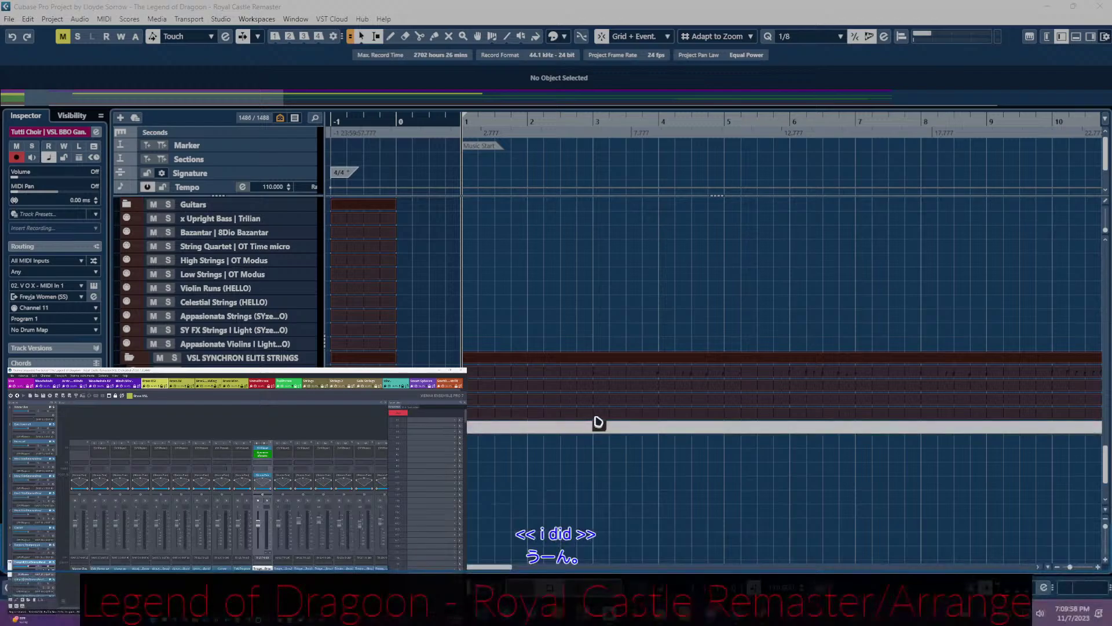
- Look over the project's instrument tracks, from the strings up to the VOX choirs and back to the VSL Synchron Elite Strings
{"action": "scroll", "coordinate": [596, 422], "scroll_direction": "up", "scroll_amount": 6}
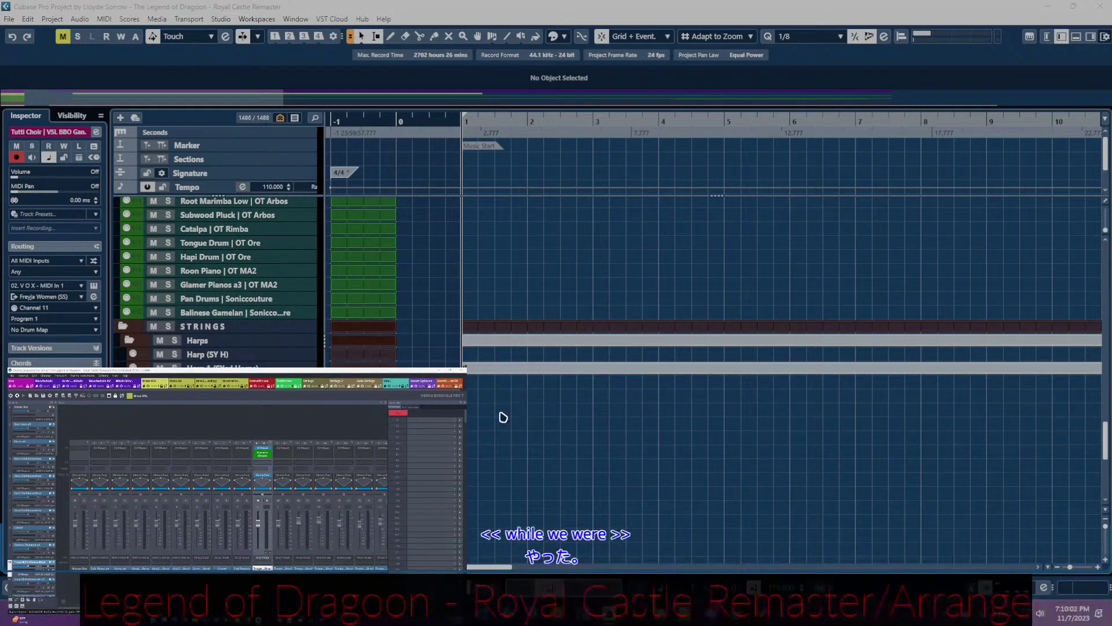
{"action": "scroll", "coordinate": [503, 418], "scroll_direction": "up", "scroll_amount": 6}
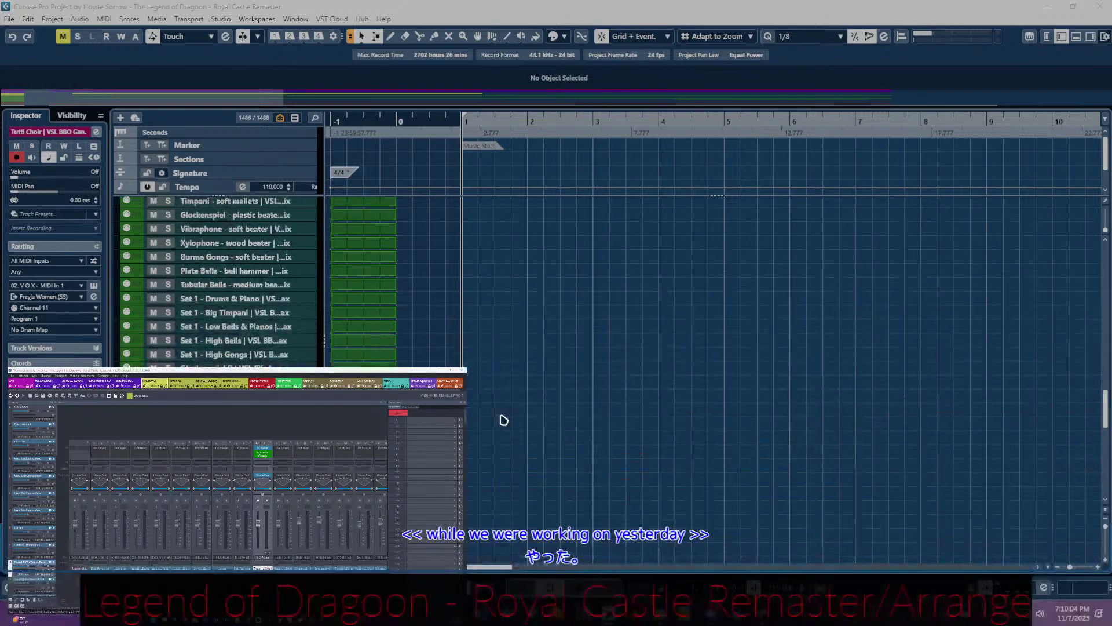
{"action": "scroll", "coordinate": [510, 405], "scroll_direction": "up", "scroll_amount": 6}
{"action": "scroll", "coordinate": [550, 355], "scroll_direction": "up", "scroll_amount": 8}
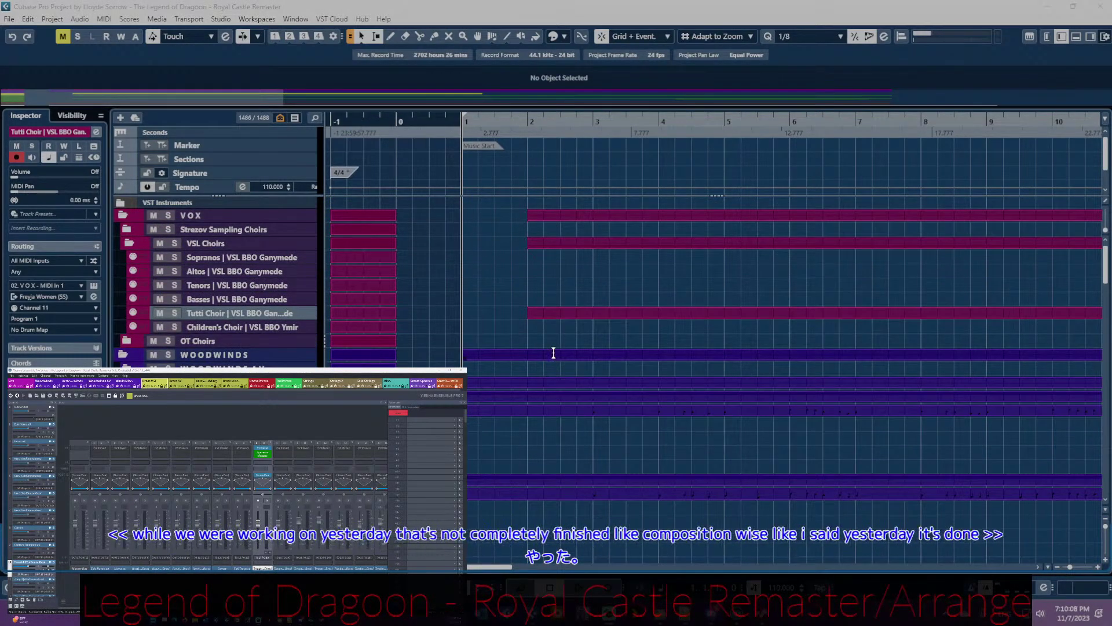
{"action": "scroll", "coordinate": [595, 385], "scroll_direction": "down", "scroll_amount": 6}
{"action": "scroll", "coordinate": [595, 385], "scroll_direction": "down", "scroll_amount": 8}
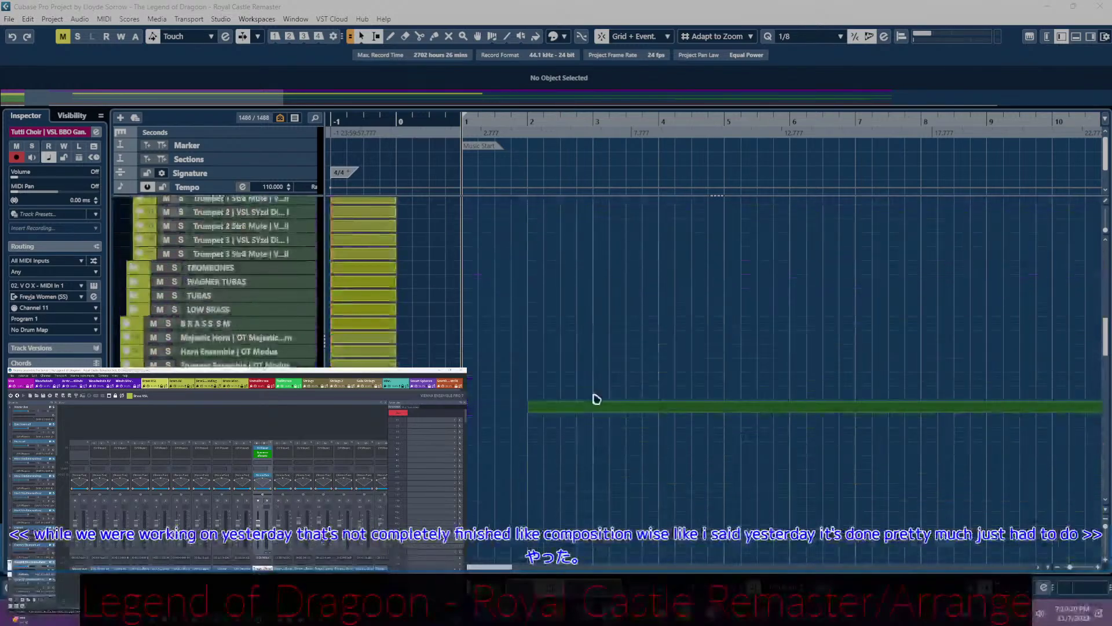
{"action": "scroll", "coordinate": [580, 404], "scroll_direction": "down", "scroll_amount": 5}
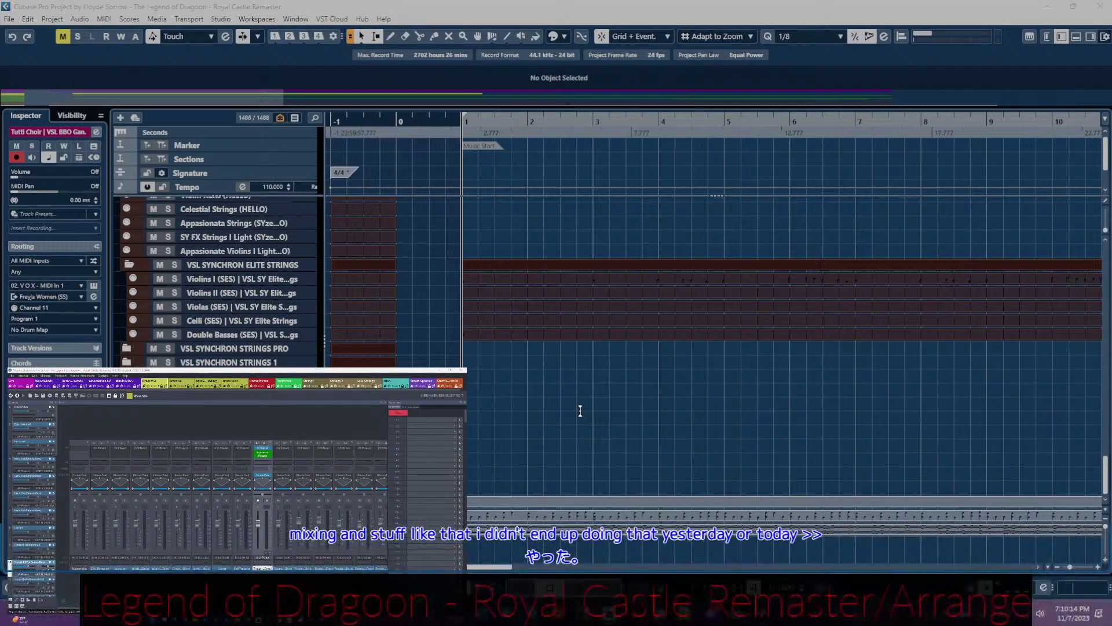
{"action": "scroll", "coordinate": [580, 410], "scroll_direction": "up", "scroll_amount": 5}
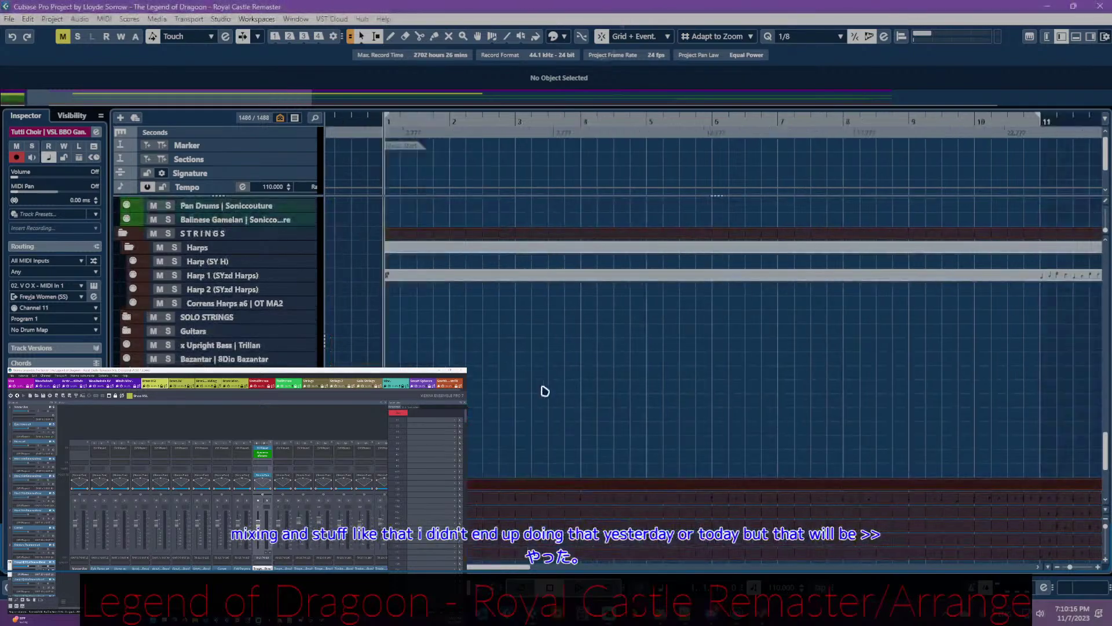
{"action": "scroll", "coordinate": [542, 391], "scroll_direction": "up", "scroll_amount": 2}
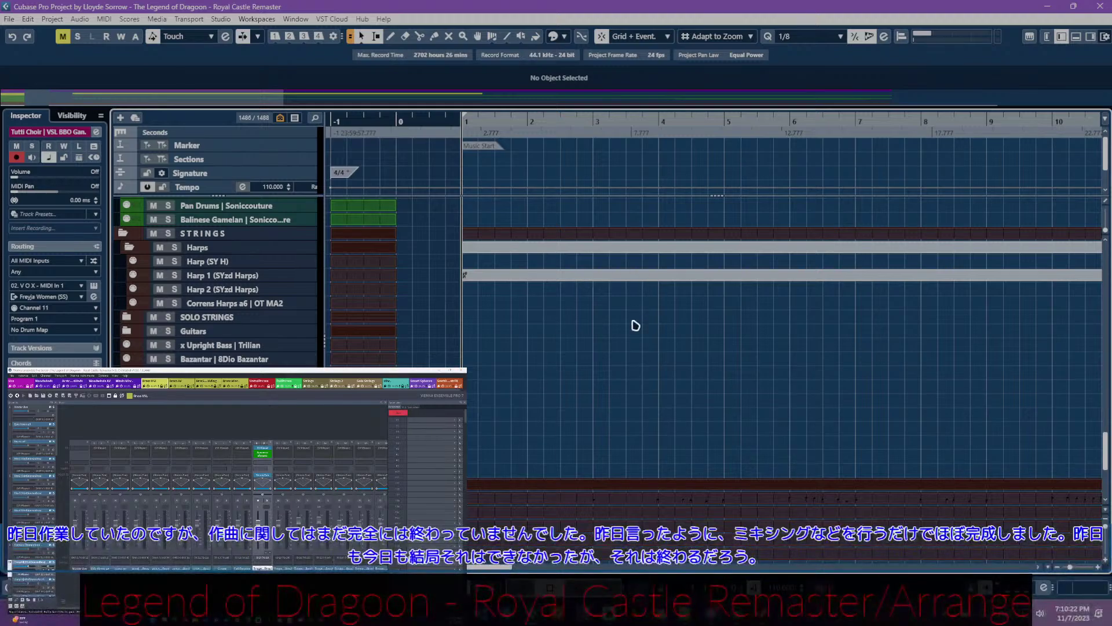
{"action": "scroll", "coordinate": [626, 342], "scroll_direction": "down", "scroll_amount": 5}
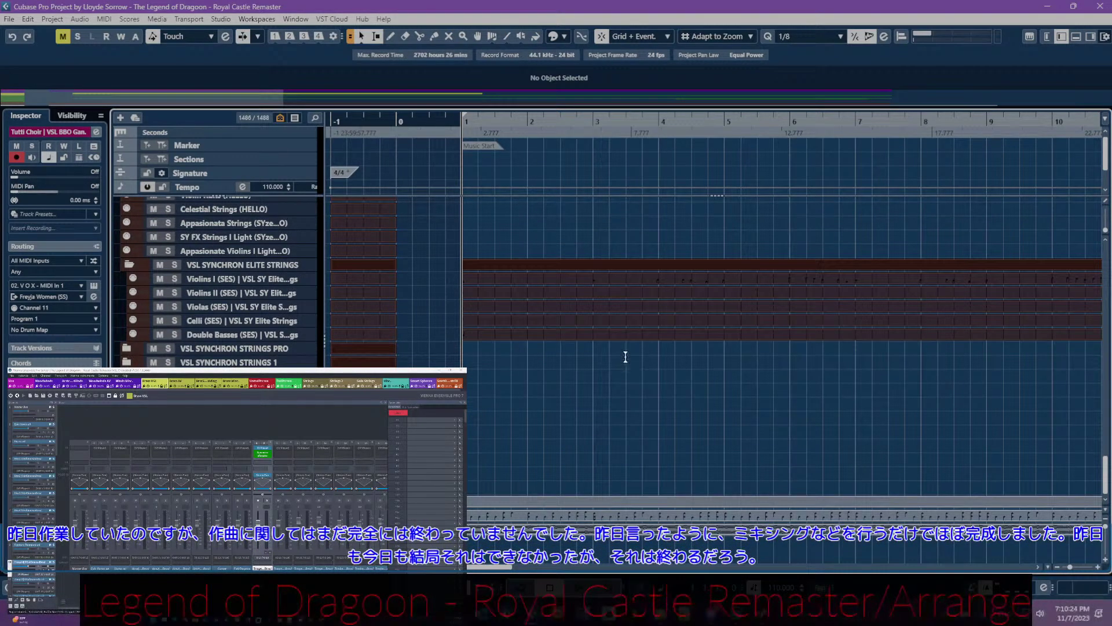
{"action": "scroll", "coordinate": [625, 357], "scroll_direction": "right", "scroll_amount": 6}
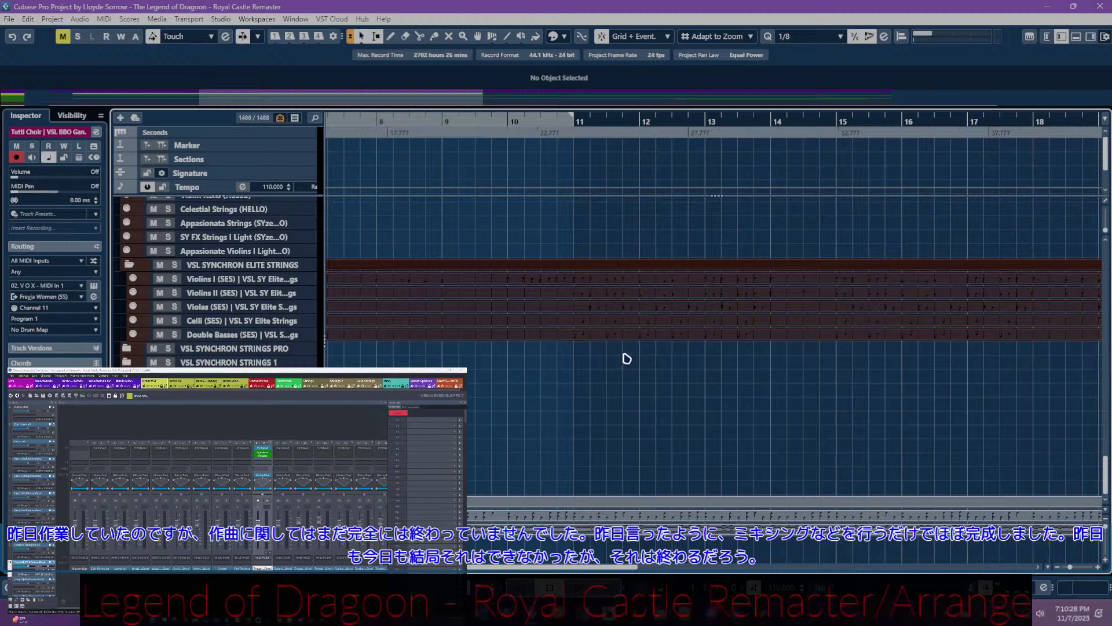
{"action": "scroll", "coordinate": [627, 359], "scroll_direction": "left", "scroll_amount": 8}
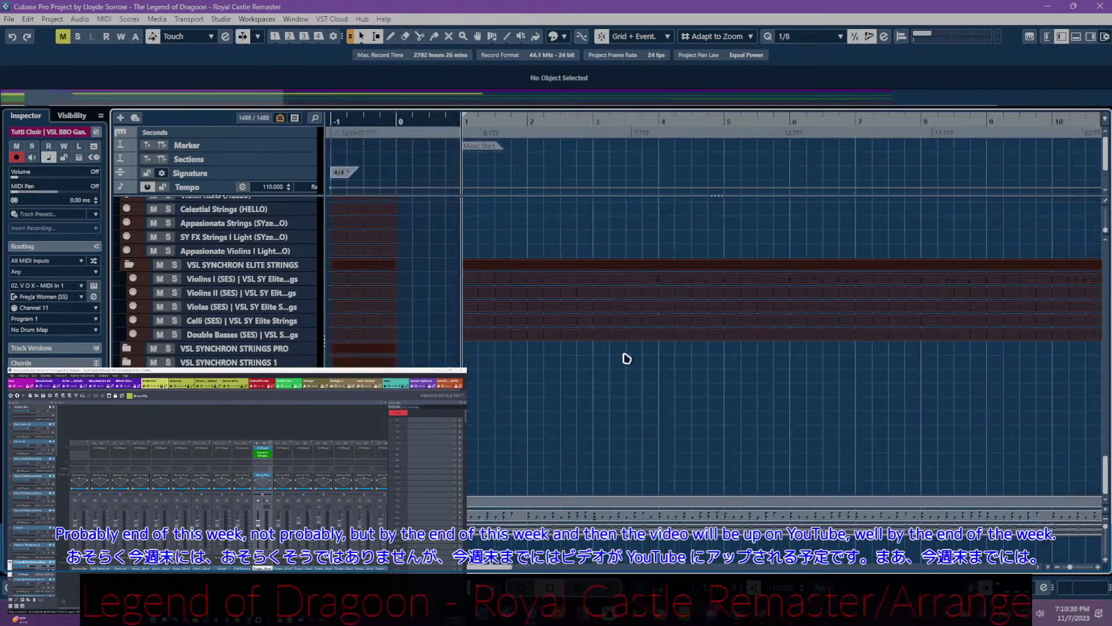
{"action": "scroll", "coordinate": [627, 358], "scroll_direction": "right", "scroll_amount": 3}
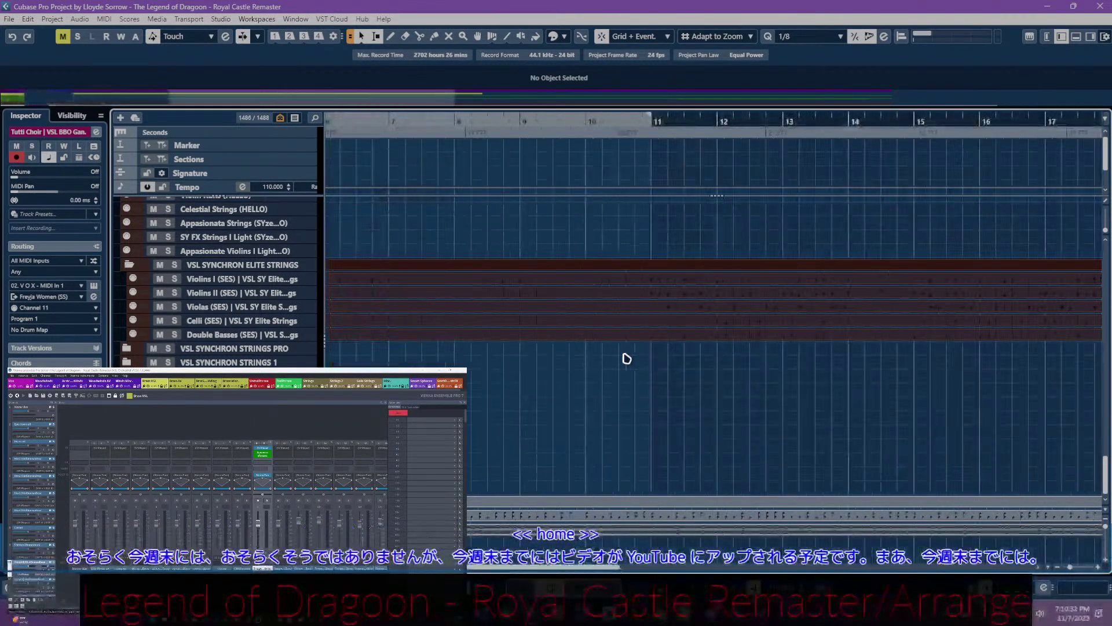
{"action": "key", "text": "Home"}
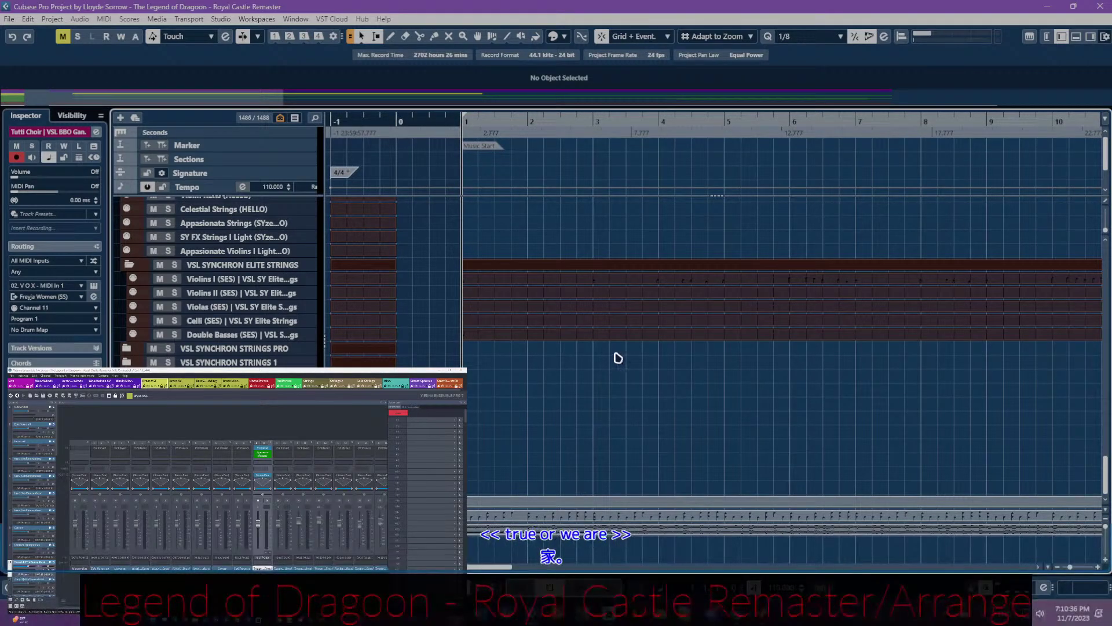
{"action": "scroll", "coordinate": [619, 358], "scroll_direction": "up", "scroll_amount": 6}
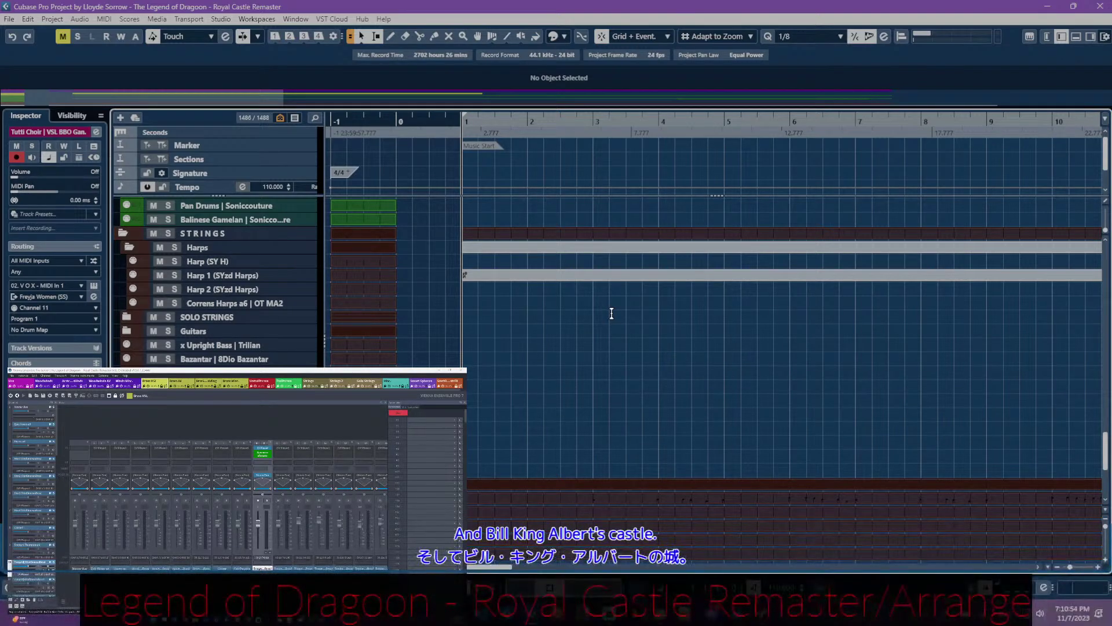
{"action": "scroll", "coordinate": [611, 313], "scroll_direction": "down", "scroll_amount": 10}
{"action": "scroll", "coordinate": [612, 313], "scroll_direction": "up", "scroll_amount": 10}
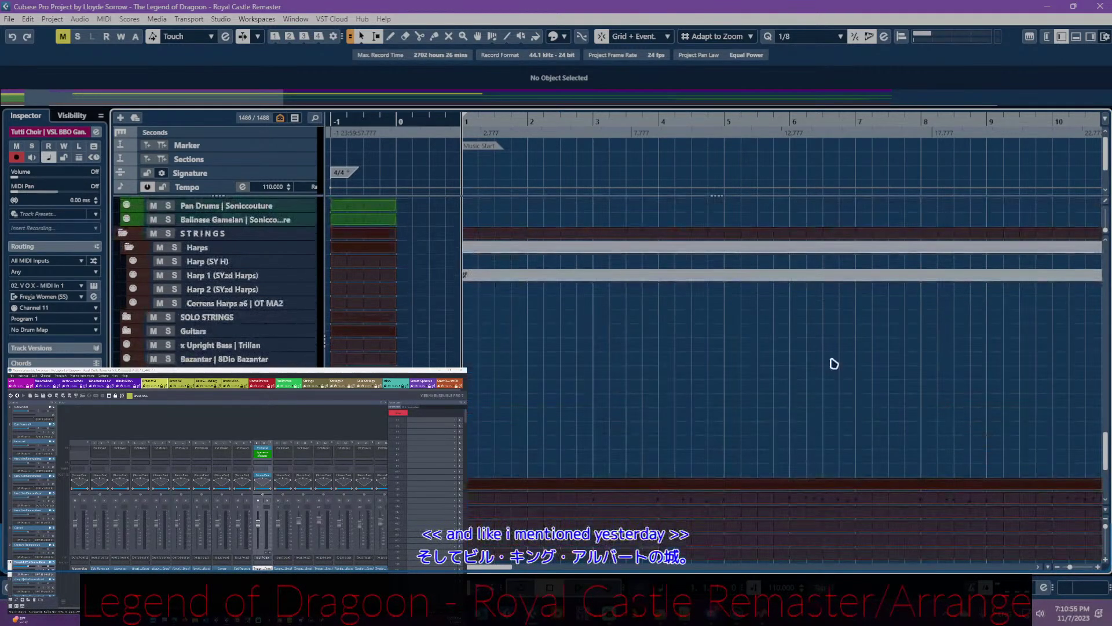
{"action": "scroll", "coordinate": [708, 469], "scroll_direction": "down", "scroll_amount": 5}
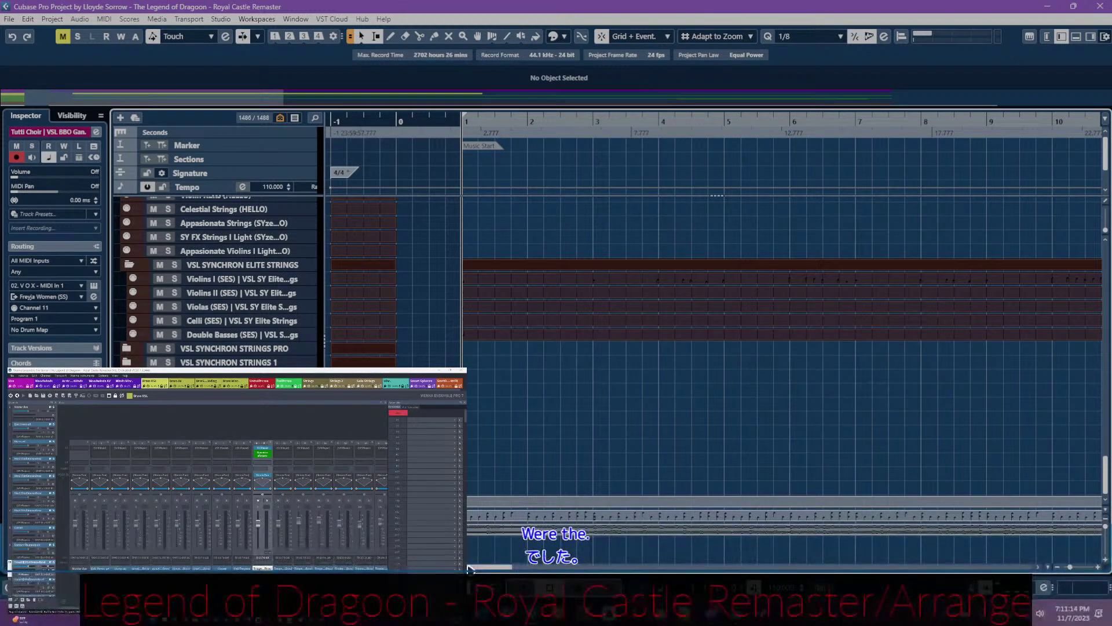
- Examine the string arrangement along the timeline from bar 1 to the end of its parts and back
{"action": "left_click_drag", "start_coordinate": [469, 568], "coordinate": [488, 570]}
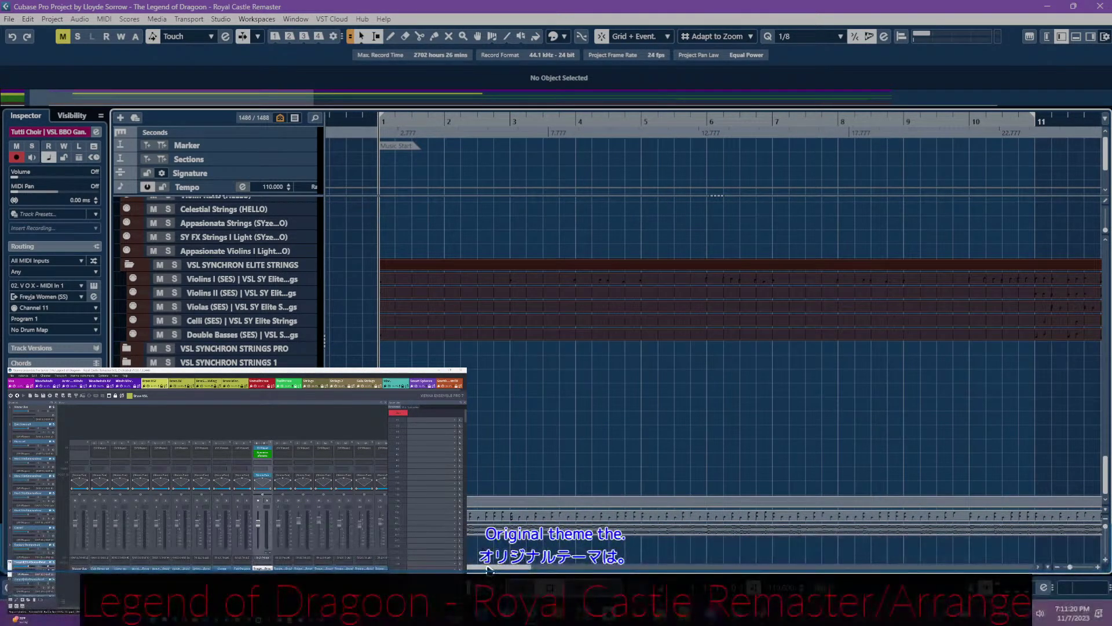
{"action": "left_click_drag", "start_coordinate": [488, 569], "coordinate": [944, 560]}
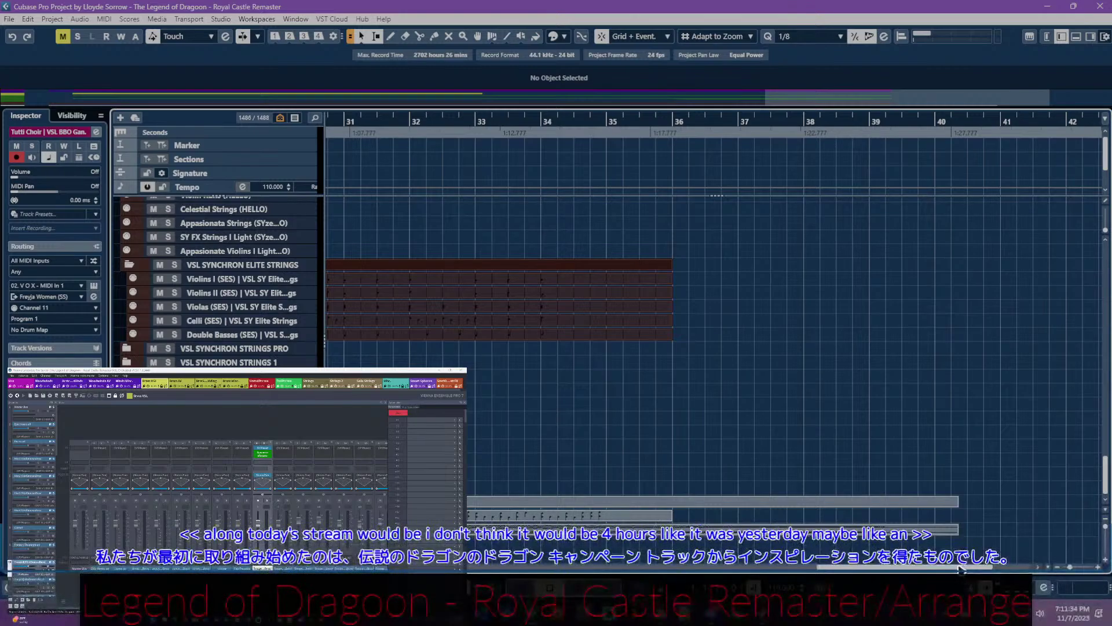
{"action": "left_click_drag", "start_coordinate": [960, 567], "coordinate": [571, 384]}
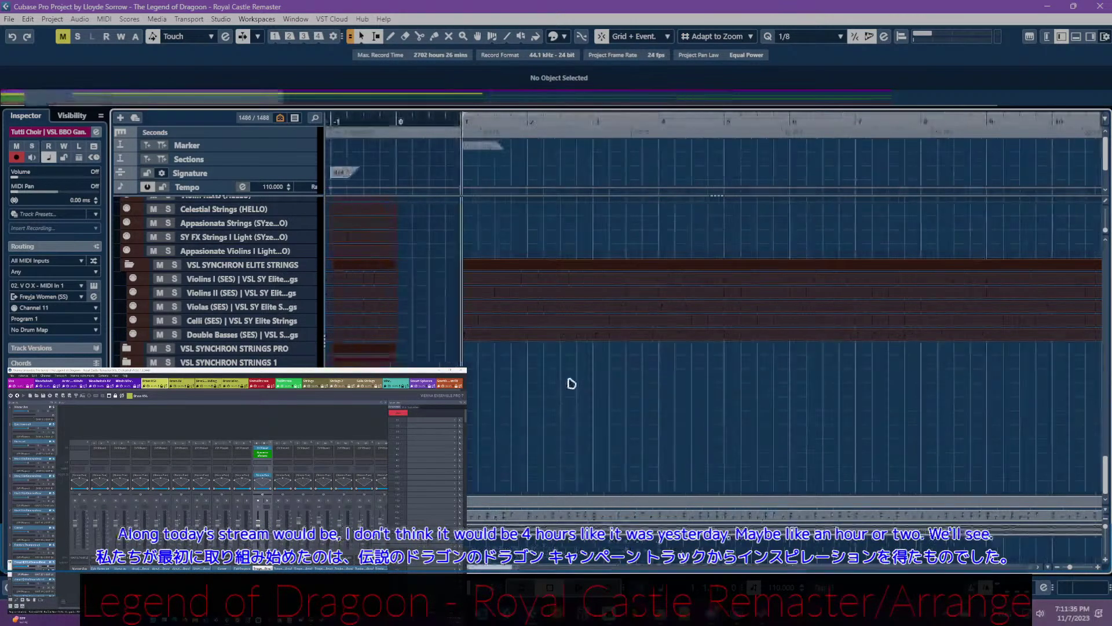
{"action": "scroll", "coordinate": [571, 384], "scroll_direction": "up", "scroll_amount": 5}
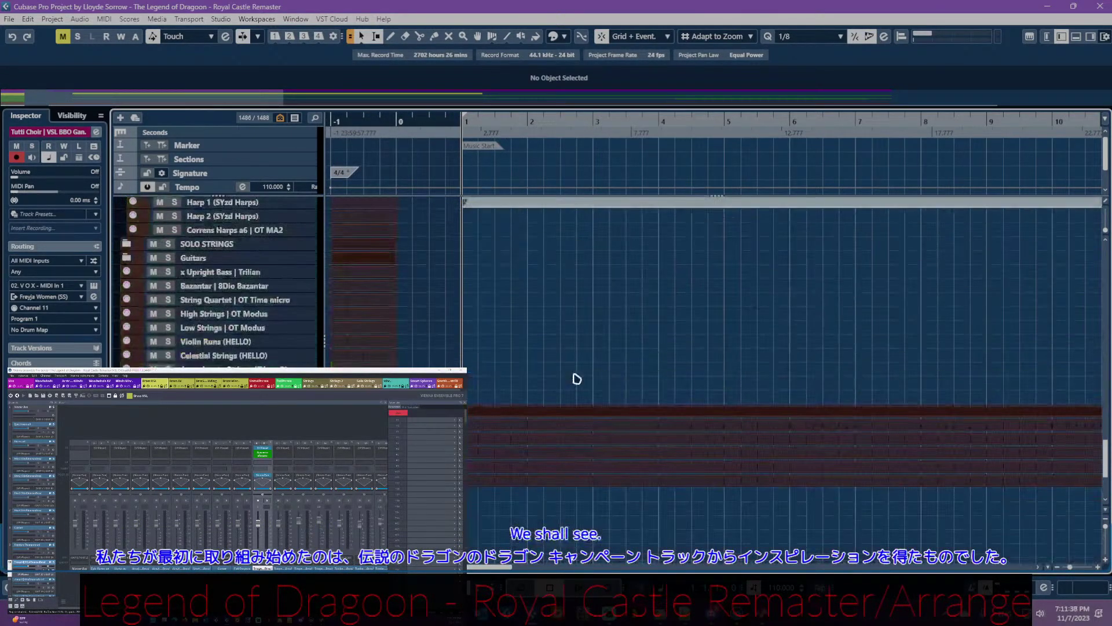
{"action": "scroll", "coordinate": [576, 377], "scroll_direction": "down", "scroll_amount": 5}
{"action": "scroll", "coordinate": [573, 373], "scroll_direction": "right", "scroll_amount": 10}
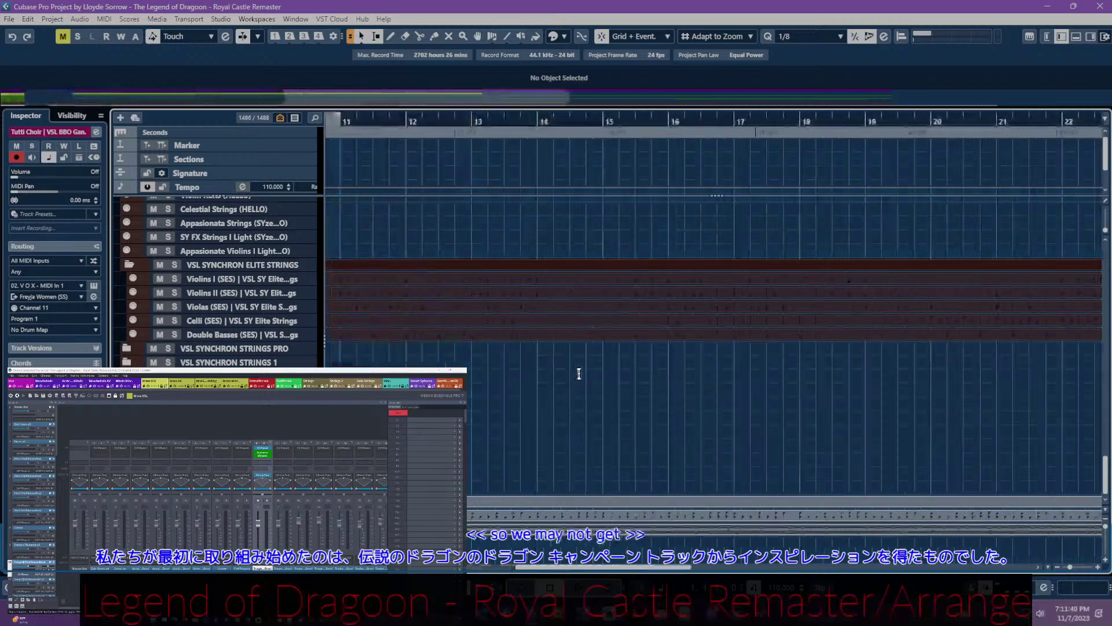
{"action": "scroll", "coordinate": [900, 384], "scroll_direction": "right", "scroll_amount": 6}
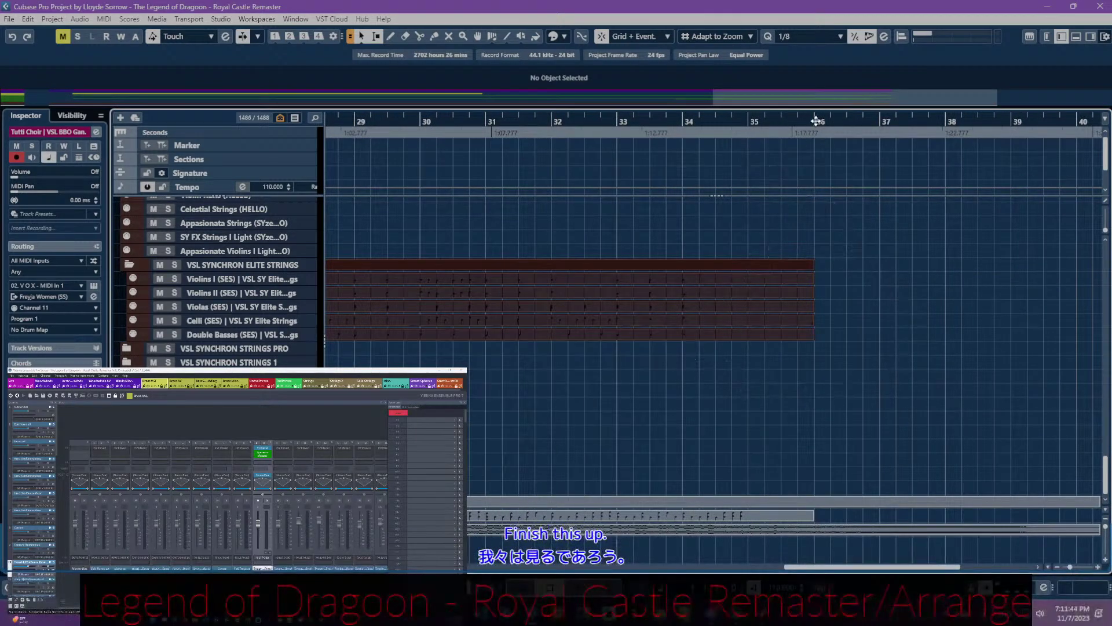
{"action": "scroll", "coordinate": [696, 380], "scroll_direction": "left", "scroll_amount": 12}
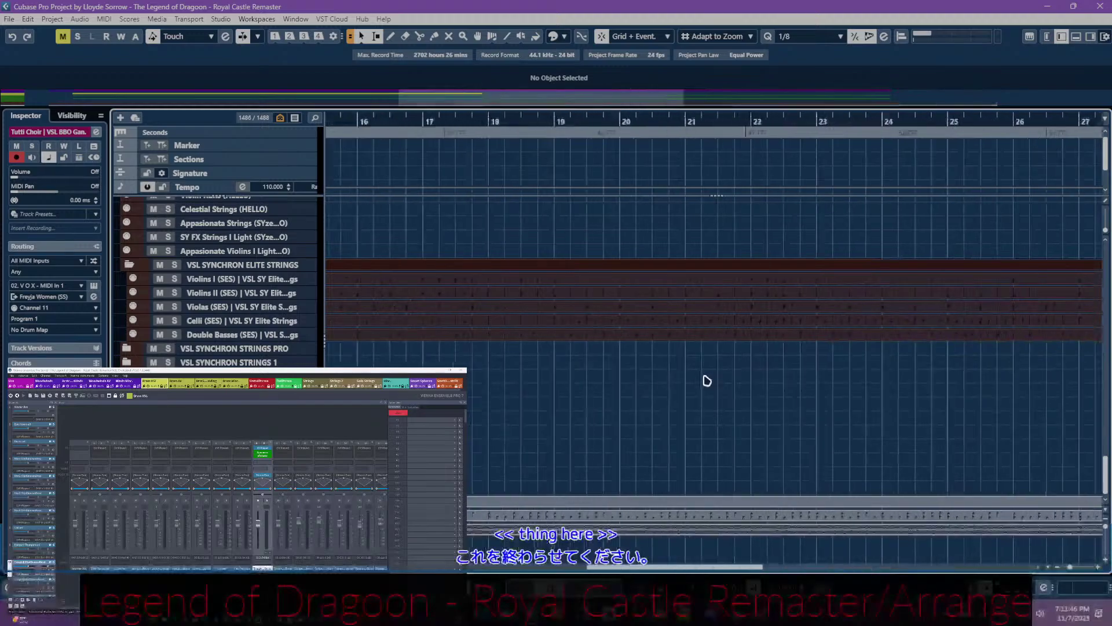
{"action": "scroll", "coordinate": [703, 380], "scroll_direction": "left", "scroll_amount": 6}
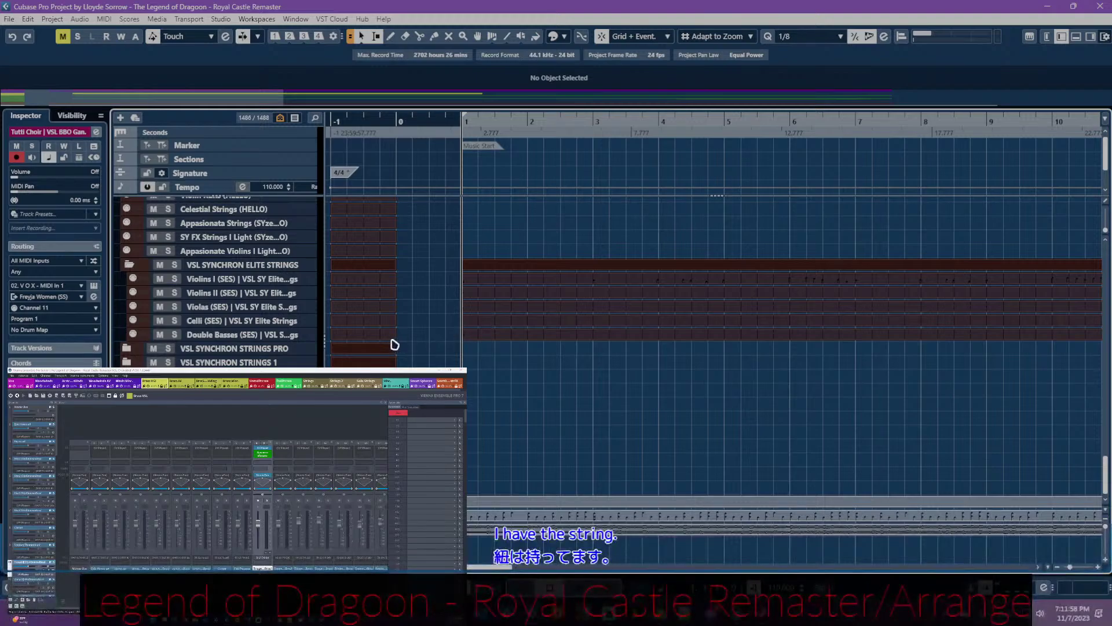
- Examine which choir, woodwind, brass and tuned percussion tracks contain parts in the opening bars
{"action": "scroll", "coordinate": [396, 342], "scroll_direction": "down", "scroll_amount": 10}
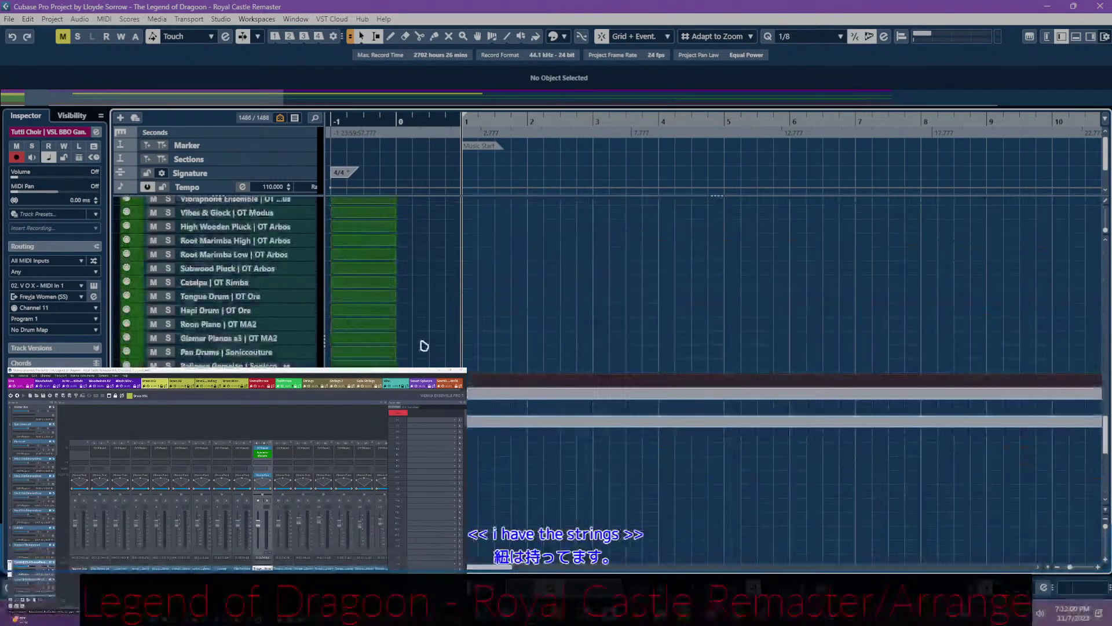
{"action": "scroll", "coordinate": [422, 342], "scroll_direction": "up", "scroll_amount": 5}
{"action": "scroll", "coordinate": [614, 233], "scroll_direction": "up", "scroll_amount": 10}
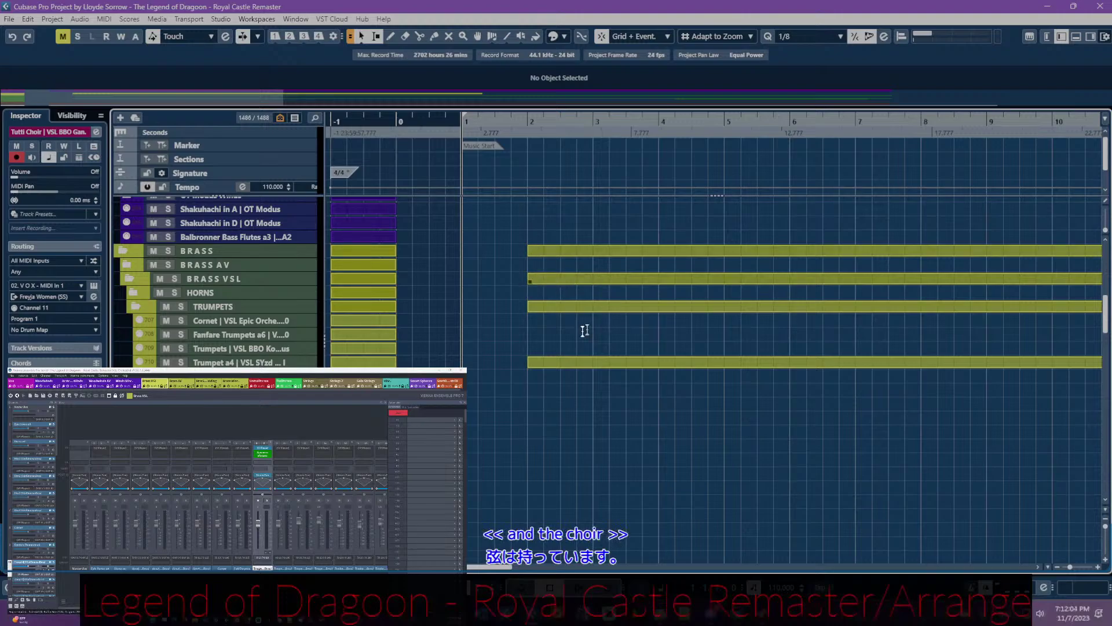
{"action": "scroll", "coordinate": [607, 332], "scroll_direction": "up", "scroll_amount": 5}
{"action": "scroll", "coordinate": [608, 332], "scroll_direction": "up", "scroll_amount": 3}
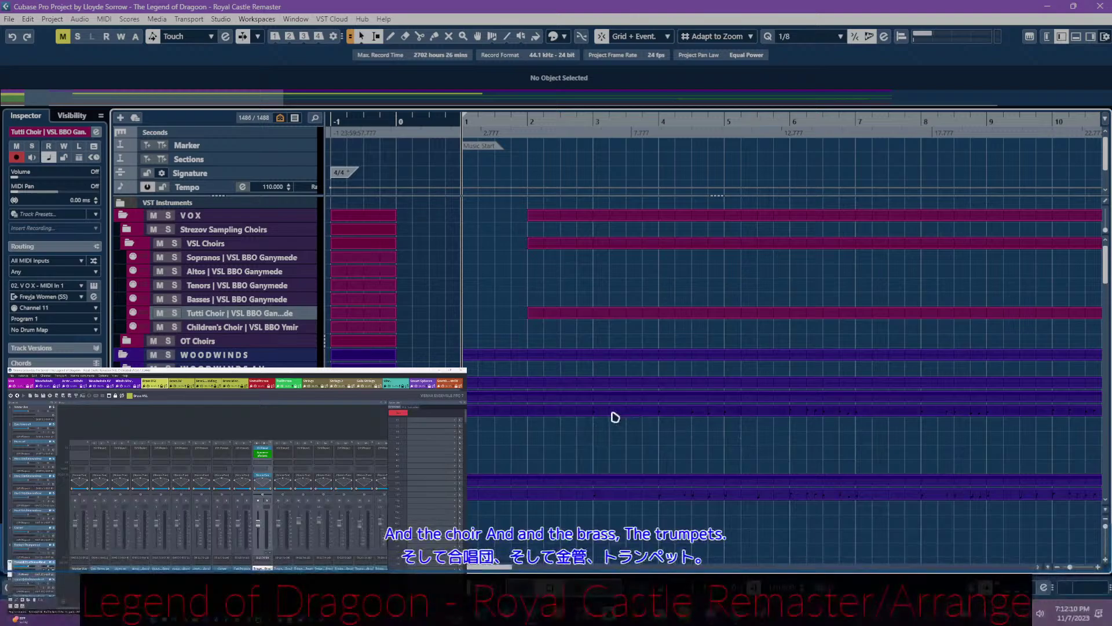
{"action": "scroll", "coordinate": [609, 400], "scroll_direction": "down", "scroll_amount": 10}
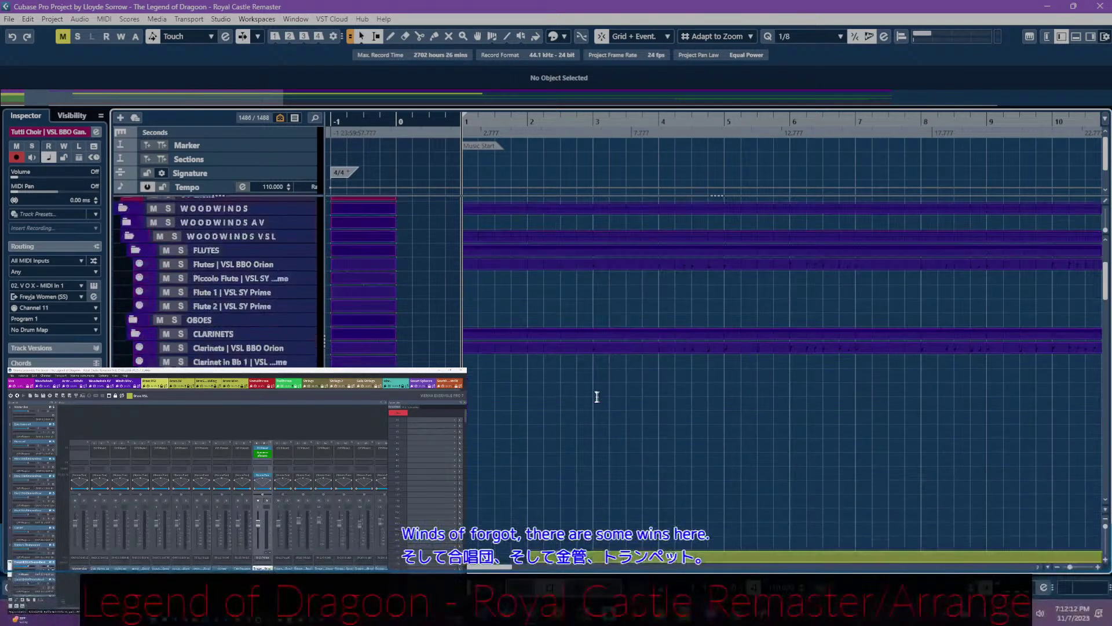
{"action": "scroll", "coordinate": [589, 399], "scroll_direction": "down", "scroll_amount": 5}
{"action": "scroll", "coordinate": [577, 398], "scroll_direction": "up", "scroll_amount": 5}
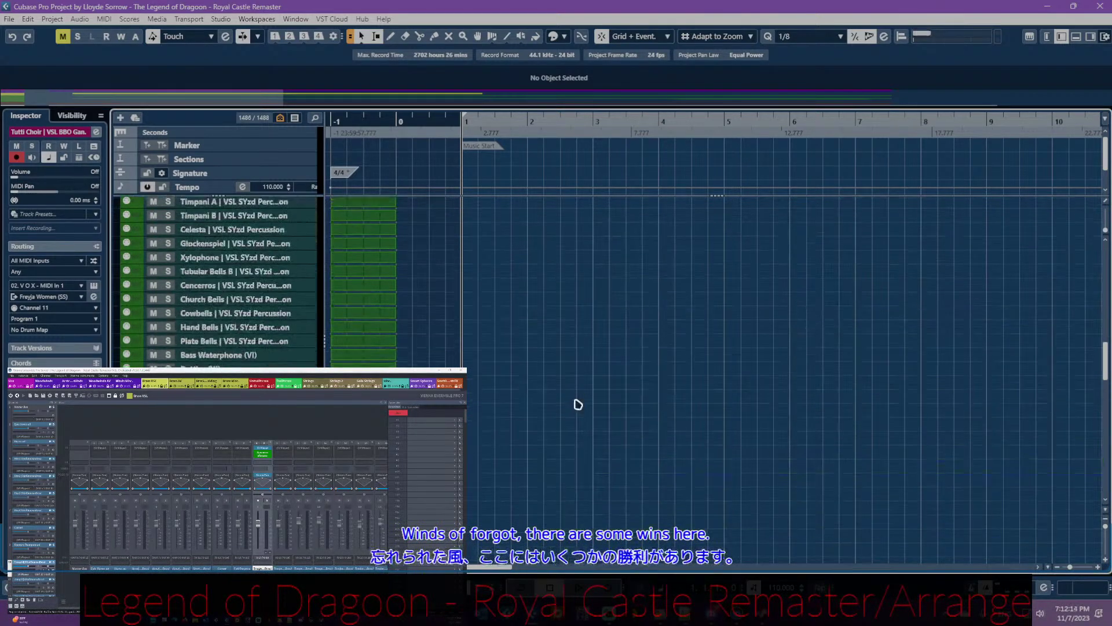
{"action": "scroll", "coordinate": [575, 399], "scroll_direction": "up", "scroll_amount": 3}
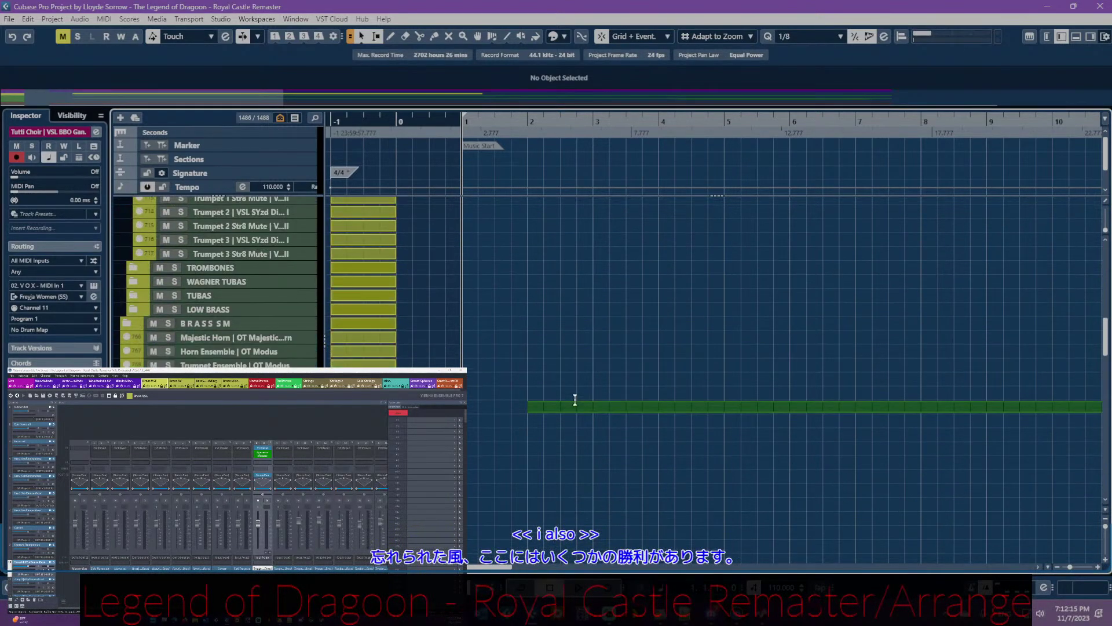
- Open the project's Notepad, read the notes on the harp, glock and sleigh bell as potential bonus instruments, and close it
{"action": "left_click", "coordinate": [58, 22]}
{"action": "left_click", "coordinate": [110, 312]}
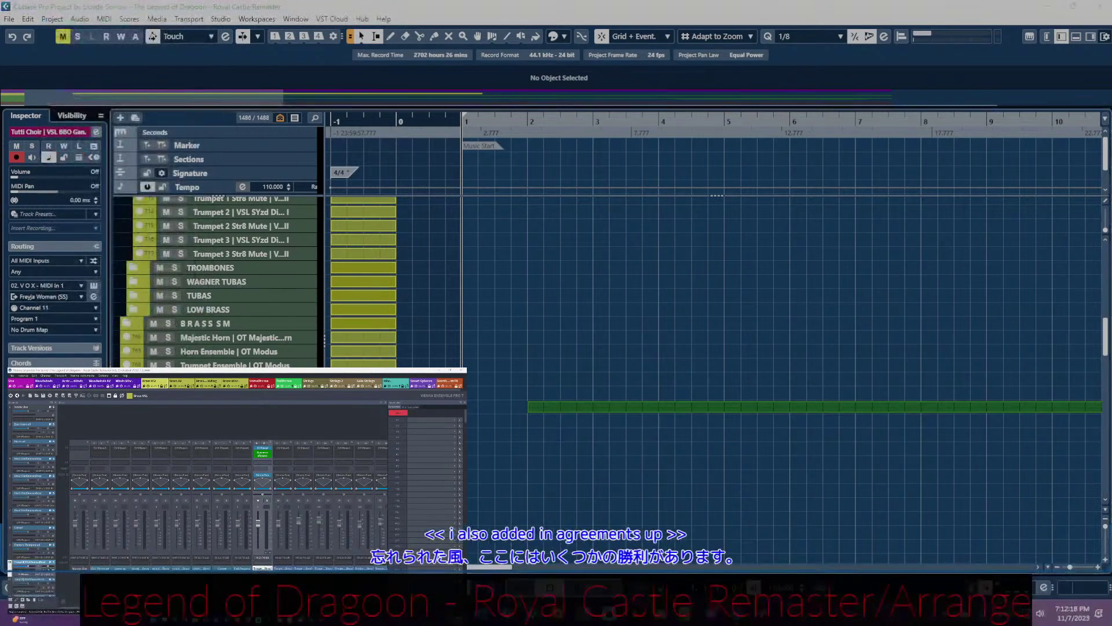
{"action": "left_click_drag", "start_coordinate": [310, 335], "coordinate": [638, 253]}
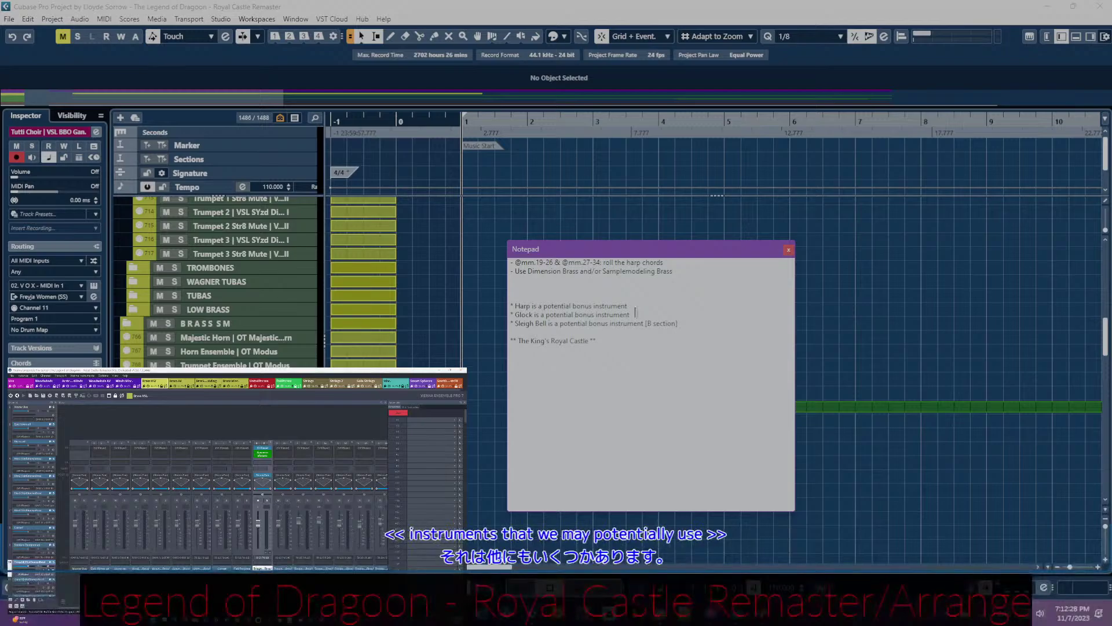
{"action": "left_click_drag", "start_coordinate": [631, 315], "coordinate": [510, 306]}
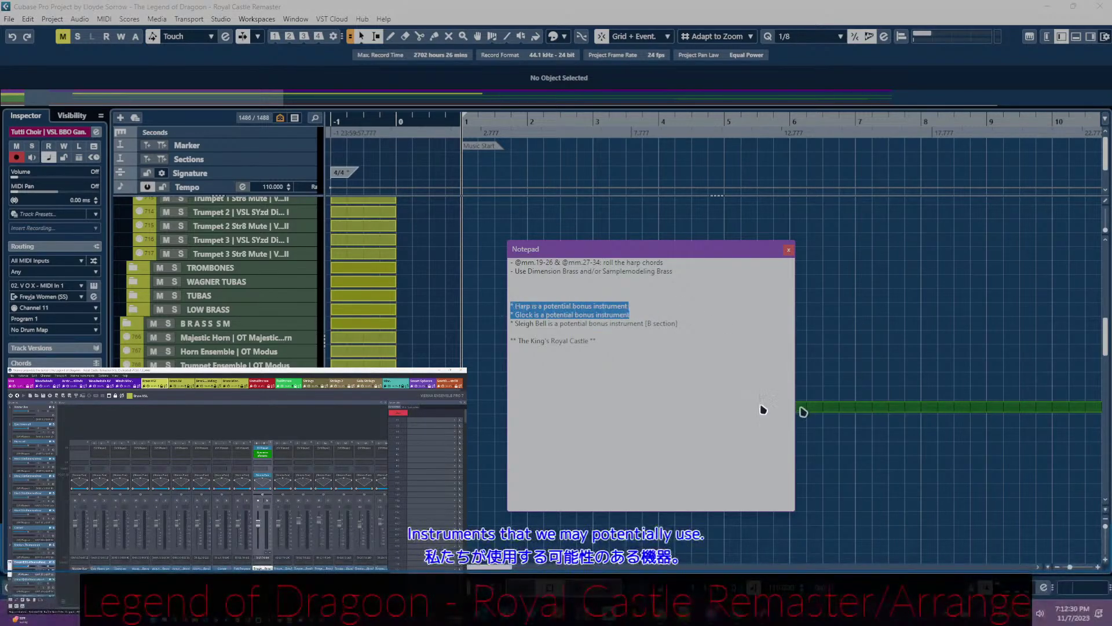
{"action": "left_click_drag", "start_coordinate": [678, 324], "coordinate": [493, 322]}
{"action": "left_click", "coordinate": [602, 323]}
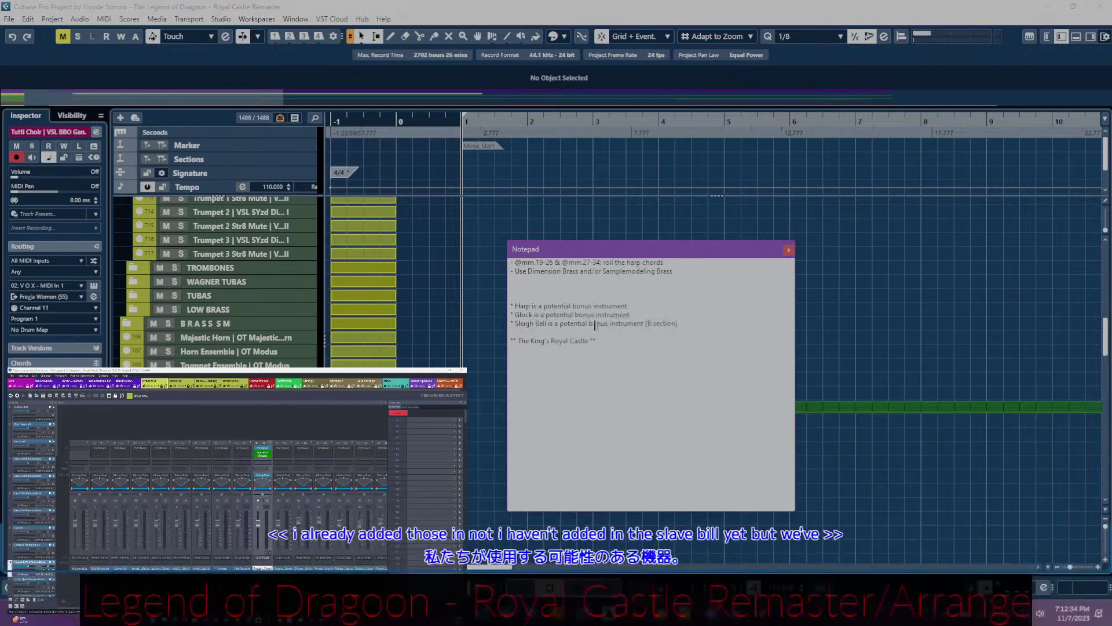
{"action": "left_click_drag", "start_coordinate": [725, 254], "coordinate": [745, 253]}
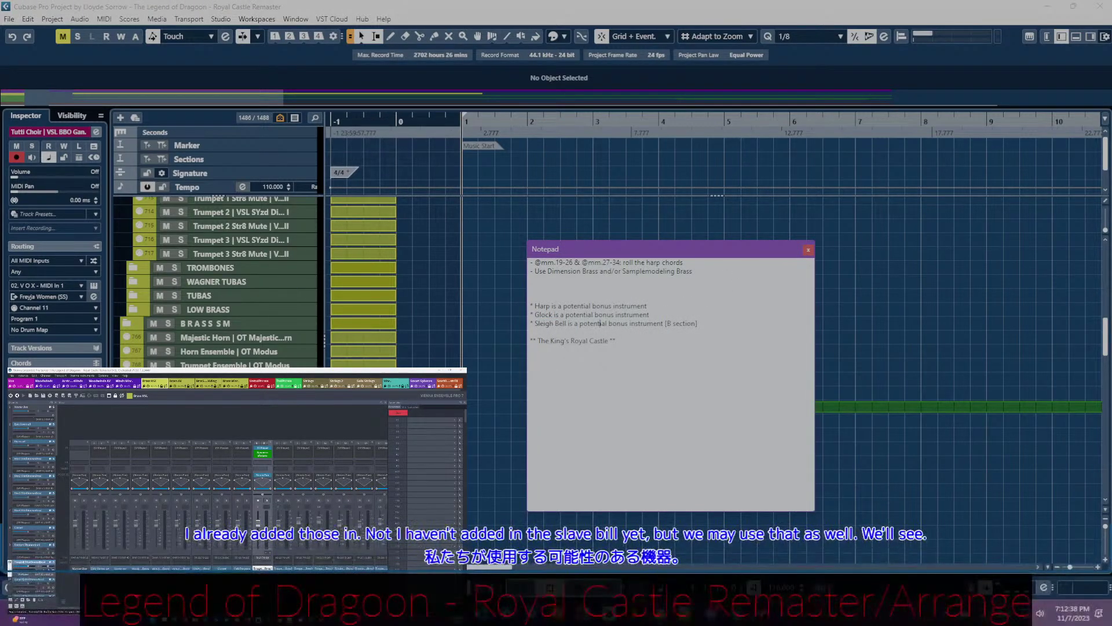
{"action": "key", "text": "Escape"}
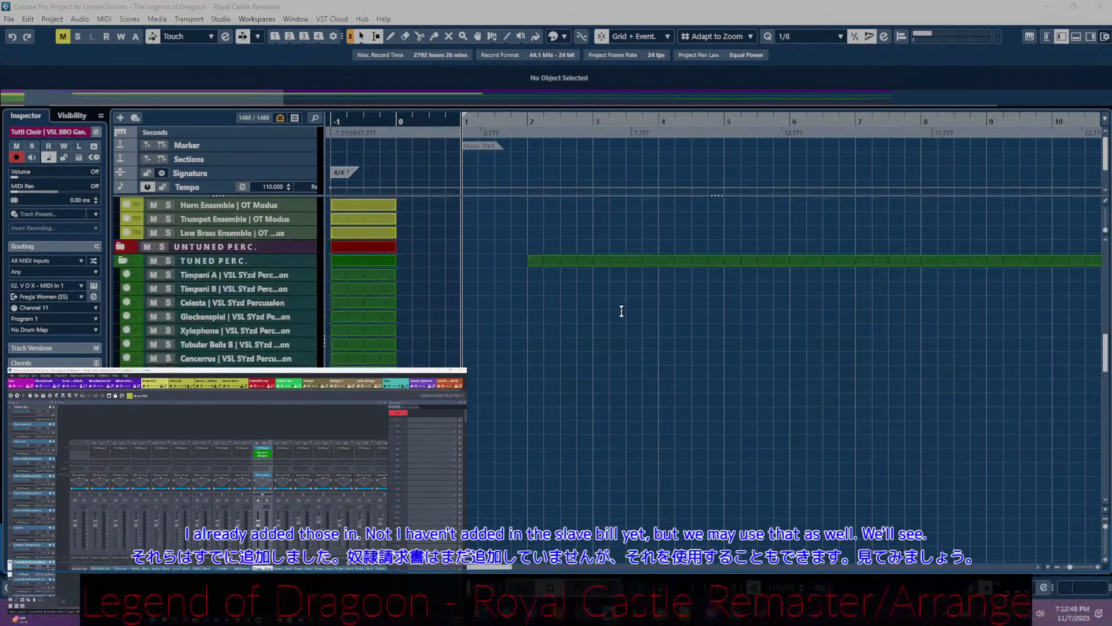
- Move the open Notepad off the string parts, select the Violins I part, and look over the VSL Synchron Elite Strings tracks
{"action": "scroll", "coordinate": [620, 310], "scroll_direction": "down", "scroll_amount": 5}
{"action": "scroll", "coordinate": [546, 338], "scroll_direction": "down", "scroll_amount": 10}
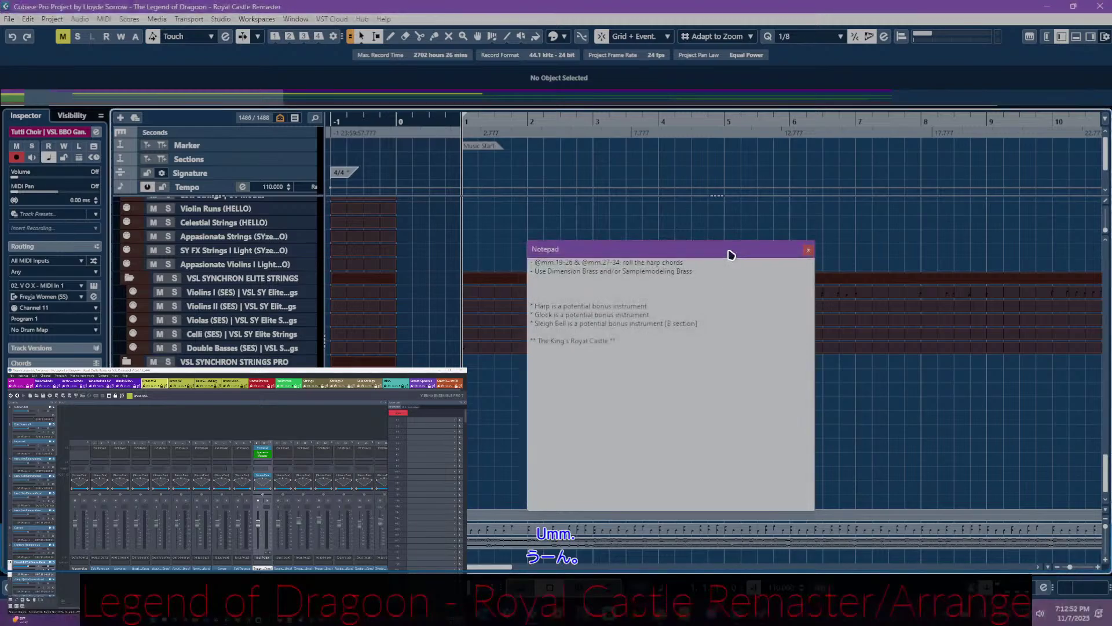
{"action": "left_click_drag", "start_coordinate": [730, 248], "coordinate": [681, 206]}
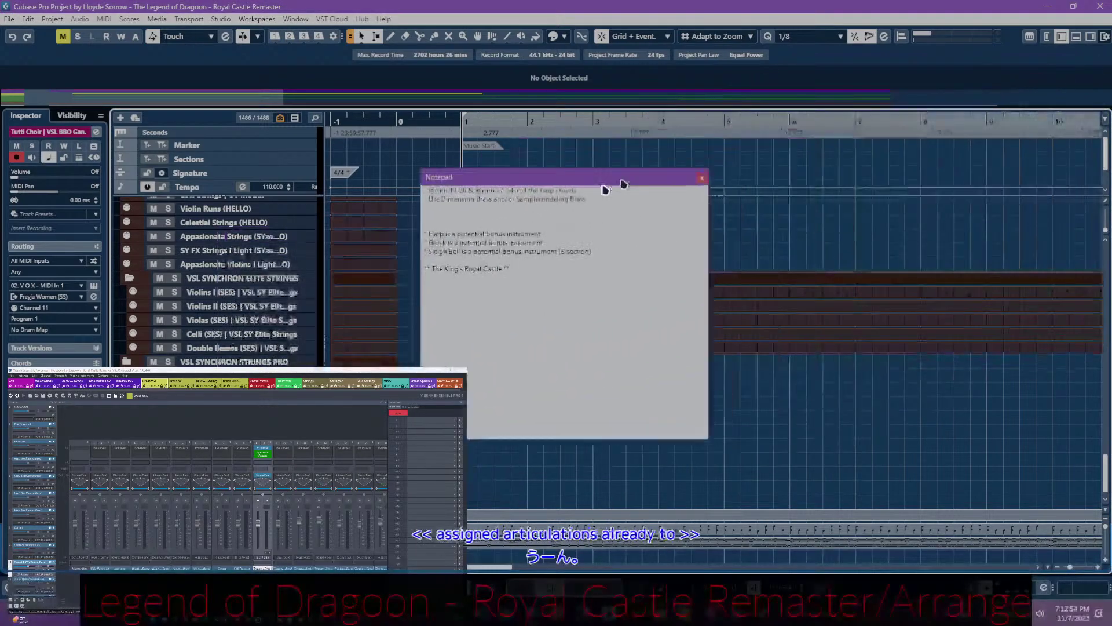
{"action": "left_click", "coordinate": [729, 296]}
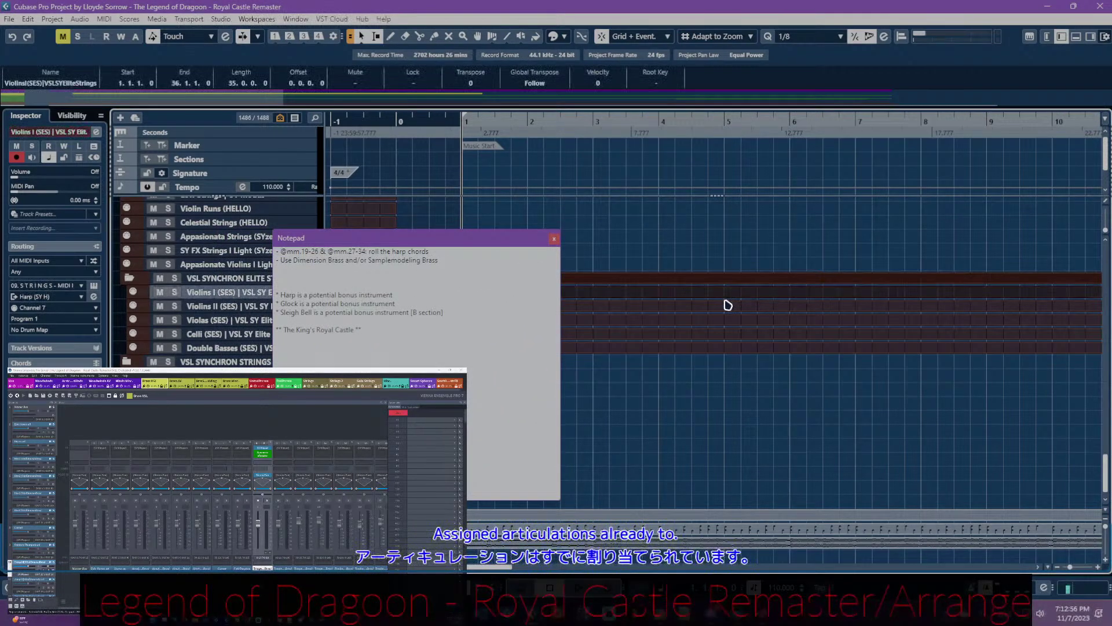
{"action": "scroll", "coordinate": [729, 375], "scroll_direction": "down", "scroll_amount": 10}
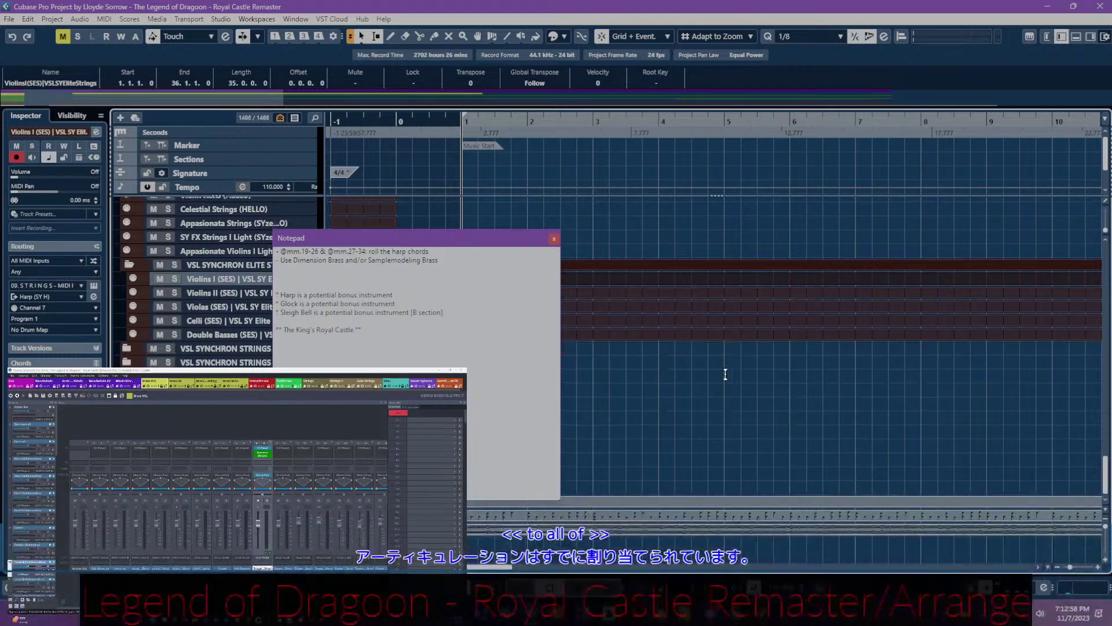
{"action": "scroll", "coordinate": [726, 376], "scroll_direction": "down", "scroll_amount": 3}
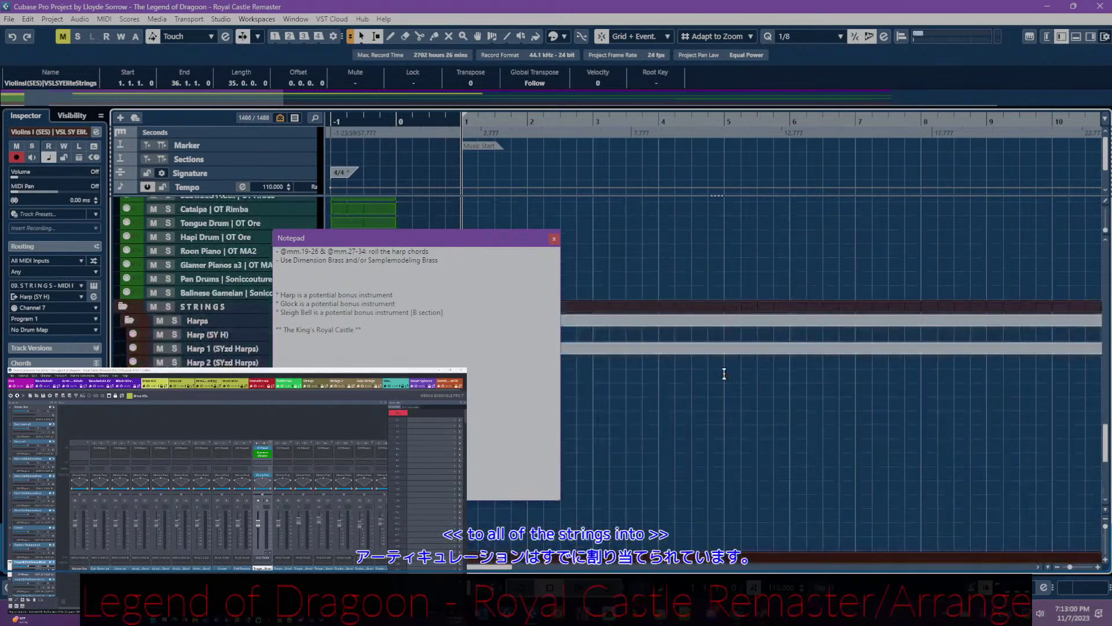
- Examine the harp, tuned percussion, brass and woodwind tracks for parts, following the brass lines along the timeline to about bar 18
{"action": "scroll", "coordinate": [735, 495], "scroll_direction": "up", "scroll_amount": 6}
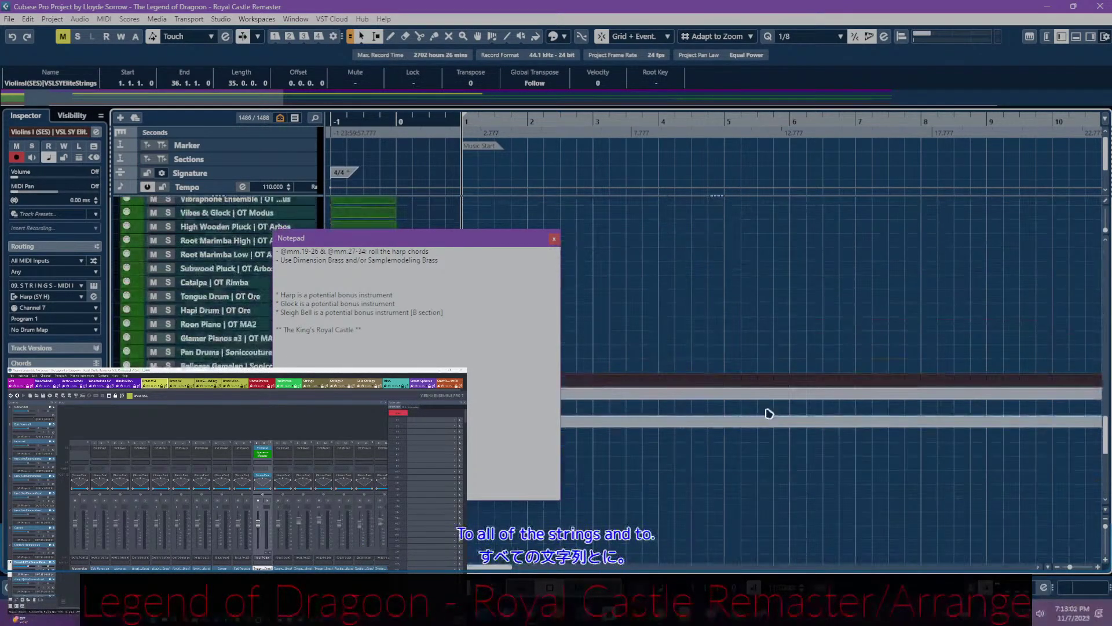
{"action": "scroll", "coordinate": [751, 414], "scroll_direction": "up", "scroll_amount": 12}
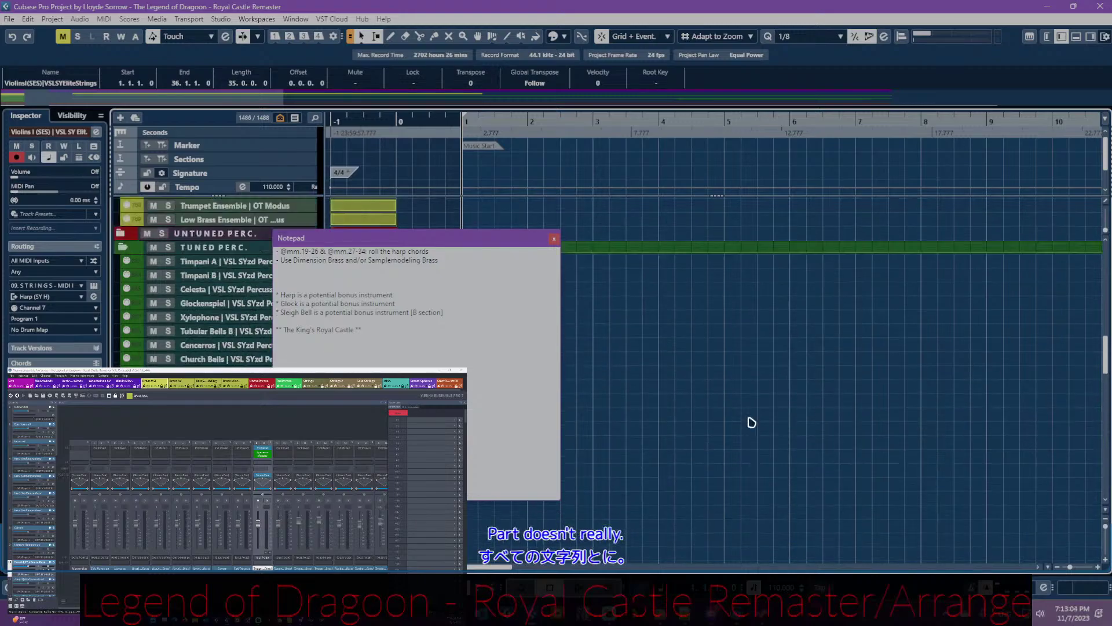
{"action": "scroll", "coordinate": [748, 418], "scroll_direction": "up", "scroll_amount": 10}
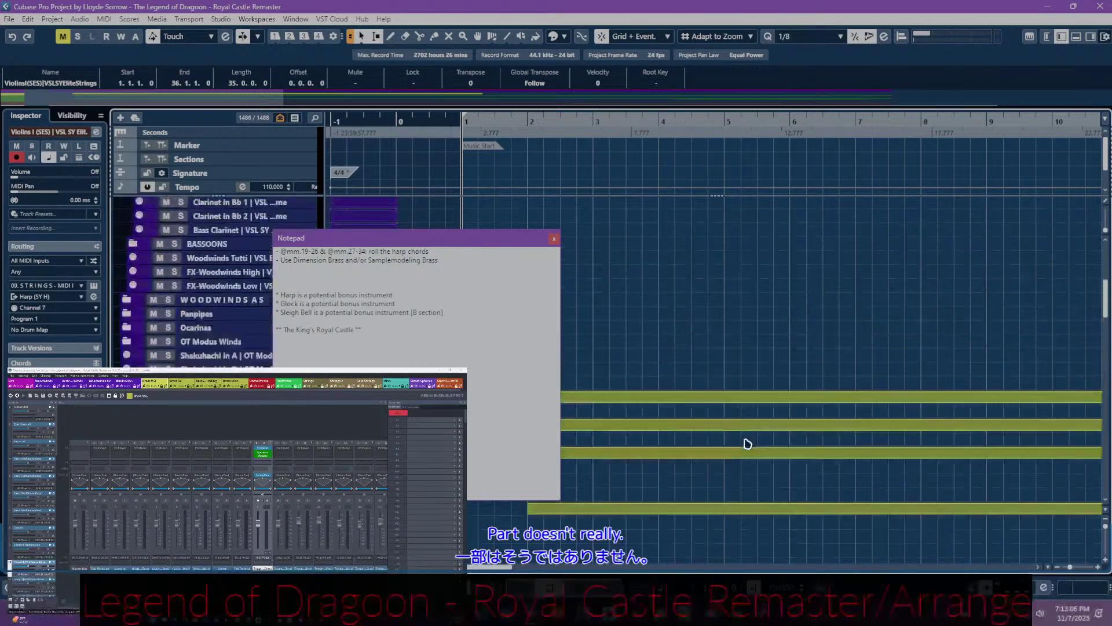
{"action": "scroll", "coordinate": [748, 444], "scroll_direction": "right", "scroll_amount": 3}
{"action": "scroll", "coordinate": [747, 443], "scroll_direction": "right", "scroll_amount": 4}
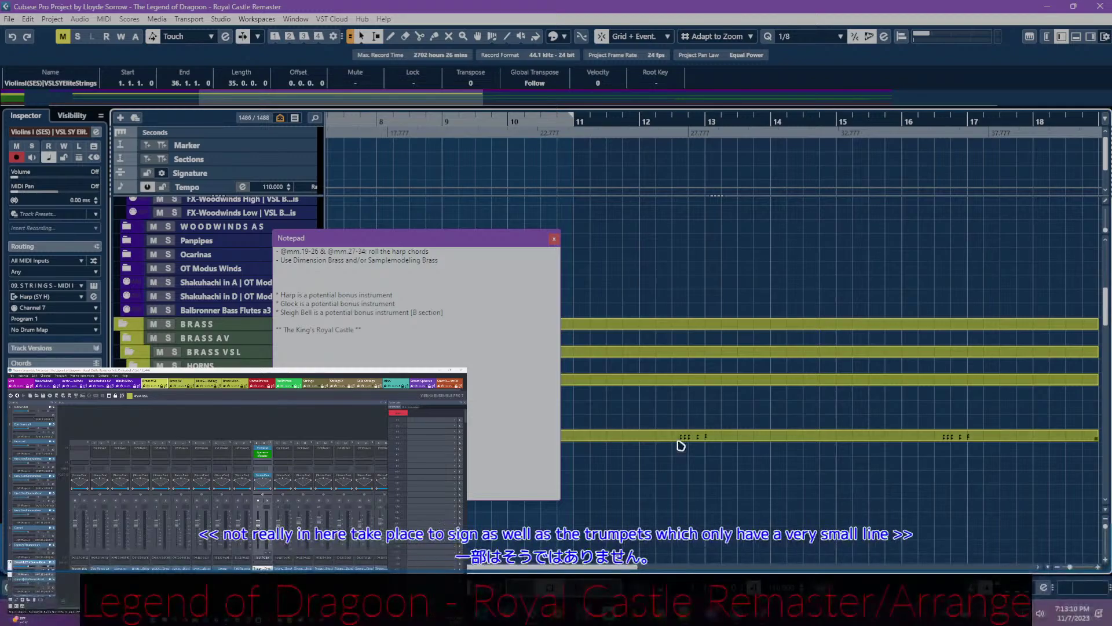
{"action": "scroll", "coordinate": [643, 452], "scroll_direction": "down", "scroll_amount": 12}
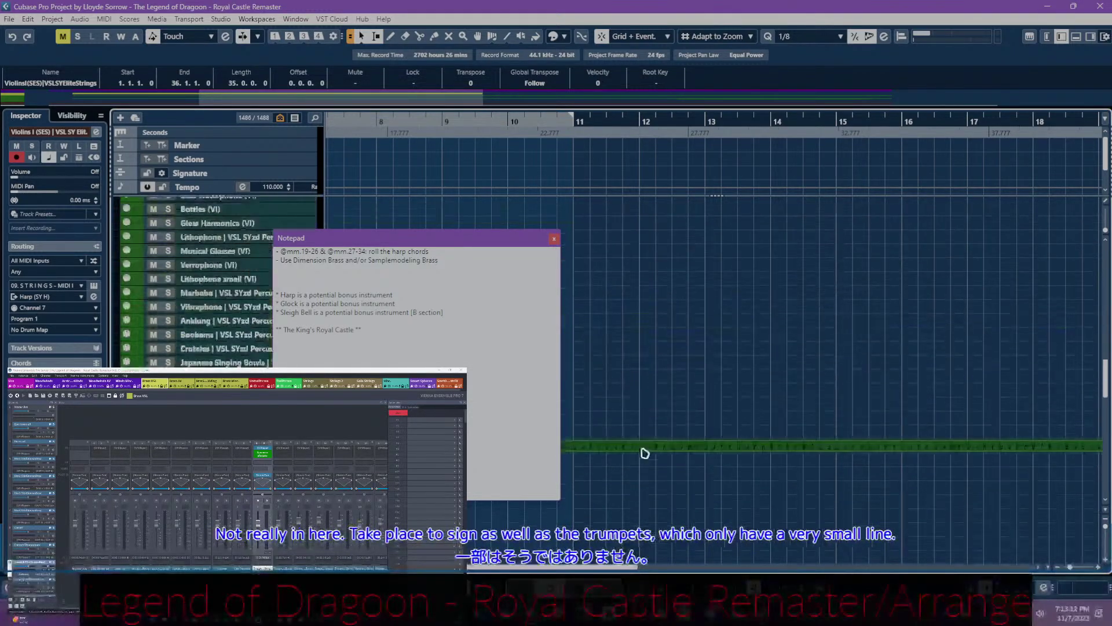
{"action": "scroll", "coordinate": [632, 525], "scroll_direction": "up", "scroll_amount": 15}
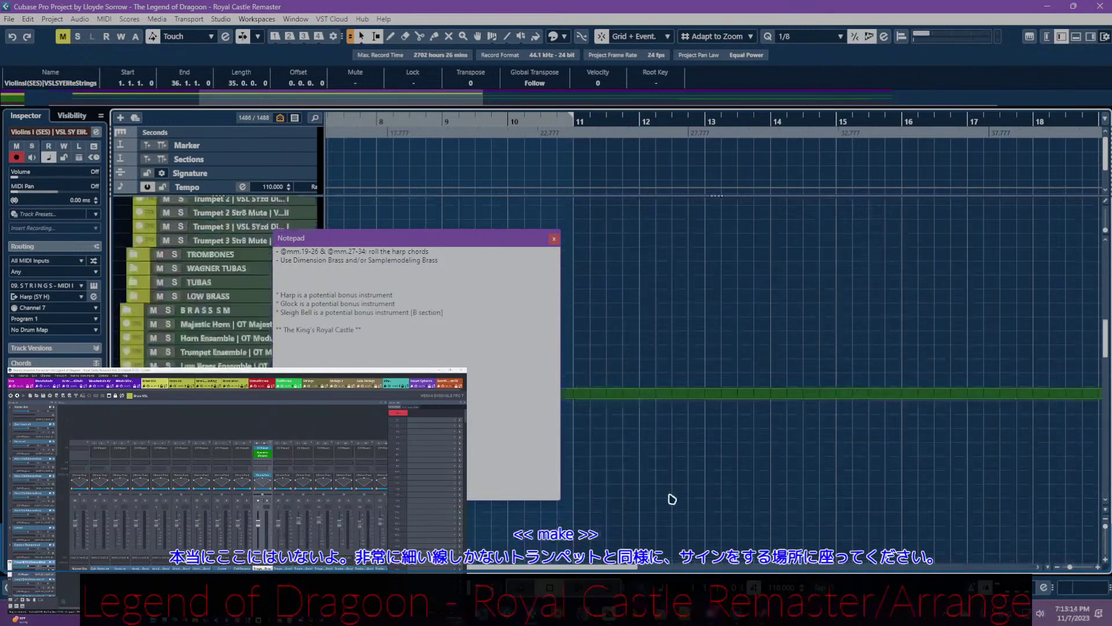
{"action": "scroll", "coordinate": [672, 487], "scroll_direction": "down", "scroll_amount": 2}
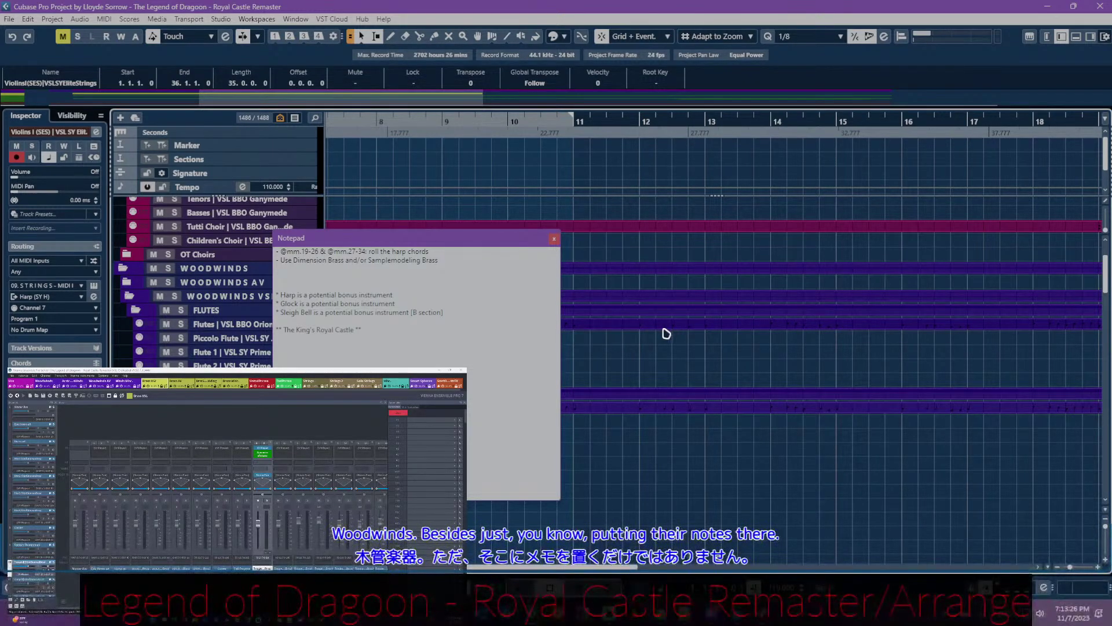
- Examine the VSL Choirs' Tutti Choir part along the timeline to its end at bar 36 and back to around bar 19
{"action": "scroll", "coordinate": [710, 331], "scroll_direction": "up", "scroll_amount": 3}
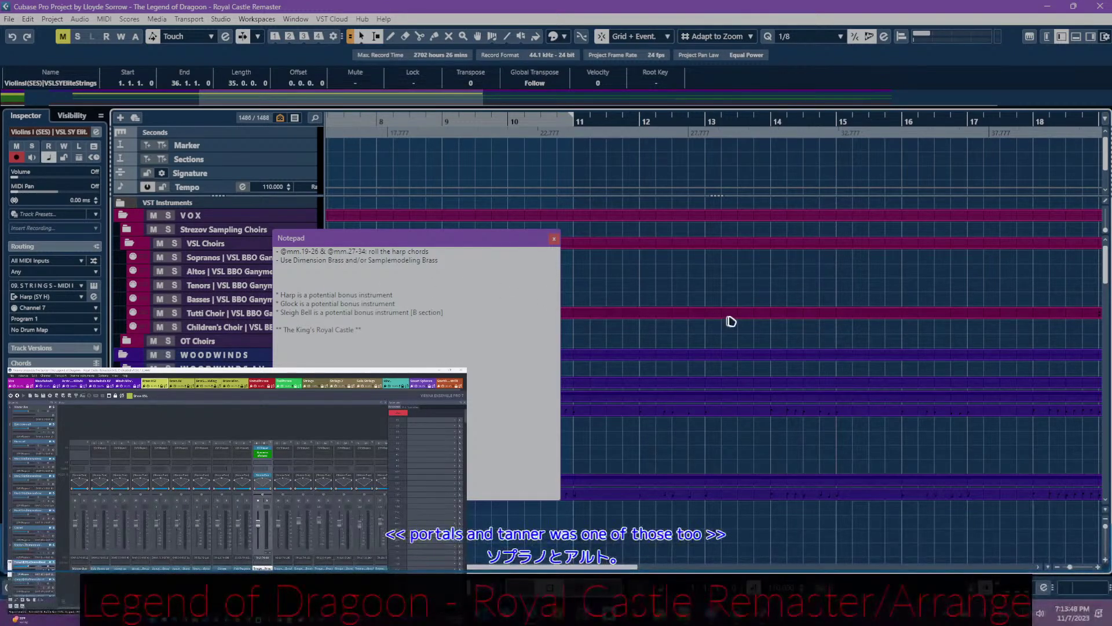
{"action": "scroll", "coordinate": [918, 319], "scroll_direction": "right", "scroll_amount": 6}
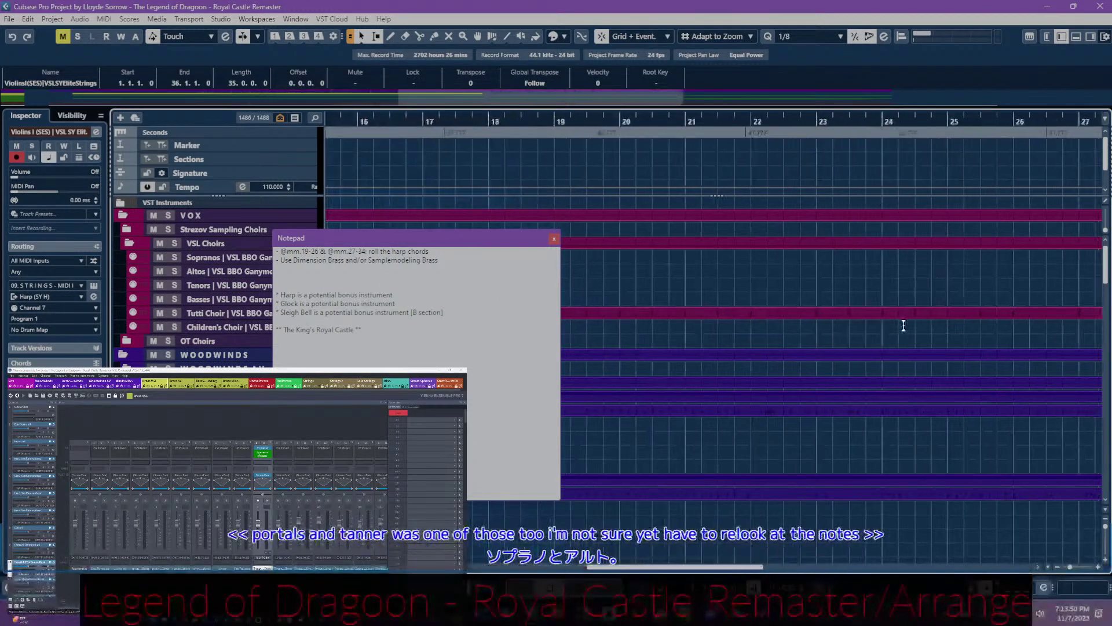
{"action": "scroll", "coordinate": [893, 331], "scroll_direction": "right", "scroll_amount": 3}
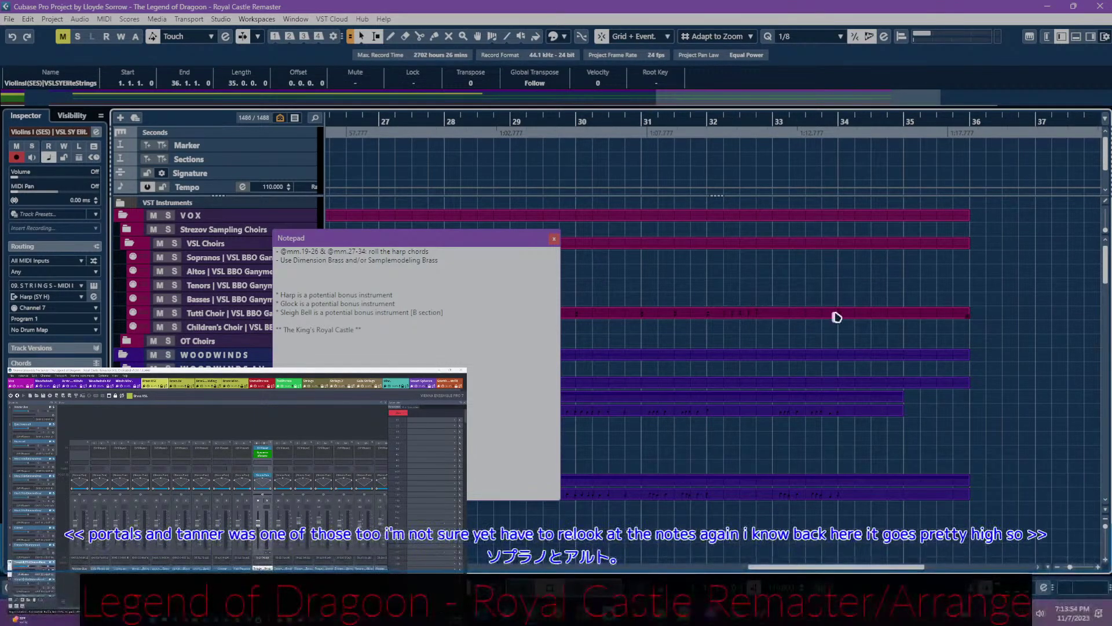
{"action": "scroll", "coordinate": [835, 313], "scroll_direction": "left", "scroll_amount": 2}
{"action": "scroll", "coordinate": [835, 313], "scroll_direction": "left", "scroll_amount": 6}
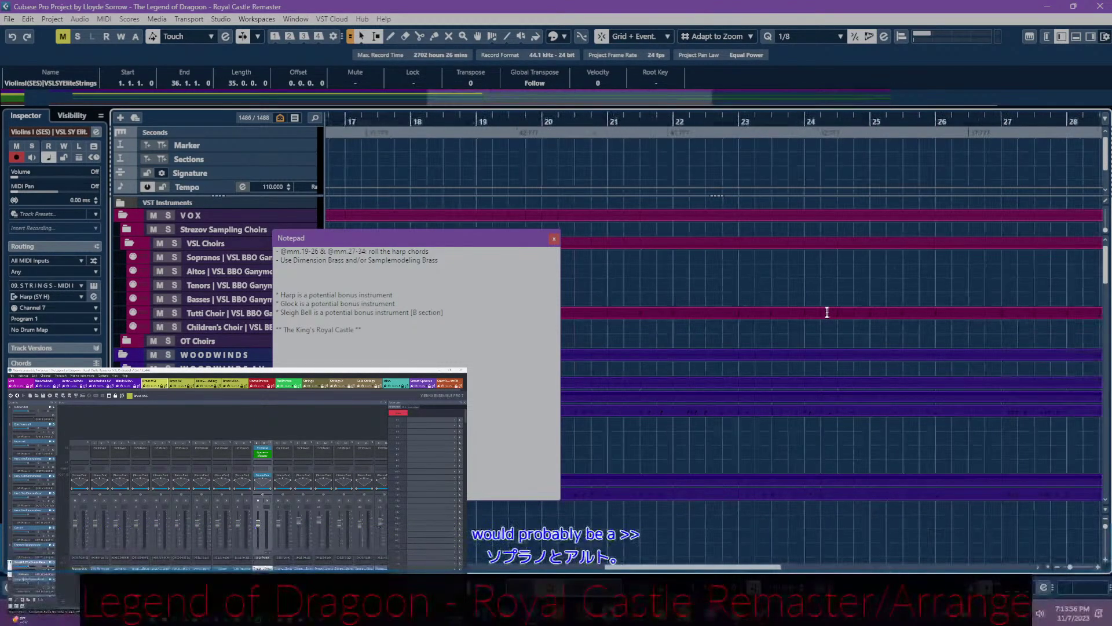
{"action": "scroll", "coordinate": [820, 312], "scroll_direction": "right", "scroll_amount": 1}
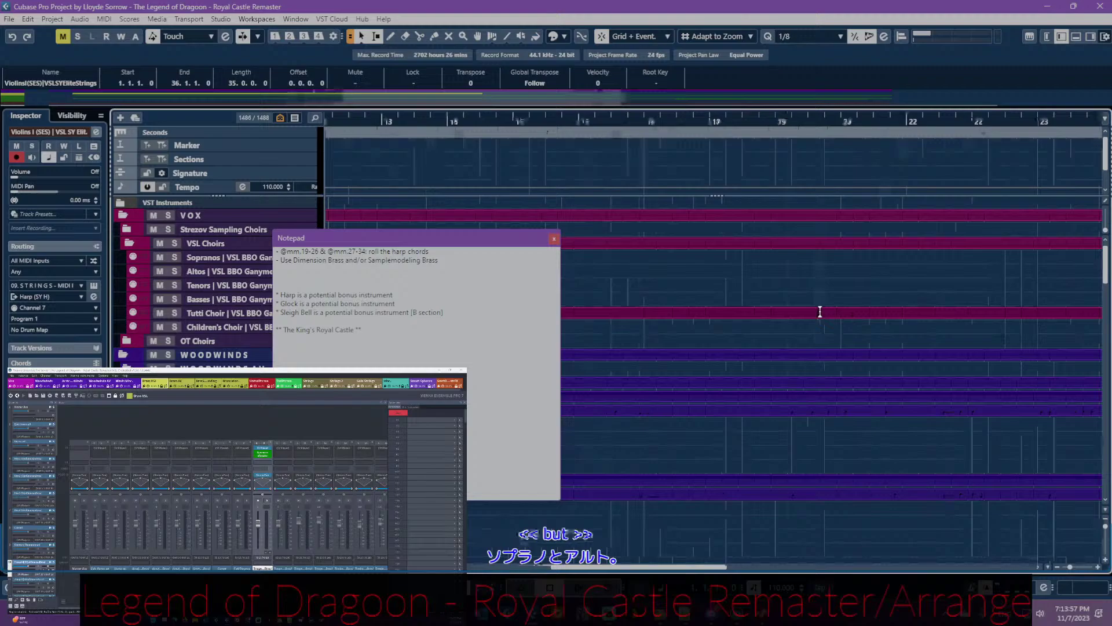
- Open the Tutti Choir part in the Key Editor and examine its notes from bar 19 to bar 33 for the lowest pitch
{"action": "double_click", "coordinate": [716, 317]}
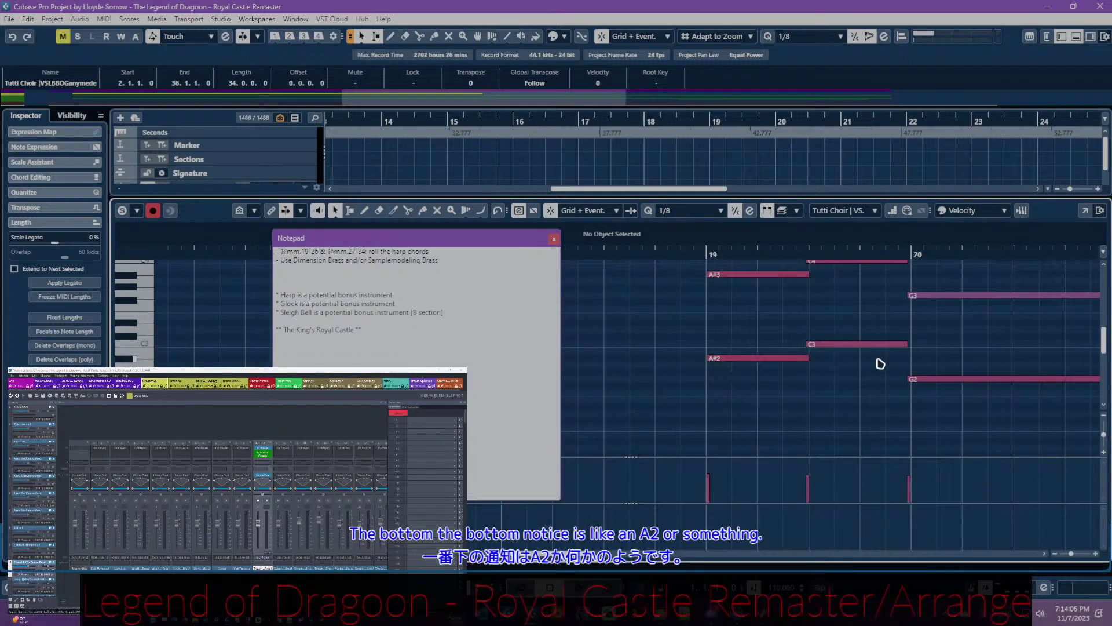
{"action": "scroll", "coordinate": [924, 392], "scroll_direction": "right", "scroll_amount": 5}
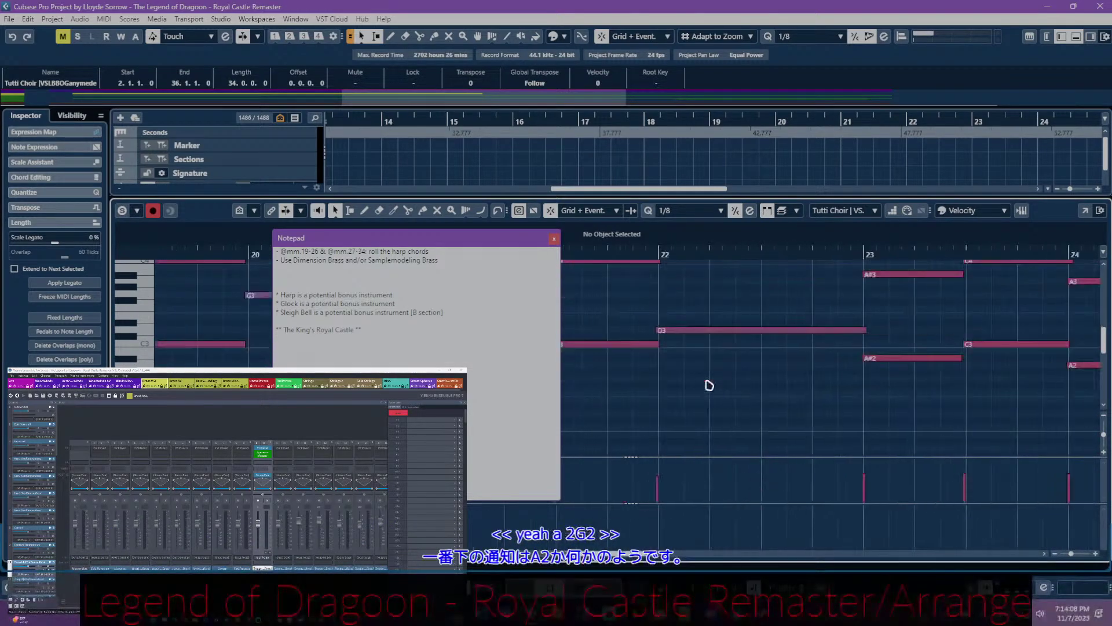
{"action": "scroll", "coordinate": [708, 385], "scroll_direction": "right", "scroll_amount": 3}
{"action": "scroll", "coordinate": [710, 386], "scroll_direction": "right", "scroll_amount": 6}
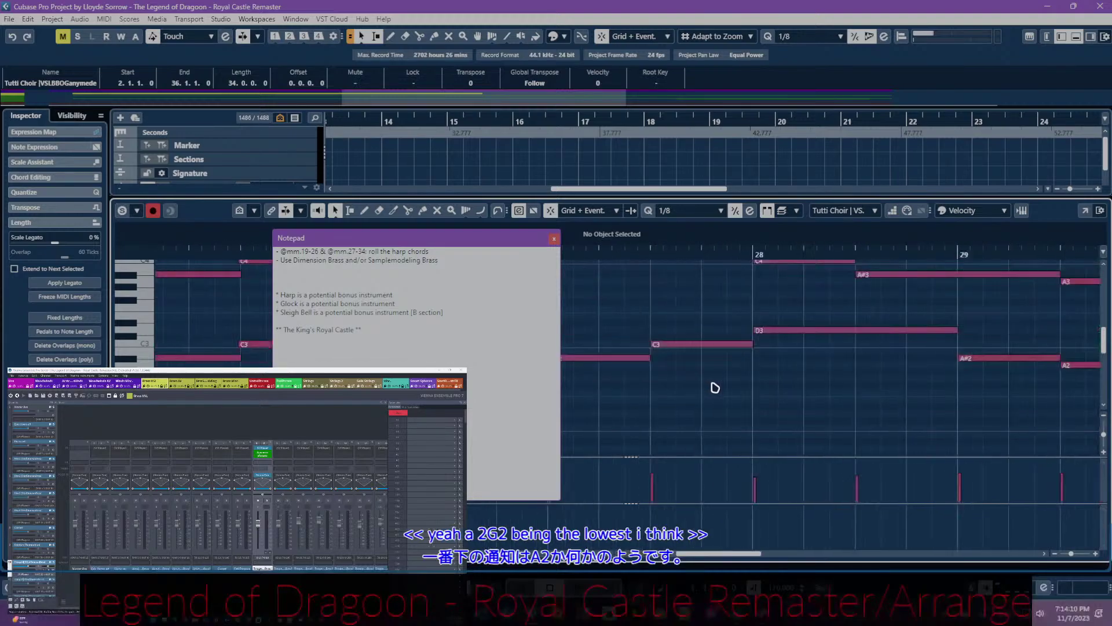
{"action": "scroll", "coordinate": [716, 388], "scroll_direction": "right", "scroll_amount": 3}
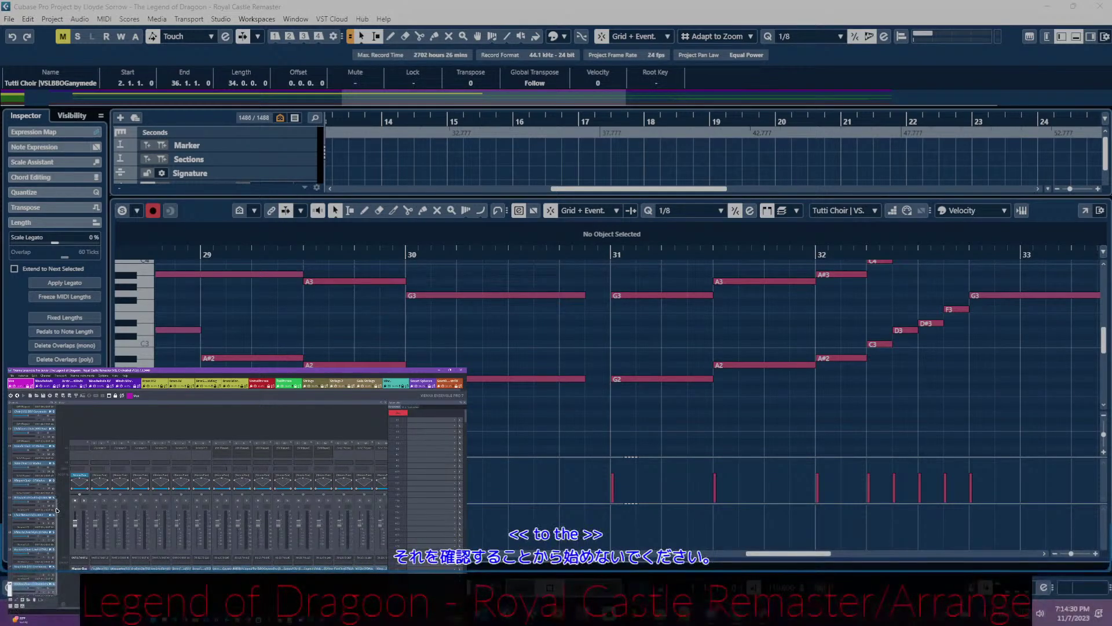
- Switch to Vienna Ensemble Pro, enable the Altos and Sopranos choir channels, and view their Synchron Player instruments to check the playable ranges
{"action": "scroll", "coordinate": [57, 510], "scroll_direction": "up", "scroll_amount": 5}
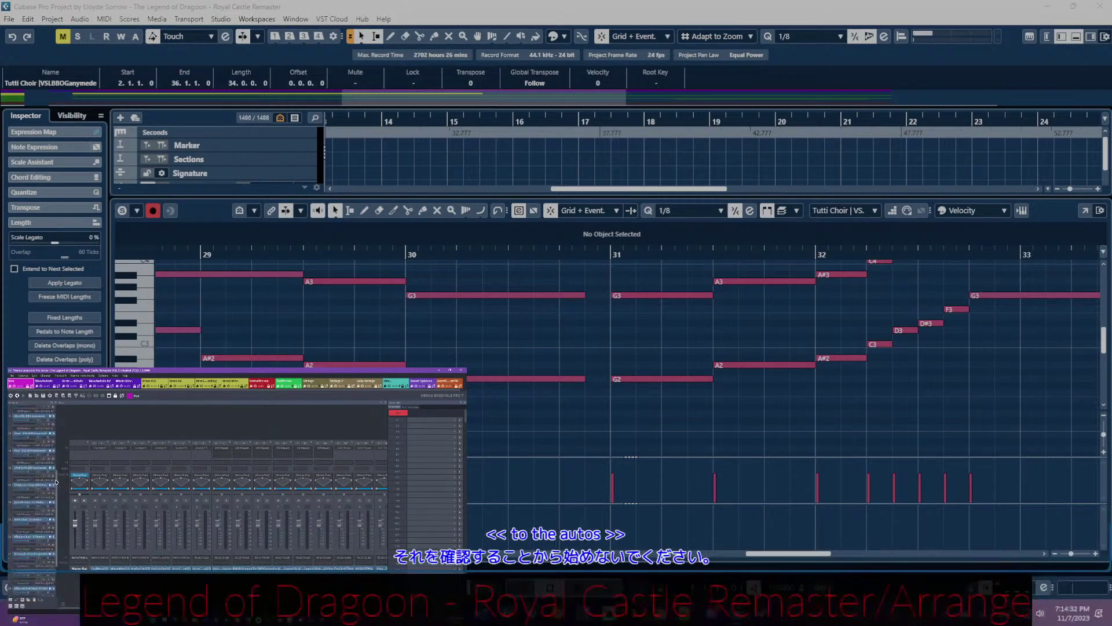
{"action": "scroll", "coordinate": [55, 481], "scroll_direction": "up", "scroll_amount": 1}
{"action": "scroll", "coordinate": [55, 472], "scroll_direction": "up", "scroll_amount": 2}
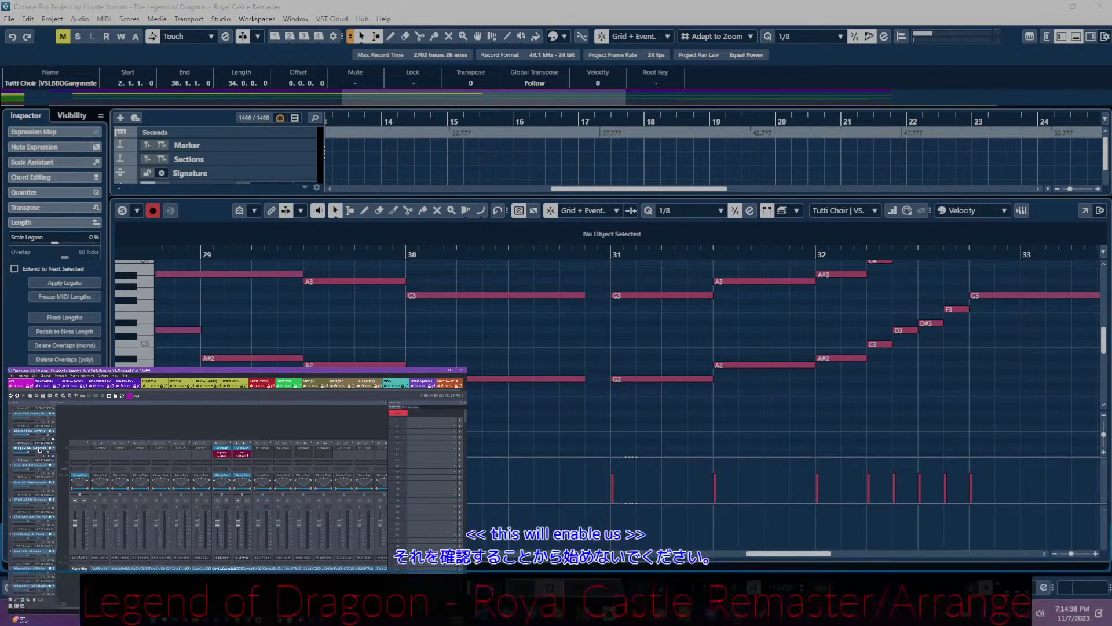
{"action": "left_click", "coordinate": [220, 452]}
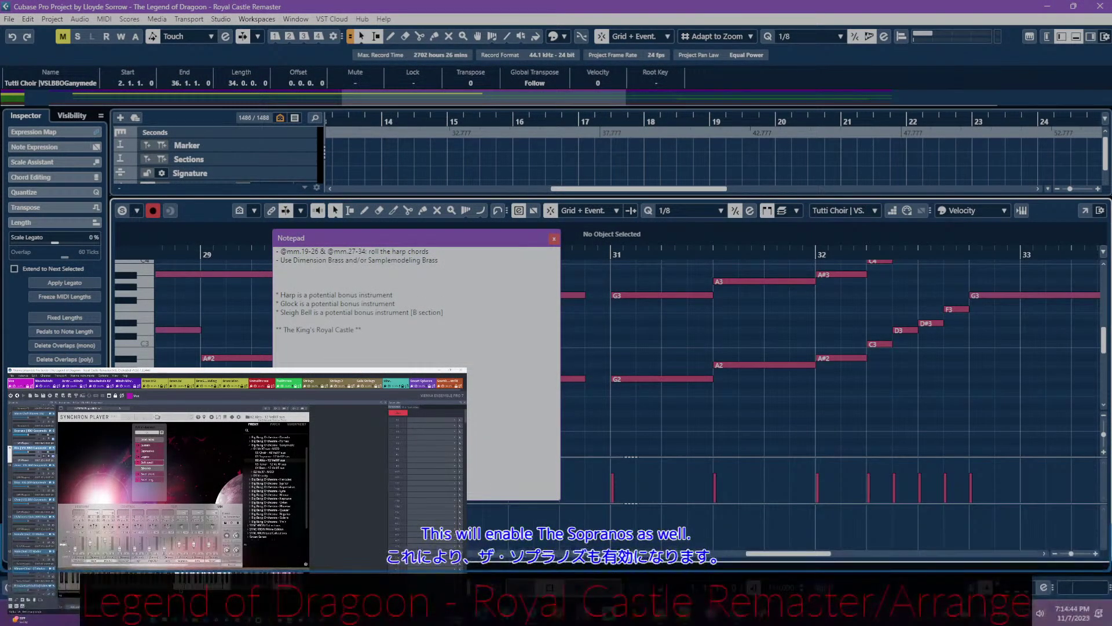
{"action": "left_click", "coordinate": [157, 418]}
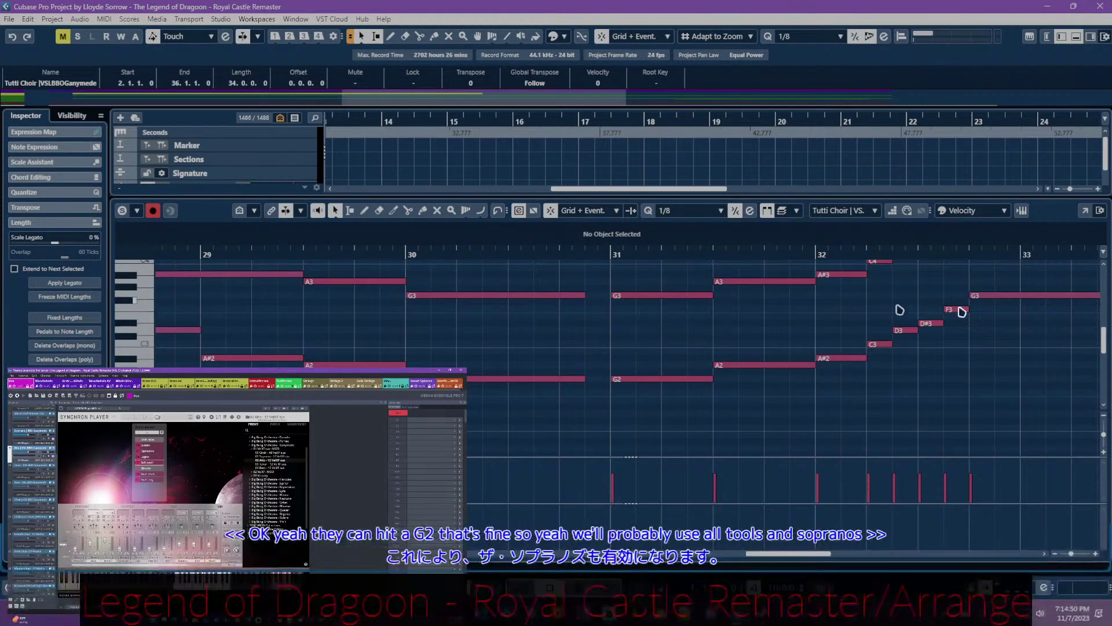
{"action": "left_click", "coordinate": [23, 431]}
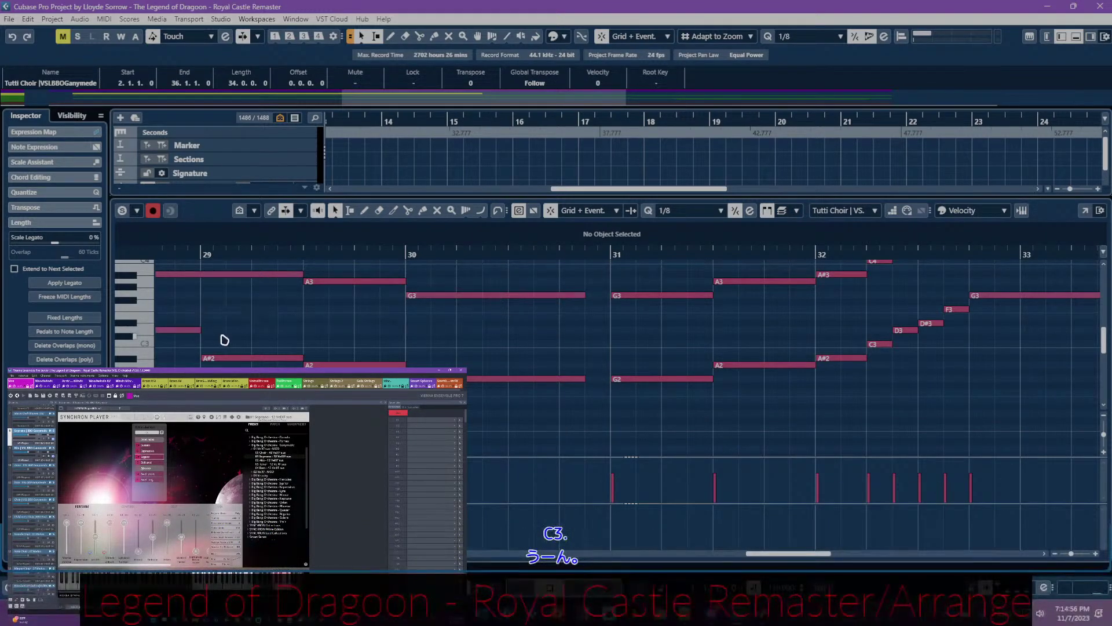
- Return to Cubase, review the Tutti Choir notes around bars 28 to 31, and close the Key Editor
{"action": "key", "text": "alt+Tab"}
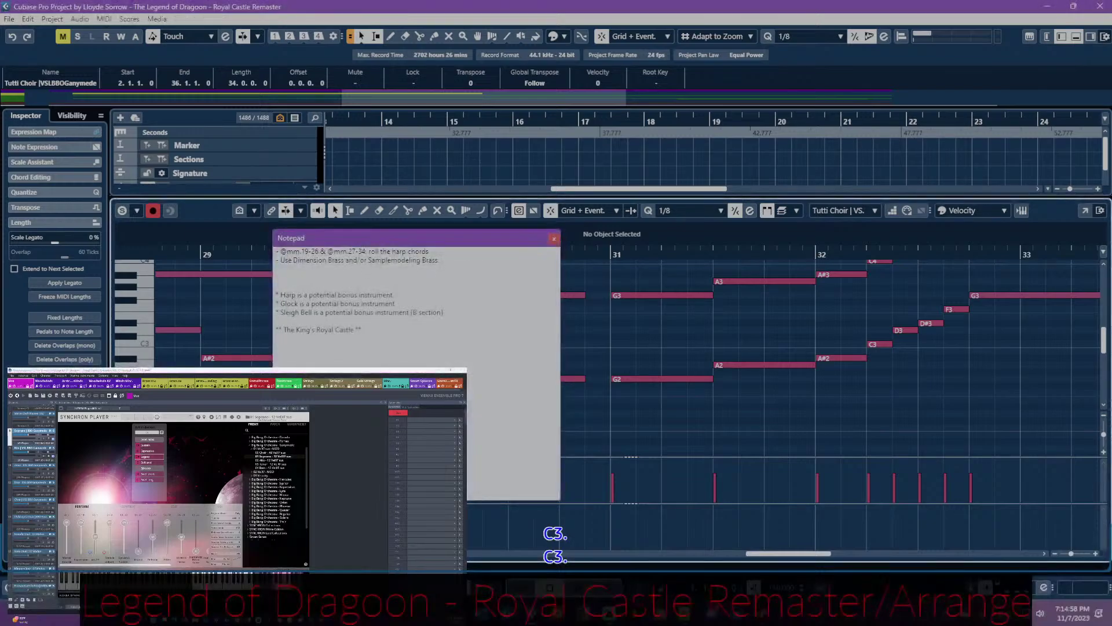
{"action": "scroll", "coordinate": [518, 415], "scroll_direction": "left", "scroll_amount": 5}
{"action": "scroll", "coordinate": [517, 415], "scroll_direction": "up", "scroll_amount": 1}
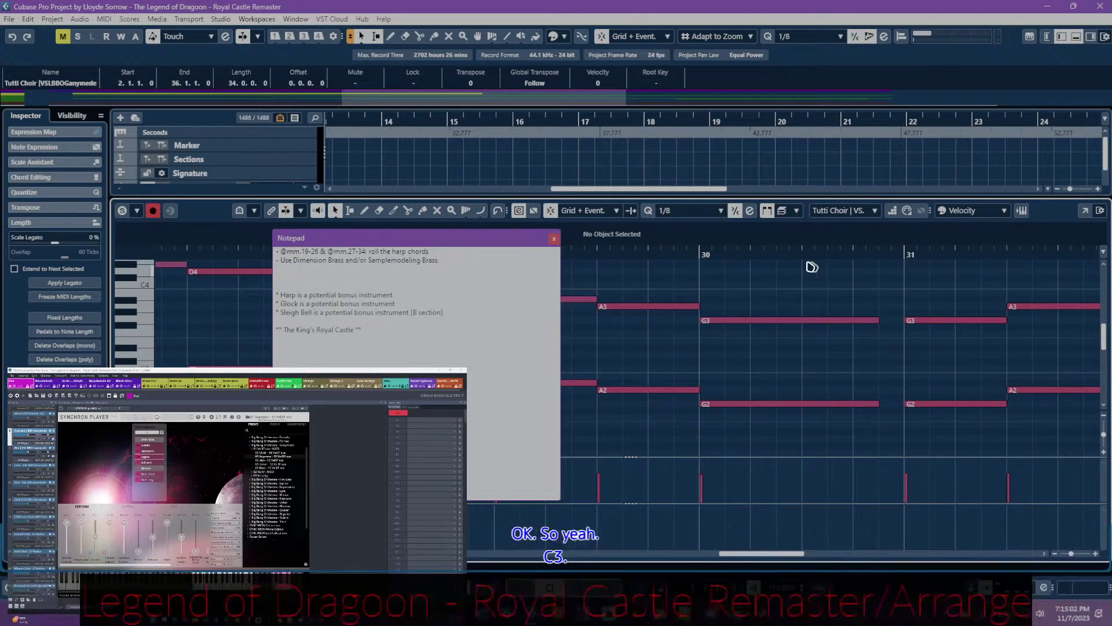
{"action": "key", "text": "Return"}
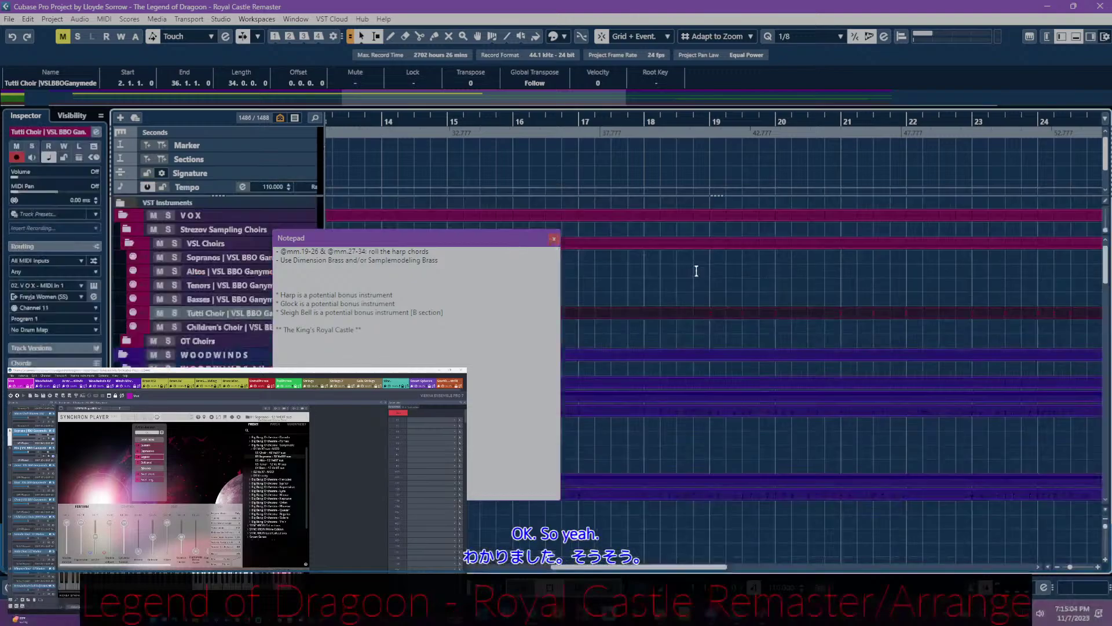
- Delete the "Use Dimension Brass and/or Samplemodeling Brass" line from the project's Notepad and close it
{"action": "left_click_drag", "start_coordinate": [505, 239], "coordinate": [686, 252]}
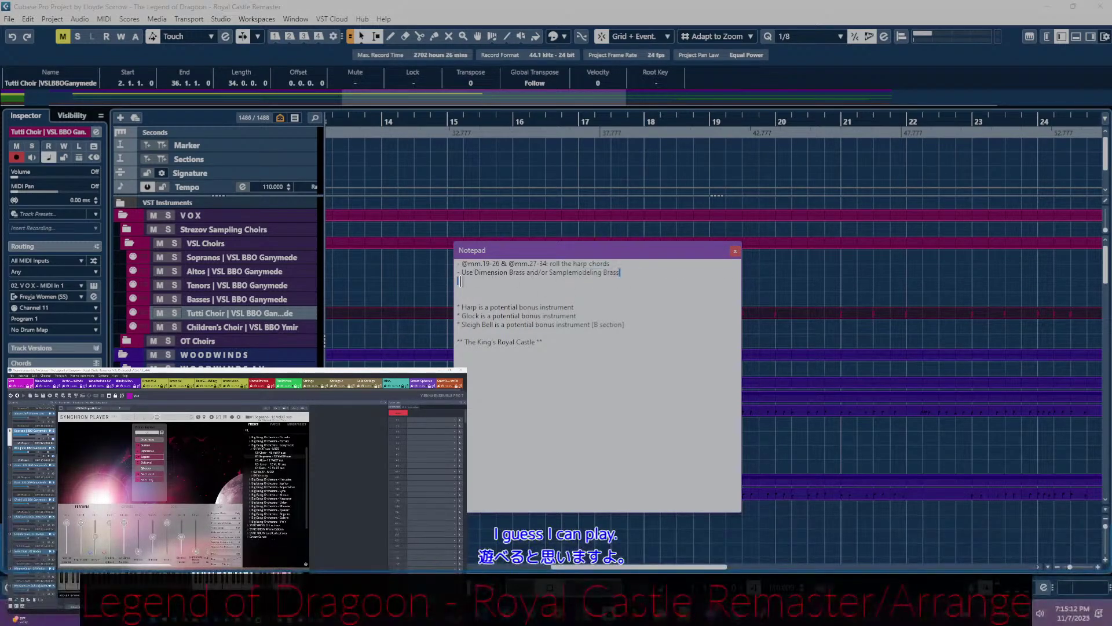
{"action": "left_click_drag", "start_coordinate": [460, 281], "coordinate": [427, 268]}
{"action": "key", "text": "BackSpace"}
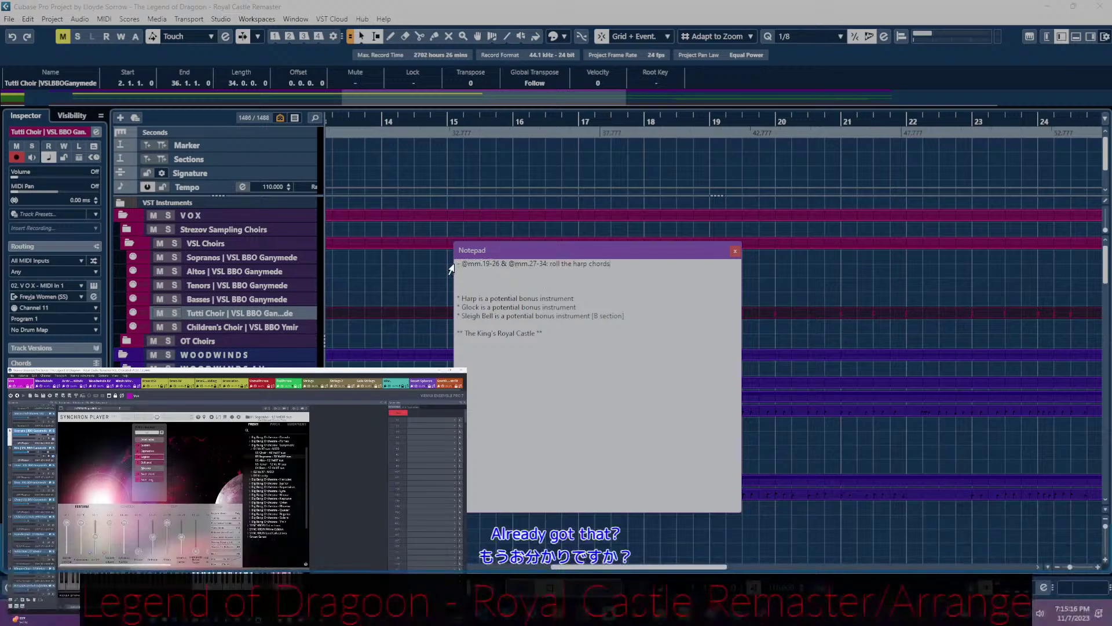
{"action": "left_click", "coordinate": [735, 250]}
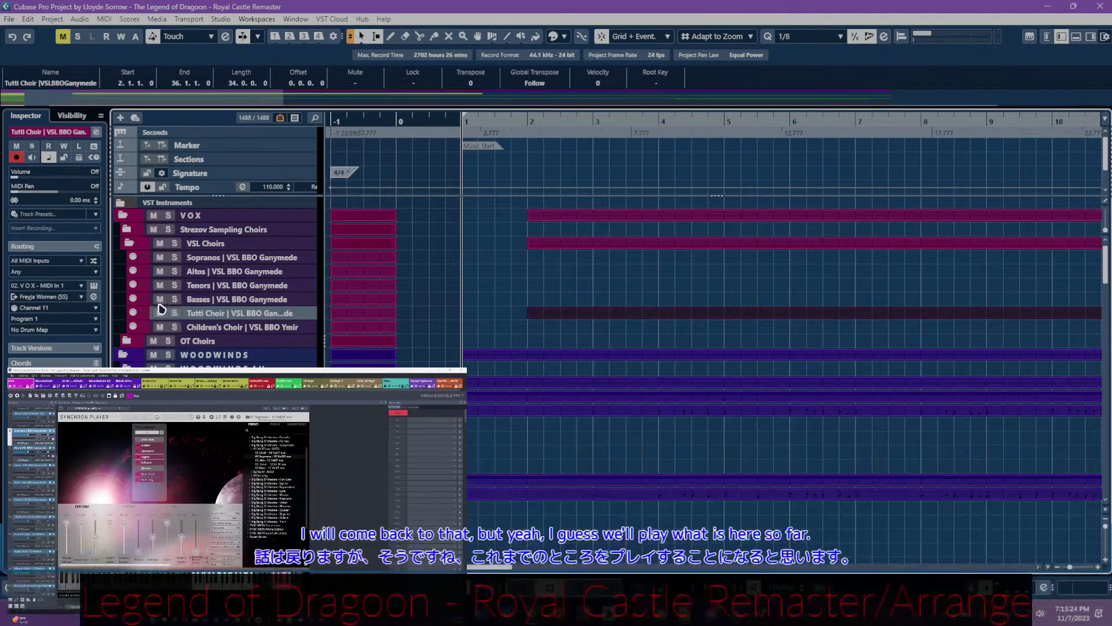
- Look over the tracks from the project start, from the VOX choirs down to the VSL Synchron Elite Strings
{"action": "scroll", "coordinate": [638, 336], "scroll_direction": "down", "scroll_amount": 15}
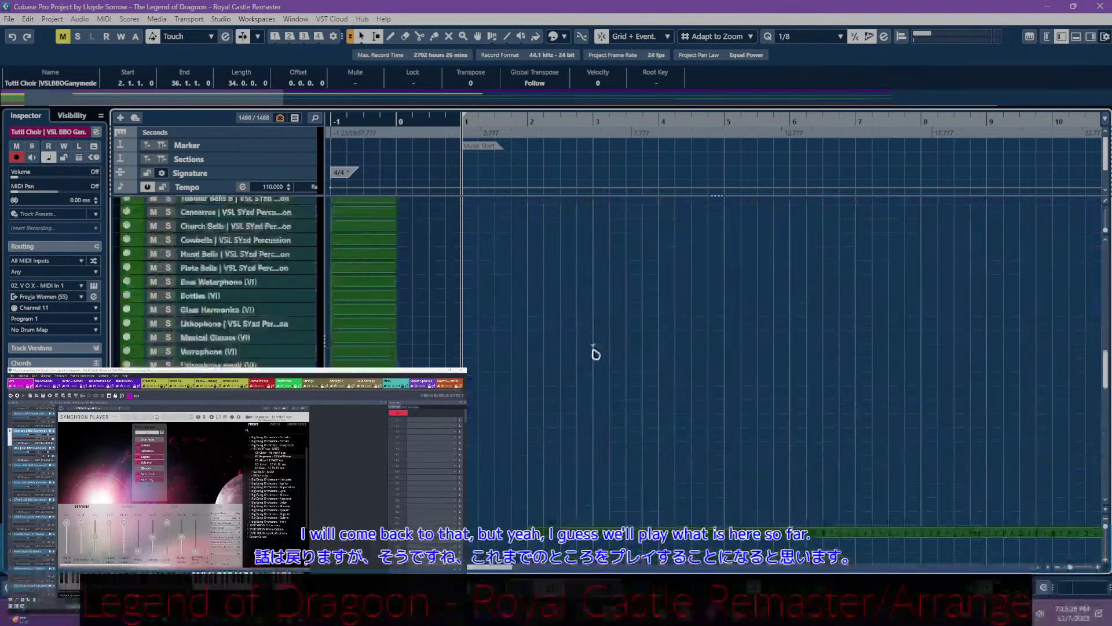
{"action": "scroll", "coordinate": [586, 371], "scroll_direction": "down", "scroll_amount": 10}
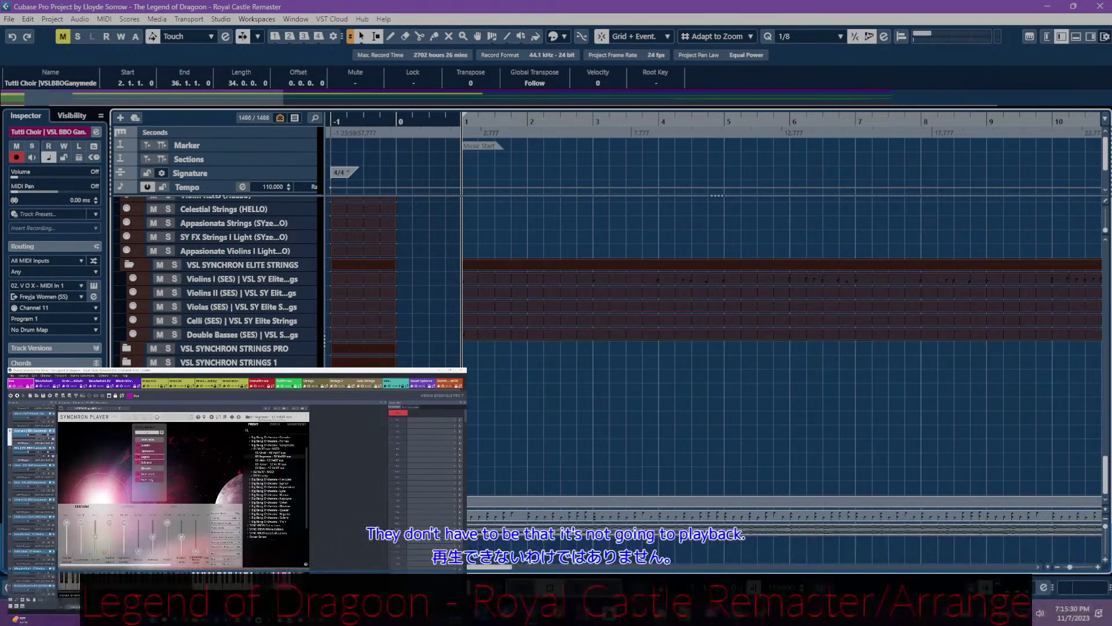
{"action": "scroll", "coordinate": [472, 477], "scroll_direction": "up", "scroll_amount": 3}
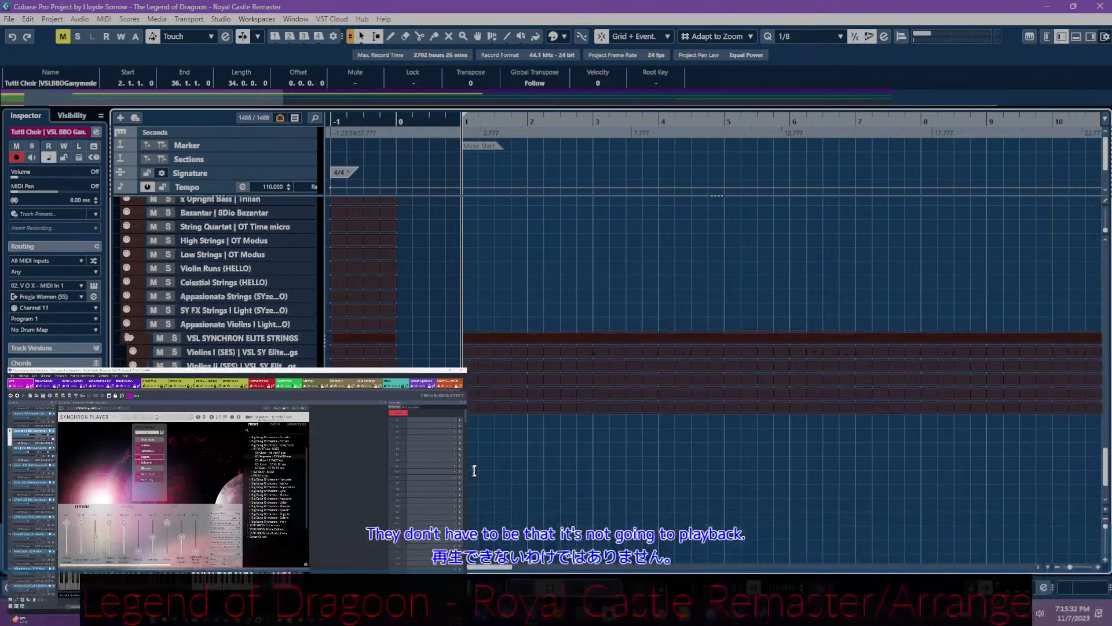
- Look over the VSL Synchron Elite Strings parts up to about bar 18 and play the project from bar 1
{"action": "scroll", "coordinate": [703, 406], "scroll_direction": "right", "scroll_amount": 5}
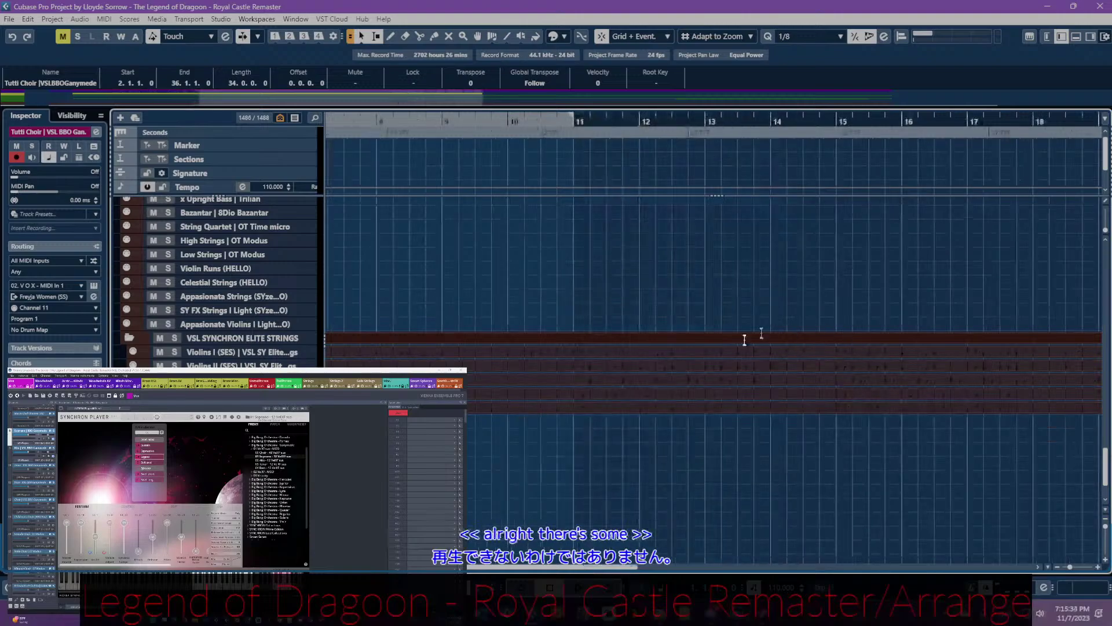
{"action": "scroll", "coordinate": [723, 332], "scroll_direction": "left", "scroll_amount": 5}
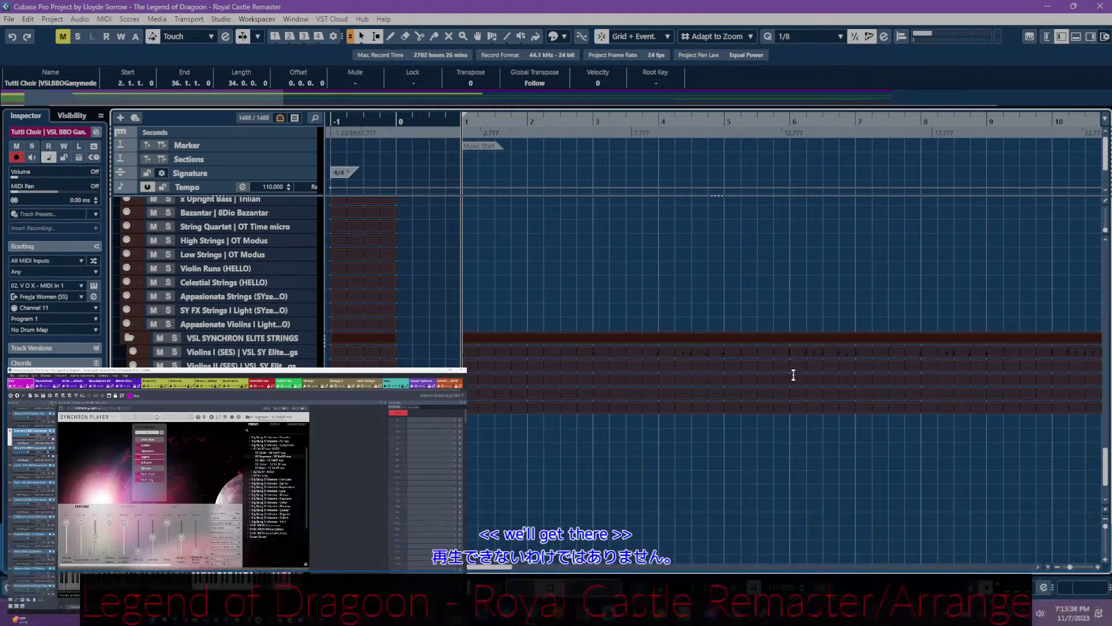
{"action": "key", "text": "space"}
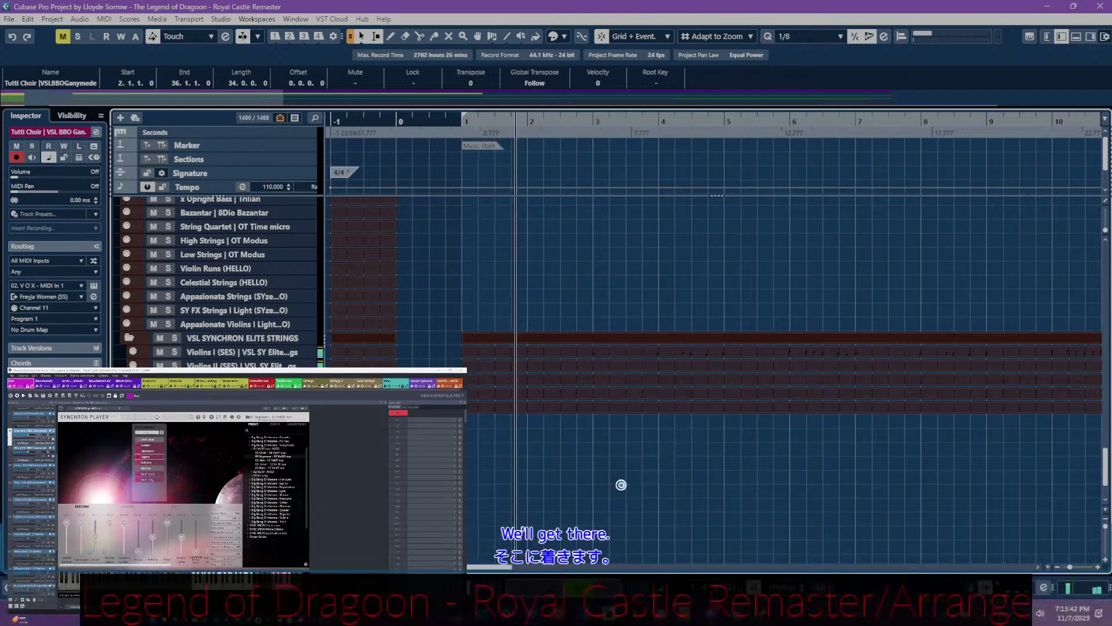
- Review the notes and velocities of the Bosendorfer Imperial piano part around bars 3 to 6, and close the Key Editor
{"action": "scroll", "coordinate": [621, 485], "scroll_direction": "up", "scroll_amount": 10}
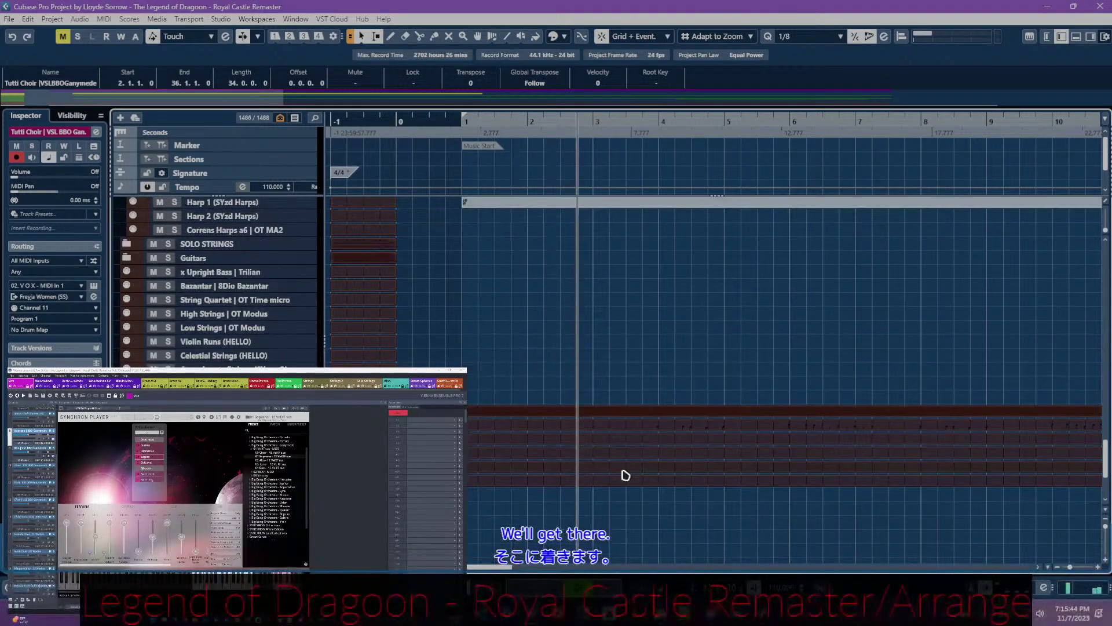
{"action": "scroll", "coordinate": [632, 459], "scroll_direction": "up", "scroll_amount": 5}
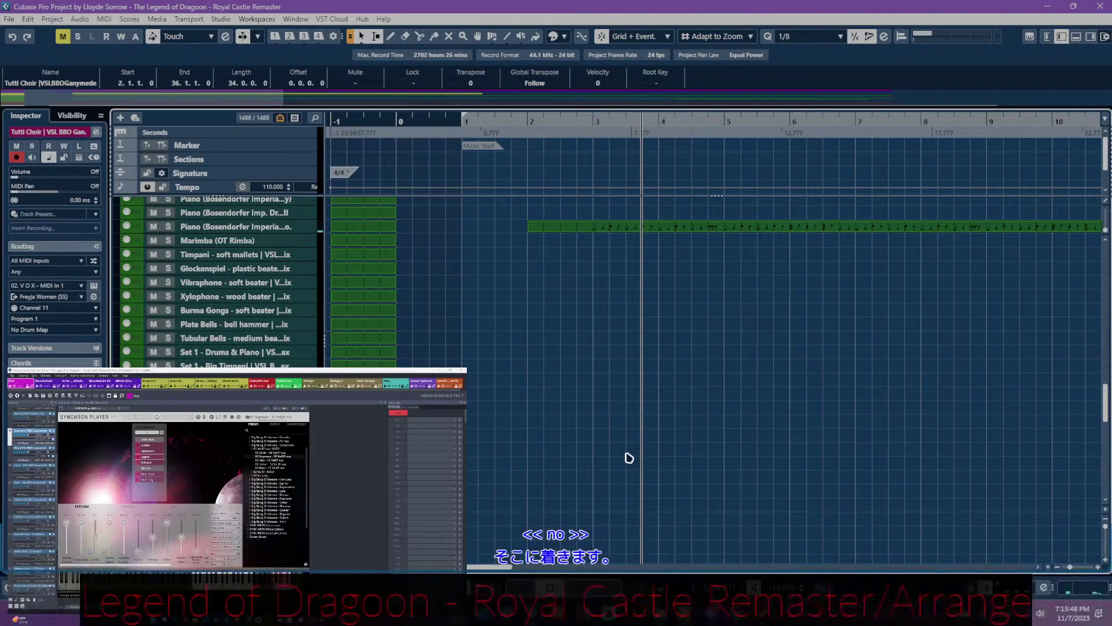
{"action": "left_click", "coordinate": [743, 230]}
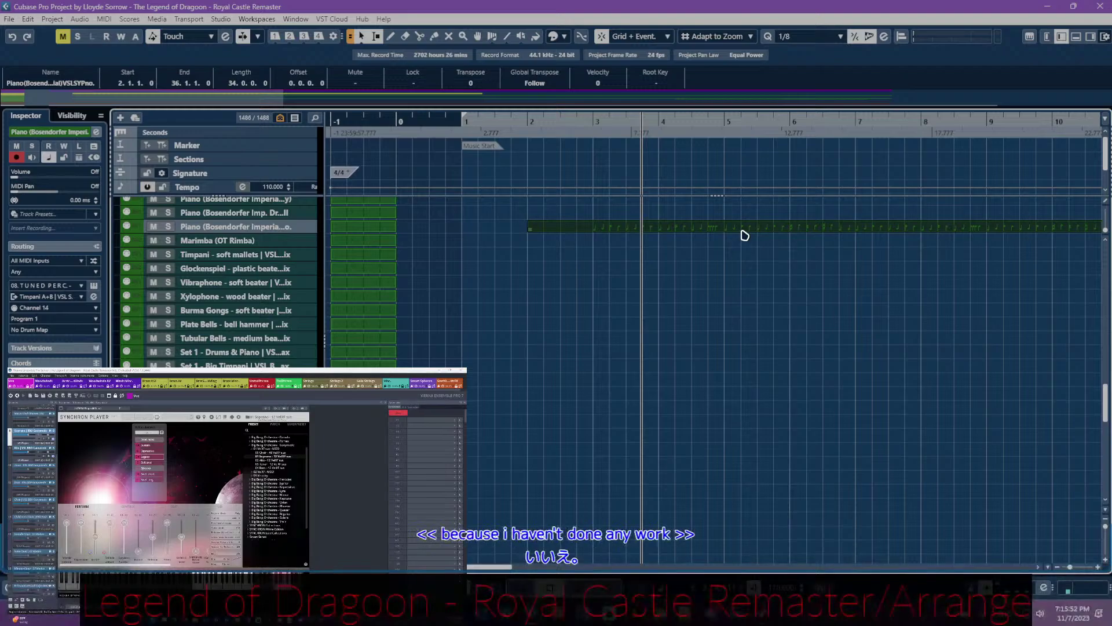
{"action": "double_click", "coordinate": [744, 234]}
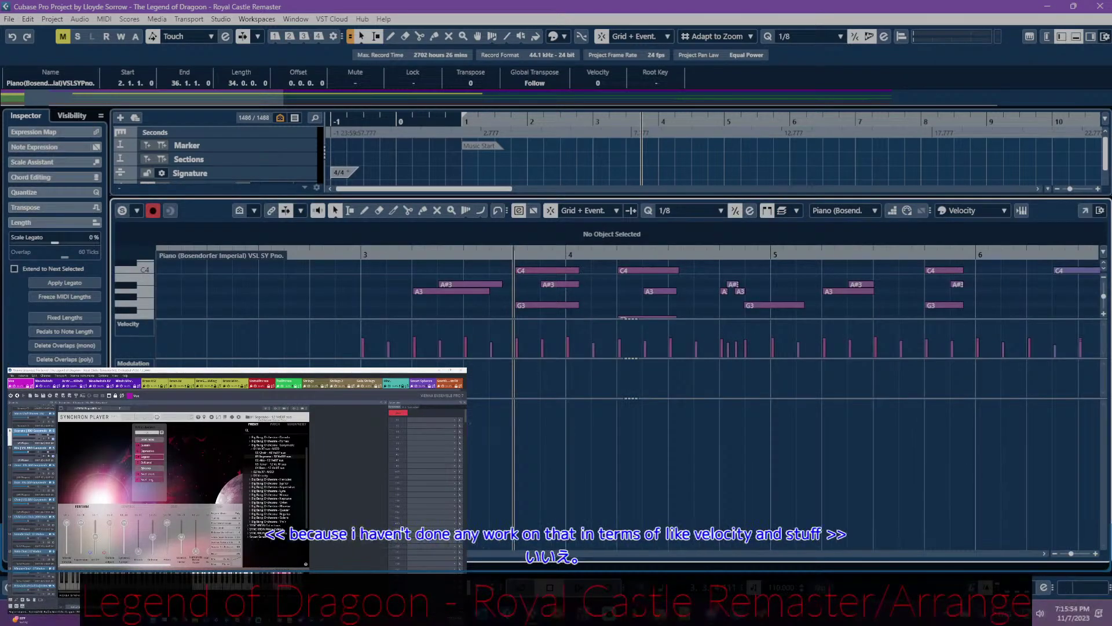
{"action": "left_click", "coordinate": [119, 554]}
{"action": "left_click", "coordinate": [168, 521]}
{"action": "scroll", "coordinate": [290, 463], "scroll_direction": "up", "scroll_amount": 2}
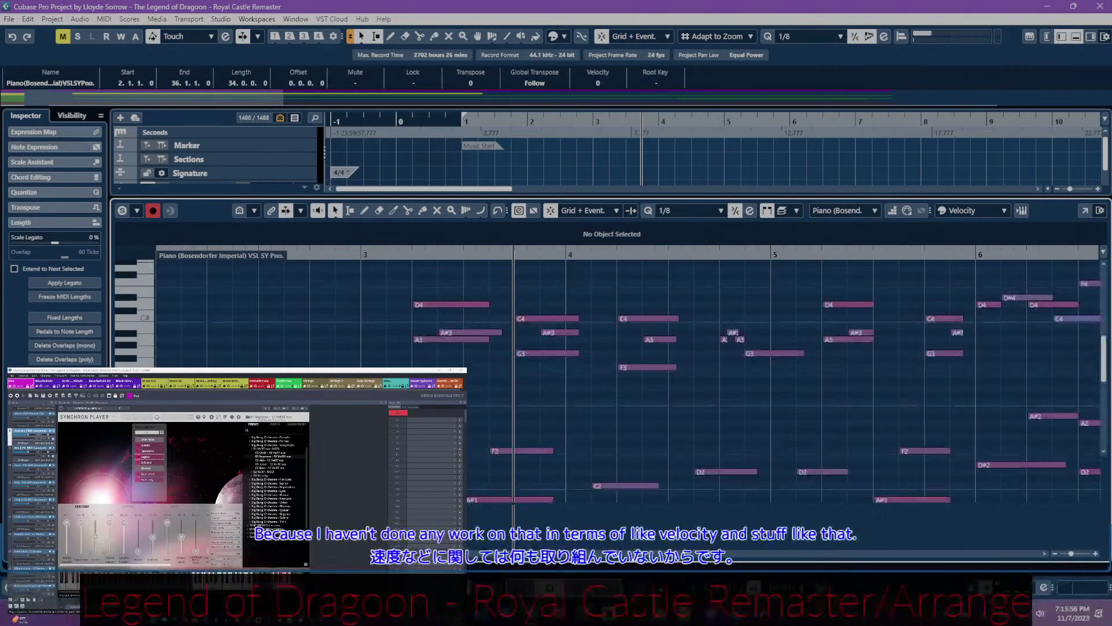
{"action": "scroll", "coordinate": [608, 377], "scroll_direction": "down", "scroll_amount": 2}
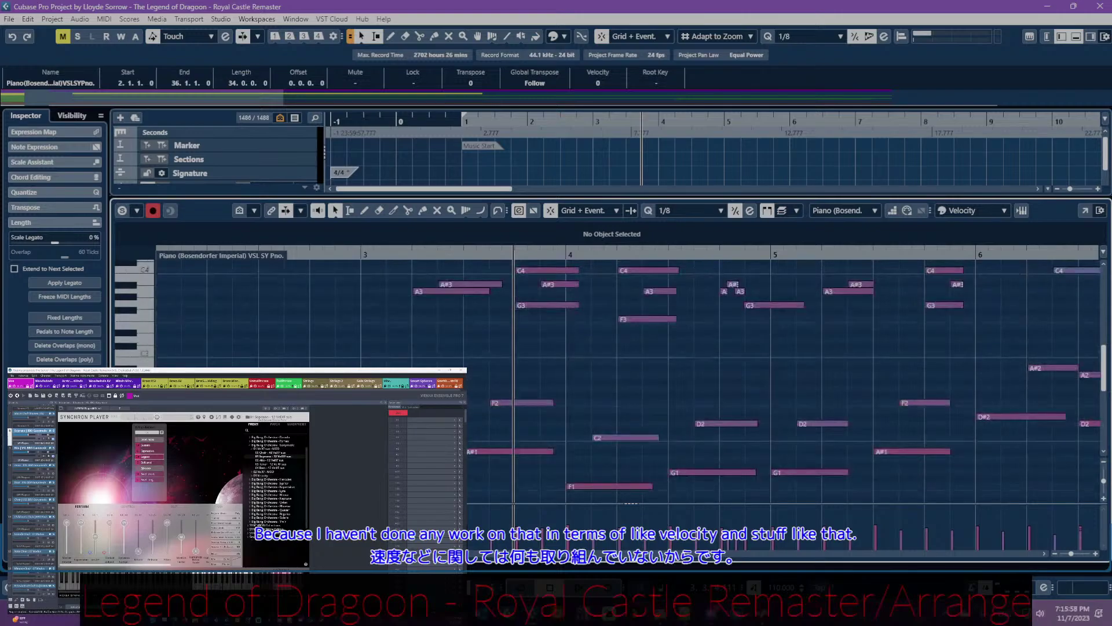
{"action": "key", "text": "ctrl+e"}
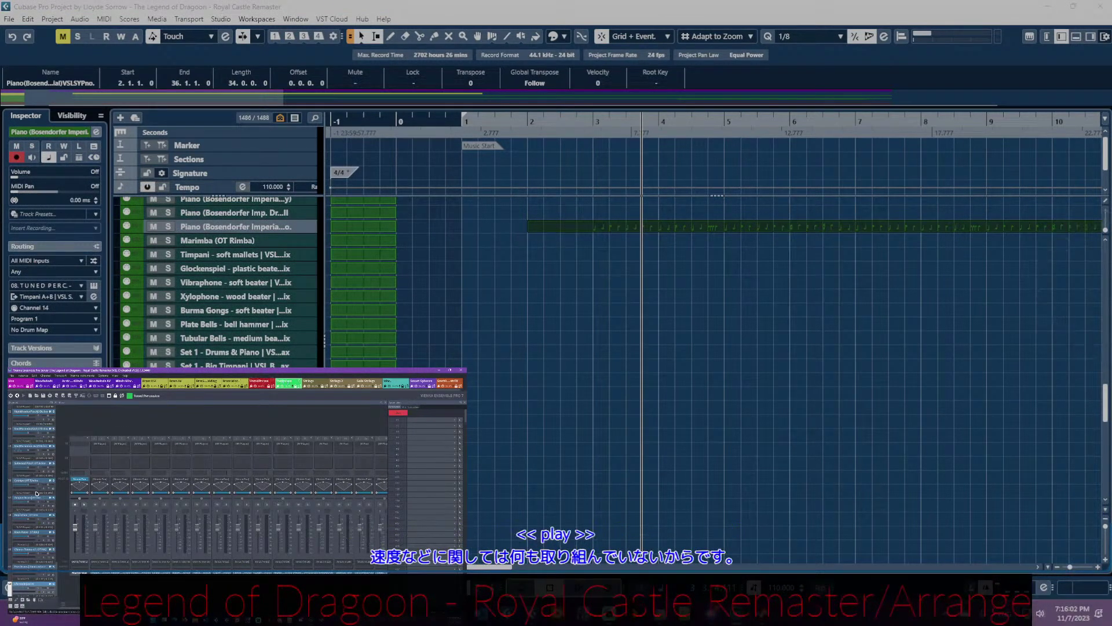
- Open the piano channel's Synchron Pianos instrument in Vienna Ensemble Pro, return to Cubase, and save the project
{"action": "left_click_drag", "start_coordinate": [56, 565], "coordinate": [58, 483]}
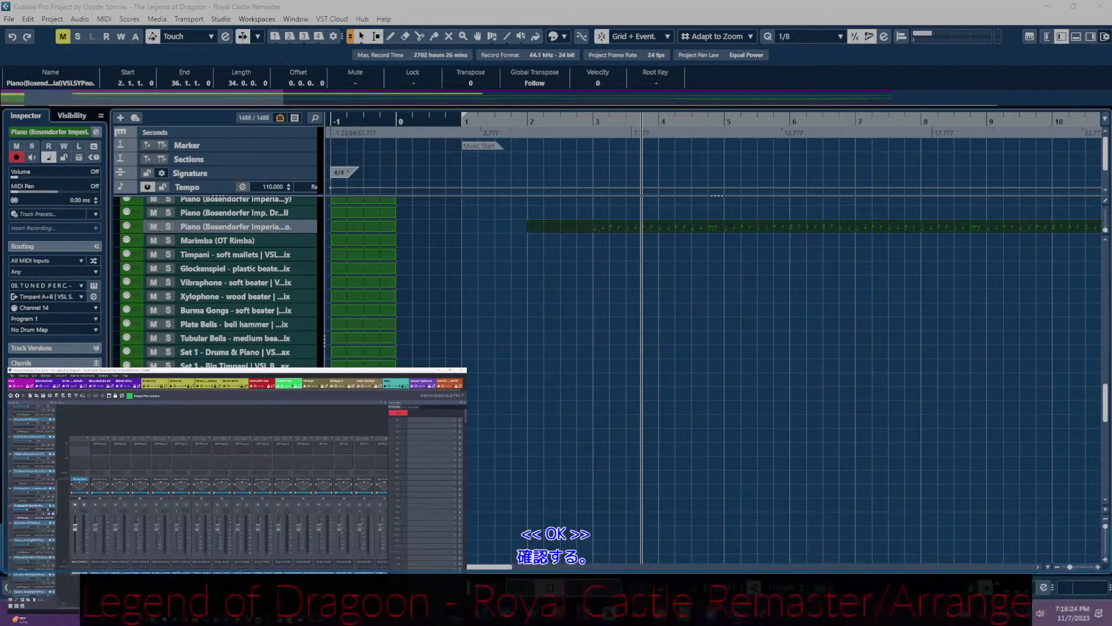
{"action": "double_click", "coordinate": [26, 509]}
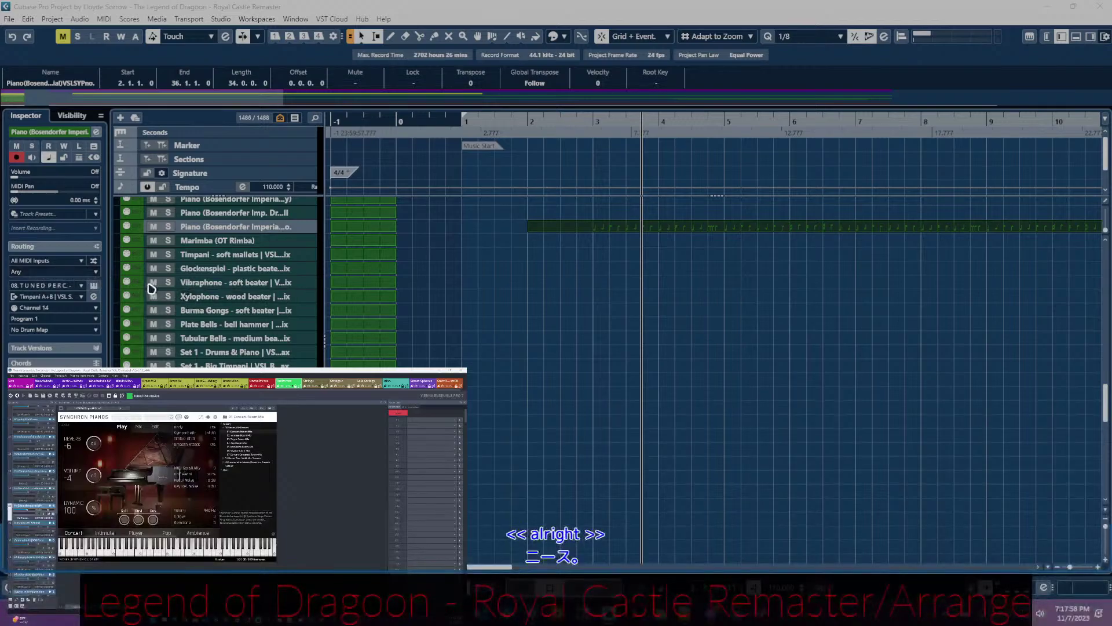
{"action": "left_click", "coordinate": [229, 227]}
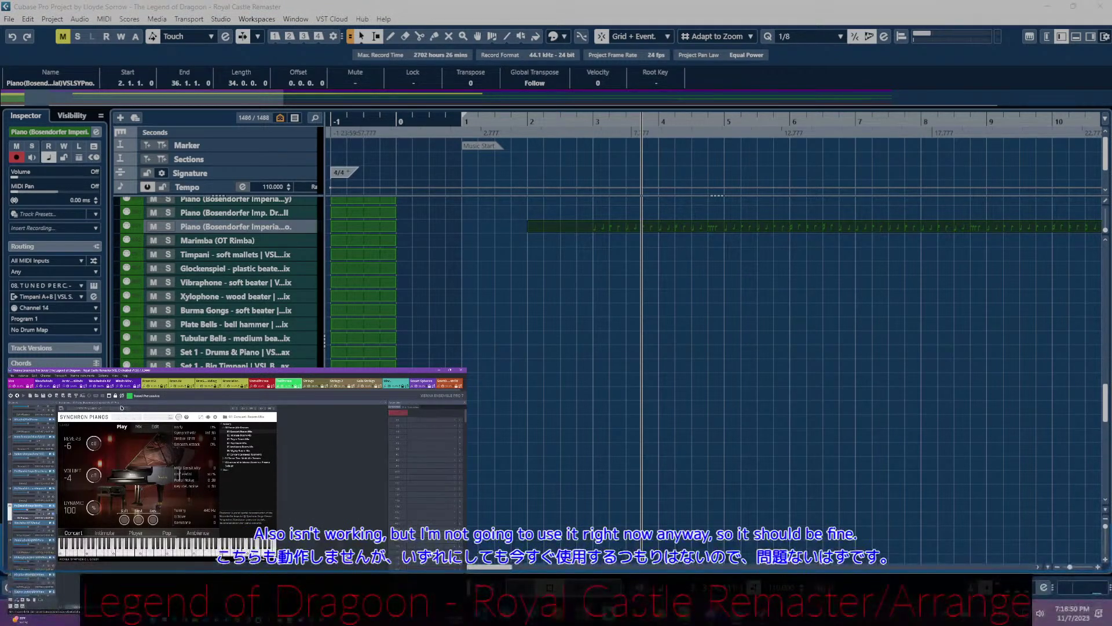
{"action": "left_click", "coordinate": [737, 349]}
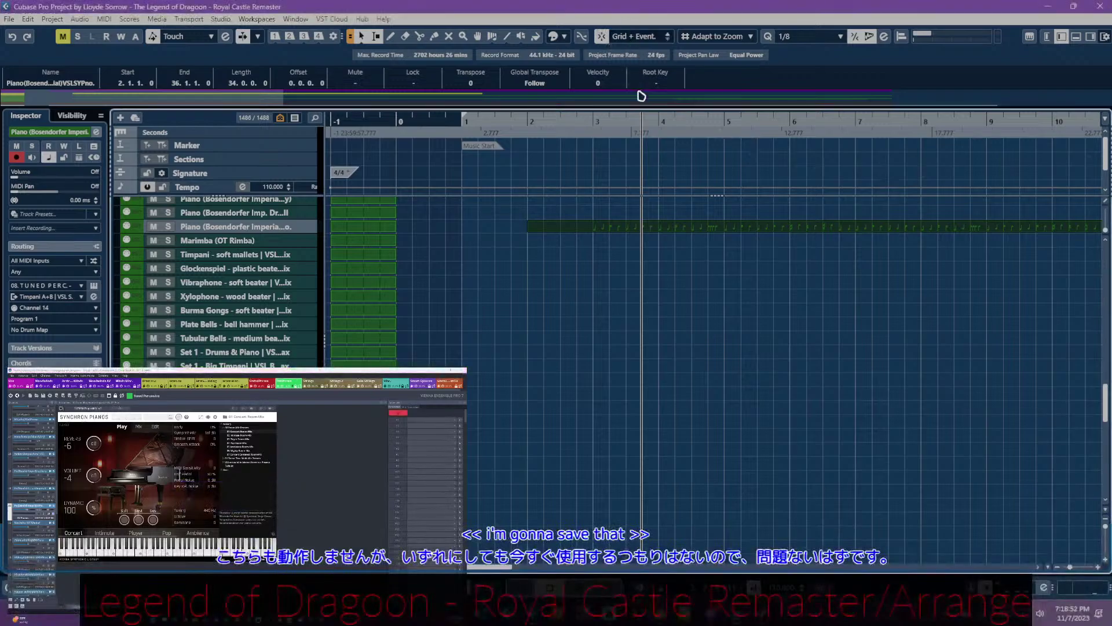
{"action": "key", "text": "ctrl+s"}
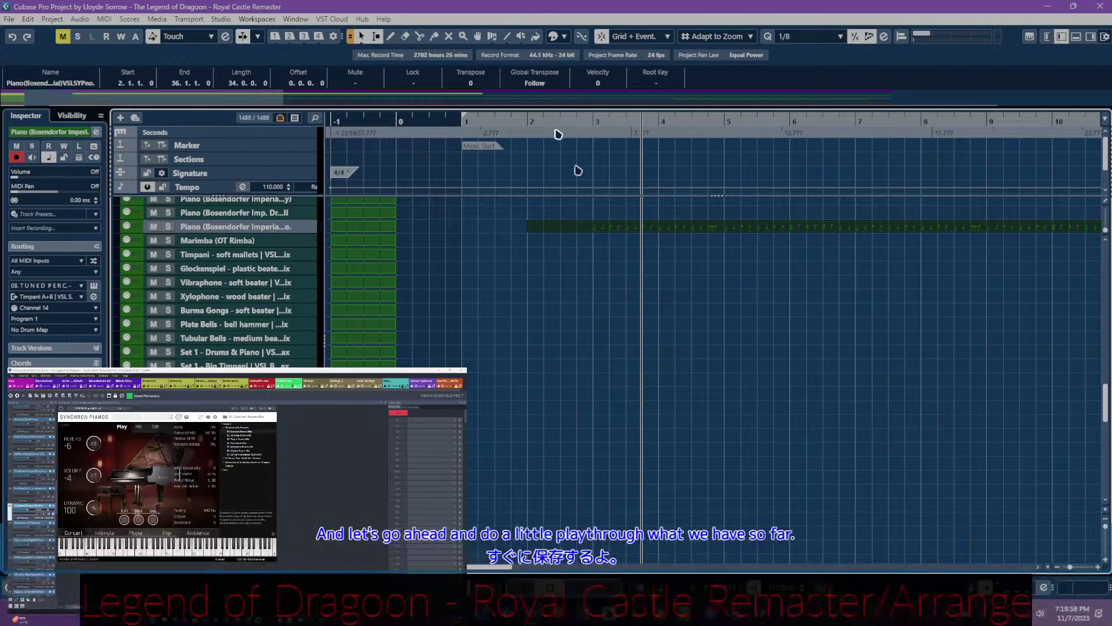
- Play back the arrangement so far while following the piano, brass, glockenspiel and harp tracks
{"action": "key", "text": "space"}
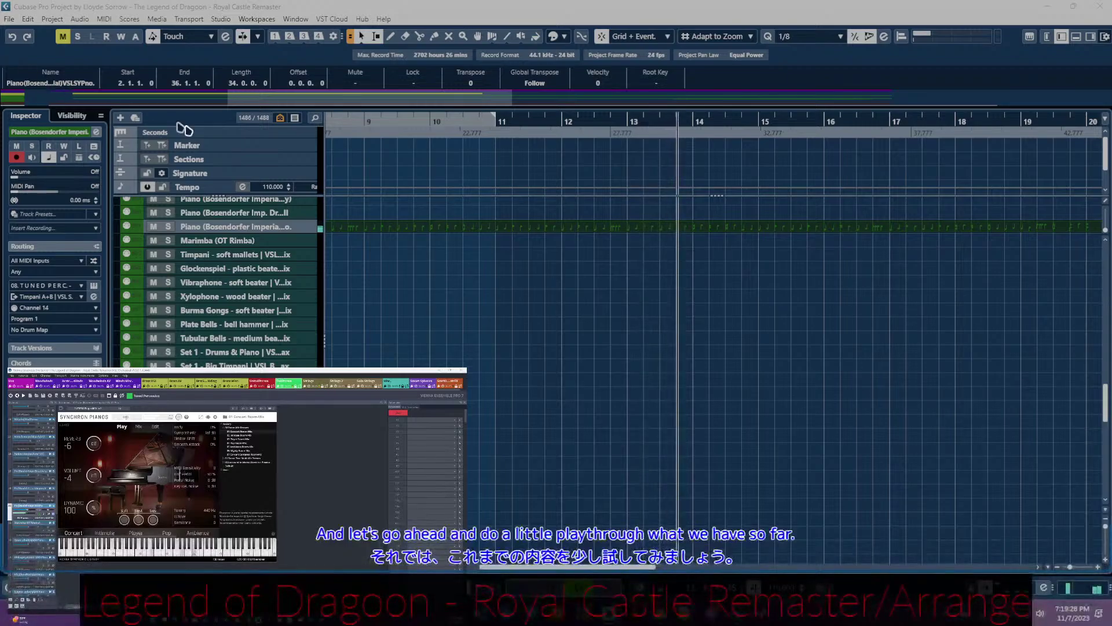
{"action": "scroll", "coordinate": [797, 359], "scroll_direction": "up", "scroll_amount": 10}
{"action": "scroll", "coordinate": [797, 357], "scroll_direction": "up", "scroll_amount": 3}
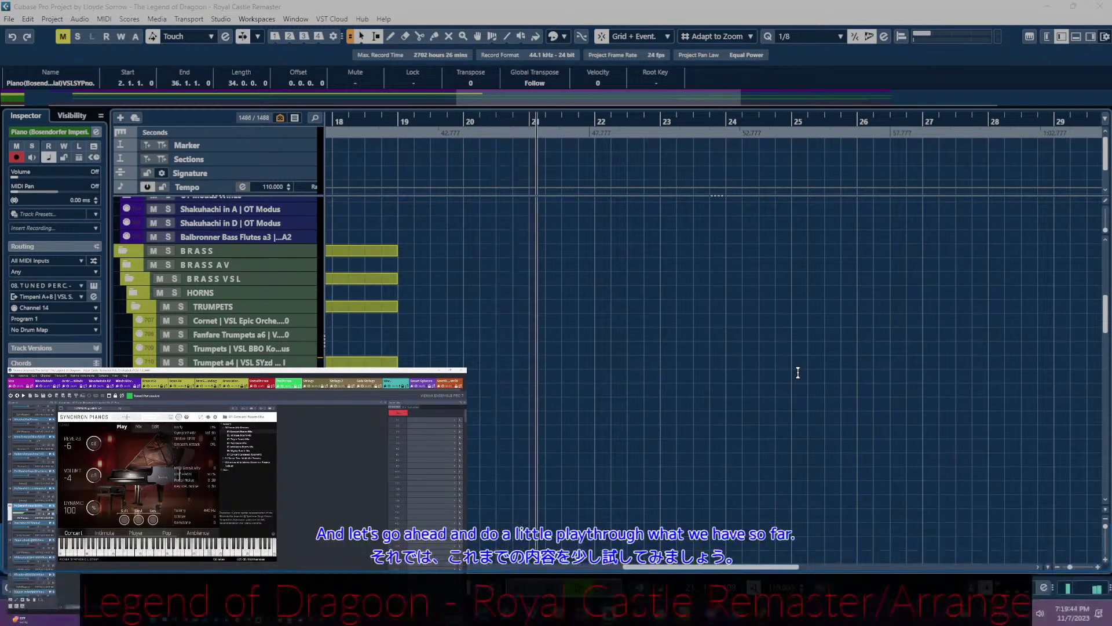
{"action": "scroll", "coordinate": [793, 376], "scroll_direction": "down", "scroll_amount": 3}
{"action": "scroll", "coordinate": [792, 380], "scroll_direction": "down", "scroll_amount": 4}
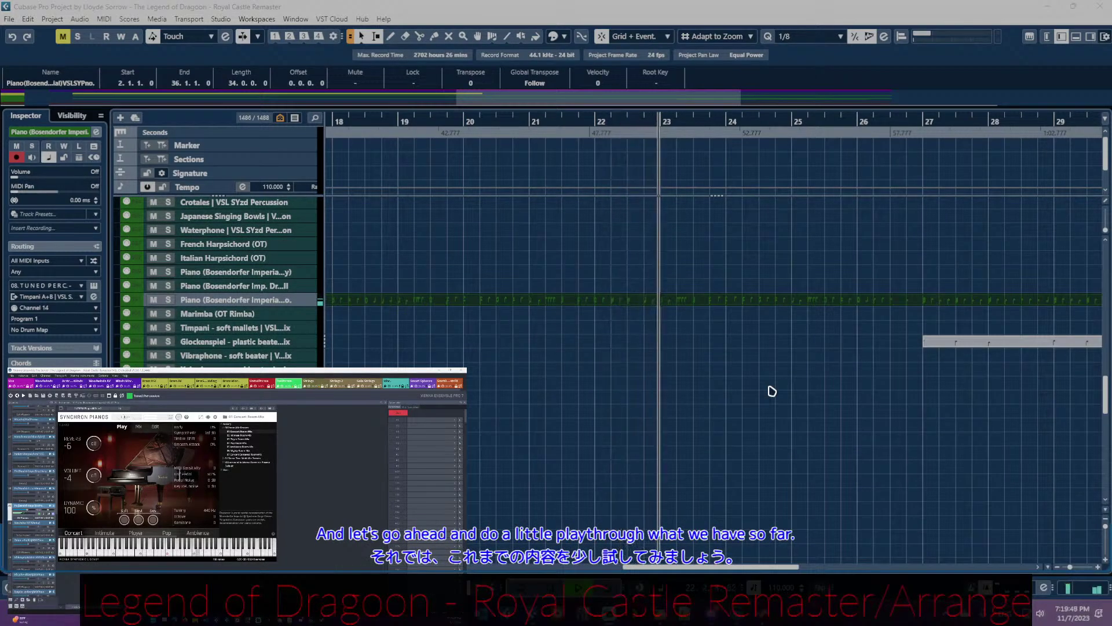
{"action": "scroll", "coordinate": [773, 390], "scroll_direction": "up", "scroll_amount": 5}
{"action": "scroll", "coordinate": [772, 388], "scroll_direction": "up", "scroll_amount": 2}
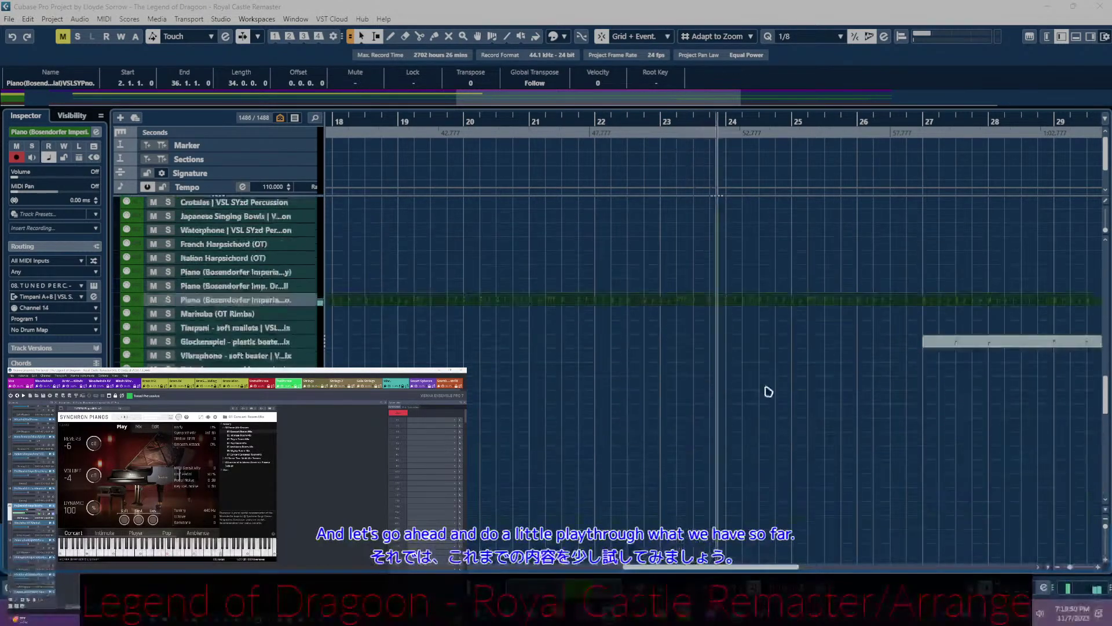
{"action": "scroll", "coordinate": [797, 305], "scroll_direction": "down", "scroll_amount": 5}
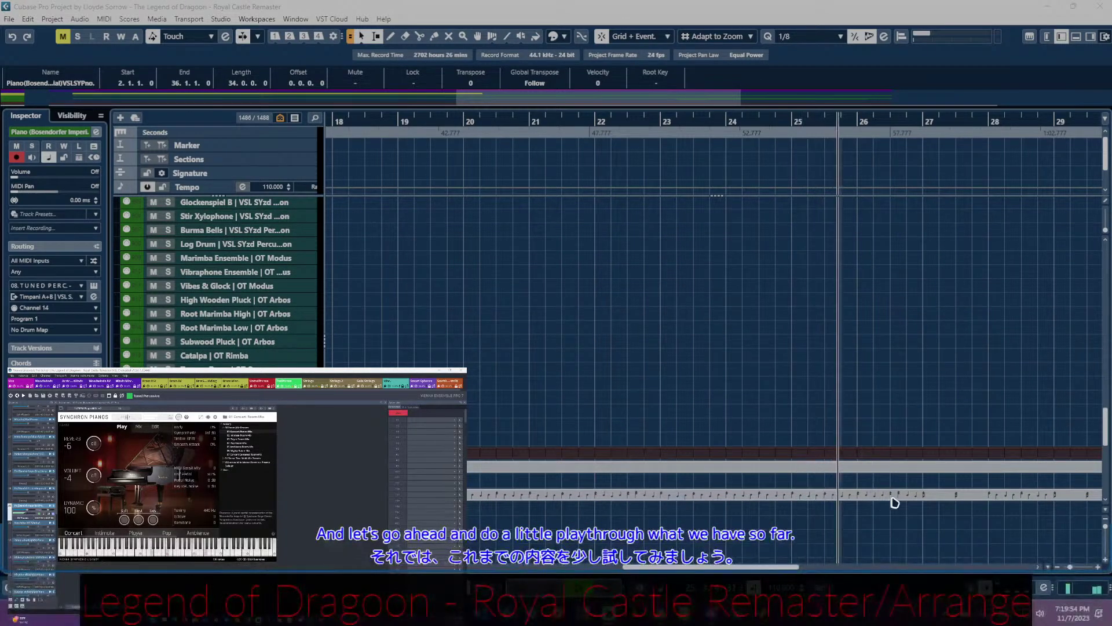
{"action": "scroll", "coordinate": [904, 497], "scroll_direction": "up", "scroll_amount": 5}
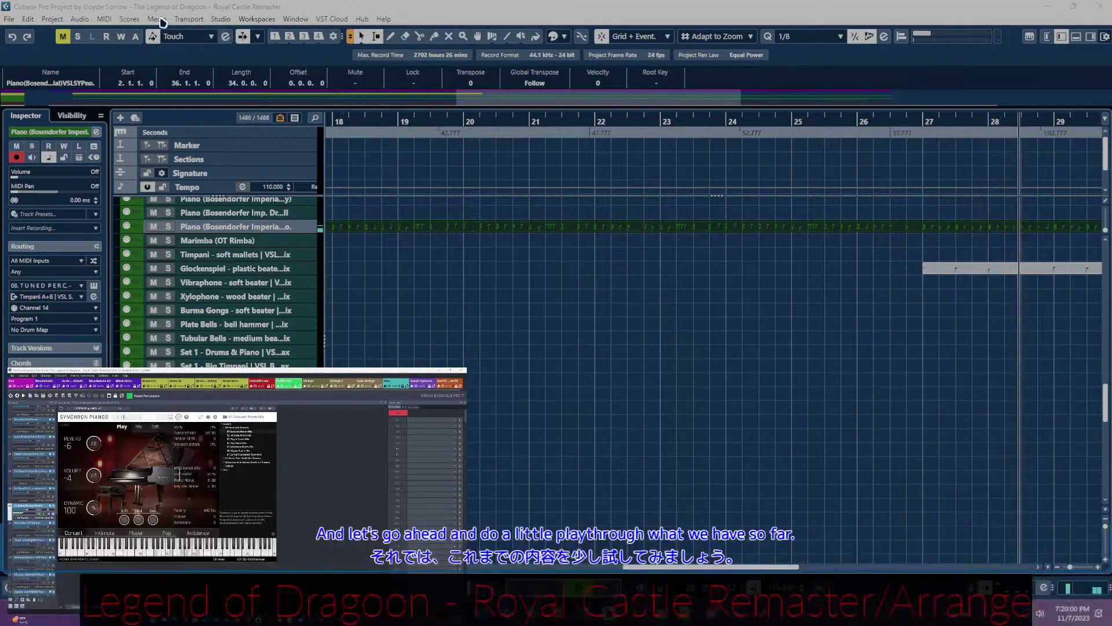
- Check the arrangement notes in the project's Notepad during playback and close it
{"action": "left_click", "coordinate": [52, 20]}
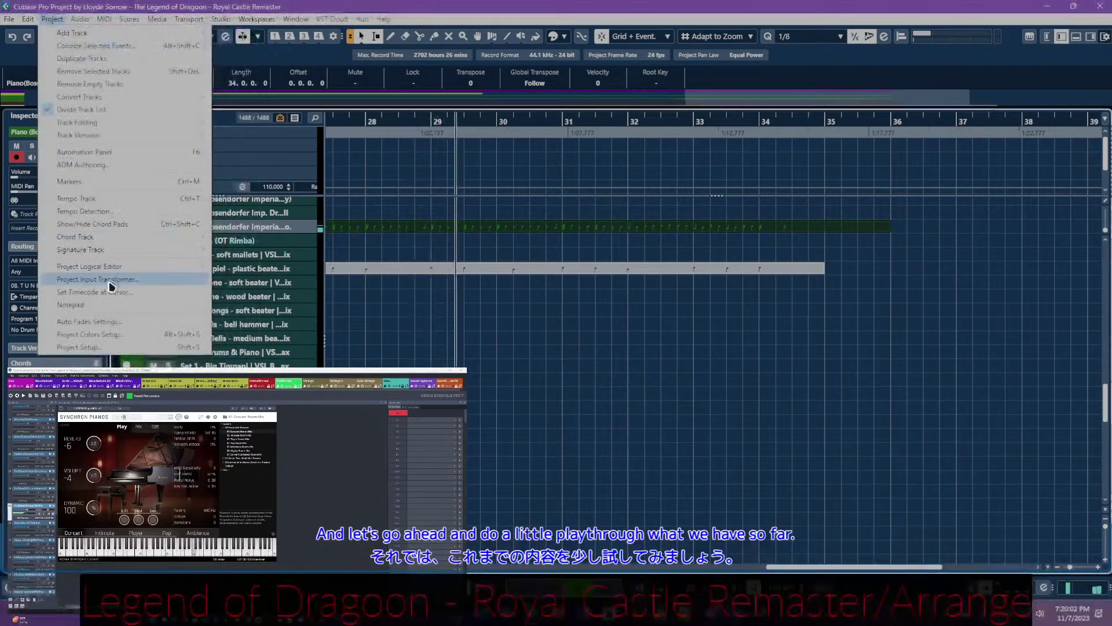
{"action": "left_click", "coordinate": [110, 303]}
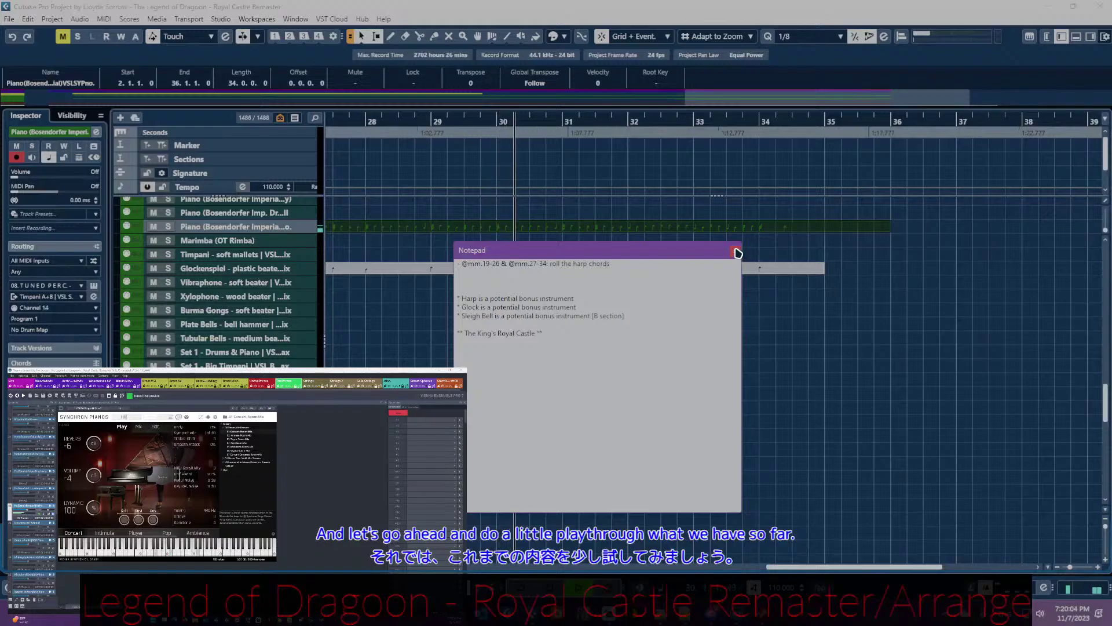
{"action": "left_click", "coordinate": [736, 250]}
- Look over the final bars of the arrangement across the strings, harp, piano, glockenspiel and woodwind tracks
{"action": "scroll", "coordinate": [770, 397], "scroll_direction": "up", "scroll_amount": 5}
{"action": "scroll", "coordinate": [696, 397], "scroll_direction": "down", "scroll_amount": 10}
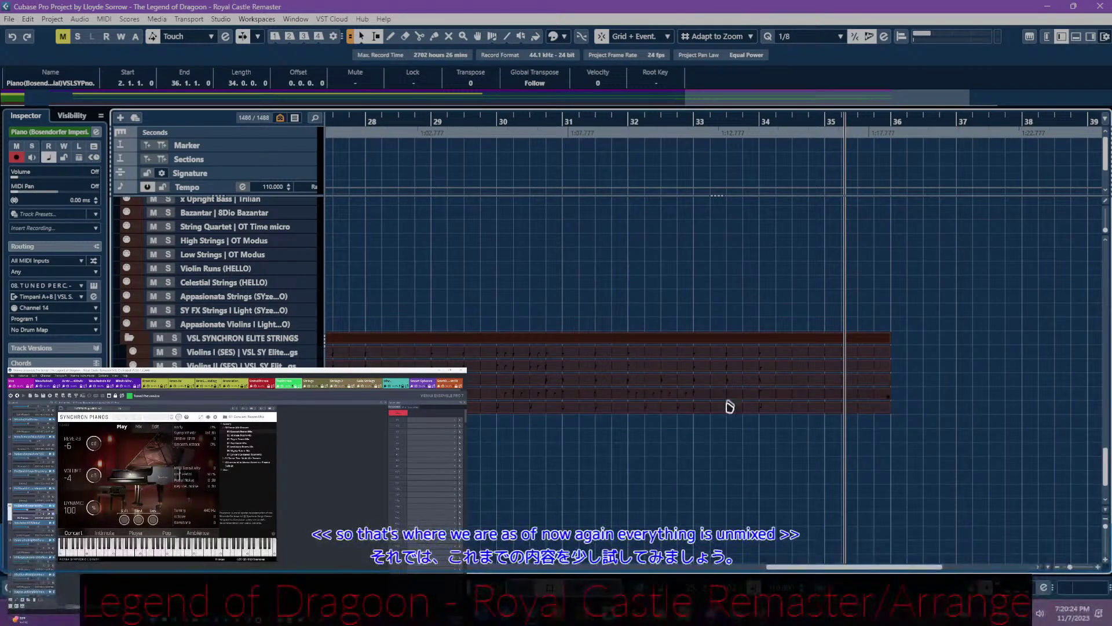
{"action": "scroll", "coordinate": [697, 416], "scroll_direction": "up", "scroll_amount": 8}
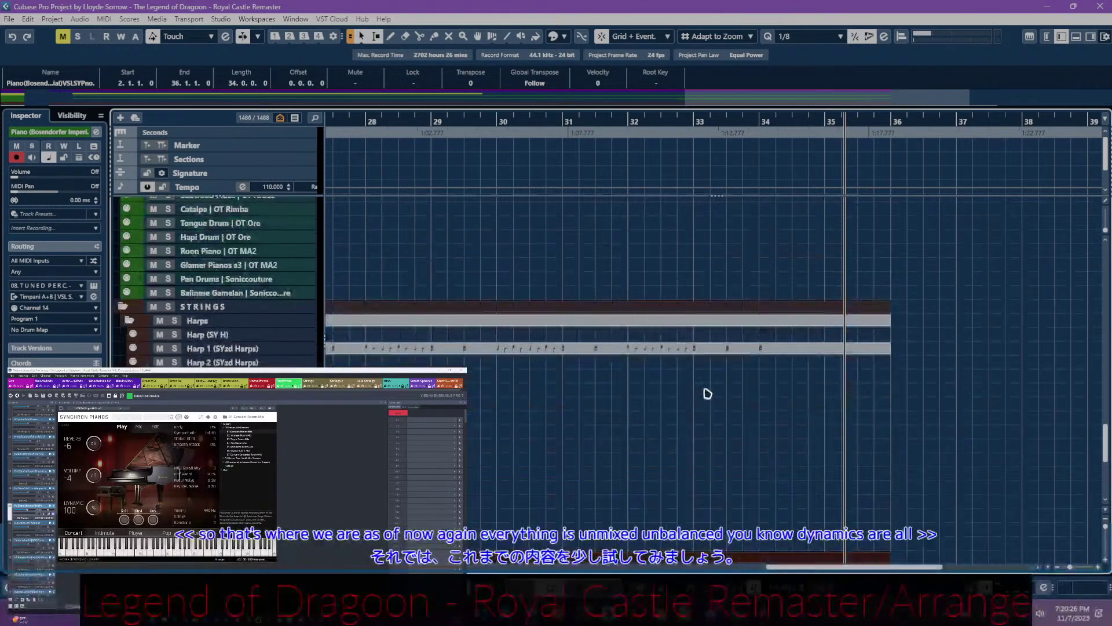
{"action": "scroll", "coordinate": [705, 391], "scroll_direction": "up", "scroll_amount": 5}
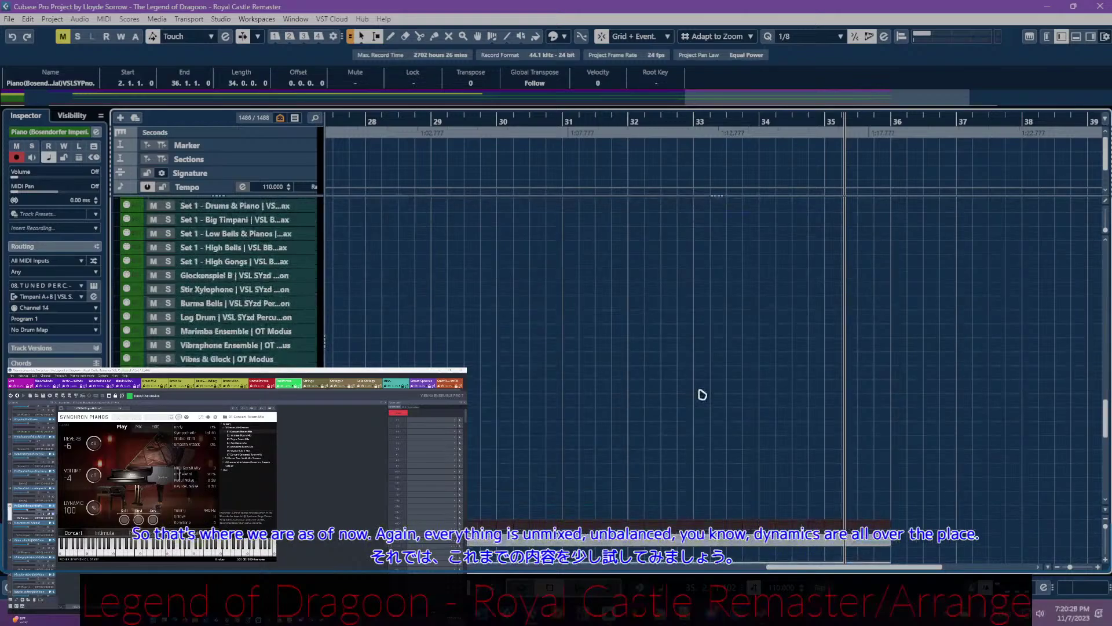
{"action": "scroll", "coordinate": [703, 394], "scroll_direction": "up", "scroll_amount": 10}
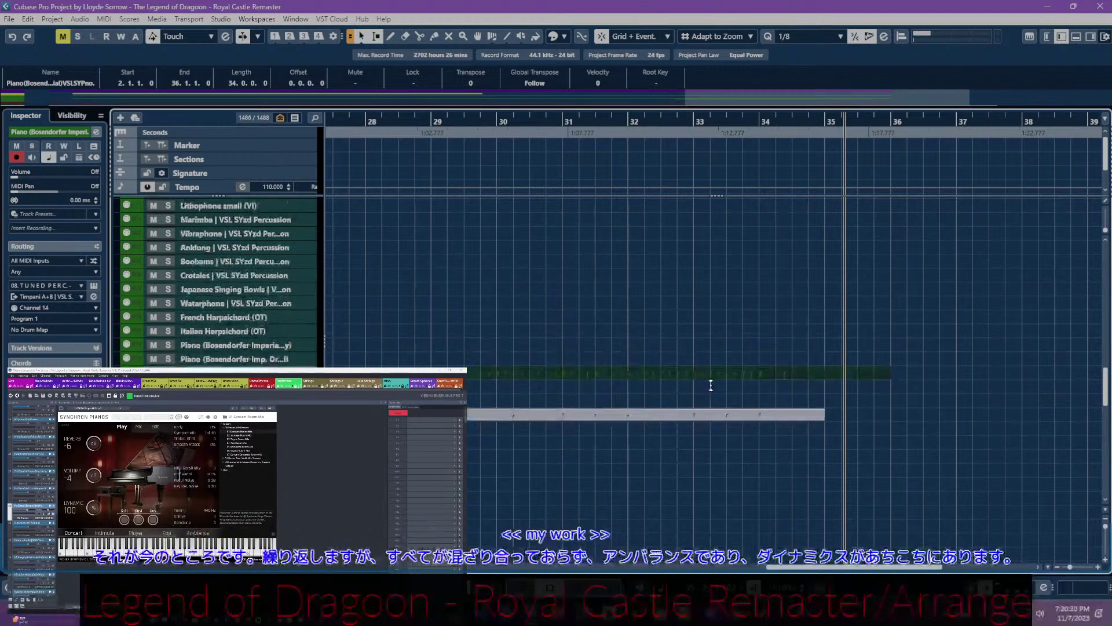
{"action": "scroll", "coordinate": [712, 387], "scroll_direction": "down", "scroll_amount": 15}
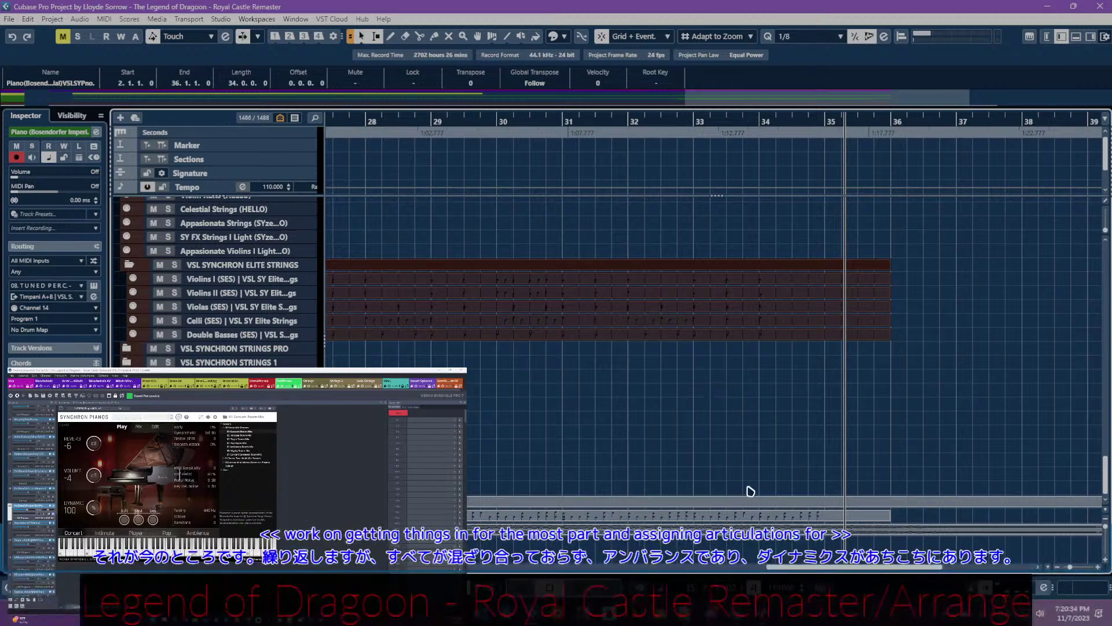
{"action": "scroll", "coordinate": [655, 521], "scroll_direction": "left", "scroll_amount": 7}
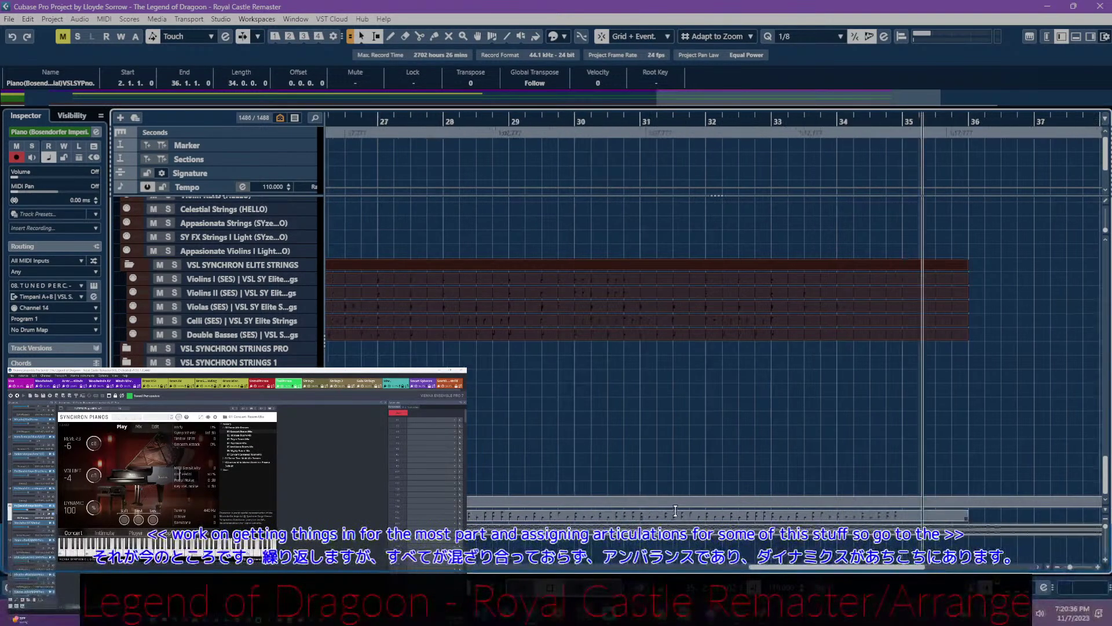
{"action": "scroll", "coordinate": [672, 511], "scroll_direction": "up", "scroll_amount": 8}
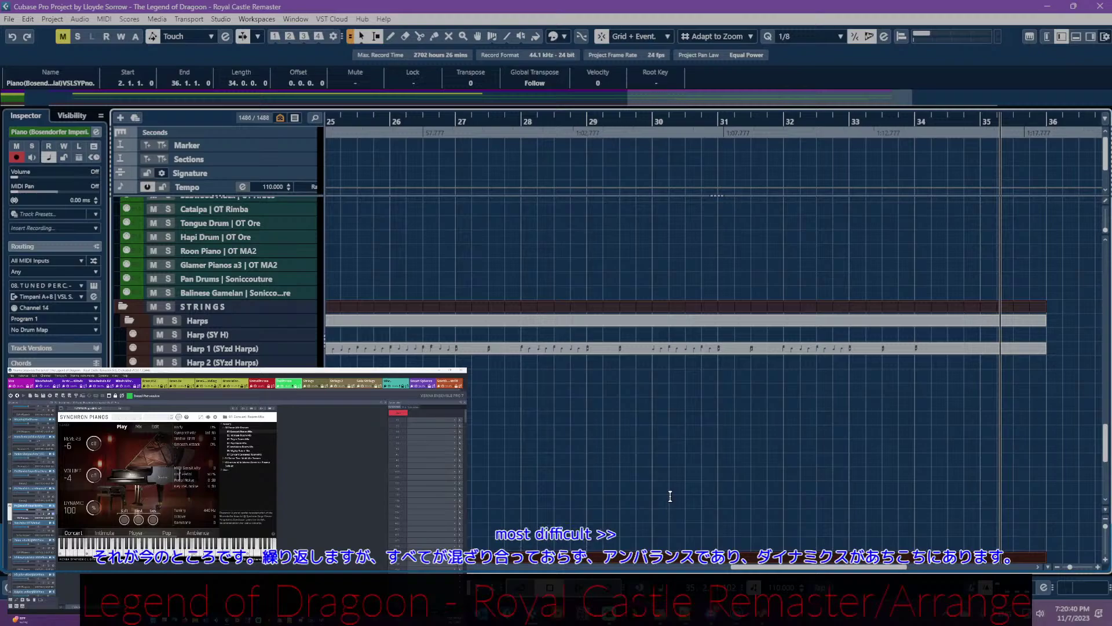
{"action": "scroll", "coordinate": [672, 487], "scroll_direction": "up", "scroll_amount": 6}
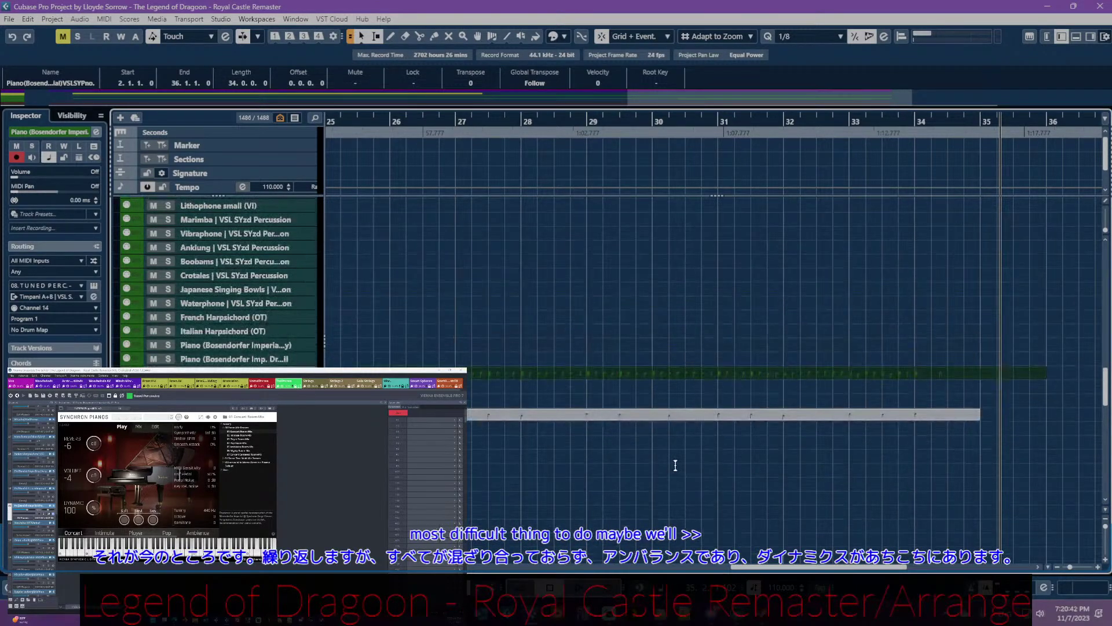
{"action": "scroll", "coordinate": [675, 465], "scroll_direction": "up", "scroll_amount": 10}
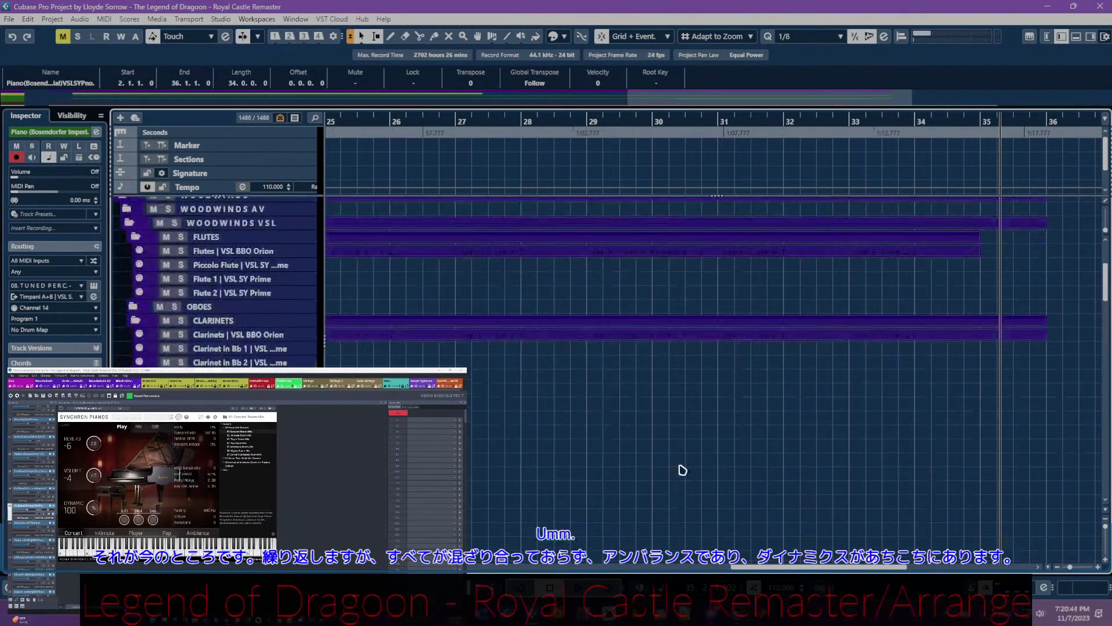
- Return to the project start and look over the brass tracks, from the BRASS folder down to the trumpets
{"action": "key", "text": "Home"}
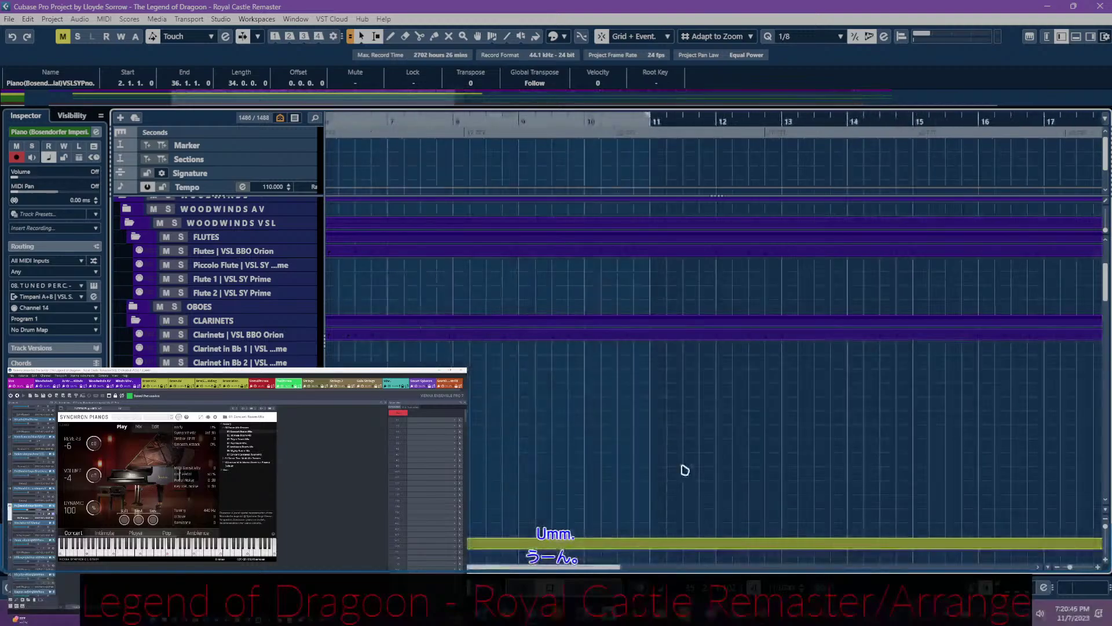
{"action": "scroll", "coordinate": [686, 467], "scroll_direction": "down", "scroll_amount": 8}
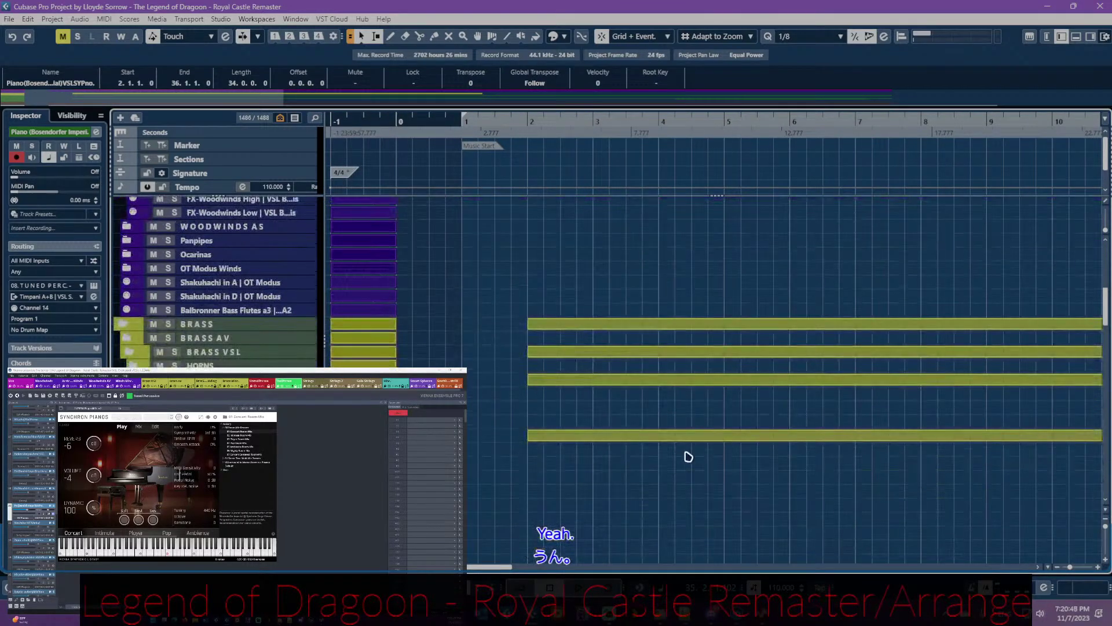
{"action": "scroll", "coordinate": [658, 446], "scroll_direction": "down", "scroll_amount": 3}
{"action": "scroll", "coordinate": [642, 448], "scroll_direction": "right", "scroll_amount": 10}
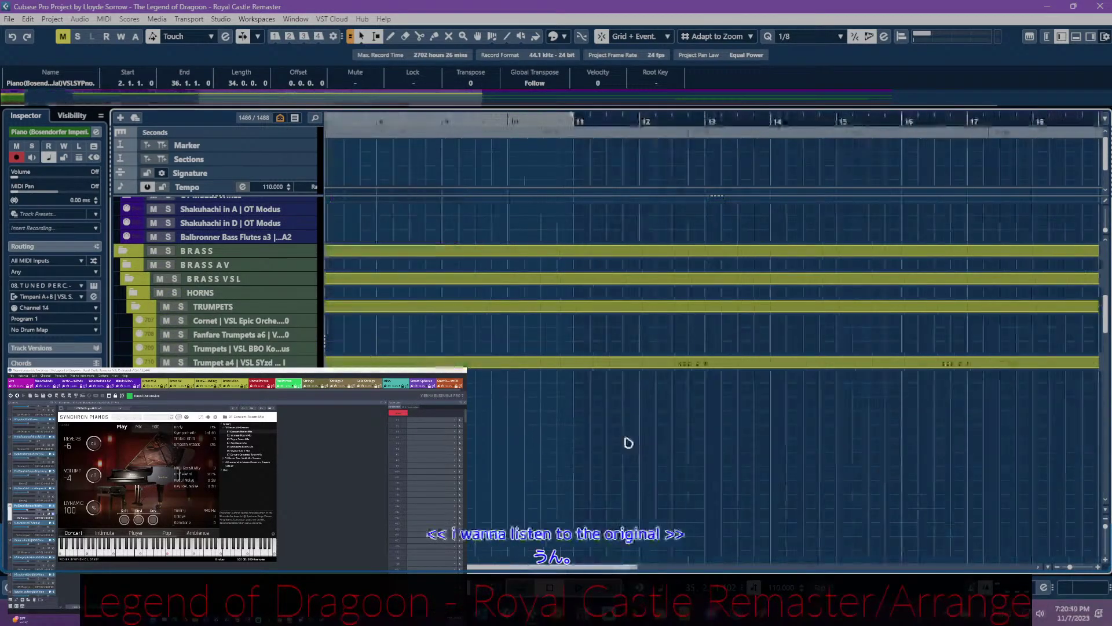
- Examine where the trumpet notes and brass parts end around bar 19, and return to the project start
{"action": "scroll", "coordinate": [627, 427], "scroll_direction": "left", "scroll_amount": 2}
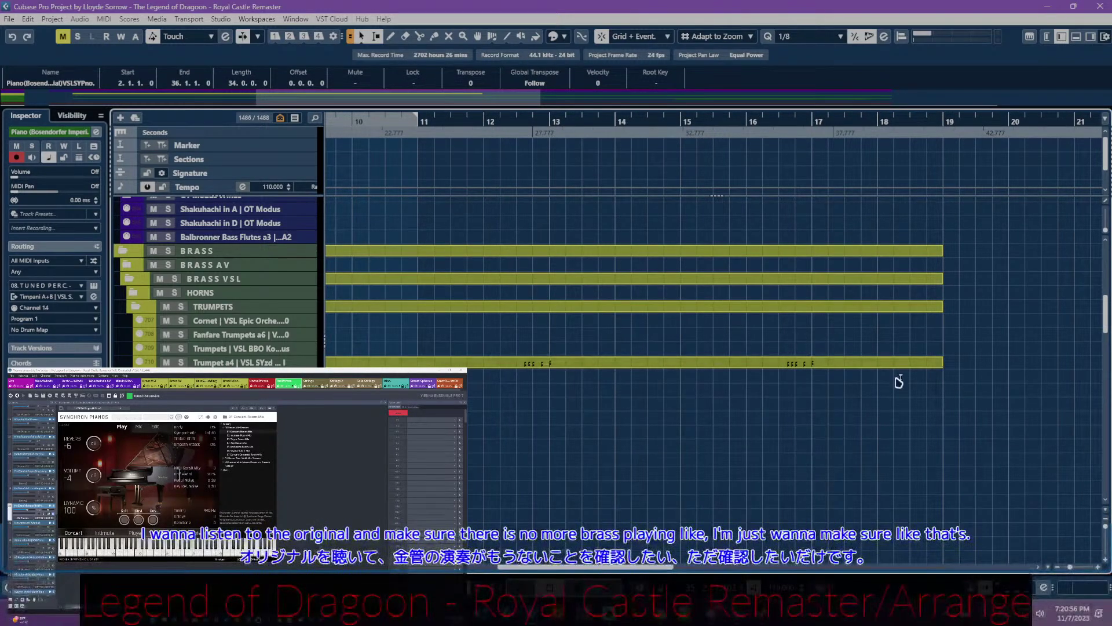
{"action": "scroll", "coordinate": [879, 383], "scroll_direction": "right", "scroll_amount": 3}
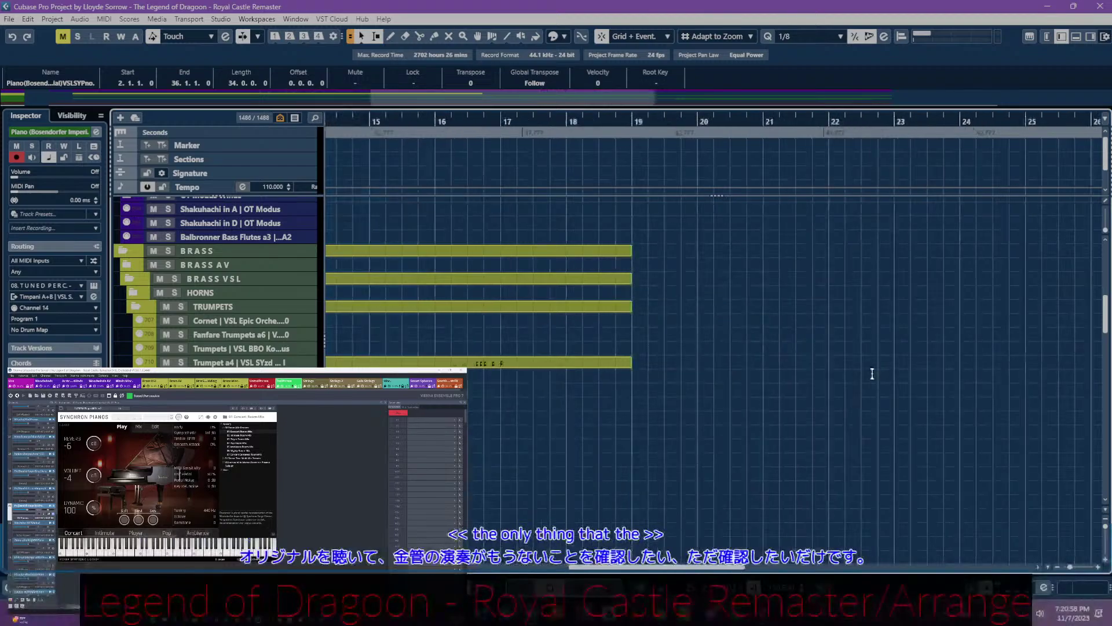
{"action": "scroll", "coordinate": [872, 373], "scroll_direction": "left", "scroll_amount": 11}
{"action": "scroll", "coordinate": [872, 373], "scroll_direction": "right", "scroll_amount": 8}
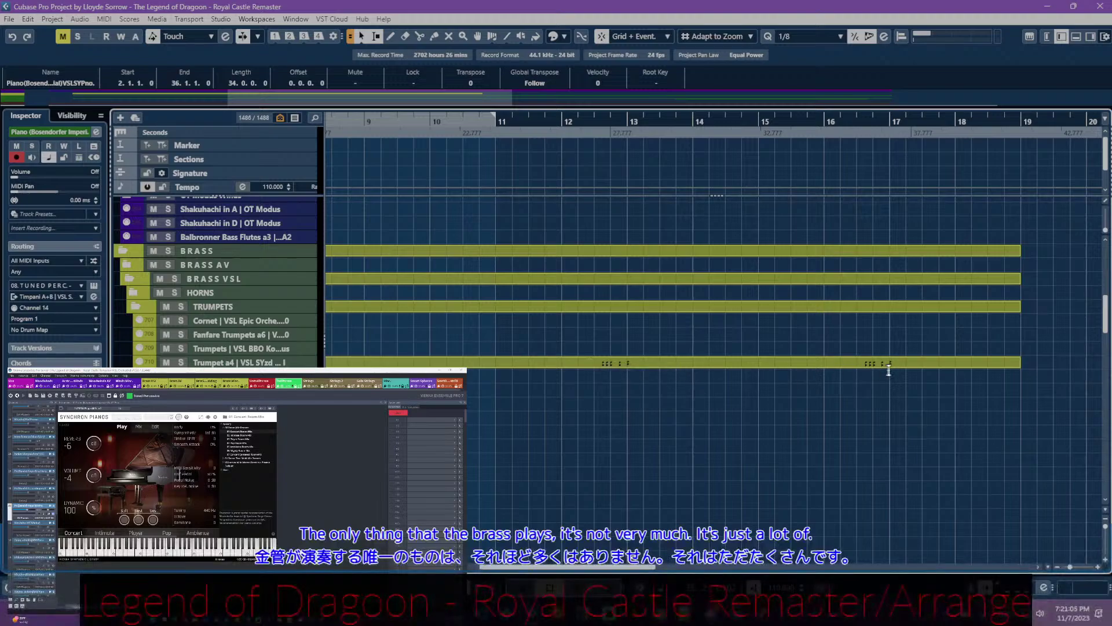
{"action": "scroll", "coordinate": [708, 397], "scroll_direction": "left", "scroll_amount": 10}
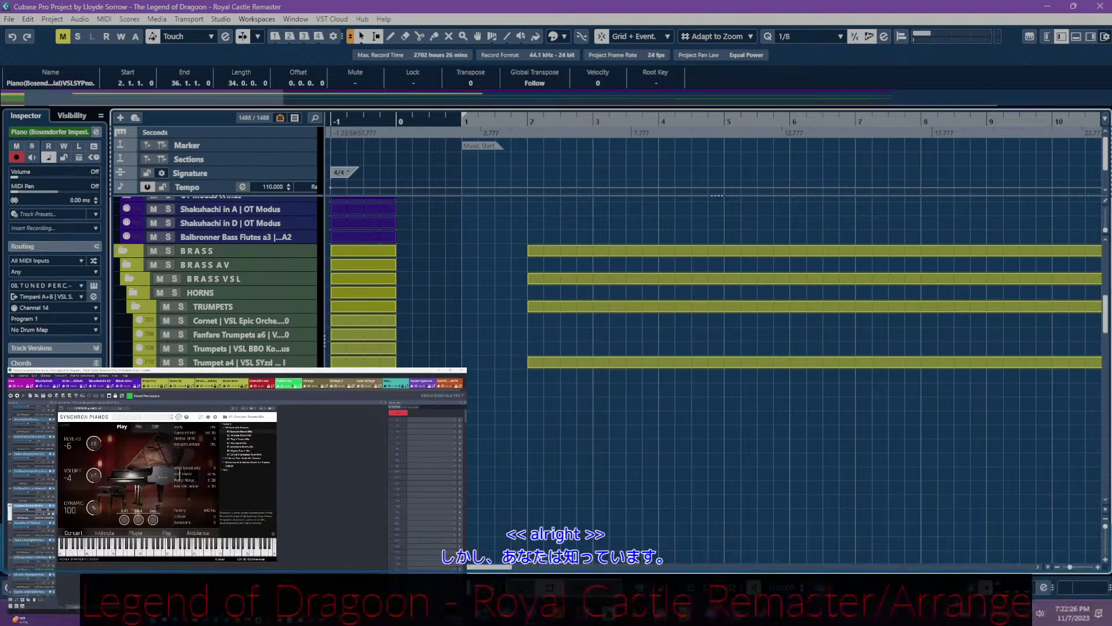
- Solo the original Royal Castle audio track, start playback and lower its volume to -3.53 dB
{"action": "scroll", "coordinate": [525, 361], "scroll_direction": "down", "scroll_amount": 15}
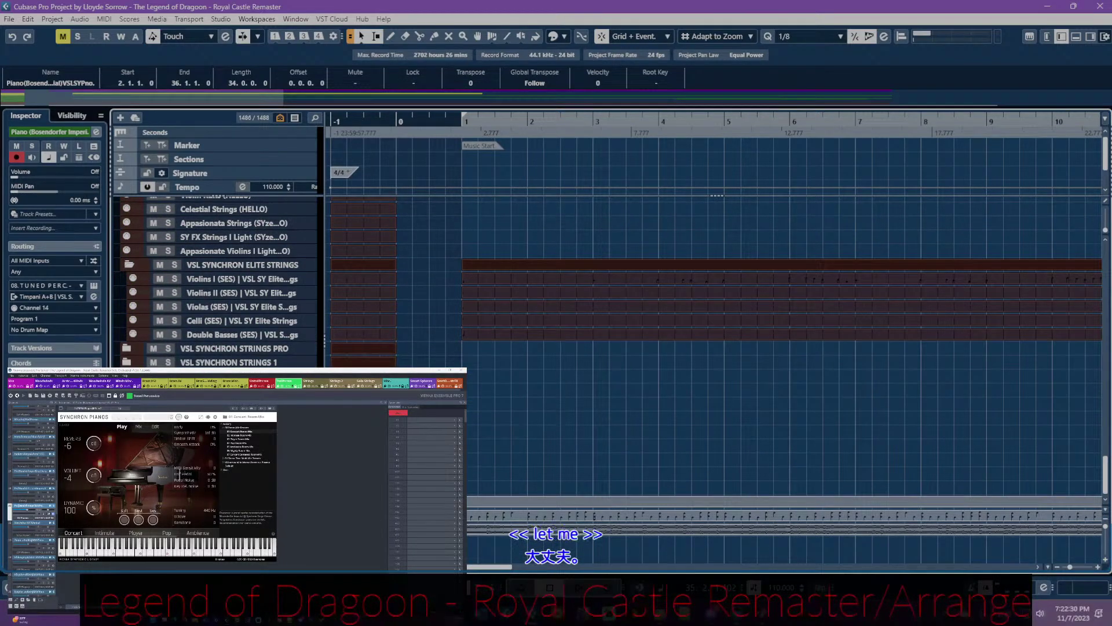
{"action": "key", "text": "s"}
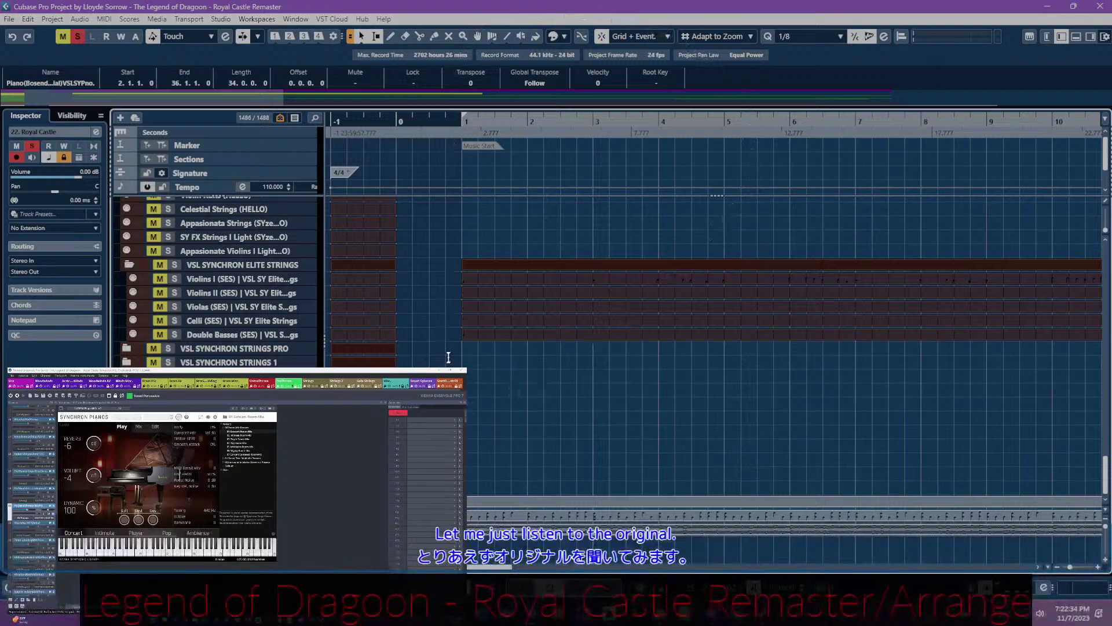
{"action": "key", "text": "space"}
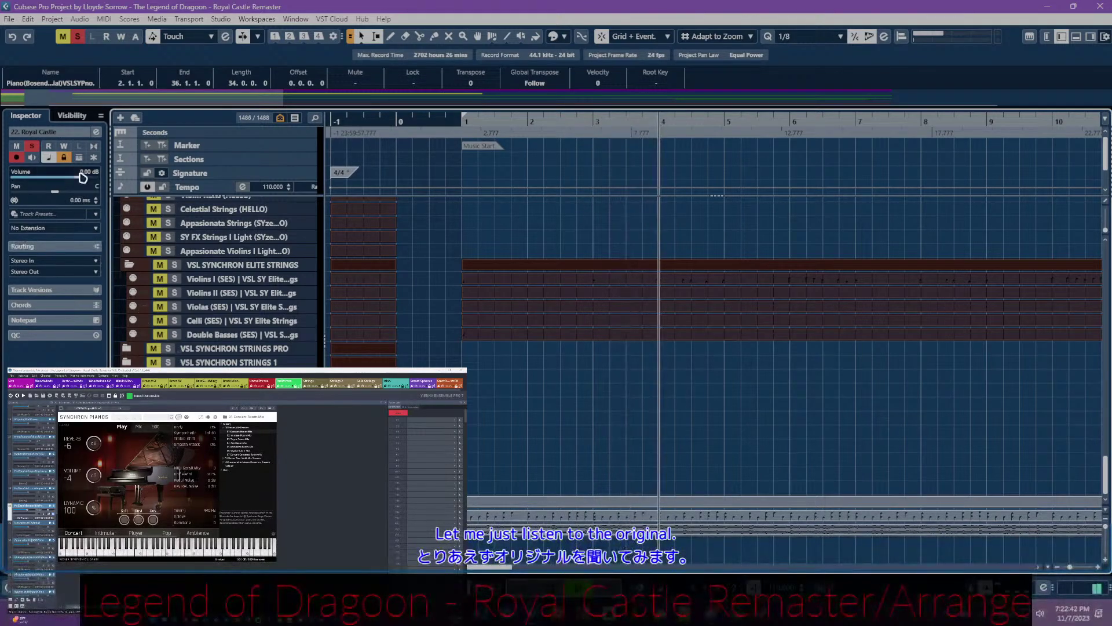
{"action": "scroll", "coordinate": [77, 182], "scroll_direction": "down", "scroll_amount": 1}
{"action": "left_click_drag", "start_coordinate": [77, 182], "coordinate": [68, 183]}
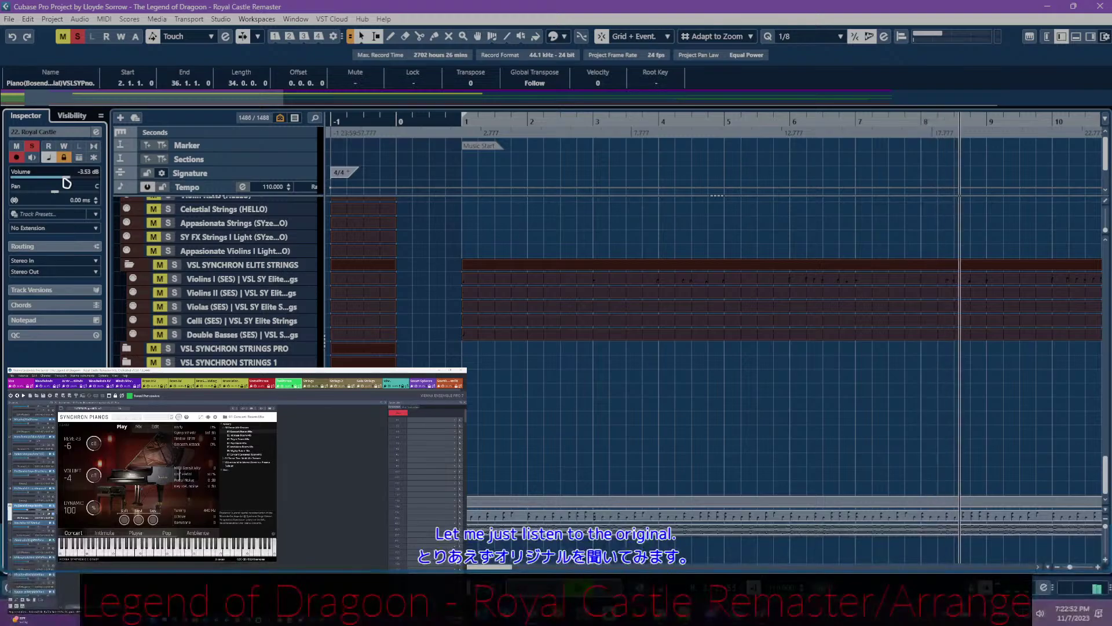
- Listen to the original through about bar 33 while checking it against the trumpet, low brass and tuned percussion tracks
{"action": "scroll", "coordinate": [879, 341], "scroll_direction": "down", "scroll_amount": 10}
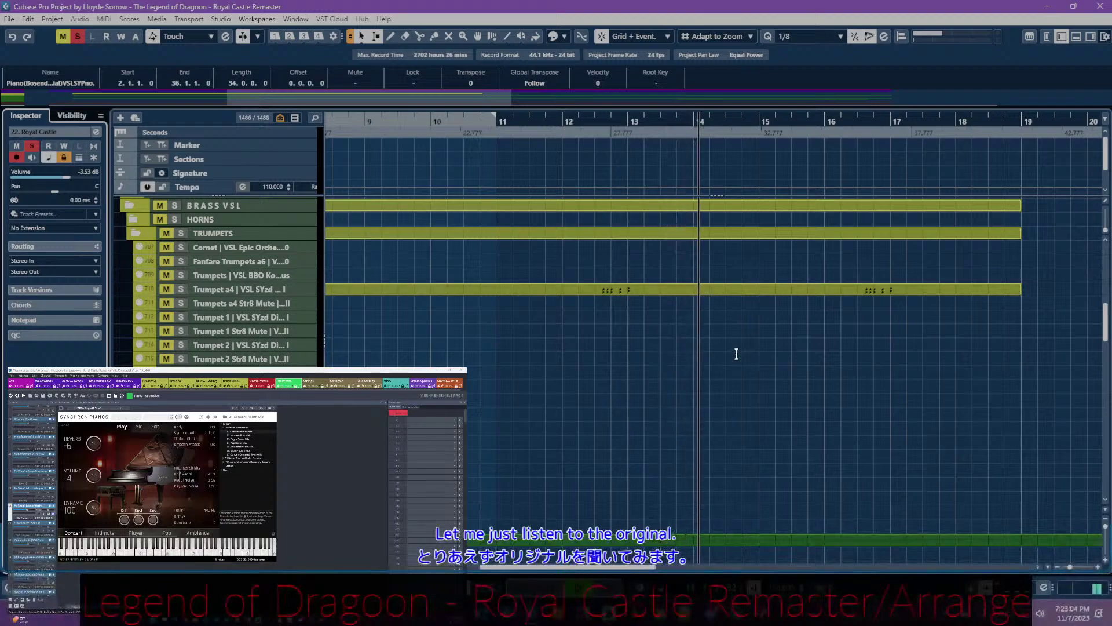
{"action": "scroll", "coordinate": [732, 353], "scroll_direction": "right", "scroll_amount": 5}
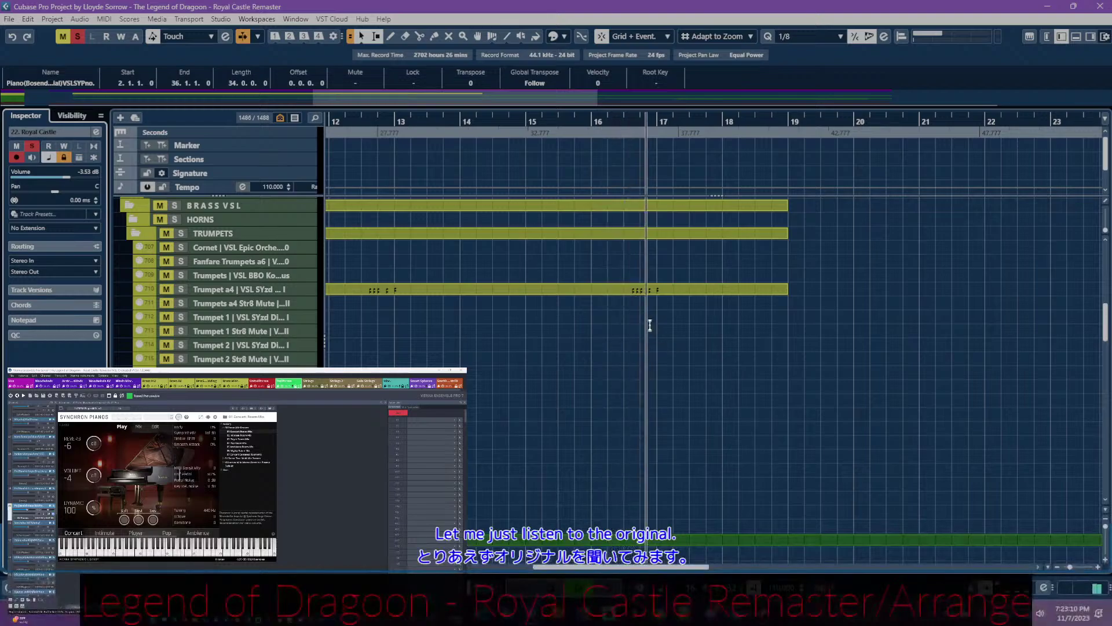
{"action": "scroll", "coordinate": [674, 350], "scroll_direction": "right", "scroll_amount": 5}
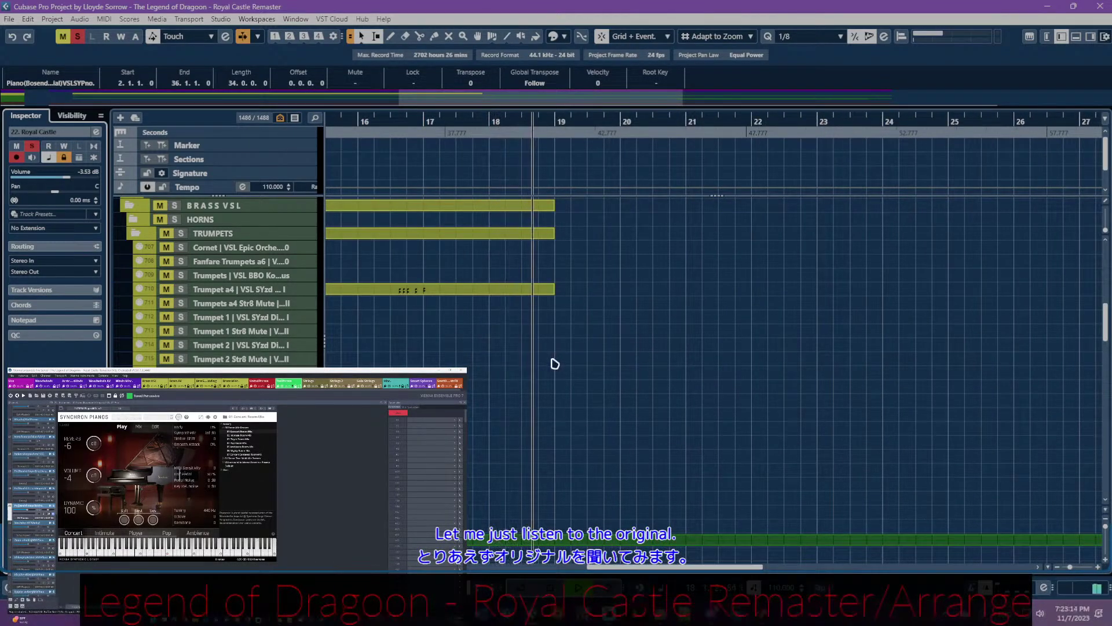
{"action": "scroll", "coordinate": [576, 382], "scroll_direction": "right", "scroll_amount": 4}
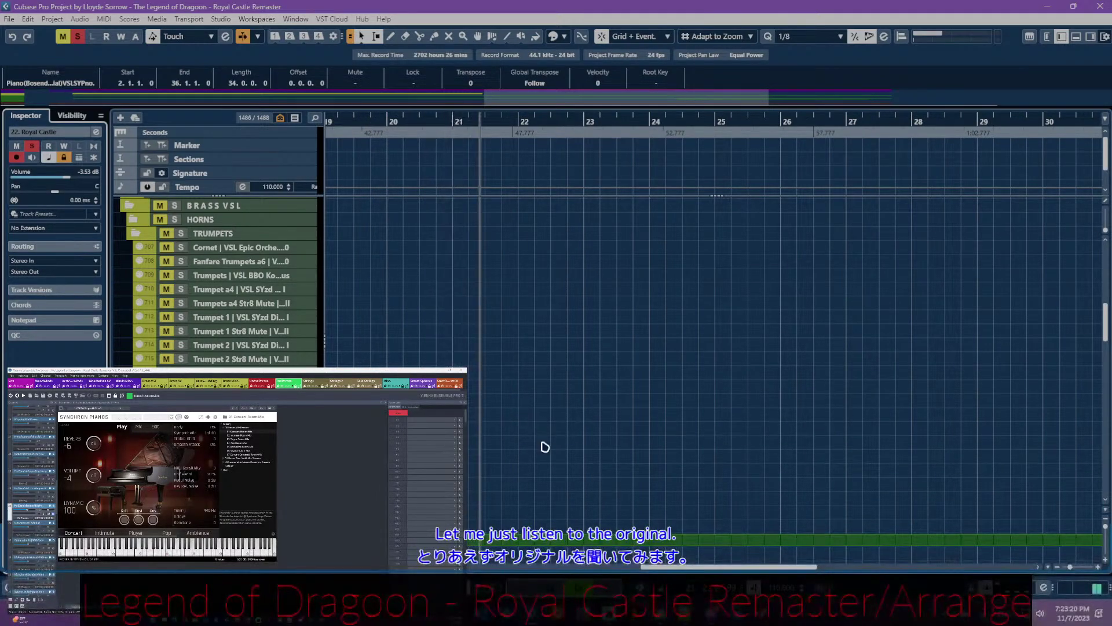
{"action": "scroll", "coordinate": [544, 446], "scroll_direction": "down", "scroll_amount": 5}
{"action": "scroll", "coordinate": [543, 445], "scroll_direction": "down", "scroll_amount": 3}
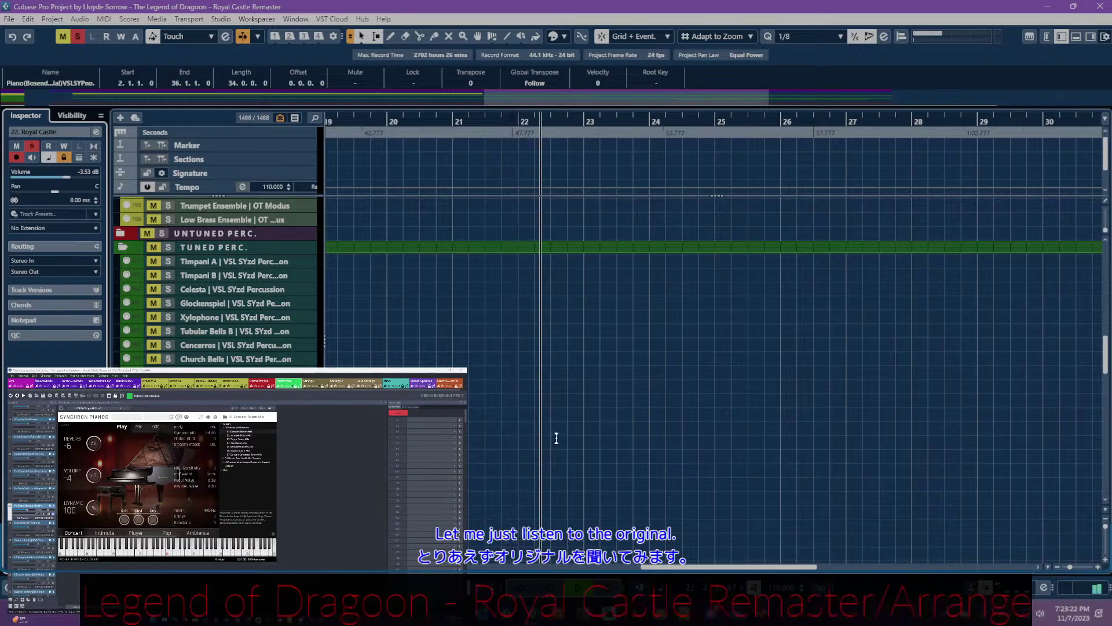
{"action": "scroll", "coordinate": [551, 434], "scroll_direction": "right", "scroll_amount": 3}
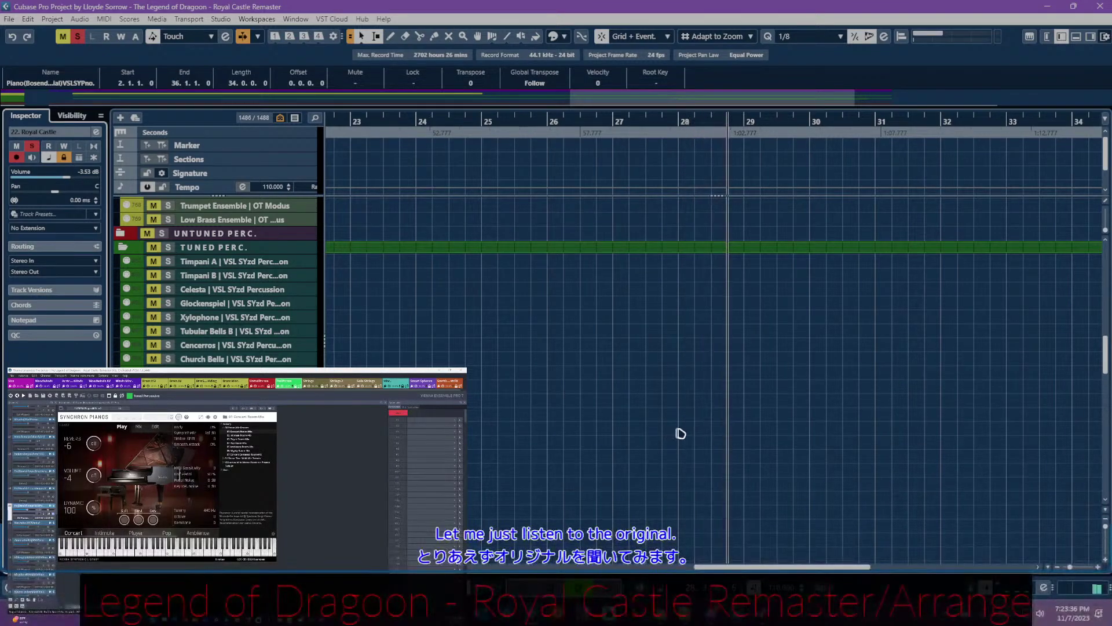
{"action": "scroll", "coordinate": [695, 432], "scroll_direction": "up", "scroll_amount": 5}
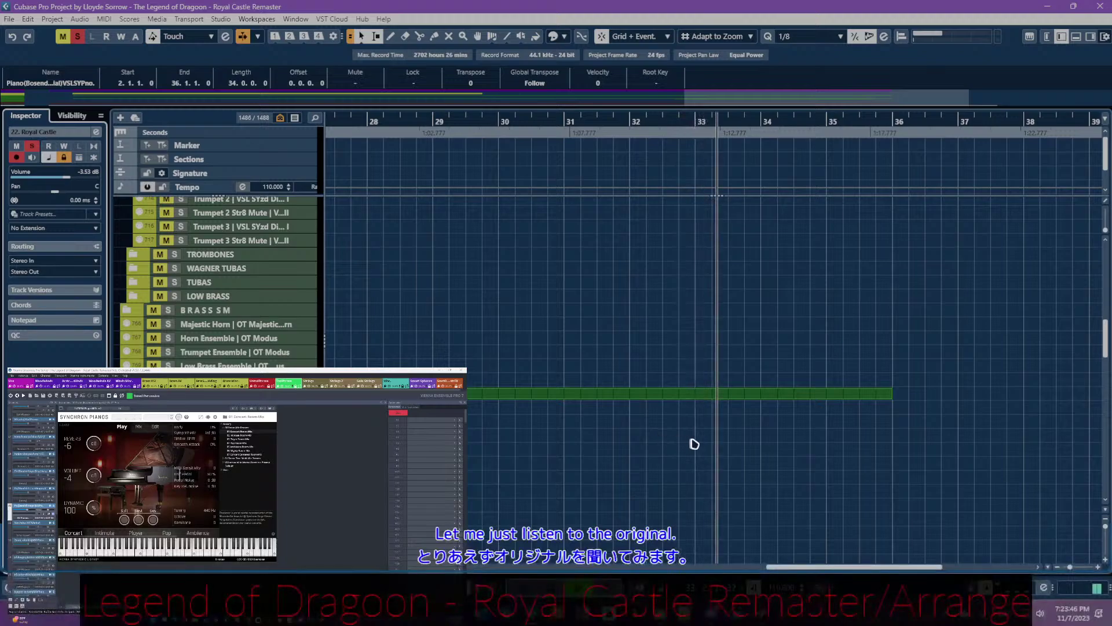
{"action": "scroll", "coordinate": [704, 438], "scroll_direction": "up", "scroll_amount": 3}
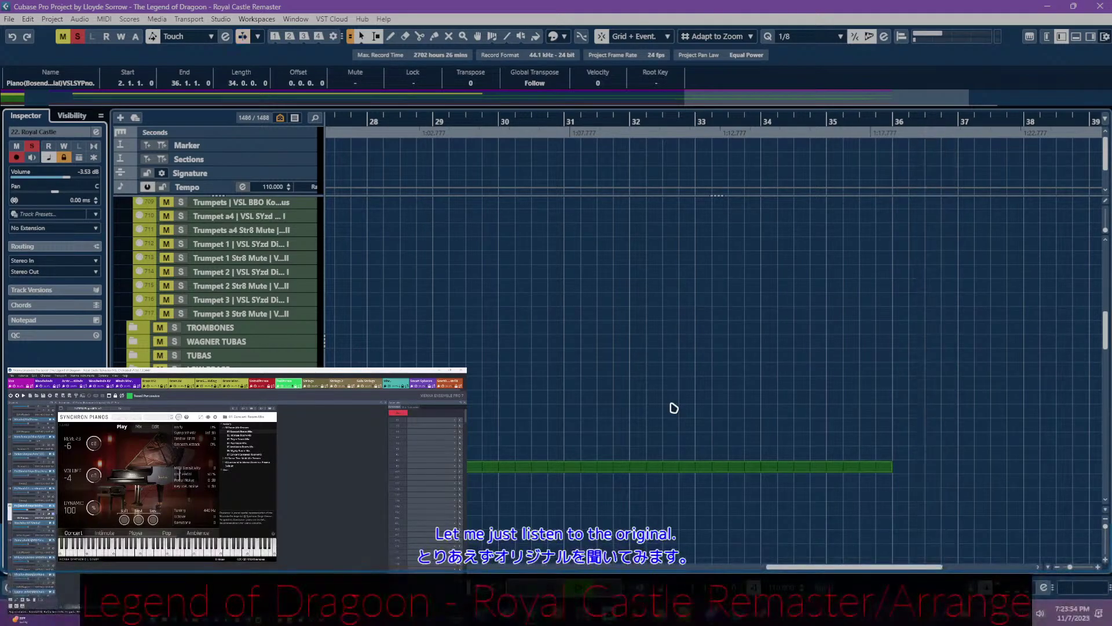
- Replay the opening of the original from the music start while viewing the choir and woodwind tracks, and stop playback
{"action": "key", "text": "KP_1"}
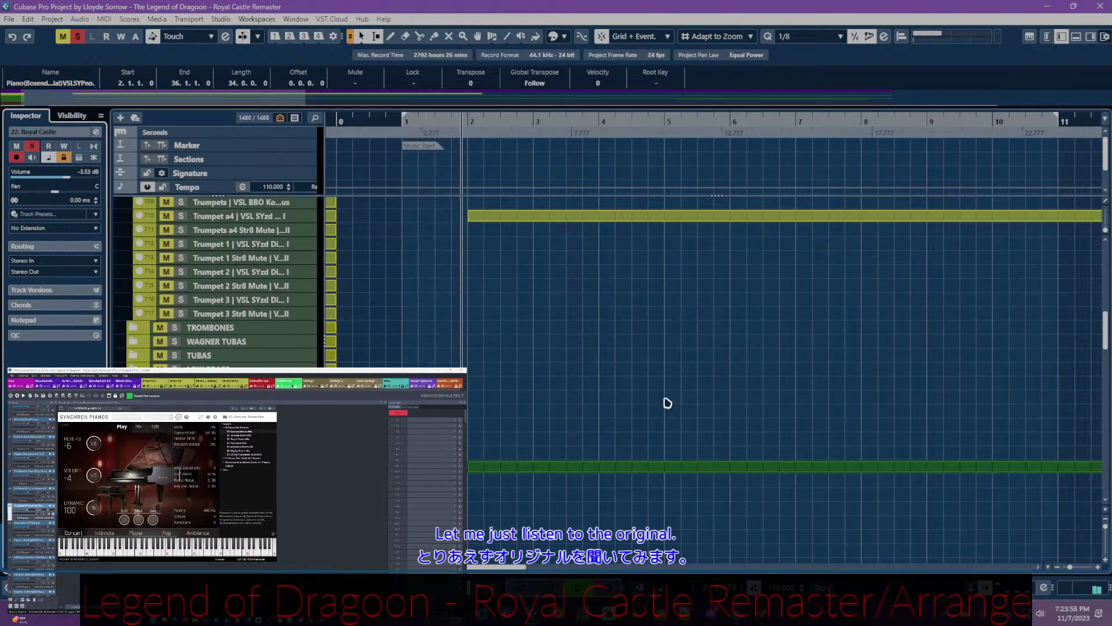
{"action": "scroll", "coordinate": [665, 402], "scroll_direction": "up", "scroll_amount": 15}
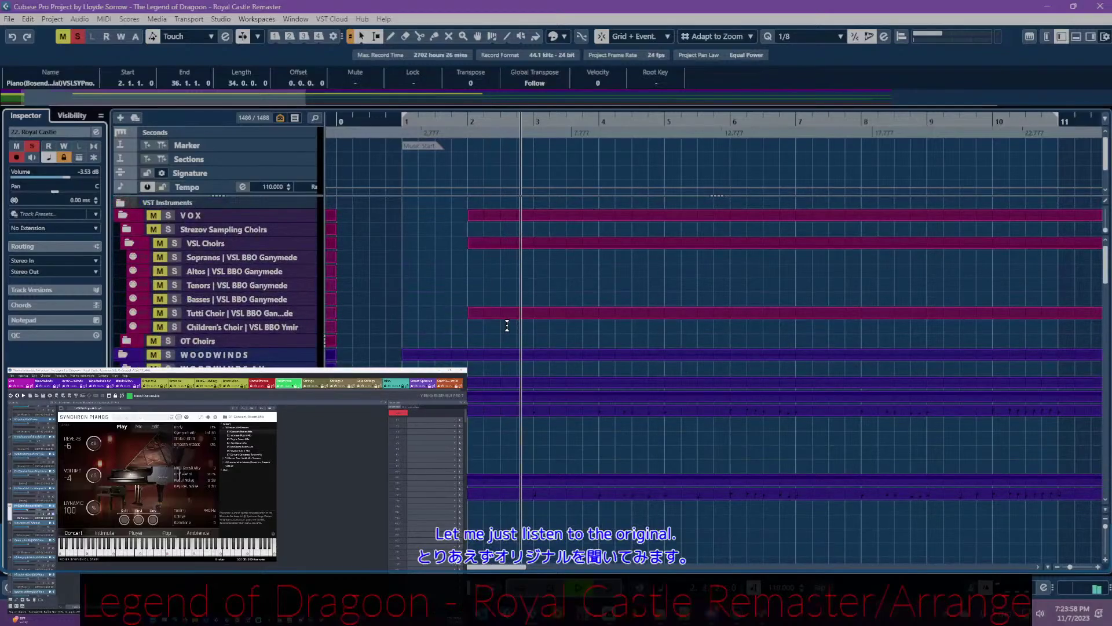
{"action": "key", "text": "f"}
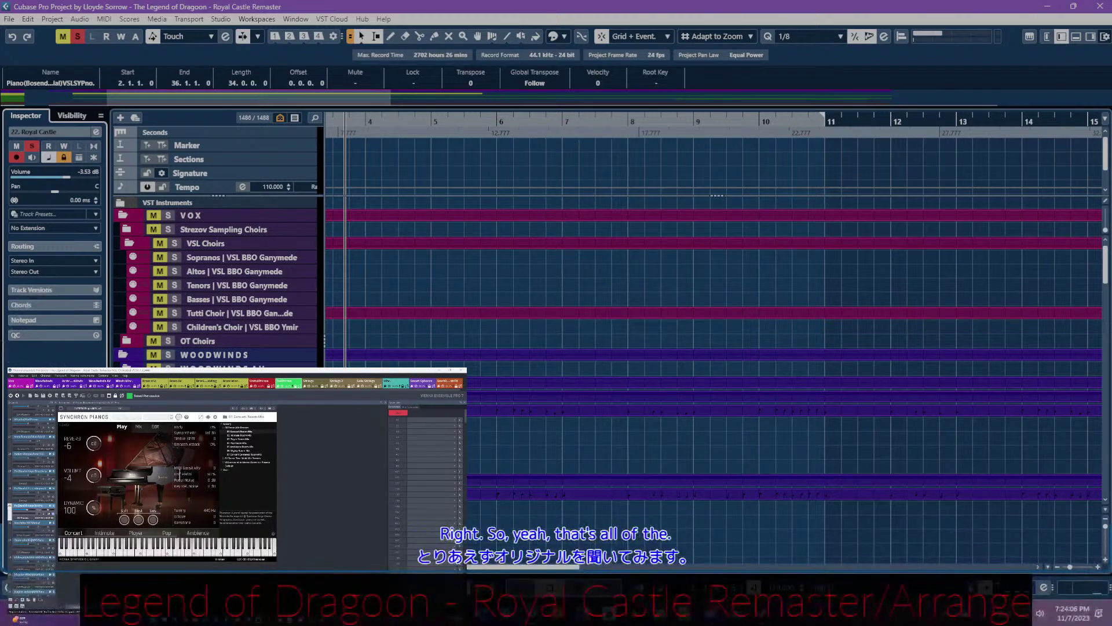
{"action": "scroll", "coordinate": [327, 356], "scroll_direction": "down", "scroll_amount": 15}
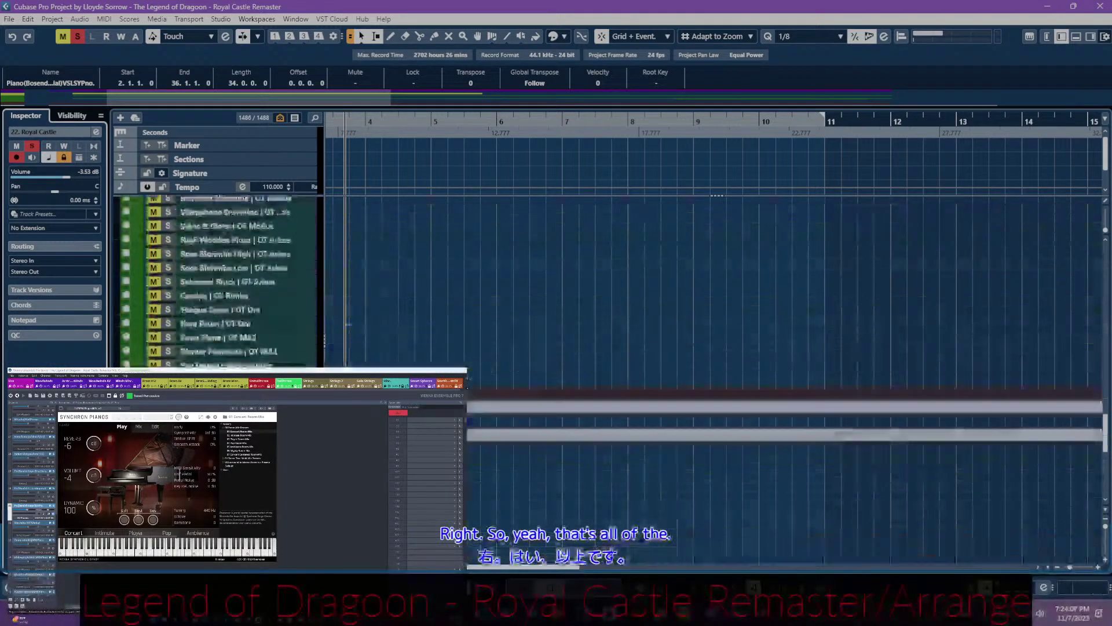
- Unsolo and mute the original Royal Castle audio track, and solo it again at the project start
{"action": "left_click", "coordinate": [162, 502]}
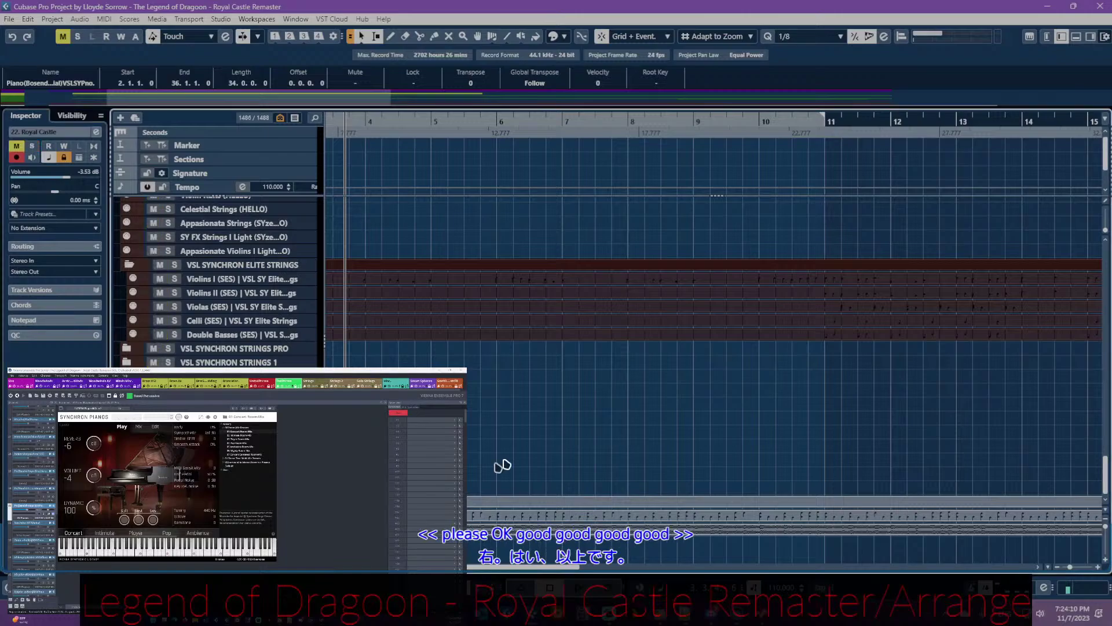
{"action": "scroll", "coordinate": [693, 407], "scroll_direction": "left", "scroll_amount": 5}
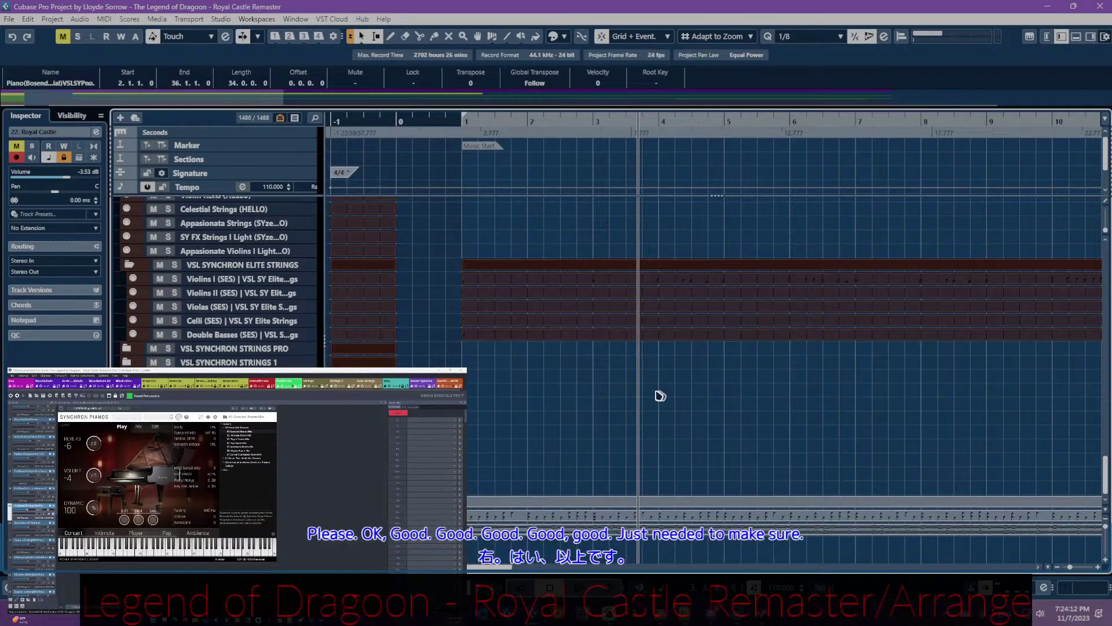
{"action": "key", "text": "s"}
- Look over the VSL Synchron Elite Strings parts from the project start to about bar 30
{"action": "scroll", "coordinate": [650, 423], "scroll_direction": "right", "scroll_amount": 5}
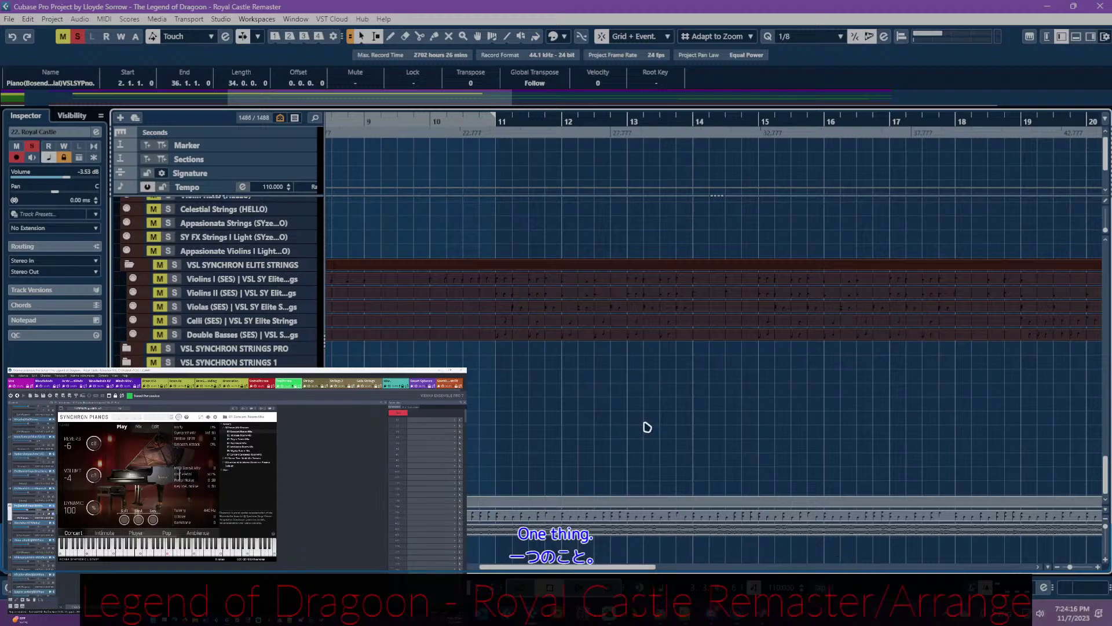
{"action": "scroll", "coordinate": [649, 427], "scroll_direction": "left", "scroll_amount": 5}
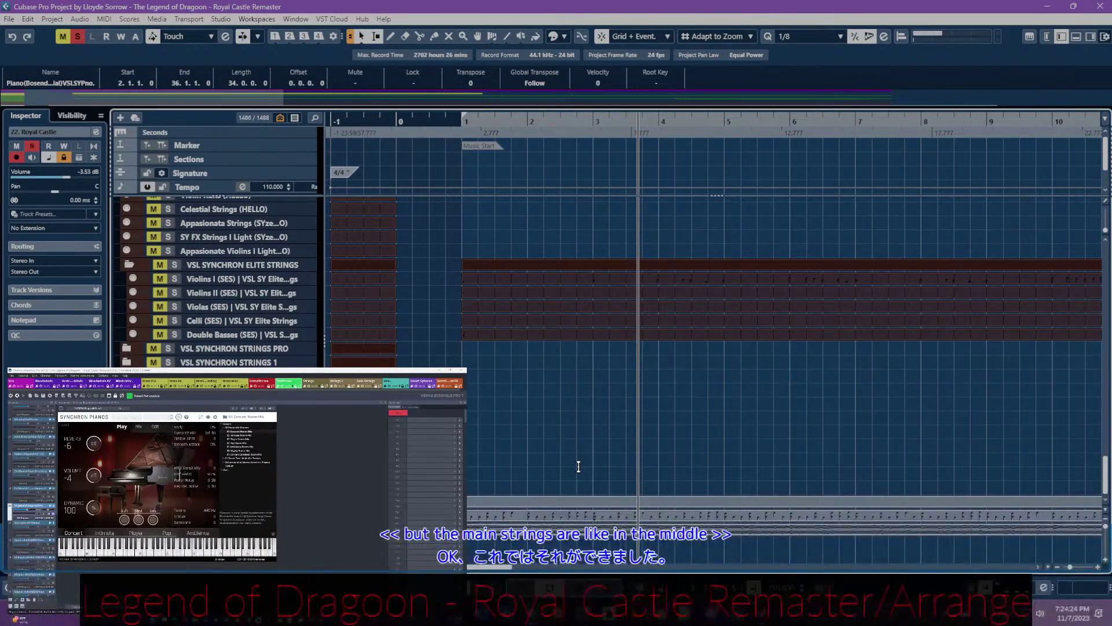
{"action": "scroll", "coordinate": [578, 466], "scroll_direction": "right", "scroll_amount": 3}
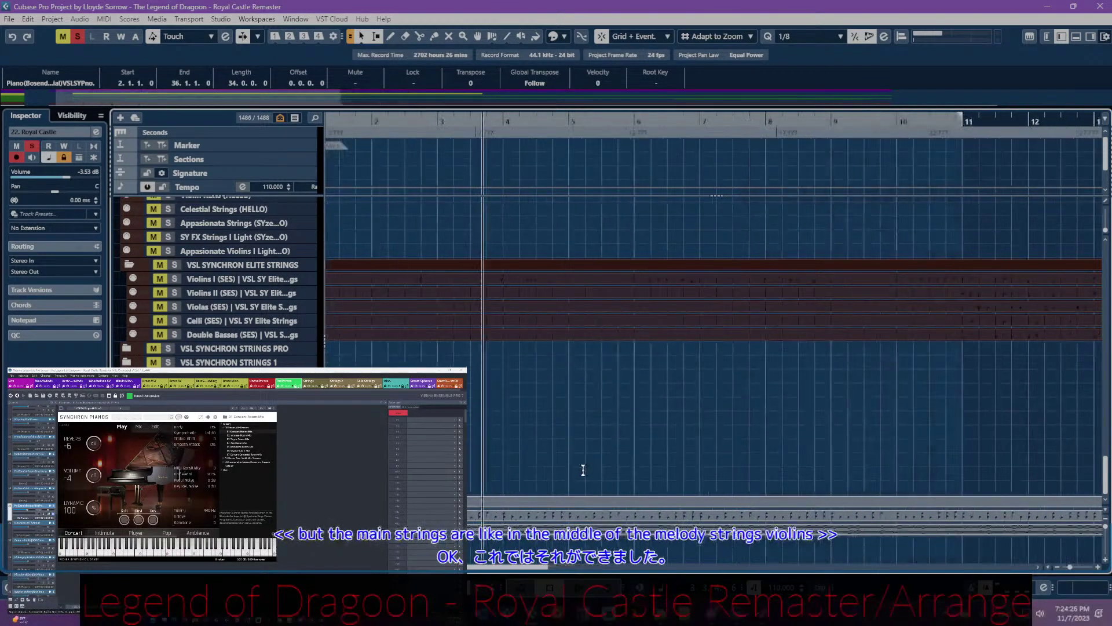
{"action": "scroll", "coordinate": [583, 470], "scroll_direction": "left", "scroll_amount": 3}
{"action": "scroll", "coordinate": [582, 469], "scroll_direction": "right", "scroll_amount": 5}
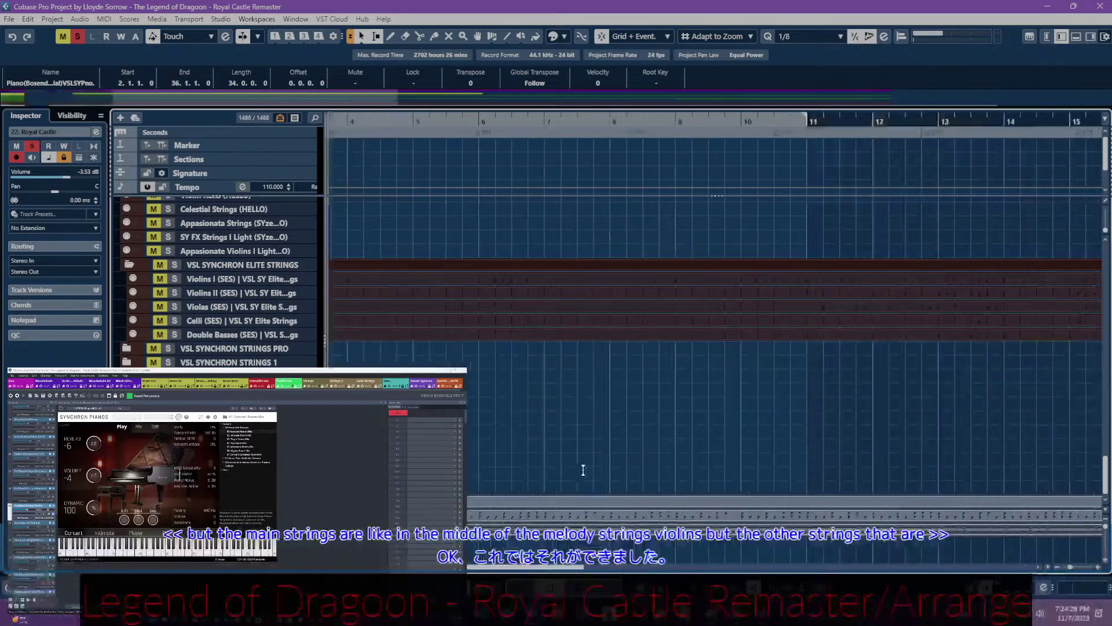
{"action": "scroll", "coordinate": [591, 449], "scroll_direction": "right", "scroll_amount": 5}
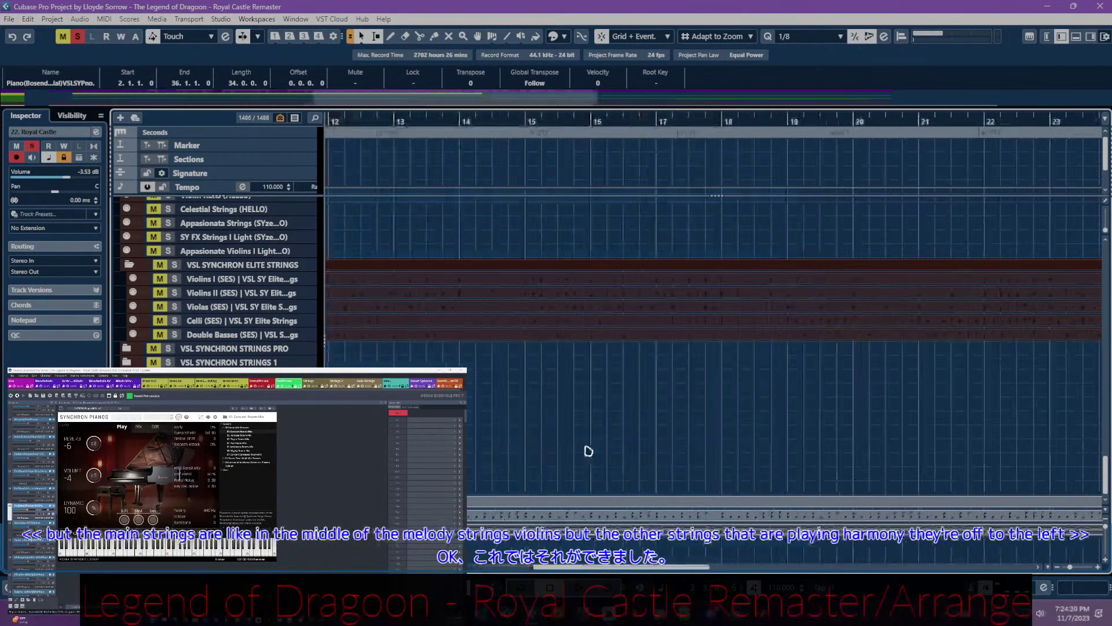
{"action": "scroll", "coordinate": [588, 445], "scroll_direction": "right", "scroll_amount": 2}
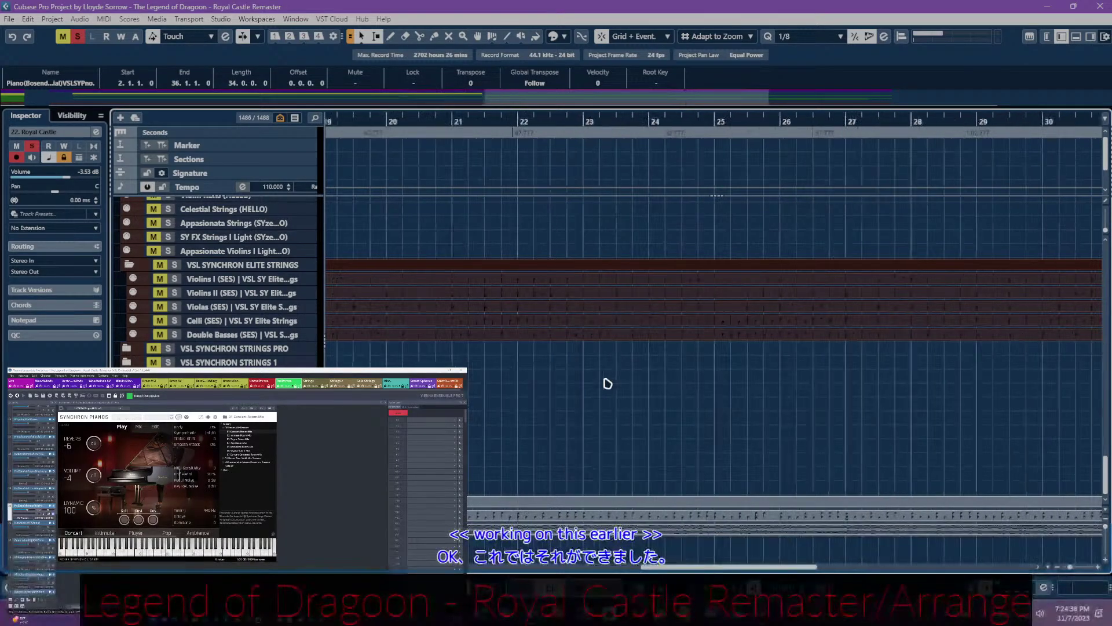
{"action": "scroll", "coordinate": [609, 376], "scroll_direction": "left", "scroll_amount": 5}
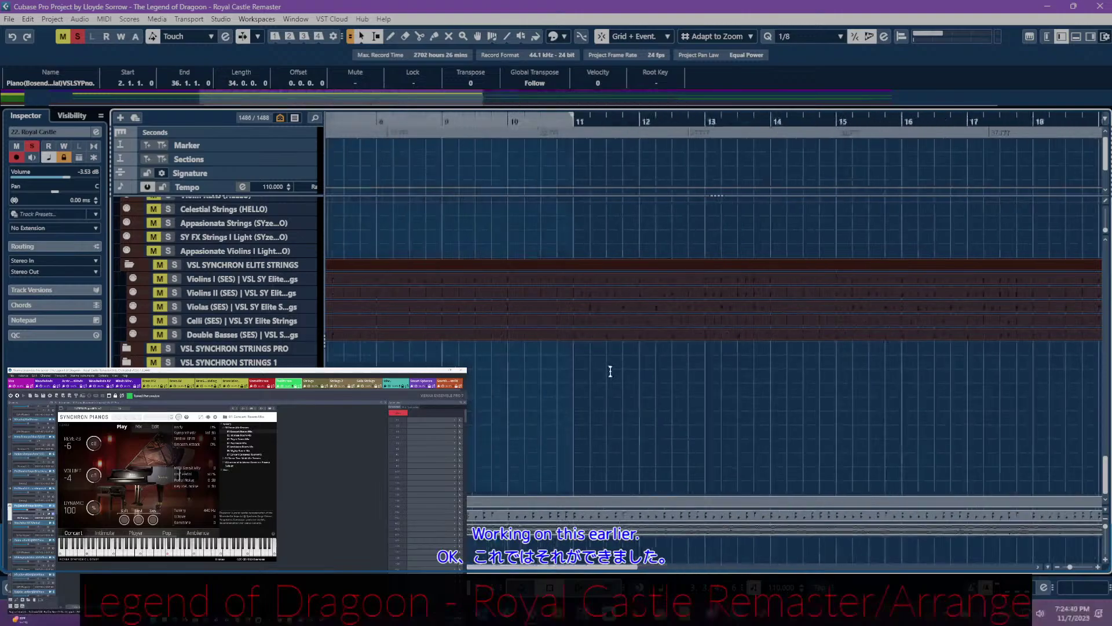
{"action": "scroll", "coordinate": [610, 372], "scroll_direction": "left", "scroll_amount": 3}
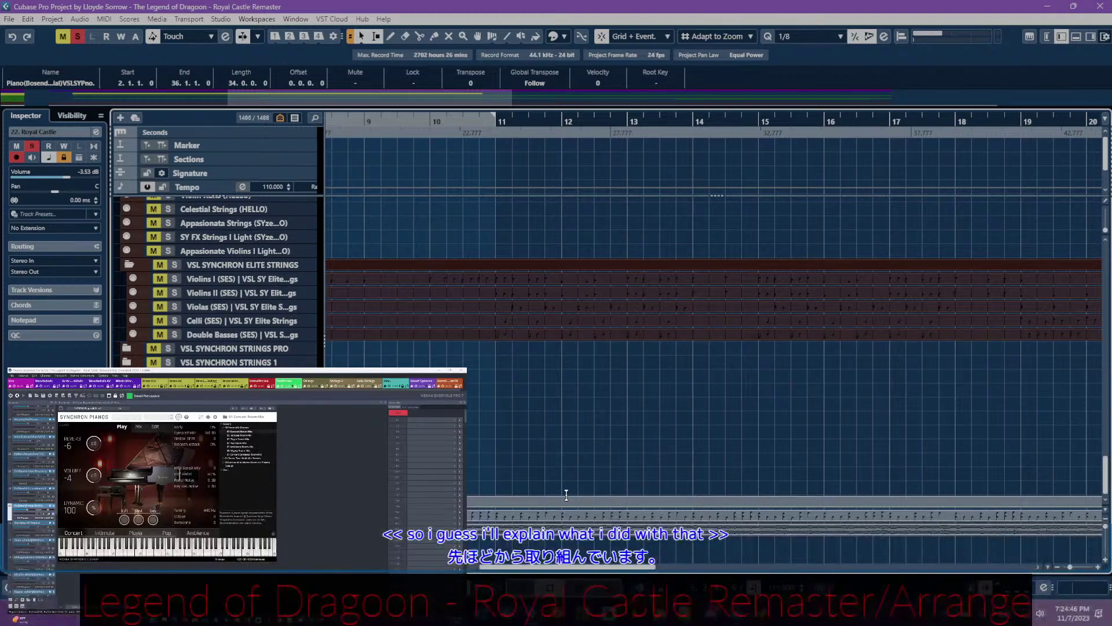
- Compare the violin, viola, celli and double bass lines between about bars 6 and 22
{"action": "key", "text": "space"}
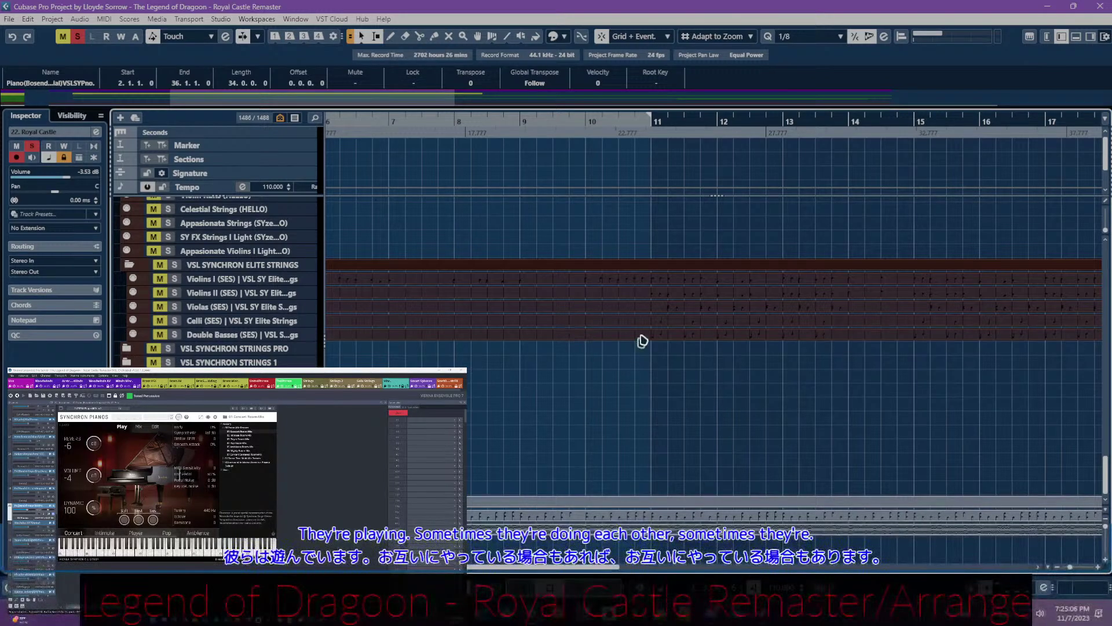
{"action": "scroll", "coordinate": [781, 344], "scroll_direction": "right", "scroll_amount": 5}
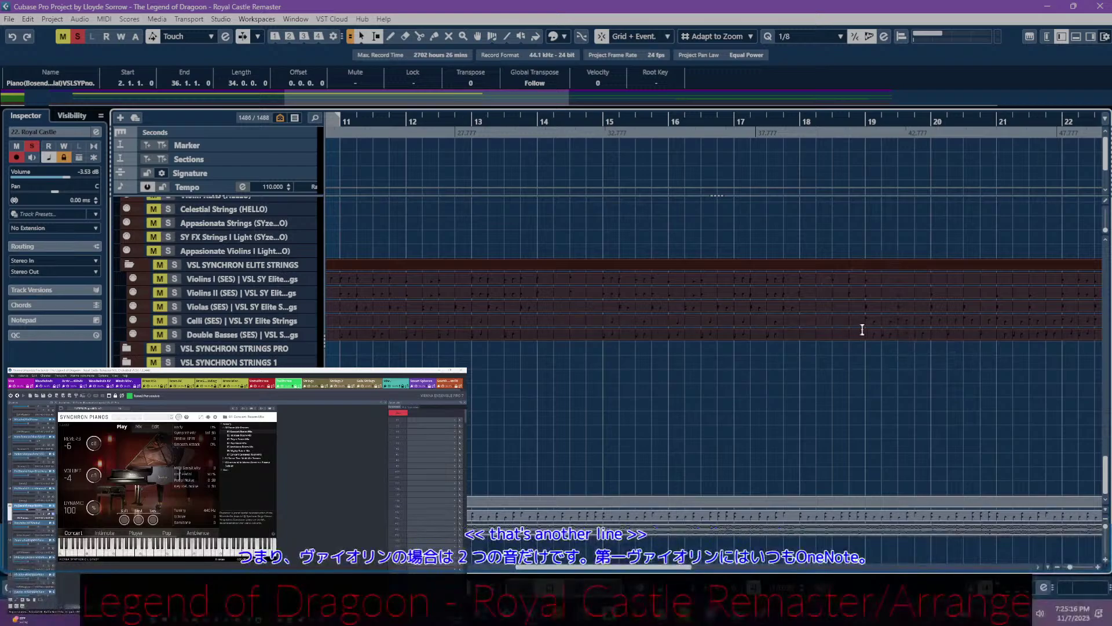
{"action": "scroll", "coordinate": [719, 343], "scroll_direction": "left", "scroll_amount": 4}
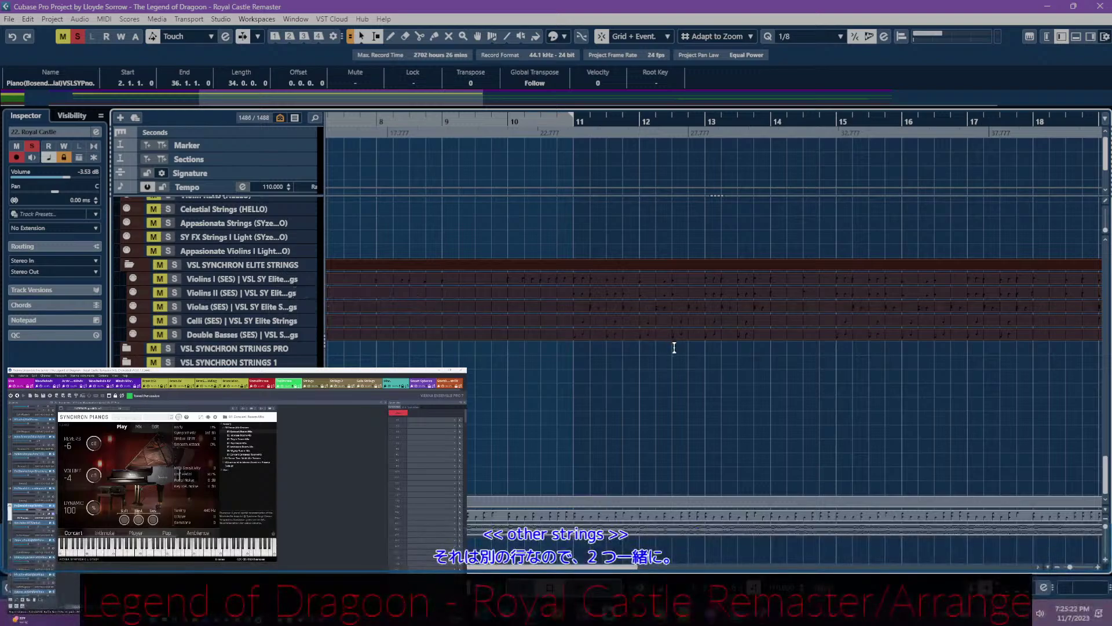
{"action": "scroll", "coordinate": [682, 357], "scroll_direction": "right", "scroll_amount": 7}
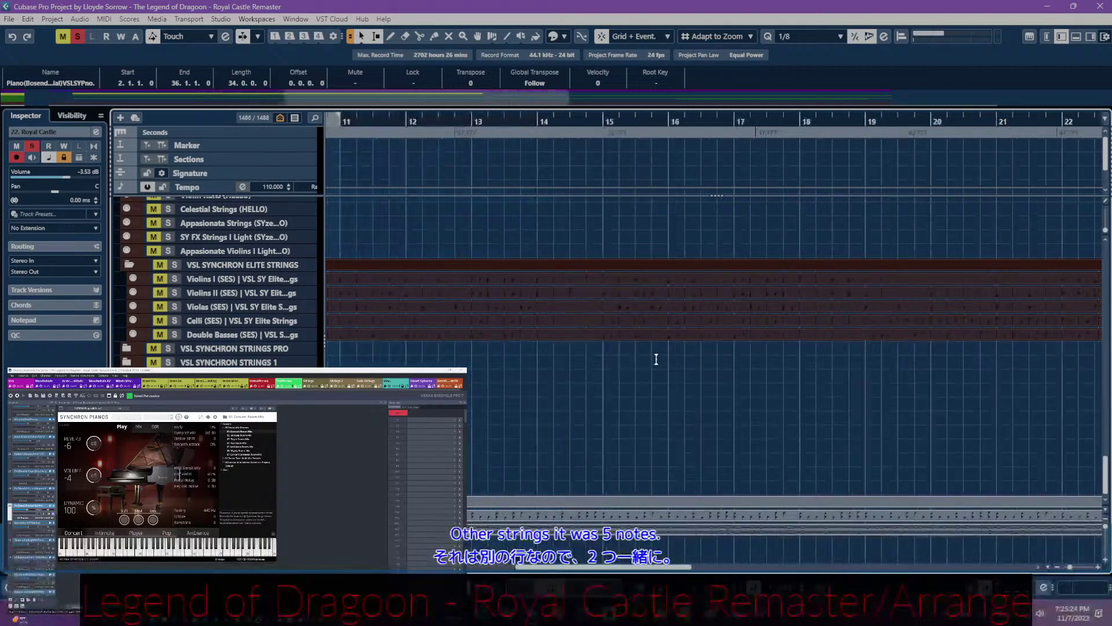
{"action": "scroll", "coordinate": [663, 355], "scroll_direction": "left", "scroll_amount": 5}
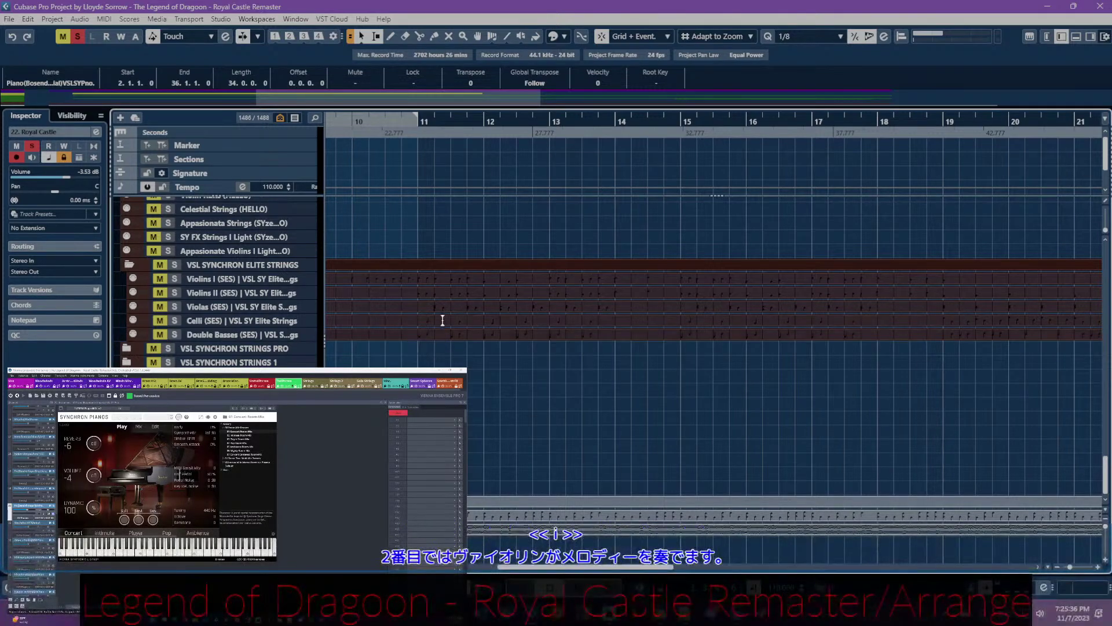
- Examine the celli part's notes from about bar 11 to bar 25, with the celli and double bass parts selected
{"action": "left_click", "coordinate": [415, 333]}
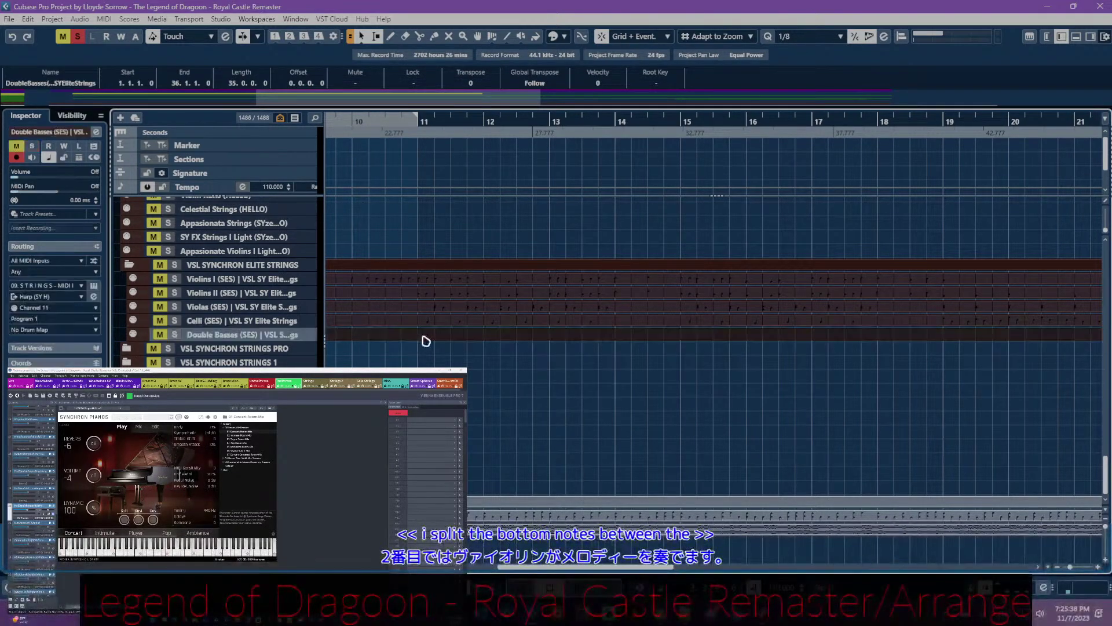
{"action": "left_click", "coordinate": [426, 325]}
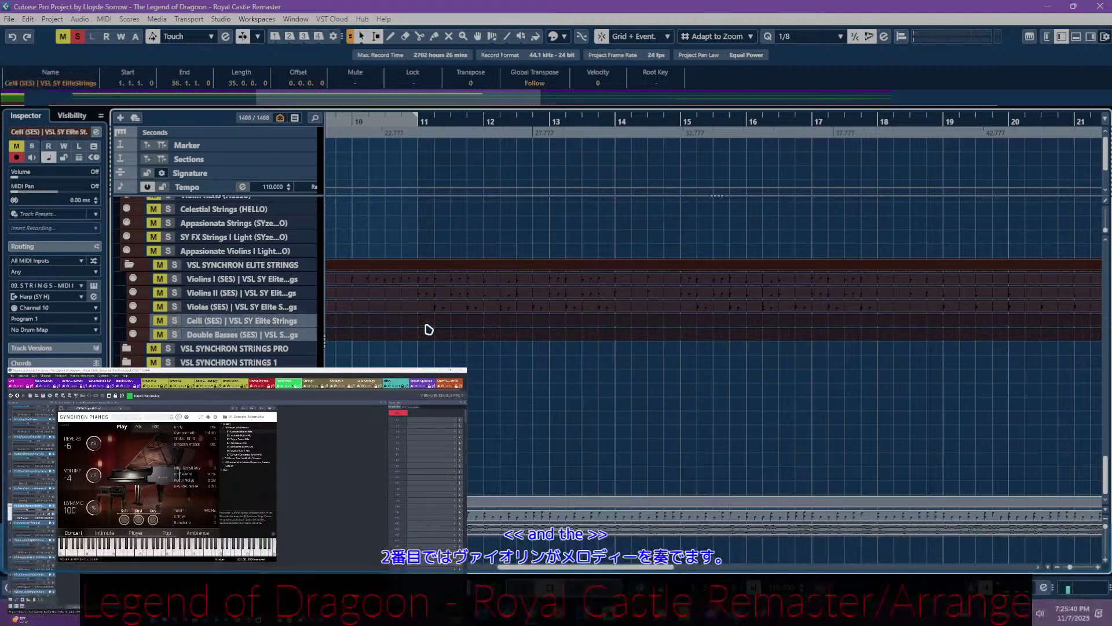
{"action": "double_click", "coordinate": [426, 326]}
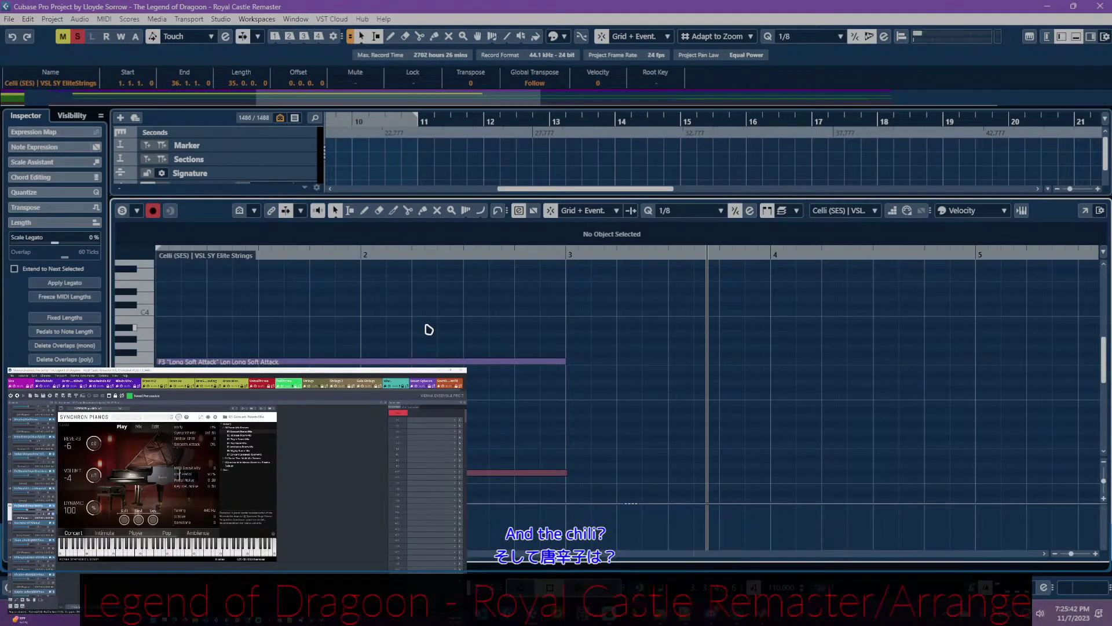
{"action": "scroll", "coordinate": [625, 400], "scroll_direction": "right", "scroll_amount": 10}
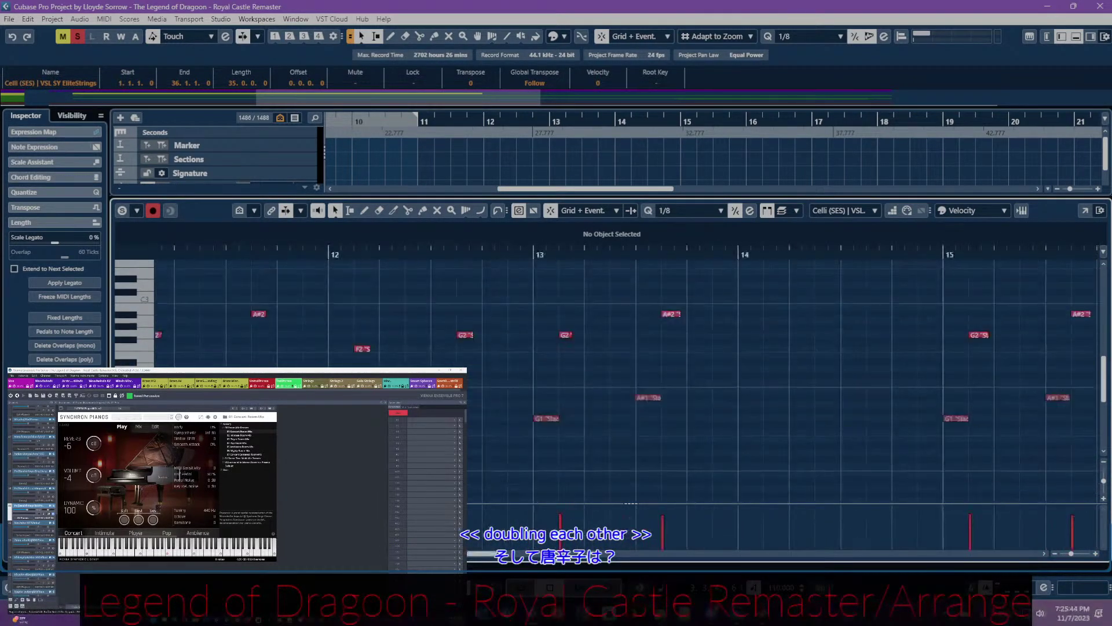
{"action": "scroll", "coordinate": [490, 371], "scroll_direction": "right", "scroll_amount": 5}
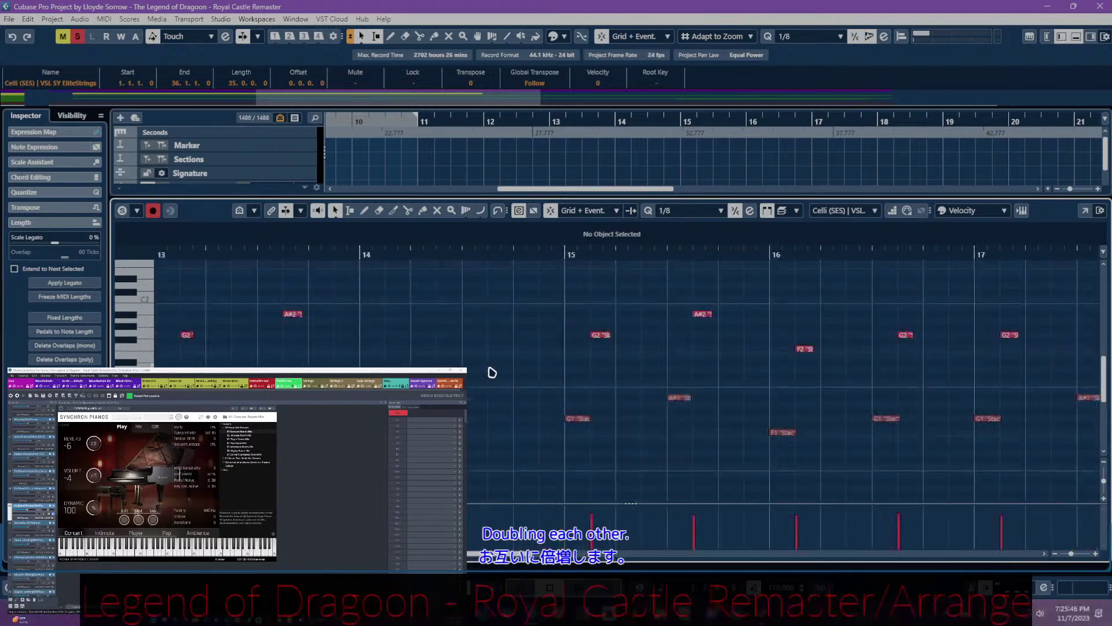
{"action": "scroll", "coordinate": [493, 372], "scroll_direction": "right", "scroll_amount": 6}
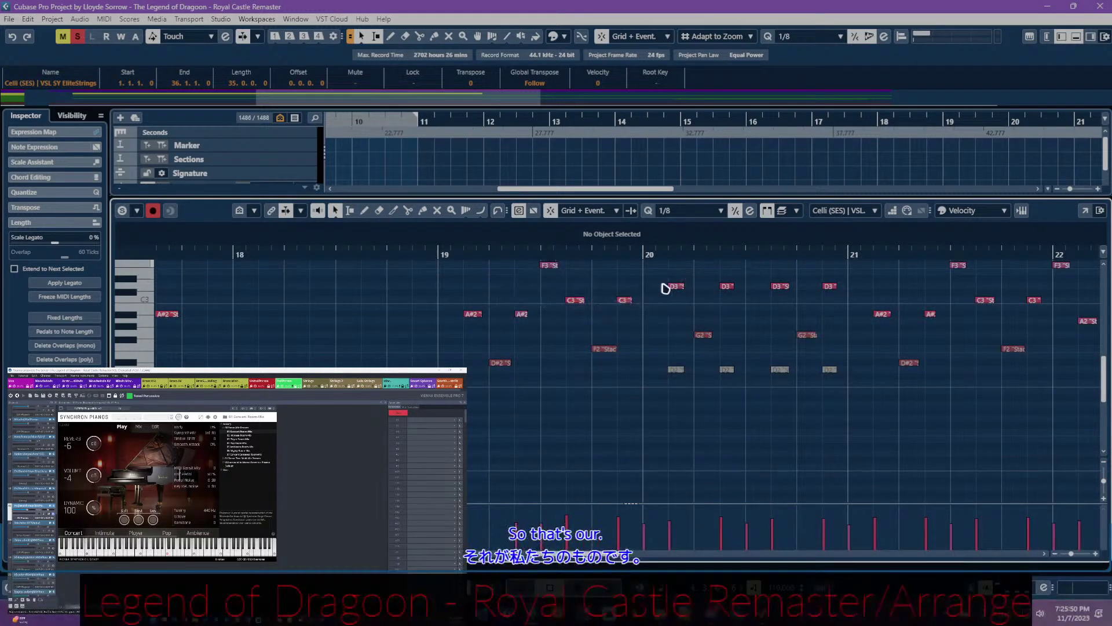
{"action": "scroll", "coordinate": [719, 365], "scroll_direction": "right", "scroll_amount": 5}
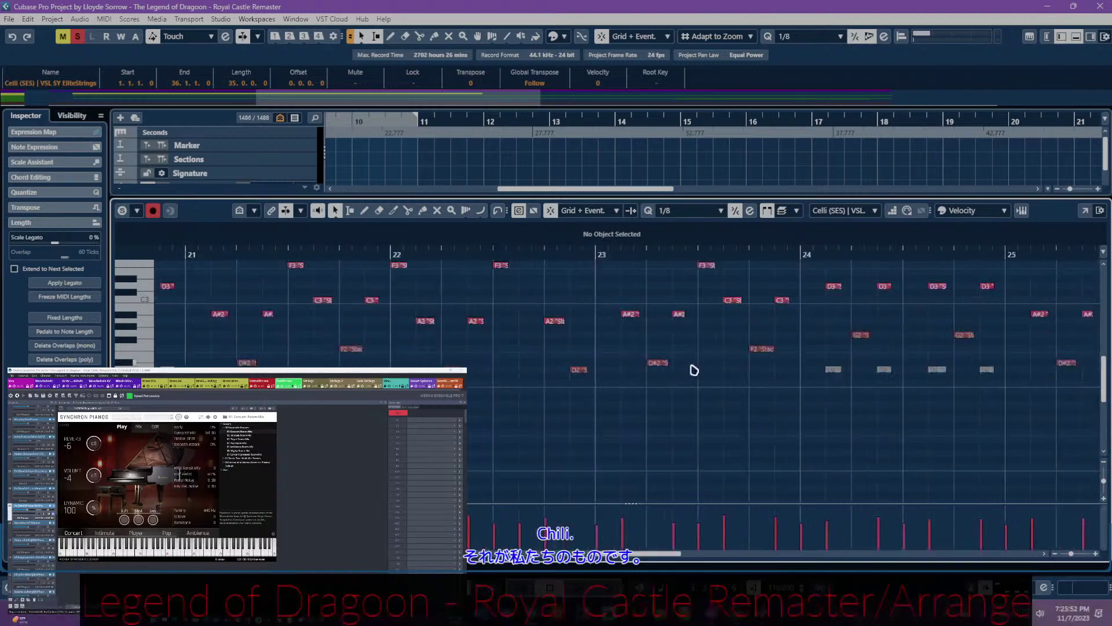
{"action": "scroll", "coordinate": [694, 370], "scroll_direction": "right", "scroll_amount": 5}
{"action": "key", "text": "Return"}
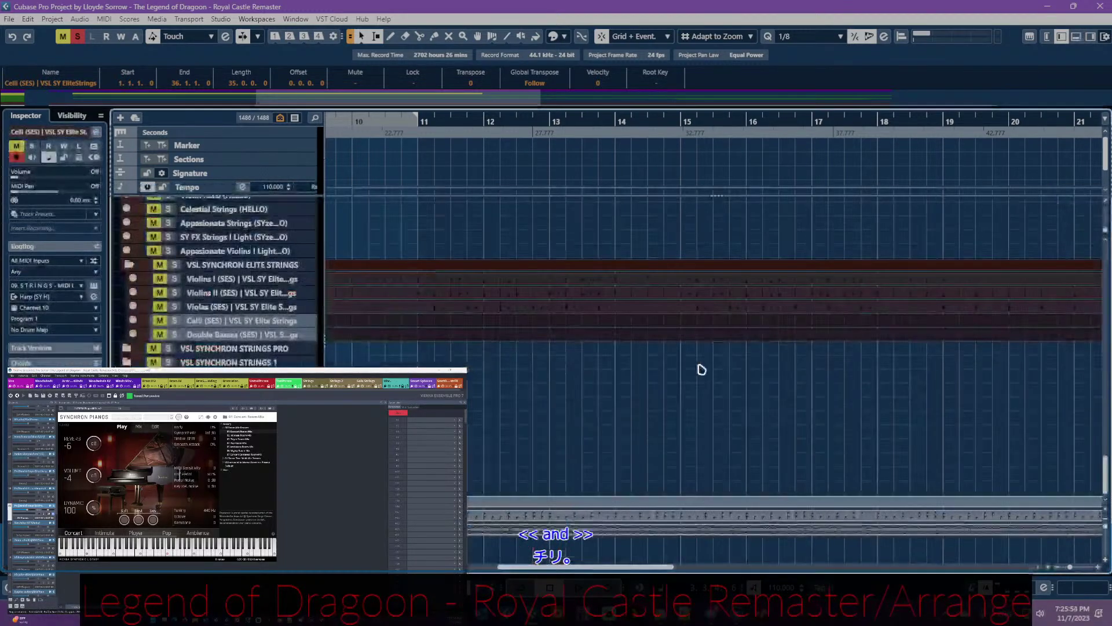
- Open the Violas part and look over its two-note chords from about bar 11 to bar 21
{"action": "scroll", "coordinate": [700, 367], "scroll_direction": "right", "scroll_amount": 3}
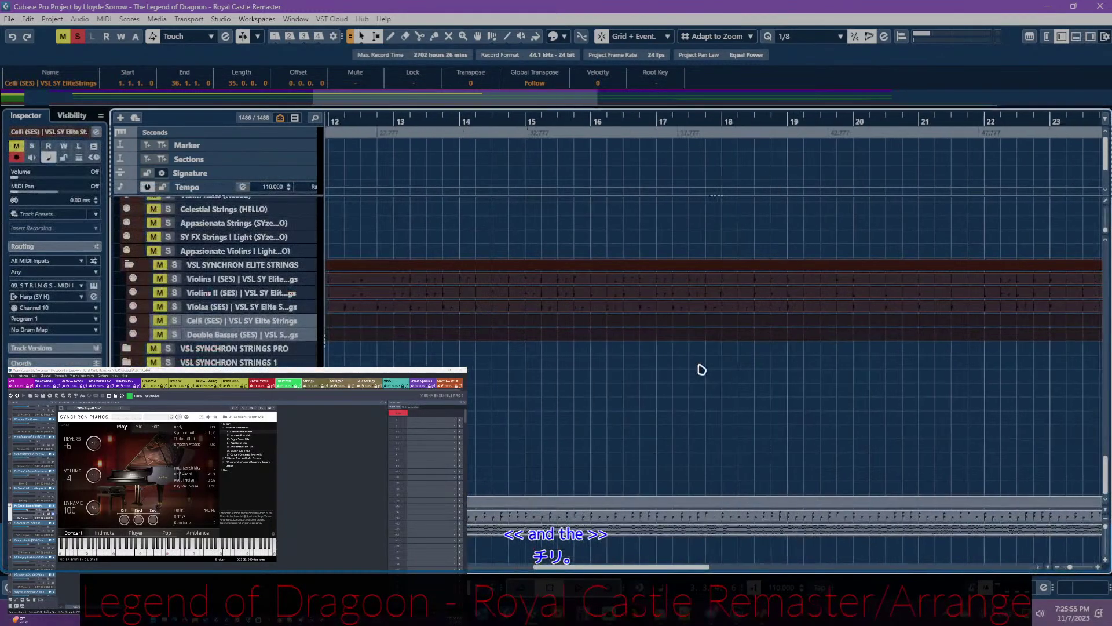
{"action": "left_click", "coordinate": [632, 312]}
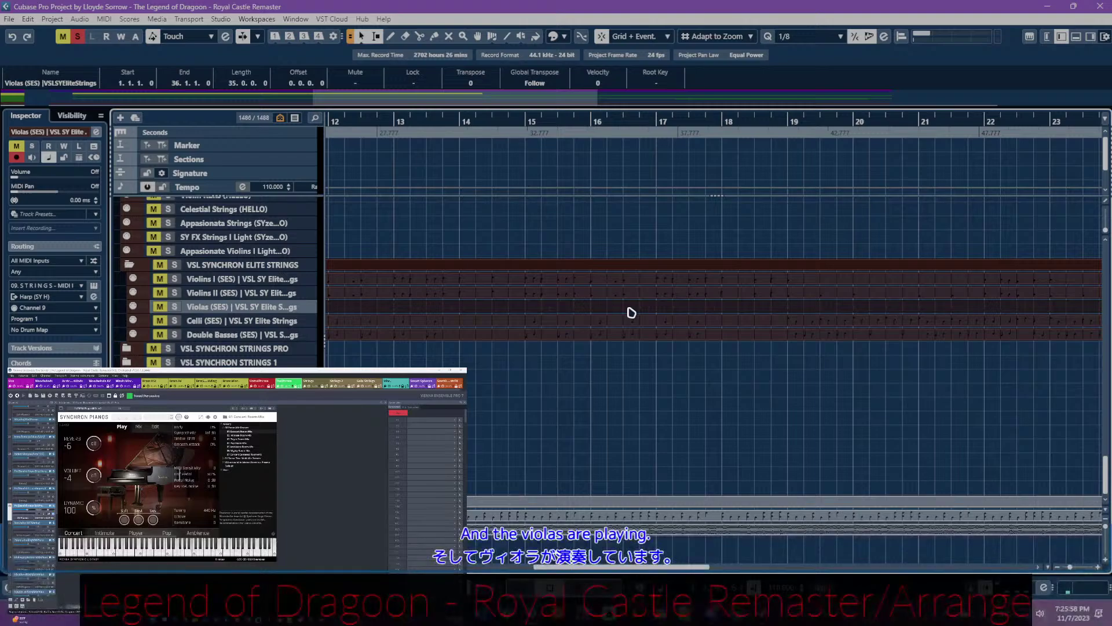
{"action": "key", "text": "Return"}
{"action": "scroll", "coordinate": [605, 336], "scroll_direction": "right", "scroll_amount": 9}
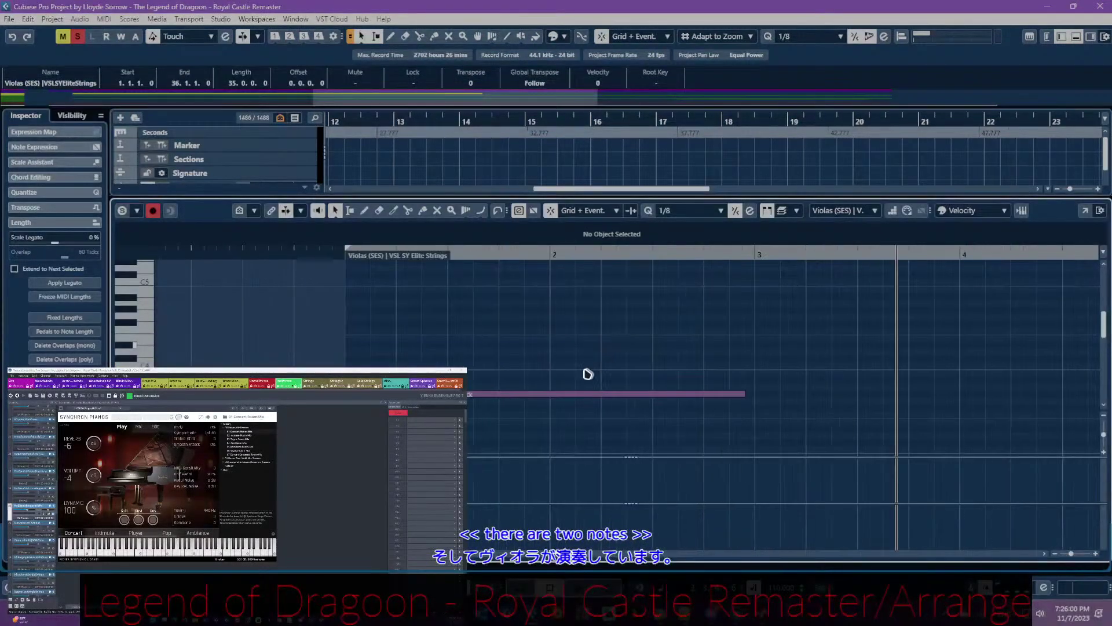
{"action": "scroll", "coordinate": [583, 373], "scroll_direction": "down", "scroll_amount": 2}
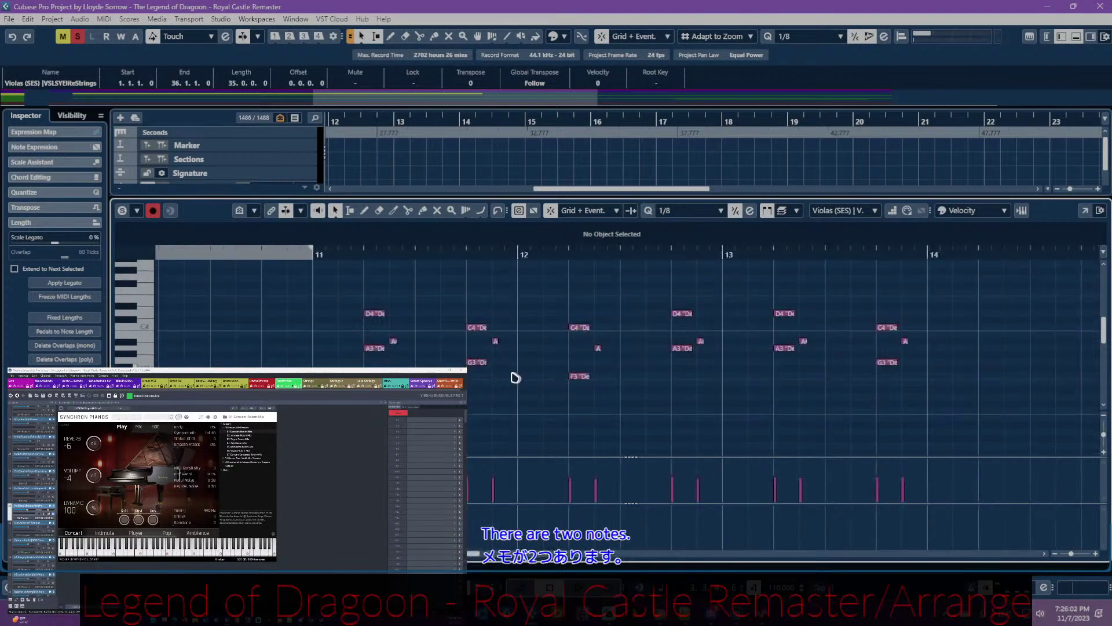
{"action": "scroll", "coordinate": [569, 350], "scroll_direction": "right", "scroll_amount": 10}
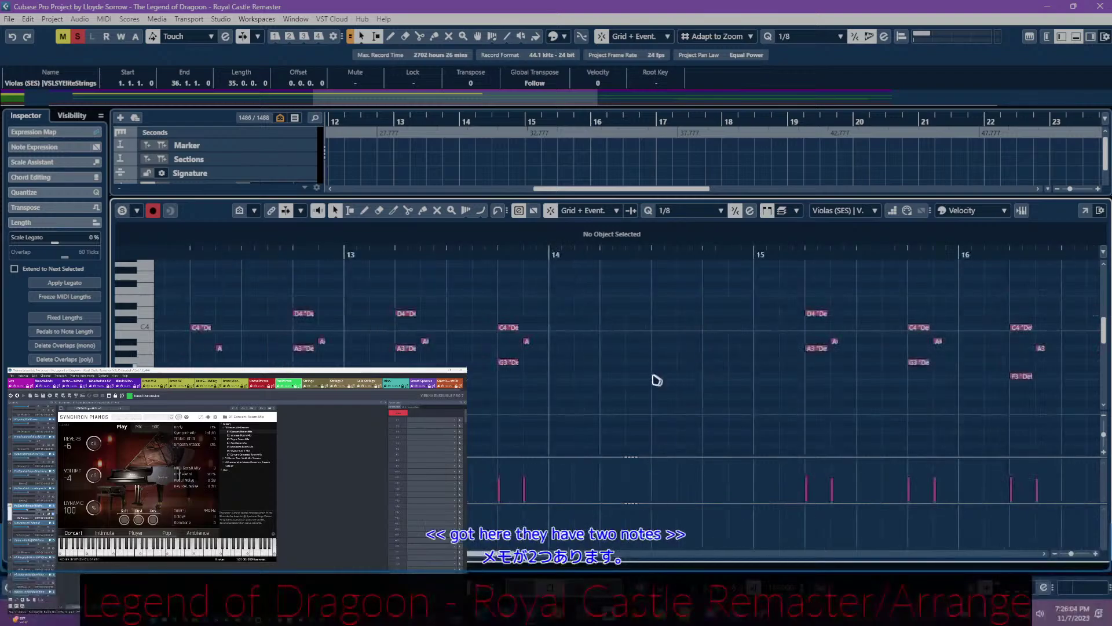
{"action": "scroll", "coordinate": [608, 366], "scroll_direction": "right", "scroll_amount": 2}
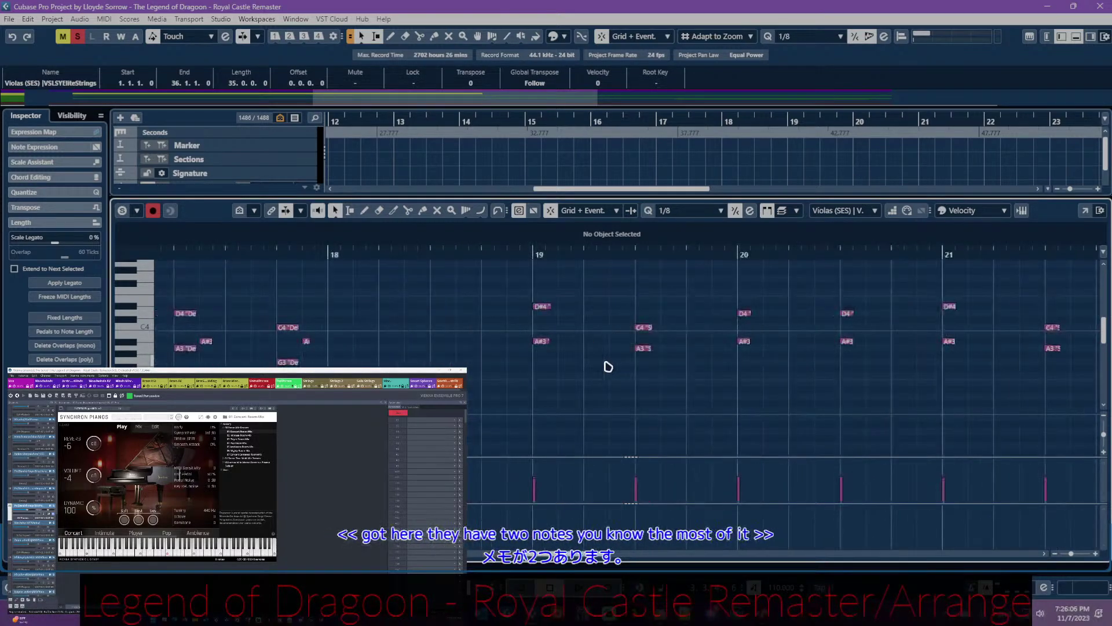
- Try a slightly later start for the upper D4 viola note in bar 11, and restore its original start
{"action": "scroll", "coordinate": [615, 367], "scroll_direction": "left", "scroll_amount": 15}
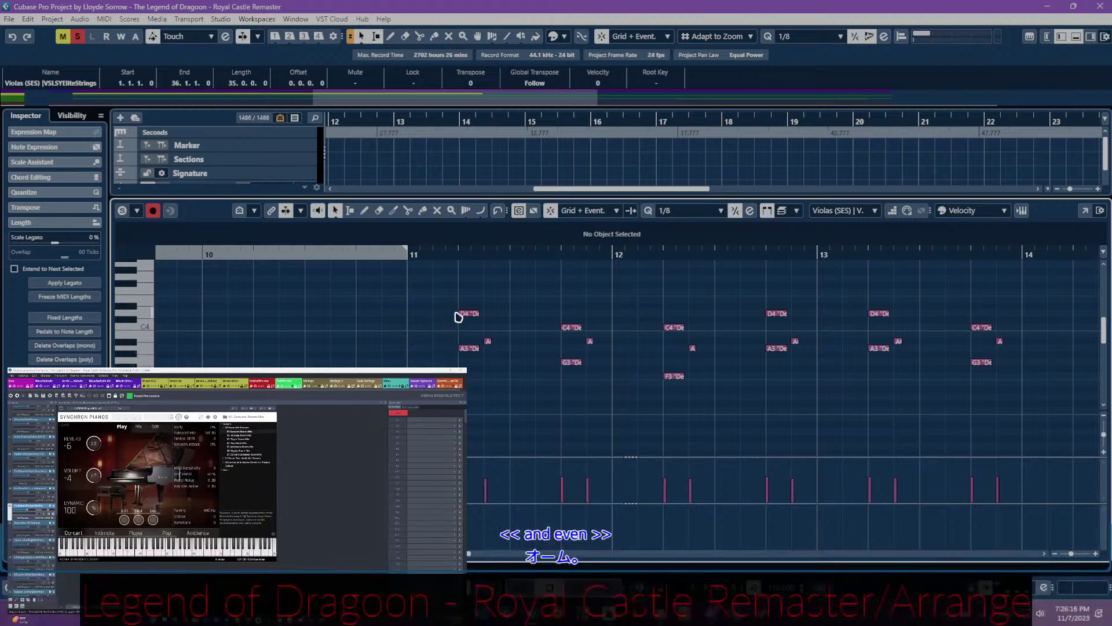
{"action": "left_click_drag", "start_coordinate": [460, 312], "coordinate": [463, 314]}
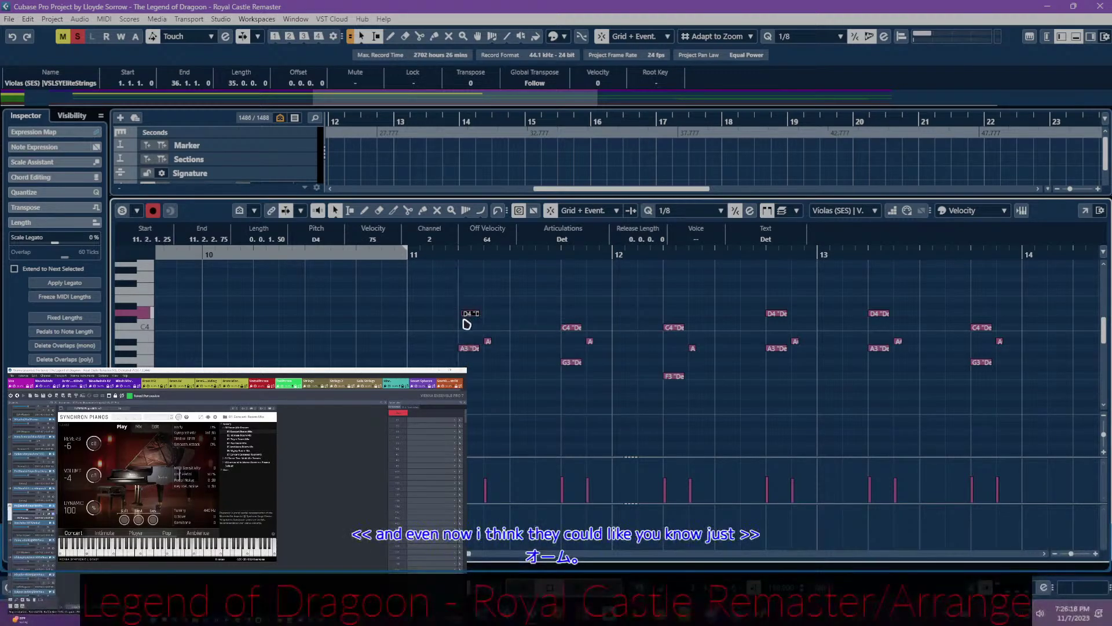
{"action": "left_click_drag", "start_coordinate": [464, 320], "coordinate": [461, 325]}
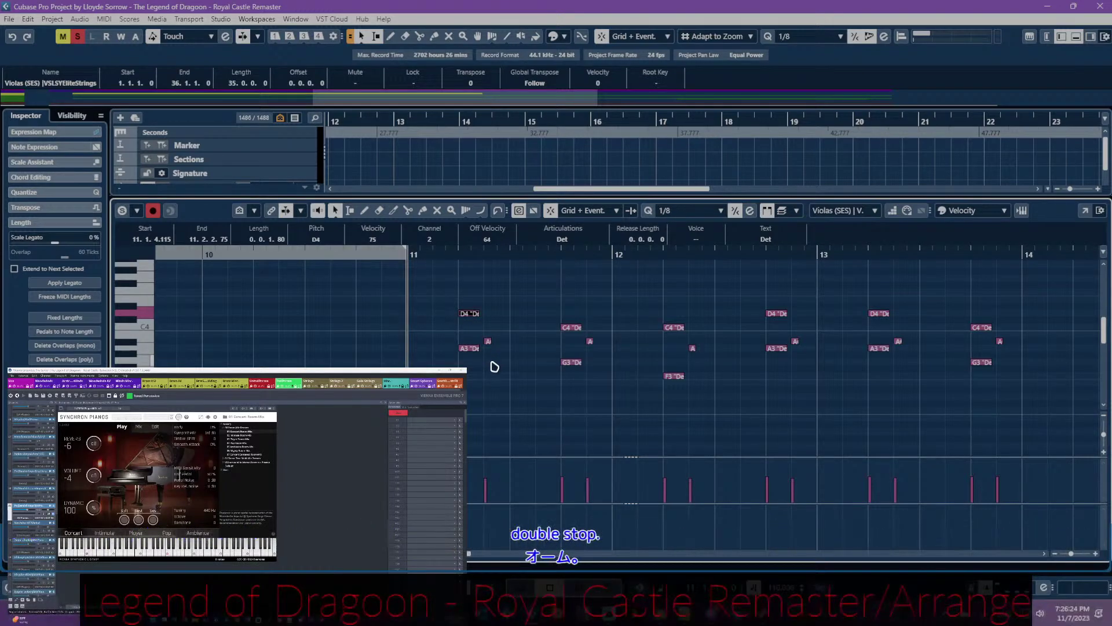
{"action": "scroll", "coordinate": [494, 366], "scroll_direction": "right", "scroll_amount": 2}
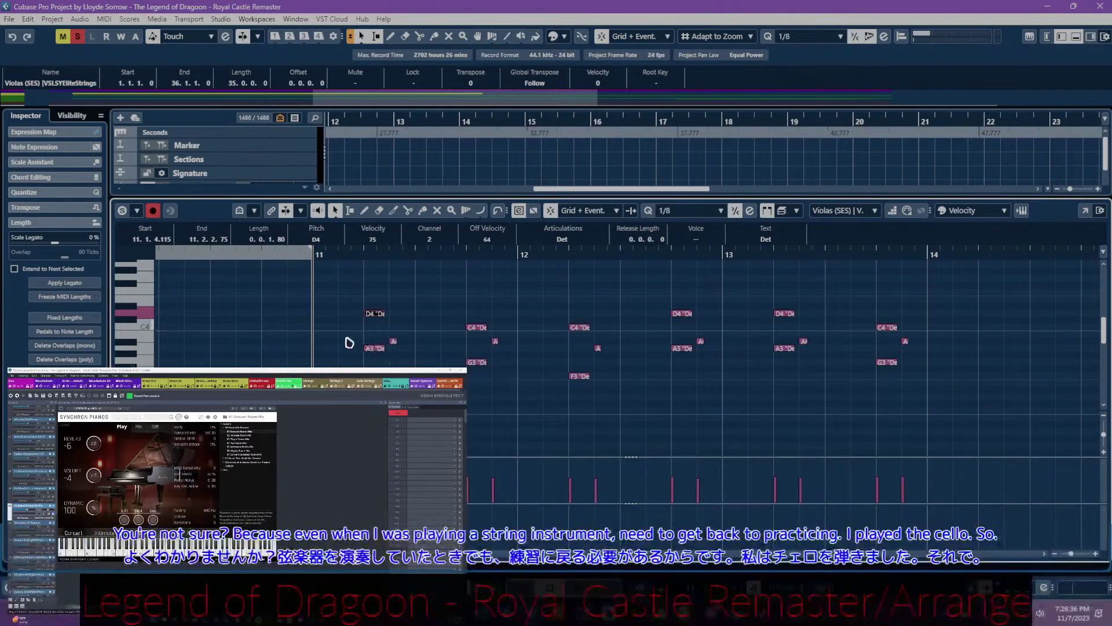
{"action": "left_click", "coordinate": [316, 301]}
- Check the viola double stops from bar 12 to the part's end at bar 35, including the C4 and A3 pair in bar 19
{"action": "scroll", "coordinate": [375, 348], "scroll_direction": "right", "scroll_amount": 2}
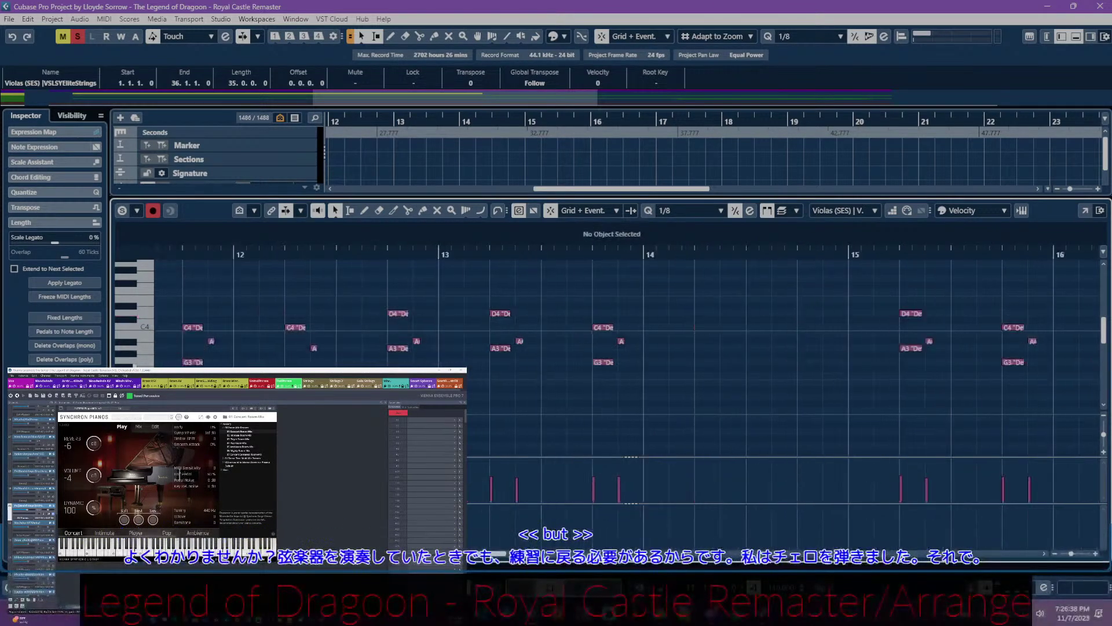
{"action": "scroll", "coordinate": [608, 325], "scroll_direction": "right", "scroll_amount": 5}
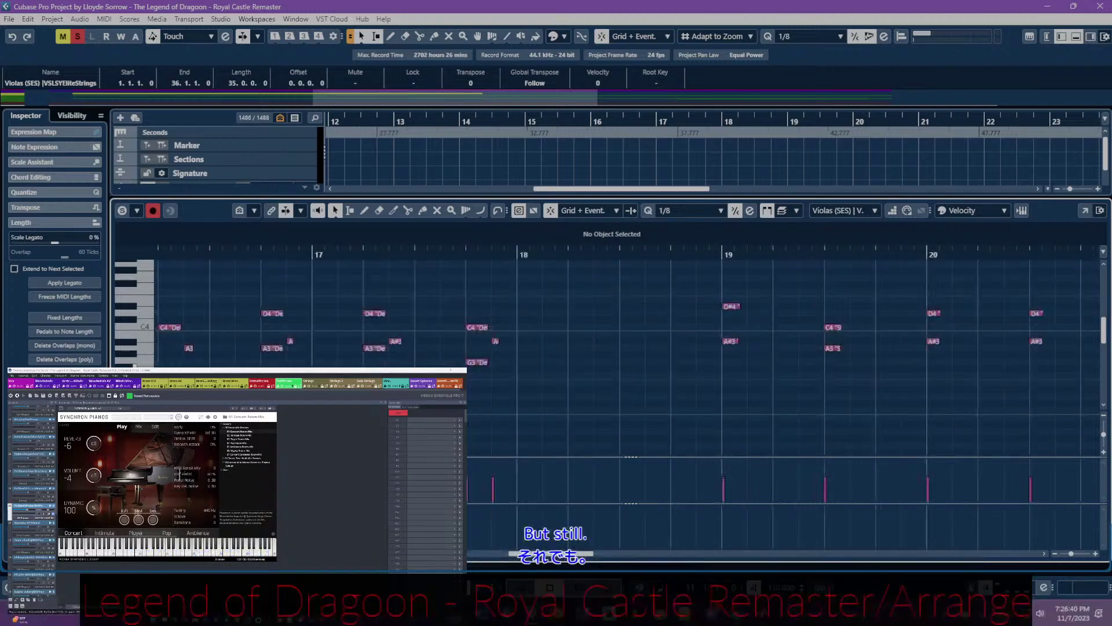
{"action": "scroll", "coordinate": [441, 366], "scroll_direction": "right", "scroll_amount": 2}
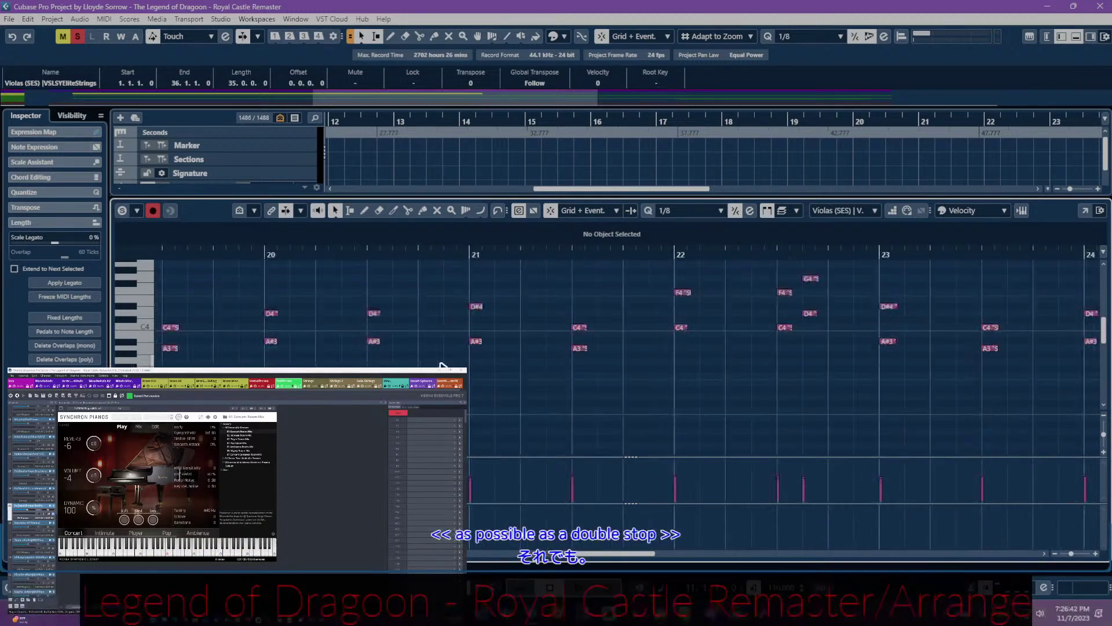
{"action": "scroll", "coordinate": [371, 357], "scroll_direction": "left", "scroll_amount": 3}
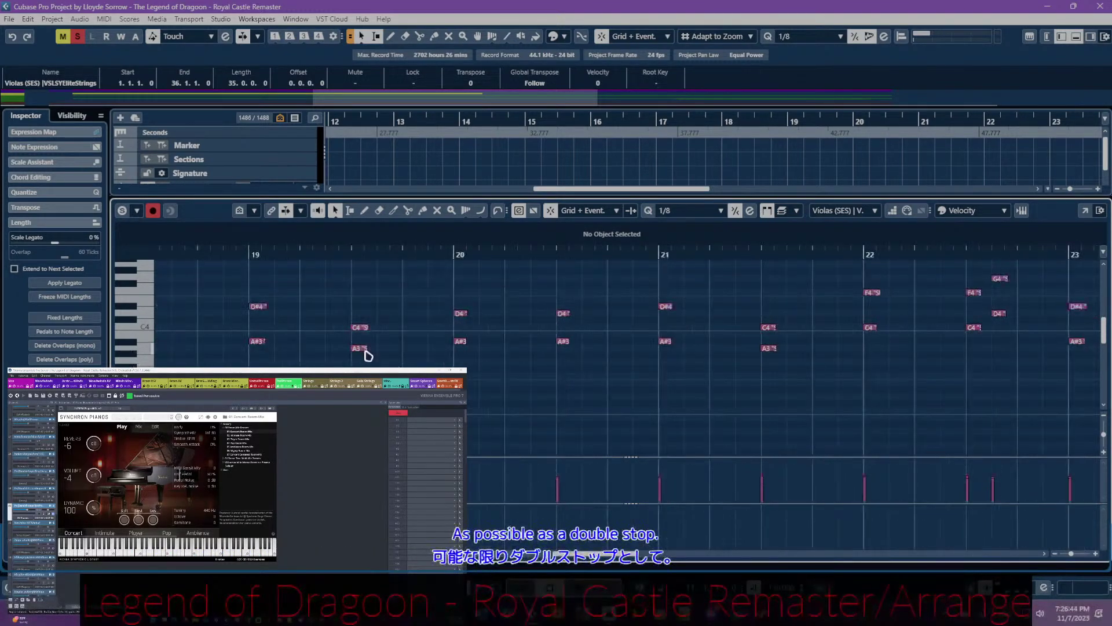
{"action": "left_click", "coordinate": [361, 328]}
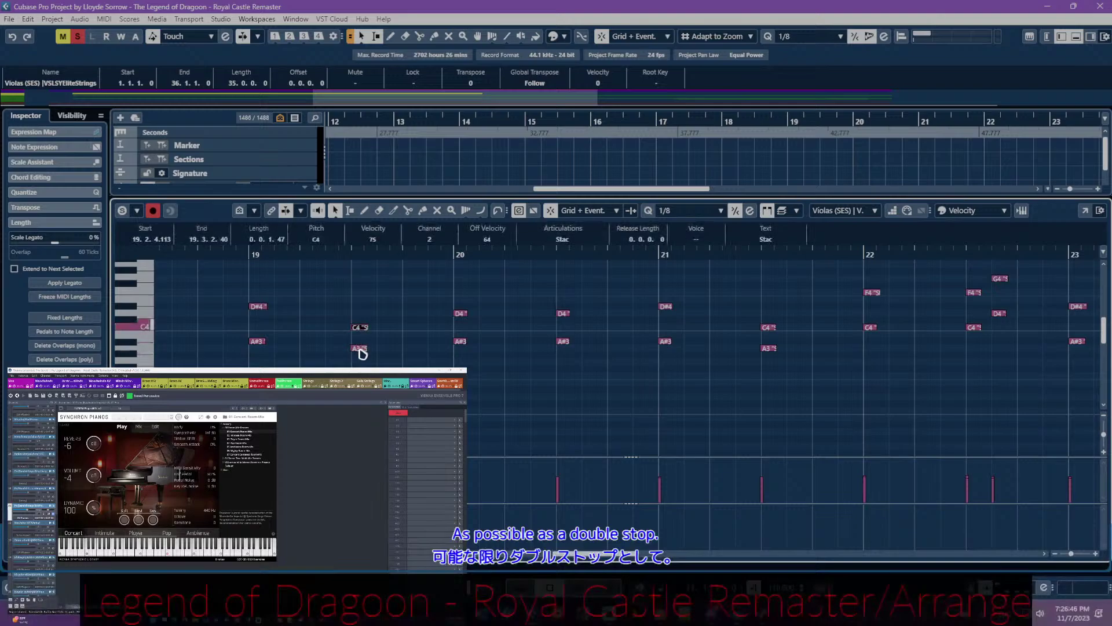
{"action": "scroll", "coordinate": [371, 355], "scroll_direction": "right", "scroll_amount": 6}
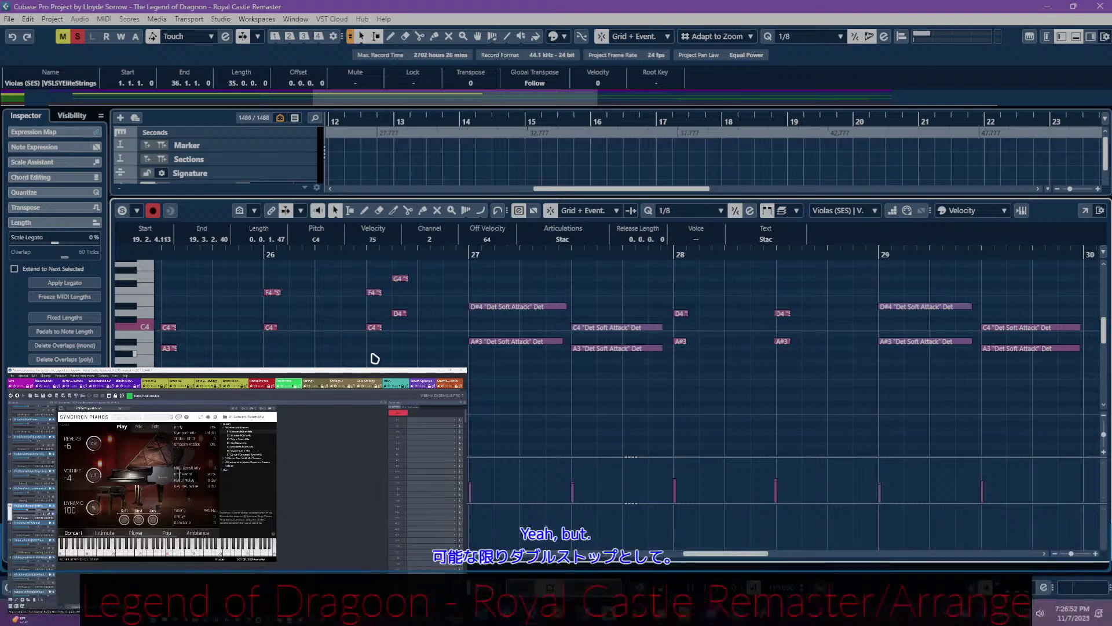
{"action": "scroll", "coordinate": [371, 358], "scroll_direction": "up", "scroll_amount": 3}
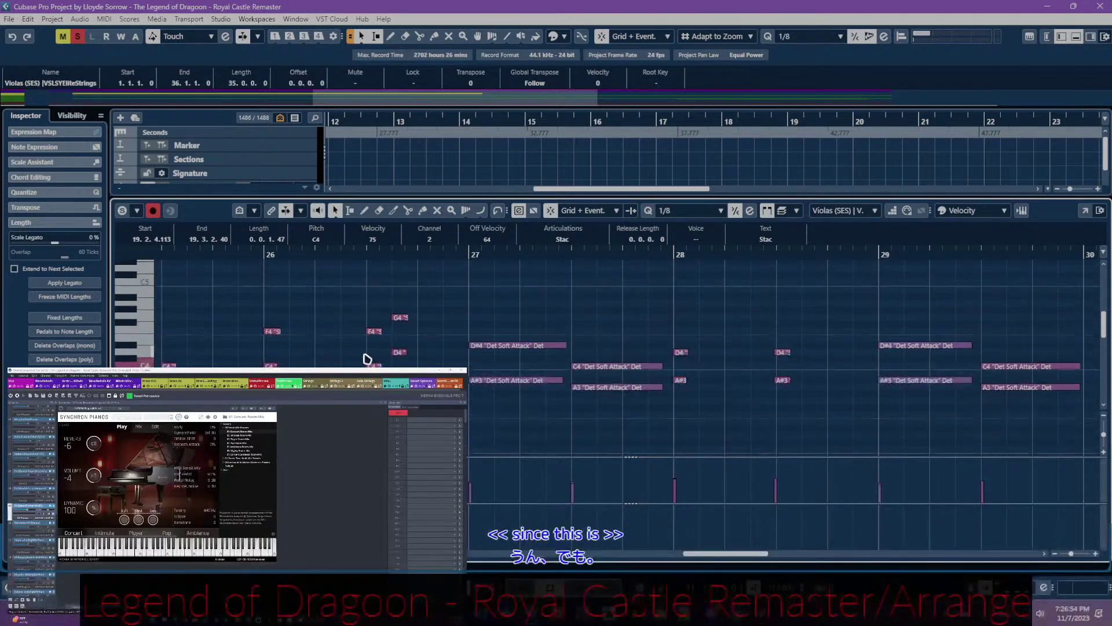
{"action": "scroll", "coordinate": [704, 372], "scroll_direction": "right", "scroll_amount": 4}
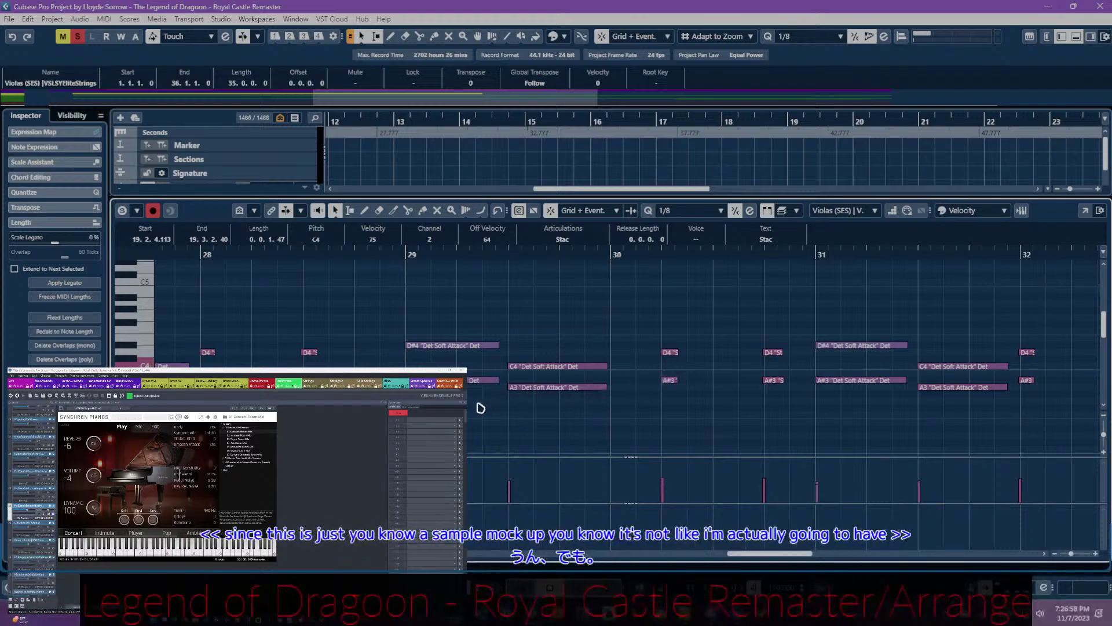
{"action": "scroll", "coordinate": [514, 408], "scroll_direction": "right", "scroll_amount": 3}
{"action": "scroll", "coordinate": [515, 407], "scroll_direction": "right", "scroll_amount": 4}
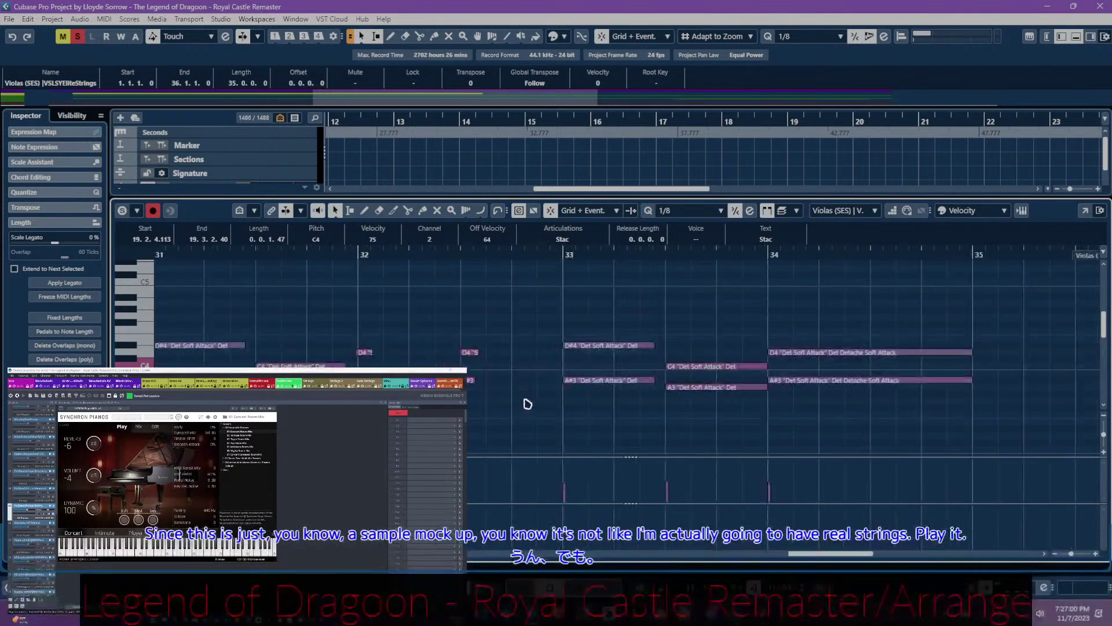
- Play the original recording from about bar 9, and view the viola notes from bar 11 to bar 20
{"action": "scroll", "coordinate": [528, 403], "scroll_direction": "left", "scroll_amount": 8}
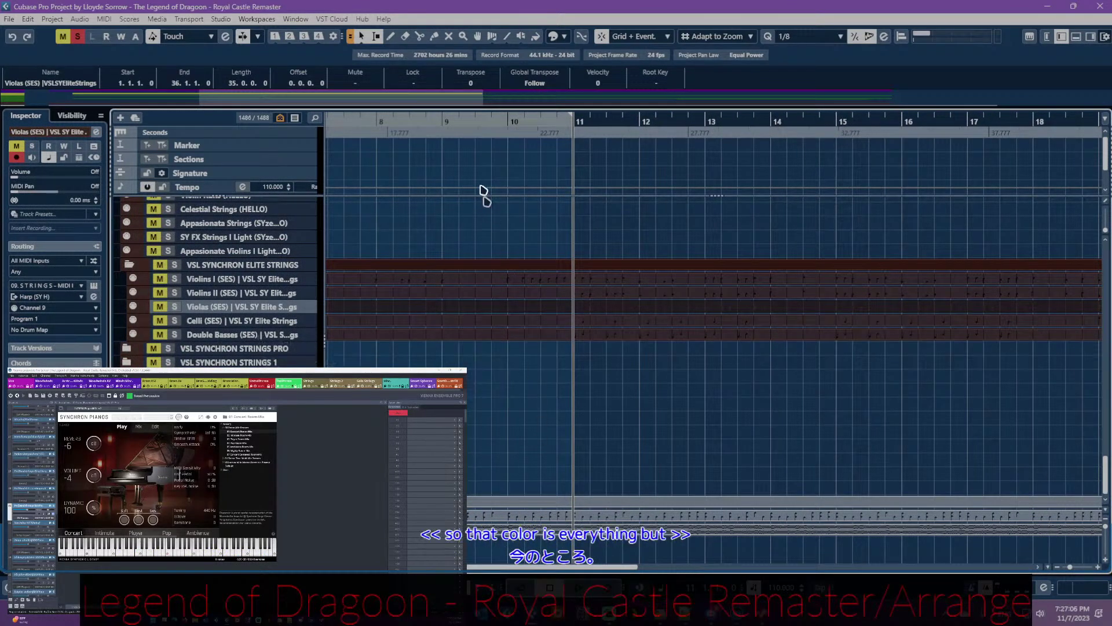
{"action": "double_click", "coordinate": [445, 127]}
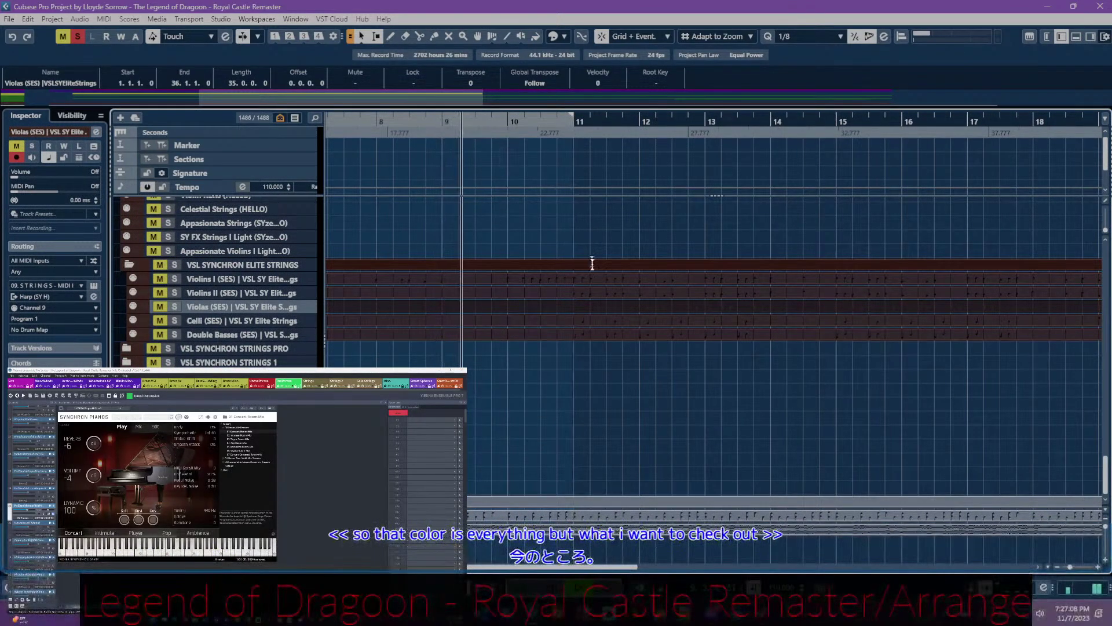
{"action": "double_click", "coordinate": [591, 311]}
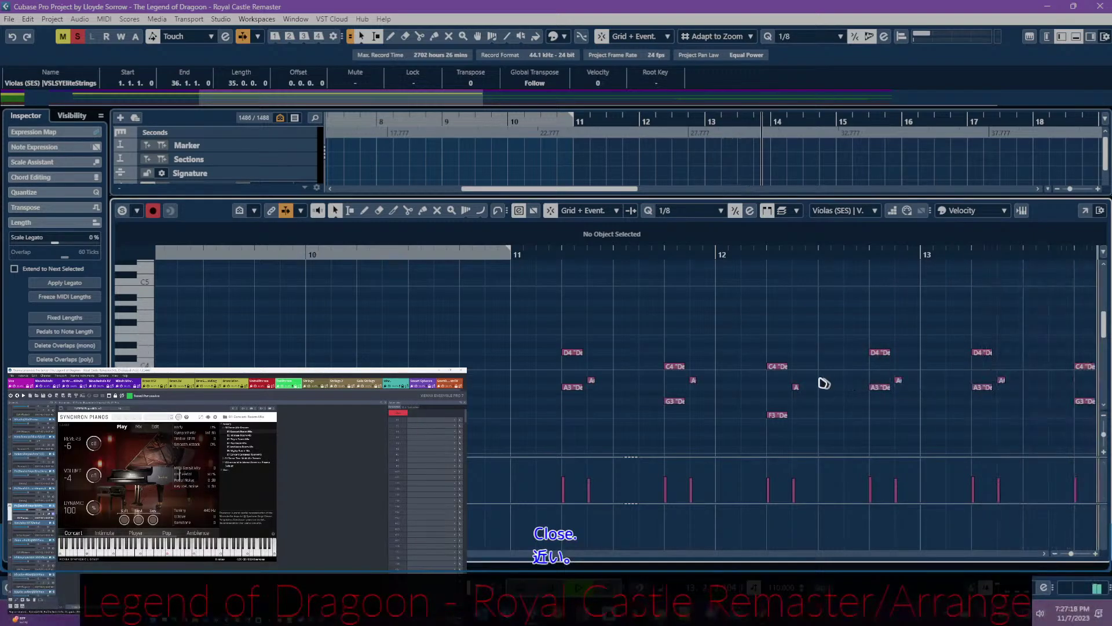
{"action": "scroll", "coordinate": [811, 383], "scroll_direction": "right", "scroll_amount": 10}
{"action": "scroll", "coordinate": [678, 375], "scroll_direction": "right", "scroll_amount": 5}
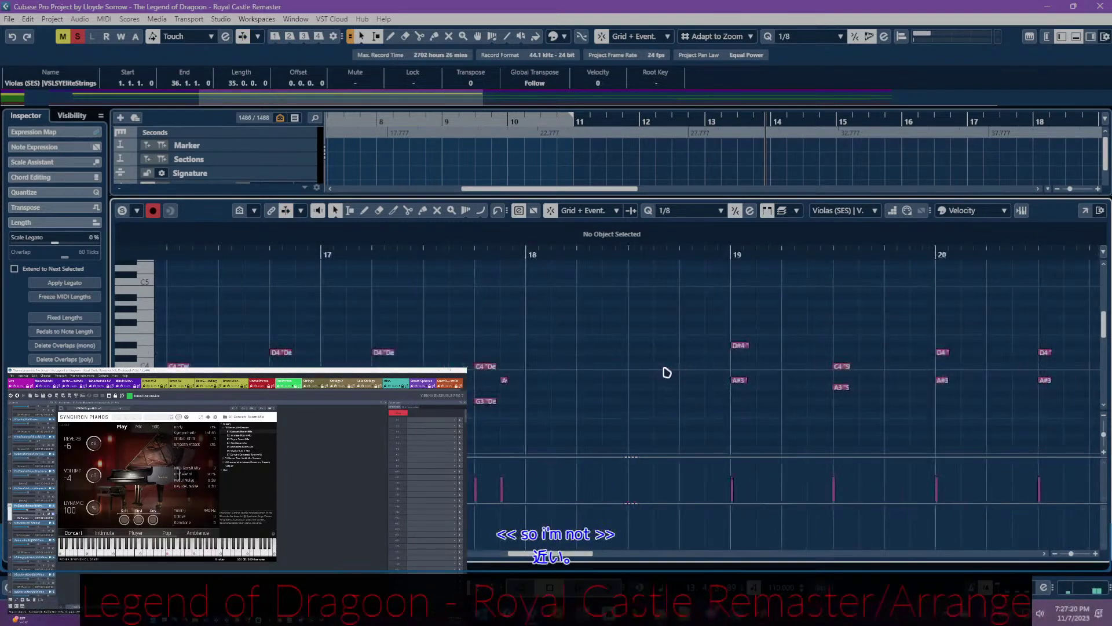
- Replay the original from bar 19 against the viola notes, return the position to bar 19, and solo the Violas track
{"action": "left_click", "coordinate": [547, 252]}
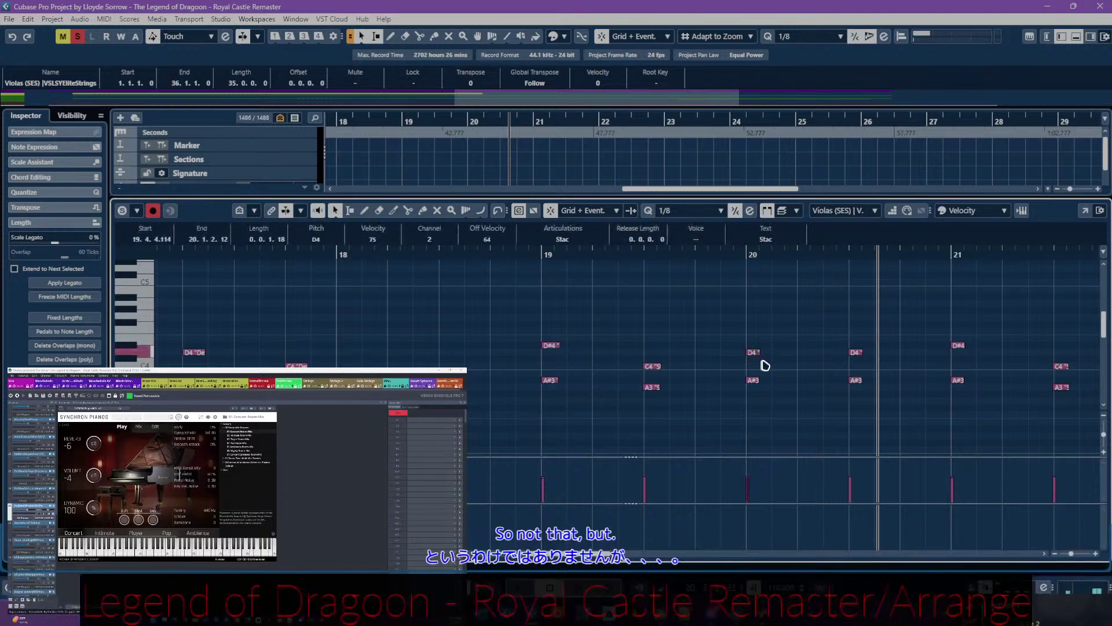
{"action": "left_click", "coordinate": [541, 254]}
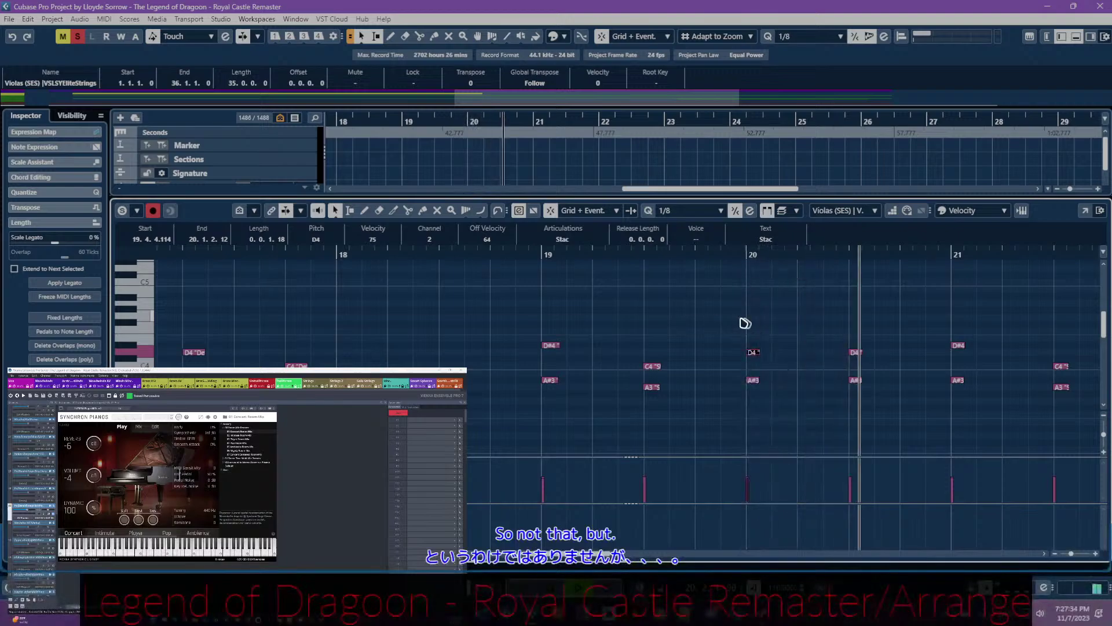
{"action": "left_click", "coordinate": [543, 253]}
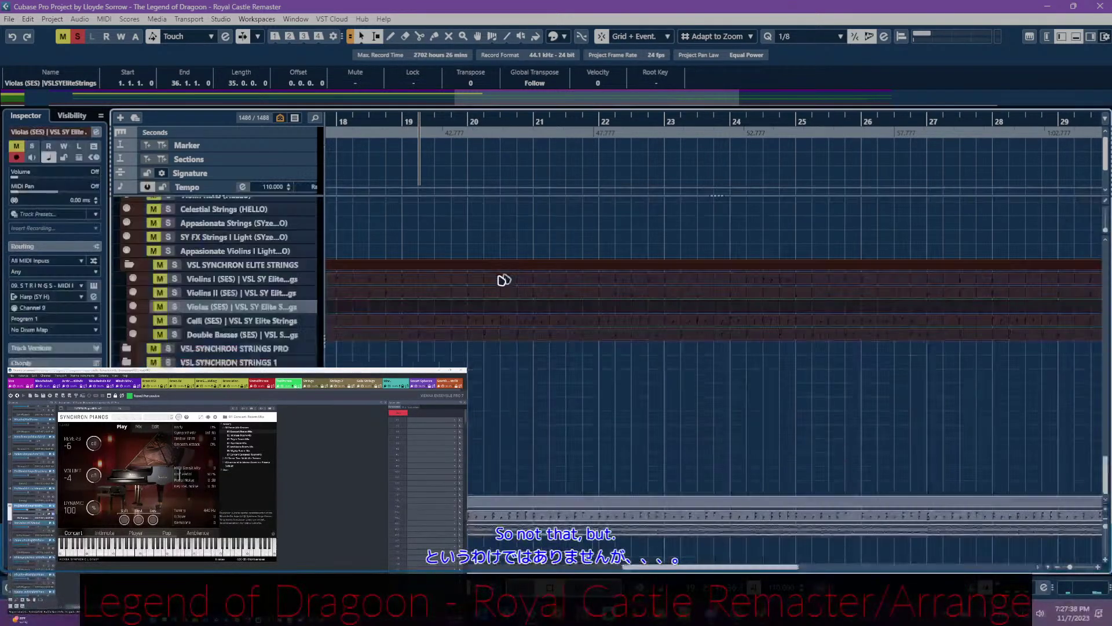
{"action": "left_click", "coordinate": [174, 306]}
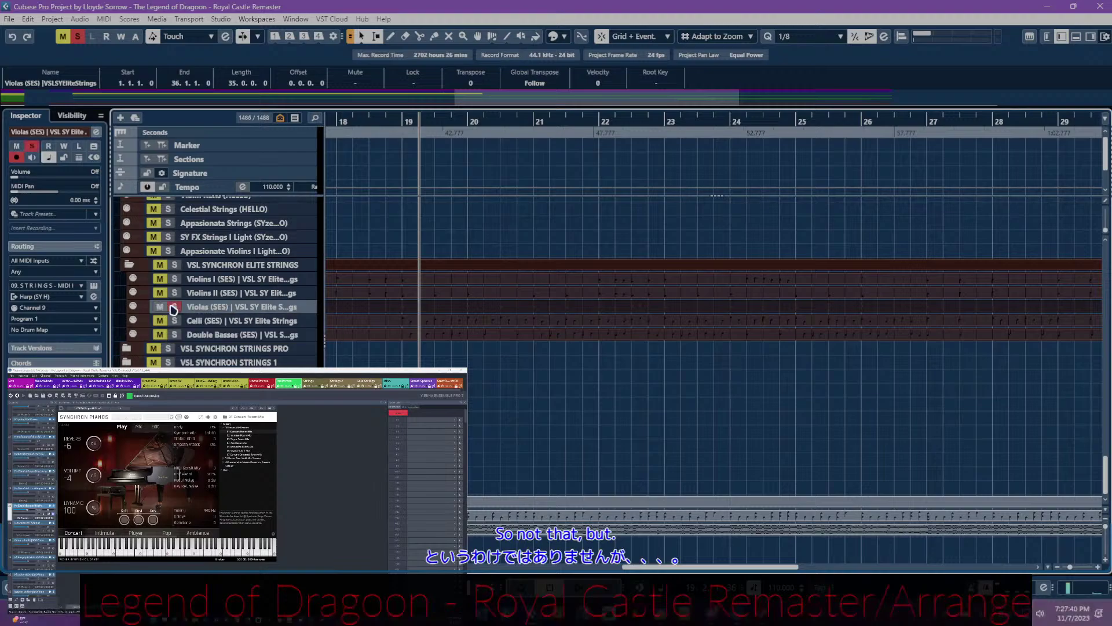
- Open the Violas part in the note editor and audition the soloed viola notes repeatedly from bar 19
{"action": "double_click", "coordinate": [470, 310]}
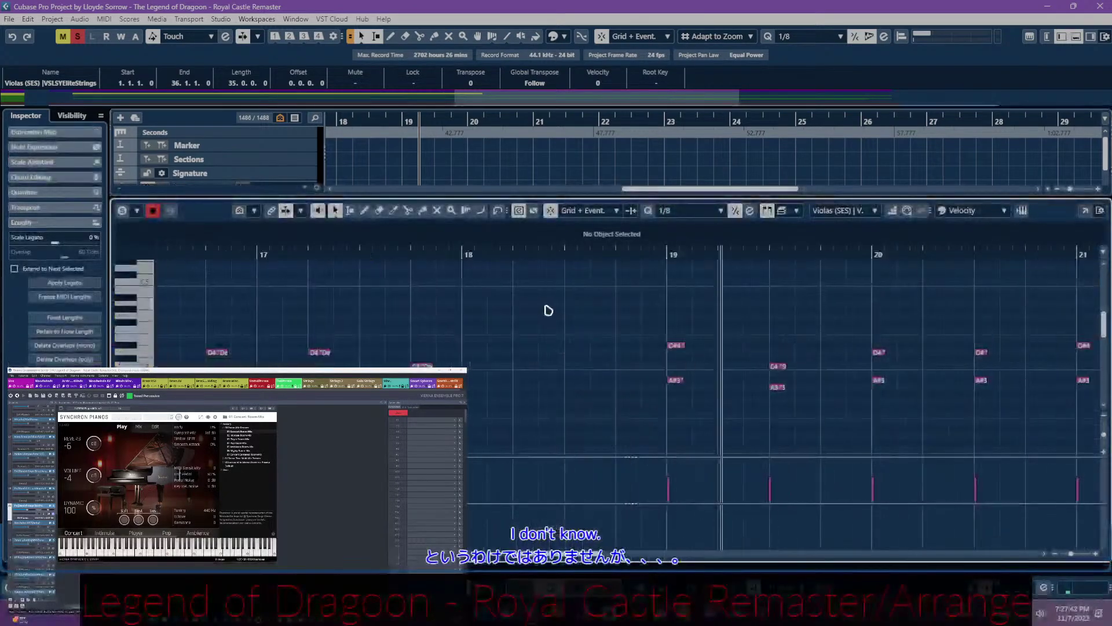
{"action": "left_click", "coordinate": [668, 253]}
{"action": "key", "text": "space"}
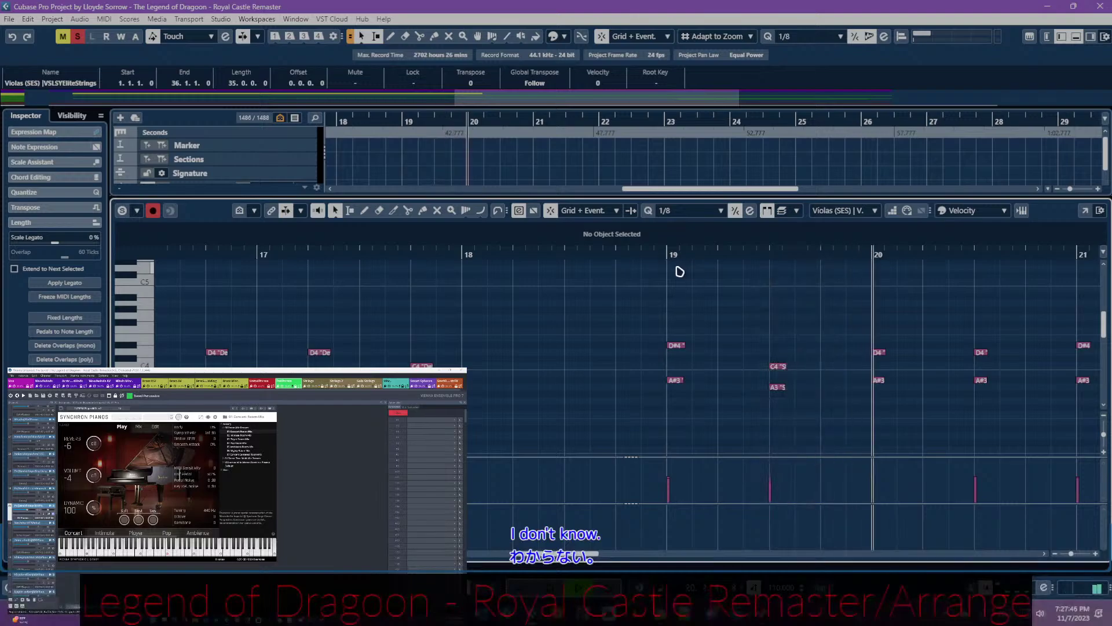
{"action": "left_click", "coordinate": [669, 255]}
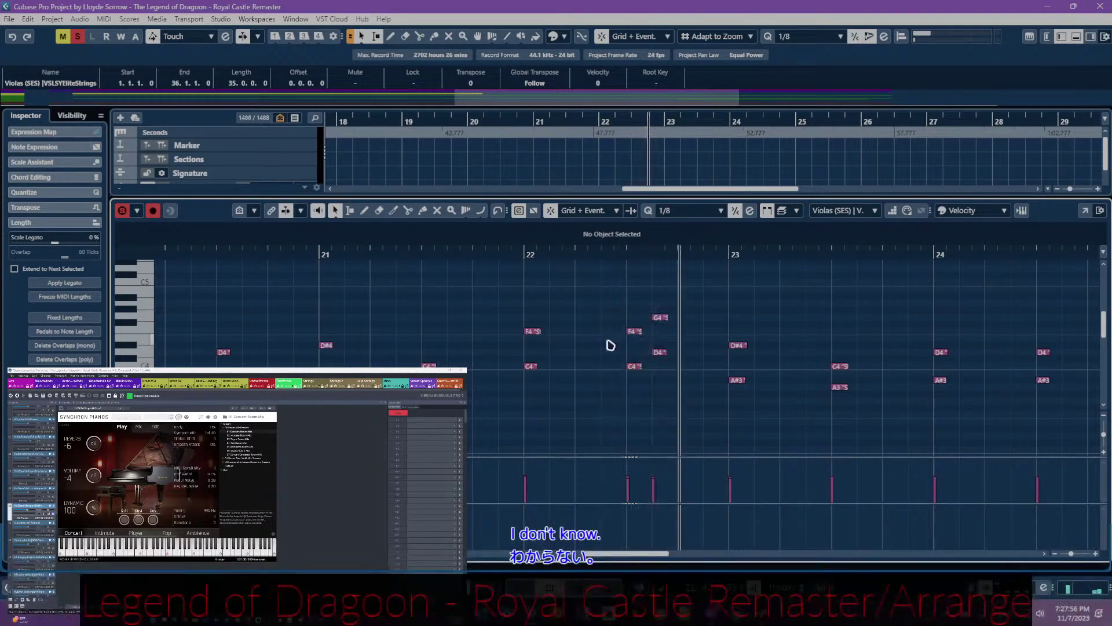
{"action": "scroll", "coordinate": [603, 344], "scroll_direction": "left", "scroll_amount": 8}
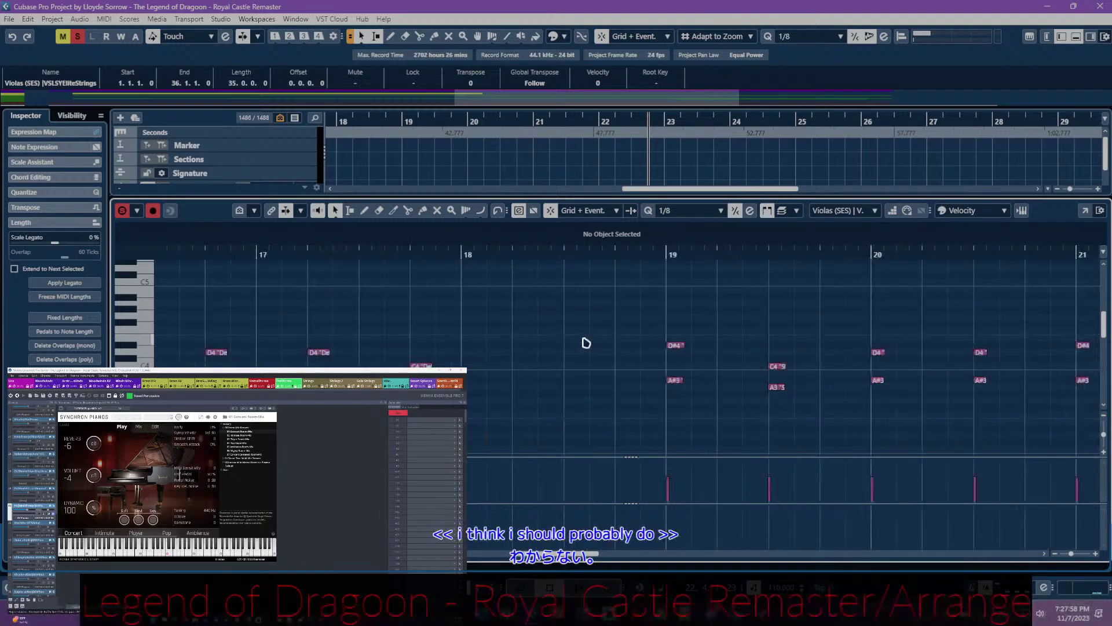
{"action": "scroll", "coordinate": [587, 342], "scroll_direction": "right", "scroll_amount": 2}
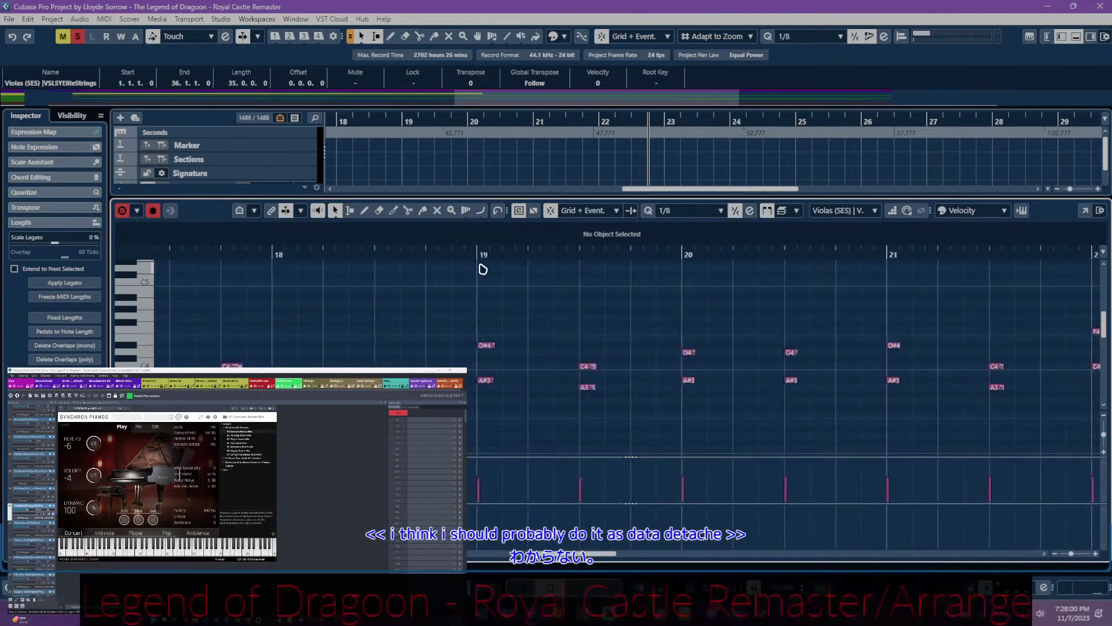
{"action": "left_click", "coordinate": [476, 255]}
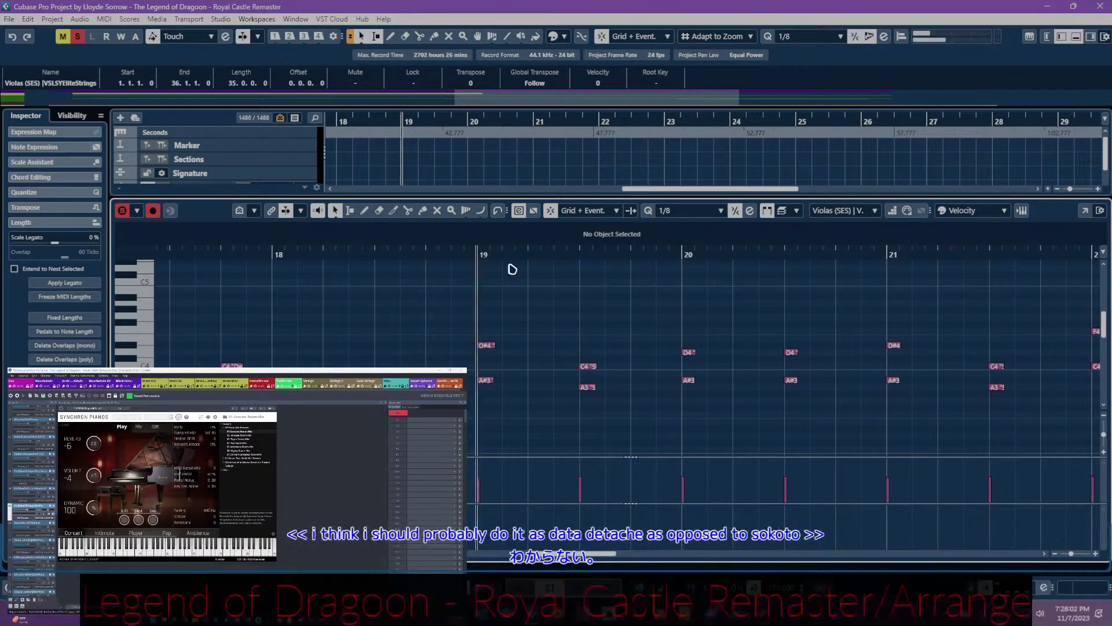
{"action": "key", "text": "space"}
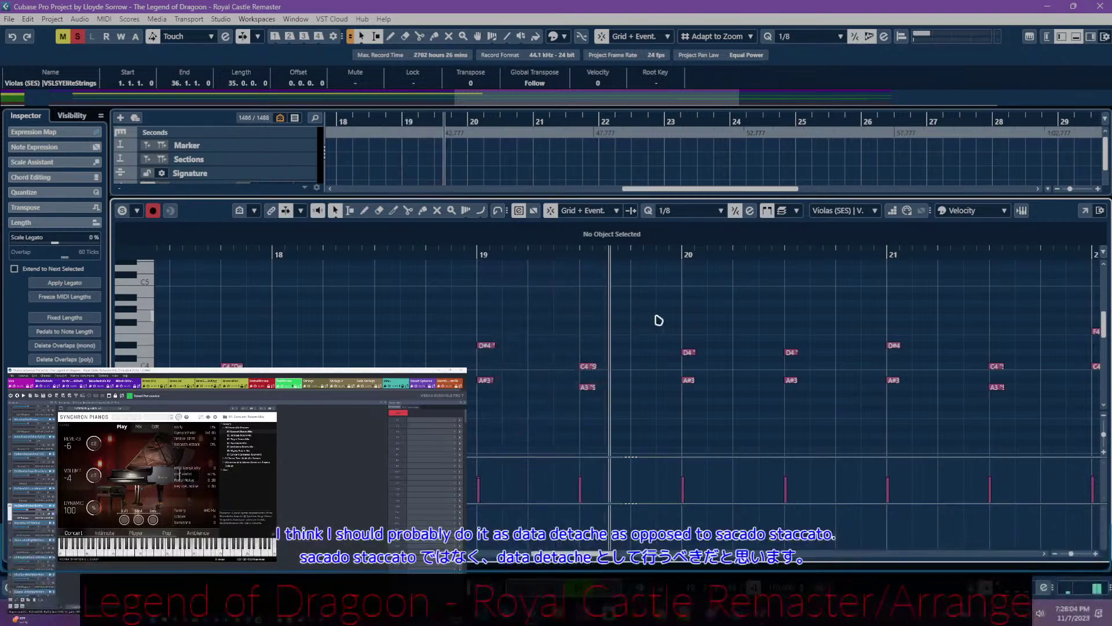
{"action": "key", "text": "space"}
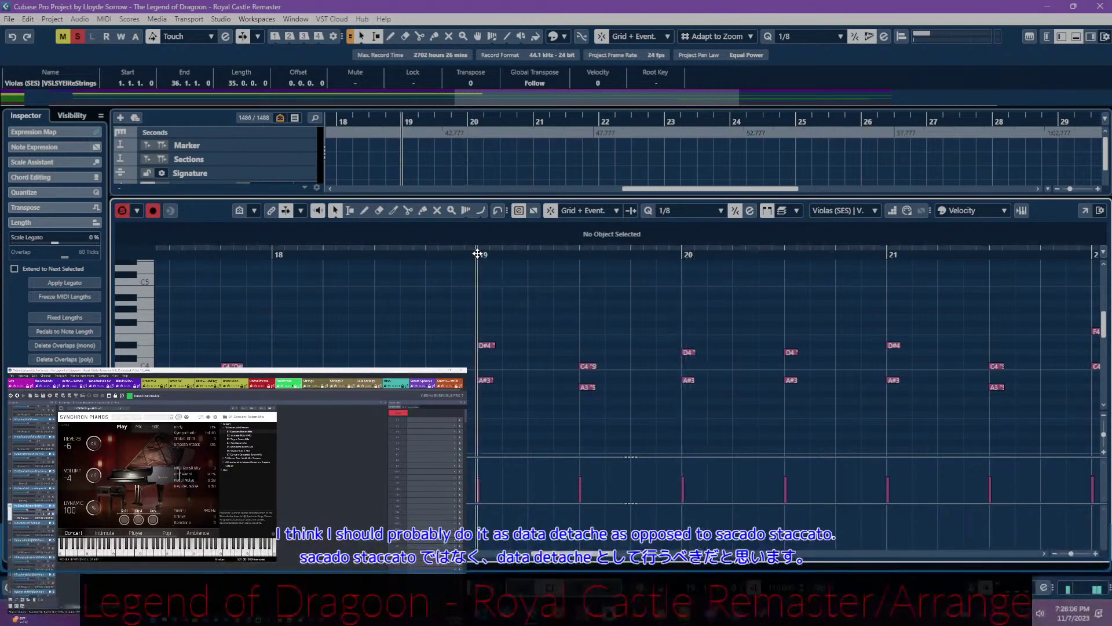
- Set the articulation of the viola double stops in bars 19 and 20 to Detache
{"action": "left_click_drag", "start_coordinate": [453, 311], "coordinate": [819, 416]}
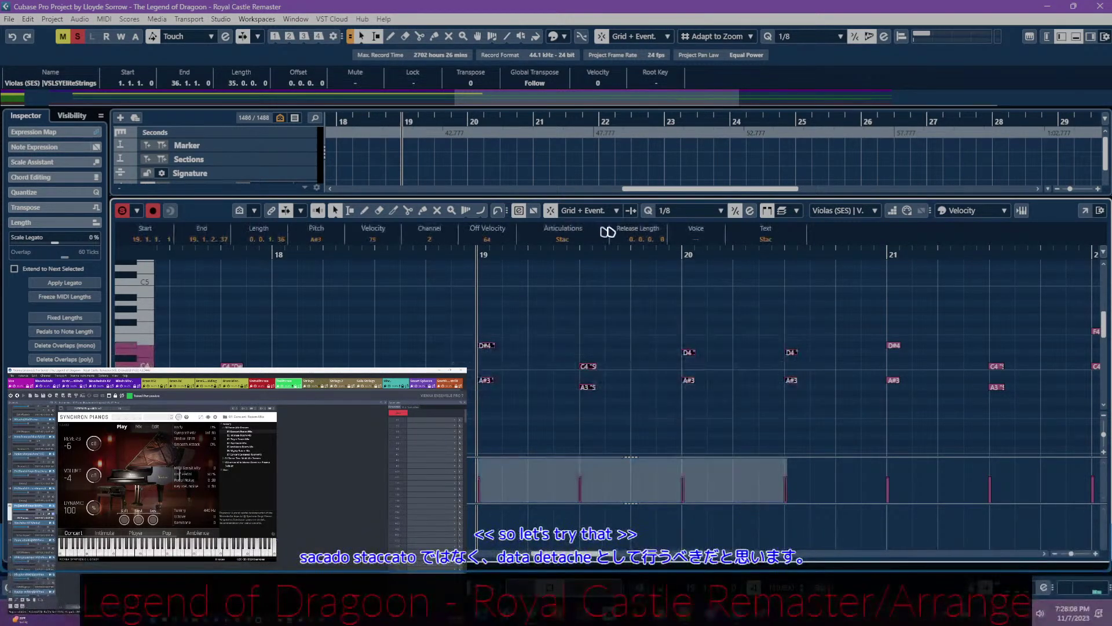
{"action": "left_click", "coordinate": [566, 243]}
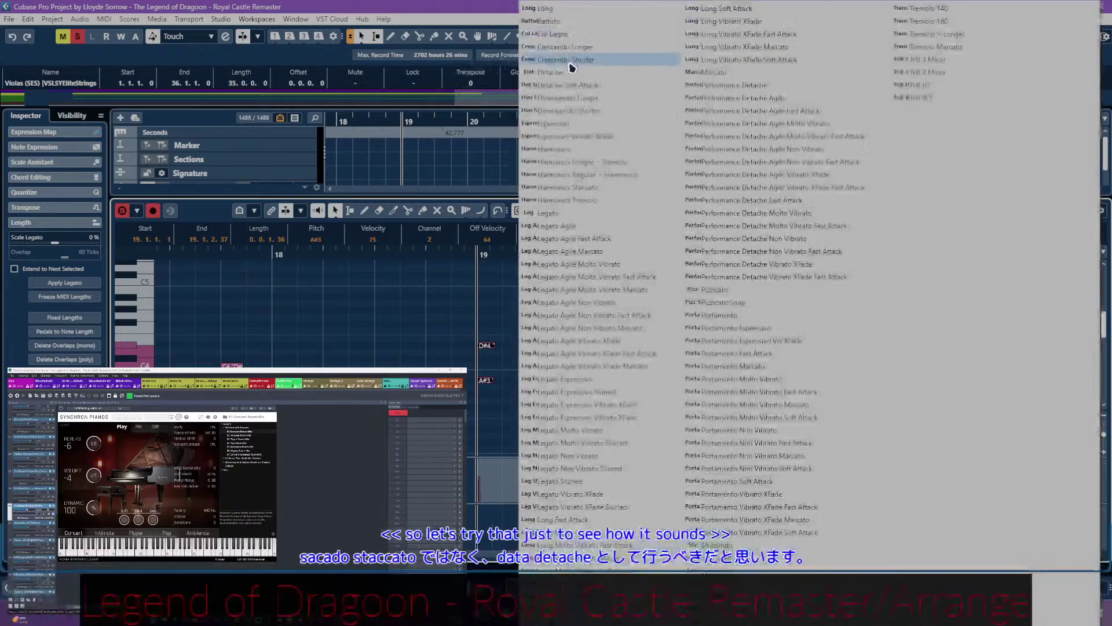
{"action": "left_click", "coordinate": [566, 105]}
{"action": "left_click", "coordinate": [475, 305]}
- Play the soloed viola part repeatedly from bar 19 to judge the Detache articulation
{"action": "key", "text": "space"}
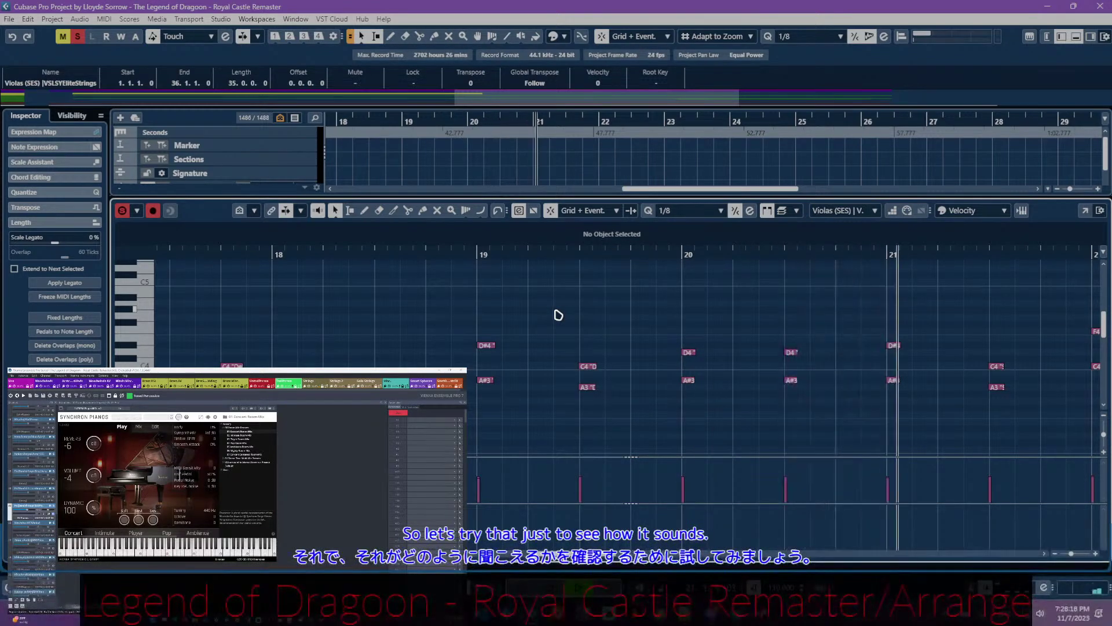
{"action": "left_click", "coordinate": [476, 259]}
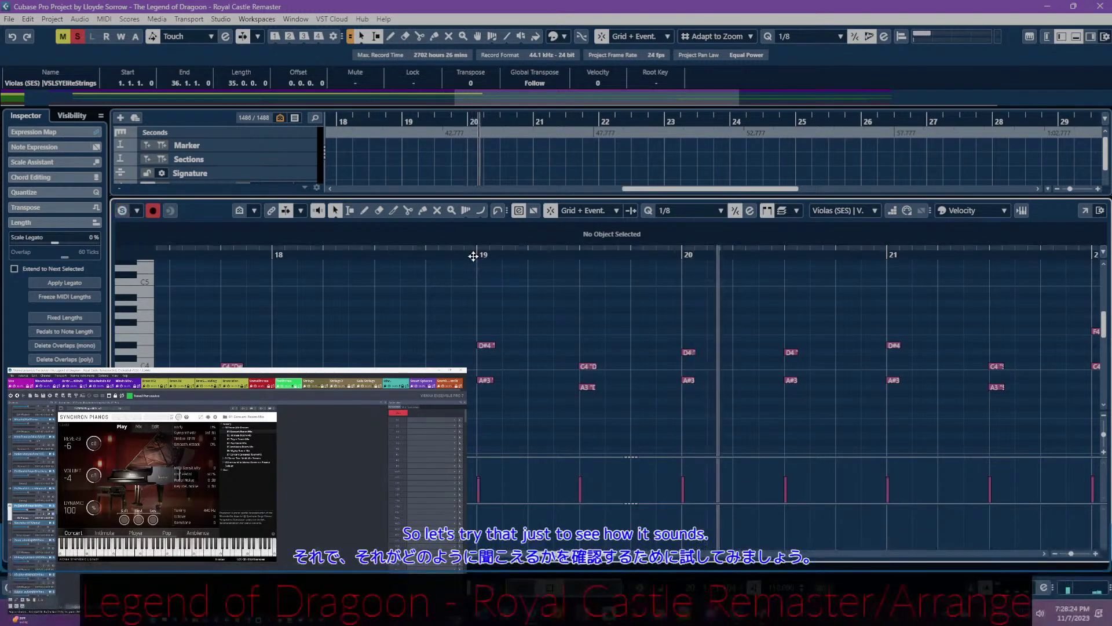
{"action": "left_click", "coordinate": [474, 254]}
{"action": "key", "text": "space"}
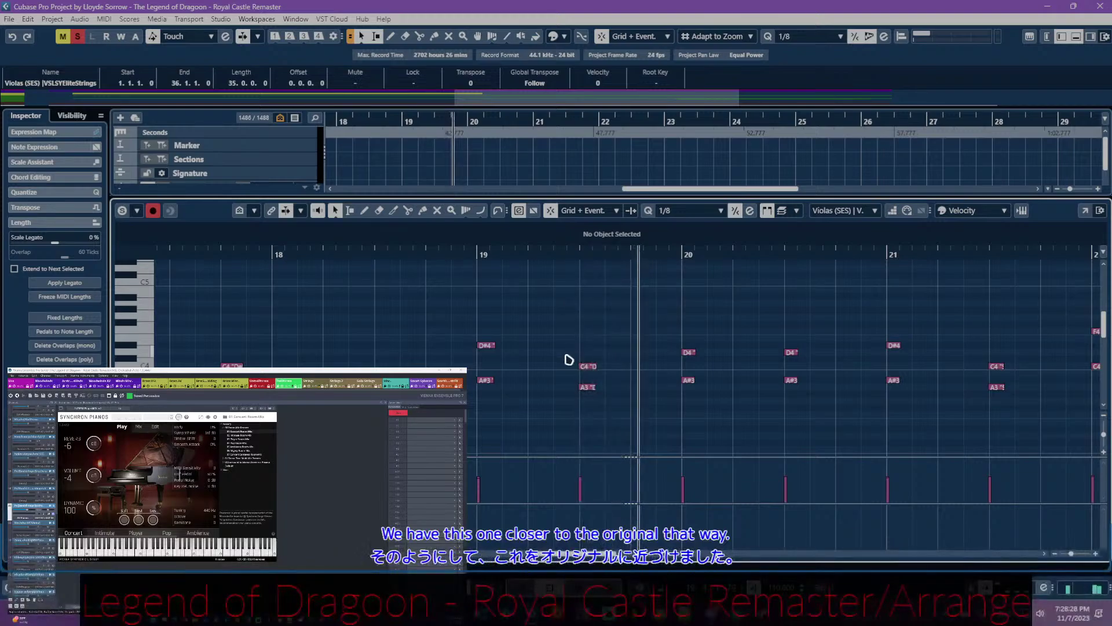
- Set the articulation of the short viola notes from bar 21 through bar 26 to Detache and audition the change
{"action": "scroll", "coordinate": [568, 359], "scroll_direction": "right", "scroll_amount": 3}
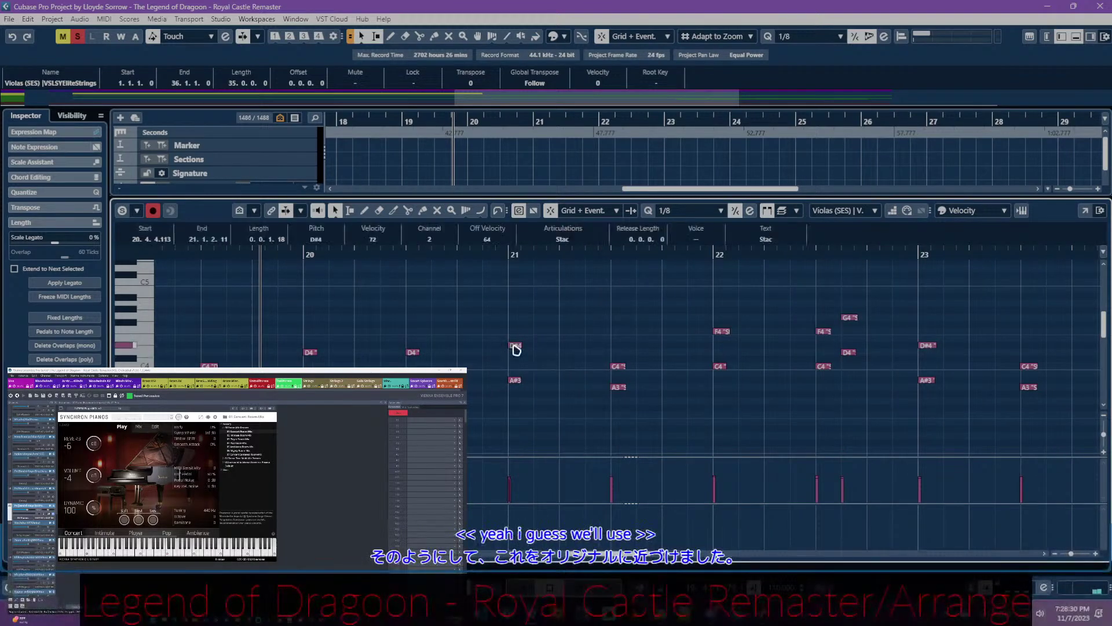
{"action": "left_click_drag", "start_coordinate": [491, 299], "coordinate": [933, 377]}
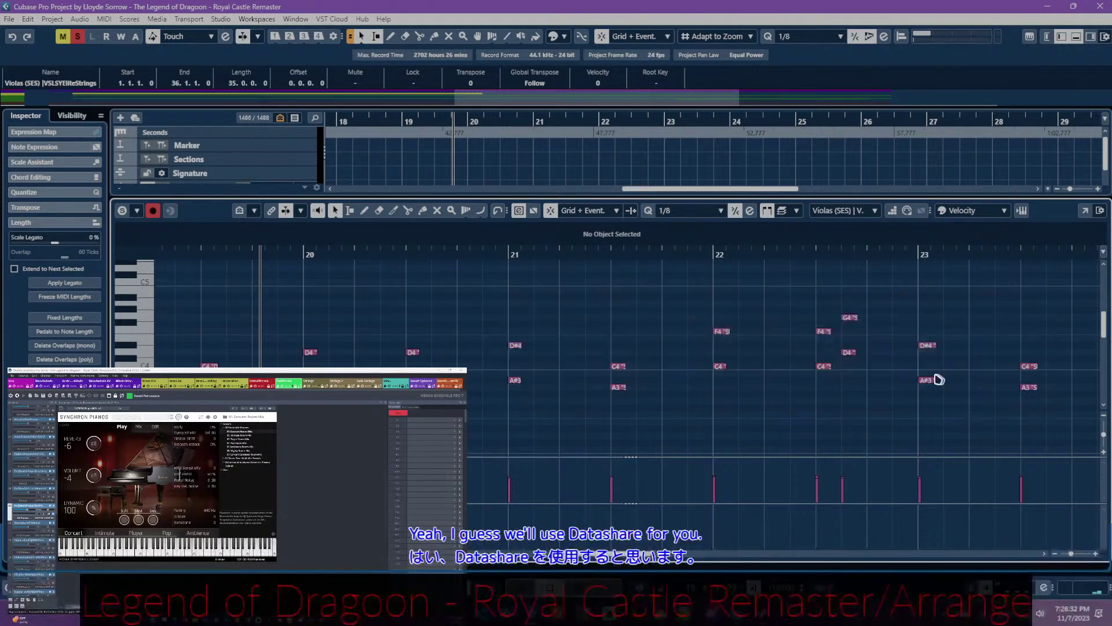
{"action": "left_click_drag", "start_coordinate": [603, 302], "coordinate": [1069, 396]}
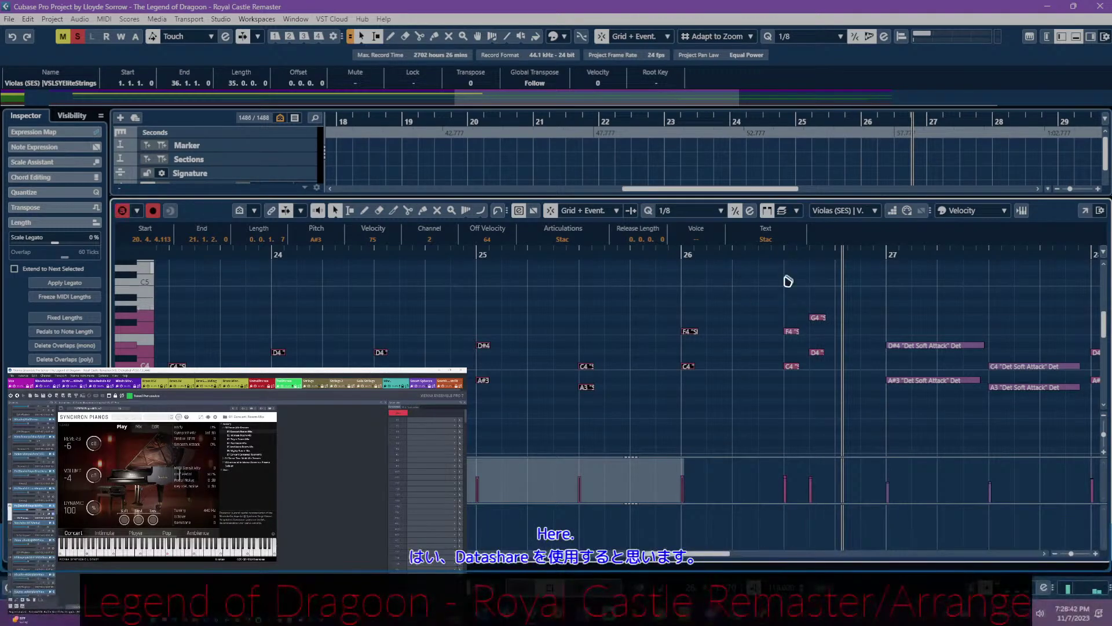
{"action": "left_click_drag", "start_coordinate": [774, 289], "coordinate": [844, 395]}
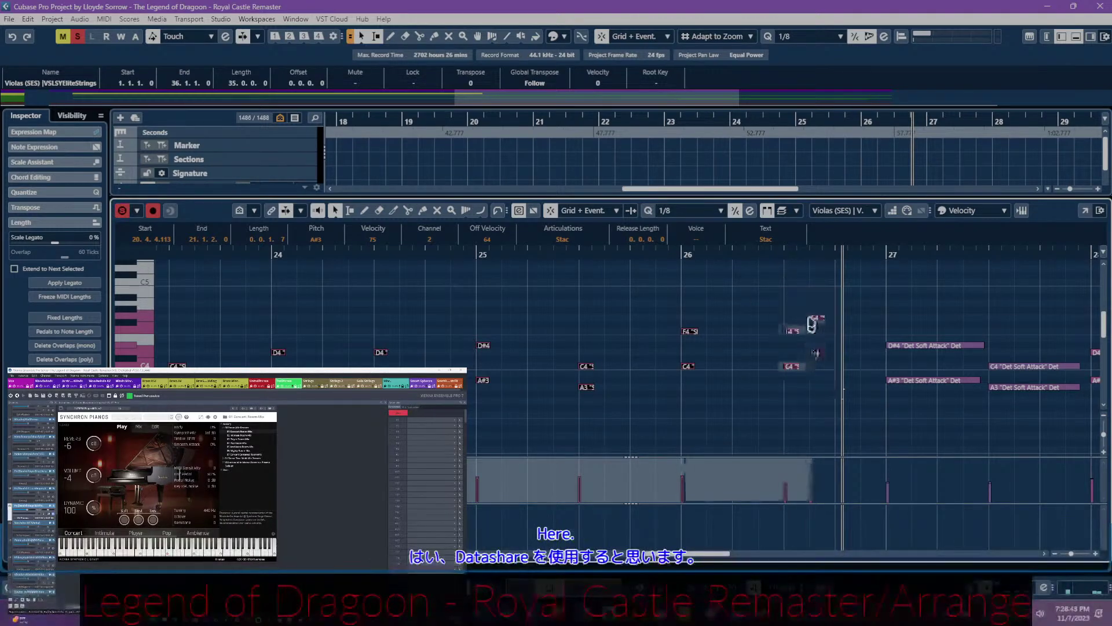
{"action": "left_click", "coordinate": [571, 244]}
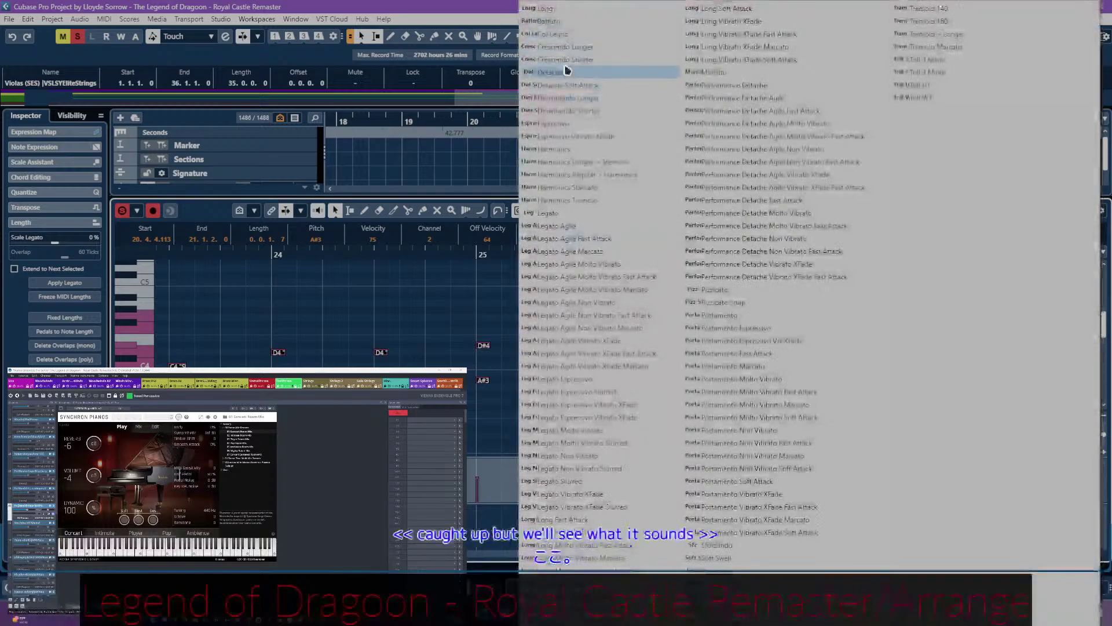
{"action": "left_click", "coordinate": [551, 272]}
{"action": "left_click", "coordinate": [494, 282]}
{"action": "left_click", "coordinate": [289, 260]}
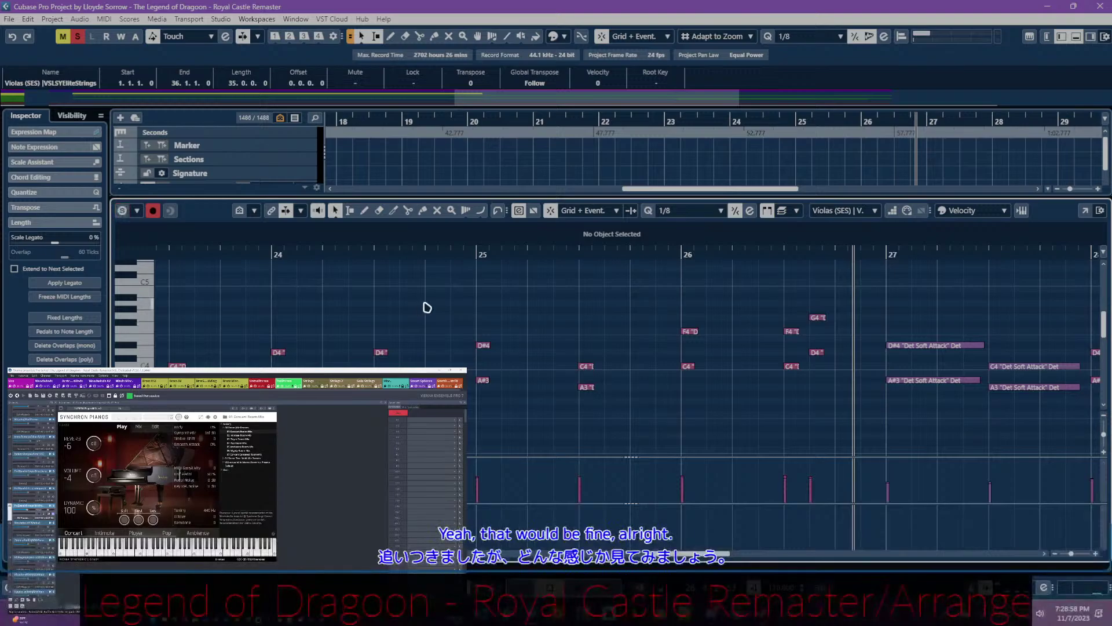
- Close the note editor, then turn off solo on the Violas track and every other soloed track
{"action": "key", "text": "ctrl+e"}
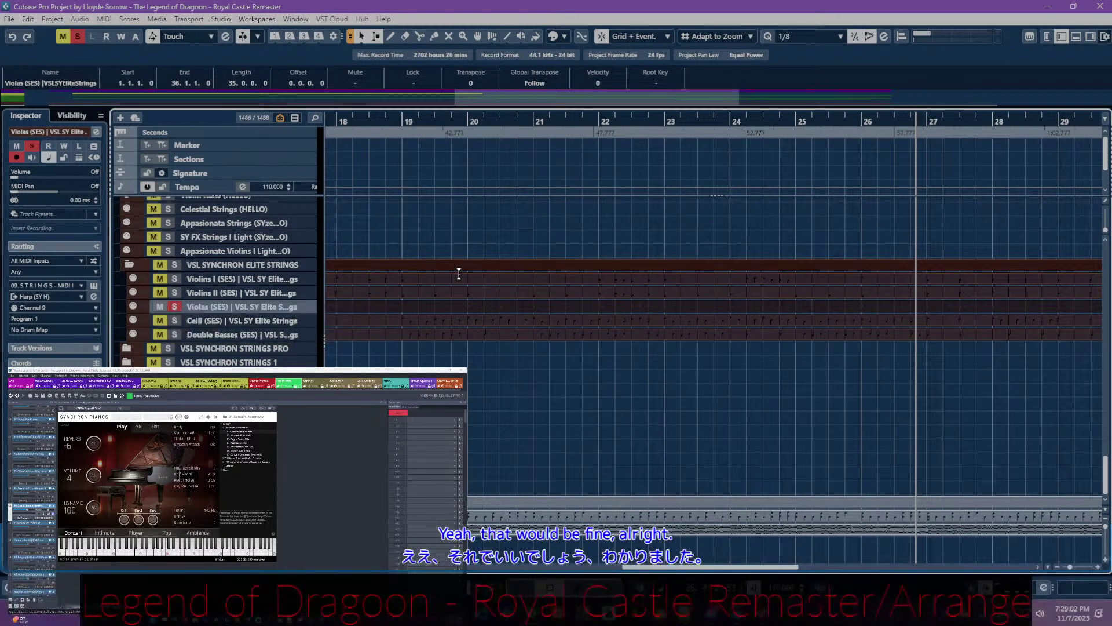
{"action": "left_click", "coordinate": [174, 306]}
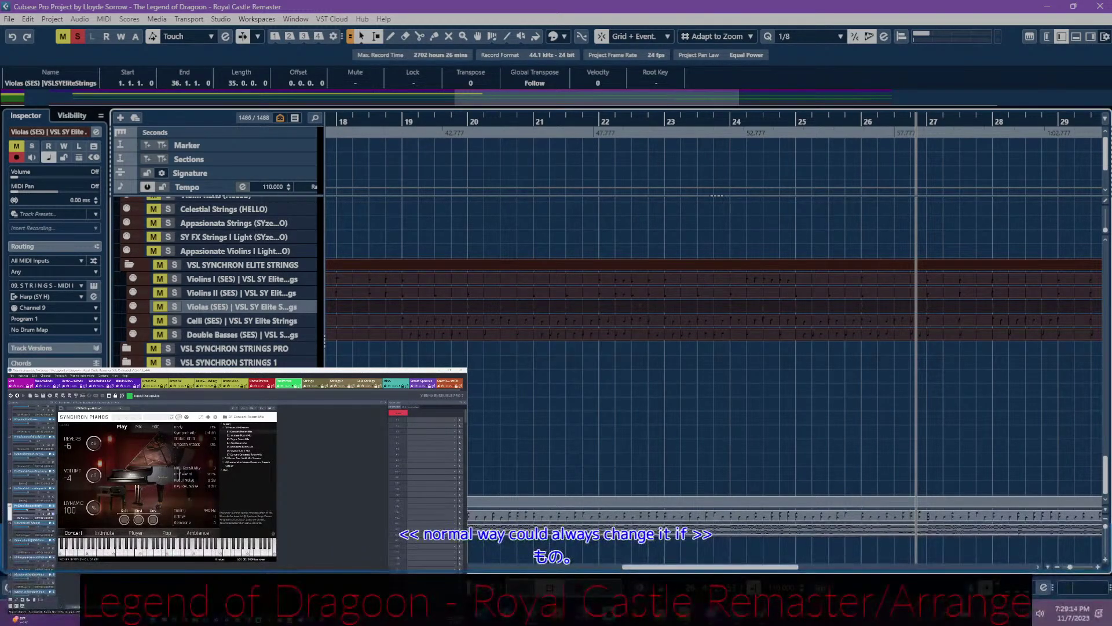
{"action": "key", "text": "alt+s"}
- Find the VSL Choirs folder in the project and look over the Tutti Choir part up to its end at bar 36
{"action": "scroll", "coordinate": [744, 428], "scroll_direction": "left", "scroll_amount": 12}
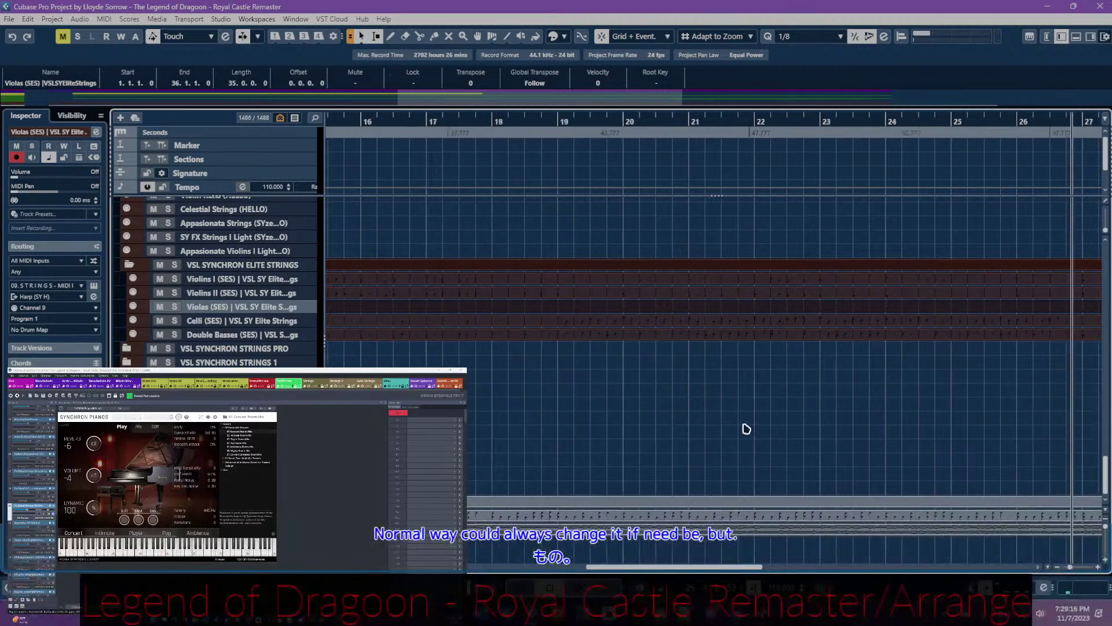
{"action": "scroll", "coordinate": [681, 443], "scroll_direction": "left", "scroll_amount": 3}
{"action": "scroll", "coordinate": [635, 436], "scroll_direction": "up", "scroll_amount": 10}
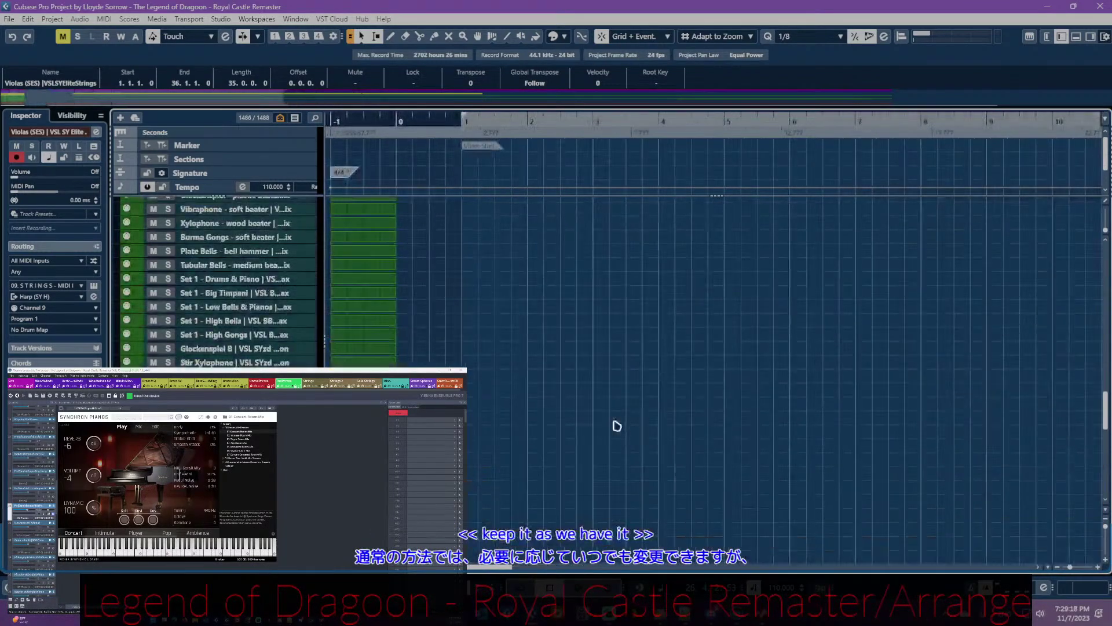
{"action": "scroll", "coordinate": [565, 376], "scroll_direction": "right", "scroll_amount": 15}
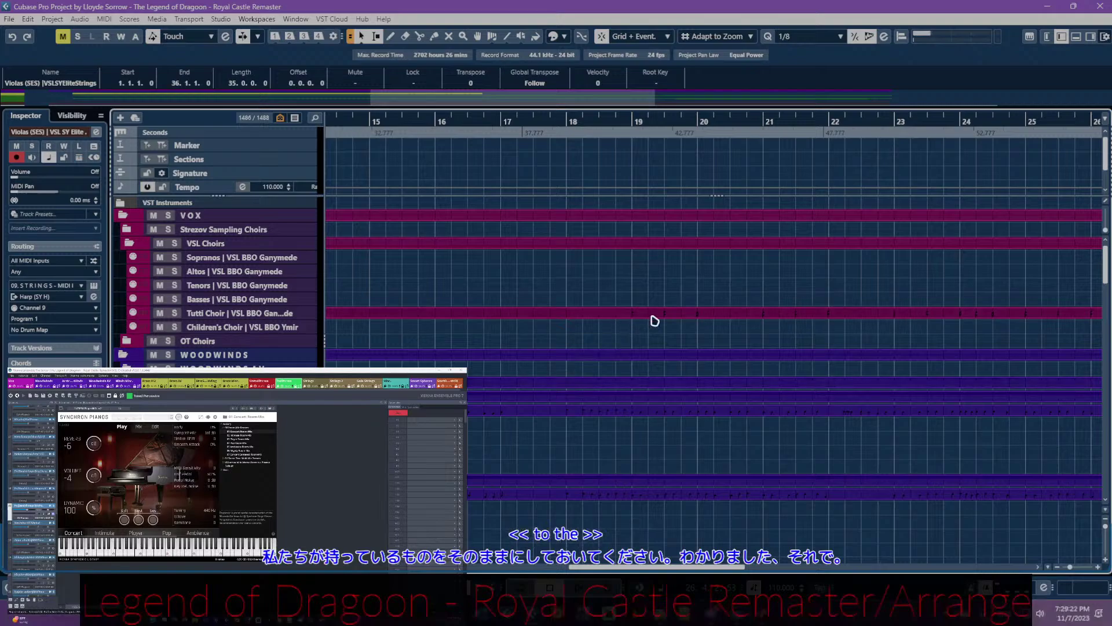
{"action": "scroll", "coordinate": [667, 324], "scroll_direction": "right", "scroll_amount": 3}
{"action": "scroll", "coordinate": [797, 324], "scroll_direction": "right", "scroll_amount": 8}
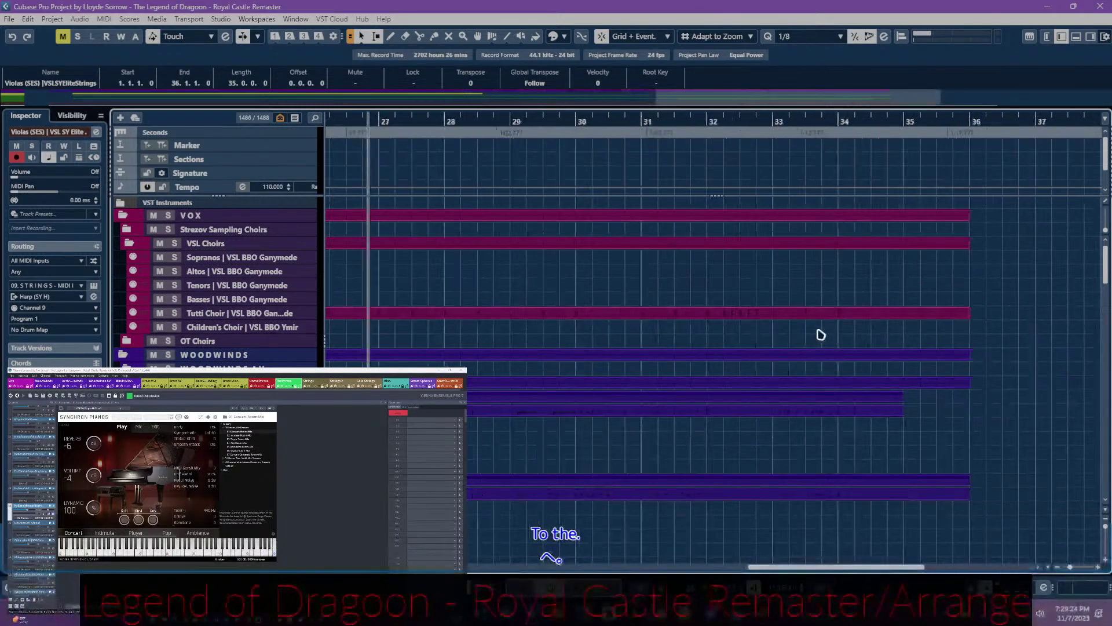
{"action": "scroll", "coordinate": [817, 335], "scroll_direction": "left", "scroll_amount": 7}
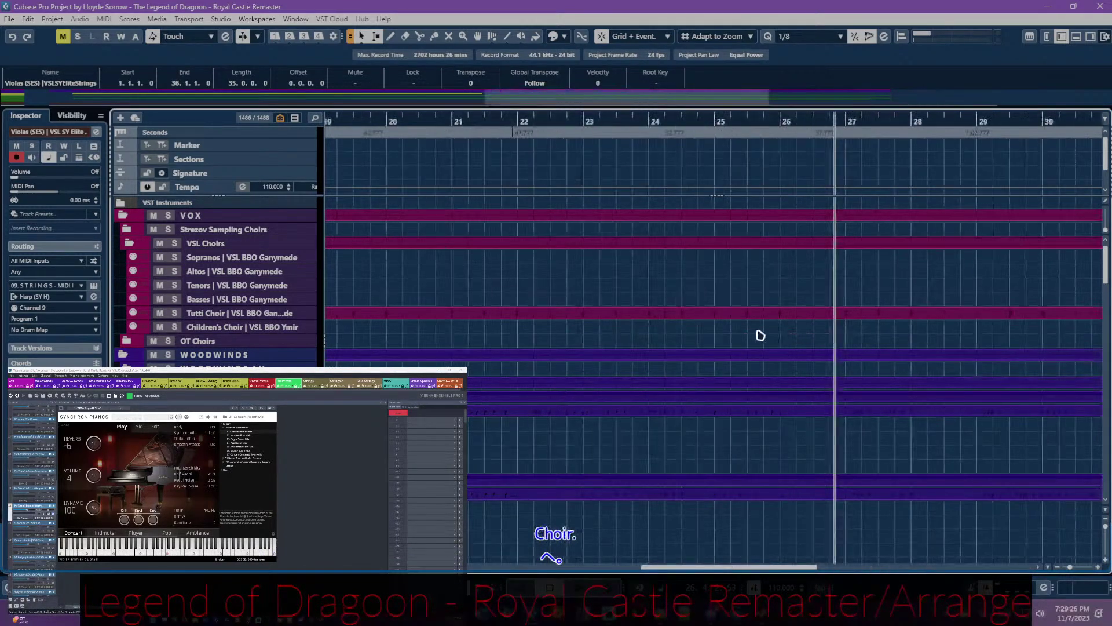
{"action": "scroll", "coordinate": [749, 335], "scroll_direction": "left", "scroll_amount": 1}
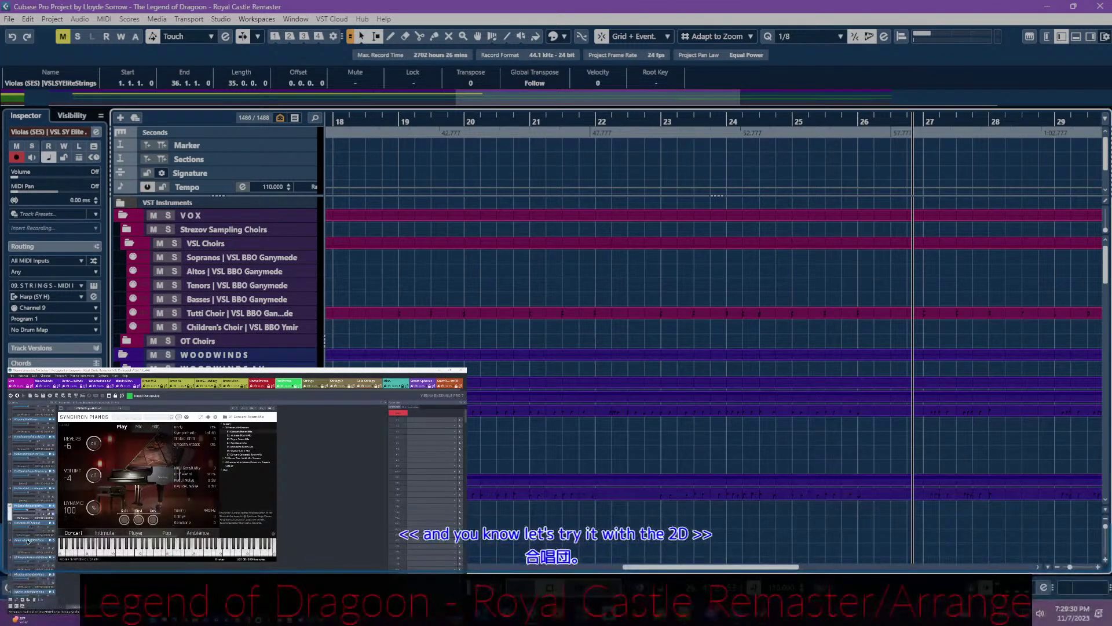
- Show the Tutti Choir instrument in Vienna Ensemble Pro and select the matching Tutti Choir track in Cubase
{"action": "left_click", "coordinate": [60, 502]}
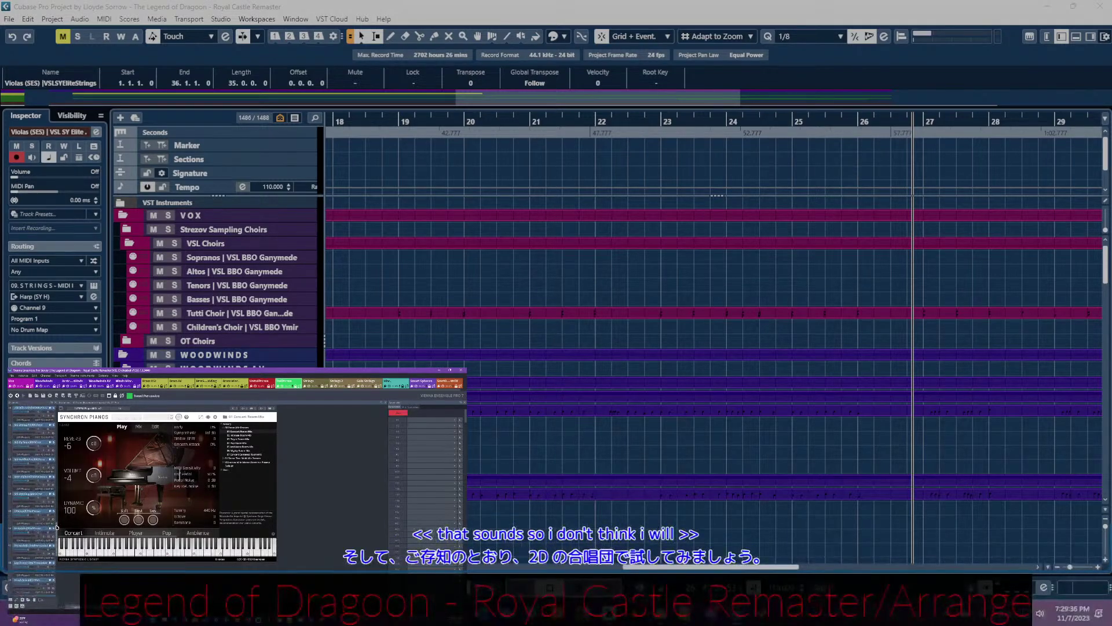
{"action": "left_click", "coordinate": [11, 381]}
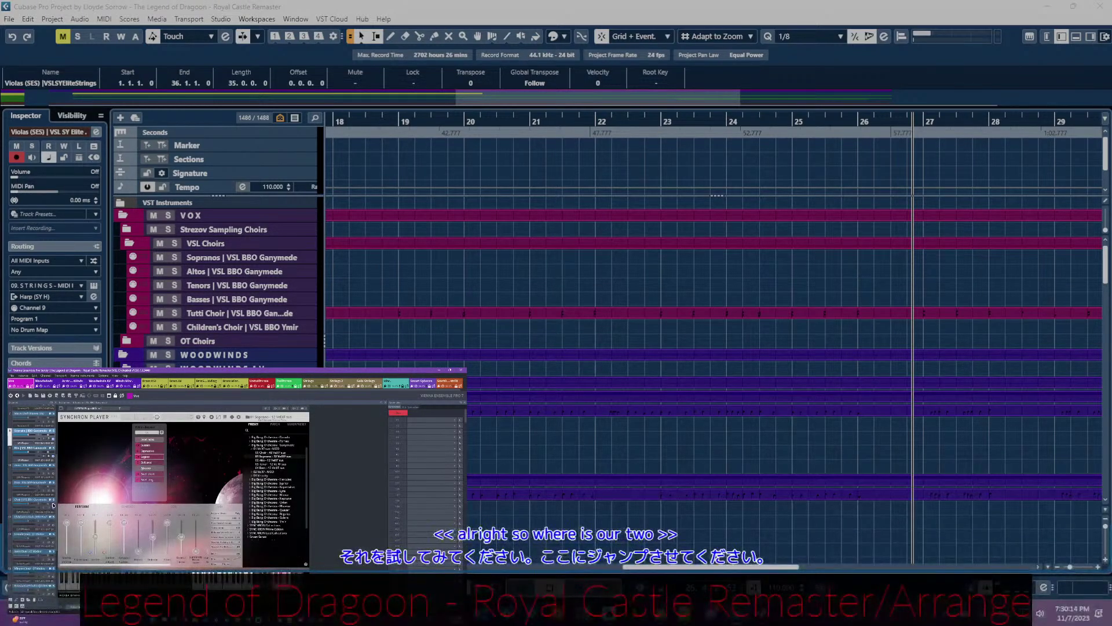
{"action": "left_click", "coordinate": [30, 499]}
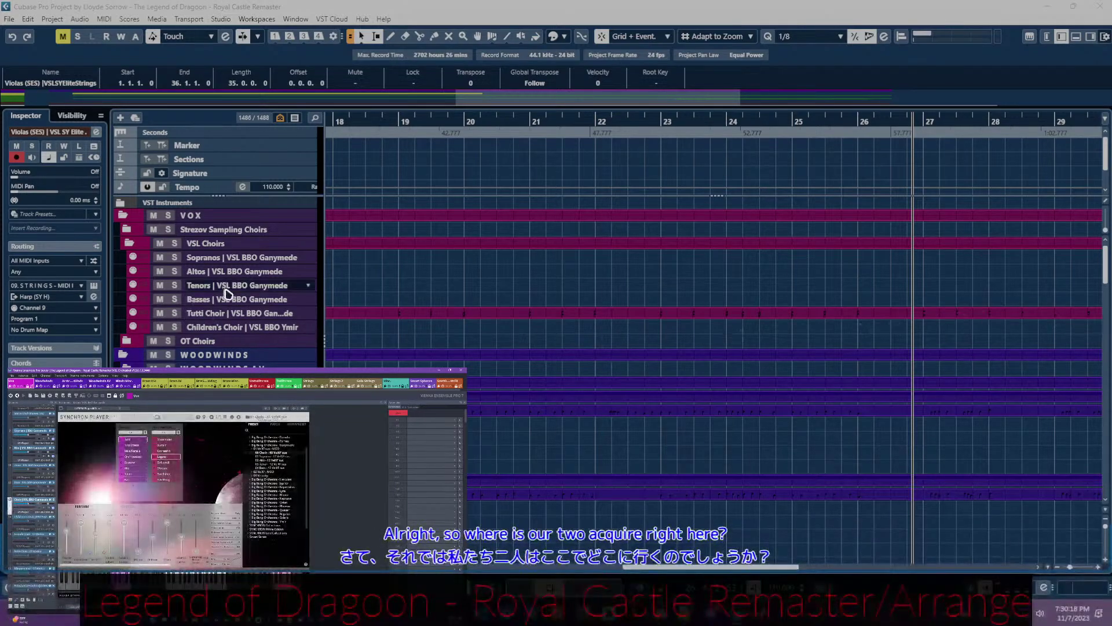
{"action": "left_click", "coordinate": [225, 315]}
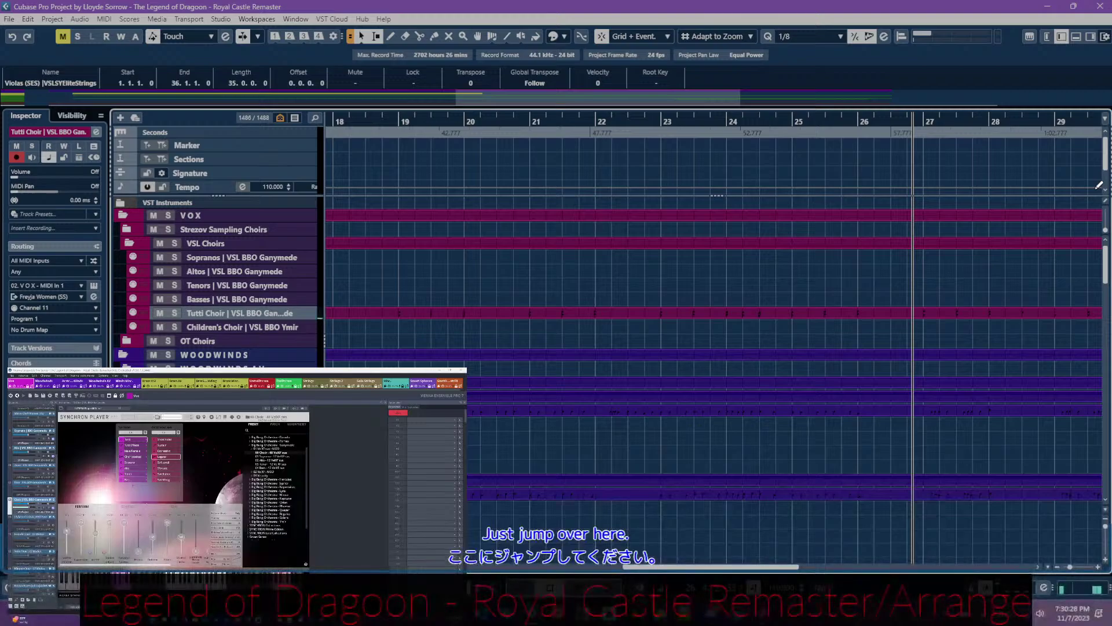
- Choose a different articulation for the Tutti Choir in Synchron Player and adjust its microphone channels in the mixer
{"action": "left_click", "coordinate": [167, 445]}
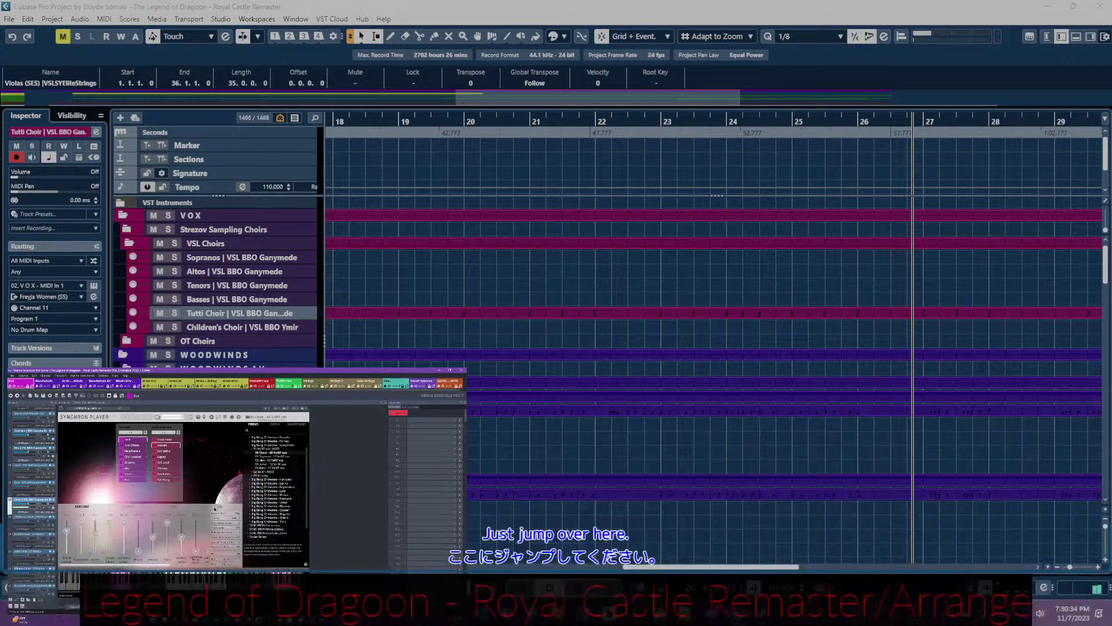
{"action": "left_click", "coordinate": [184, 563]}
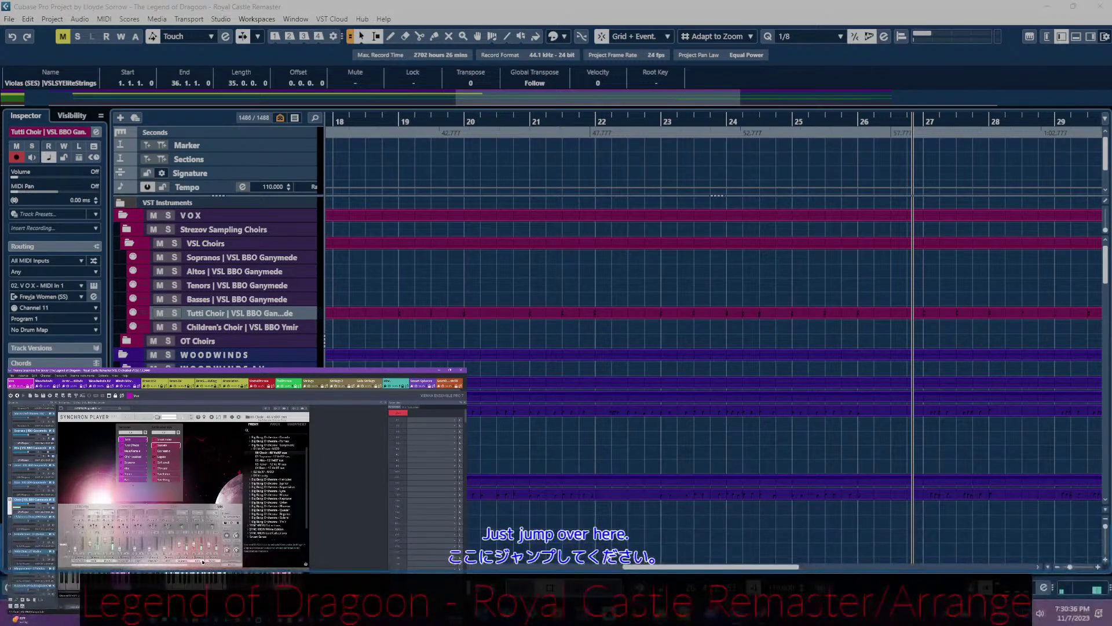
{"action": "left_click", "coordinate": [162, 559]}
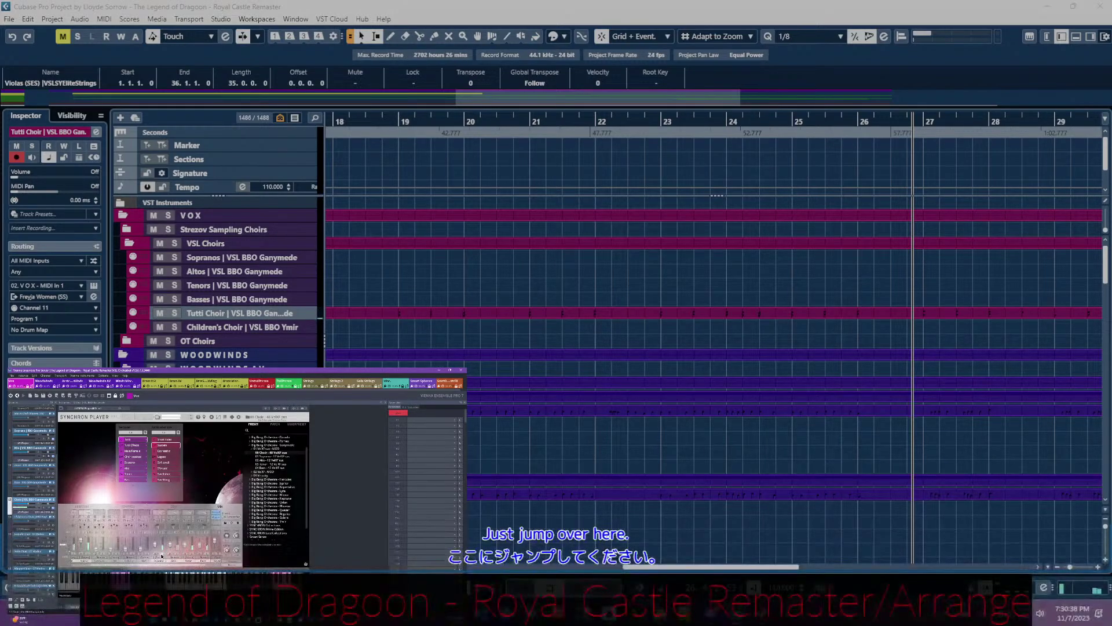
{"action": "left_click", "coordinate": [176, 563]}
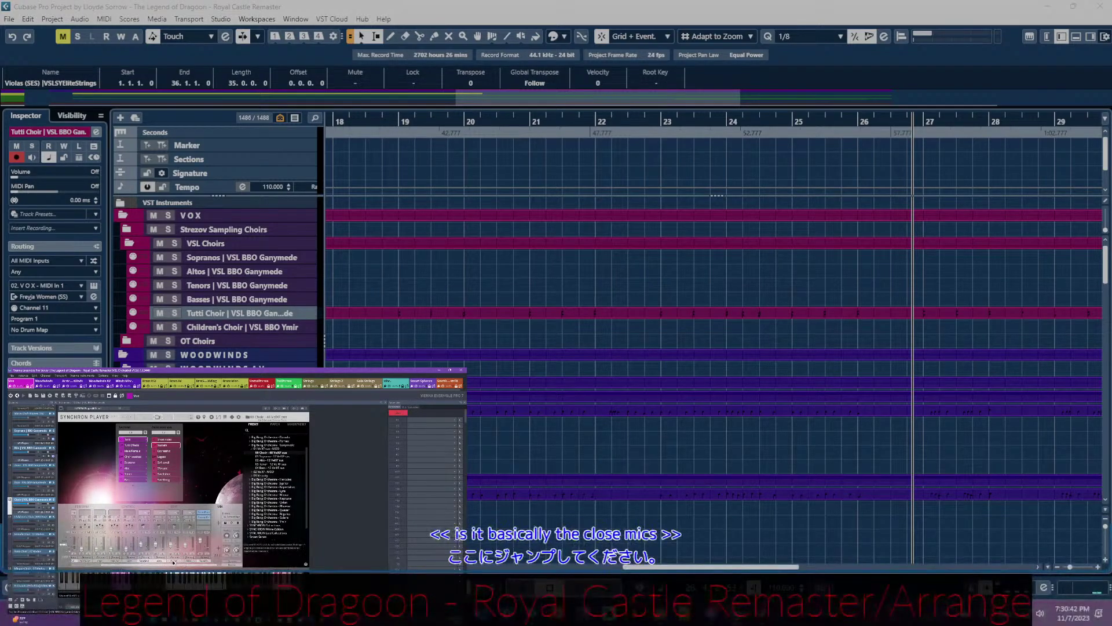
{"action": "left_click", "coordinate": [157, 563]}
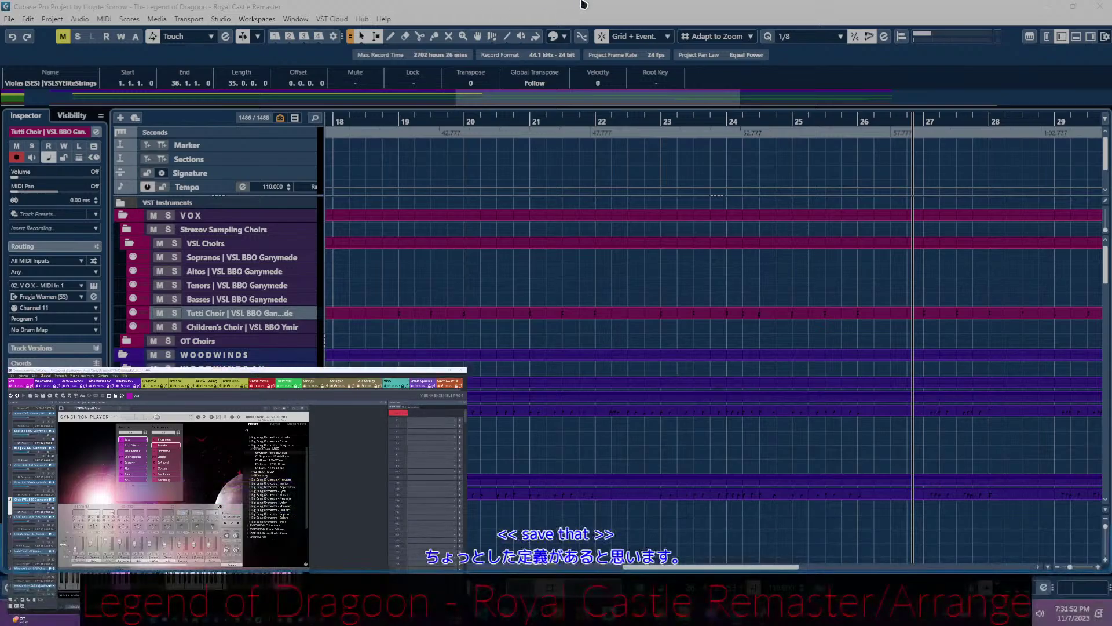
{"action": "left_click", "coordinate": [579, 226]}
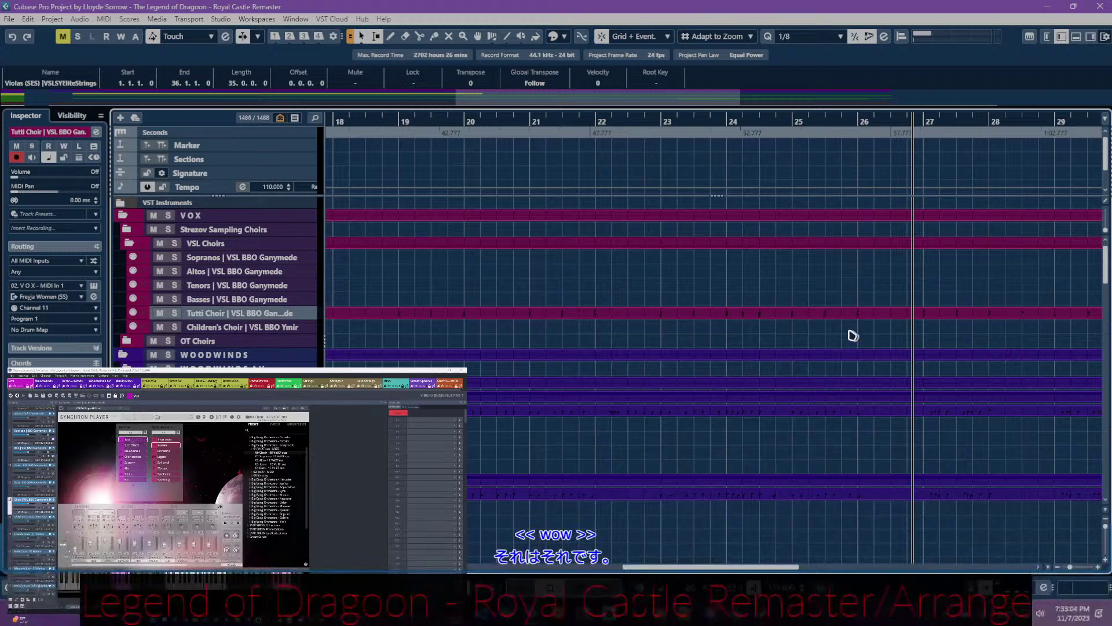
- Open the Tutti Choir part in the note editor and play it from bar 19
{"action": "left_click", "coordinate": [463, 320]}
{"action": "scroll", "coordinate": [463, 321], "scroll_direction": "left", "scroll_amount": 3}
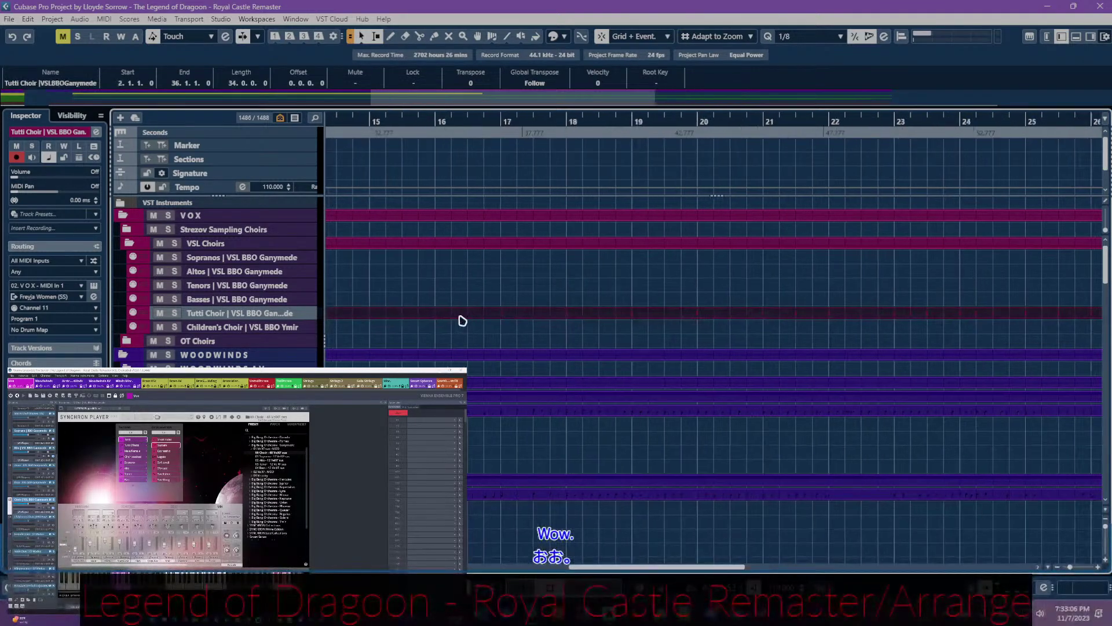
{"action": "scroll", "coordinate": [464, 321], "scroll_direction": "right", "scroll_amount": 2}
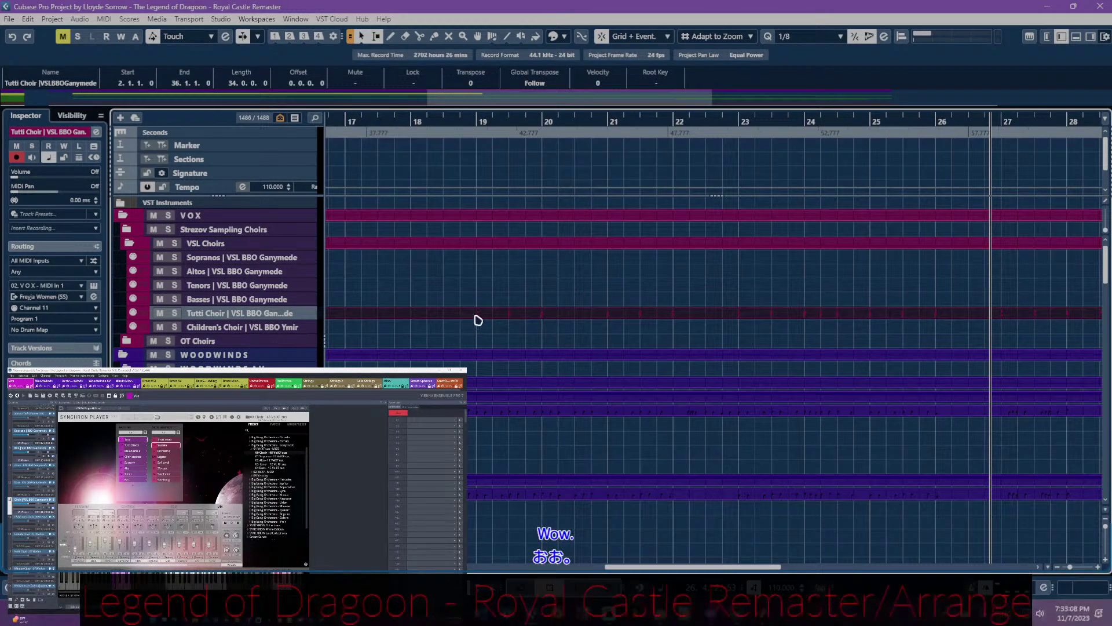
{"action": "double_click", "coordinate": [478, 321]}
{"action": "scroll", "coordinate": [492, 325], "scroll_direction": "left", "scroll_amount": 3}
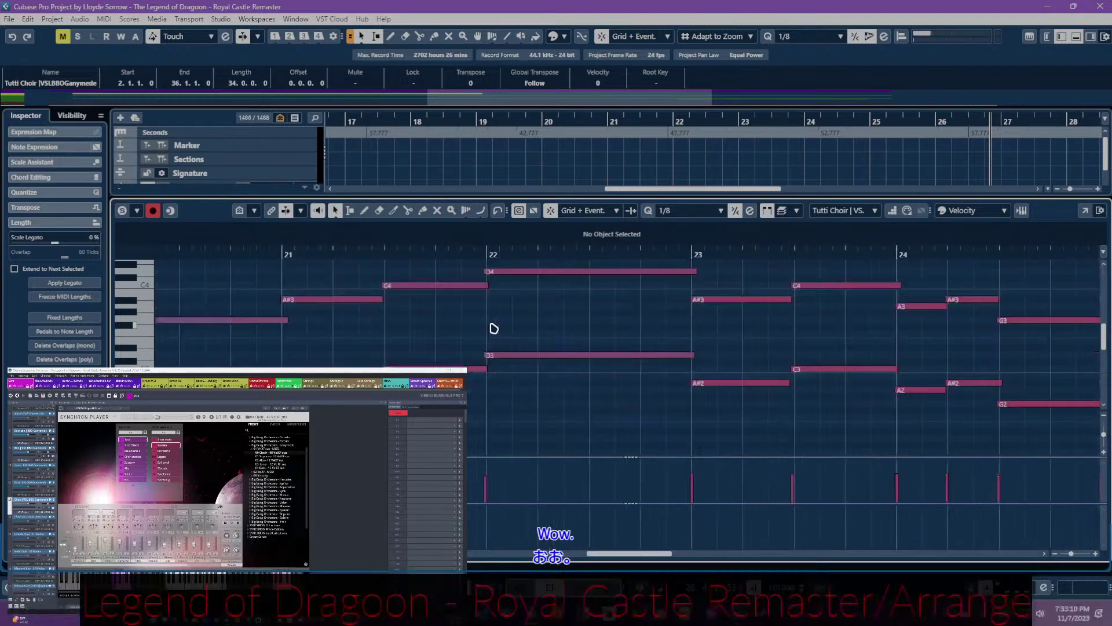
{"action": "scroll", "coordinate": [493, 328], "scroll_direction": "left", "scroll_amount": 2}
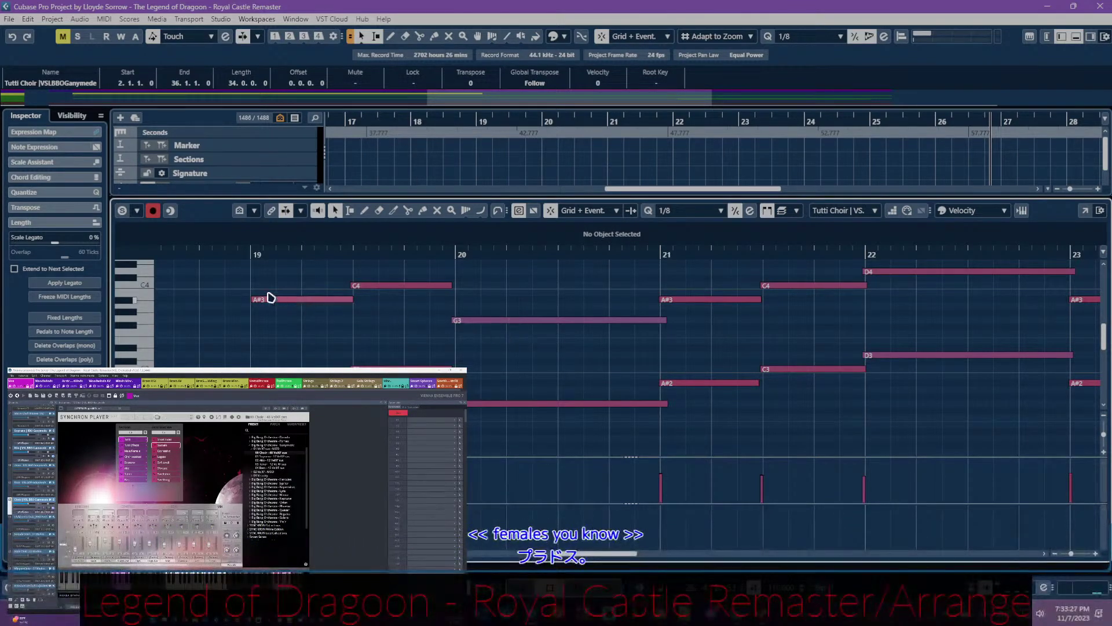
{"action": "left_click", "coordinate": [245, 255]}
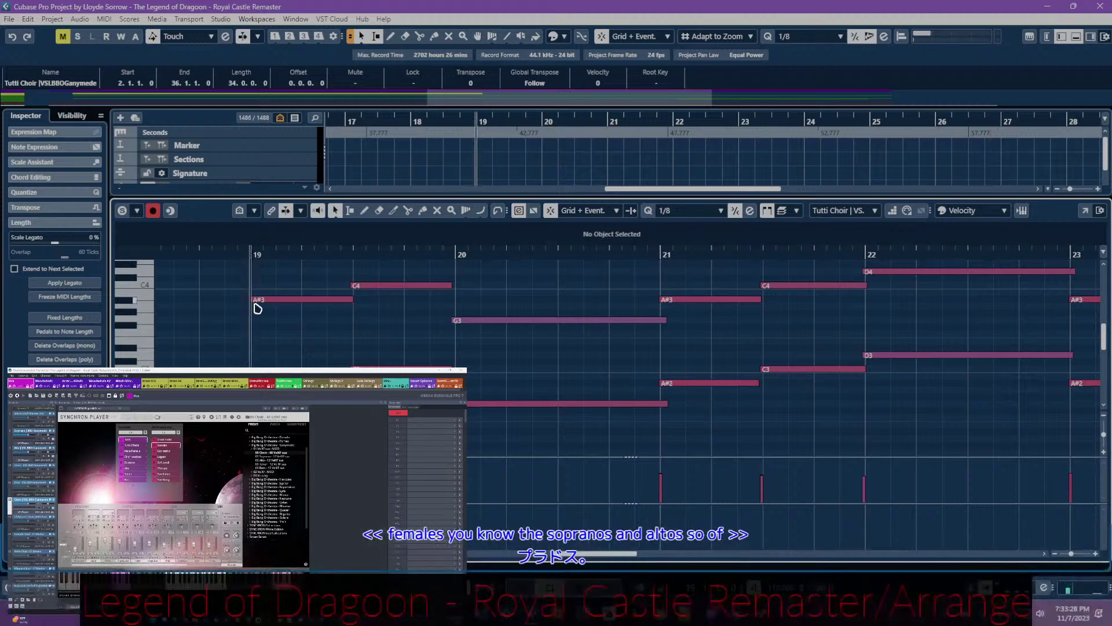
{"action": "key", "text": "space"}
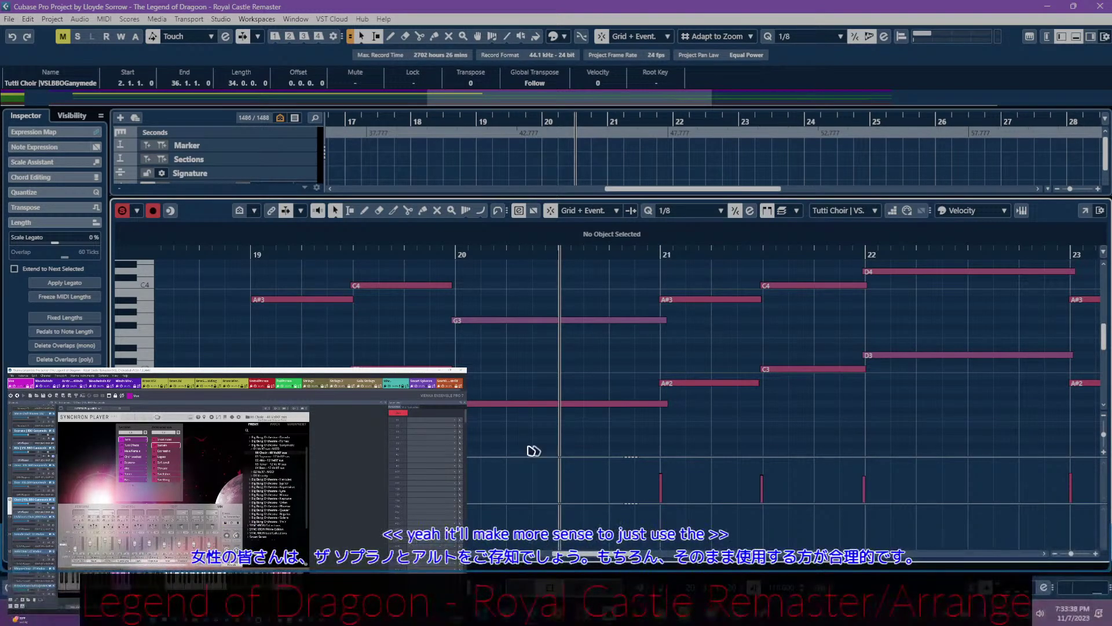
- Select the Tutti Choir notes from bar 19 through bar 29 in groups and quantize them closer to the grid
{"action": "left_click_drag", "start_coordinate": [217, 275], "coordinate": [866, 436]}
{"action": "key", "text": "g"}
{"action": "key", "text": "g"}
{"action": "key", "text": "g"}
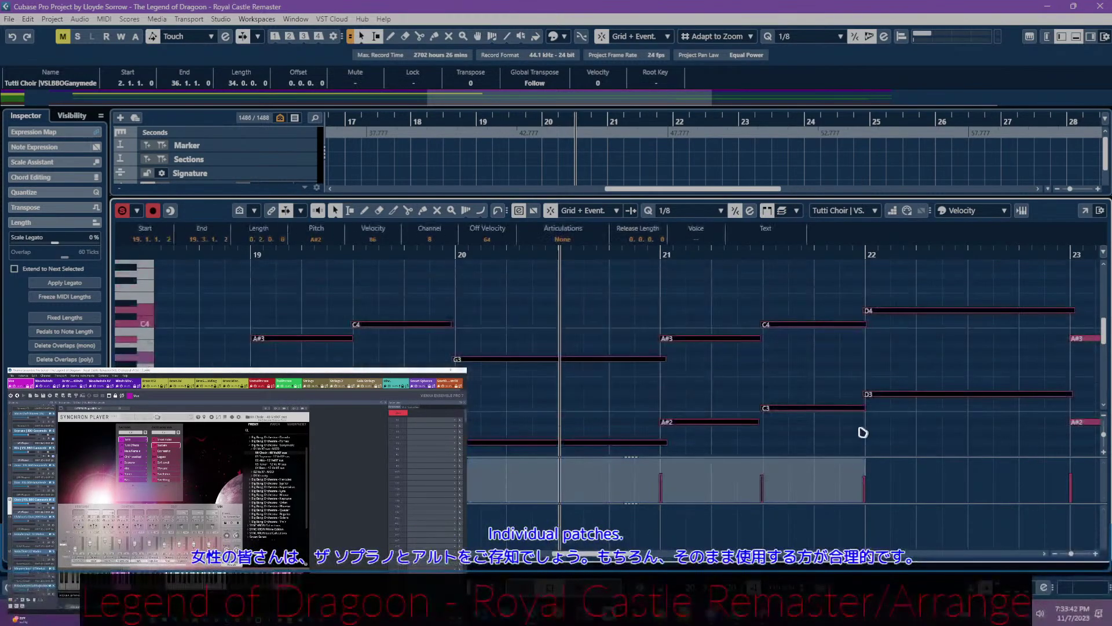
{"action": "scroll", "coordinate": [724, 396], "scroll_direction": "right", "scroll_amount": 3}
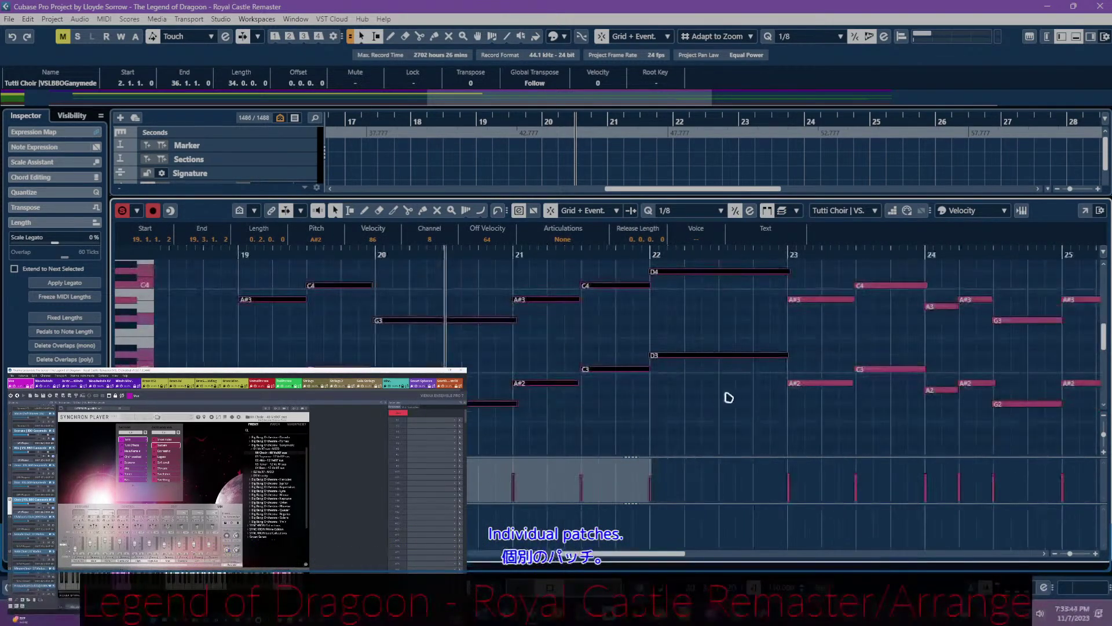
{"action": "left_click_drag", "start_coordinate": [715, 283], "coordinate": [1008, 421]}
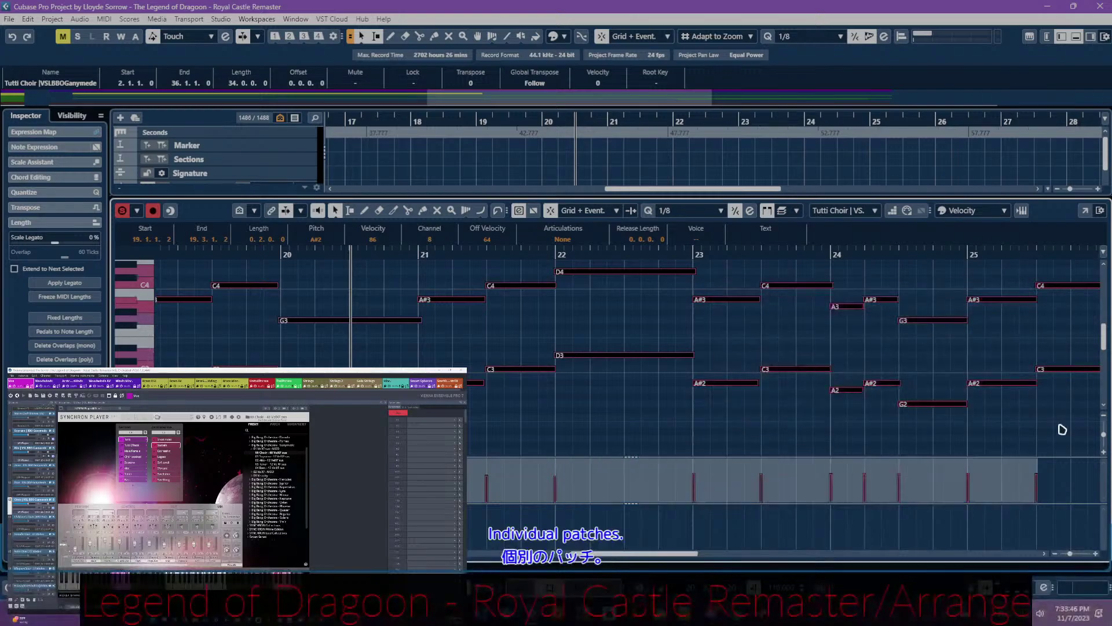
{"action": "scroll", "coordinate": [717, 415], "scroll_direction": "left", "scroll_amount": 3}
{"action": "scroll", "coordinate": [693, 415], "scroll_direction": "right", "scroll_amount": 3}
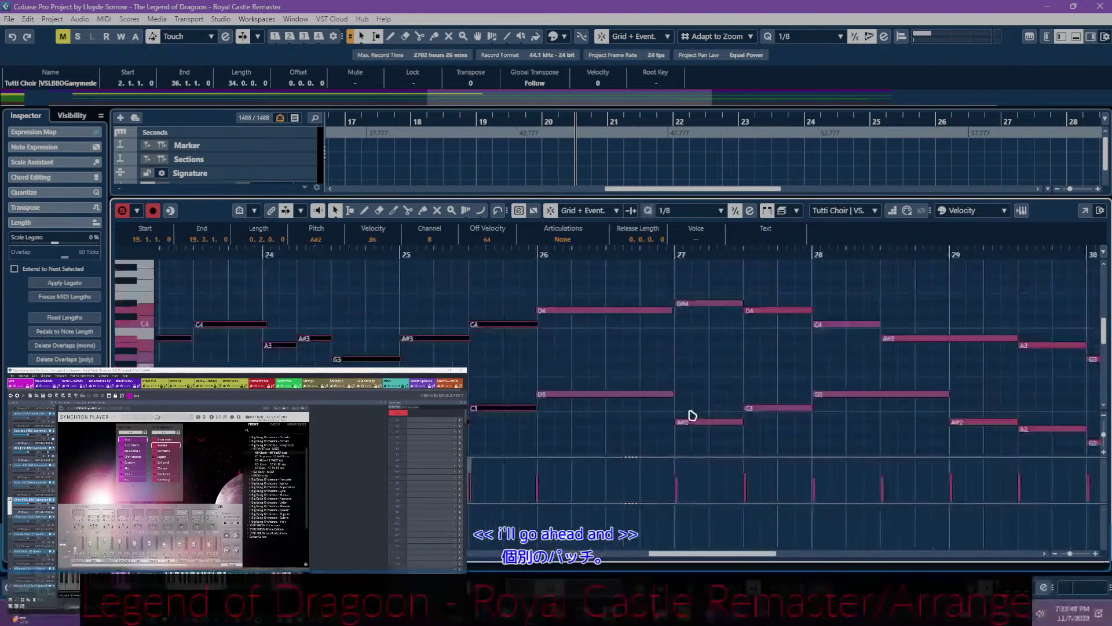
{"action": "left_click_drag", "start_coordinate": [623, 284], "coordinate": [1065, 444]}
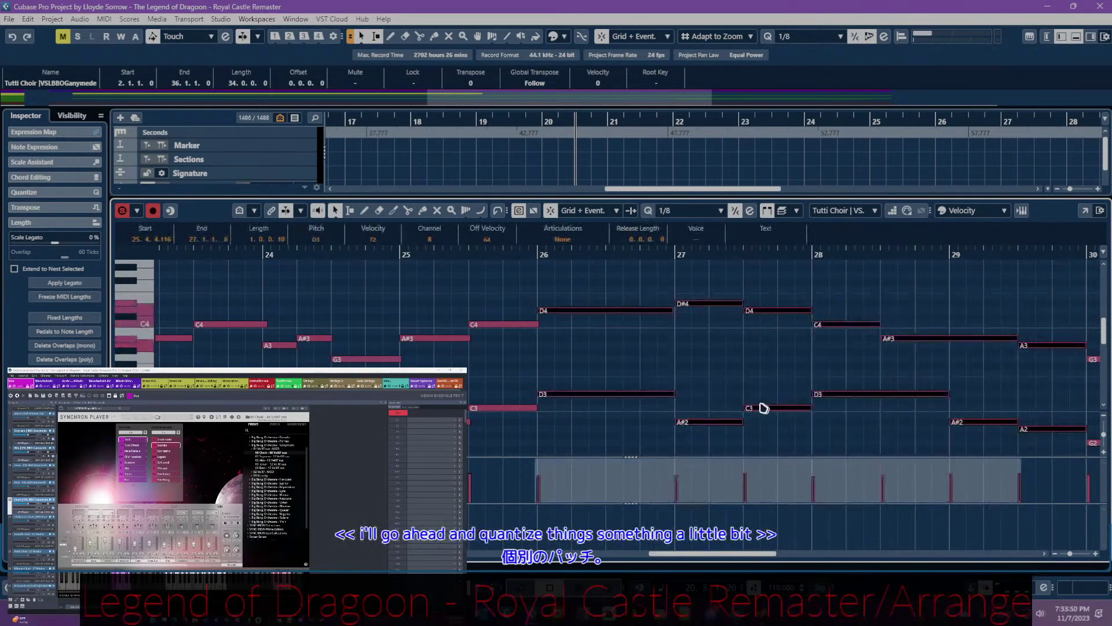
{"action": "scroll", "coordinate": [569, 392], "scroll_direction": "right", "scroll_amount": 8}
{"action": "left_click", "coordinate": [864, 428]}
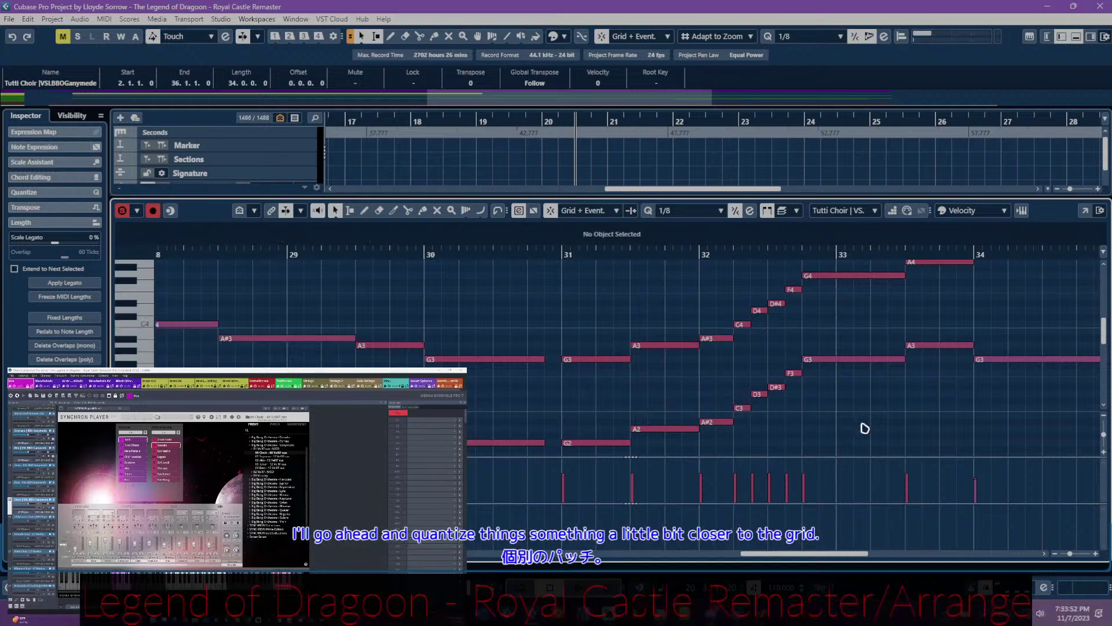
- Look over the Tutti Choir notes up to the end of the part, then audition the passage from bar 19
{"action": "scroll", "coordinate": [822, 418], "scroll_direction": "right", "scroll_amount": 4}
{"action": "scroll", "coordinate": [807, 416], "scroll_direction": "up", "scroll_amount": 2}
{"action": "scroll", "coordinate": [751, 393], "scroll_direction": "left", "scroll_amount": 10}
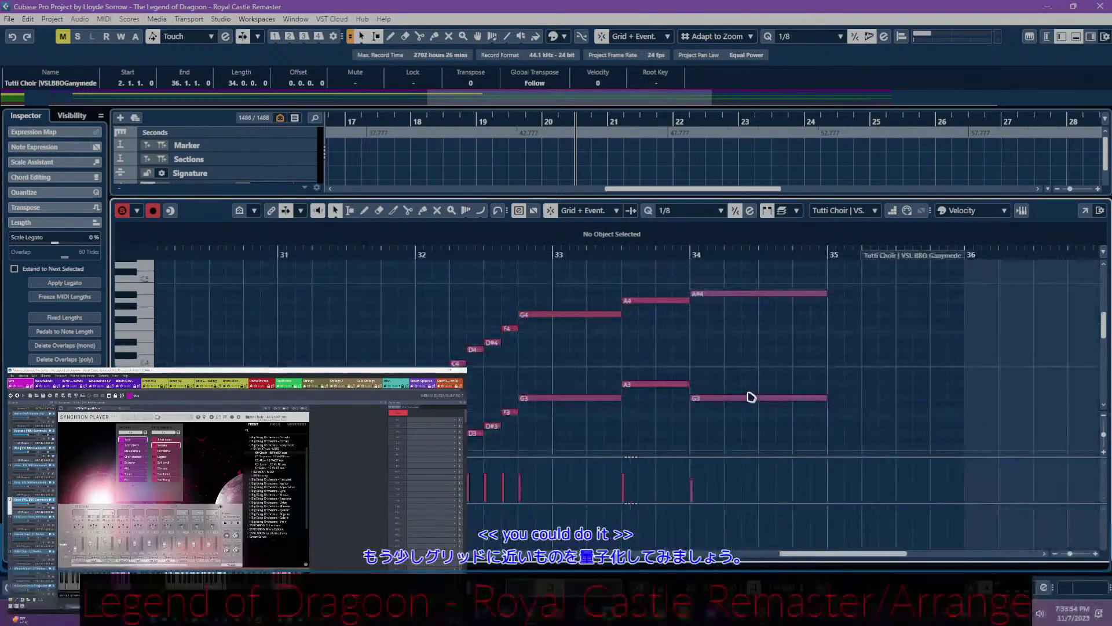
{"action": "scroll", "coordinate": [708, 382], "scroll_direction": "left", "scroll_amount": 6}
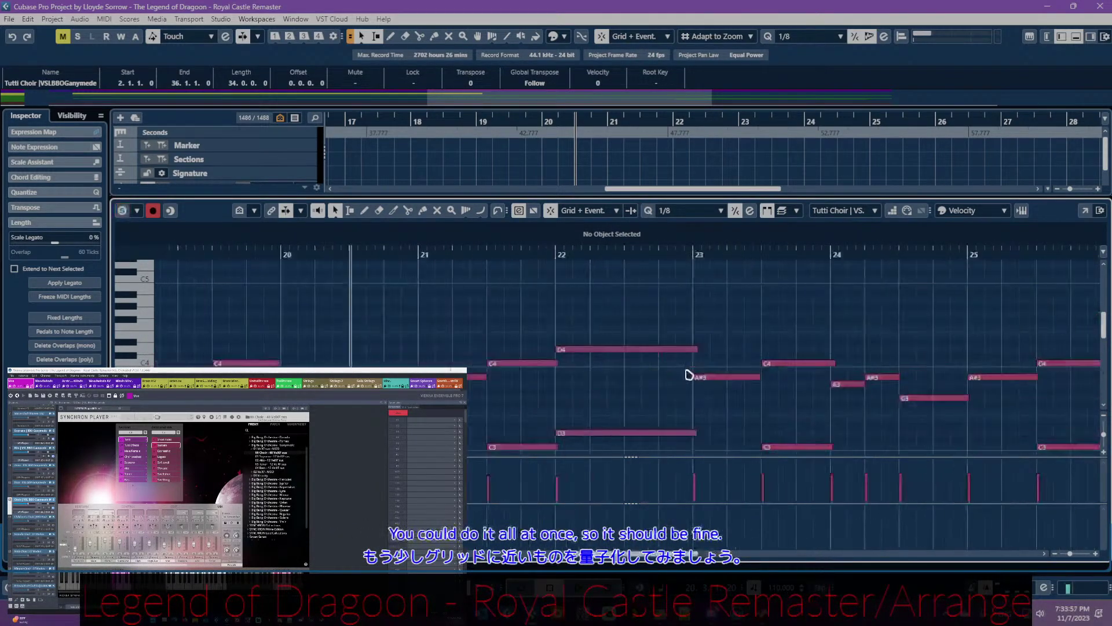
{"action": "left_click", "coordinate": [342, 255]}
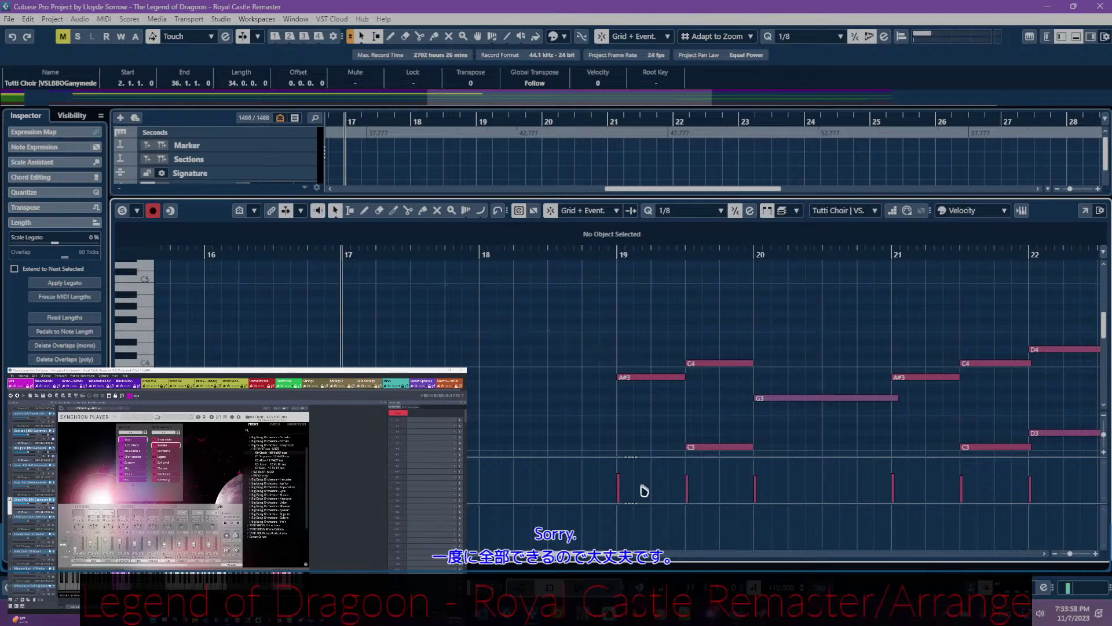
{"action": "key", "text": "space"}
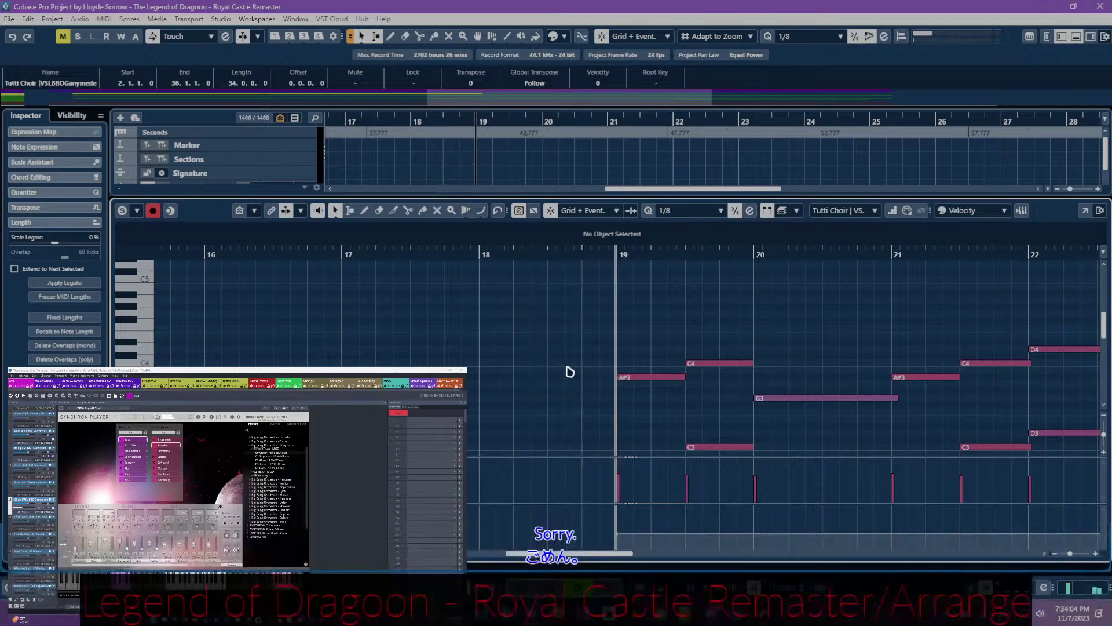
{"action": "scroll", "coordinate": [570, 371], "scroll_direction": "down", "scroll_amount": 2}
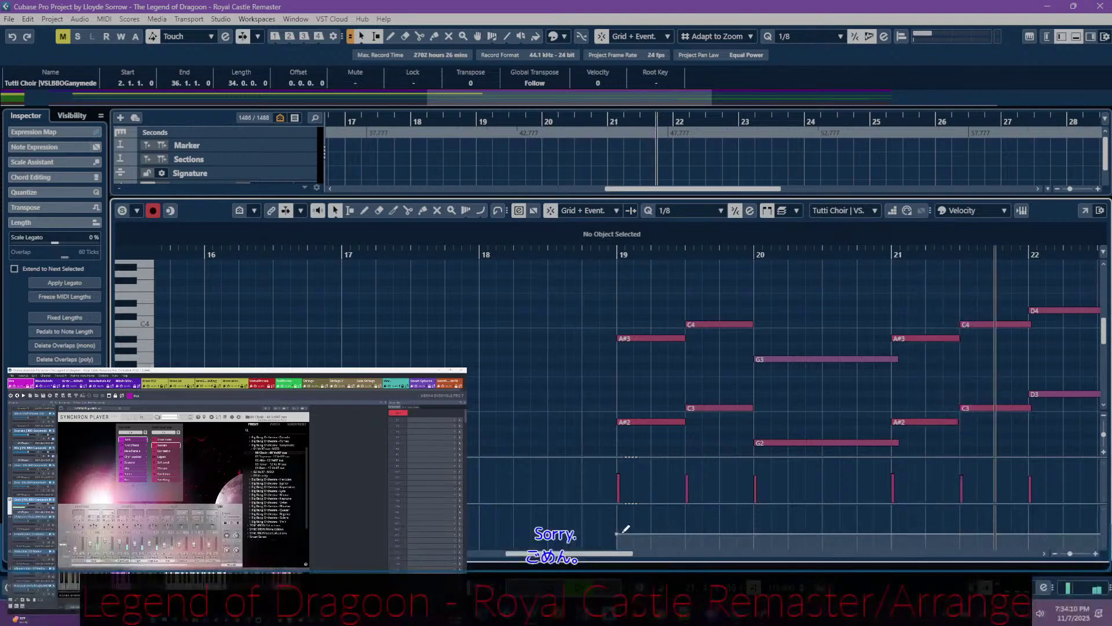
{"action": "key", "text": "space"}
- Set the CC 1 modulation point at bar 19 of the Tutti Choir part to 67
{"action": "scroll", "coordinate": [573, 395], "scroll_direction": "left", "scroll_amount": 4}
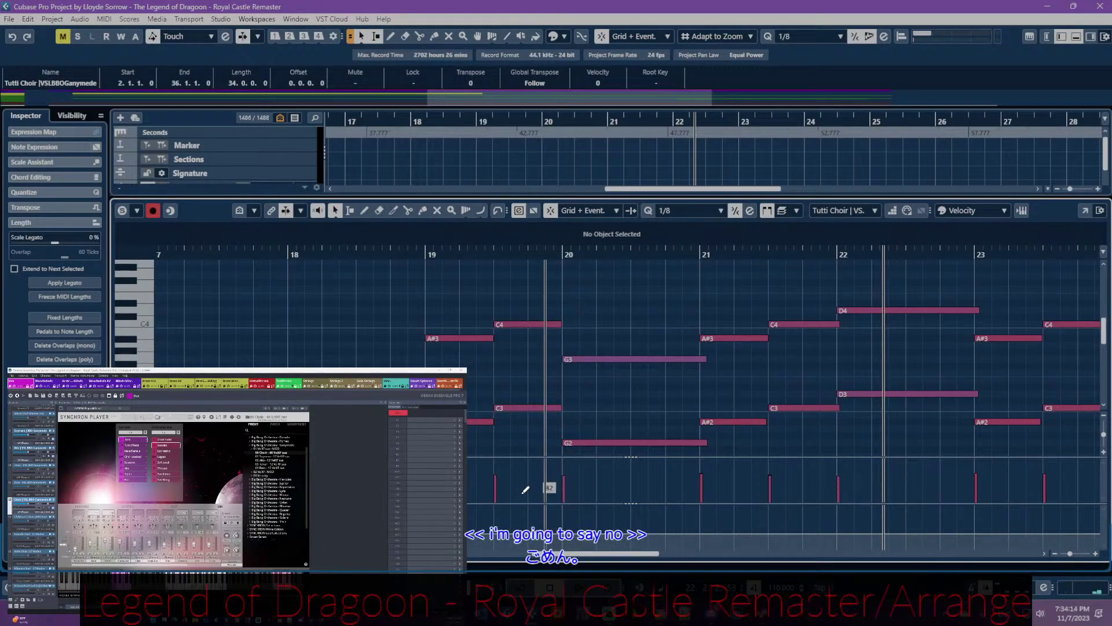
{"action": "left_click", "coordinate": [425, 481]}
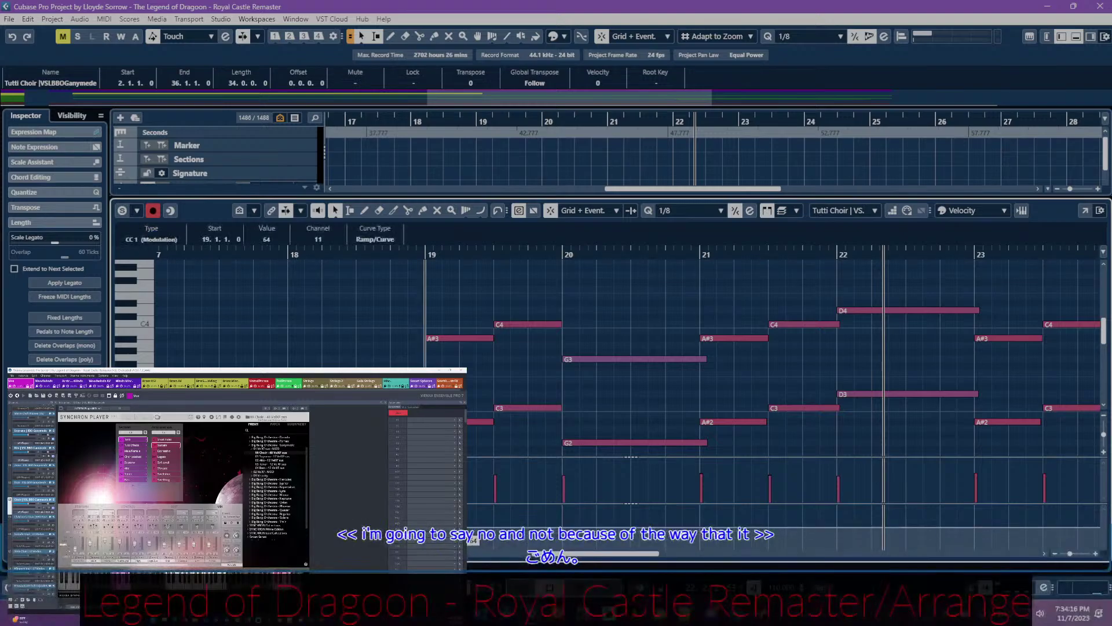
{"action": "scroll", "coordinate": [633, 432], "scroll_direction": "right", "scroll_amount": 2}
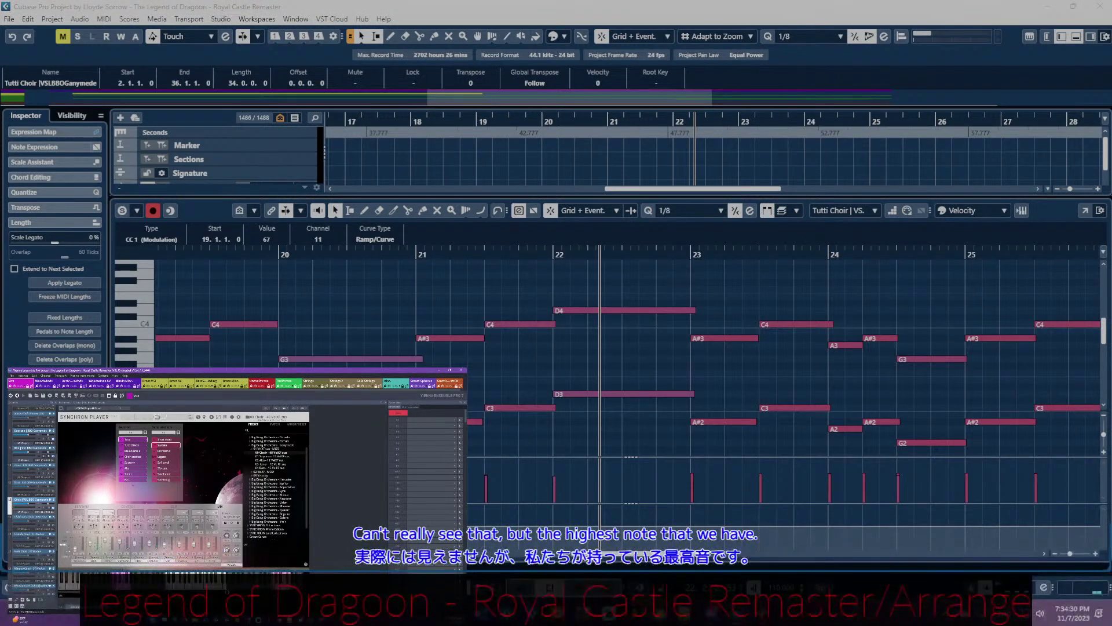
- Check the highest upper-voice note of the Tutti Choir part up to its end, then close the note editor
{"action": "left_click", "coordinate": [632, 316]}
{"action": "scroll", "coordinate": [640, 319], "scroll_direction": "right", "scroll_amount": 10}
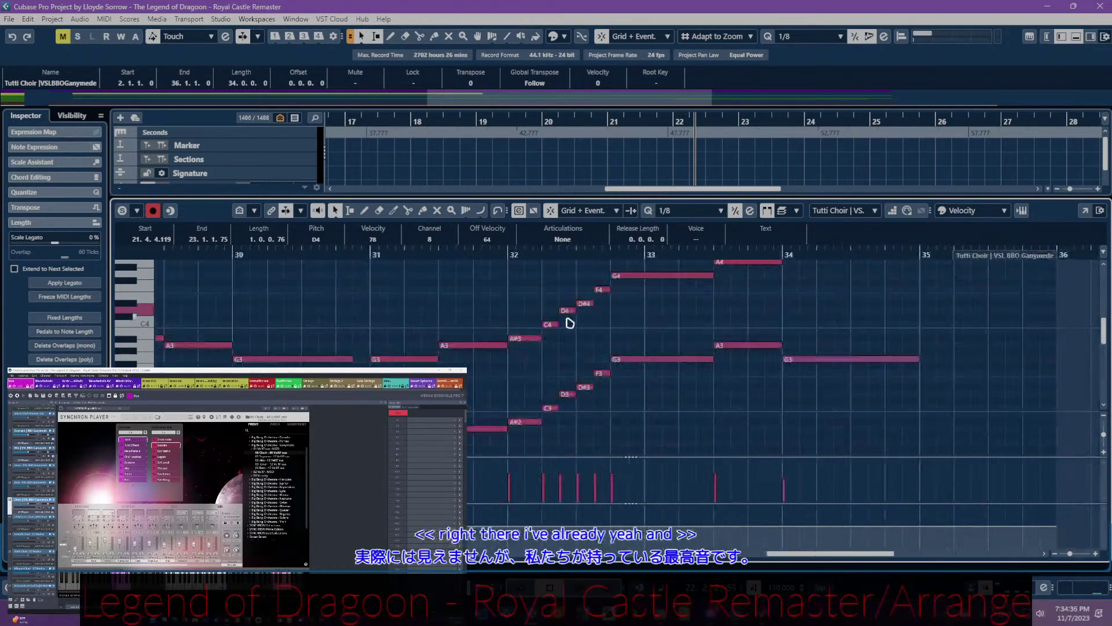
{"action": "scroll", "coordinate": [696, 303], "scroll_direction": "right", "scroll_amount": 2}
{"action": "scroll", "coordinate": [695, 304], "scroll_direction": "up", "scroll_amount": 2}
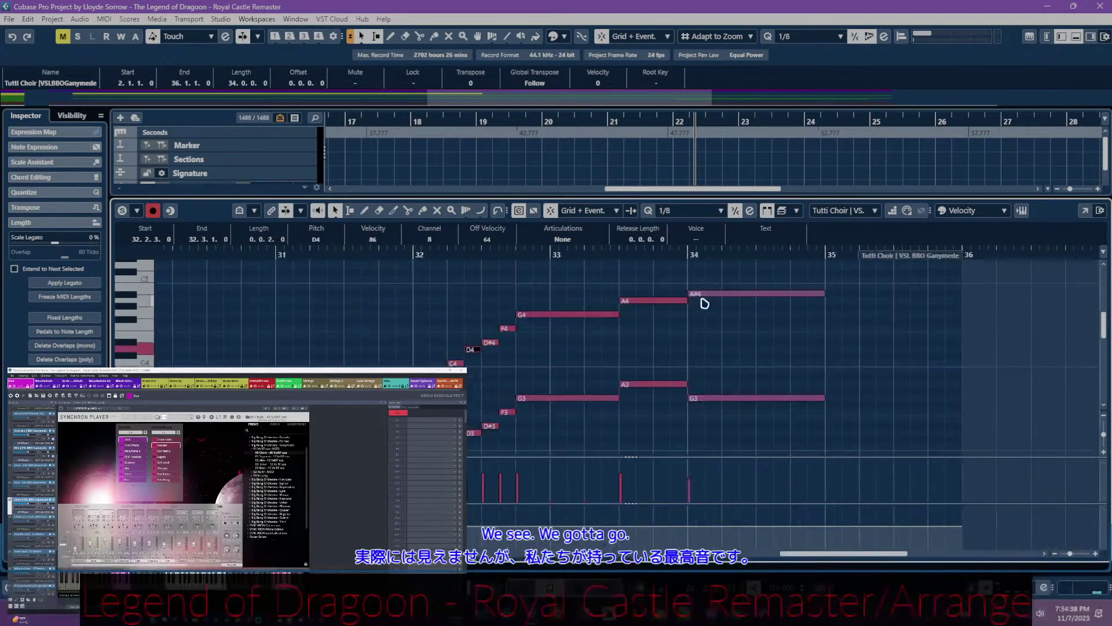
{"action": "scroll", "coordinate": [724, 303], "scroll_direction": "up", "scroll_amount": 2}
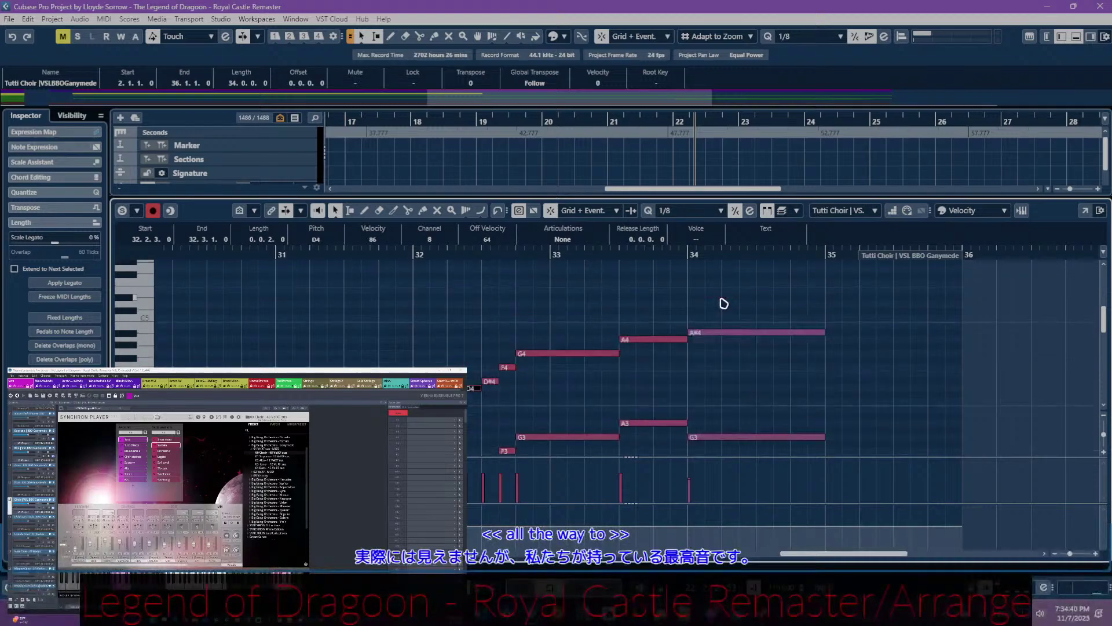
{"action": "scroll", "coordinate": [613, 345], "scroll_direction": "left", "scroll_amount": 10}
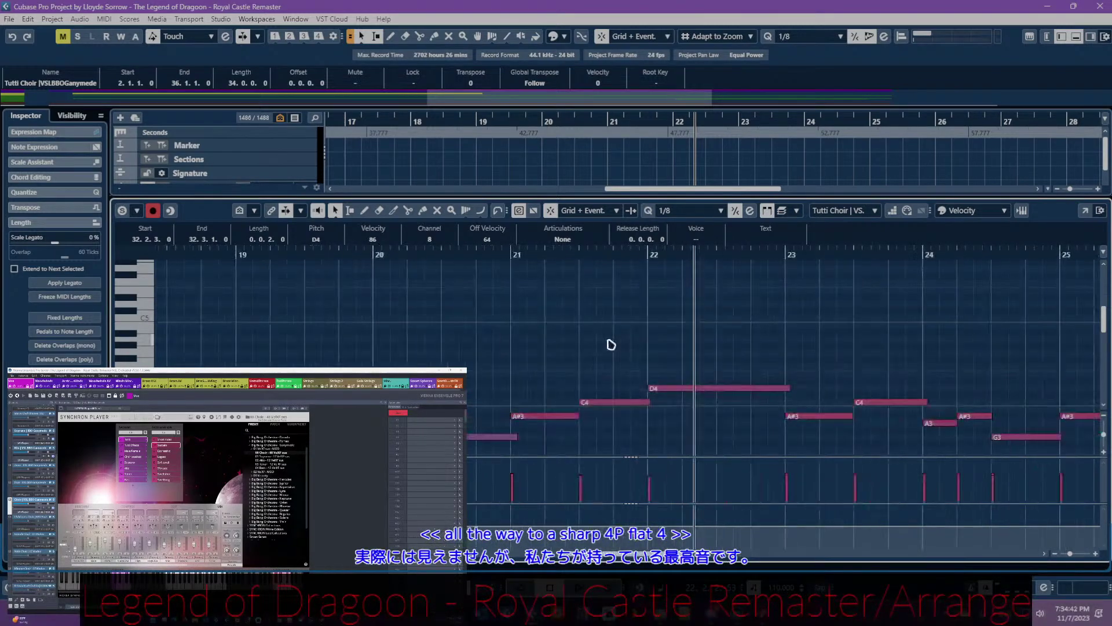
{"action": "scroll", "coordinate": [655, 377], "scroll_direction": "down", "scroll_amount": 4}
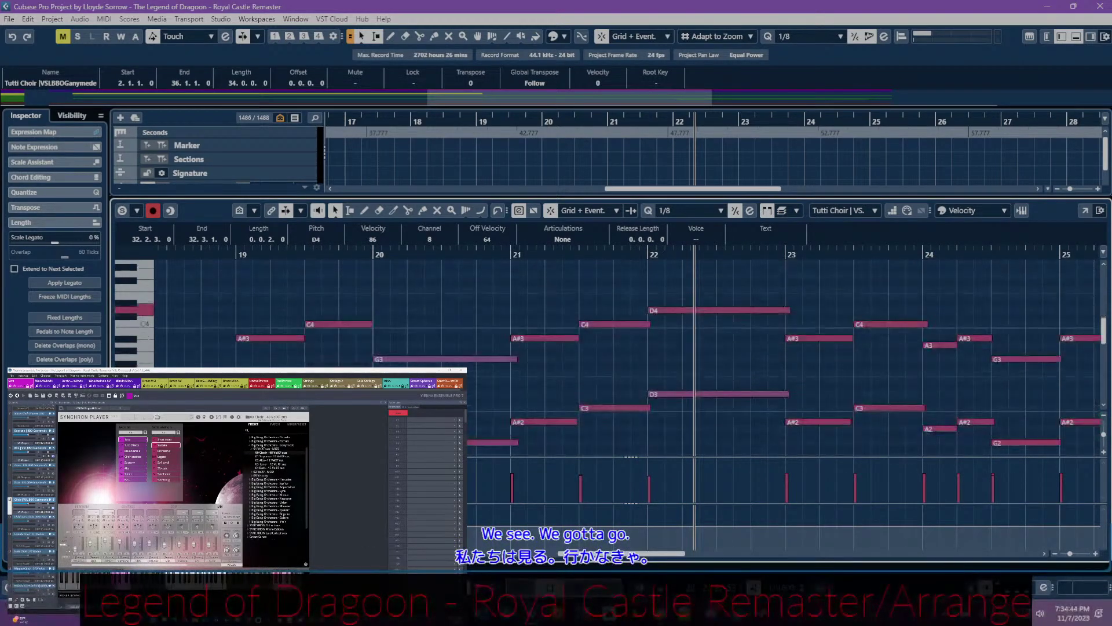
{"action": "key", "text": "ctrl+e"}
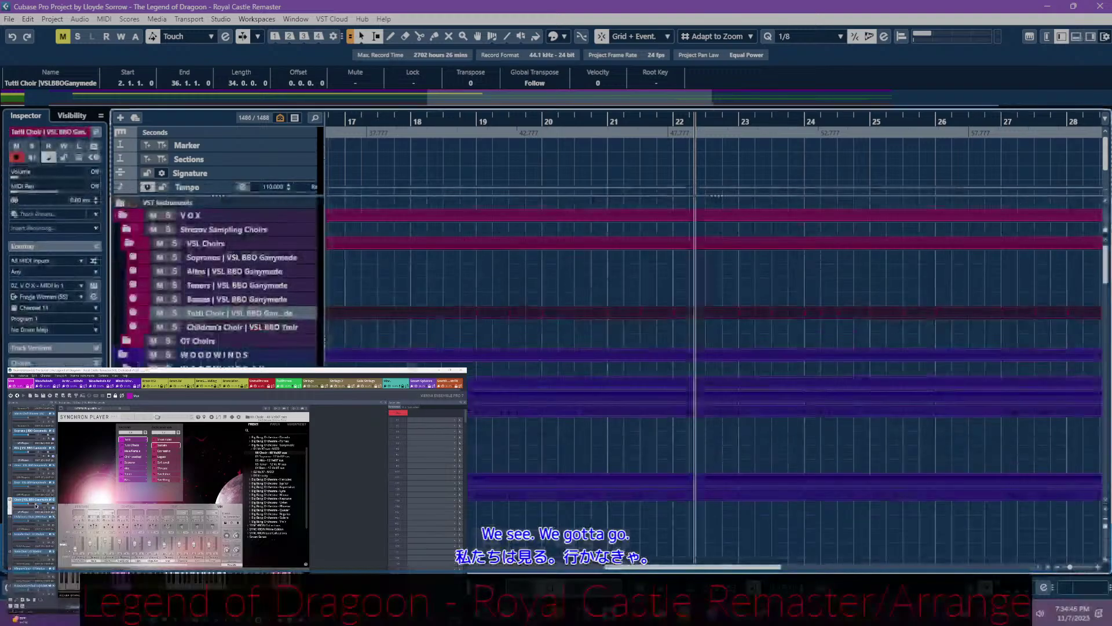
- Hide the Tutti Choir instrument in Vienna Ensemble Pro and show the Sopranos instrument instead
{"action": "left_click", "coordinate": [54, 511]}
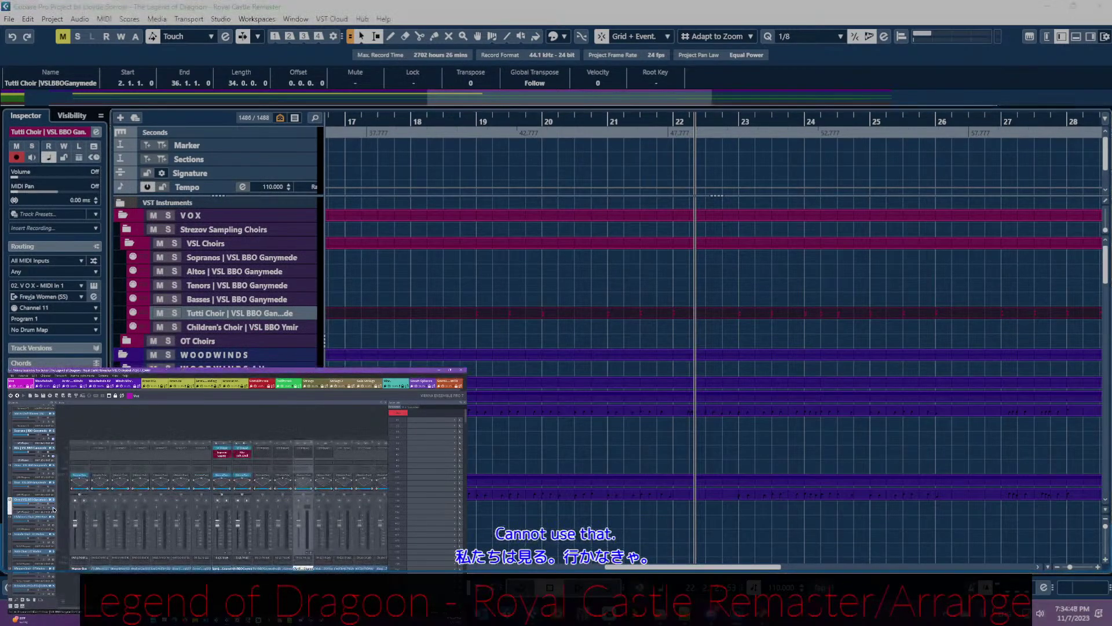
{"action": "left_click", "coordinate": [31, 432]}
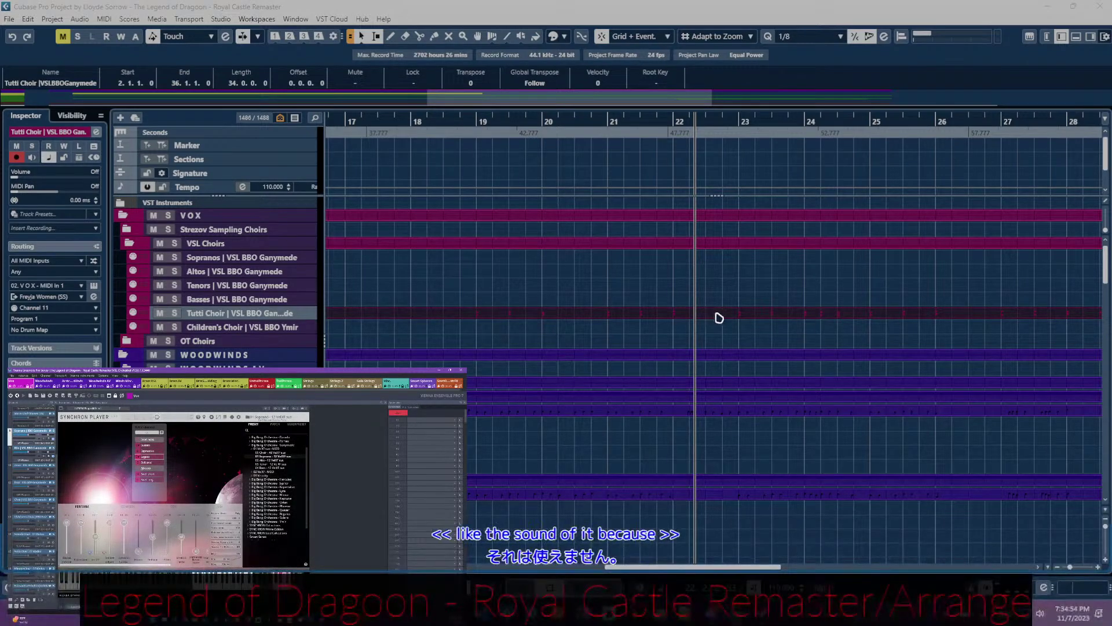
{"action": "scroll", "coordinate": [719, 318], "scroll_direction": "down", "scroll_amount": 5}
{"action": "scroll", "coordinate": [719, 318], "scroll_direction": "up", "scroll_amount": 5}
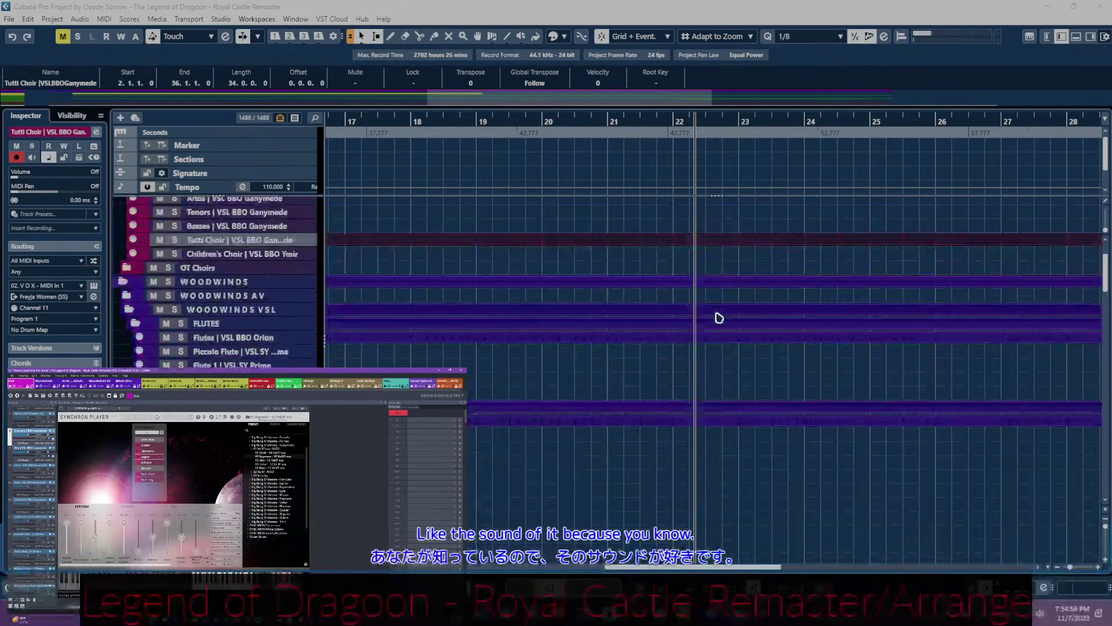
- Move the Tutti Choir part to the Sopranos track and place a copy on the Altos track
{"action": "left_click", "coordinate": [814, 258]}
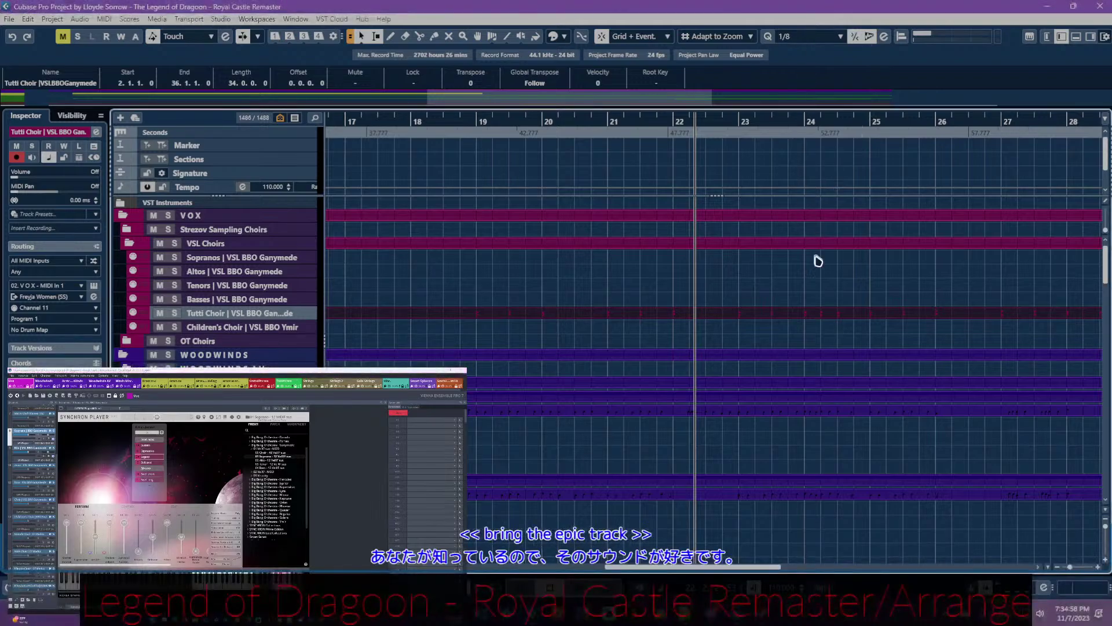
{"action": "scroll", "coordinate": [807, 323], "scroll_direction": "left", "scroll_amount": 2}
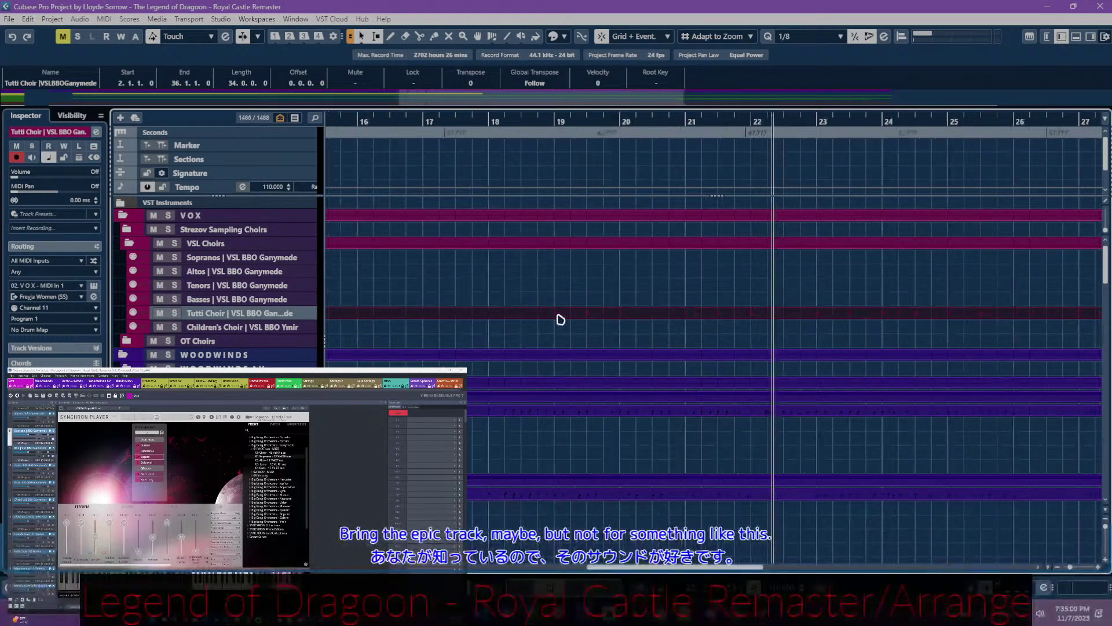
{"action": "left_click_drag", "start_coordinate": [560, 319], "coordinate": [561, 255]}
{"action": "key", "text": "Escape"}
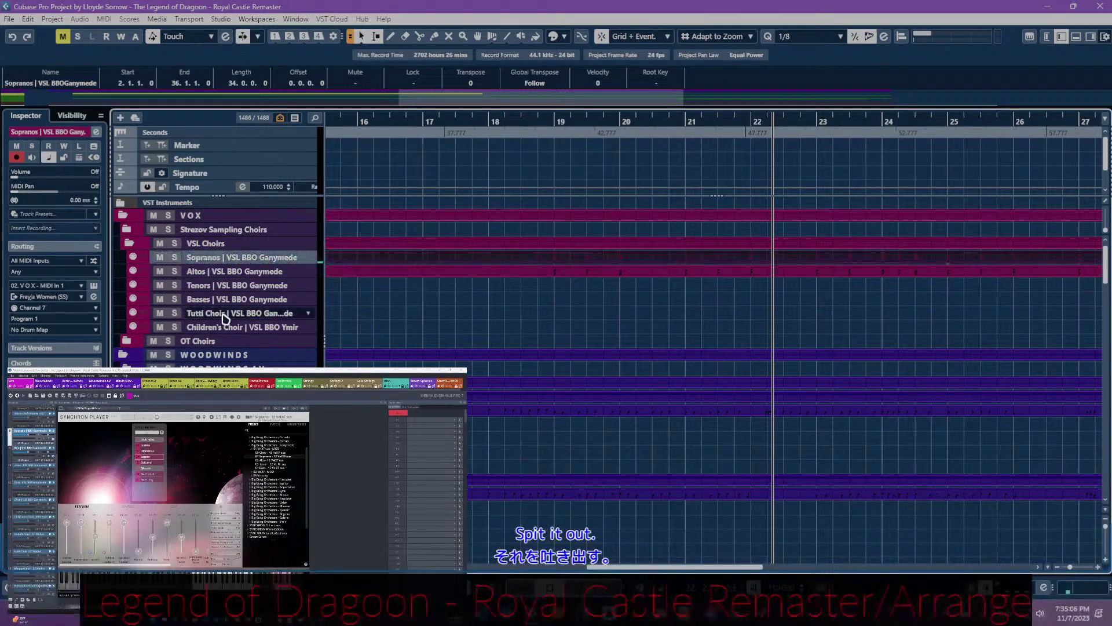
- Enable the Altos instrument in Vienna Ensemble Pro and open the mixer page of the Sopranos instrument
{"action": "left_click", "coordinate": [56, 459]}
{"action": "left_click", "coordinate": [733, 17]}
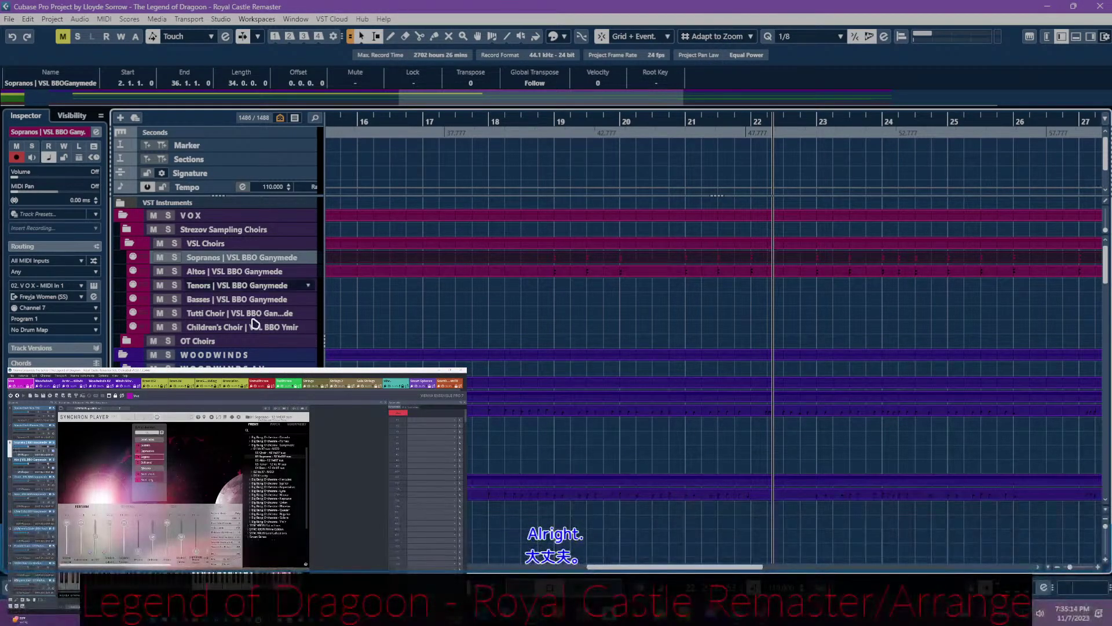
{"action": "left_click", "coordinate": [32, 443]}
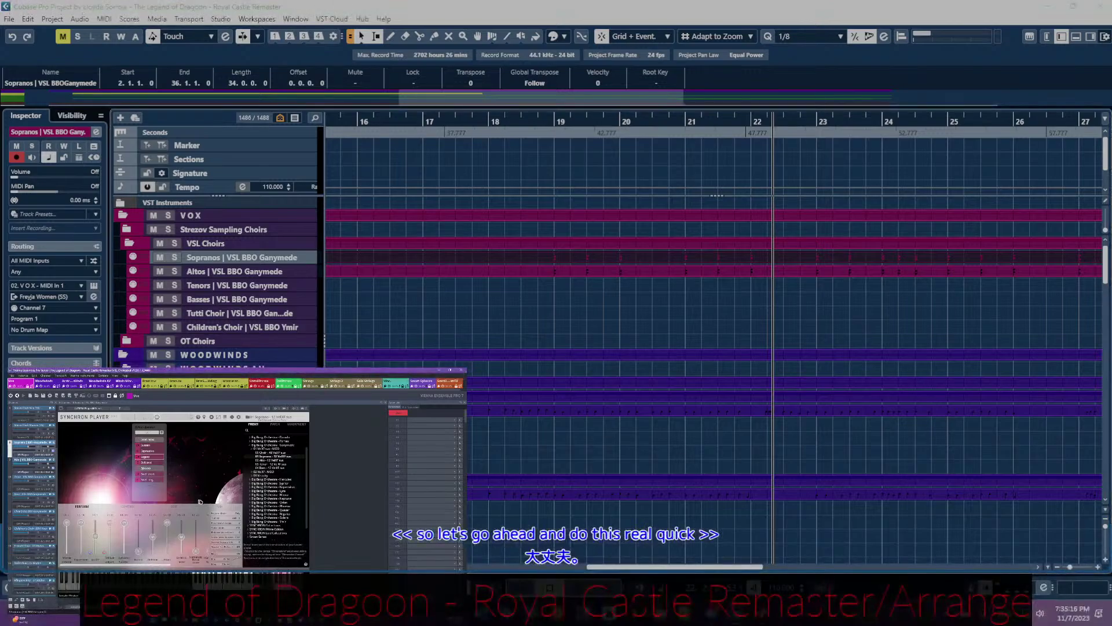
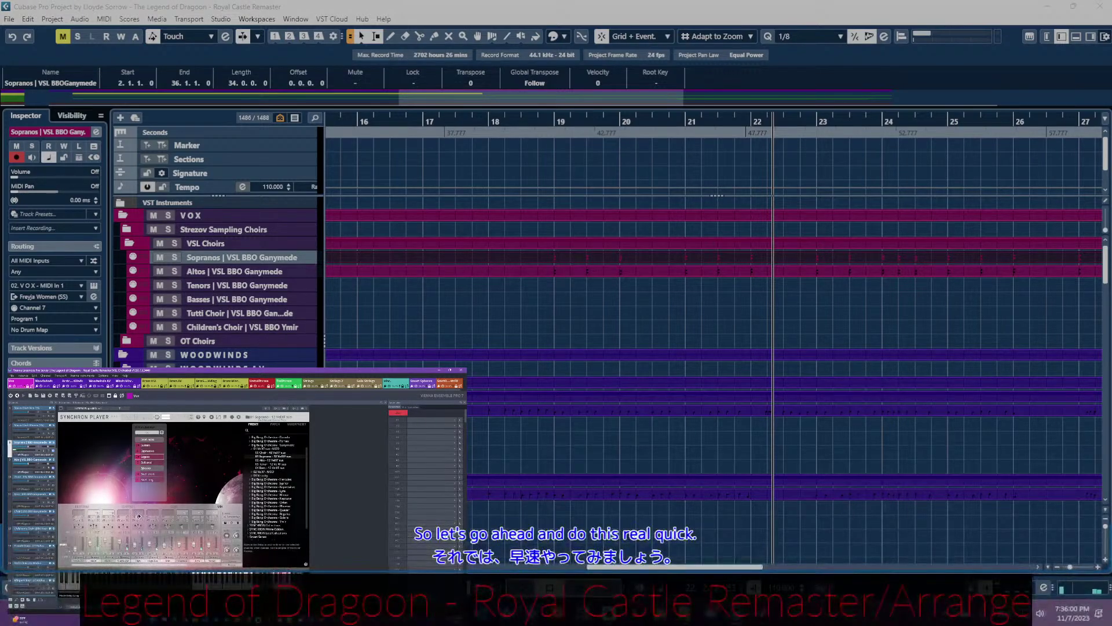
{"action": "left_click", "coordinate": [798, 4]}
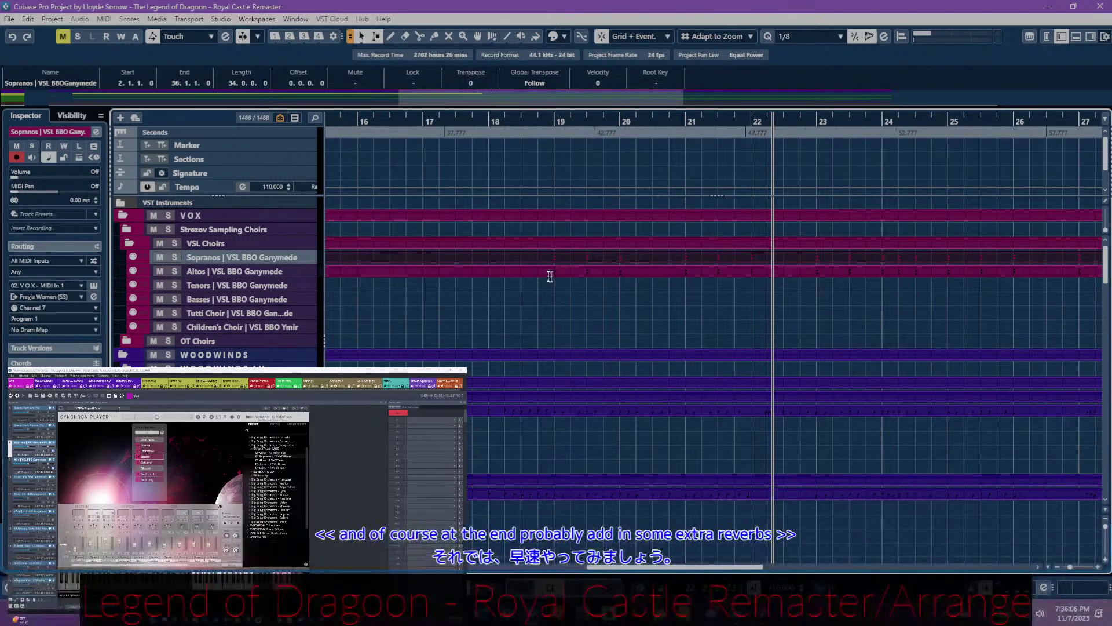
- Add the line "- reverb to enhance certain instruments (choir)" above the title line in the project's Notepad, and close it
{"action": "left_click", "coordinate": [57, 19]}
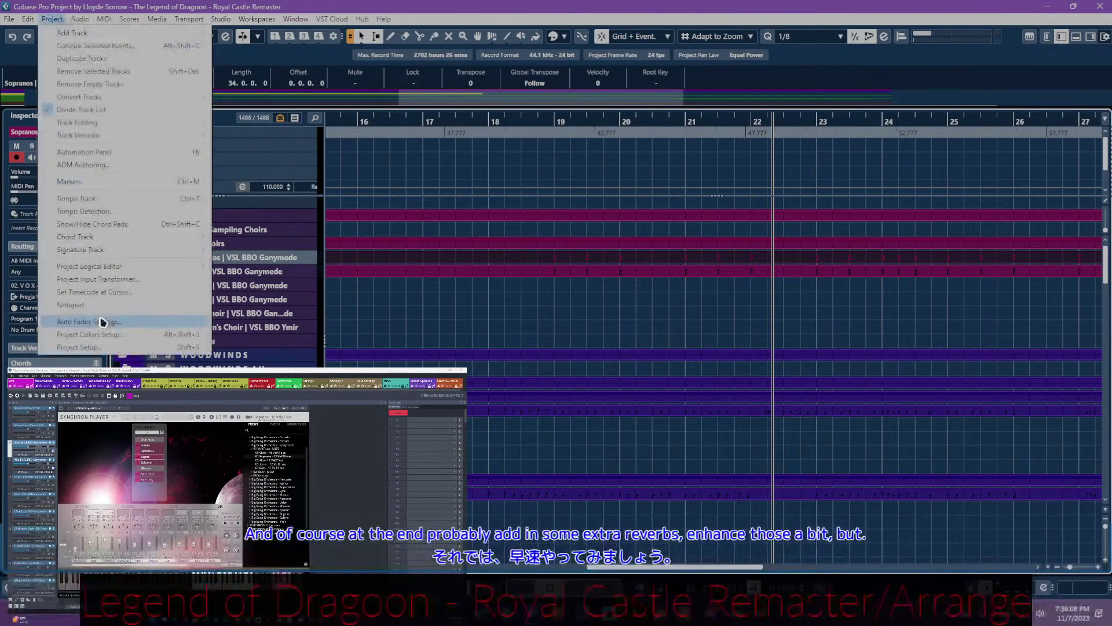
{"action": "left_click", "coordinate": [92, 321]}
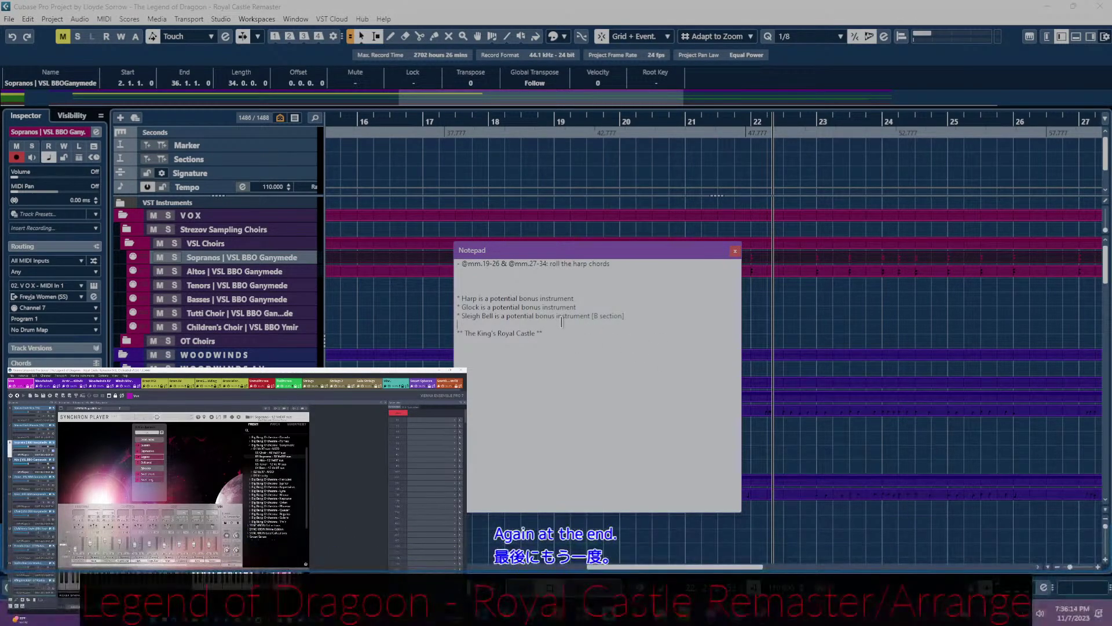
{"action": "key", "text": "Return"}
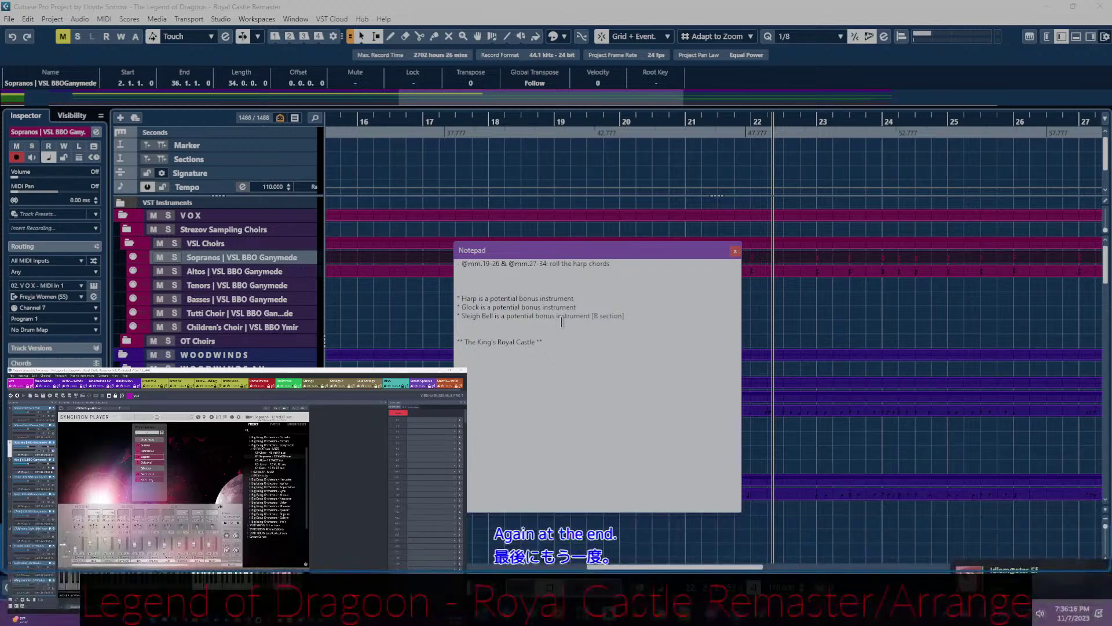
{"action": "type", "text": "- reverb to enhance c"}
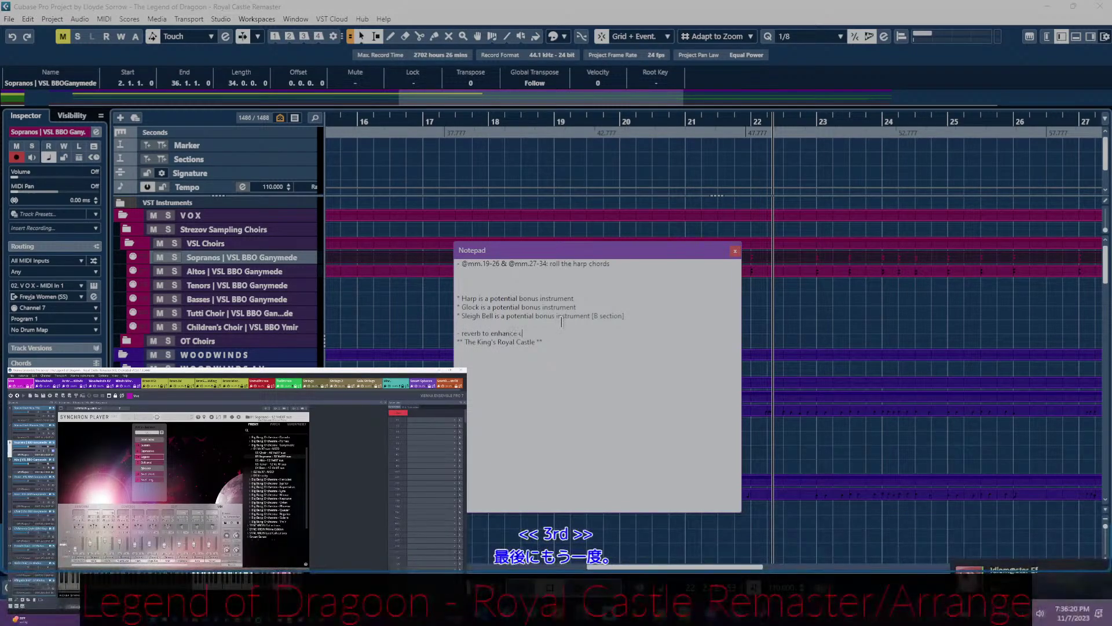
{"action": "type", "text": "ertain instruments (c"}
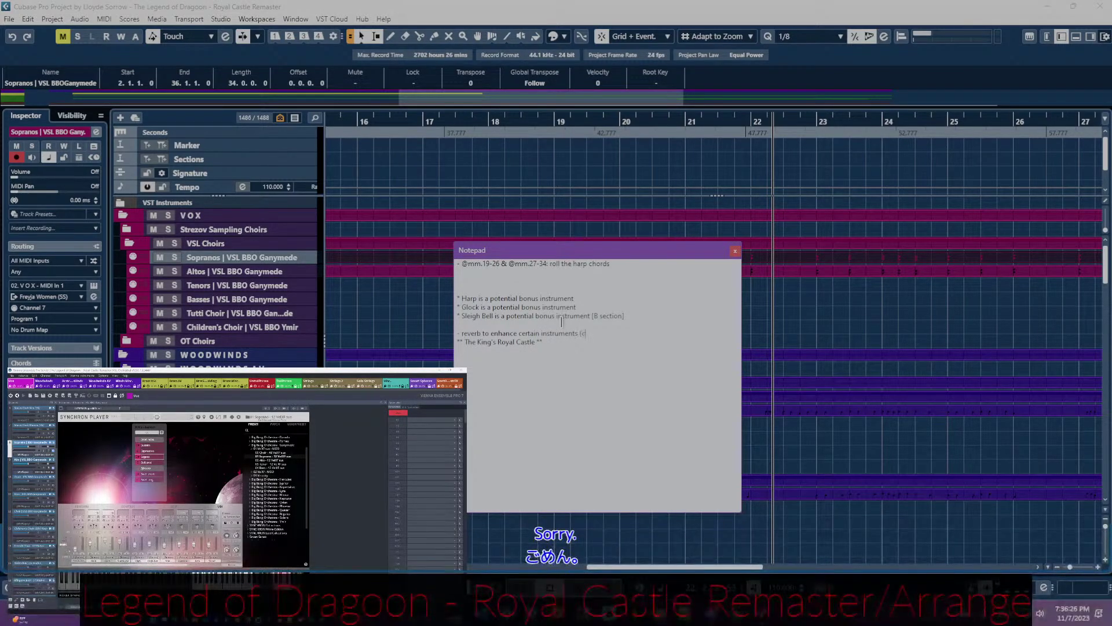
{"action": "type", "text": ")"}
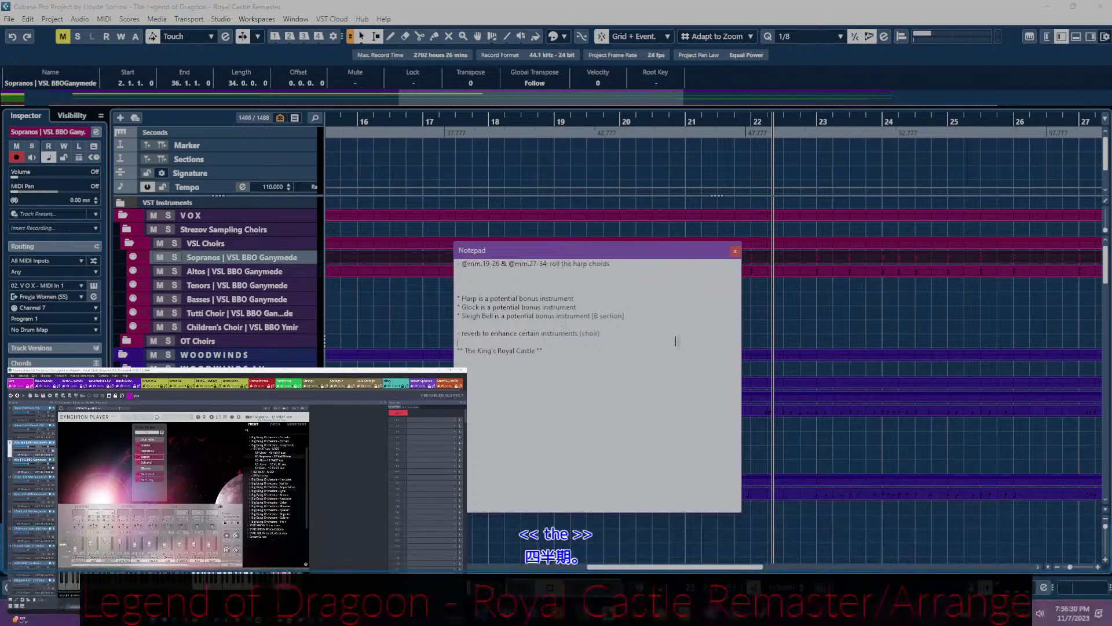
{"action": "left_click", "coordinate": [734, 251]}
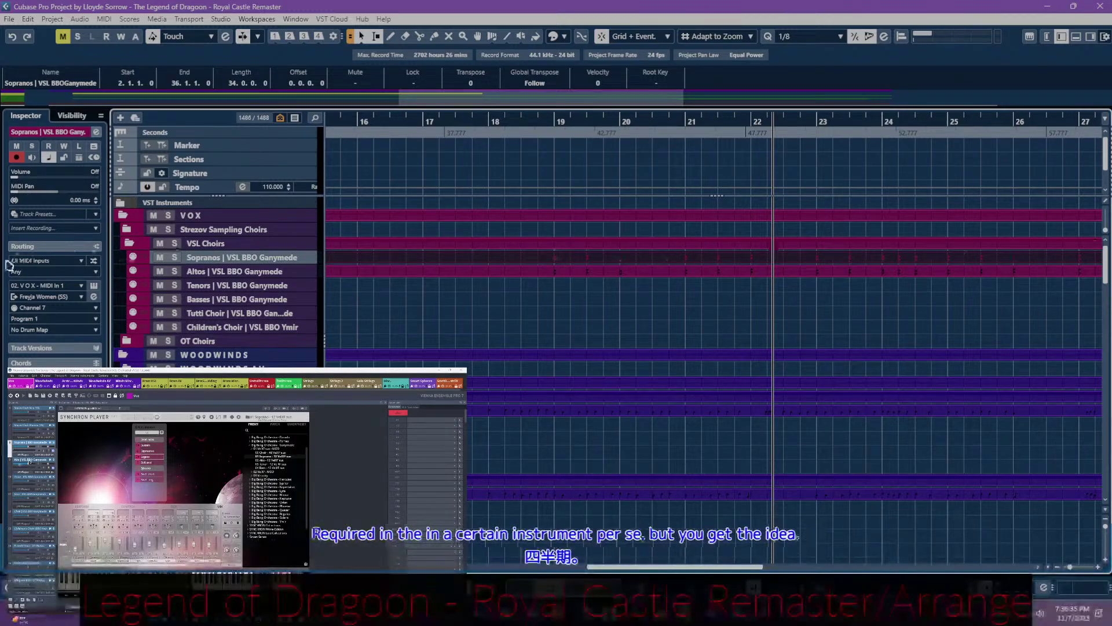
- Switch between the Altos and Sopranos tracks to compare their sounds, ending on the Altos
{"action": "left_click", "coordinate": [200, 271]}
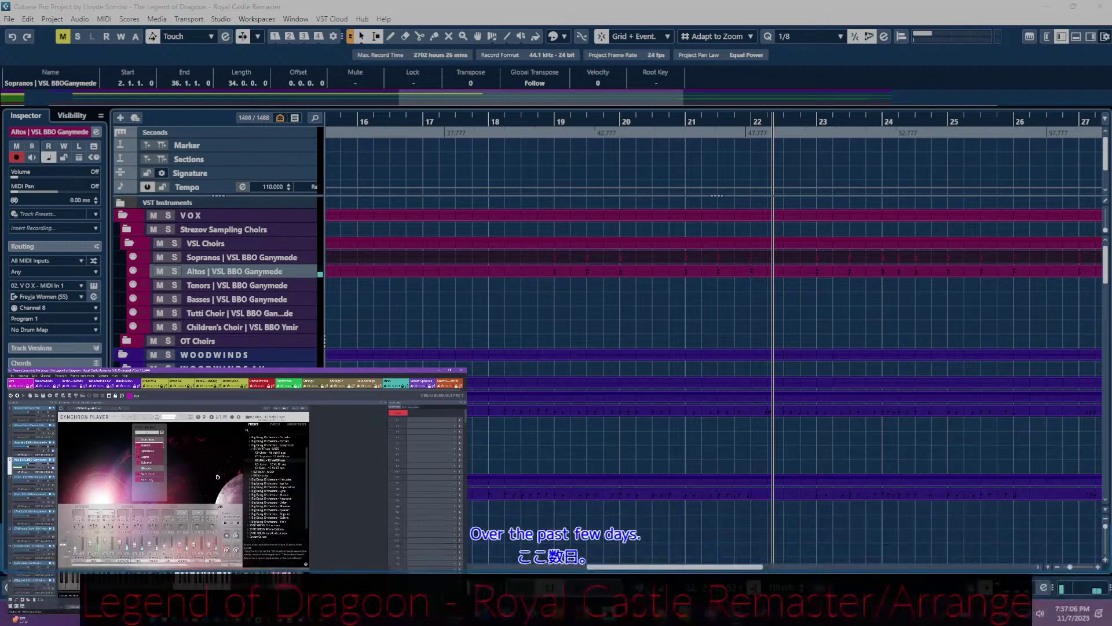
{"action": "left_click", "coordinate": [223, 257]}
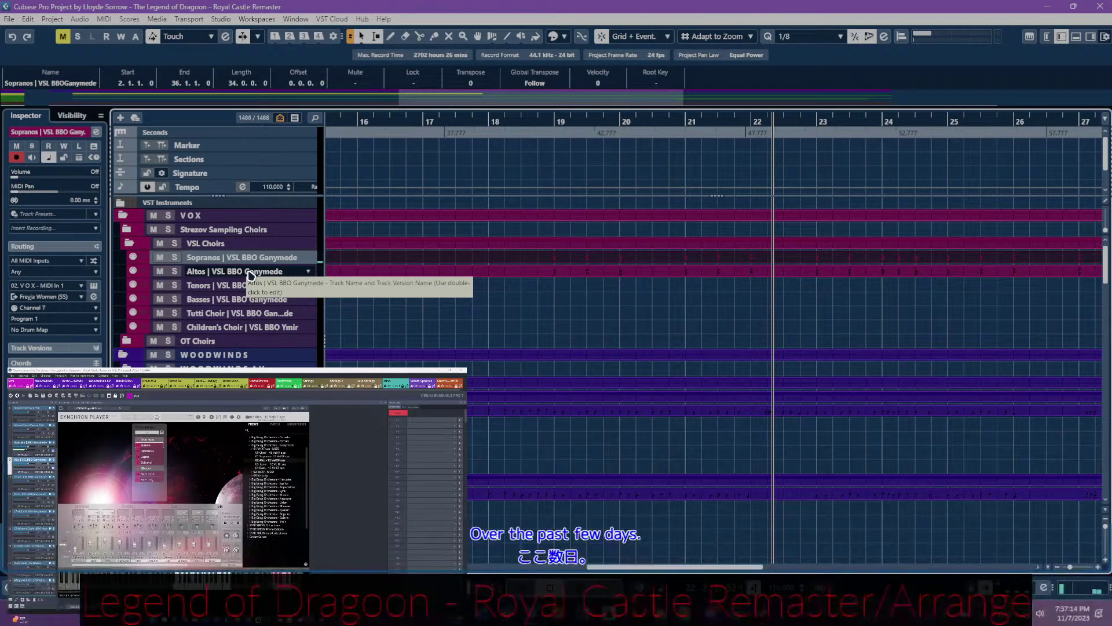
{"action": "left_click", "coordinate": [250, 272]}
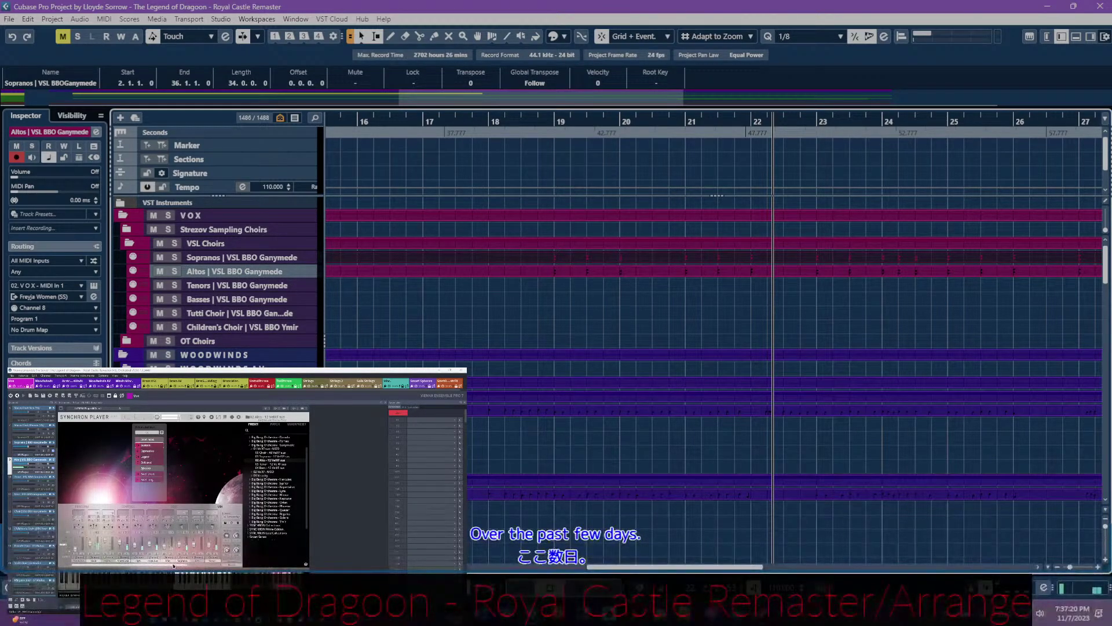
{"action": "left_click", "coordinate": [92, 555]}
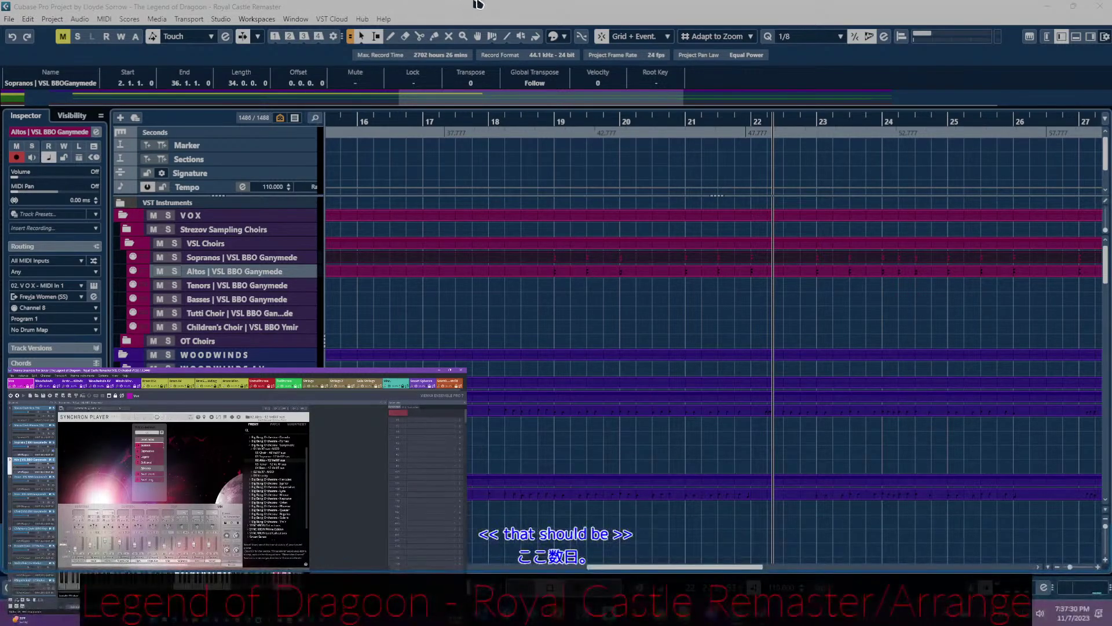
{"action": "left_click", "coordinate": [584, 281]}
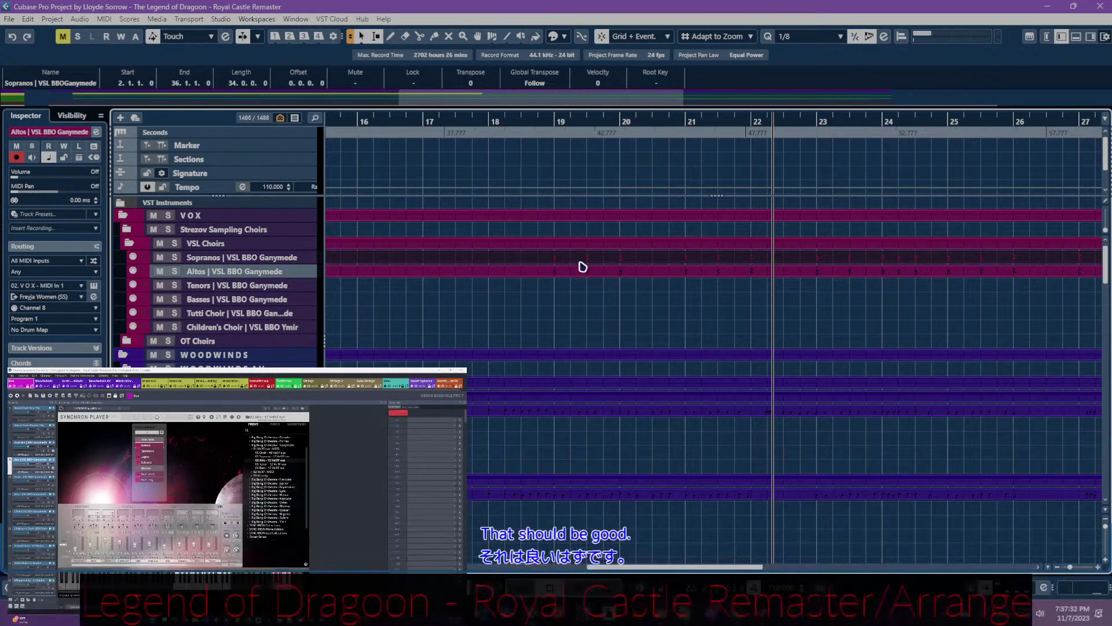
- Open the Sopranos part in the note editor and reduce the controller lanes to enlarge the note area around bar 19
{"action": "double_click", "coordinate": [583, 267]}
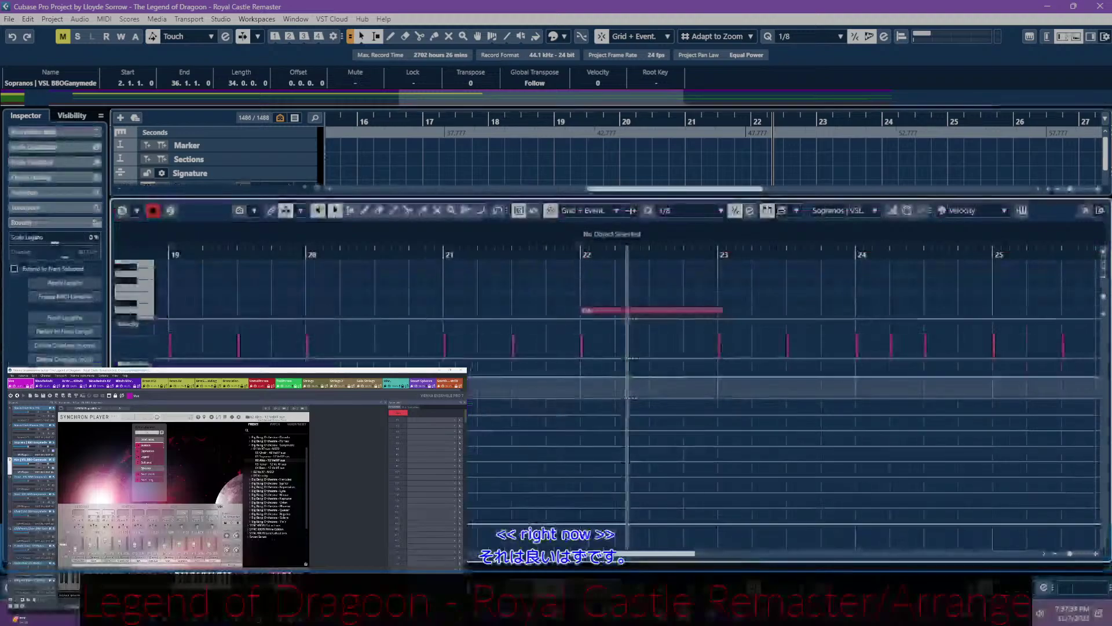
{"action": "left_click", "coordinate": [132, 364]}
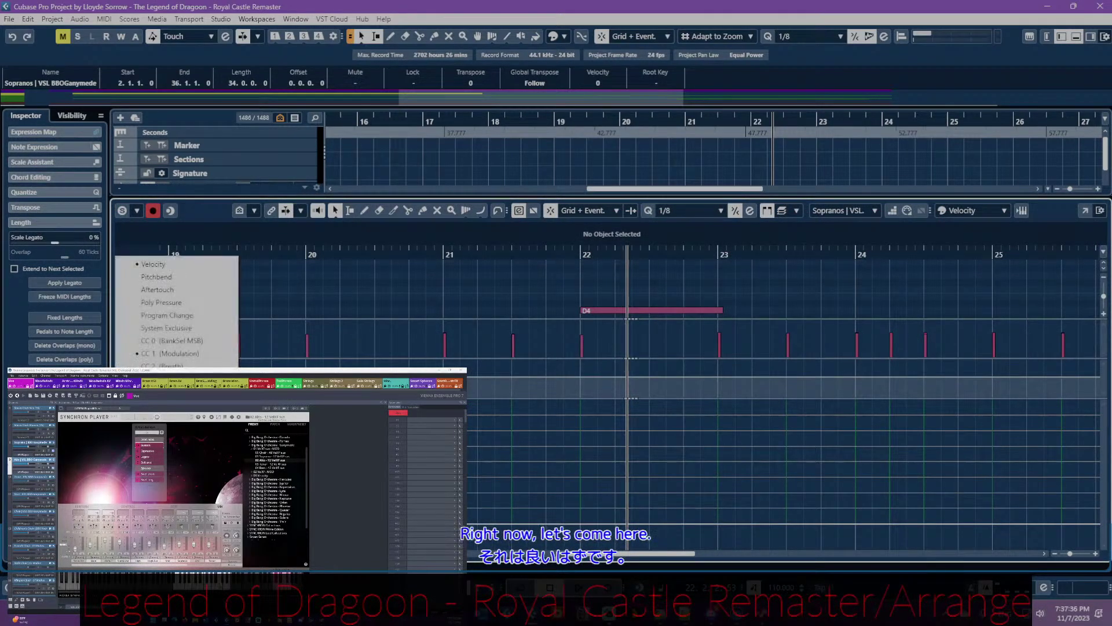
{"action": "left_click", "coordinate": [151, 267]}
{"action": "scroll", "coordinate": [546, 374], "scroll_direction": "left", "scroll_amount": 5}
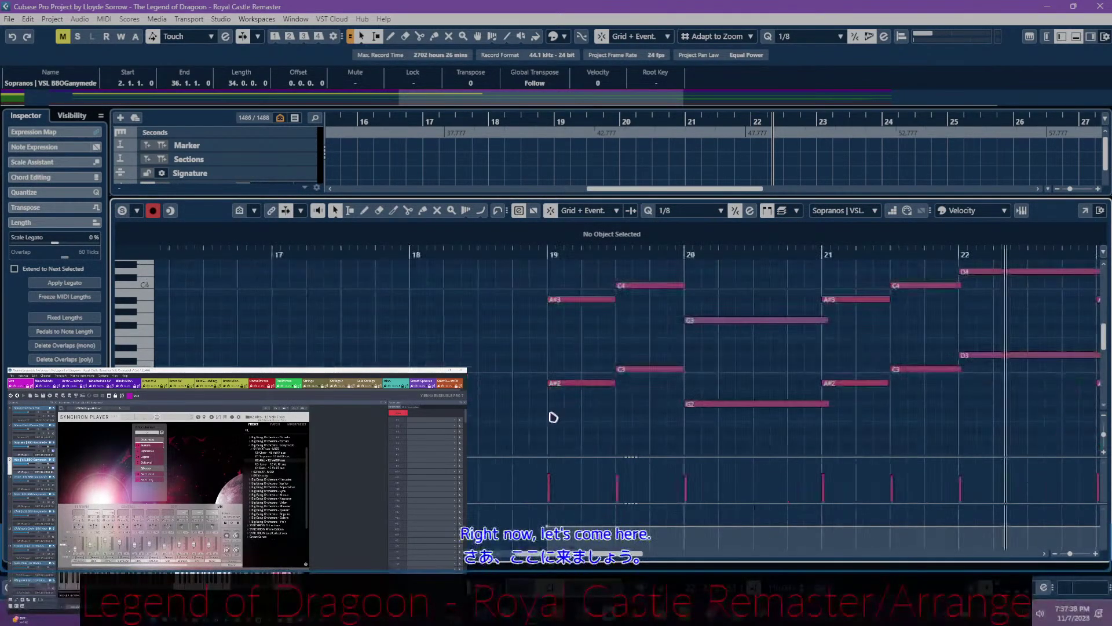
- Delete the lower octave line of the Sopranos part from bar 19 to bar 32, keeping the upper line
{"action": "left_click_drag", "start_coordinate": [551, 415], "coordinate": [1001, 353]}
{"action": "scroll", "coordinate": [798, 380], "scroll_direction": "right", "scroll_amount": 8}
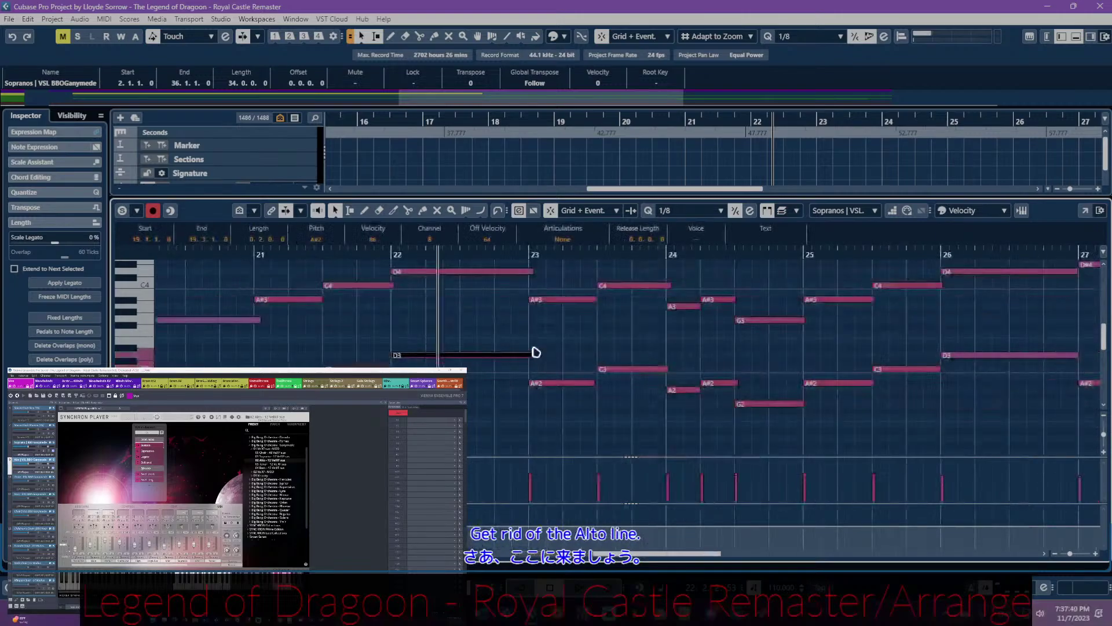
{"action": "left_click_drag", "start_coordinate": [1031, 418], "coordinate": [902, 417]}
{"action": "scroll", "coordinate": [807, 397], "scroll_direction": "up", "scroll_amount": 2}
{"action": "key", "text": "g"}
{"action": "key", "text": "g"}
{"action": "key", "text": "g"}
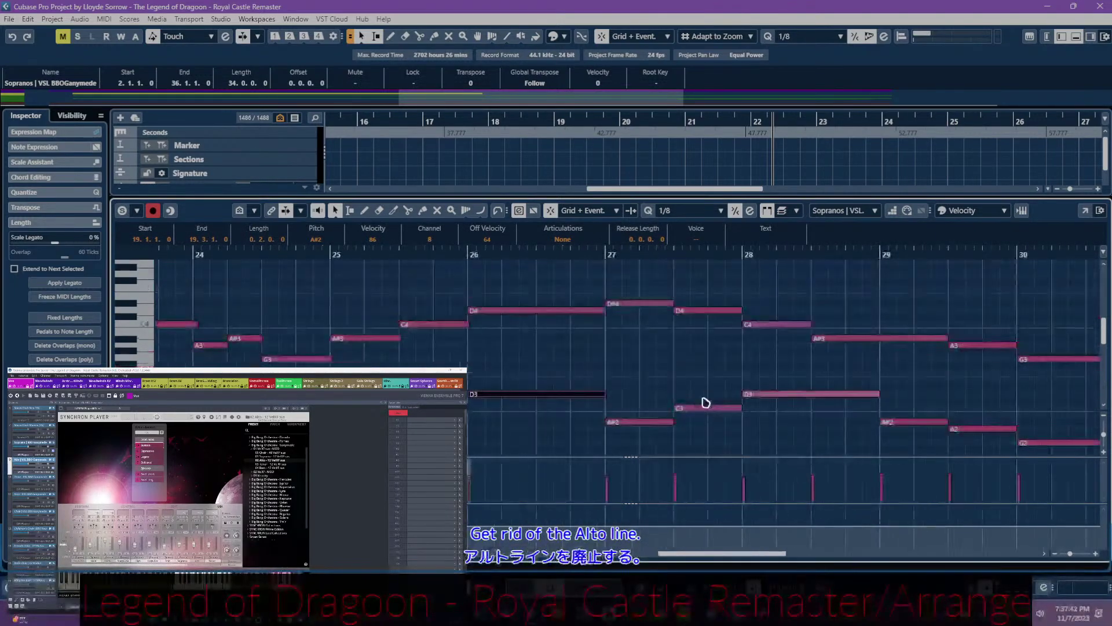
{"action": "scroll", "coordinate": [695, 407], "scroll_direction": "down", "scroll_amount": 2}
{"action": "scroll", "coordinate": [684, 409], "scroll_direction": "right", "scroll_amount": 4}
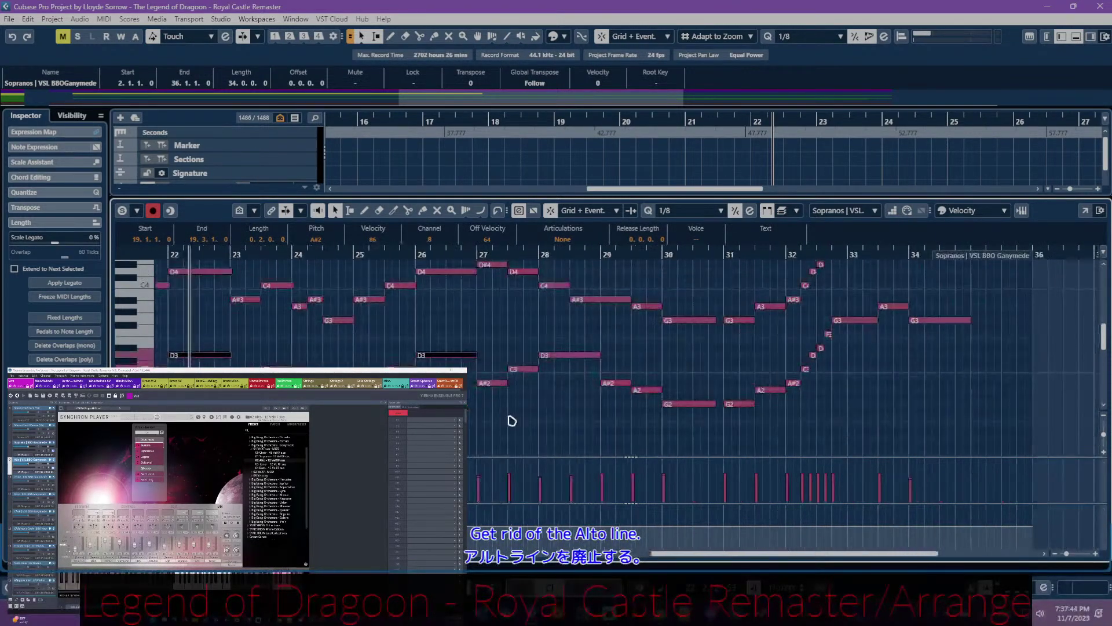
{"action": "left_click_drag", "start_coordinate": [488, 405], "coordinate": [940, 342]}
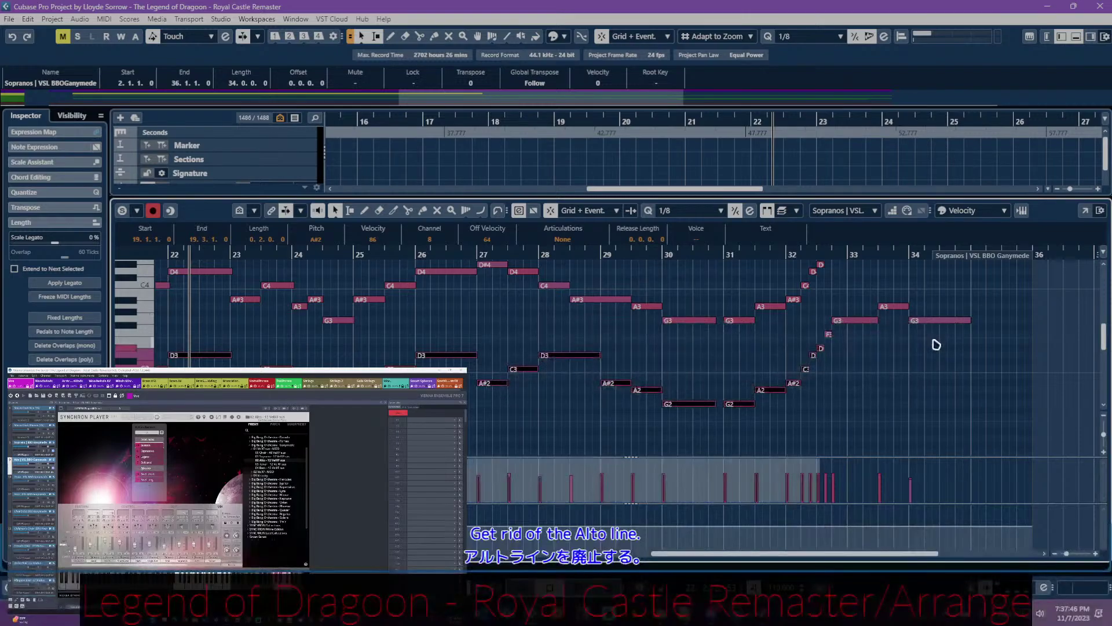
{"action": "key", "text": "Delete"}
- Delete the lower G3, A3 and G3 notes in bars 33 and 34 of the Sopranos part, and close the note editor
{"action": "left_click_drag", "start_coordinate": [829, 339], "coordinate": [951, 335]}
{"action": "key", "text": "Delete"}
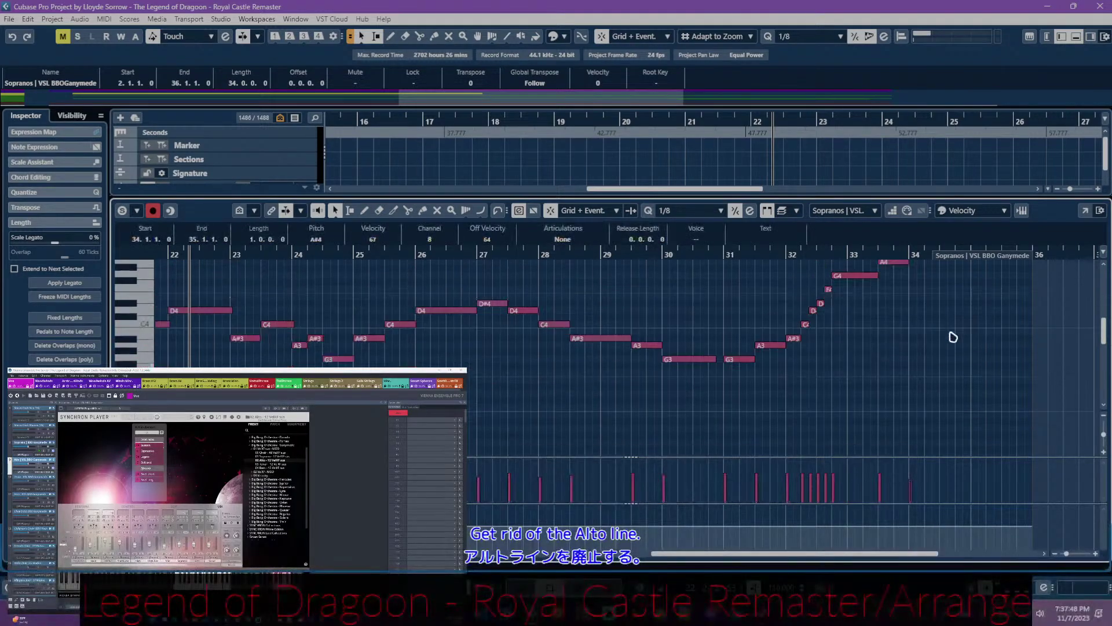
{"action": "scroll", "coordinate": [953, 339], "scroll_direction": "up", "scroll_amount": 3}
{"action": "scroll", "coordinate": [854, 359], "scroll_direction": "left", "scroll_amount": 4}
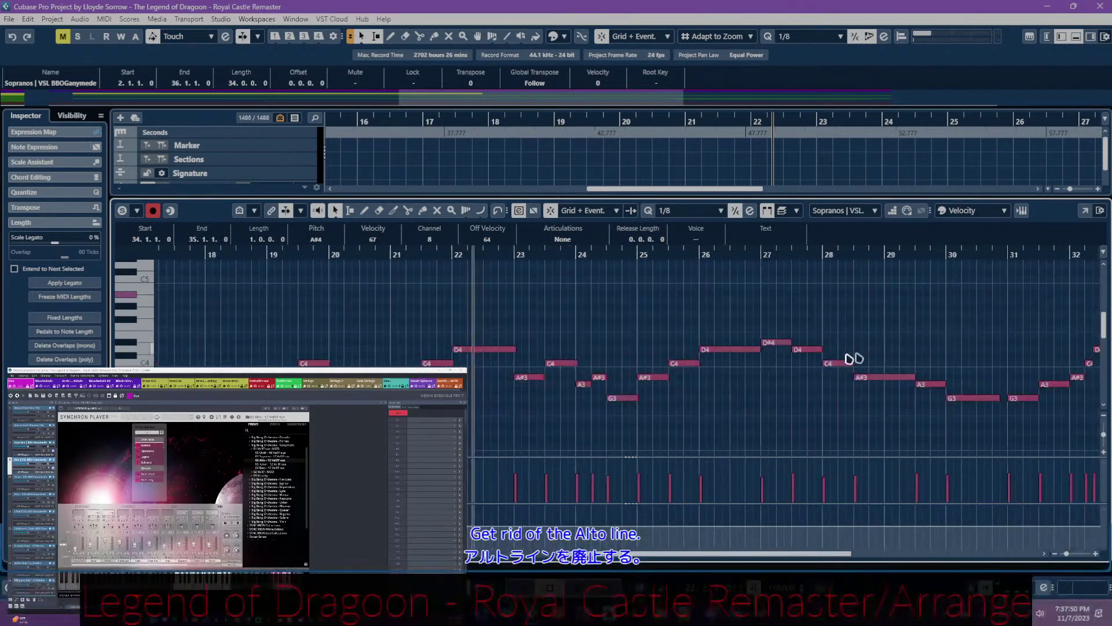
{"action": "key", "text": "ctrl+e"}
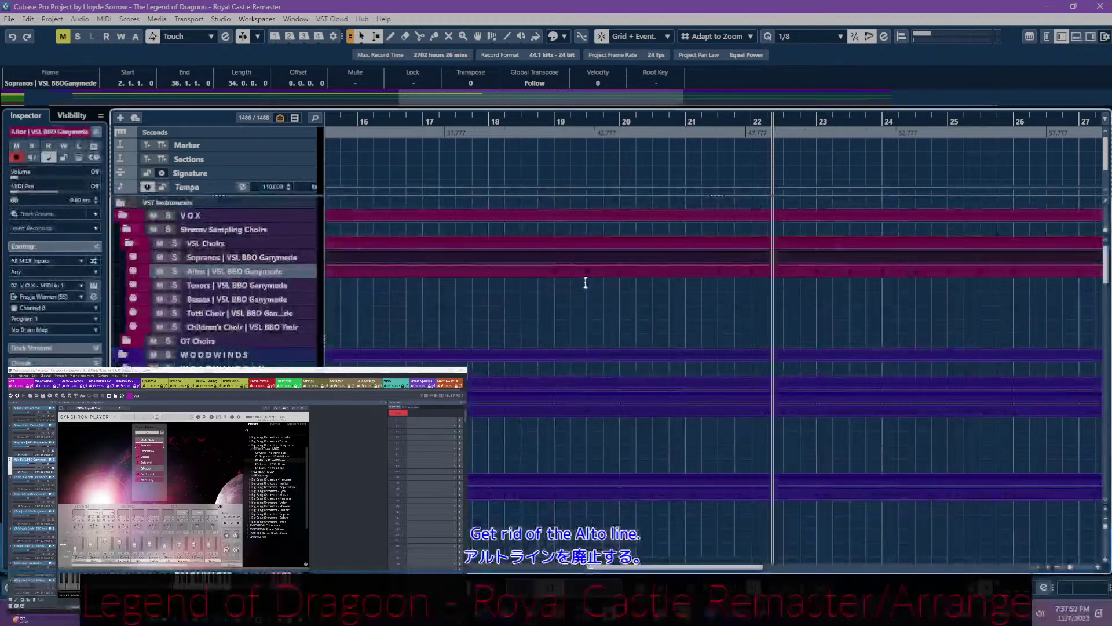
- Delete the upper octave line of the Altos part from bar 19 to its end, keeping the lower G3, A3 and G3 in bars 33 and 34
{"action": "left_click", "coordinate": [595, 279]}
{"action": "key", "text": "ctrl+e"}
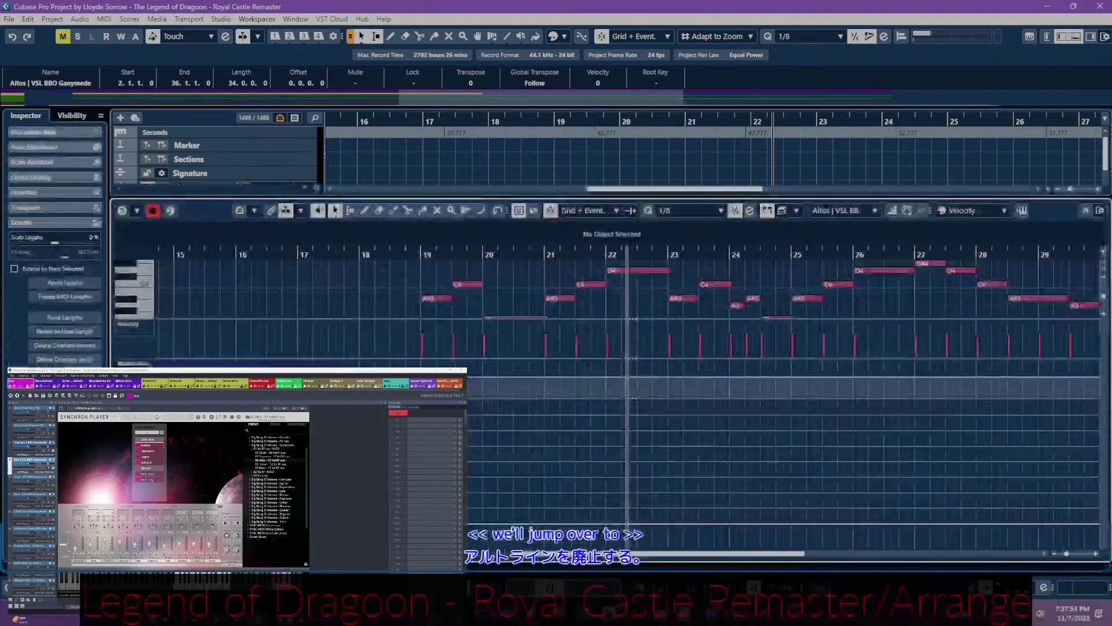
{"action": "scroll", "coordinate": [580, 348], "scroll_direction": "up", "scroll_amount": 4}
{"action": "left_click_drag", "start_coordinate": [406, 310], "coordinate": [1036, 397]}
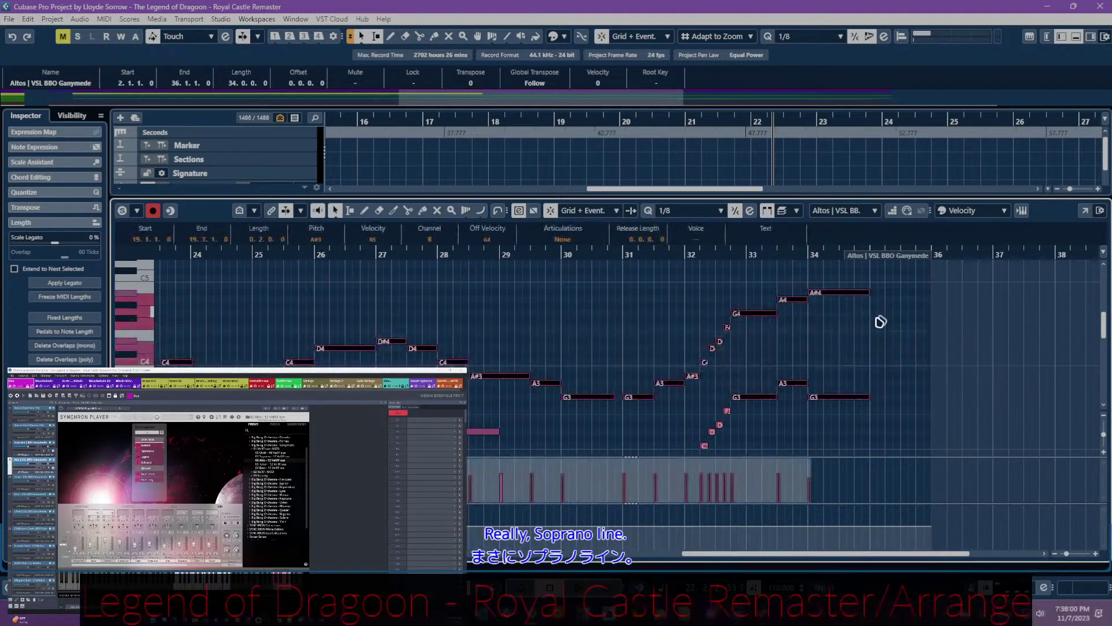
{"action": "left_click", "coordinate": [761, 399]}
{"action": "left_click", "coordinate": [792, 383], "text": "shift"}
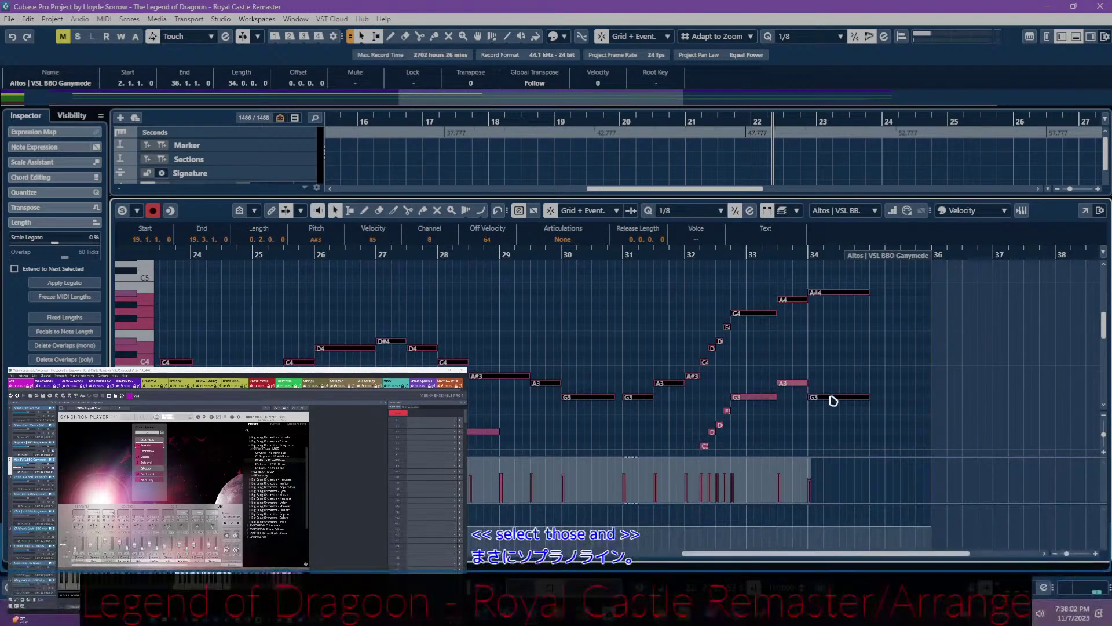
{"action": "left_click", "coordinate": [813, 398], "text": "shift"}
{"action": "scroll", "coordinate": [813, 395], "scroll_direction": "down", "scroll_amount": 3}
{"action": "scroll", "coordinate": [790, 378], "scroll_direction": "left", "scroll_amount": 6}
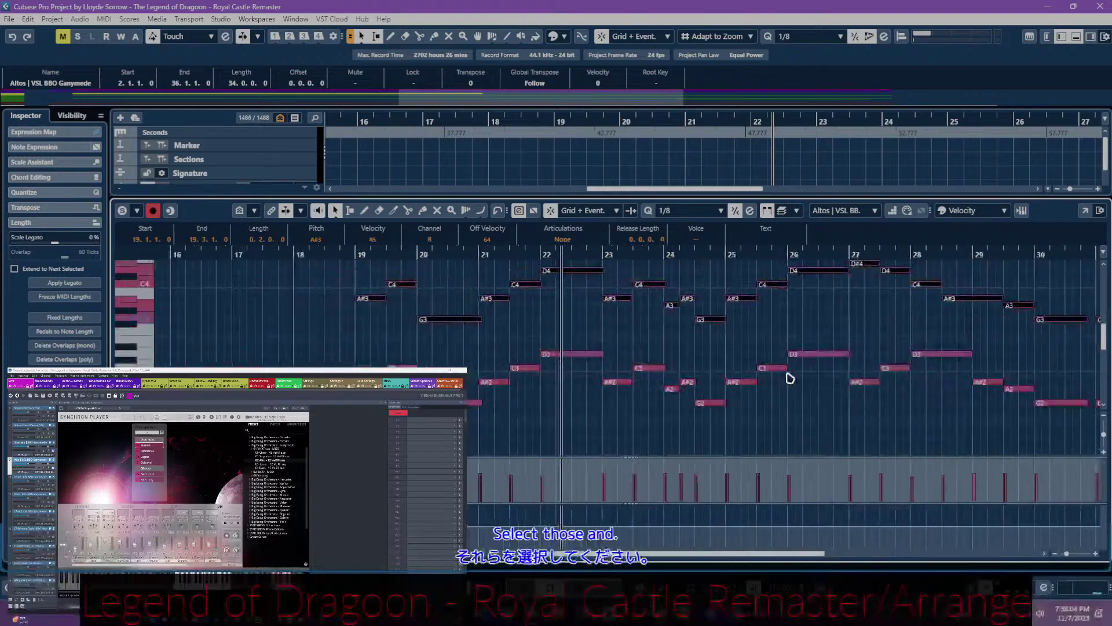
{"action": "scroll", "coordinate": [788, 369], "scroll_direction": "right", "scroll_amount": 6}
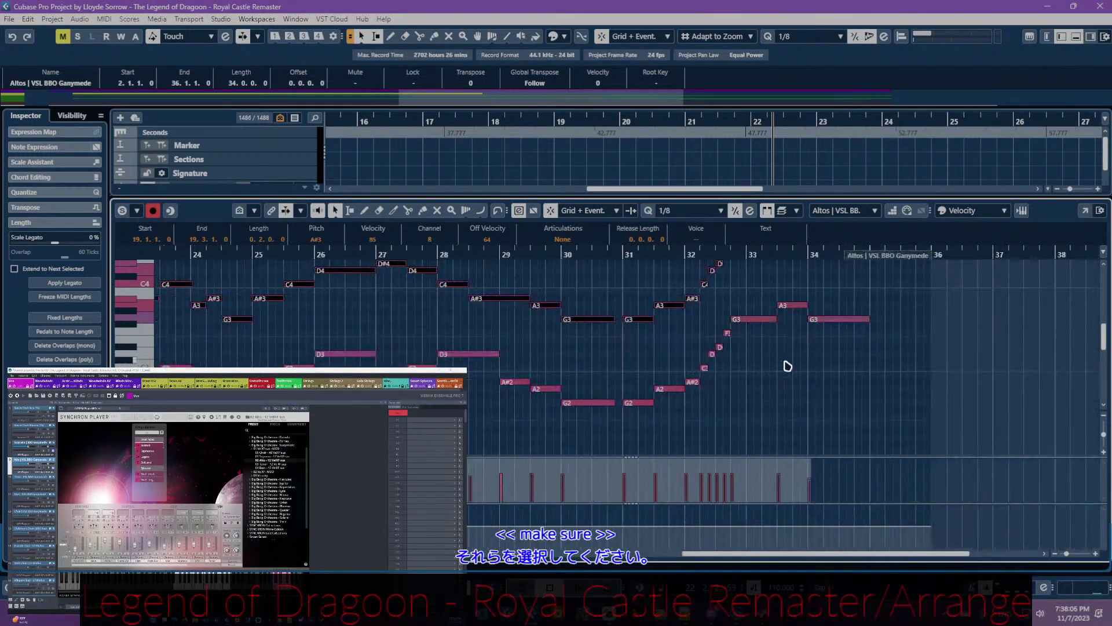
{"action": "key", "text": "Delete"}
{"action": "scroll", "coordinate": [779, 366], "scroll_direction": "up", "scroll_amount": 4}
{"action": "scroll", "coordinate": [777, 365], "scroll_direction": "down", "scroll_amount": 3}
{"action": "scroll", "coordinate": [638, 363], "scroll_direction": "right", "scroll_amount": 3}
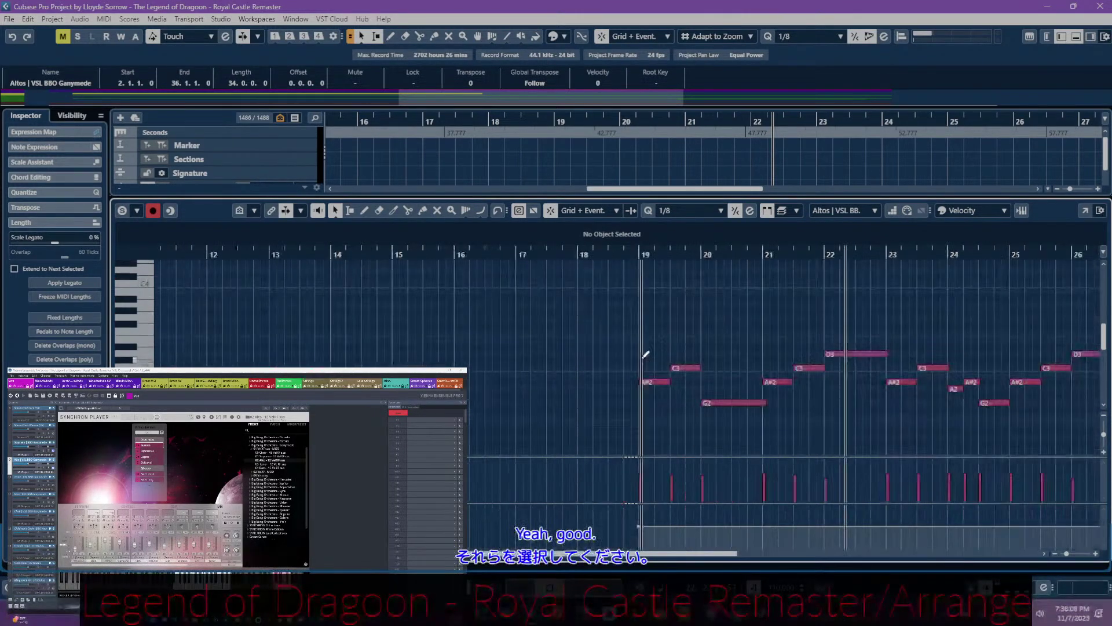
- Close the Altos note editor, open the Sopranos part for note editing, and show the Altos part alongside it
{"action": "key", "text": "ctrl+e"}
{"action": "scroll", "coordinate": [615, 312], "scroll_direction": "left", "scroll_amount": 4}
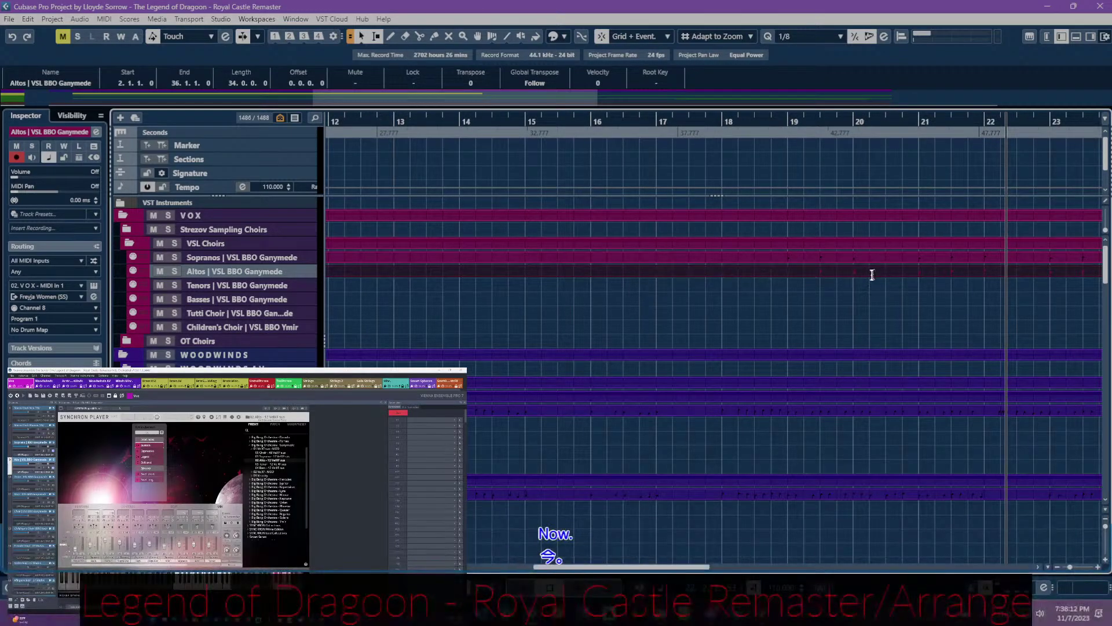
{"action": "left_click", "coordinate": [859, 260], "text": "shift"}
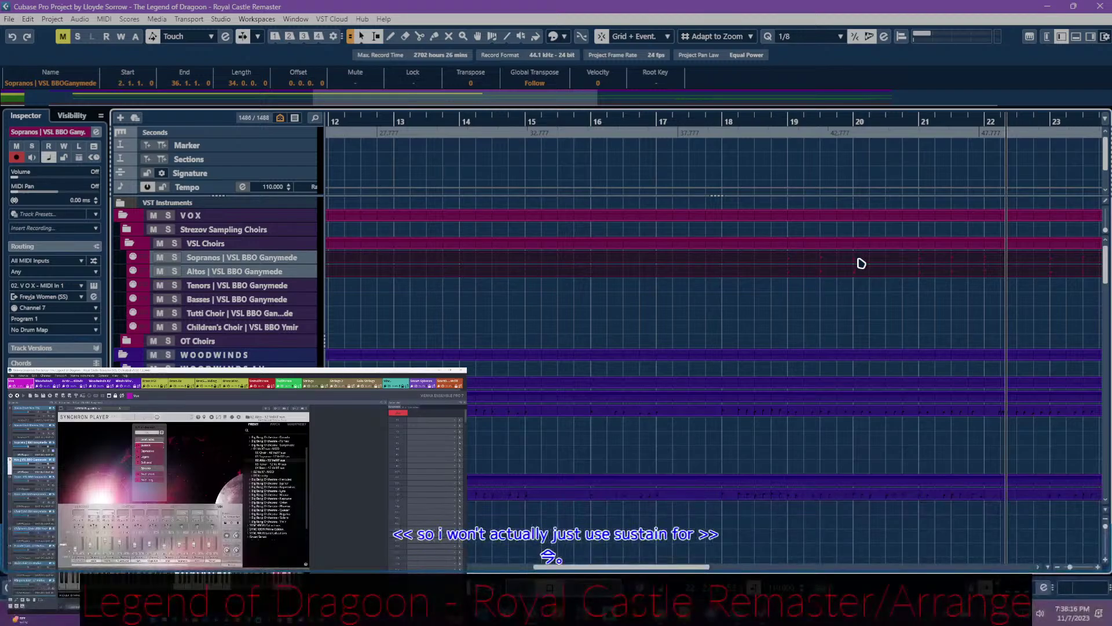
{"action": "left_click", "coordinate": [859, 260]}
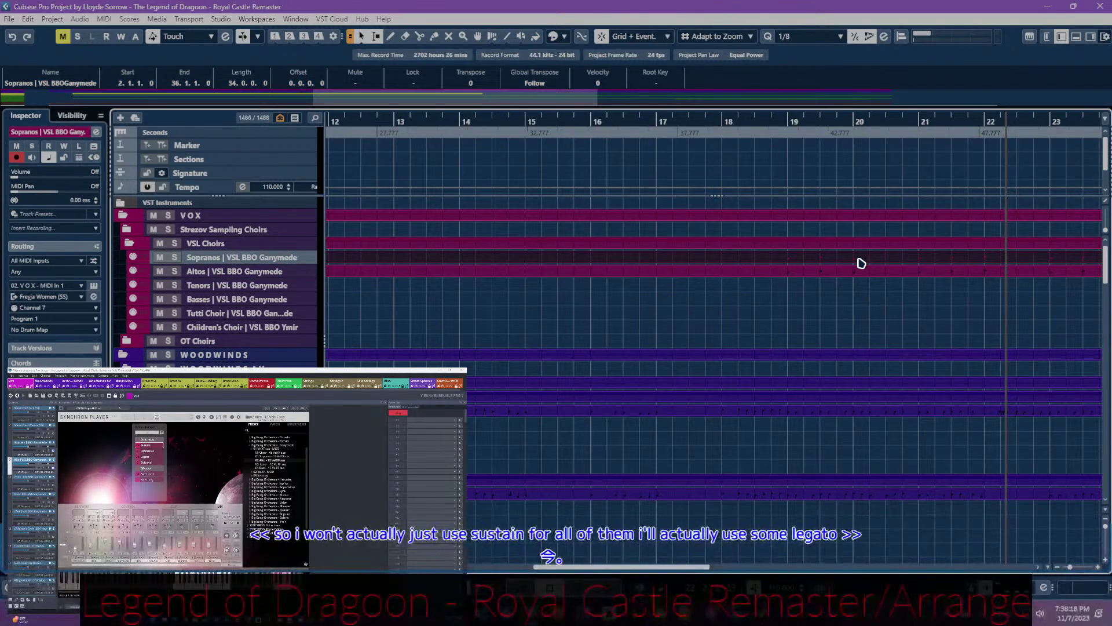
{"action": "double_click", "coordinate": [861, 263]}
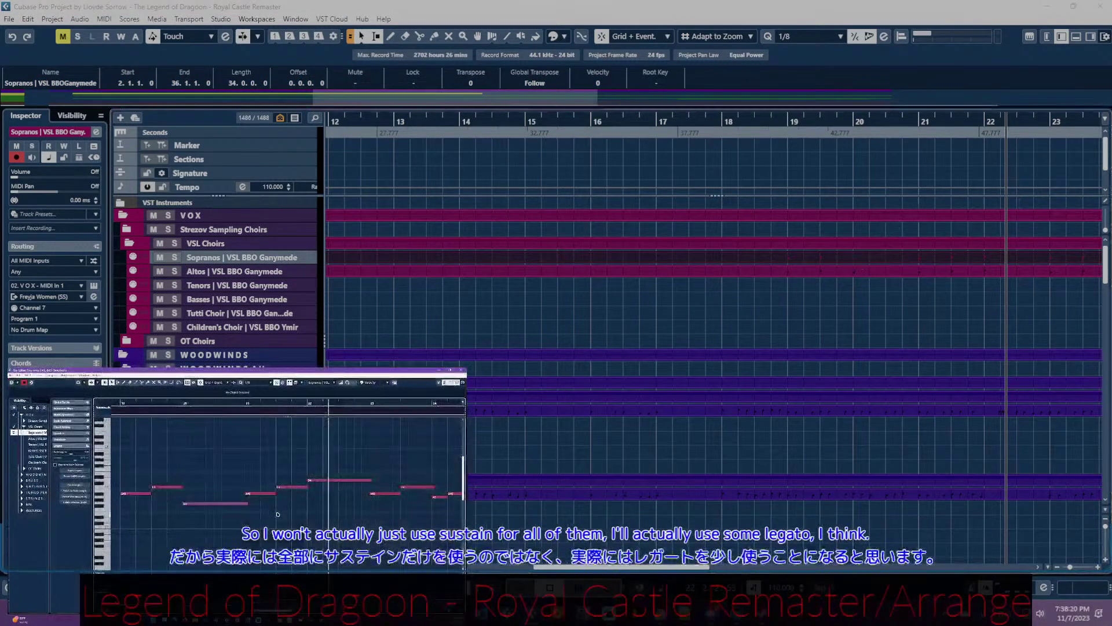
{"action": "left_click", "coordinate": [14, 438]}
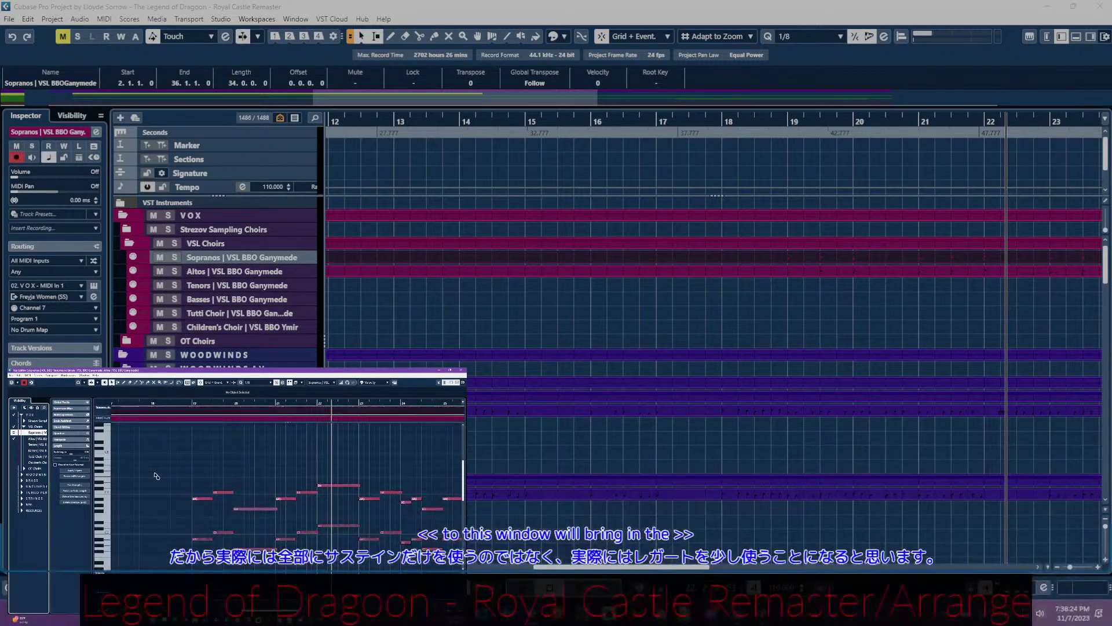
- Assign an articulation to the shorter Sopranos notes in the phrase starting at bar 19
{"action": "scroll", "coordinate": [172, 506], "scroll_direction": "right", "scroll_amount": 2}
{"action": "left_click", "coordinate": [169, 499]}
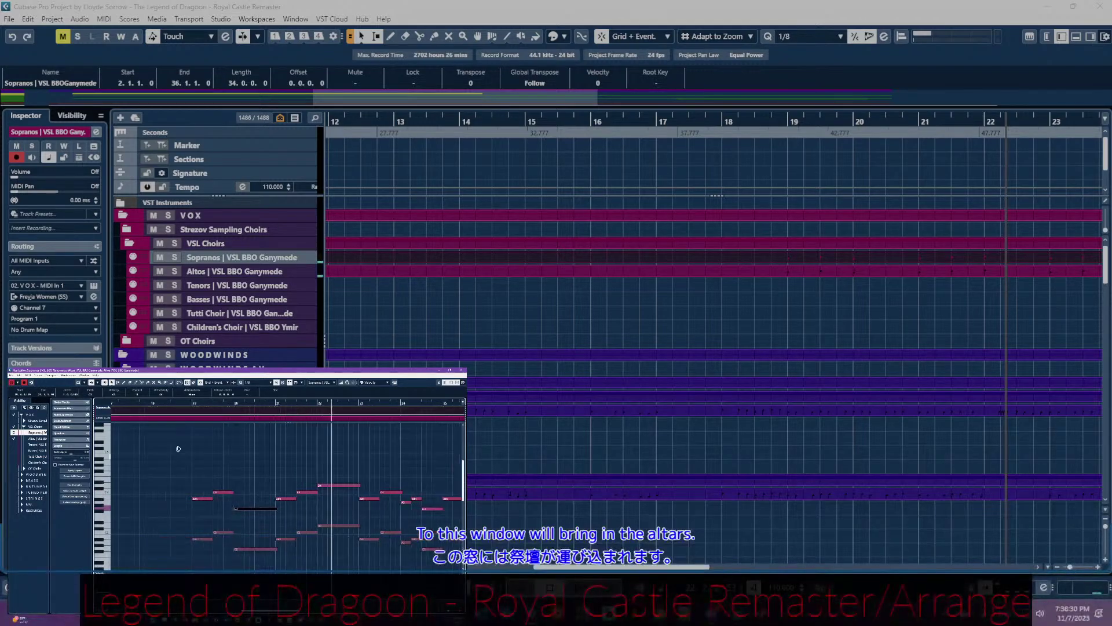
{"action": "scroll", "coordinate": [167, 463], "scroll_direction": "left", "scroll_amount": 2}
{"action": "key", "text": "KP_1"}
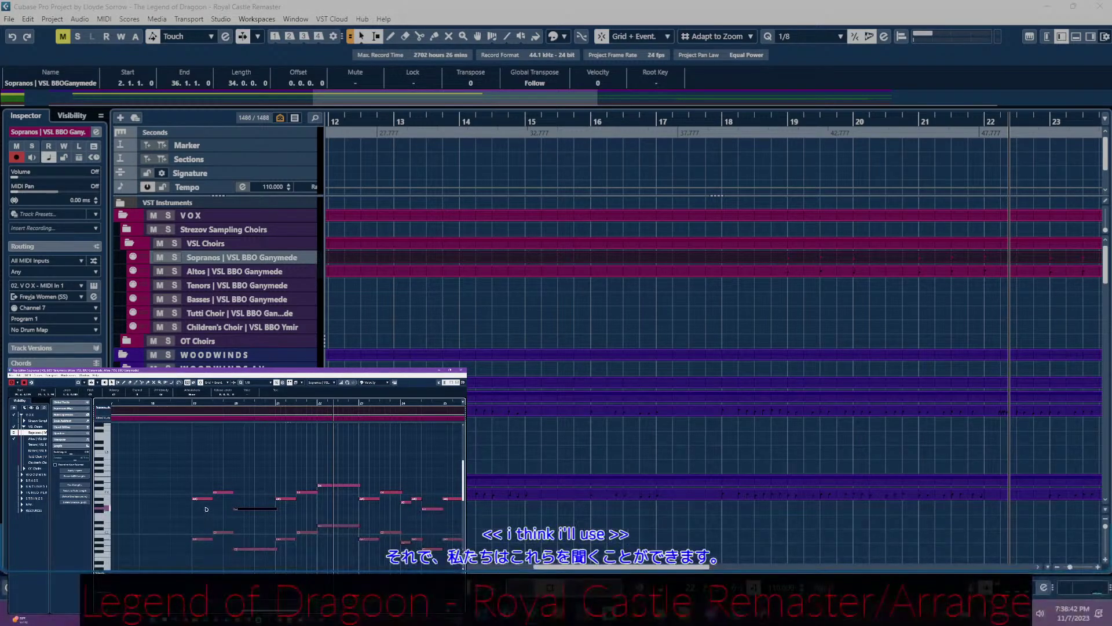
{"action": "left_click", "coordinate": [214, 492]}
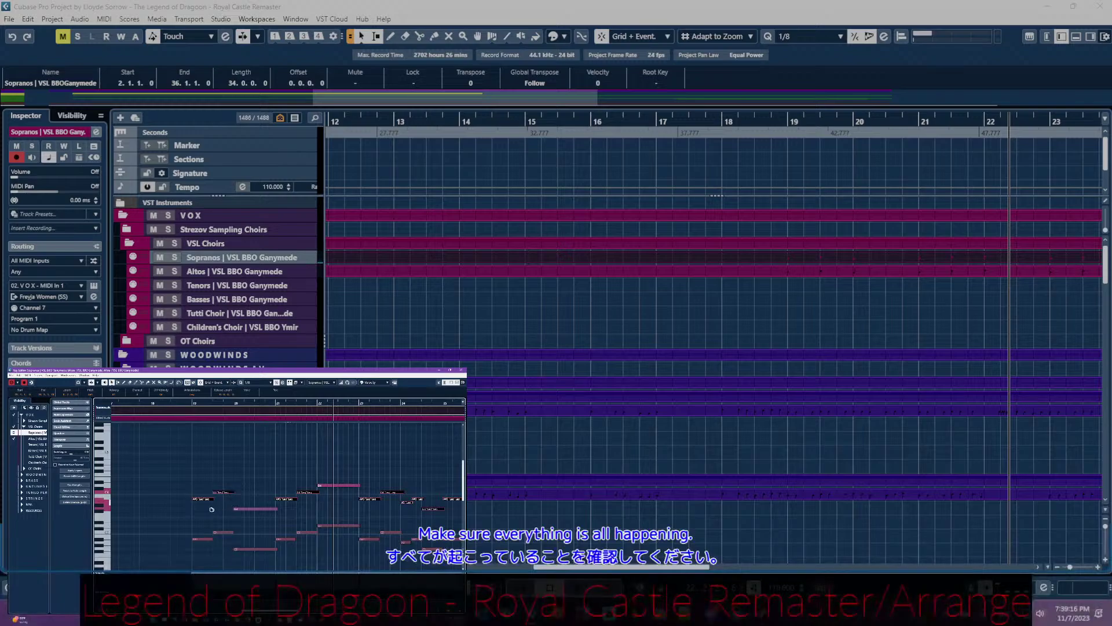
{"action": "left_click", "coordinate": [917, 606]}
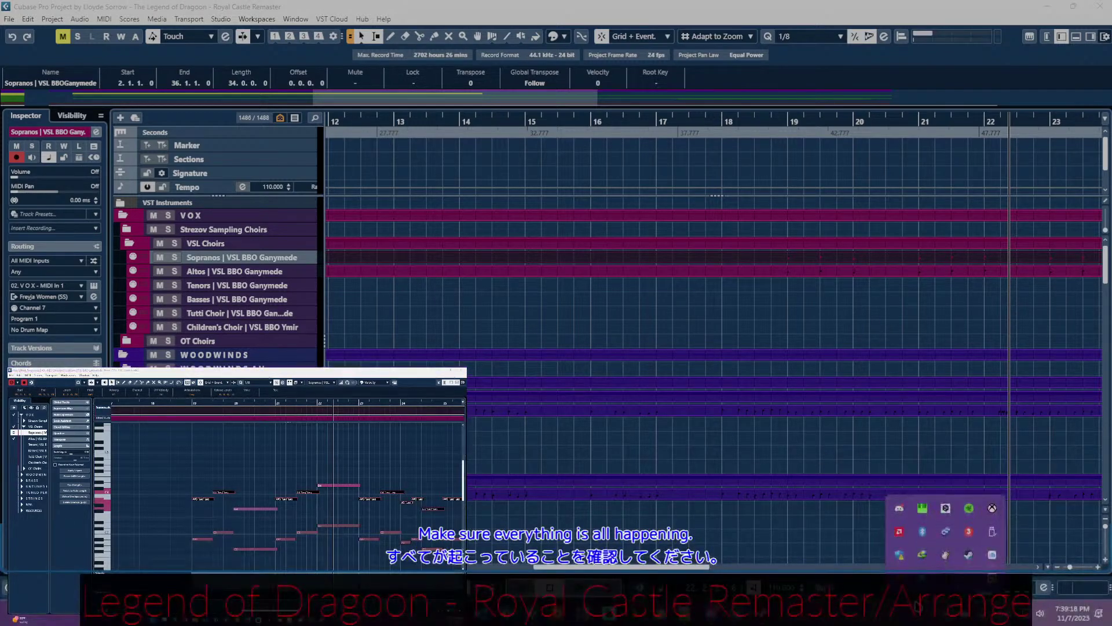
{"action": "right_click", "coordinate": [967, 552]}
{"action": "left_click", "coordinate": [985, 536]}
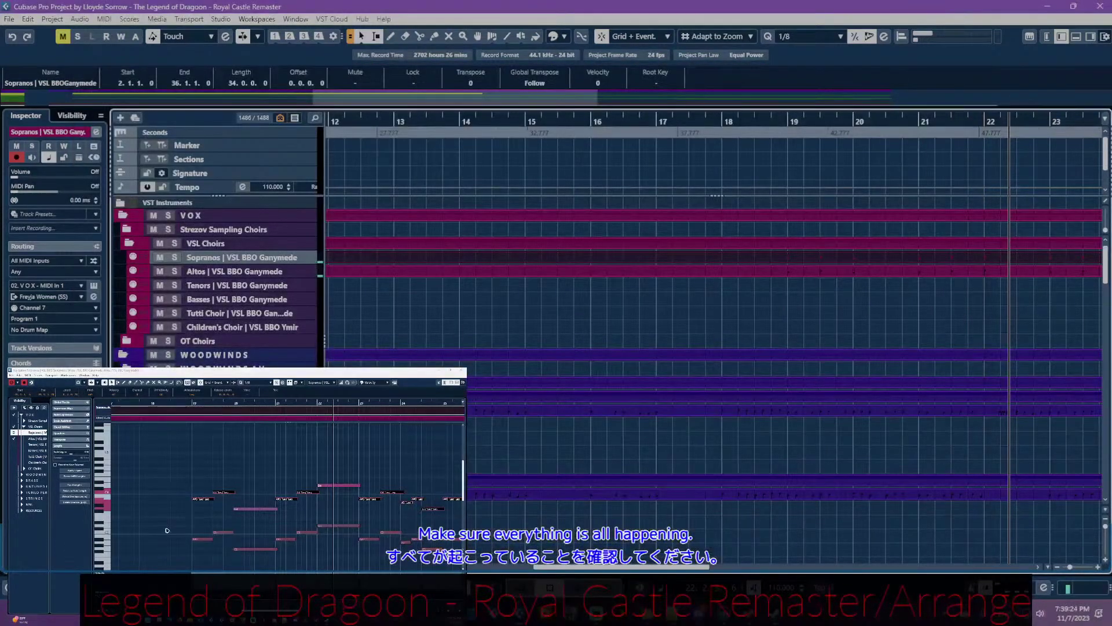
- Audition the Sopranos and Altos lines together from bar 19
{"action": "left_click", "coordinate": [218, 396]}
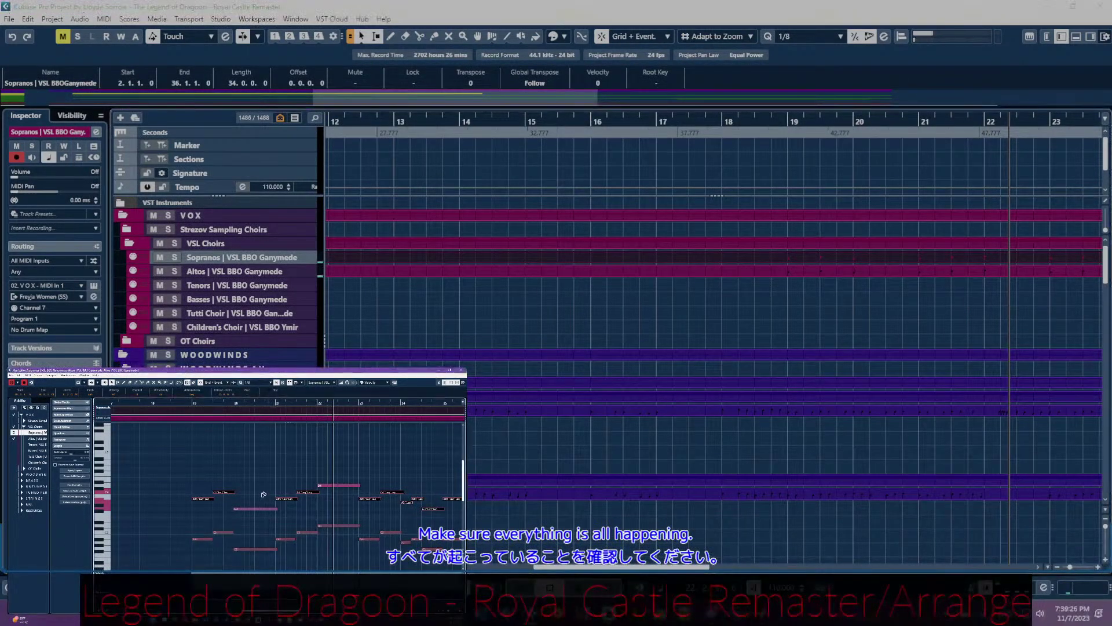
{"action": "key", "text": "space"}
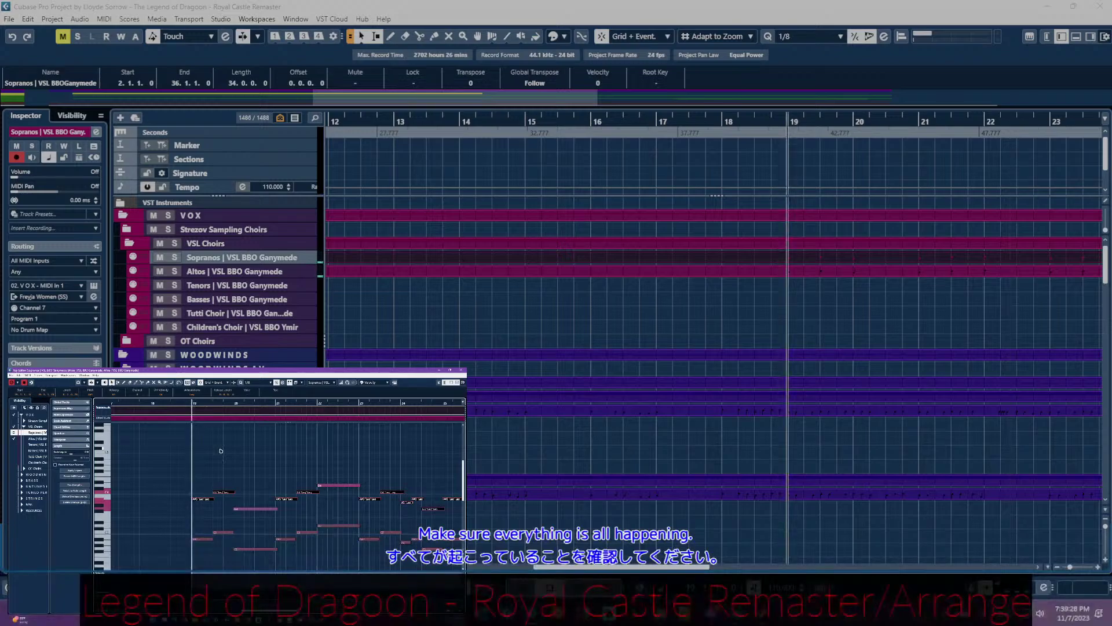
{"action": "key", "text": "space"}
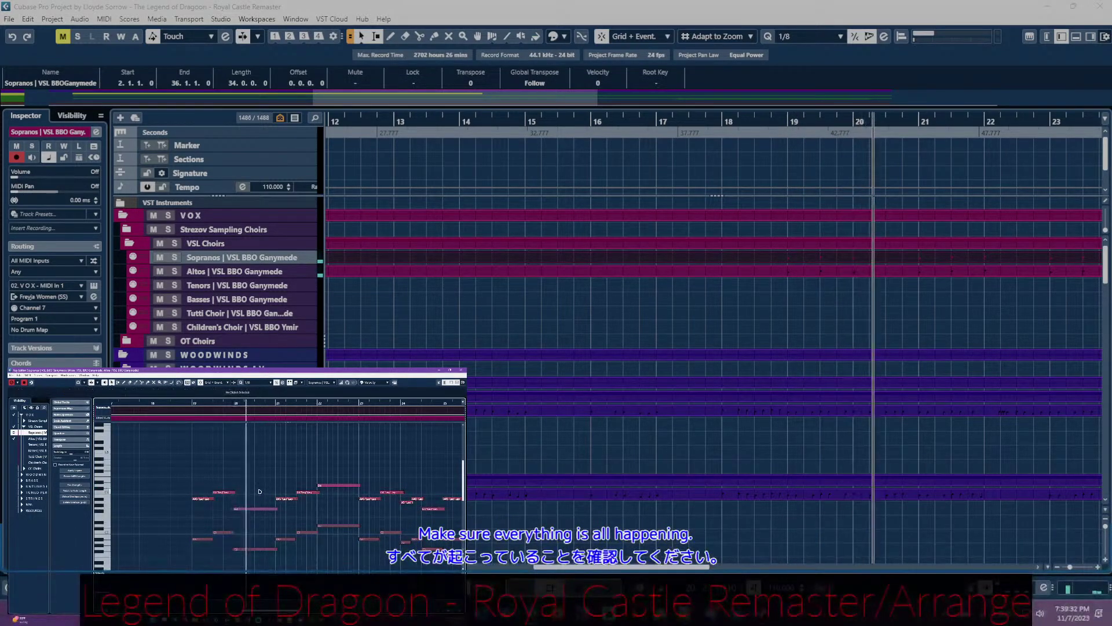
- Assign a long articulation to the remaining sustained Sopranos notes before the final two notes
{"action": "left_click", "coordinate": [320, 502]}
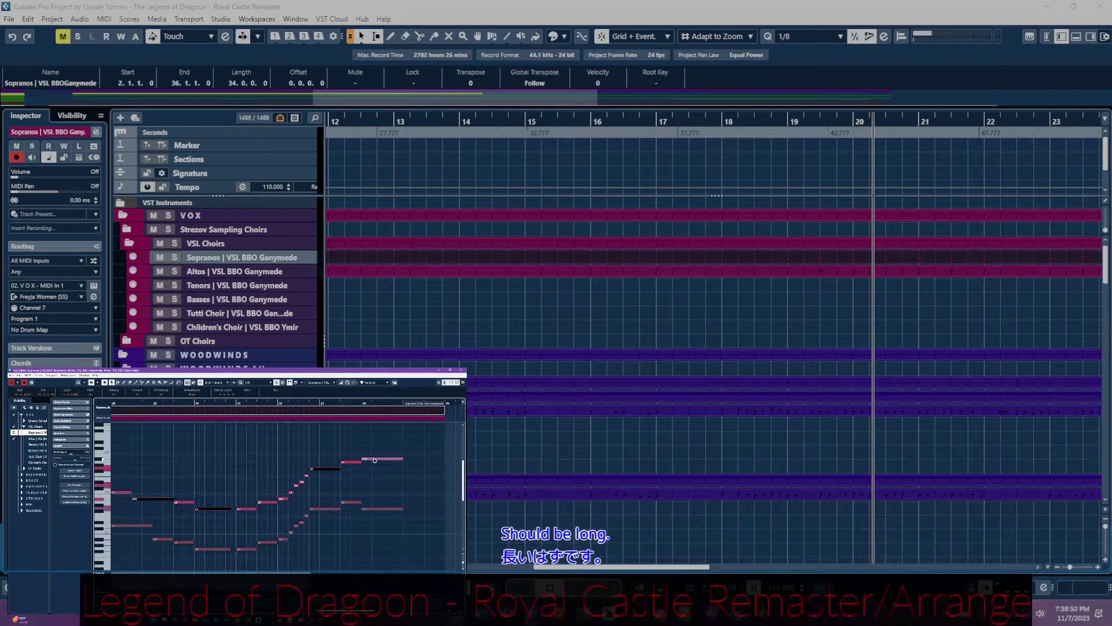
{"action": "left_click", "coordinate": [196, 394]}
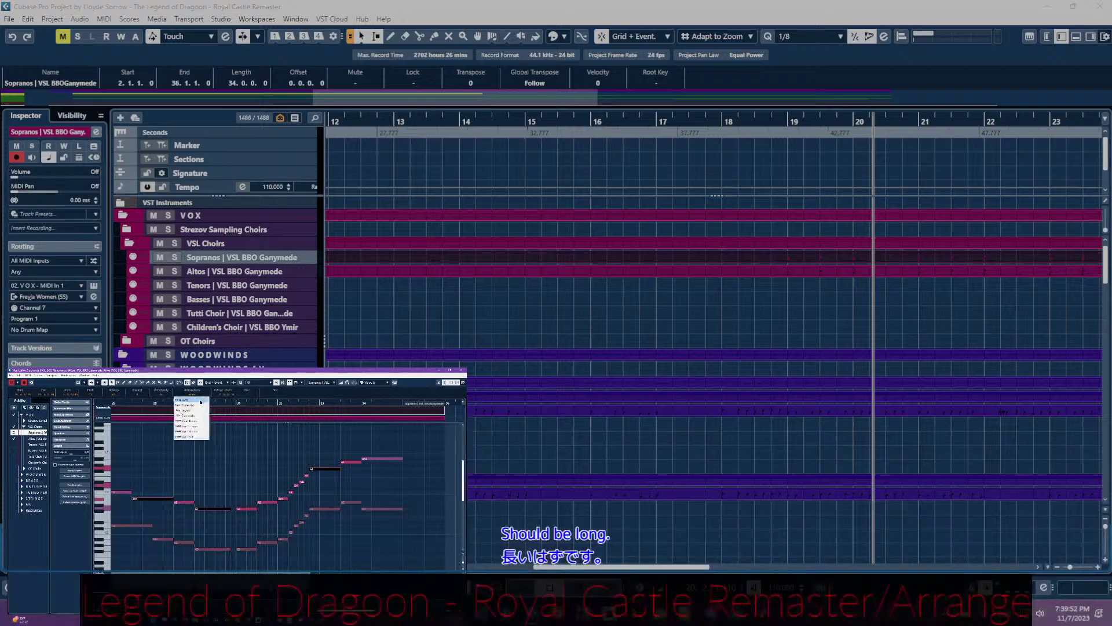
{"action": "left_click", "coordinate": [201, 400]}
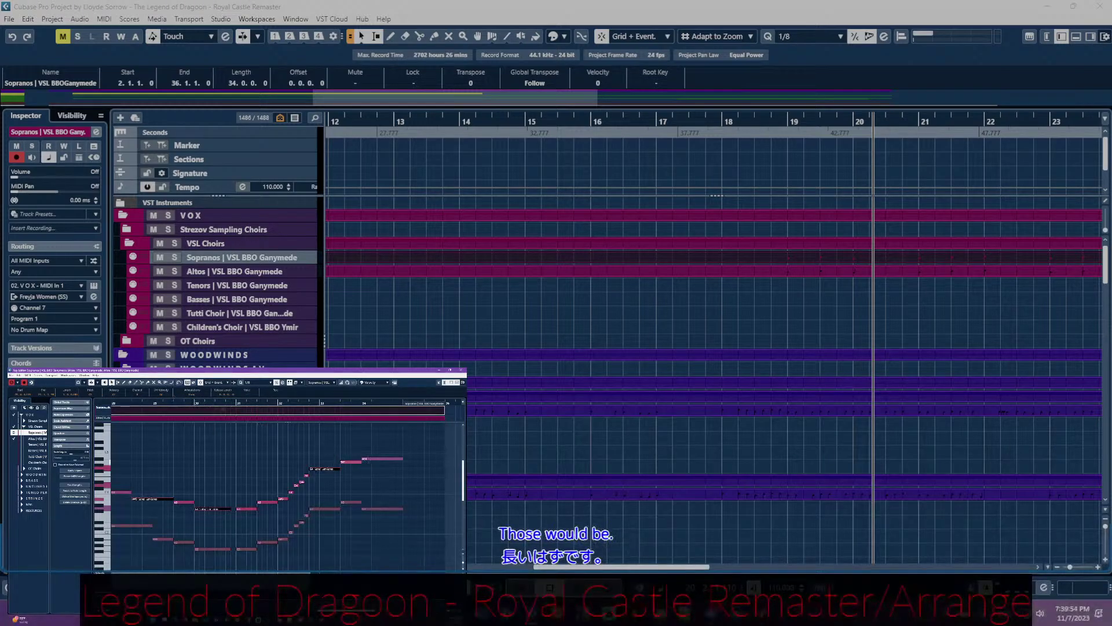
- Assign articulations to the last two Sopranos notes, making the second-to-last one legato
{"action": "left_click", "coordinate": [344, 465]}
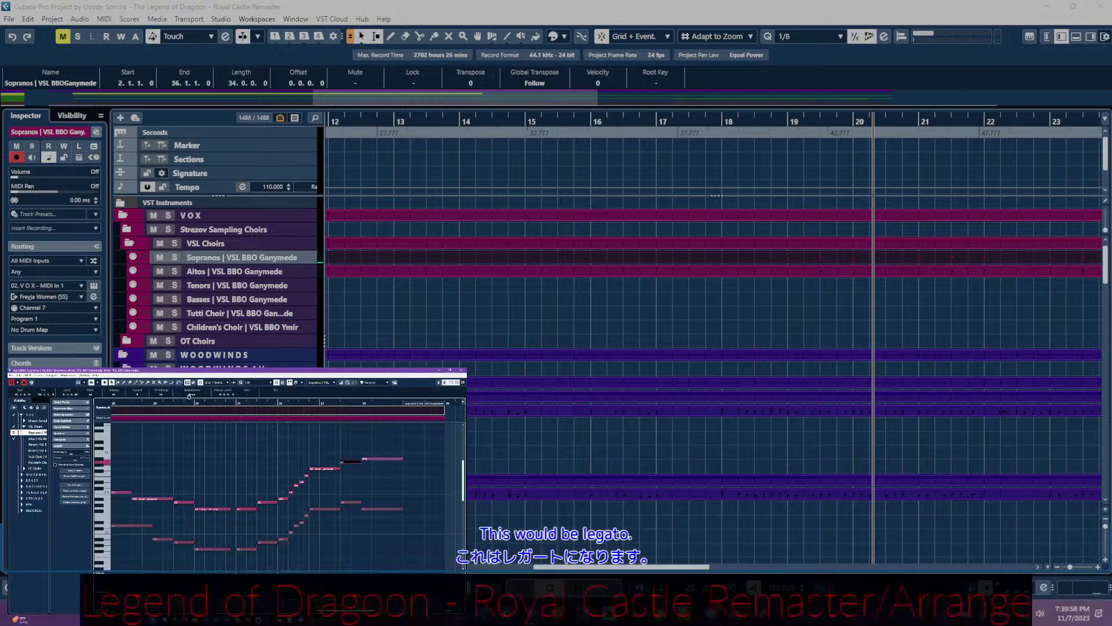
{"action": "left_click", "coordinate": [373, 460]}
{"action": "left_click", "coordinate": [192, 395]}
{"action": "left_click", "coordinate": [199, 407]}
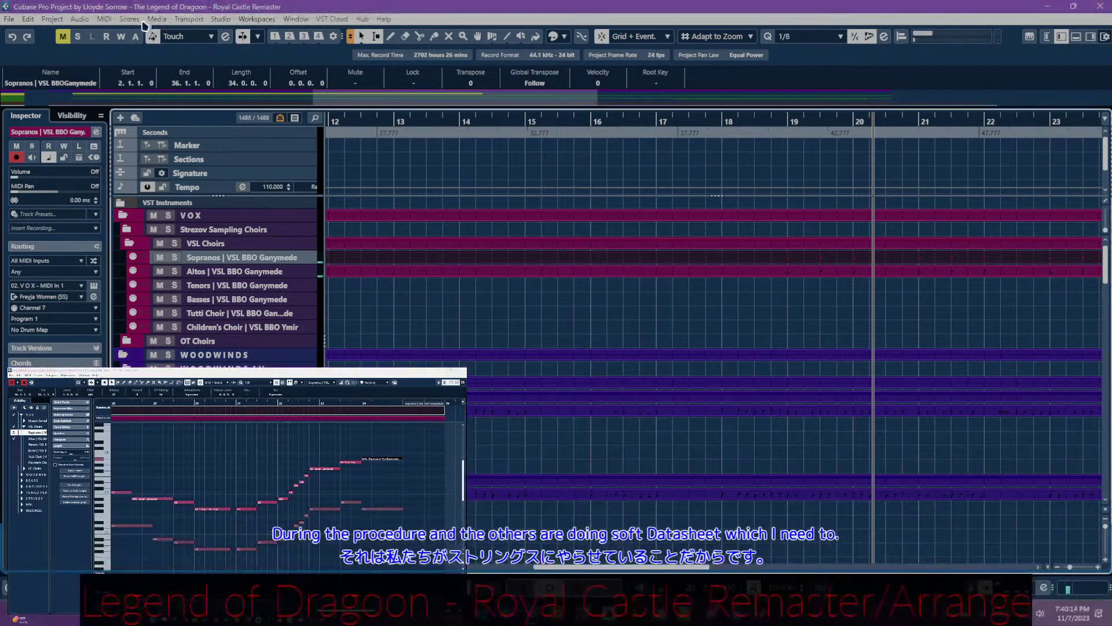
- Add the reminder "- for the violins, use time sync for the slow attack detache" to the project Notepad and close it
{"action": "left_click", "coordinate": [78, 20]}
{"action": "mouse_move", "coordinate": [52, 20]}
{"action": "left_click", "coordinate": [110, 304]}
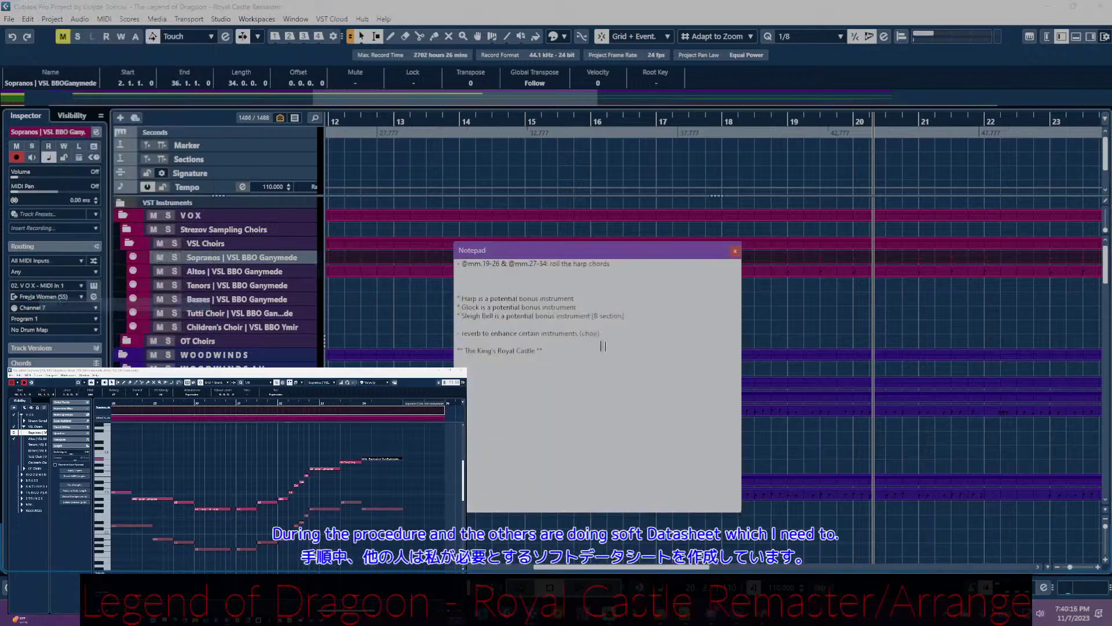
{"action": "left_click", "coordinate": [525, 274]}
{"action": "type", "text": "- for the v"}
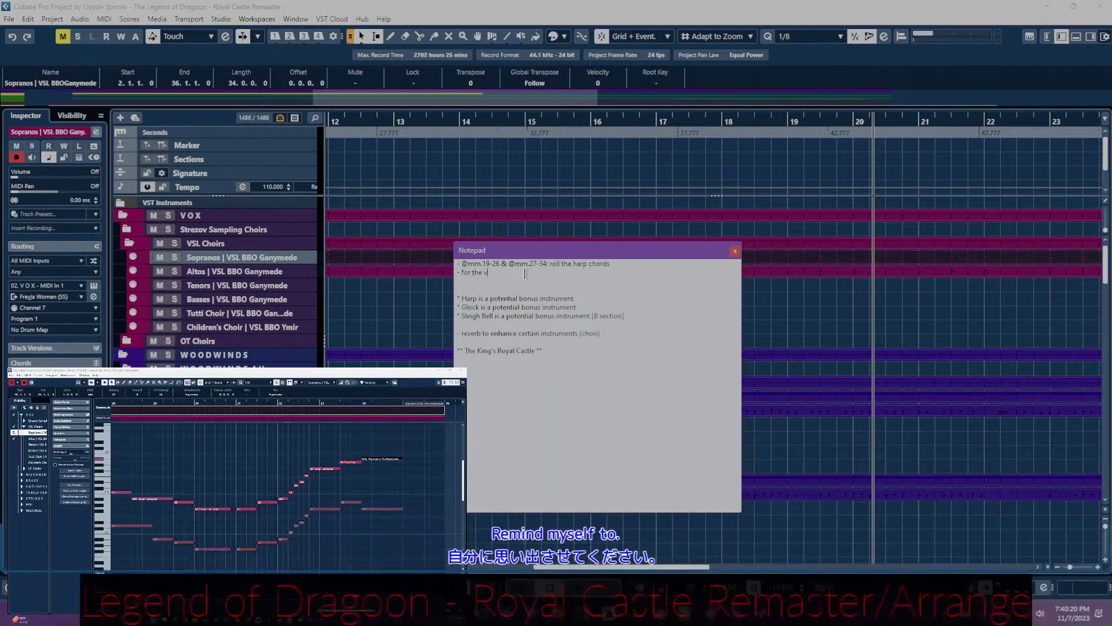
{"action": "type", "text": "iolins"}
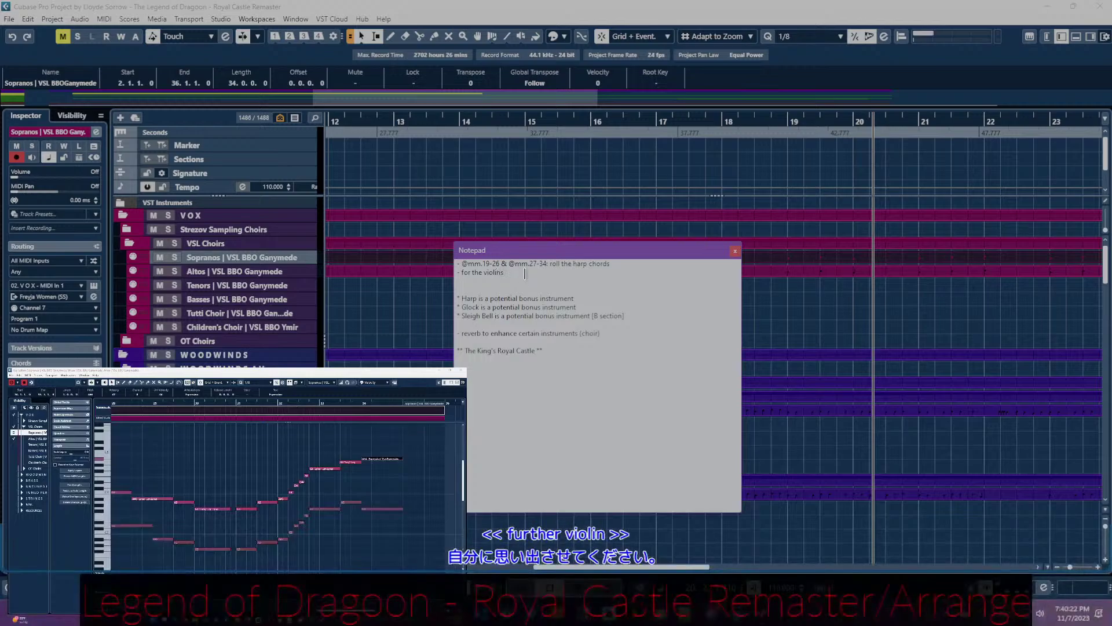
{"action": "type", "text": ","}
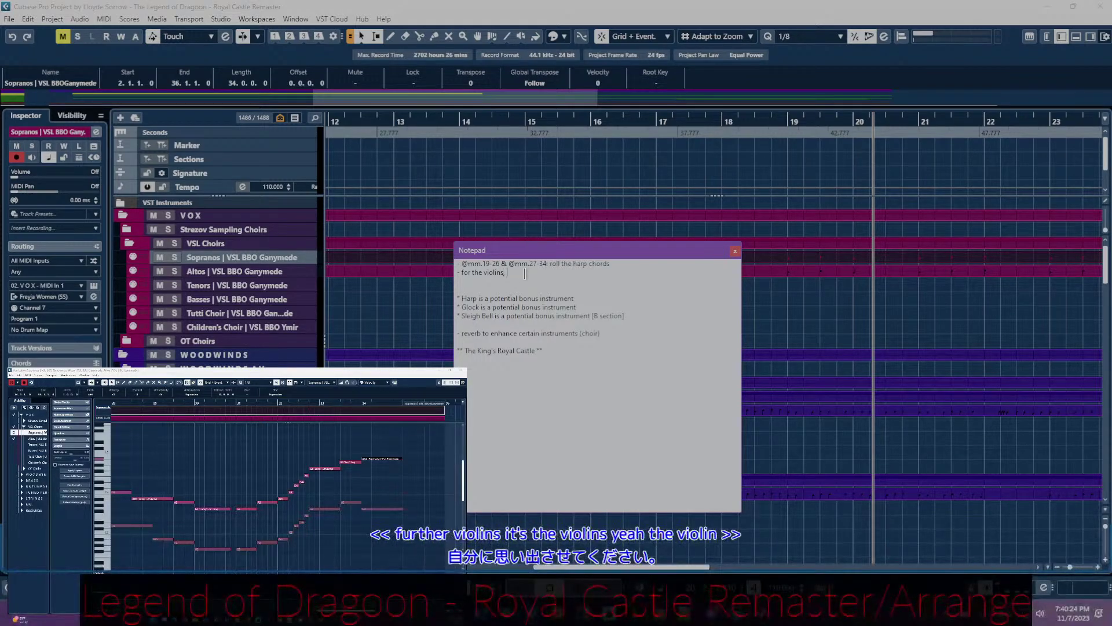
{"action": "type", "text": " us"}
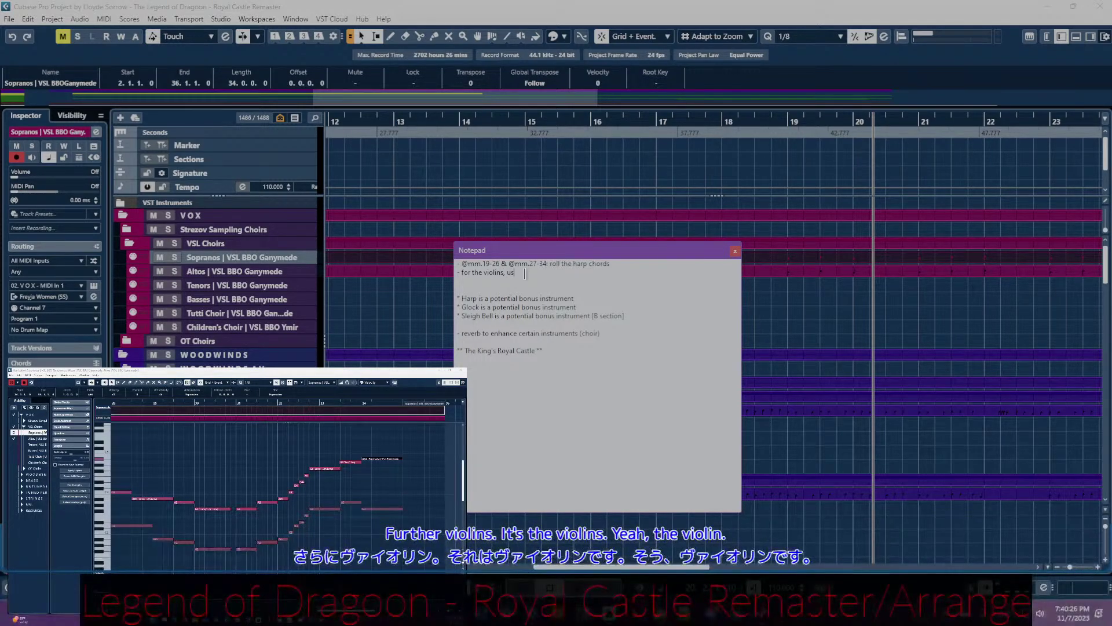
{"action": "type", "text": "e time s"}
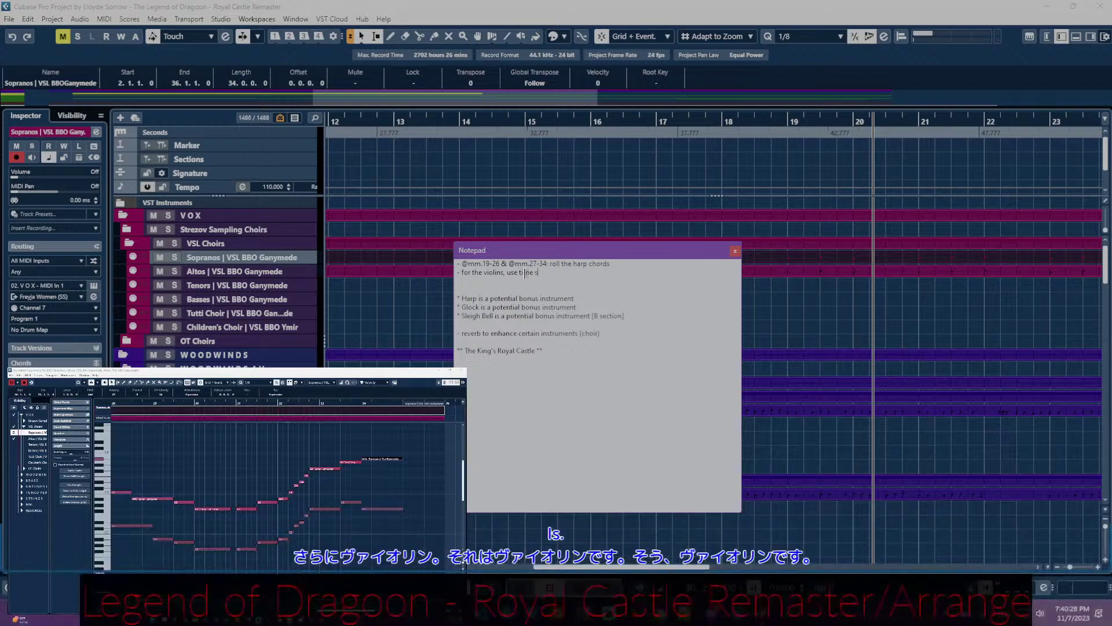
{"action": "type", "text": "ync for the slow attack"}
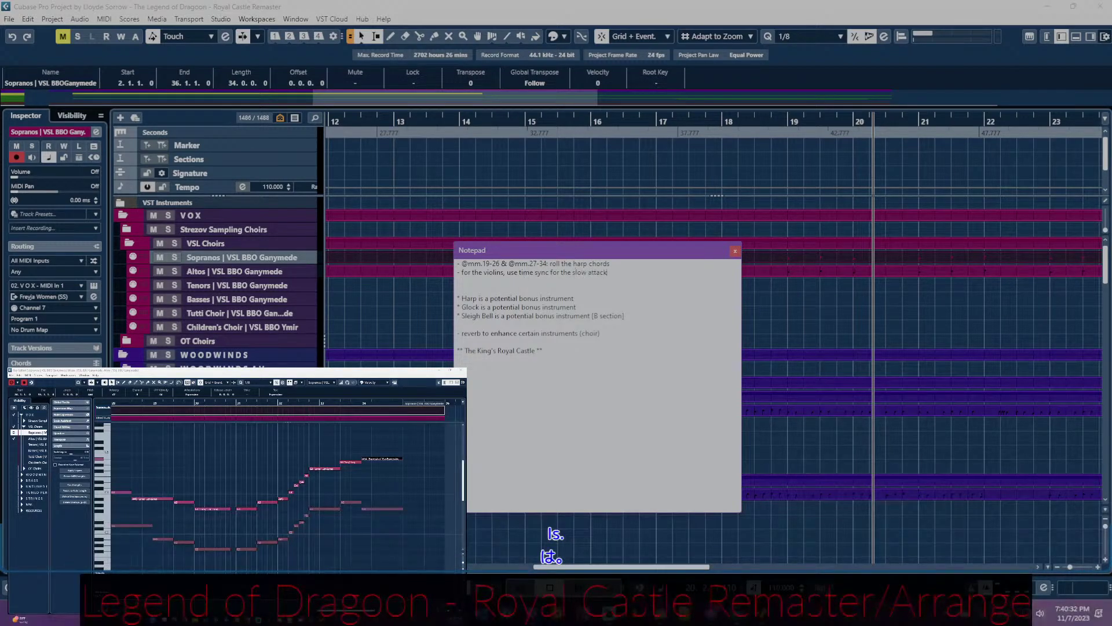
{"action": "type", "text": " detache"}
{"action": "left_click", "coordinate": [735, 250]}
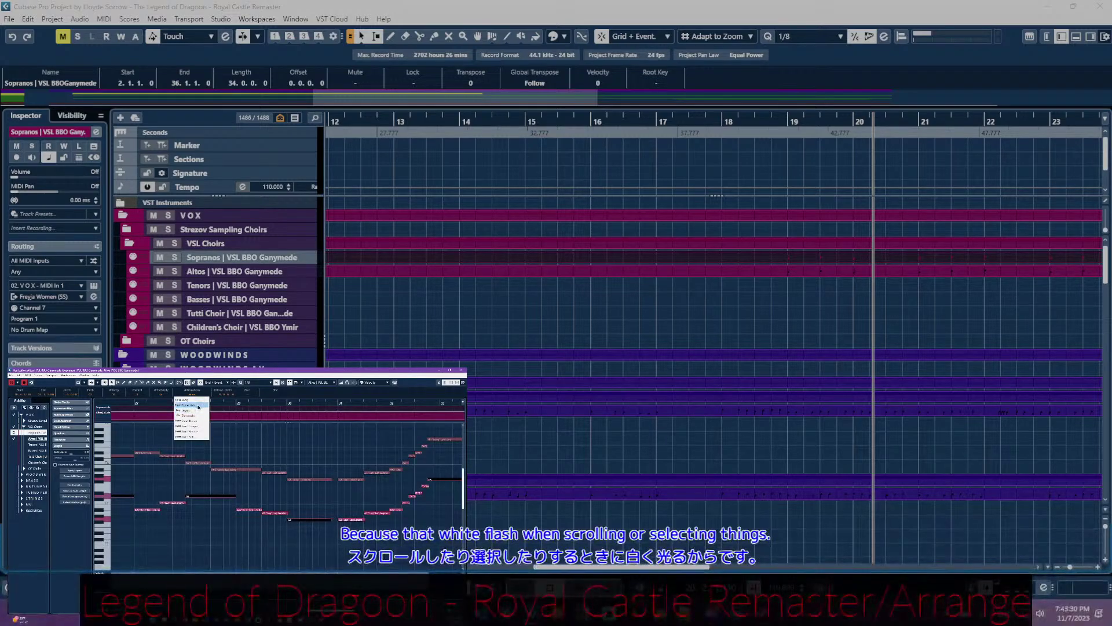
- Assign an articulation to the final held note of the Altos line in bar 34
{"action": "scroll", "coordinate": [229, 489], "scroll_direction": "right", "scroll_amount": 5}
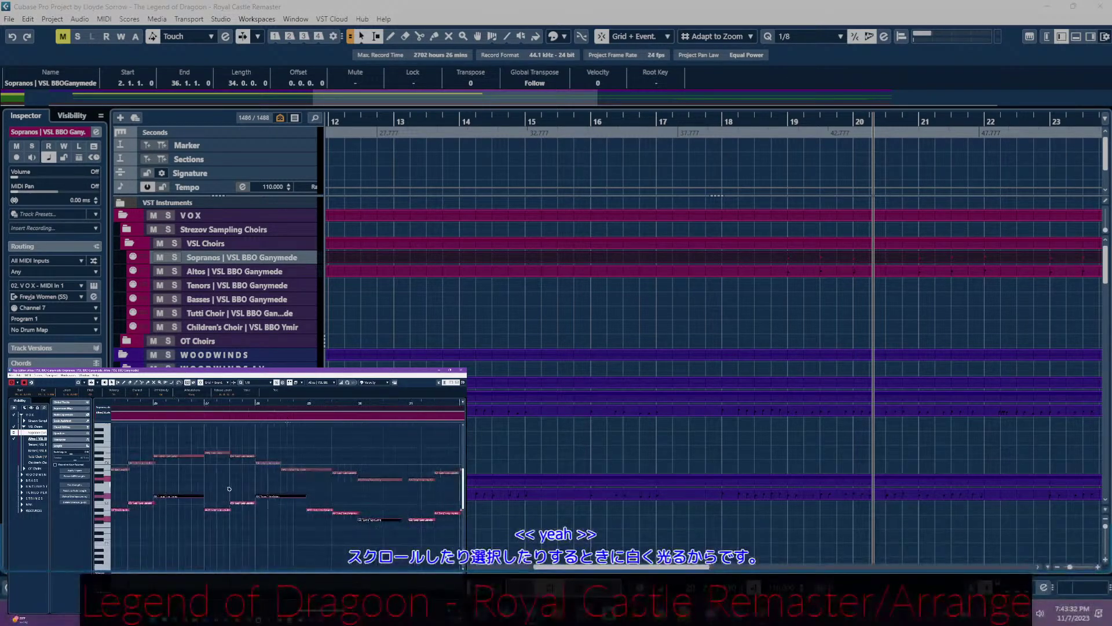
{"action": "scroll", "coordinate": [229, 489], "scroll_direction": "right", "scroll_amount": 10}
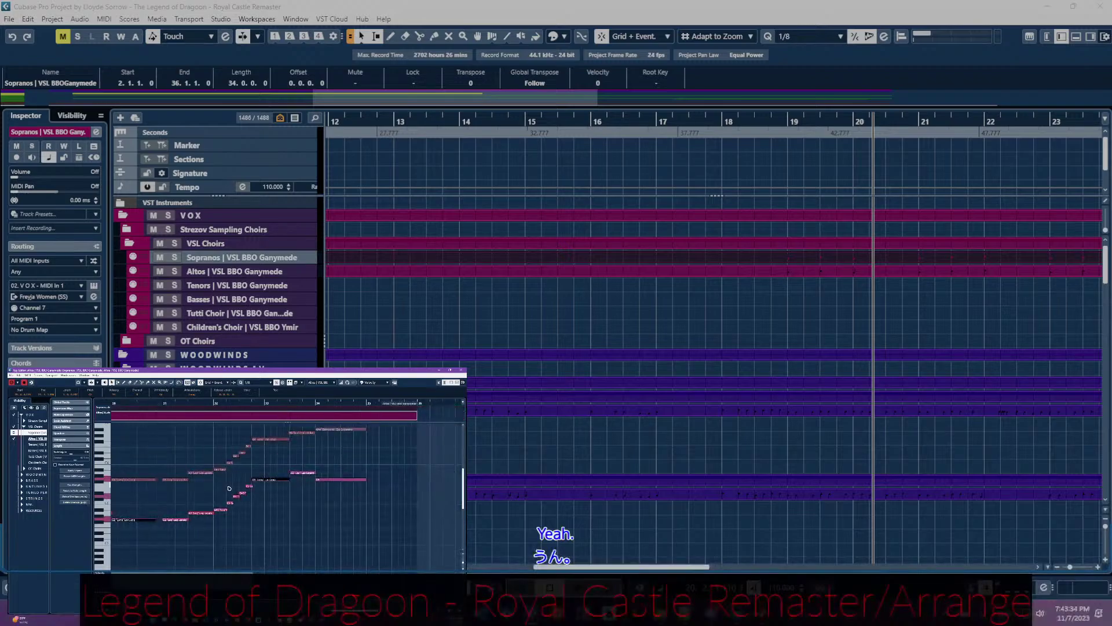
{"action": "left_click", "coordinate": [263, 481]}
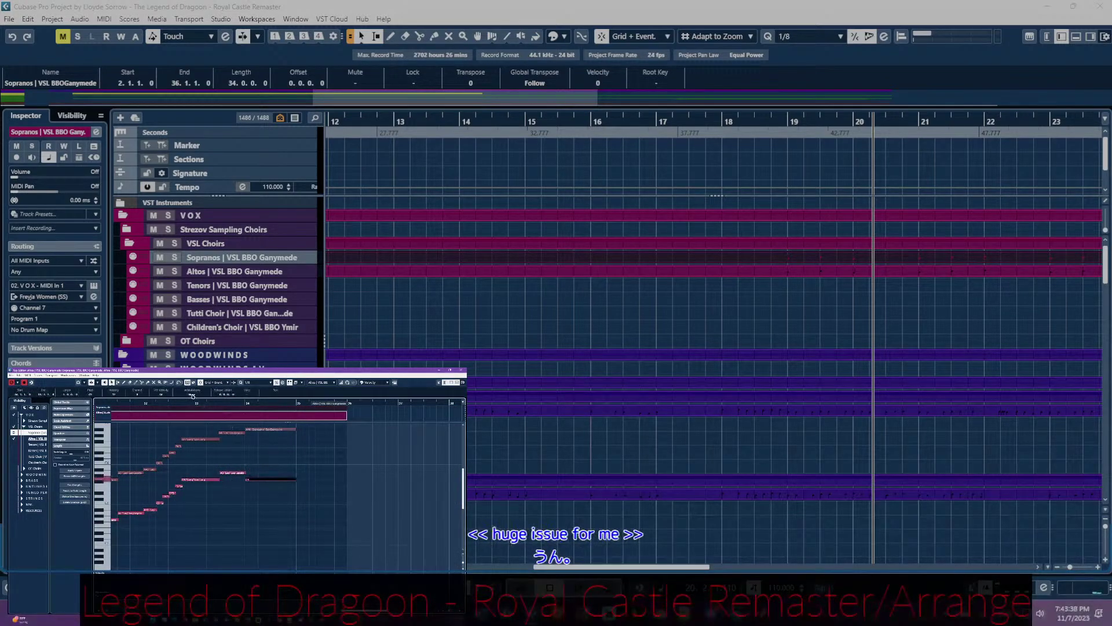
{"action": "left_click", "coordinate": [259, 481]}
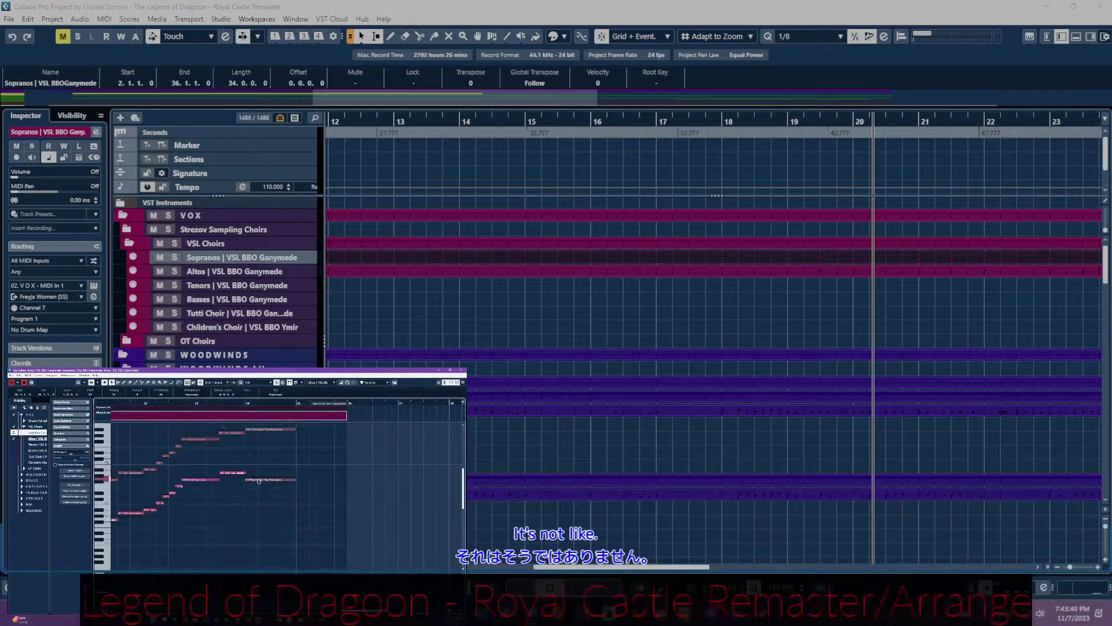
- Audition the Sopranos and Altos lines from bar 19, and replay their ending from about bar 32
{"action": "scroll", "coordinate": [265, 488], "scroll_direction": "left", "scroll_amount": 3}
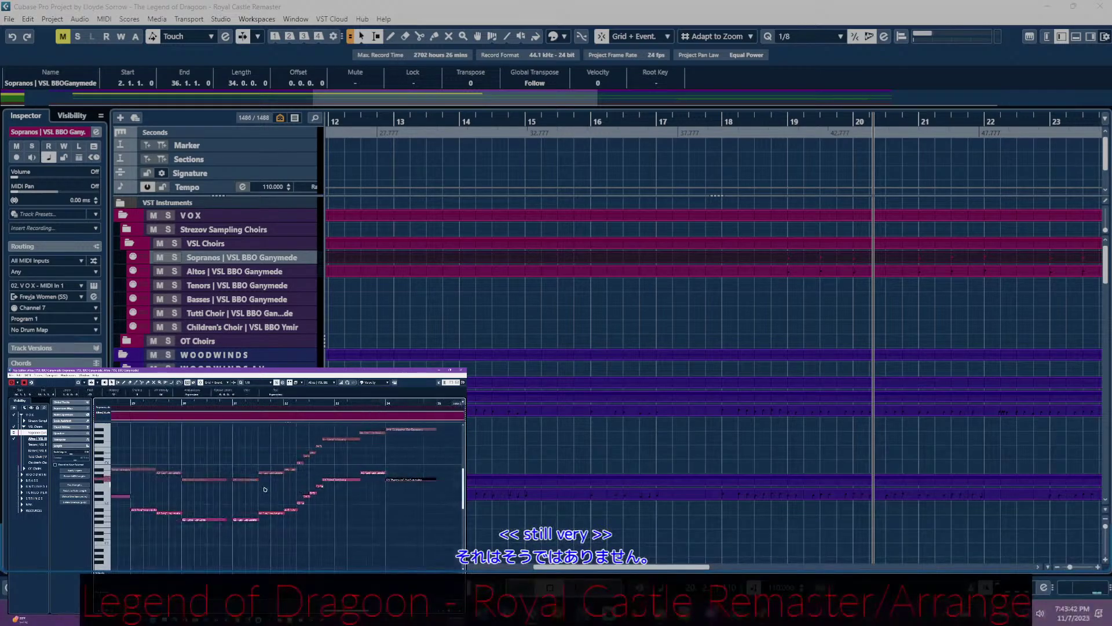
{"action": "scroll", "coordinate": [265, 488], "scroll_direction": "left", "scroll_amount": 2}
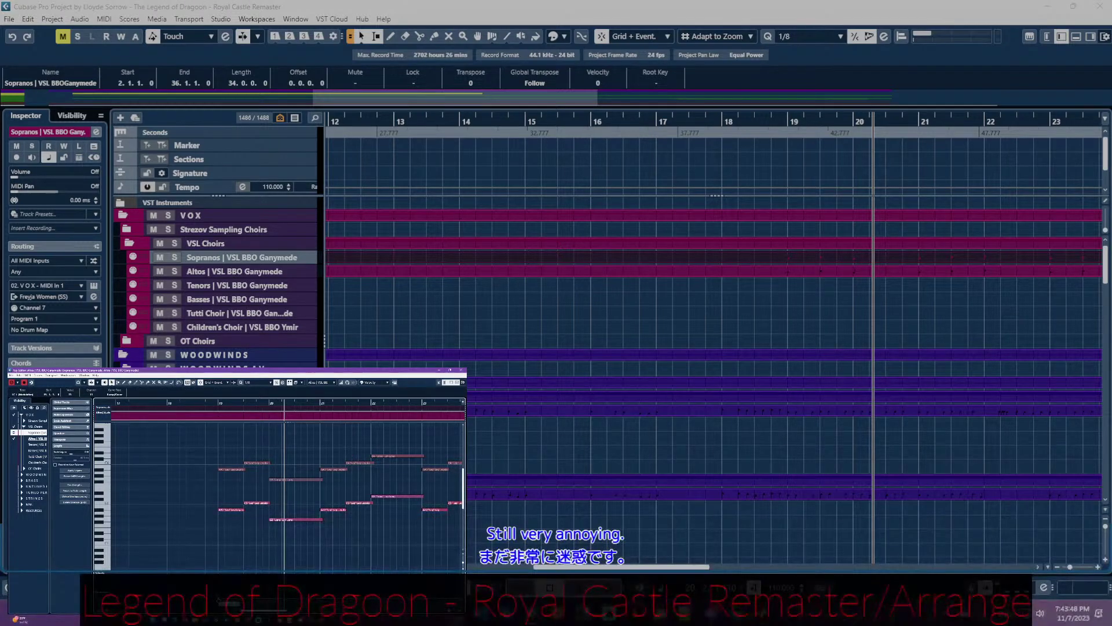
{"action": "left_click", "coordinate": [218, 406]}
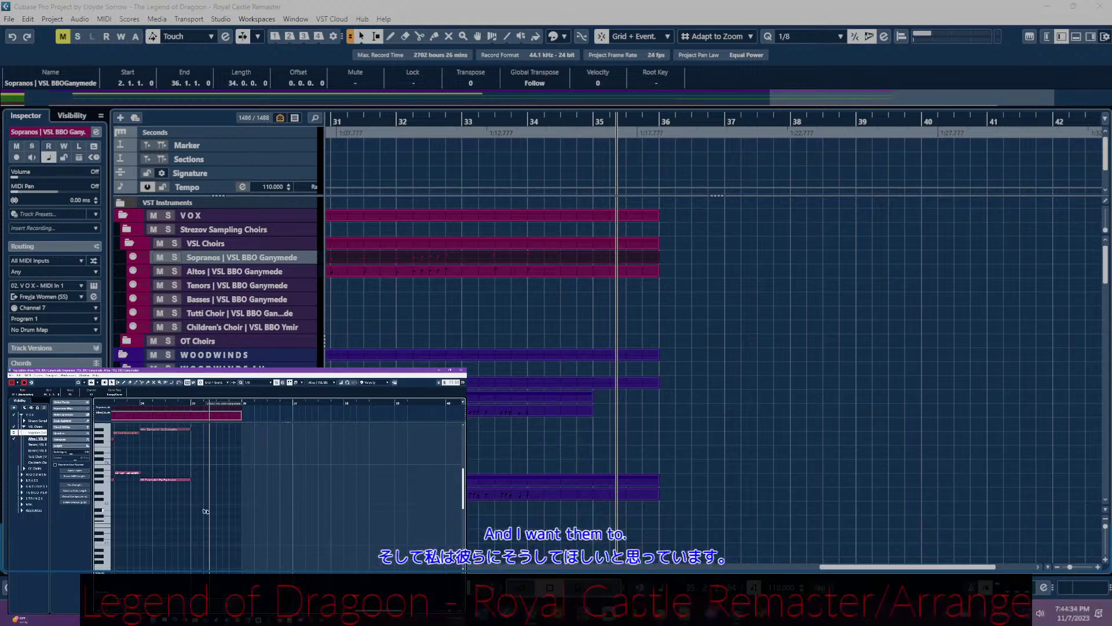
{"action": "scroll", "coordinate": [173, 524], "scroll_direction": "down", "scroll_amount": 5}
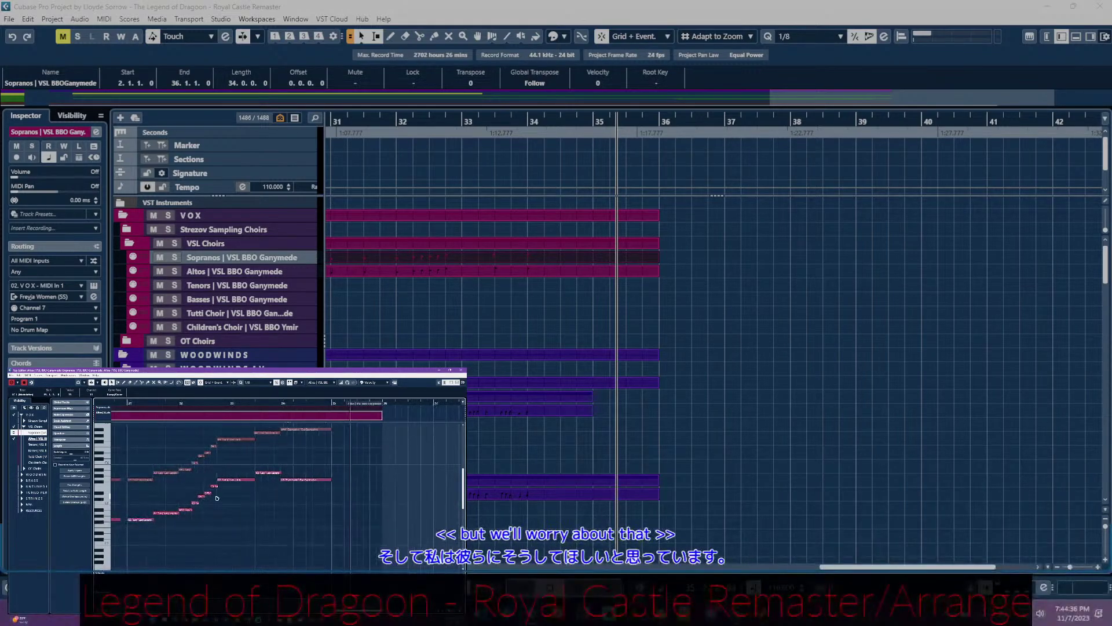
{"action": "left_click", "coordinate": [177, 402]}
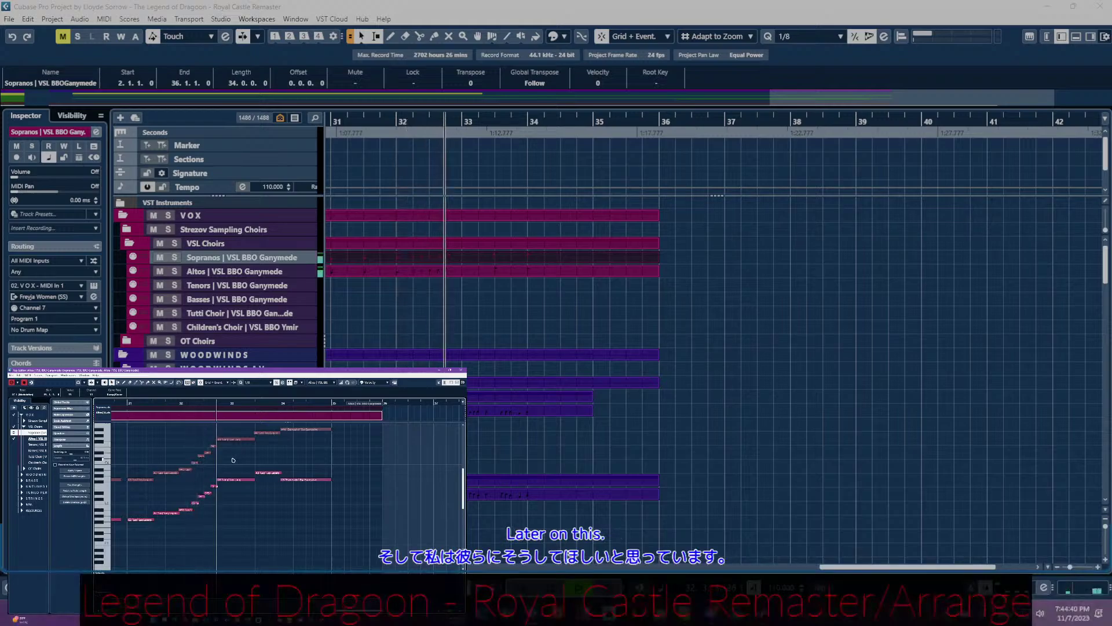
- Shorten the held Altos and Sopranos notes in bars 20 and 22 slightly so the singers get a breath before the next phrase
{"action": "scroll", "coordinate": [230, 464], "scroll_direction": "left", "scroll_amount": 3}
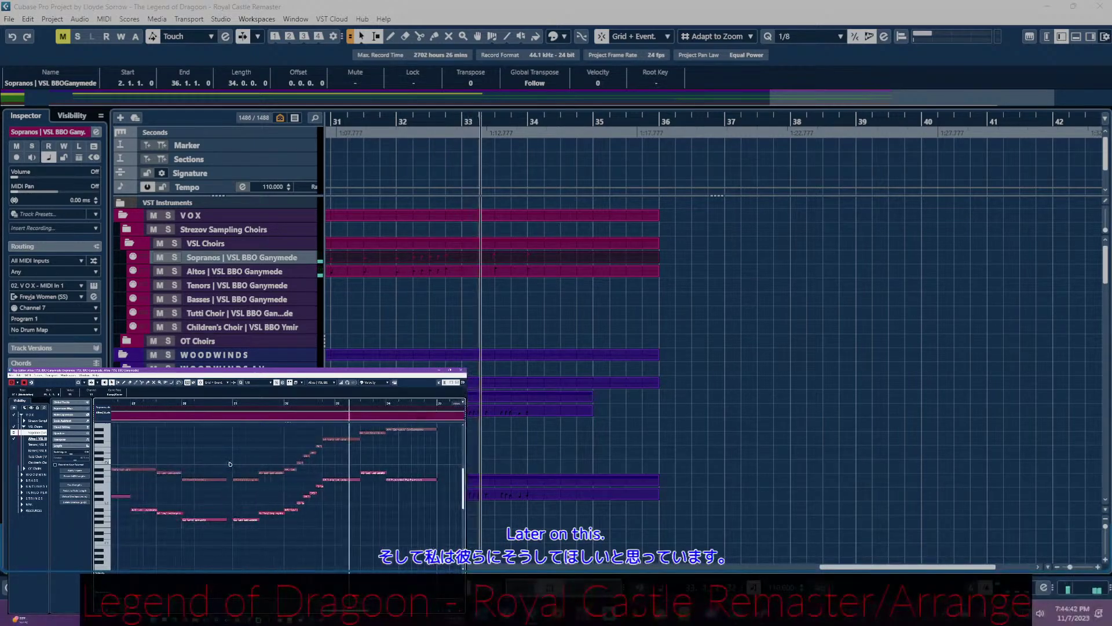
{"action": "scroll", "coordinate": [261, 531], "scroll_direction": "left", "scroll_amount": 2}
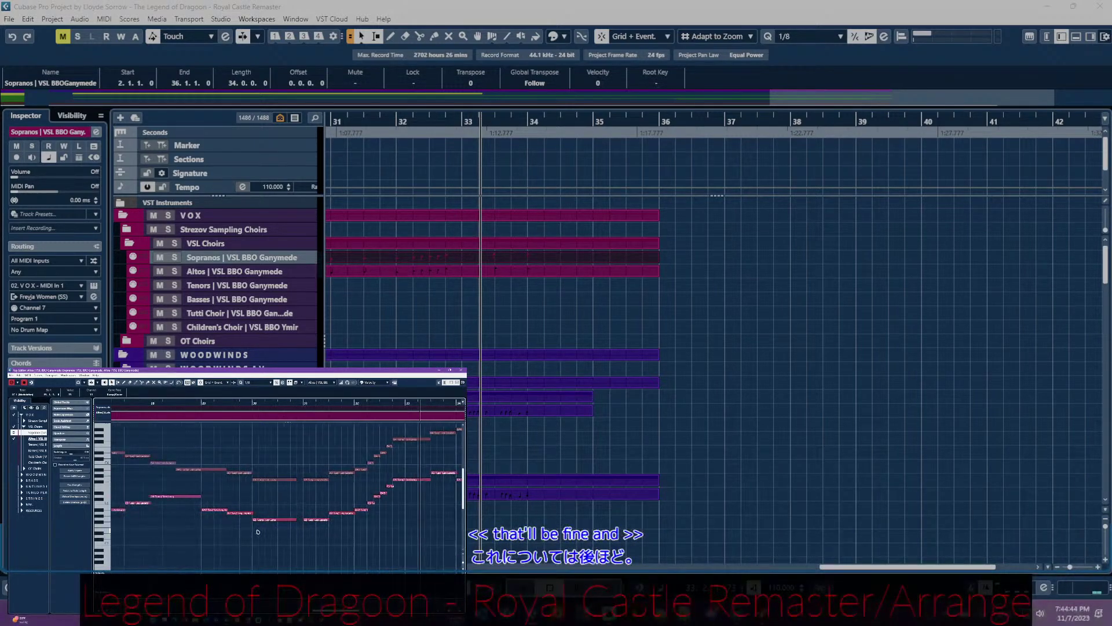
{"action": "scroll", "coordinate": [259, 531], "scroll_direction": "right", "scroll_amount": 1}
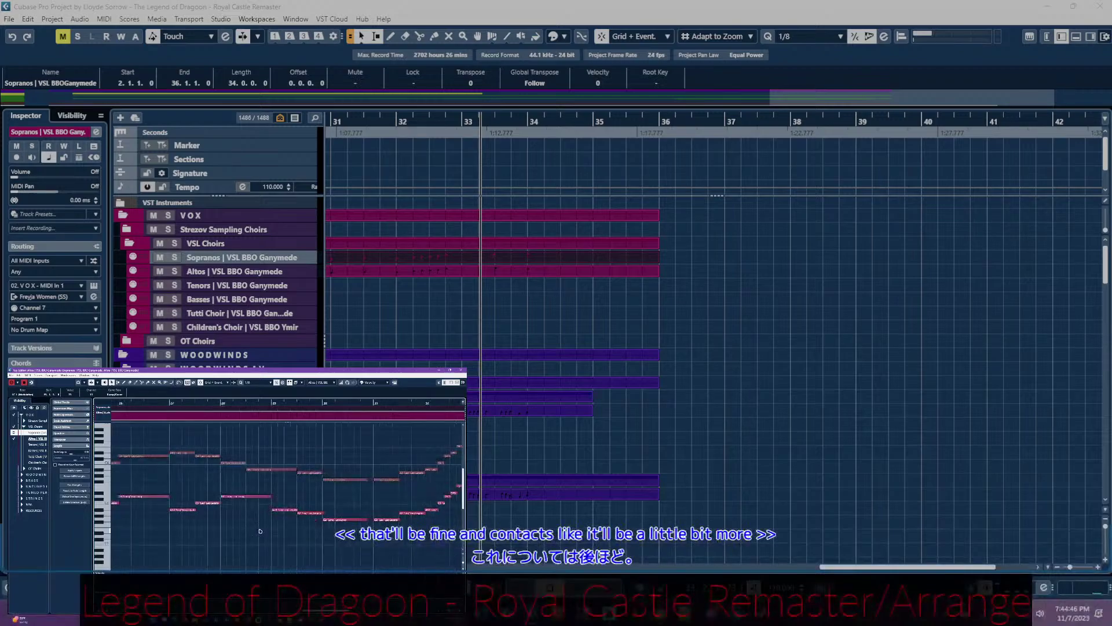
{"action": "scroll", "coordinate": [260, 530], "scroll_direction": "left", "scroll_amount": 10}
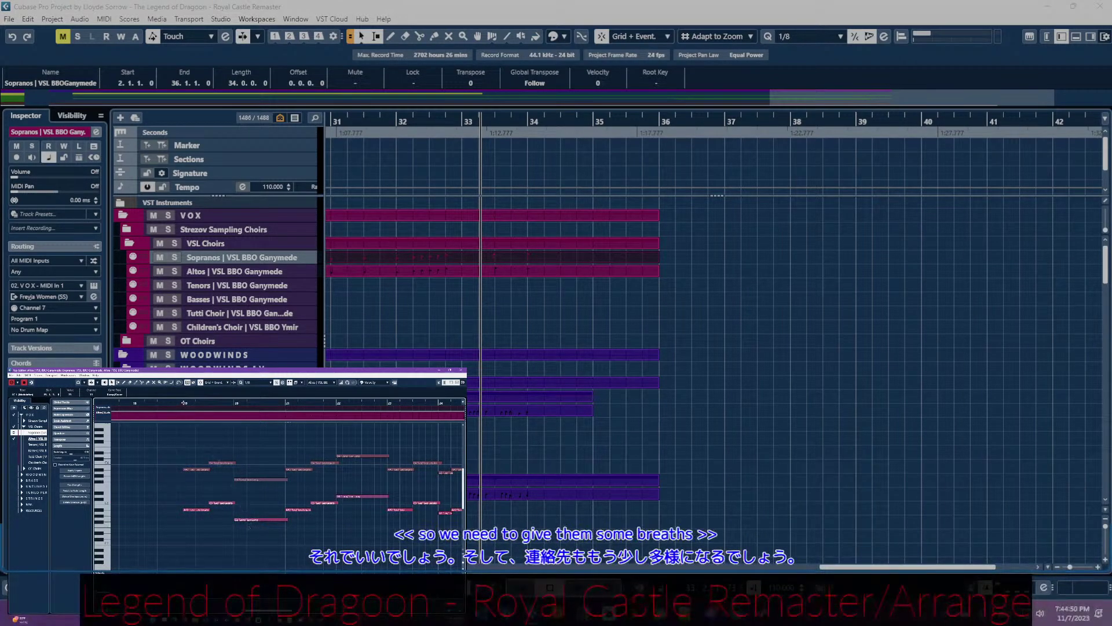
{"action": "left_click", "coordinate": [183, 403]}
{"action": "key", "text": "space"}
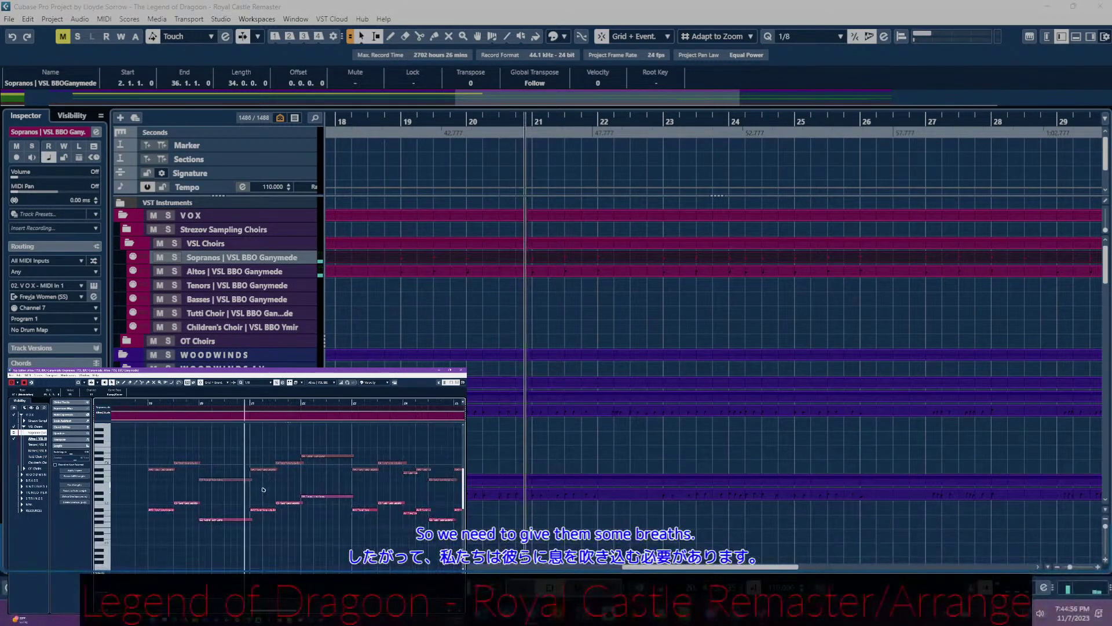
{"action": "left_click_drag", "start_coordinate": [253, 519], "coordinate": [250, 521]}
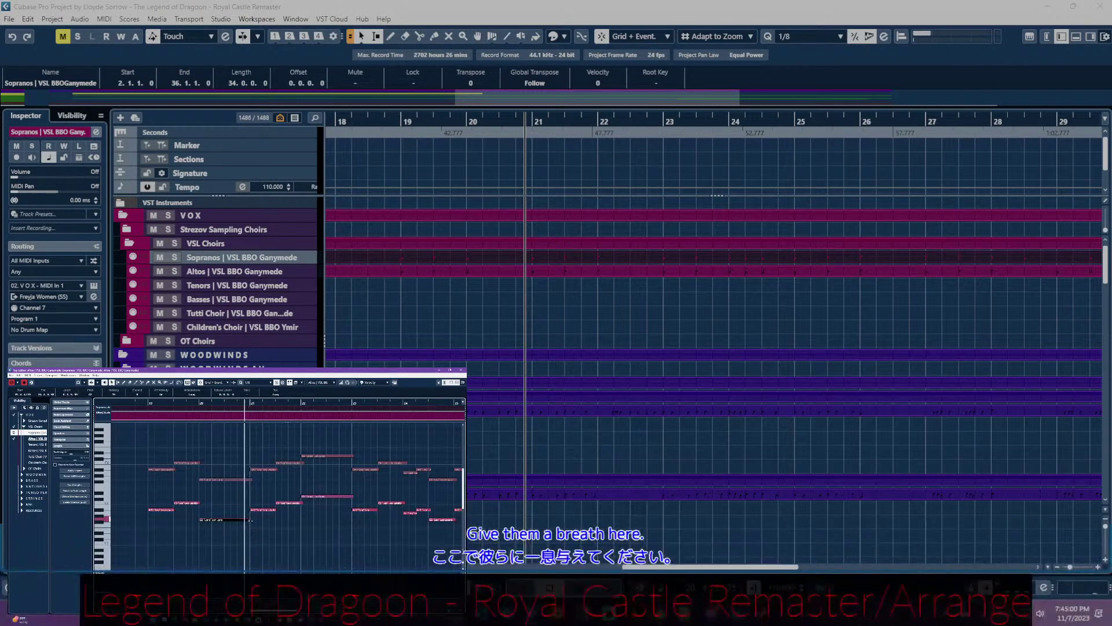
{"action": "left_click_drag", "start_coordinate": [181, 480], "coordinate": [189, 493]}
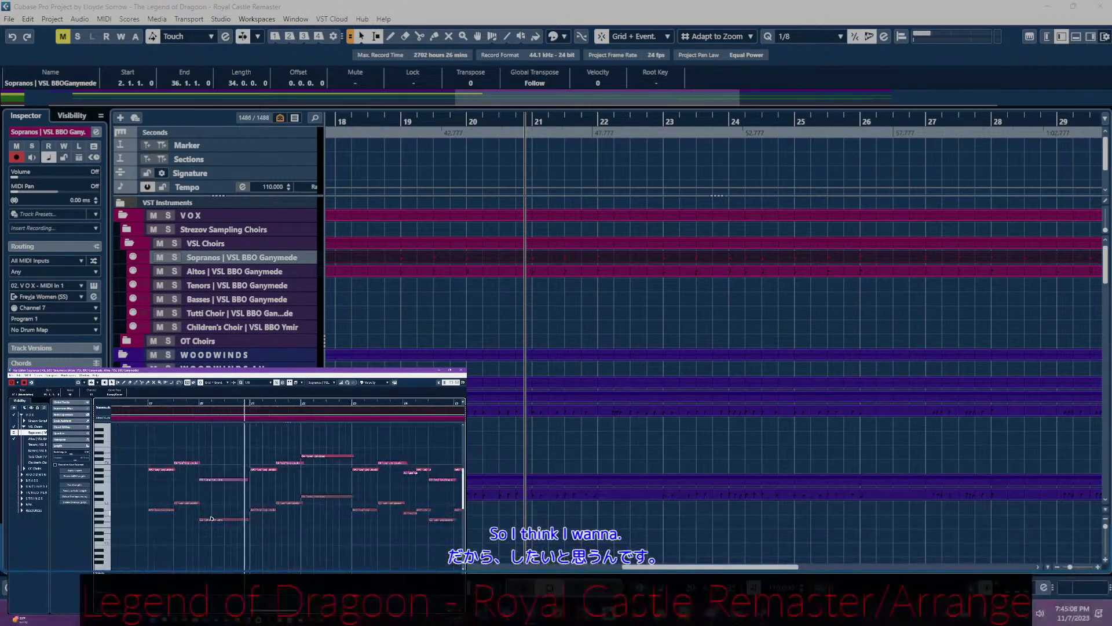
{"action": "left_click", "coordinate": [208, 520]}
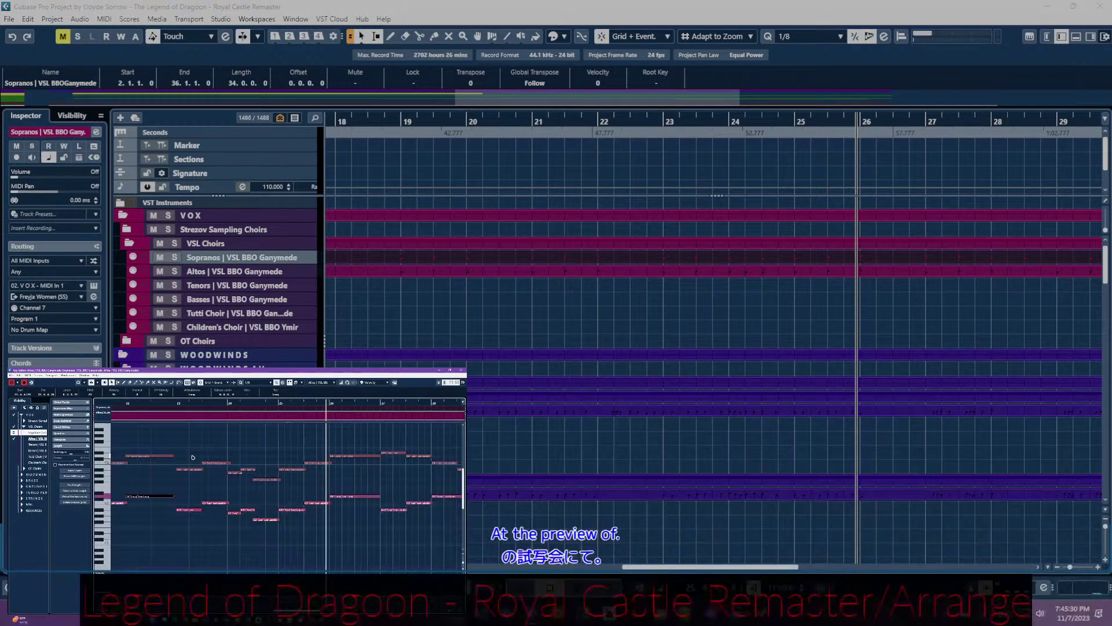
- Shorten the Sopranos and Altos notes ending bars 24 and 26, and the held Altos note in bar 28, for breaths
{"action": "left_click", "coordinate": [277, 481]}
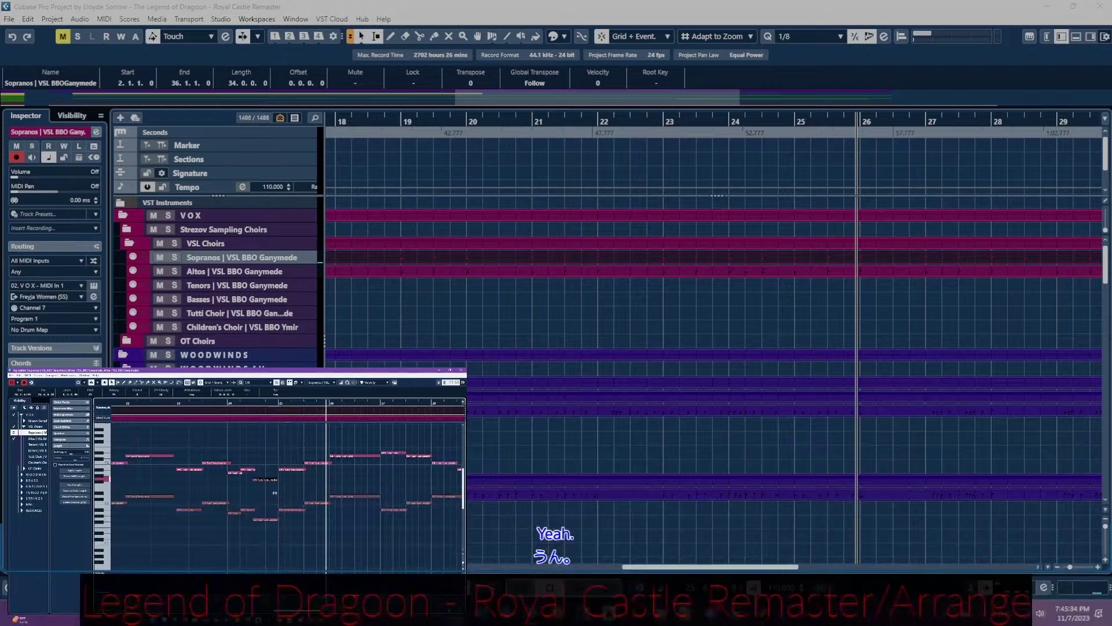
{"action": "left_click_drag", "start_coordinate": [278, 521], "coordinate": [276, 521]}
{"action": "scroll", "coordinate": [260, 529], "scroll_direction": "right", "scroll_amount": 2}
{"action": "scroll", "coordinate": [265, 489], "scroll_direction": "right", "scroll_amount": 2}
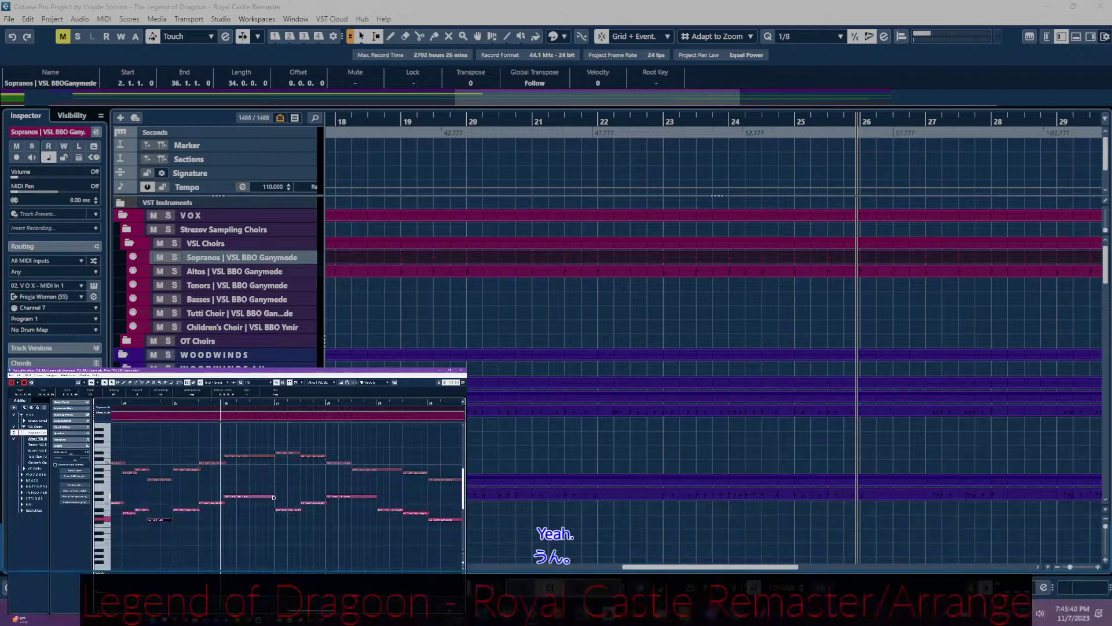
{"action": "left_click", "coordinate": [273, 497]}
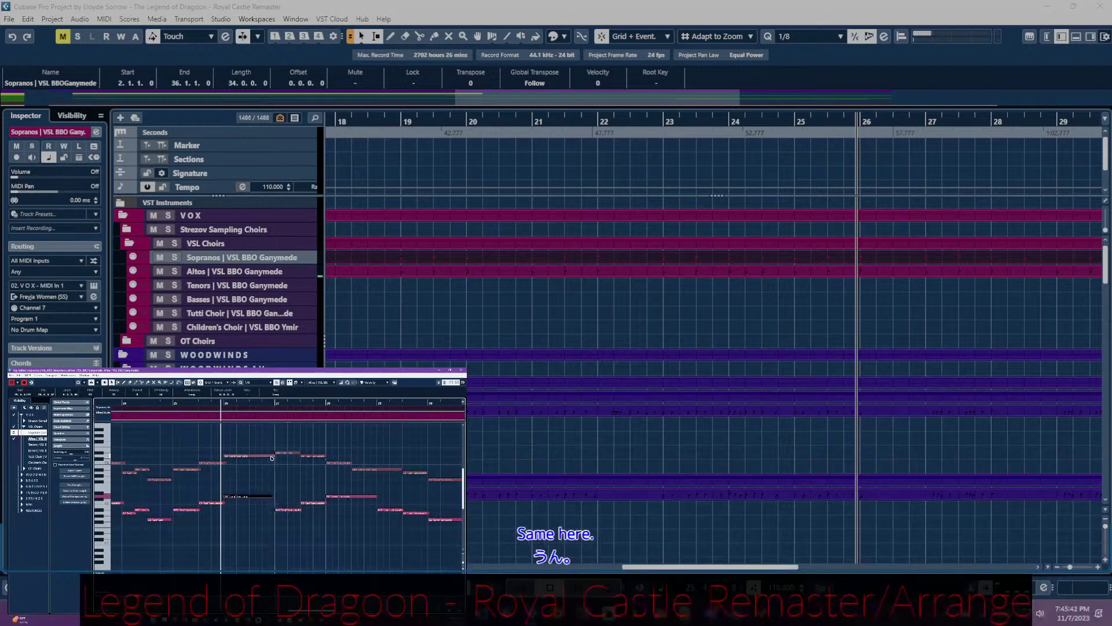
{"action": "left_click", "coordinate": [272, 458]}
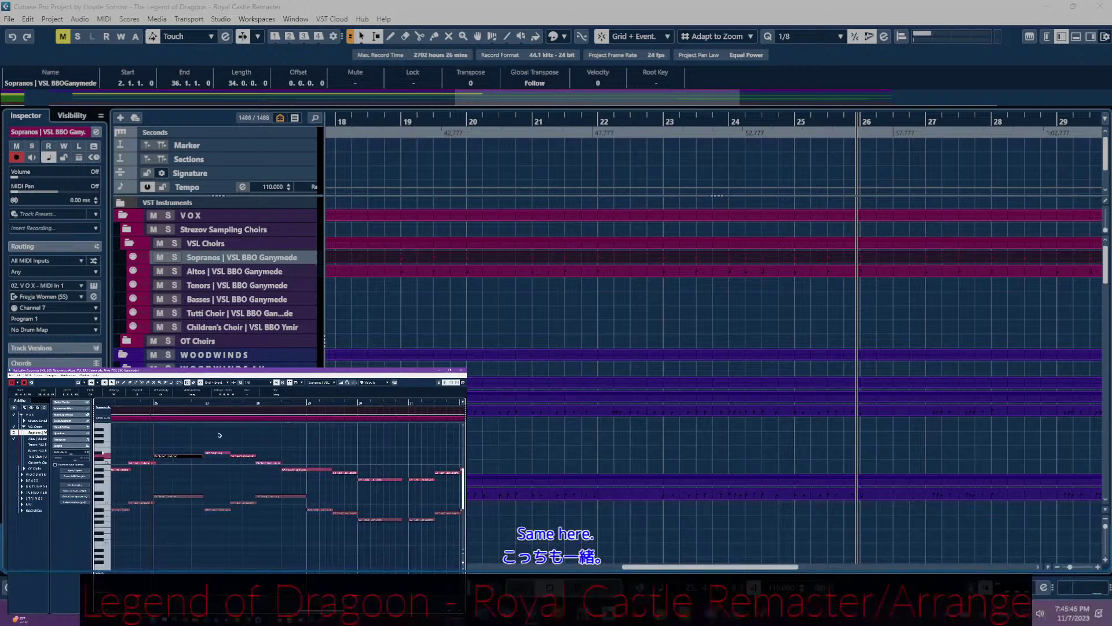
{"action": "key", "text": "space"}
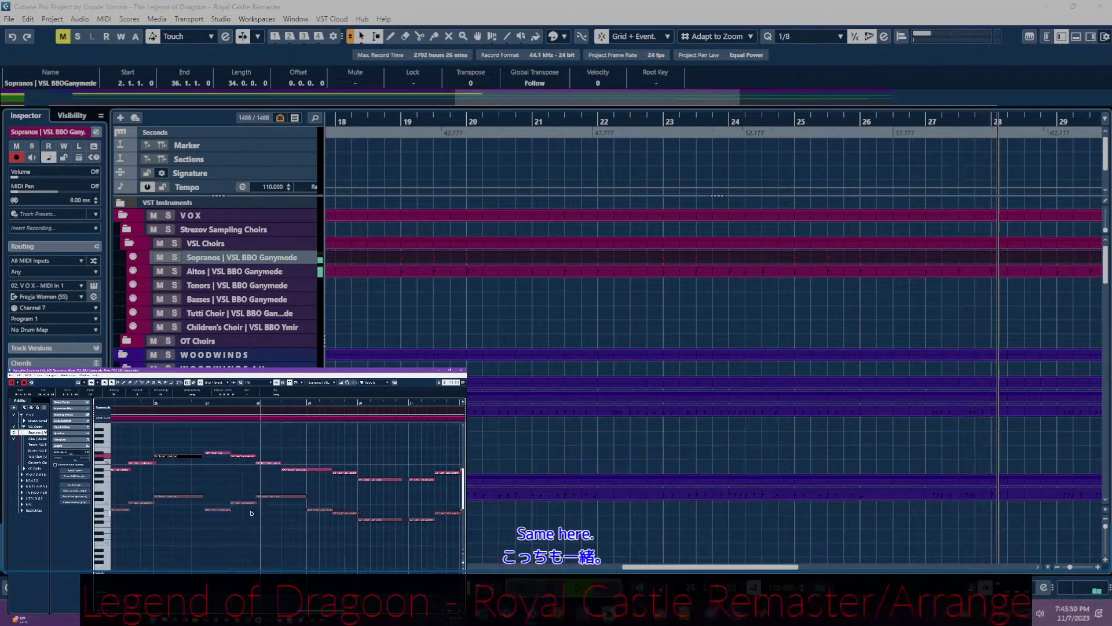
{"action": "left_click", "coordinate": [306, 498]}
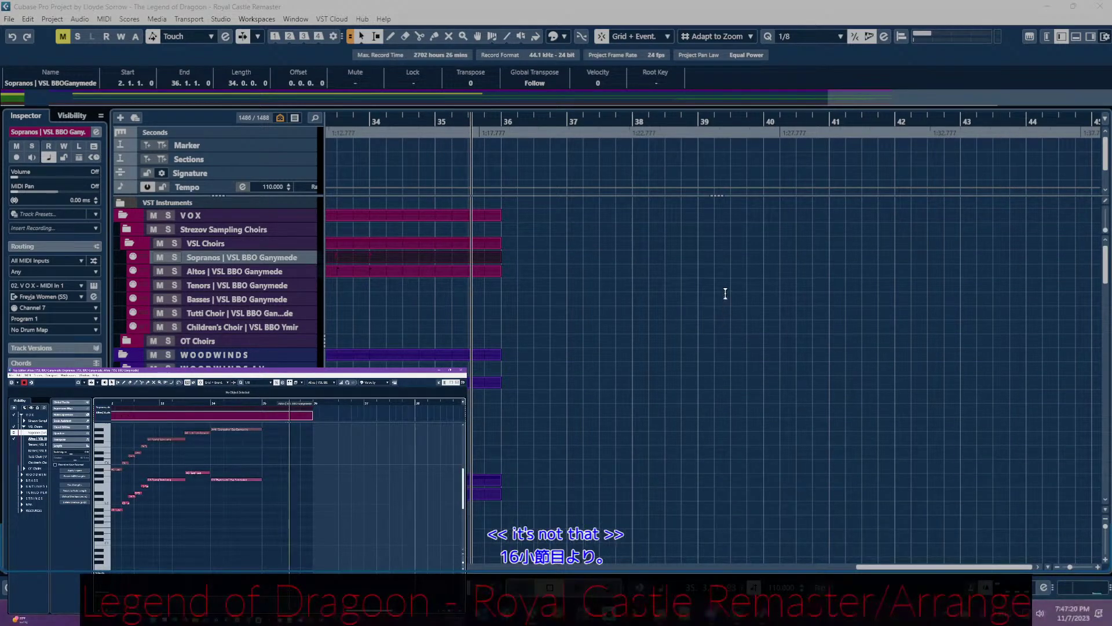
- Audition the Sopranos and Altos lines from bar 19 through their ending, checking the choir's Synchron Player in Vienna Ensemble Pro
{"action": "scroll", "coordinate": [726, 294], "scroll_direction": "left", "scroll_amount": 10}
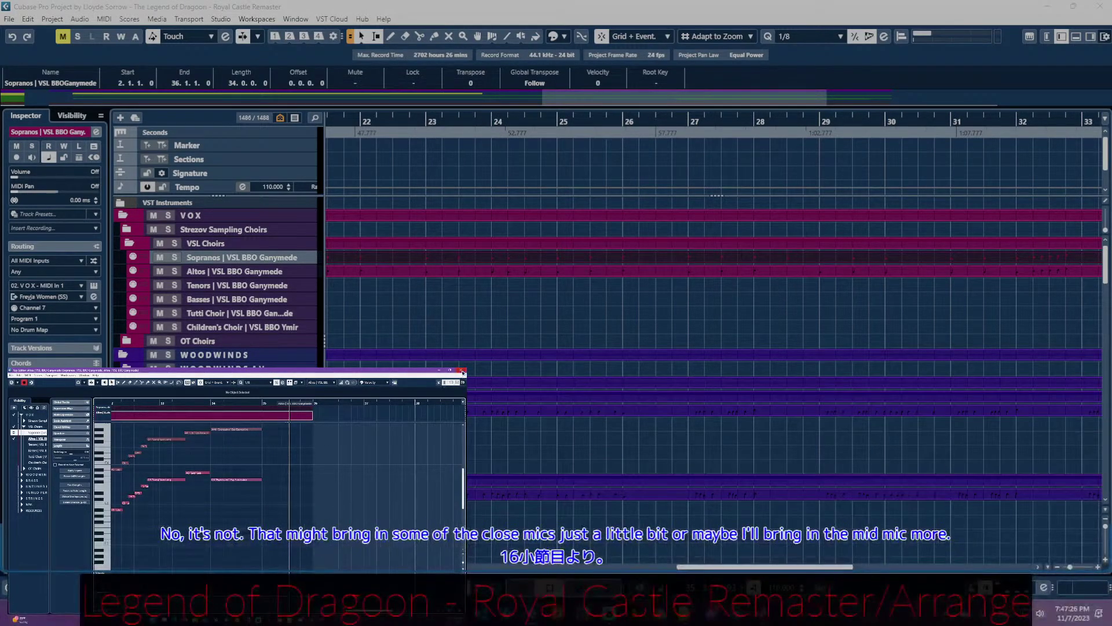
{"action": "scroll", "coordinate": [263, 512], "scroll_direction": "left", "scroll_amount": 10}
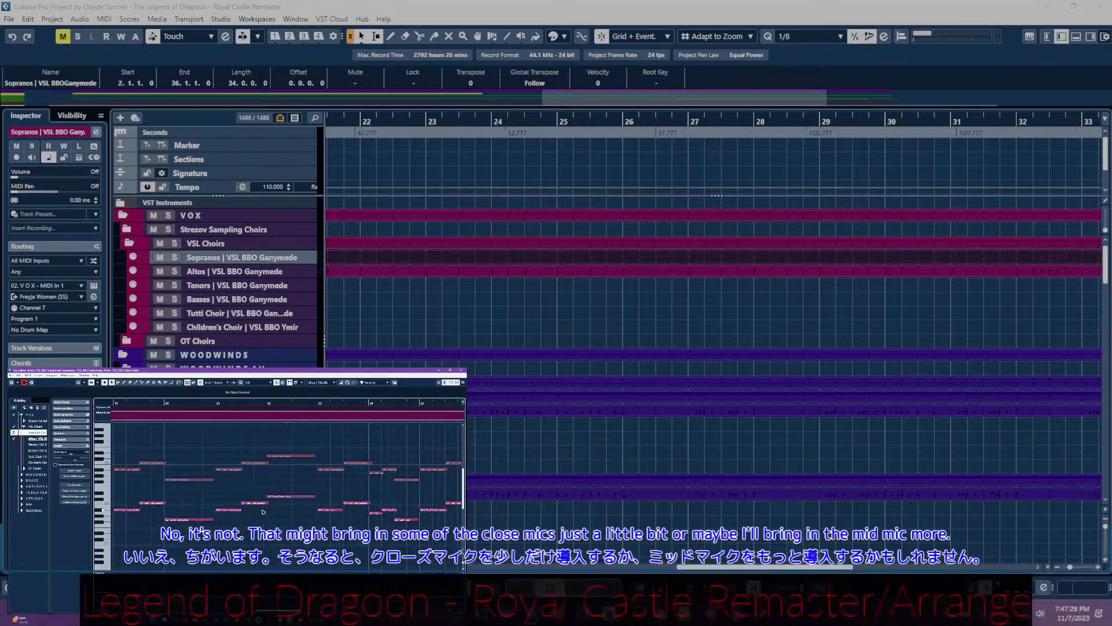
{"action": "scroll", "coordinate": [263, 512], "scroll_direction": "left", "scroll_amount": 3}
{"action": "left_click", "coordinate": [253, 403]}
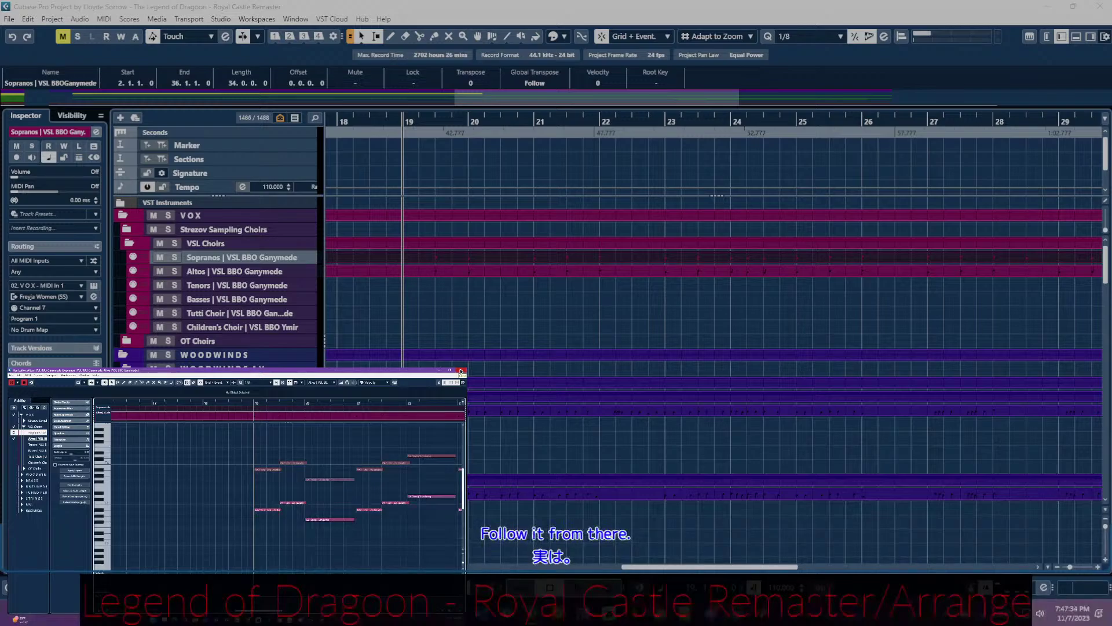
{"action": "left_click", "coordinate": [253, 570]}
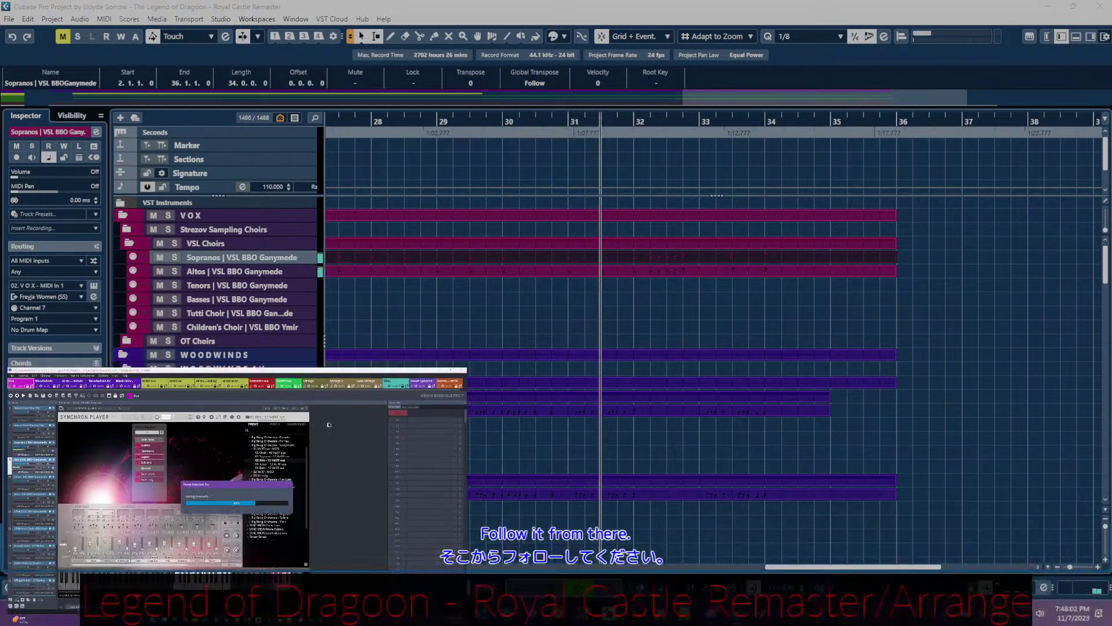
{"action": "left_click", "coordinate": [437, 371]}
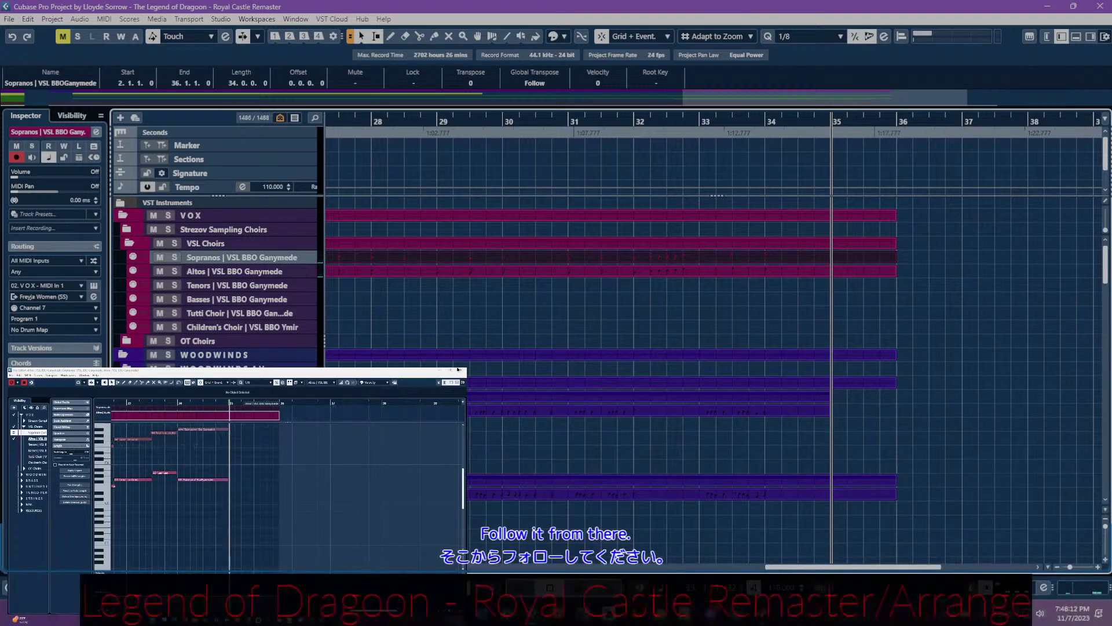
{"action": "key", "text": "alt+Tab"}
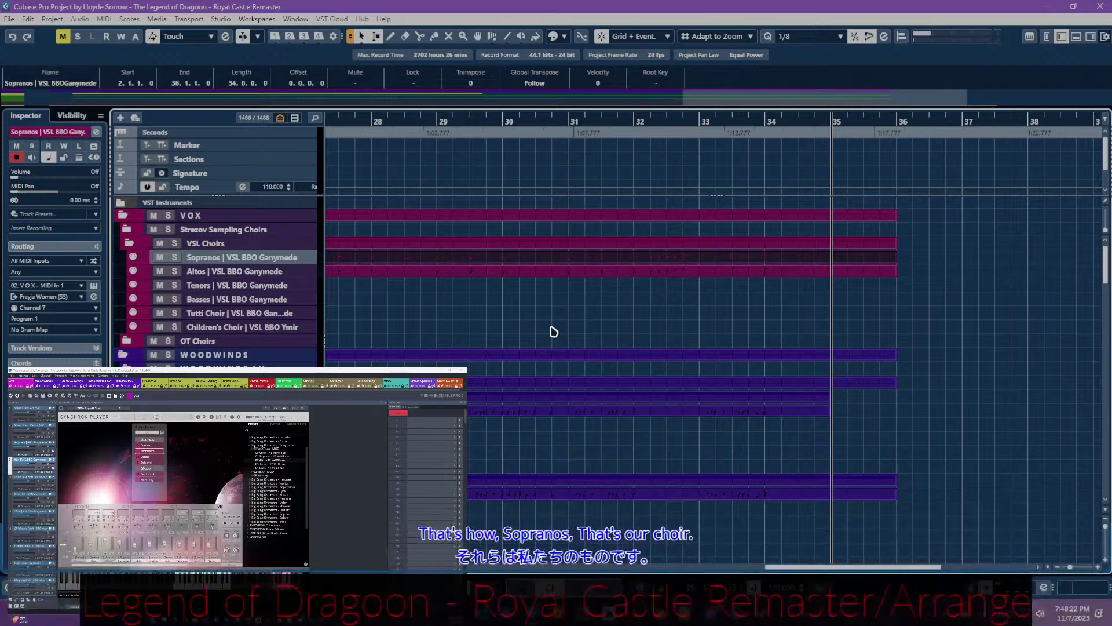
- Find the Piano (Bosendorfer Imperial) part starting at bar 2 and open its notes for editing
{"action": "scroll", "coordinate": [553, 331], "scroll_direction": "left", "scroll_amount": 15}
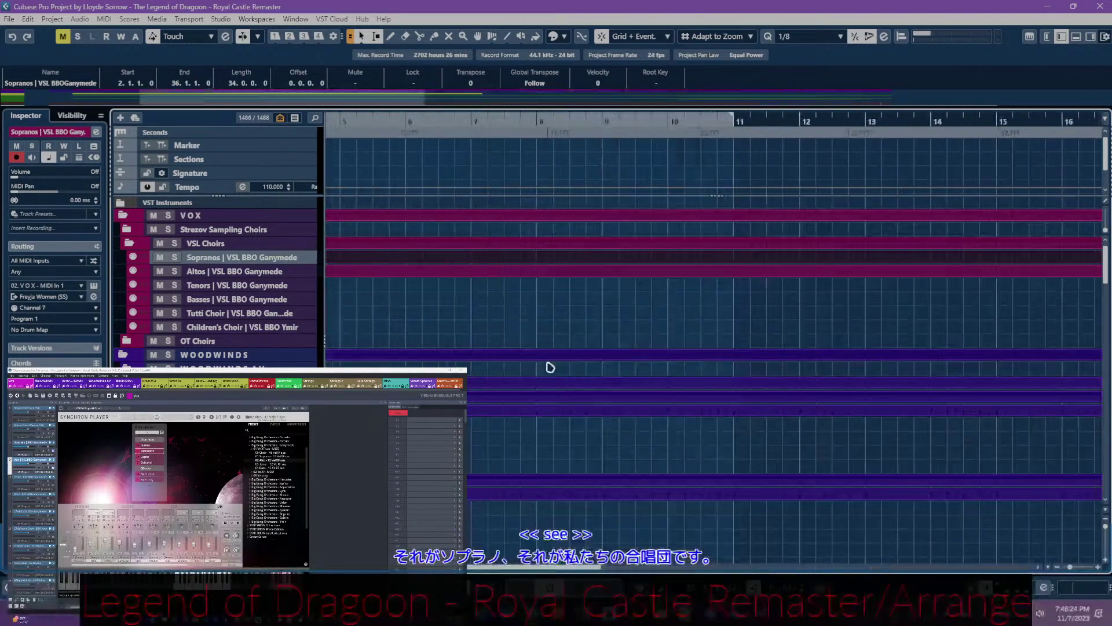
{"action": "scroll", "coordinate": [549, 365], "scroll_direction": "left", "scroll_amount": 4}
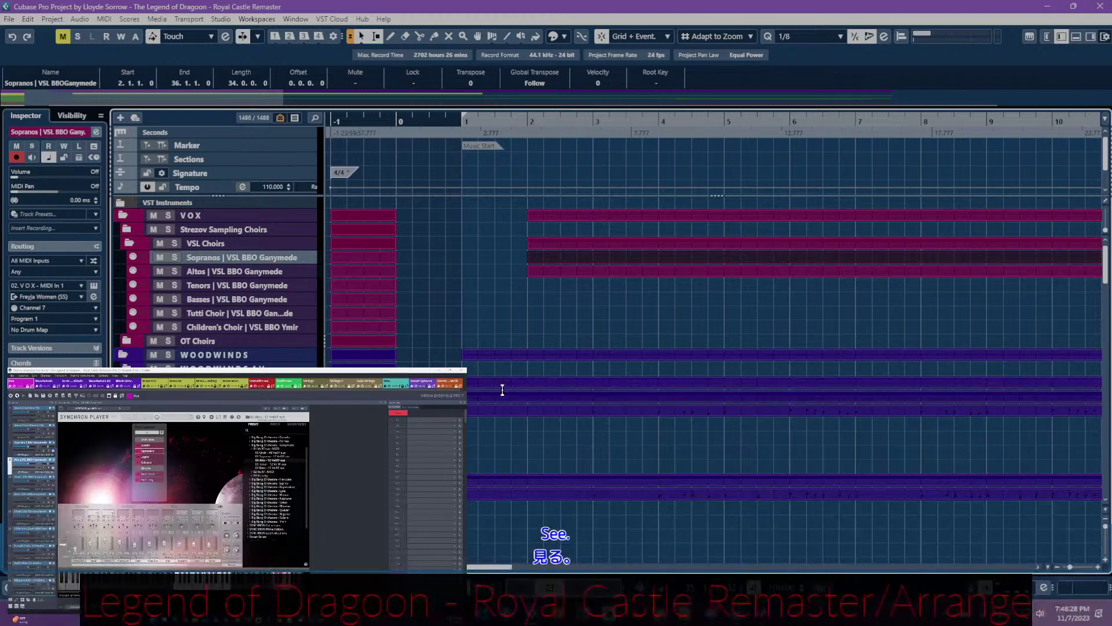
{"action": "scroll", "coordinate": [502, 390], "scroll_direction": "down", "scroll_amount": 3}
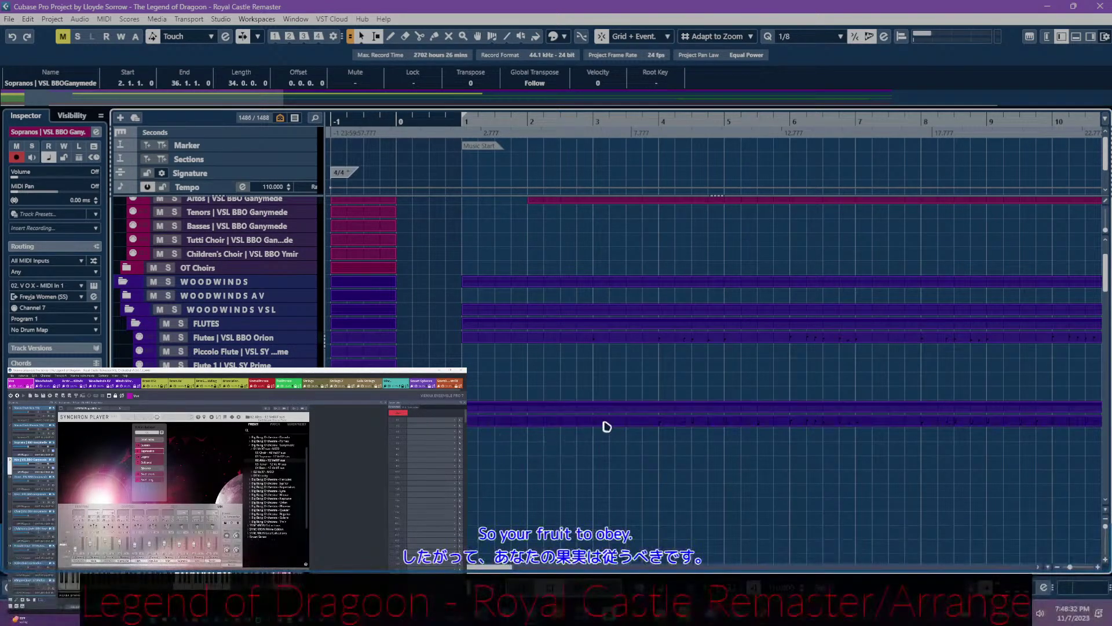
{"action": "scroll", "coordinate": [606, 427], "scroll_direction": "down", "scroll_amount": 15}
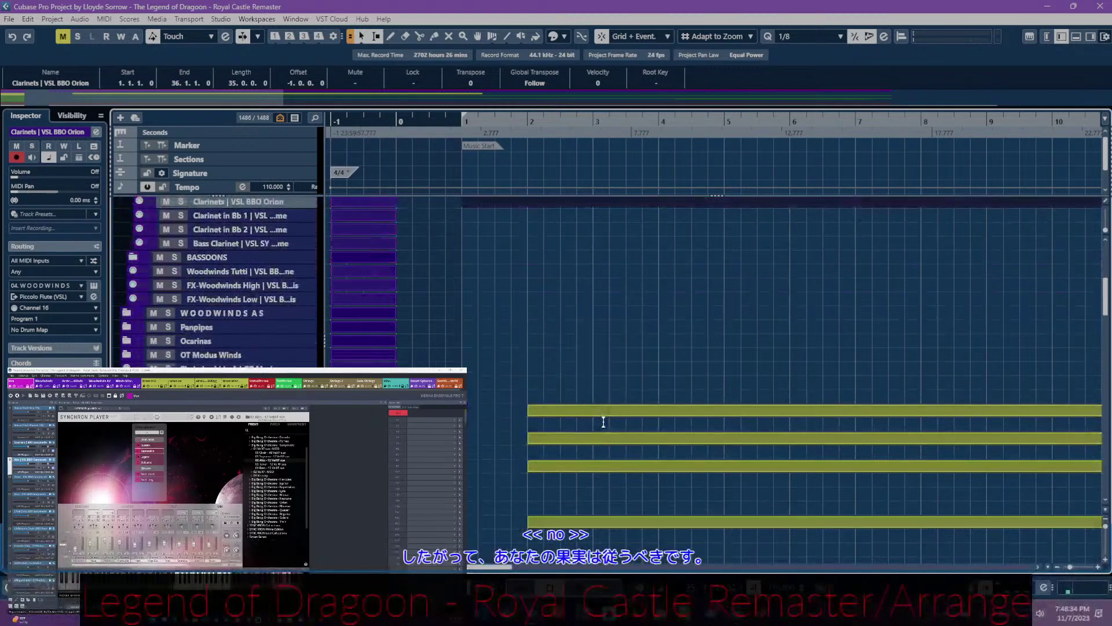
{"action": "scroll", "coordinate": [603, 422], "scroll_direction": "down", "scroll_amount": 5}
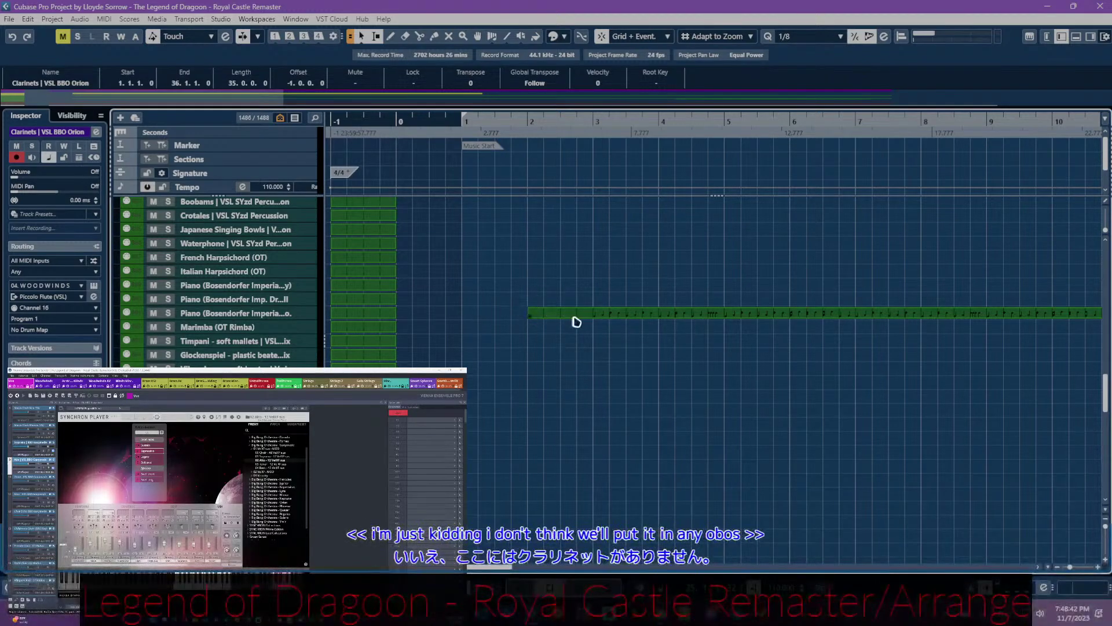
{"action": "scroll", "coordinate": [684, 317], "scroll_direction": "down", "scroll_amount": 15}
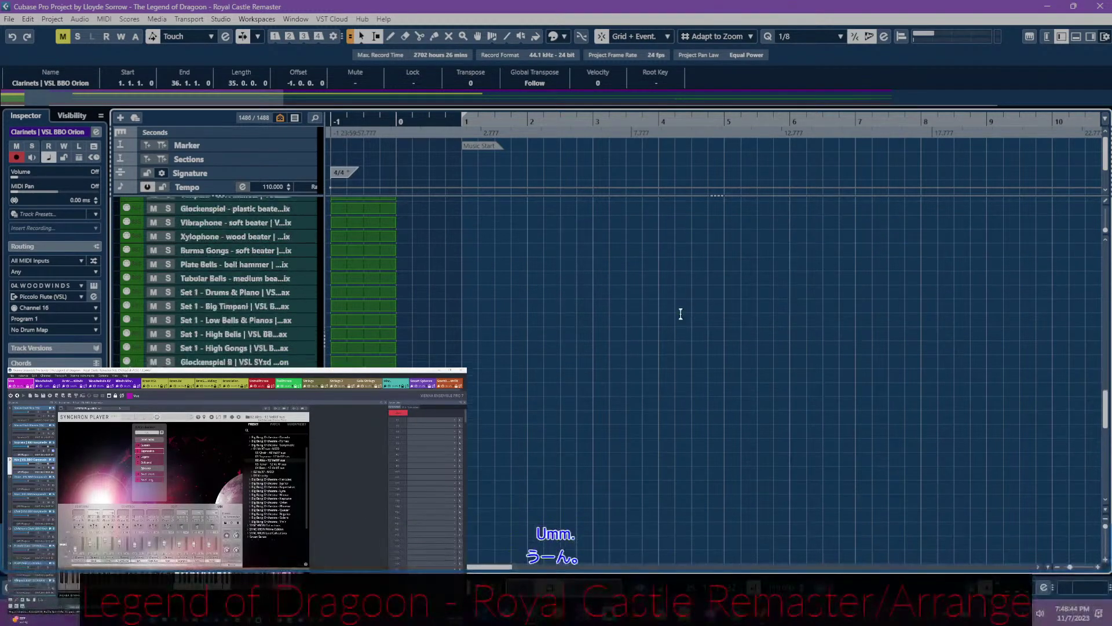
{"action": "scroll", "coordinate": [682, 317], "scroll_direction": "down", "scroll_amount": 10}
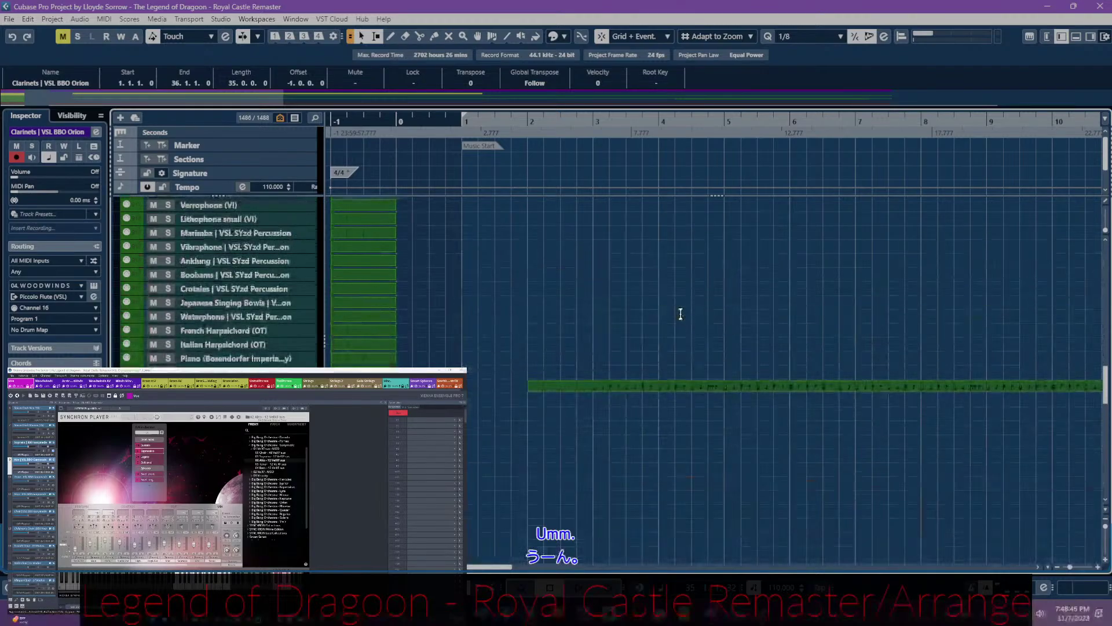
{"action": "scroll", "coordinate": [682, 330], "scroll_direction": "up", "scroll_amount": 5}
{"action": "left_click", "coordinate": [703, 388]}
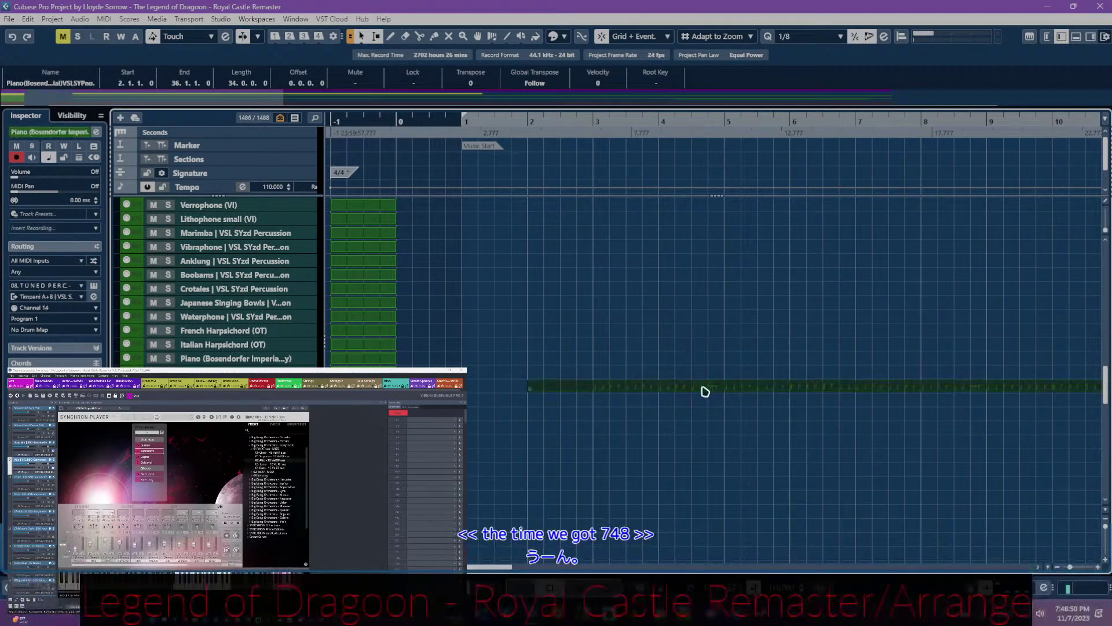
{"action": "double_click", "coordinate": [699, 388]}
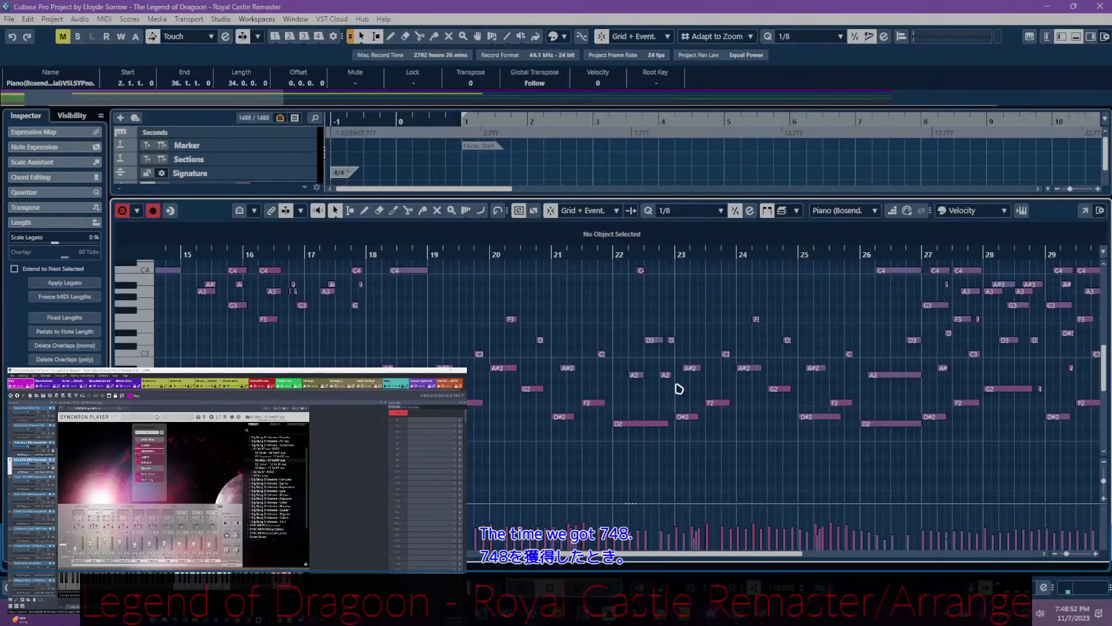
- Audition the piano part from bar 2 to about bar 13 to judge its dynamics
{"action": "scroll", "coordinate": [680, 388], "scroll_direction": "left", "scroll_amount": 10}
{"action": "scroll", "coordinate": [673, 377], "scroll_direction": "down", "scroll_amount": 3}
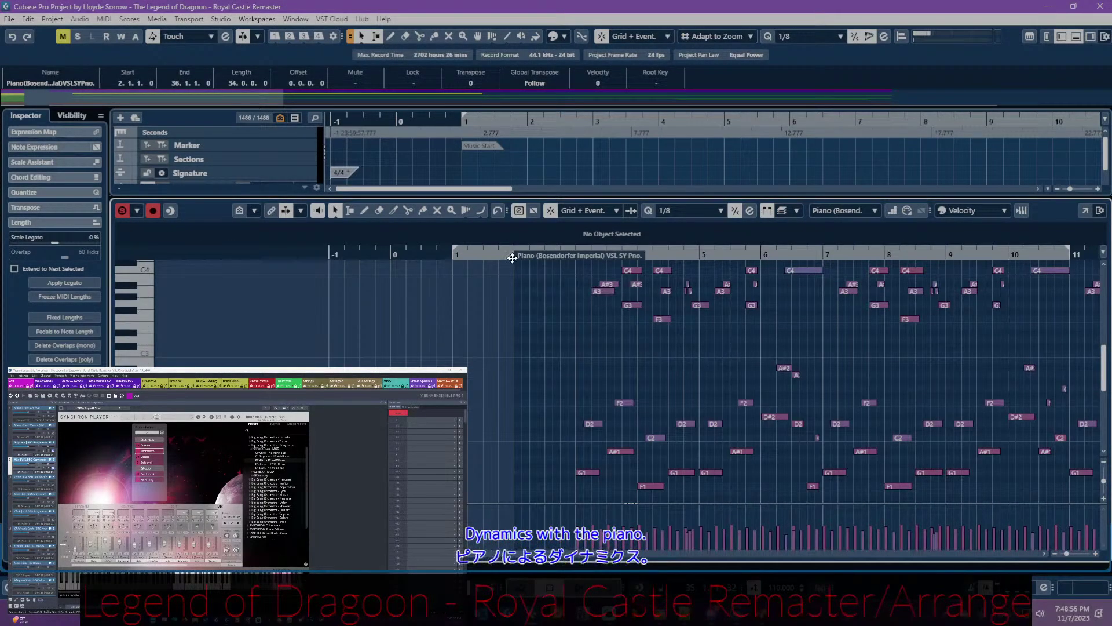
{"action": "left_click", "coordinate": [512, 256]}
{"action": "key", "text": "space"}
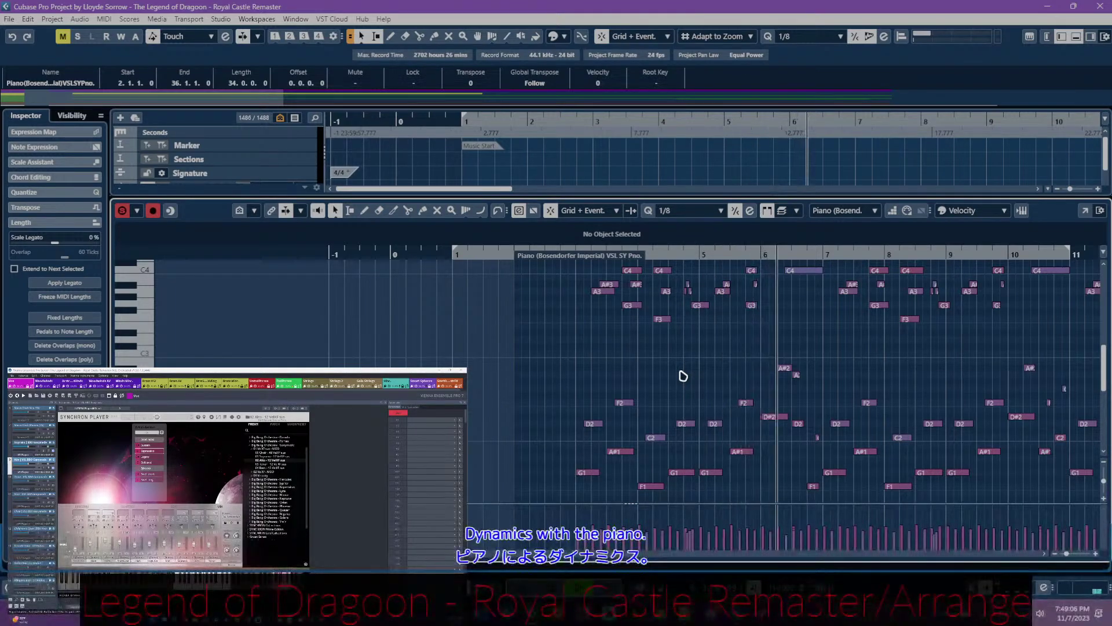
{"action": "scroll", "coordinate": [686, 376], "scroll_direction": "up", "scroll_amount": 2}
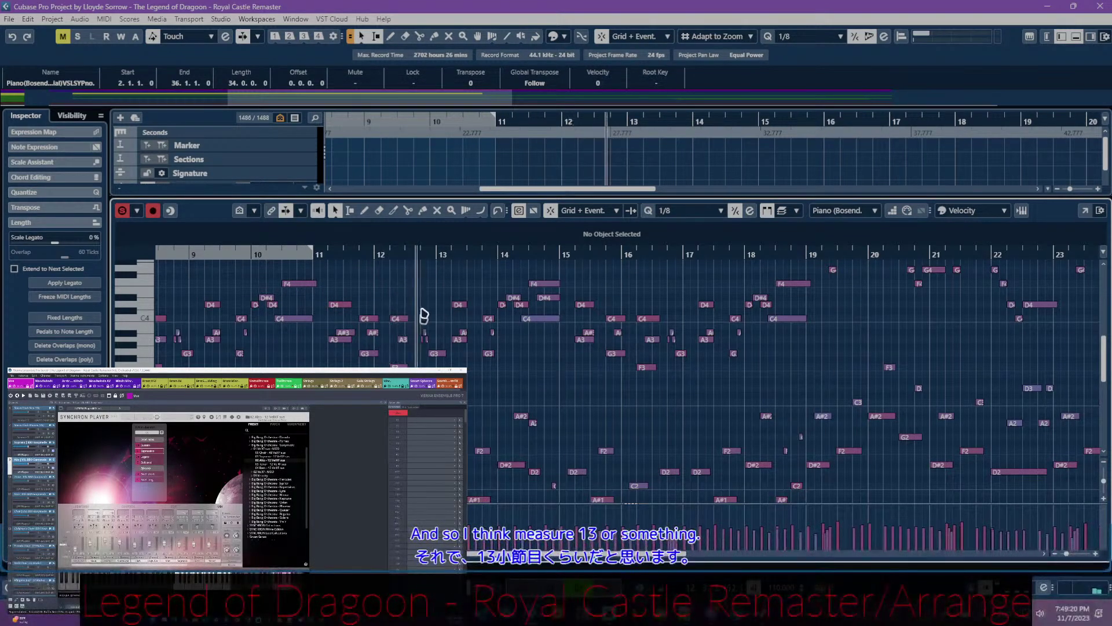
- Close the piano's note editor and look over the piano part and its surrounding tracks in the arrangement
{"action": "key", "text": "Return"}
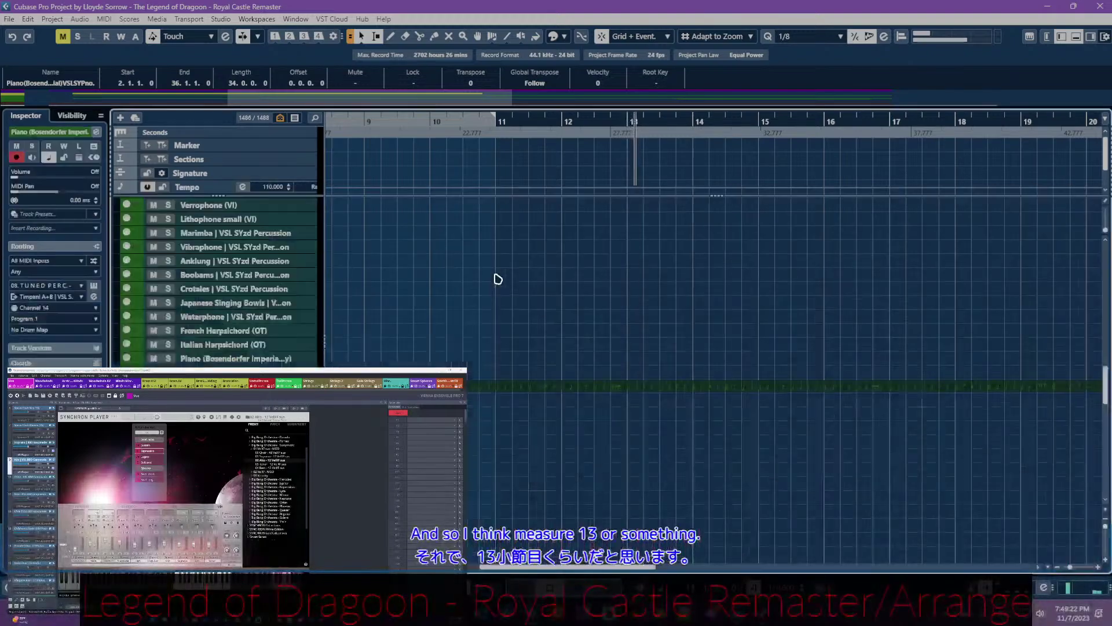
{"action": "scroll", "coordinate": [681, 306], "scroll_direction": "up", "scroll_amount": 10}
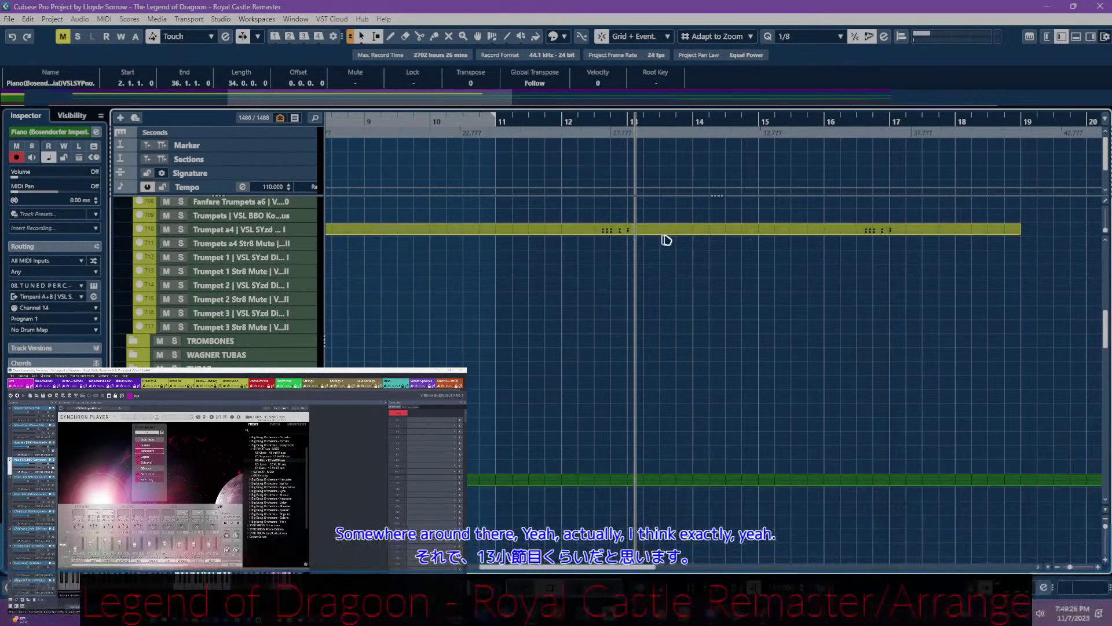
{"action": "scroll", "coordinate": [788, 275], "scroll_direction": "down", "scroll_amount": 5}
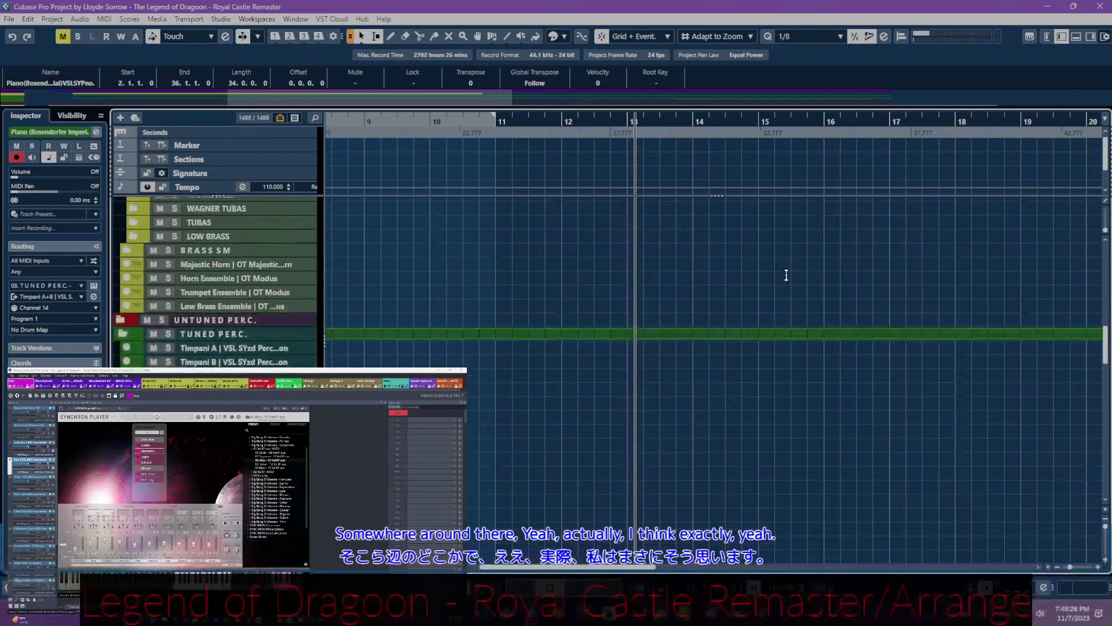
{"action": "scroll", "coordinate": [791, 291], "scroll_direction": "down", "scroll_amount": 5}
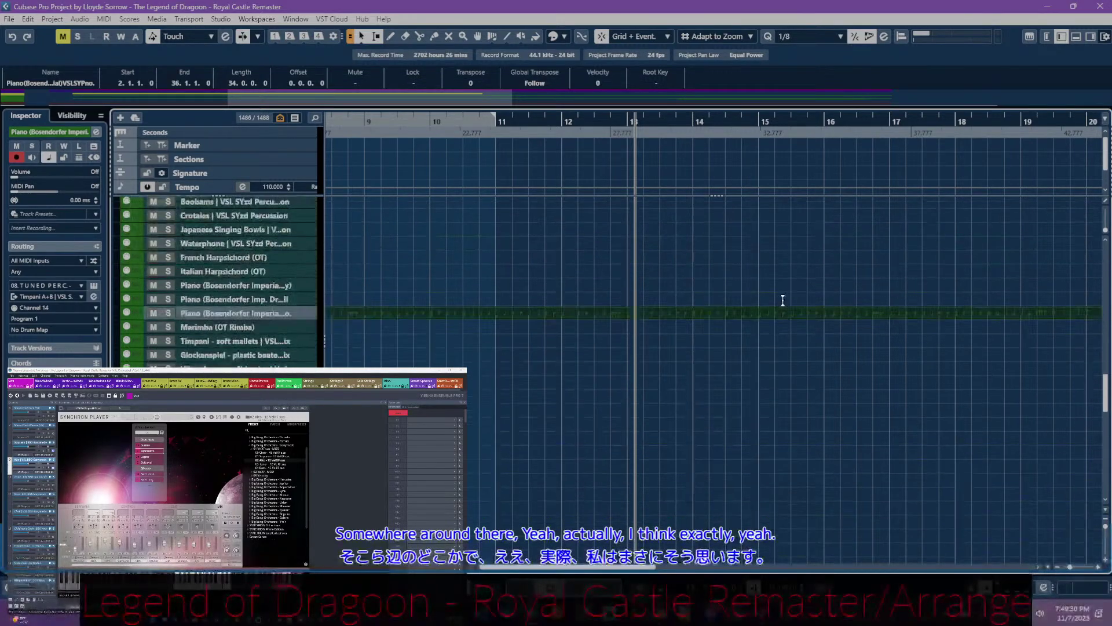
{"action": "scroll", "coordinate": [763, 307], "scroll_direction": "left", "scroll_amount": 5}
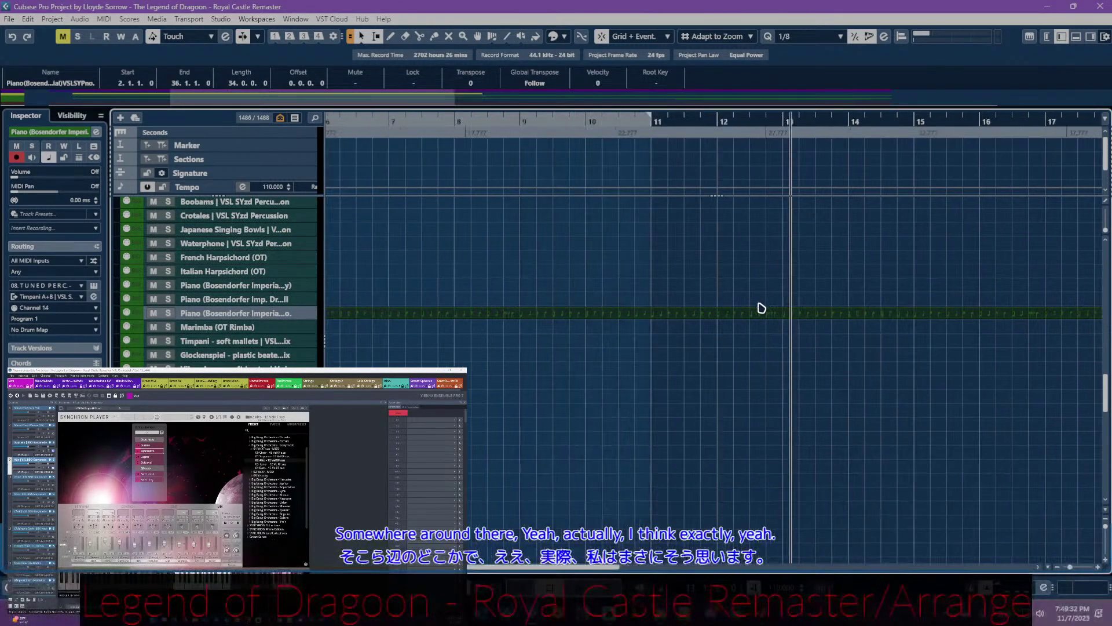
{"action": "scroll", "coordinate": [756, 310], "scroll_direction": "left", "scroll_amount": 3}
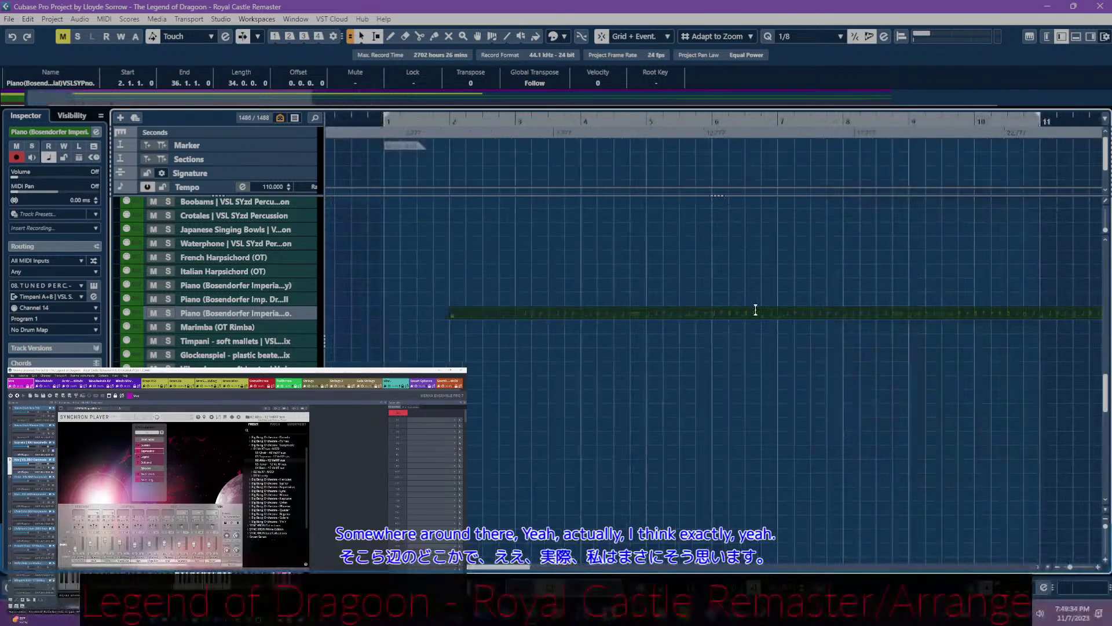
{"action": "scroll", "coordinate": [756, 310], "scroll_direction": "right", "scroll_amount": 8}
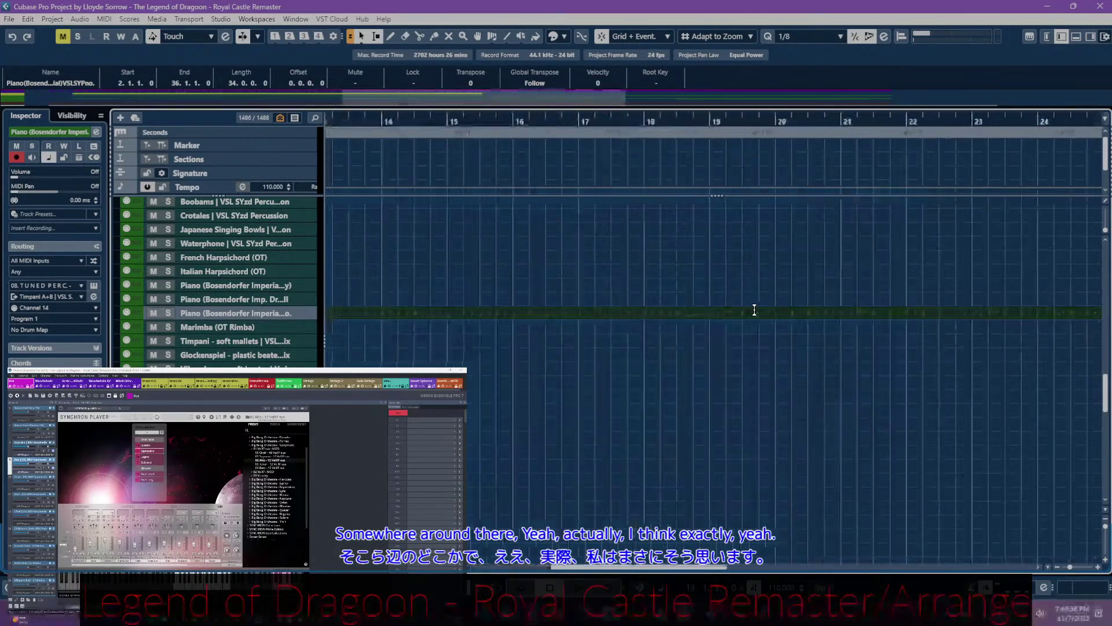
{"action": "scroll", "coordinate": [747, 316], "scroll_direction": "left", "scroll_amount": 8}
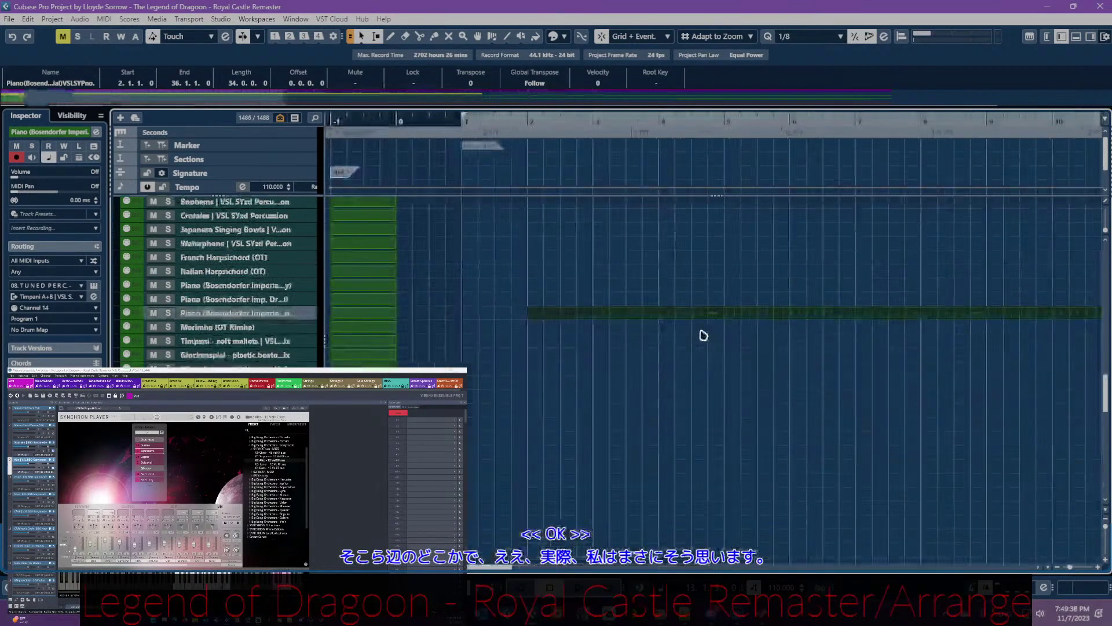
- Find the Flutes (VSL BBO Orion) part in the woodwinds and open its notes for editing
{"action": "scroll", "coordinate": [699, 331], "scroll_direction": "up", "scroll_amount": 10}
{"action": "scroll", "coordinate": [693, 327], "scroll_direction": "up", "scroll_amount": 10}
{"action": "scroll", "coordinate": [693, 328], "scroll_direction": "down", "scroll_amount": 3}
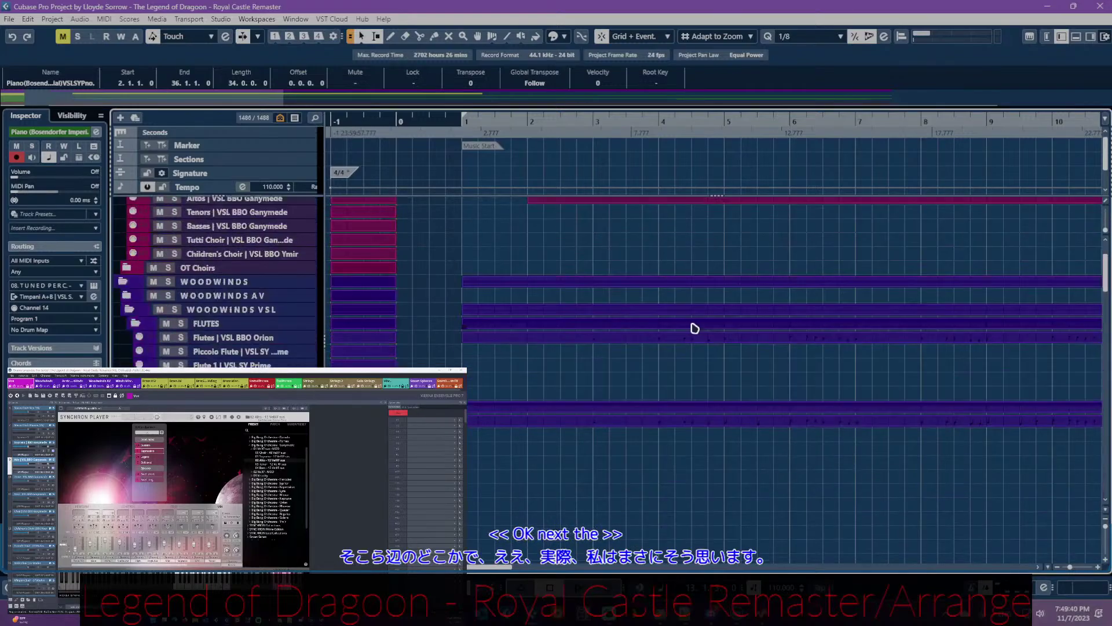
{"action": "left_click", "coordinate": [586, 341]}
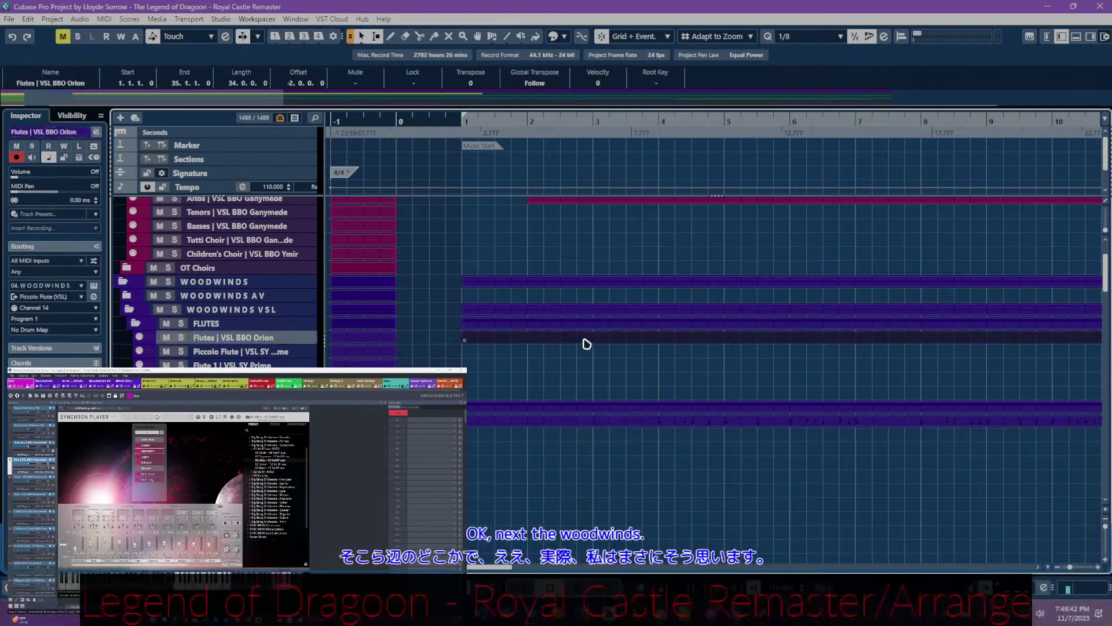
{"action": "scroll", "coordinate": [573, 341], "scroll_direction": "down", "scroll_amount": 3}
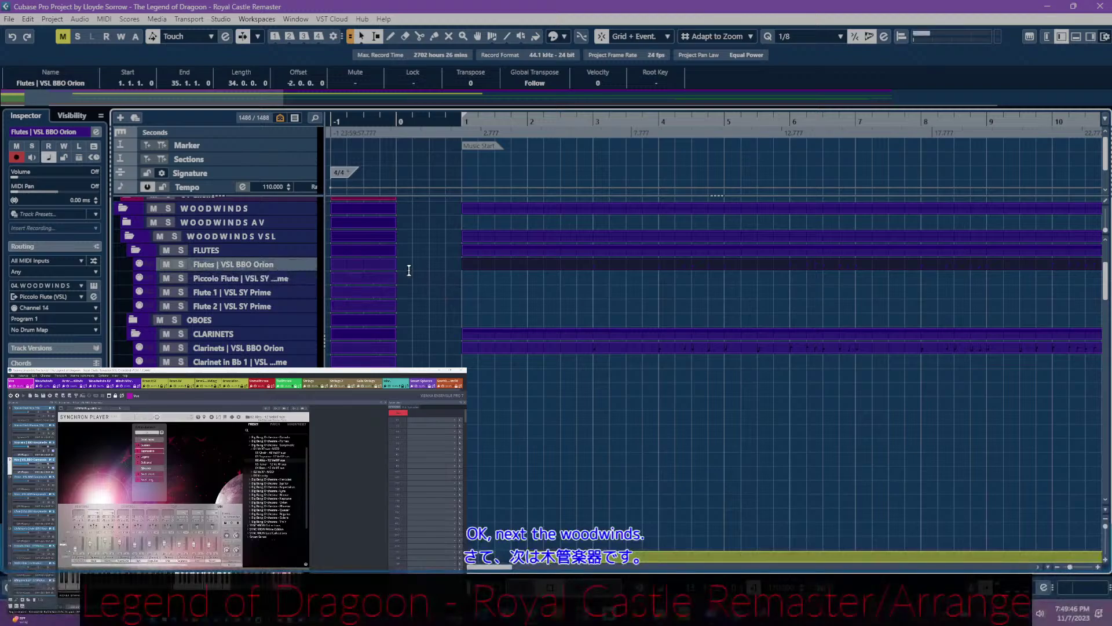
{"action": "double_click", "coordinate": [586, 272]}
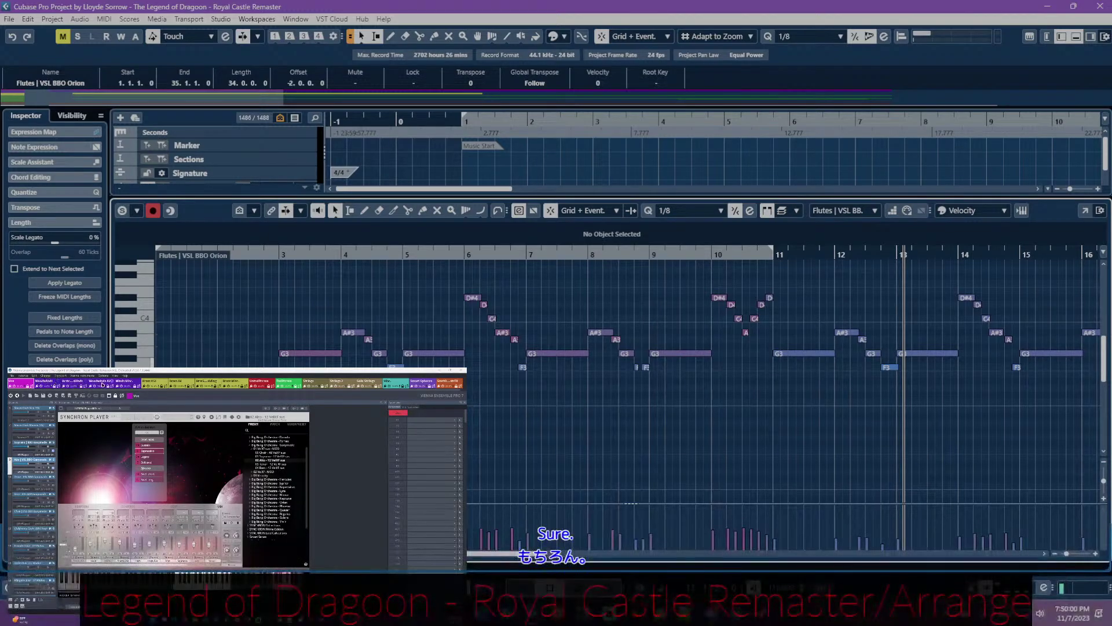
- In Vienna Ensemble Pro, open the Flutes' Synchron Player in the woodwinds instance and look through its articulation groups
{"action": "left_click", "coordinate": [51, 385]}
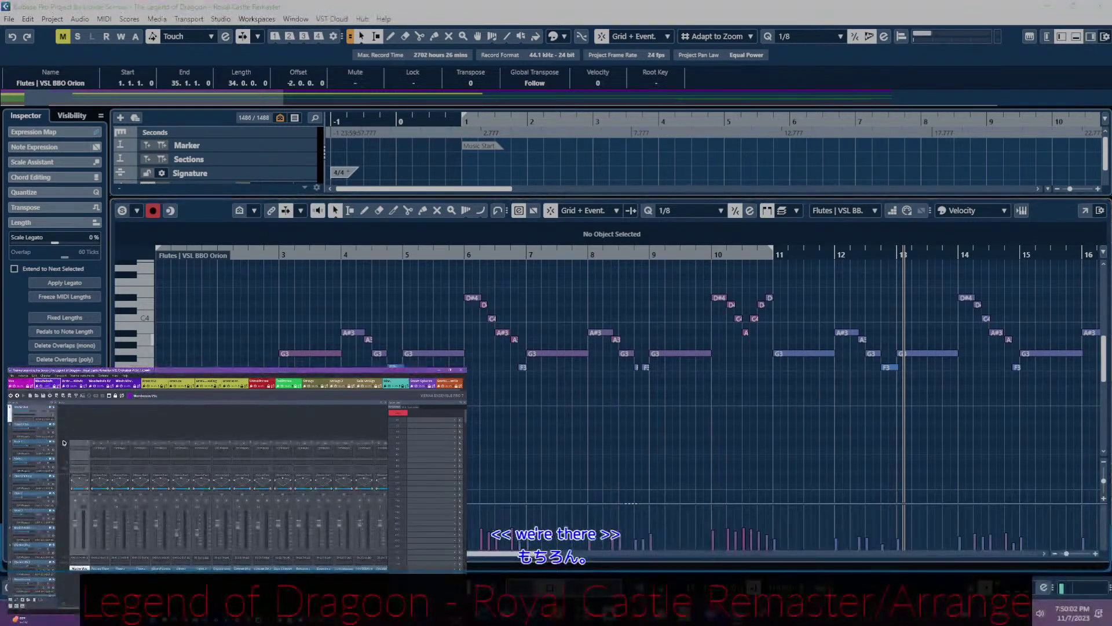
{"action": "scroll", "coordinate": [52, 493], "scroll_direction": "down", "scroll_amount": 5}
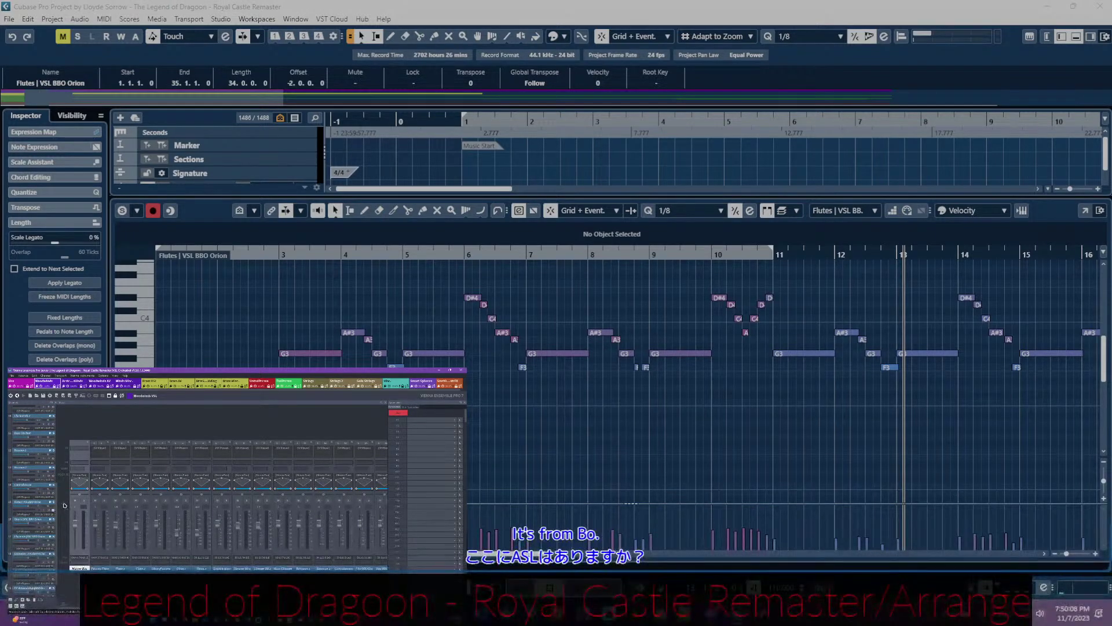
{"action": "left_click", "coordinate": [65, 505]}
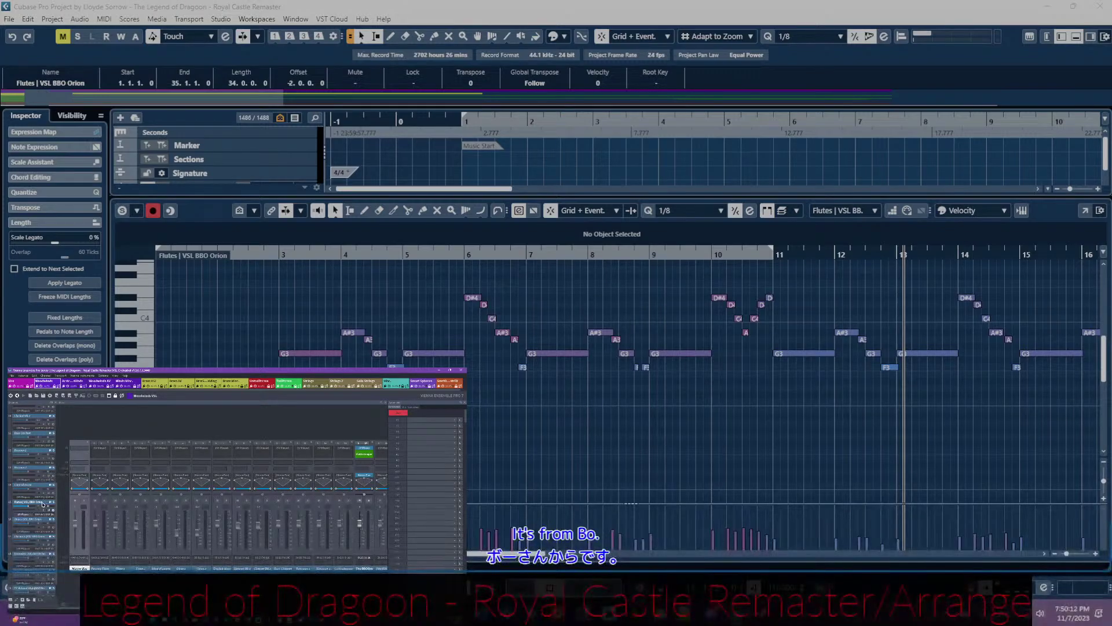
{"action": "double_click", "coordinate": [42, 504]}
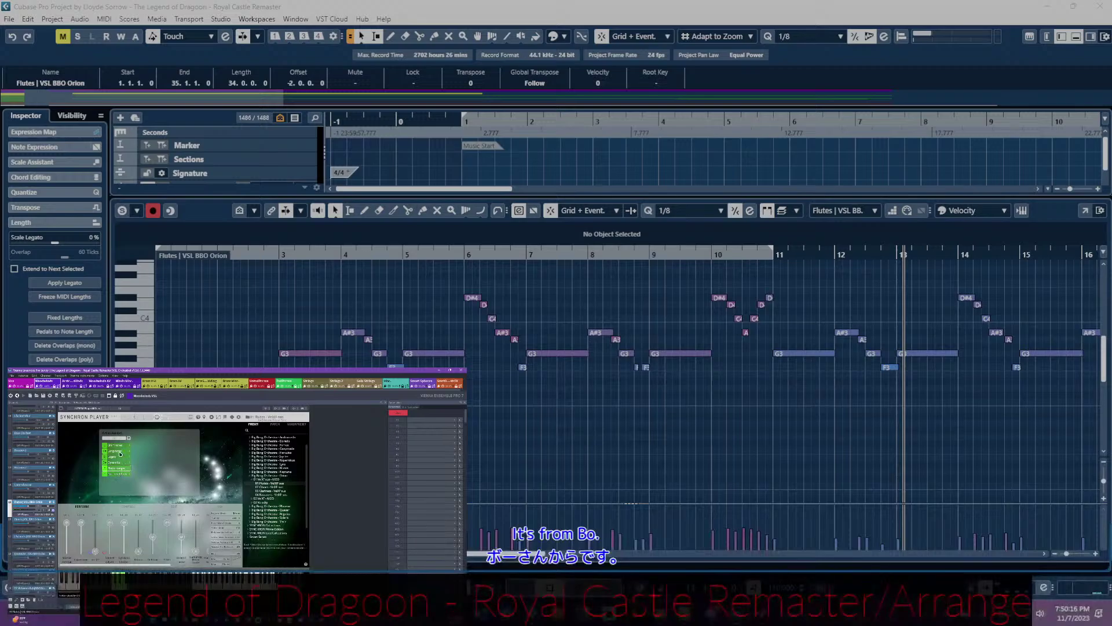
{"action": "left_click", "coordinate": [116, 452]}
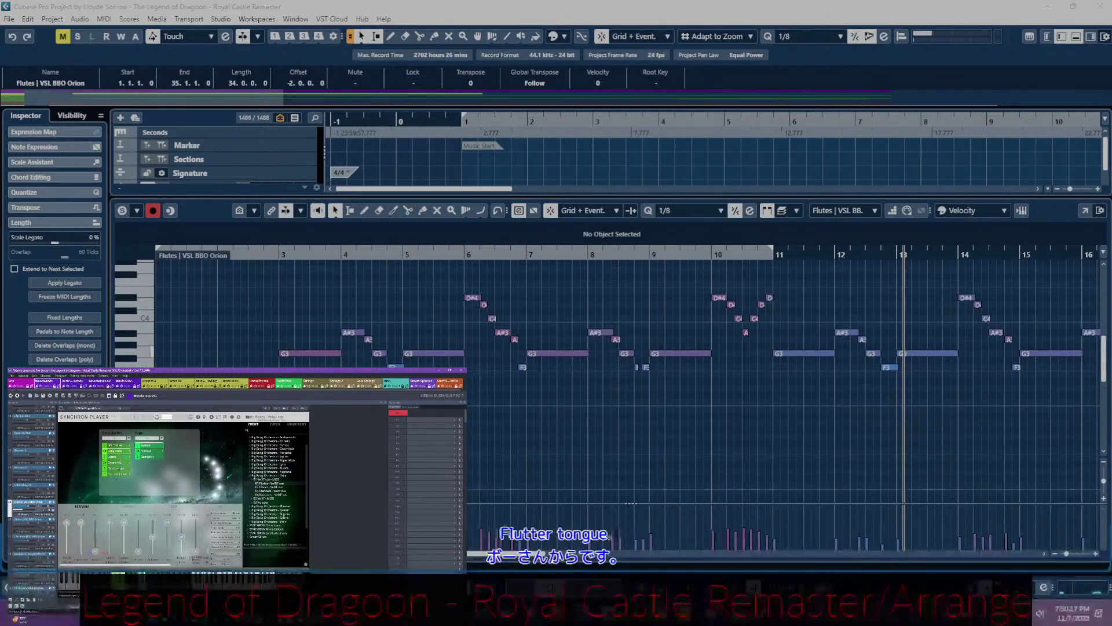
{"action": "left_click", "coordinate": [118, 462]}
{"action": "left_click", "coordinate": [118, 458]}
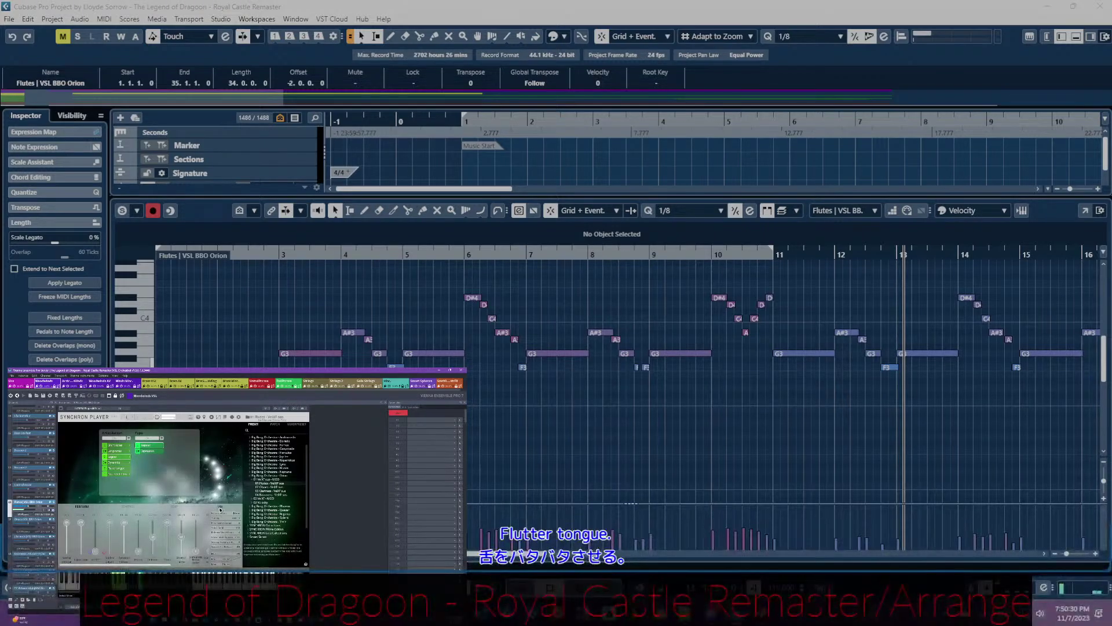
- Show the Flutes player's mixer, adjust its microphone channels, and return to the flute notes in Cubase
{"action": "left_click", "coordinate": [220, 508]}
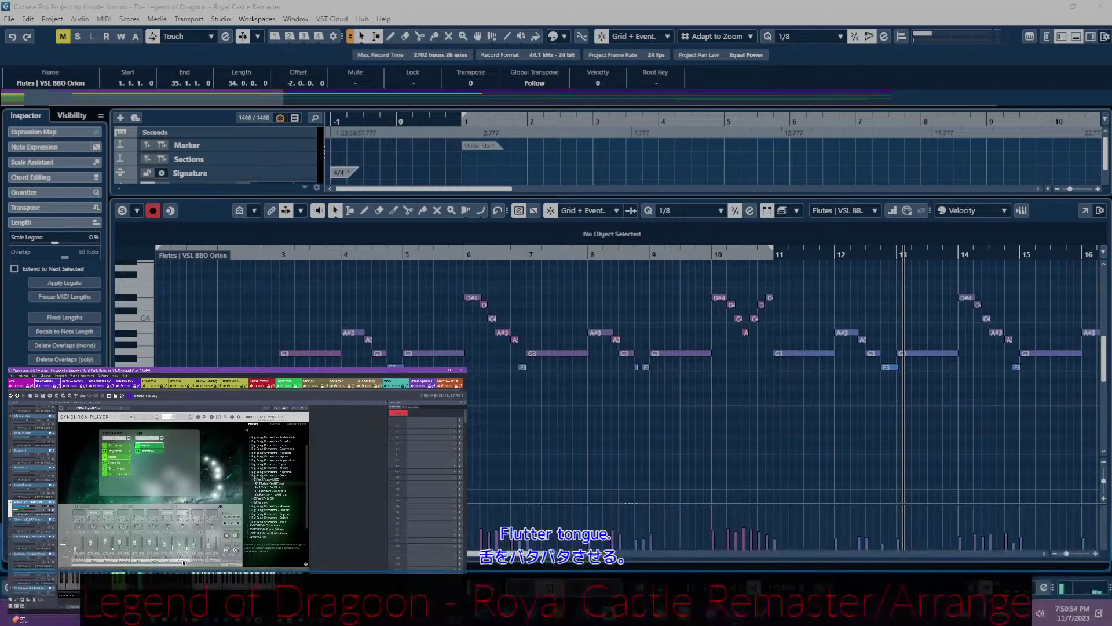
{"action": "left_click", "coordinate": [184, 562]}
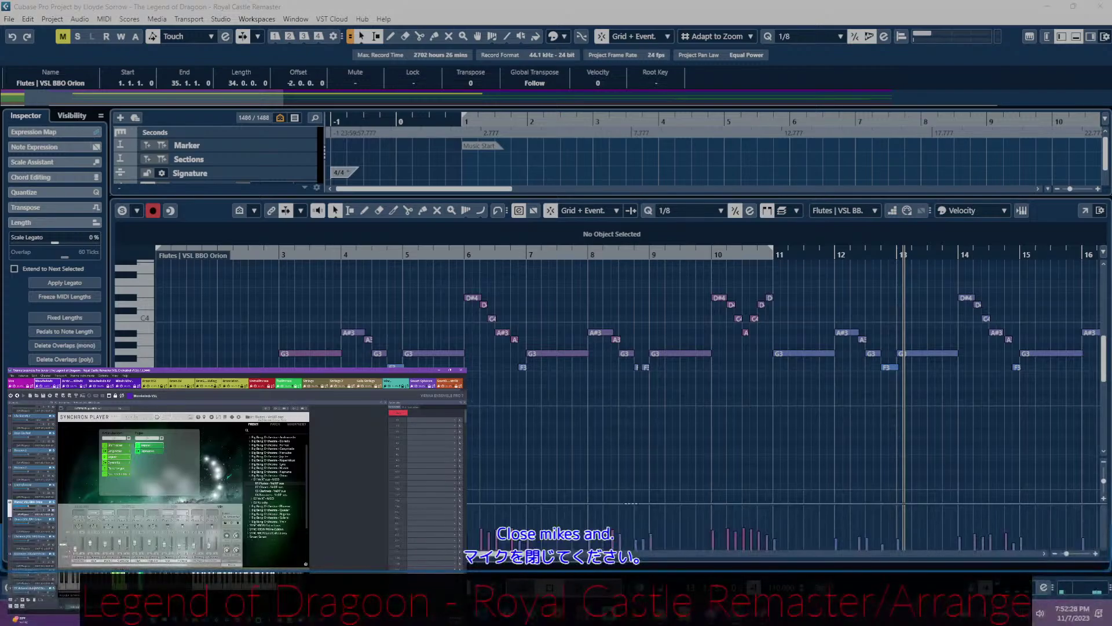
{"action": "left_click", "coordinate": [316, 365]}
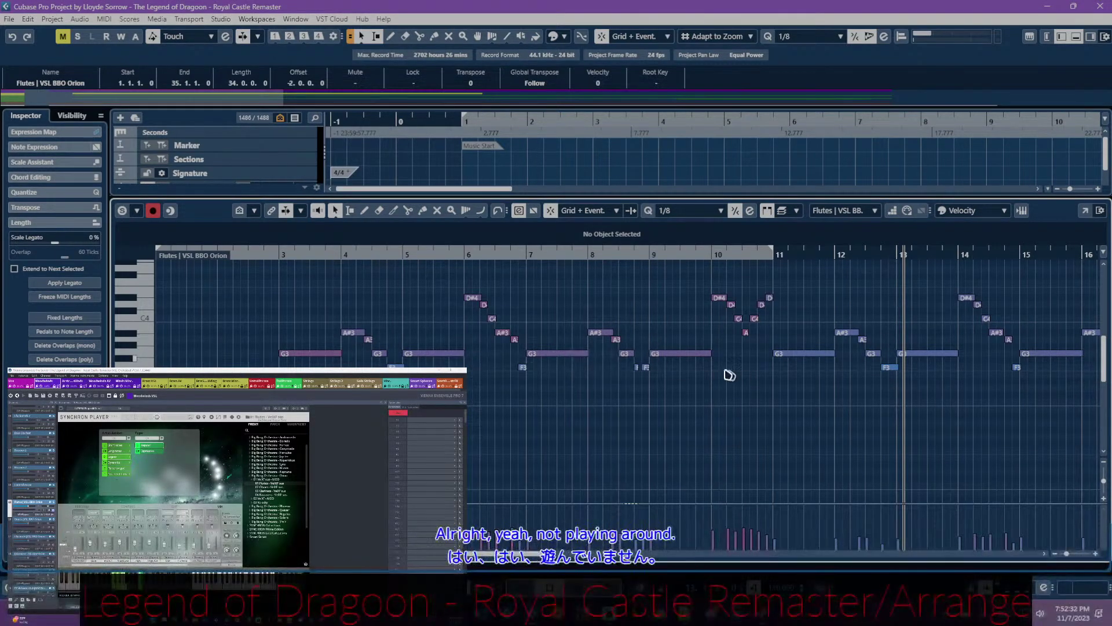
- Trim the final held G3 flute note to start at 34.1.1.0 and end at 34.4.4.98
{"action": "scroll", "coordinate": [819, 394], "scroll_direction": "right", "scroll_amount": 8}
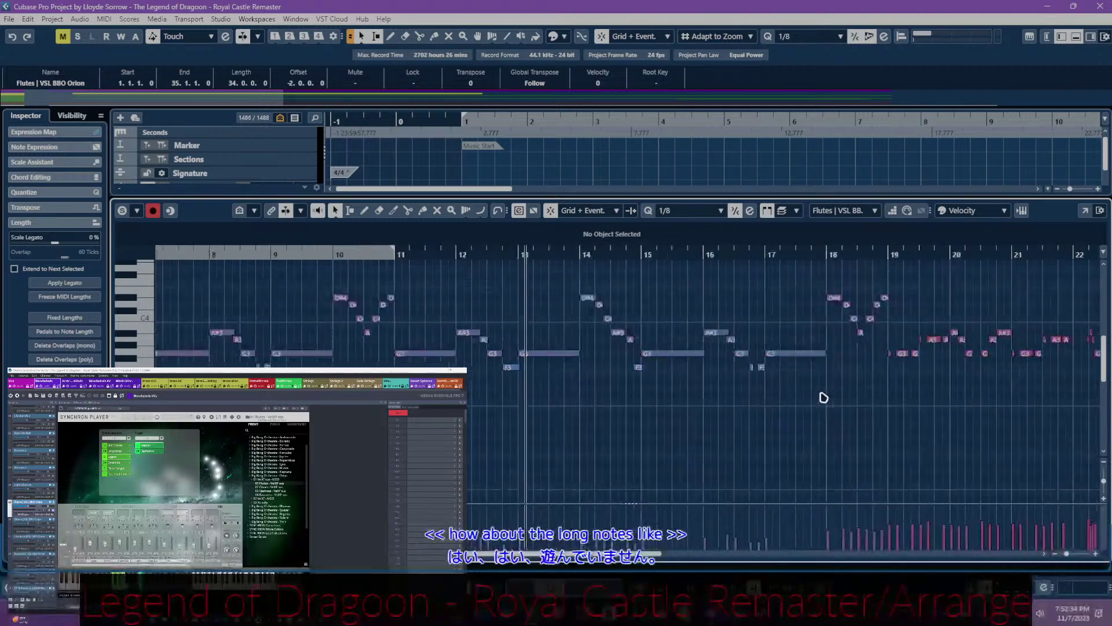
{"action": "scroll", "coordinate": [821, 395], "scroll_direction": "right", "scroll_amount": 3}
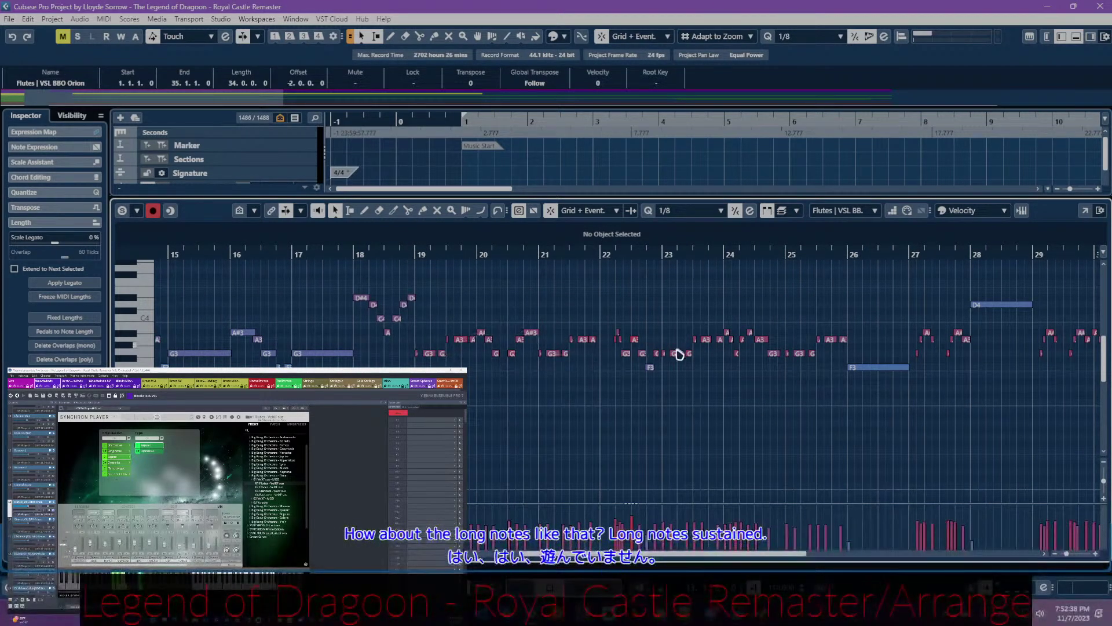
{"action": "scroll", "coordinate": [527, 372], "scroll_direction": "up", "scroll_amount": 5, "text": "ctrl"}
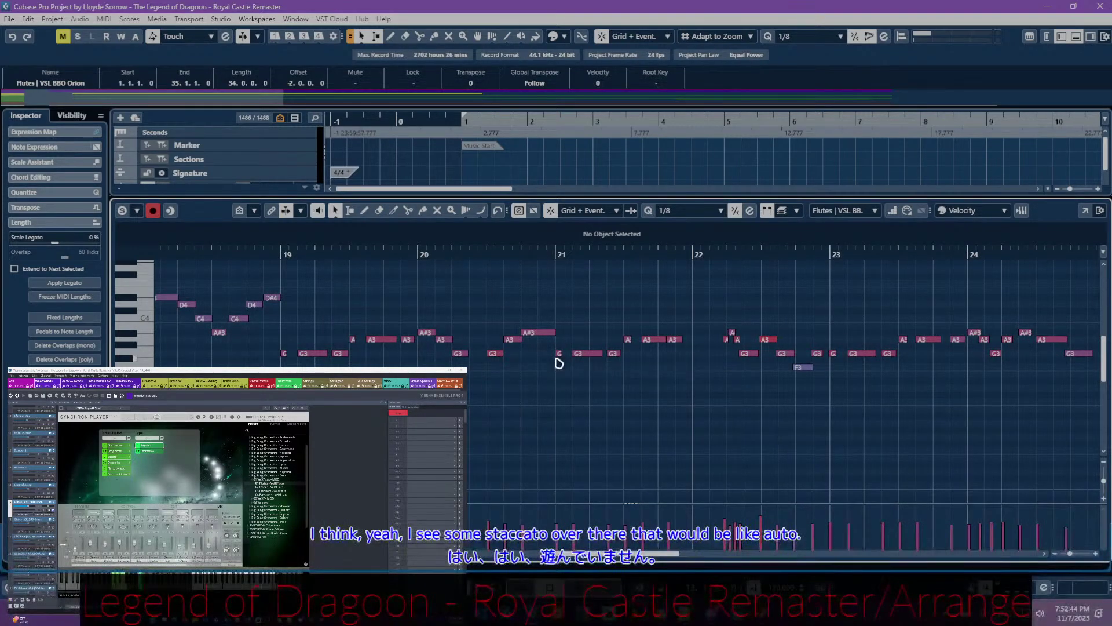
{"action": "scroll", "coordinate": [700, 392], "scroll_direction": "right", "scroll_amount": 2}
{"action": "scroll", "coordinate": [695, 399], "scroll_direction": "right", "scroll_amount": 12}
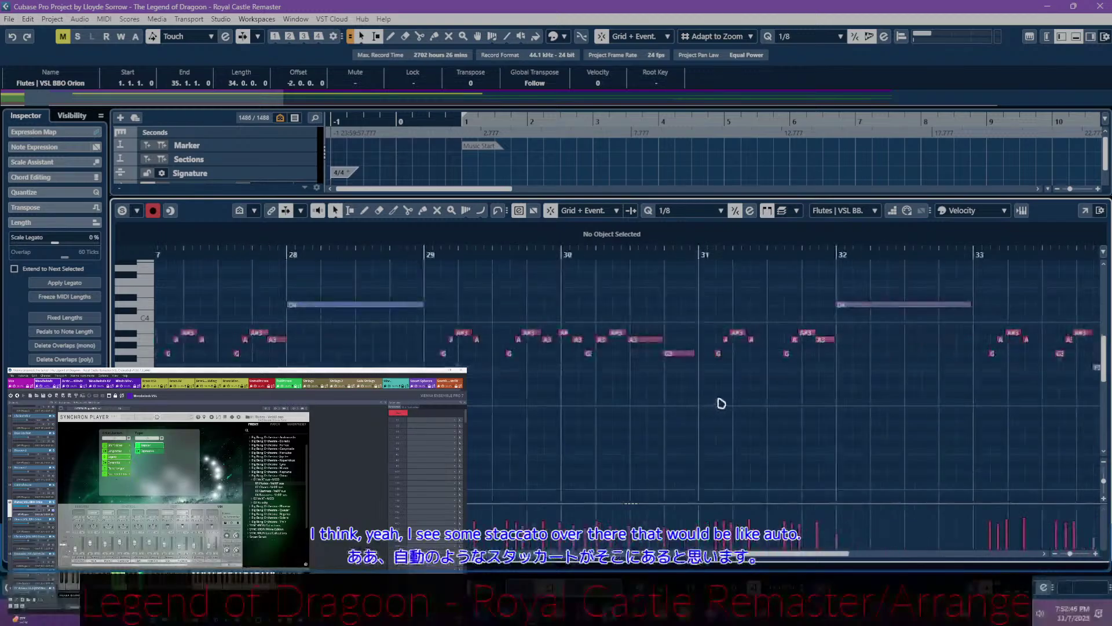
{"action": "scroll", "coordinate": [722, 405], "scroll_direction": "left", "scroll_amount": 3}
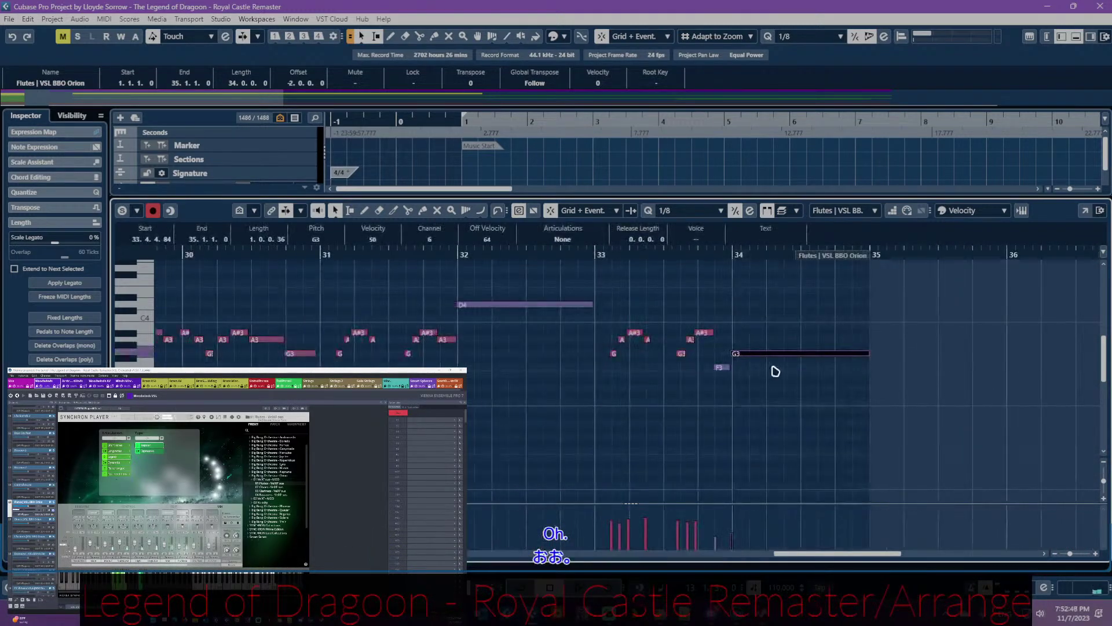
{"action": "left_click", "coordinate": [733, 354]}
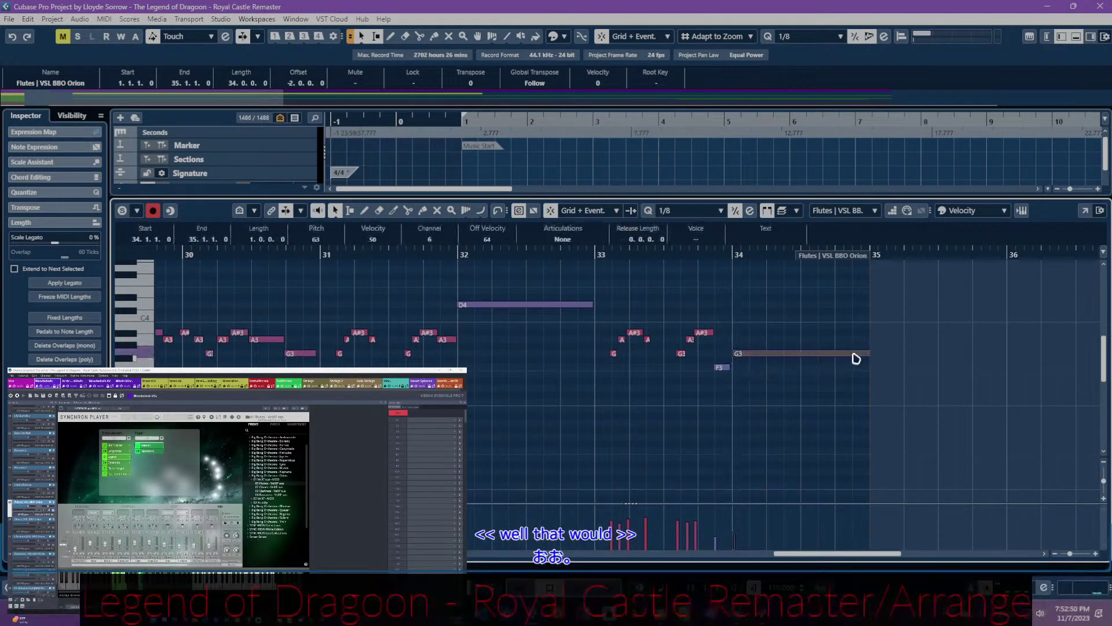
{"action": "left_click_drag", "start_coordinate": [867, 354], "coordinate": [865, 354]}
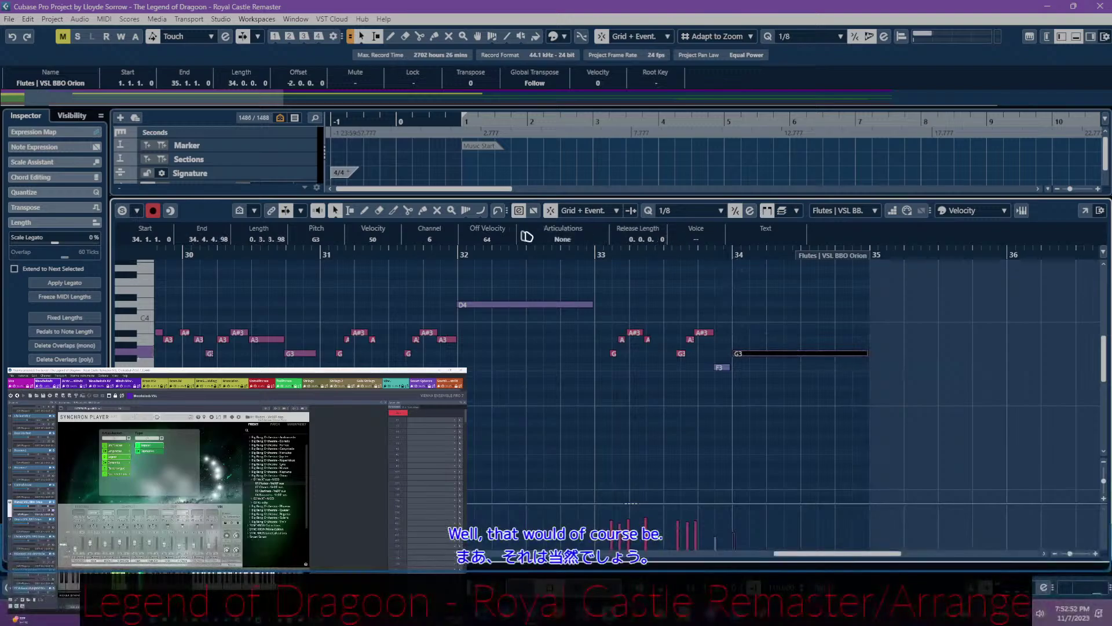
- Give the final held G3 flute note in bar 34 the Espressivo articulation and audition it
{"action": "left_click", "coordinate": [563, 240]}
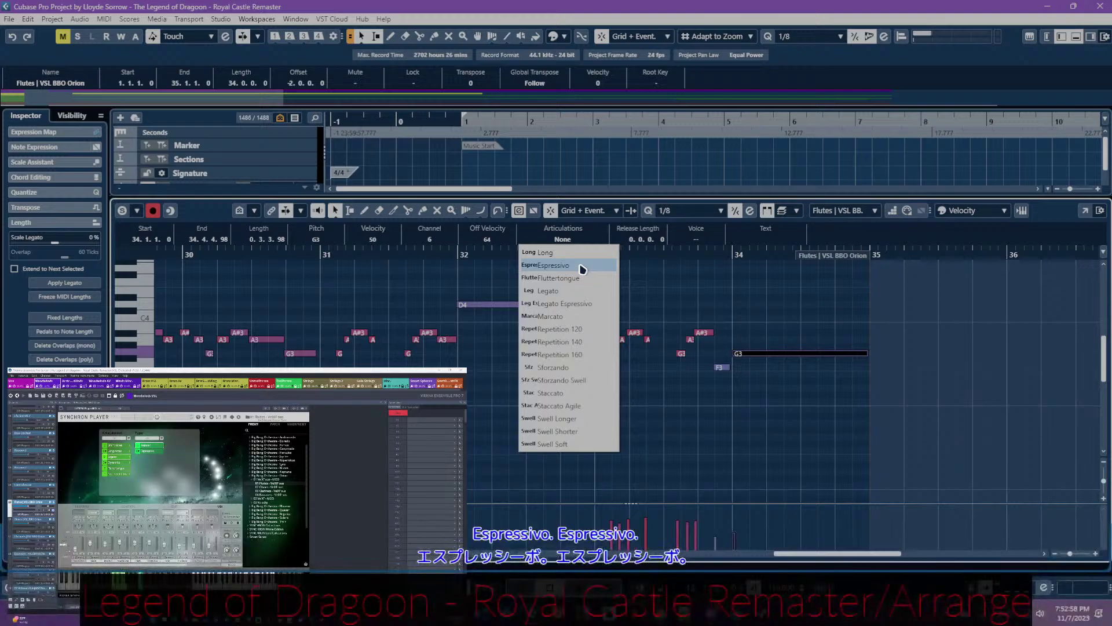
{"action": "left_click", "coordinate": [582, 269]}
{"action": "left_click", "coordinate": [776, 358]}
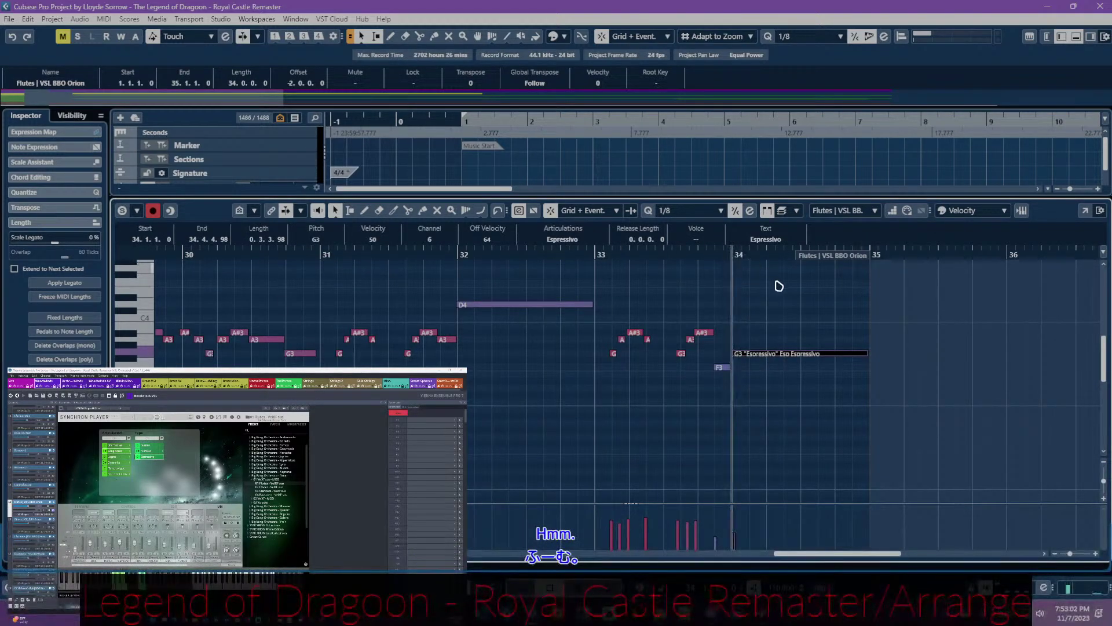
{"action": "key", "text": "space"}
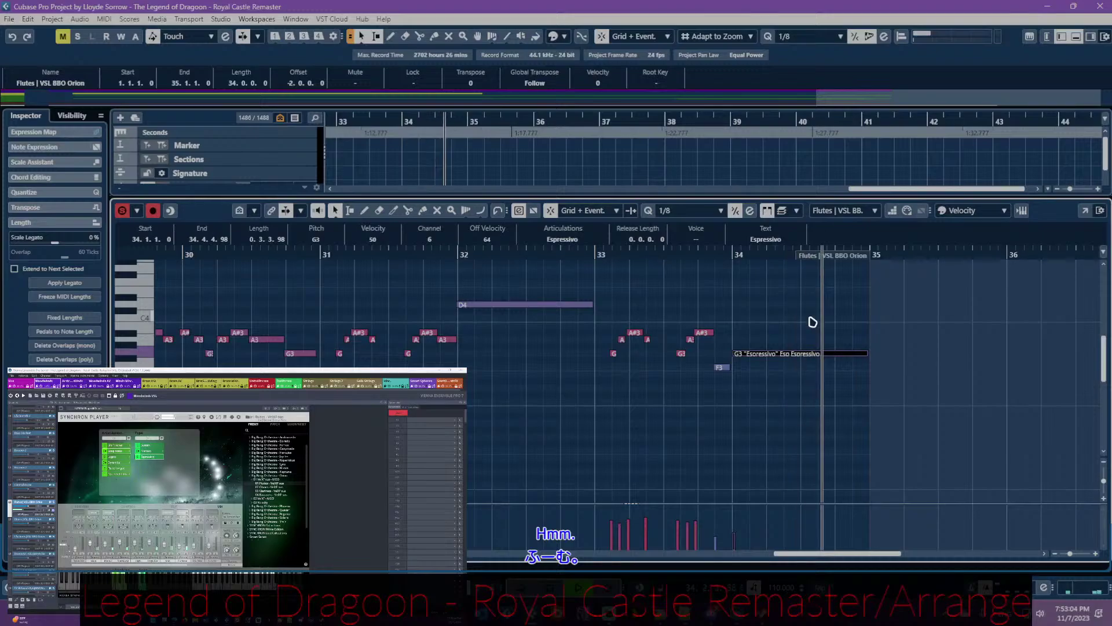
- Select the held D4 flute note in bar 32 and go back to the matching one in bar 28
{"action": "scroll", "coordinate": [805, 365], "scroll_direction": "left", "scroll_amount": 4}
{"action": "left_click", "coordinate": [787, 303]}
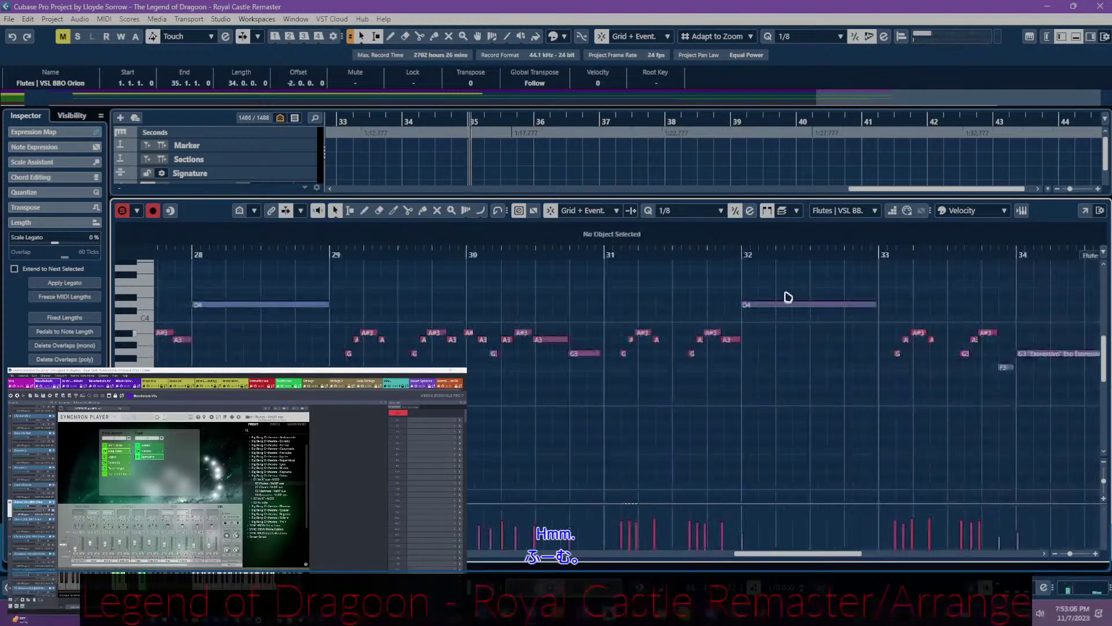
{"action": "scroll", "coordinate": [486, 325], "scroll_direction": "left", "scroll_amount": 3}
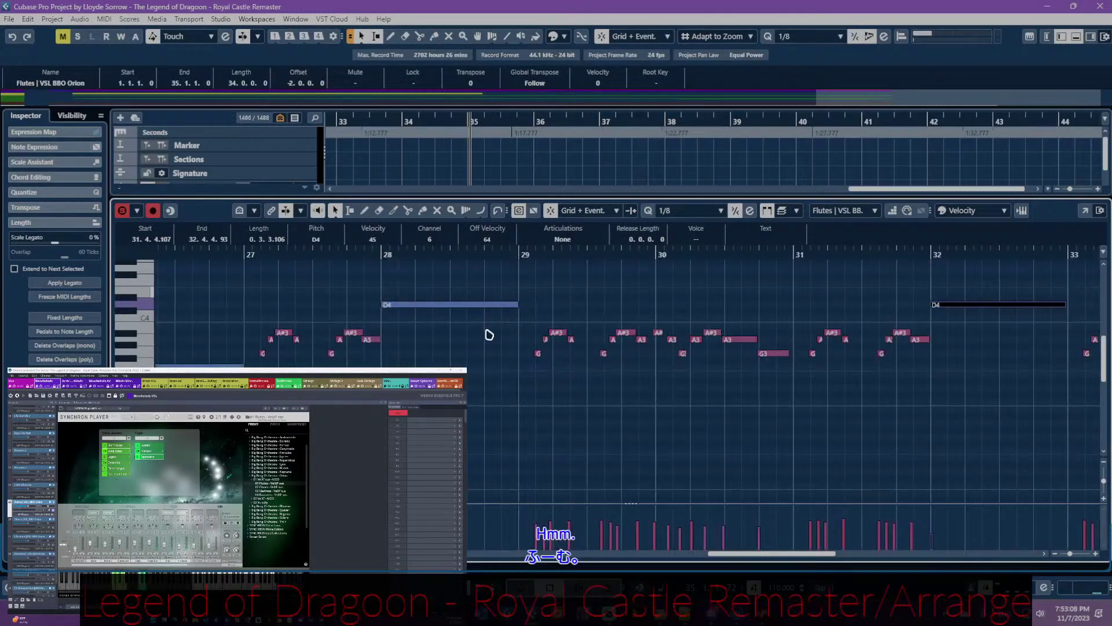
- Select all the long sustained D4, F3 and G3 flute notes and assign them the Long articulation
{"action": "scroll", "coordinate": [489, 335], "scroll_direction": "down", "scroll_amount": 6}
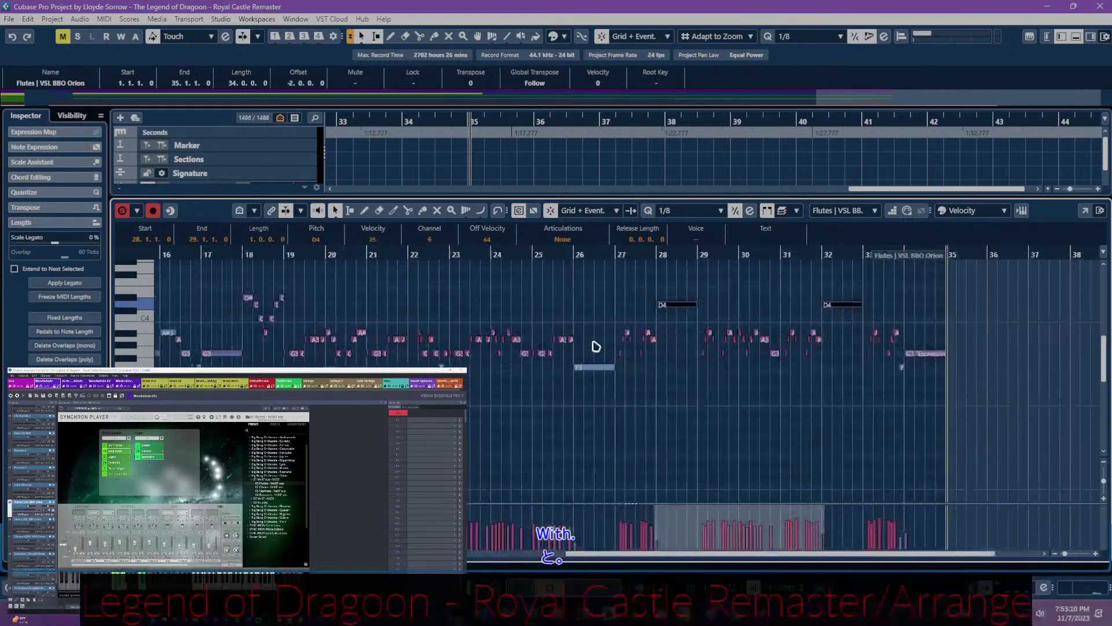
{"action": "scroll", "coordinate": [556, 415], "scroll_direction": "left", "scroll_amount": 10}
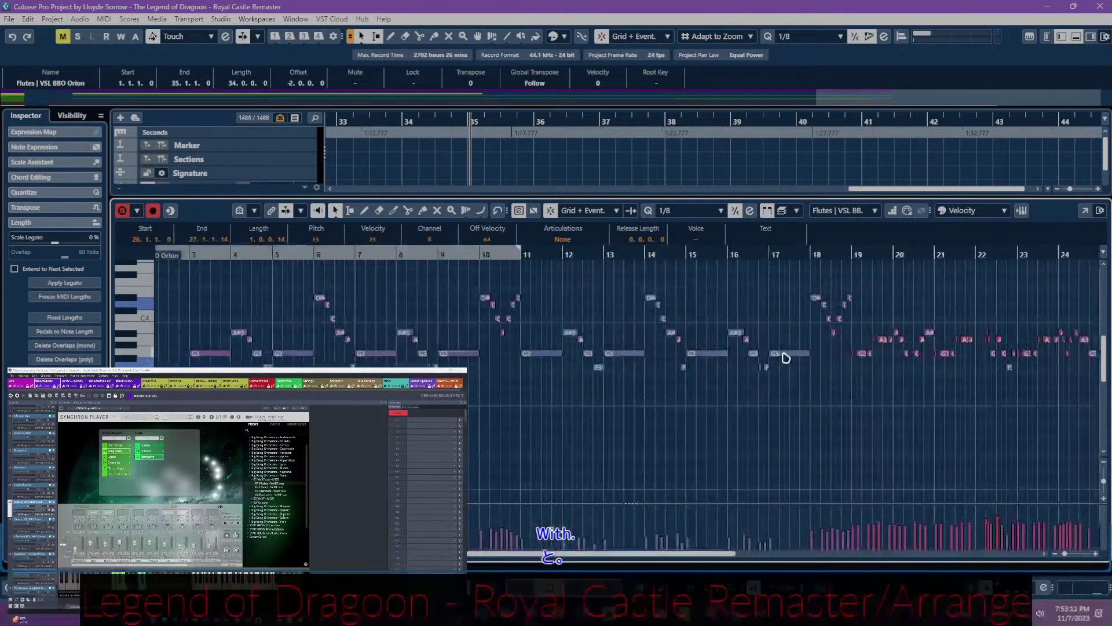
{"action": "left_click_drag", "start_coordinate": [786, 358], "coordinate": [562, 359]}
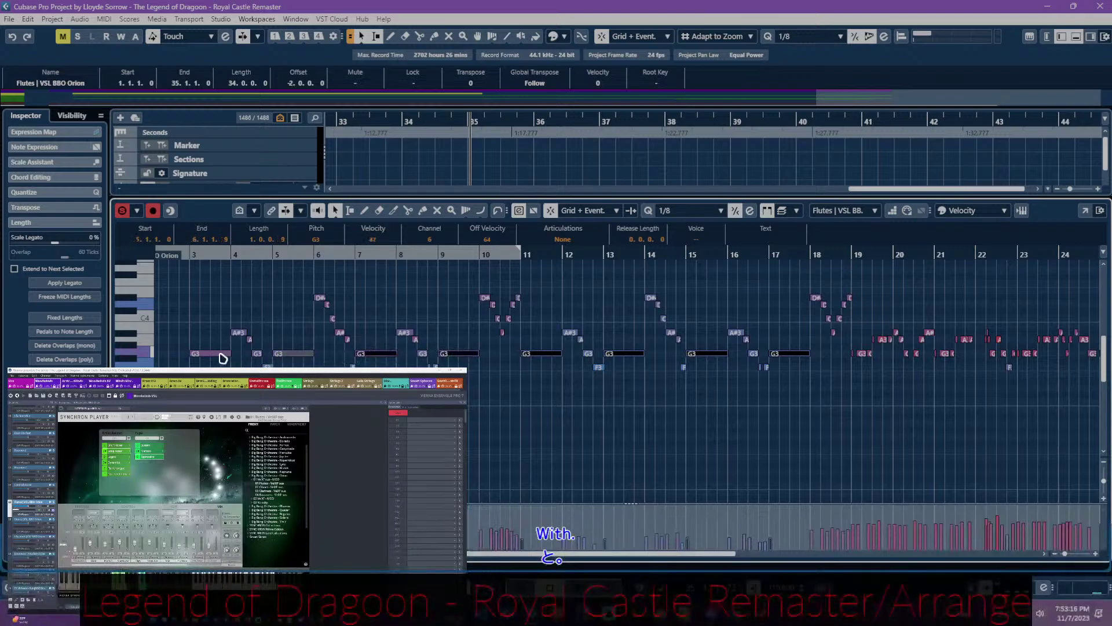
{"action": "scroll", "coordinate": [660, 380], "scroll_direction": "left", "scroll_amount": 3}
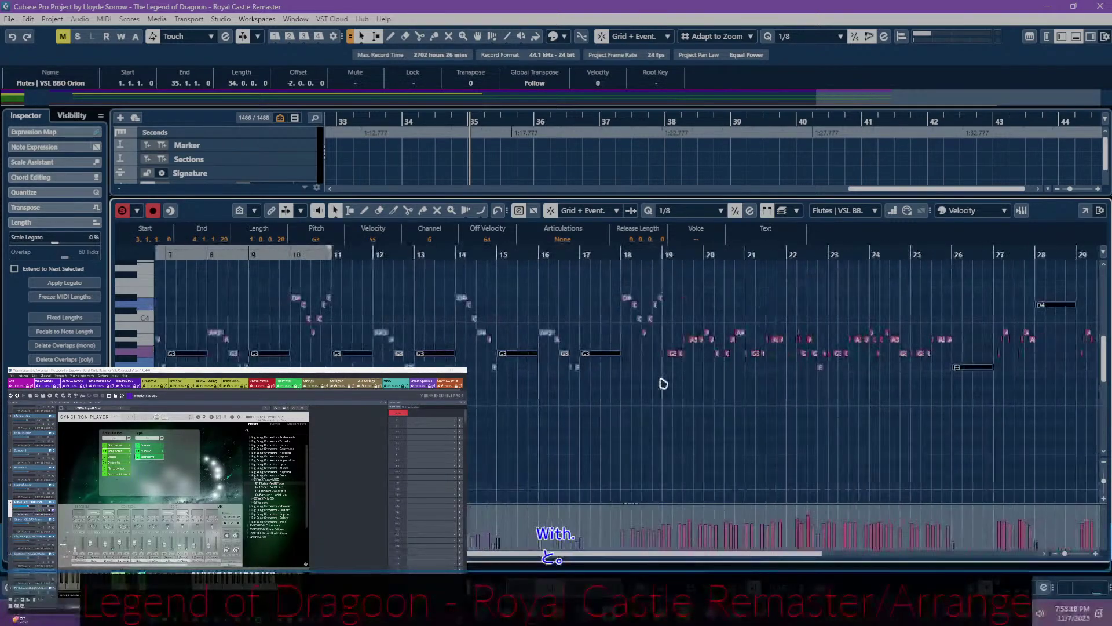
{"action": "scroll", "coordinate": [666, 378], "scroll_direction": "right", "scroll_amount": 10}
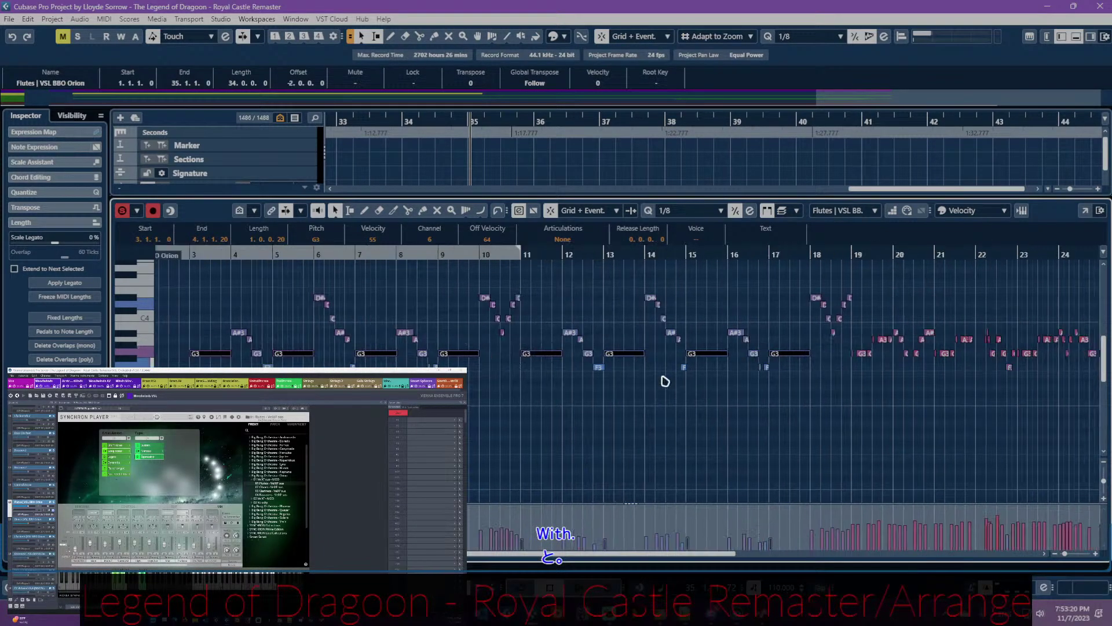
{"action": "scroll", "coordinate": [685, 426], "scroll_direction": "right", "scroll_amount": 2}
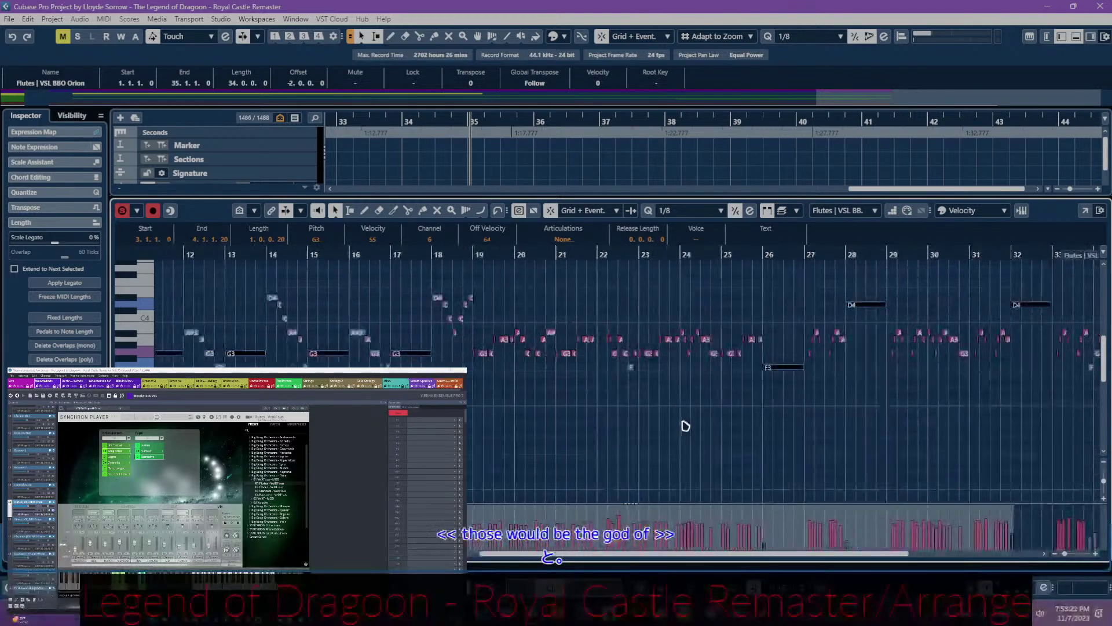
{"action": "left_click", "coordinate": [562, 241]}
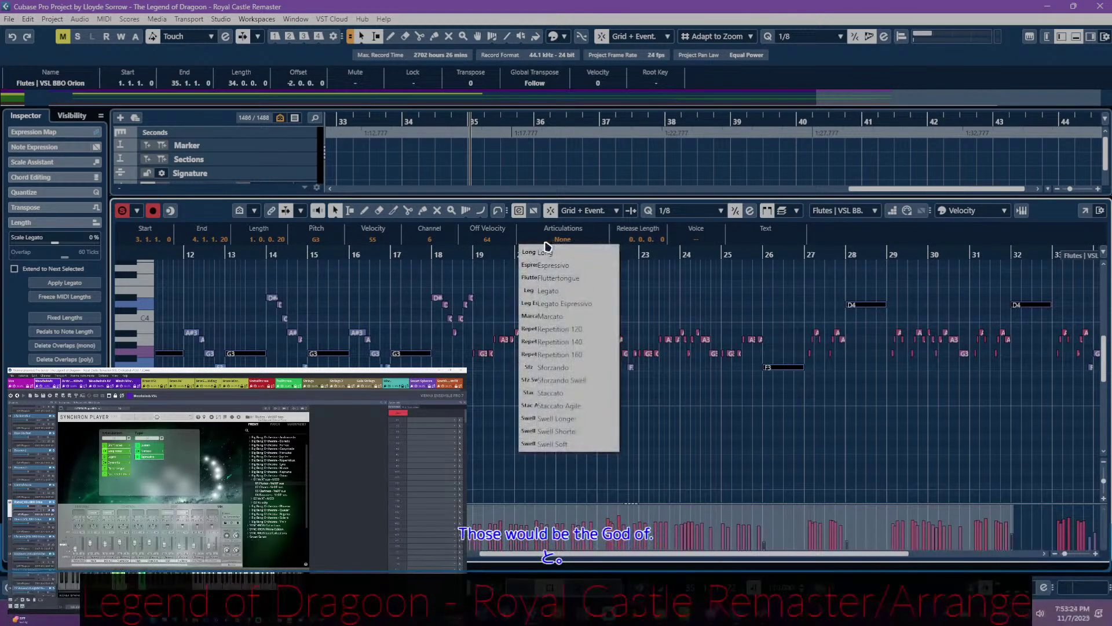
{"action": "left_click", "coordinate": [563, 255]}
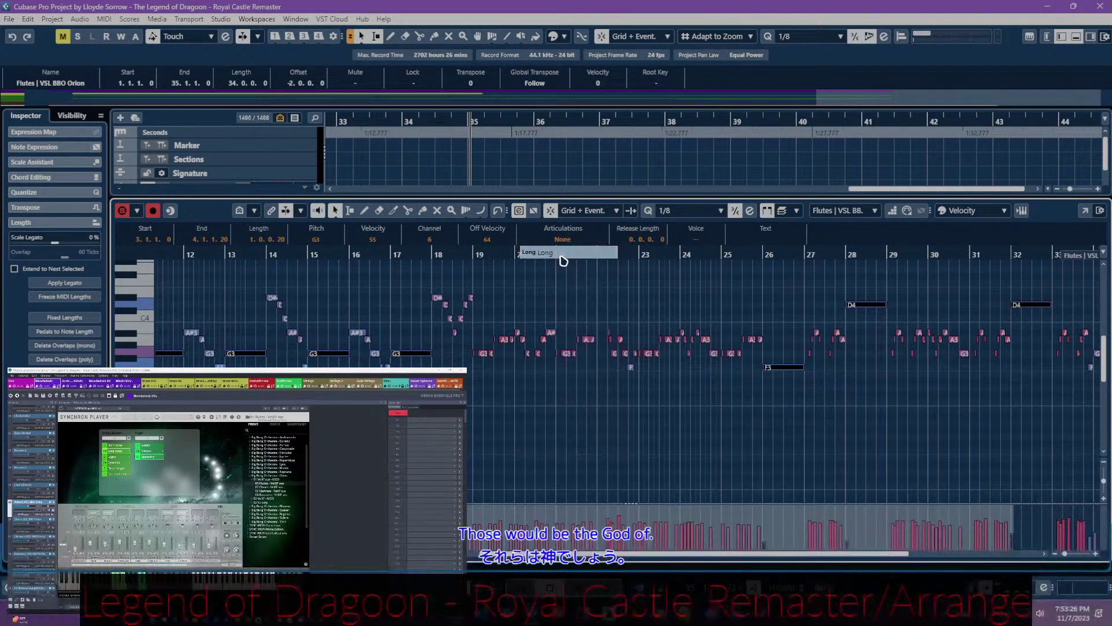
{"action": "scroll", "coordinate": [492, 397], "scroll_direction": "left", "scroll_amount": 10}
{"action": "left_click", "coordinate": [423, 399]}
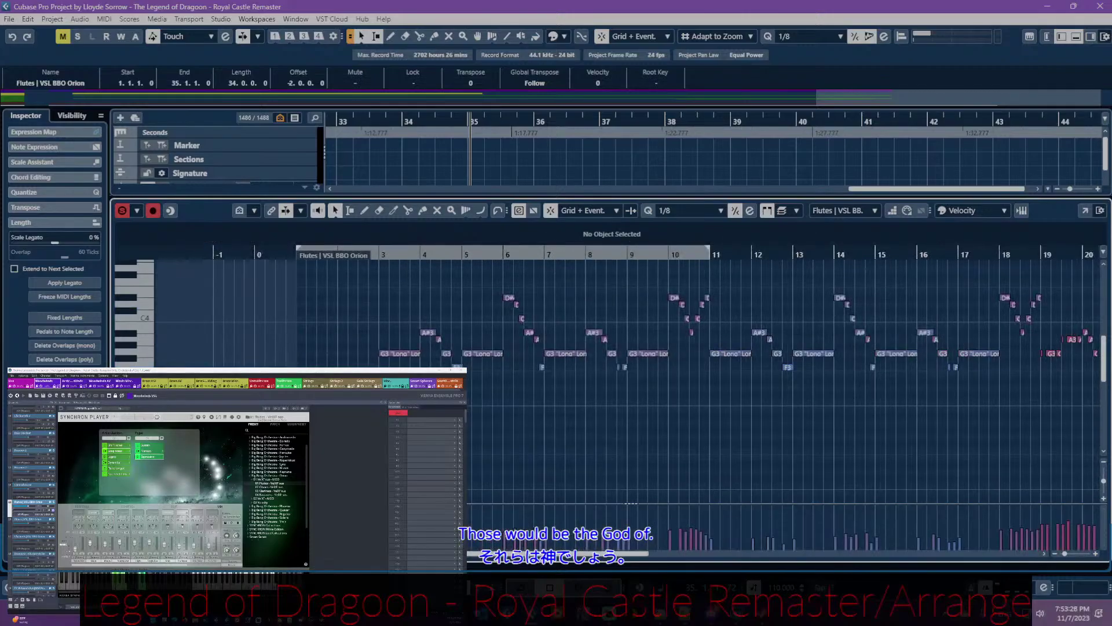
- Select the short melody notes between the sustained G3 notes in bars 4 to 10 of the flute part
{"action": "scroll", "coordinate": [423, 399], "scroll_direction": "up", "scroll_amount": 3}
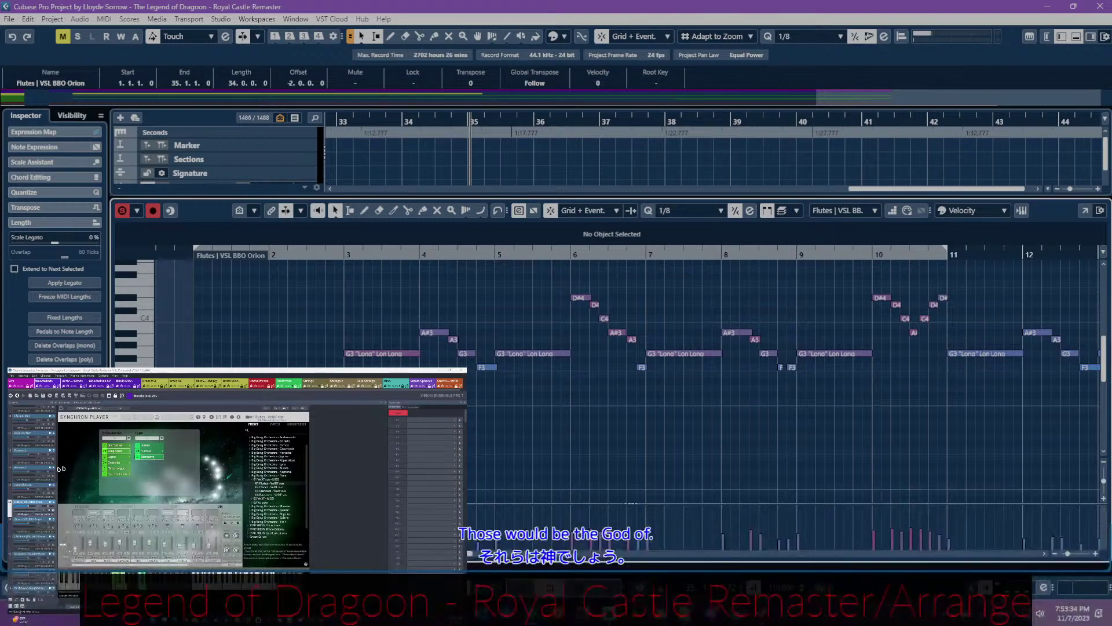
{"action": "left_click_drag", "start_coordinate": [427, 321], "coordinate": [484, 404]}
{"action": "scroll", "coordinate": [433, 335], "scroll_direction": "right", "scroll_amount": 3}
{"action": "left_click_drag", "start_coordinate": [387, 286], "coordinate": [452, 369]}
{"action": "scroll", "coordinate": [452, 368], "scroll_direction": "right", "scroll_amount": 3}
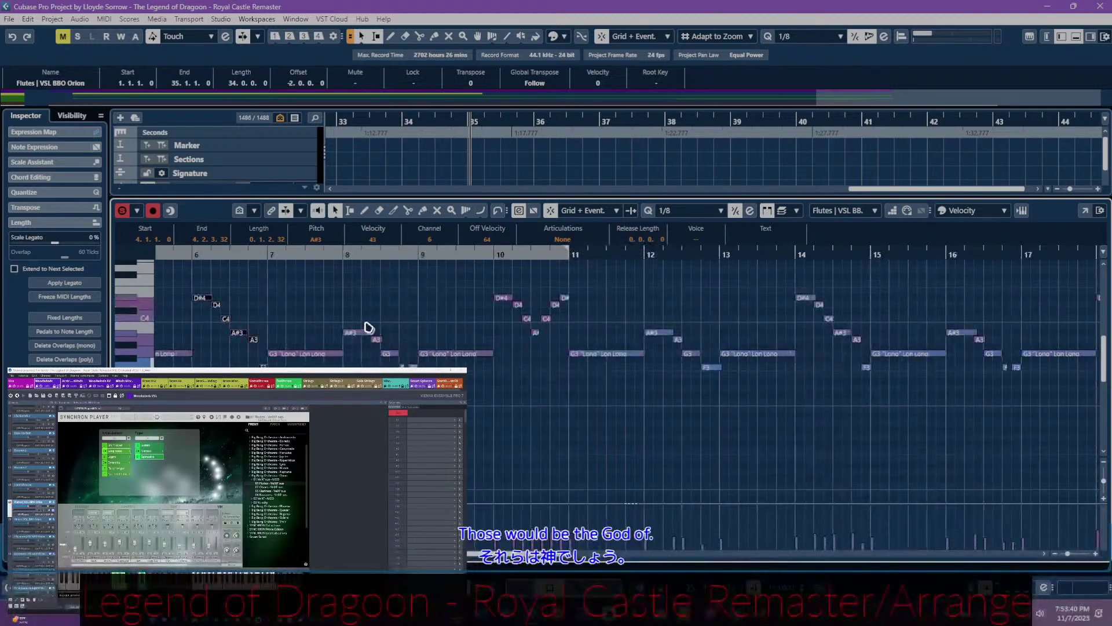
{"action": "left_click_drag", "start_coordinate": [354, 312], "coordinate": [389, 368]}
{"action": "left_click_drag", "start_coordinate": [497, 290], "coordinate": [568, 350]}
- Add the short melody notes between the sustained notes in bars 12 to 18 to the selection
{"action": "scroll", "coordinate": [555, 356], "scroll_direction": "right", "scroll_amount": 3}
{"action": "scroll", "coordinate": [555, 357], "scroll_direction": "right", "scroll_amount": 2}
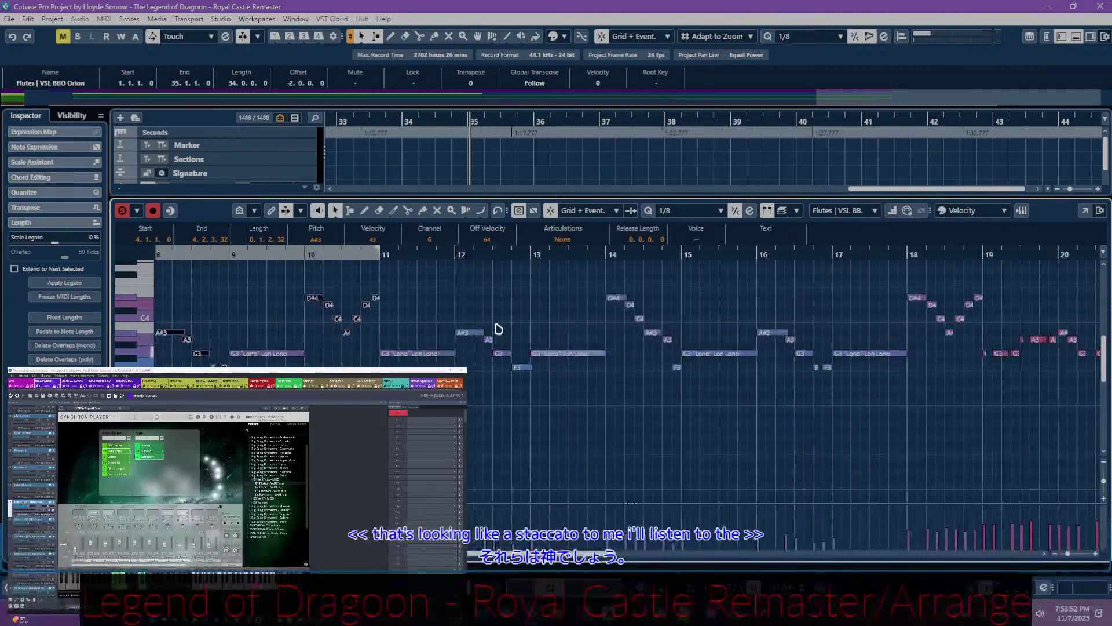
{"action": "scroll", "coordinate": [574, 353], "scroll_direction": "right", "scroll_amount": 2}
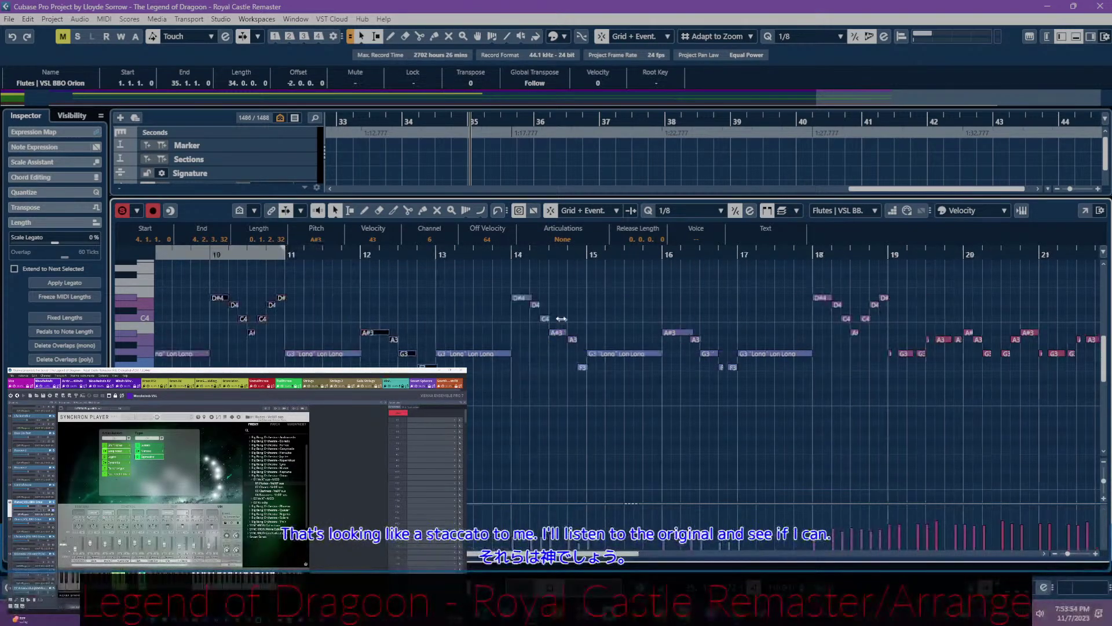
{"action": "left_click_drag", "start_coordinate": [520, 281], "coordinate": [592, 399]}
{"action": "left_click_drag", "start_coordinate": [704, 362], "coordinate": [715, 373]}
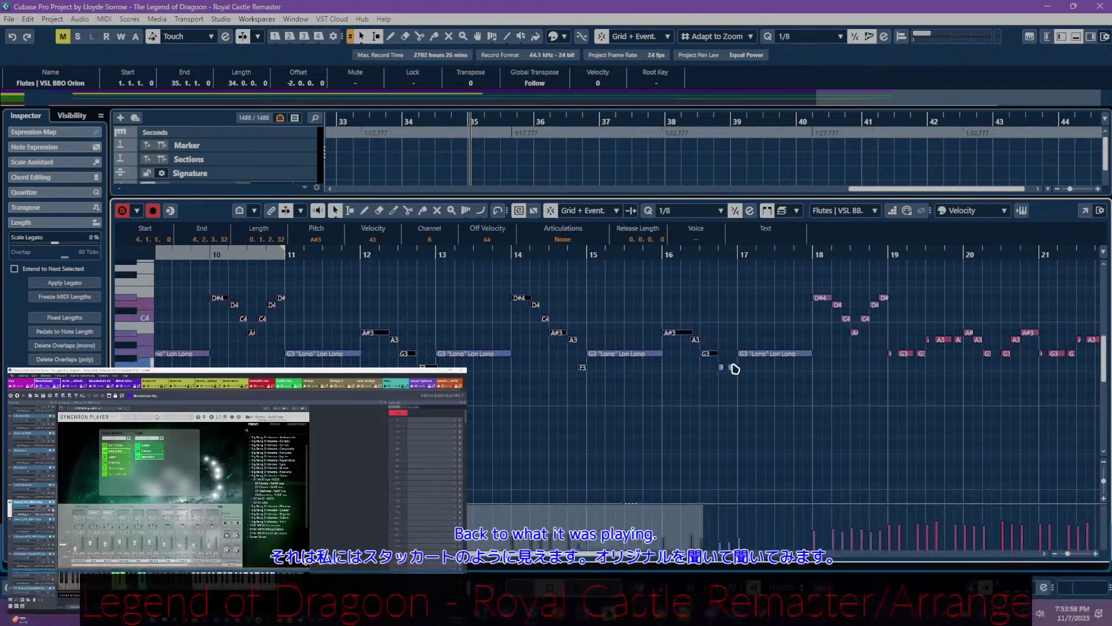
{"action": "scroll", "coordinate": [753, 371], "scroll_direction": "right", "scroll_amount": 4}
{"action": "left_click_drag", "start_coordinate": [622, 283], "coordinate": [699, 337]}
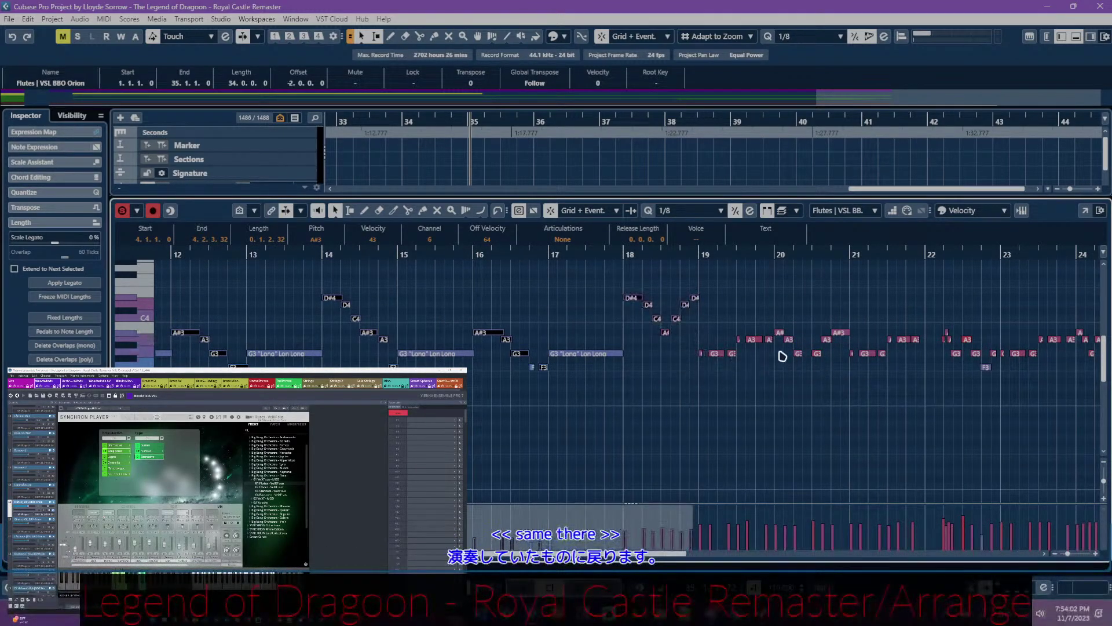
- Add the longer A3 and G3 notes of bar 30 to the current note selection
{"action": "scroll", "coordinate": [783, 357], "scroll_direction": "right", "scroll_amount": 15}
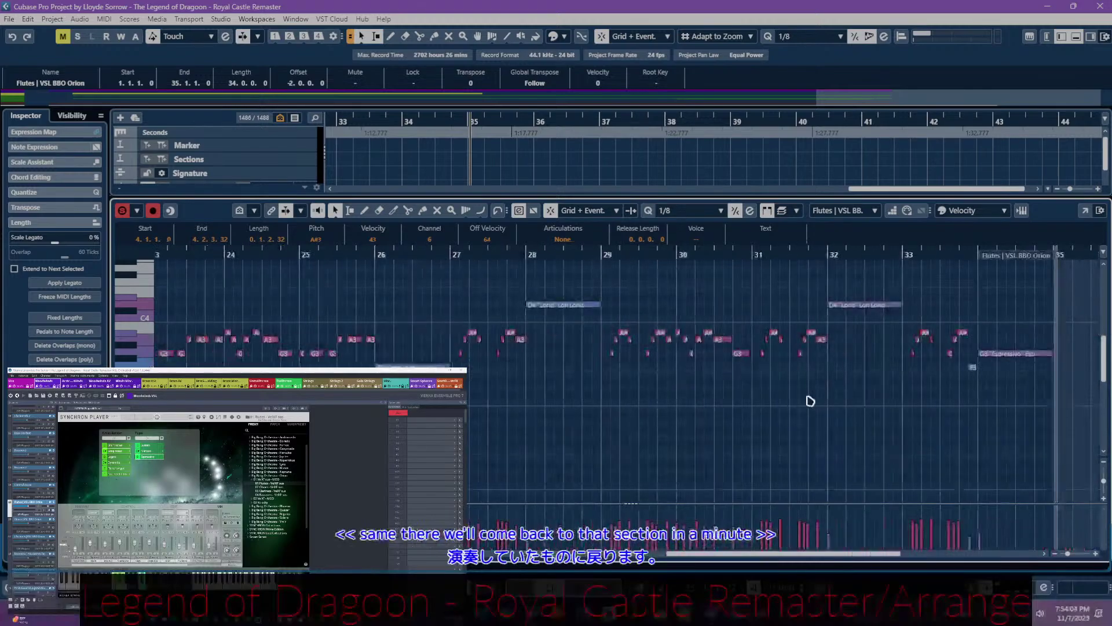
{"action": "scroll", "coordinate": [808, 397], "scroll_direction": "left", "scroll_amount": 20}
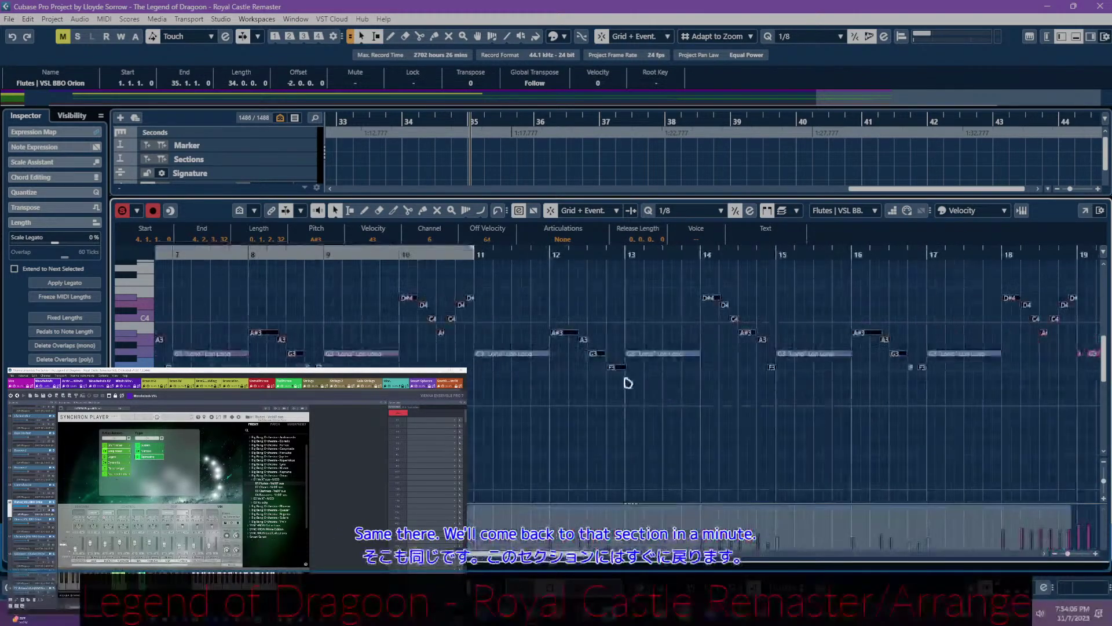
{"action": "scroll", "coordinate": [628, 383], "scroll_direction": "right", "scroll_amount": 15}
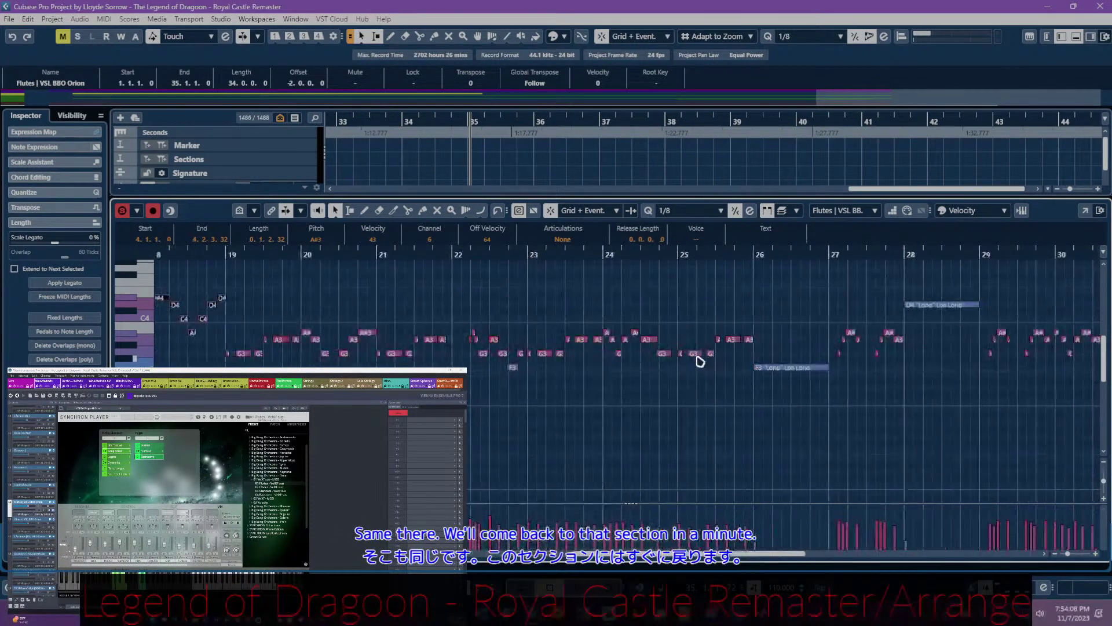
{"action": "scroll", "coordinate": [755, 378], "scroll_direction": "right", "scroll_amount": 5}
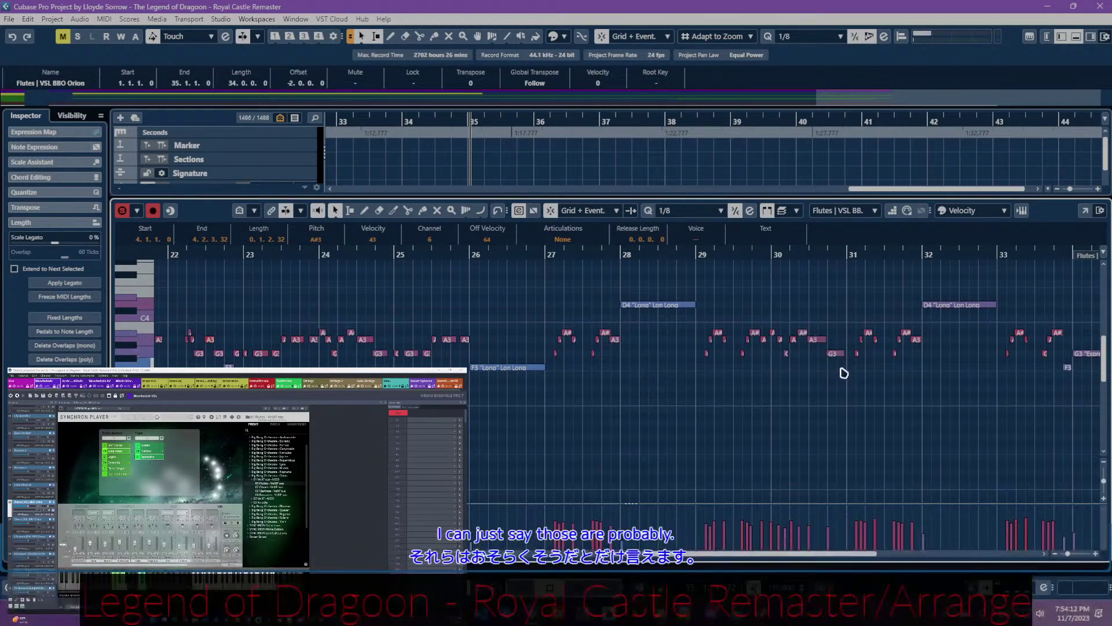
{"action": "scroll", "coordinate": [822, 387], "scroll_direction": "right", "scroll_amount": 3}
{"action": "scroll", "coordinate": [795, 362], "scroll_direction": "left", "scroll_amount": 3}
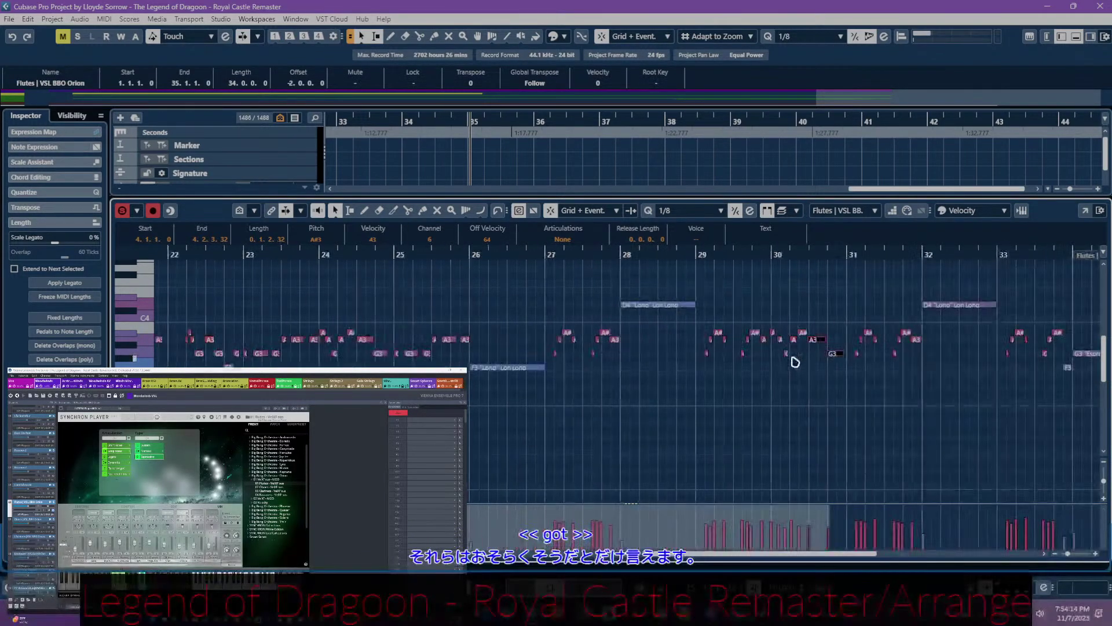
{"action": "scroll", "coordinate": [758, 362], "scroll_direction": "up", "scroll_amount": 2}
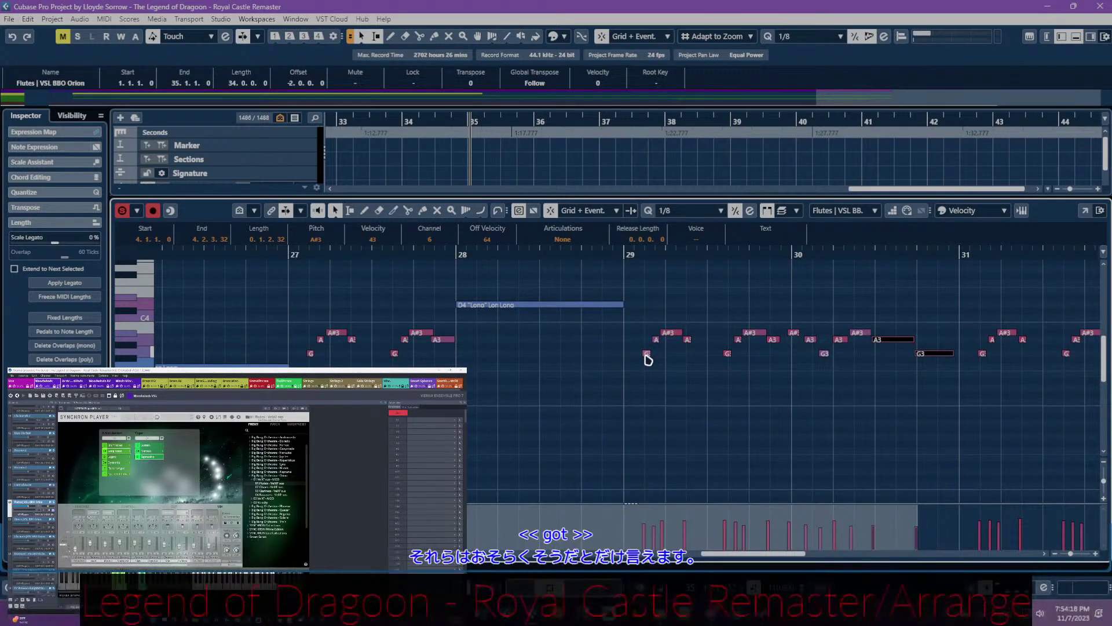
- Lengthen all the selected notes together so they overlap, giving the A#3 in bar 4 a length of 0.1.2.104
{"action": "scroll", "coordinate": [647, 360], "scroll_direction": "left", "scroll_amount": 5}
{"action": "scroll", "coordinate": [643, 364], "scroll_direction": "down", "scroll_amount": 2}
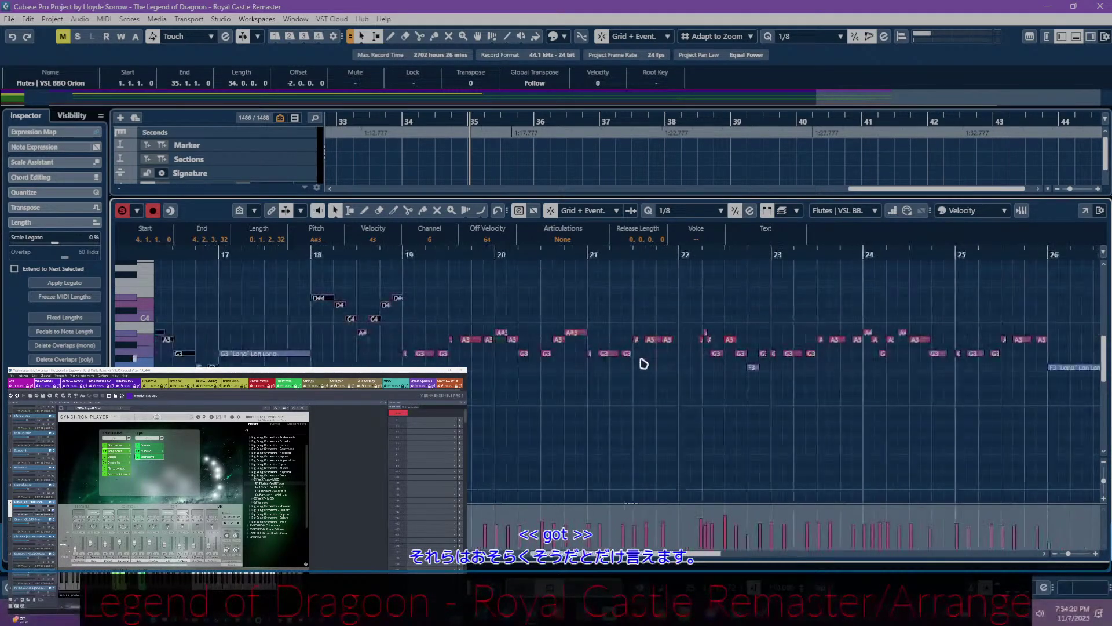
{"action": "scroll", "coordinate": [644, 364], "scroll_direction": "left", "scroll_amount": 1}
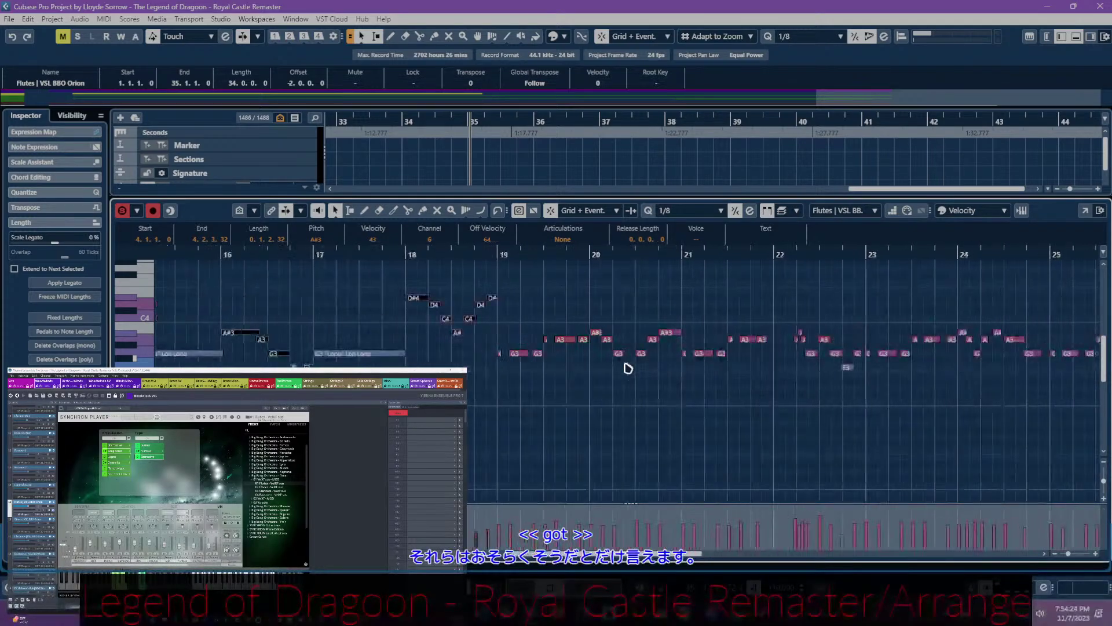
{"action": "scroll", "coordinate": [628, 368], "scroll_direction": "left", "scroll_amount": 4}
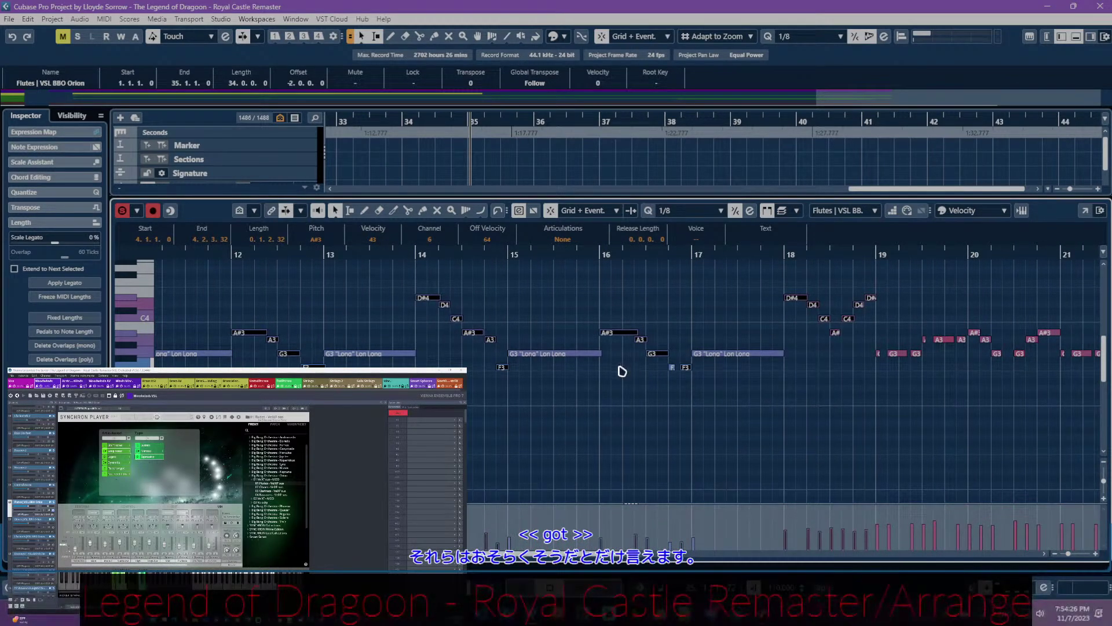
{"action": "scroll", "coordinate": [613, 377], "scroll_direction": "left", "scroll_amount": 4}
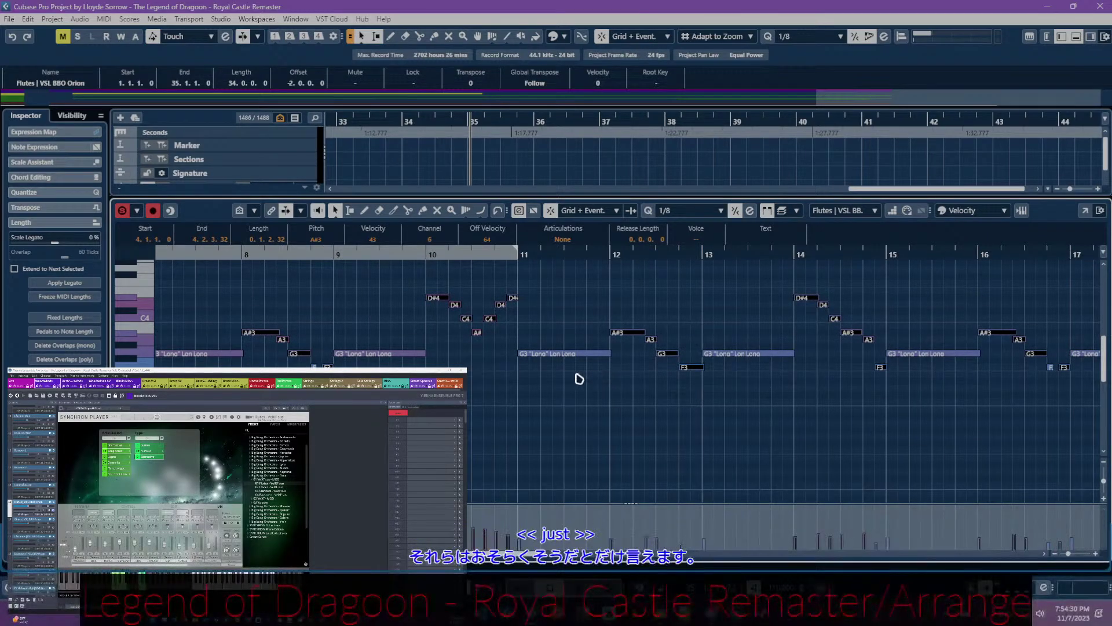
{"action": "scroll", "coordinate": [573, 378], "scroll_direction": "left", "scroll_amount": 1}
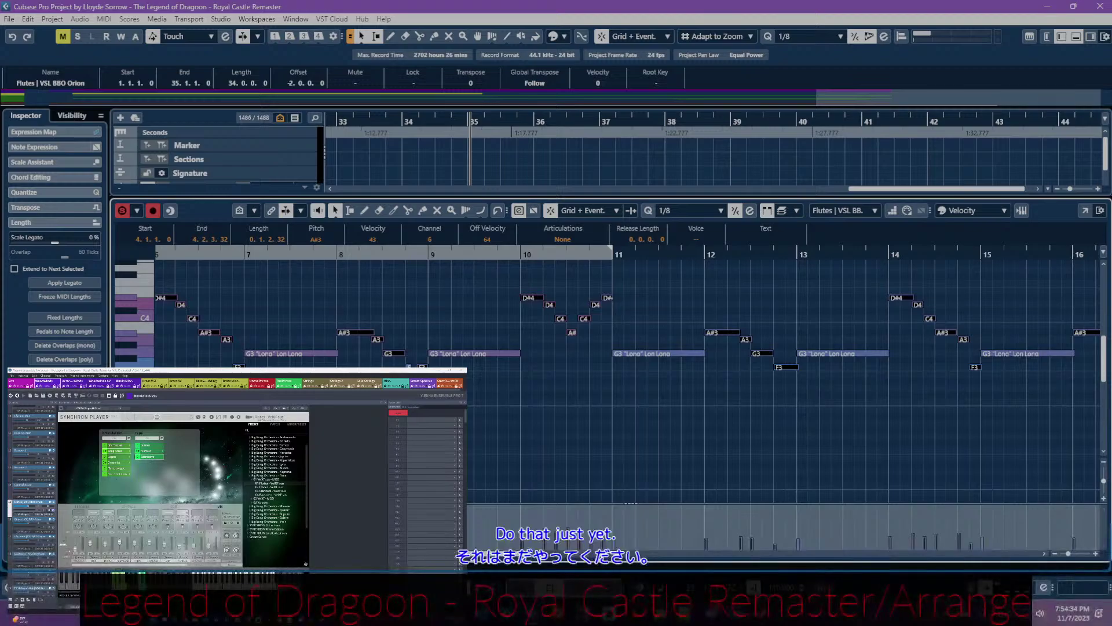
{"action": "scroll", "coordinate": [613, 376], "scroll_direction": "left", "scroll_amount": 2}
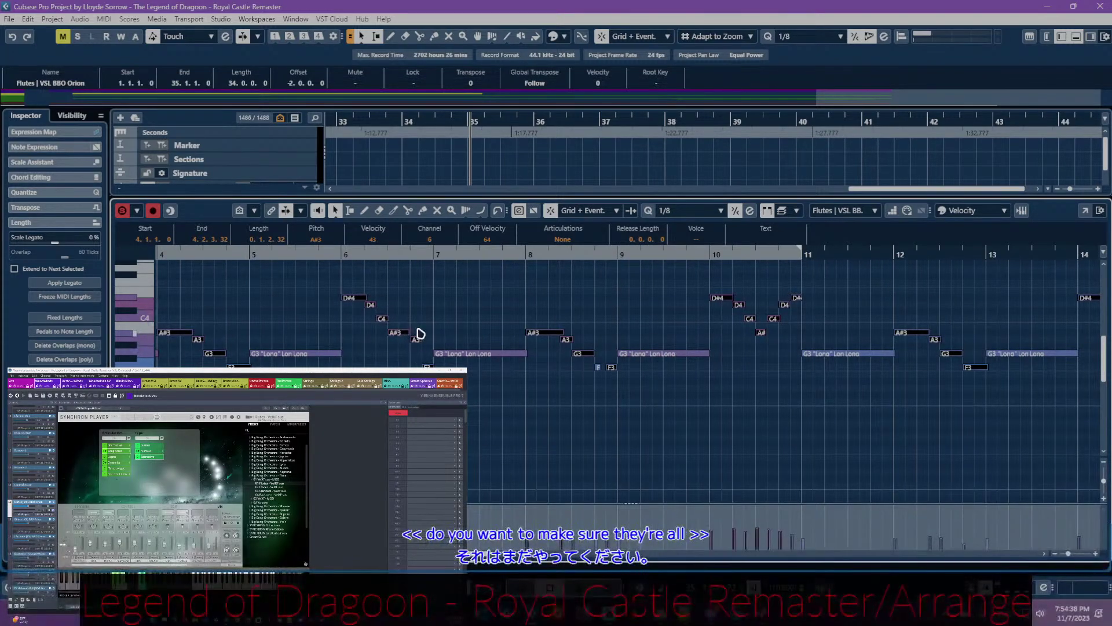
{"action": "scroll", "coordinate": [420, 334], "scroll_direction": "up", "scroll_amount": 4}
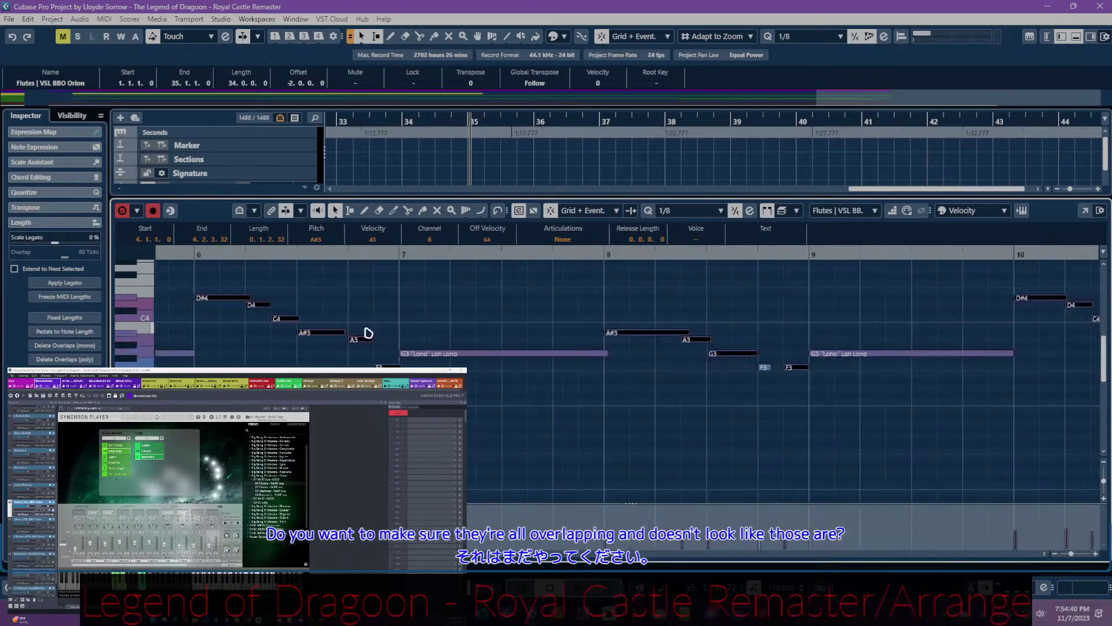
{"action": "scroll", "coordinate": [368, 334], "scroll_direction": "down", "scroll_amount": 4}
{"action": "left_click_drag", "start_coordinate": [363, 336], "coordinate": [376, 342]}
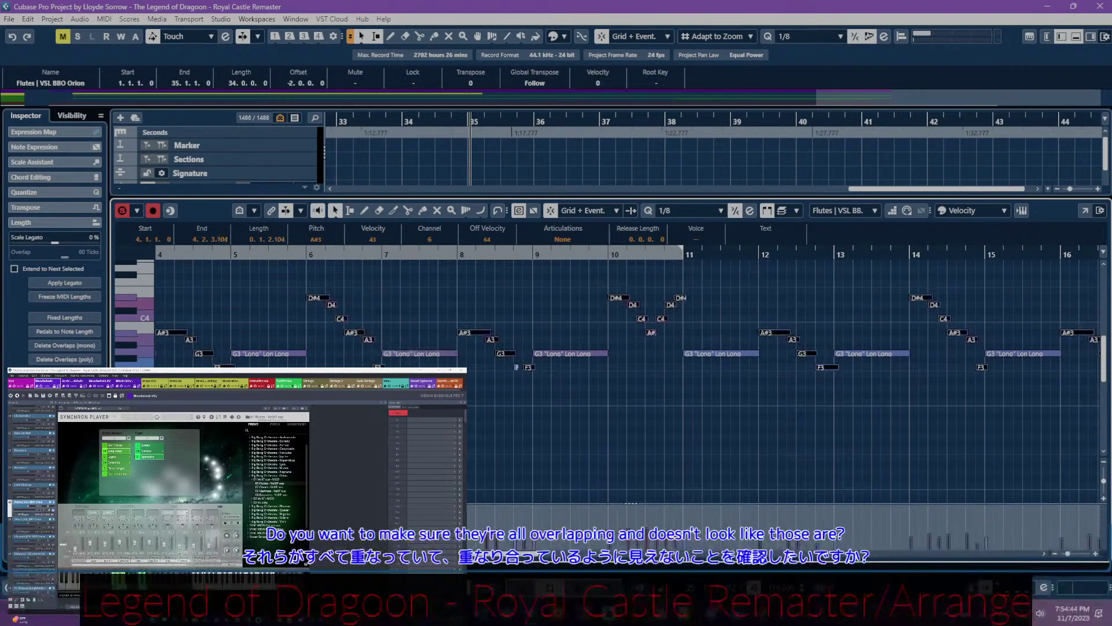
- Assign the Legato articulation to the selected notes, then clear the selection
{"action": "scroll", "coordinate": [377, 342], "scroll_direction": "left", "scroll_amount": 4}
{"action": "scroll", "coordinate": [328, 323], "scroll_direction": "down", "scroll_amount": 1}
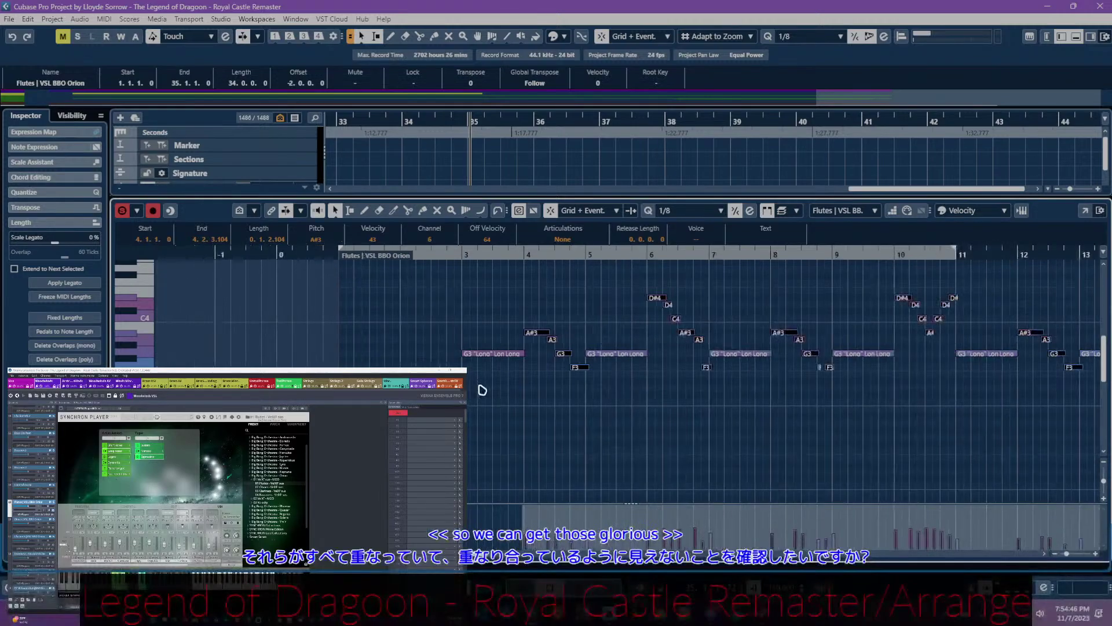
{"action": "left_click", "coordinate": [565, 241]}
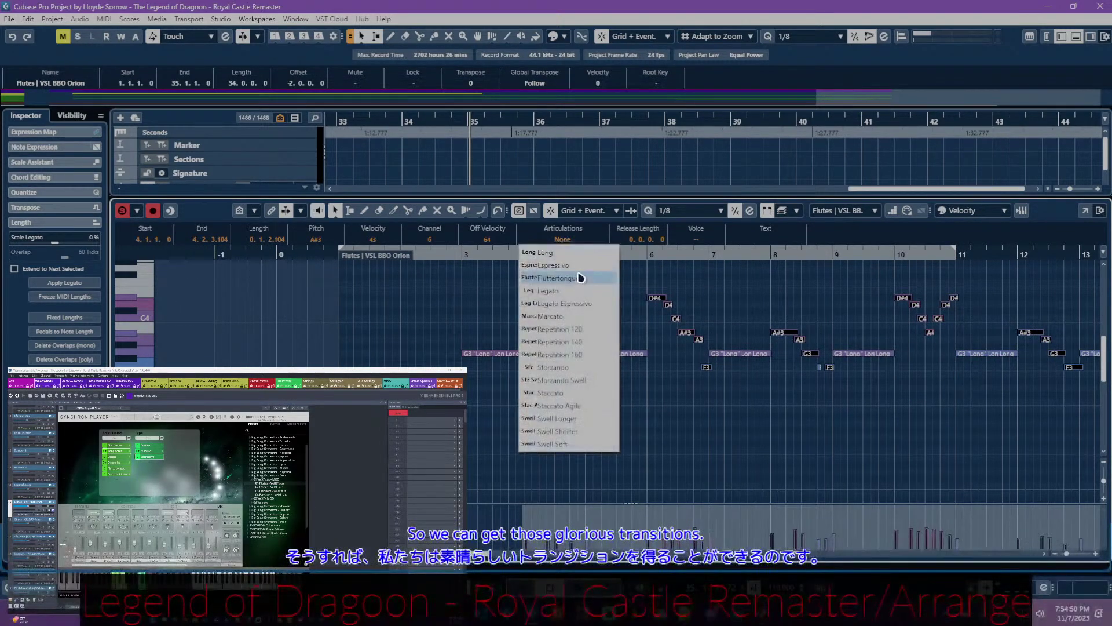
{"action": "left_click", "coordinate": [580, 291]}
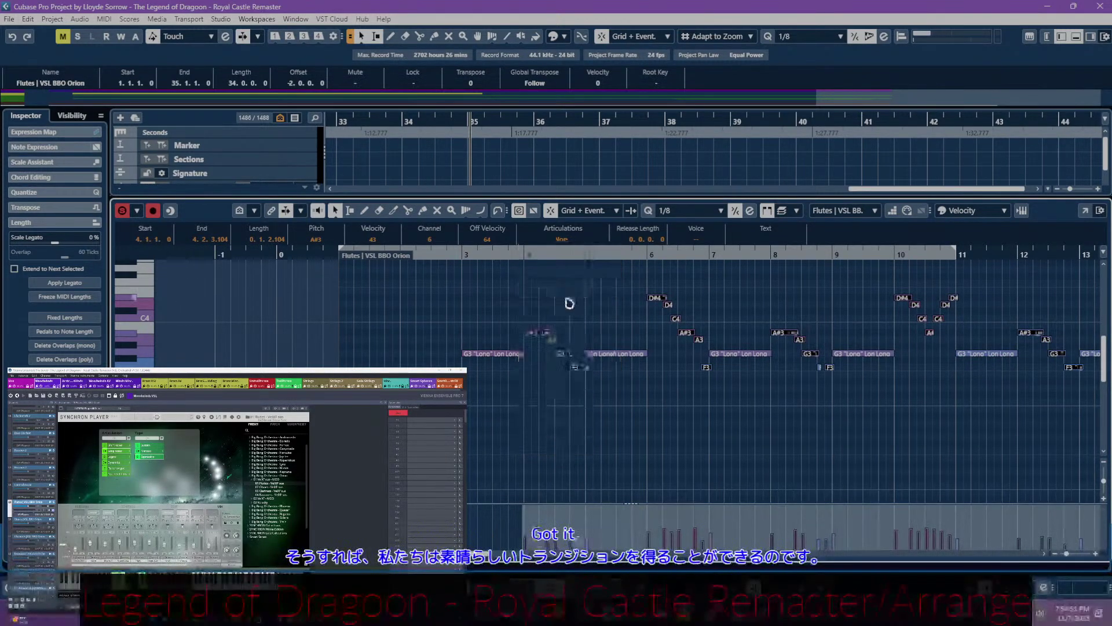
{"action": "left_click", "coordinate": [553, 402]}
- Lengthen the F3 note at the end of bar 4 to 0.1.0.37 so it overlaps the following G3
{"action": "scroll", "coordinate": [551, 400], "scroll_direction": "right", "scroll_amount": 2}
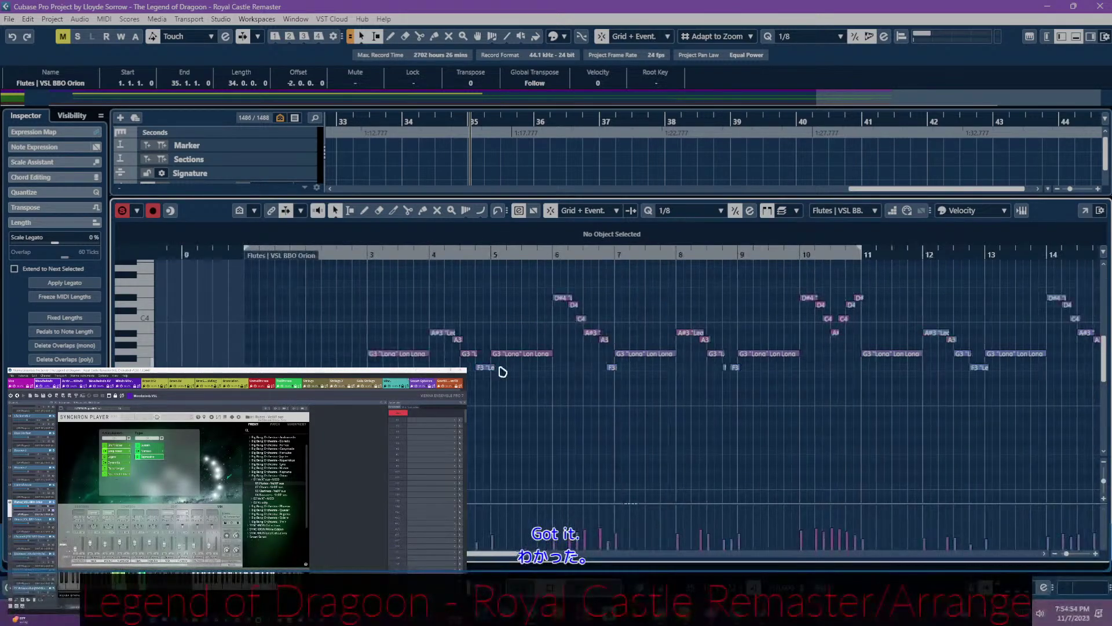
{"action": "left_click_drag", "start_coordinate": [494, 368], "coordinate": [496, 368]}
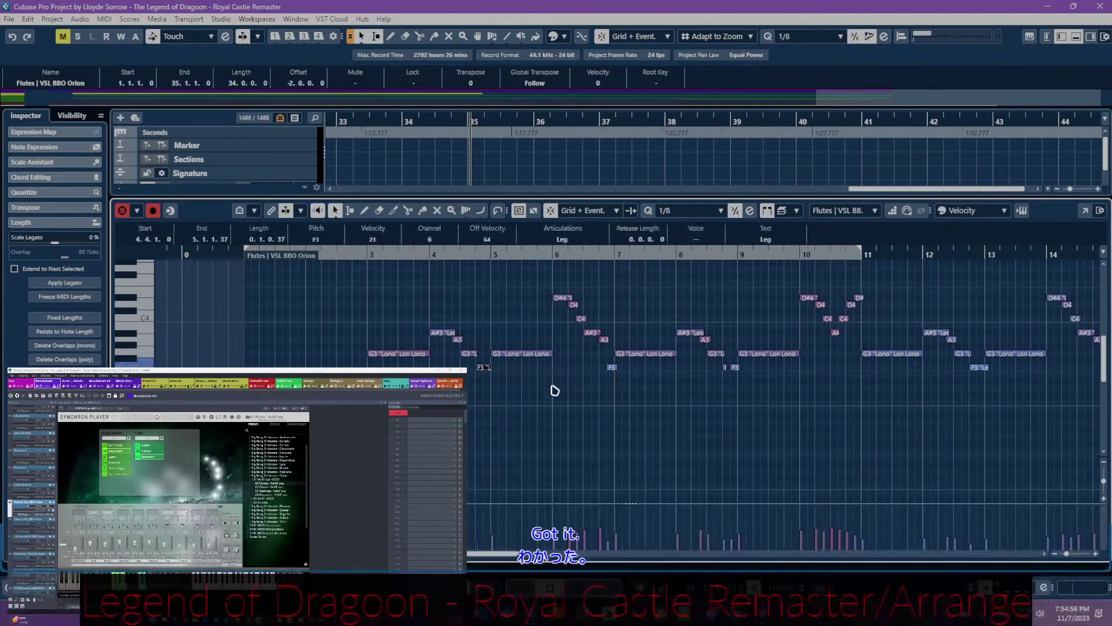
{"action": "scroll", "coordinate": [553, 391], "scroll_direction": "right", "scroll_amount": 2}
{"action": "scroll", "coordinate": [522, 380], "scroll_direction": "up", "scroll_amount": 3}
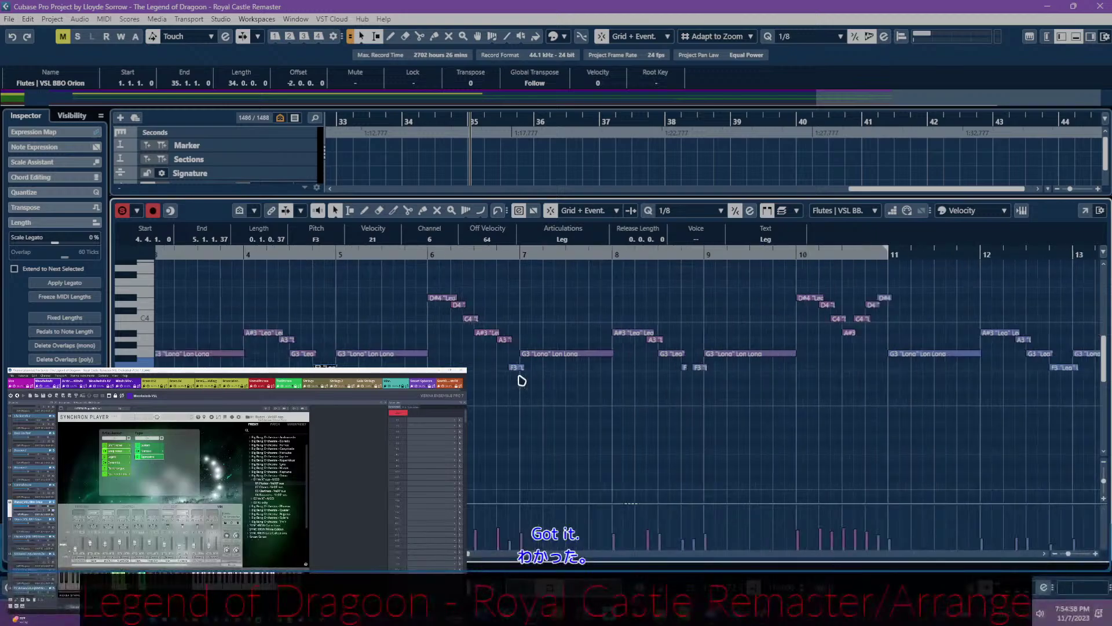
{"action": "scroll", "coordinate": [522, 381], "scroll_direction": "down", "scroll_amount": 4}
{"action": "scroll", "coordinate": [522, 380], "scroll_direction": "up", "scroll_amount": 1}
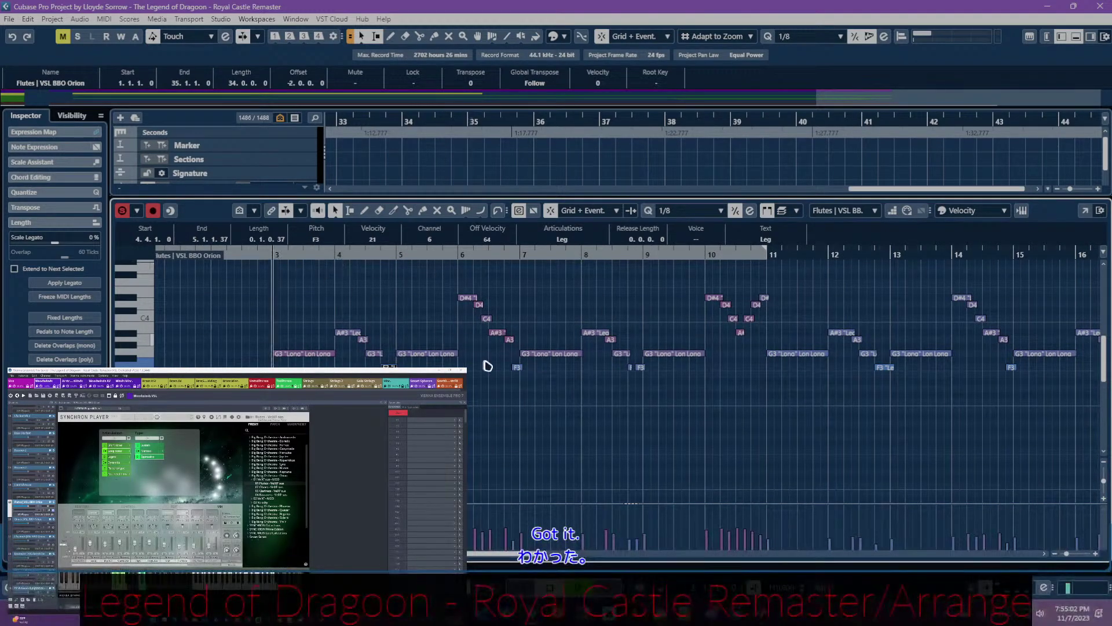
- Show the CC 1 (Modulation) lane with a value of 92 from bar 3, and play back the flute part
{"action": "key", "text": "space"}
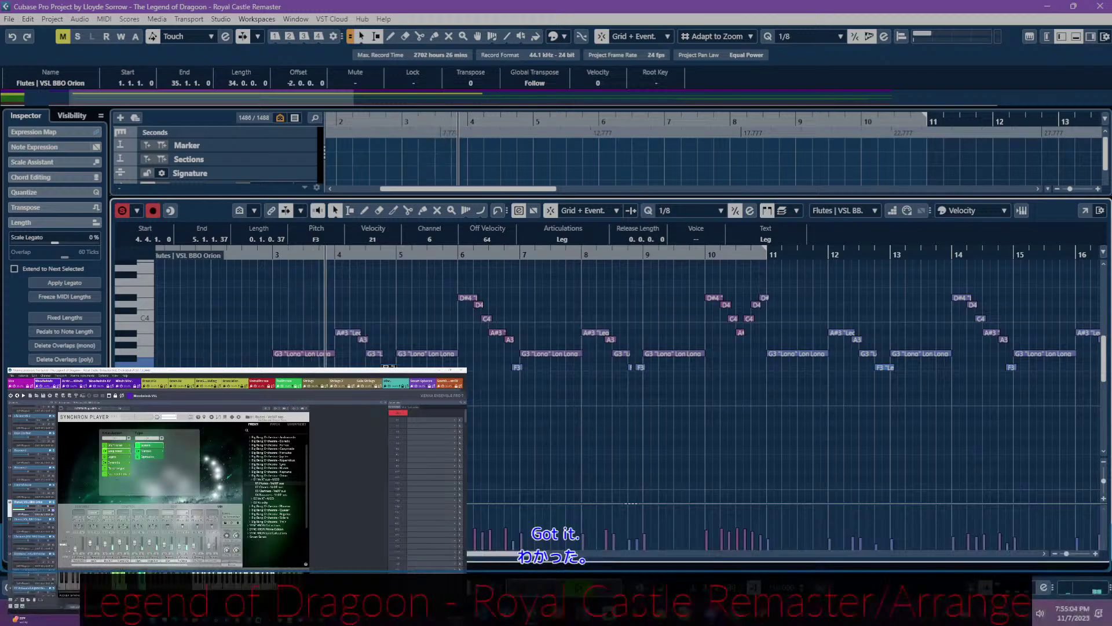
{"action": "left_click", "coordinate": [133, 511]}
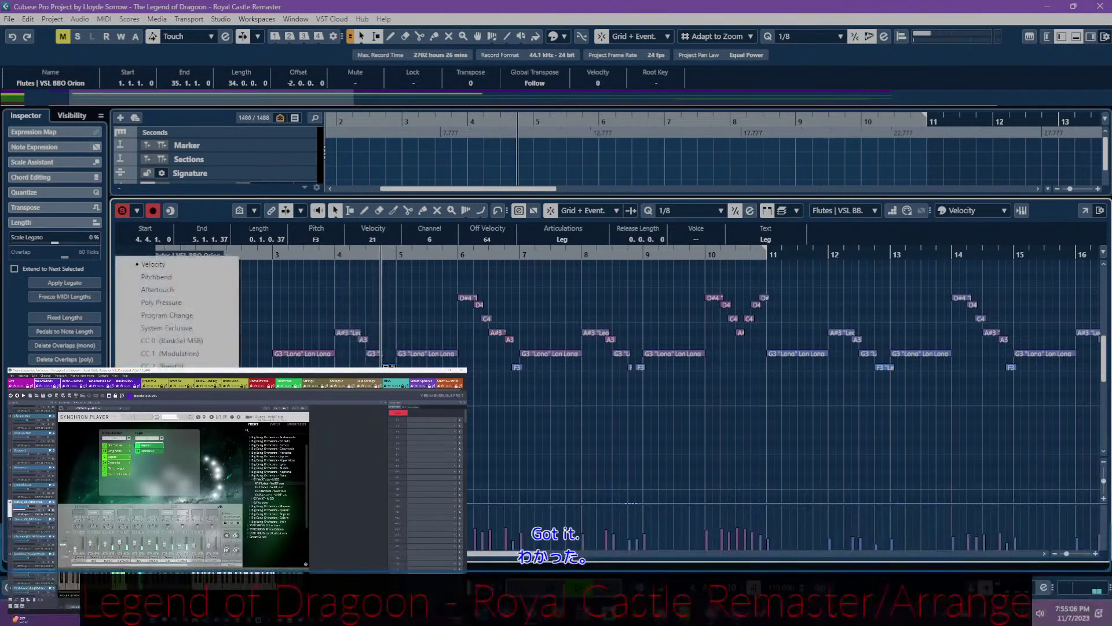
{"action": "left_click", "coordinate": [175, 355]}
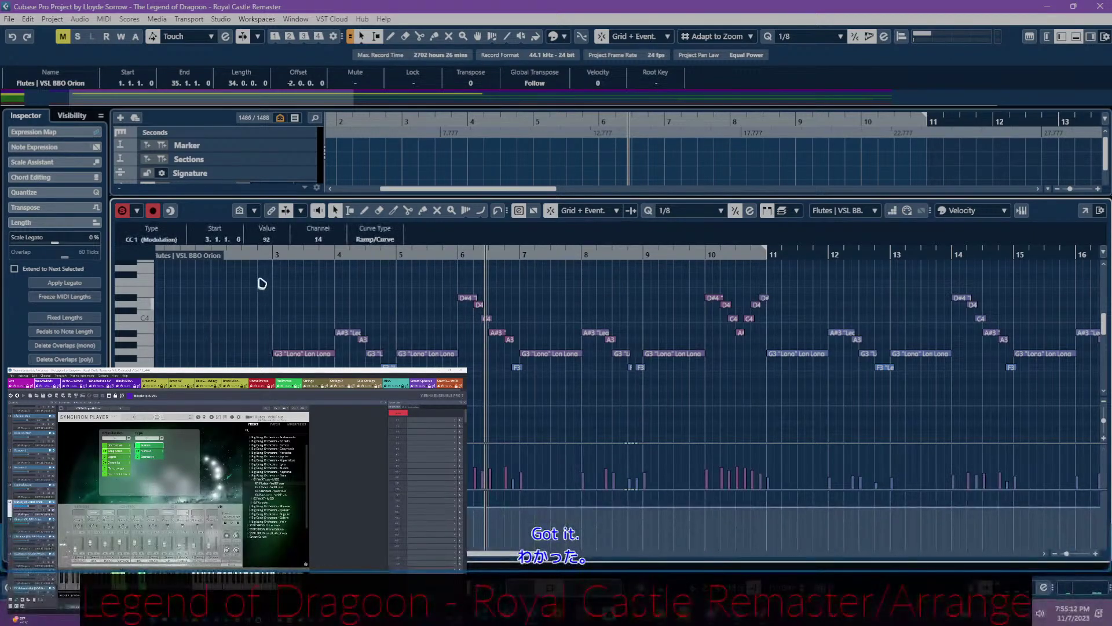
{"action": "key", "text": "space"}
{"action": "key", "text": "space"}
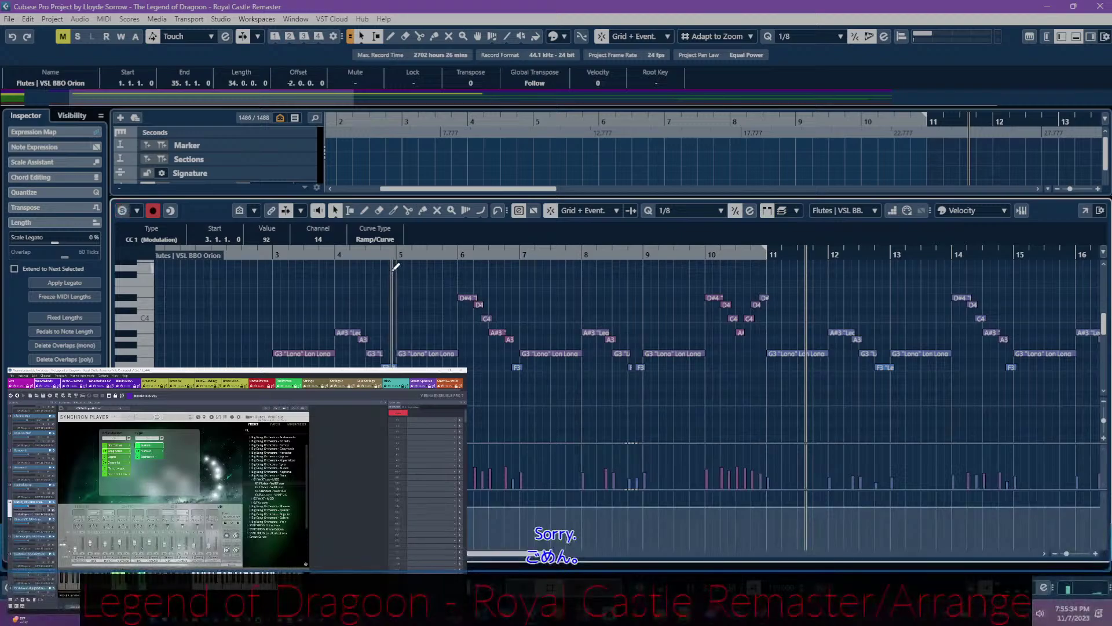
- Leave the flute note editor, return to the project start and solo the 22. Royal Castle reference track
{"action": "key", "text": "ctrl+e"}
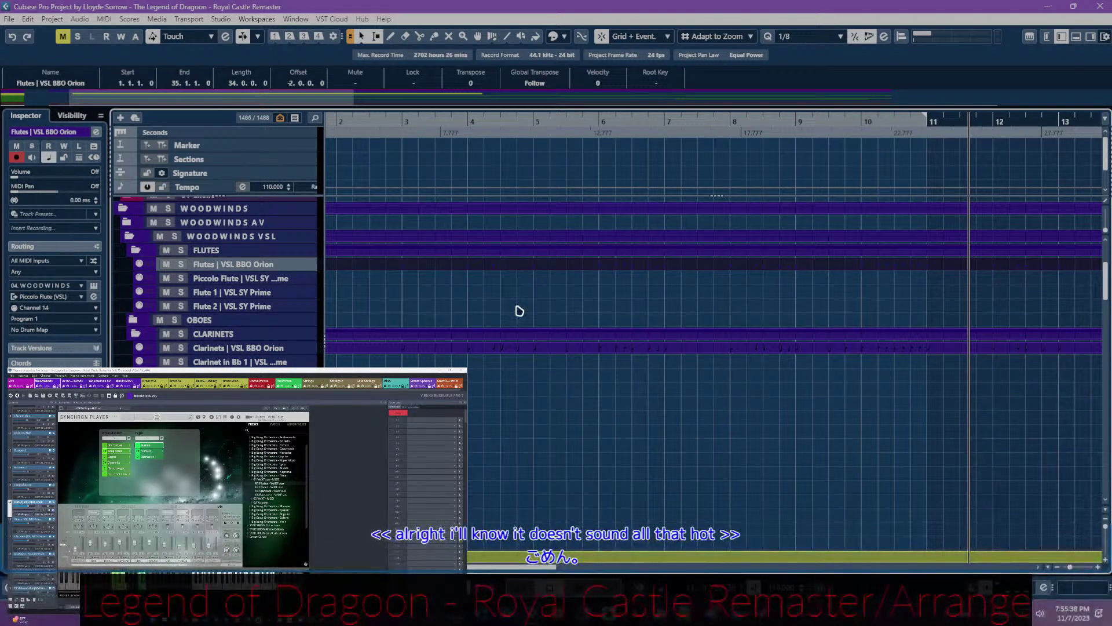
{"action": "key", "text": "Home"}
{"action": "scroll", "coordinate": [536, 316], "scroll_direction": "down", "scroll_amount": 15}
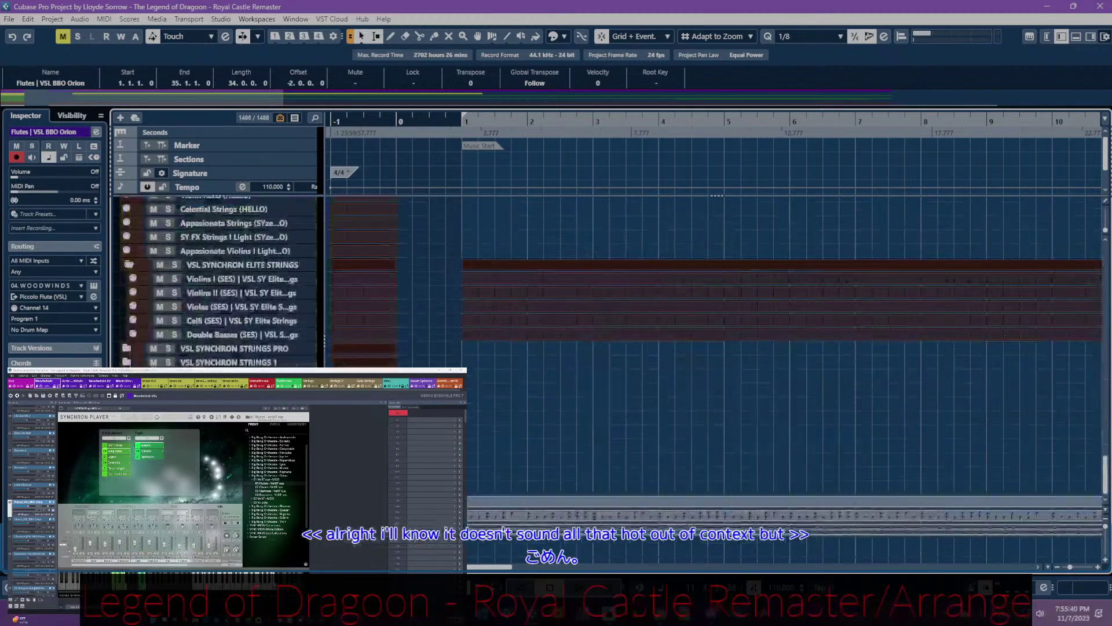
{"action": "scroll", "coordinate": [534, 472], "scroll_direction": "down", "scroll_amount": 10}
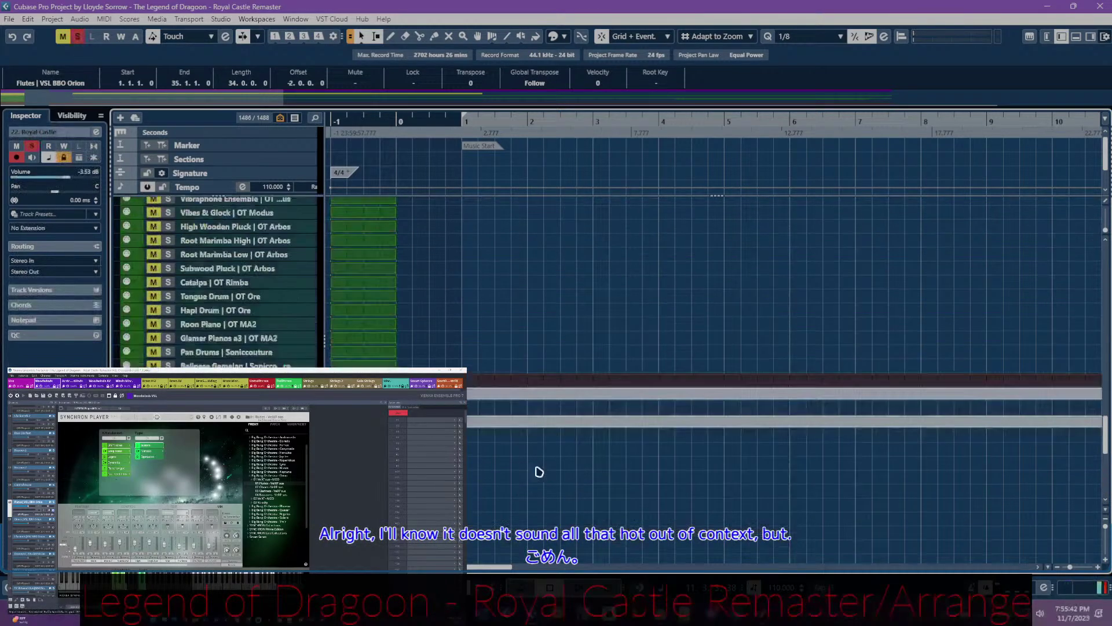
{"action": "scroll", "coordinate": [650, 422], "scroll_direction": "up", "scroll_amount": 20}
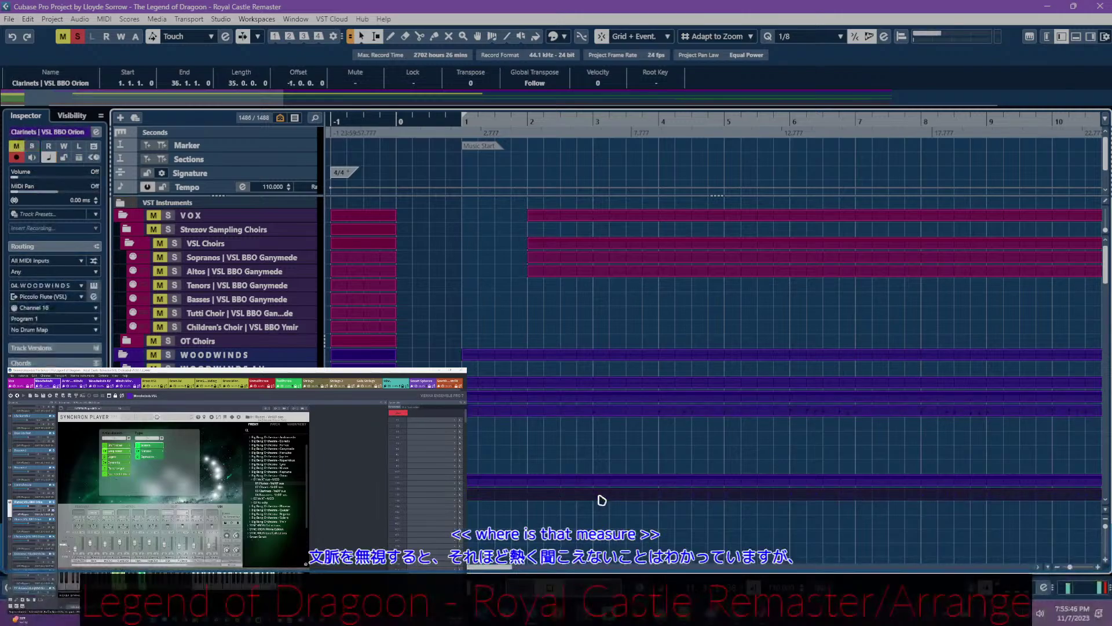
- Open the Clarinets part, switch its controller lanes to a more compact setup, then close the editor
{"action": "double_click", "coordinate": [600, 495]}
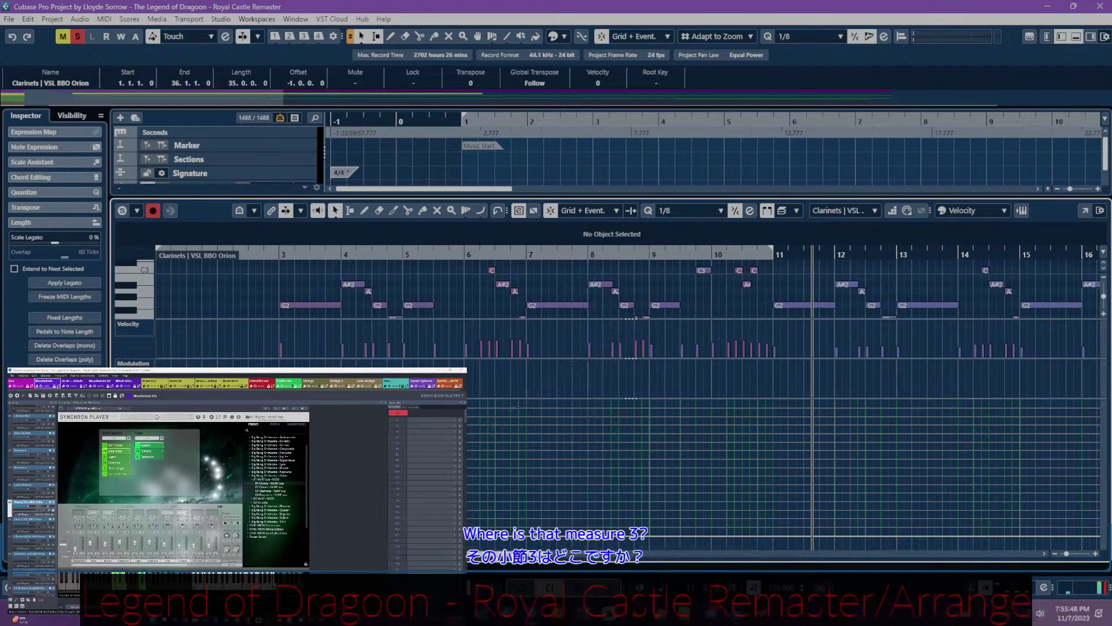
{"action": "left_click", "coordinate": [121, 554]}
{"action": "left_click", "coordinate": [162, 463]}
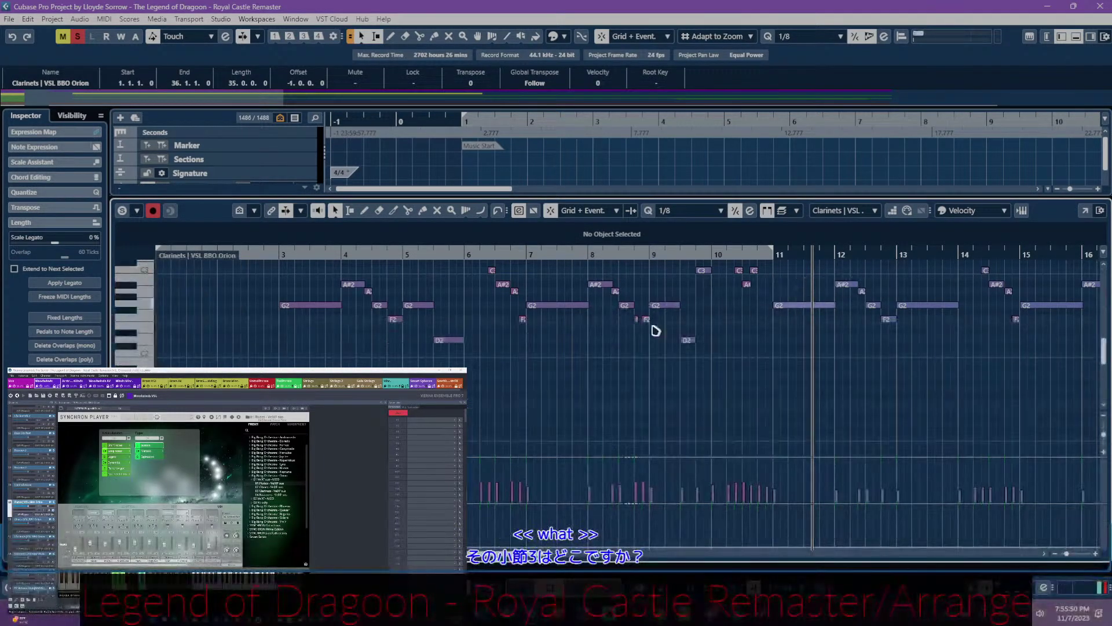
{"action": "key", "text": "ctrl+e"}
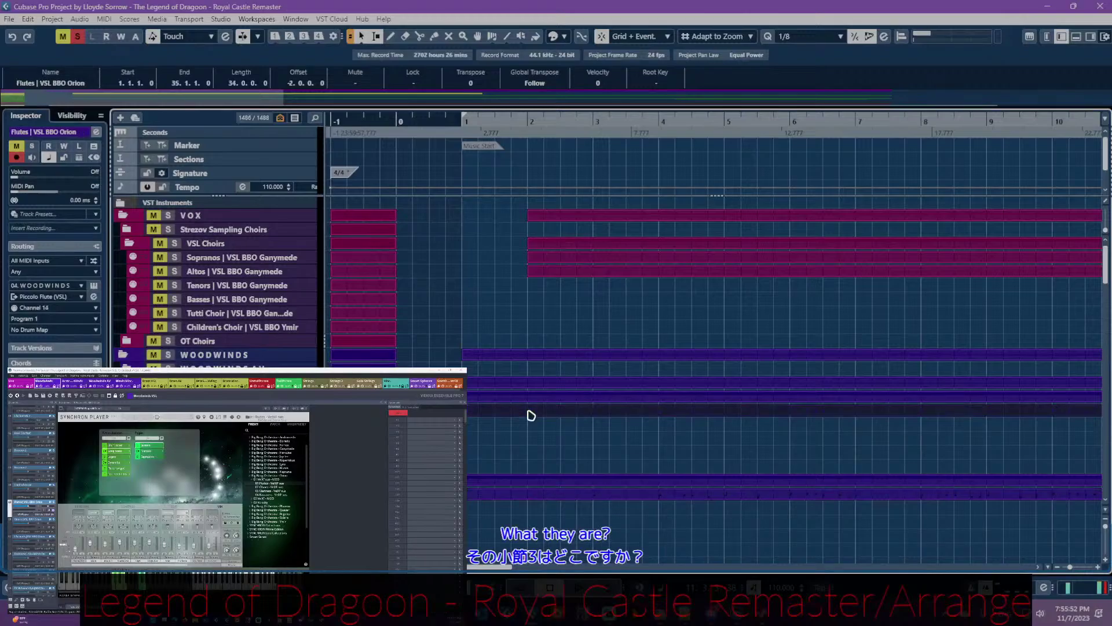
- Open the Flutes part and listen to playback from bar 3 through the end of the part
{"action": "double_click", "coordinate": [530, 415]}
{"action": "scroll", "coordinate": [480, 398], "scroll_direction": "left", "scroll_amount": 3}
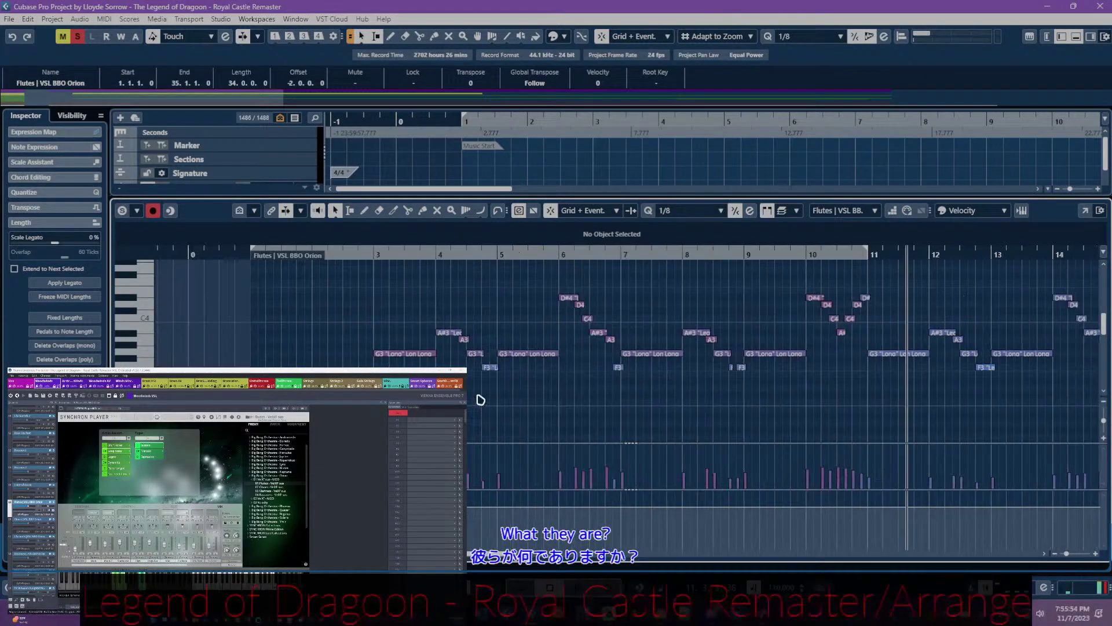
{"action": "left_click", "coordinate": [464, 255]}
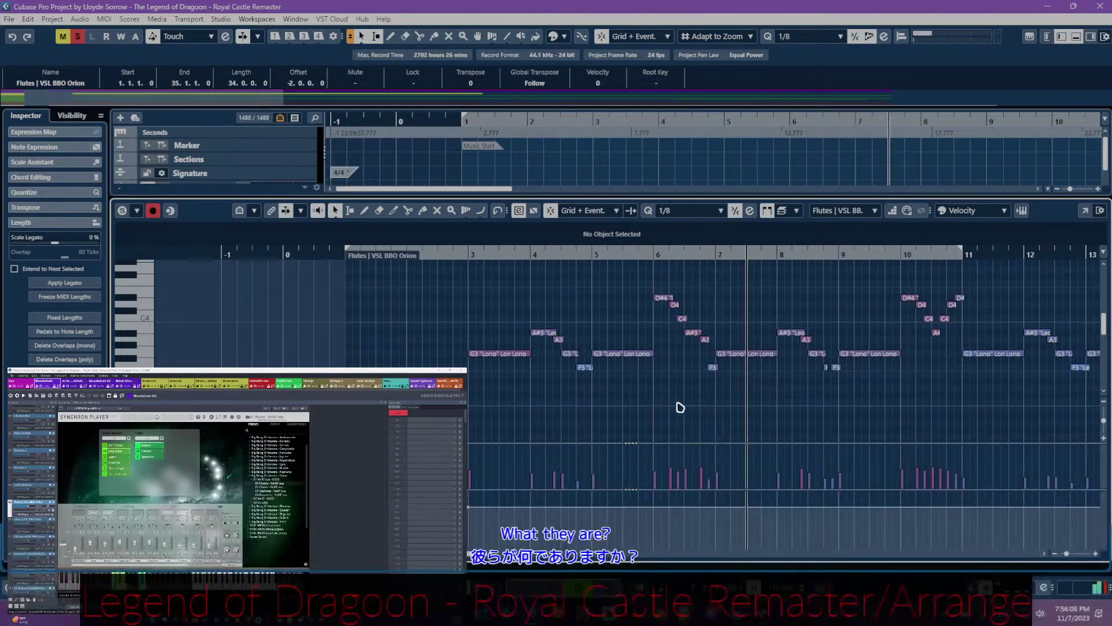
{"action": "scroll", "coordinate": [678, 404], "scroll_direction": "down", "scroll_amount": 2}
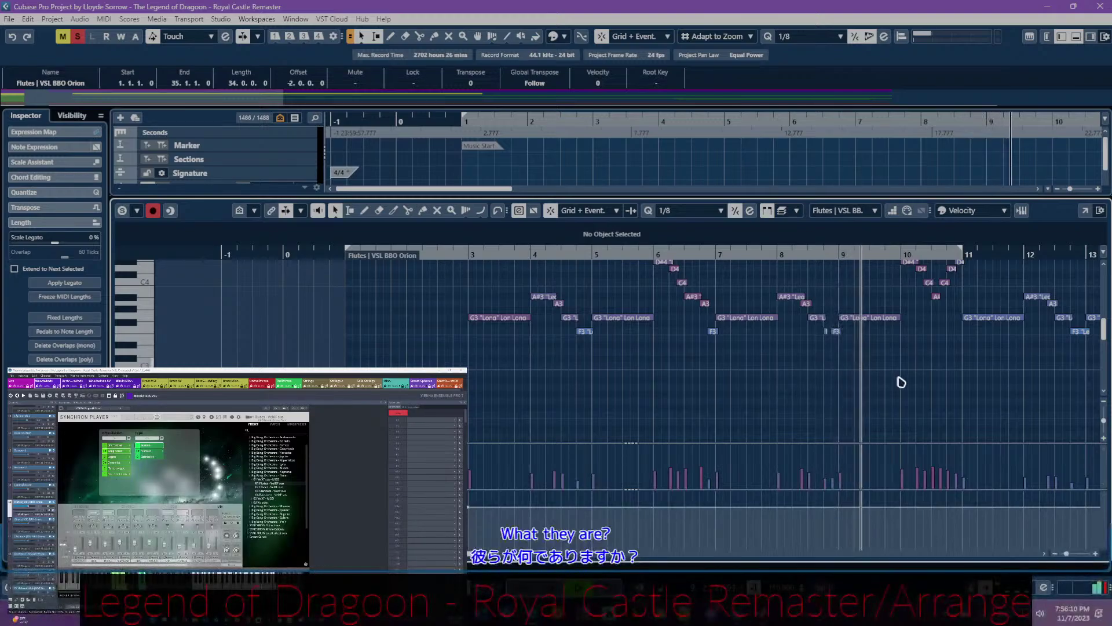
{"action": "scroll", "coordinate": [902, 382], "scroll_direction": "up", "scroll_amount": 2}
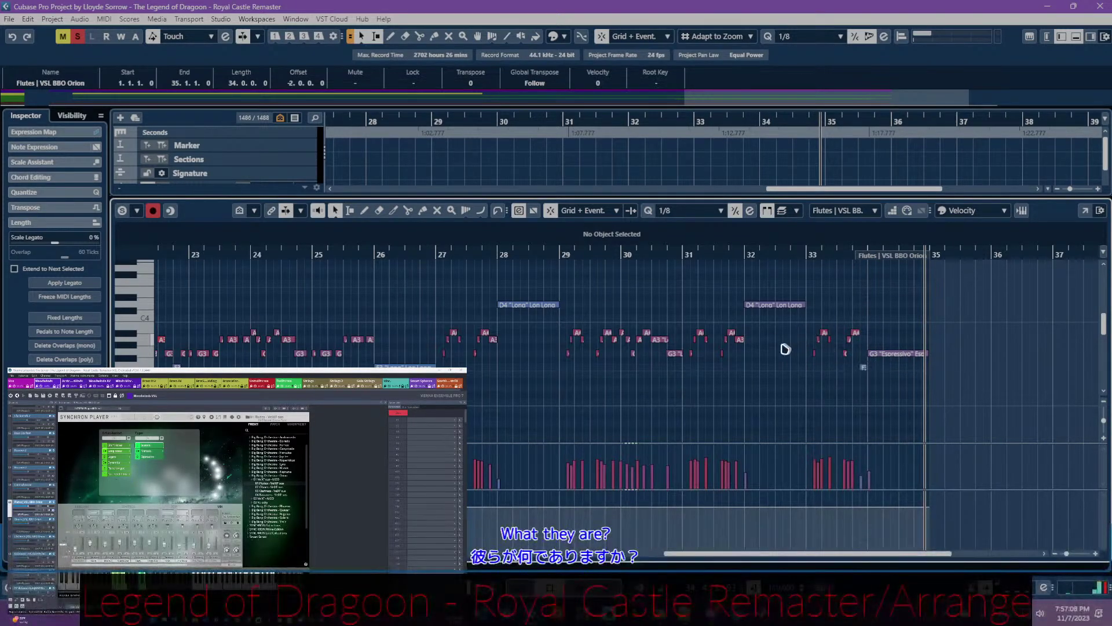
- Assign the Staccato Agile articulation to the very short F3 notes near the ends of bars 8 and 16, then clear the selection
{"action": "scroll", "coordinate": [656, 407], "scroll_direction": "left", "scroll_amount": 10}
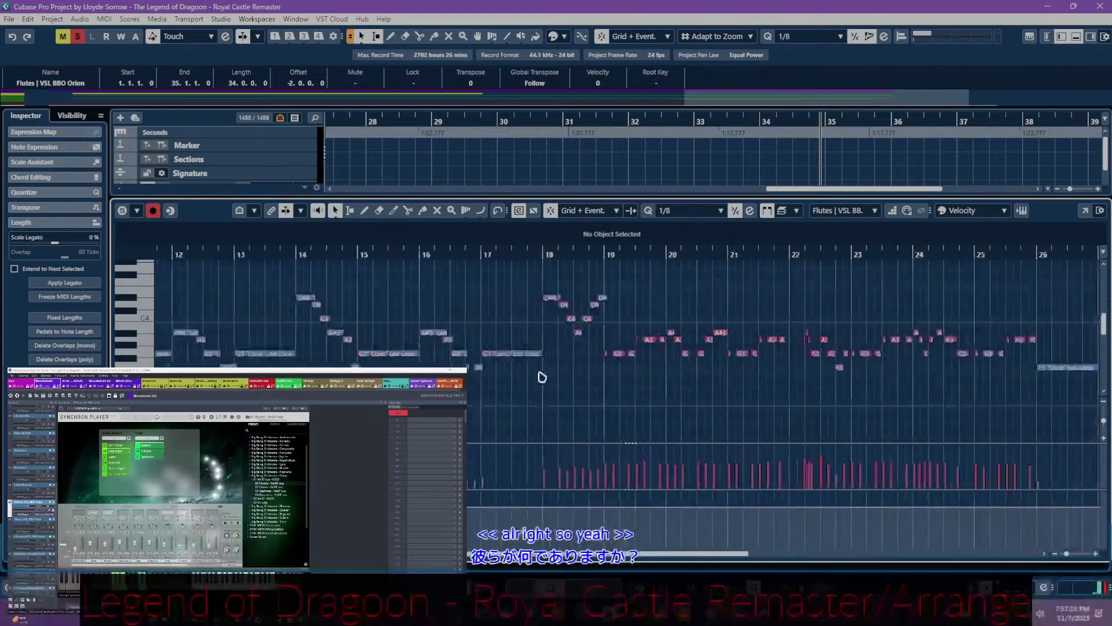
{"action": "scroll", "coordinate": [543, 377], "scroll_direction": "left", "scroll_amount": 5}
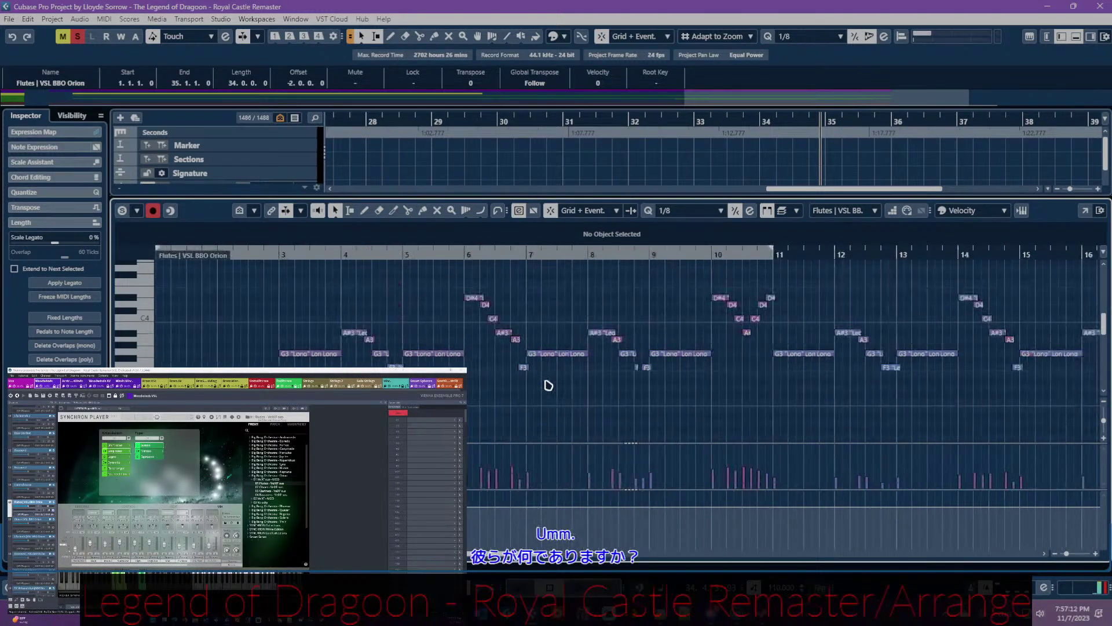
{"action": "scroll", "coordinate": [548, 385], "scroll_direction": "up", "scroll_amount": 2}
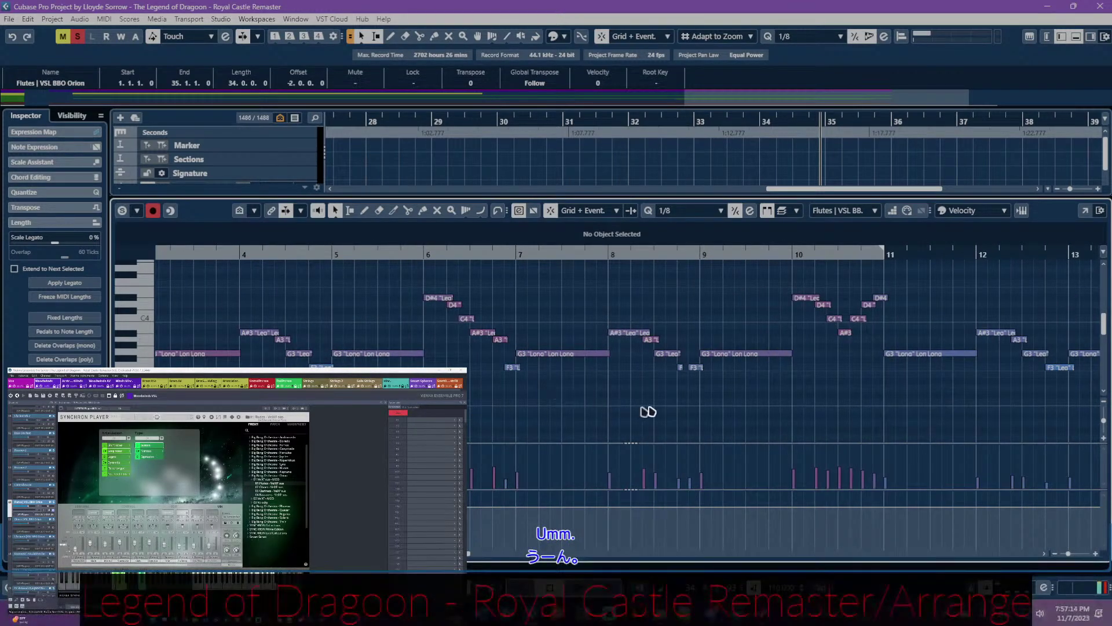
{"action": "left_click", "coordinate": [682, 369]}
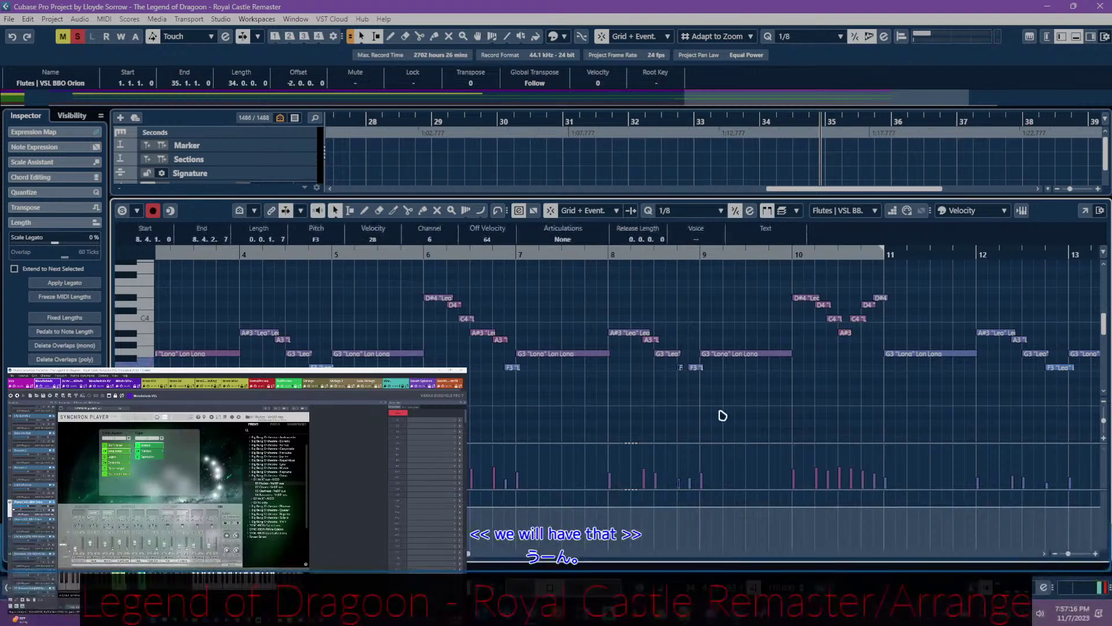
{"action": "scroll", "coordinate": [722, 415], "scroll_direction": "right", "scroll_amount": 4}
{"action": "scroll", "coordinate": [754, 416], "scroll_direction": "right", "scroll_amount": 3}
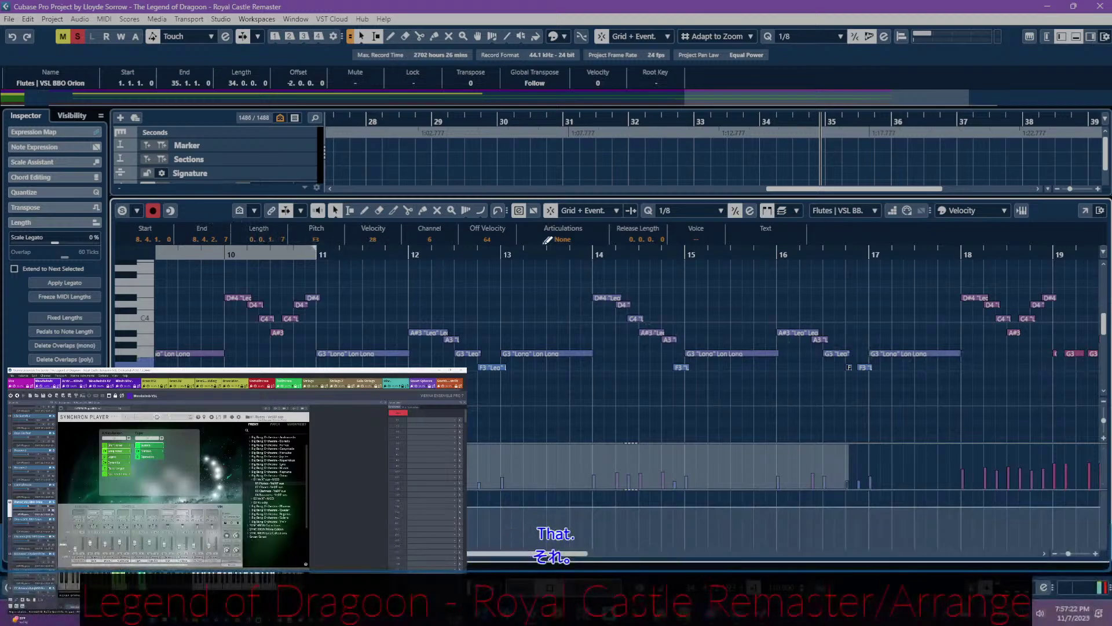
{"action": "left_click", "coordinate": [565, 240]}
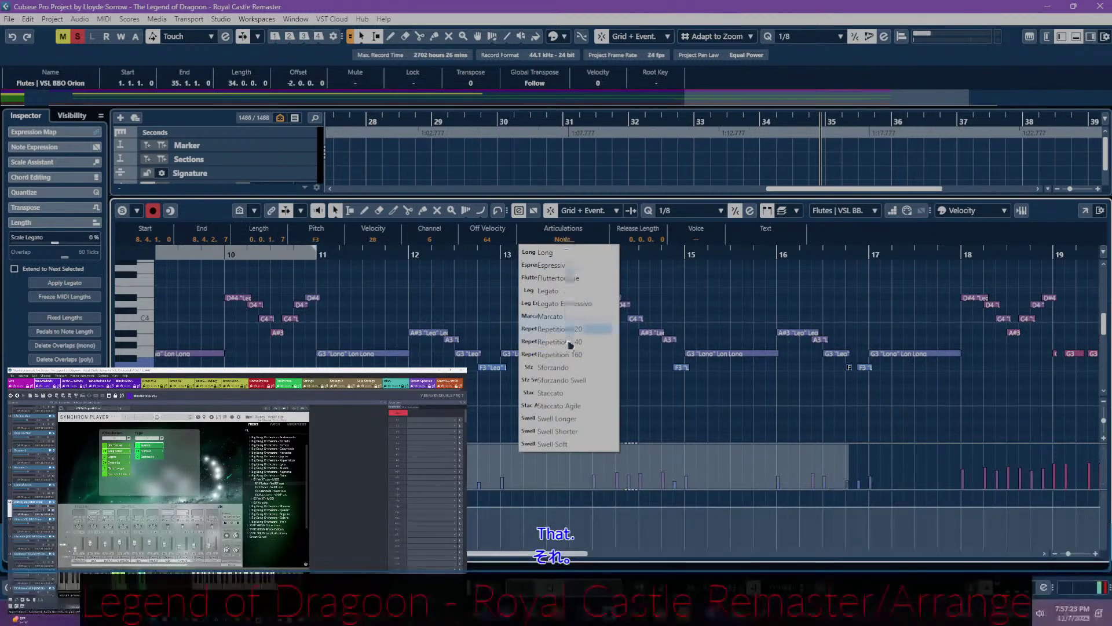
{"action": "left_click", "coordinate": [581, 405]}
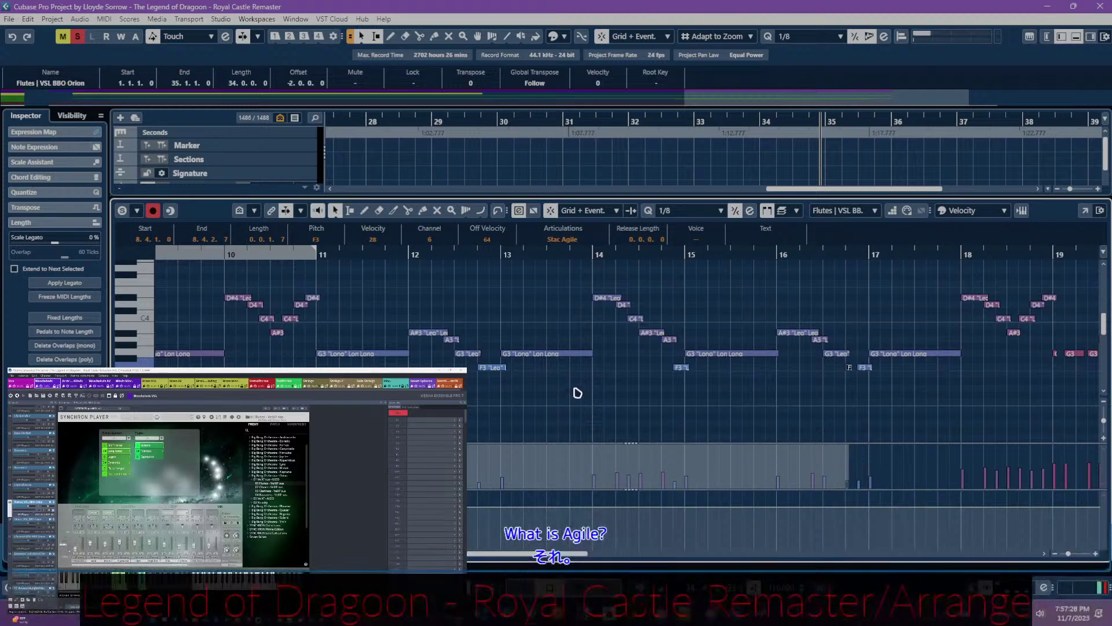
{"action": "left_click", "coordinate": [683, 403]}
- Select the shortest G3 and A3 notes in bars 19, 21 and 23 together
{"action": "scroll", "coordinate": [663, 398], "scroll_direction": "right", "scroll_amount": 5}
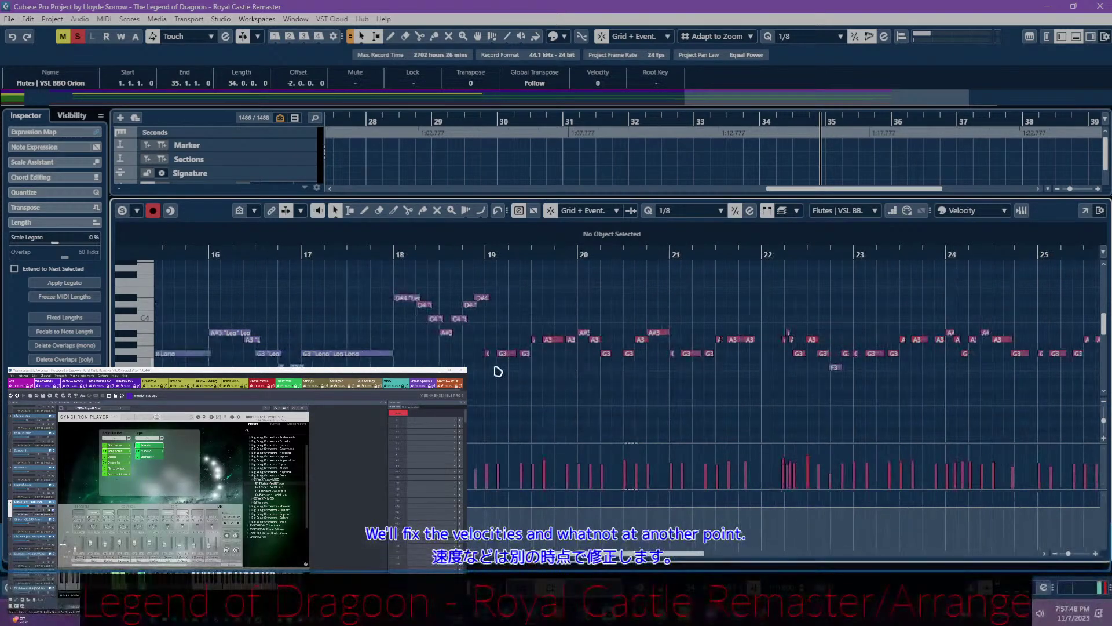
{"action": "left_click", "coordinate": [488, 353]}
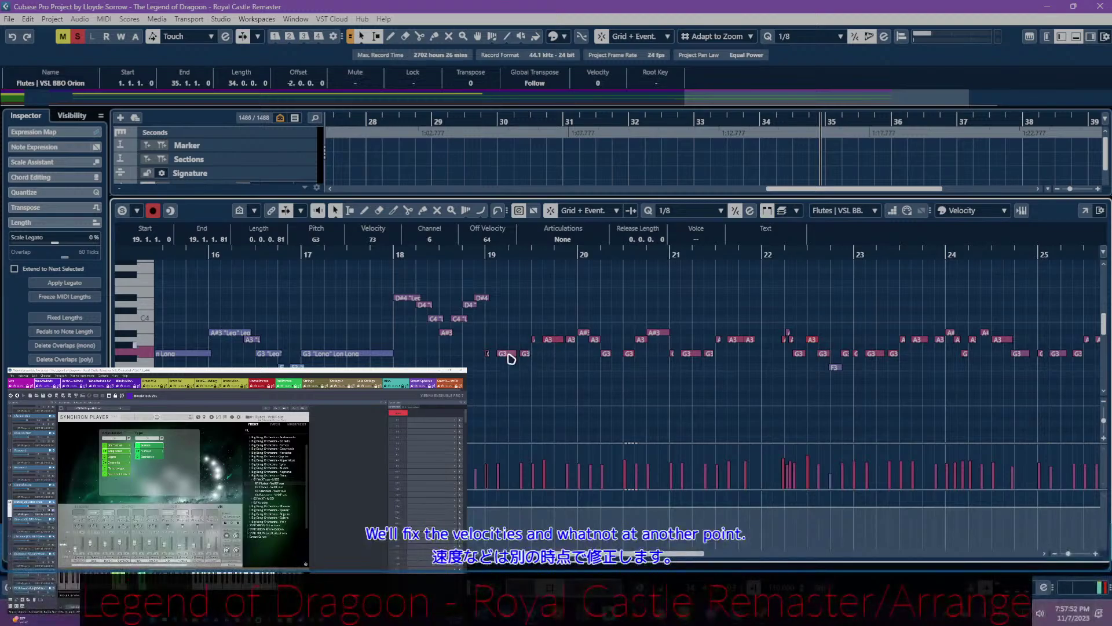
{"action": "scroll", "coordinate": [584, 382], "scroll_direction": "up", "scroll_amount": 4}
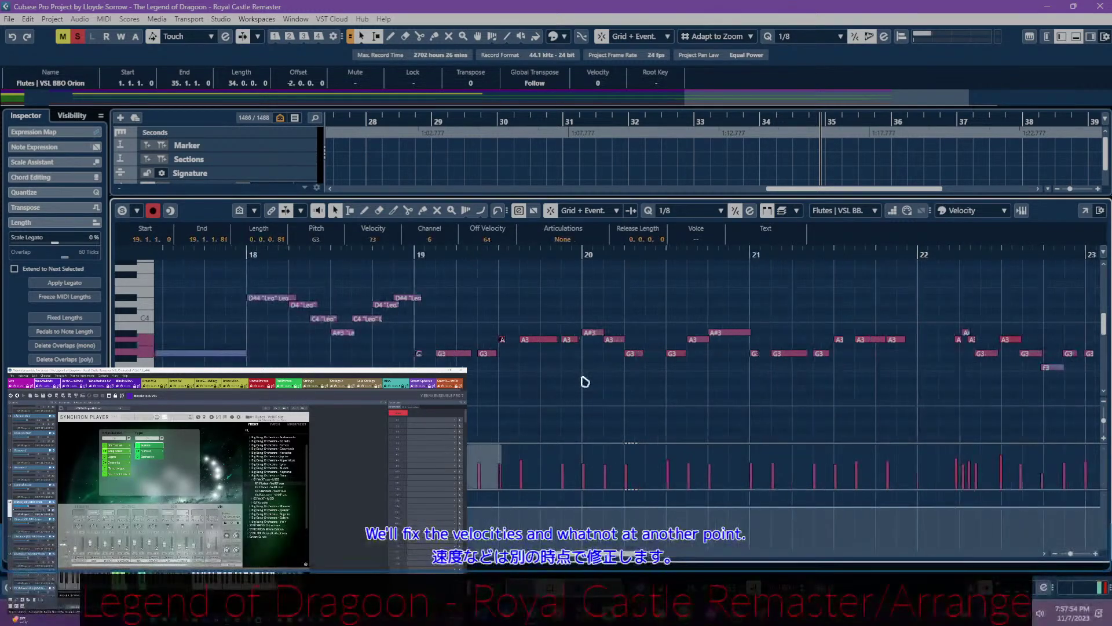
{"action": "scroll", "coordinate": [500, 394], "scroll_direction": "right", "scroll_amount": 2}
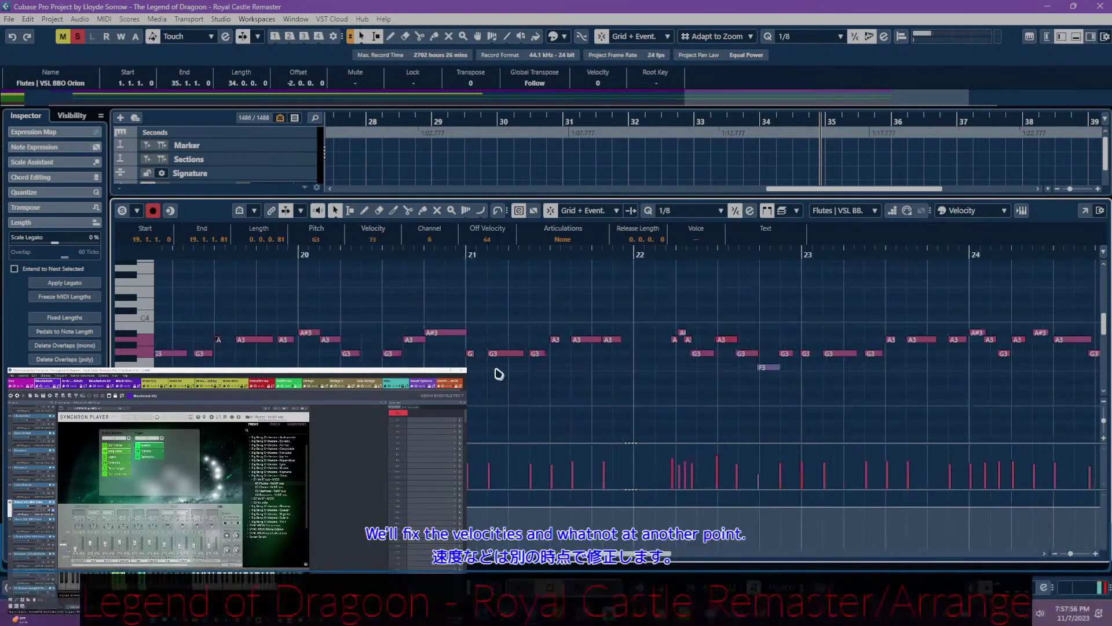
{"action": "scroll", "coordinate": [551, 372], "scroll_direction": "right", "scroll_amount": 2}
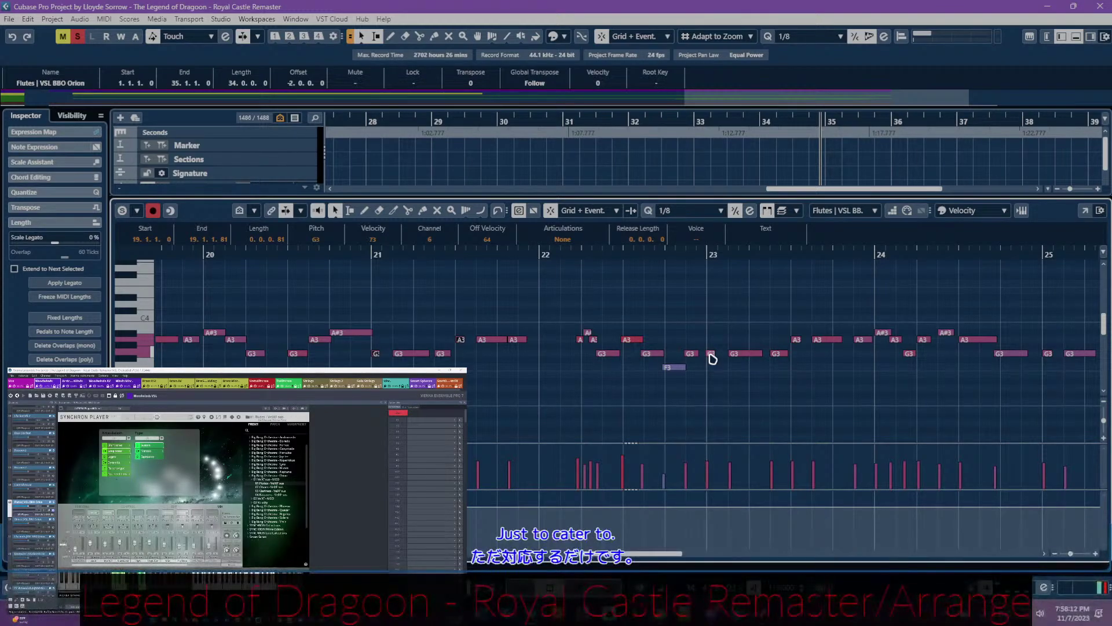
{"action": "scroll", "coordinate": [696, 368], "scroll_direction": "right", "scroll_amount": 3}
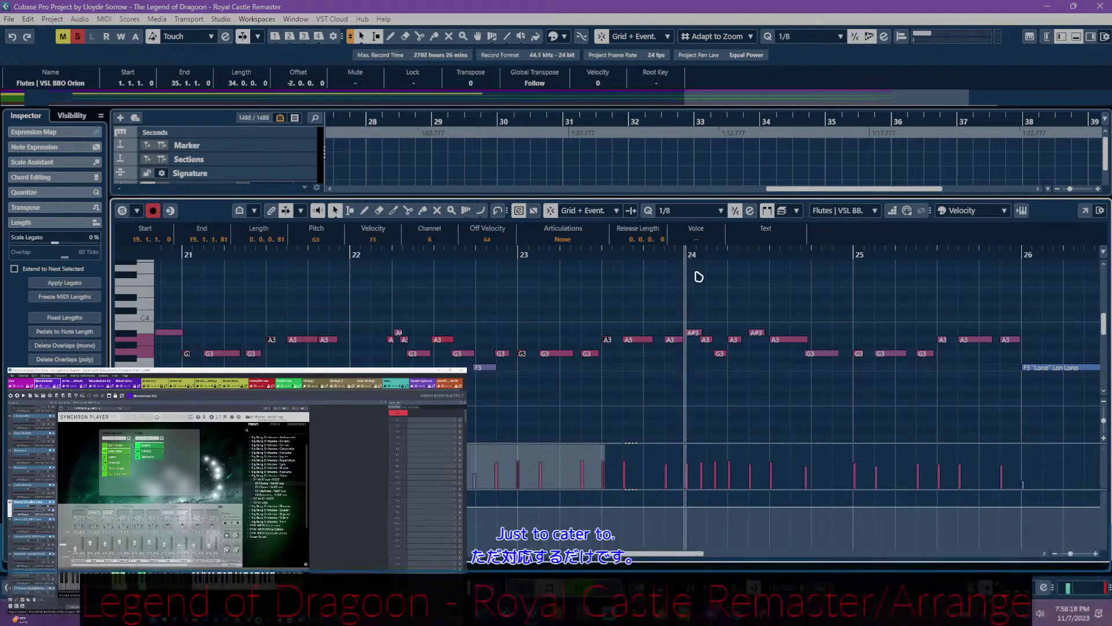
- Play back the passage from bar 24, then add the short G3 note at the start of bar 25 to the selection
{"action": "key", "text": "space"}
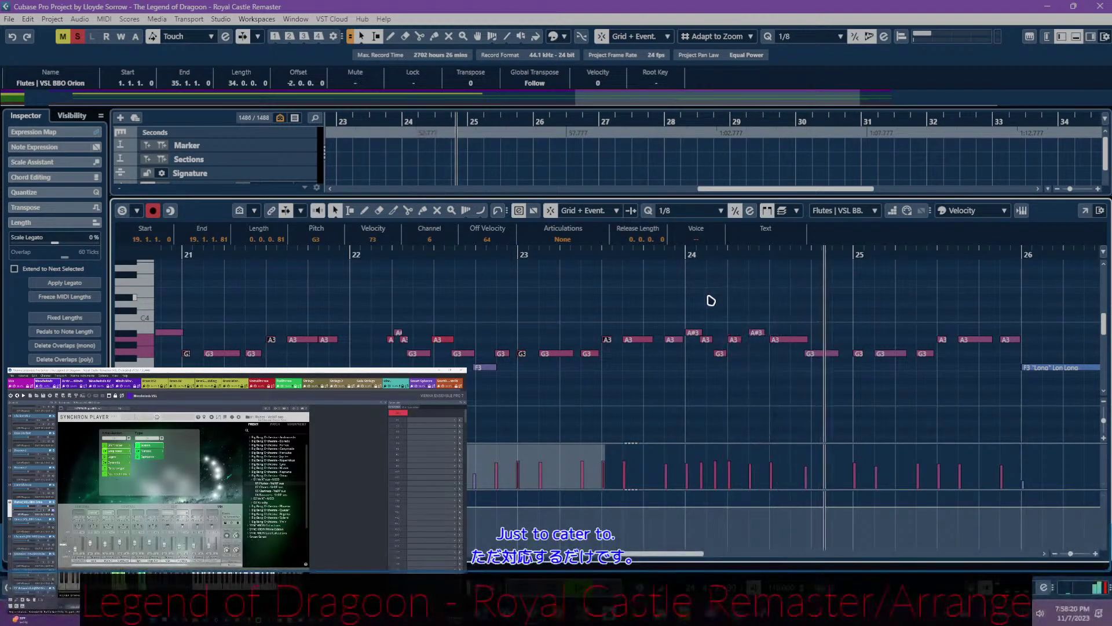
{"action": "left_click", "coordinate": [685, 254]}
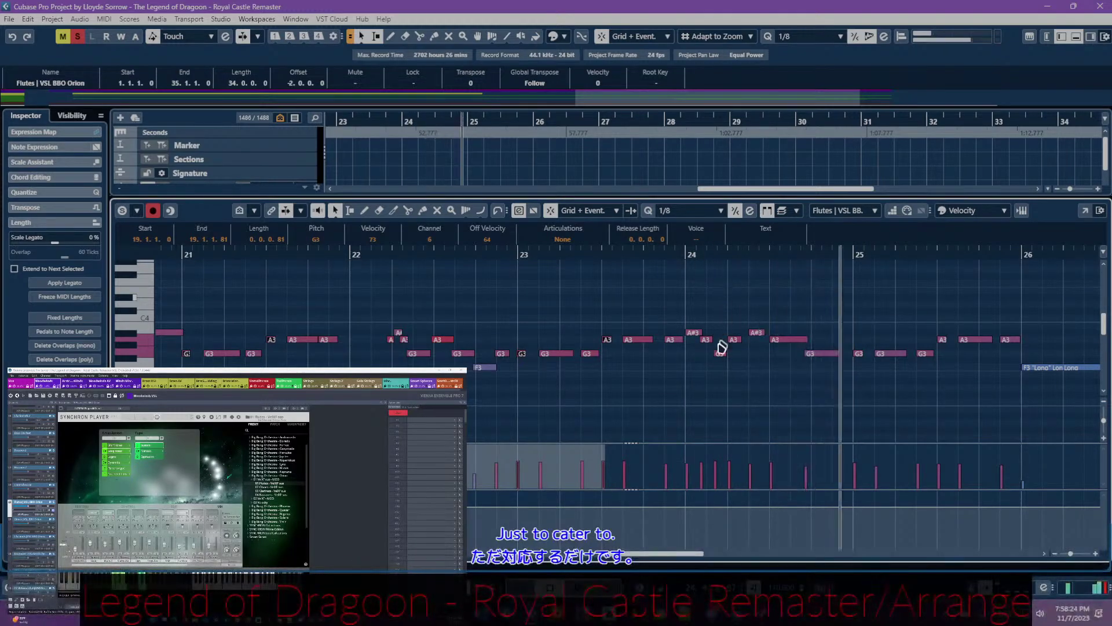
{"action": "scroll", "coordinate": [690, 382], "scroll_direction": "right", "scroll_amount": 3}
{"action": "left_click", "coordinate": [577, 355]}
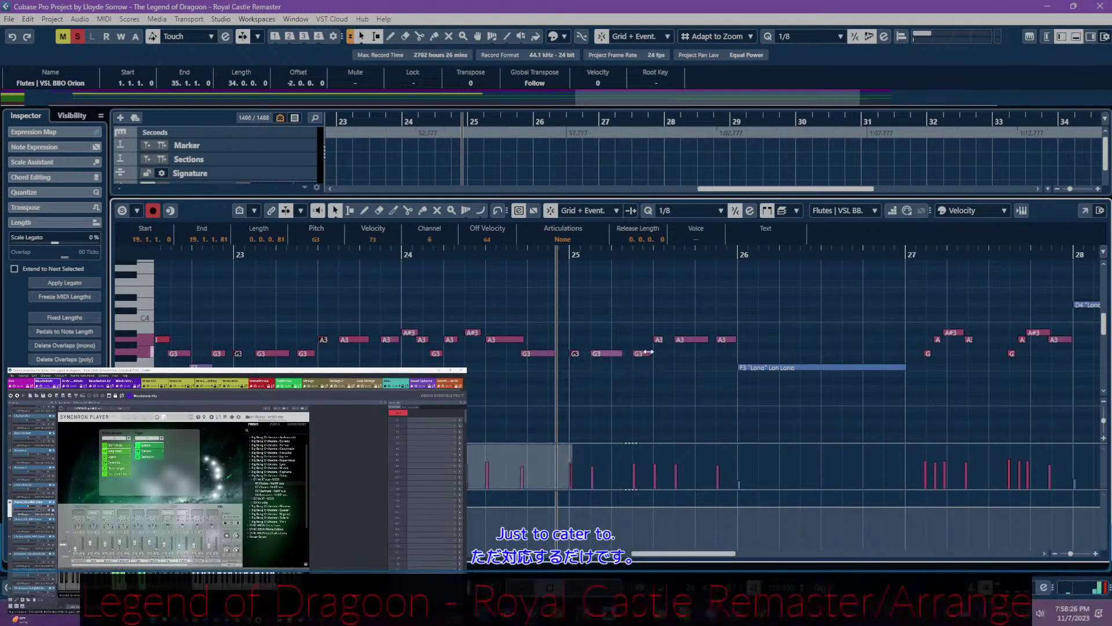
- Listen to bar 27 from its start and add its shortest G3 and A3 notes to the selection
{"action": "scroll", "coordinate": [678, 391], "scroll_direction": "right", "scroll_amount": 4}
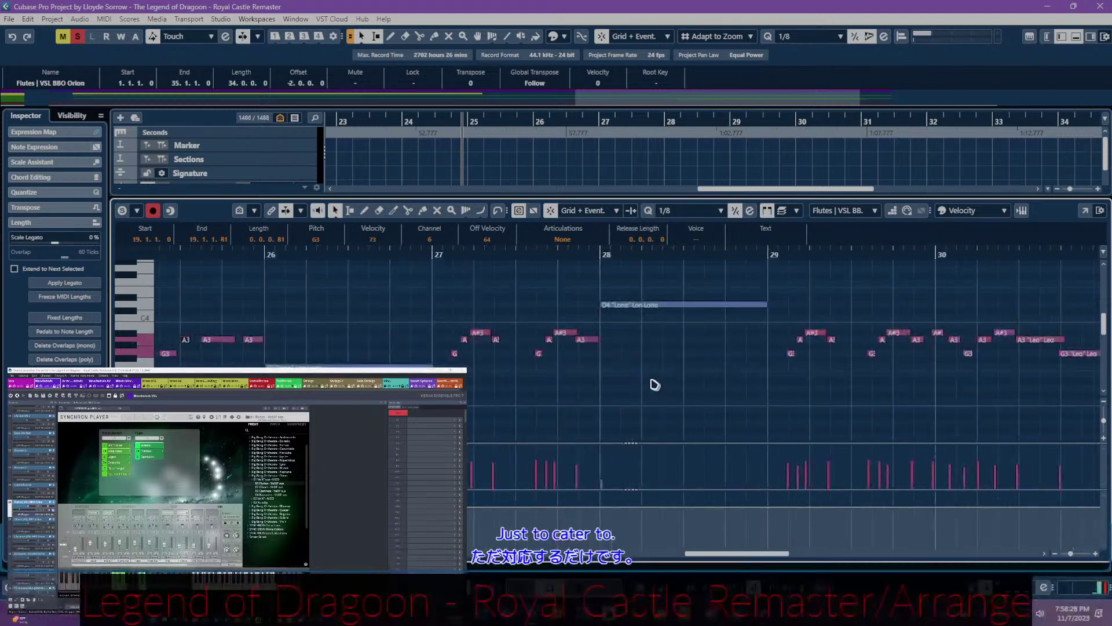
{"action": "left_click", "coordinate": [436, 253]}
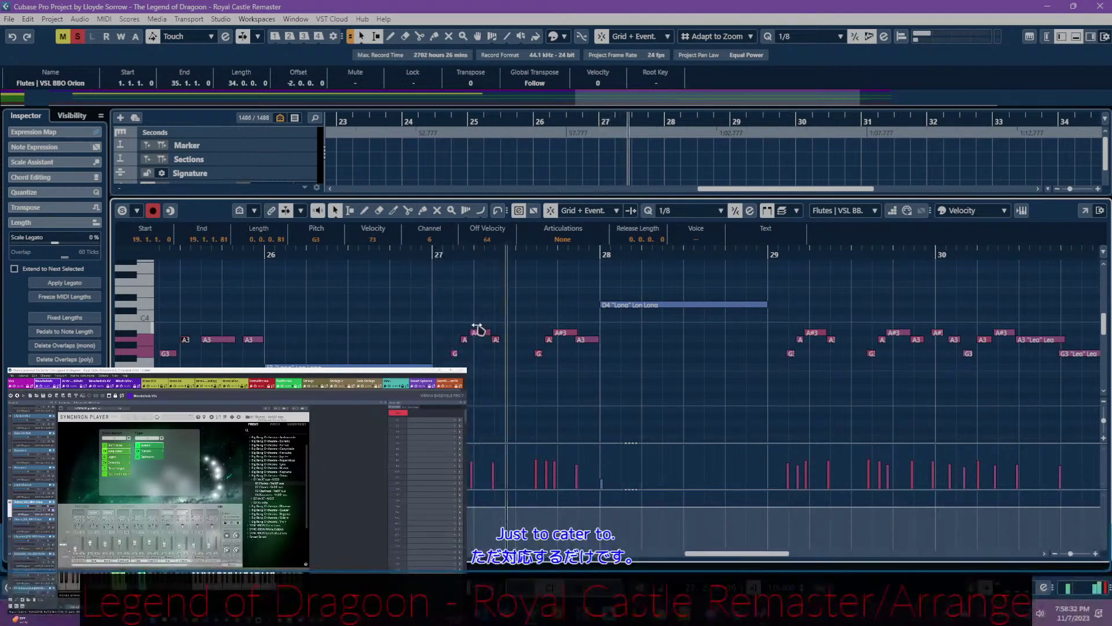
{"action": "left_click", "coordinate": [433, 251]}
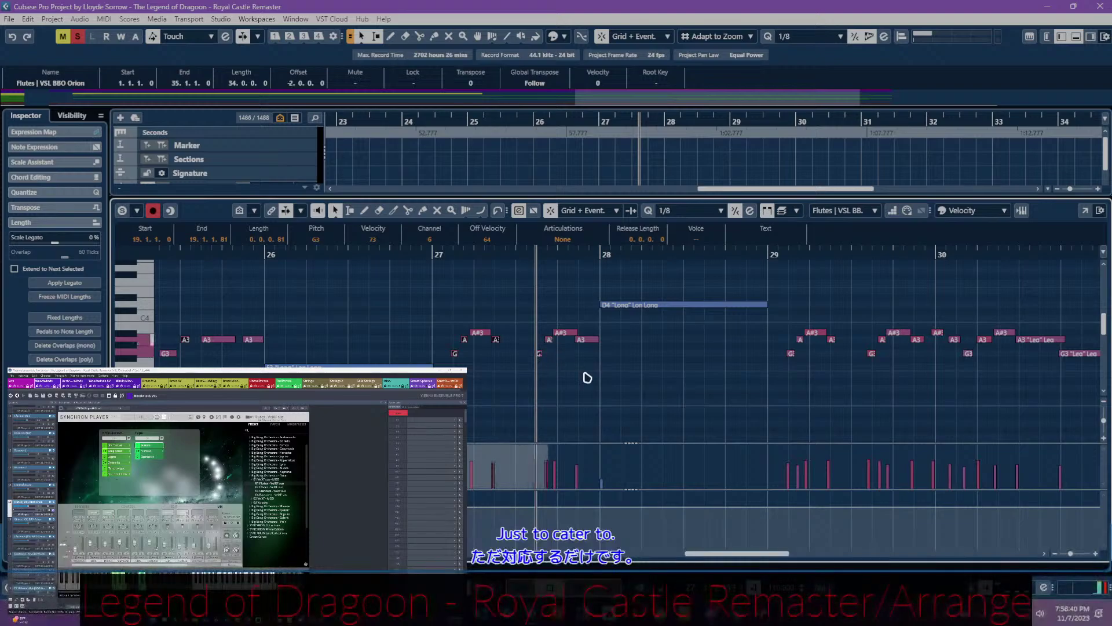
- Add the short notes in bars 29 to 33 to the selection and assign Staccato Agile to all selected notes
{"action": "scroll", "coordinate": [587, 378], "scroll_direction": "right", "scroll_amount": 3}
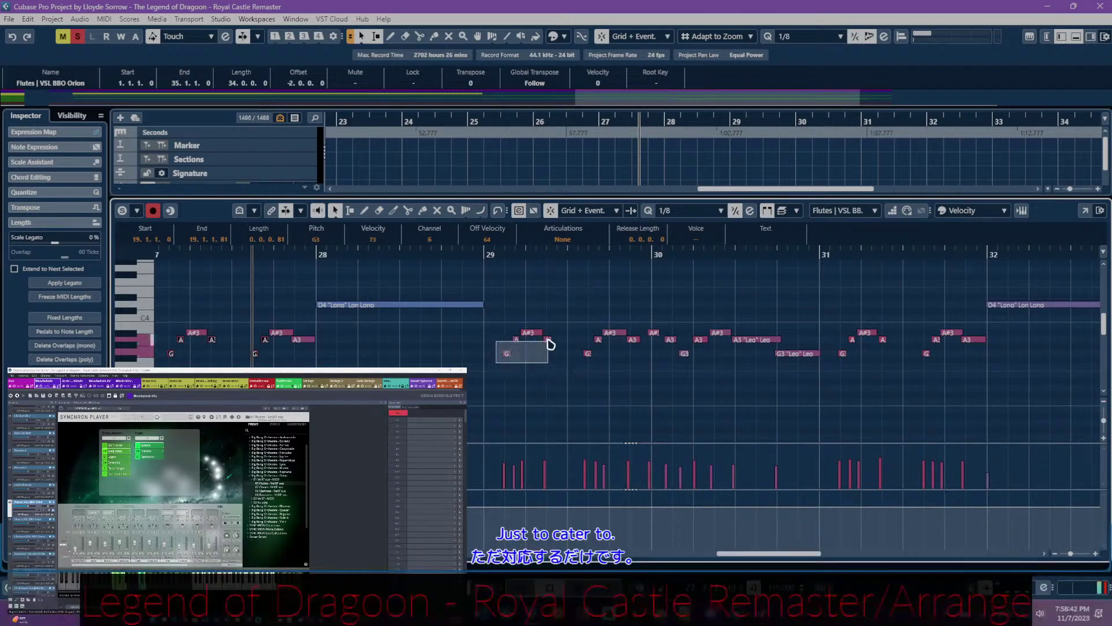
{"action": "left_click_drag", "start_coordinate": [555, 343], "coordinate": [752, 340]}
{"action": "scroll", "coordinate": [666, 374], "scroll_direction": "right", "scroll_amount": 2}
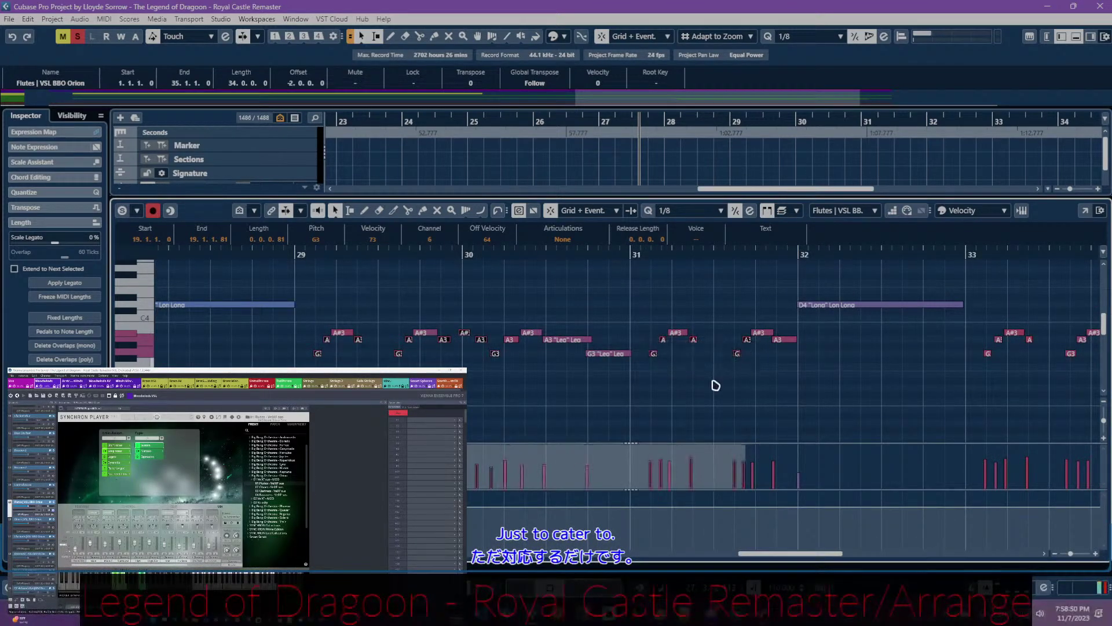
{"action": "scroll", "coordinate": [713, 385], "scroll_direction": "right", "scroll_amount": 3}
{"action": "left_click_drag", "start_coordinate": [695, 371], "coordinate": [800, 343]}
{"action": "scroll", "coordinate": [711, 379], "scroll_direction": "right", "scroll_amount": 2}
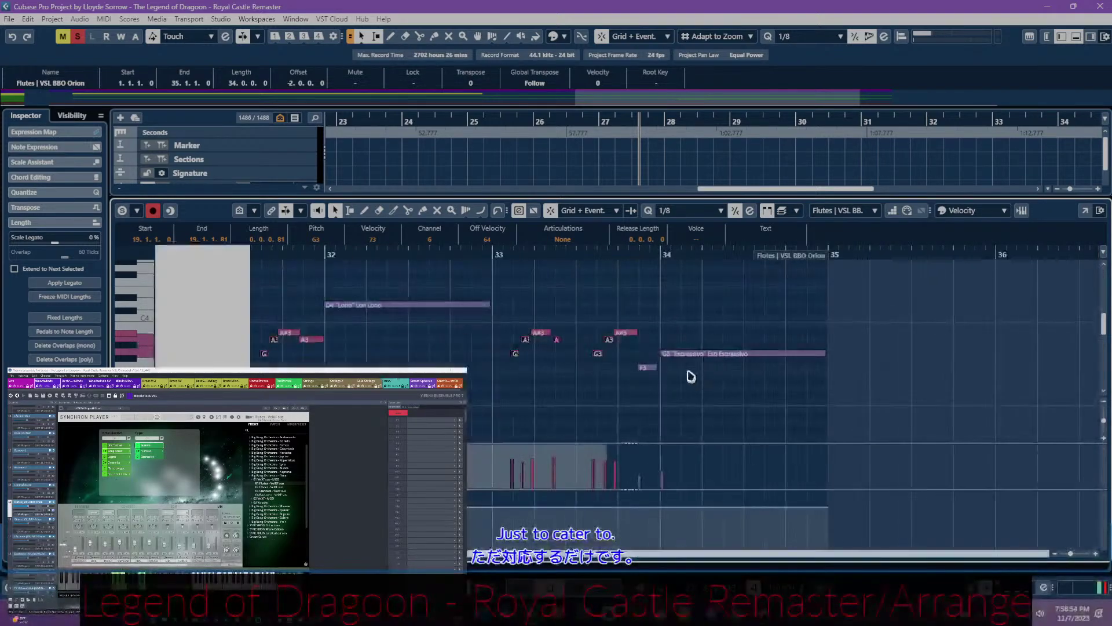
{"action": "left_click", "coordinate": [563, 240]}
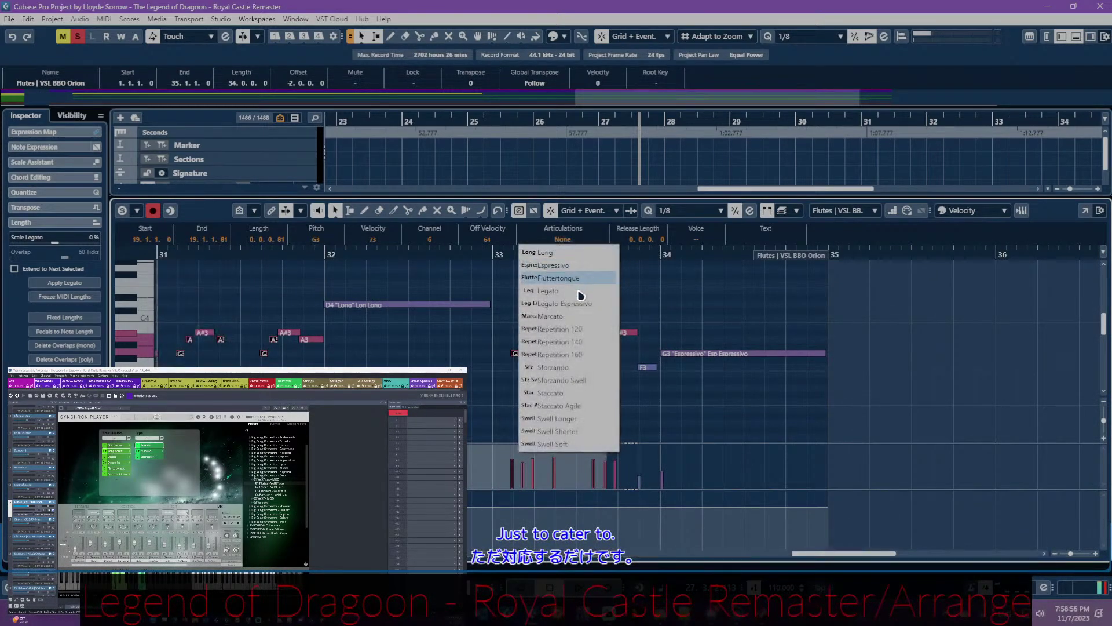
{"action": "left_click", "coordinate": [588, 406]}
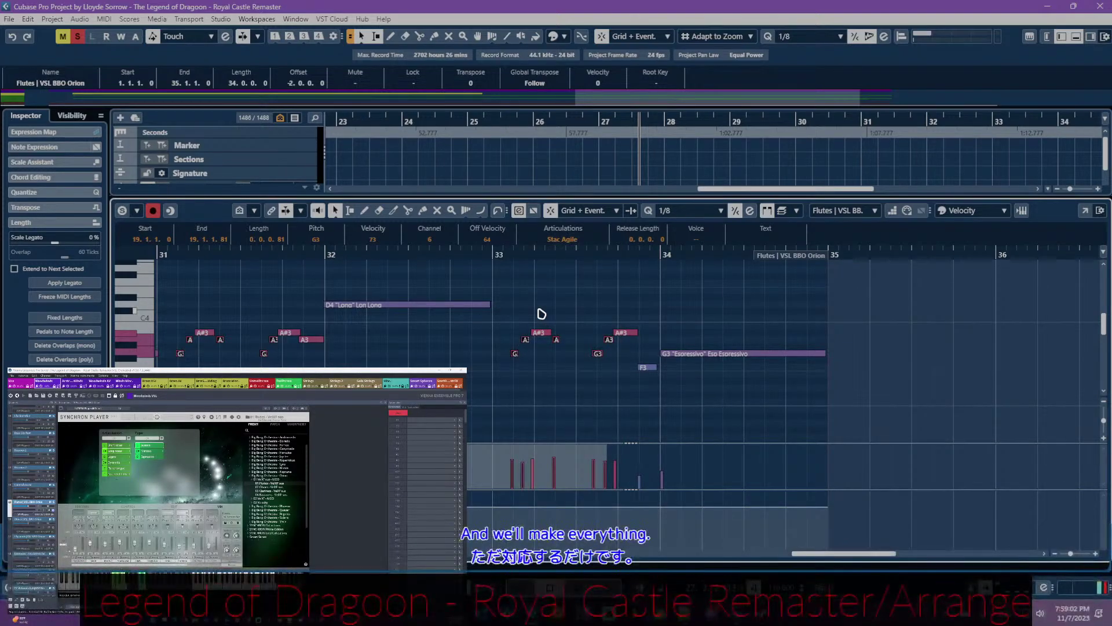
- Assign the Long articulation to the two A#3 notes and the F3 note in bar 33, then clear the selection
{"action": "left_click", "coordinate": [542, 335]}
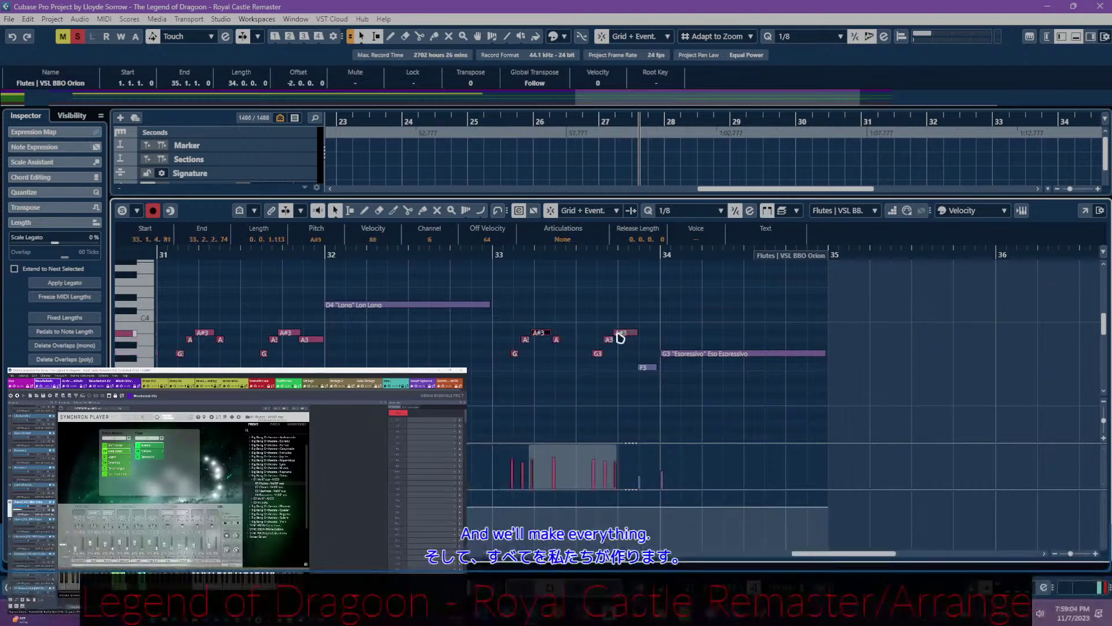
{"action": "scroll", "coordinate": [640, 383], "scroll_direction": "left", "scroll_amount": 2}
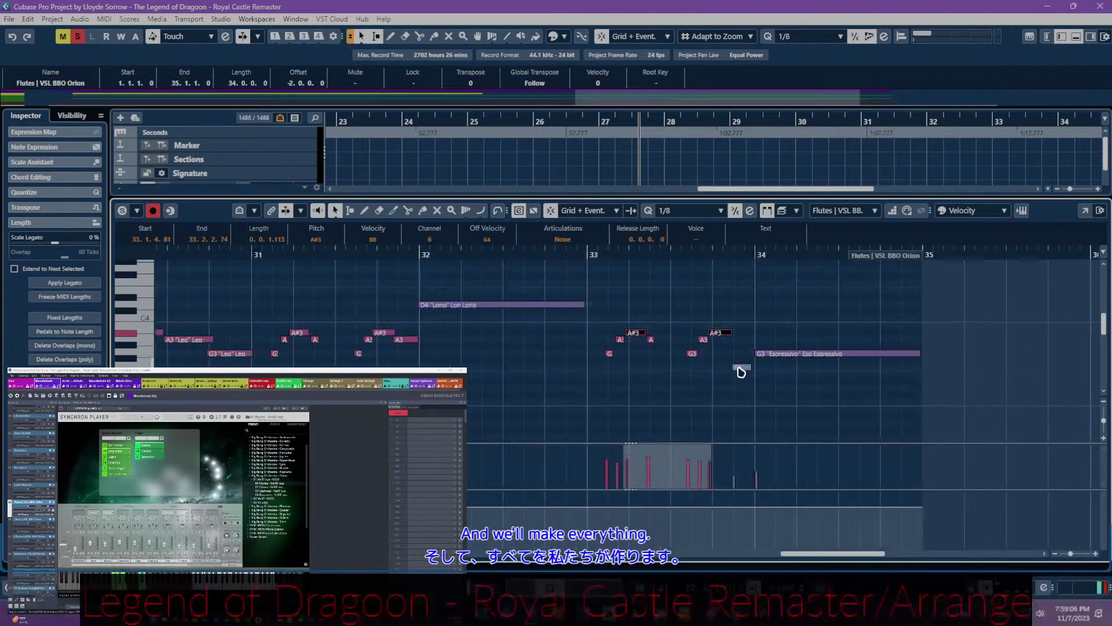
{"action": "scroll", "coordinate": [463, 356], "scroll_direction": "left", "scroll_amount": 2}
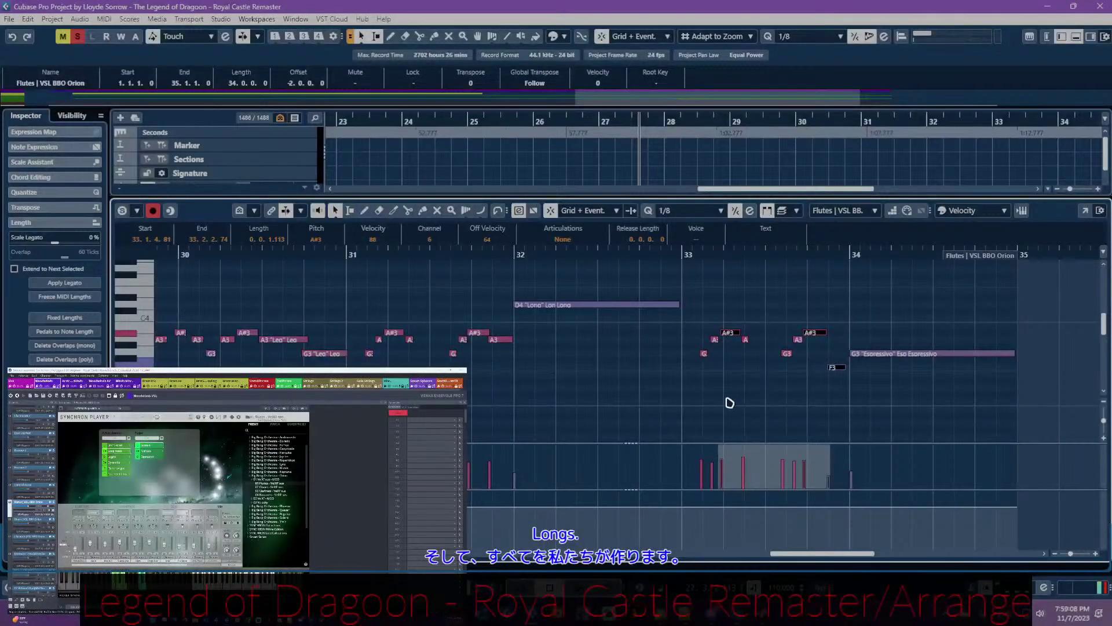
{"action": "left_click", "coordinate": [567, 244]}
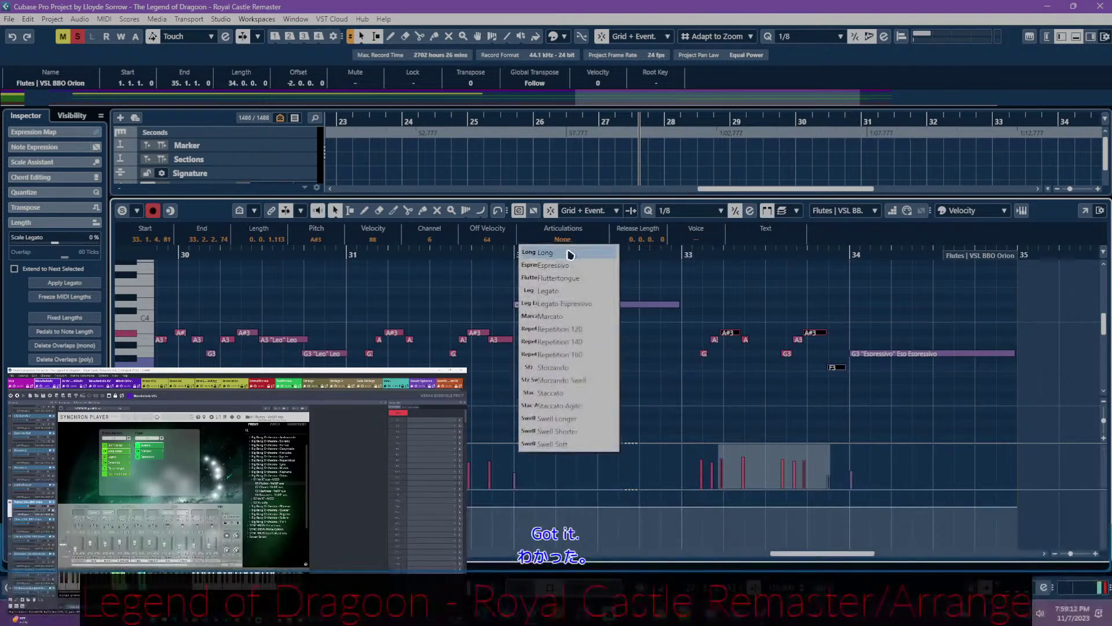
{"action": "left_click", "coordinate": [570, 252]}
{"action": "left_click", "coordinate": [835, 368]}
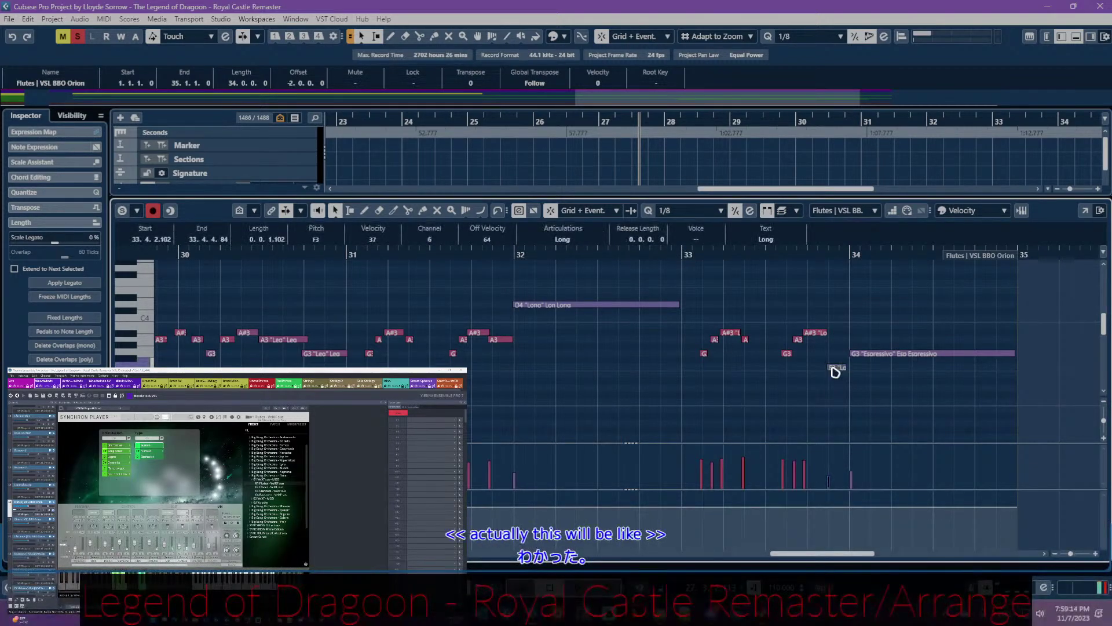
{"action": "left_click", "coordinate": [821, 400]}
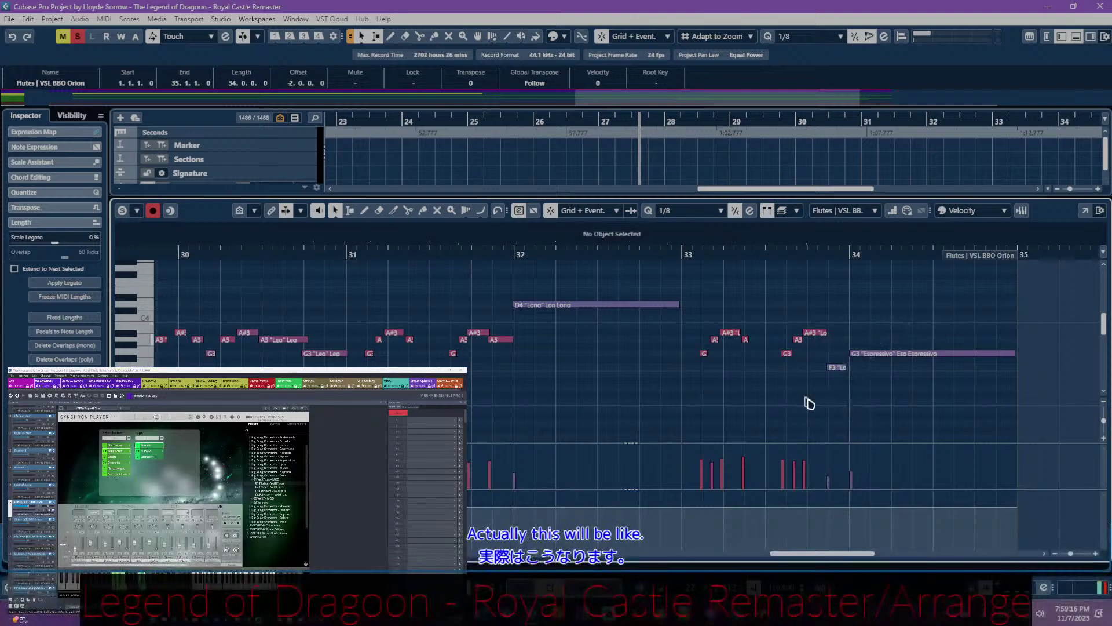
- Shift the four-note group in the second half of bar 31 slightly later so its A#3 starts at 31.4.1.0
{"action": "scroll", "coordinate": [694, 367], "scroll_direction": "left", "scroll_amount": 5}
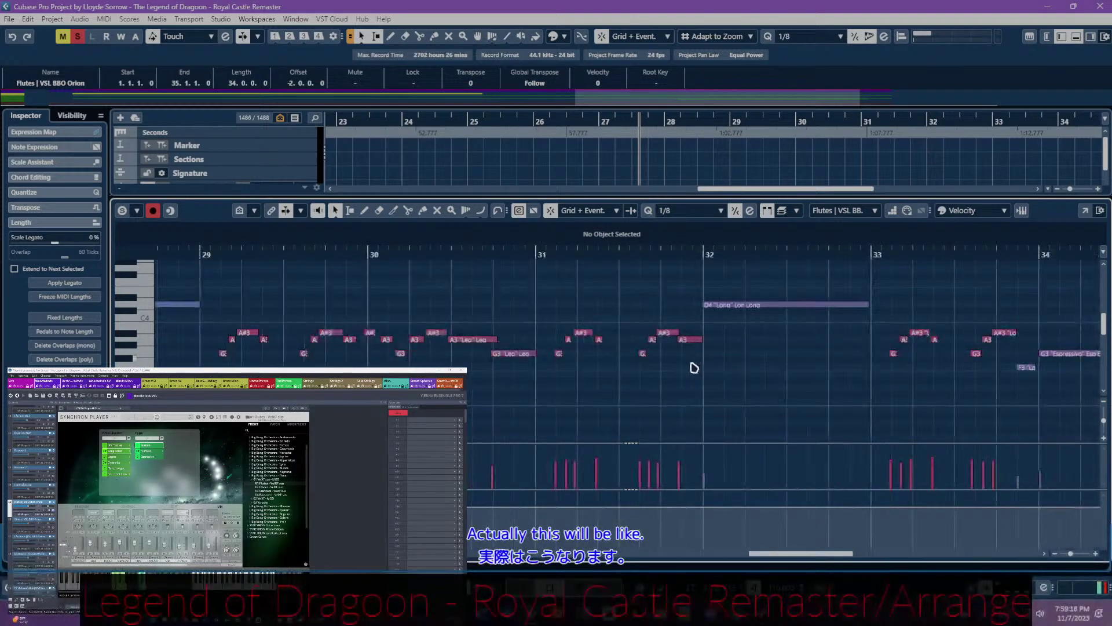
{"action": "scroll", "coordinate": [677, 364], "scroll_direction": "left", "scroll_amount": 3}
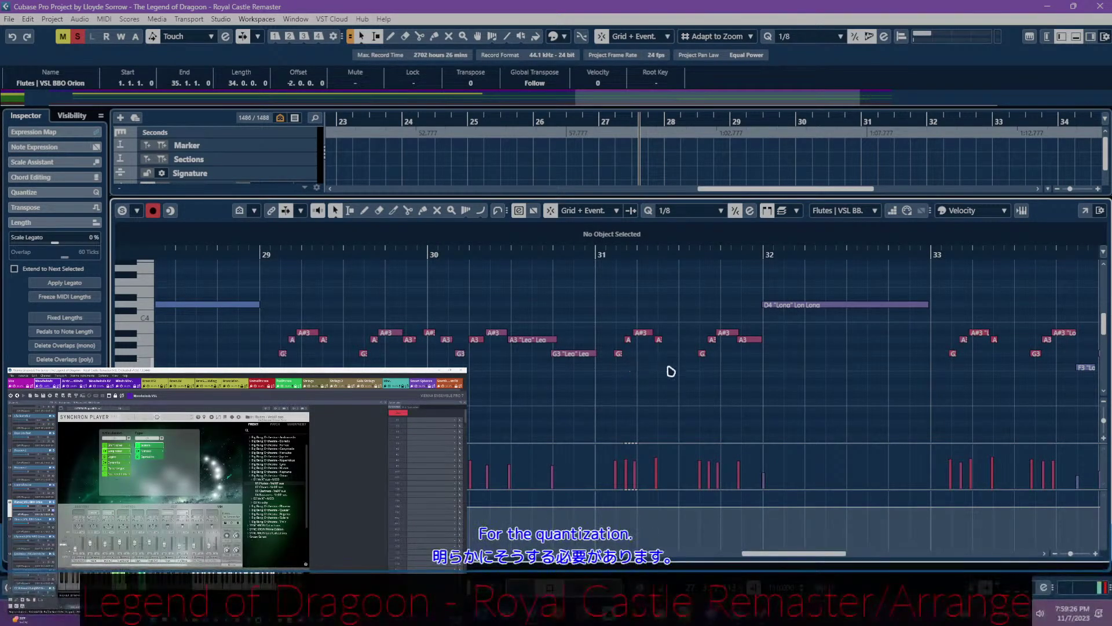
{"action": "left_click", "coordinate": [642, 335]}
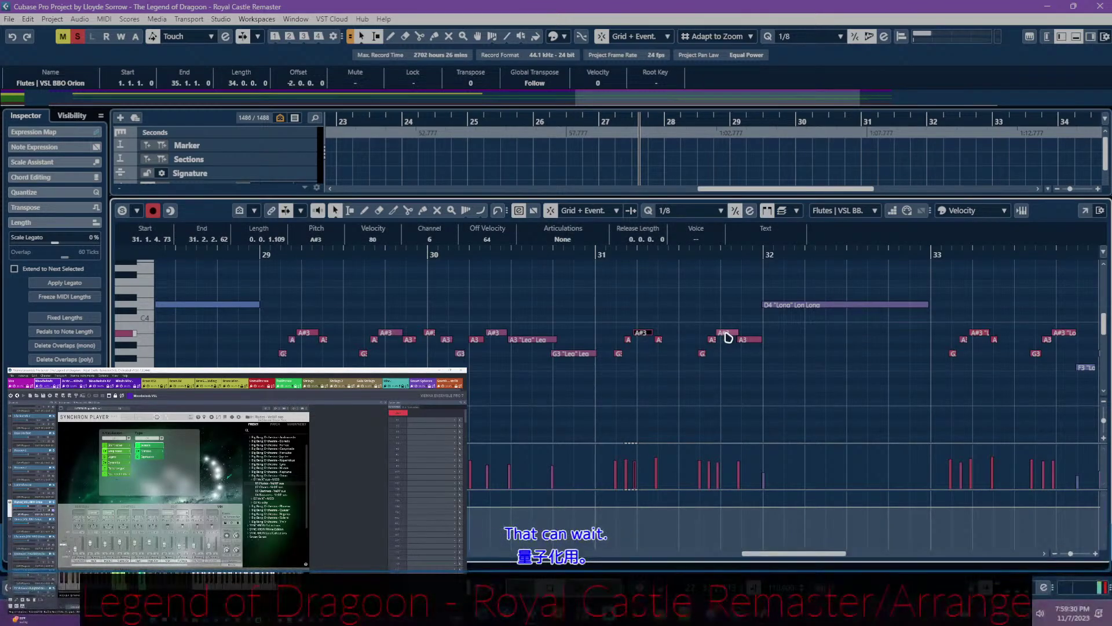
{"action": "left_click", "coordinate": [731, 334]}
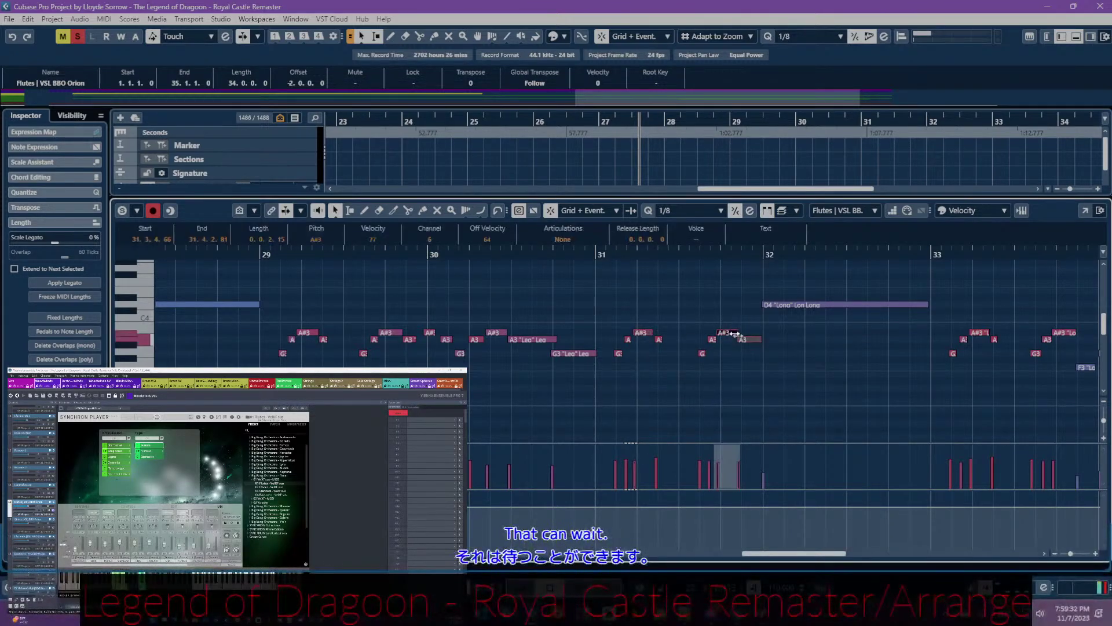
{"action": "left_click_drag", "start_coordinate": [779, 316], "coordinate": [732, 354]}
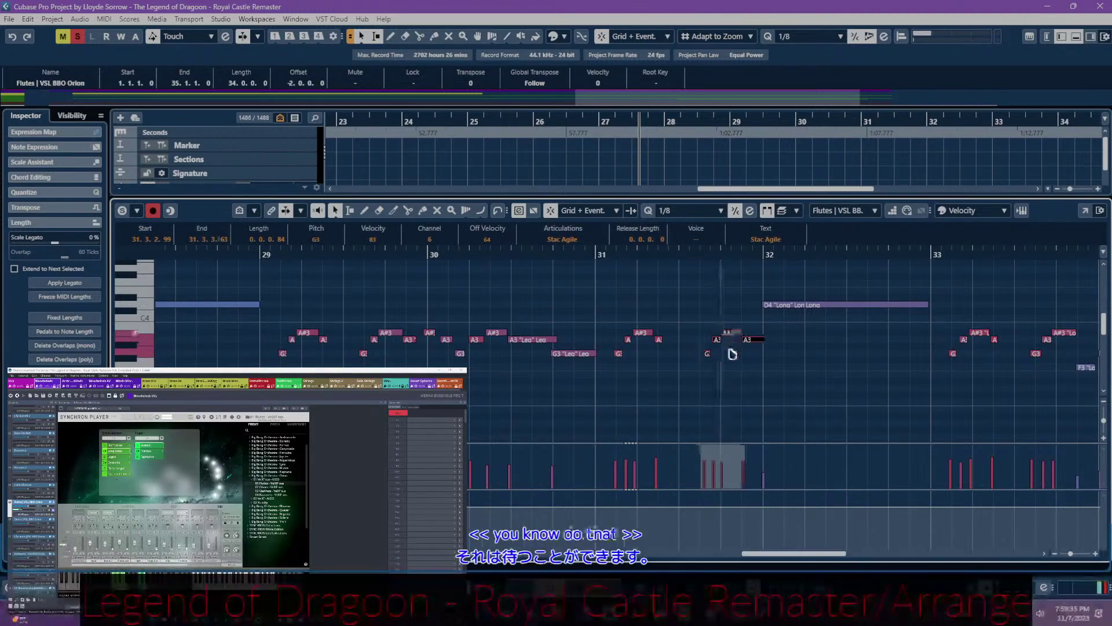
{"action": "left_click", "coordinate": [702, 382]}
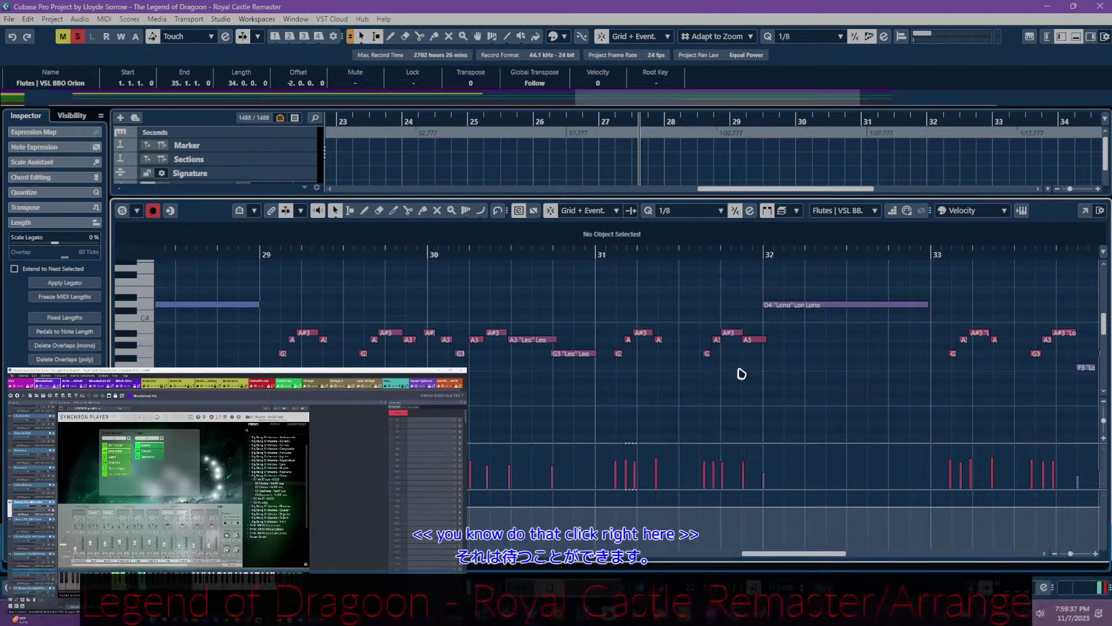
- Assign the Legato articulation to the last A#3 and A3 notes of bar 31, then clear the selection
{"action": "left_click", "coordinate": [733, 332]}
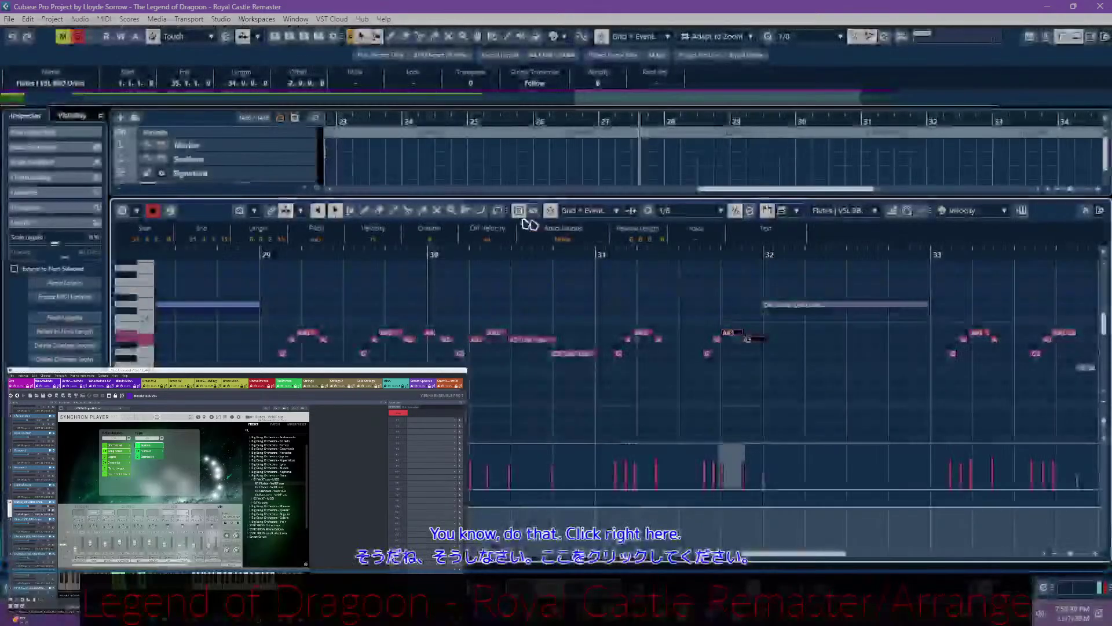
{"action": "left_click", "coordinate": [561, 240]}
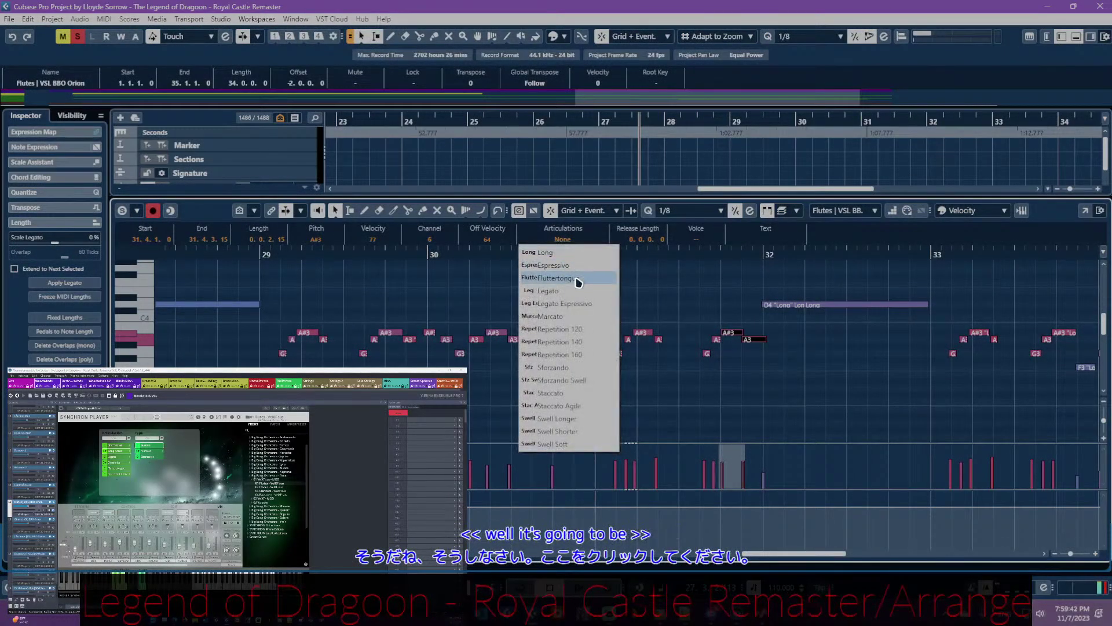
{"action": "left_click", "coordinate": [578, 291]}
{"action": "left_click", "coordinate": [756, 359]}
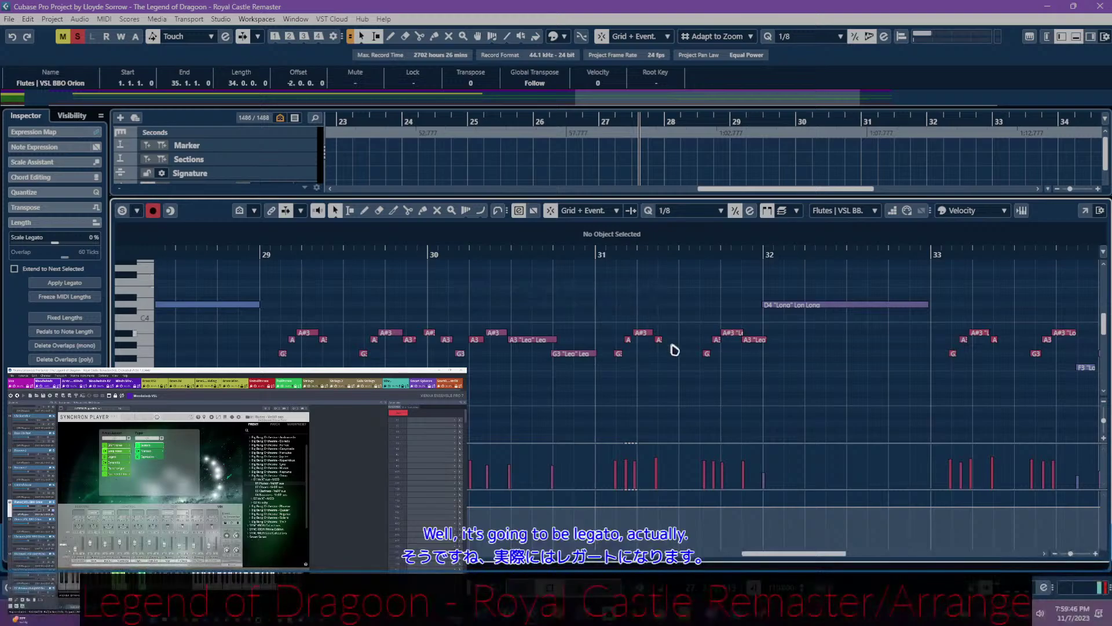
- Shift the first note group of bar 31 so its A#3 starts at 31.2.1.0, and give that A#3 a sustained articulation
{"action": "left_click_drag", "start_coordinate": [609, 372], "coordinate": [678, 299]}
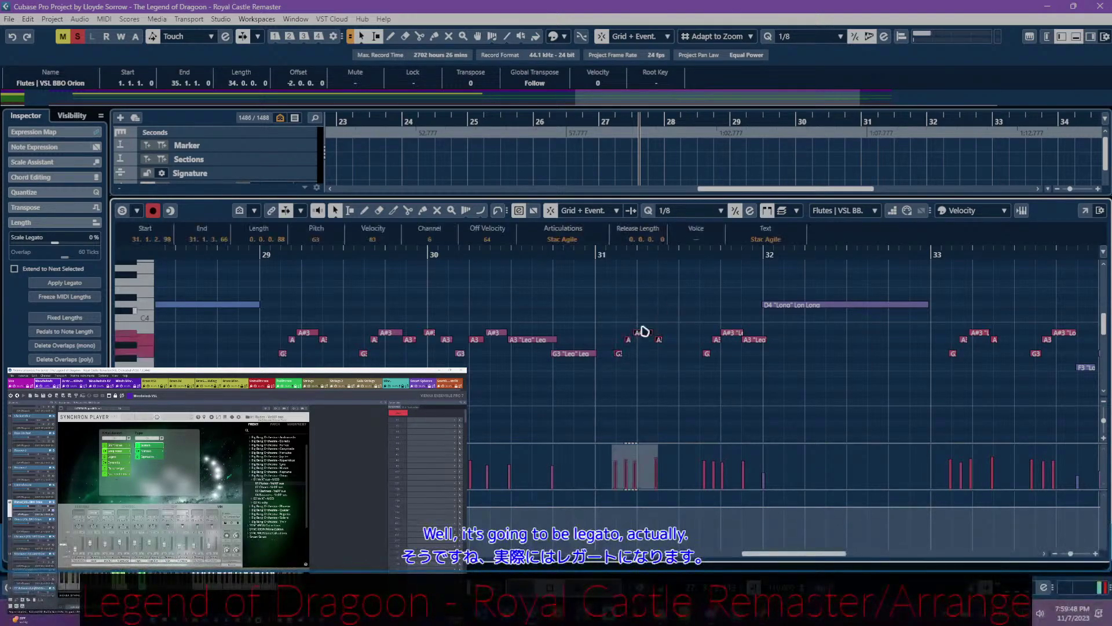
{"action": "left_click_drag", "start_coordinate": [648, 335], "coordinate": [647, 336]}
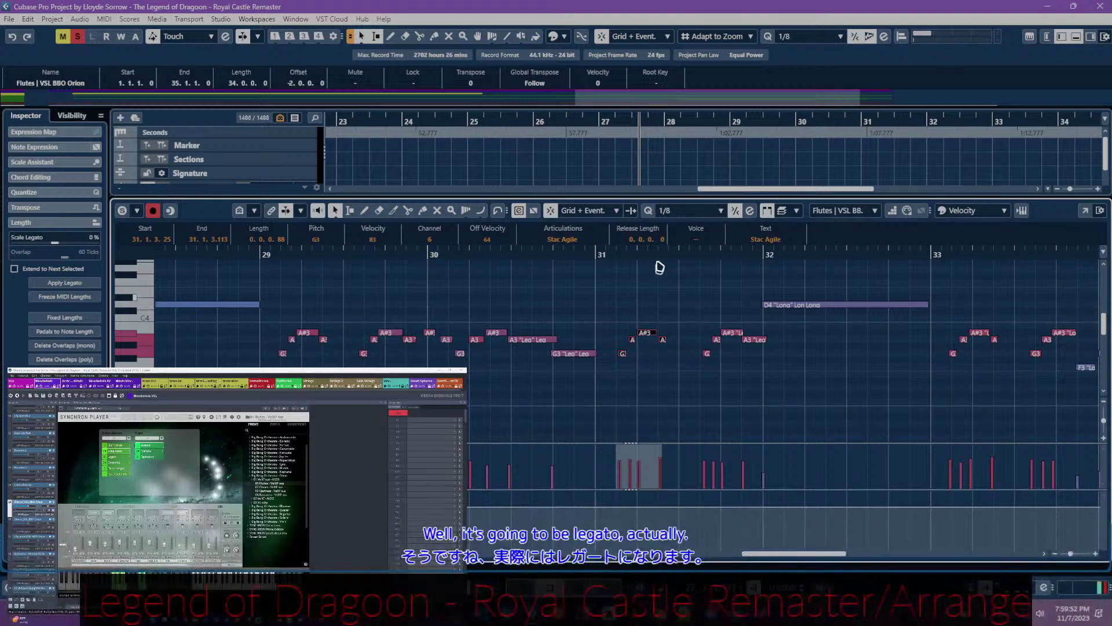
{"action": "left_click", "coordinate": [642, 334]}
{"action": "left_click", "coordinate": [569, 239]}
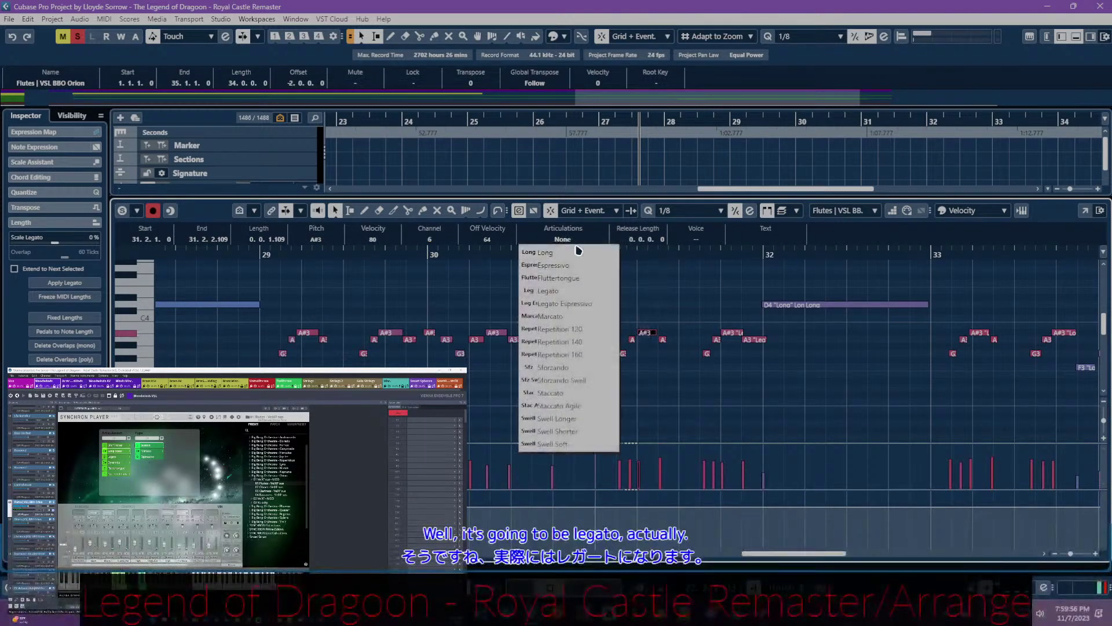
{"action": "left_click", "coordinate": [579, 261]}
{"action": "left_click", "coordinate": [663, 341]}
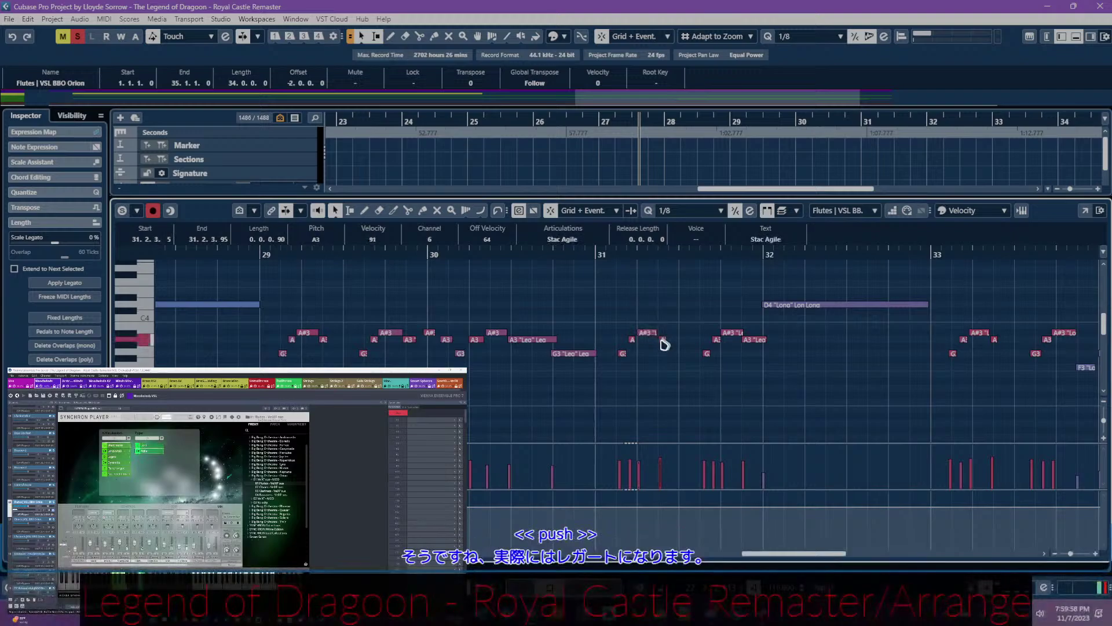
{"action": "left_click", "coordinate": [561, 359]}
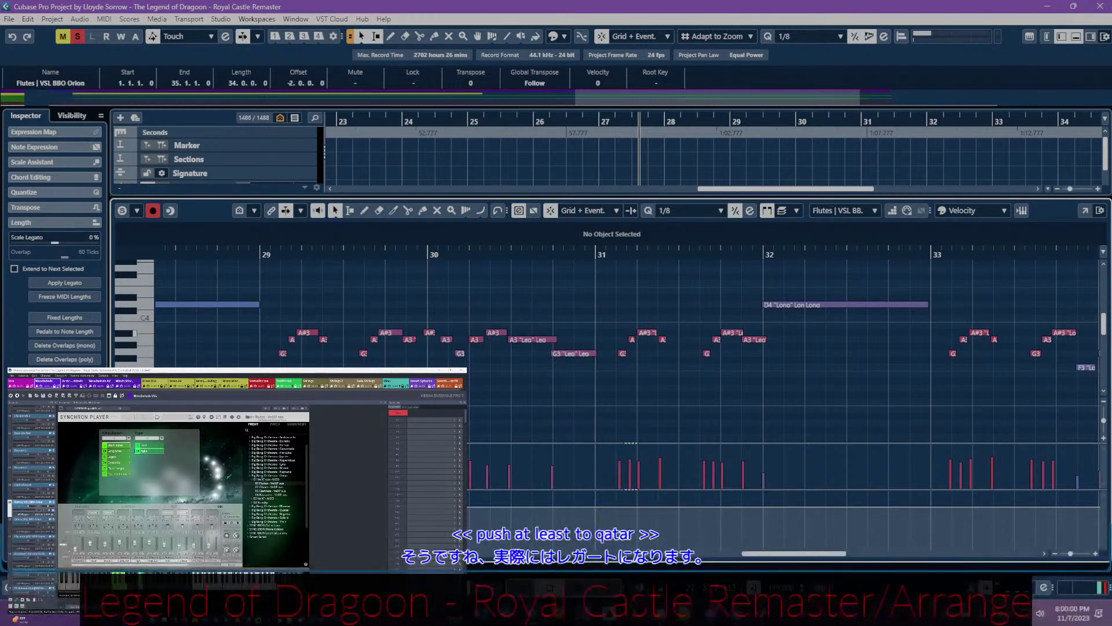
- Shift all the notes in bars 29 and 30 slightly later onto the grid, then quantize them at 1/16
{"action": "left_click_drag", "start_coordinate": [281, 304], "coordinate": [592, 422]}
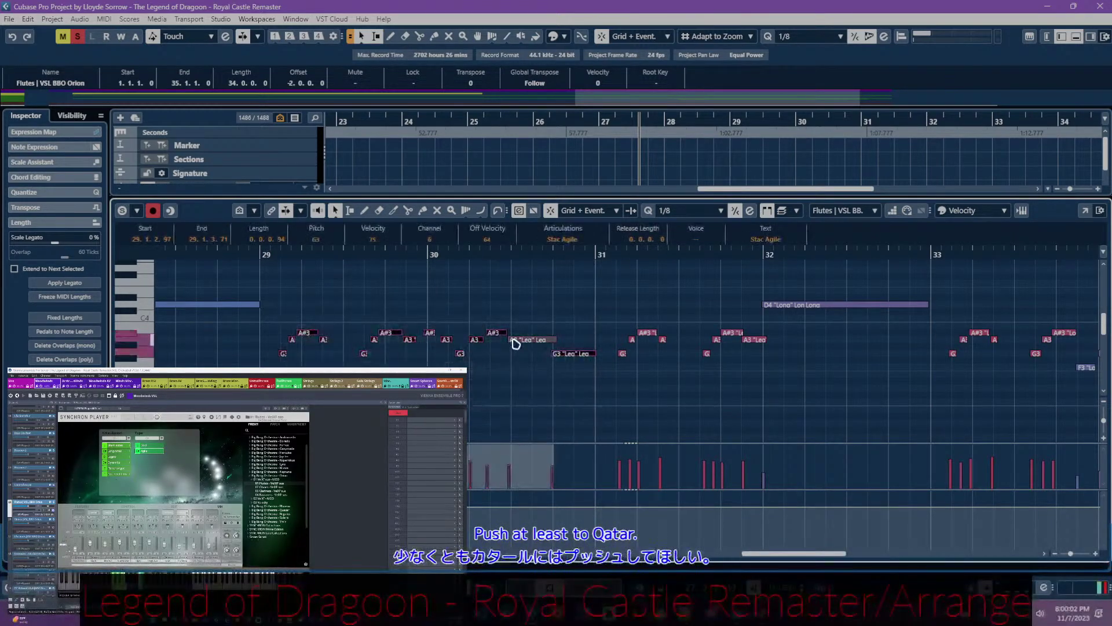
{"action": "left_click_drag", "start_coordinate": [497, 336], "coordinate": [500, 337]}
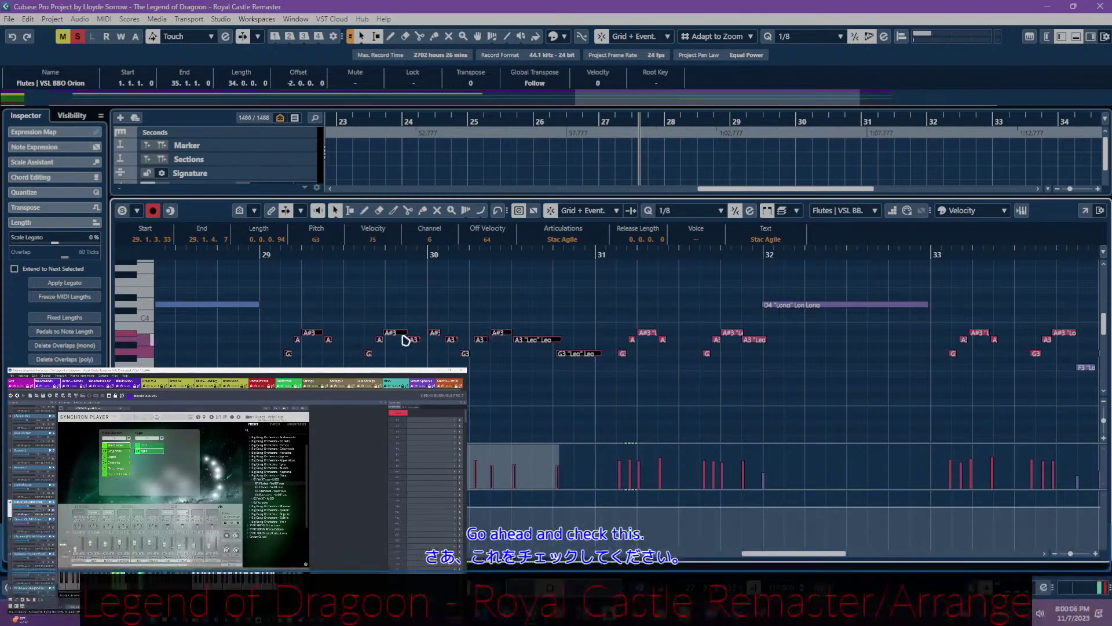
{"action": "scroll", "coordinate": [700, 211], "scroll_direction": "down", "scroll_amount": 1}
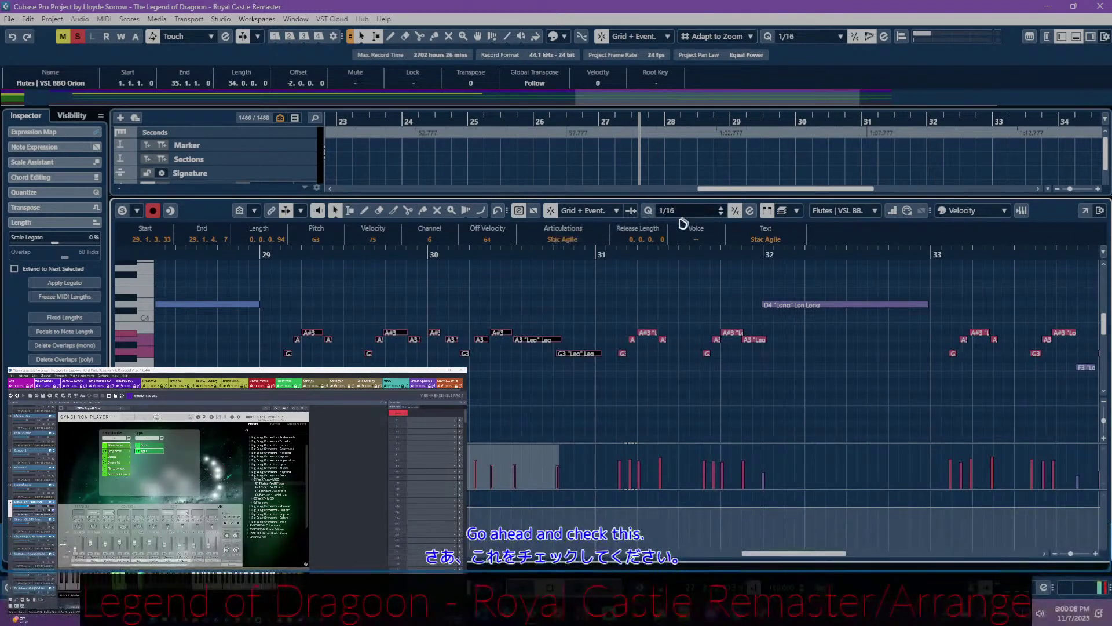
{"action": "left_click_drag", "start_coordinate": [534, 346], "coordinate": [525, 348]}
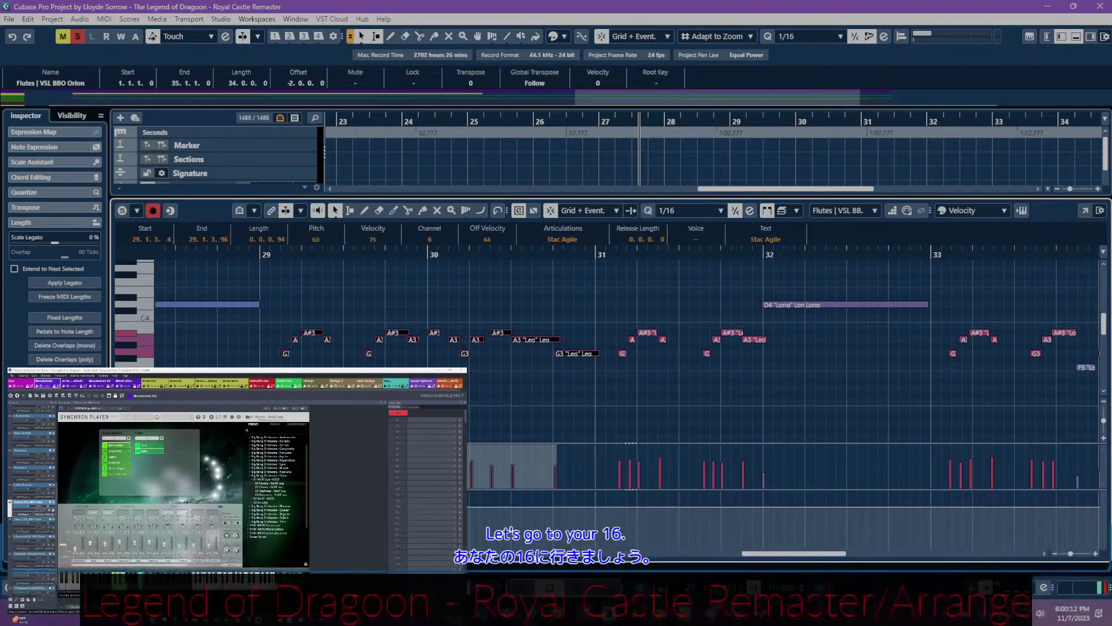
- Assign the Long articulation to the A#3 notes in bar 29 and the last A#3 of bar 30, then clear the selection
{"action": "left_click_drag", "start_coordinate": [611, 371], "coordinate": [779, 317]}
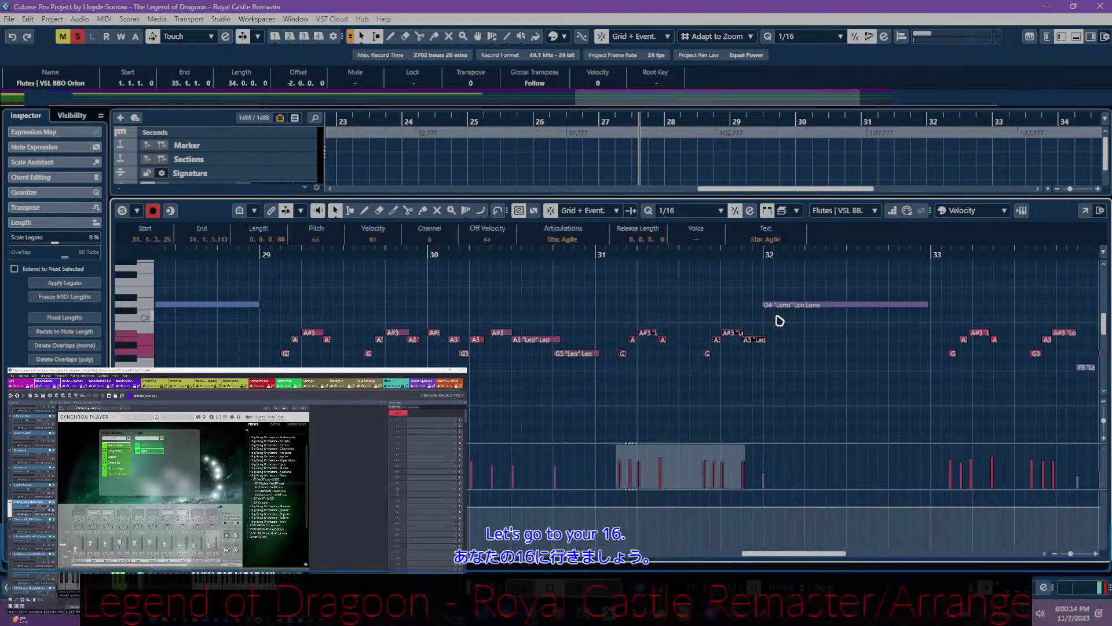
{"action": "left_click", "coordinate": [620, 390]}
{"action": "scroll", "coordinate": [552, 376], "scroll_direction": "left", "scroll_amount": 2}
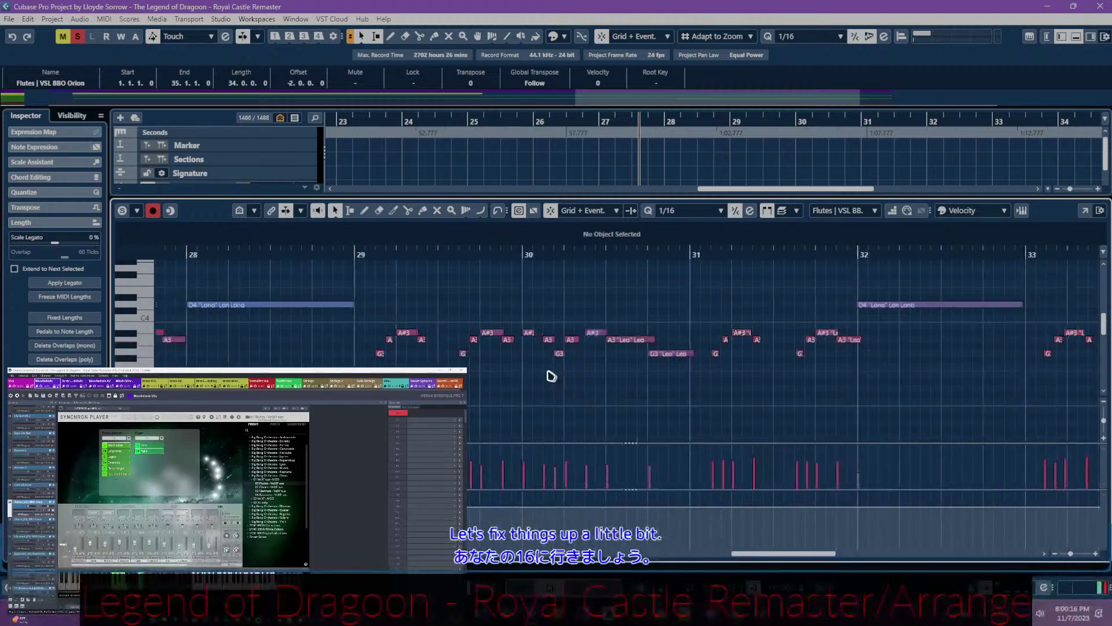
{"action": "left_click", "coordinate": [407, 333]}
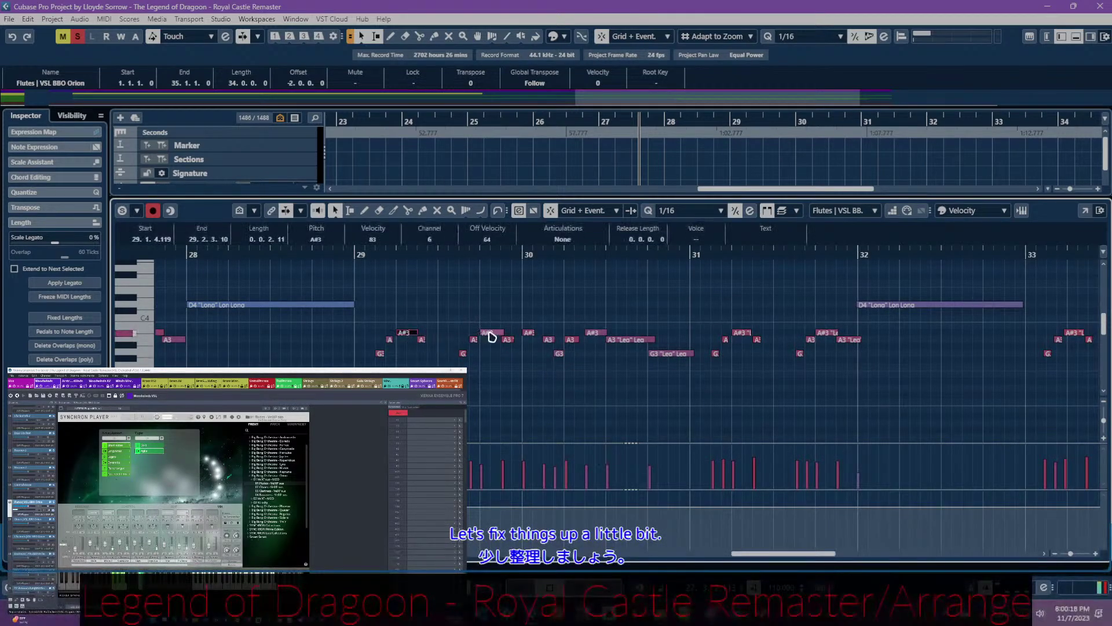
{"action": "left_click", "coordinate": [491, 336], "text": "shift"}
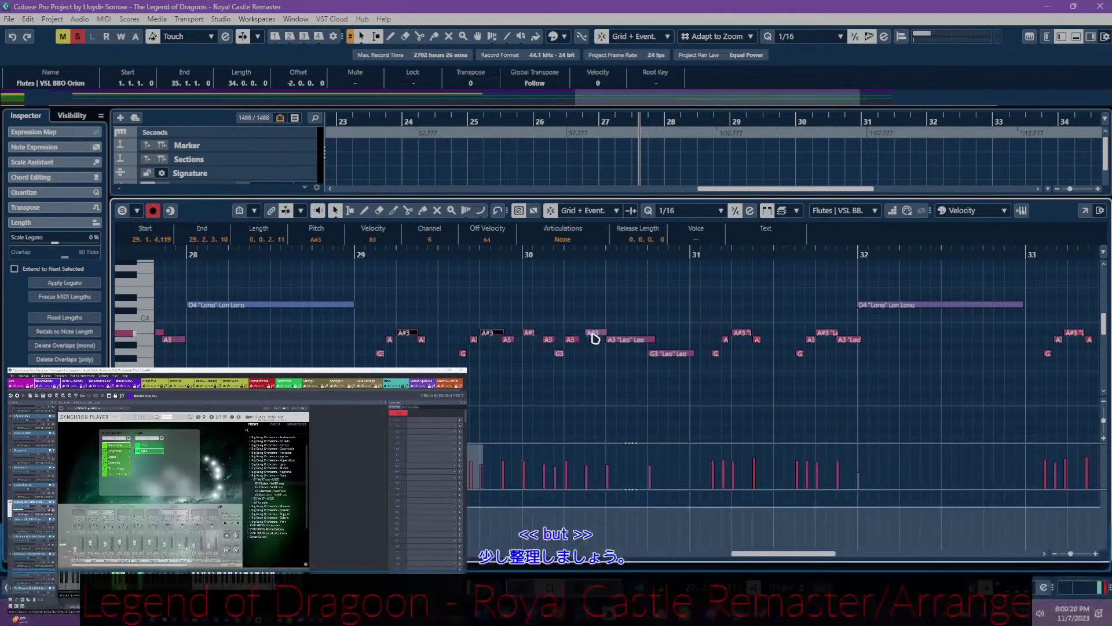
{"action": "left_click", "coordinate": [563, 240]}
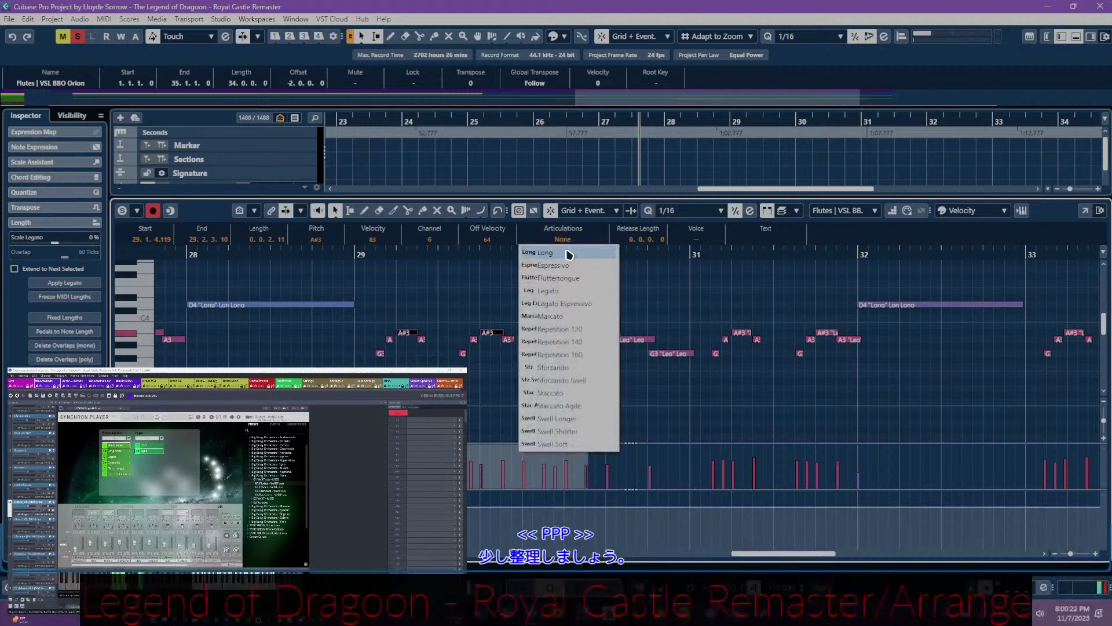
{"action": "left_click", "coordinate": [566, 251]}
{"action": "left_click", "coordinate": [604, 373]}
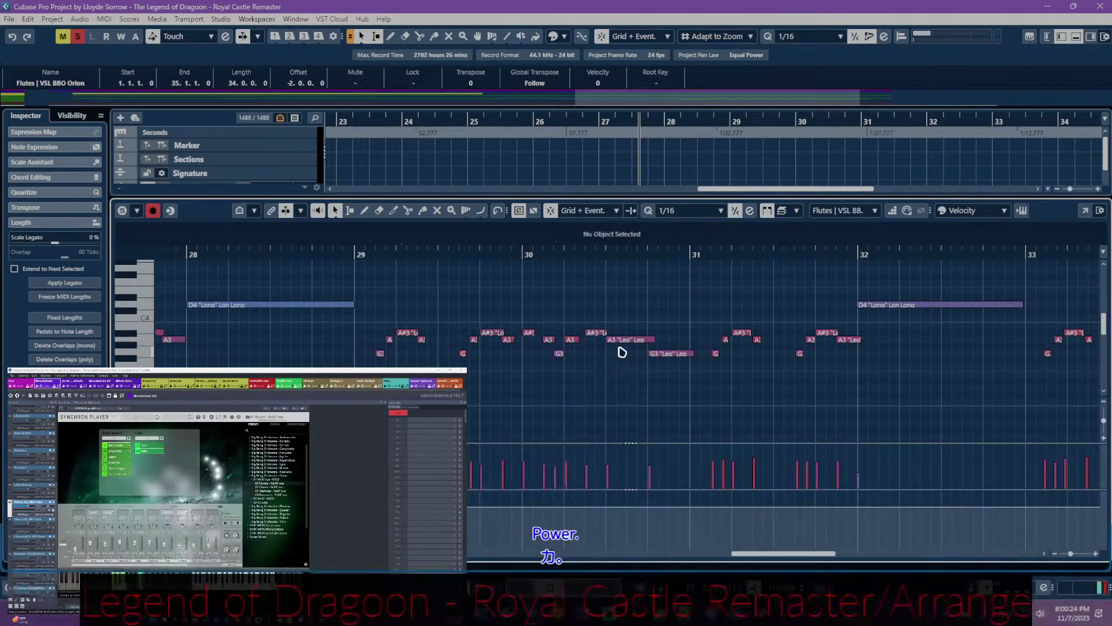
- Change the A#3 at 30.2.3.0 to the Legato articulation and extend it slightly to a length of 0.0.2.19
{"action": "left_click", "coordinate": [599, 338]}
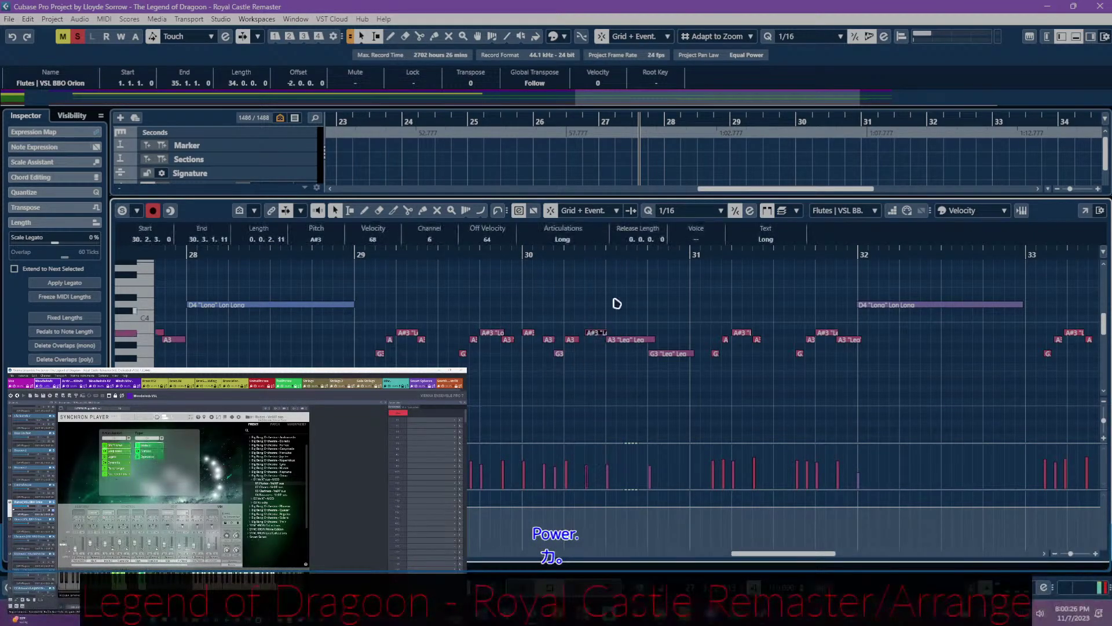
{"action": "left_click", "coordinate": [565, 241]}
{"action": "left_click", "coordinate": [573, 304]}
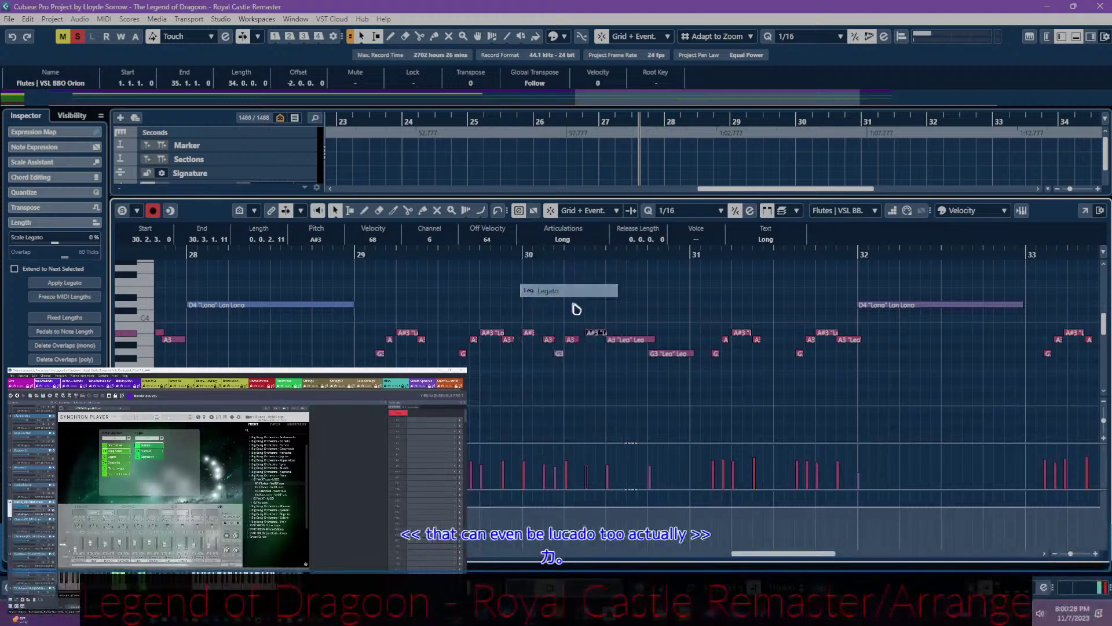
{"action": "left_click", "coordinate": [591, 325]}
{"action": "left_click", "coordinate": [604, 334]}
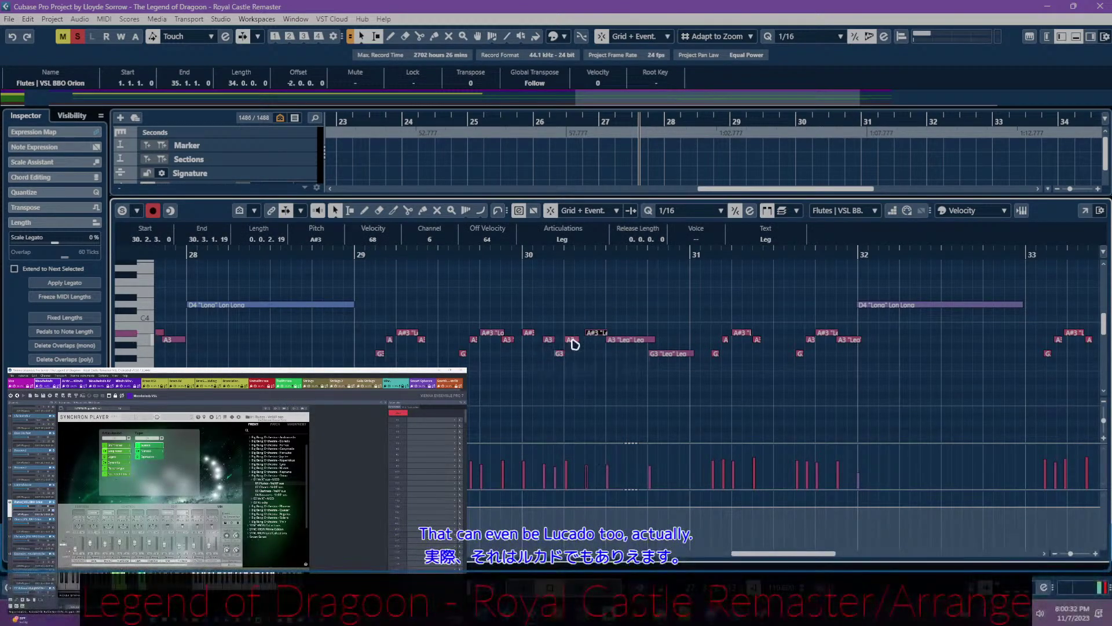
{"action": "left_click", "coordinate": [560, 377]}
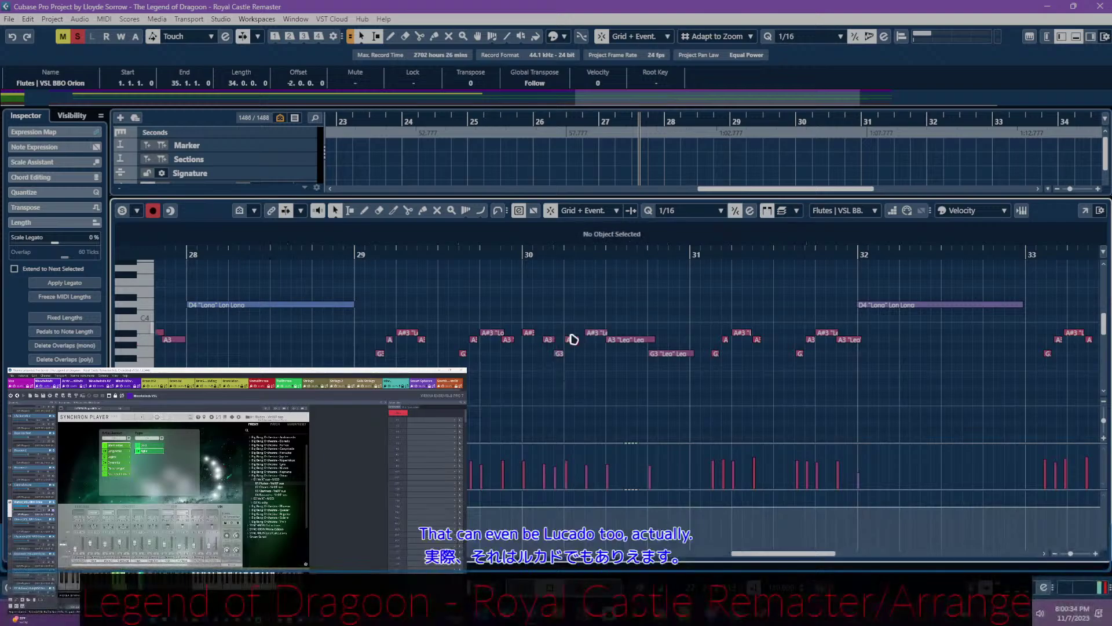
- Assign the Staccato articulation to the A3 note just before the last A#3 in bar 30
{"action": "left_click", "coordinate": [573, 343]}
{"action": "left_click", "coordinate": [562, 239]}
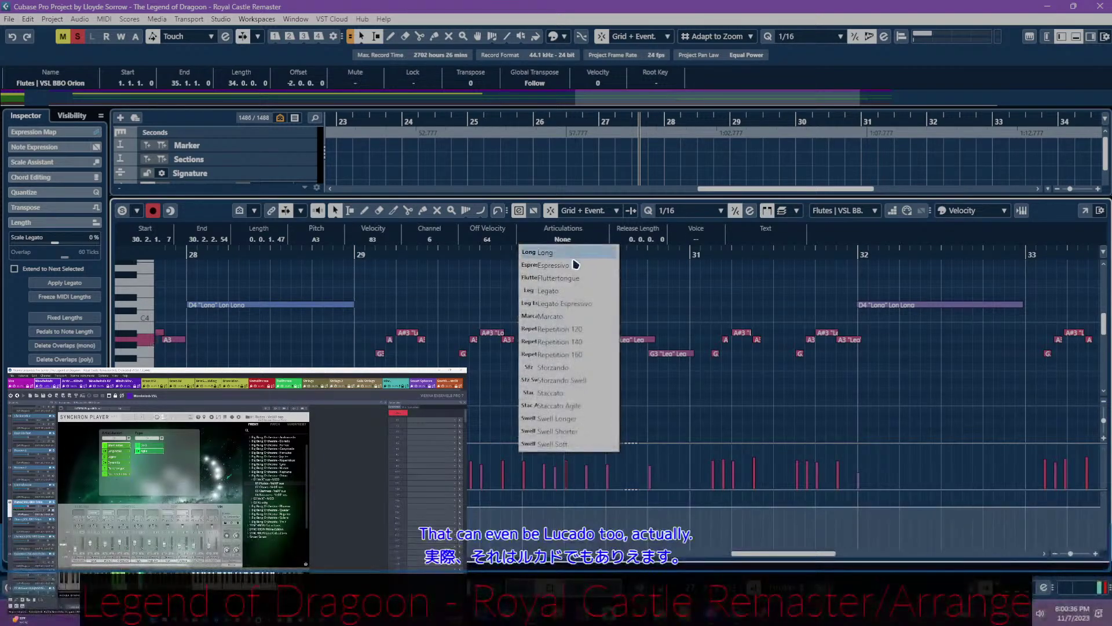
{"action": "left_click", "coordinate": [579, 393]}
{"action": "left_click", "coordinate": [583, 352]}
{"action": "left_click", "coordinate": [574, 341]}
- Check the articulations of the individual G3, A3 and A#3 notes in bars 29 and 30 one by one
{"action": "left_click", "coordinate": [529, 334]}
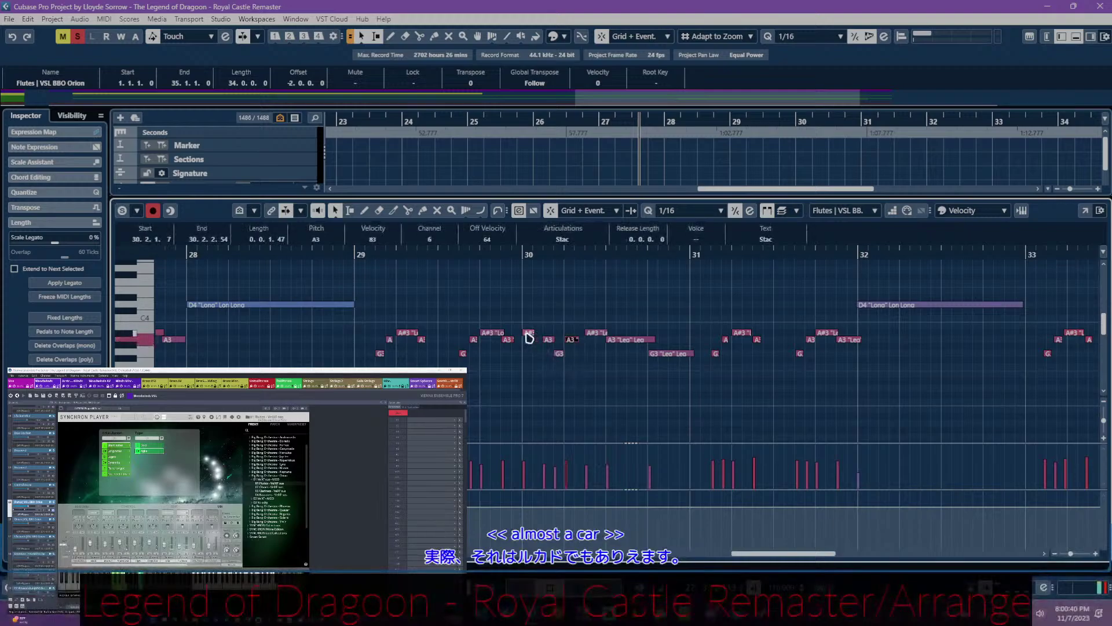
{"action": "left_click", "coordinate": [558, 353]}
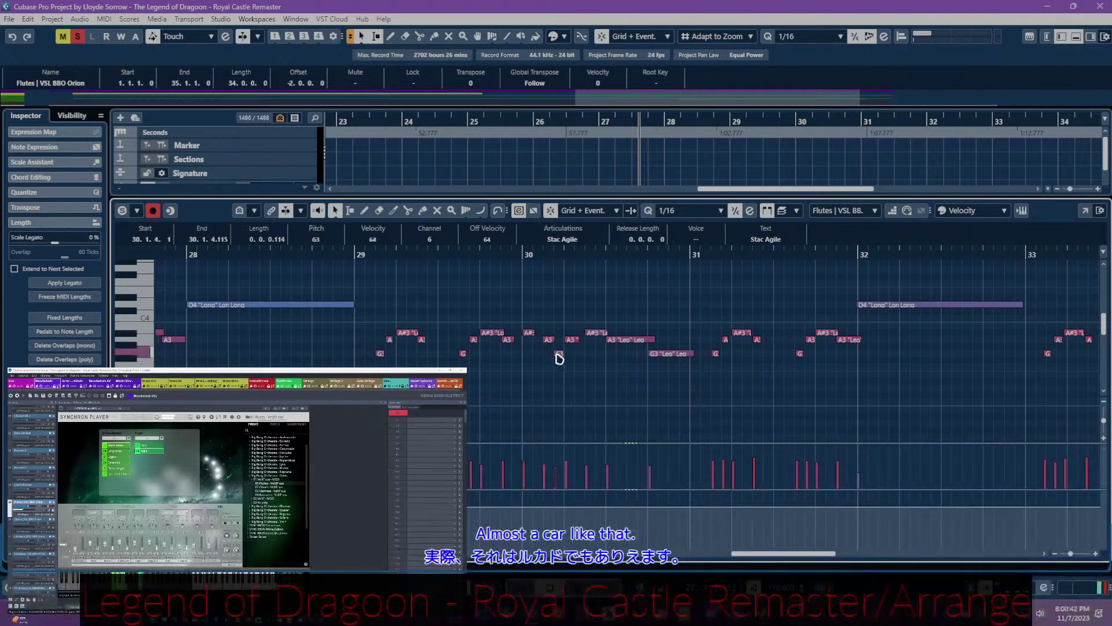
{"action": "scroll", "coordinate": [508, 379], "scroll_direction": "left", "scroll_amount": 2}
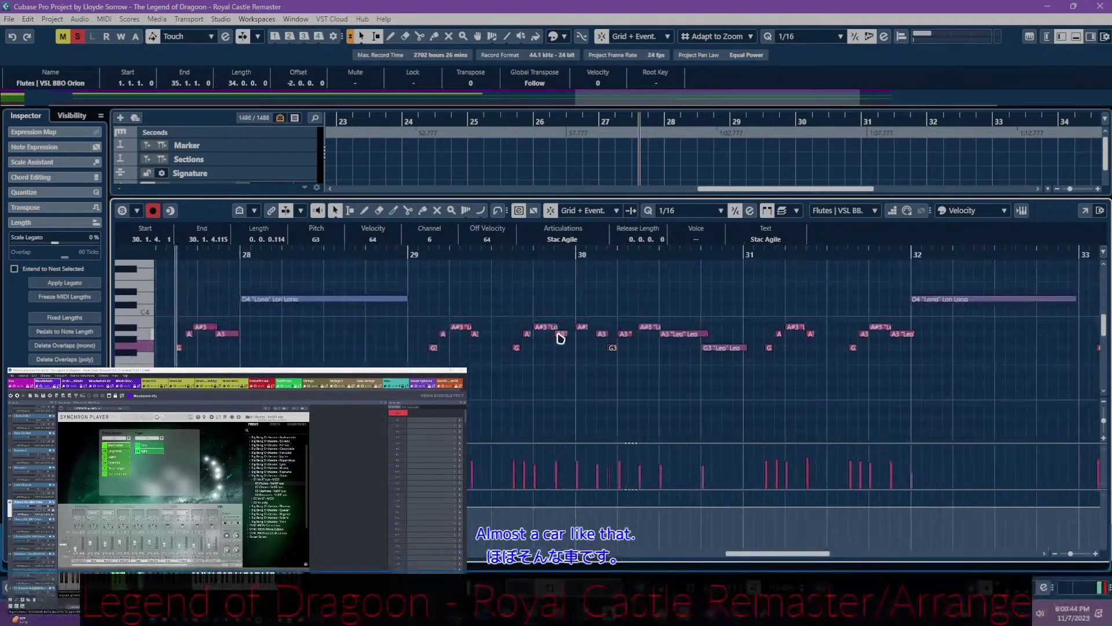
{"action": "left_click", "coordinate": [560, 335]}
{"action": "left_click", "coordinate": [528, 334]}
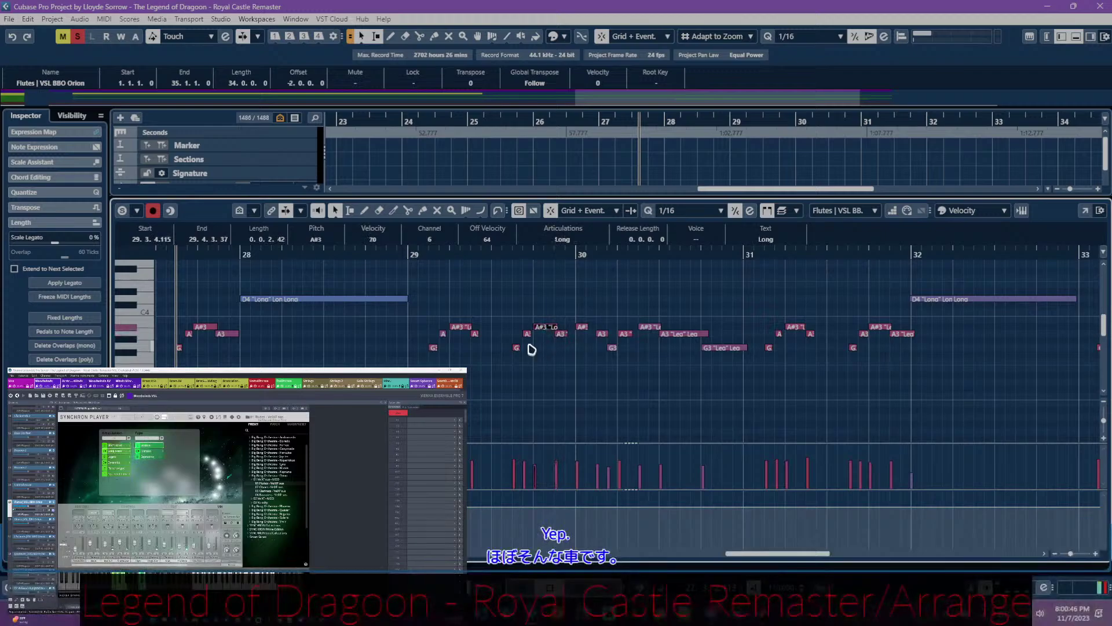
{"action": "left_click", "coordinate": [466, 328]}
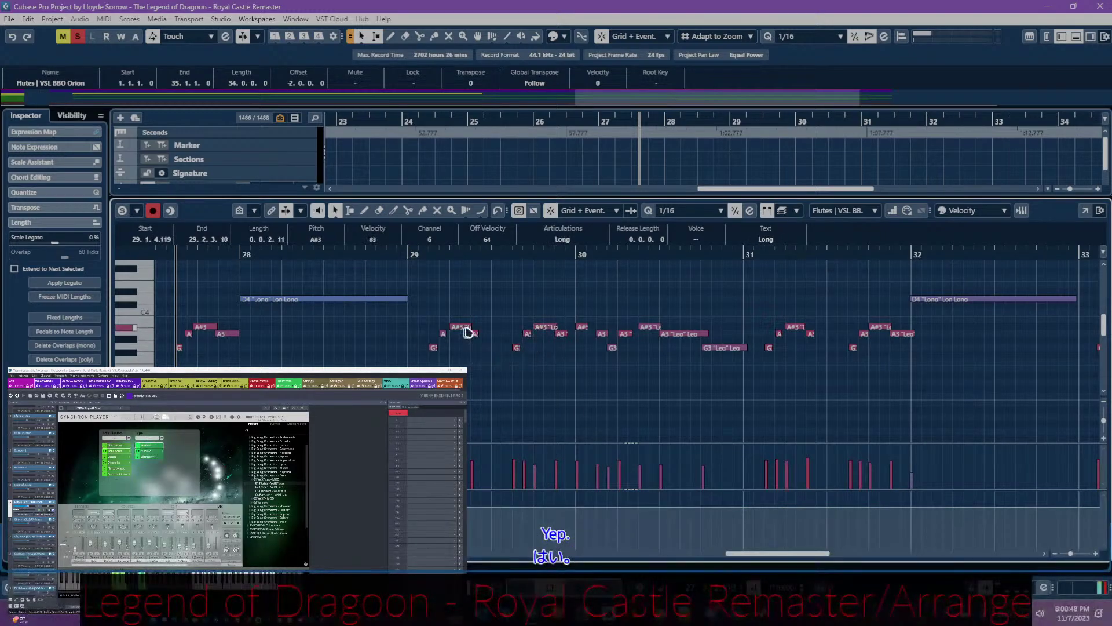
{"action": "left_click", "coordinate": [475, 335]}
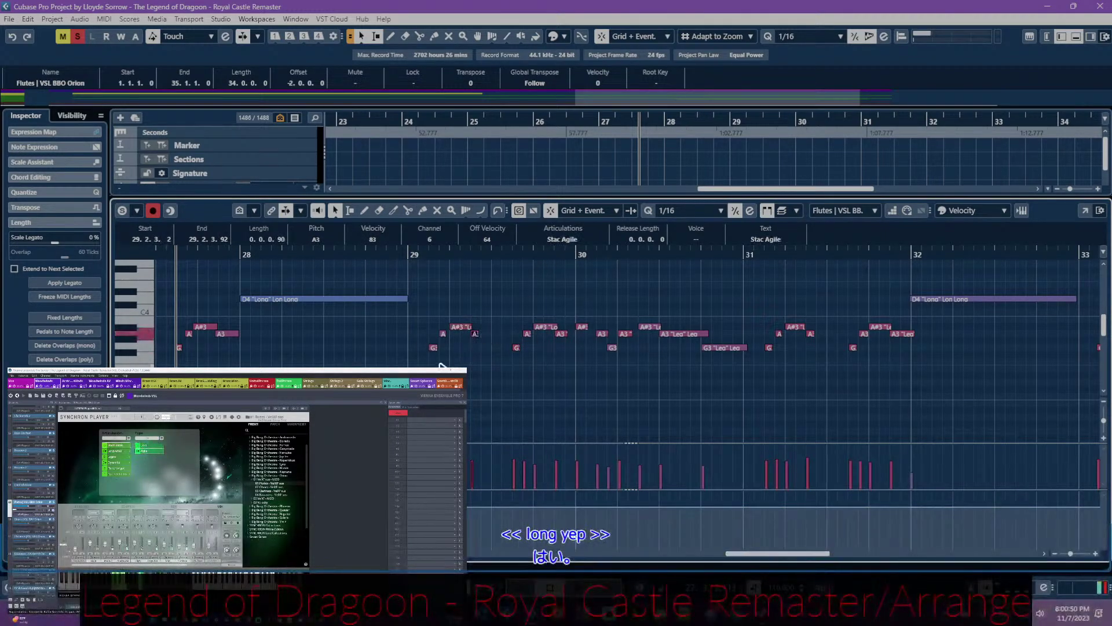
- Shift all the notes of bar 27 slightly later so its first A#3 starts at 27.1.4.115
{"action": "scroll", "coordinate": [654, 368], "scroll_direction": "left", "scroll_amount": 4}
{"action": "scroll", "coordinate": [550, 357], "scroll_direction": "up", "scroll_amount": 1}
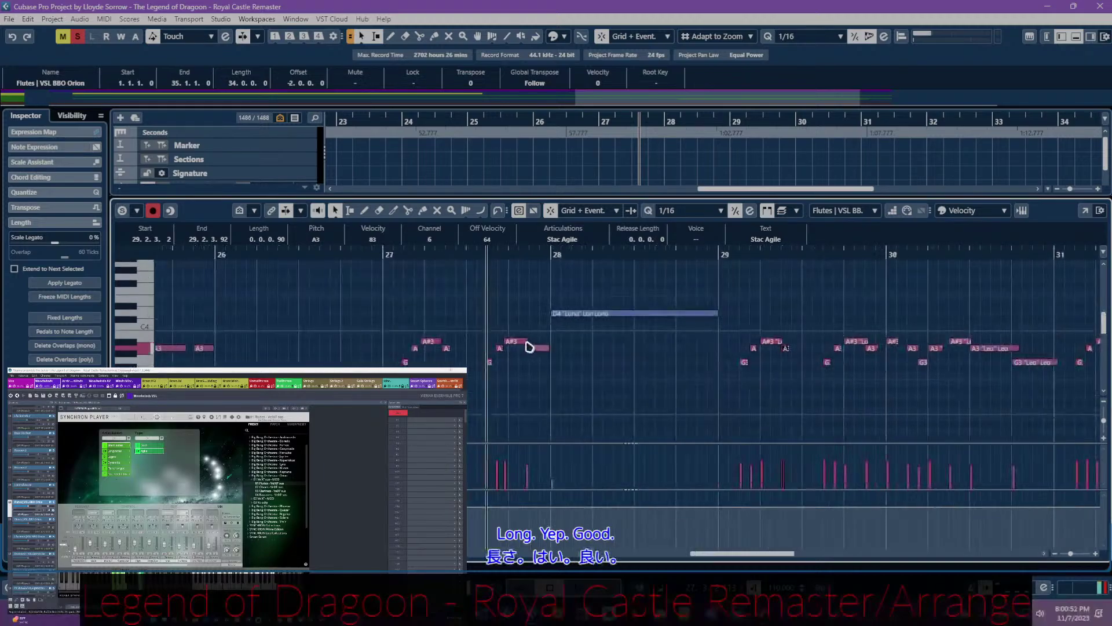
{"action": "left_click_drag", "start_coordinate": [394, 312], "coordinate": [554, 415]}
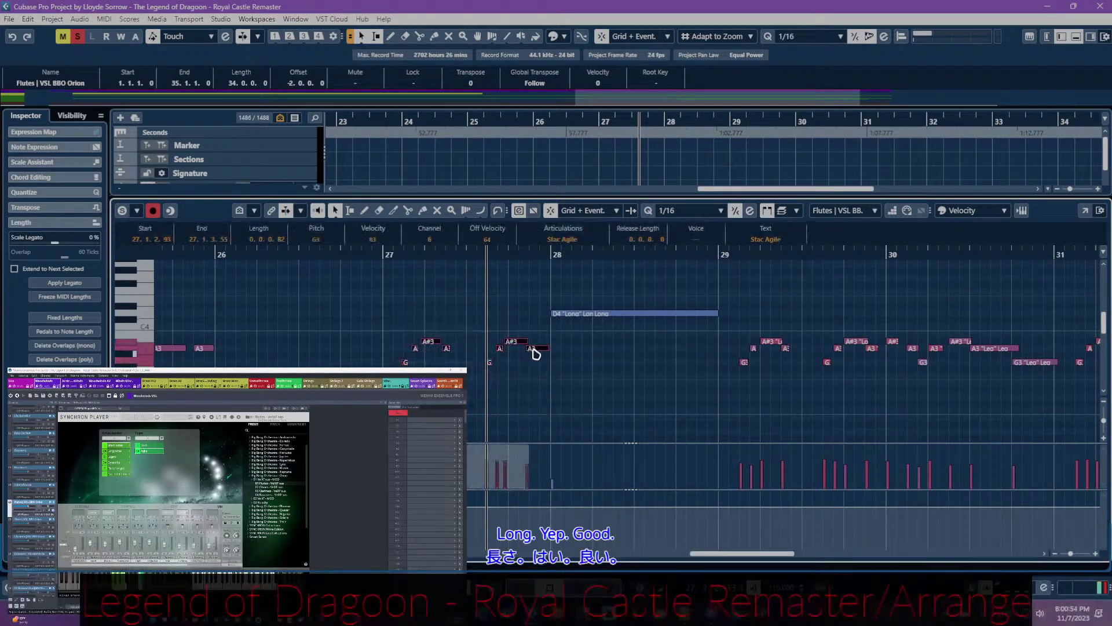
{"action": "left_click_drag", "start_coordinate": [538, 353], "coordinate": [538, 354]}
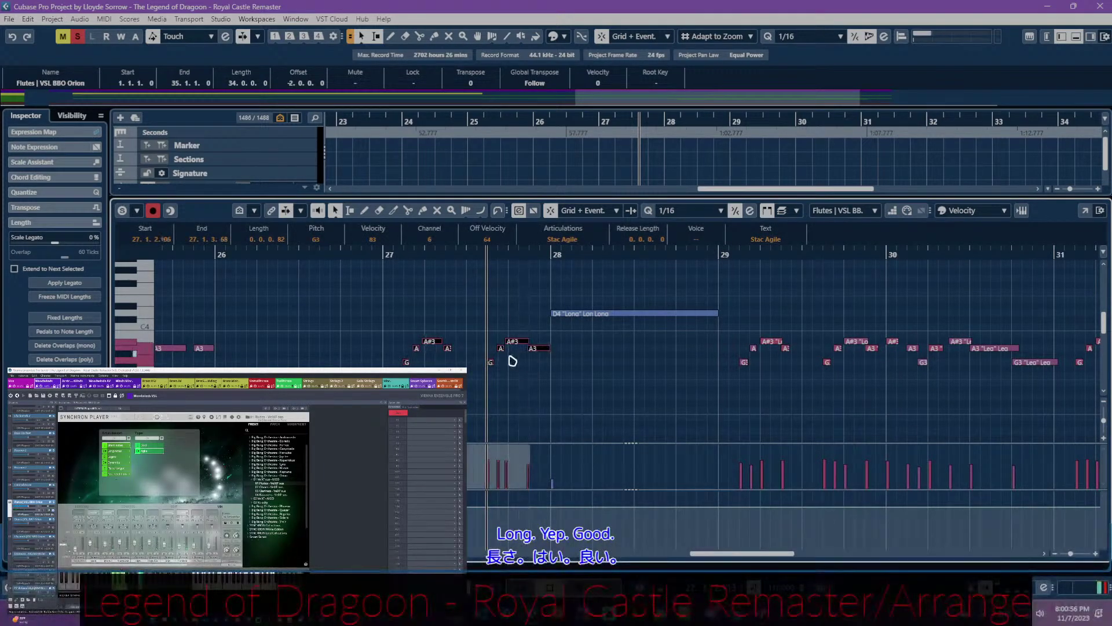
- Give the first A#3 of bar 27 a sustained articulation and assign Legato to the bar's last A#3 and A3 notes
{"action": "left_click", "coordinate": [432, 345]}
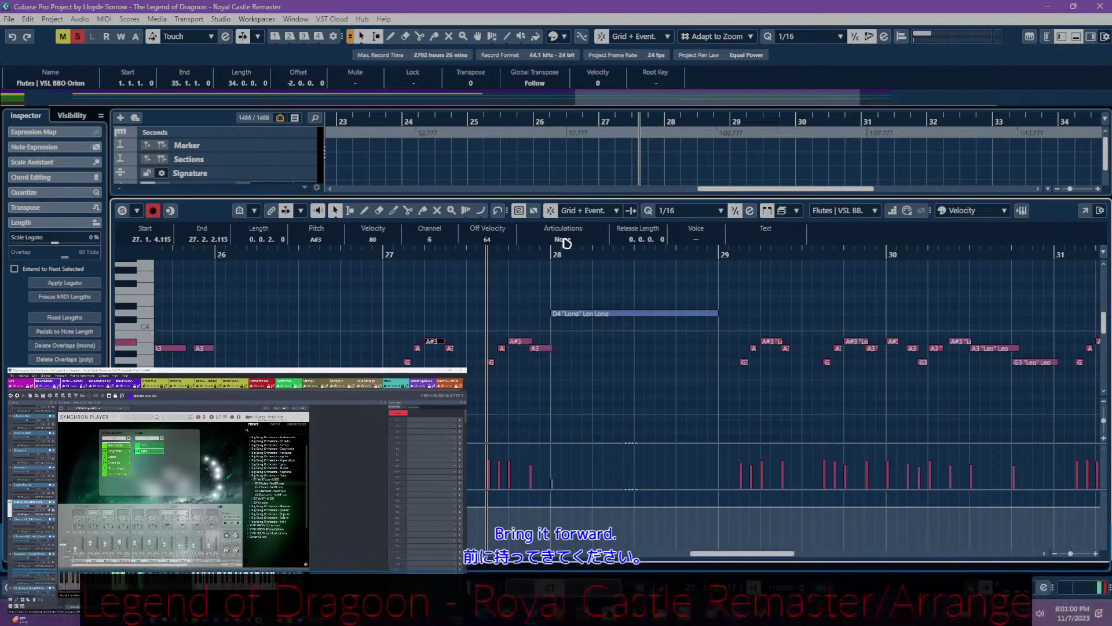
{"action": "left_click", "coordinate": [566, 242]}
{"action": "left_click", "coordinate": [519, 341]}
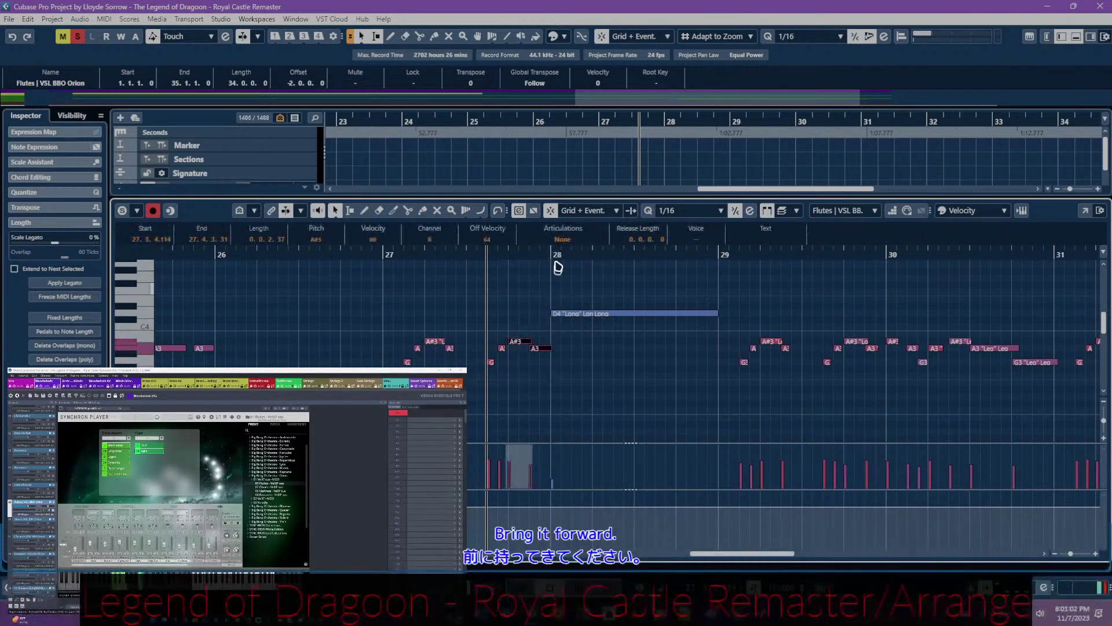
{"action": "left_click", "coordinate": [570, 243]}
{"action": "left_click", "coordinate": [571, 290]}
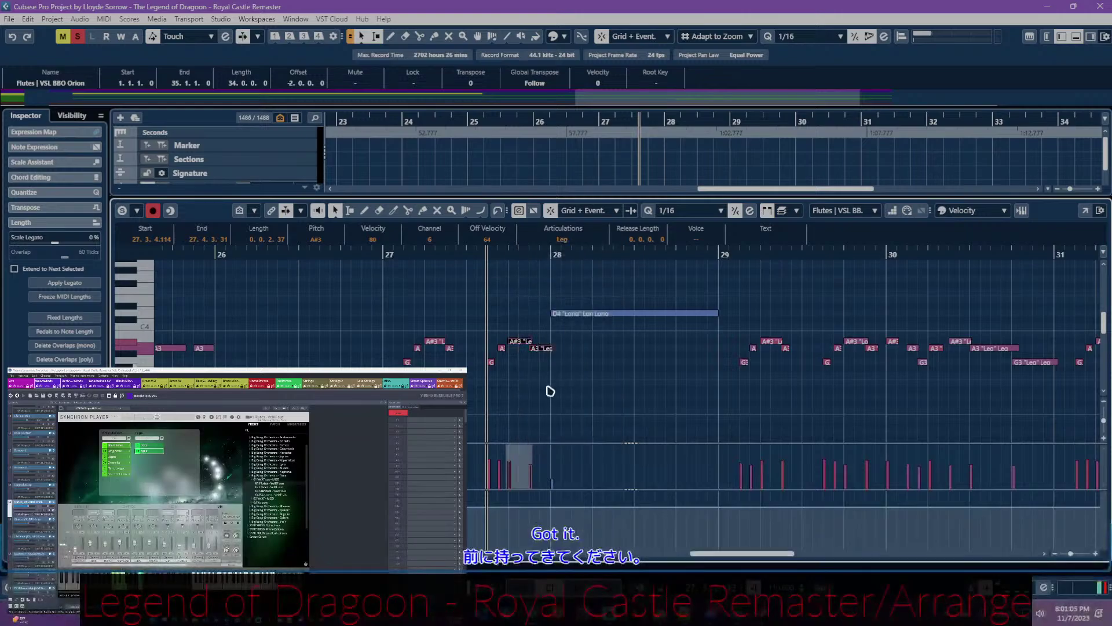
{"action": "left_click", "coordinate": [543, 380]}
- Examine the flute phrase in bars 22 to 25, selecting its notes from the second half of bar 24 through bar 25
{"action": "scroll", "coordinate": [543, 379], "scroll_direction": "left", "scroll_amount": 4}
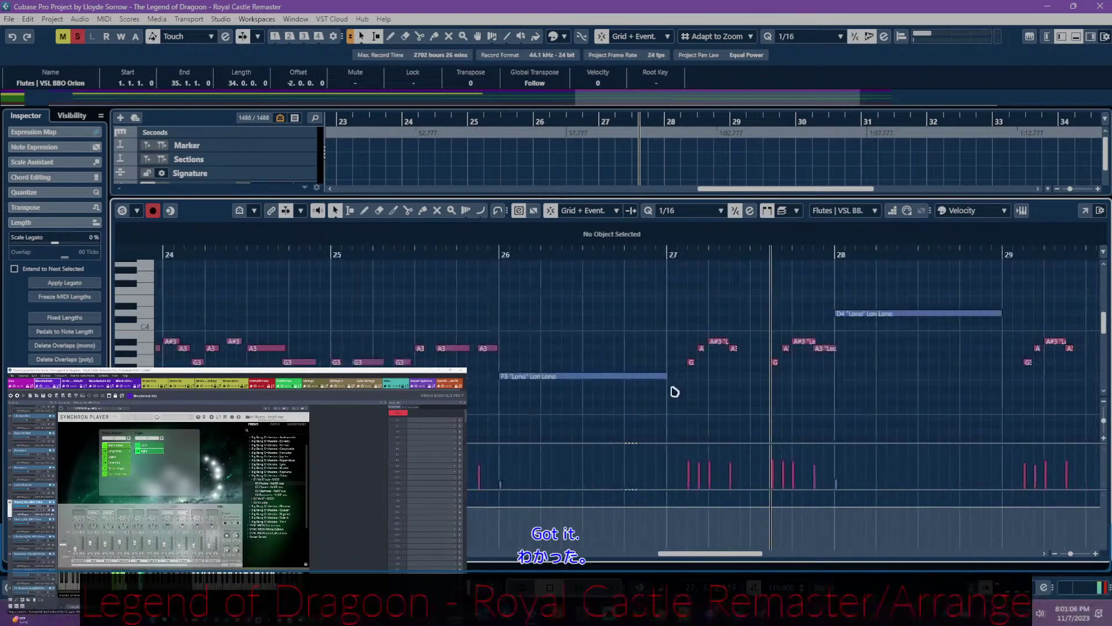
{"action": "scroll", "coordinate": [664, 389], "scroll_direction": "left", "scroll_amount": 1}
{"action": "scroll", "coordinate": [577, 378], "scroll_direction": "left", "scroll_amount": 2}
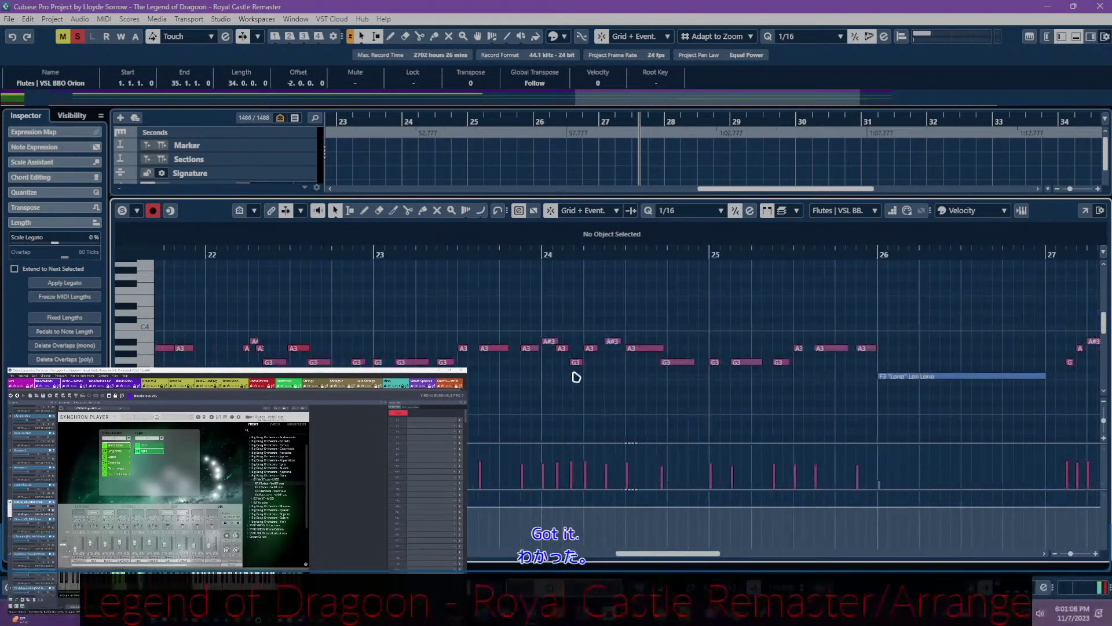
{"action": "scroll", "coordinate": [577, 378], "scroll_direction": "right", "scroll_amount": 1}
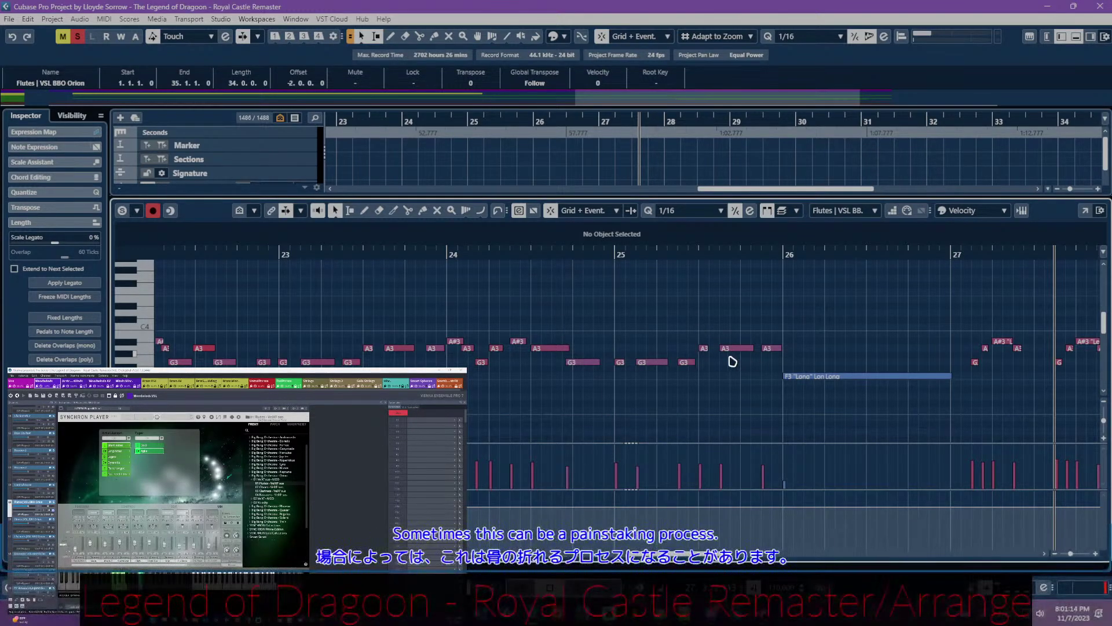
{"action": "scroll", "coordinate": [733, 363], "scroll_direction": "down", "scroll_amount": 1}
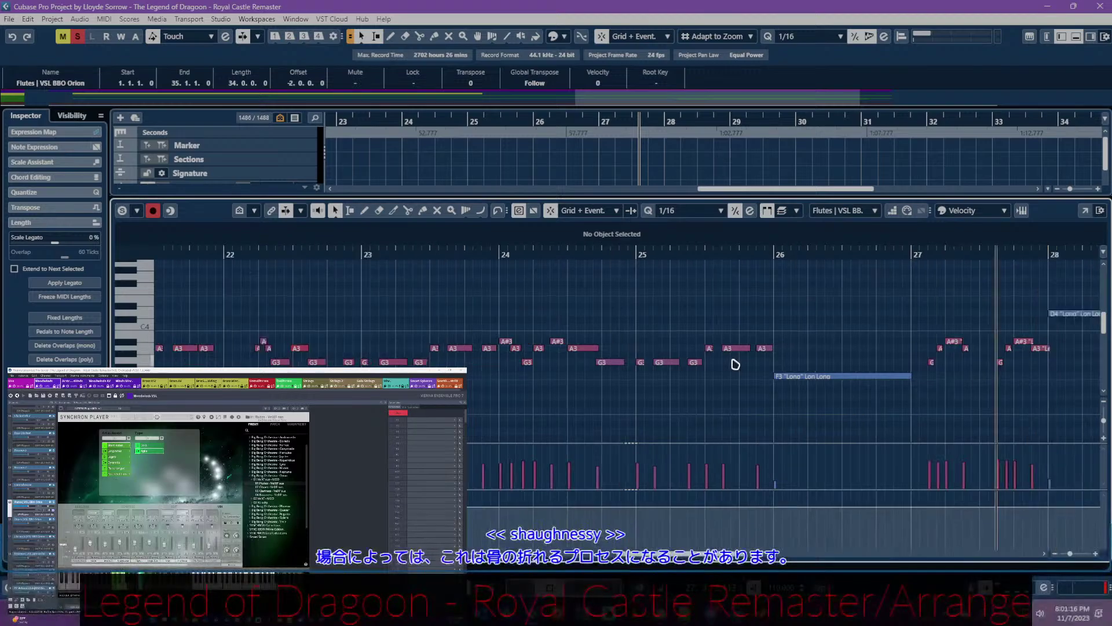
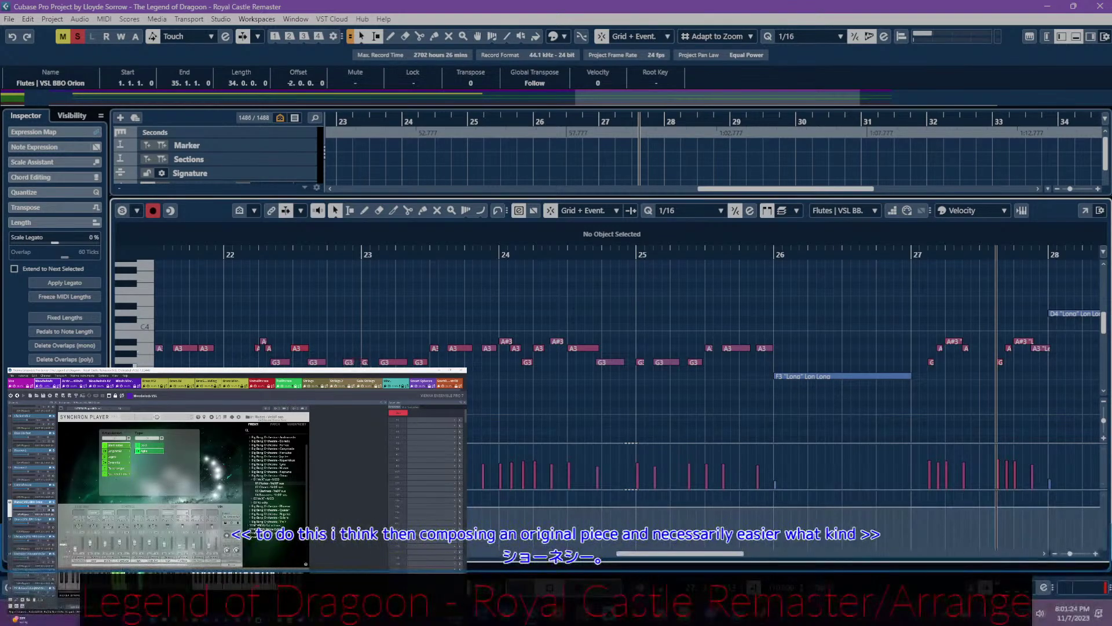
{"action": "left_click_drag", "start_coordinate": [361, 380], "coordinate": [770, 318]}
{"action": "scroll", "coordinate": [551, 368], "scroll_direction": "up", "scroll_amount": 1}
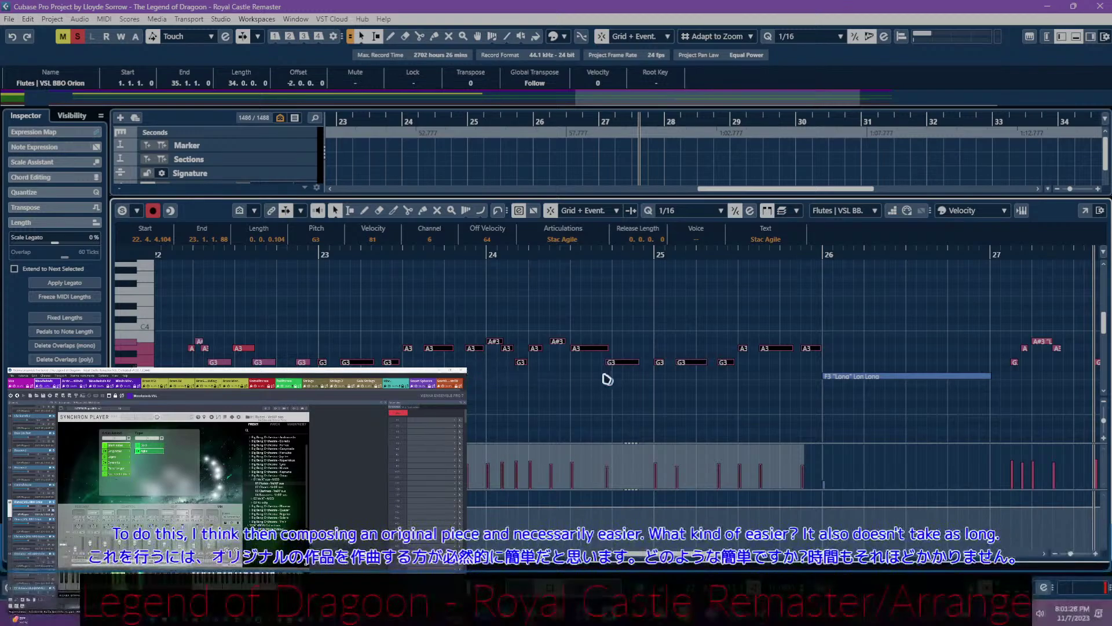
{"action": "left_click_drag", "start_coordinate": [591, 318], "coordinate": [805, 372]}
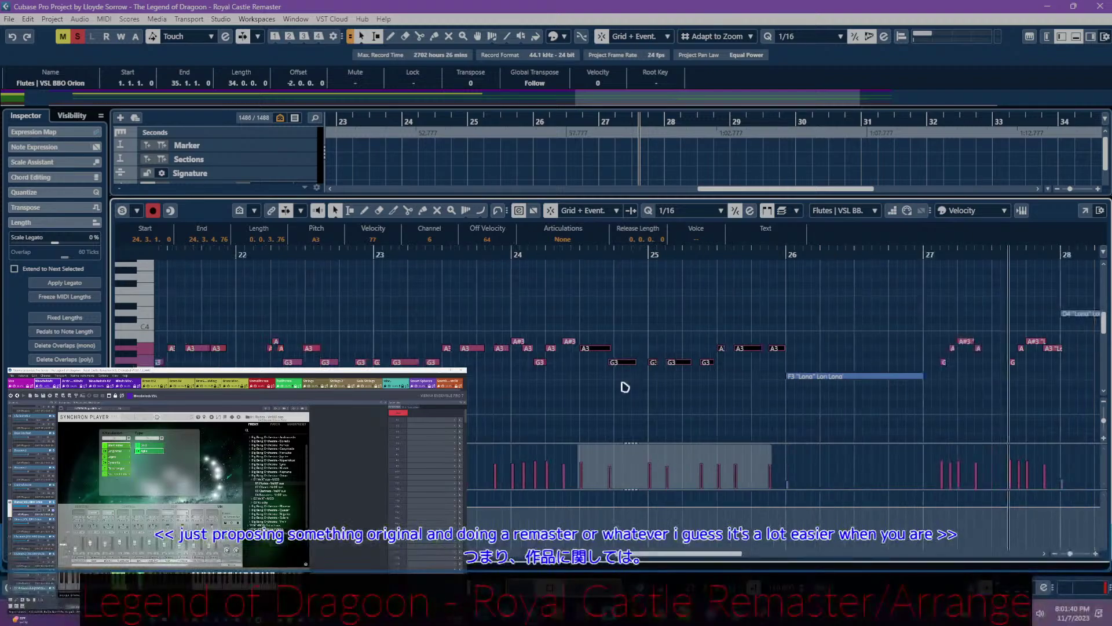
{"action": "scroll", "coordinate": [625, 387], "scroll_direction": "up", "scroll_amount": 2}
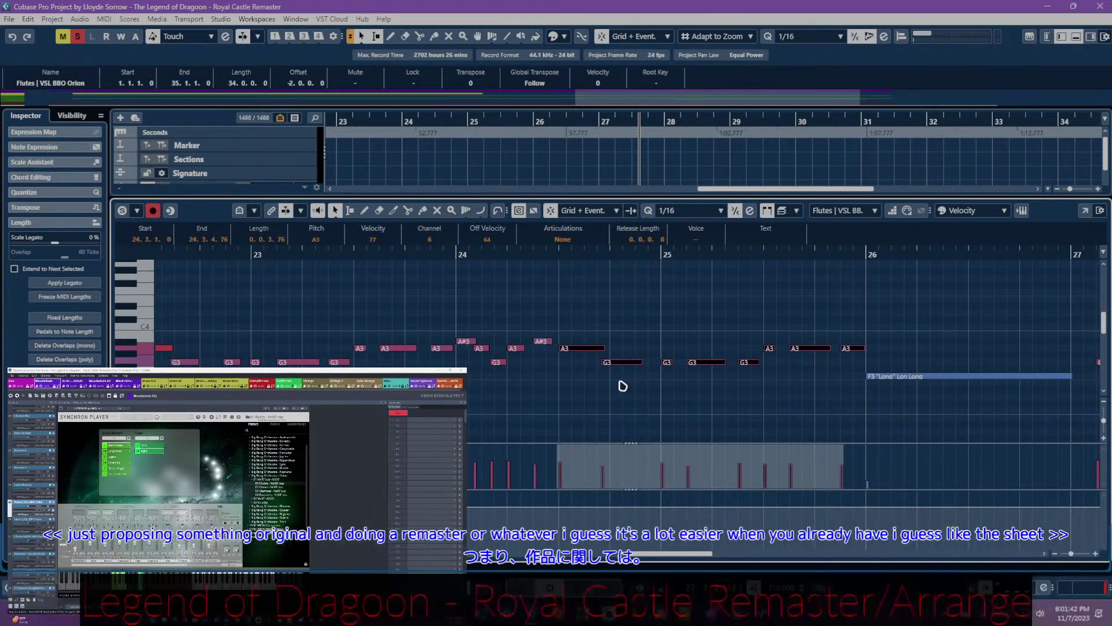
- Clear the selection and move the last G3 of bar 24 slightly later so it starts at 24.3.4.113
{"action": "scroll", "coordinate": [621, 385], "scroll_direction": "right", "scroll_amount": 3}
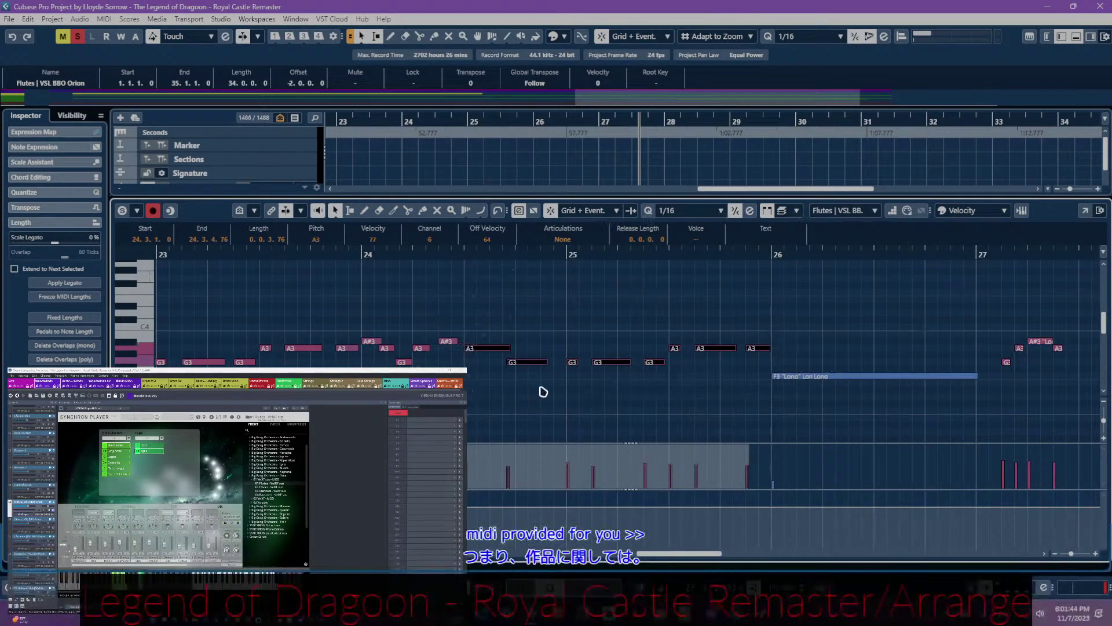
{"action": "left_click", "coordinate": [516, 384]}
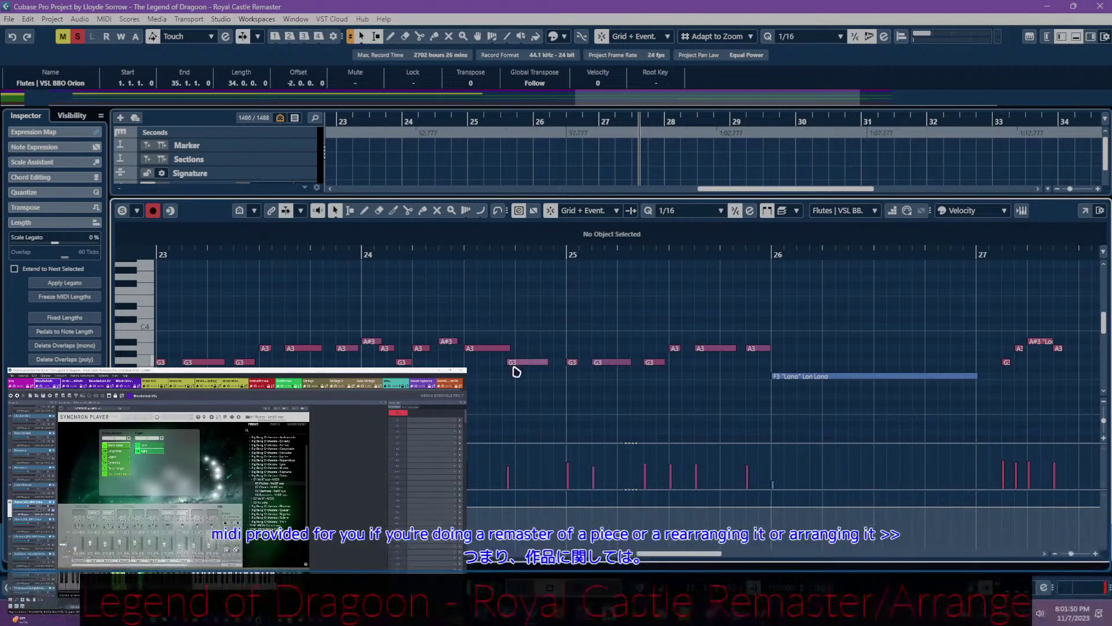
{"action": "left_click", "coordinate": [514, 365]}
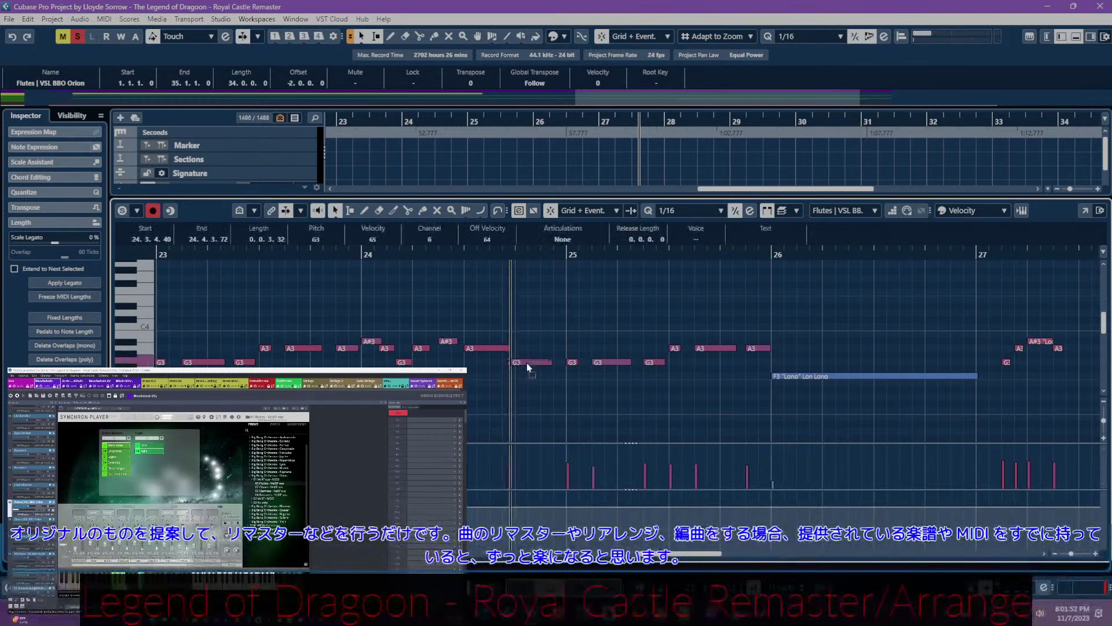
{"action": "left_click_drag", "start_coordinate": [528, 367], "coordinate": [527, 365]}
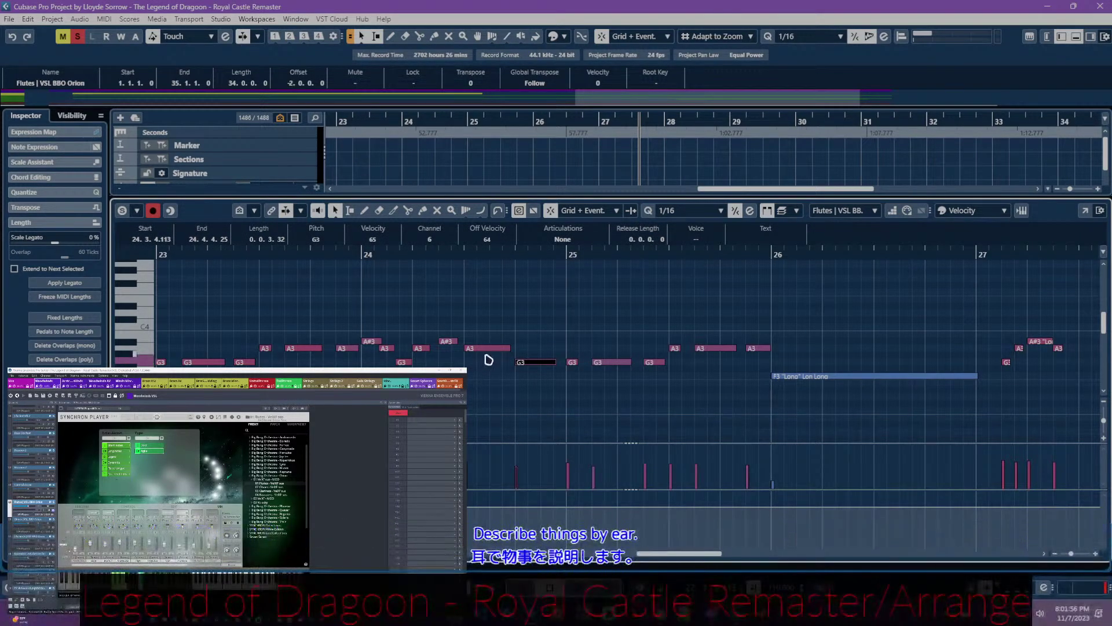
- Select the opening notes of bar 24 through the A#3 at 24.2.3.0 and play the passage back
{"action": "left_click_drag", "start_coordinate": [490, 301], "coordinate": [760, 381]}
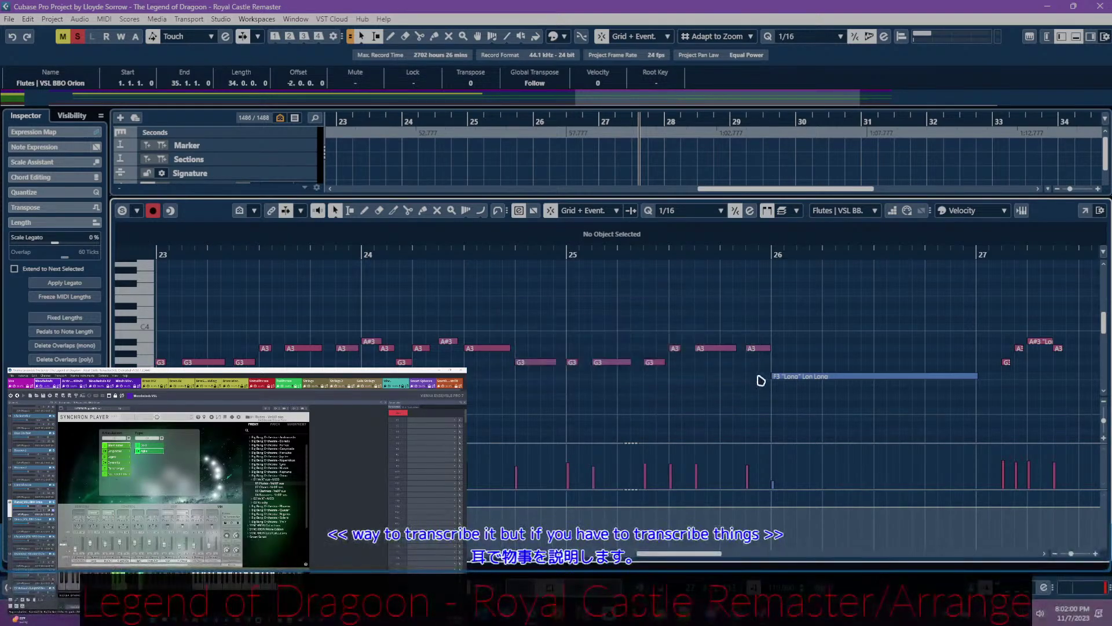
{"action": "scroll", "coordinate": [524, 380], "scroll_direction": "left", "scroll_amount": 3}
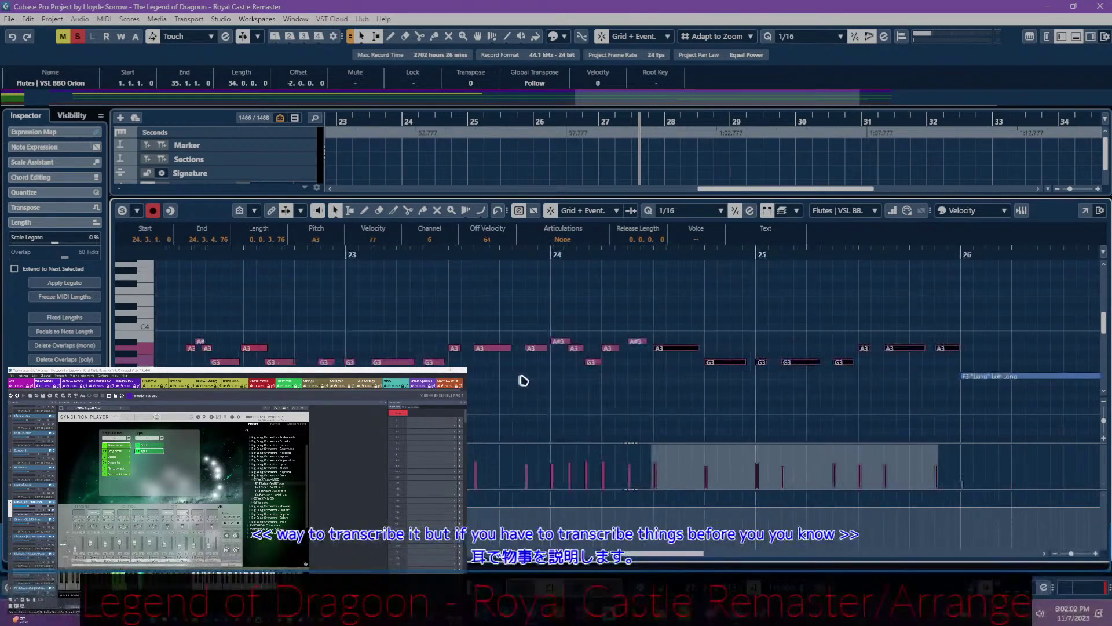
{"action": "left_click_drag", "start_coordinate": [555, 304], "coordinate": [636, 392]}
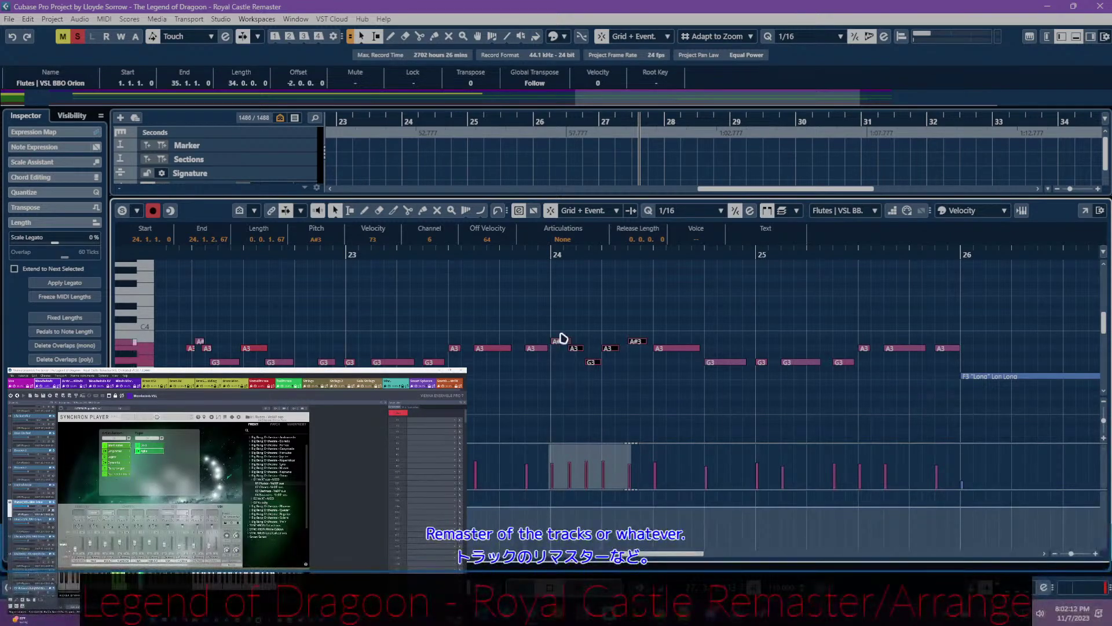
{"action": "left_click", "coordinate": [553, 259]}
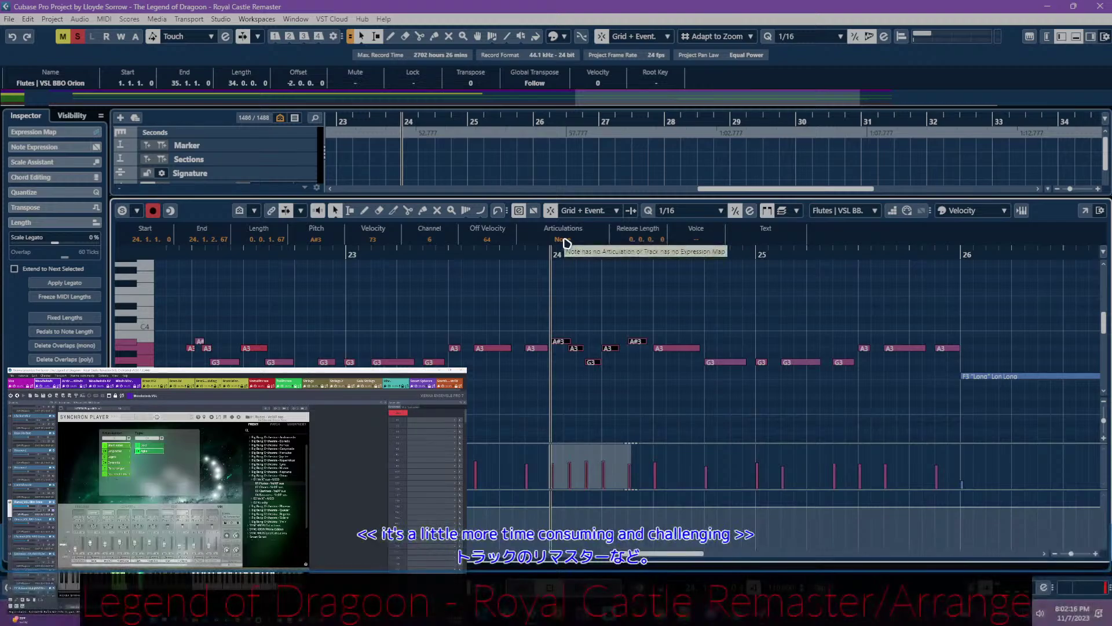
{"action": "key", "text": "space"}
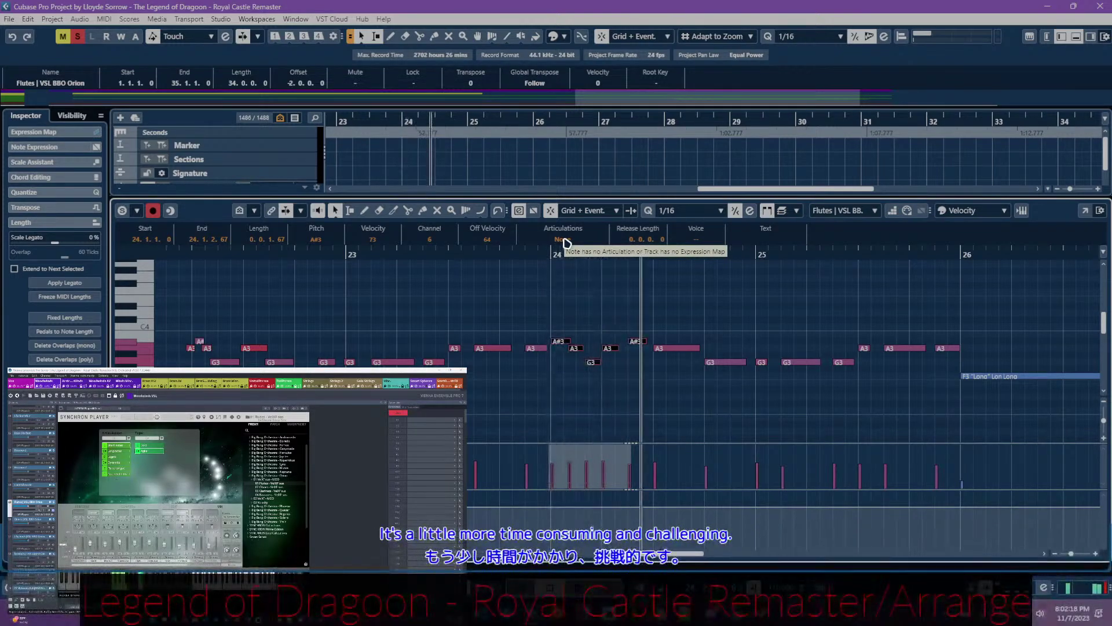
{"action": "left_click", "coordinate": [545, 256]}
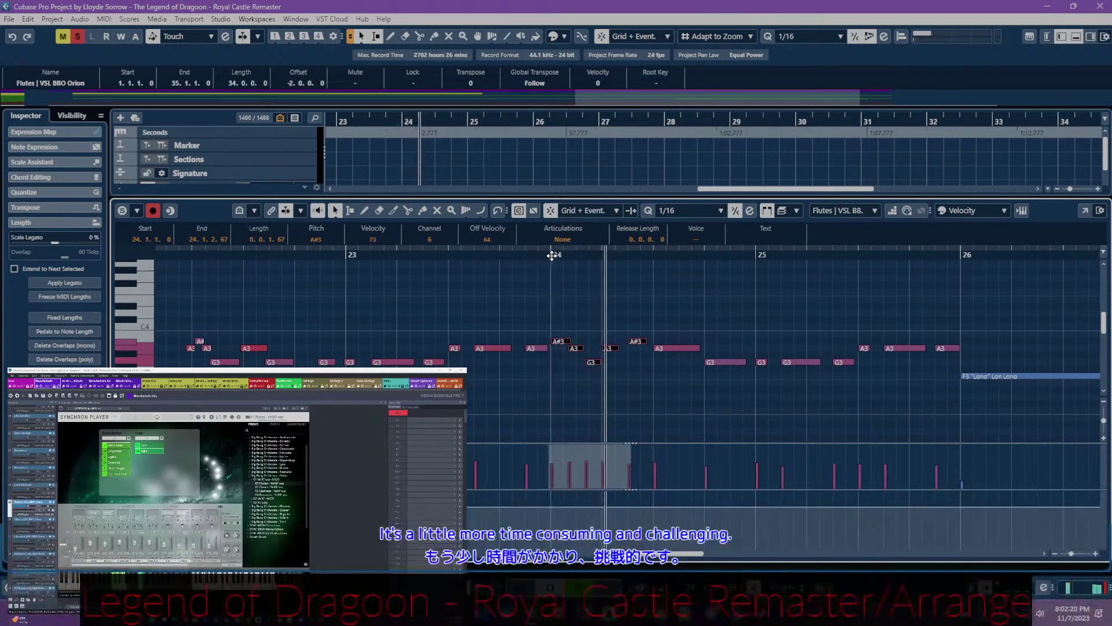
{"action": "left_click", "coordinate": [552, 255]}
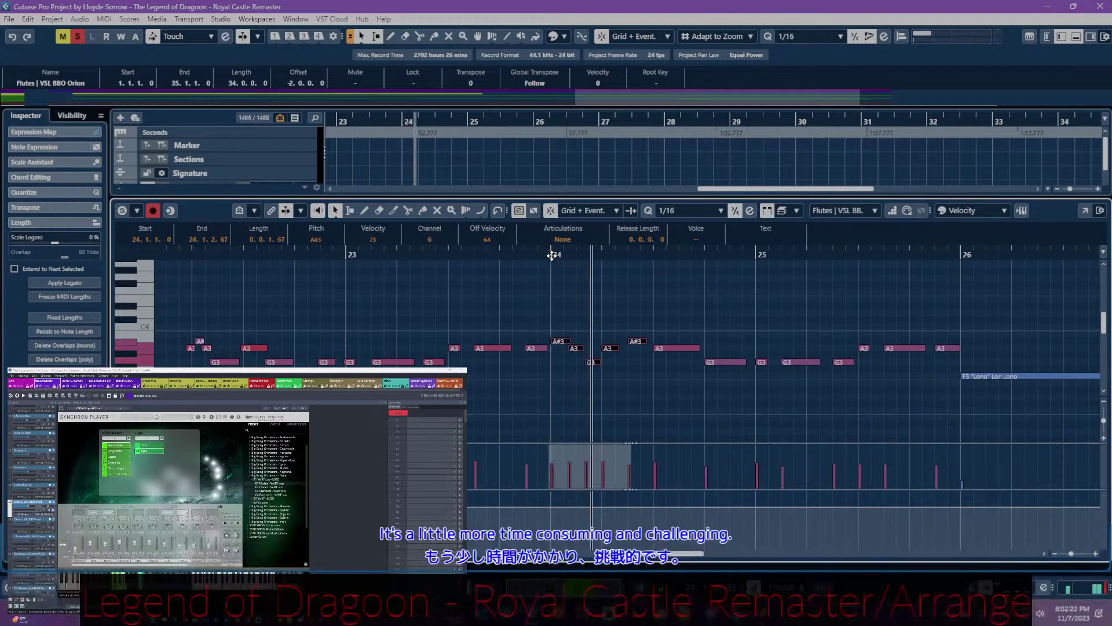
{"action": "left_click", "coordinate": [351, 255]}
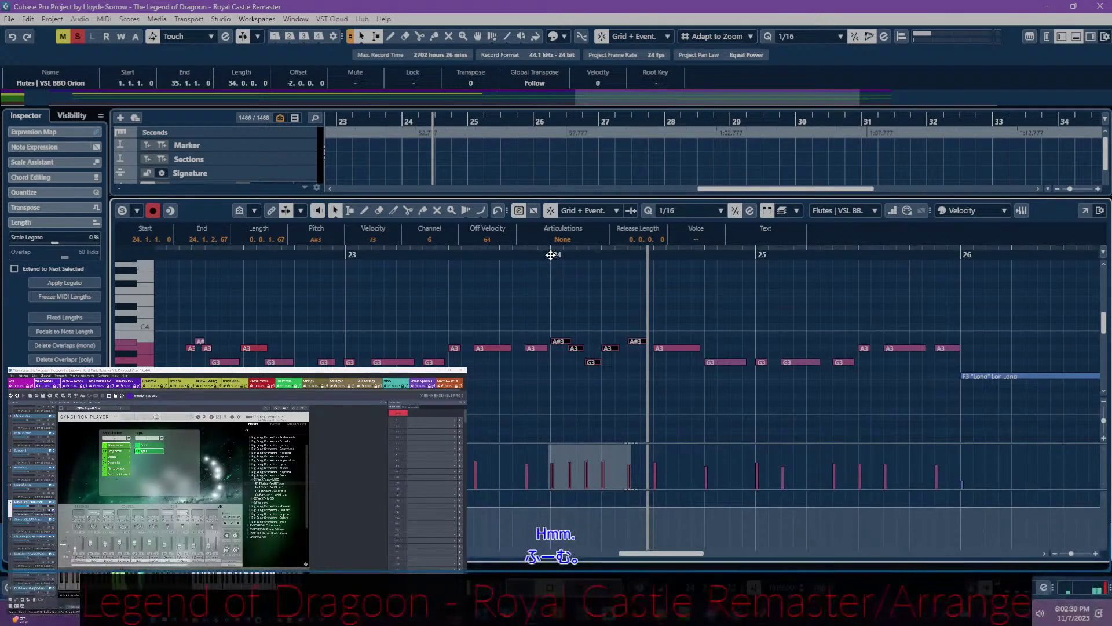
- Set the quantize grid to 1/8 Triplet and lengthen bar 24's first A3 and the following G3 to 0.0.1.30
{"action": "left_click", "coordinate": [689, 210]}
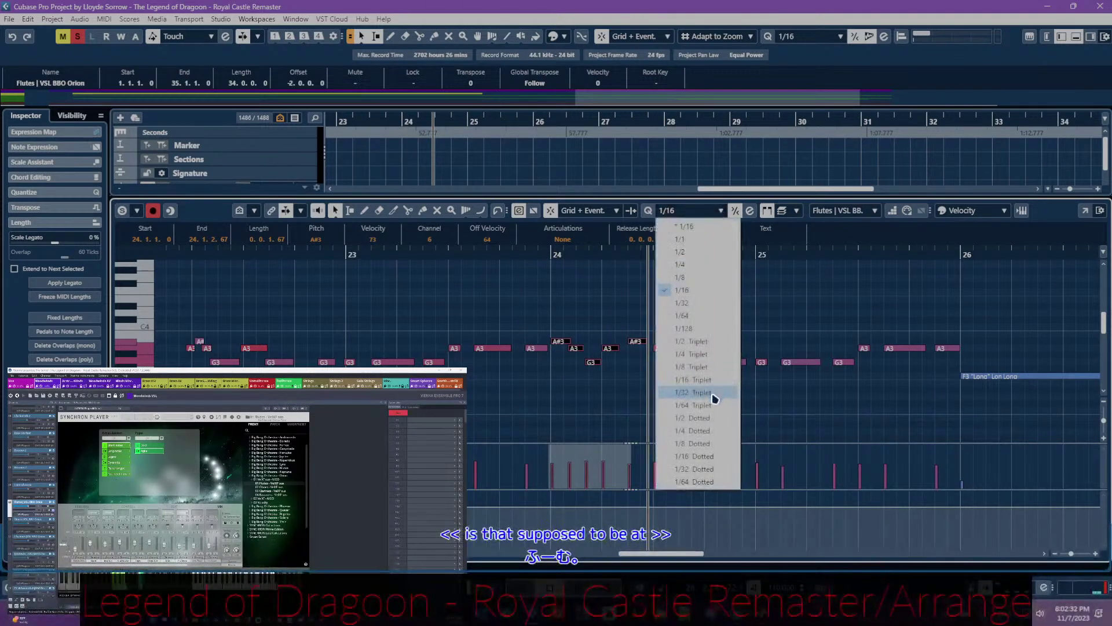
{"action": "left_click", "coordinate": [701, 363]}
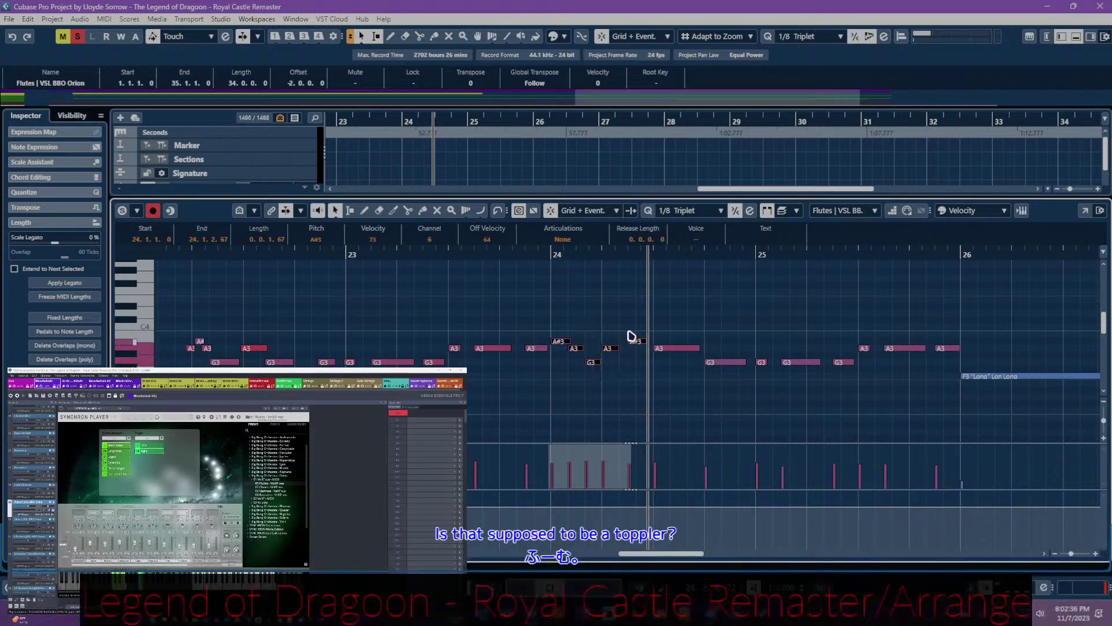
{"action": "left_click", "coordinate": [580, 385]}
{"action": "left_click", "coordinate": [575, 350]}
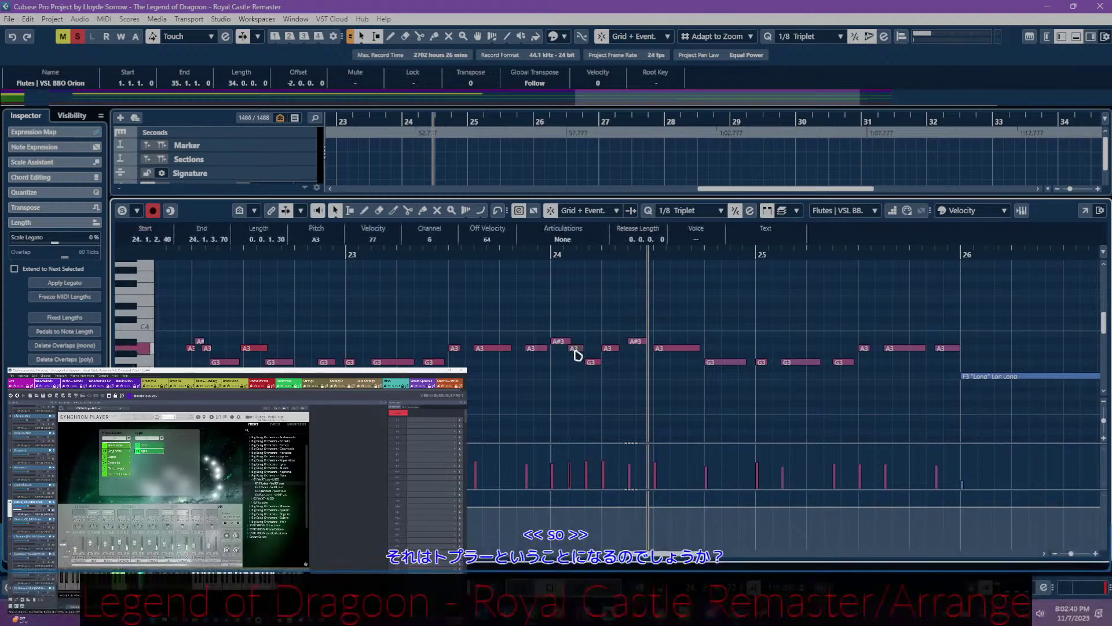
{"action": "left_click_drag", "start_coordinate": [583, 355], "coordinate": [597, 355]}
{"action": "left_click", "coordinate": [602, 363]}
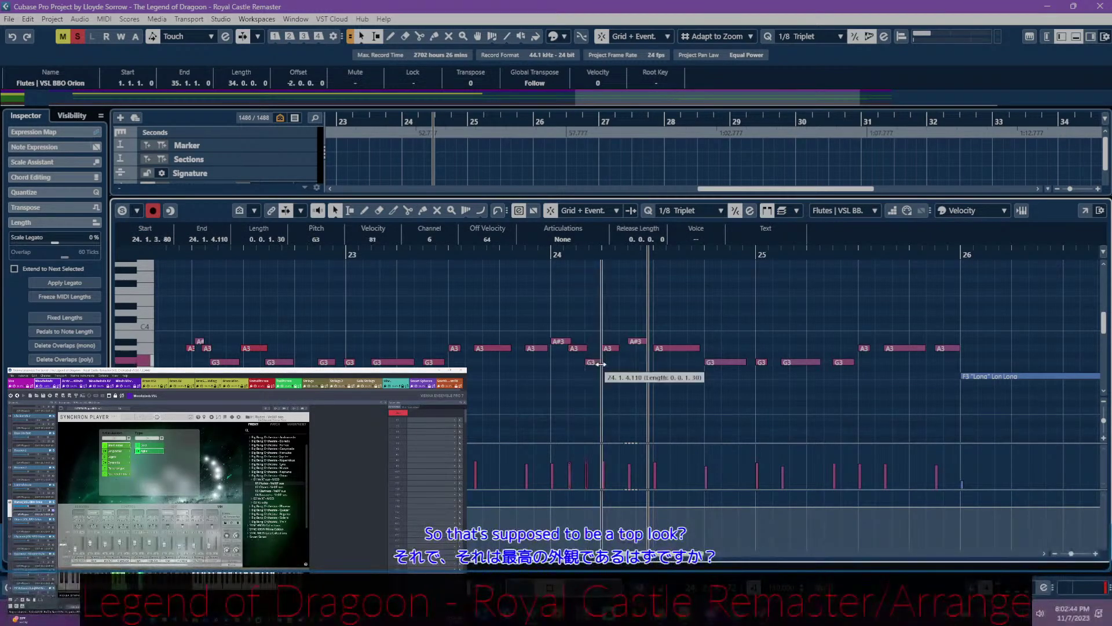
- Assign the Legato articulation to the first four notes of bar 24, then clear the selection
{"action": "left_click_drag", "start_coordinate": [560, 318], "coordinate": [615, 374]}
{"action": "left_click", "coordinate": [559, 248]}
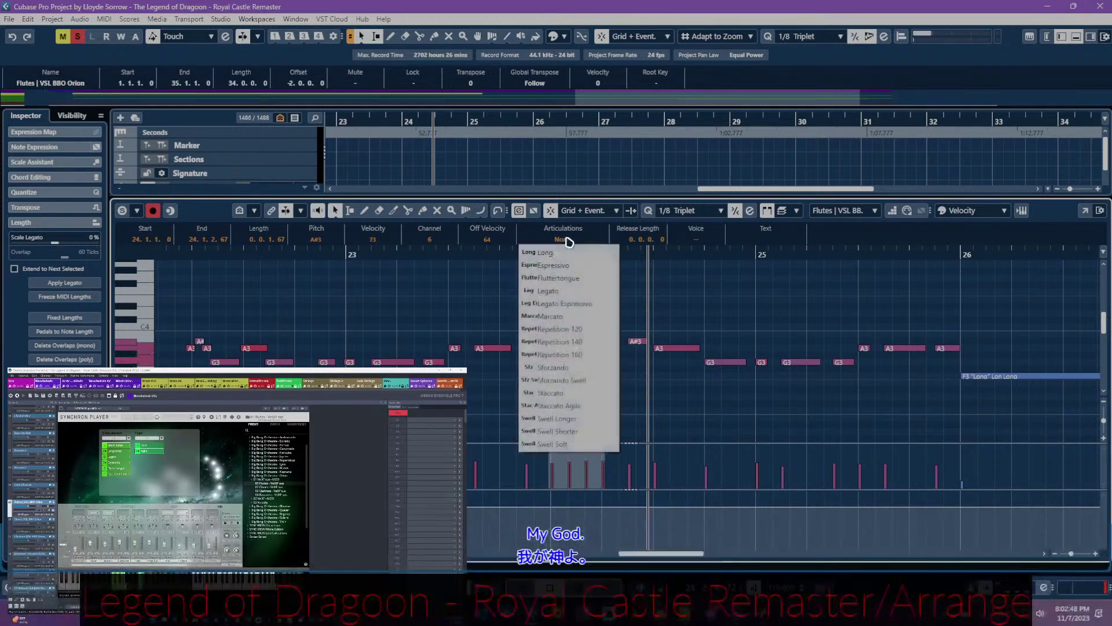
{"action": "left_click", "coordinate": [571, 291]}
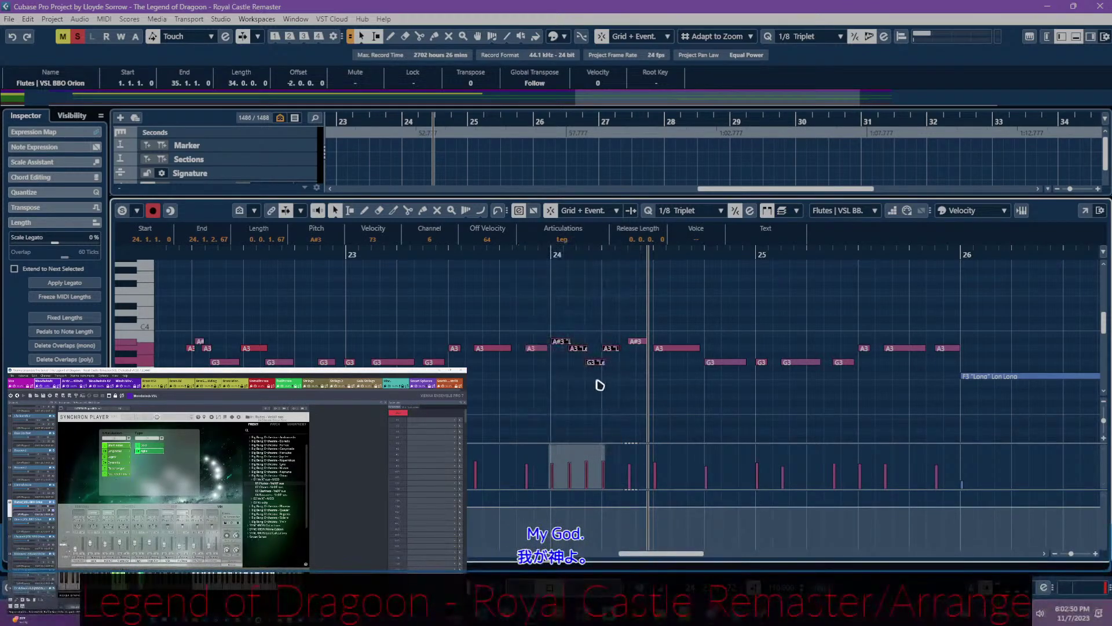
{"action": "left_click", "coordinate": [626, 354]}
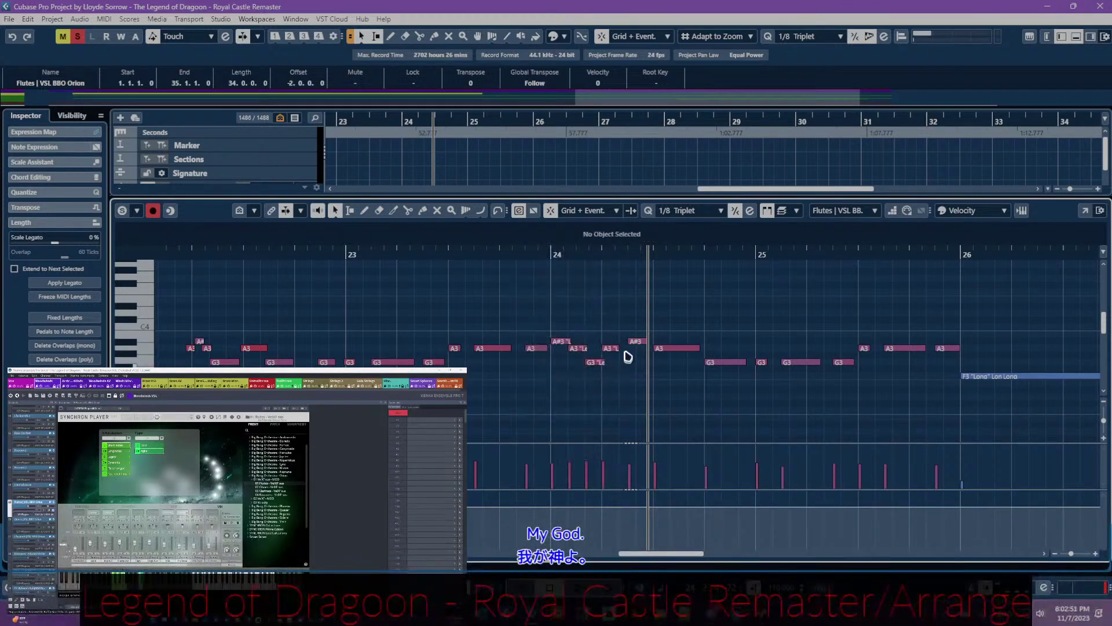
- Set the quantize grid to 1/8, then give the A#3 at 24.2.3.0 an articulation and lengthen it slightly
{"action": "left_click", "coordinate": [667, 212]}
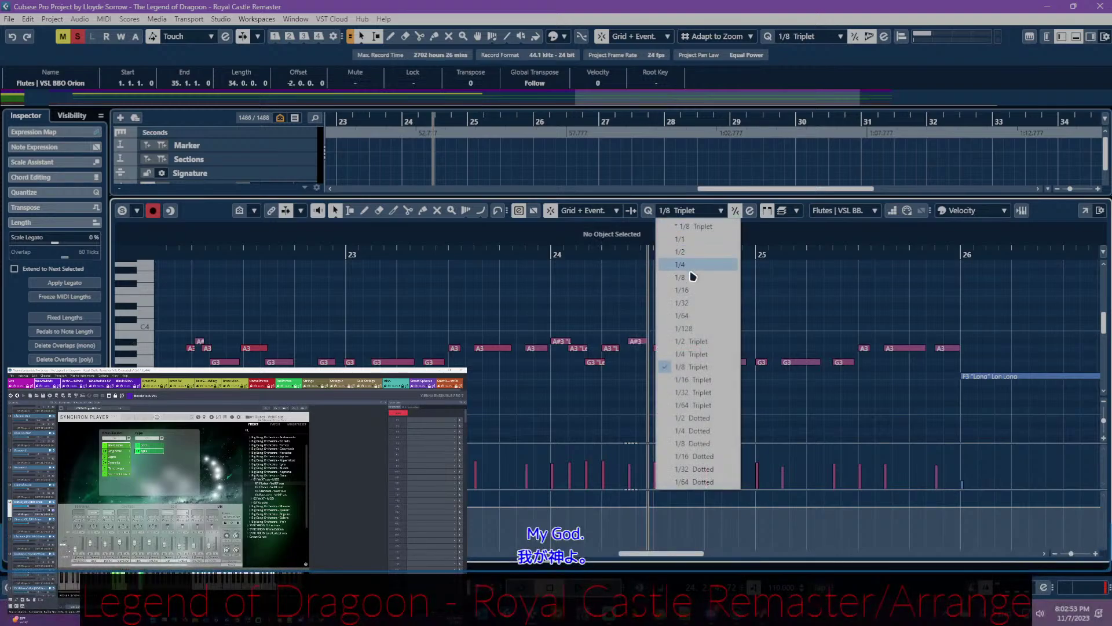
{"action": "left_click", "coordinate": [635, 341]}
{"action": "left_click", "coordinate": [563, 239]}
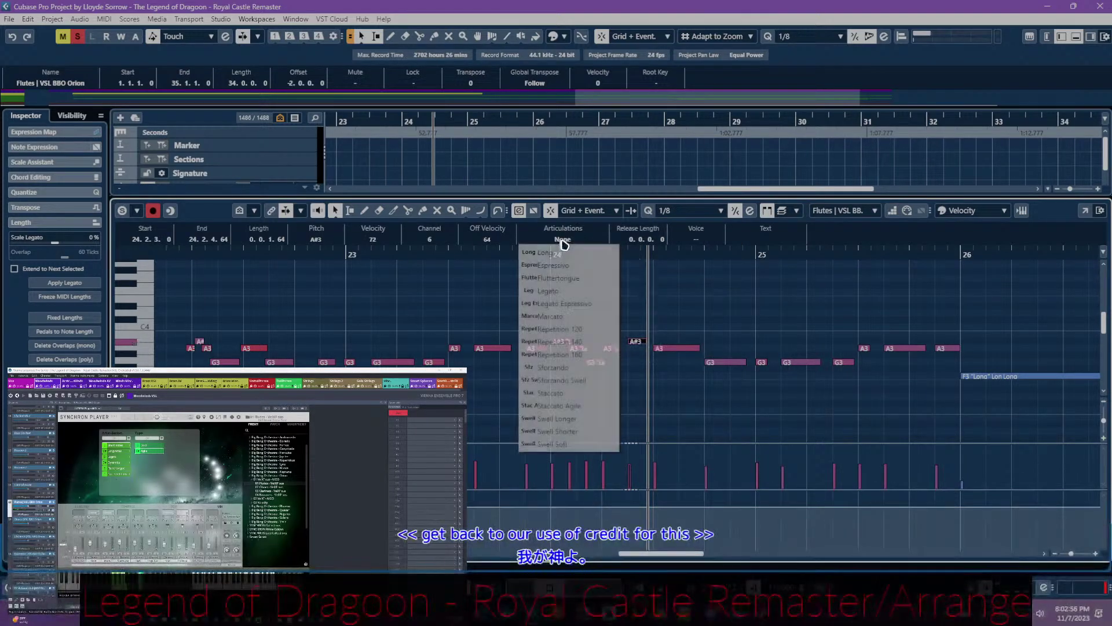
{"action": "left_click", "coordinate": [559, 261]}
{"action": "left_click_drag", "start_coordinate": [645, 341], "coordinate": [649, 341]}
{"action": "scroll", "coordinate": [569, 388], "scroll_direction": "right", "scroll_amount": 3}
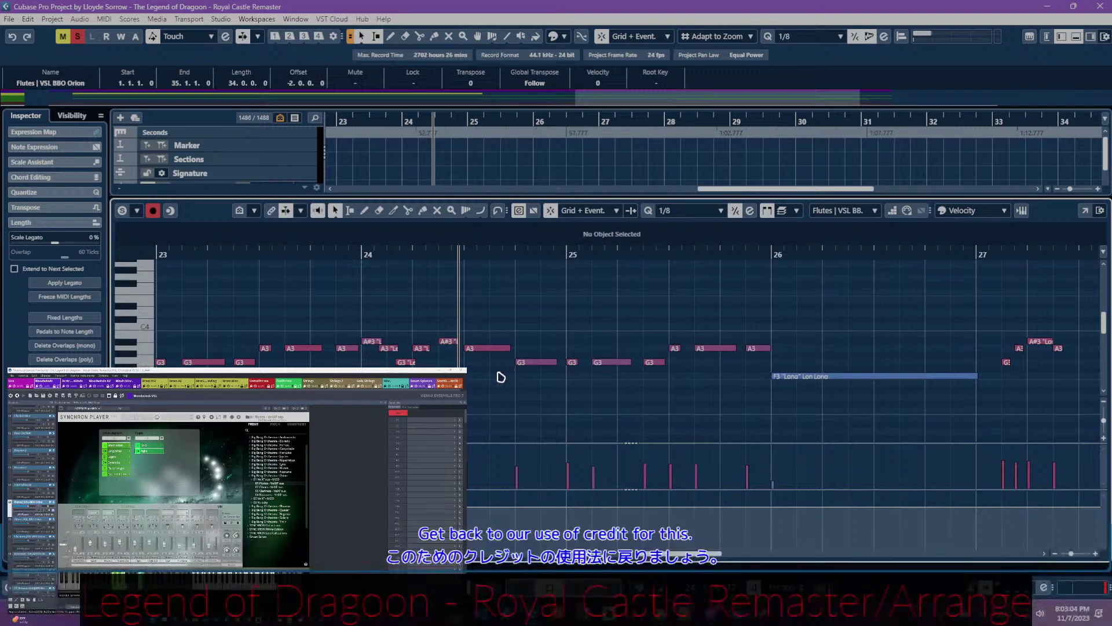
- Lengthen the A3 at 24.3.1.0 to 0.1.0.60 and the following G3 to 0.0.3.72 so they overlap
{"action": "left_click", "coordinate": [502, 353]}
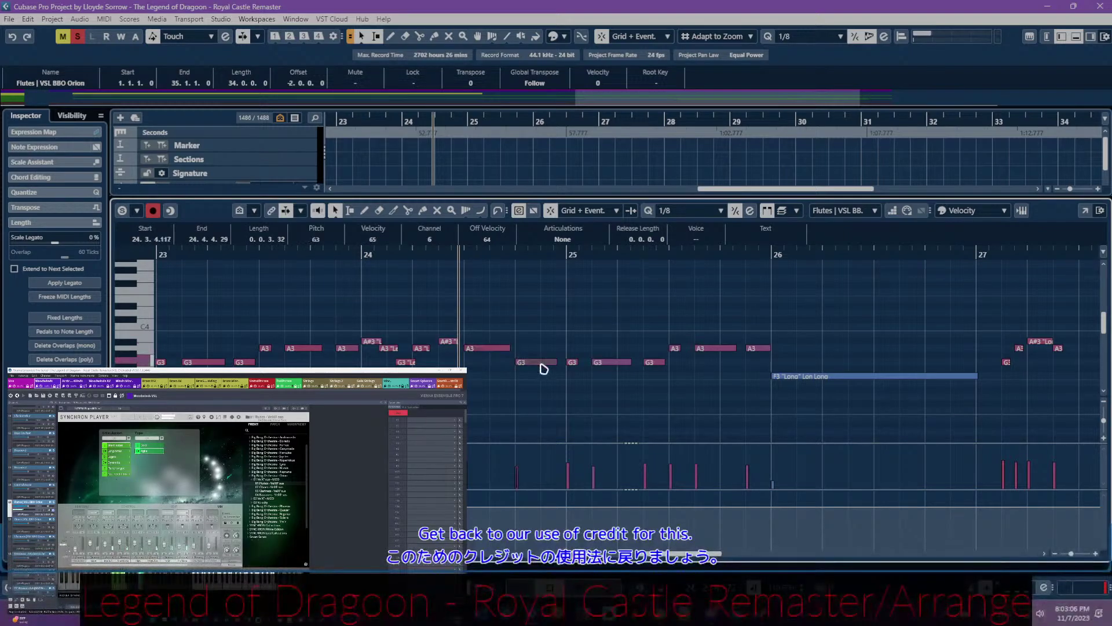
{"action": "left_click_drag", "start_coordinate": [486, 333], "coordinate": [544, 370]}
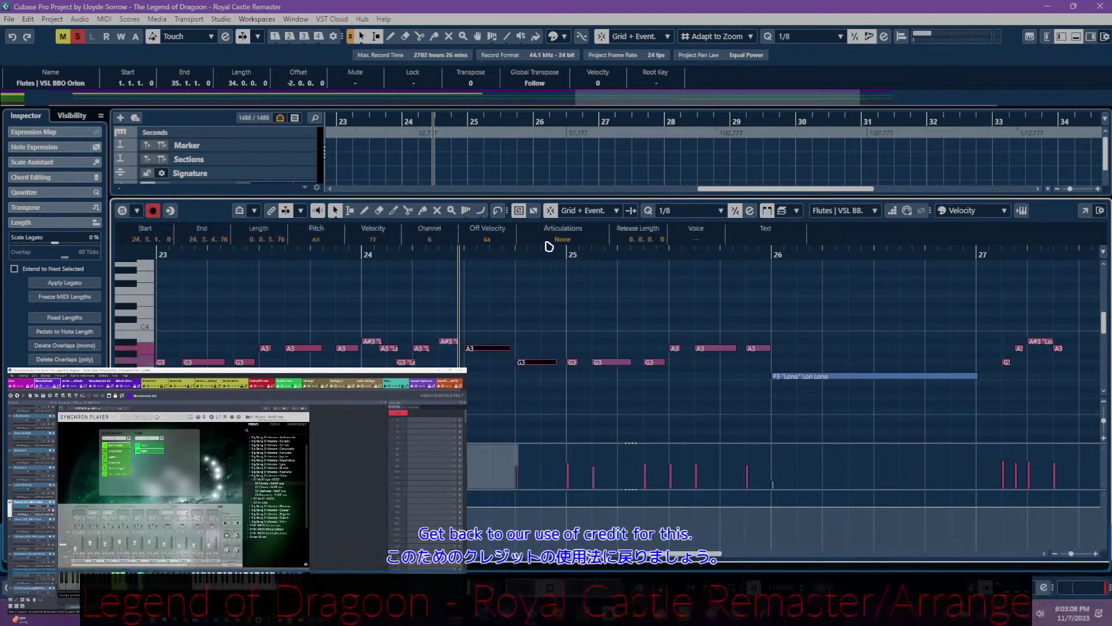
{"action": "left_click", "coordinate": [492, 302]}
{"action": "left_click", "coordinate": [509, 349]}
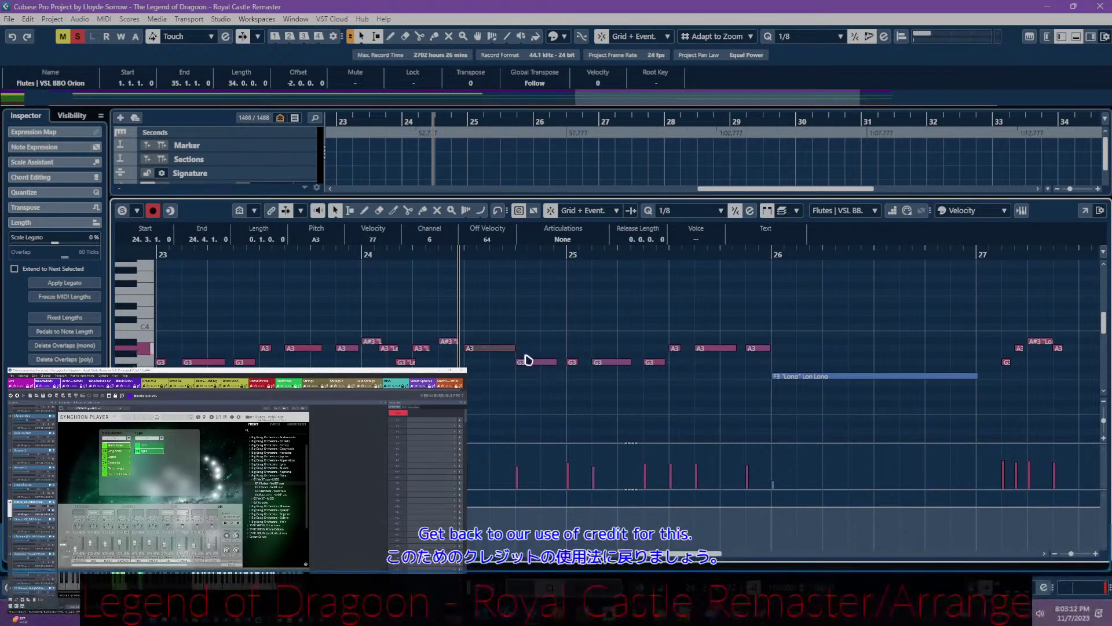
{"action": "left_click", "coordinate": [531, 360]}
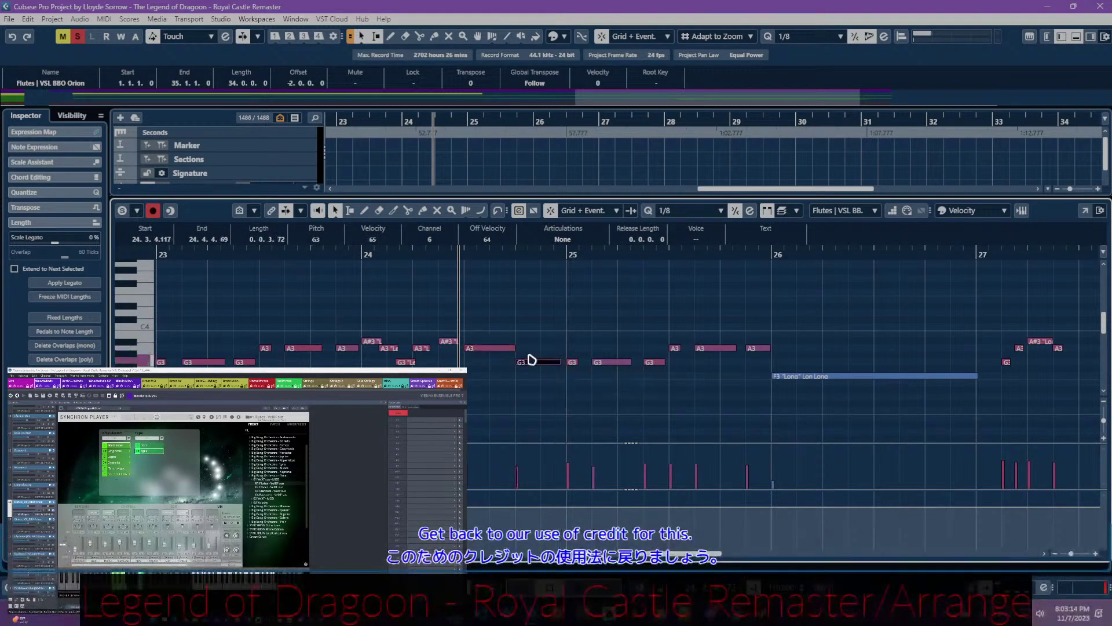
{"action": "left_click_drag", "start_coordinate": [514, 350], "coordinate": [521, 349]}
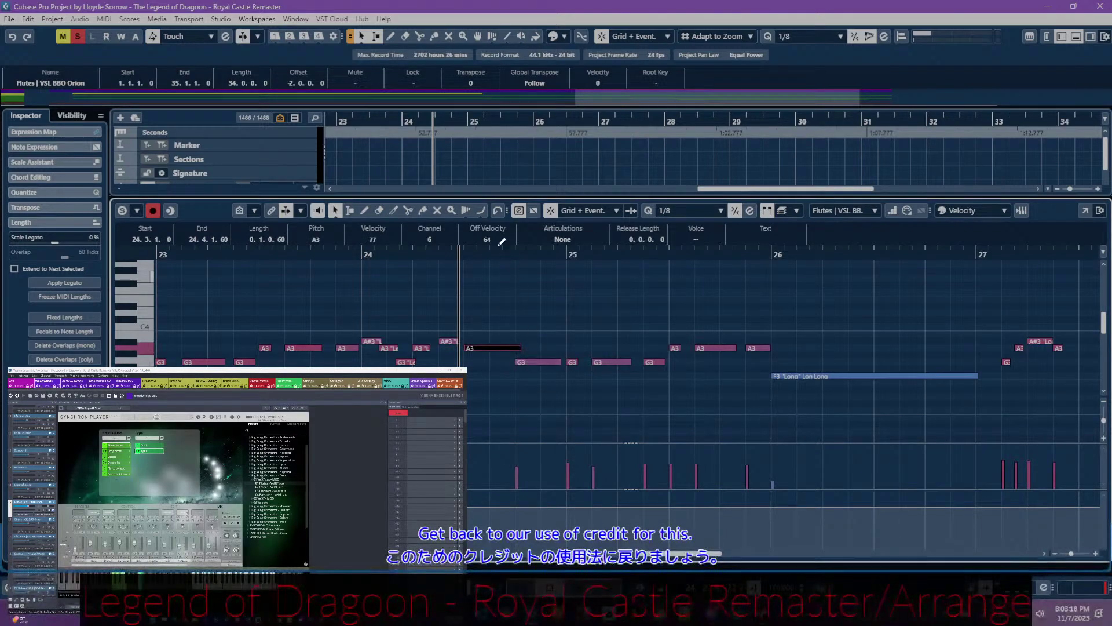
- Assign the Long articulation to the A3 at 24.3.1.0
{"action": "left_click", "coordinate": [547, 238]}
{"action": "left_click", "coordinate": [542, 342]}
{"action": "left_click", "coordinate": [540, 355]}
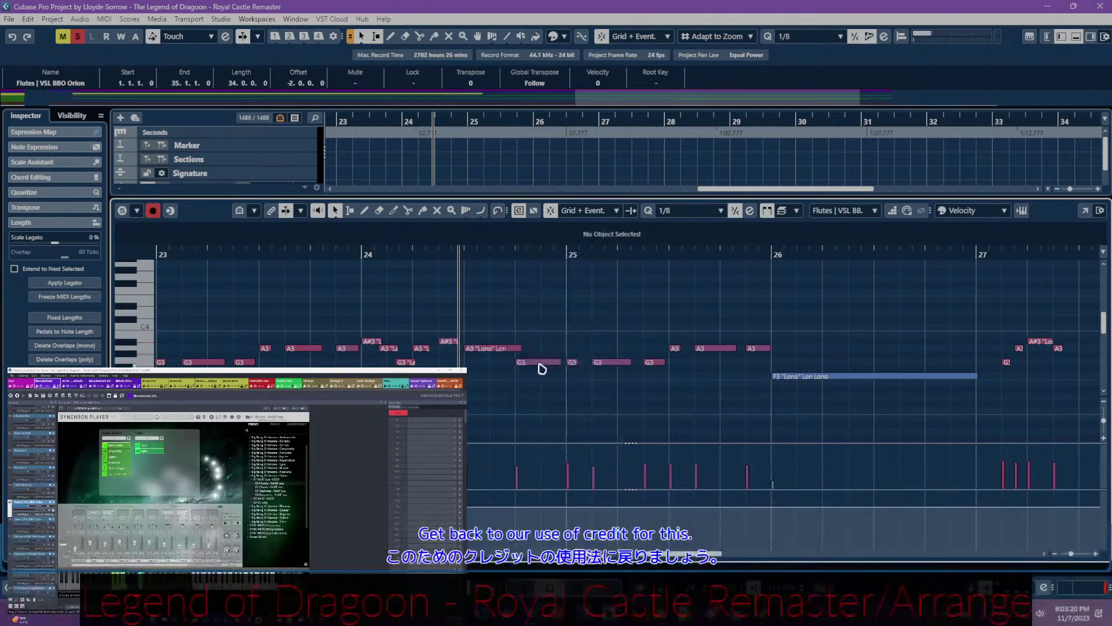
- Assign the Legato articulation to the last G3 of bar 24 and the A3 just before it
{"action": "left_click", "coordinate": [544, 363]}
{"action": "left_click", "coordinate": [567, 240]}
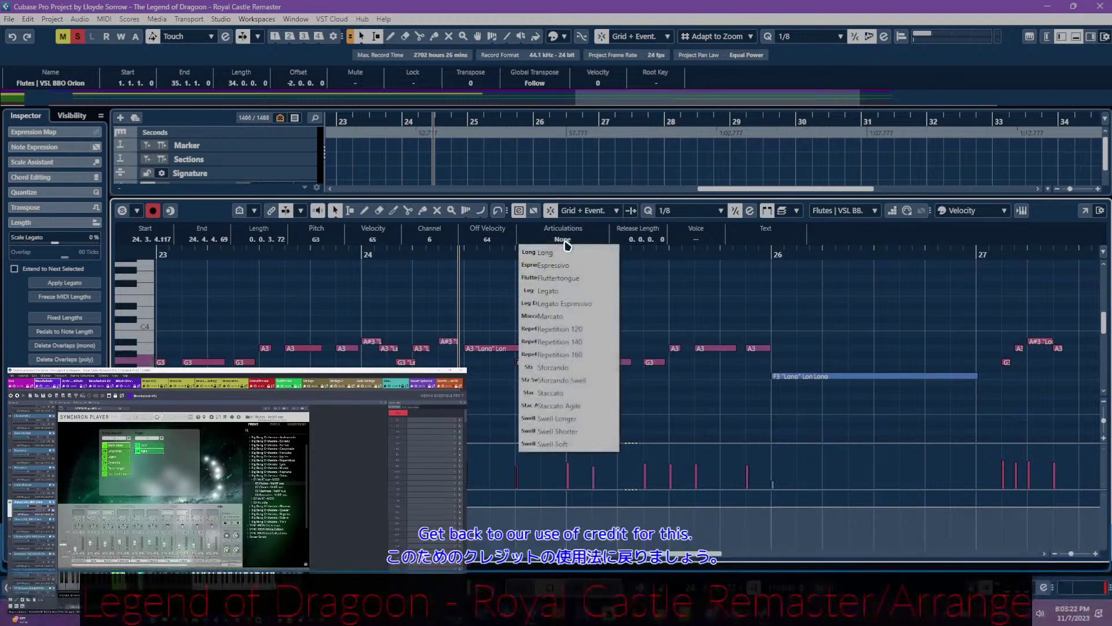
{"action": "left_click", "coordinate": [568, 290]}
{"action": "left_click", "coordinate": [507, 349]}
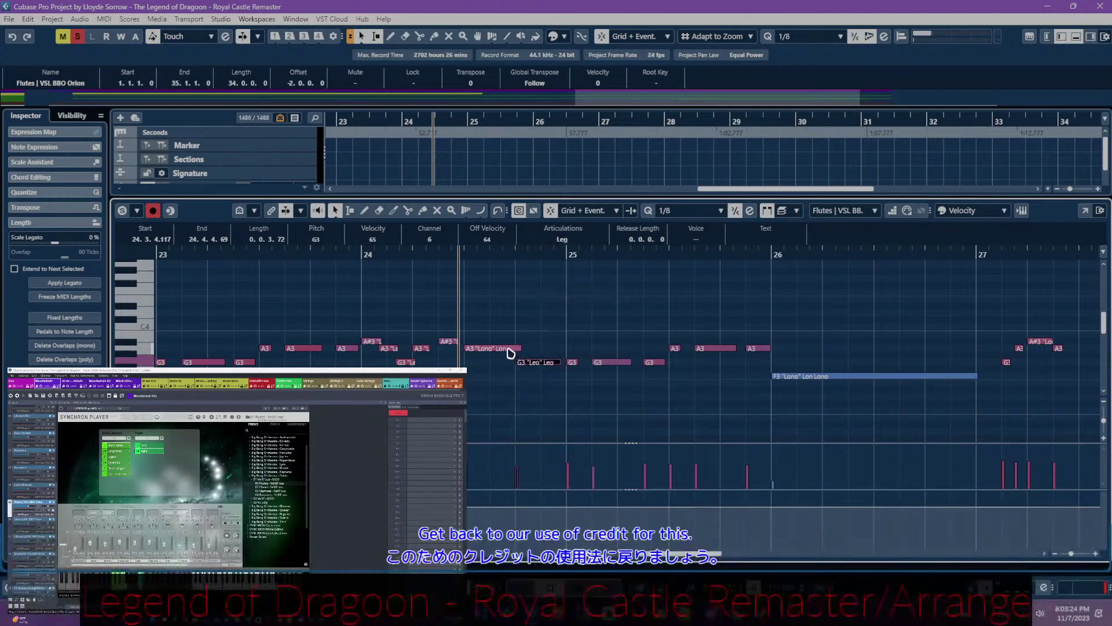
{"action": "left_click", "coordinate": [565, 239]}
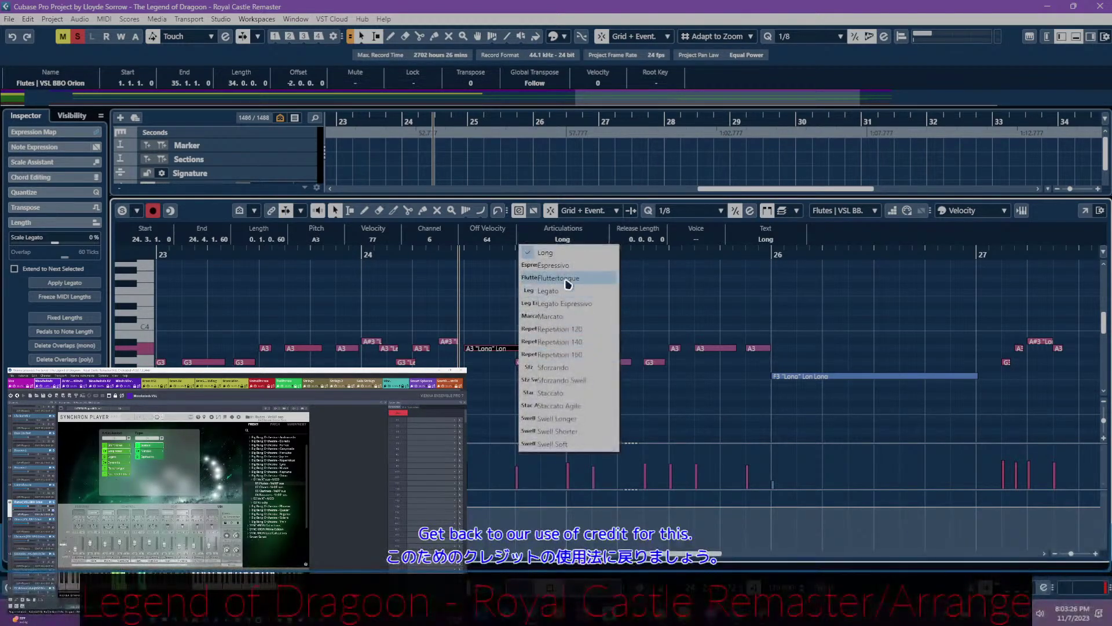
{"action": "left_click", "coordinate": [568, 289]}
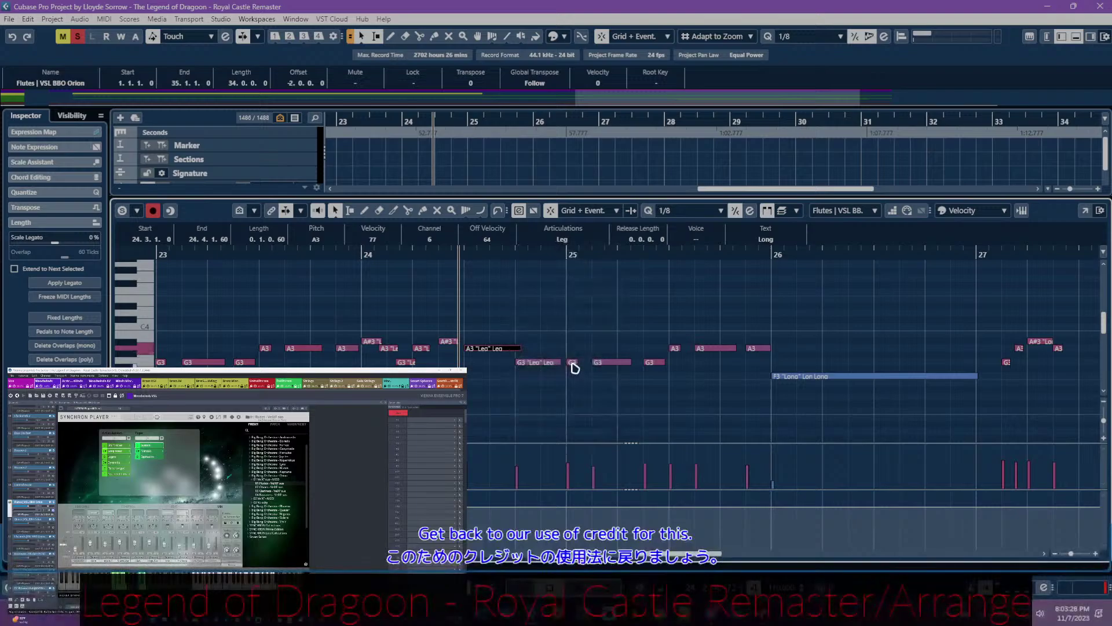
- Assign the Long articulation to the two longer G3 notes and the two longer A3 notes of bar 25
{"action": "left_click", "coordinate": [572, 363]}
{"action": "left_click", "coordinate": [613, 363]}
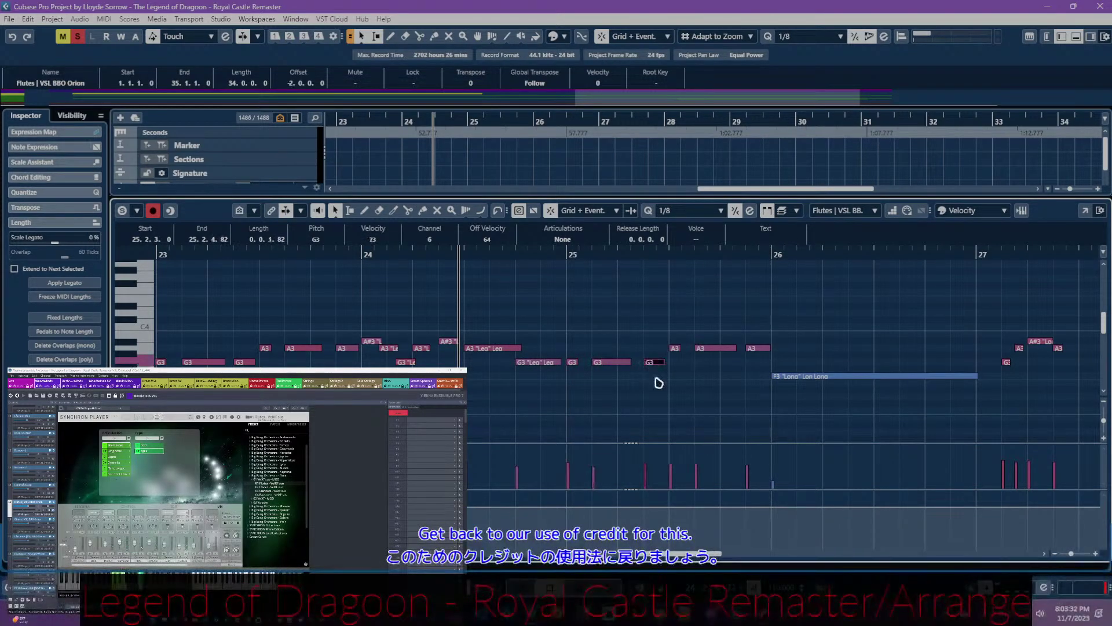
{"action": "left_click", "coordinate": [703, 349]}
{"action": "key", "text": "Right"}
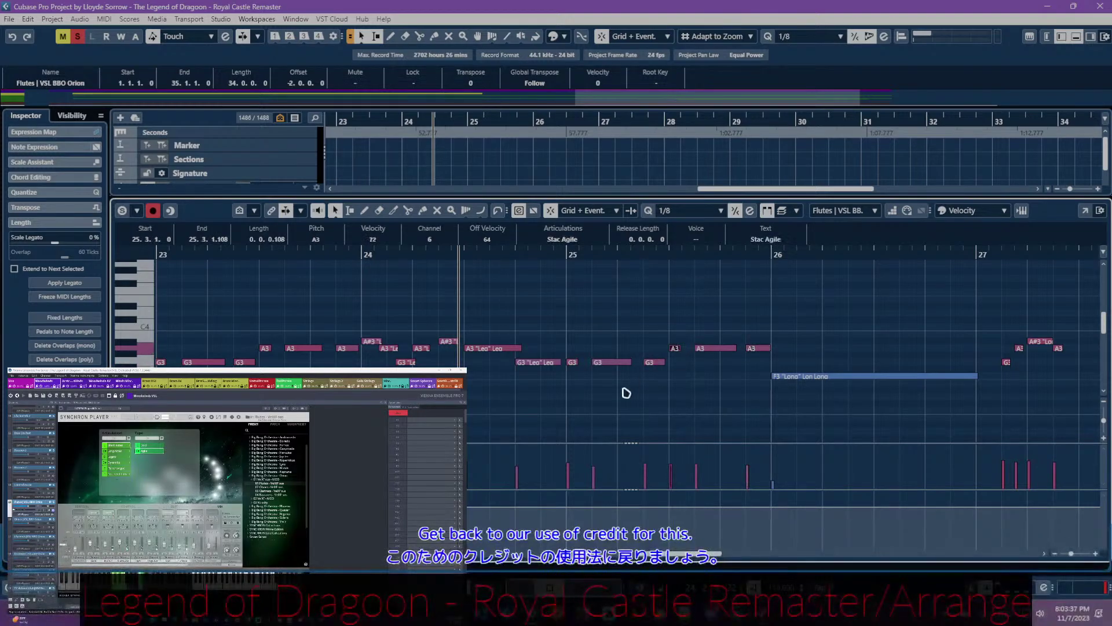
{"action": "left_click", "coordinate": [618, 391]}
{"action": "left_click", "coordinate": [612, 363]}
{"action": "left_click", "coordinate": [653, 362], "text": "shift"}
{"action": "left_click", "coordinate": [720, 348], "text": "shift"}
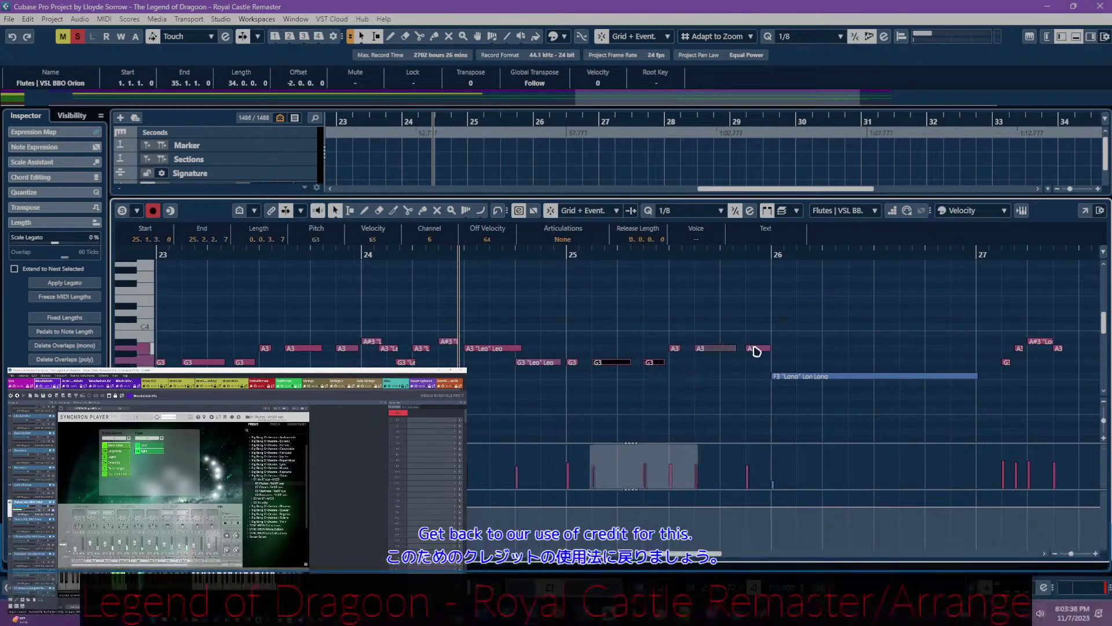
{"action": "left_click", "coordinate": [758, 348], "text": "shift"}
{"action": "left_click", "coordinate": [562, 240]}
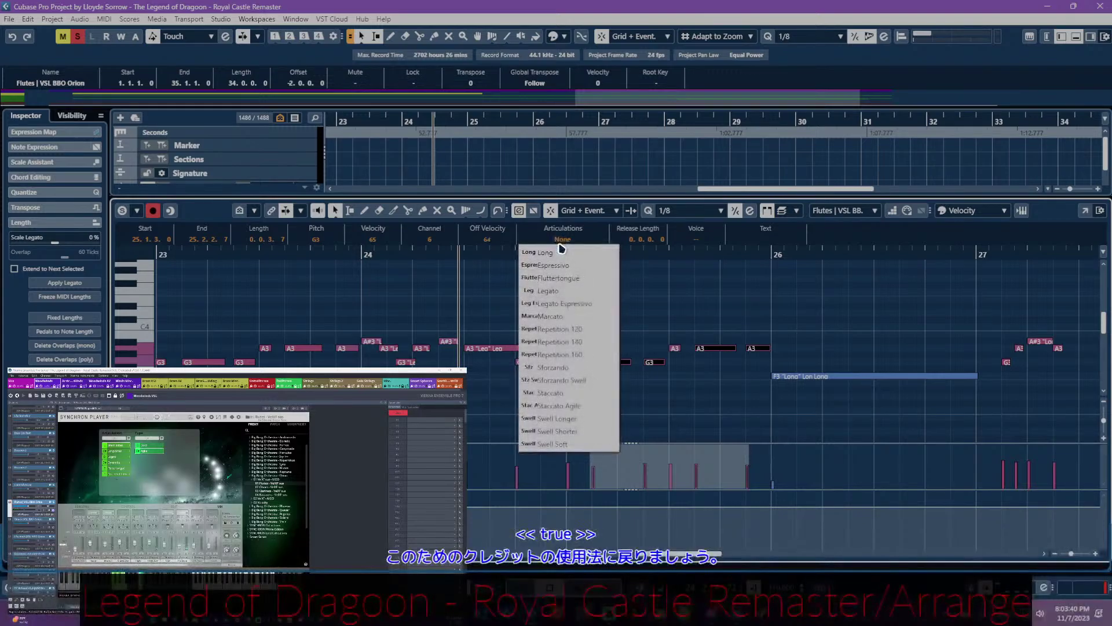
{"action": "left_click", "coordinate": [562, 252]}
- Assign the Long articulation to the two longer G3 notes and the last two A3 notes of bar 23
{"action": "scroll", "coordinate": [579, 367], "scroll_direction": "left", "scroll_amount": 5}
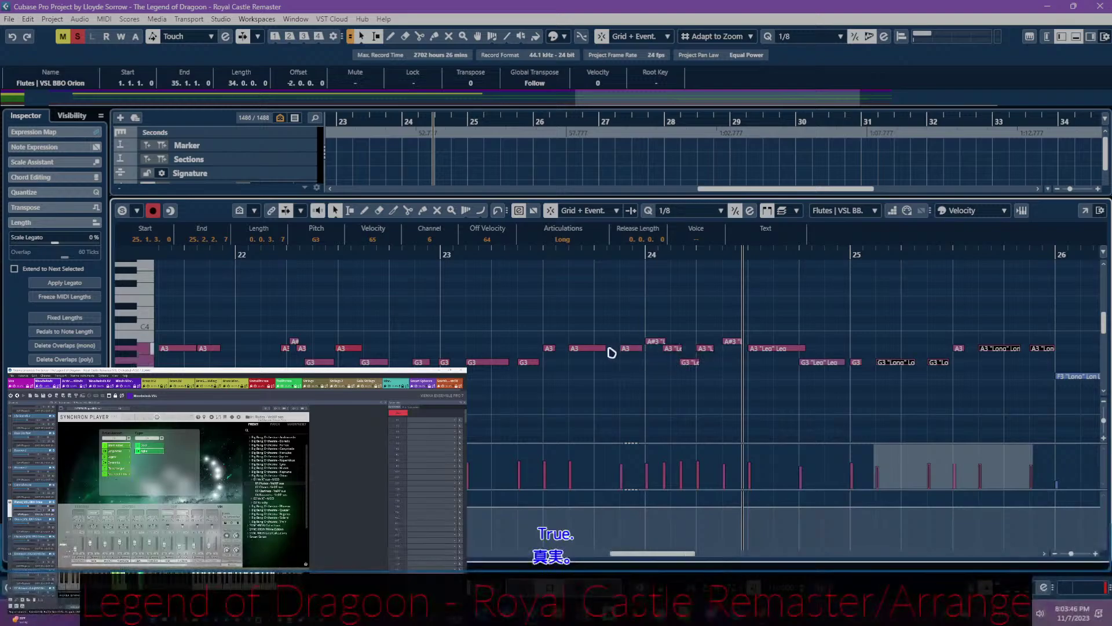
{"action": "left_click", "coordinate": [631, 353]}
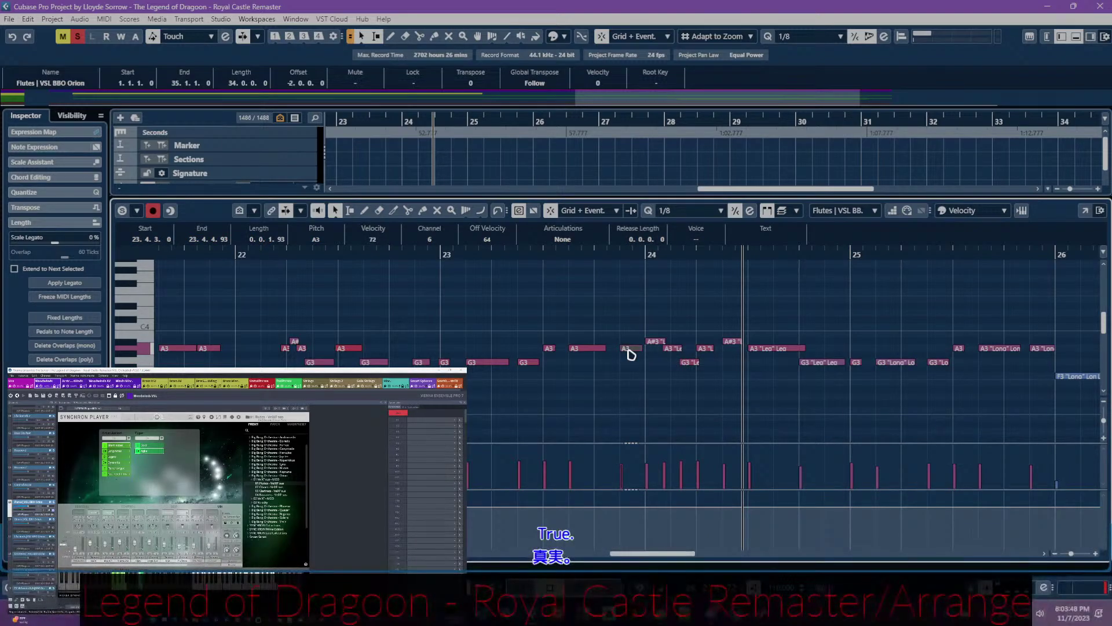
{"action": "scroll", "coordinate": [621, 353], "scroll_direction": "left", "scroll_amount": 3}
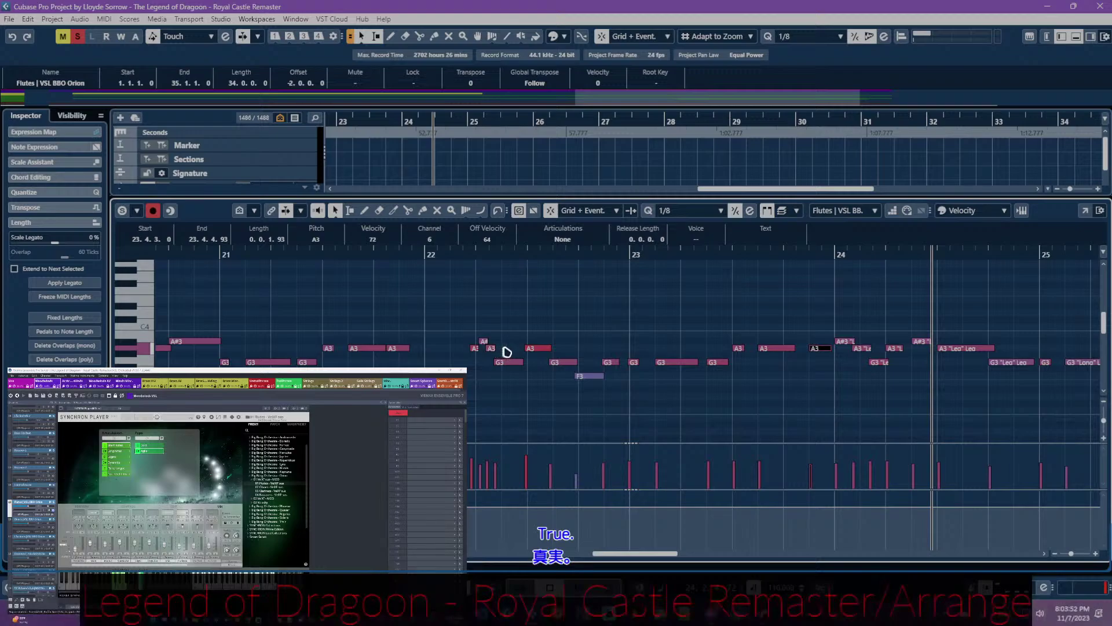
{"action": "left_click", "coordinate": [766, 347], "text": "shift"}
{"action": "left_click", "coordinate": [714, 364], "text": "shift"}
{"action": "left_click", "coordinate": [678, 364], "text": "shift"}
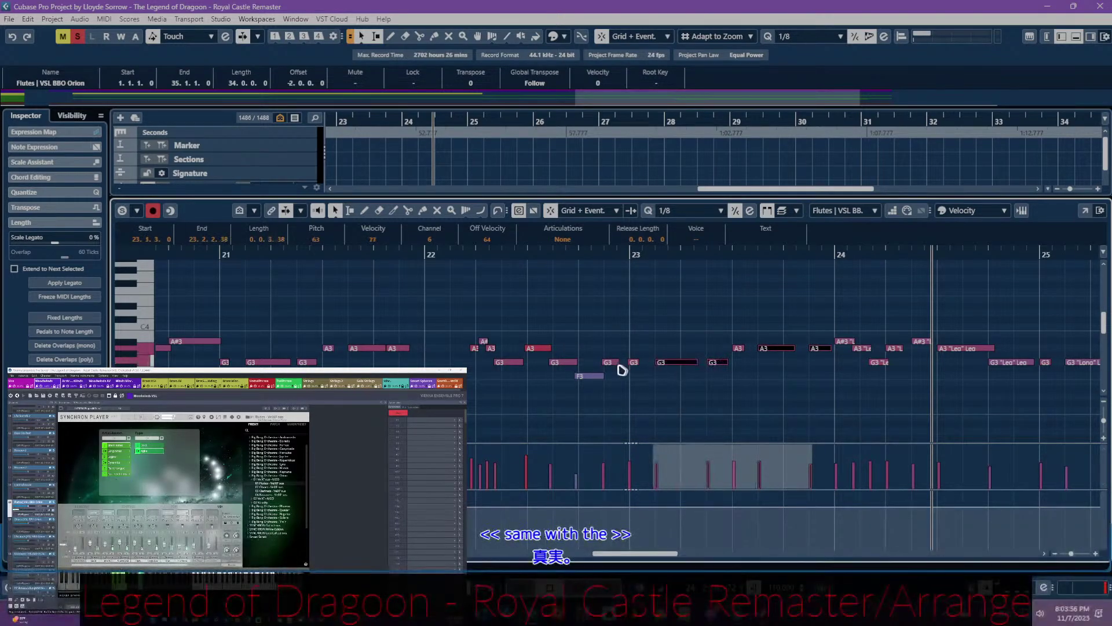
{"action": "left_click", "coordinate": [579, 245]}
{"action": "left_click", "coordinate": [571, 258]}
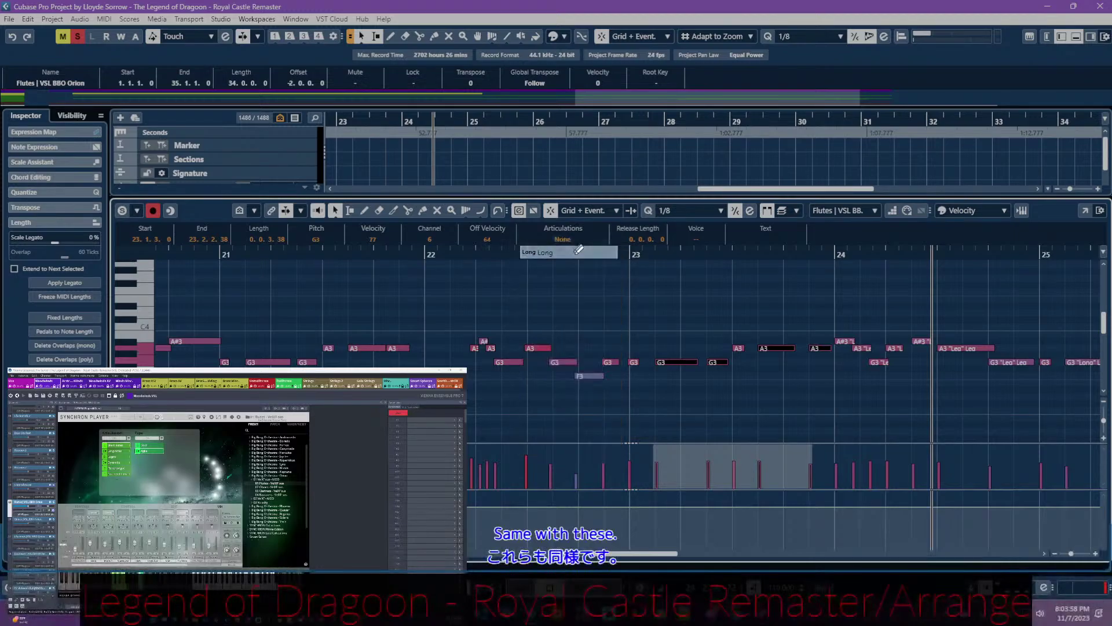
- Check the articulations of the short A3 at 23.3.1.0 and the short G3 opening bar 23
{"action": "left_click", "coordinate": [738, 355]}
{"action": "left_click", "coordinate": [739, 349]}
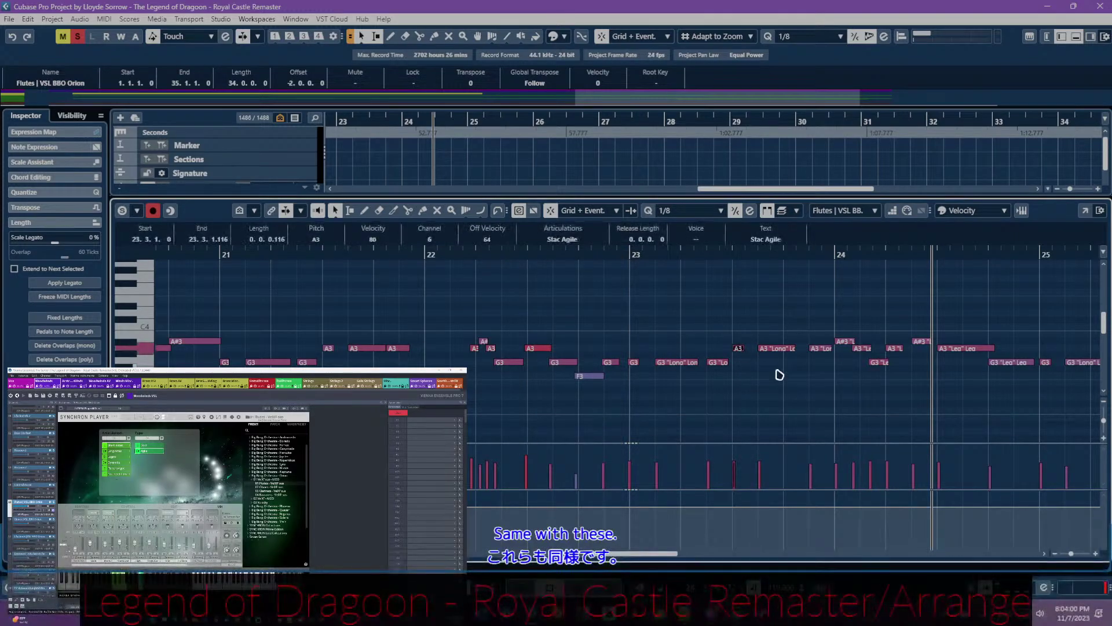
{"action": "scroll", "coordinate": [760, 377], "scroll_direction": "down", "scroll_amount": 2}
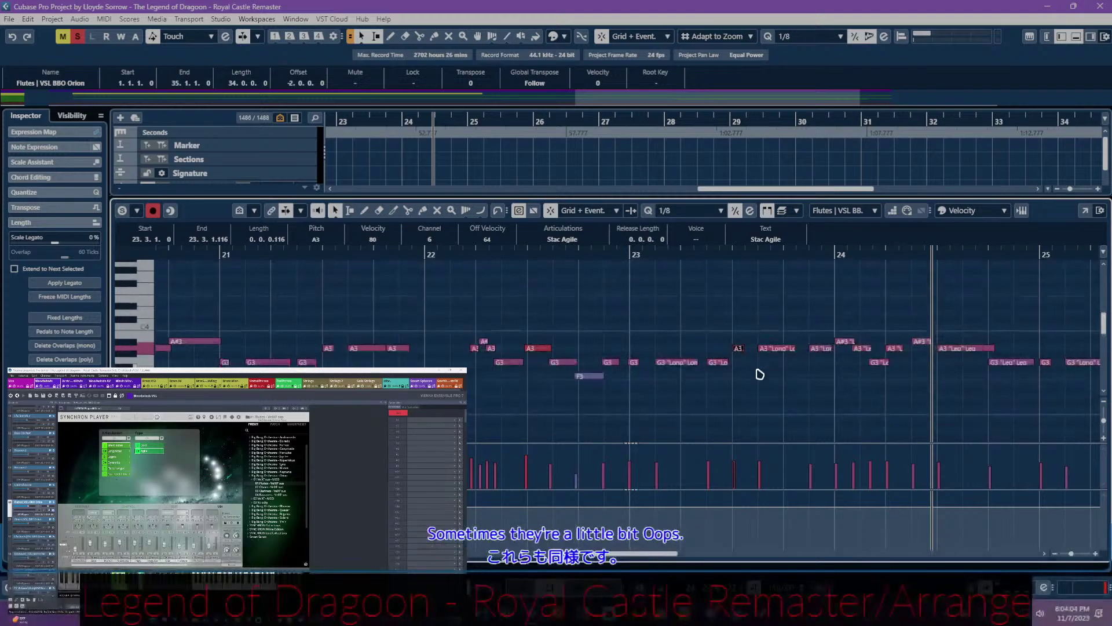
{"action": "scroll", "coordinate": [760, 374], "scroll_direction": "up", "scroll_amount": 3}
{"action": "scroll", "coordinate": [759, 374], "scroll_direction": "down", "scroll_amount": 2}
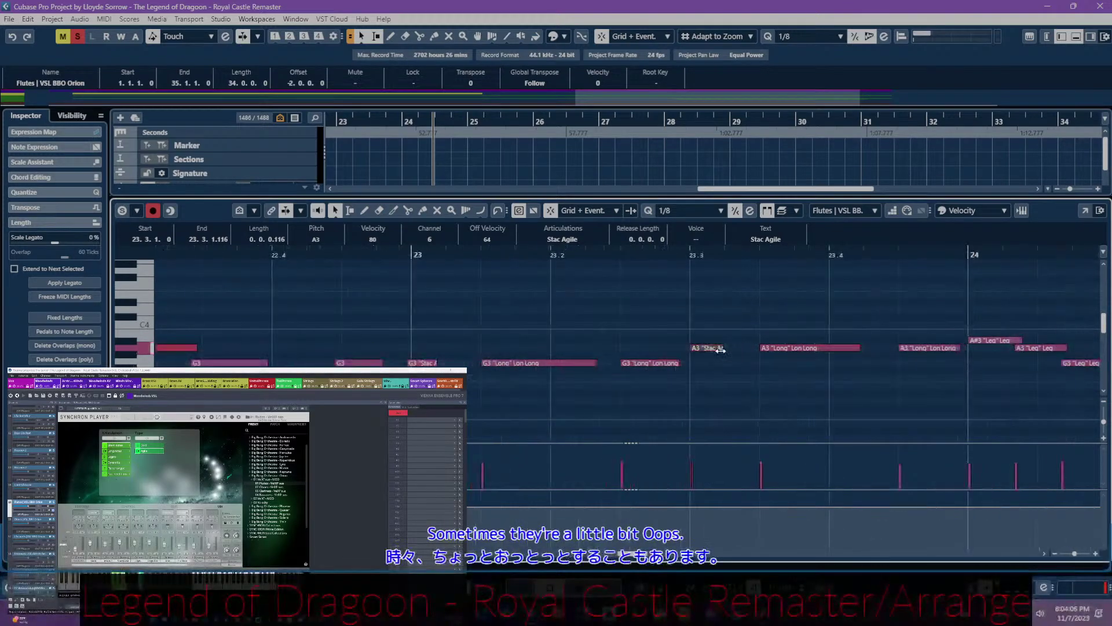
{"action": "scroll", "coordinate": [706, 369], "scroll_direction": "down", "scroll_amount": 2}
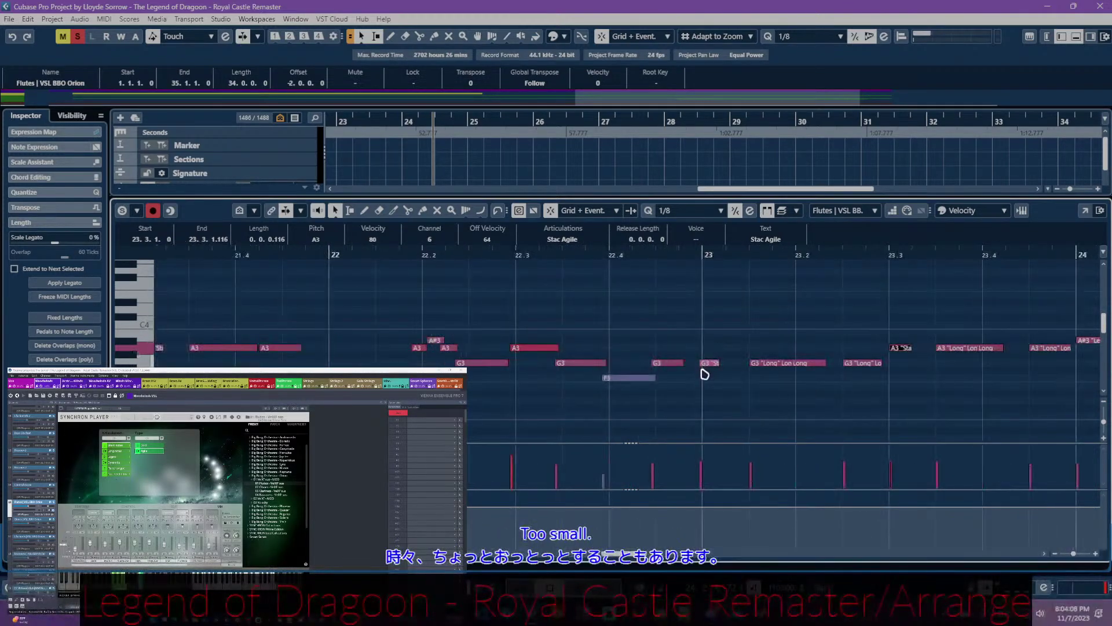
{"action": "scroll", "coordinate": [718, 383], "scroll_direction": "down", "scroll_amount": 1}
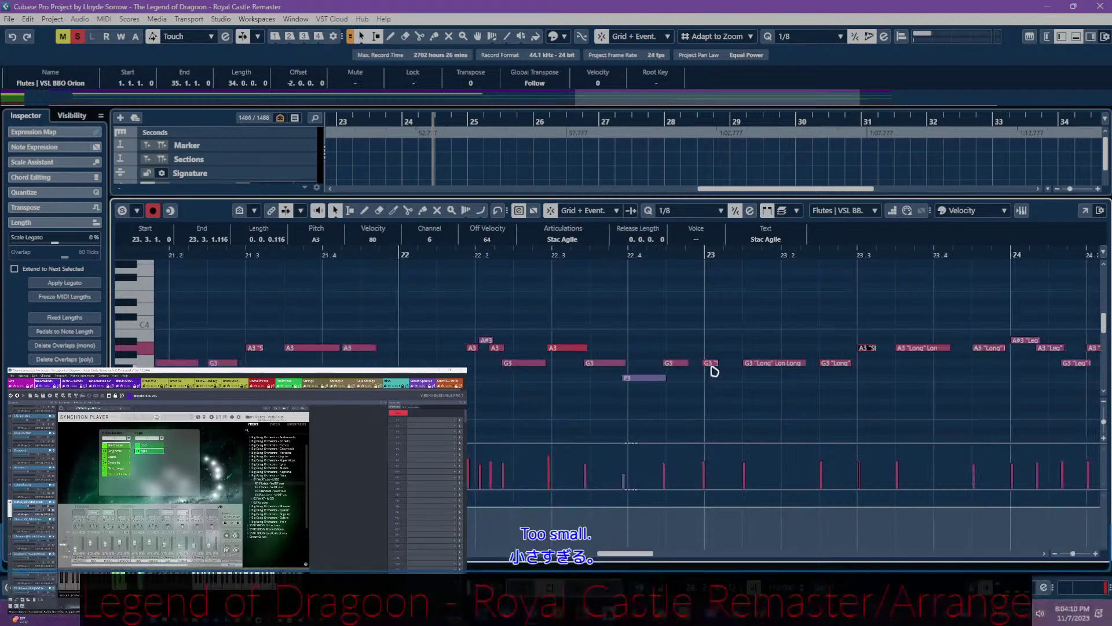
{"action": "left_click", "coordinate": [713, 365]}
- Try moving the whole note phrase of bar 22 so its first A3 starts at 22.2.1.0
{"action": "scroll", "coordinate": [713, 371], "scroll_direction": "left", "scroll_amount": 3}
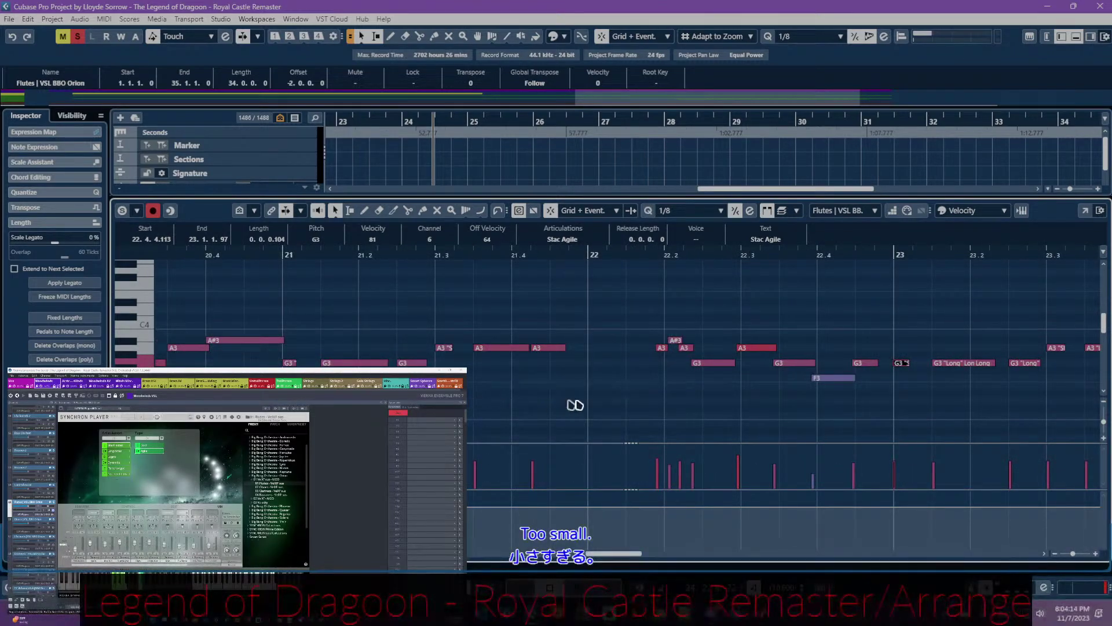
{"action": "left_click_drag", "start_coordinate": [639, 304], "coordinate": [864, 405]}
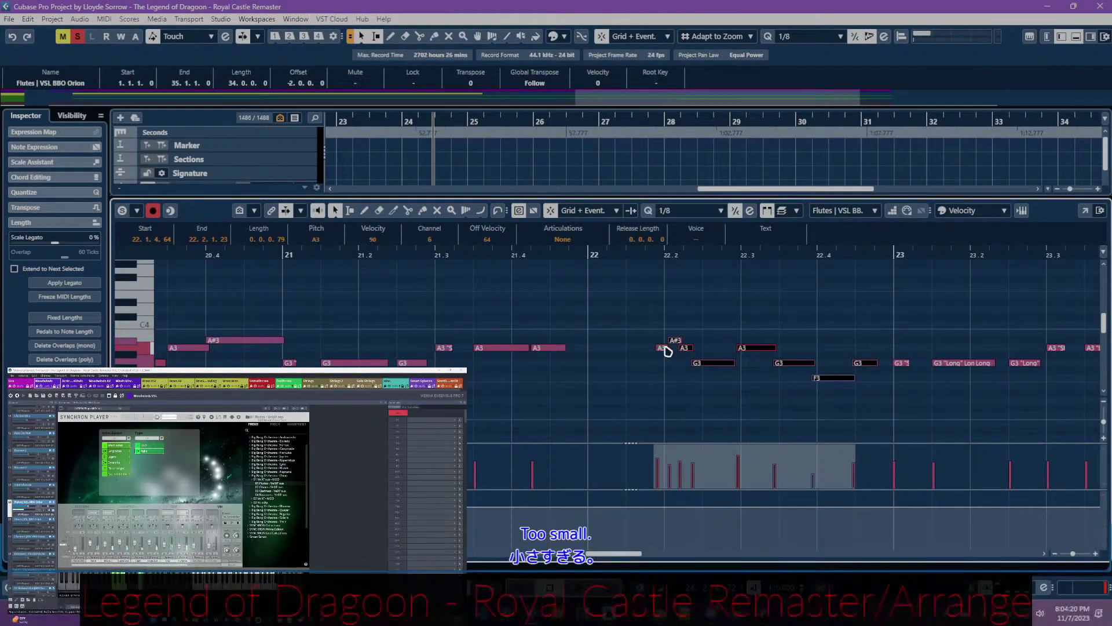
{"action": "left_click_drag", "start_coordinate": [666, 351], "coordinate": [670, 352]}
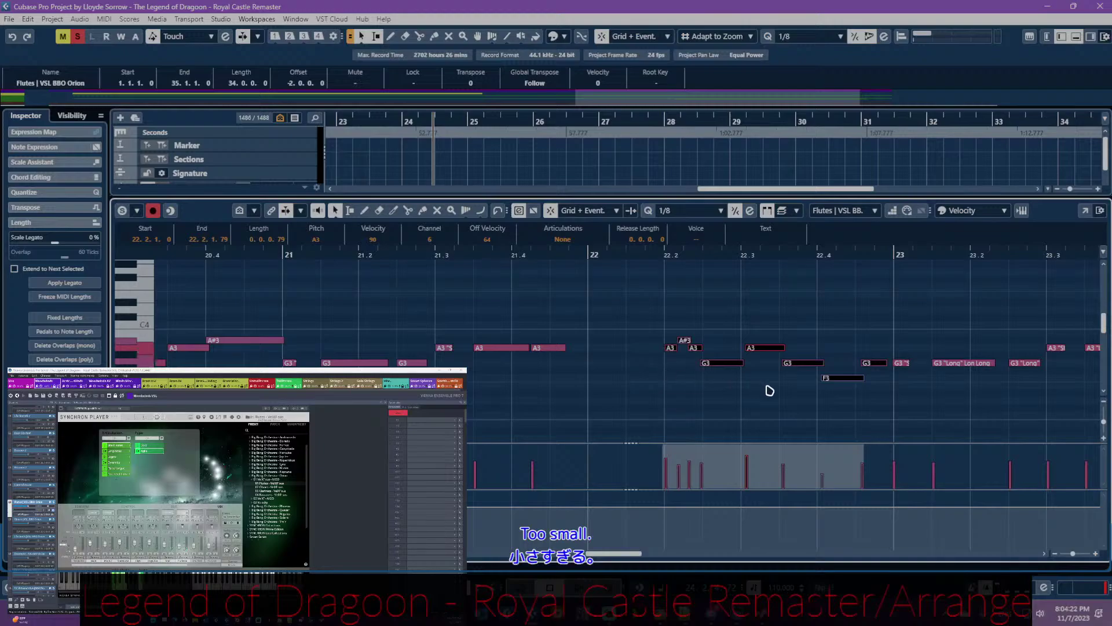
{"action": "scroll", "coordinate": [771, 391], "scroll_direction": "up", "scroll_amount": 2, "text": "ctrl"}
{"action": "key", "text": "ctrl+z"}
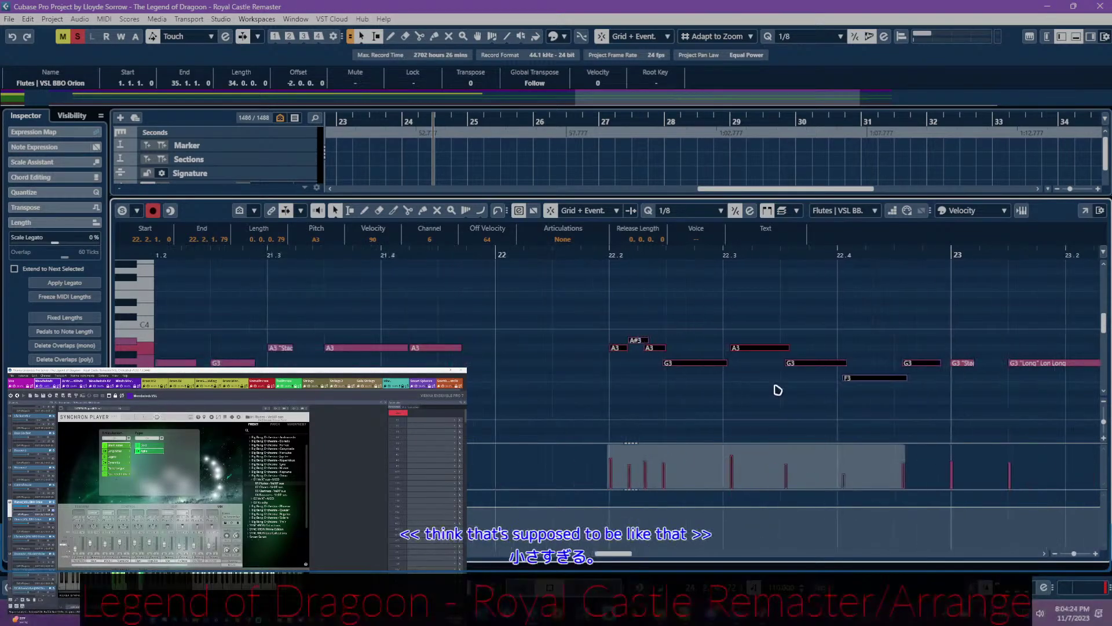
- Play back bar 22 from its start and again from beat 2 to judge the phrase's timing
{"action": "left_click", "coordinate": [497, 254]}
{"action": "key", "text": "space"}
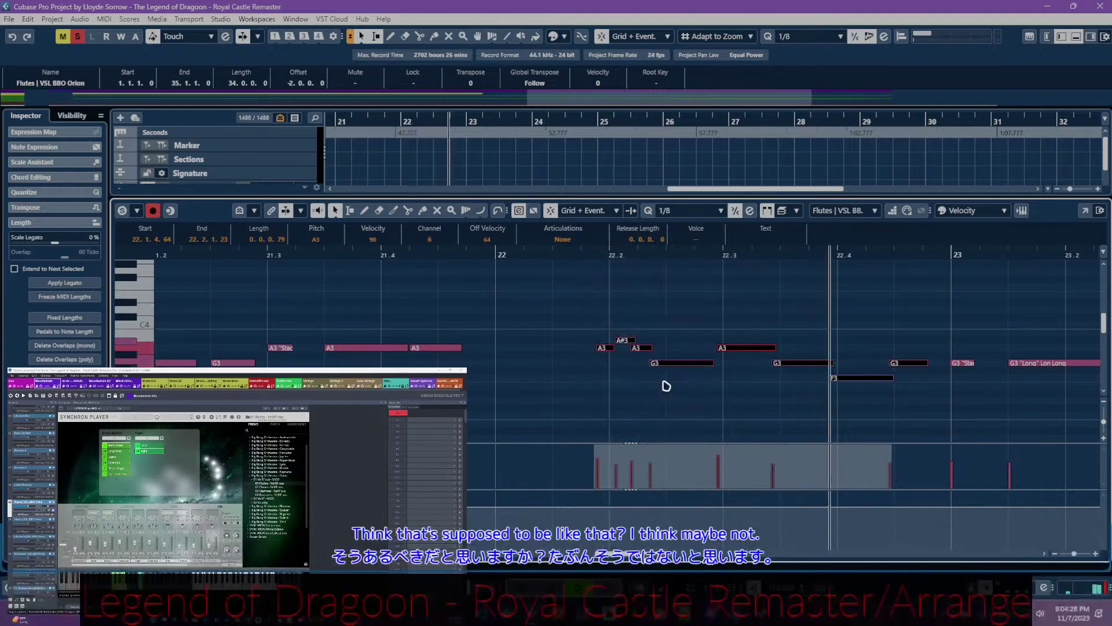
{"action": "left_click", "coordinate": [606, 256]}
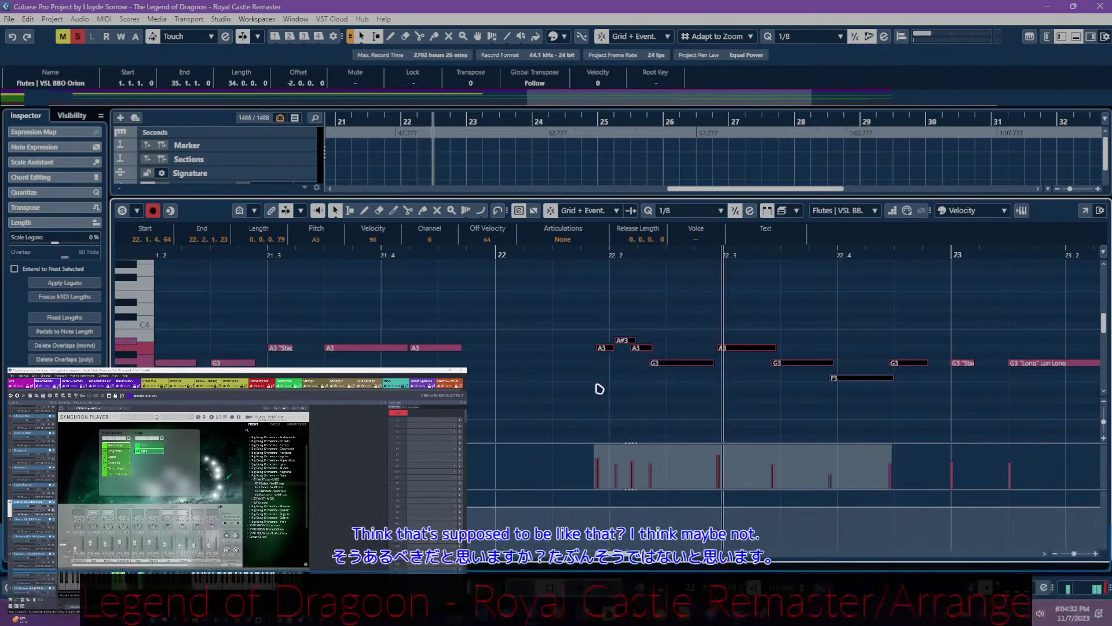
- Set the quantize preset to 1/16, move bar 22's phrase to start at 22.2.1.0 and play it back
{"action": "key", "text": "g"}
{"action": "scroll", "coordinate": [684, 213], "scroll_direction": "down", "scroll_amount": 1}
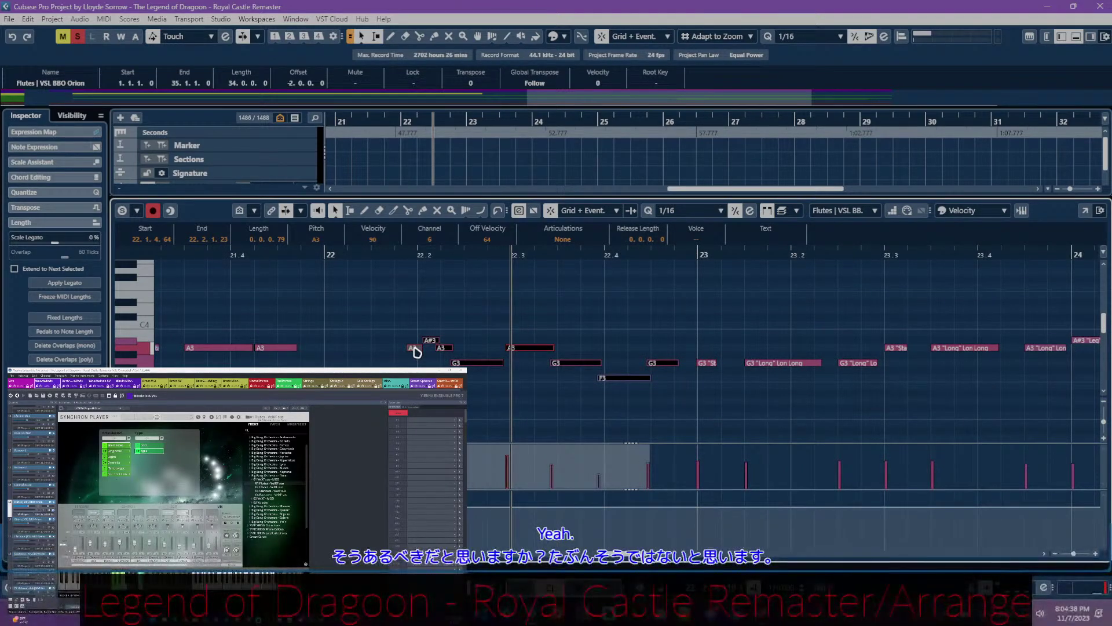
{"action": "left_click_drag", "start_coordinate": [417, 352], "coordinate": [423, 350]}
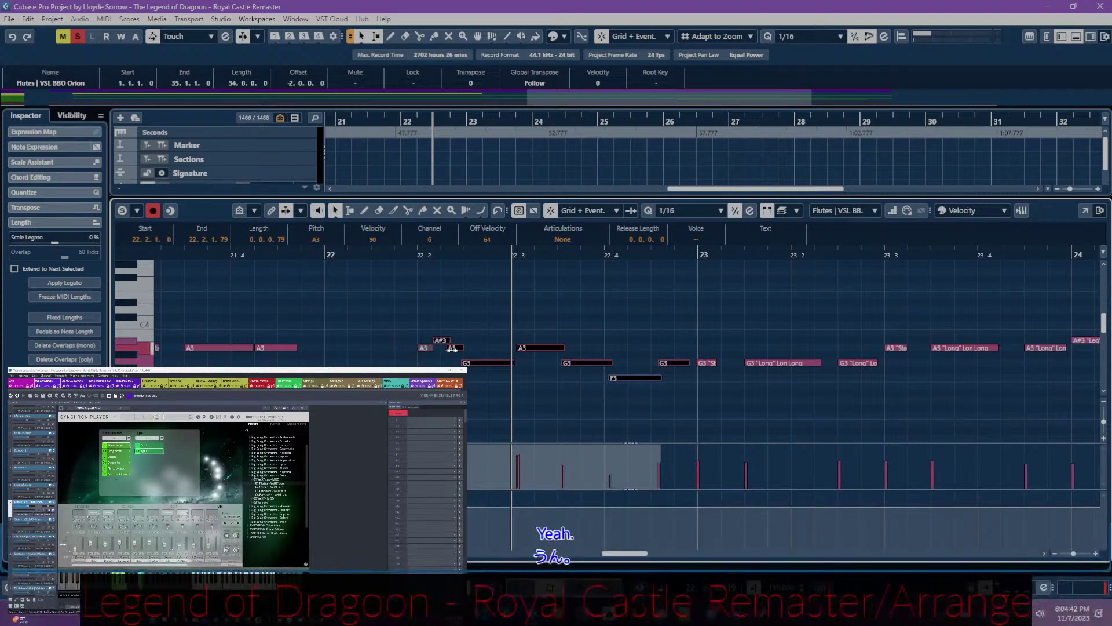
{"action": "scroll", "coordinate": [462, 360], "scroll_direction": "down", "scroll_amount": 2}
{"action": "left_click", "coordinate": [435, 255]}
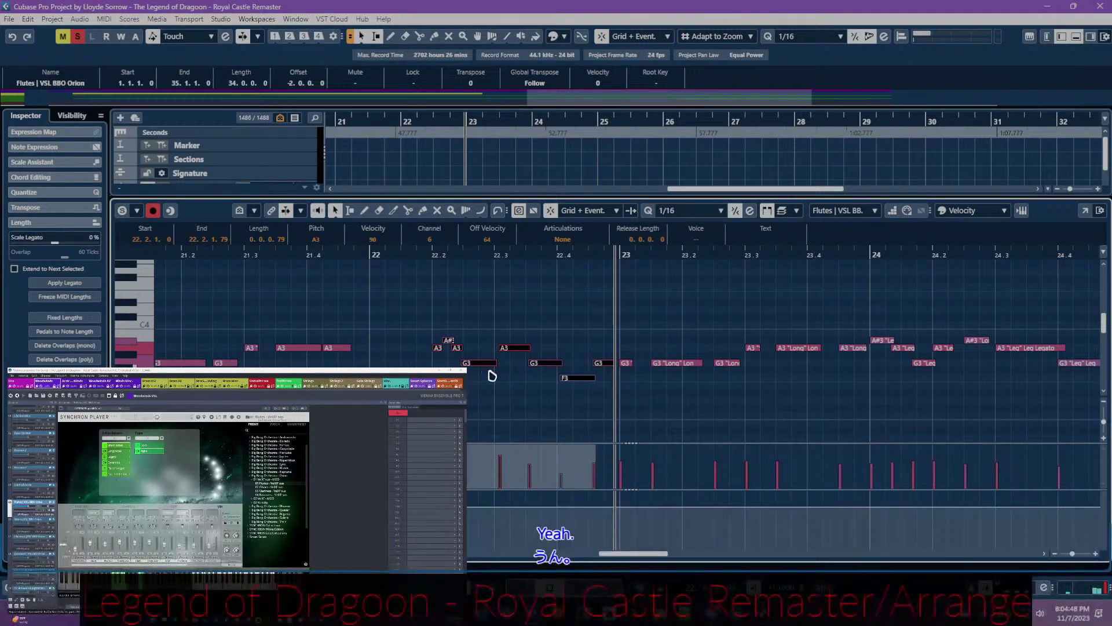
- Quantize the last five notes of bar 22 to 1/16 and its opening A3, A#3, A3 run to 1/16 Triplet
{"action": "left_click_drag", "start_coordinate": [476, 374], "coordinate": [550, 343]}
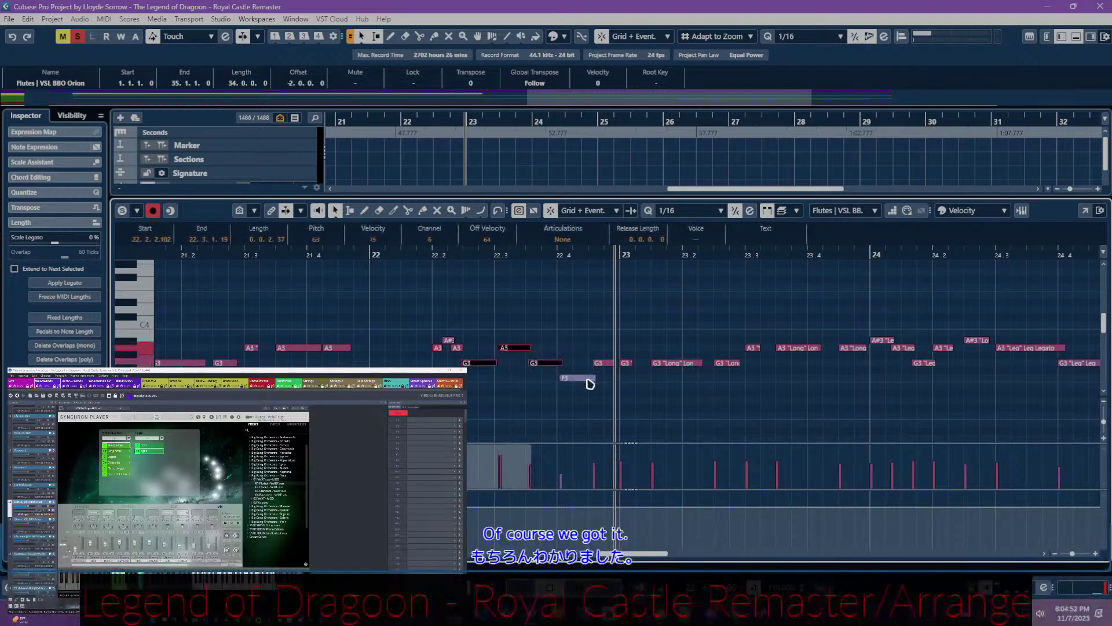
{"action": "left_click_drag", "start_coordinate": [482, 317], "coordinate": [594, 409]}
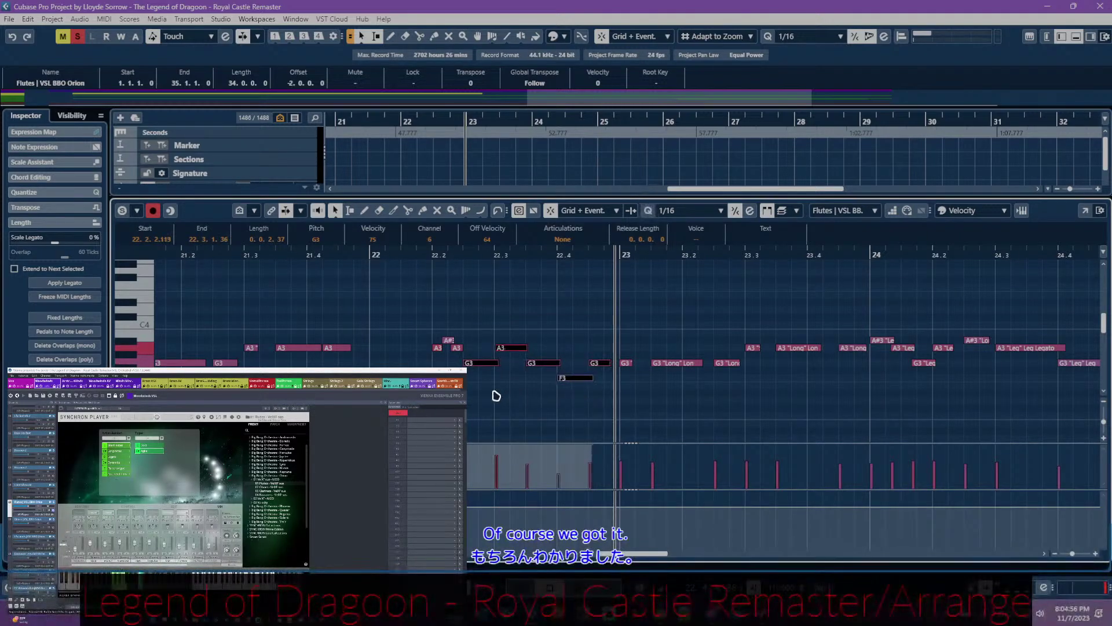
{"action": "left_click", "coordinate": [496, 396]}
{"action": "left_click", "coordinate": [693, 211]}
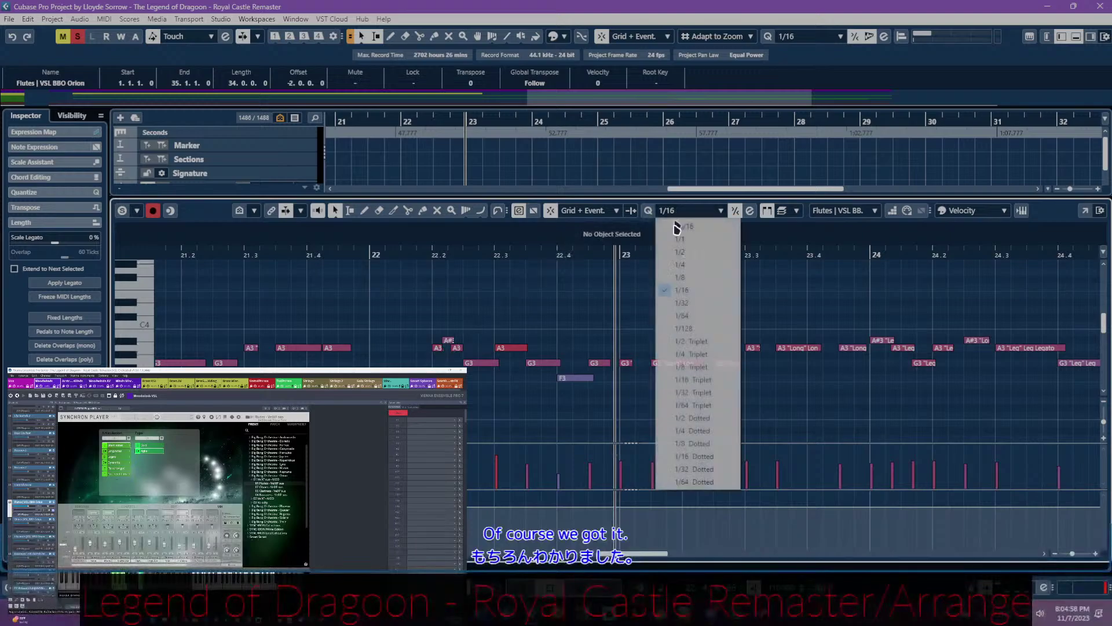
{"action": "left_click", "coordinate": [708, 378]}
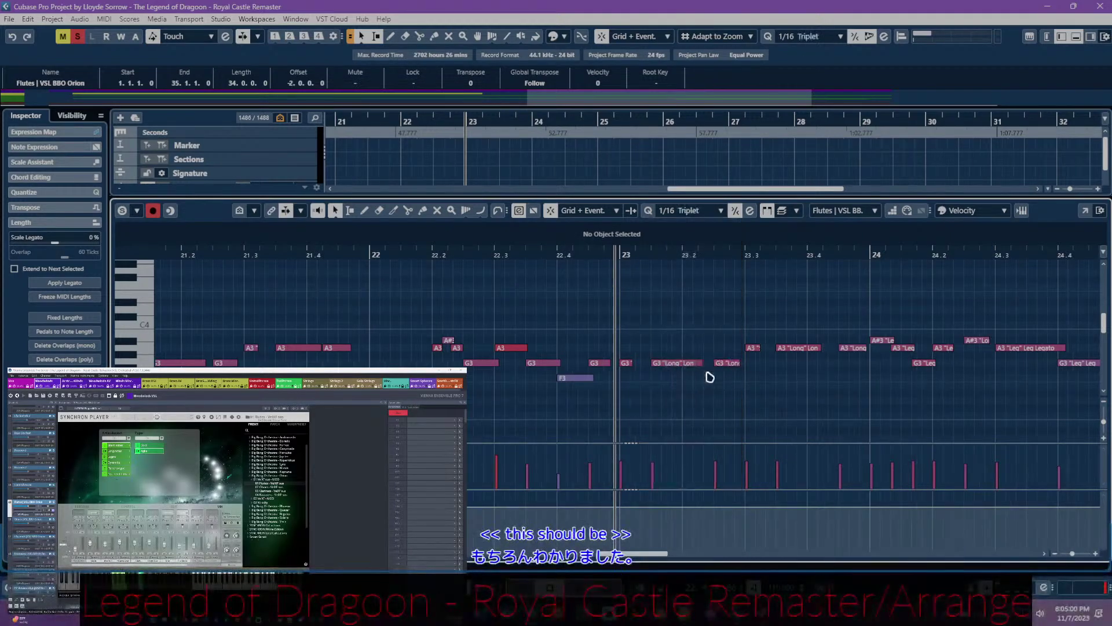
{"action": "left_click_drag", "start_coordinate": [433, 325], "coordinate": [454, 355]}
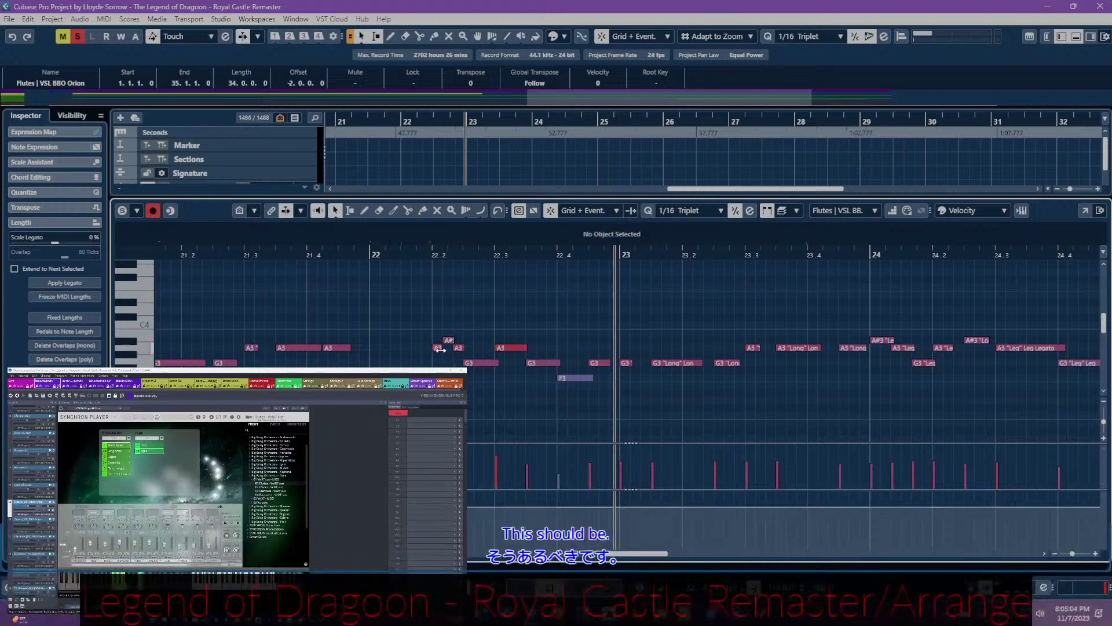
- Inspect the first A3, first G3 and the F3 of bar 22, and return the quantize preset to 1/16
{"action": "left_click", "coordinate": [440, 350]}
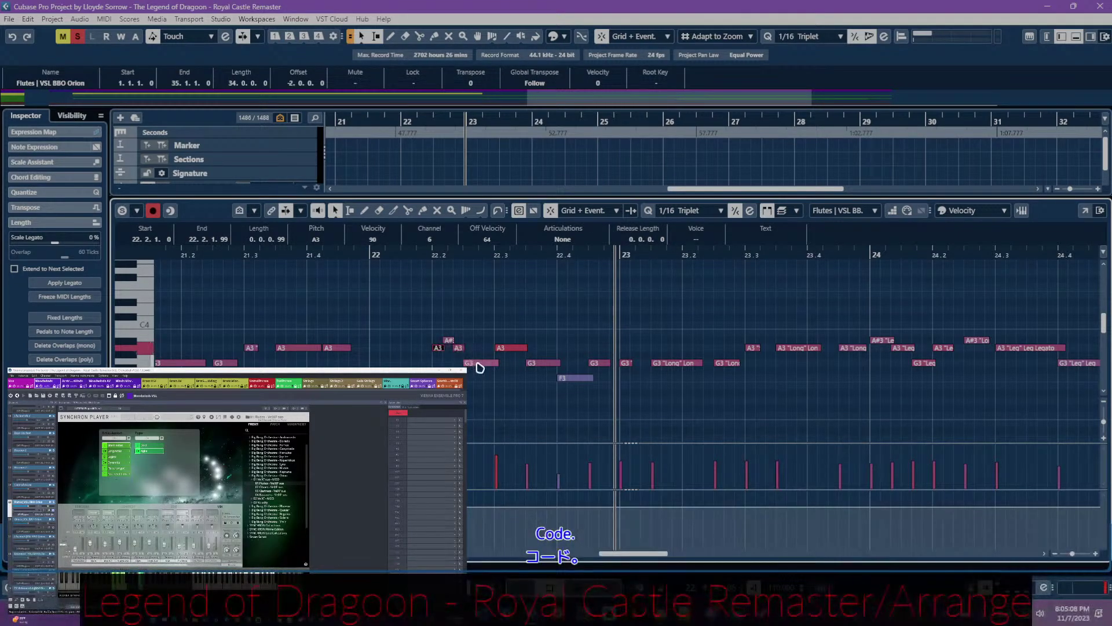
{"action": "left_click", "coordinate": [480, 365]}
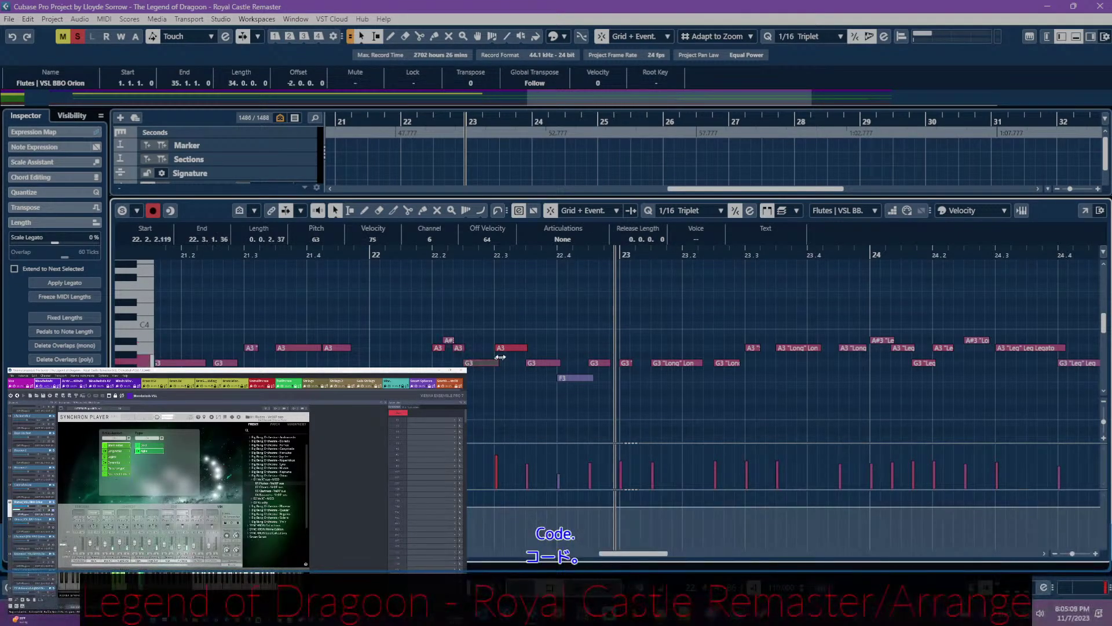
{"action": "left_click", "coordinate": [573, 378]}
{"action": "left_click", "coordinate": [675, 215]}
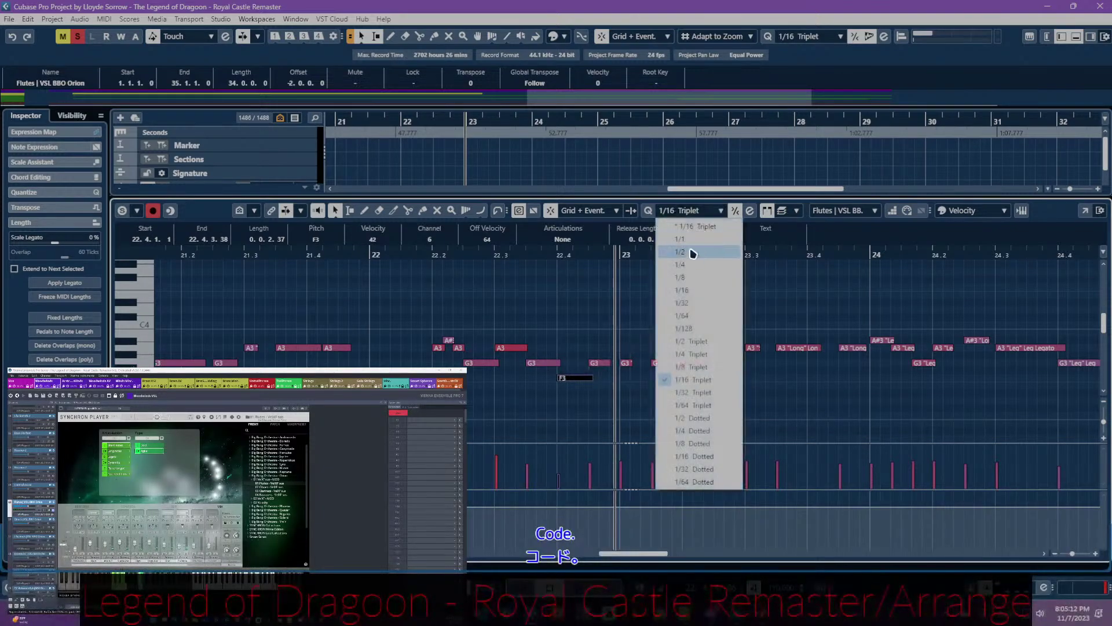
{"action": "left_click", "coordinate": [693, 287]}
{"action": "left_click", "coordinate": [519, 329]}
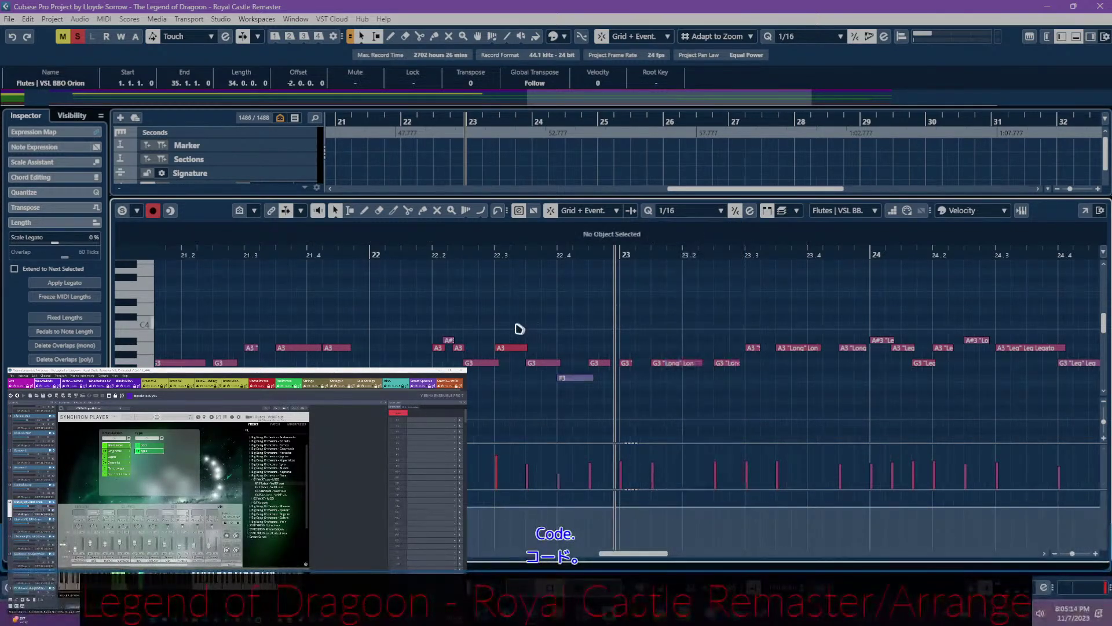
- Assign the Legato articulation to all notes of bar 22's phrase and play it back
{"action": "left_click_drag", "start_coordinate": [429, 315], "coordinate": [596, 409]}
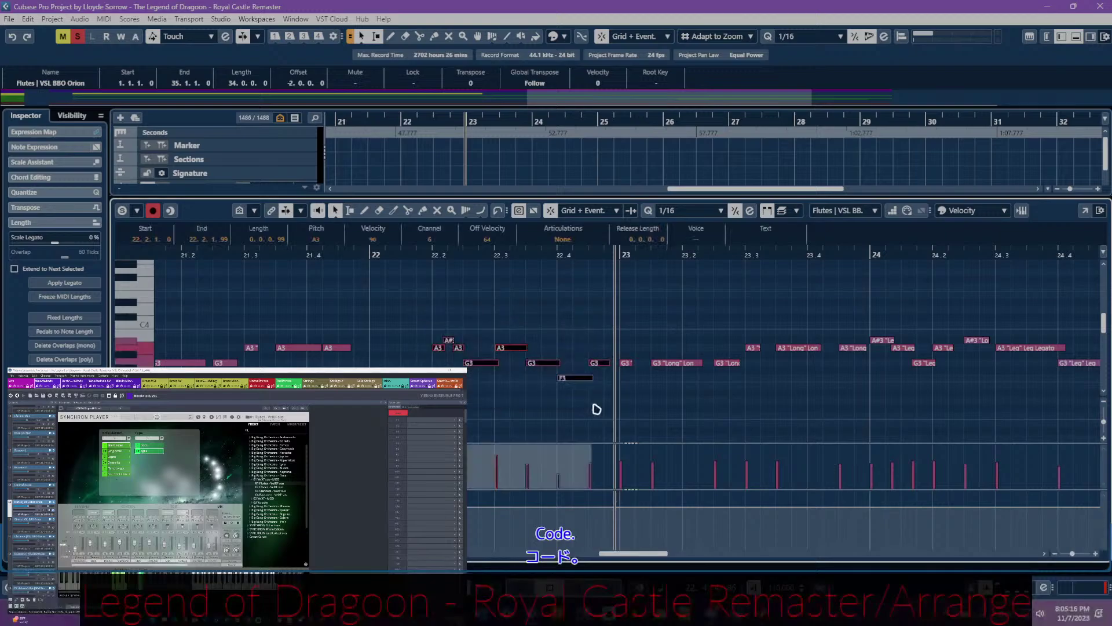
{"action": "left_click", "coordinate": [566, 241]}
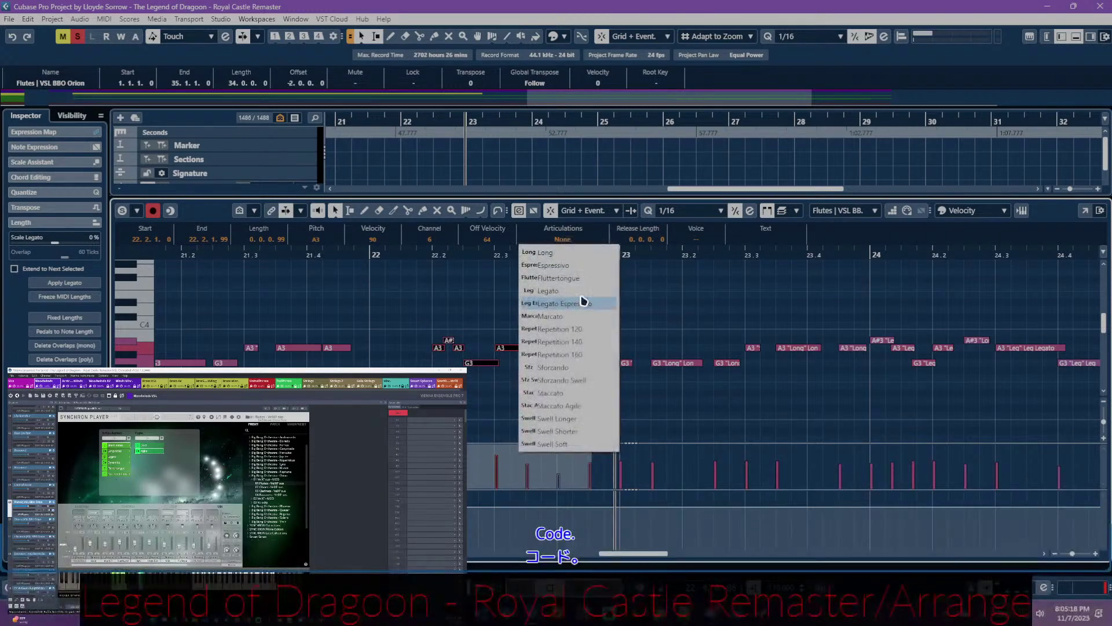
{"action": "left_click", "coordinate": [584, 293]}
{"action": "left_click", "coordinate": [449, 305]}
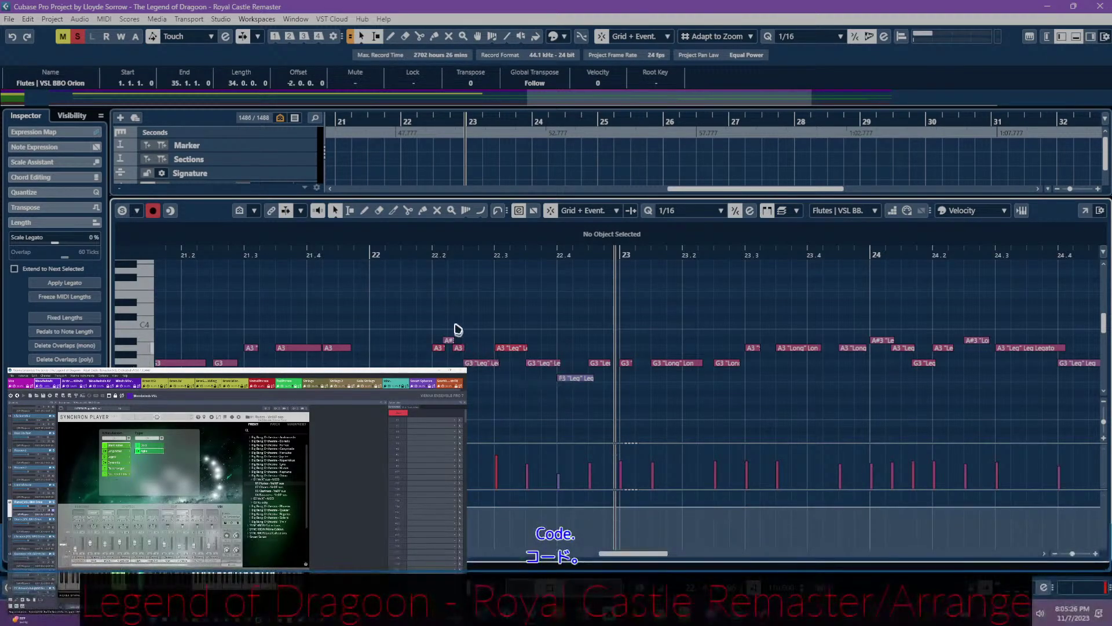
{"action": "left_click", "coordinate": [431, 255]}
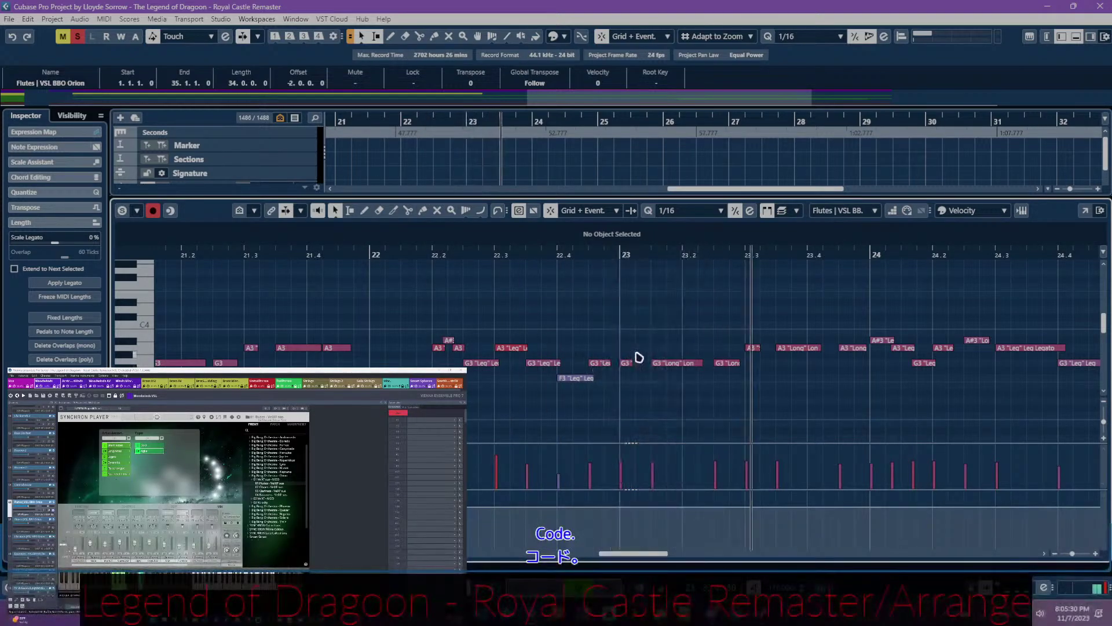
- Assign the Long articulation to the longer G3 and A3 notes in bars 19 and 21
{"action": "scroll", "coordinate": [685, 357], "scroll_direction": "left", "scroll_amount": 5}
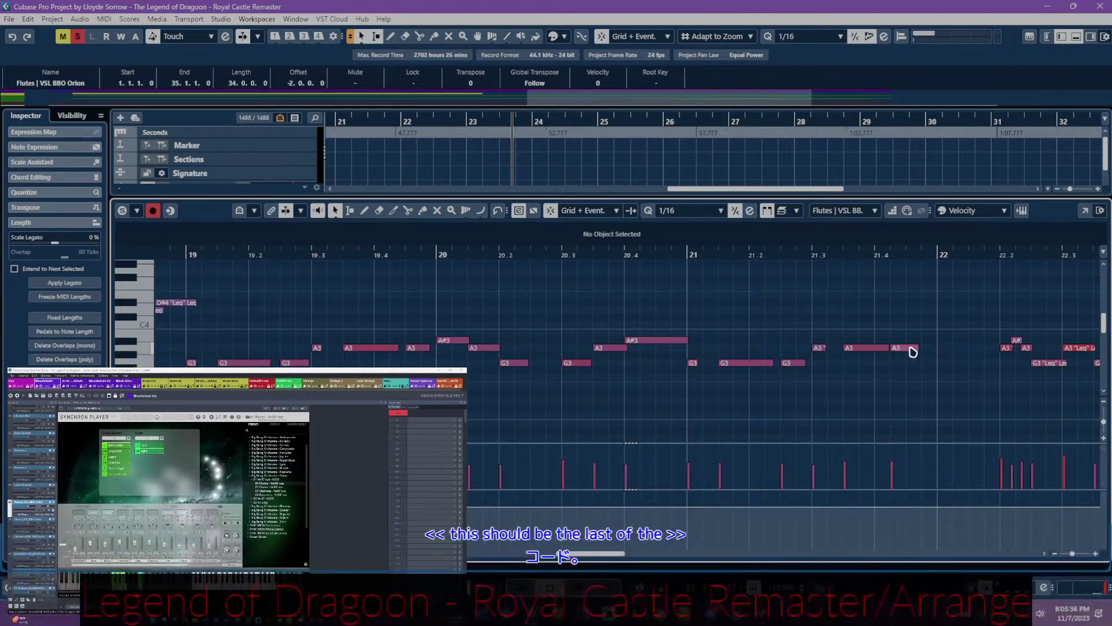
{"action": "left_click", "coordinate": [941, 255]}
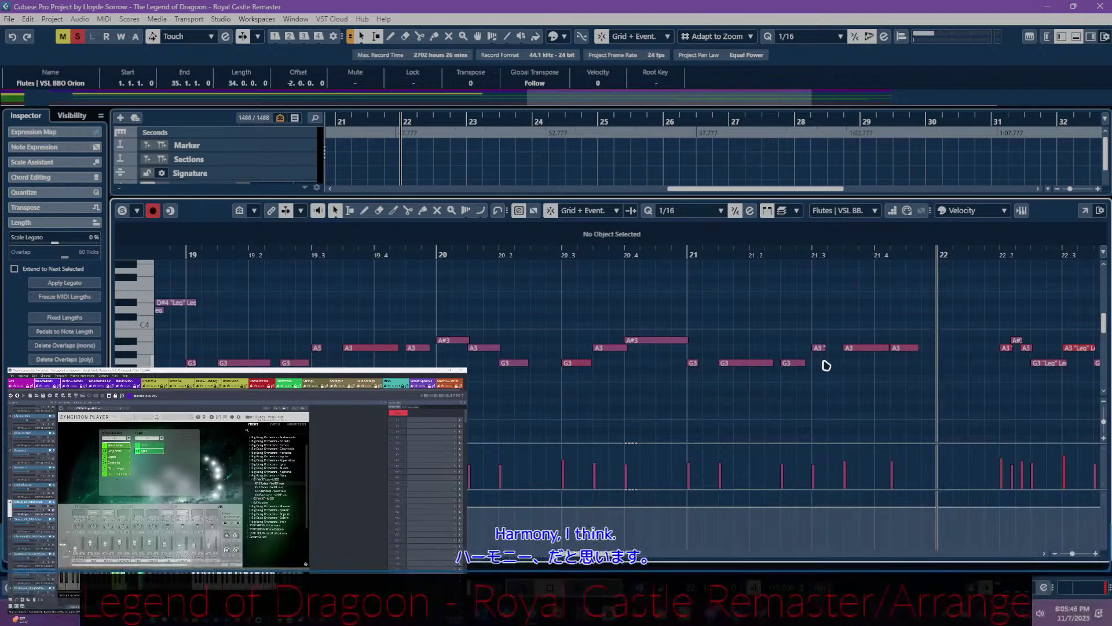
{"action": "left_click", "coordinate": [895, 348]}
{"action": "left_click", "coordinate": [567, 239]}
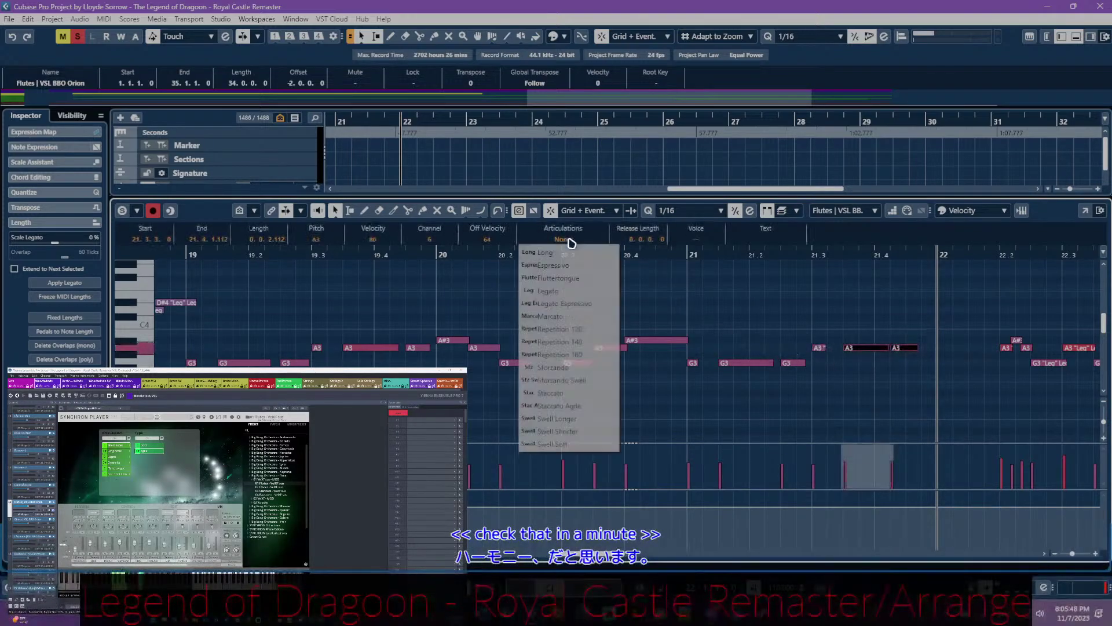
{"action": "left_click", "coordinate": [724, 396]}
{"action": "left_click", "coordinate": [772, 364], "text": "shift"}
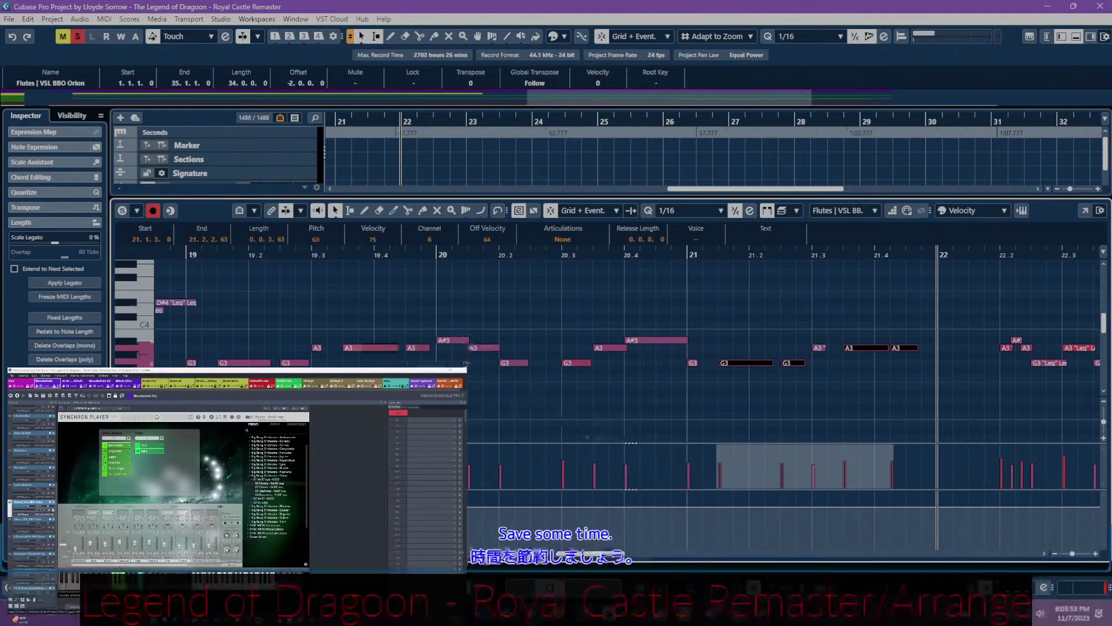
{"action": "left_click", "coordinate": [391, 348], "text": "shift"}
{"action": "left_click", "coordinate": [414, 347], "text": "shift"}
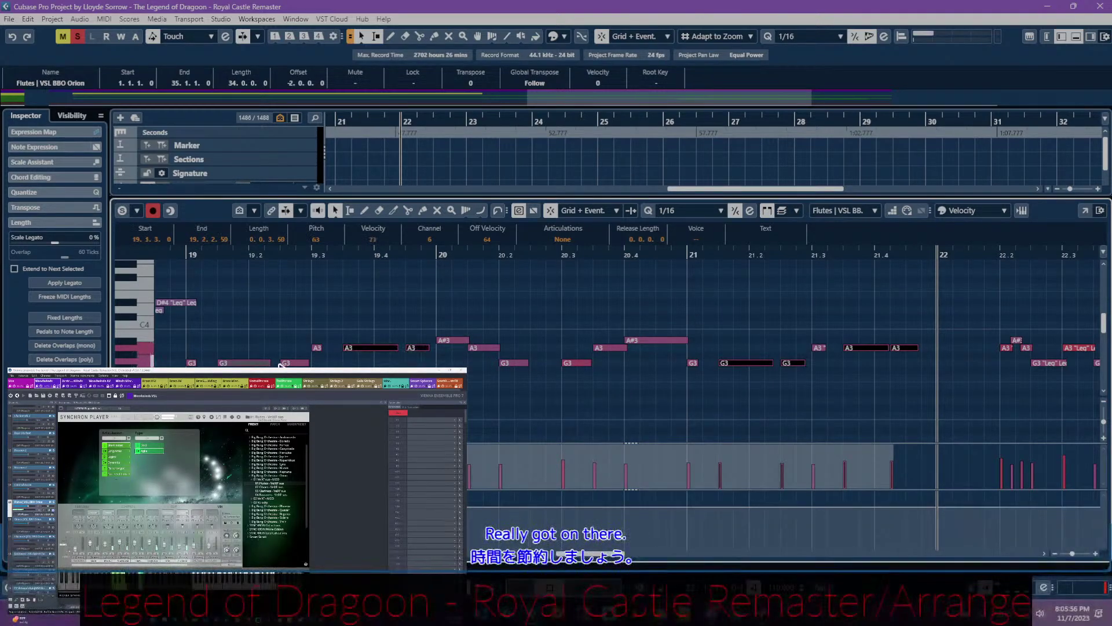
{"action": "left_click", "coordinate": [247, 363], "text": "shift"}
{"action": "left_click", "coordinate": [296, 363], "text": "shift"}
{"action": "left_click", "coordinate": [563, 242]}
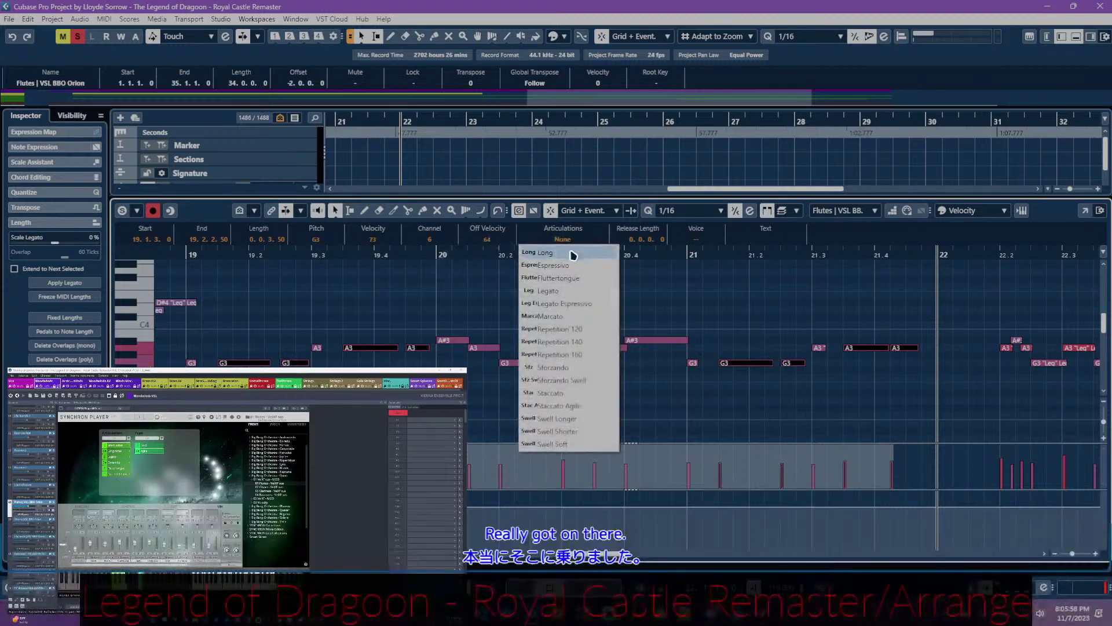
{"action": "left_click", "coordinate": [571, 251]}
- Assign the Legato articulation to all of bar 20's notes, from the opening A#3 to the final A#3
{"action": "left_click_drag", "start_coordinate": [460, 314], "coordinate": [686, 316]}
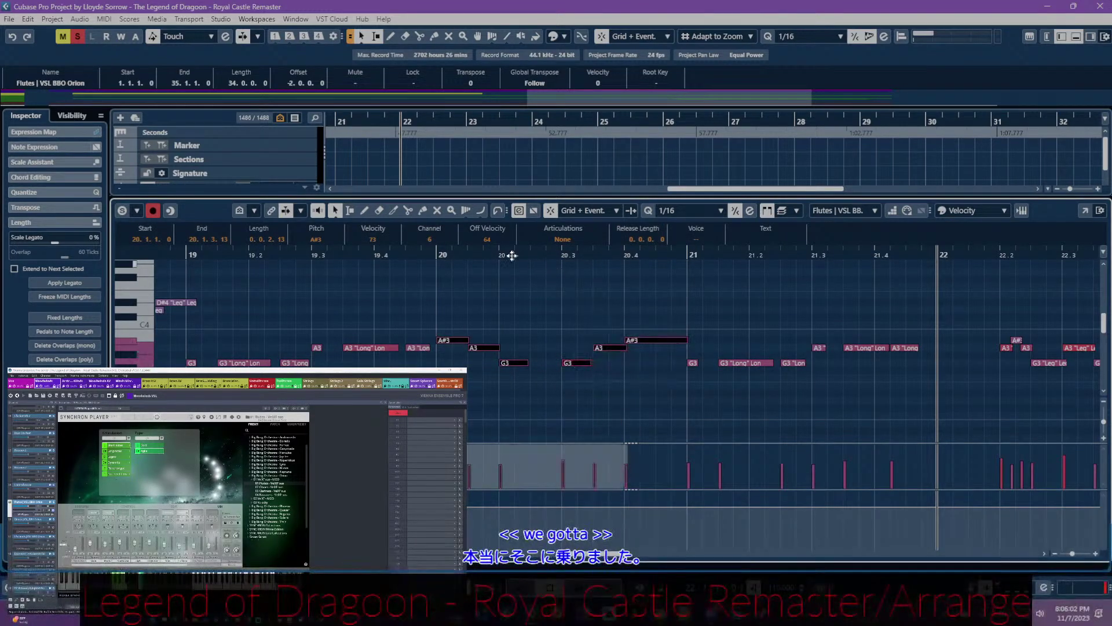
{"action": "left_click", "coordinate": [561, 240]}
{"action": "left_click", "coordinate": [568, 292]}
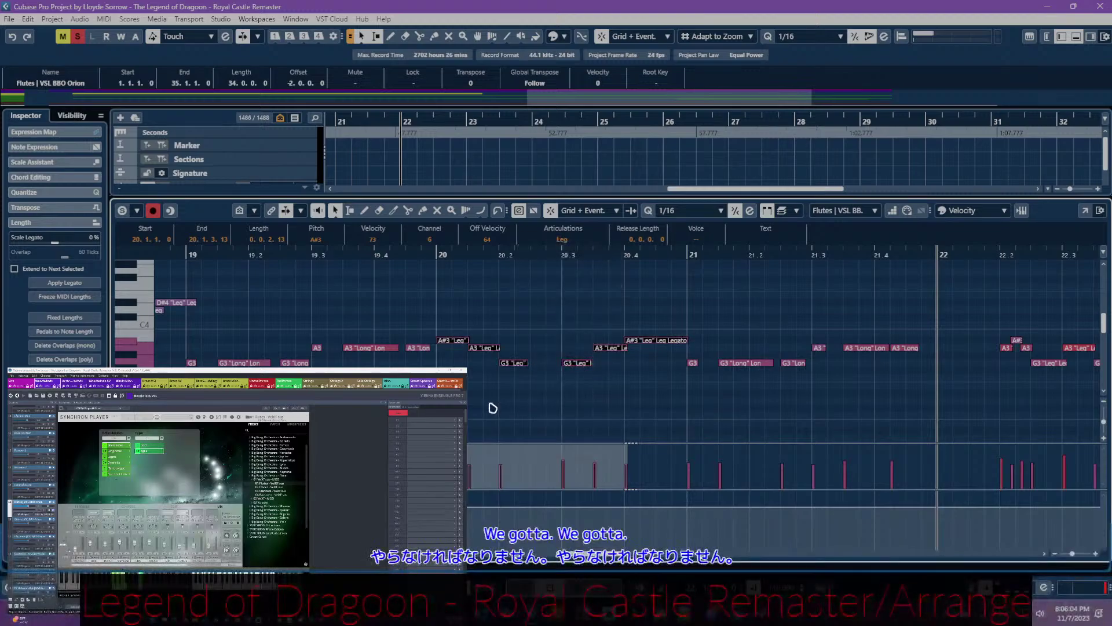
- Lengthen the G3 at 20.3.1 to about 0.0.2.35 and the A3 at 20.1.3 to about 0.0.2.12, overlapping the notes that follow
{"action": "left_click", "coordinate": [579, 363]}
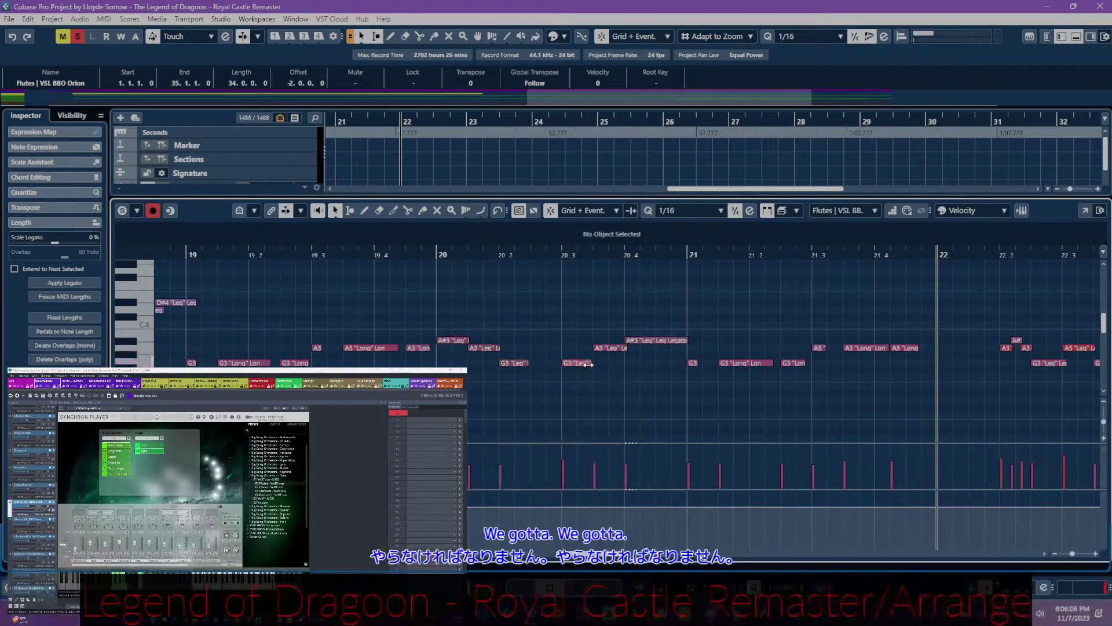
{"action": "left_click_drag", "start_coordinate": [591, 363], "coordinate": [598, 363]}
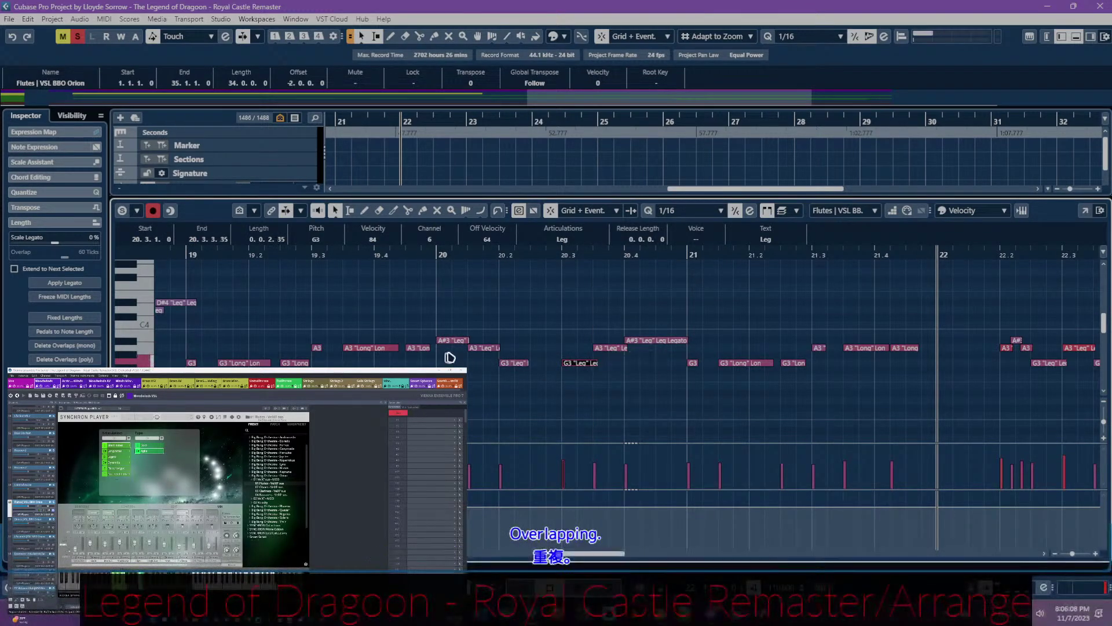
{"action": "left_click_drag", "start_coordinate": [496, 349], "coordinate": [500, 348]}
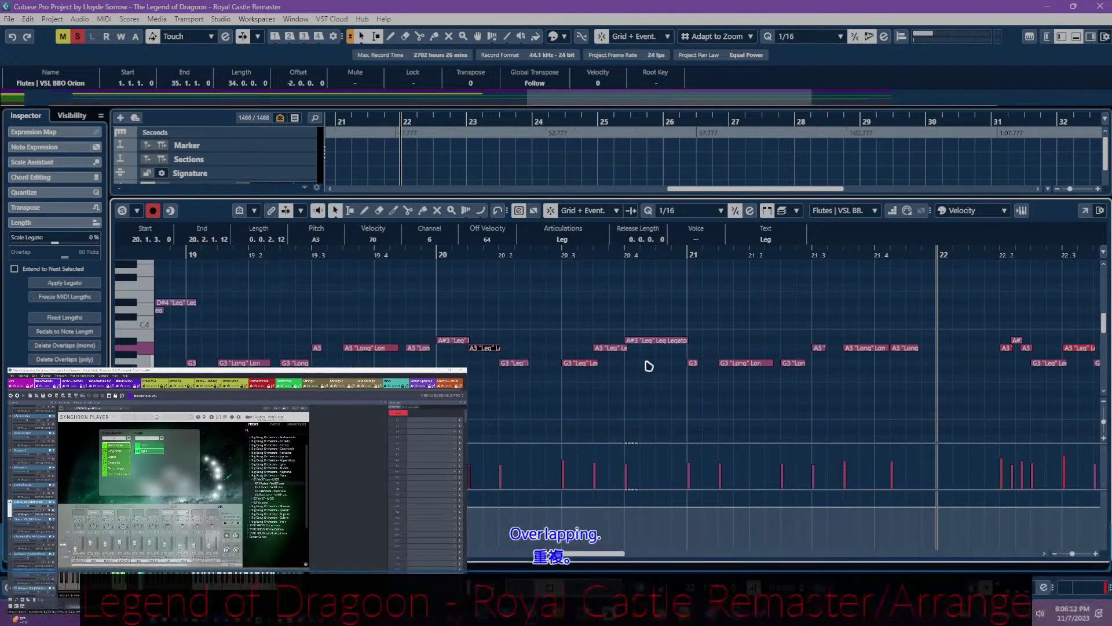
- Check the articulations of the short G3s opening bars 21 and 19 and the short A3 at 19.3.1, and review the earlier bars
{"action": "left_click", "coordinate": [690, 363]}
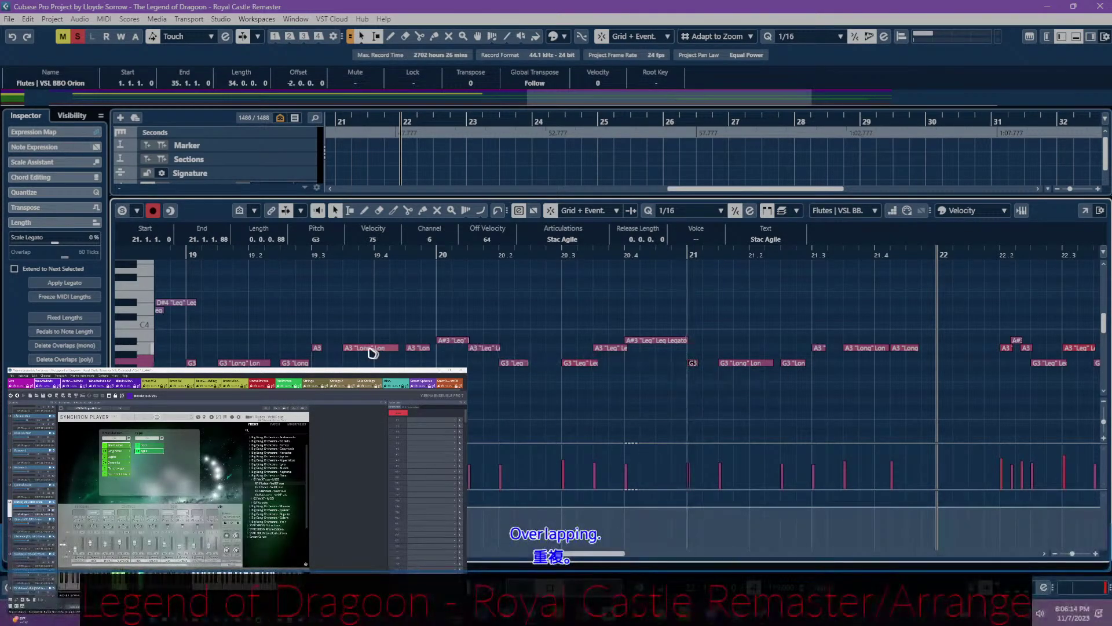
{"action": "left_click", "coordinate": [319, 347]}
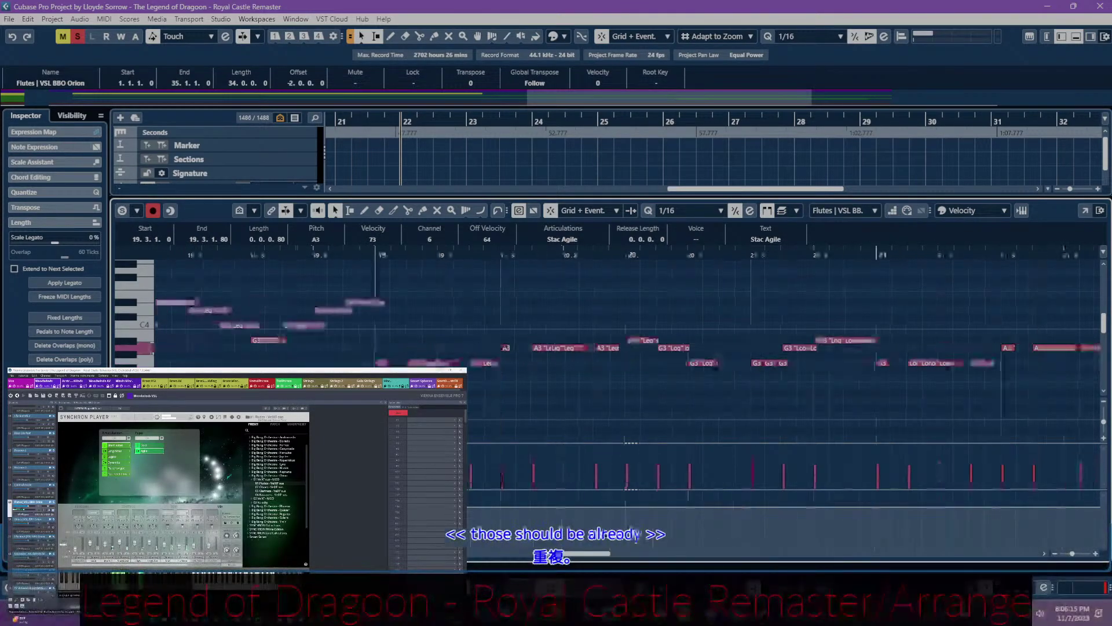
{"action": "left_click", "coordinate": [382, 364]}
{"action": "scroll", "coordinate": [487, 396], "scroll_direction": "down", "scroll_amount": 3}
{"action": "scroll", "coordinate": [487, 396], "scroll_direction": "down", "scroll_amount": 5}
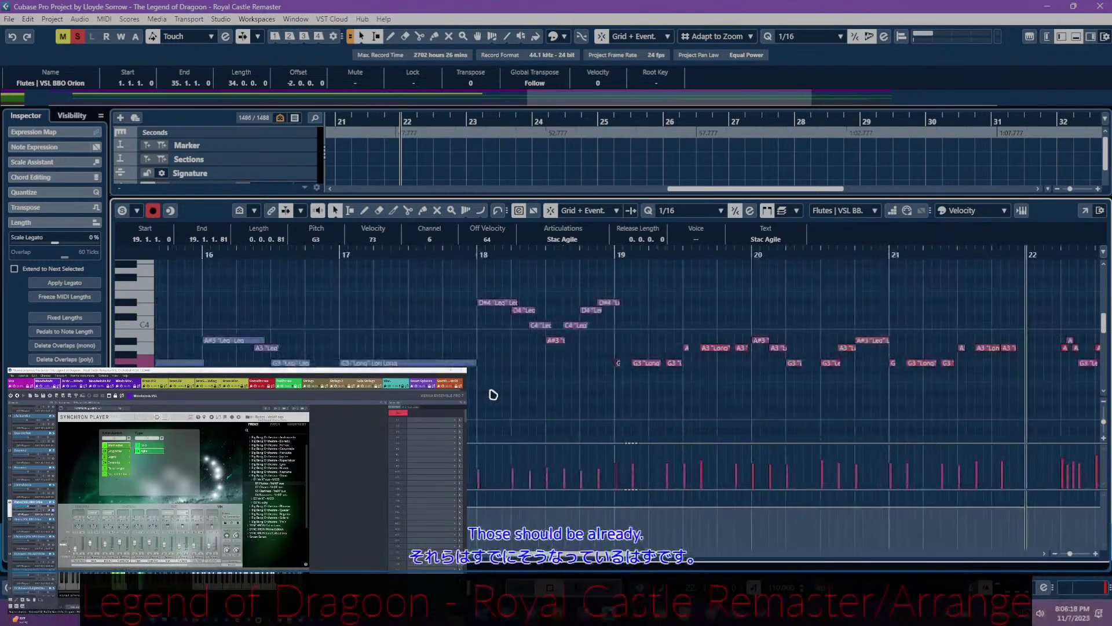
{"action": "scroll", "coordinate": [539, 406], "scroll_direction": "up", "scroll_amount": 6}
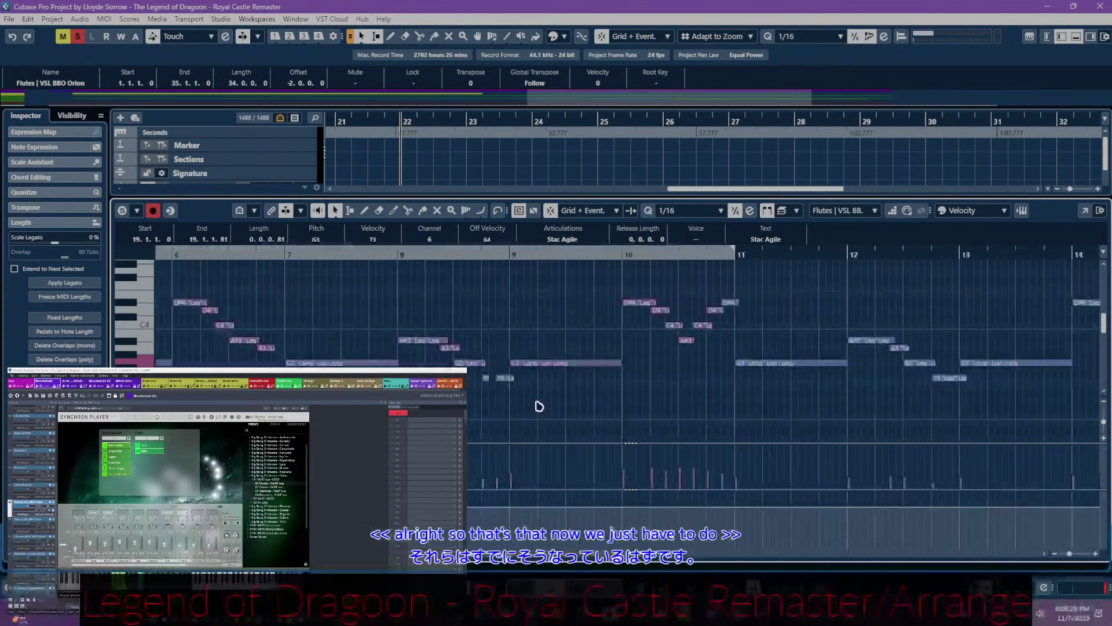
{"action": "left_click", "coordinate": [472, 413]}
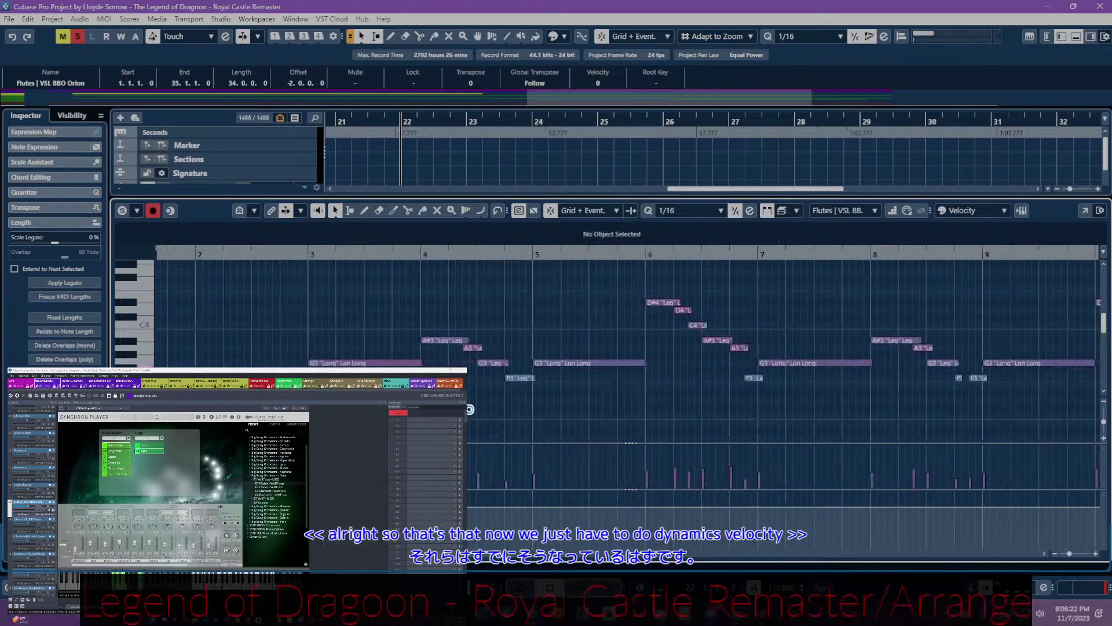
- Reopen the Flutes part for editing with the lower part also displayed, and compare their notes back to bar 3
{"action": "key", "text": "Return"}
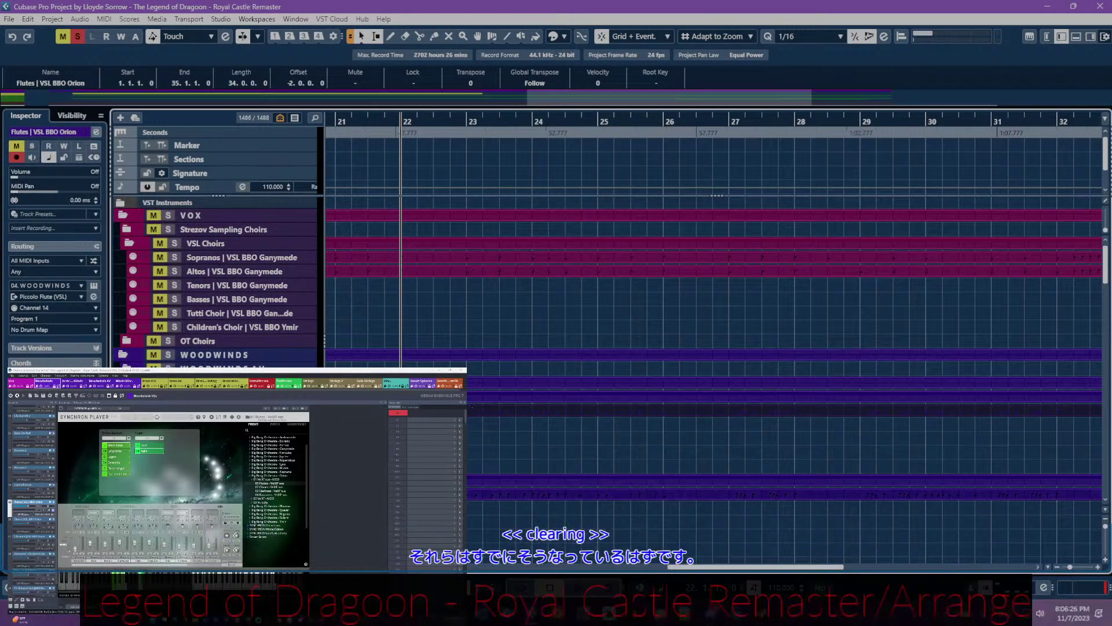
{"action": "key", "text": "Return"}
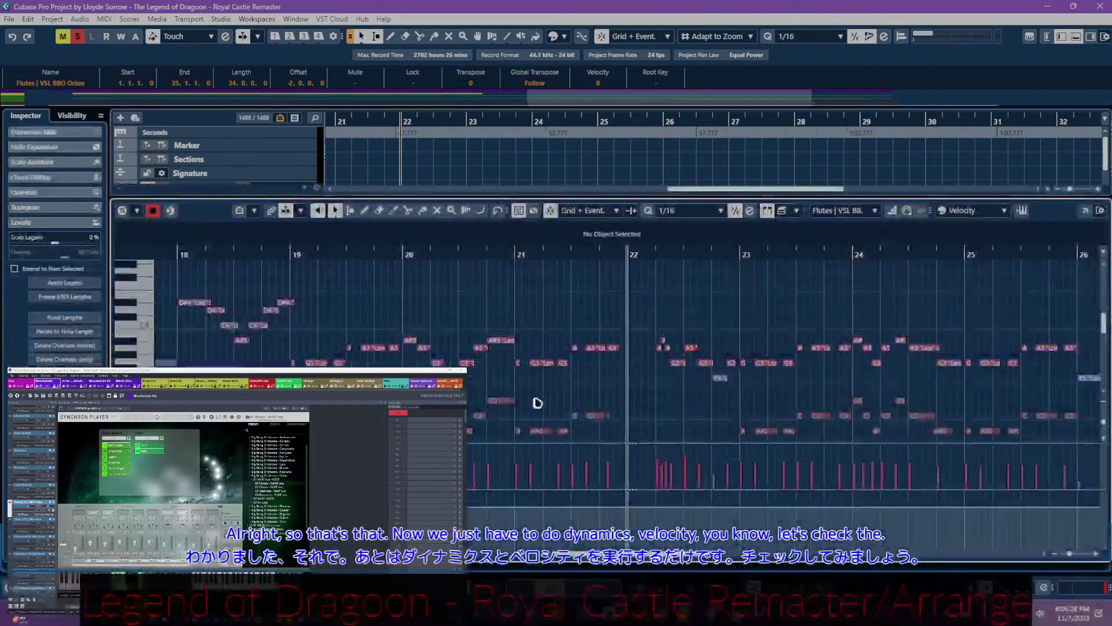
{"action": "scroll", "coordinate": [579, 360], "scroll_direction": "down", "scroll_amount": 2}
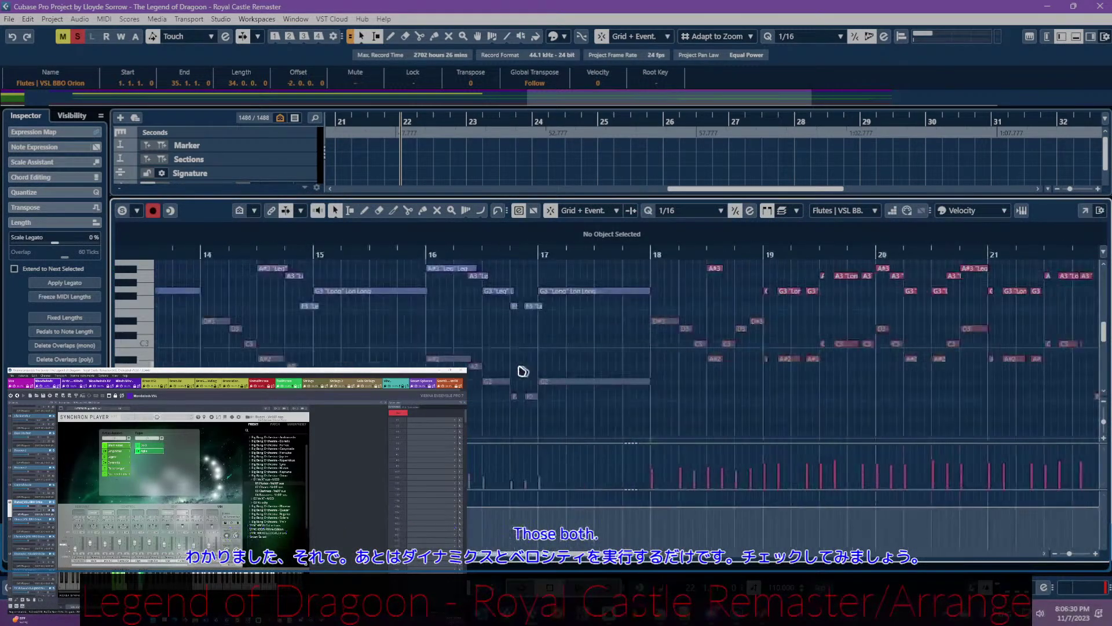
{"action": "scroll", "coordinate": [521, 371], "scroll_direction": "left", "scroll_amount": 4}
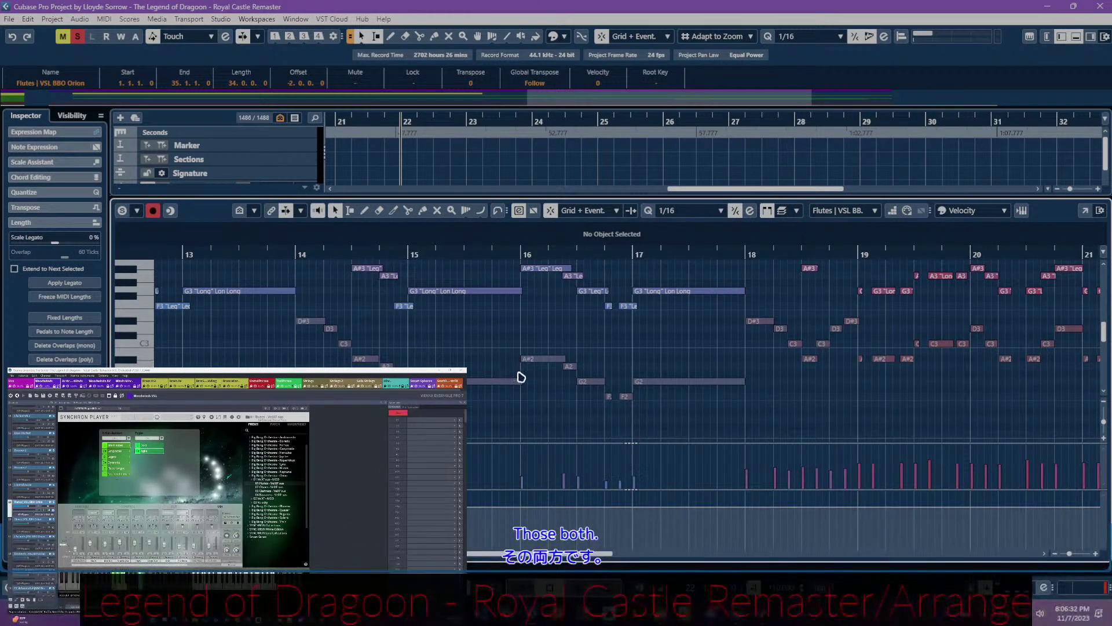
{"action": "scroll", "coordinate": [521, 378], "scroll_direction": "left", "scroll_amount": 3}
{"action": "scroll", "coordinate": [510, 377], "scroll_direction": "up", "scroll_amount": 1}
{"action": "scroll", "coordinate": [499, 379], "scroll_direction": "left", "scroll_amount": 4}
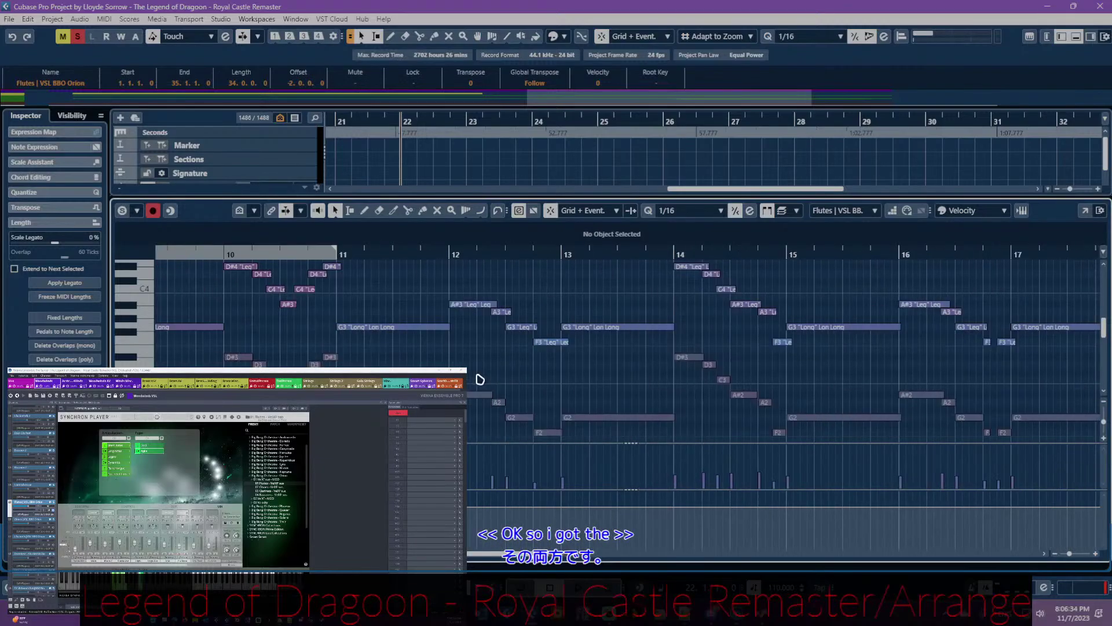
{"action": "scroll", "coordinate": [481, 379], "scroll_direction": "left", "scroll_amount": 4}
{"action": "scroll", "coordinate": [480, 380], "scroll_direction": "down", "scroll_amount": 1}
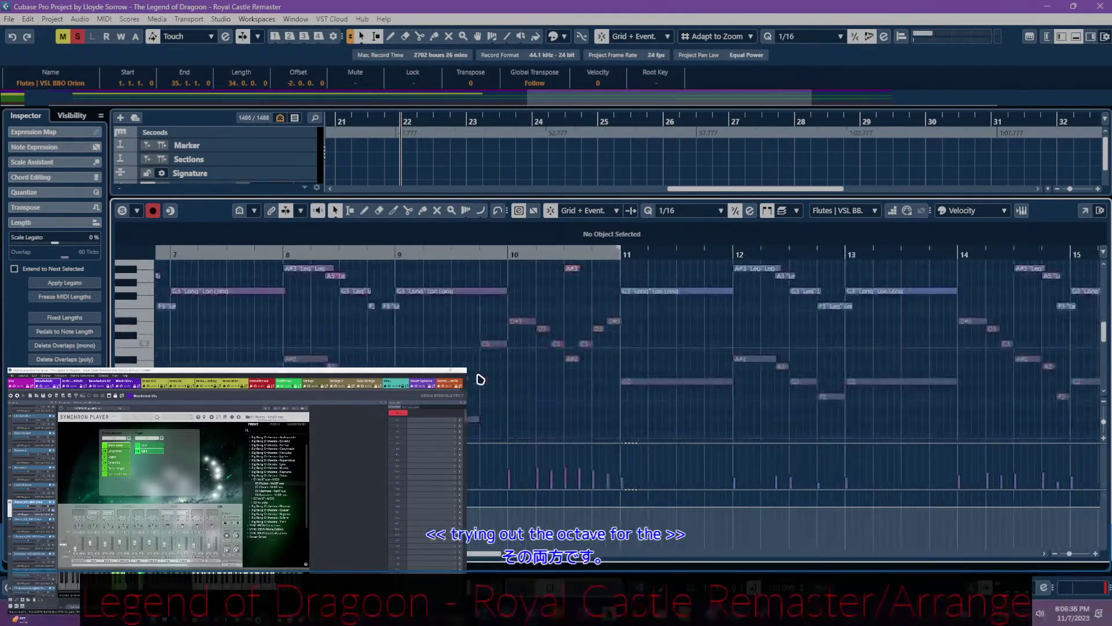
{"action": "scroll", "coordinate": [471, 355], "scroll_direction": "left", "scroll_amount": 2}
{"action": "scroll", "coordinate": [471, 355], "scroll_direction": "up", "scroll_amount": 2}
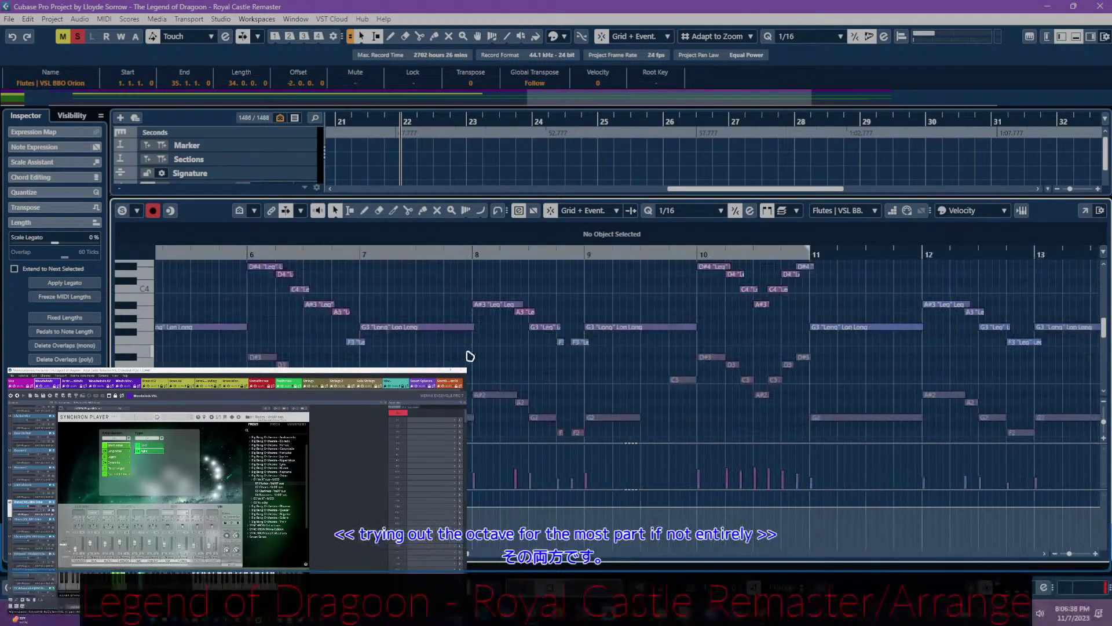
{"action": "scroll", "coordinate": [470, 356], "scroll_direction": "left", "scroll_amount": 4}
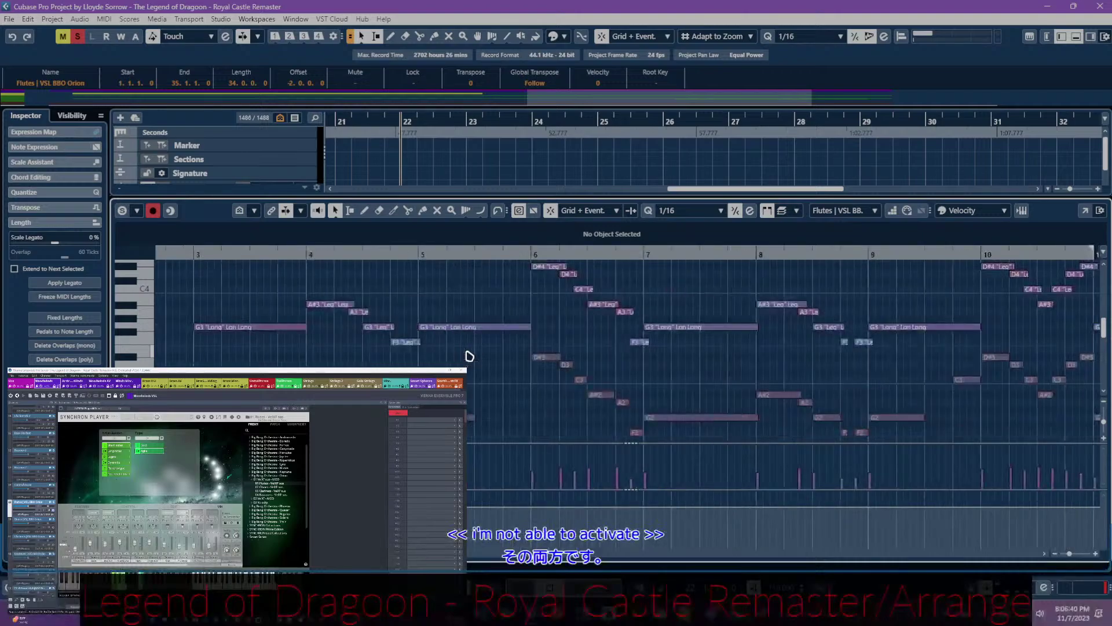
- Compare the octave spacing and rhythm of the Flutes notes and the lower part from bar 6 through bar 26
{"action": "scroll", "coordinate": [470, 356], "scroll_direction": "right", "scroll_amount": 2}
{"action": "scroll", "coordinate": [452, 362], "scroll_direction": "right", "scroll_amount": 2}
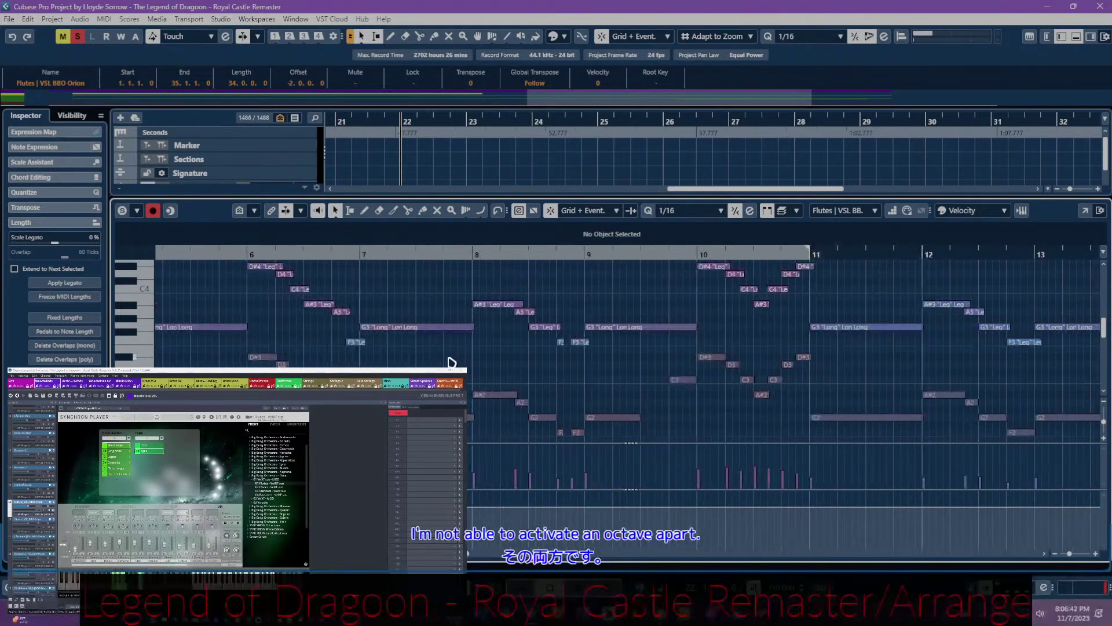
{"action": "scroll", "coordinate": [452, 363], "scroll_direction": "down", "scroll_amount": 2}
{"action": "scroll", "coordinate": [383, 311], "scroll_direction": "right", "scroll_amount": 5}
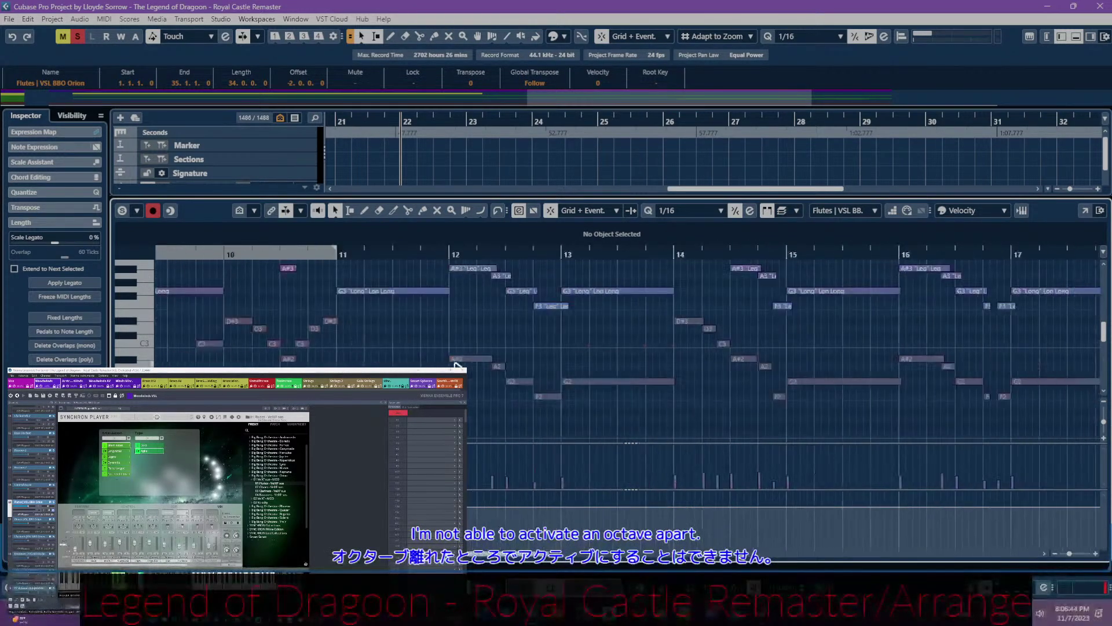
{"action": "scroll", "coordinate": [461, 366], "scroll_direction": "up", "scroll_amount": 2}
{"action": "scroll", "coordinate": [461, 366], "scroll_direction": "right", "scroll_amount": 2}
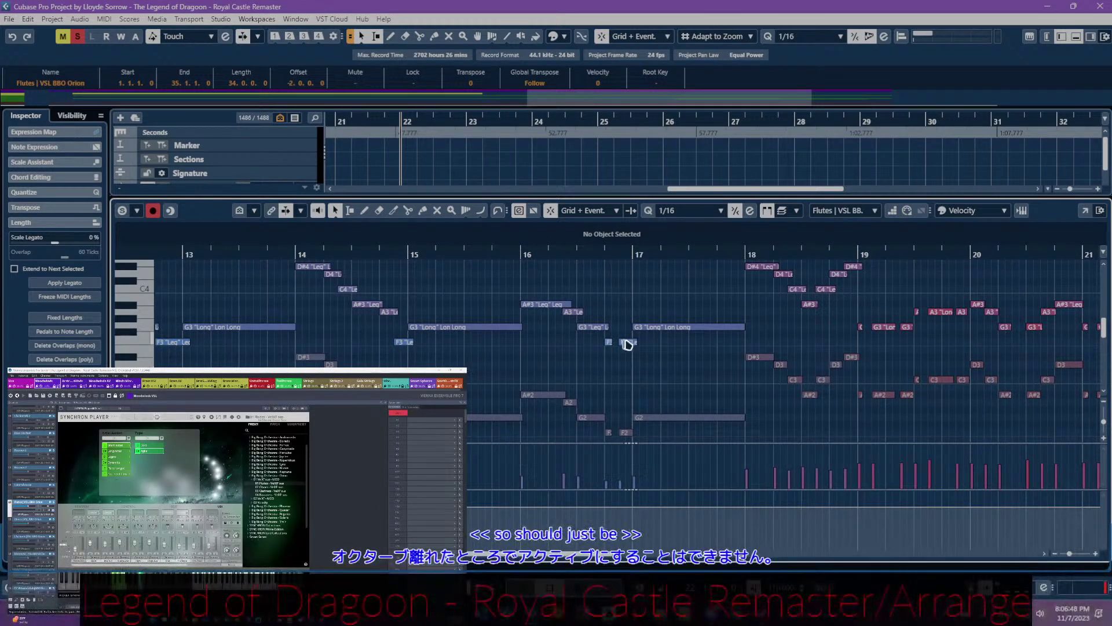
{"action": "scroll", "coordinate": [683, 382], "scroll_direction": "down", "scroll_amount": 2}
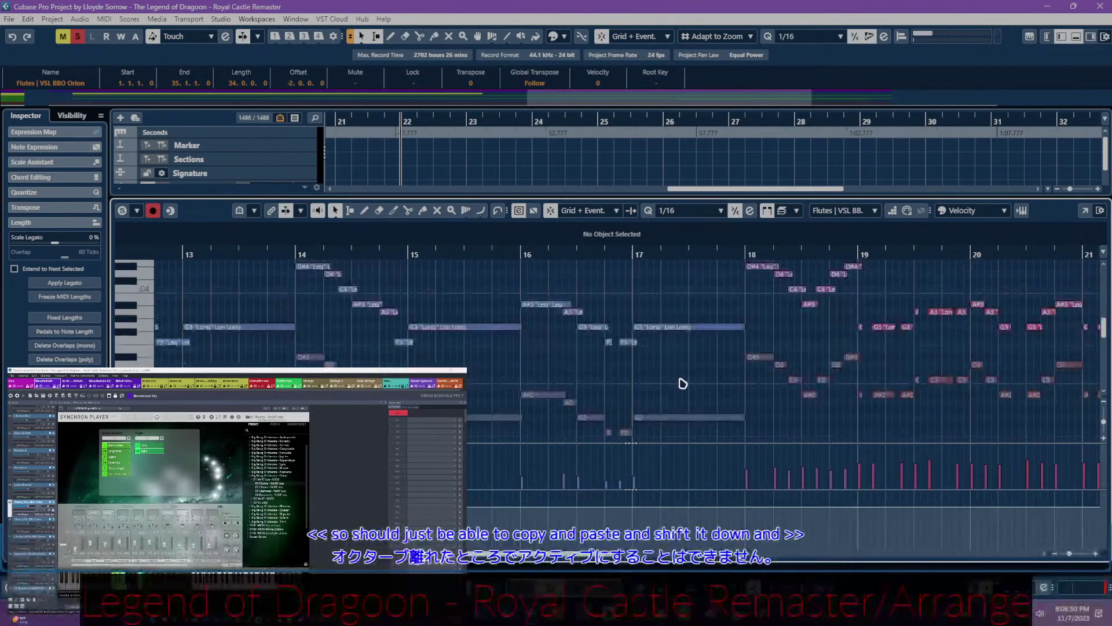
{"action": "scroll", "coordinate": [678, 382], "scroll_direction": "right", "scroll_amount": 1}
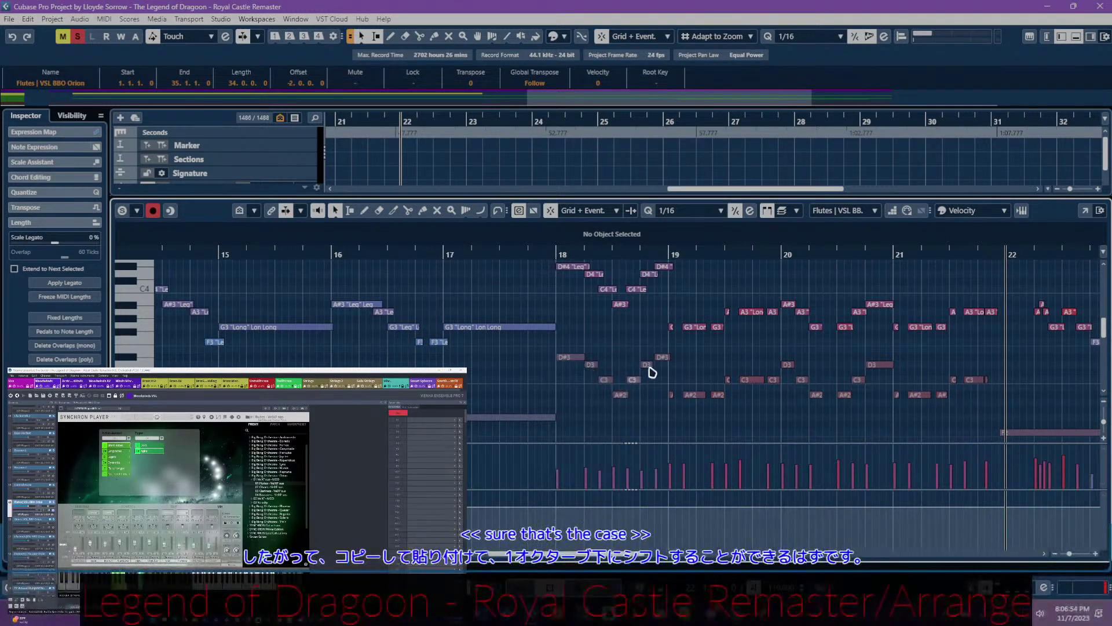
{"action": "scroll", "coordinate": [670, 385], "scroll_direction": "right", "scroll_amount": 2}
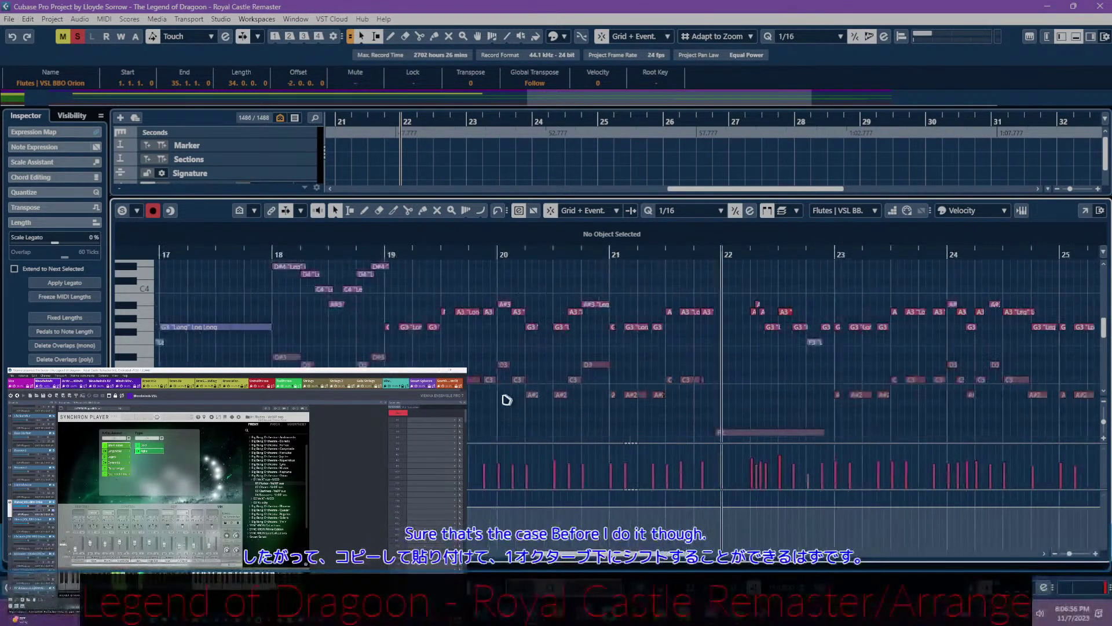
{"action": "scroll", "coordinate": [511, 396], "scroll_direction": "right", "scroll_amount": 2}
{"action": "scroll", "coordinate": [511, 397], "scroll_direction": "right", "scroll_amount": 2}
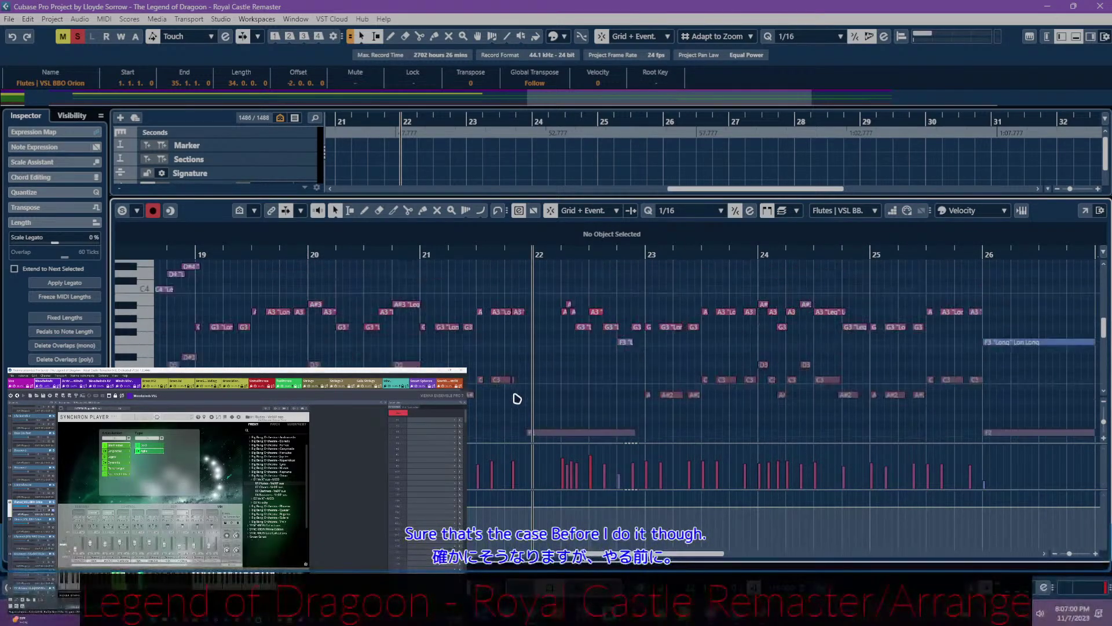
{"action": "scroll", "coordinate": [514, 397], "scroll_direction": "up", "scroll_amount": 2}
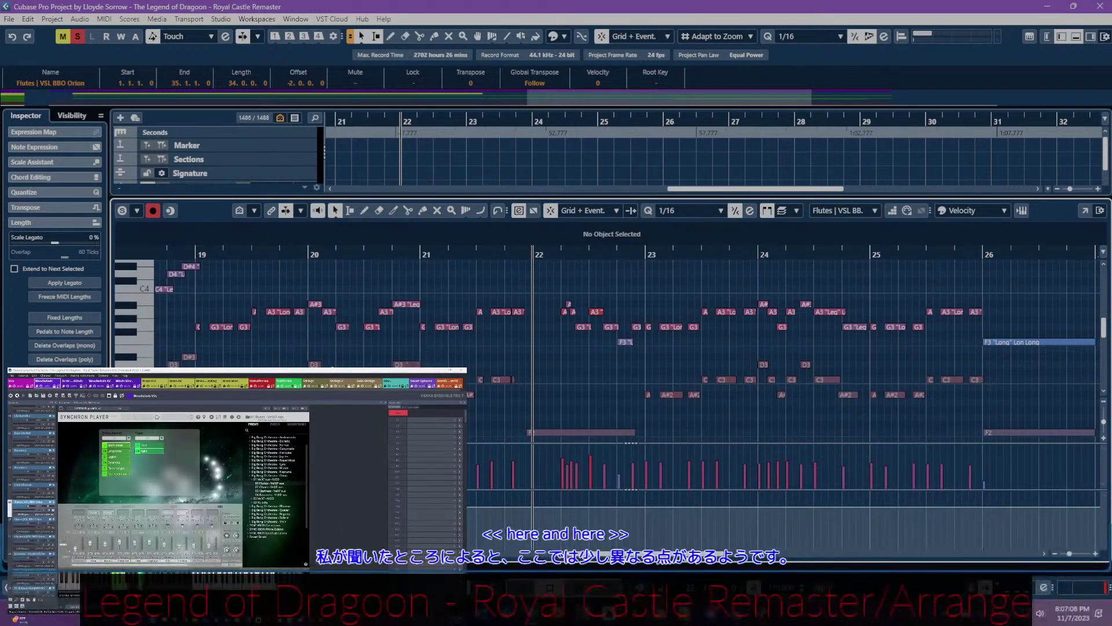
- Move the playback position to the start of bar 19 and examine both parts from there through bar 26
{"action": "scroll", "coordinate": [315, 365], "scroll_direction": "left", "scroll_amount": 5}
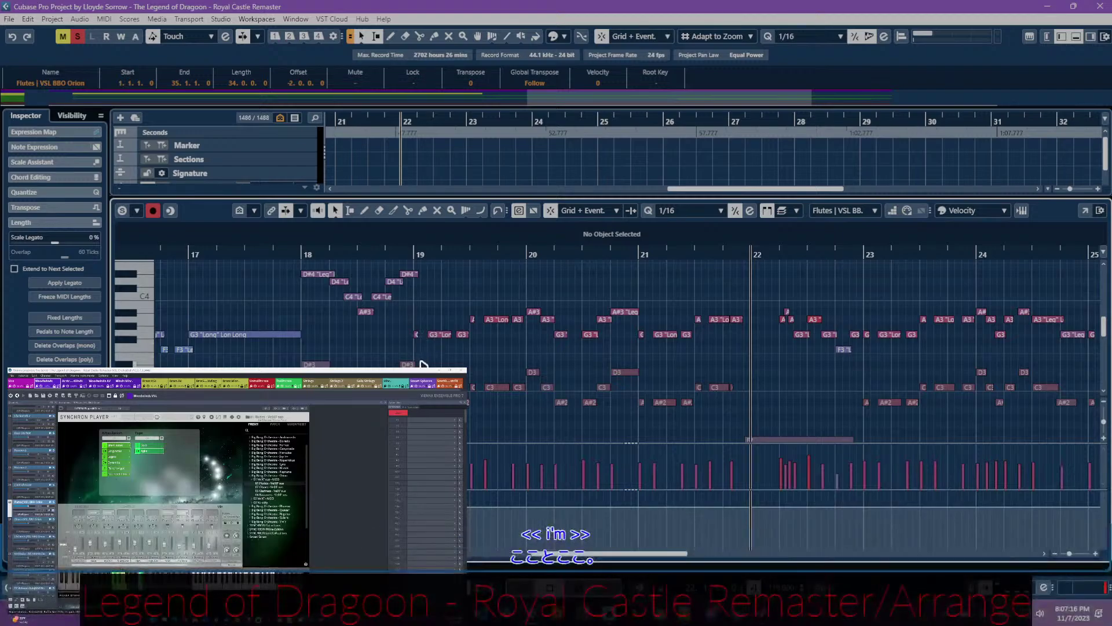
{"action": "left_click", "coordinate": [413, 255]}
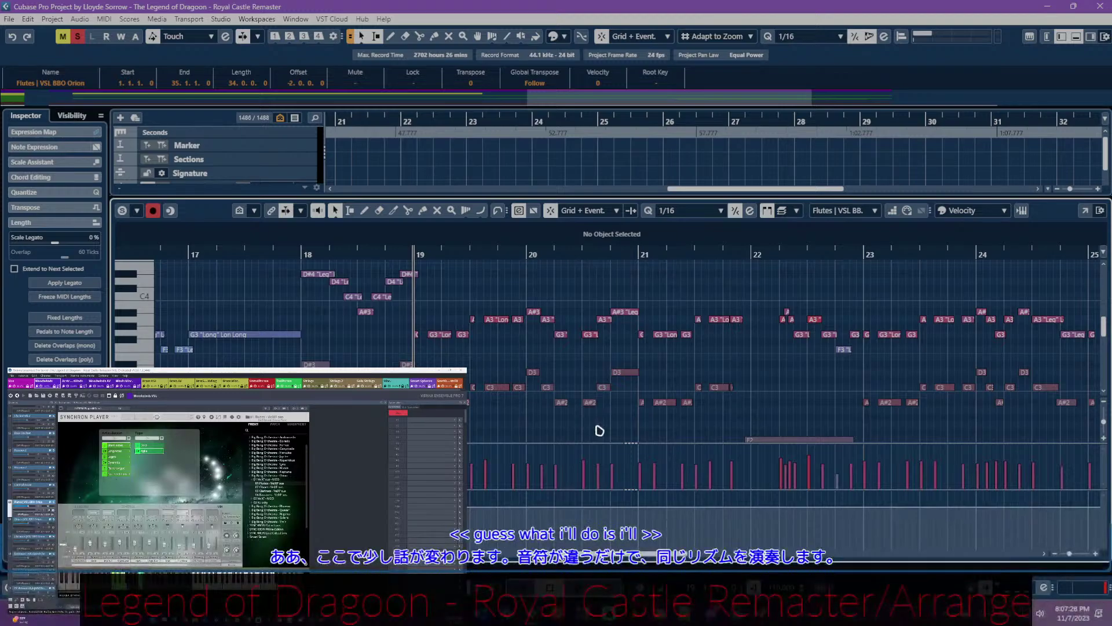
{"action": "left_click_drag", "start_coordinate": [595, 426], "coordinate": [473, 412]}
{"action": "left_click_drag", "start_coordinate": [719, 426], "coordinate": [606, 405]}
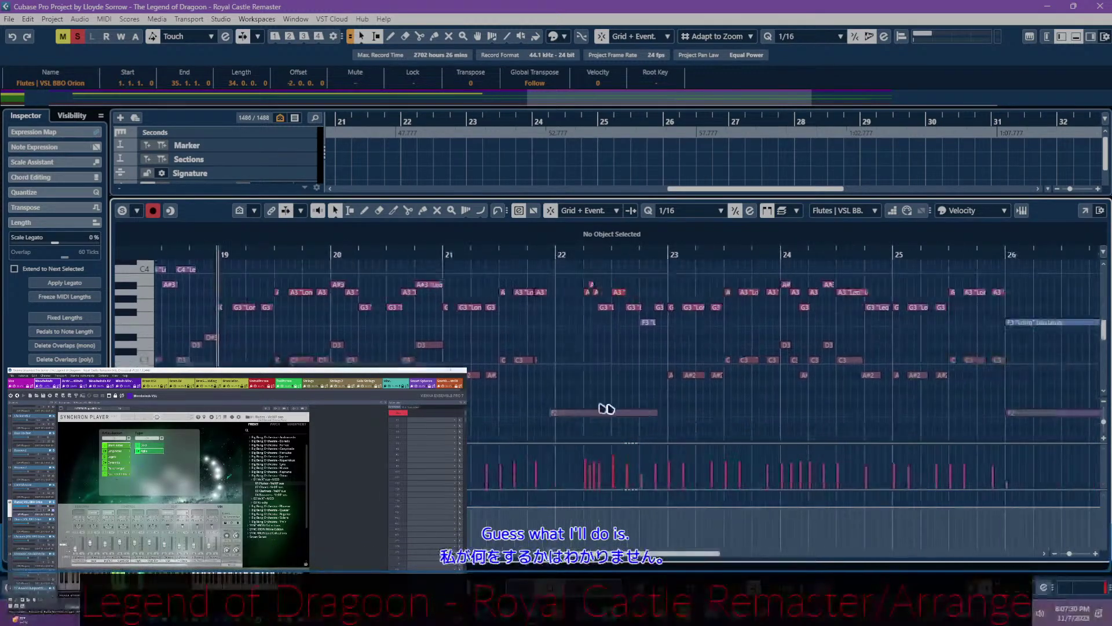
- Compare the octave spacing and rhythm of the Flutes notes and the lower part from bar 22 through the final notes in bar 34
{"action": "left_click_drag", "start_coordinate": [717, 427], "coordinate": [606, 417]}
{"action": "left_click_drag", "start_coordinate": [693, 414], "coordinate": [585, 412]}
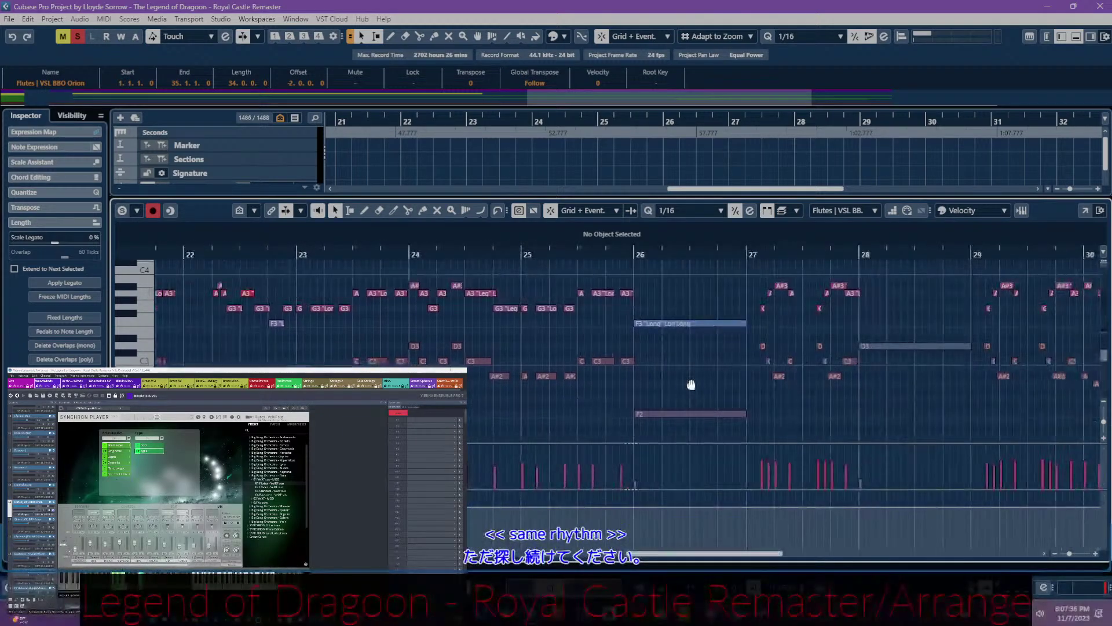
{"action": "left_click_drag", "start_coordinate": [695, 392], "coordinate": [524, 402]}
{"action": "left_click_drag", "start_coordinate": [690, 417], "coordinate": [596, 413]}
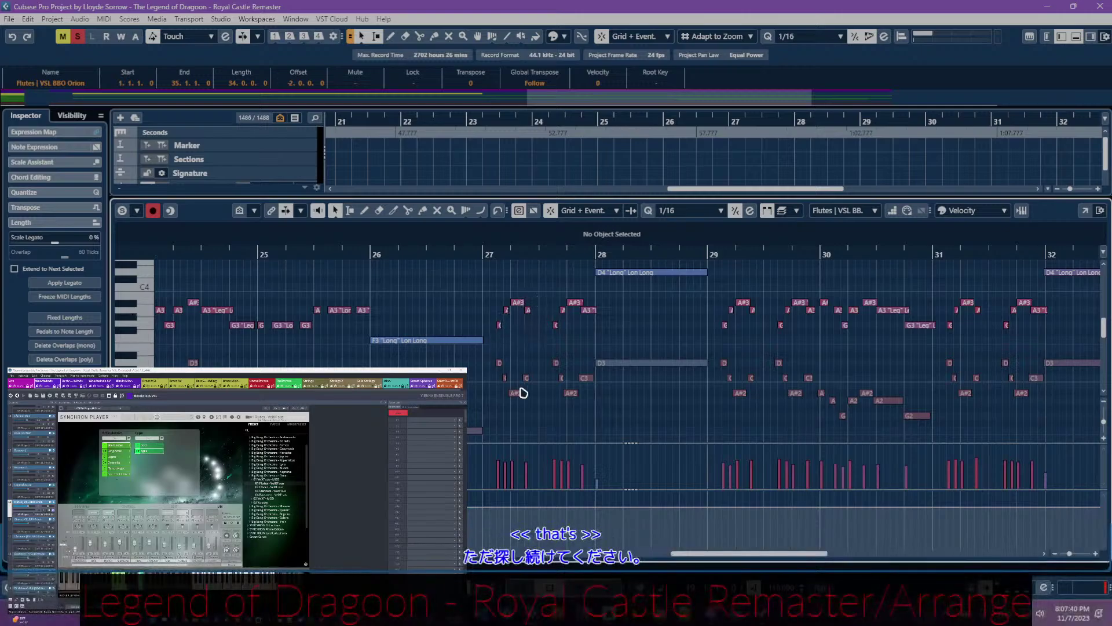
{"action": "left_click_drag", "start_coordinate": [704, 412], "coordinate": [536, 416]}
{"action": "left_click_drag", "start_coordinate": [634, 415], "coordinate": [573, 415]}
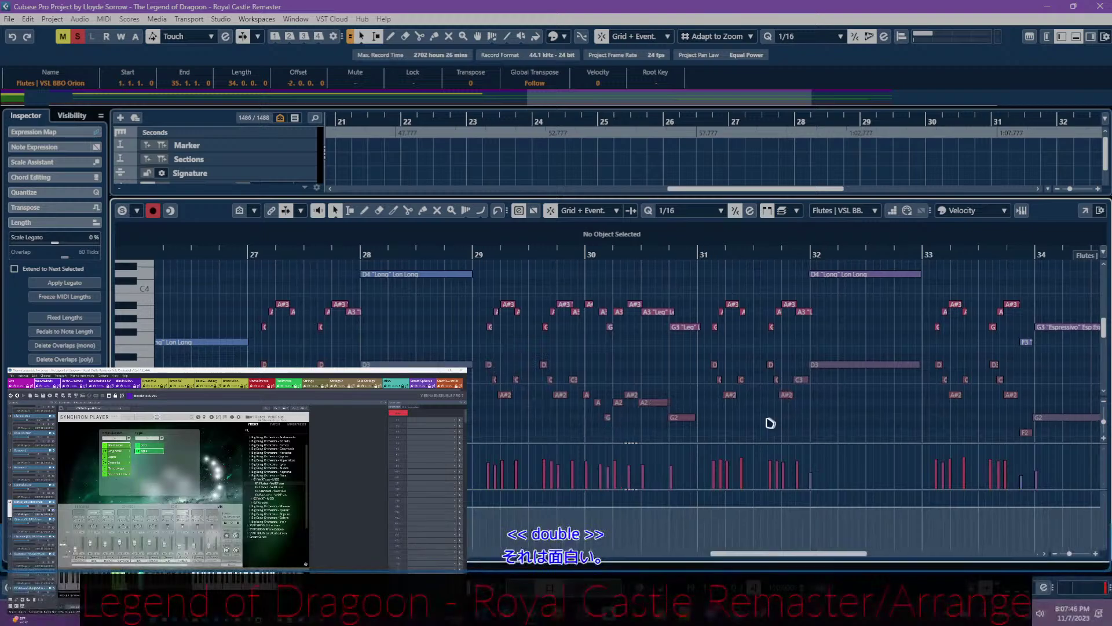
{"action": "left_click_drag", "start_coordinate": [770, 422], "coordinate": [715, 420]}
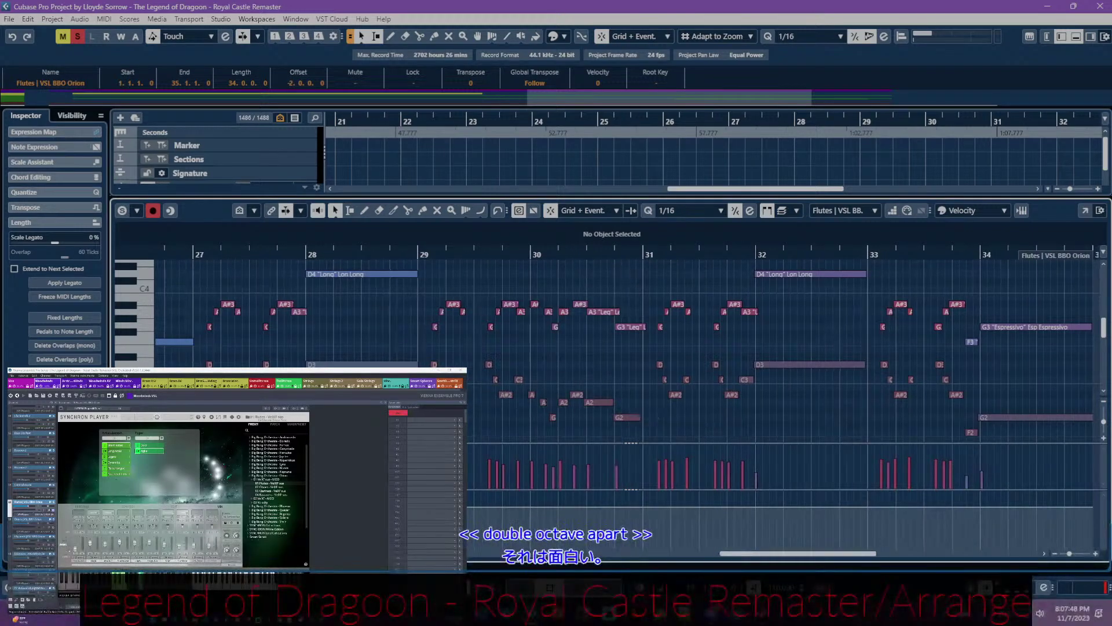
{"action": "left_click_drag", "start_coordinate": [810, 430], "coordinate": [559, 418]}
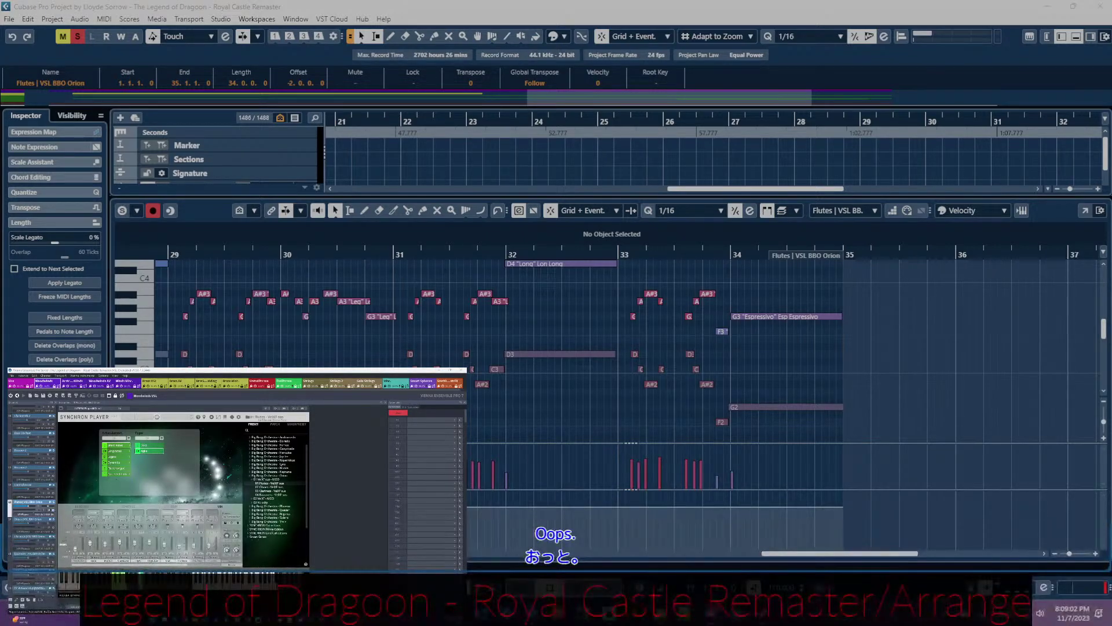
{"action": "left_click", "coordinate": [727, 330]}
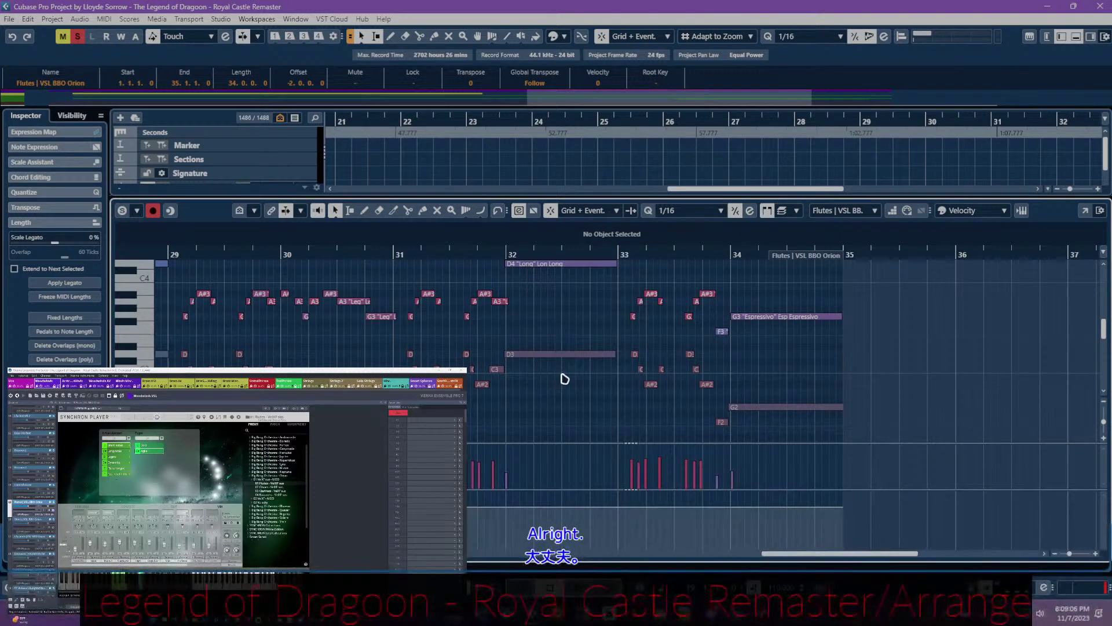
- Close the docked note editor and reopen both parts in a separate key editor window, showing the first notes from bar 3
{"action": "scroll", "coordinate": [567, 382], "scroll_direction": "left", "scroll_amount": 5}
{"action": "scroll", "coordinate": [566, 383], "scroll_direction": "left", "scroll_amount": 20}
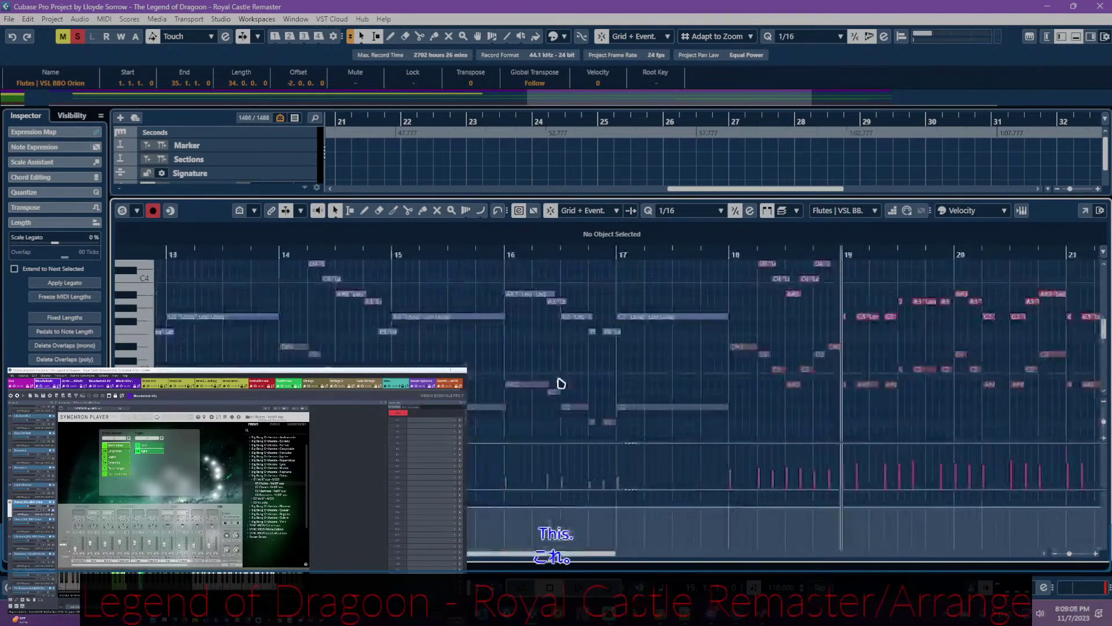
{"action": "scroll", "coordinate": [561, 384], "scroll_direction": "left", "scroll_amount": 12}
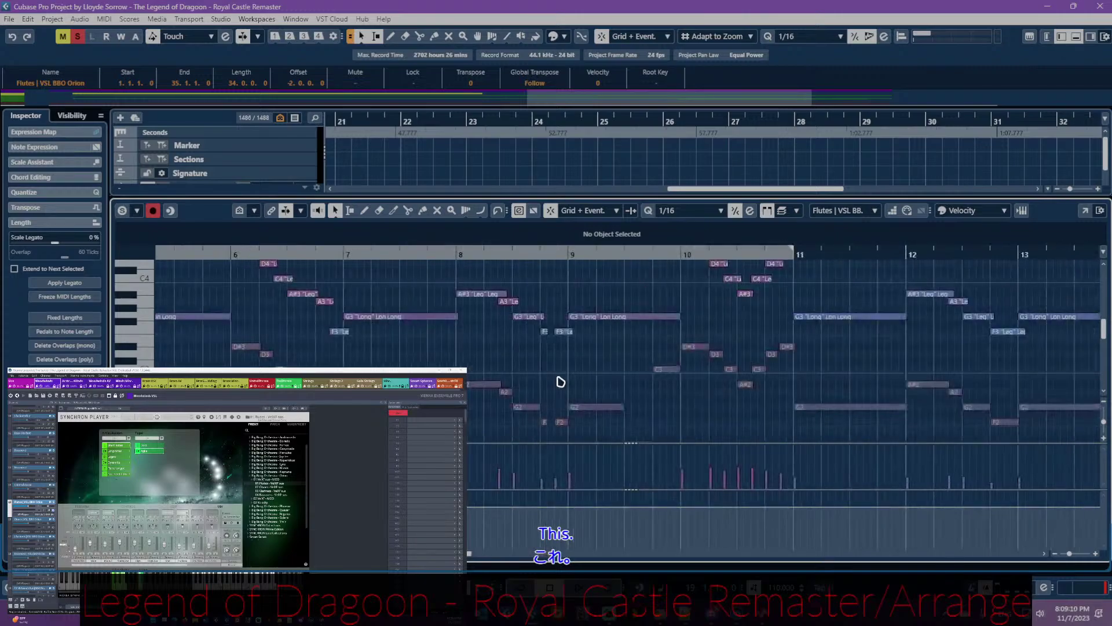
{"action": "key", "text": "ctrl+e"}
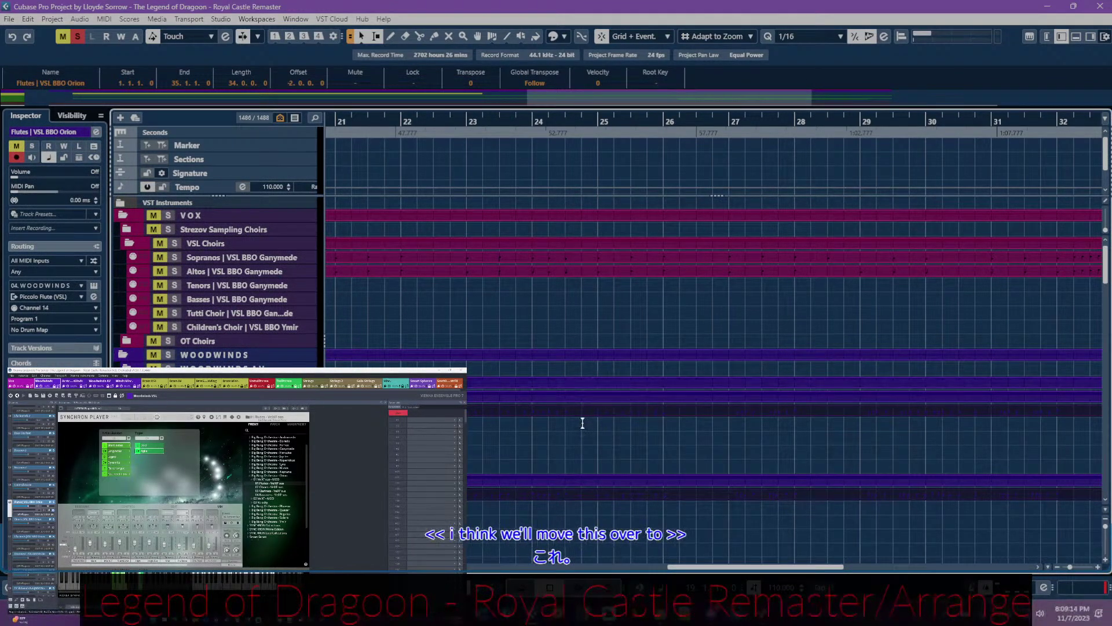
{"action": "key", "text": "ctrl+e"}
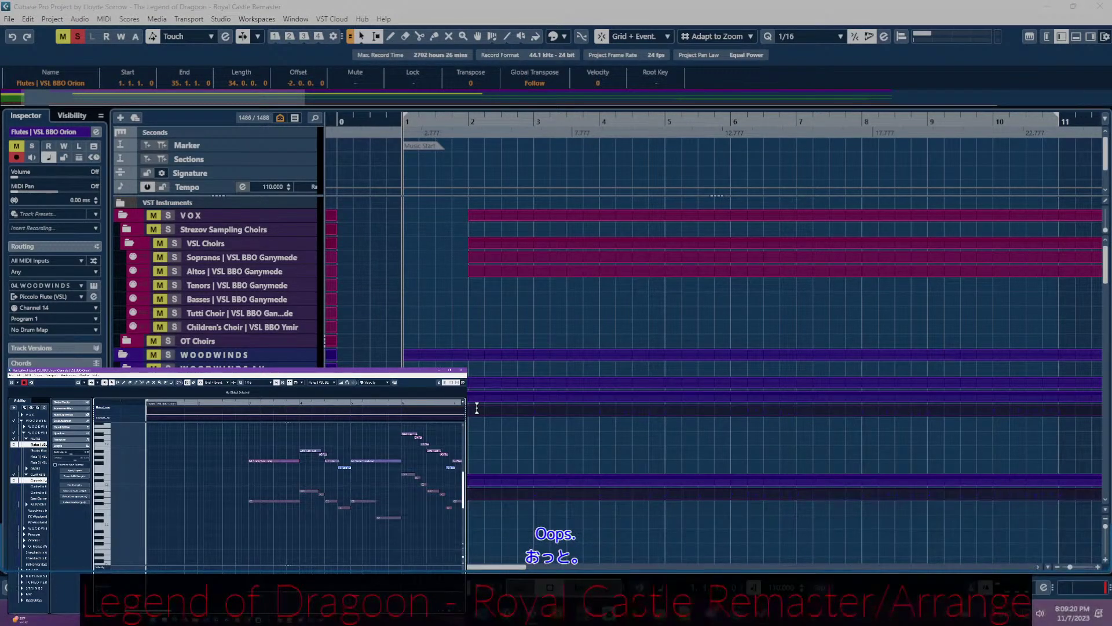
{"action": "scroll", "coordinate": [254, 466], "scroll_direction": "right", "scroll_amount": 1}
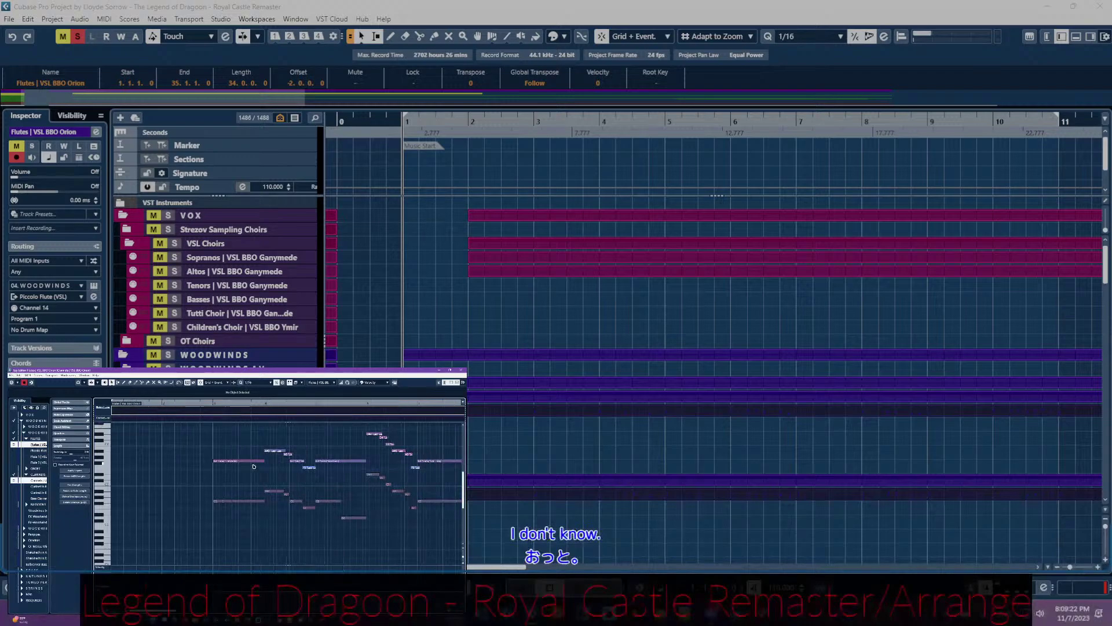
{"action": "scroll", "coordinate": [253, 466], "scroll_direction": "right", "scroll_amount": 1}
- Replace the lower part's notes in bars 3 and 4 with a copy of the Flutes notes transposed an octave down
{"action": "left_click", "coordinate": [200, 462]}
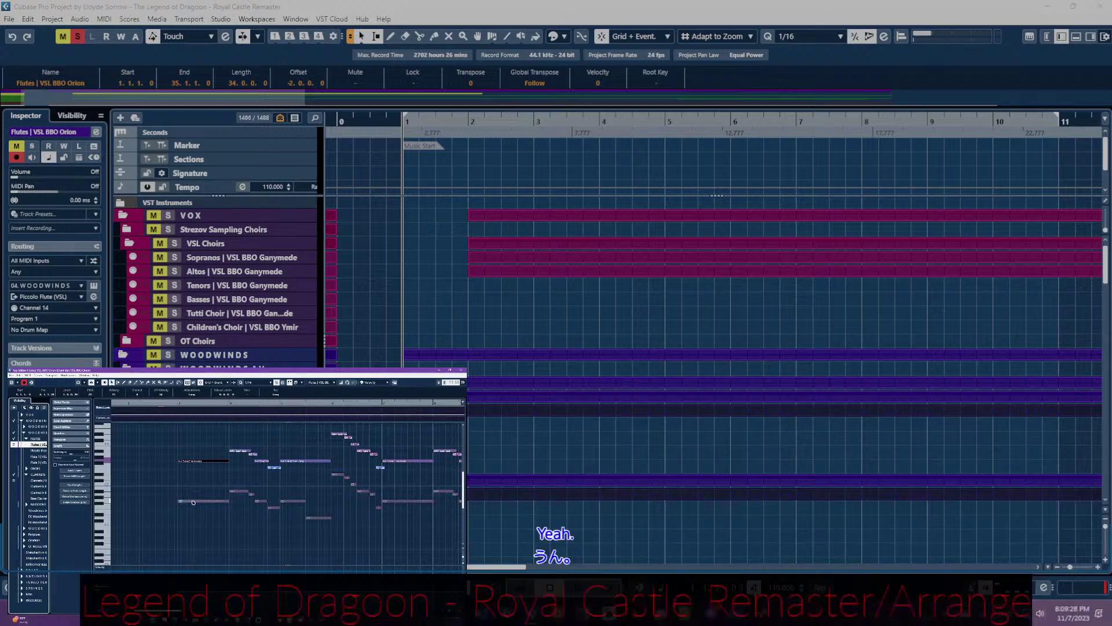
{"action": "scroll", "coordinate": [198, 483], "scroll_direction": "right", "scroll_amount": 1}
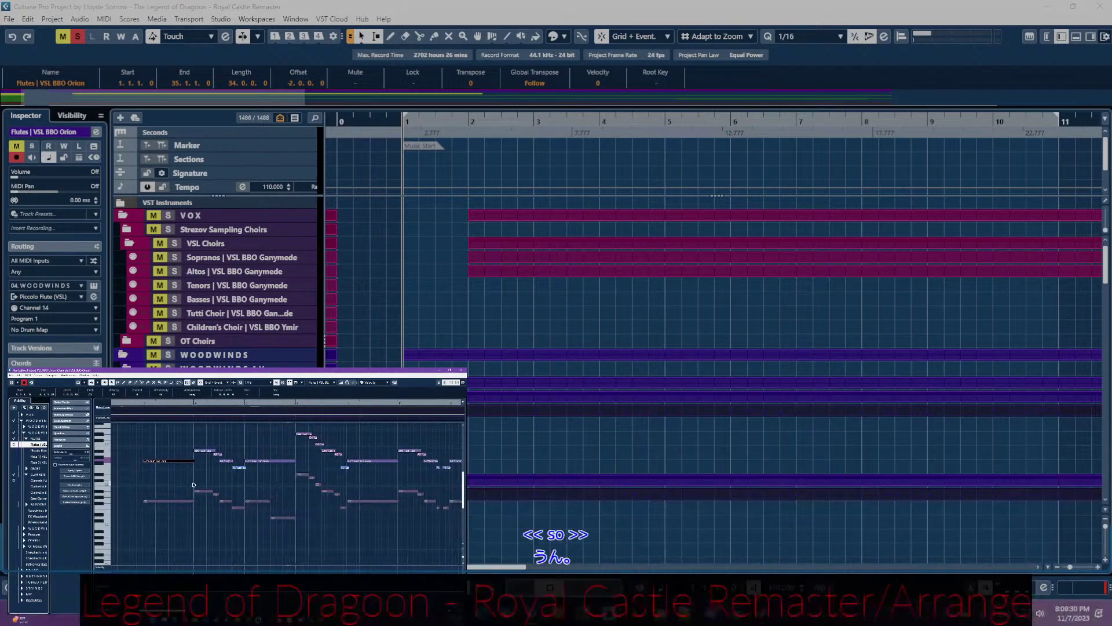
{"action": "left_click", "coordinate": [171, 461]}
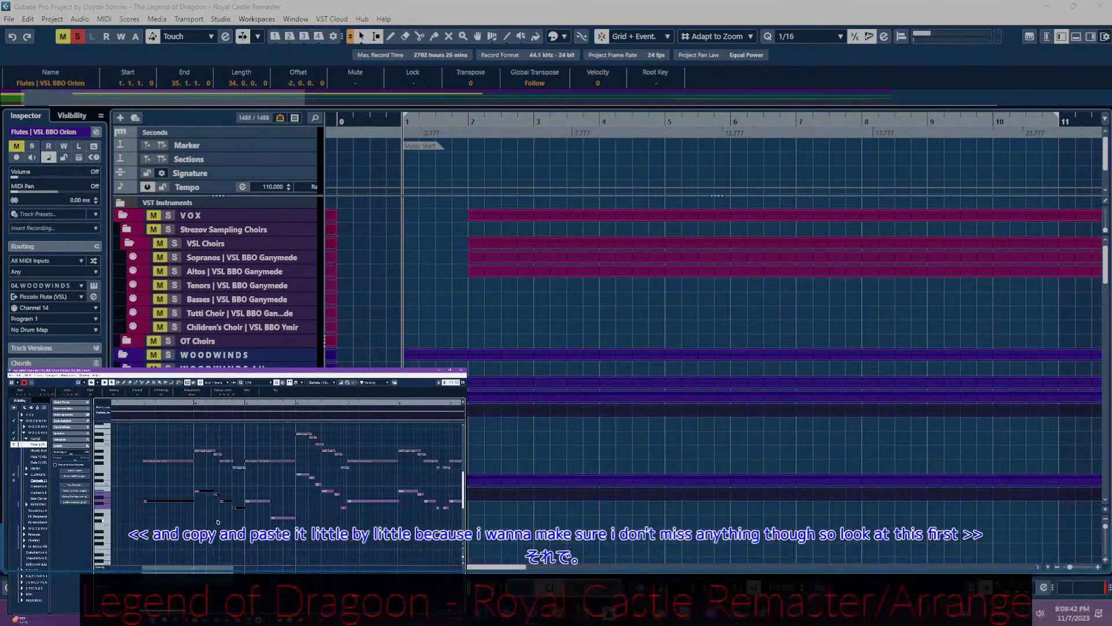
{"action": "left_click", "coordinate": [142, 404]}
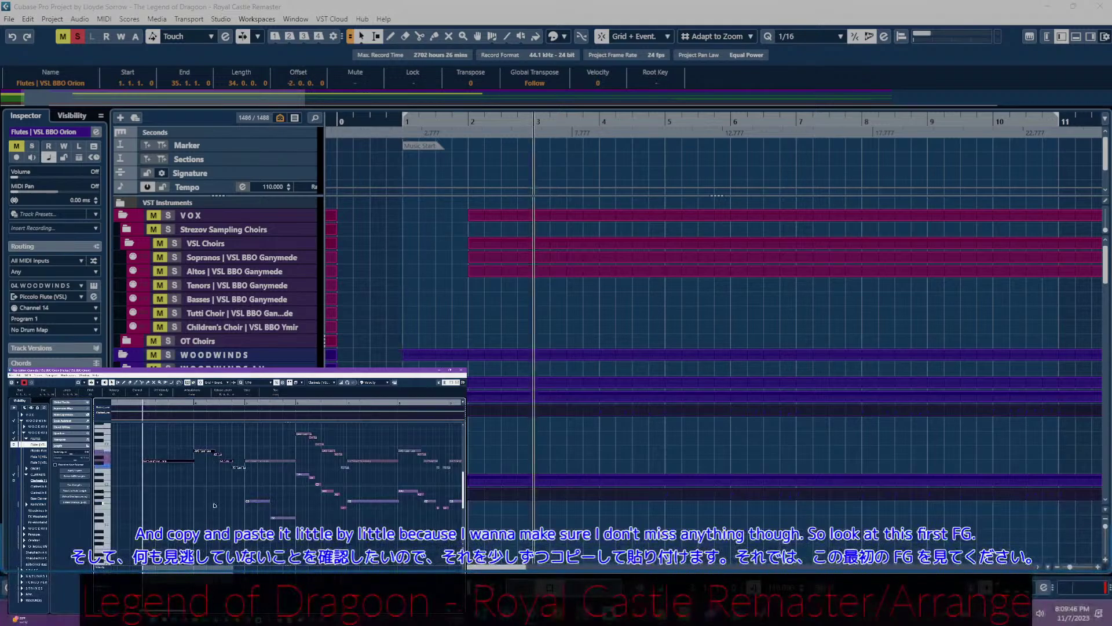
{"action": "key", "text": "shift+Down"}
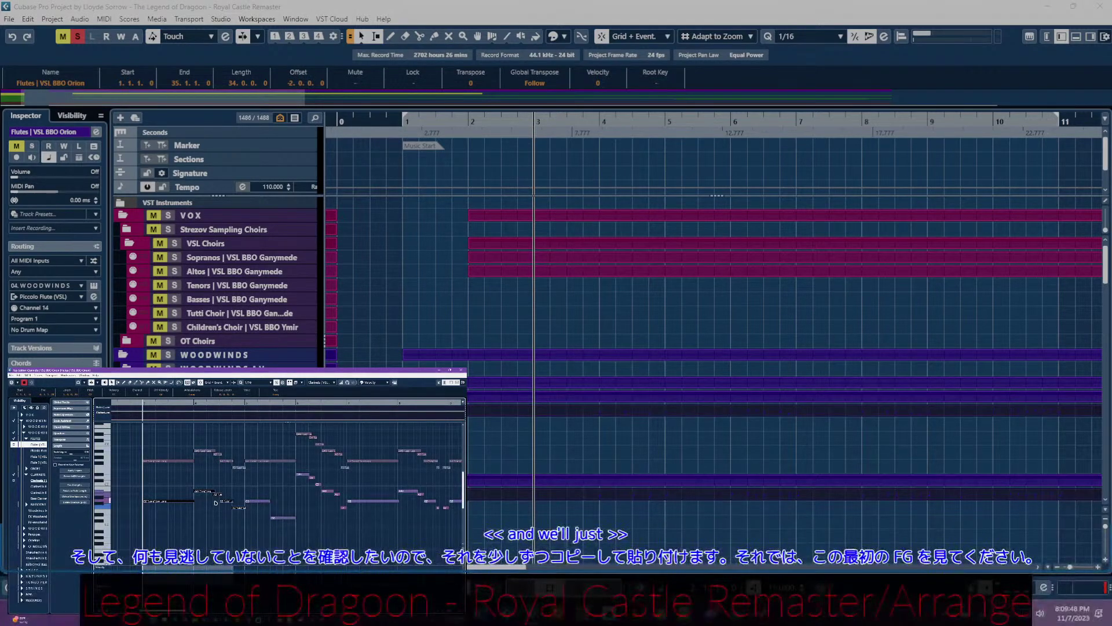
- Assign an articulation to the lower part's two long notes in bar 5 and extend the first to slightly overlap the second
{"action": "scroll", "coordinate": [263, 516], "scroll_direction": "right", "scroll_amount": 2}
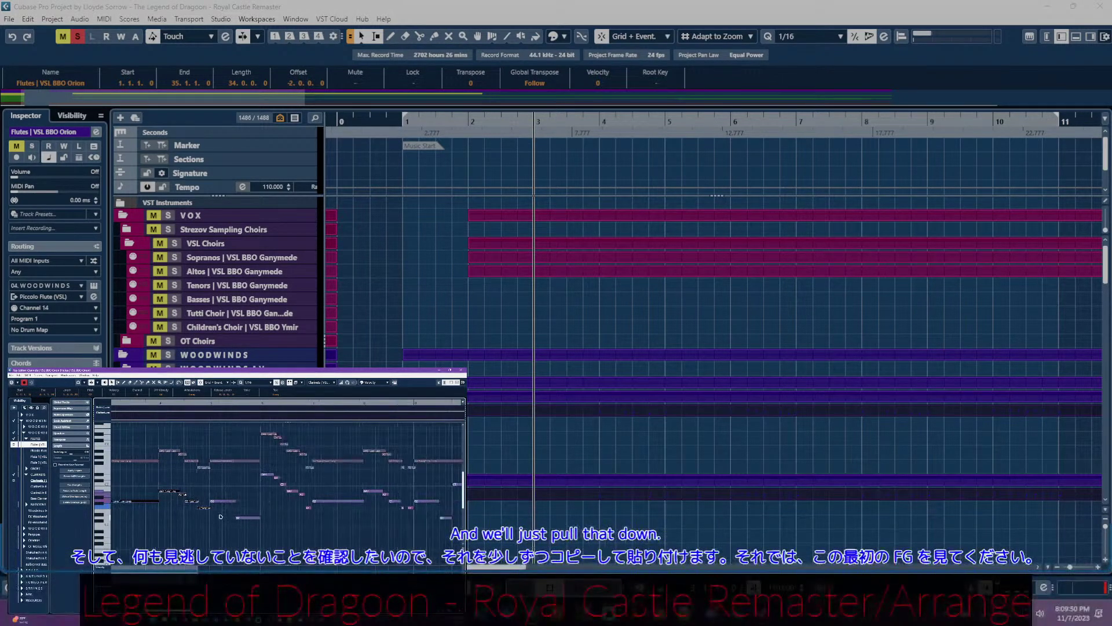
{"action": "left_click", "coordinate": [229, 513]}
{"action": "left_click", "coordinate": [225, 498]}
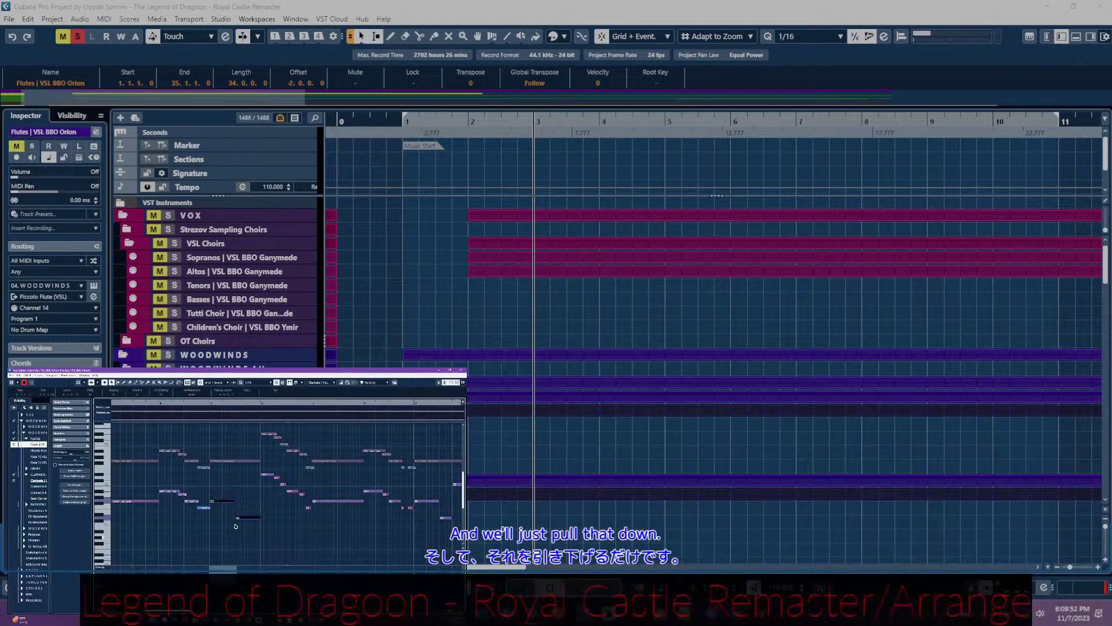
{"action": "left_click", "coordinate": [195, 396]}
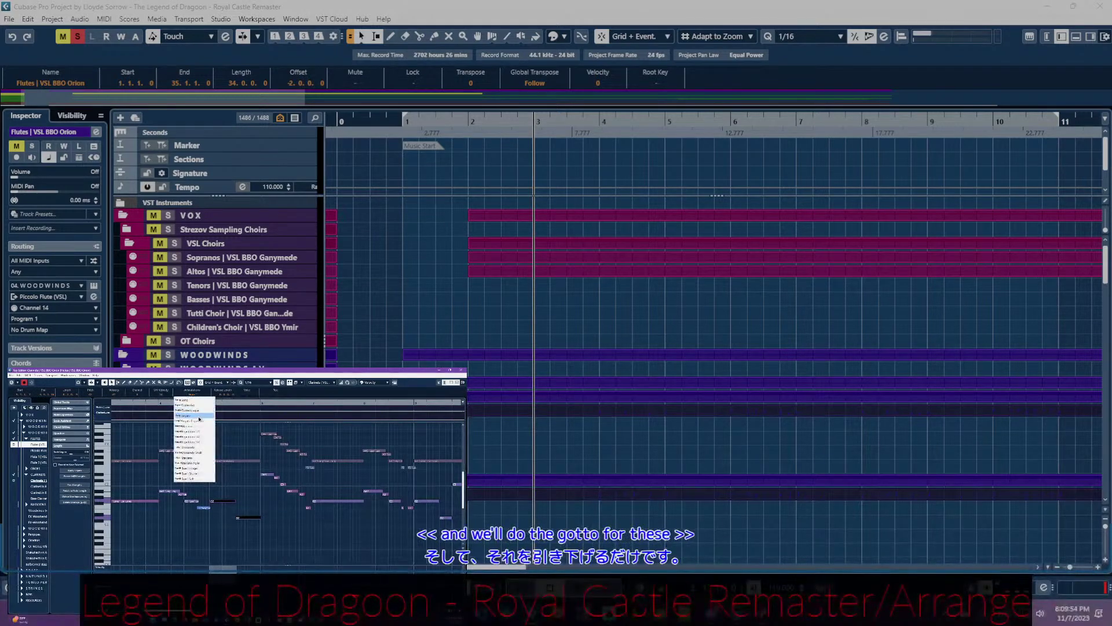
{"action": "left_click", "coordinate": [216, 502]}
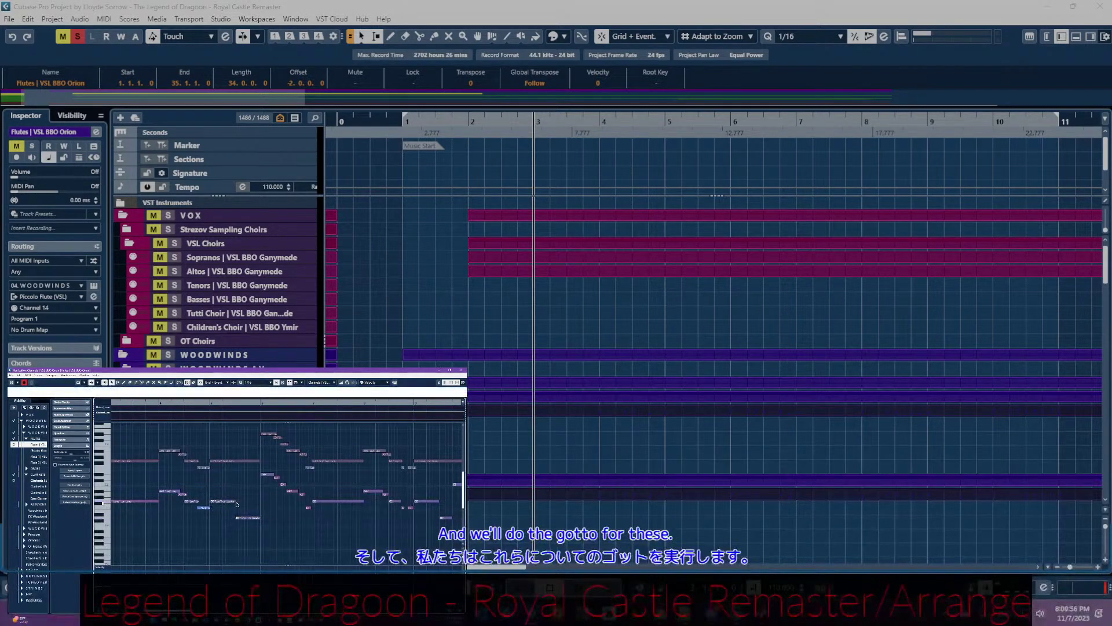
{"action": "left_click_drag", "start_coordinate": [235, 502], "coordinate": [237, 502]}
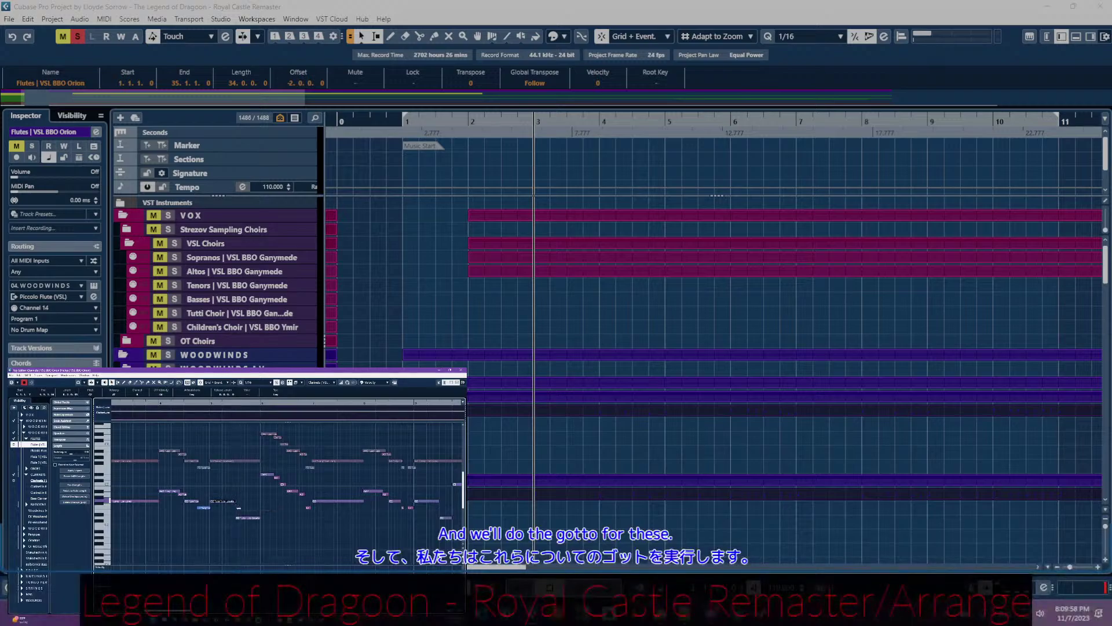
{"action": "left_click", "coordinate": [246, 518]}
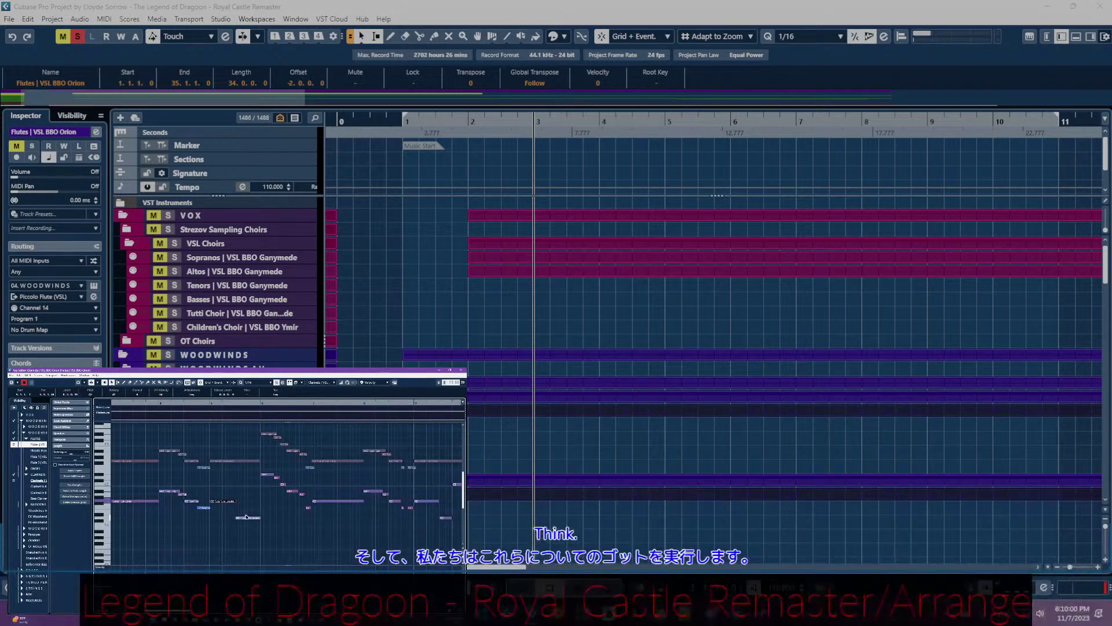
- Replace the lower part's notes in bars 6 and 7 with the corresponding Flutes notes pasted at bar 6 and transposed an octave down
{"action": "scroll", "coordinate": [270, 526], "scroll_direction": "right", "scroll_amount": 2}
{"action": "scroll", "coordinate": [270, 526], "scroll_direction": "right", "scroll_amount": 3}
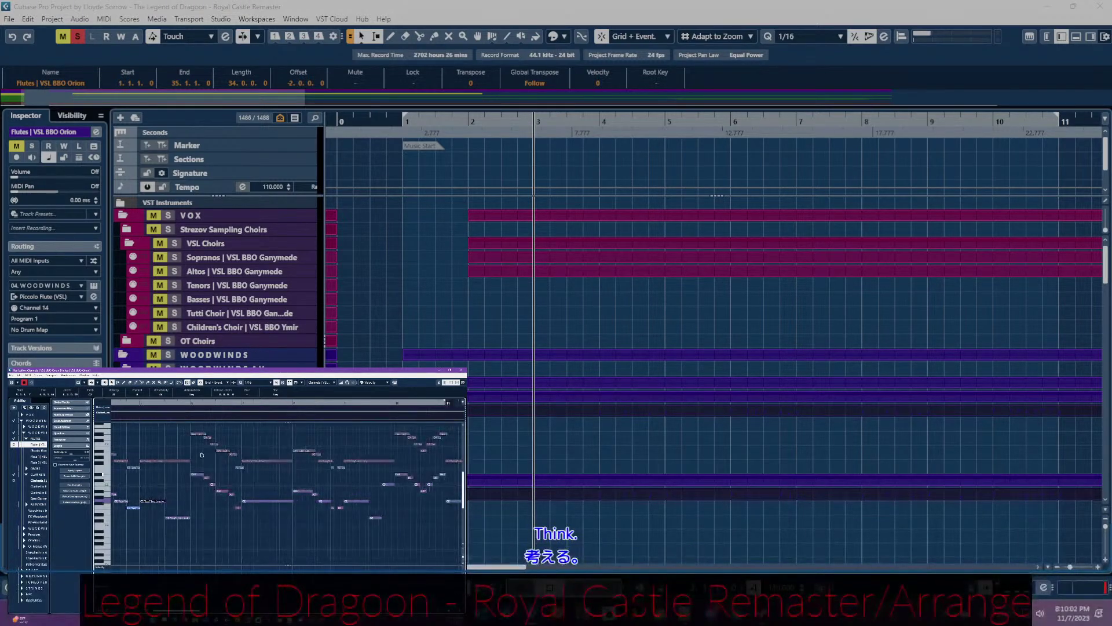
{"action": "left_click", "coordinate": [199, 474]}
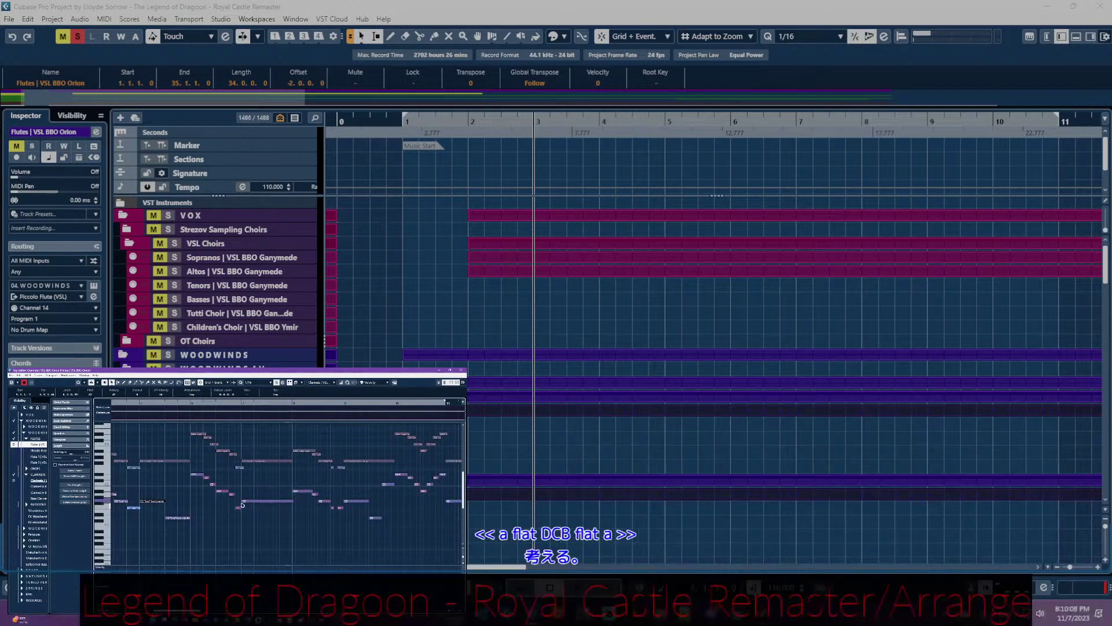
{"action": "left_click", "coordinate": [198, 433]}
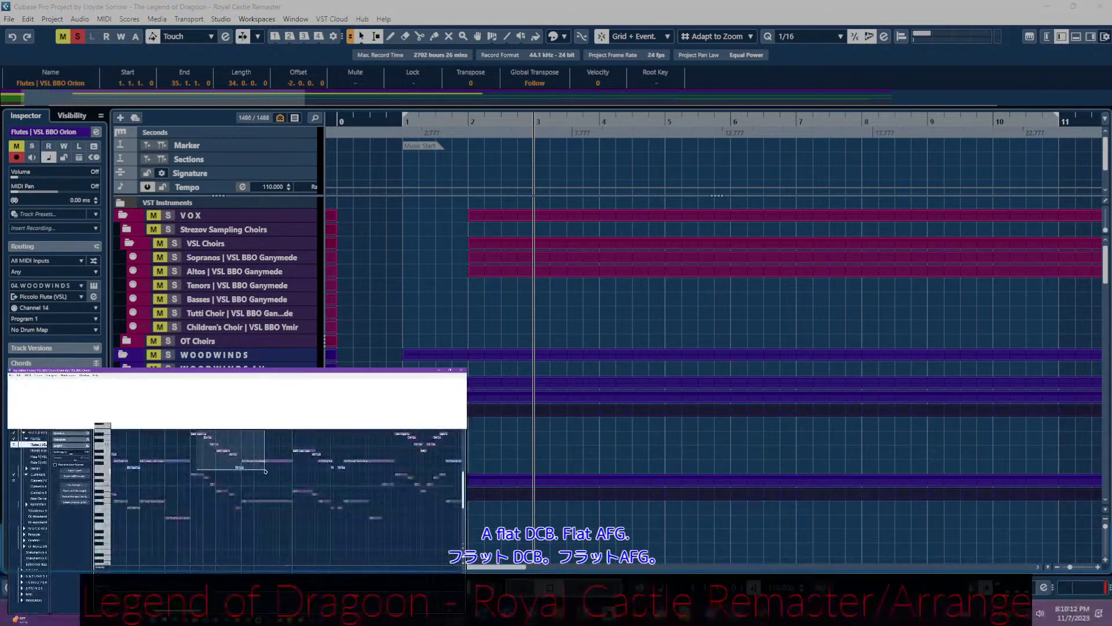
{"action": "left_click", "coordinate": [265, 461]}
{"action": "left_click_drag", "start_coordinate": [198, 467], "coordinate": [255, 522]}
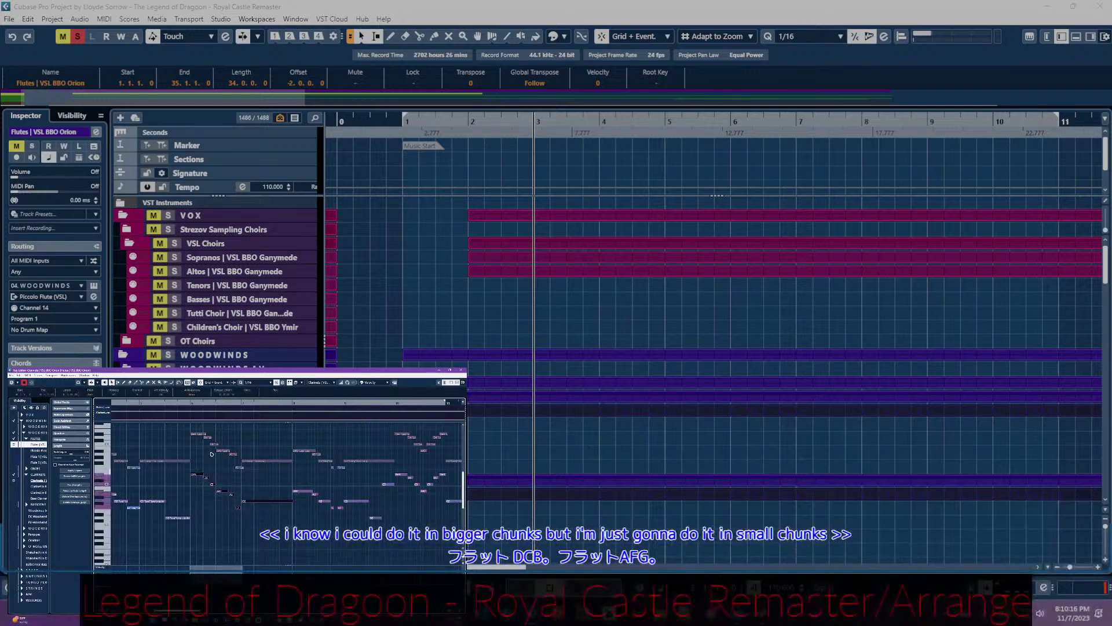
{"action": "key", "text": "Delete"}
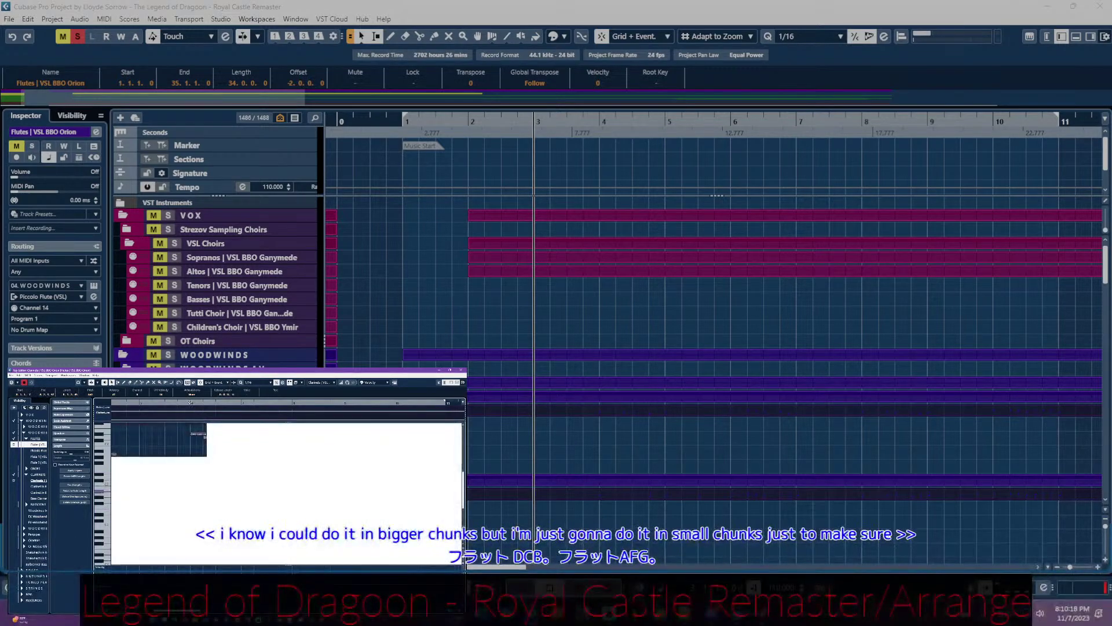
{"action": "key", "text": "Left"}
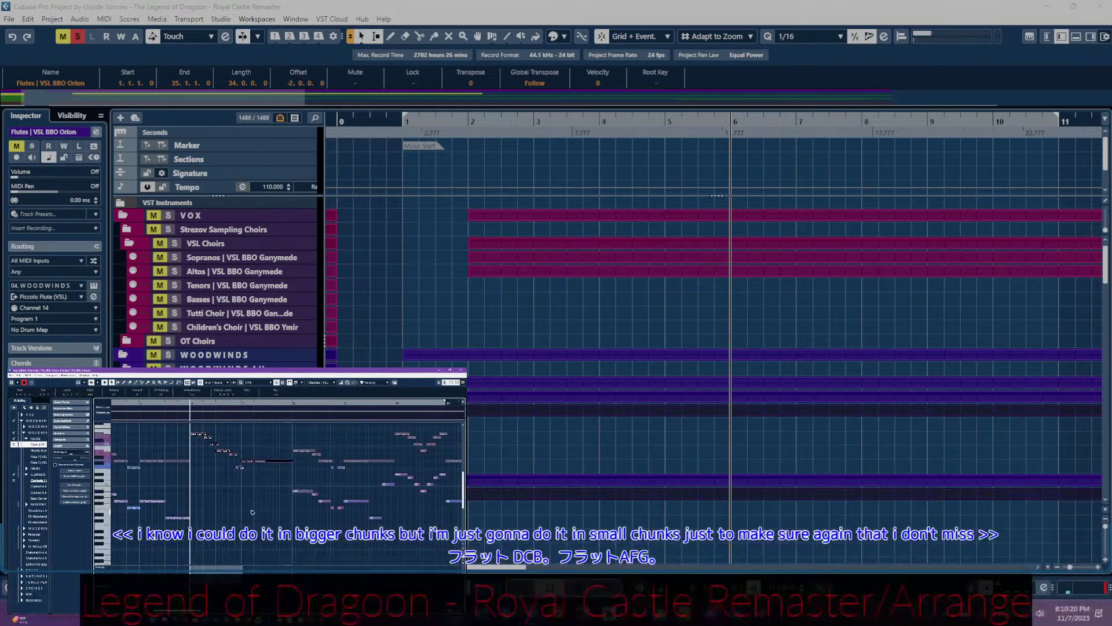
{"action": "key", "text": "ctrl+v"}
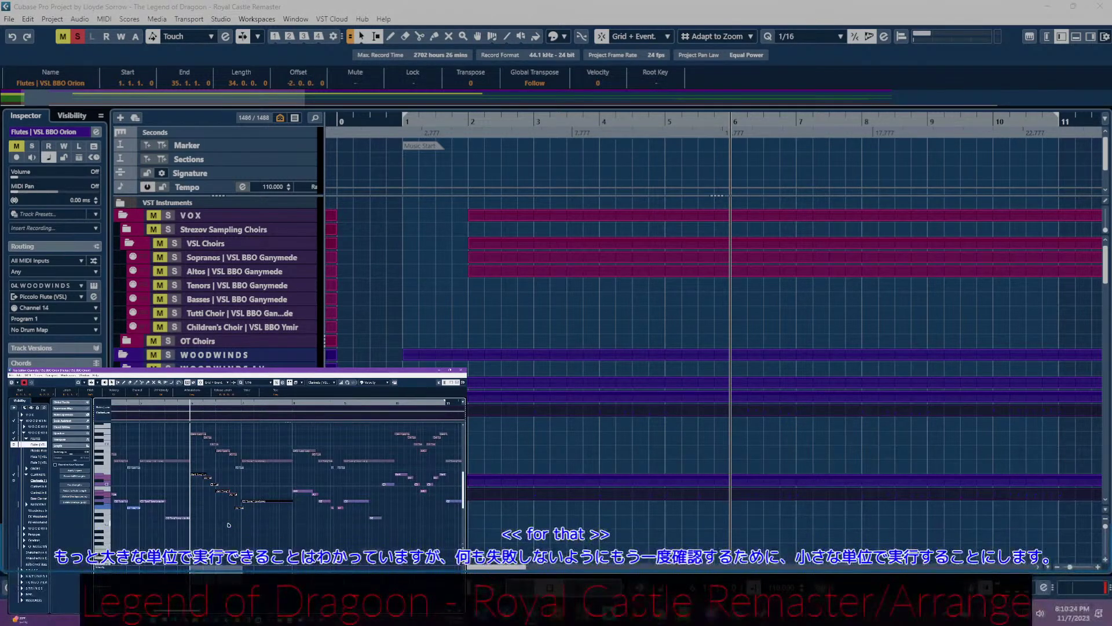
- Replace the lower part's notes in bars 12 and 13 with the matching Flutes notes copied an octave down
{"action": "scroll", "coordinate": [200, 502], "scroll_direction": "right", "scroll_amount": 3}
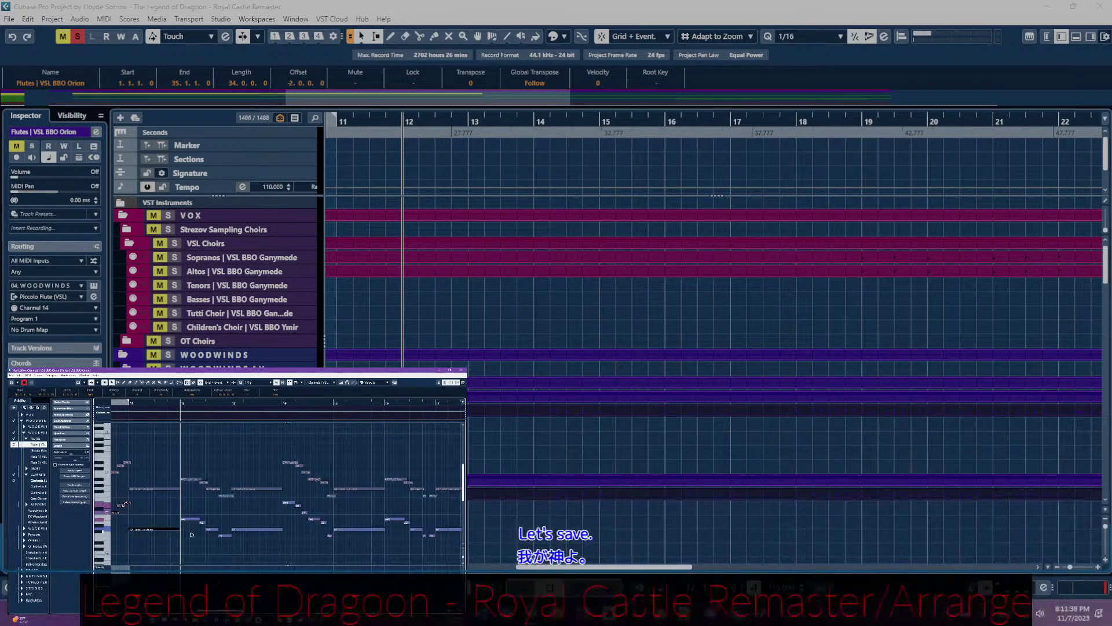
{"action": "left_click", "coordinate": [185, 478]}
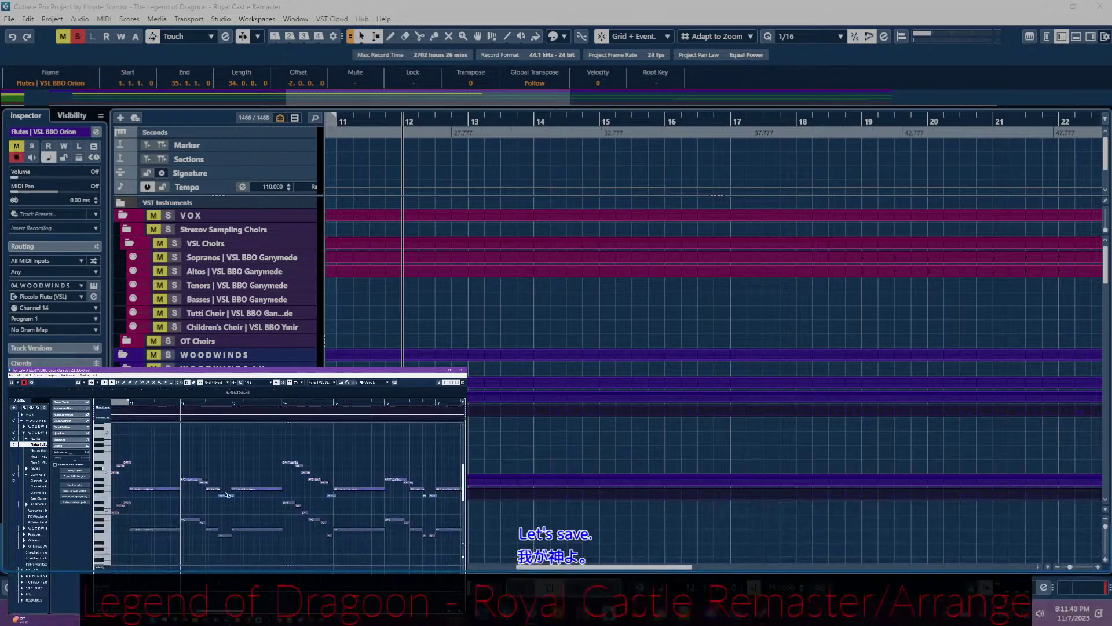
{"action": "left_click", "coordinate": [191, 520]}
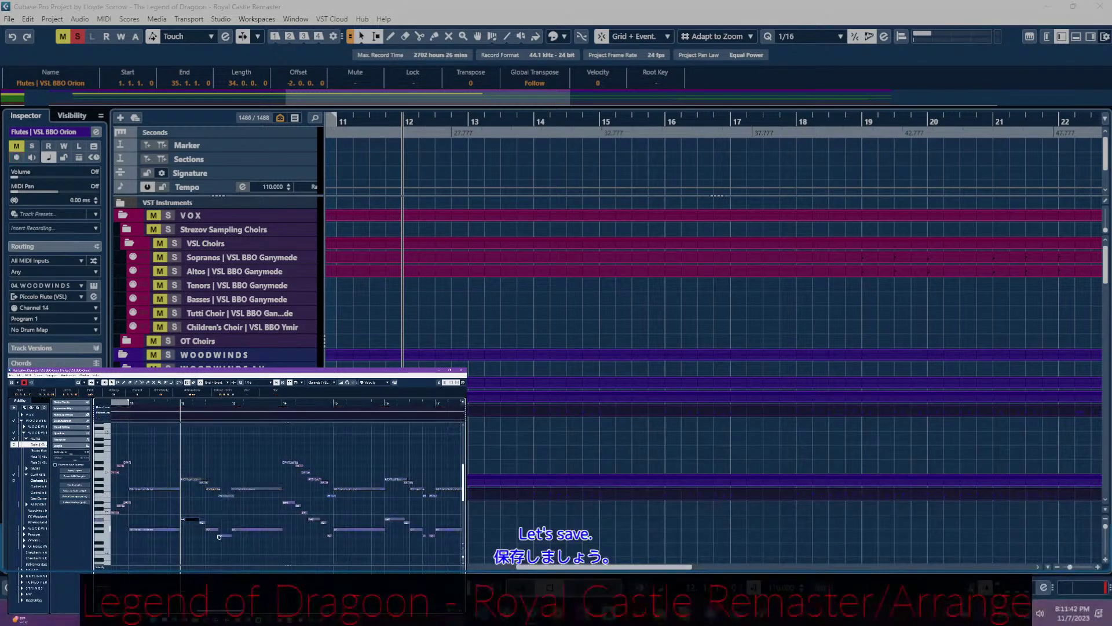
{"action": "left_click_drag", "start_coordinate": [193, 511], "coordinate": [253, 546]}
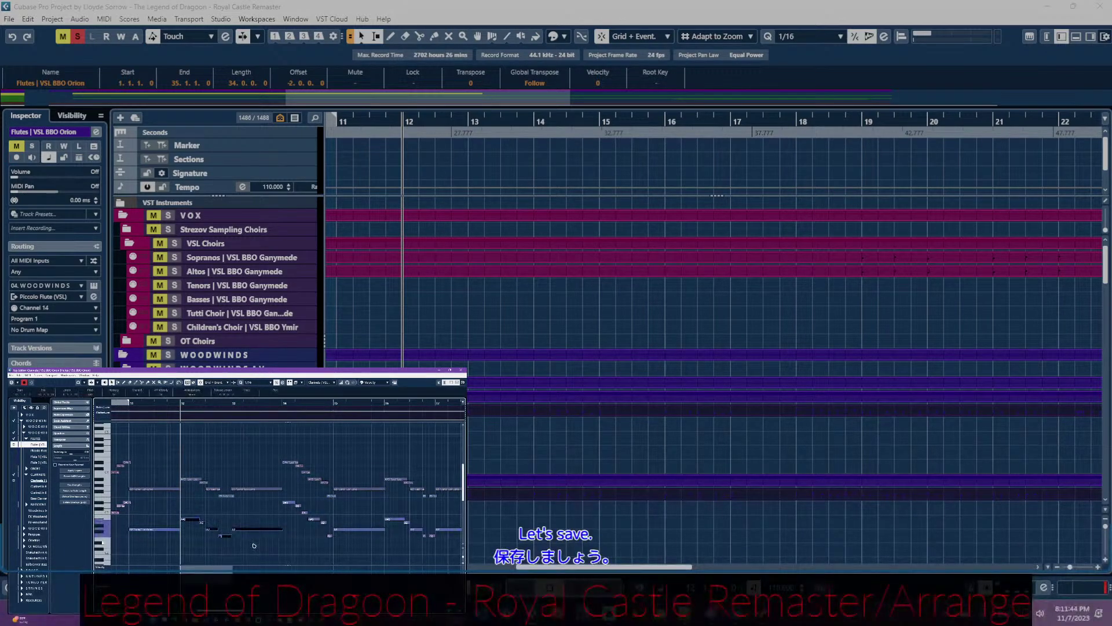
{"action": "key", "text": "Delete"}
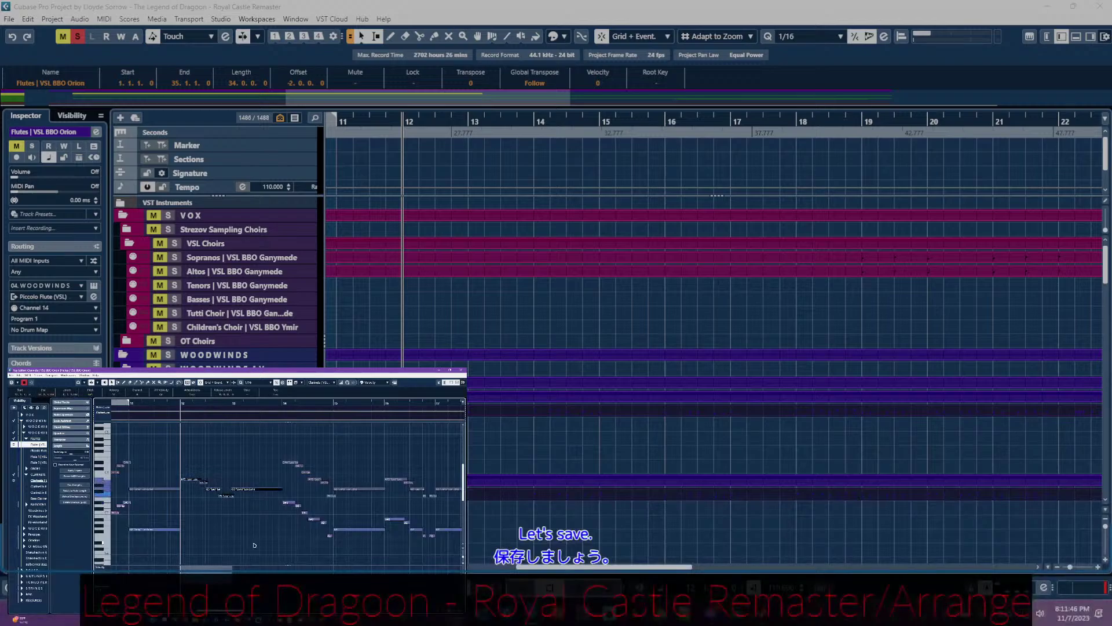
{"action": "scroll", "coordinate": [252, 543], "scroll_direction": "right", "scroll_amount": 2}
{"action": "scroll", "coordinate": [251, 541], "scroll_direction": "right", "scroll_amount": 2}
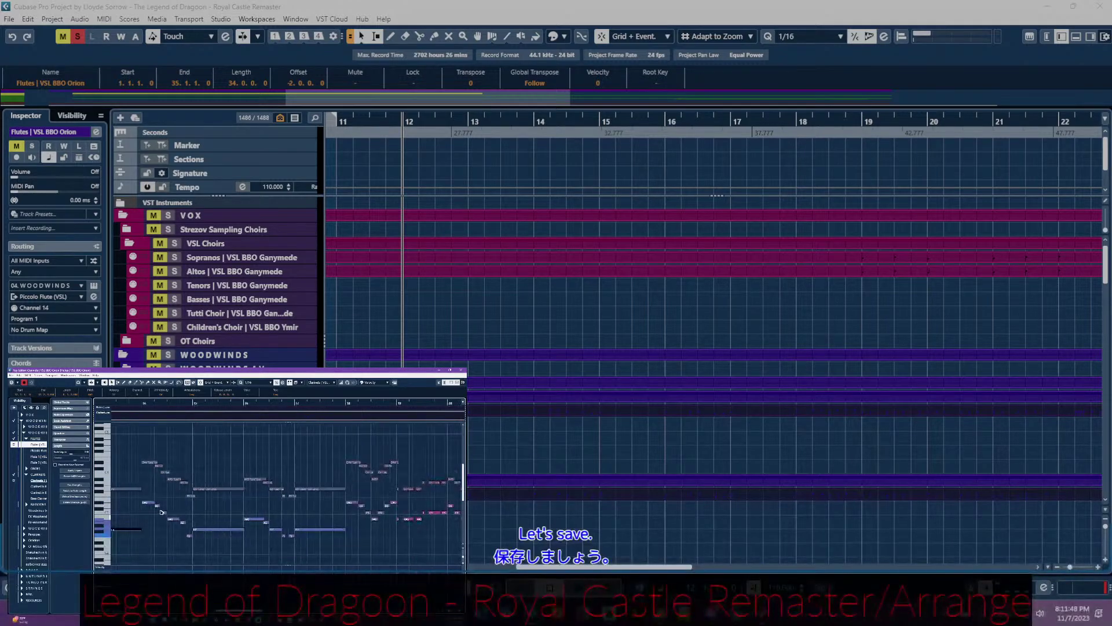
- Replace the lower part's notes in bars 14 to 17 with a copy of the Flutes notes transposed an octave down
{"action": "left_click", "coordinate": [142, 403]}
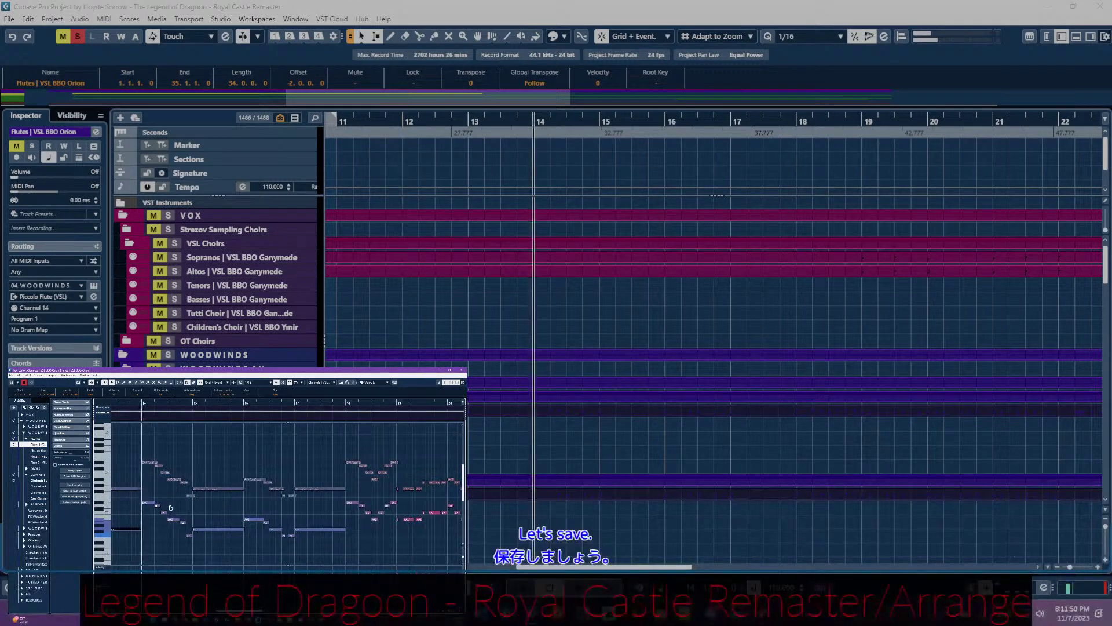
{"action": "left_click", "coordinate": [146, 503]}
{"action": "left_click_drag", "start_coordinate": [151, 513], "coordinate": [170, 519]}
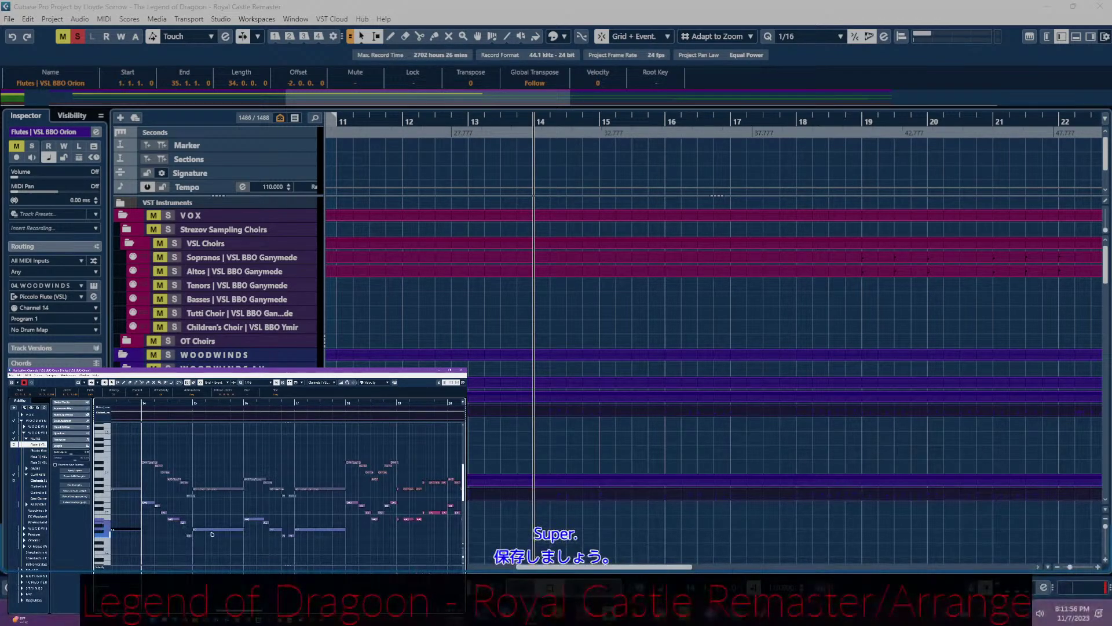
{"action": "scroll", "coordinate": [217, 536], "scroll_direction": "right", "scroll_amount": 2}
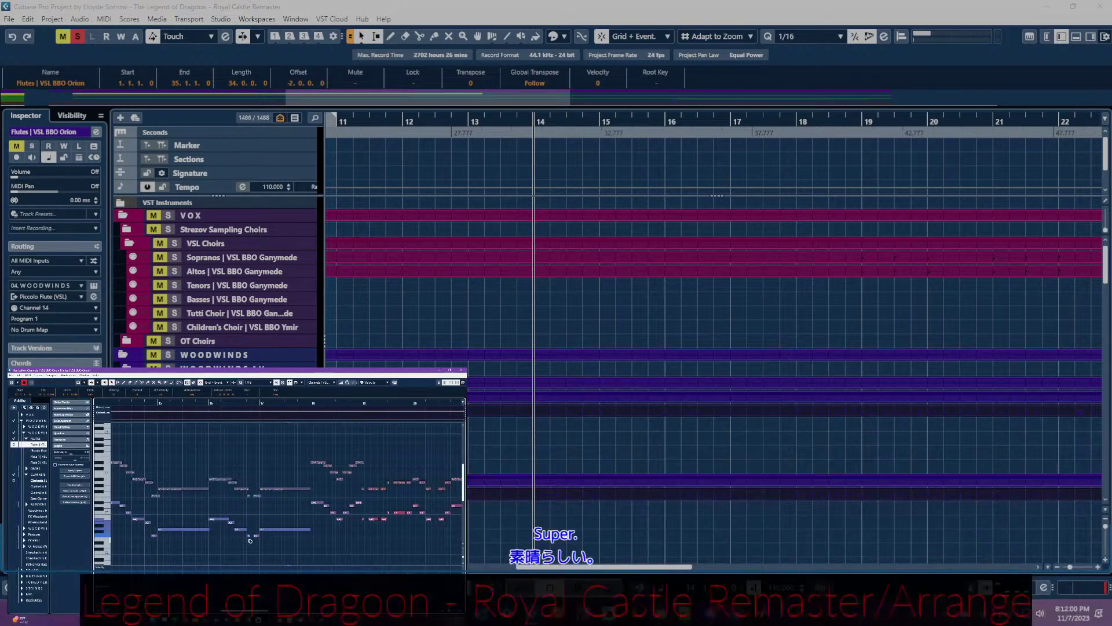
{"action": "scroll", "coordinate": [275, 535], "scroll_direction": "left", "scroll_amount": 2}
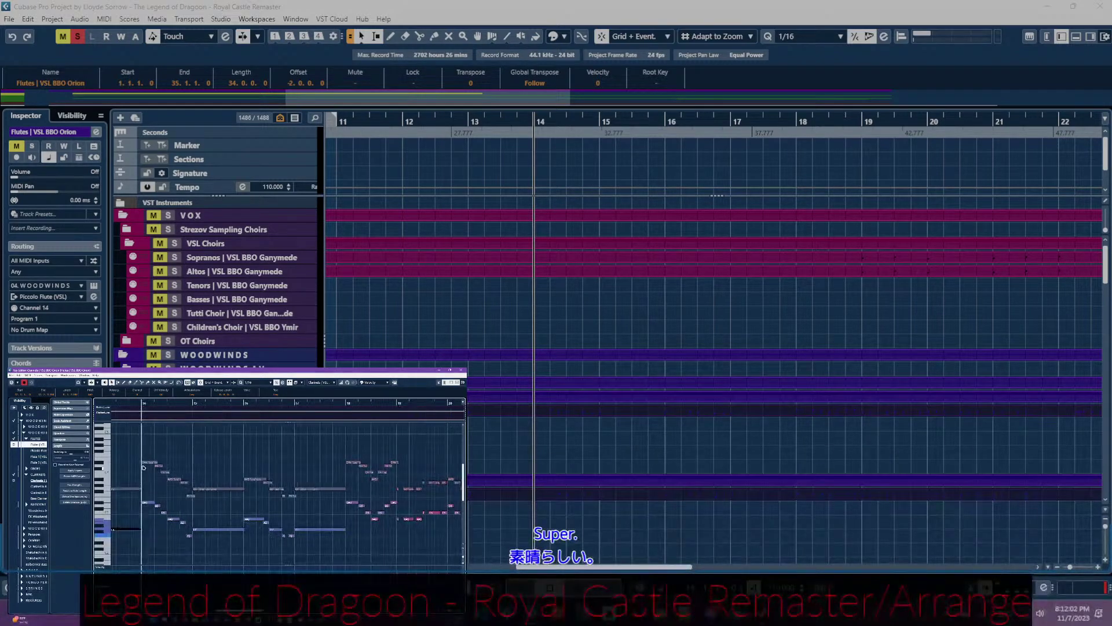
{"action": "left_click_drag", "start_coordinate": [153, 500], "coordinate": [307, 548]}
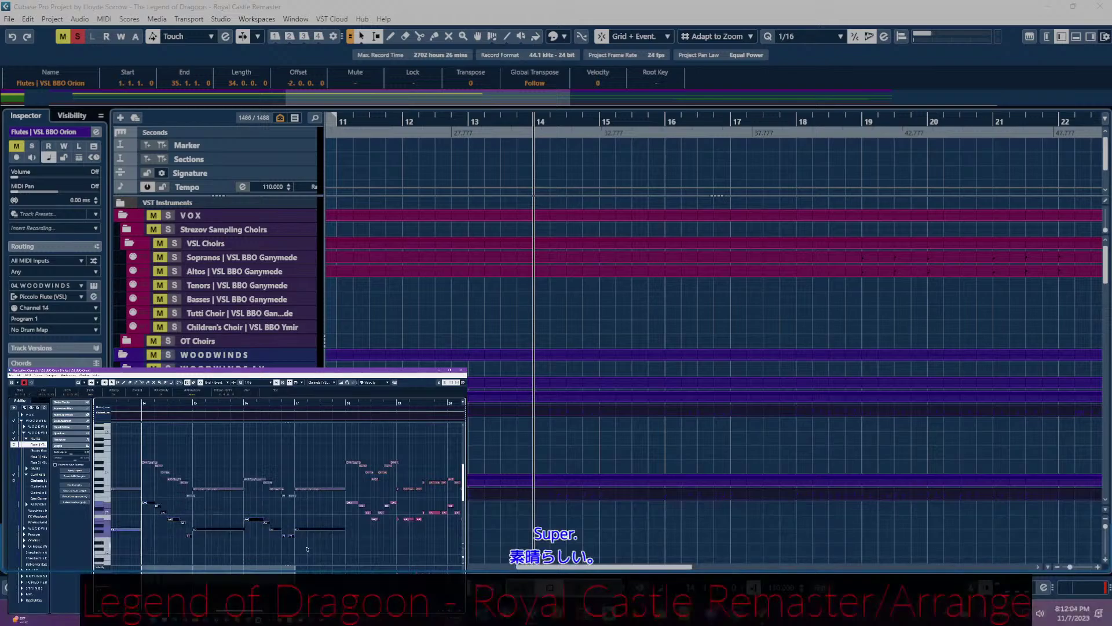
{"action": "key", "text": "shift+Up"}
{"action": "left_click", "coordinate": [265, 509]}
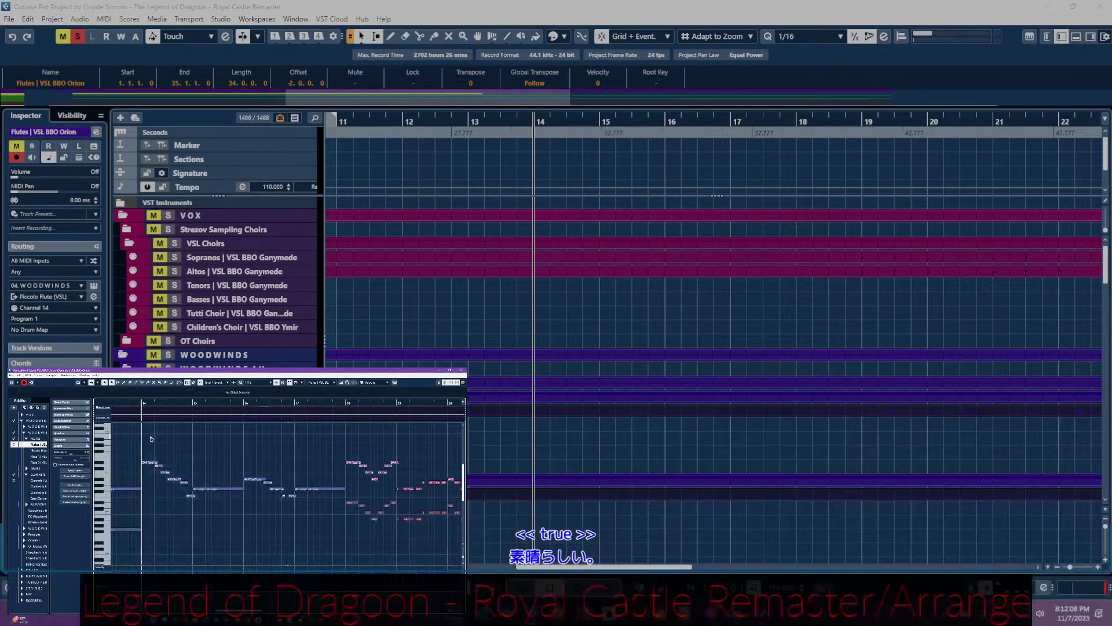
{"action": "left_click", "coordinate": [137, 529]}
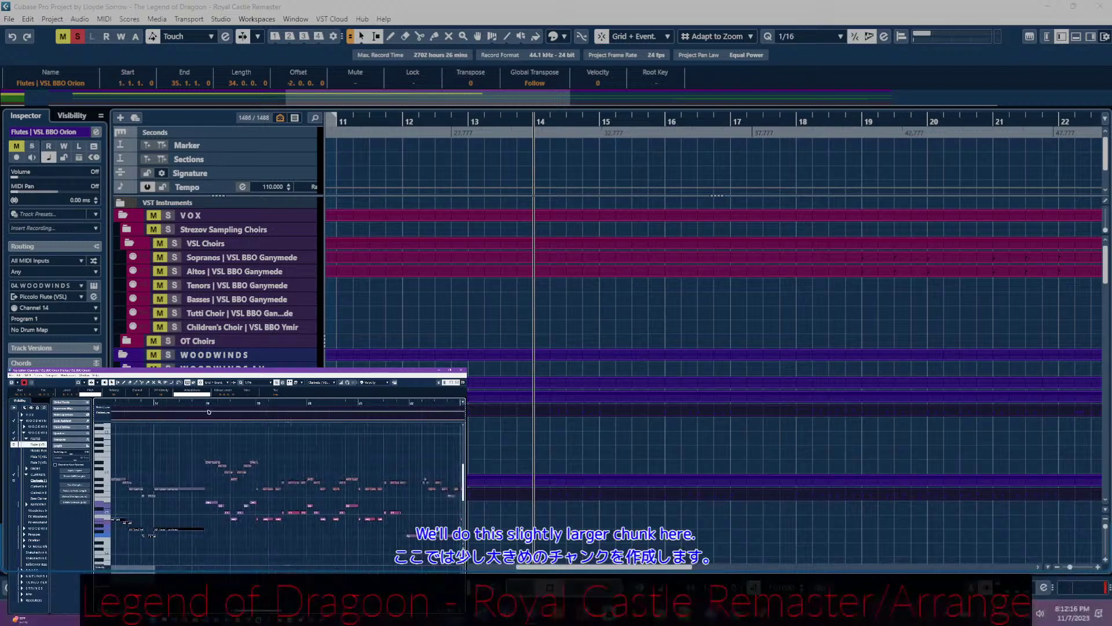
- Rework the lower part's notes from bar 18 up to bar 21 to follow the Flutes notes and articulations
{"action": "left_click", "coordinate": [205, 402]}
{"action": "left_click", "coordinate": [219, 533]}
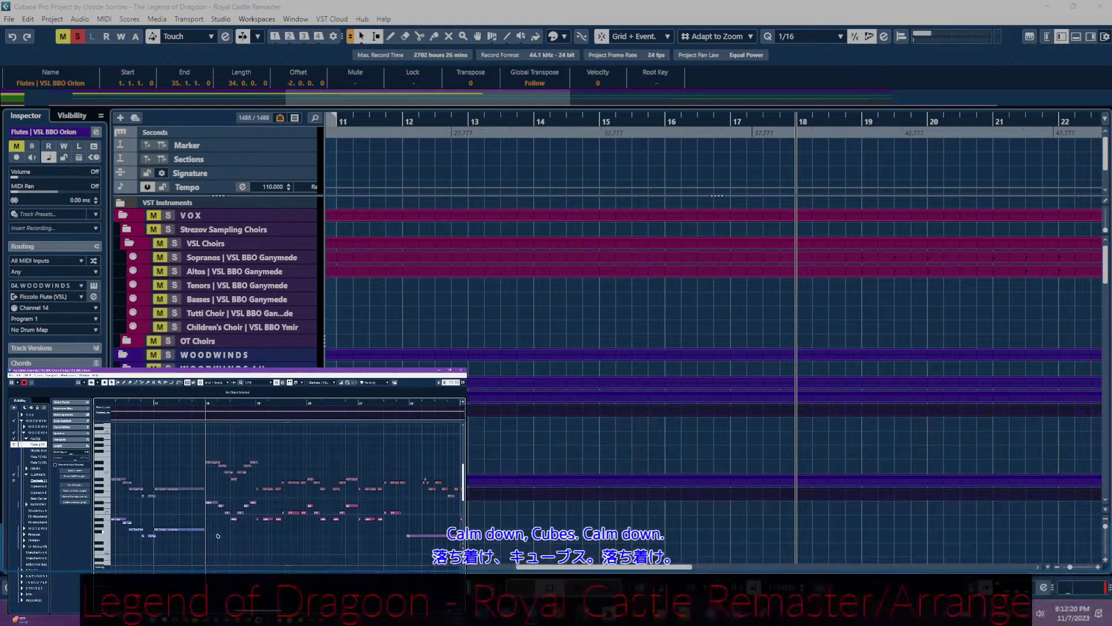
{"action": "scroll", "coordinate": [218, 534], "scroll_direction": "right", "scroll_amount": 2}
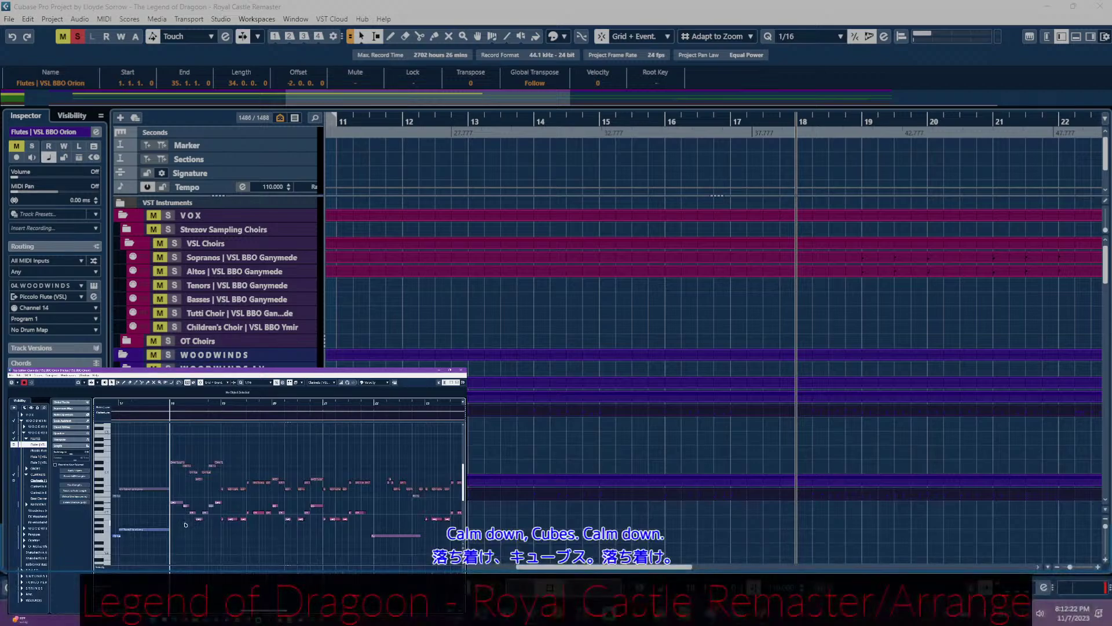
{"action": "scroll", "coordinate": [149, 514], "scroll_direction": "right", "scroll_amount": 2}
{"action": "left_click", "coordinate": [139, 503]}
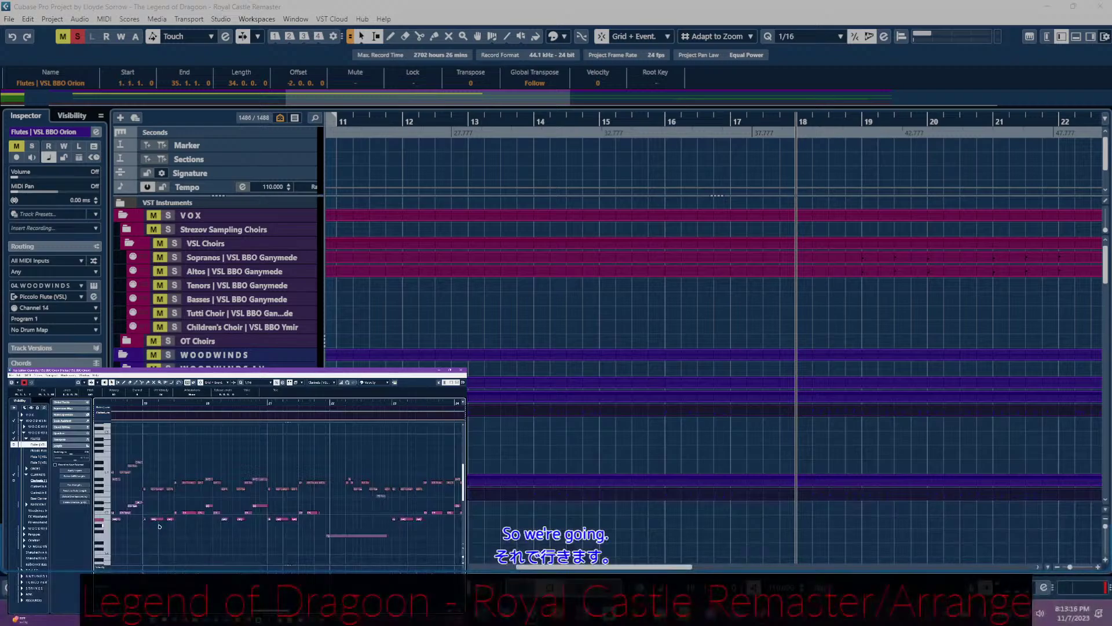
{"action": "left_click", "coordinate": [142, 403]}
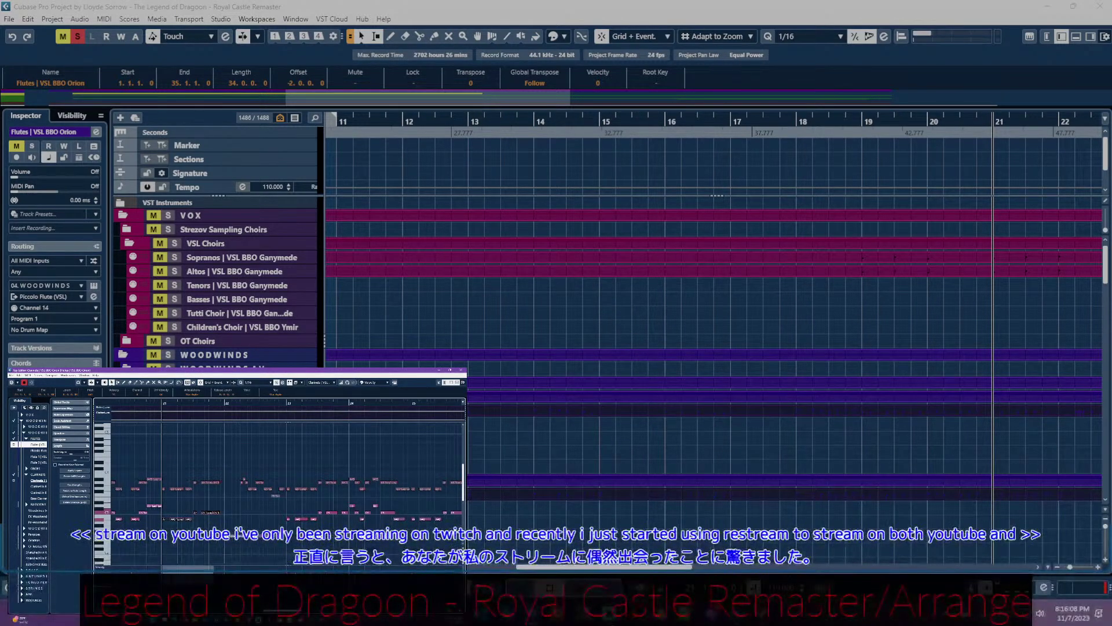
- Solo the original Royal Castle reference audio track in the project window and play it from bar 1
{"action": "mouse_move", "coordinate": [608, 615]}
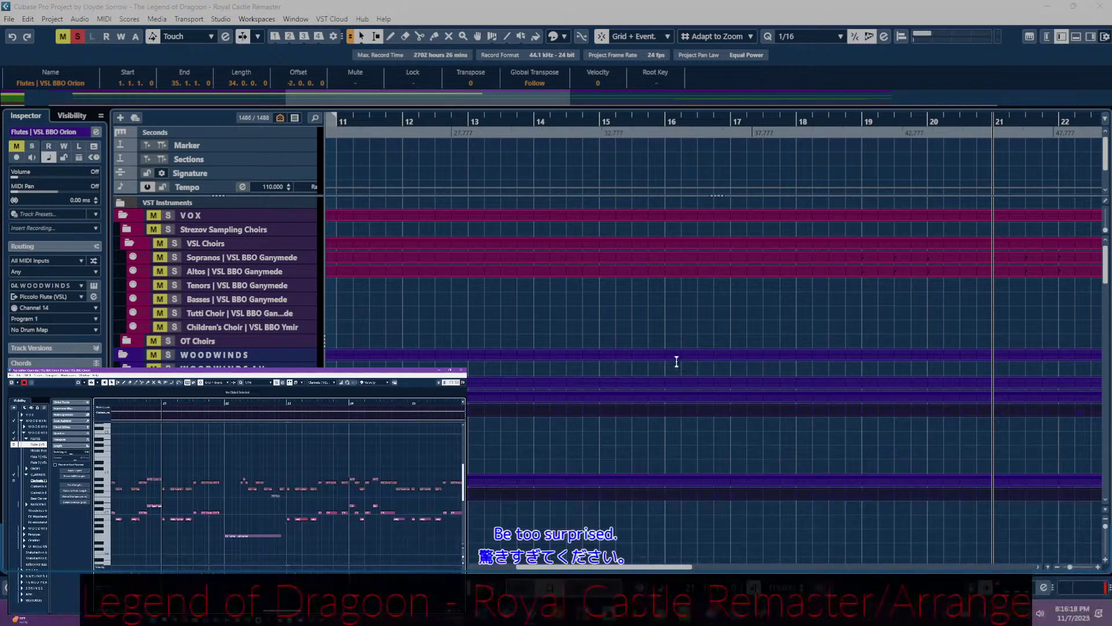
{"action": "scroll", "coordinate": [672, 363], "scroll_direction": "down", "scroll_amount": 10}
{"action": "scroll", "coordinate": [666, 364], "scroll_direction": "up", "scroll_amount": 10}
{"action": "scroll", "coordinate": [662, 364], "scroll_direction": "left", "scroll_amount": 5}
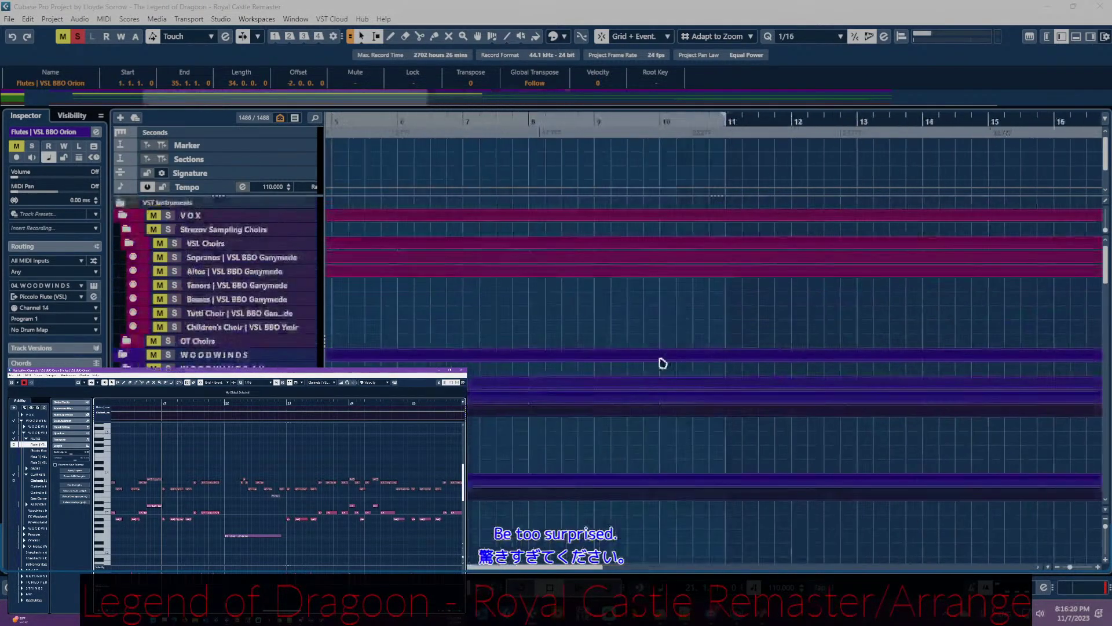
{"action": "scroll", "coordinate": [663, 364], "scroll_direction": "left", "scroll_amount": 5}
{"action": "scroll", "coordinate": [648, 350], "scroll_direction": "down", "scroll_amount": 5}
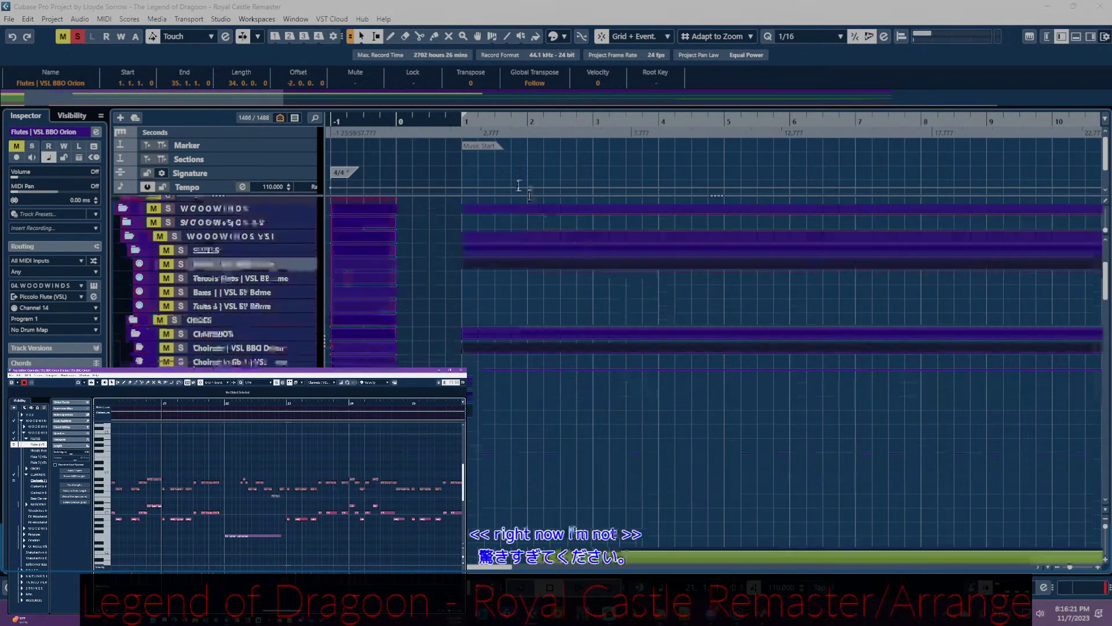
{"action": "left_click", "coordinate": [462, 119]}
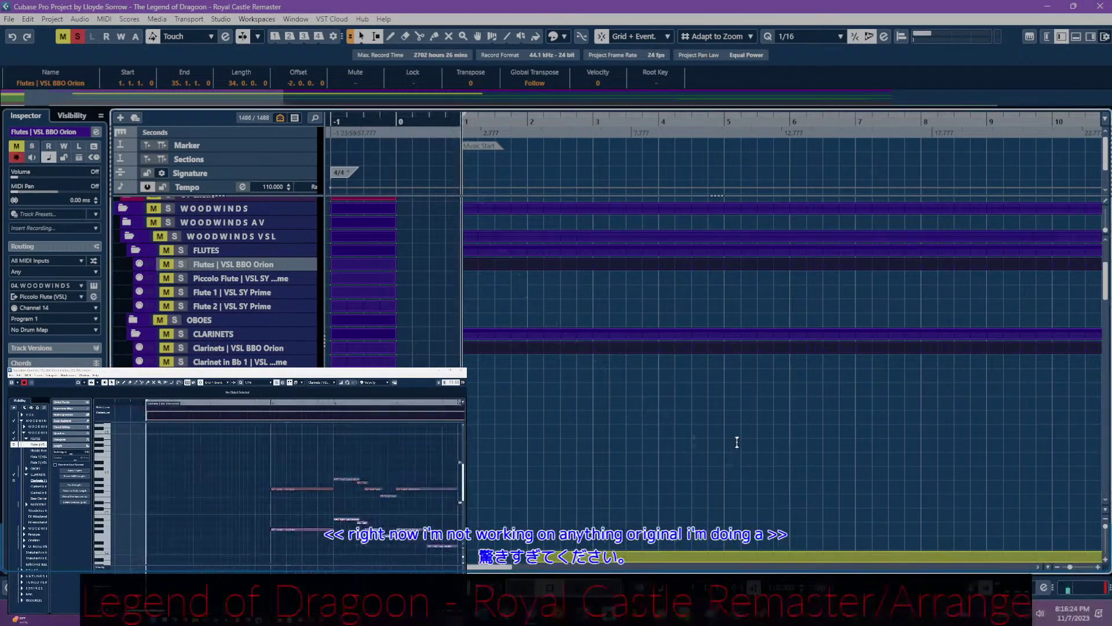
{"action": "scroll", "coordinate": [733, 440], "scroll_direction": "up", "scroll_amount": 5}
{"action": "scroll", "coordinate": [713, 429], "scroll_direction": "down", "scroll_amount": 15}
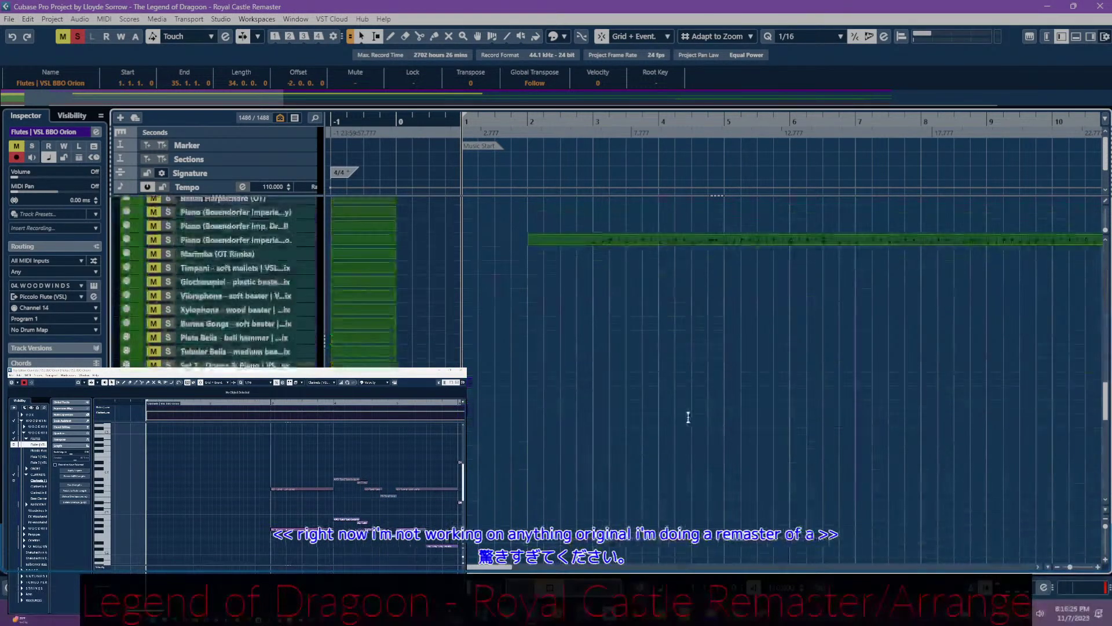
{"action": "scroll", "coordinate": [637, 410], "scroll_direction": "down", "scroll_amount": 1}
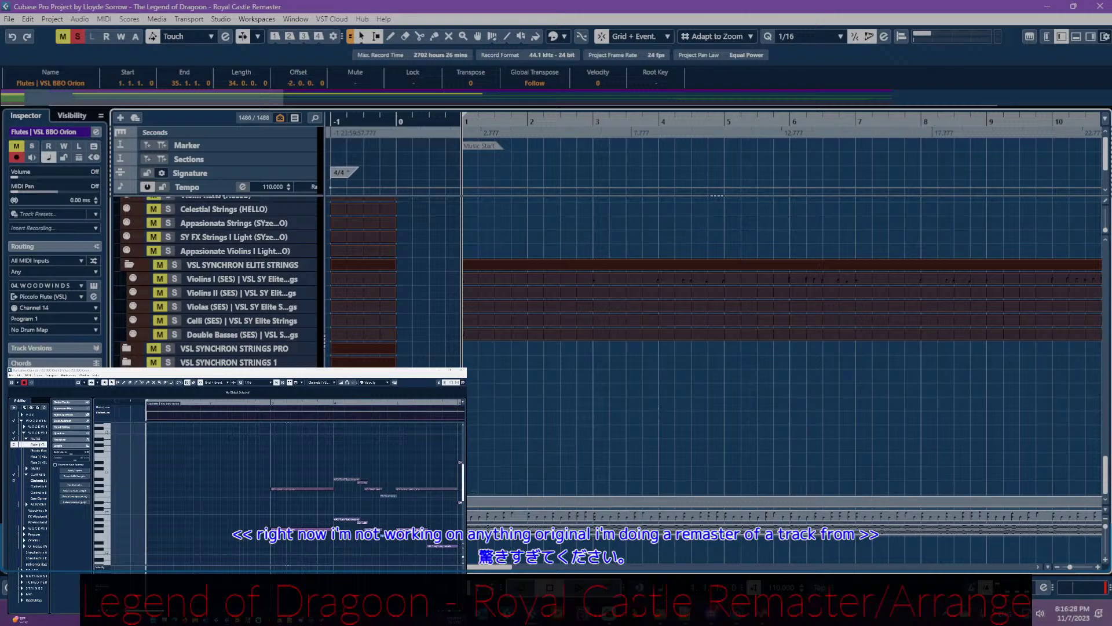
{"action": "left_click", "coordinate": [565, 214]}
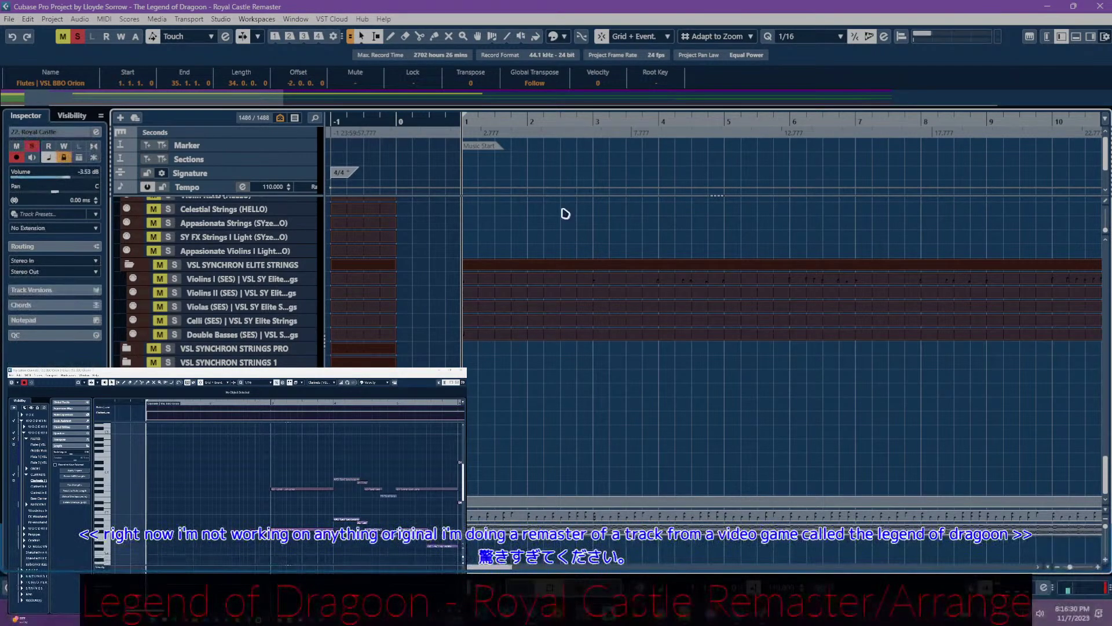
{"action": "key", "text": "space"}
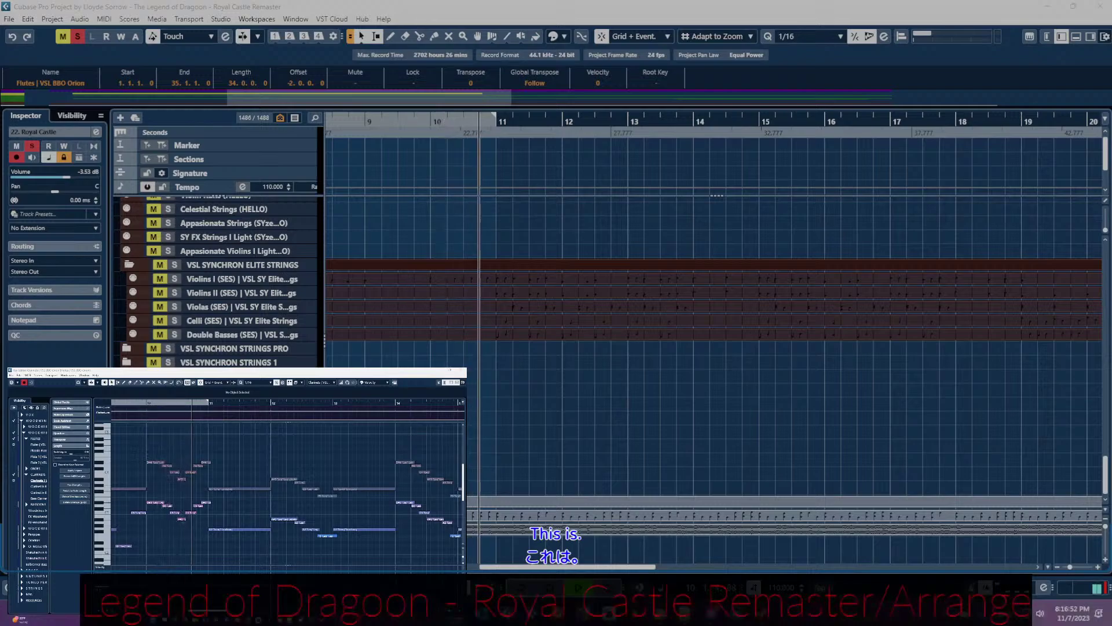
{"action": "key", "text": "super+period"}
{"action": "key", "text": "super"}
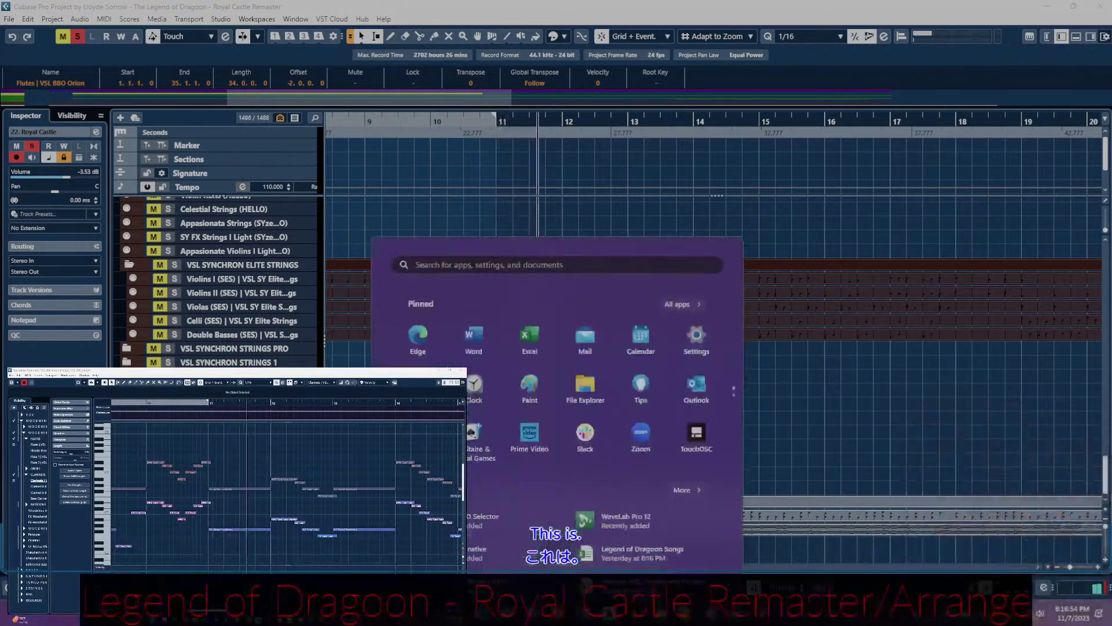
{"action": "key", "text": "Escape"}
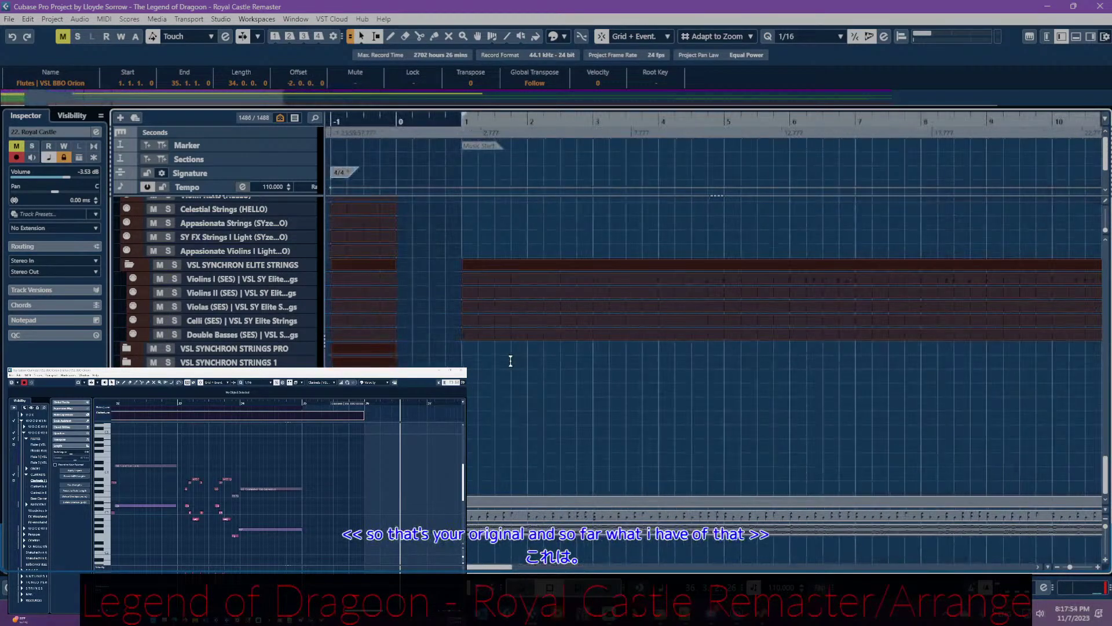
- Play the orchestral arrangement from bar 1 with the reference track's solo switched off
{"action": "scroll", "coordinate": [509, 360], "scroll_direction": "up", "scroll_amount": 6}
{"action": "scroll", "coordinate": [452, 200], "scroll_direction": "down", "scroll_amount": 6}
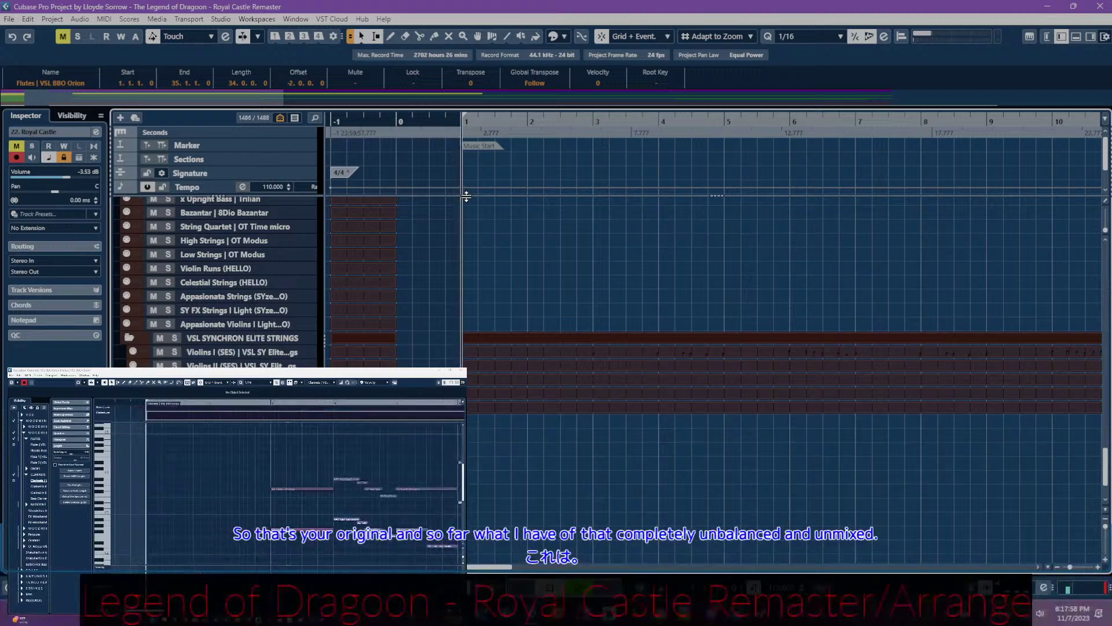
{"action": "key", "text": "space"}
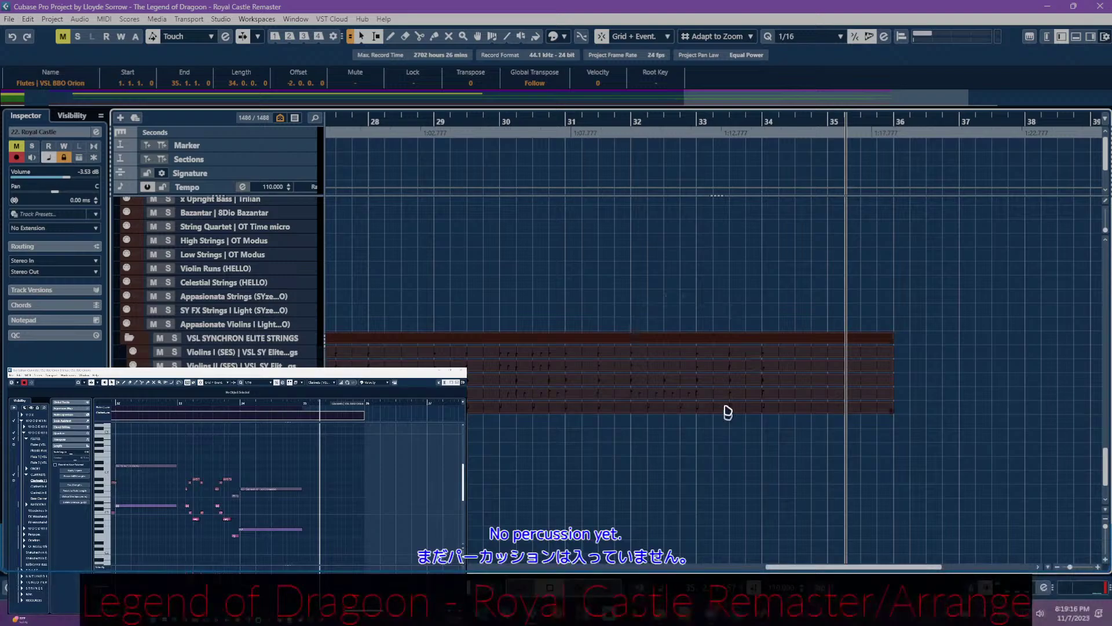
- Open the Violas (SES) part in the note editor and examine whether its two-note chords from bar 16 onward are playable, then close it
{"action": "scroll", "coordinate": [657, 377], "scroll_direction": "left", "scroll_amount": 5}
{"action": "scroll", "coordinate": [657, 376], "scroll_direction": "down", "scroll_amount": 3}
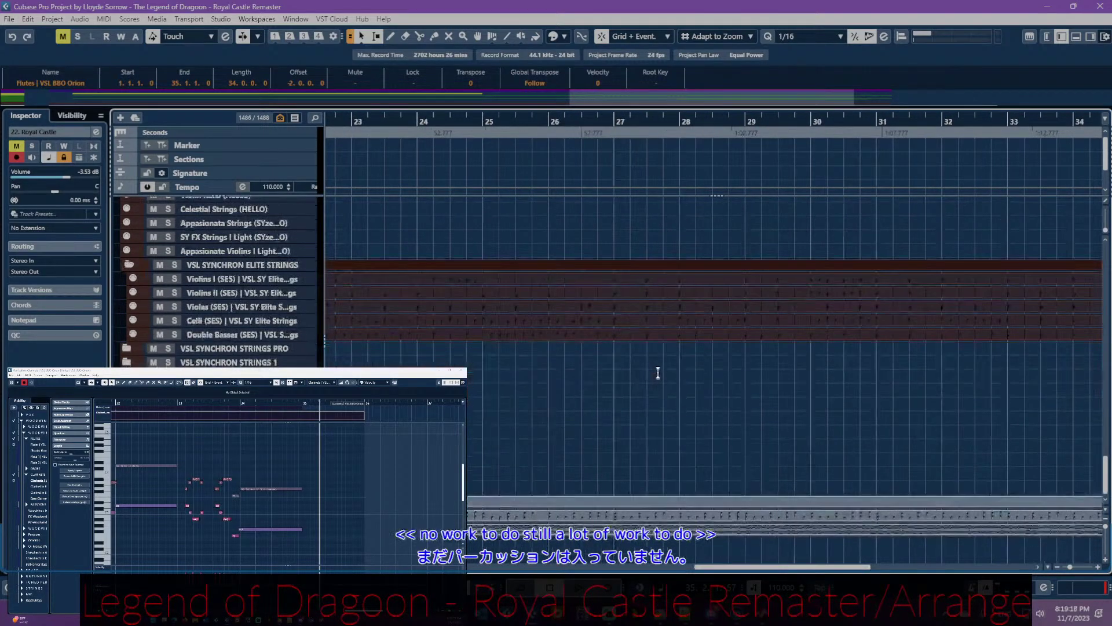
{"action": "scroll", "coordinate": [651, 373], "scroll_direction": "up", "scroll_amount": 3}
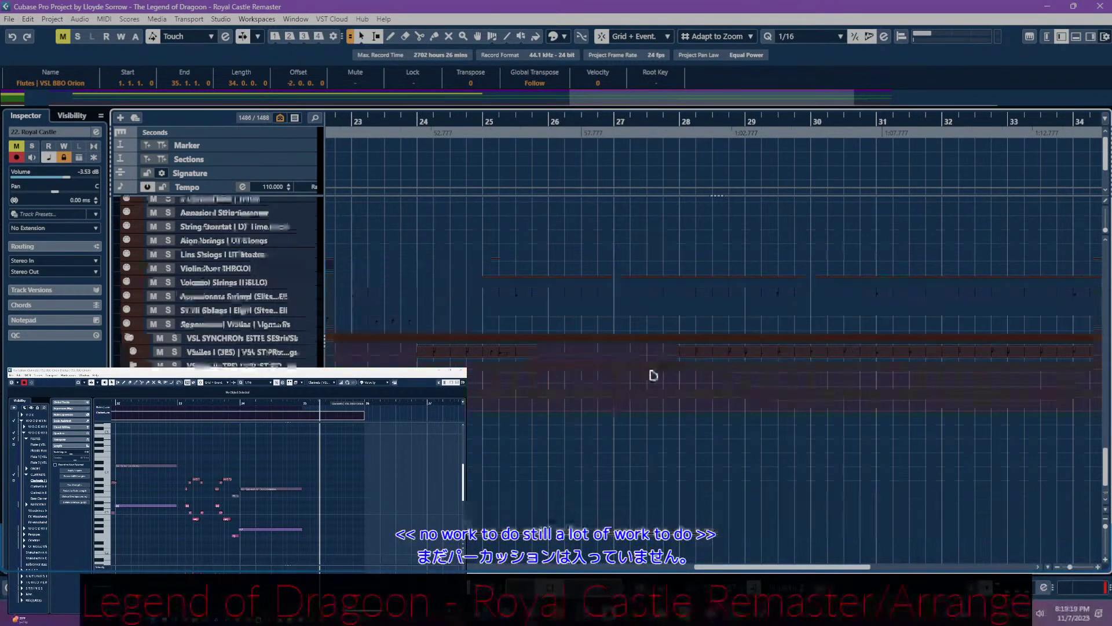
{"action": "double_click", "coordinate": [616, 388]}
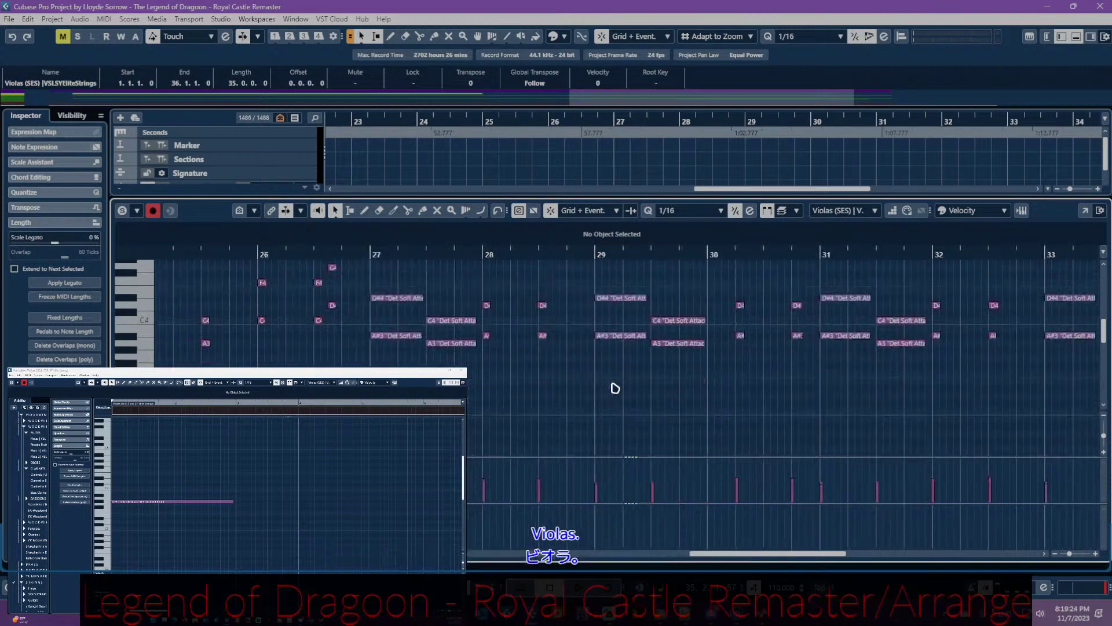
{"action": "scroll", "coordinate": [477, 345], "scroll_direction": "left", "scroll_amount": 7}
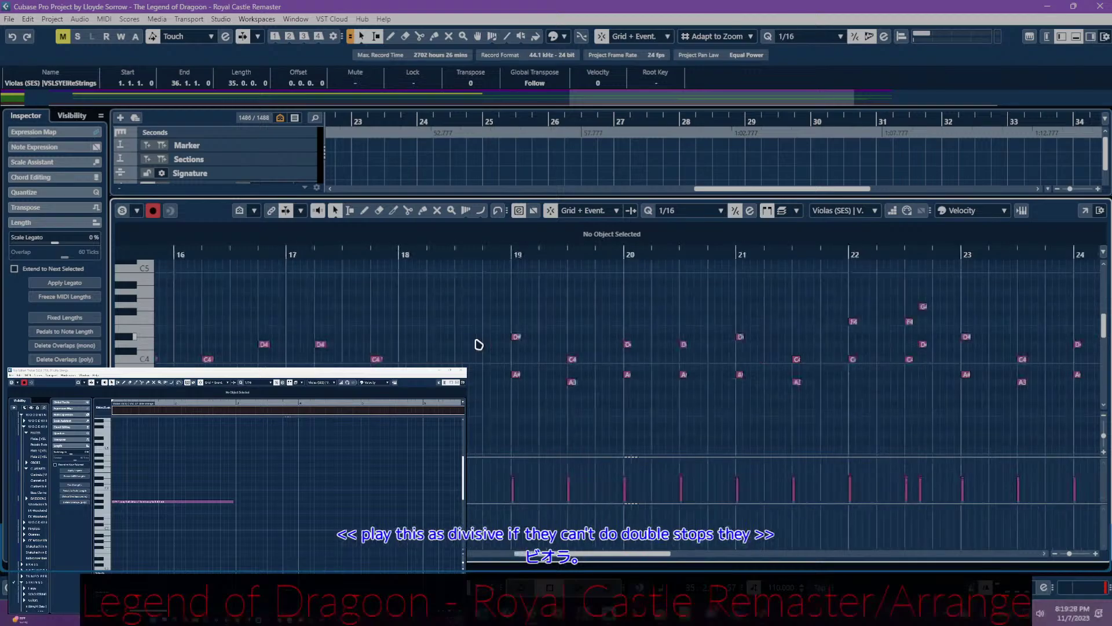
{"action": "scroll", "coordinate": [479, 345], "scroll_direction": "right", "scroll_amount": 10}
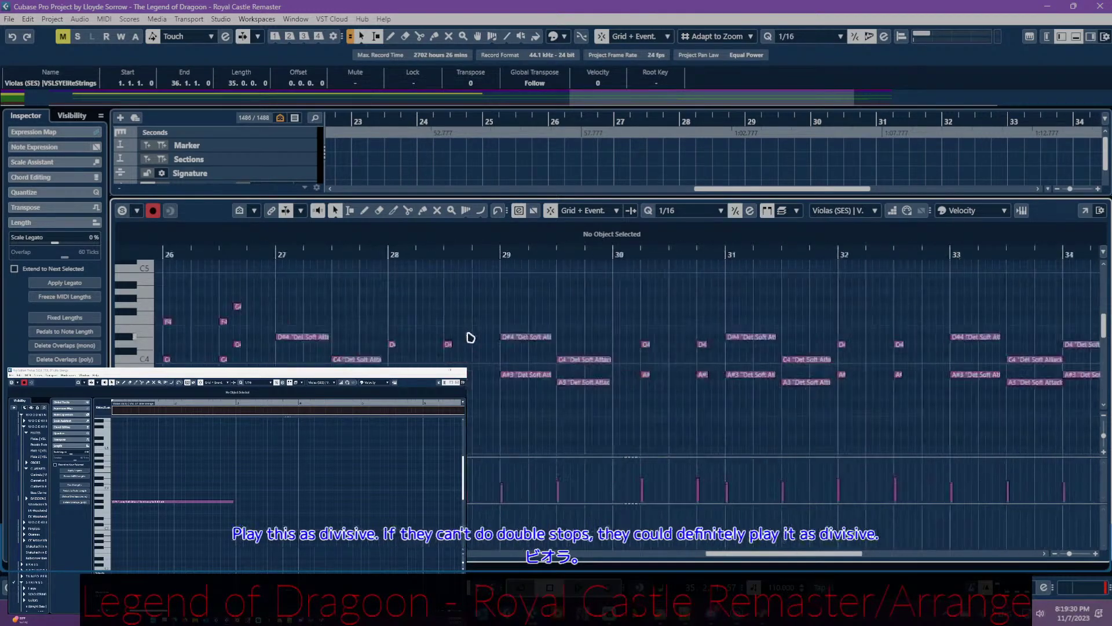
{"action": "scroll", "coordinate": [471, 337], "scroll_direction": "left", "scroll_amount": 2}
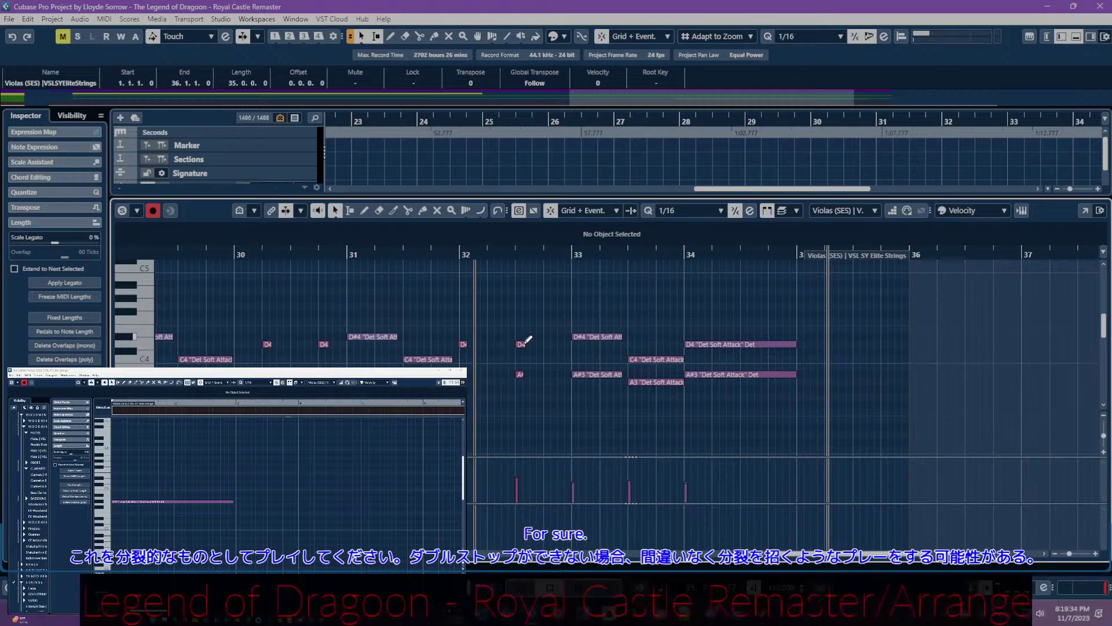
{"action": "key", "text": "ctrl+e"}
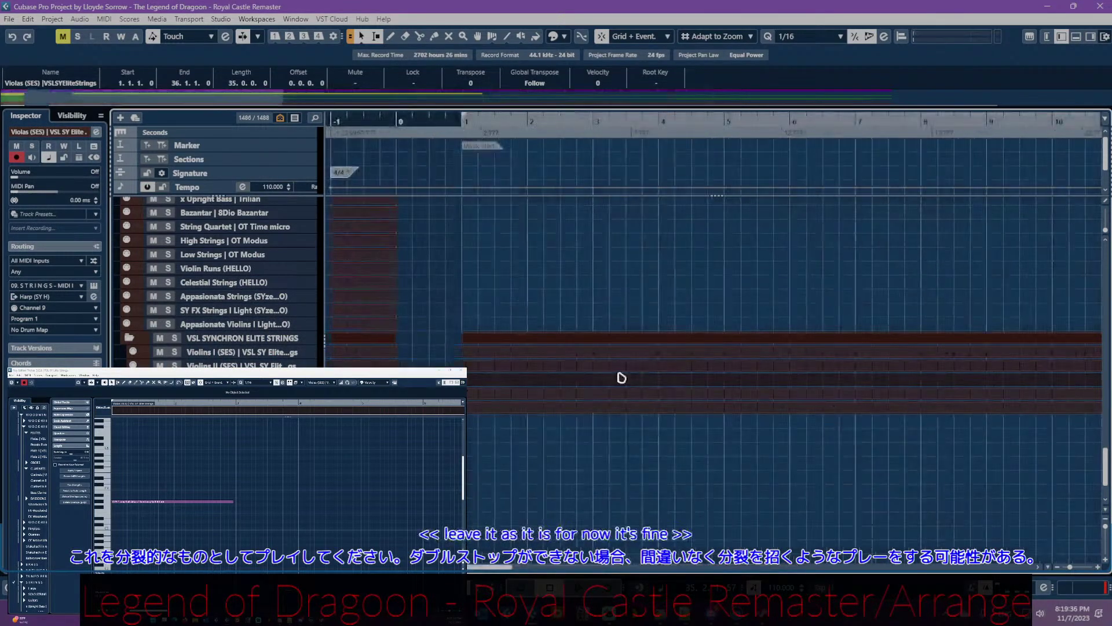
- Return to the woodwinds, select the Flutes and Clarinets parts for editing together, and make Clarinets the active track
{"action": "scroll", "coordinate": [615, 369], "scroll_direction": "up", "scroll_amount": 5}
{"action": "scroll", "coordinate": [607, 366], "scroll_direction": "up", "scroll_amount": 2}
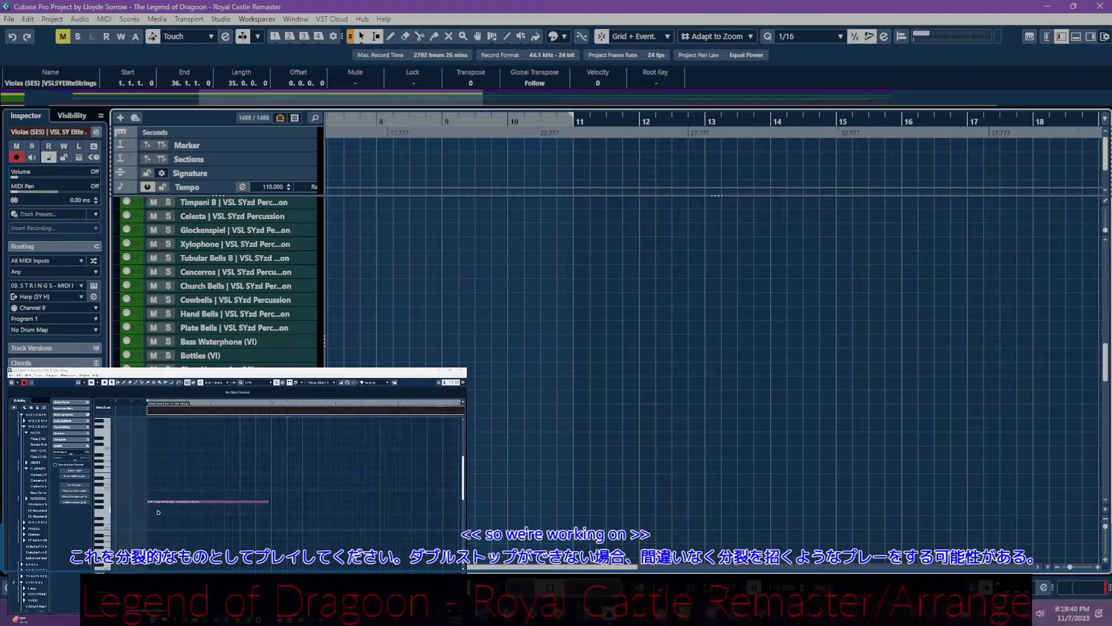
{"action": "scroll", "coordinate": [470, 315], "scroll_direction": "up", "scroll_amount": 10}
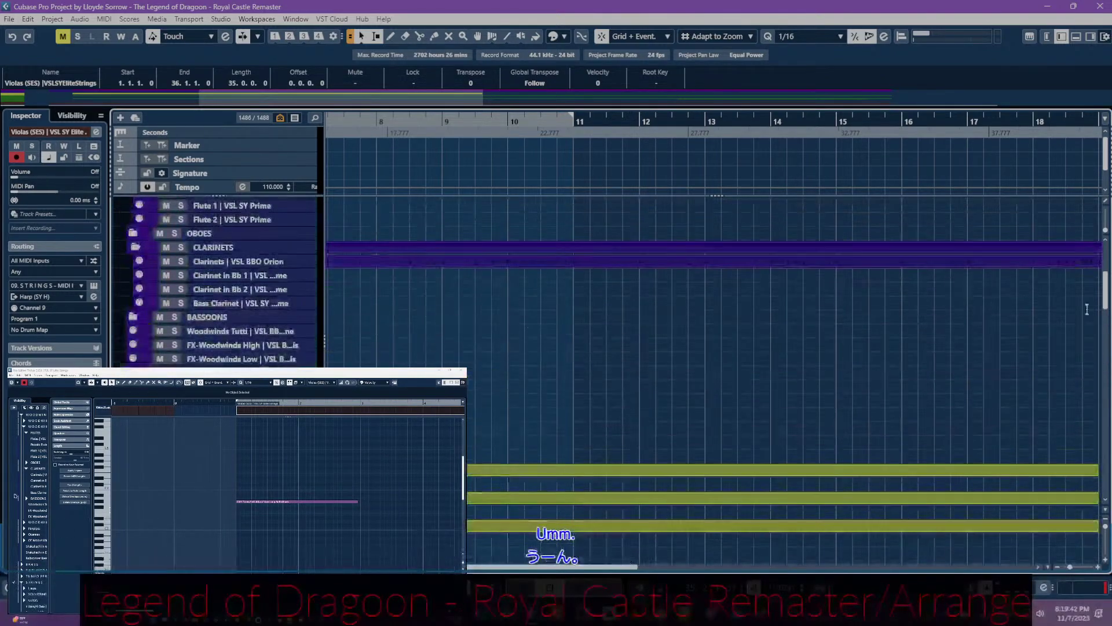
{"action": "scroll", "coordinate": [692, 313], "scroll_direction": "up", "scroll_amount": 5}
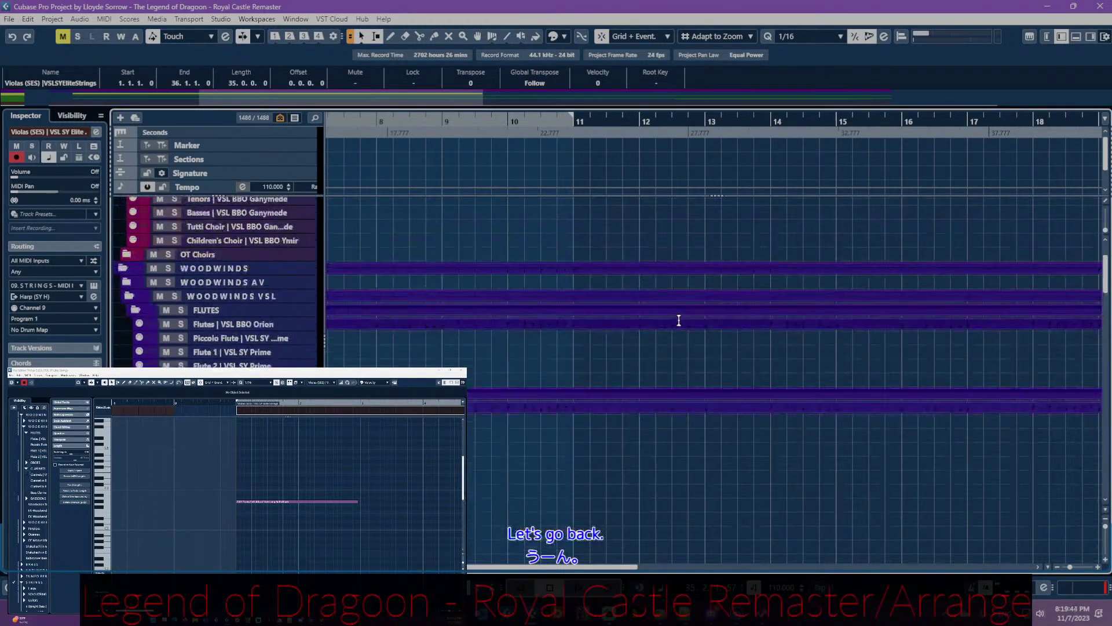
{"action": "left_click", "coordinate": [686, 329]}
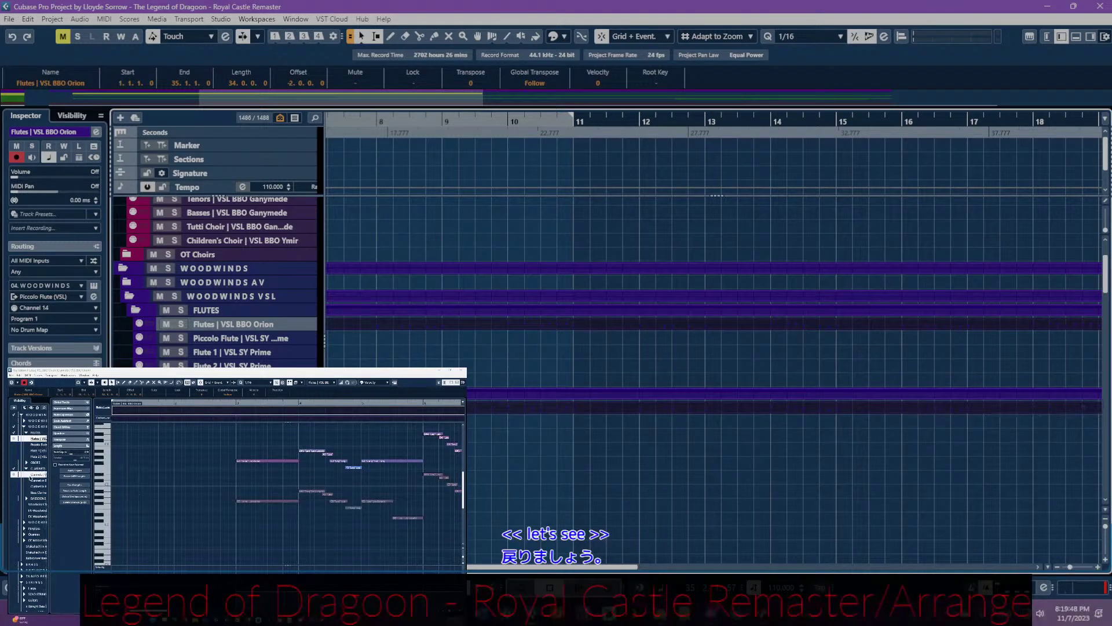
{"action": "left_click", "coordinate": [36, 475]}
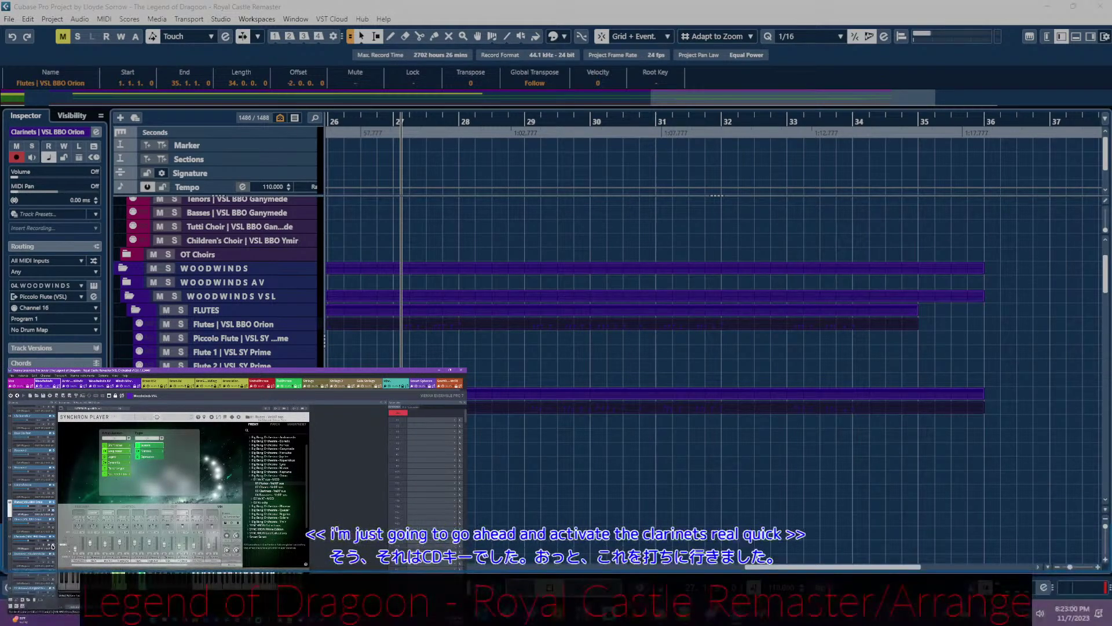
- Activate the Clarinets instrument in Vienna Ensemble Pro, then return to Cubase's note editor and play the part from bar 27
{"action": "left_click", "coordinate": [32, 537]}
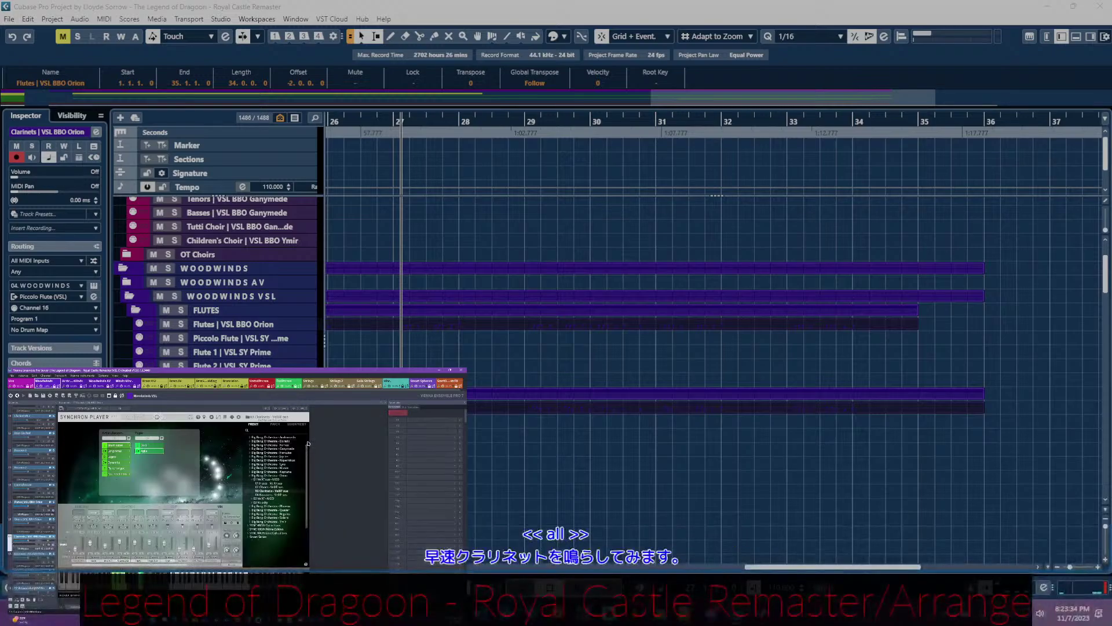
{"action": "key", "text": "alt+Tab"}
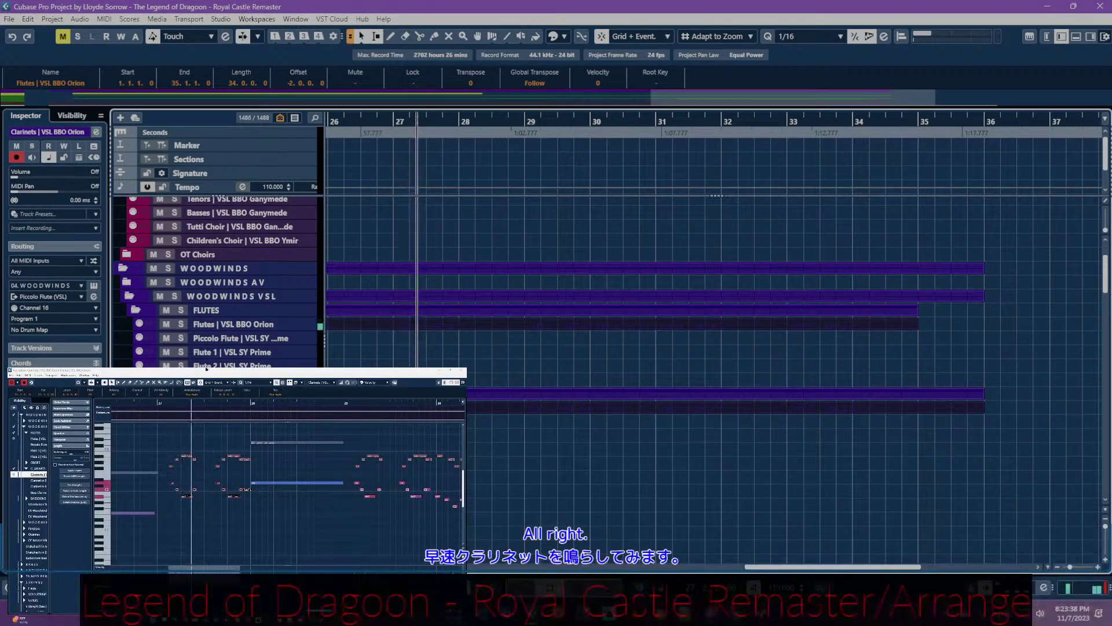
{"action": "left_click", "coordinate": [171, 428]}
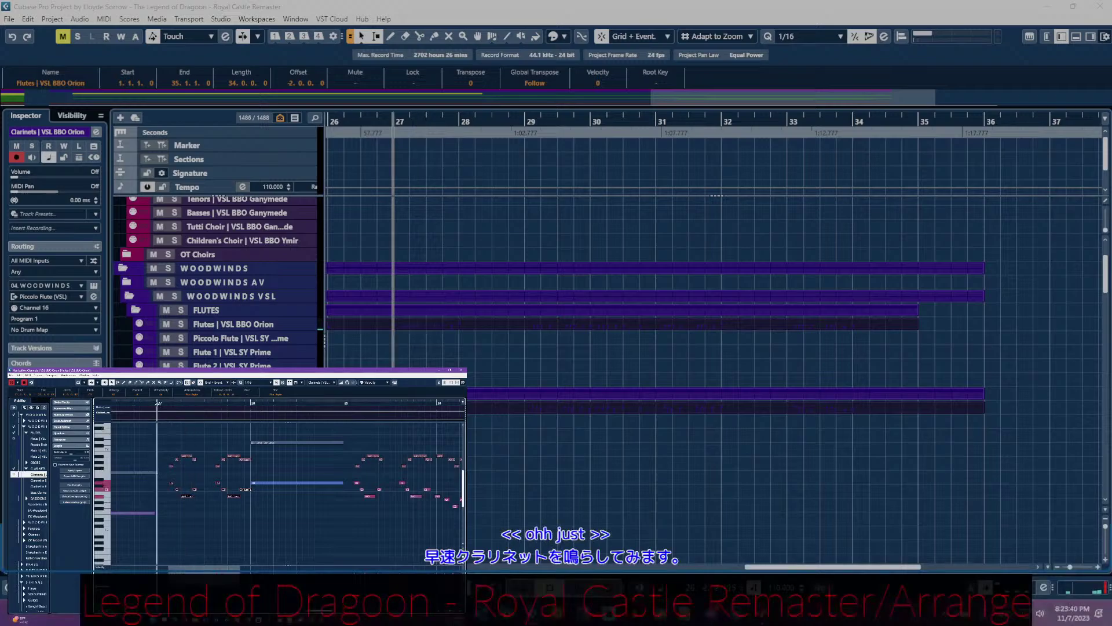
{"action": "key", "text": "space"}
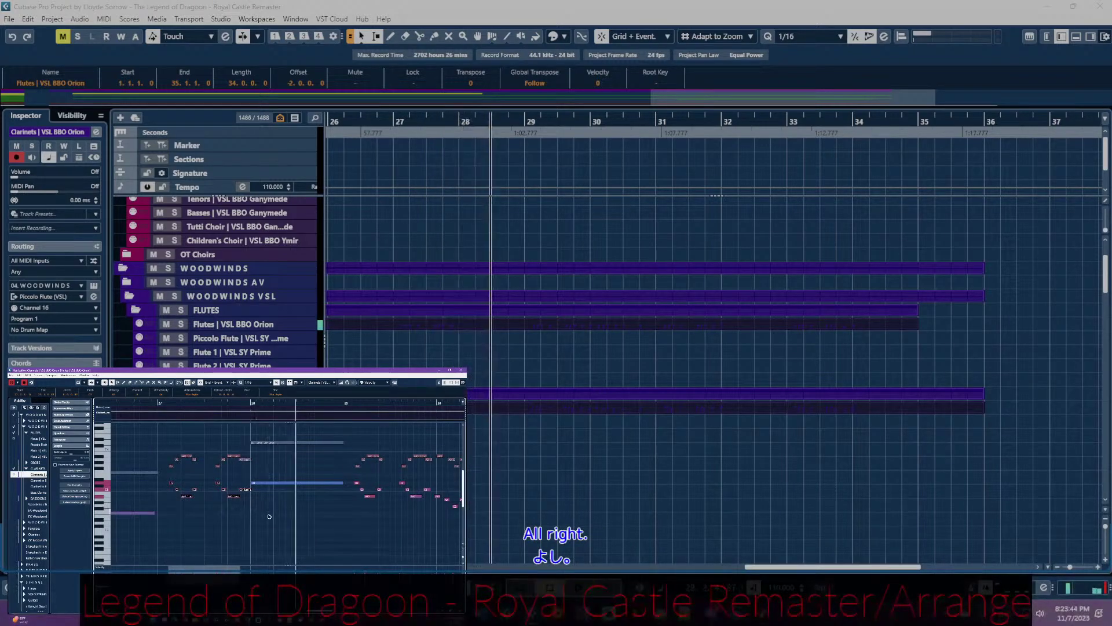
- Set the articulation of the sustained notes in bar 28 to Espressivo for both Clarinets and Flutes
{"action": "left_click", "coordinate": [184, 487]}
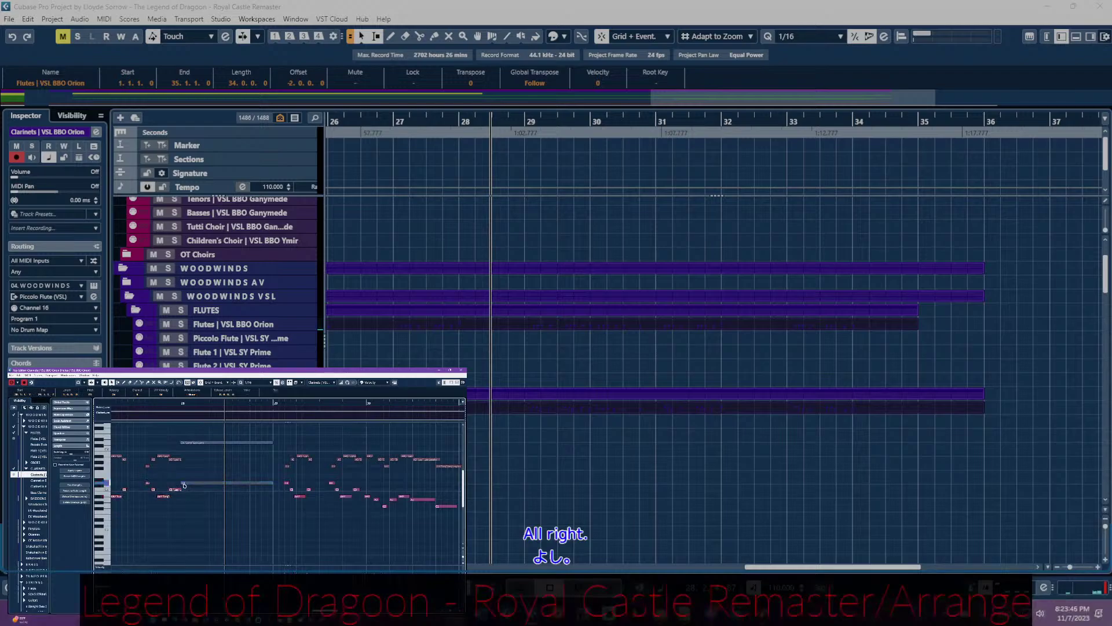
{"action": "left_click", "coordinate": [196, 397]}
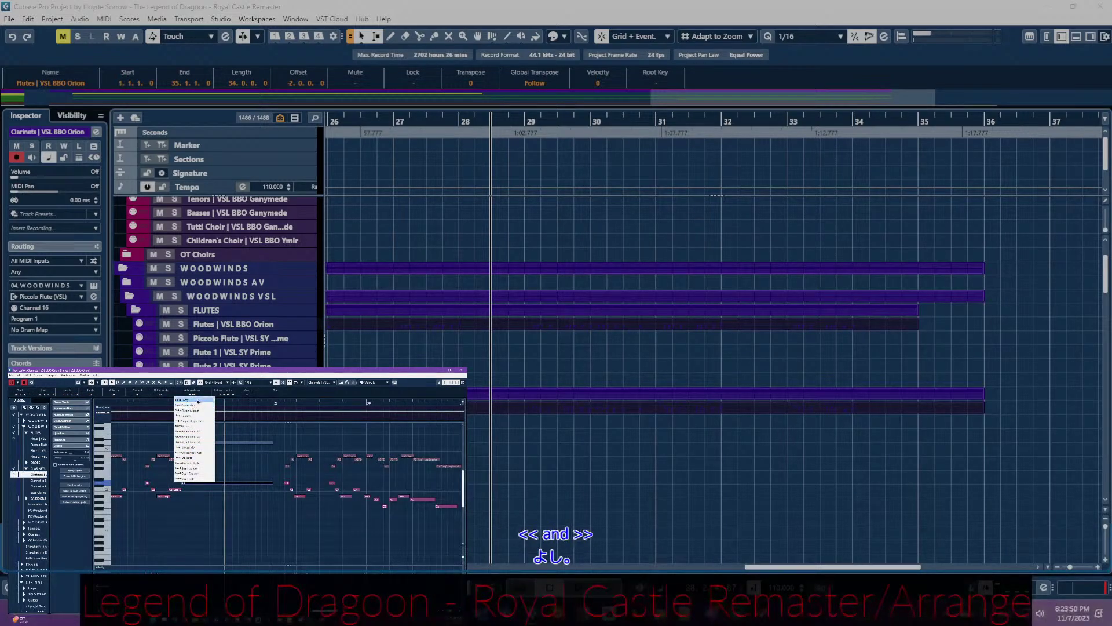
{"action": "left_click", "coordinate": [196, 403]}
{"action": "scroll", "coordinate": [165, 448], "scroll_direction": "right", "scroll_amount": 2}
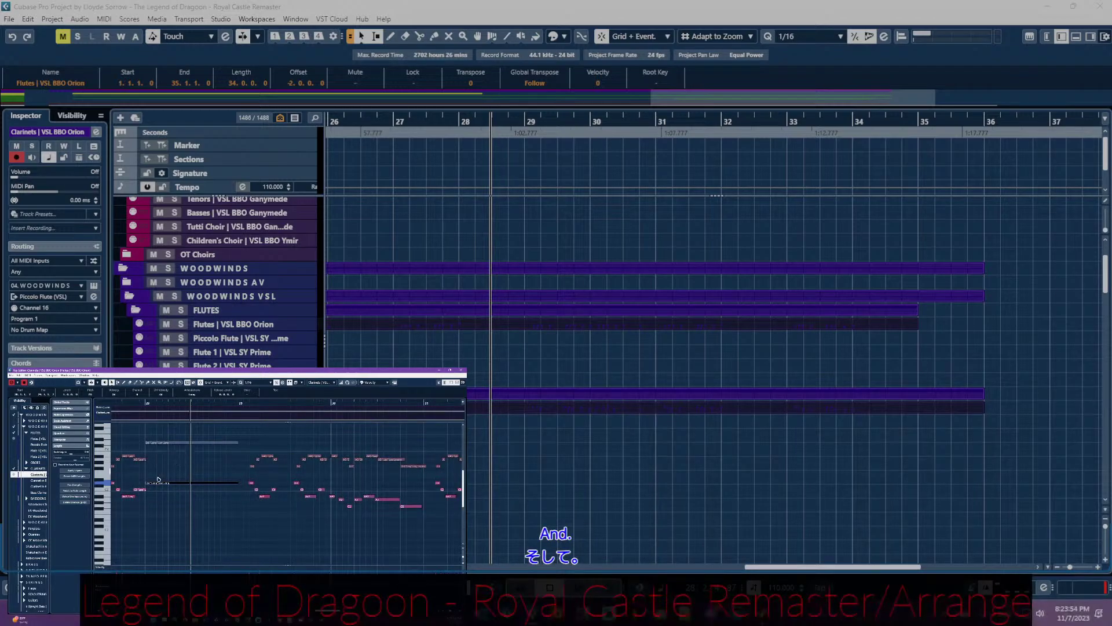
{"action": "left_click", "coordinate": [192, 394]}
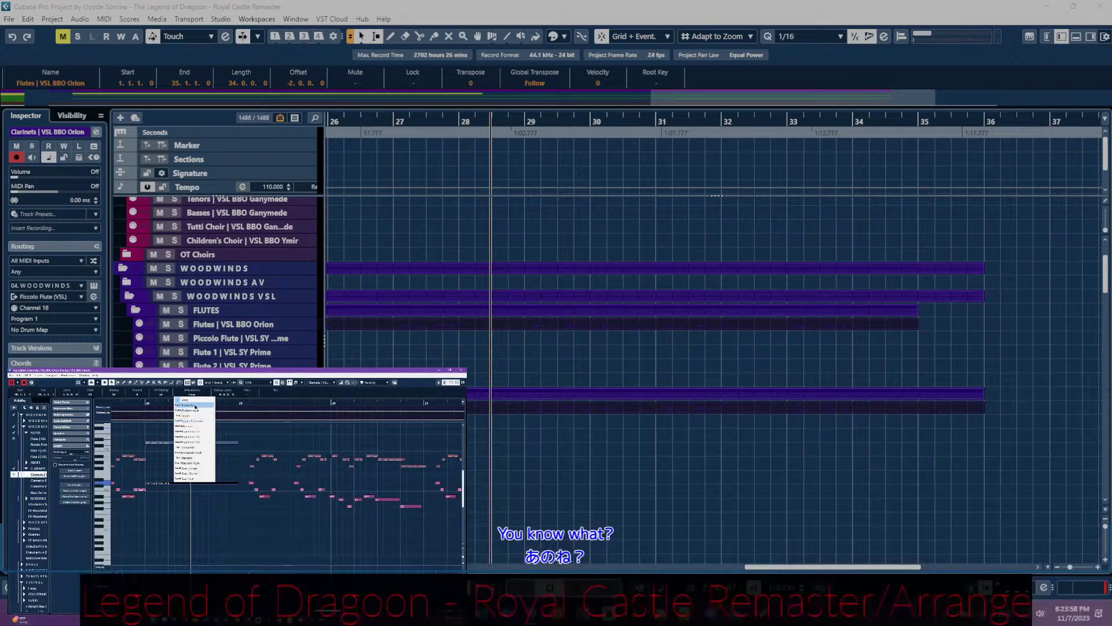
{"action": "left_click", "coordinate": [196, 420]}
{"action": "left_click", "coordinate": [187, 410]}
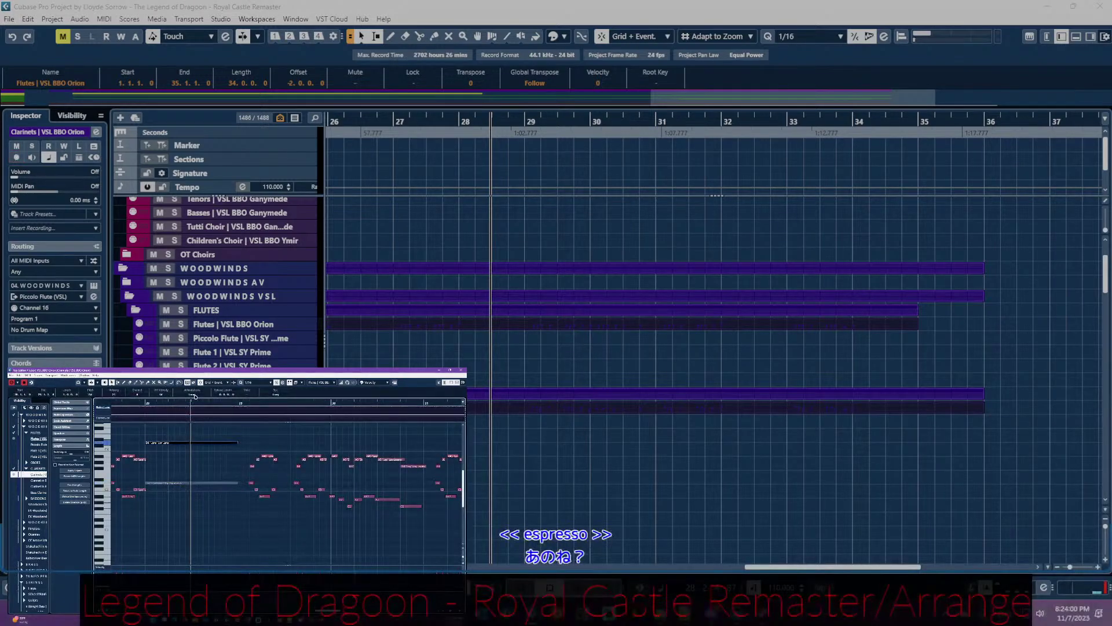
{"action": "left_click", "coordinate": [193, 394]}
{"action": "left_click", "coordinate": [195, 408]}
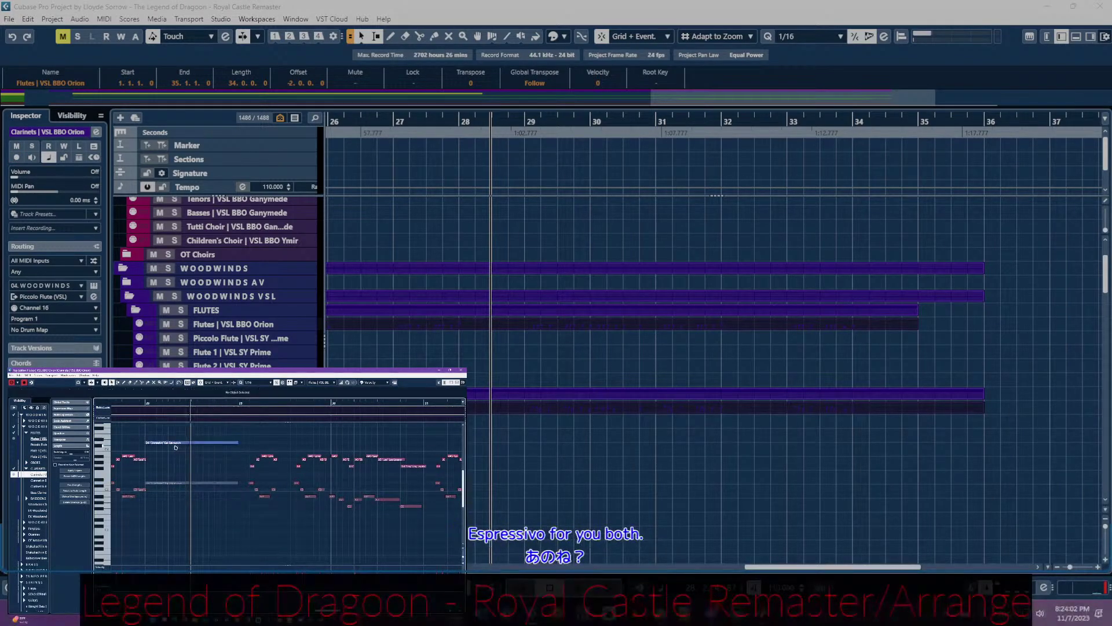
- Play the Flutes and Clarinets parts from bar 27 to hear the Espressivo notes
{"action": "scroll", "coordinate": [169, 435], "scroll_direction": "left", "scroll_amount": 3}
{"action": "left_click", "coordinate": [158, 406]}
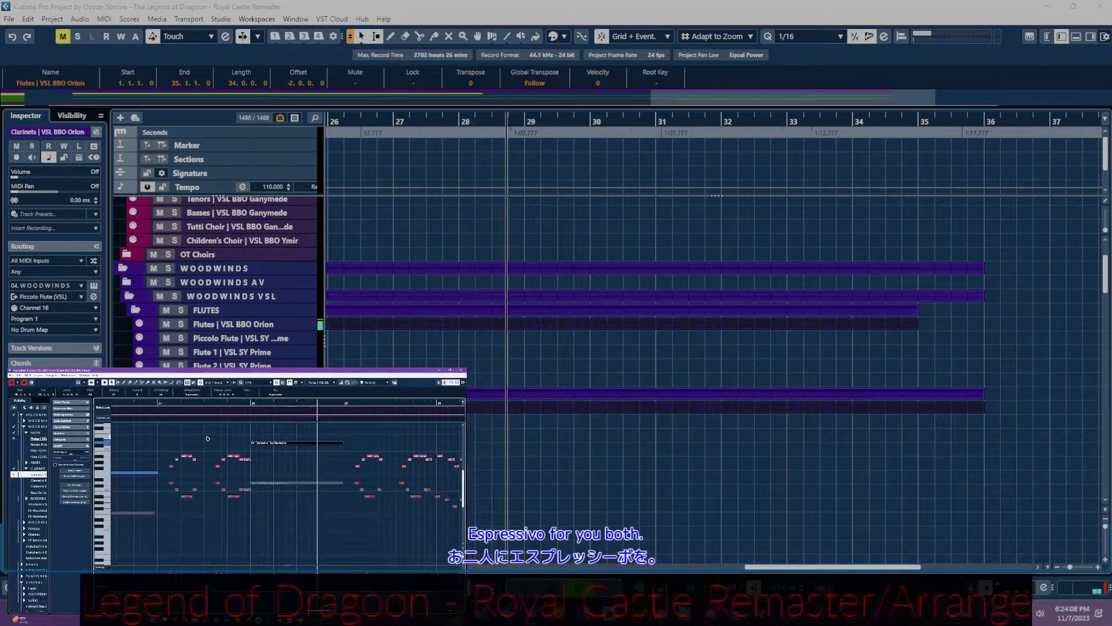
{"action": "key", "text": "space"}
- Replace the Clarinets phrase in bar 29 with a copy of the bar 27 phrase
{"action": "scroll", "coordinate": [274, 468], "scroll_direction": "right", "scroll_amount": 6}
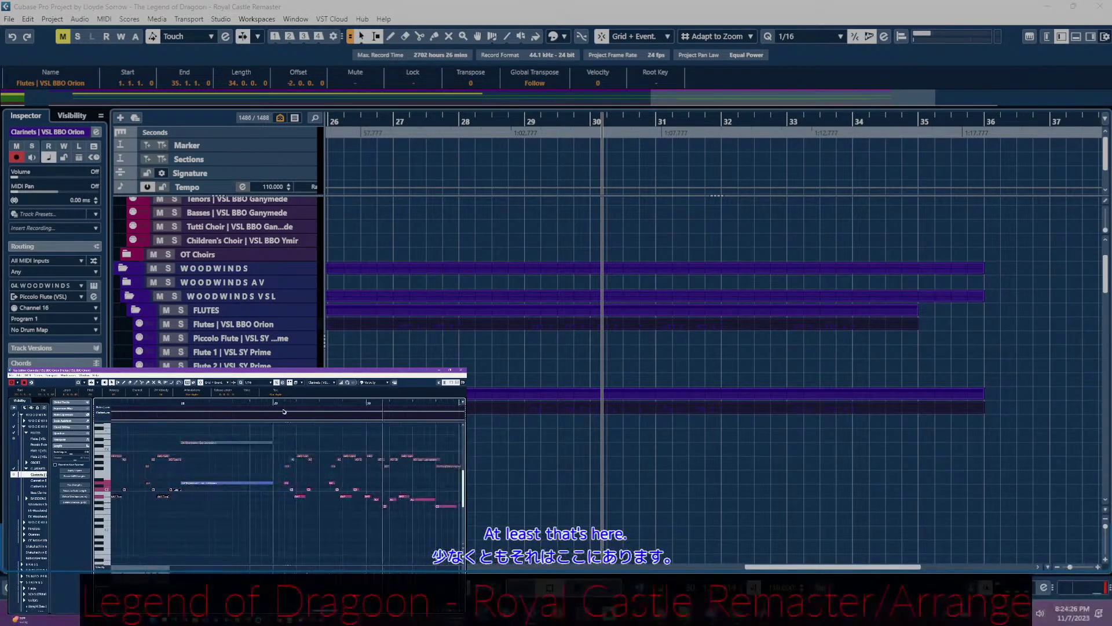
{"action": "left_click", "coordinate": [283, 404]}
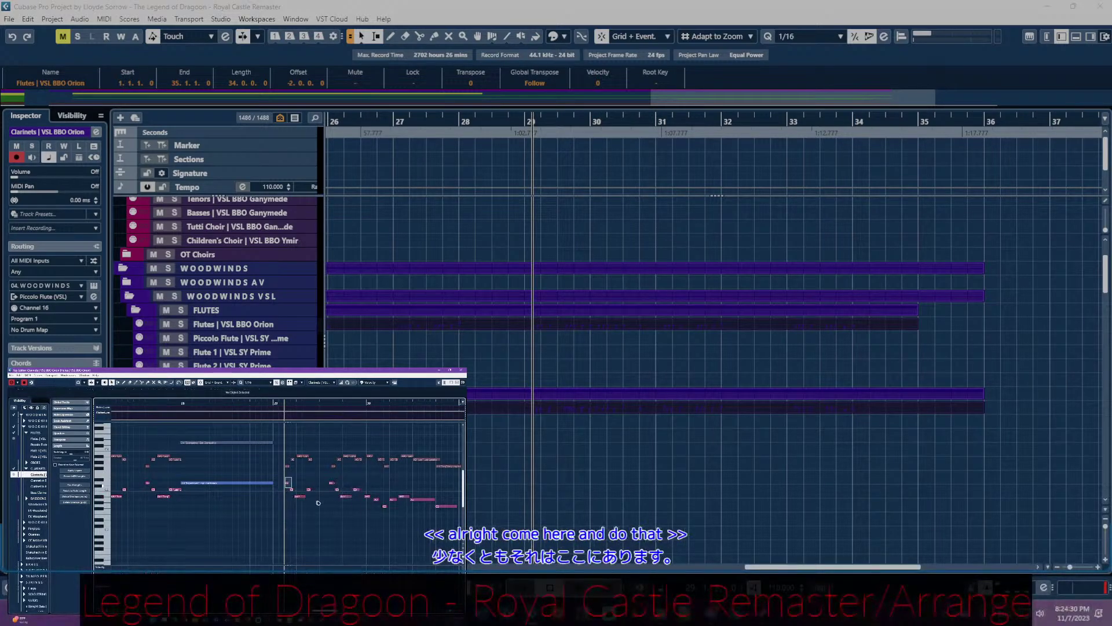
{"action": "left_click_drag", "start_coordinate": [285, 477], "coordinate": [355, 507]}
{"action": "key", "text": "Delete"}
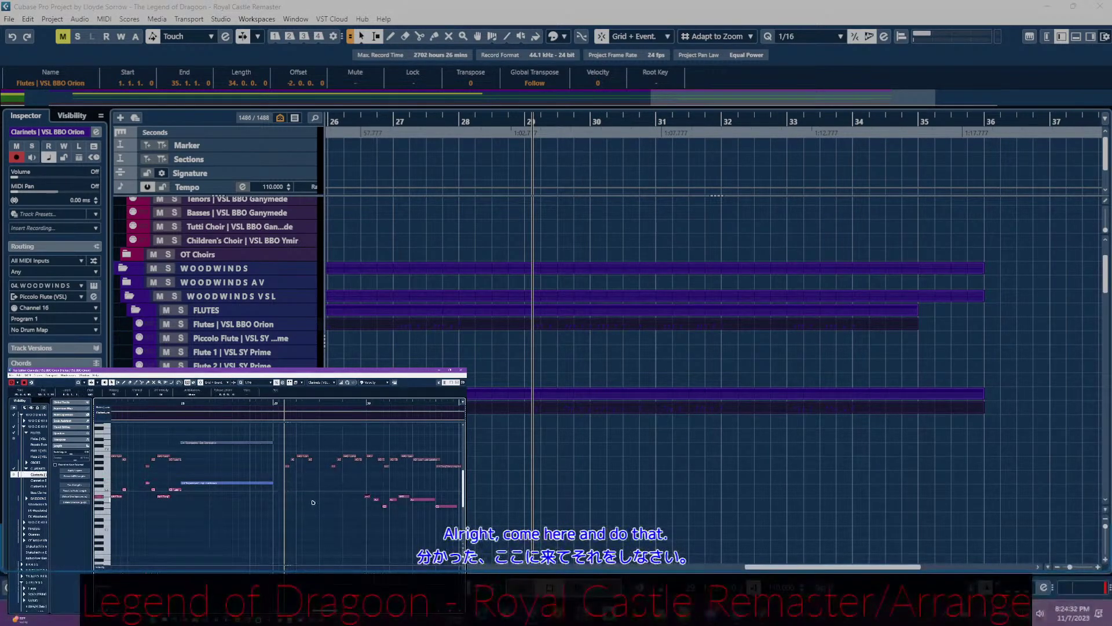
{"action": "key", "text": "ctrl+z"}
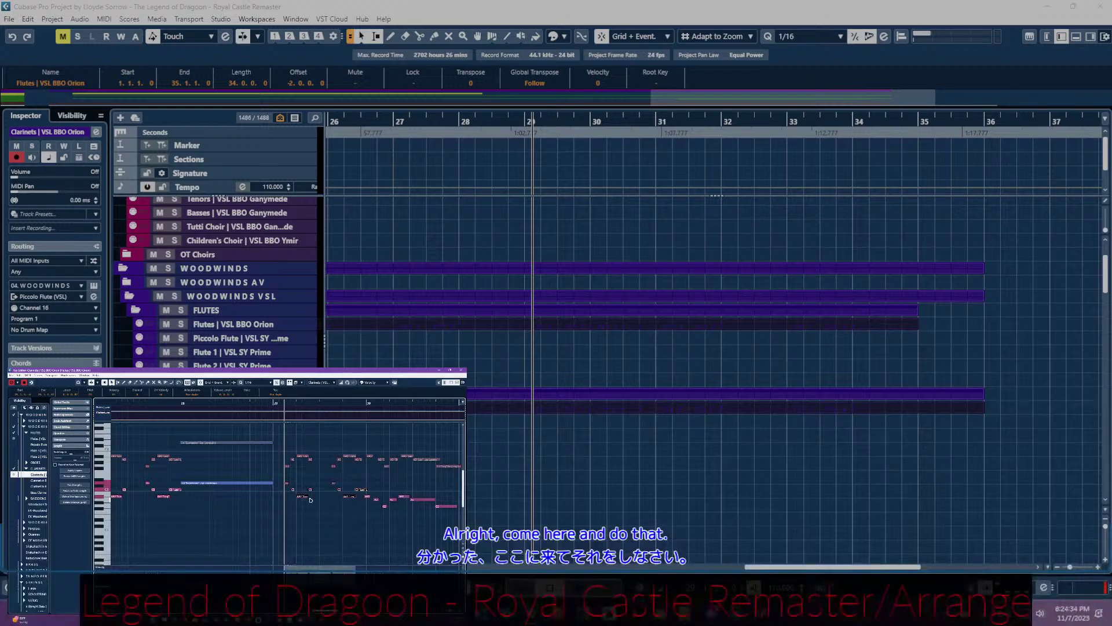
- Replace the Clarinets phrase in bar 31 with a copy of the bar 27 phrase
{"action": "scroll", "coordinate": [311, 500], "scroll_direction": "right", "scroll_amount": 4}
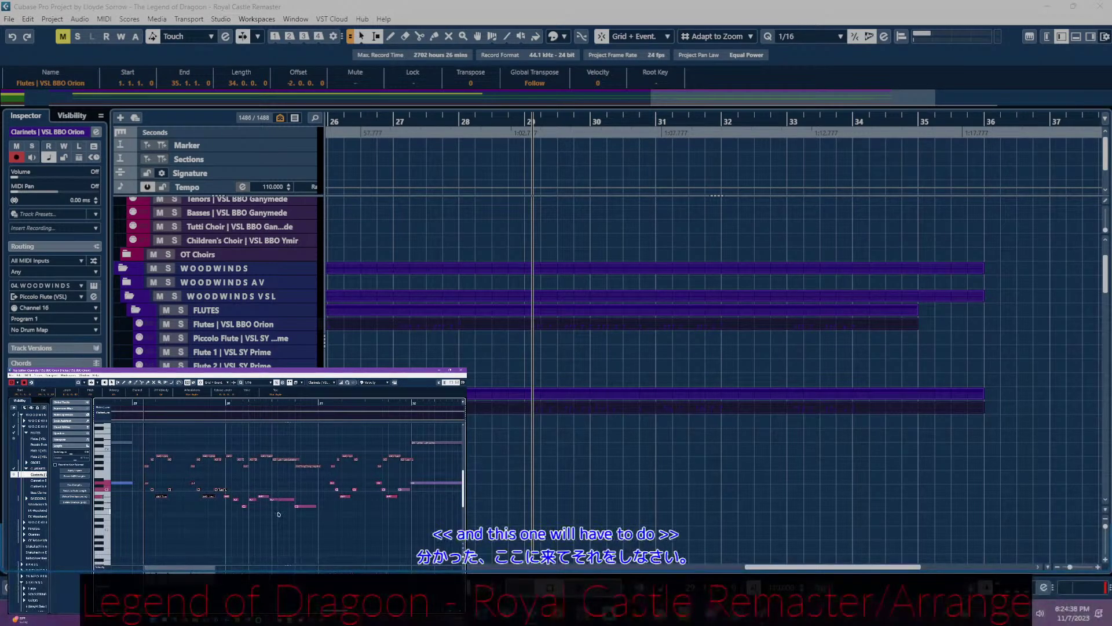
{"action": "left_click", "coordinate": [325, 403]}
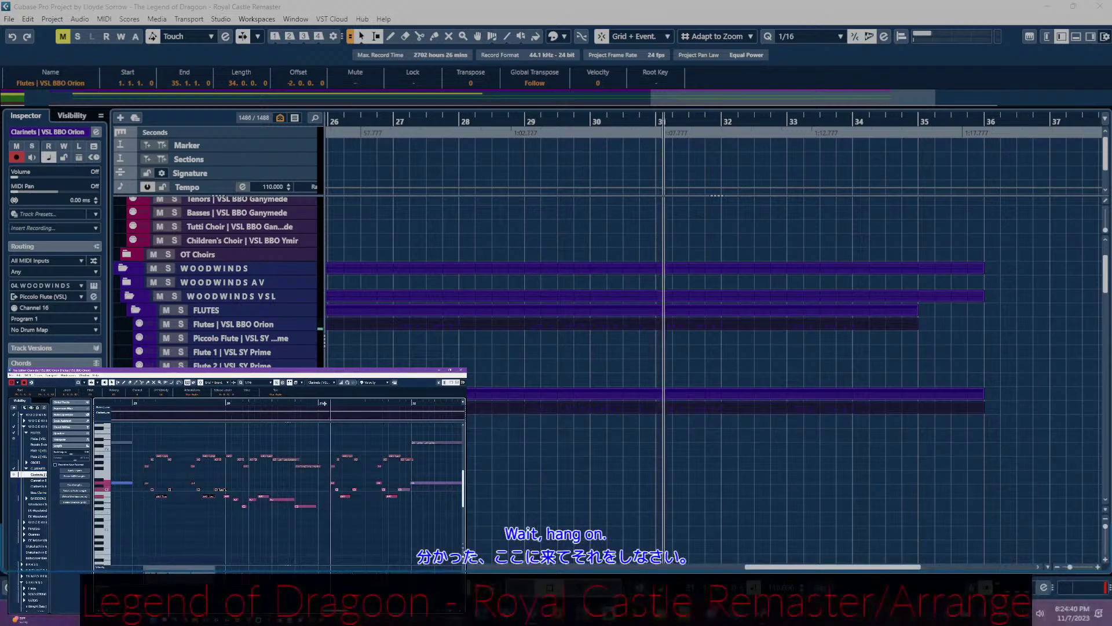
{"action": "left_click", "coordinate": [329, 485]}
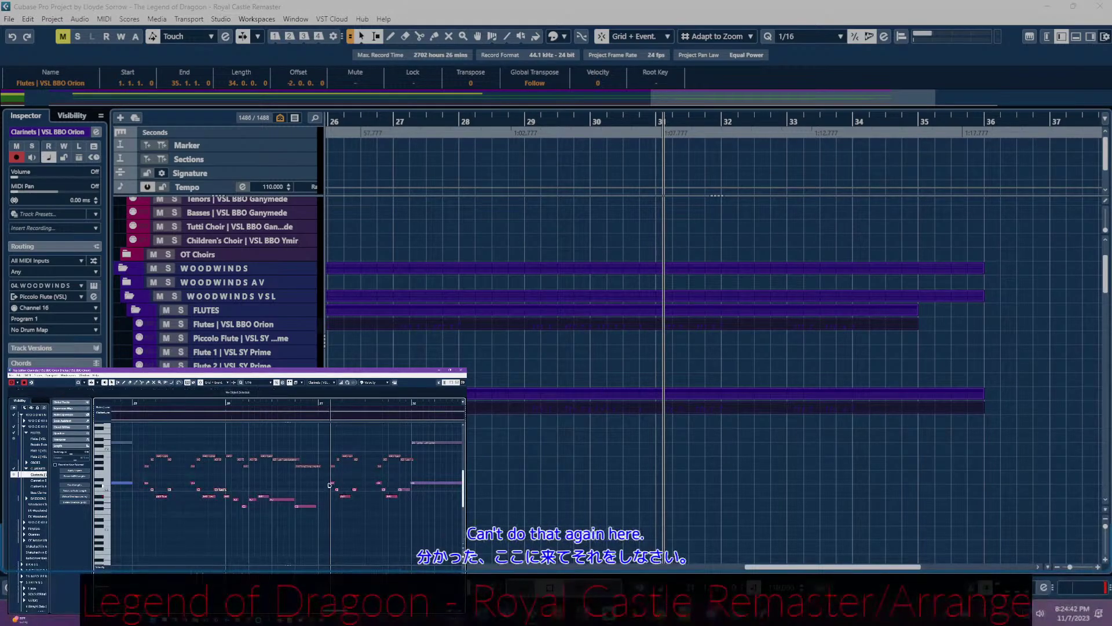
{"action": "left_click_drag", "start_coordinate": [342, 487], "coordinate": [405, 510]}
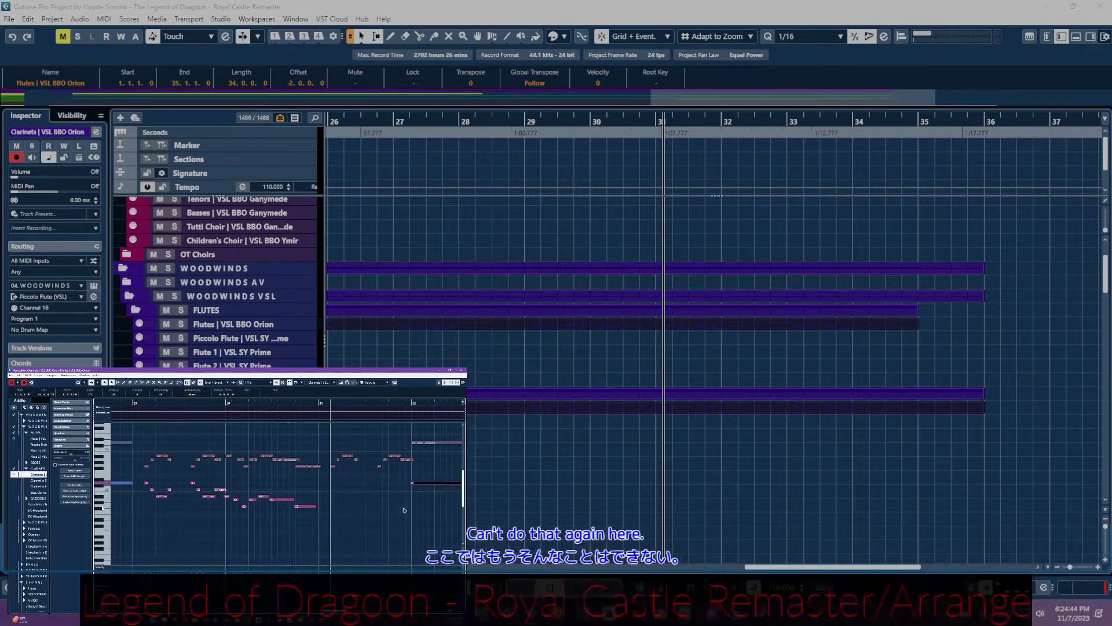
{"action": "scroll", "coordinate": [400, 513], "scroll_direction": "right", "scroll_amount": 3}
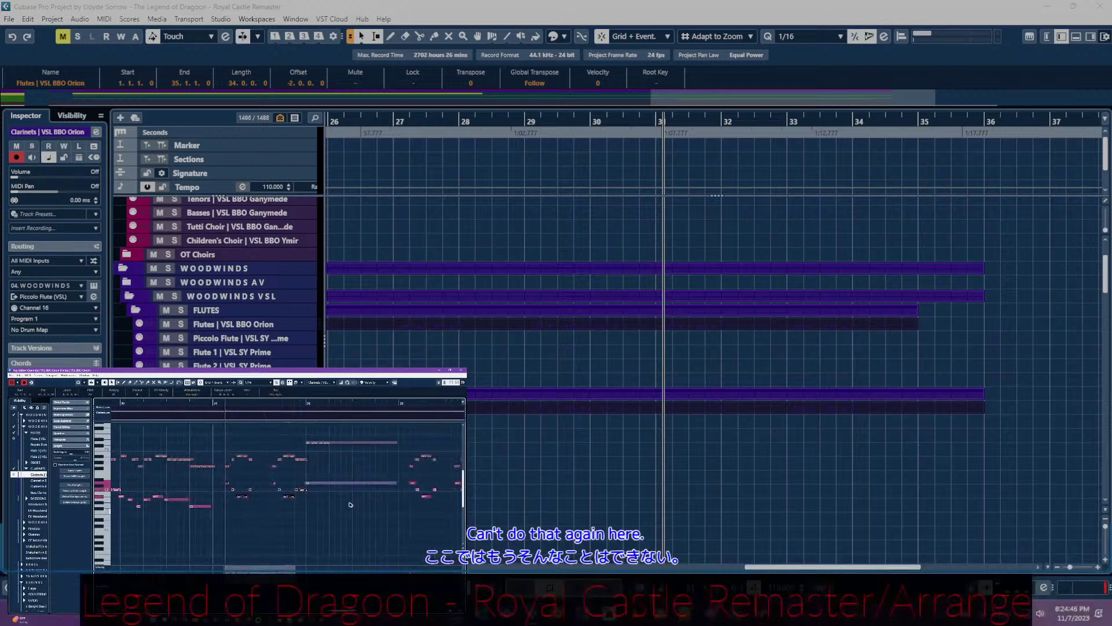
- Set the sustained notes in bar 32 to the Espressivo articulation for both Clarinets and Flutes
{"action": "left_click", "coordinate": [309, 483]}
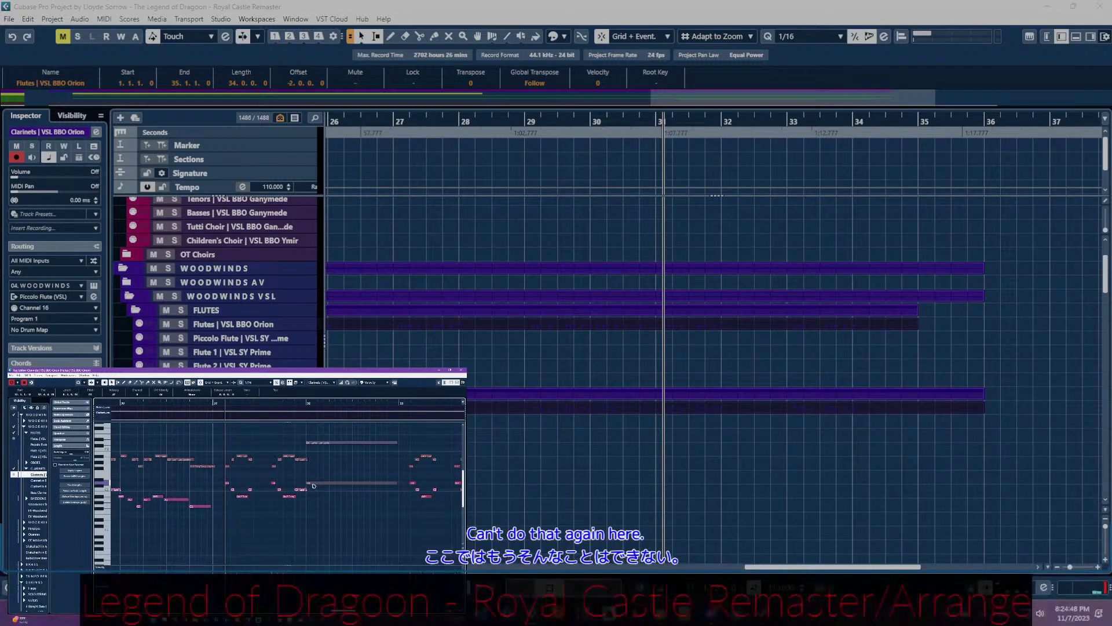
{"action": "scroll", "coordinate": [335, 483], "scroll_direction": "right", "scroll_amount": 2}
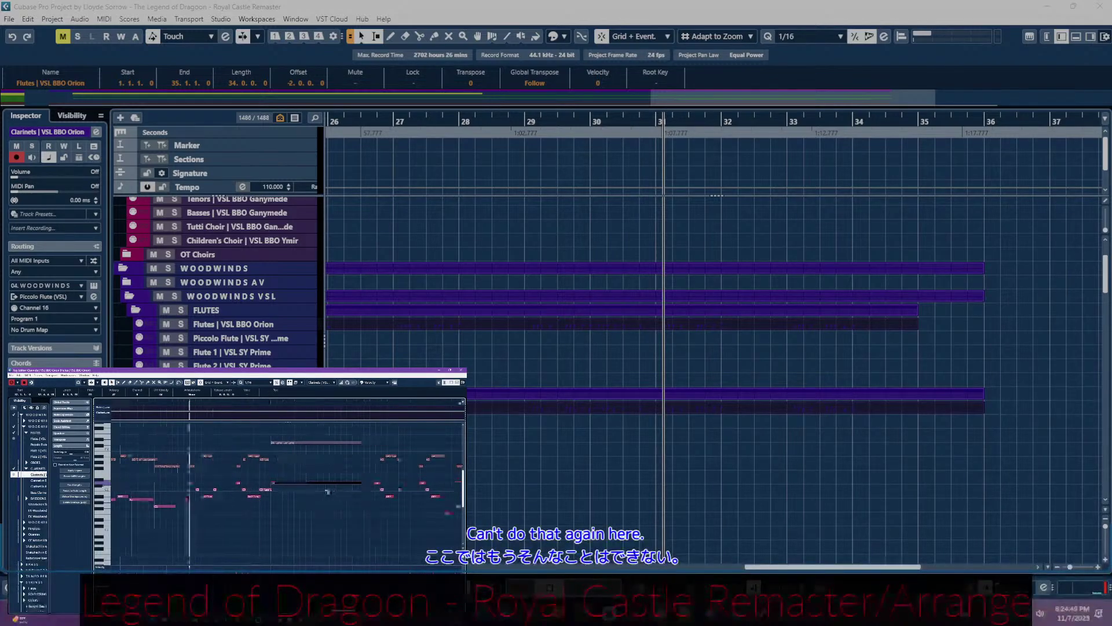
{"action": "left_click", "coordinate": [193, 395]}
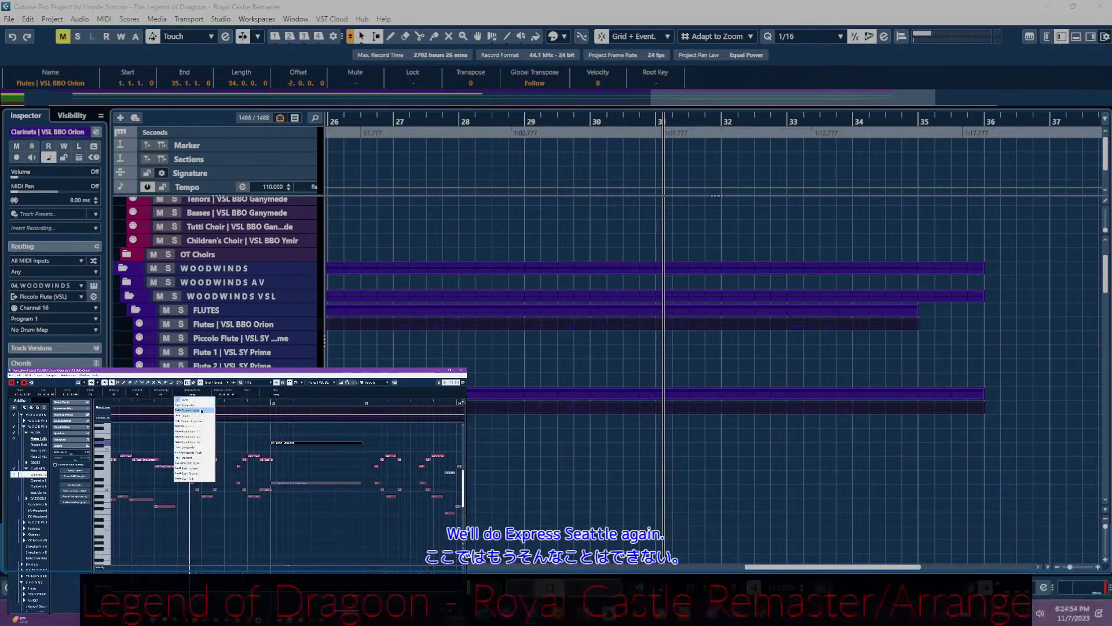
{"action": "left_click", "coordinate": [195, 407]}
{"action": "scroll", "coordinate": [341, 485], "scroll_direction": "right", "scroll_amount": 2}
{"action": "scroll", "coordinate": [340, 484], "scroll_direction": "right", "scroll_amount": 2}
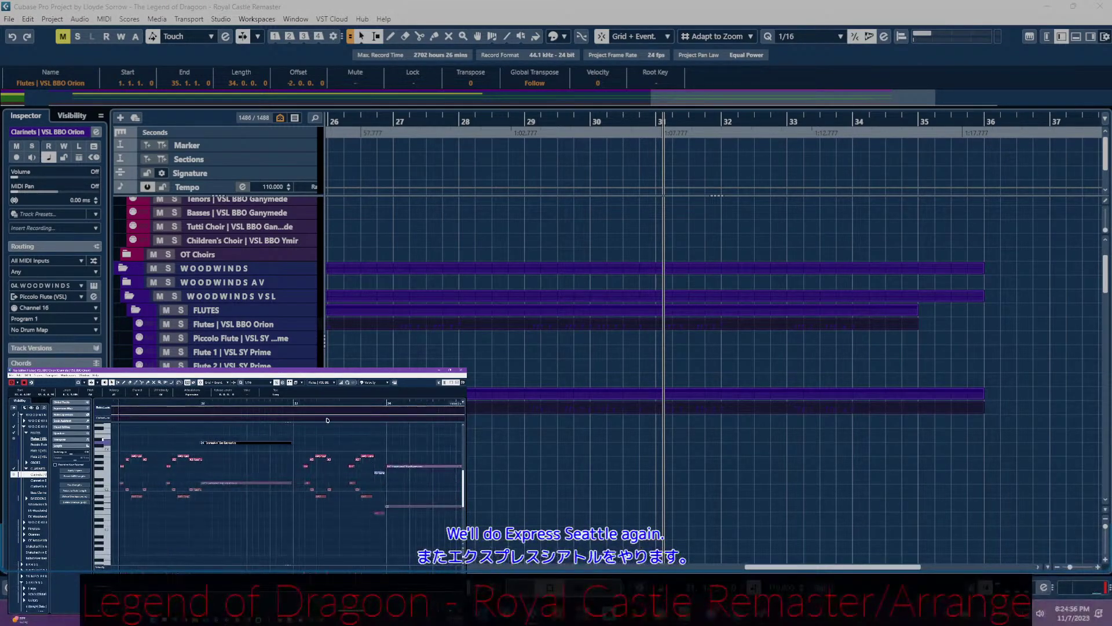
- Replace the Clarinets phrase in bar 33 with a copy of the bar 27 phrase, removing the old low ending note
{"action": "left_click", "coordinate": [302, 403]}
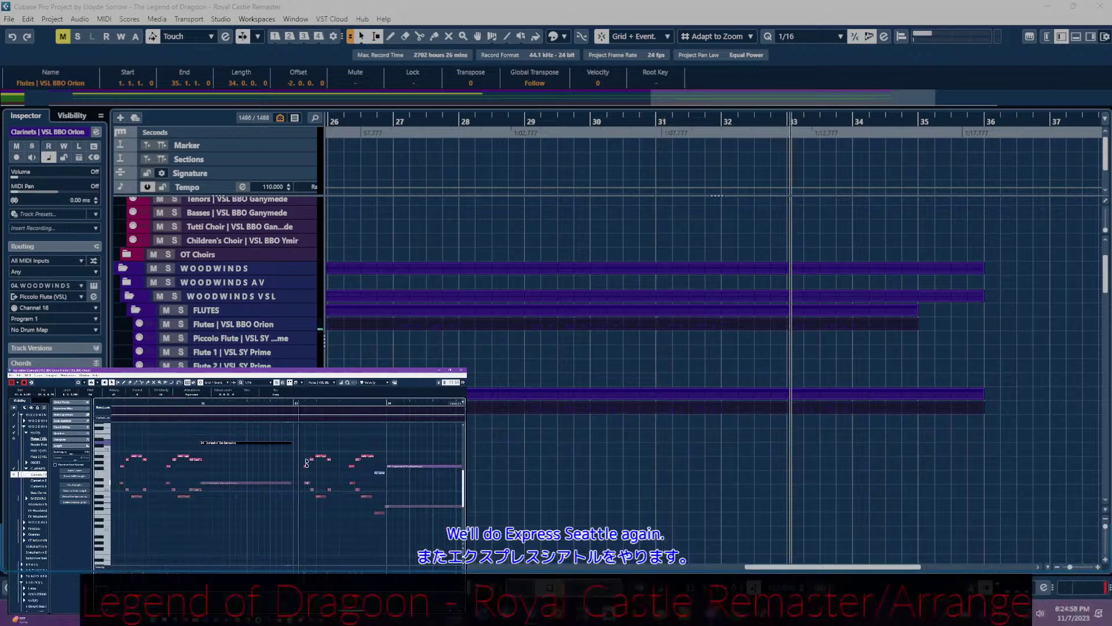
{"action": "left_click", "coordinate": [317, 496]}
{"action": "left_click", "coordinate": [322, 522]}
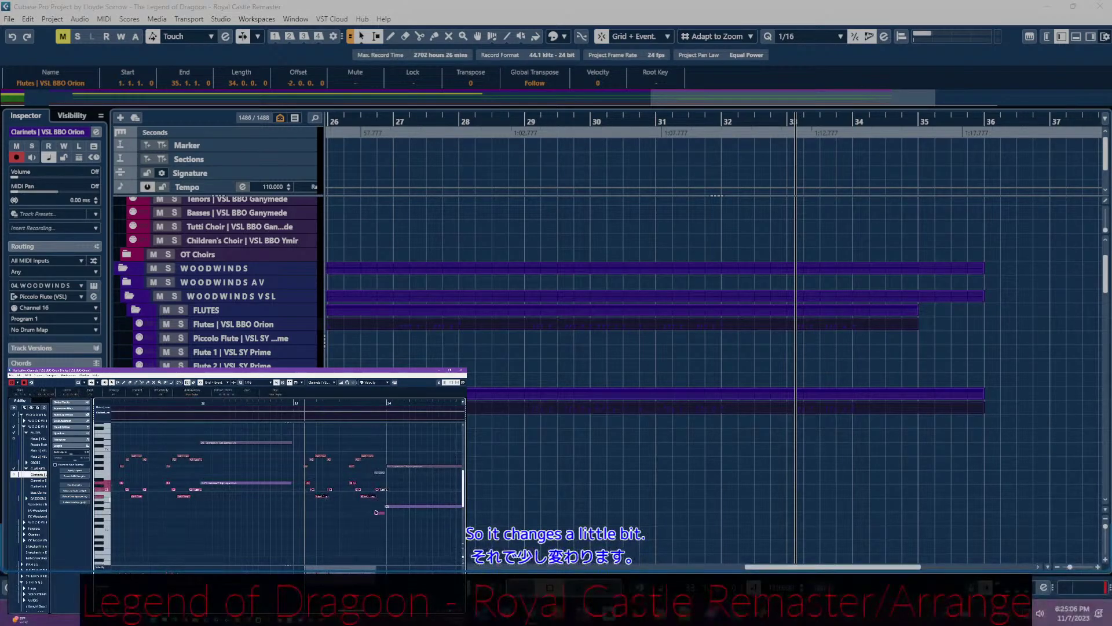
{"action": "left_click", "coordinate": [375, 513]}
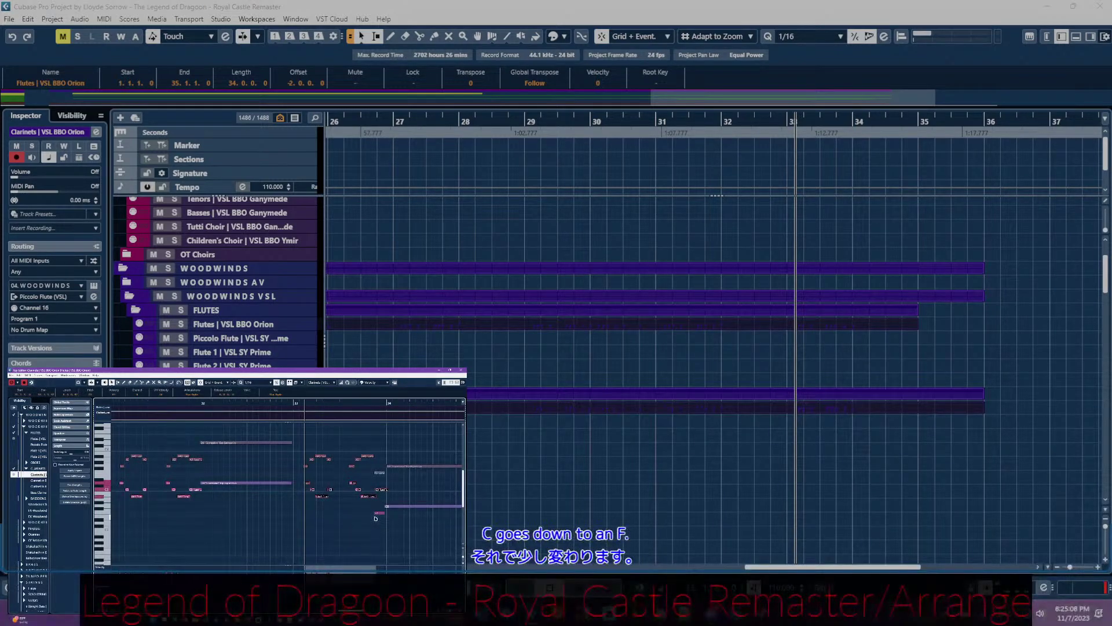
{"action": "left_click", "coordinate": [321, 488]}
{"action": "left_click_drag", "start_coordinate": [306, 477], "coordinate": [368, 506]}
{"action": "key", "text": "Delete"}
{"action": "key", "text": "ctrl+z"}
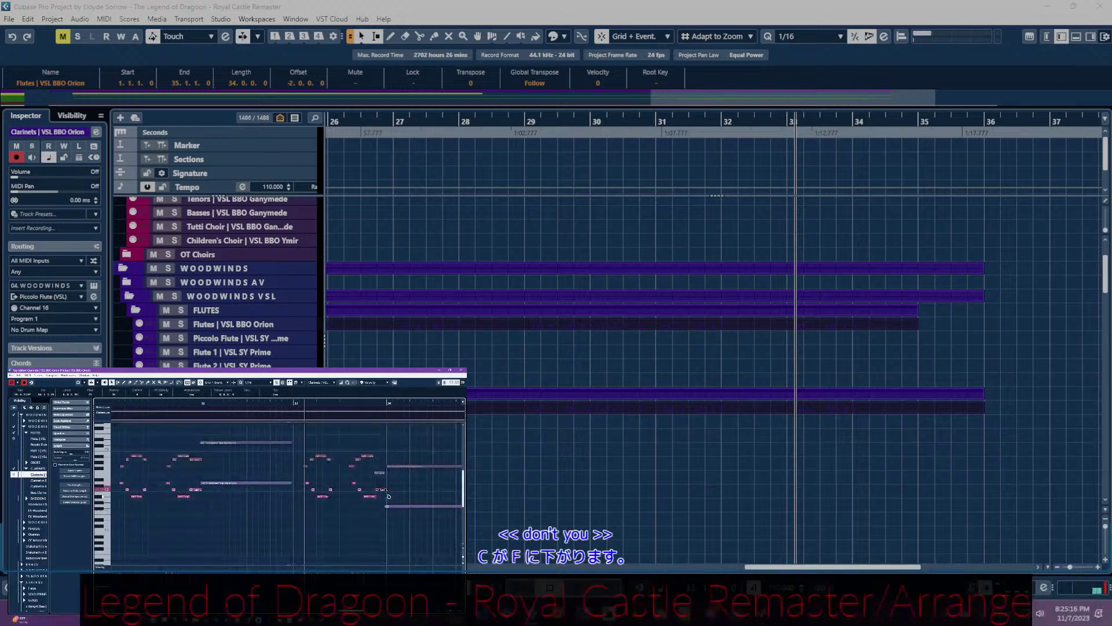
- Lower the last note of the Clarinets phrase in bar 33 by seven semitones, from C down to F
{"action": "left_click", "coordinate": [382, 490]}
{"action": "key", "text": "Down"}
{"action": "key", "text": "Down"}
{"action": "key", "text": "Down"}
{"action": "key", "text": "Down"}
{"action": "key", "text": "Down"}
{"action": "key", "text": "Down"}
{"action": "key", "text": "Down"}
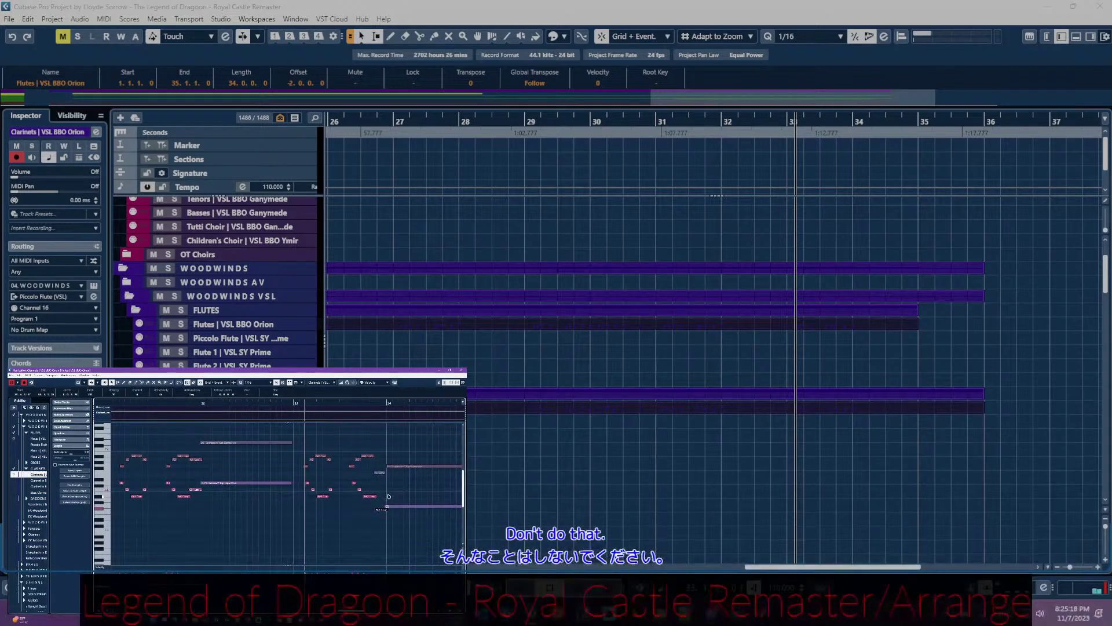
- Set the articulation of the sustained Clarinets note in bar 34 to match the Flutes note above it
{"action": "scroll", "coordinate": [391, 492], "scroll_direction": "right", "scroll_amount": 2}
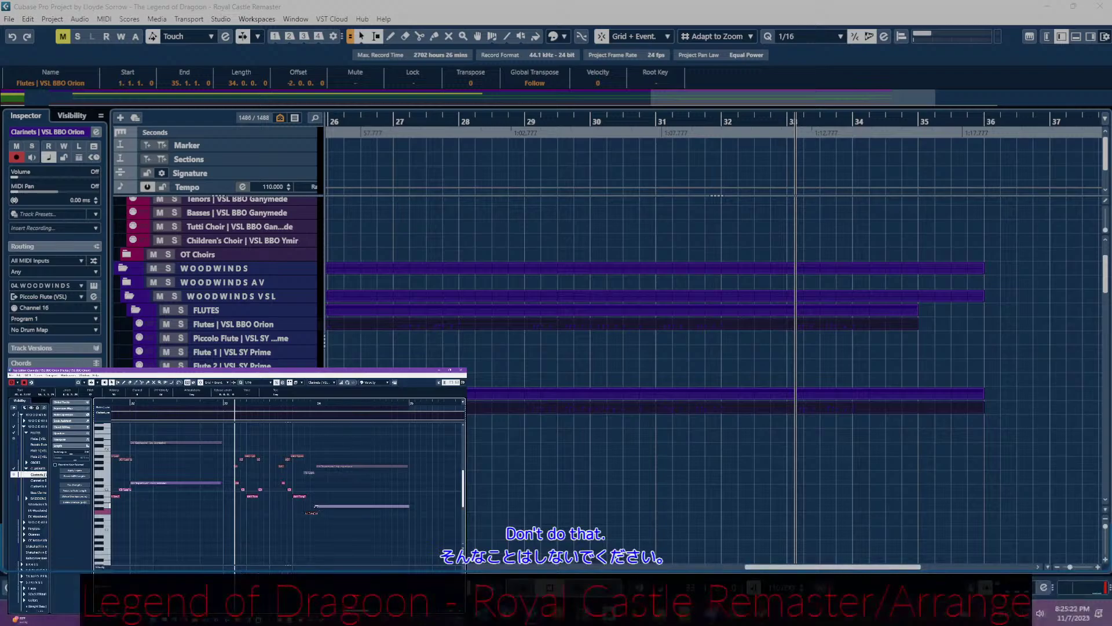
{"action": "left_click", "coordinate": [389, 506]}
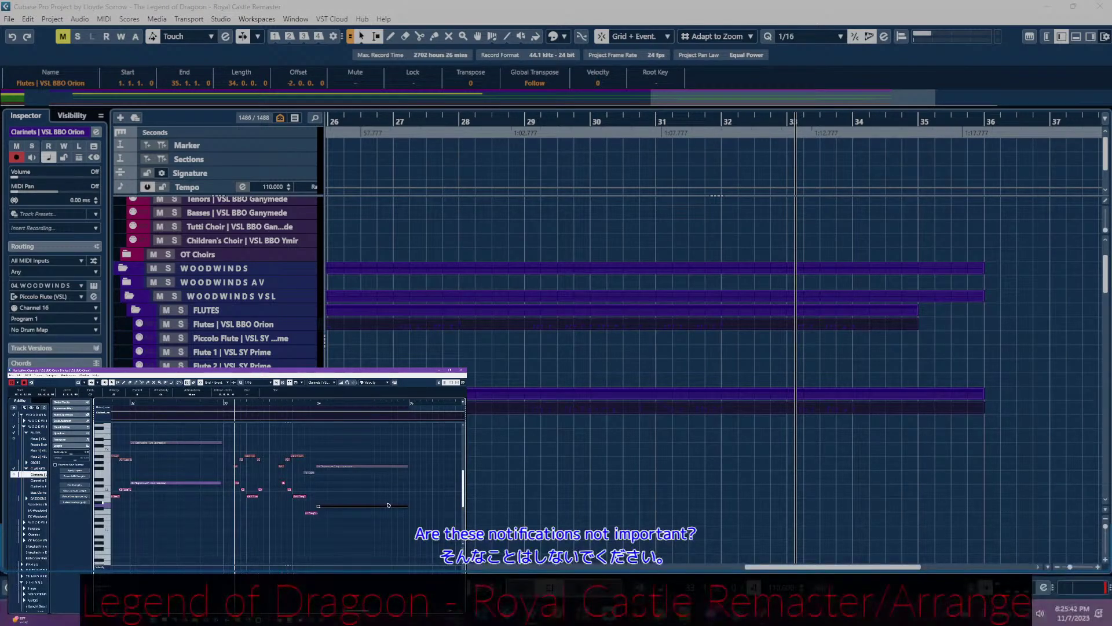
{"action": "left_click", "coordinate": [389, 506]}
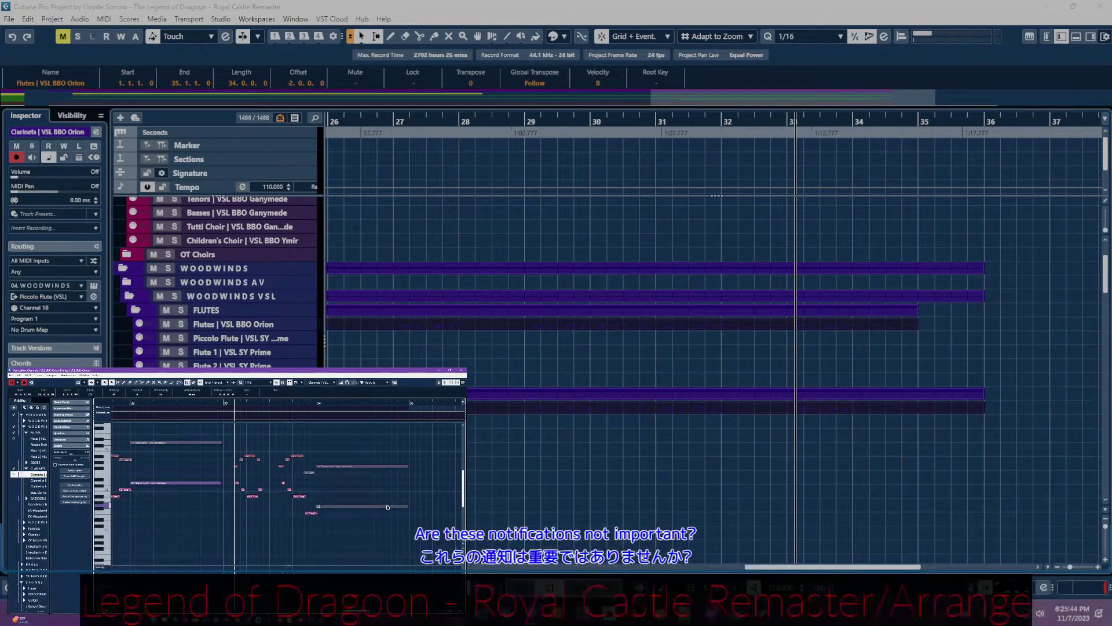
{"action": "left_click", "coordinate": [388, 508]}
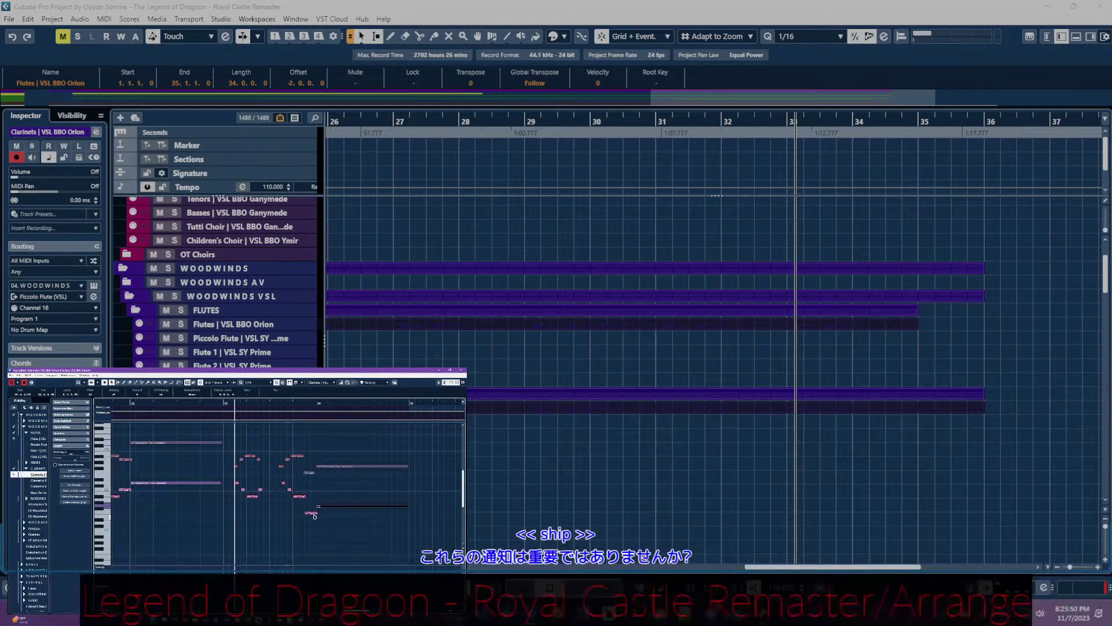
{"action": "left_click", "coordinate": [190, 398]}
{"action": "left_click", "coordinate": [197, 414]}
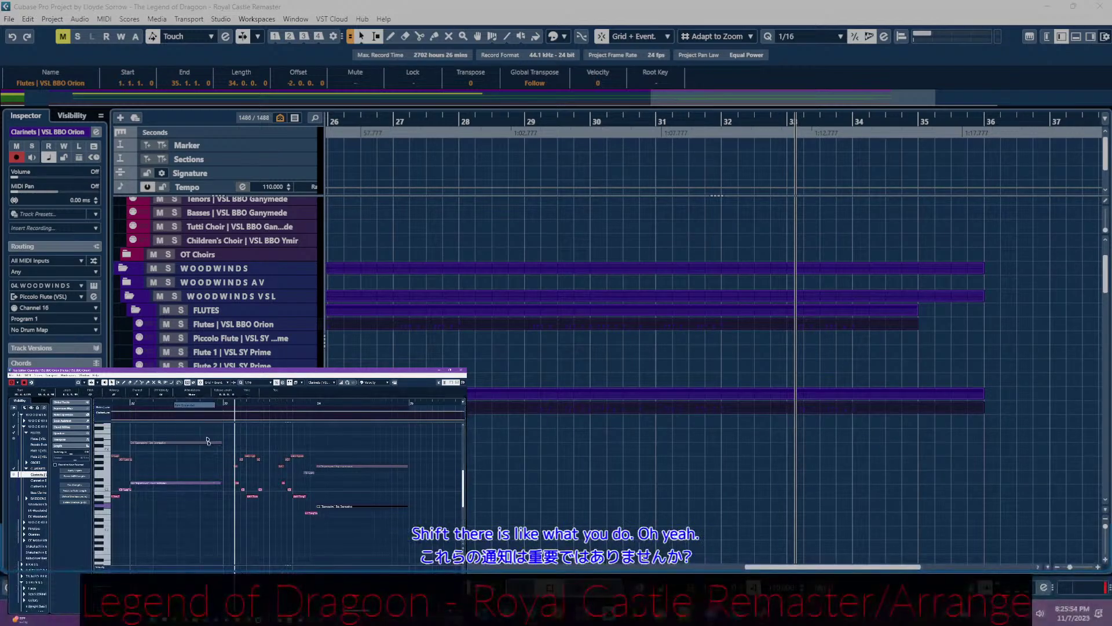
{"action": "scroll", "coordinate": [226, 501], "scroll_direction": "left", "scroll_amount": 4}
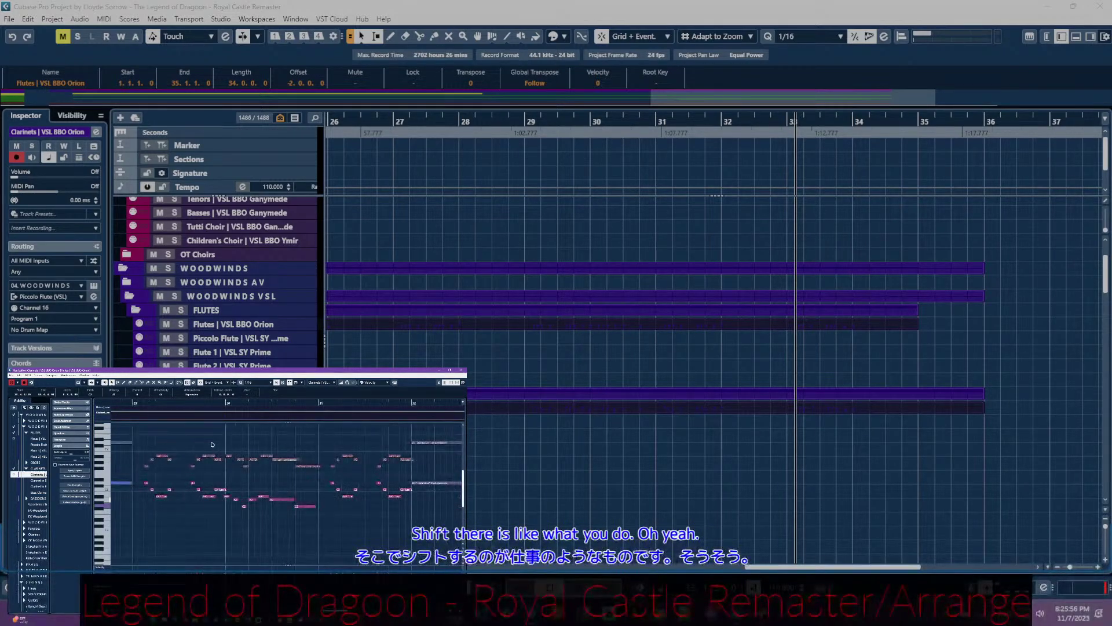
- Replace the old Clarinets phrase in bar 30 with a copy of the Flutes phrase an octave lower
{"action": "scroll", "coordinate": [278, 481], "scroll_direction": "left", "scroll_amount": 2}
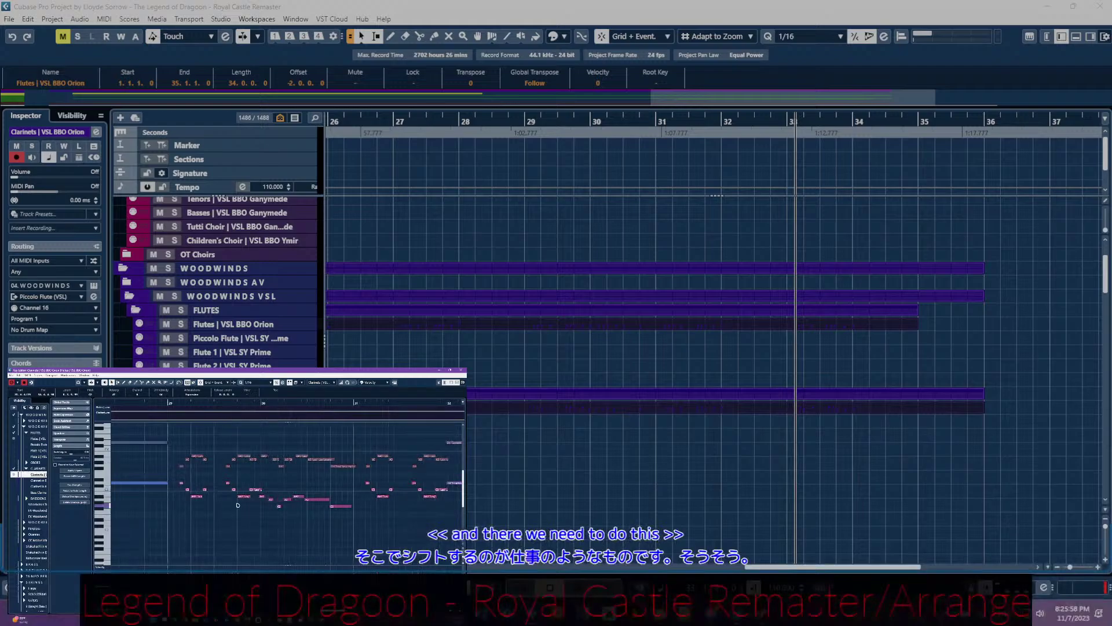
{"action": "left_click", "coordinate": [259, 496]}
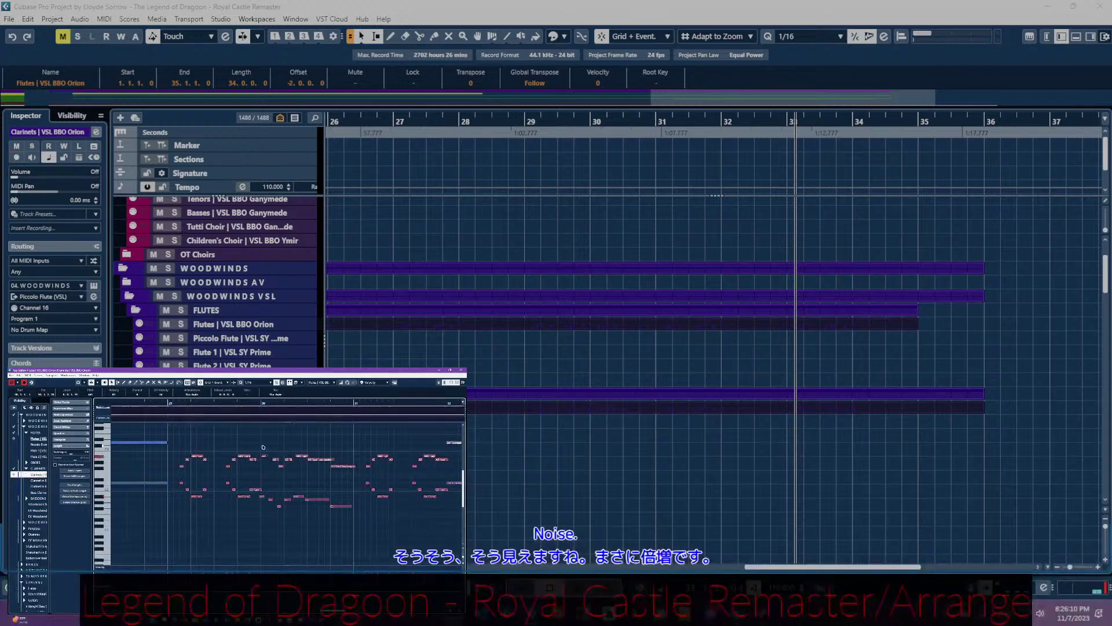
{"action": "left_click", "coordinate": [265, 499]}
{"action": "left_click_drag", "start_coordinate": [263, 495], "coordinate": [345, 521]}
{"action": "key", "text": "Delete"}
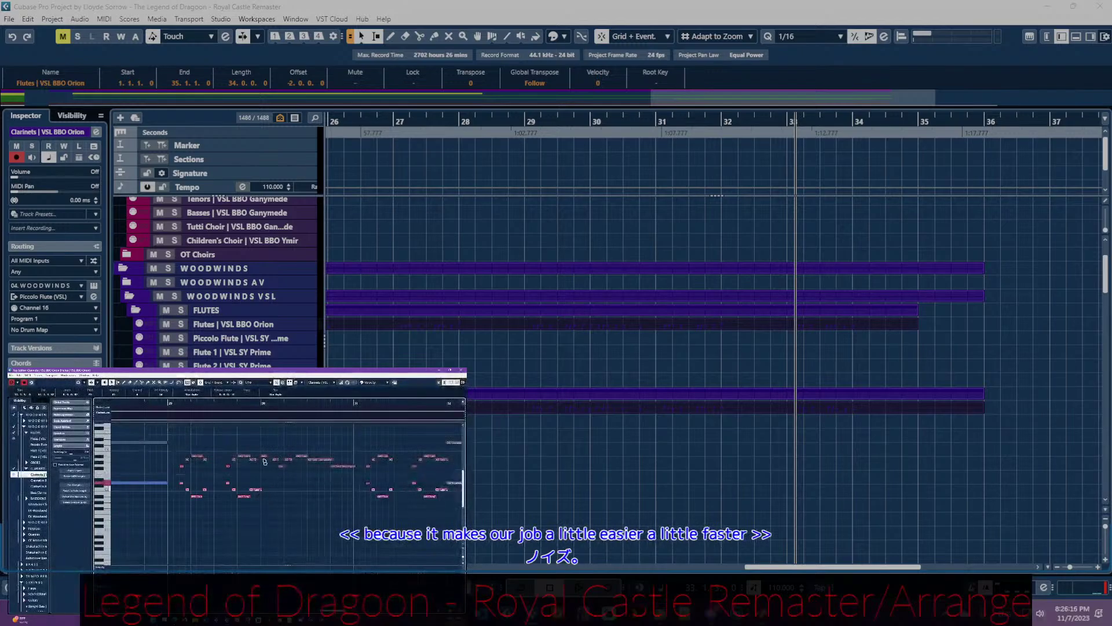
{"action": "left_click", "coordinate": [261, 405]}
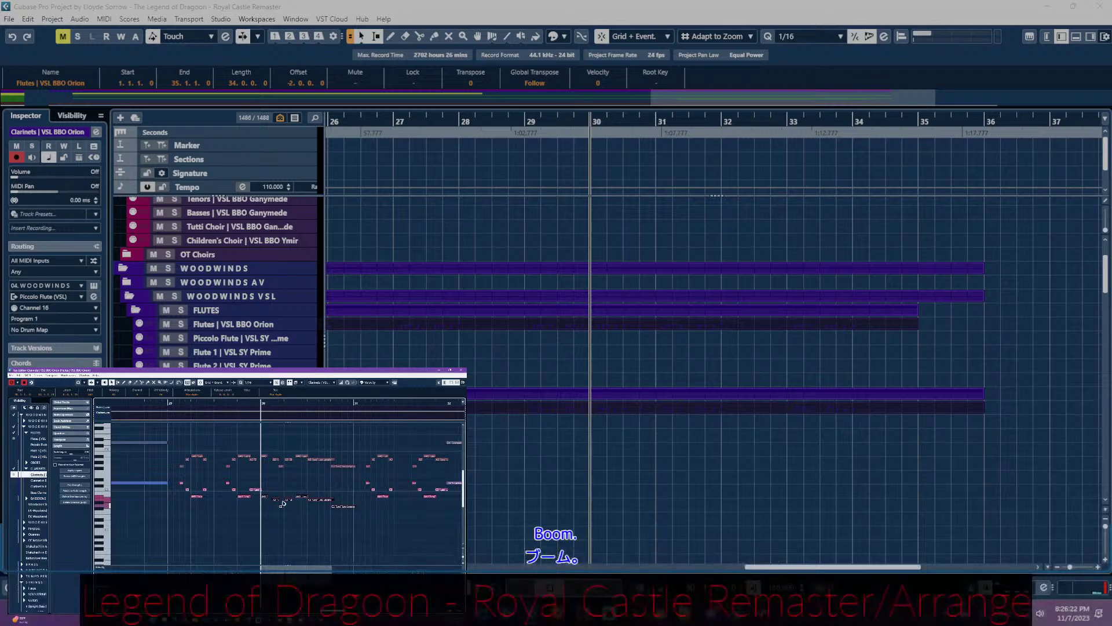
- Review the Clarinets and Flutes by playing them from the beginning, and replay the passage from bar 23
{"action": "scroll", "coordinate": [283, 503], "scroll_direction": "right", "scroll_amount": 4}
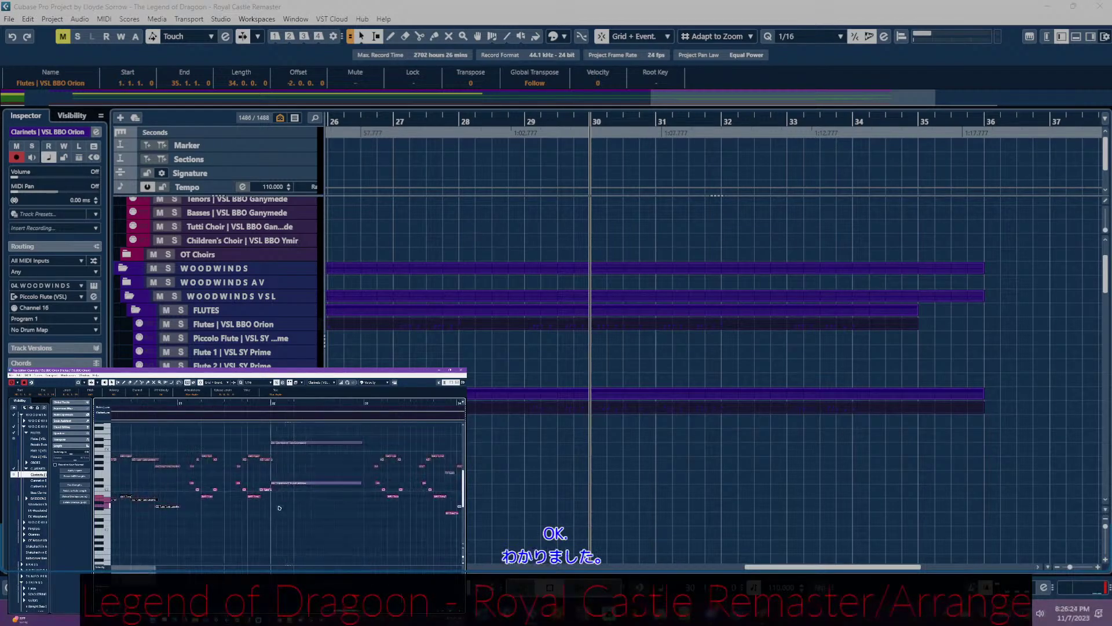
{"action": "scroll", "coordinate": [279, 508], "scroll_direction": "left", "scroll_amount": 12}
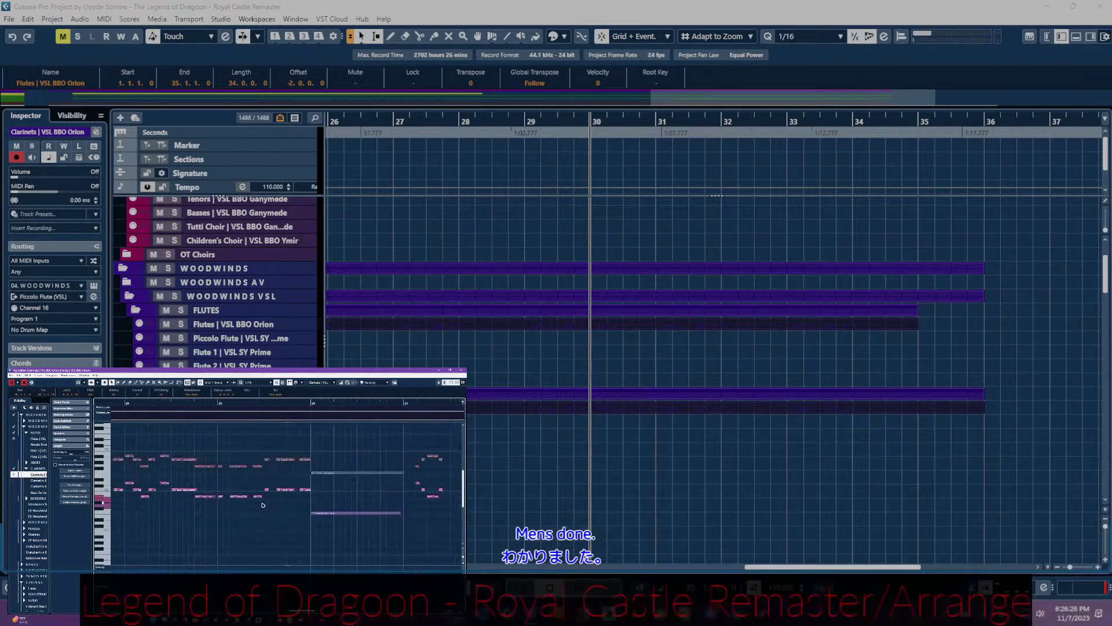
{"action": "scroll", "coordinate": [263, 504], "scroll_direction": "left", "scroll_amount": 15}
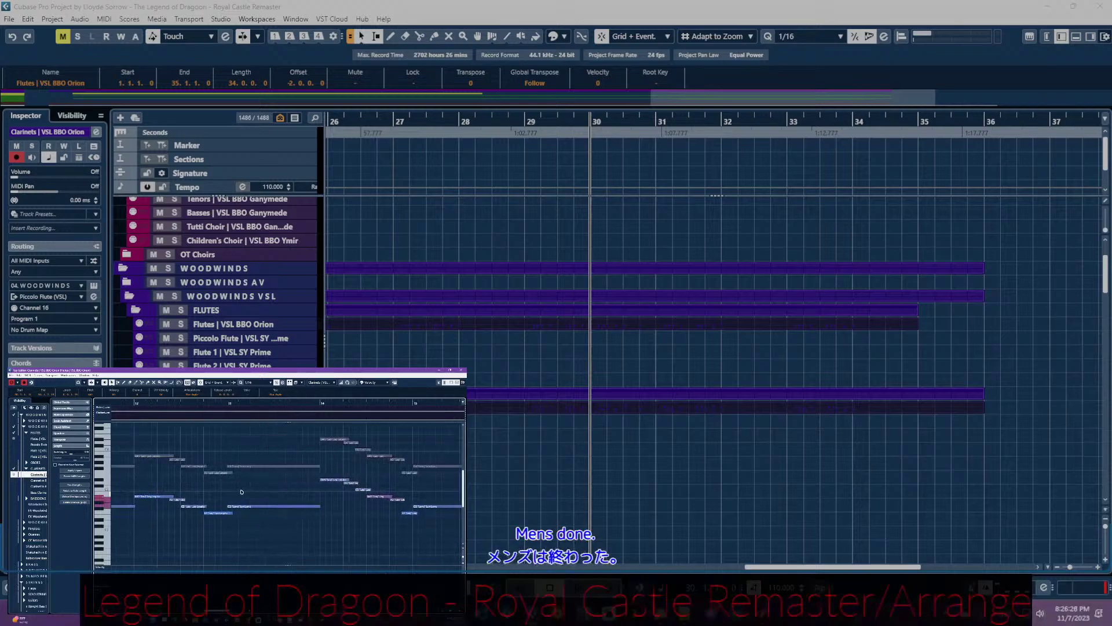
{"action": "scroll", "coordinate": [242, 492], "scroll_direction": "left", "scroll_amount": 5}
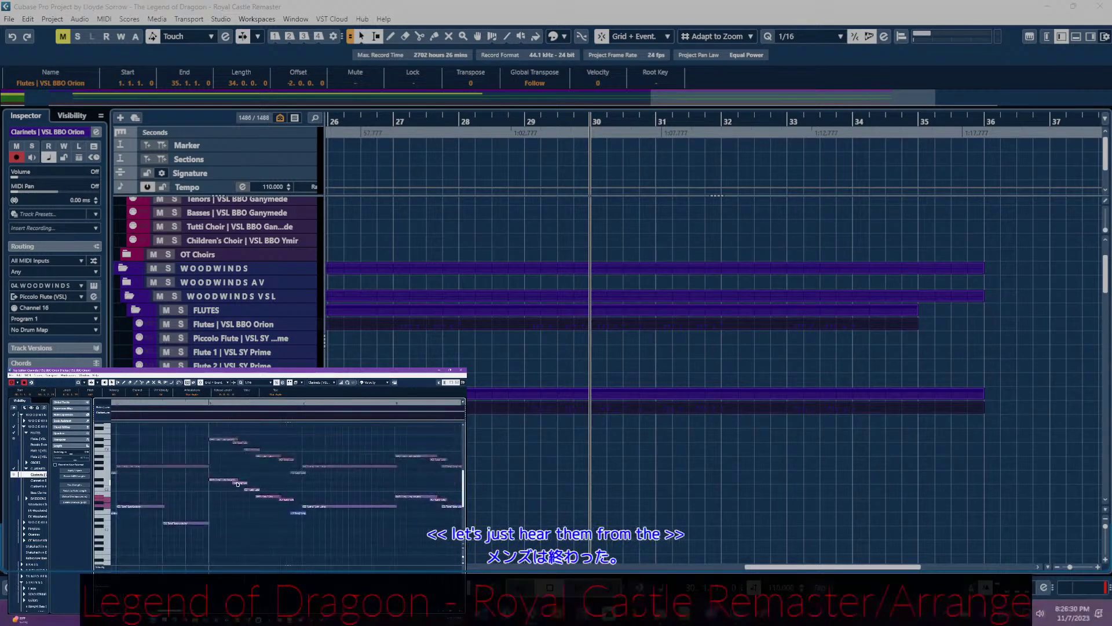
{"action": "scroll", "coordinate": [237, 484], "scroll_direction": "left", "scroll_amount": 8}
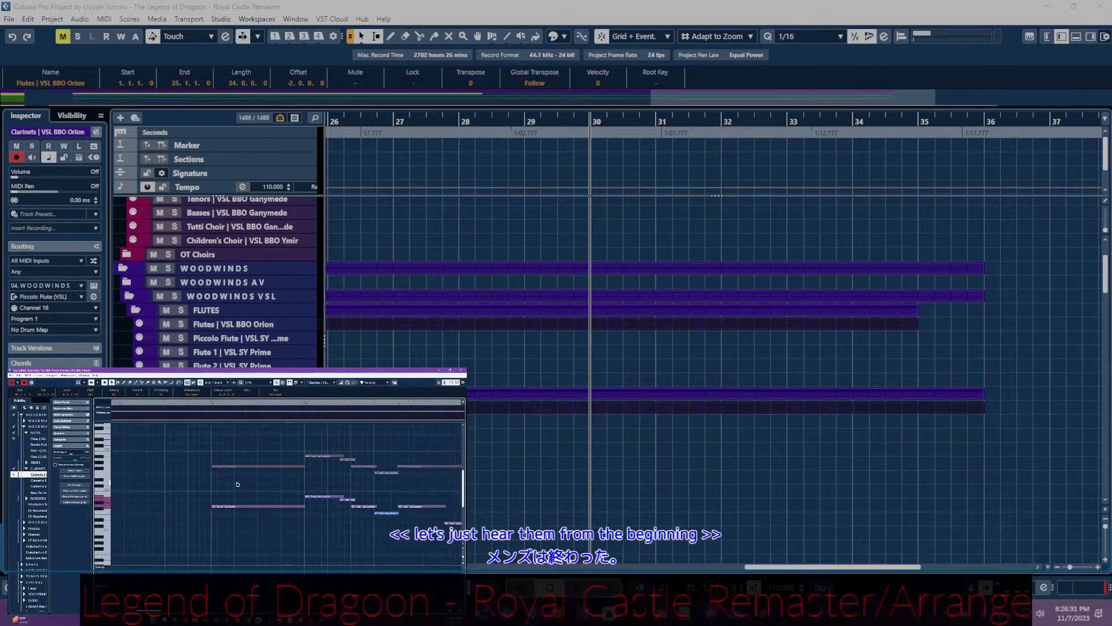
{"action": "left_click", "coordinate": [211, 405]}
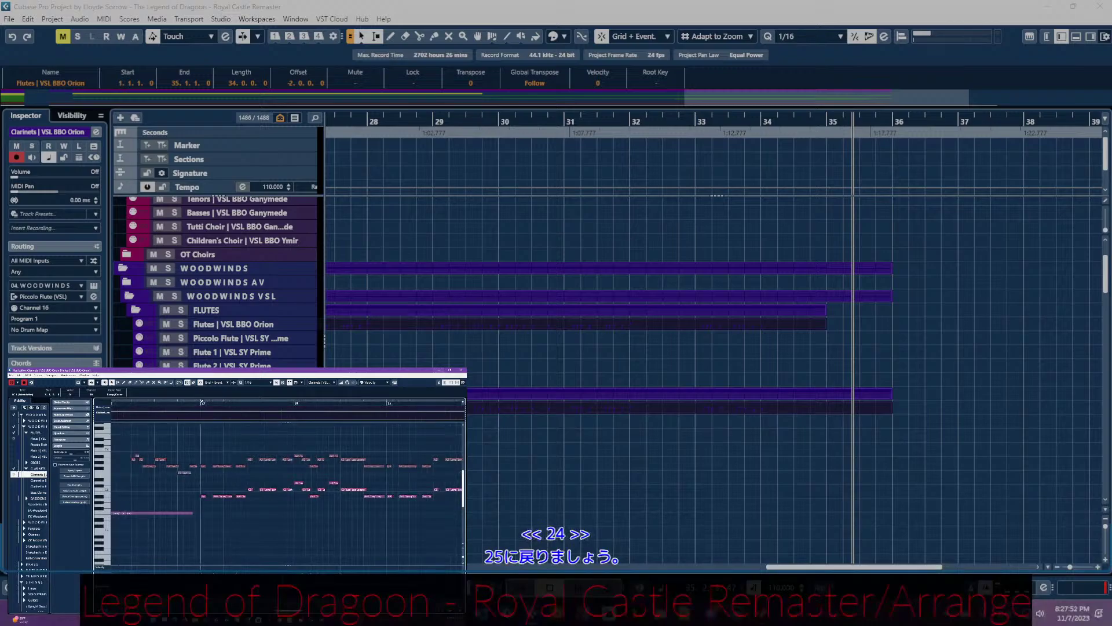
{"action": "left_click", "coordinate": [201, 404]}
{"action": "key", "text": "space"}
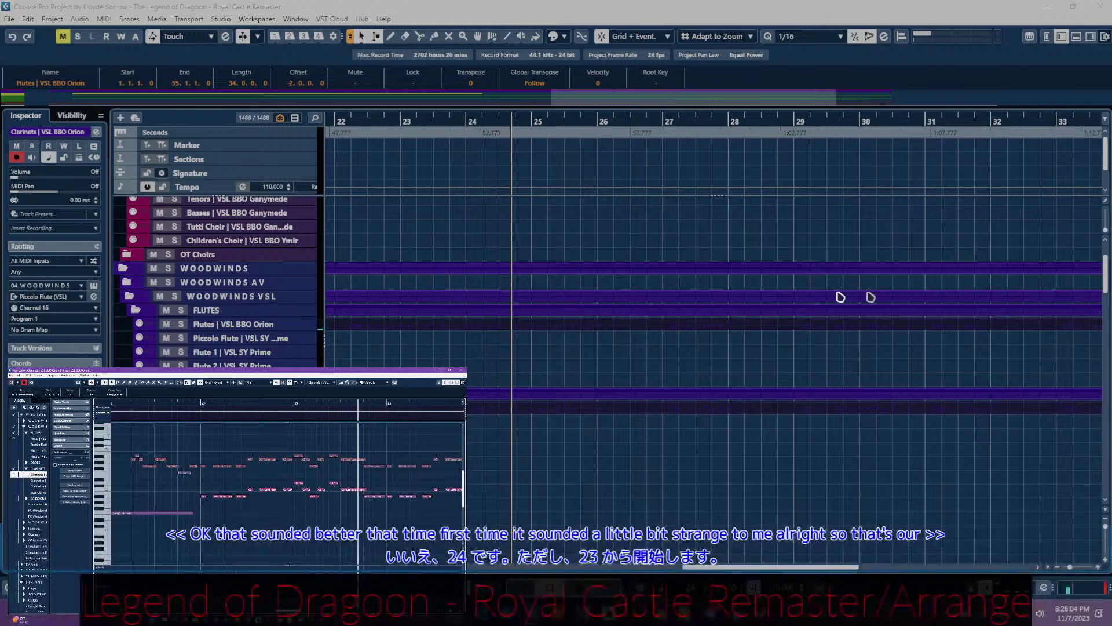
- Find the Bosendorfer Imperial piano part among the tuned percussion tracks and open its notes in the Key Editor
{"action": "scroll", "coordinate": [703, 291], "scroll_direction": "left", "scroll_amount": 10}
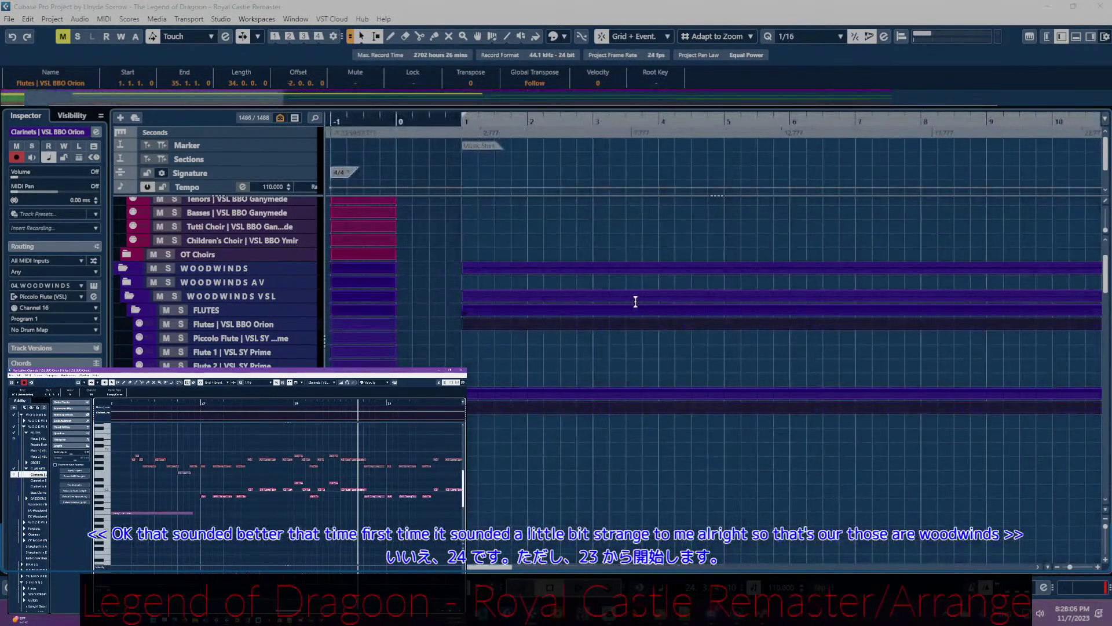
{"action": "scroll", "coordinate": [634, 301], "scroll_direction": "up", "scroll_amount": 3}
{"action": "scroll", "coordinate": [591, 268], "scroll_direction": "down", "scroll_amount": 2}
{"action": "scroll", "coordinate": [565, 284], "scroll_direction": "down", "scroll_amount": 10}
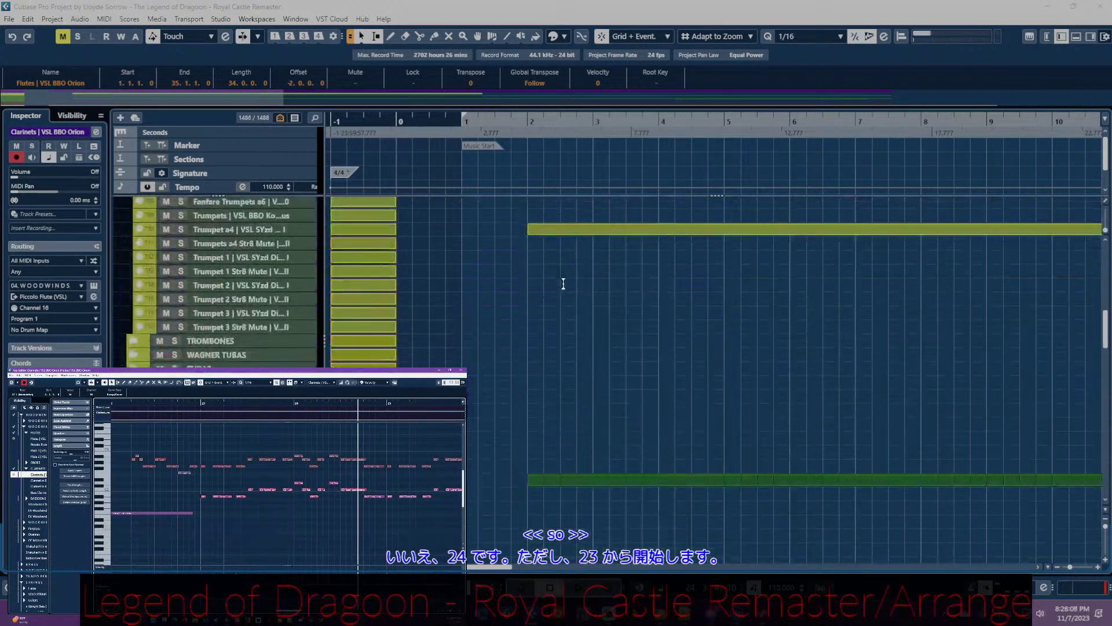
{"action": "scroll", "coordinate": [564, 281], "scroll_direction": "up", "scroll_amount": 5}
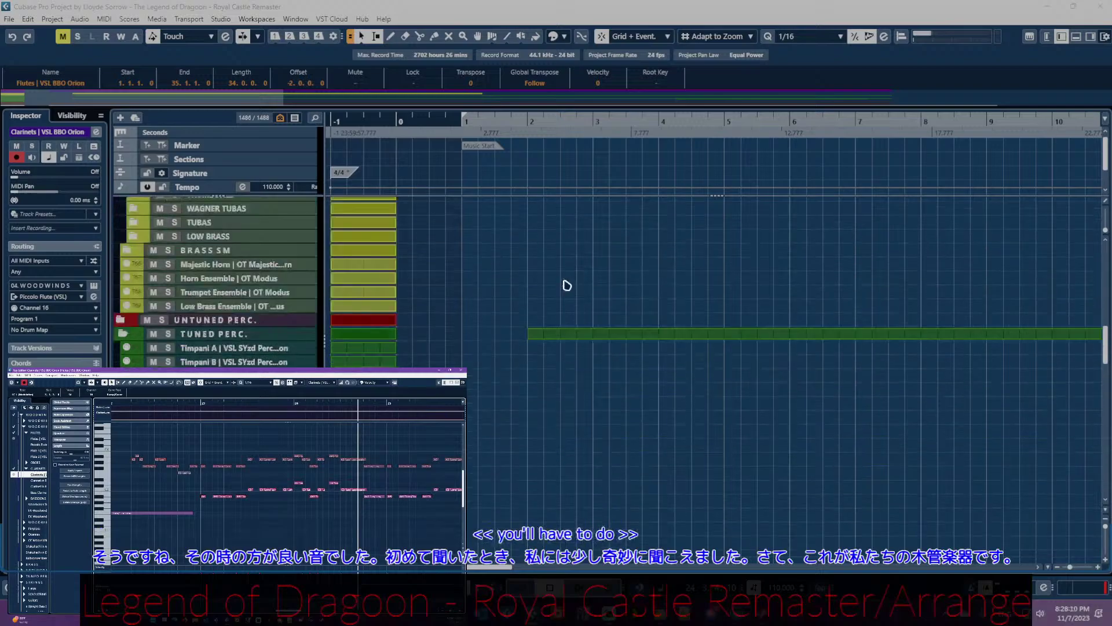
{"action": "scroll", "coordinate": [571, 282], "scroll_direction": "down", "scroll_amount": 10}
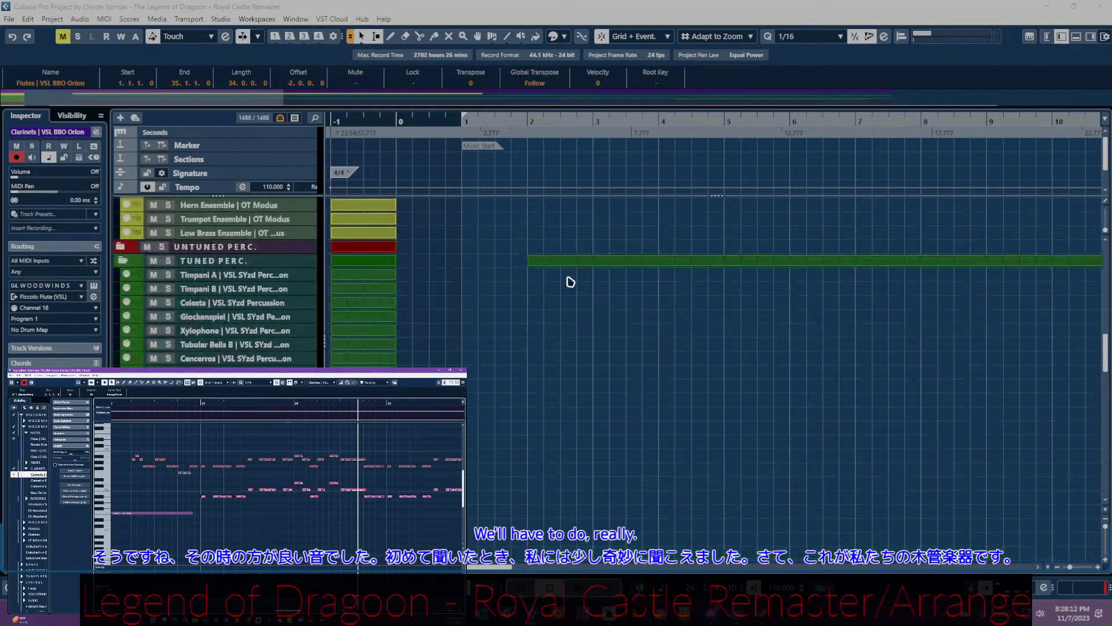
{"action": "scroll", "coordinate": [567, 281], "scroll_direction": "down", "scroll_amount": 6}
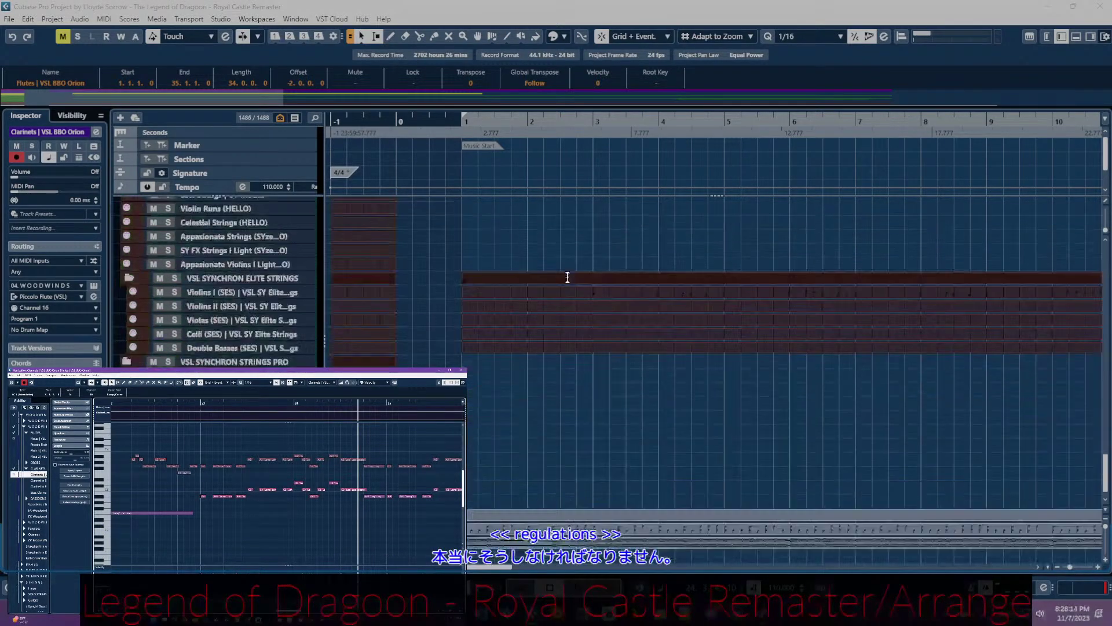
{"action": "scroll", "coordinate": [564, 275], "scroll_direction": "up", "scroll_amount": 5}
{"action": "scroll", "coordinate": [564, 275], "scroll_direction": "down", "scroll_amount": 3}
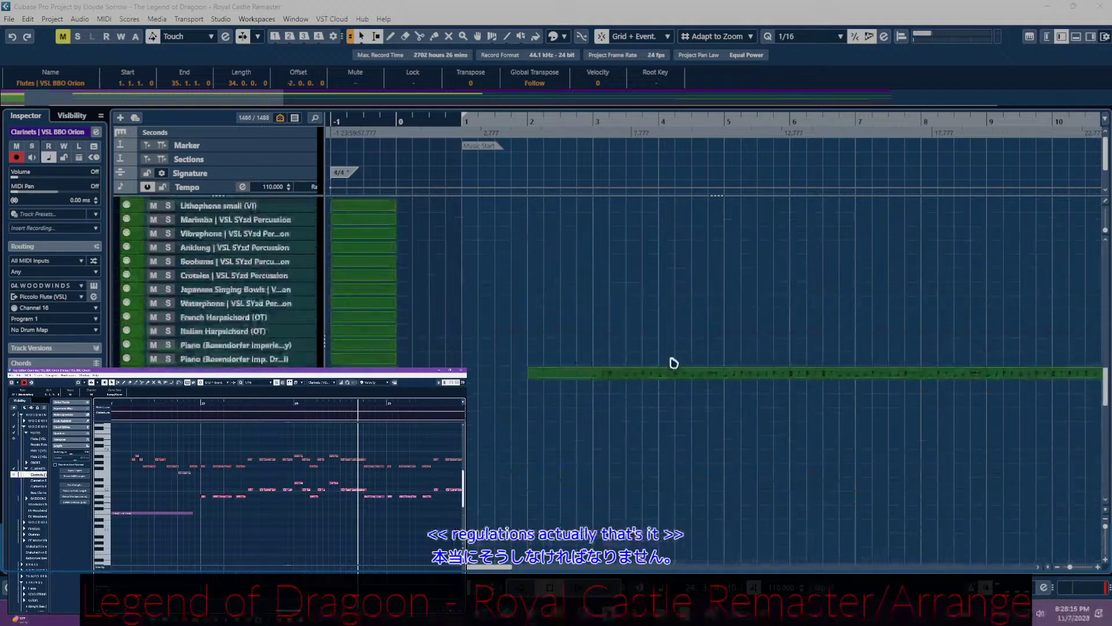
{"action": "double_click", "coordinate": [672, 378]}
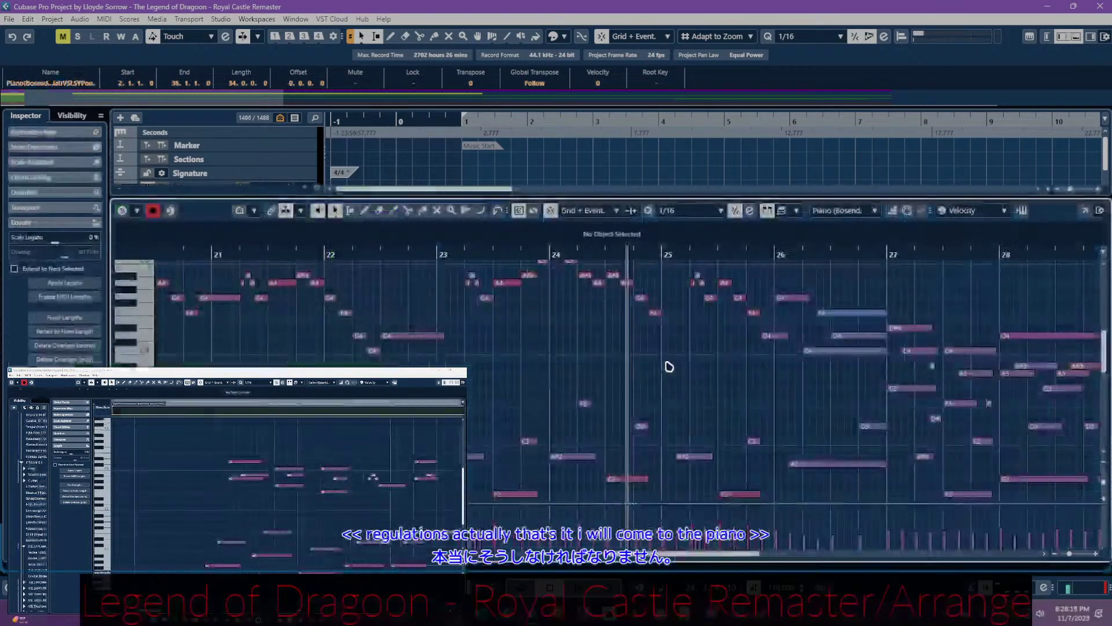
{"action": "key", "text": "Return"}
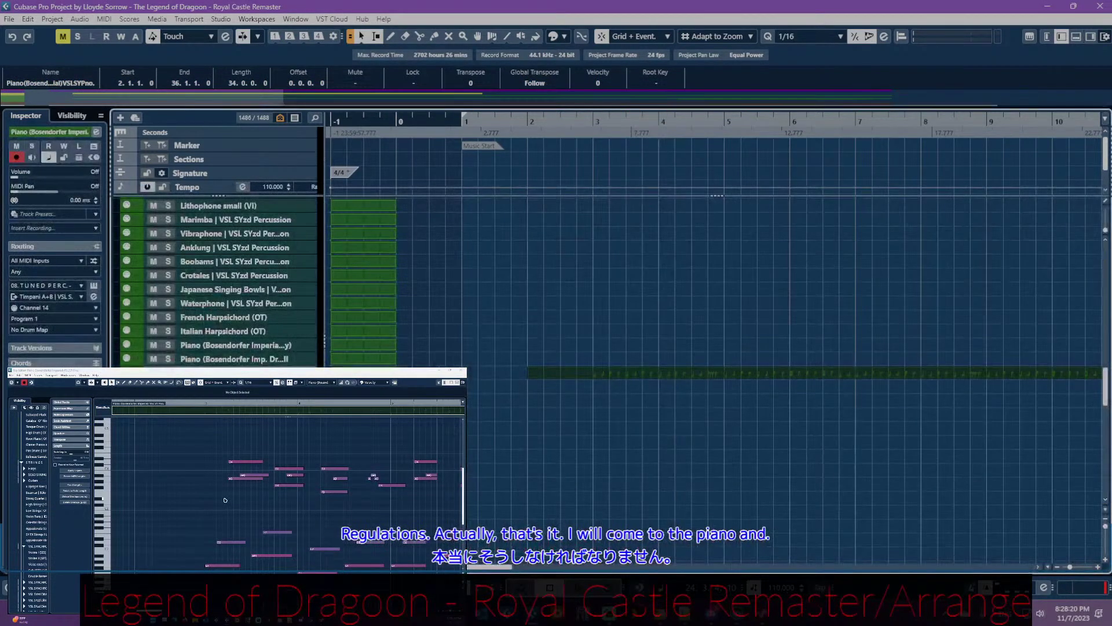
- Select all the piano notes, play the part back and return the project view to its start
{"action": "left_click", "coordinate": [248, 504]}
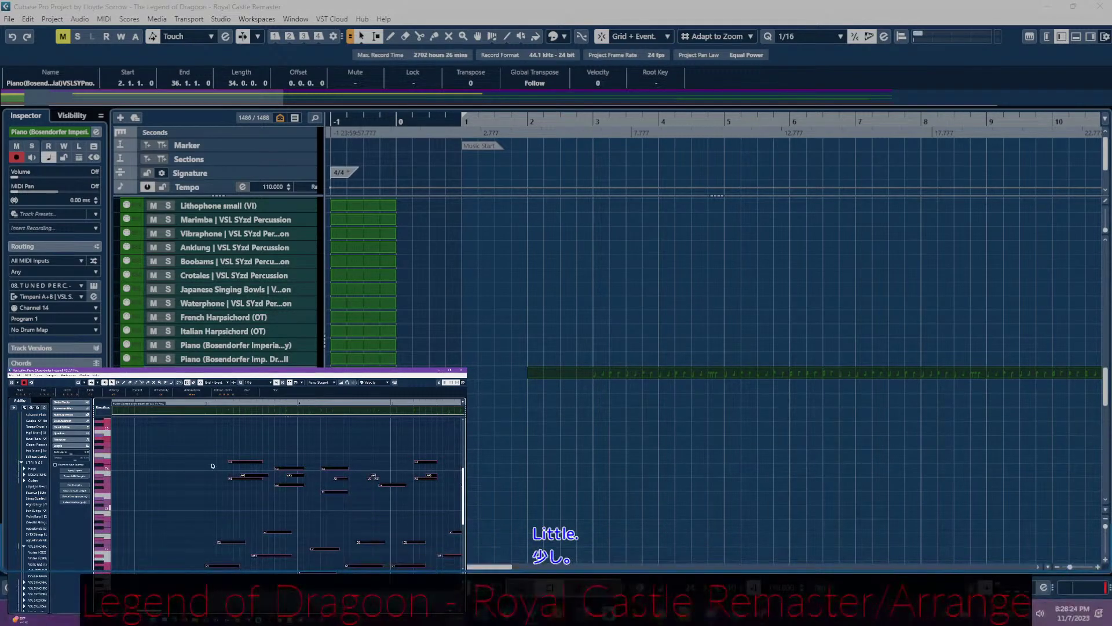
{"action": "key", "text": "space"}
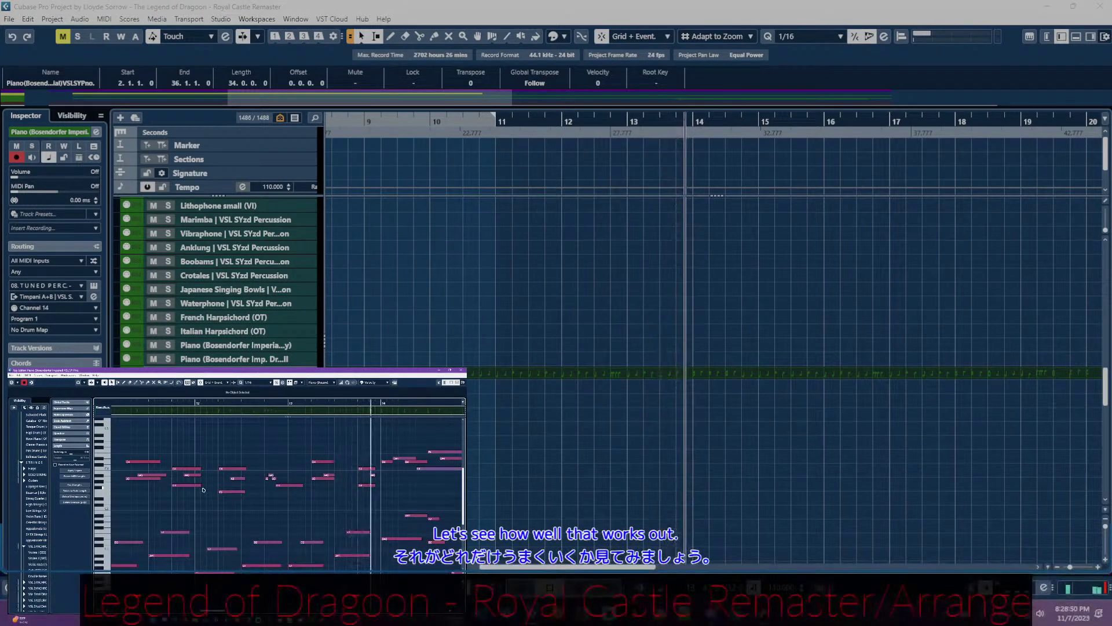
{"action": "key", "text": "space"}
{"action": "scroll", "coordinate": [197, 492], "scroll_direction": "left", "scroll_amount": 5}
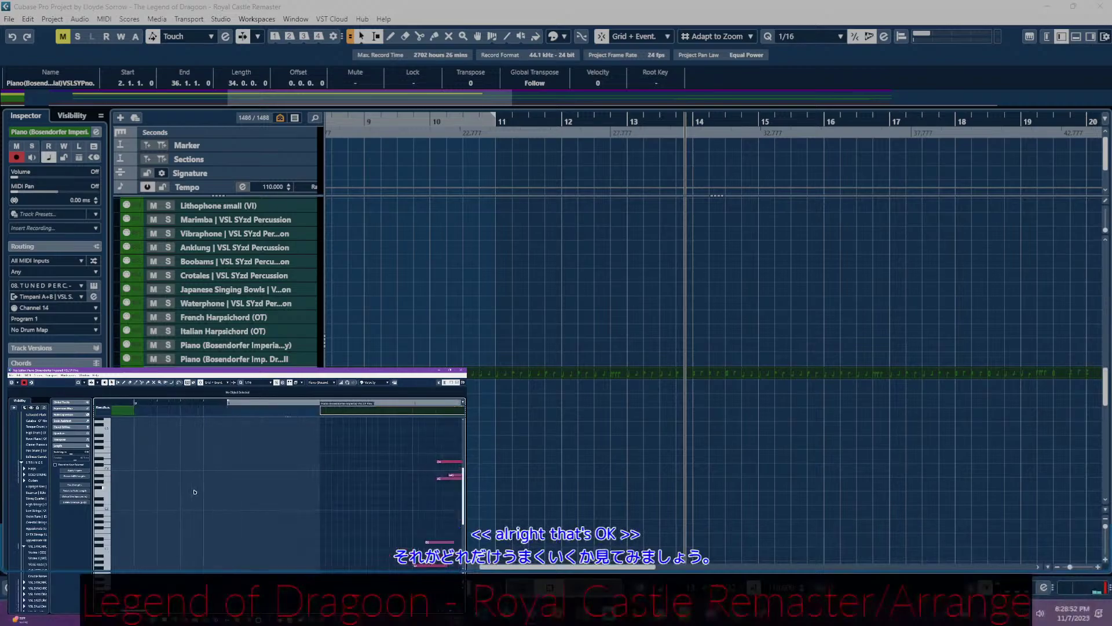
{"action": "scroll", "coordinate": [194, 491], "scroll_direction": "right", "scroll_amount": 5}
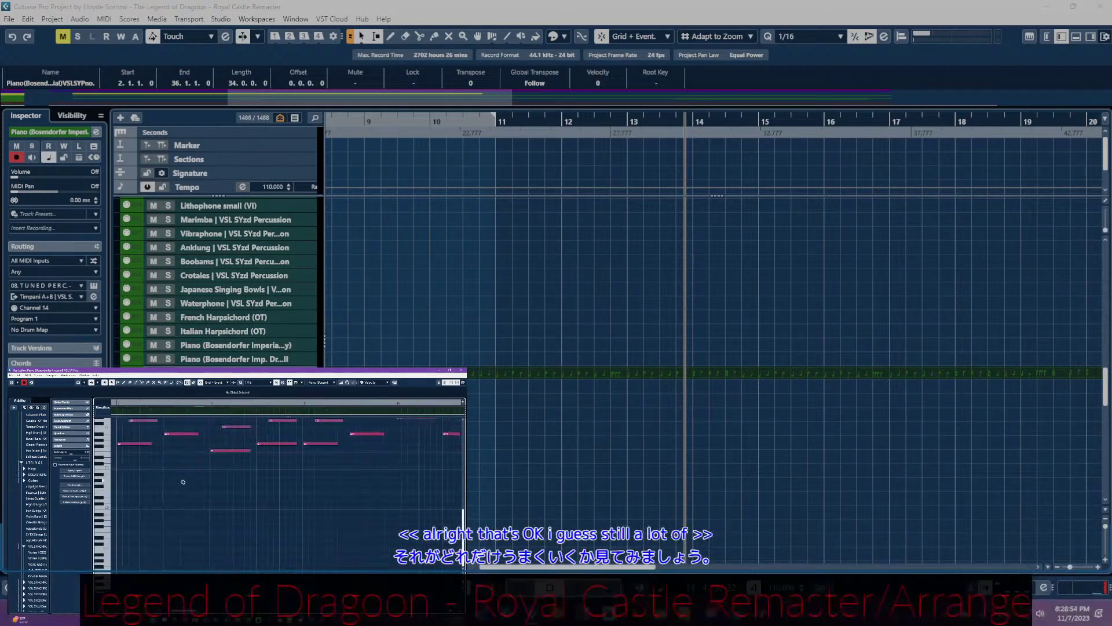
{"action": "scroll", "coordinate": [204, 482], "scroll_direction": "right", "scroll_amount": 2}
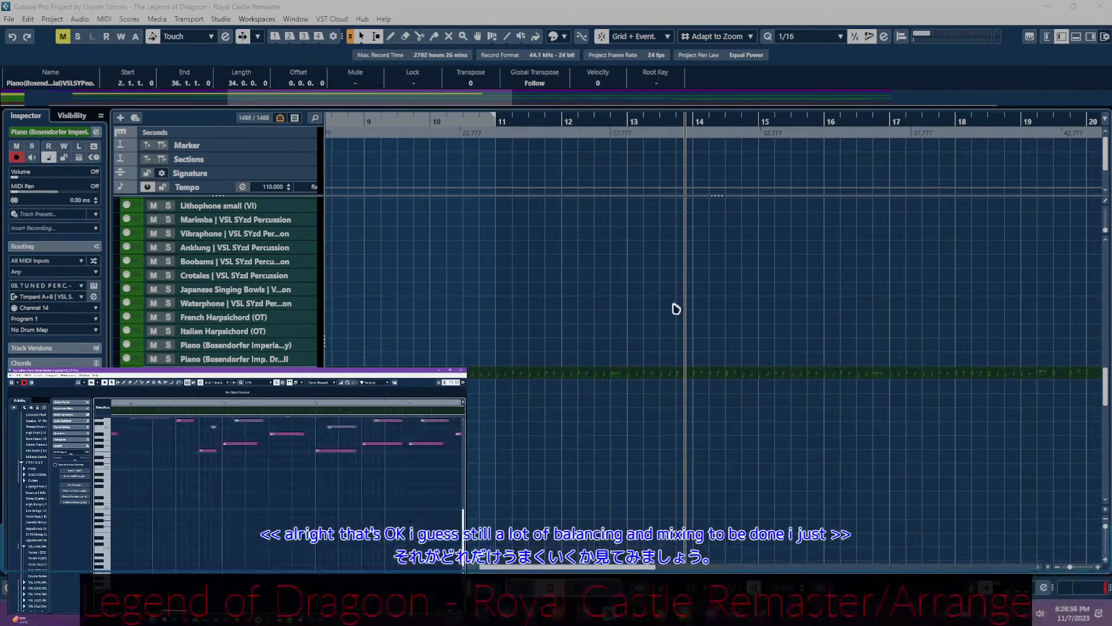
{"action": "key", "text": "Home"}
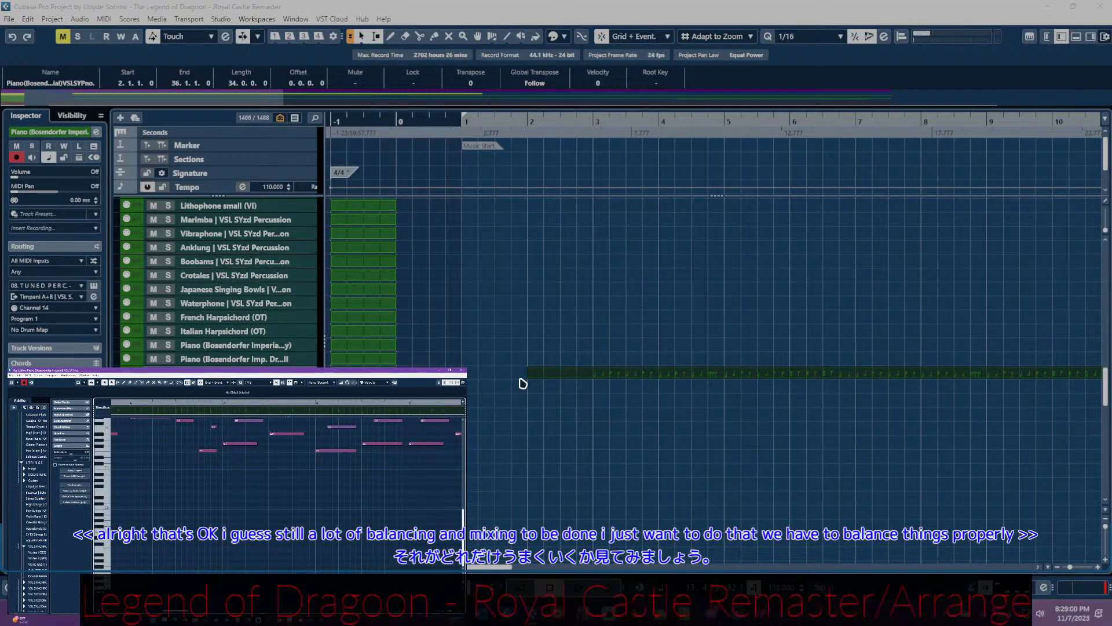
- Look through the strings, tuned percussion and brass tracks to find where percussion work remains
{"action": "scroll", "coordinate": [523, 384], "scroll_direction": "down", "scroll_amount": 10}
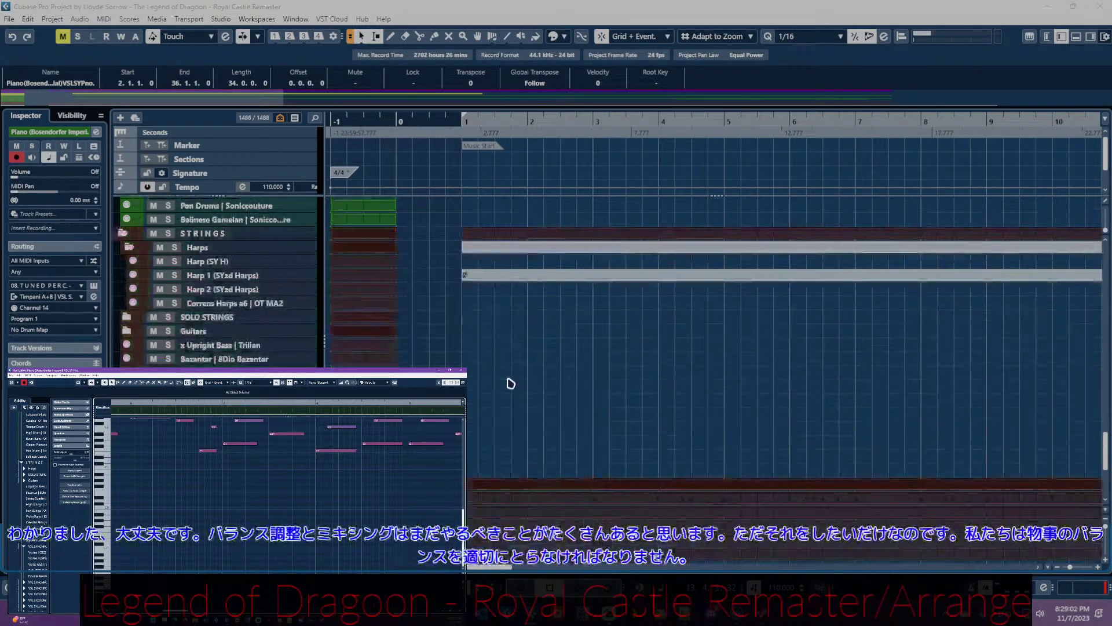
{"action": "scroll", "coordinate": [511, 383], "scroll_direction": "down", "scroll_amount": 5}
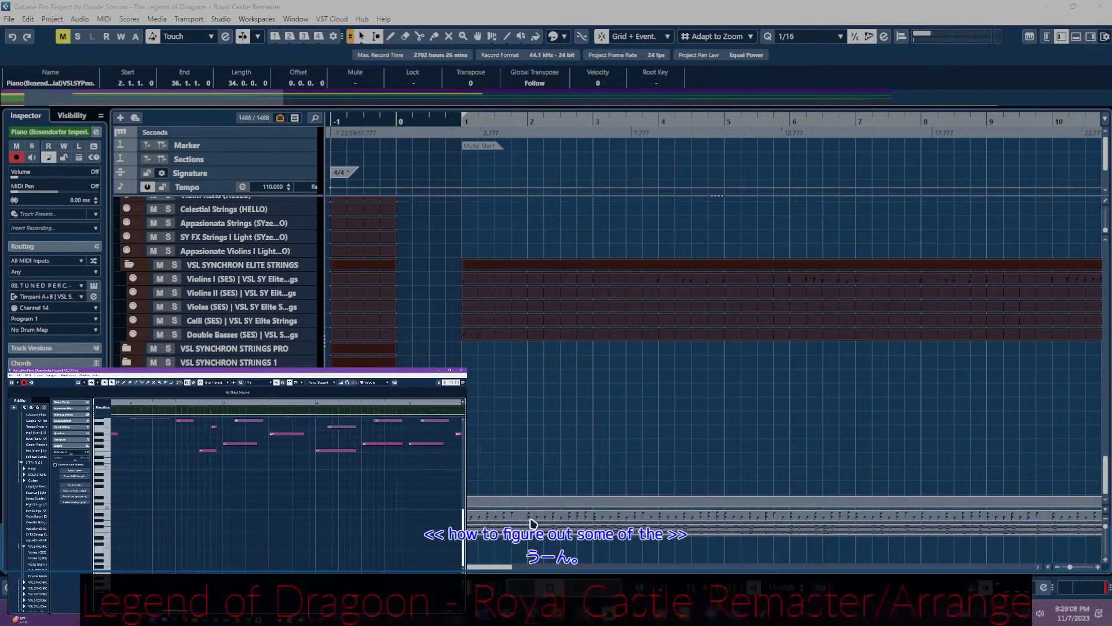
{"action": "scroll", "coordinate": [565, 437], "scroll_direction": "up", "scroll_amount": 15}
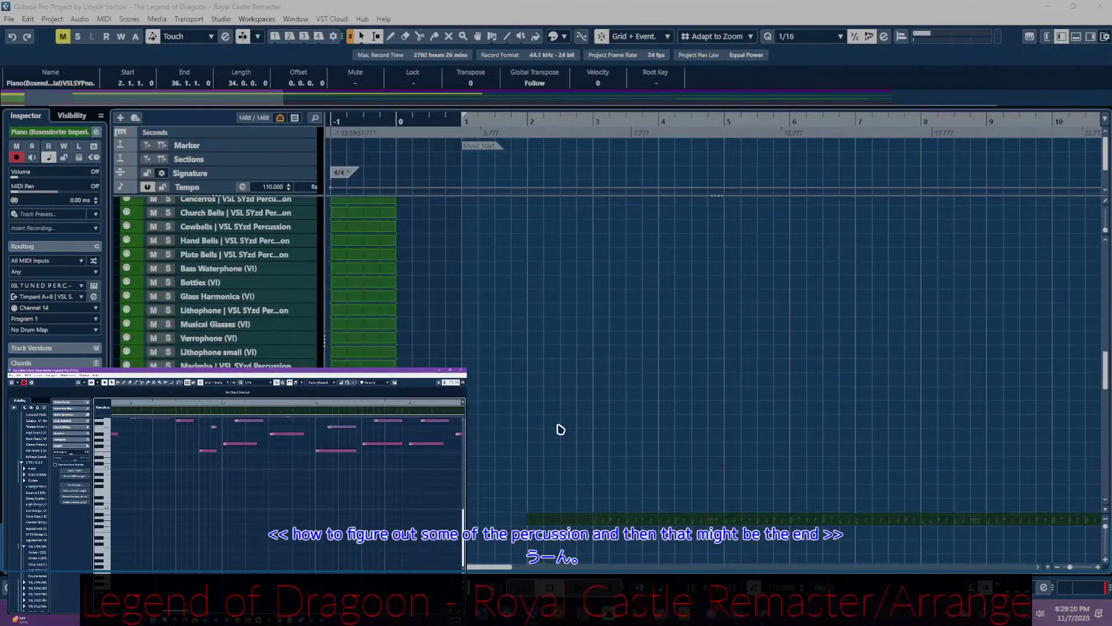
{"action": "scroll", "coordinate": [544, 412], "scroll_direction": "down", "scroll_amount": 10}
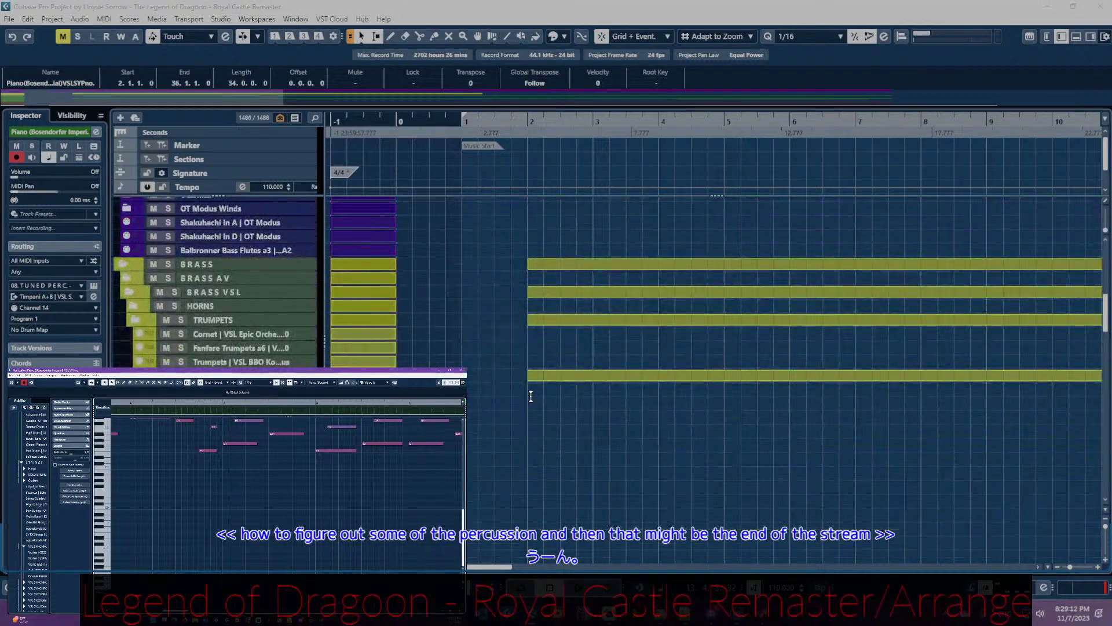
{"action": "scroll", "coordinate": [531, 397], "scroll_direction": "down", "scroll_amount": 10}
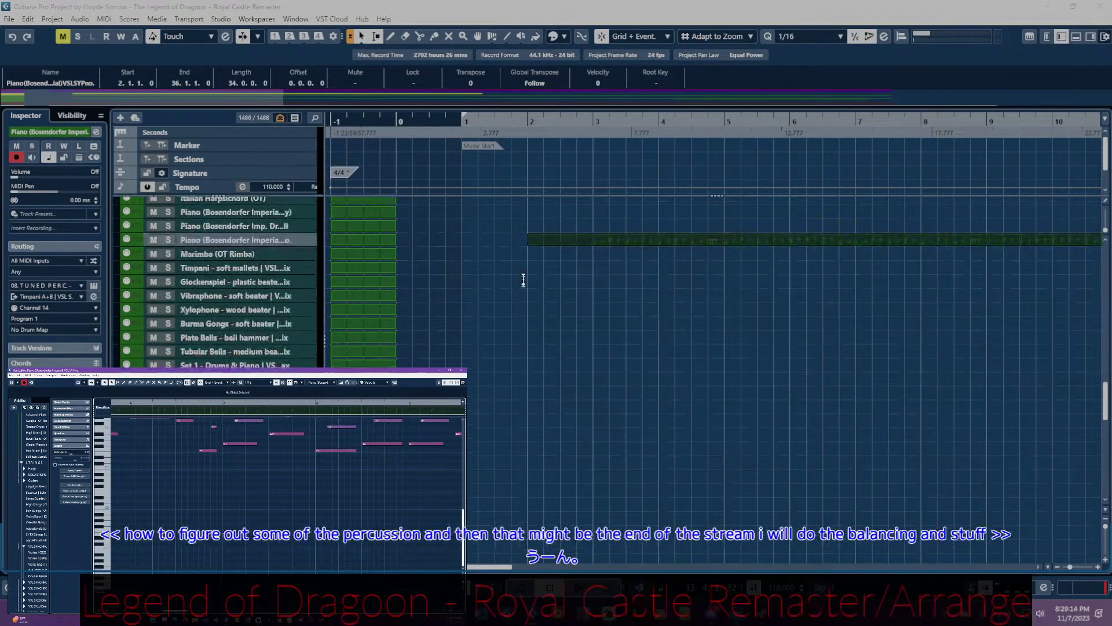
{"action": "scroll", "coordinate": [529, 328], "scroll_direction": "down", "scroll_amount": 10}
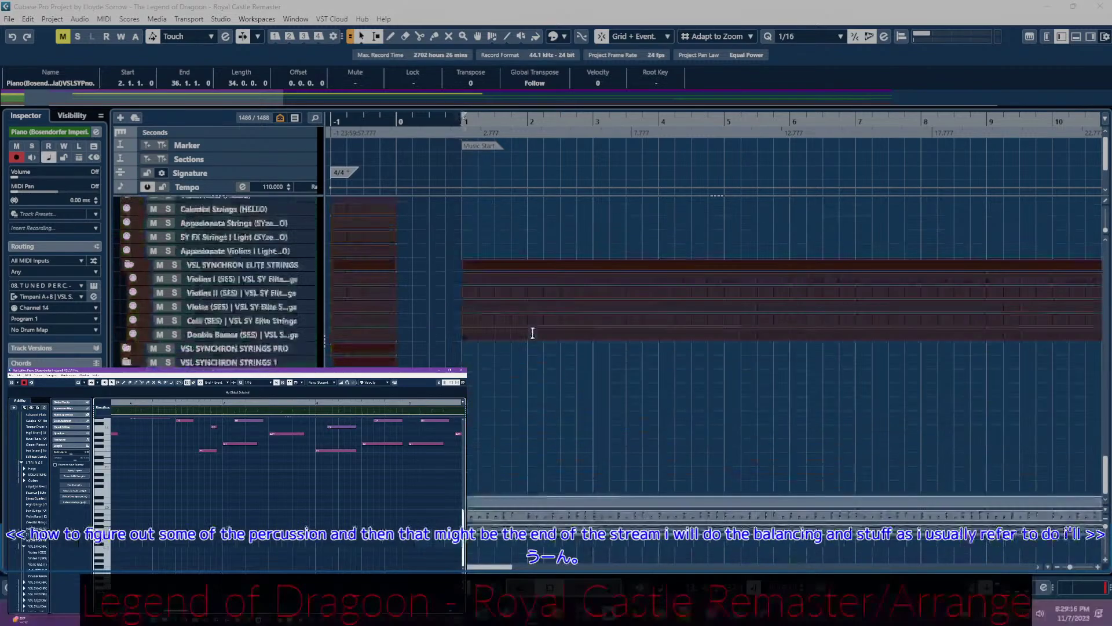
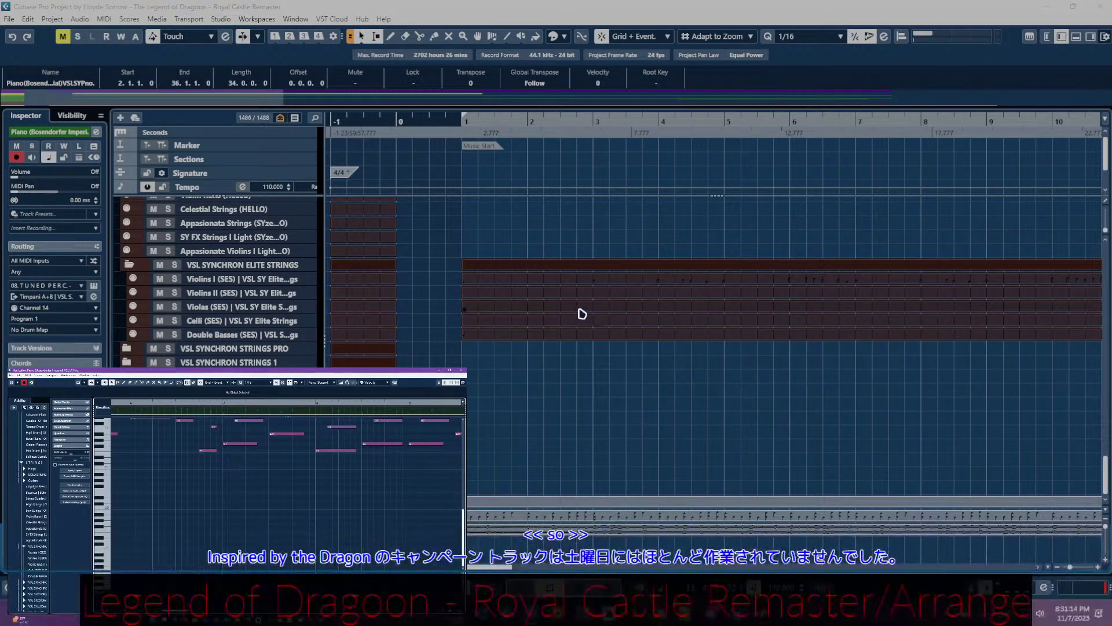
{"action": "scroll", "coordinate": [537, 319], "scroll_direction": "up", "scroll_amount": 2}
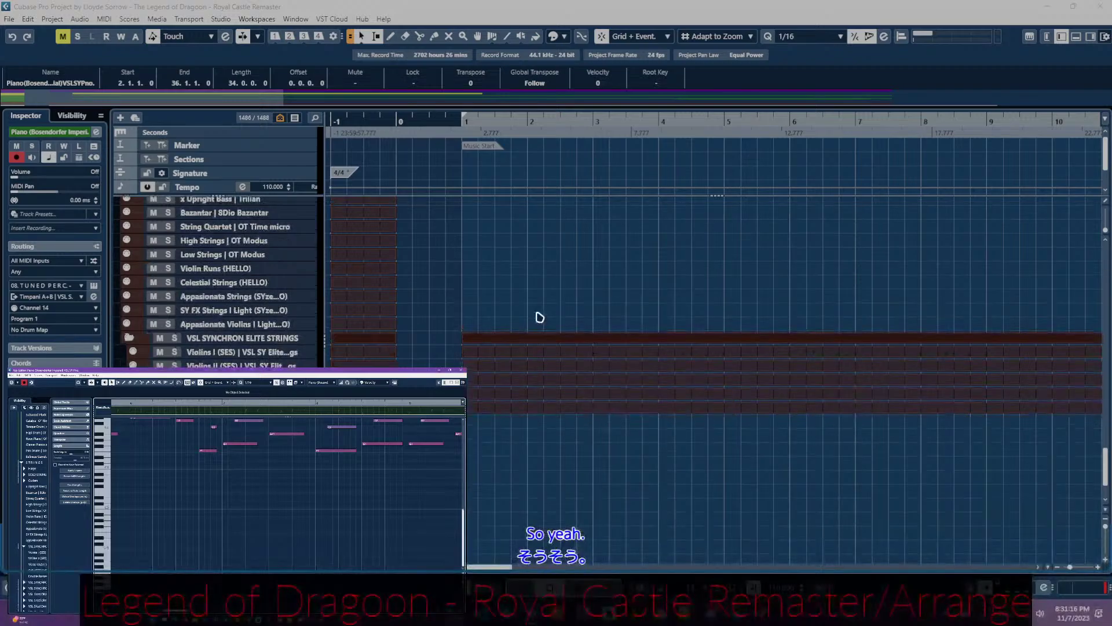
{"action": "scroll", "coordinate": [536, 348], "scroll_direction": "down", "scroll_amount": 2}
{"action": "scroll", "coordinate": [496, 449], "scroll_direction": "up", "scroll_amount": 4}
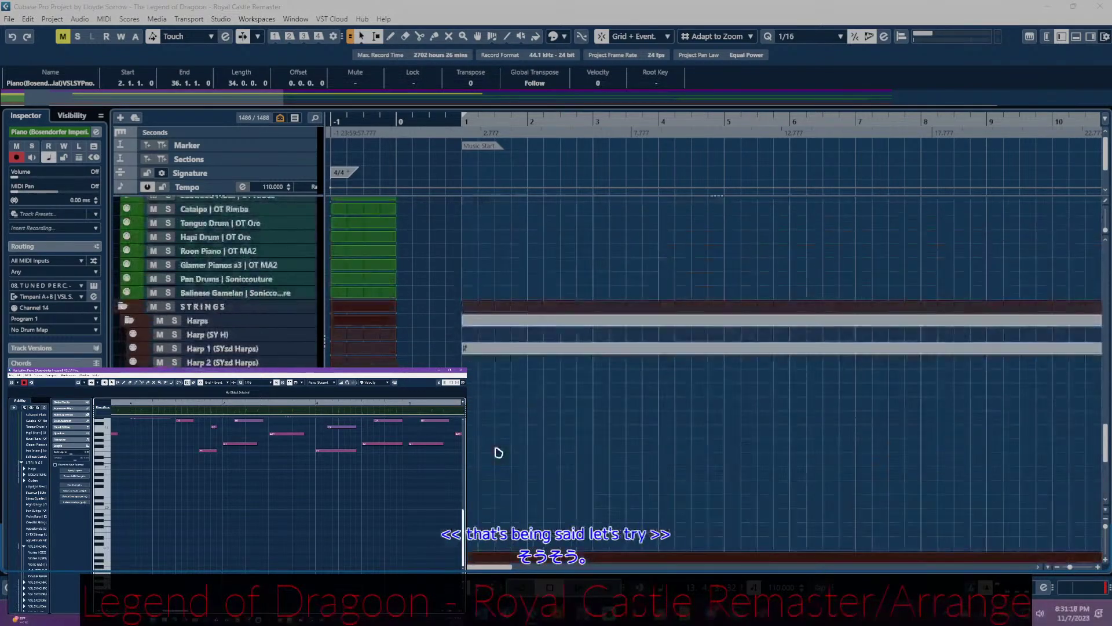
{"action": "scroll", "coordinate": [497, 449], "scroll_direction": "down", "scroll_amount": 4}
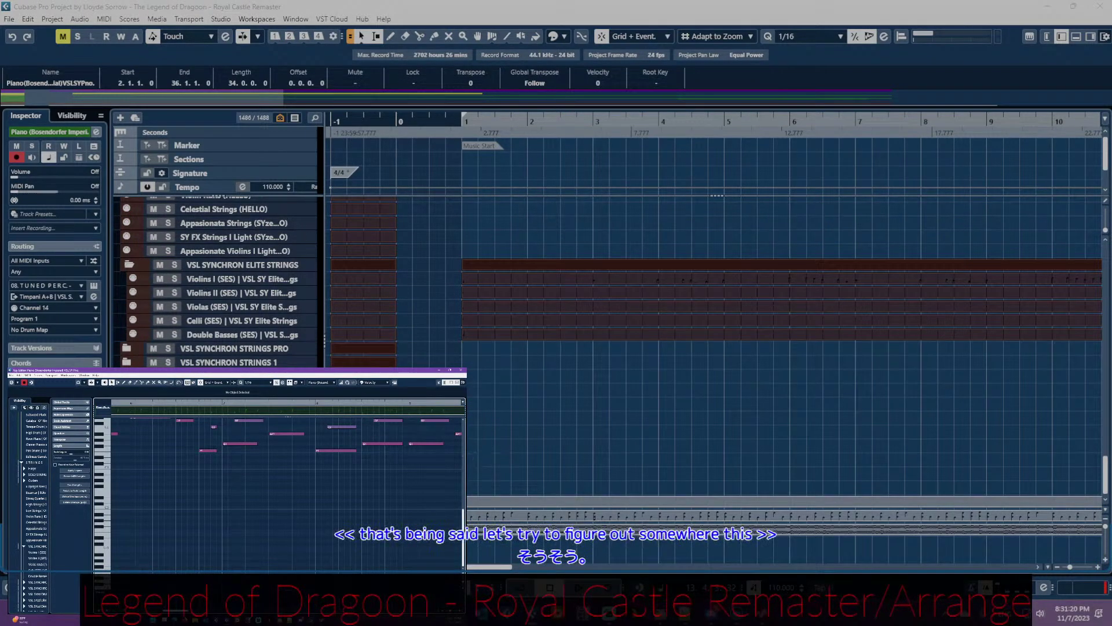
- Solo the 22. Royal Castle reference track and play it from bar 1 with the Percussion MIDI part open
{"action": "left_click", "coordinate": [532, 163]}
{"action": "left_click", "coordinate": [464, 125]}
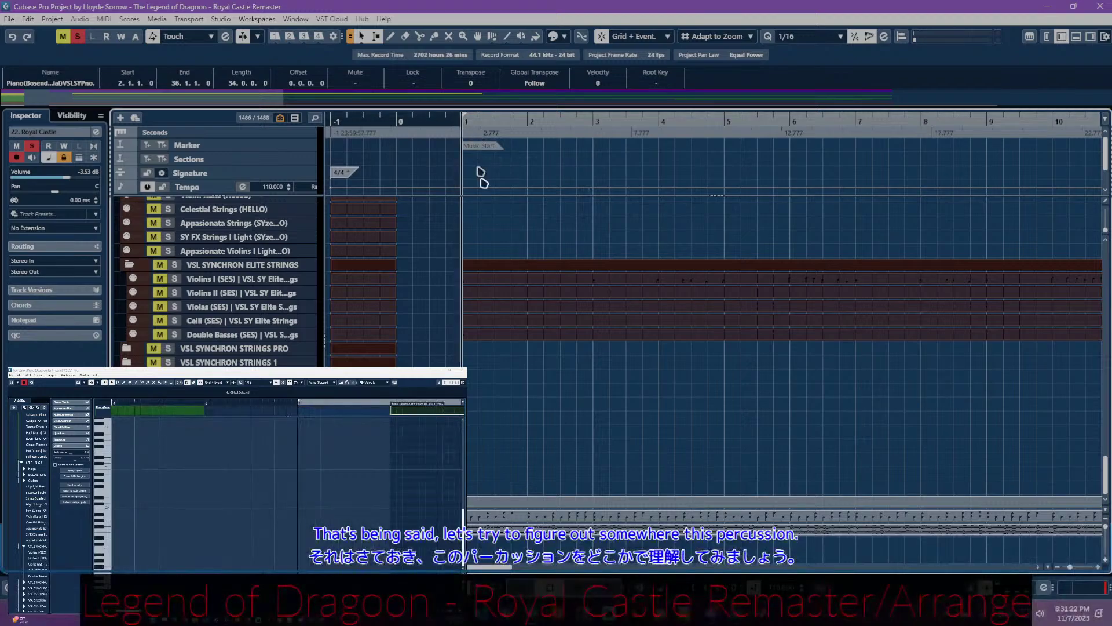
{"action": "left_click", "coordinate": [578, 521]}
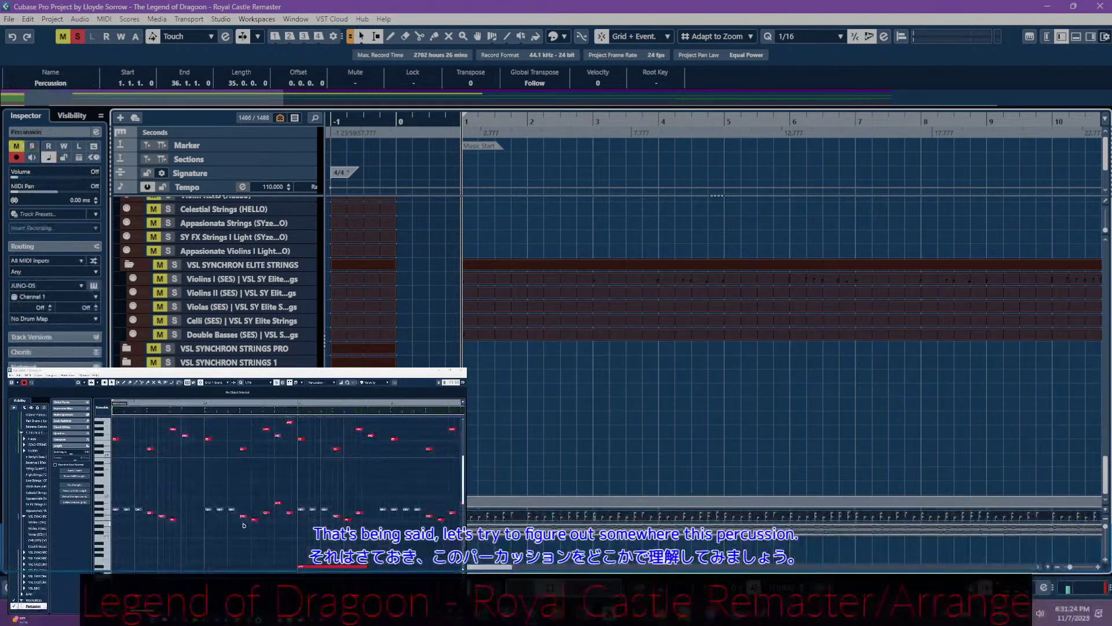
{"action": "key", "text": "space"}
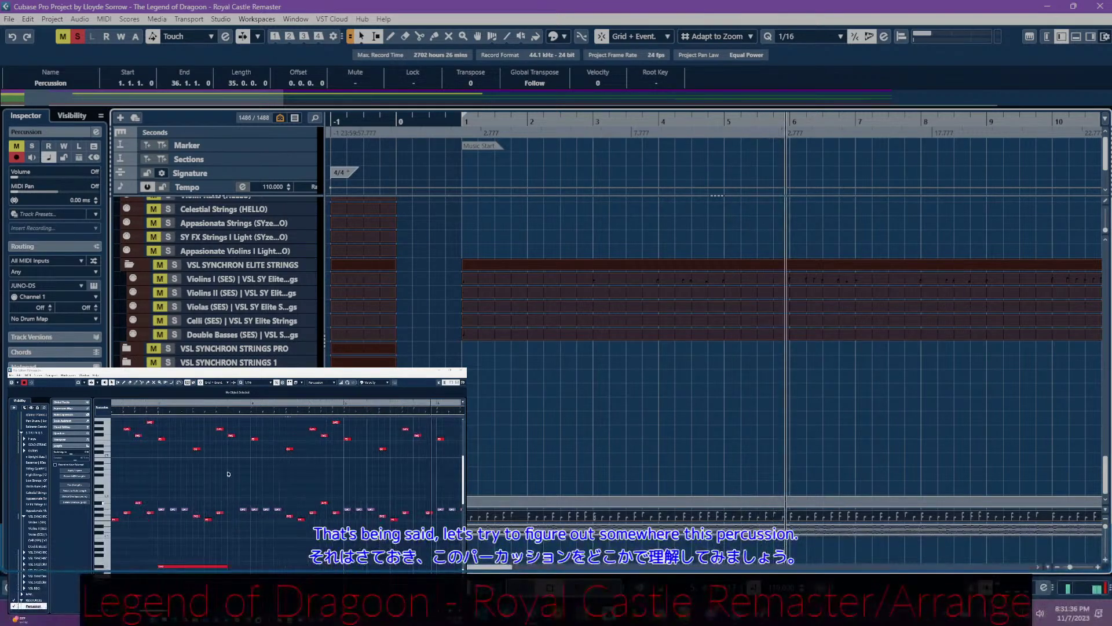
- Play the percussion part from several positions in the key editor to identify which instrument each note triggers
{"action": "left_click", "coordinate": [238, 404]}
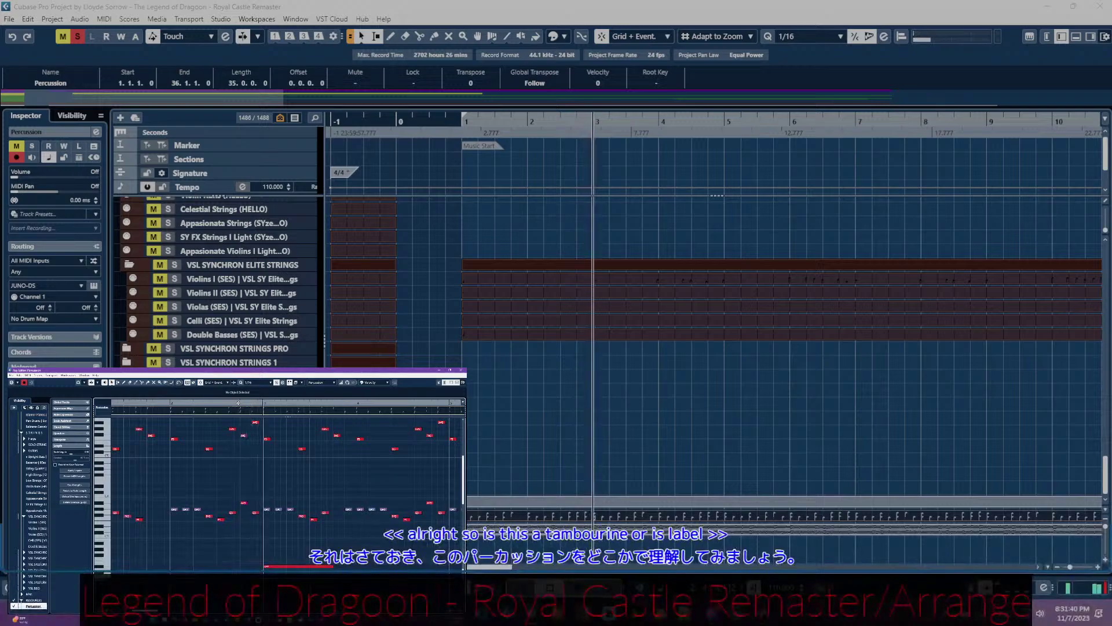
{"action": "left_click", "coordinate": [252, 404]}
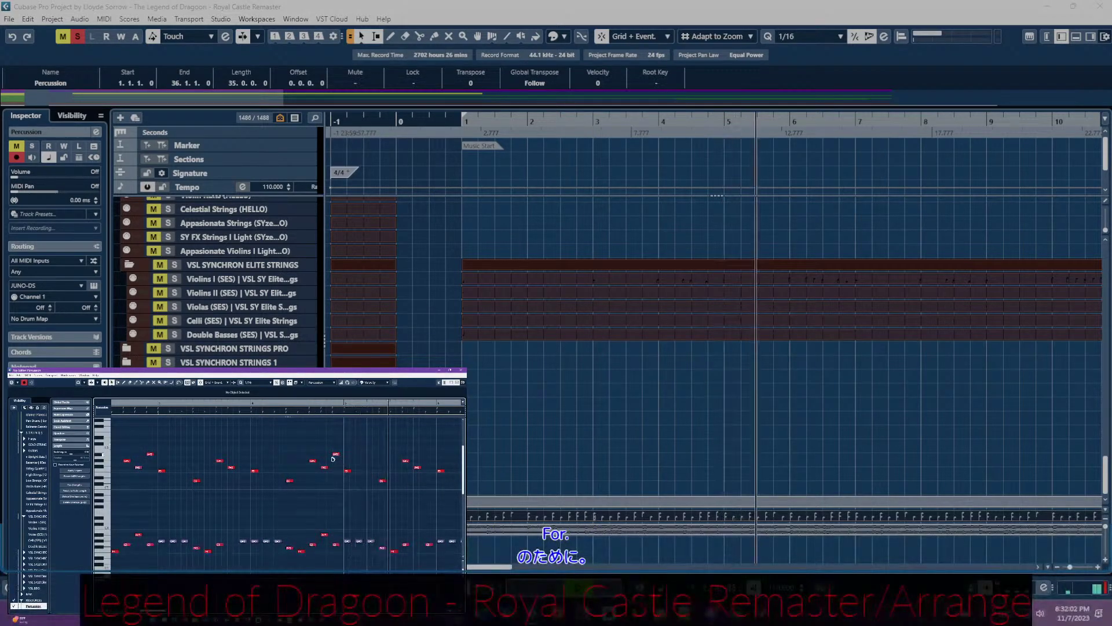
{"action": "key", "text": "space"}
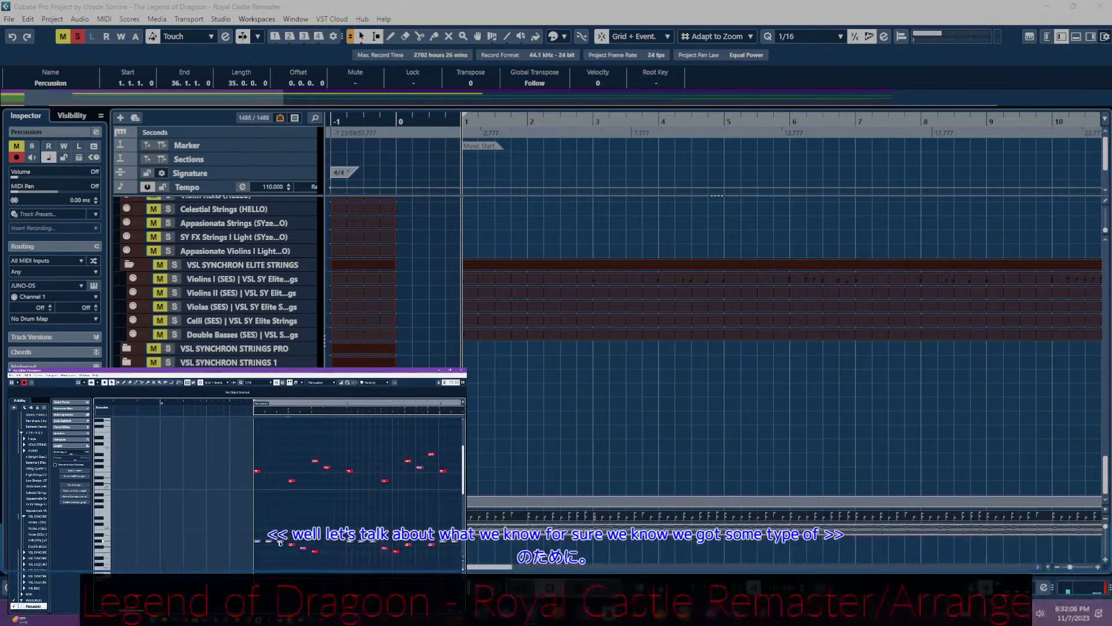
{"action": "key", "text": "space"}
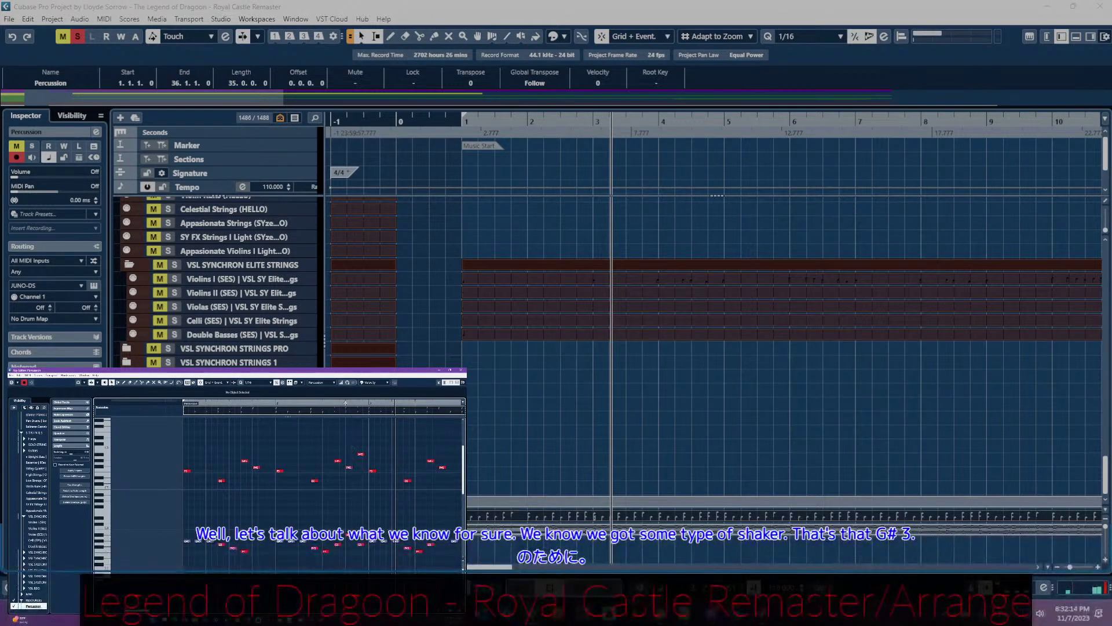
{"action": "key", "text": "space"}
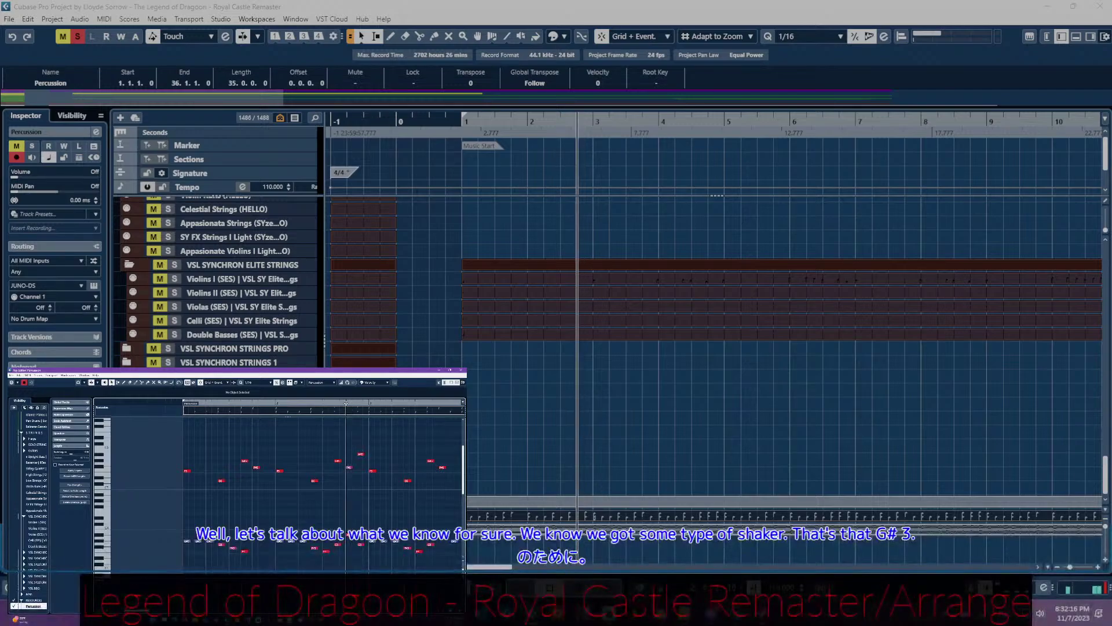
{"action": "key", "text": "space"}
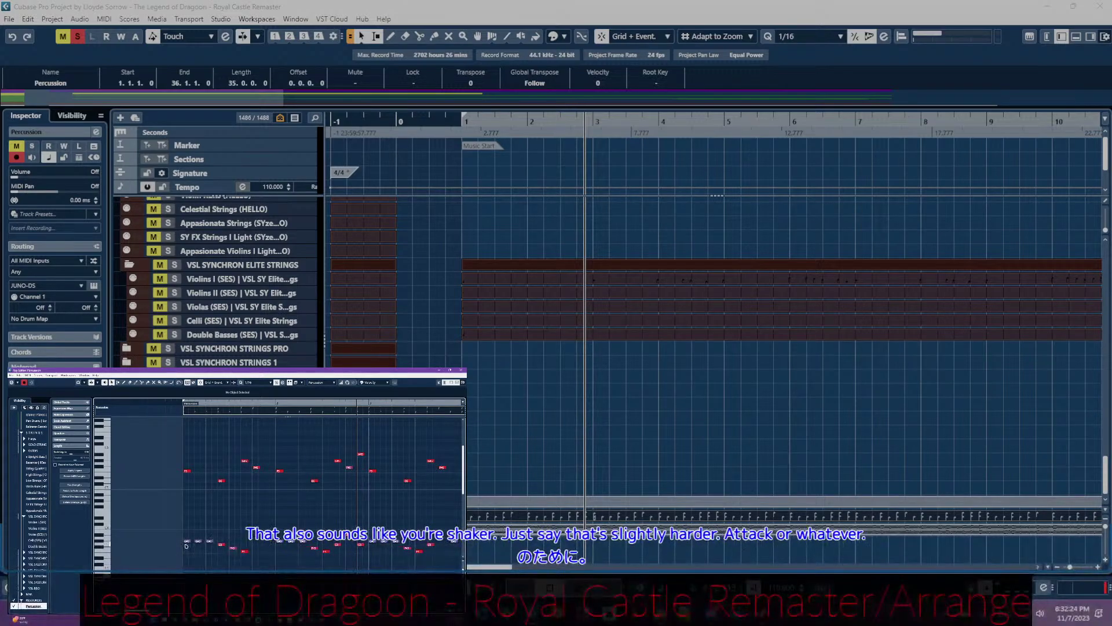
{"action": "key", "text": "Home"}
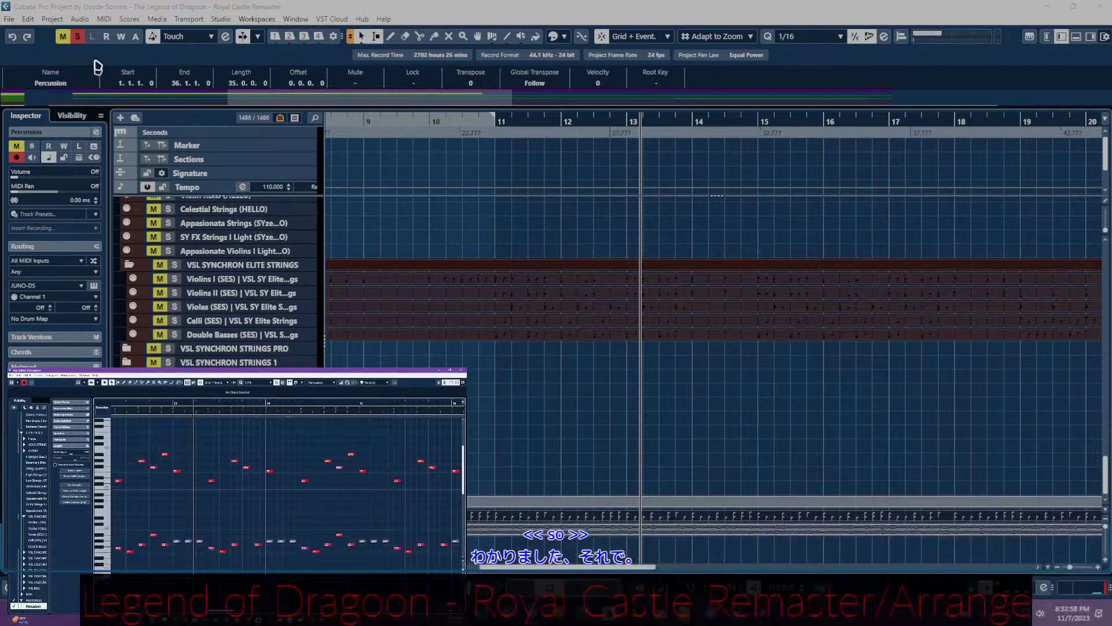
- Open the project notepad and add the line "- PERCUSSION: A#5 = Sleigh Bell, G3 = Tambourine," below the King's Royal Castle heading
{"action": "left_click", "coordinate": [51, 19]}
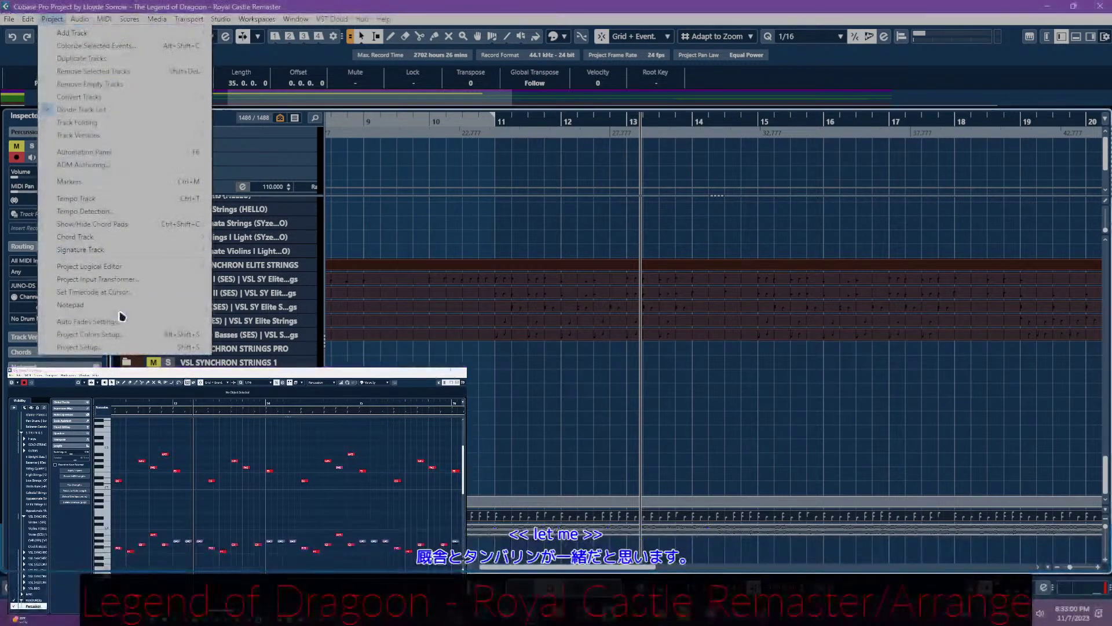
{"action": "left_click", "coordinate": [121, 305]}
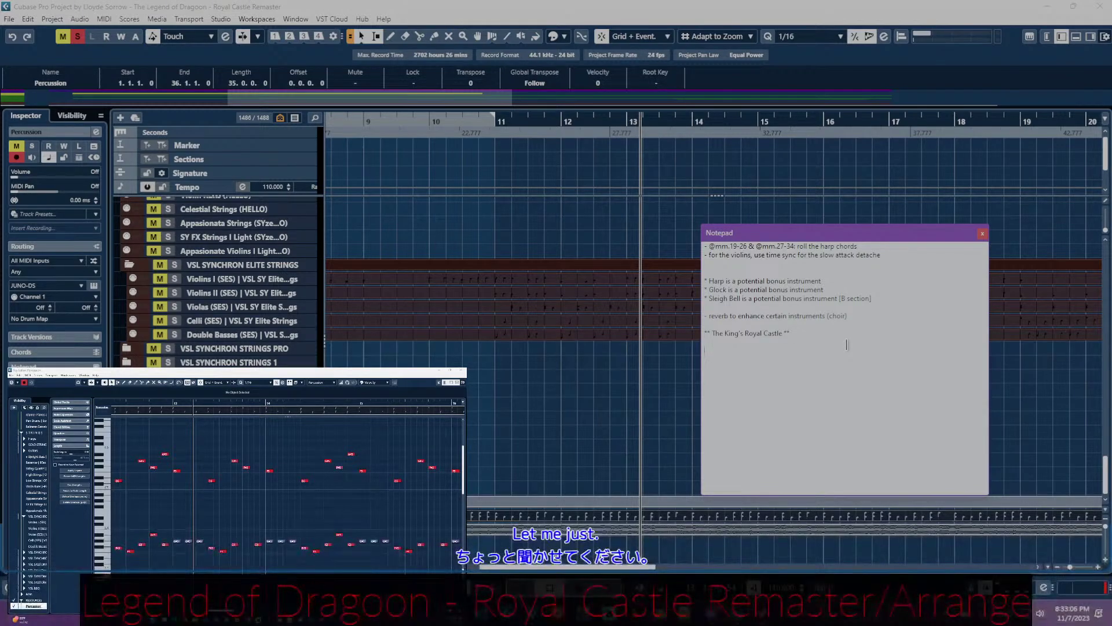
{"action": "type", "text": "PERCUSSION: A#5"}
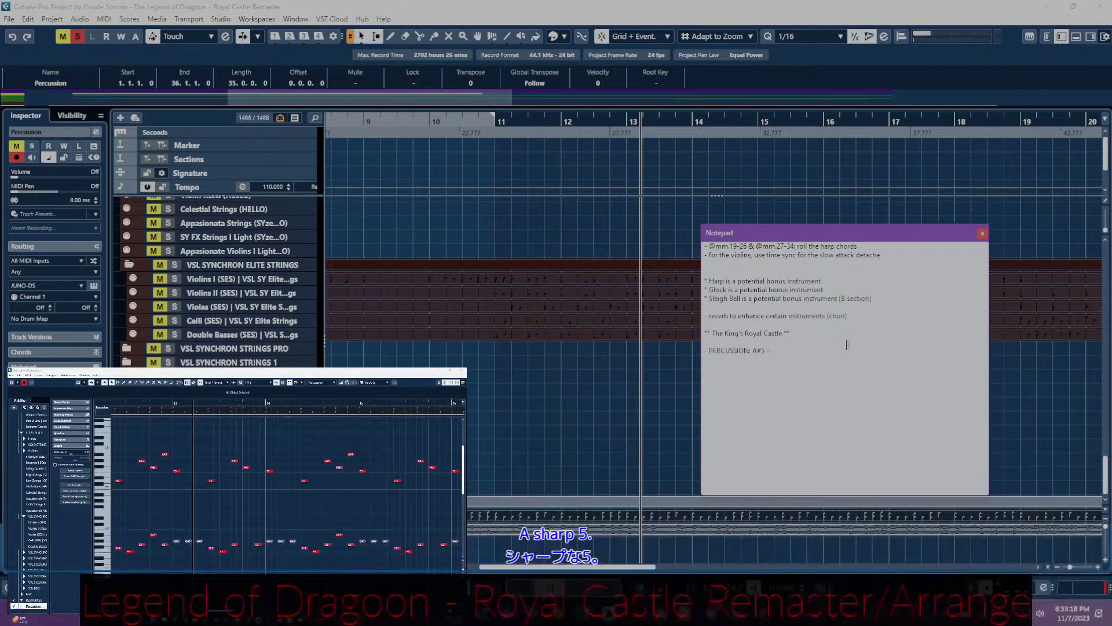
{"action": "type", "text": " = "}
{"action": "type", "text": "Sleigh Bell."}
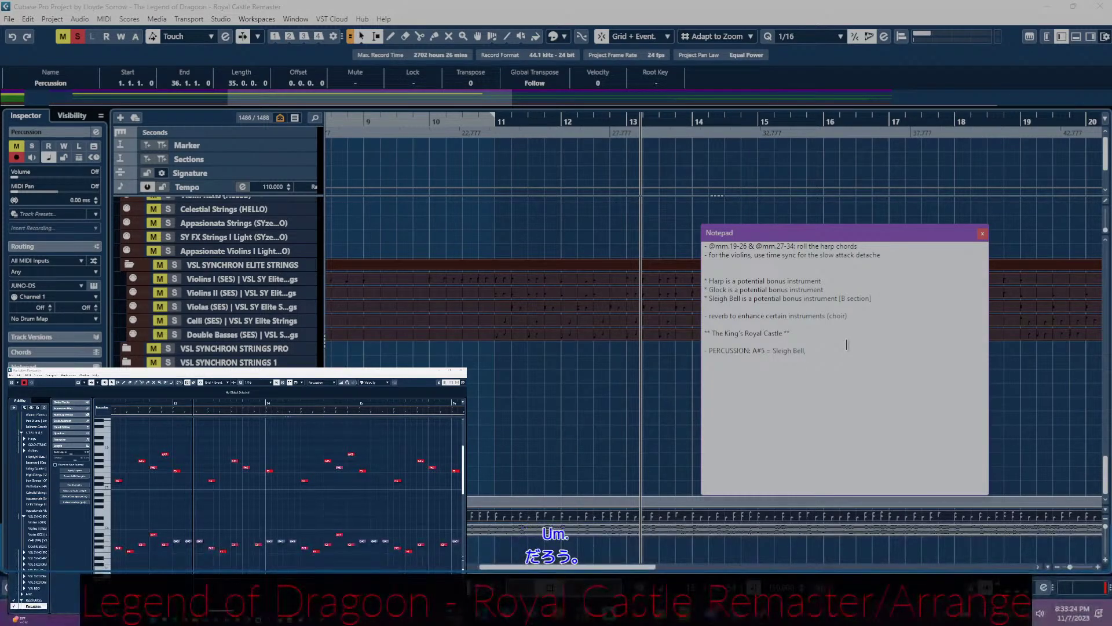
{"action": "type", "text": "Gline,"}
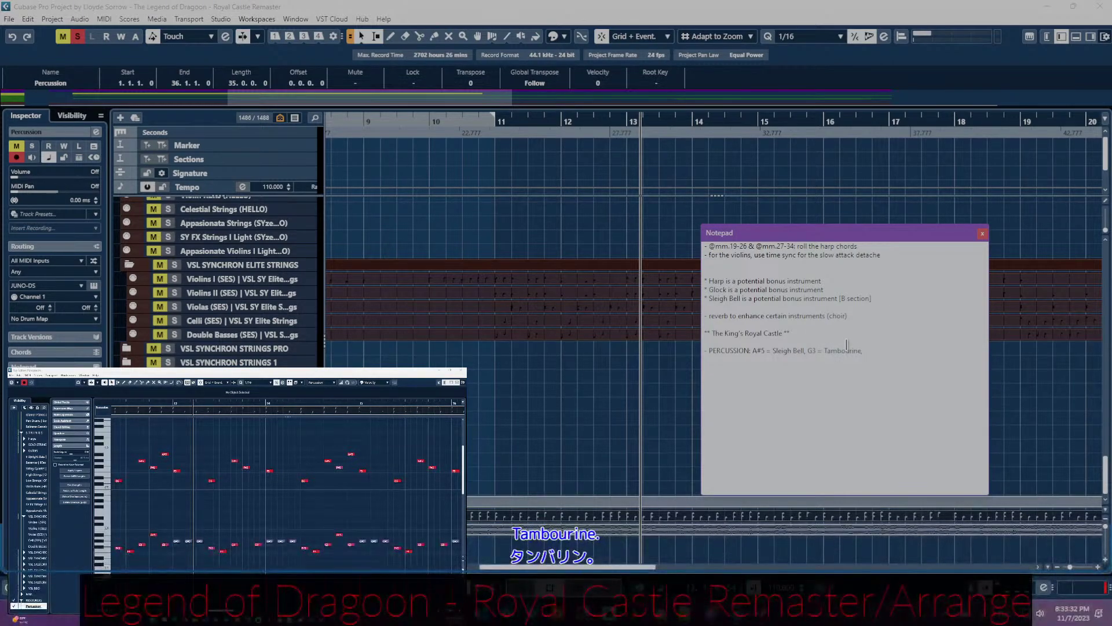
- Extend the percussion note with "G#3 = Shaker, A#3 = Shaker Accent,"
{"action": "type", "text": " G#4"}
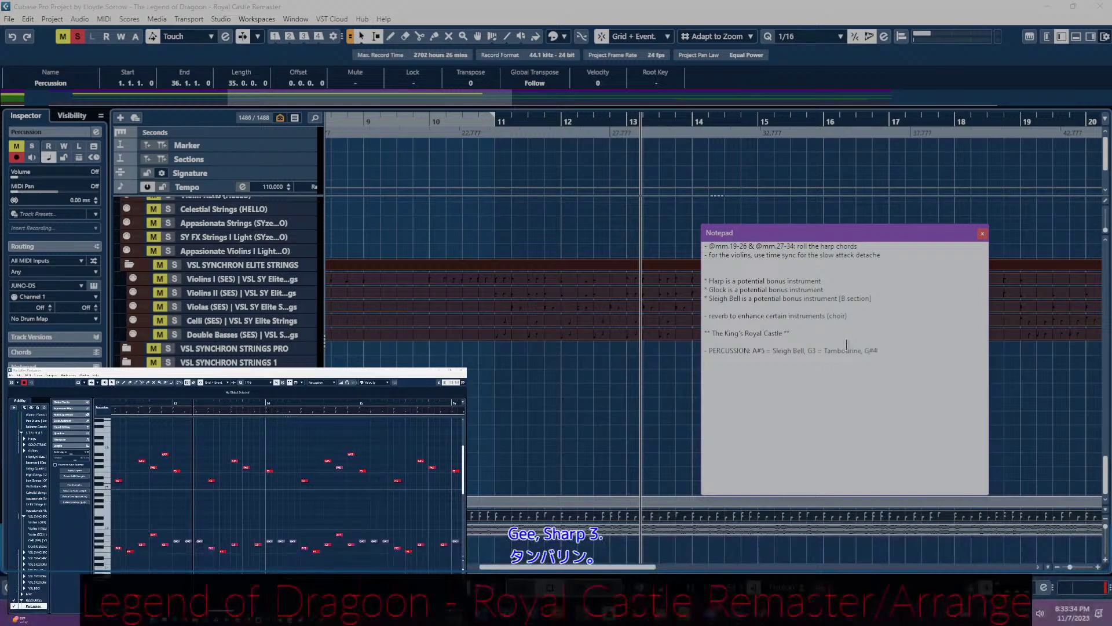
{"action": "key", "text": "BackSpace"}
{"action": "type", "text": "3"}
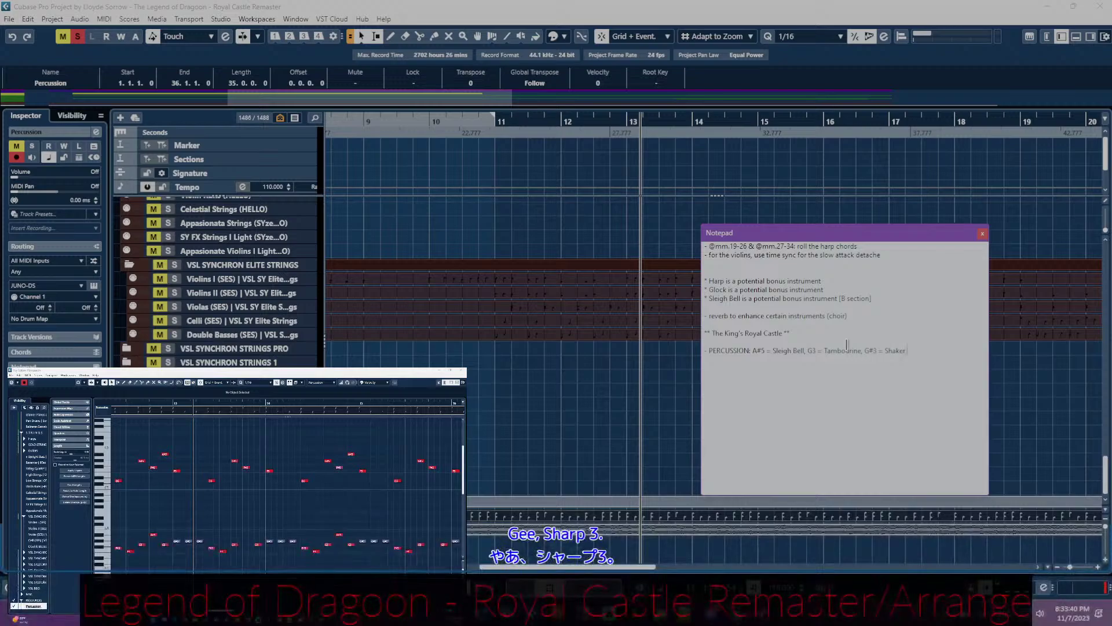
{"action": "type", "text": "= Shaker,"}
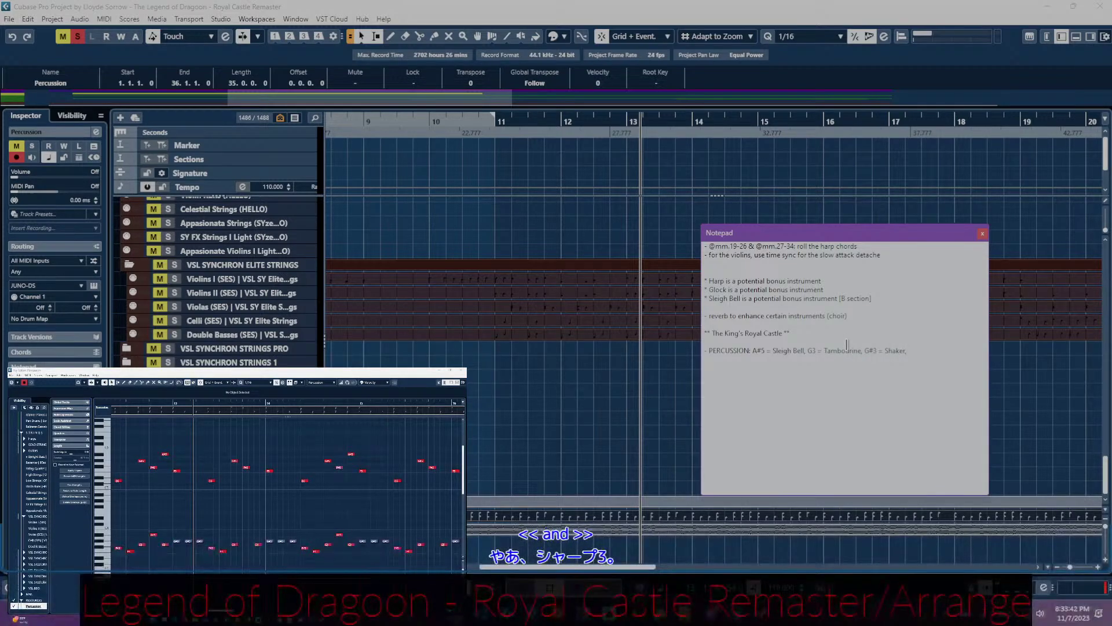
{"action": "type", "text": " A#"}
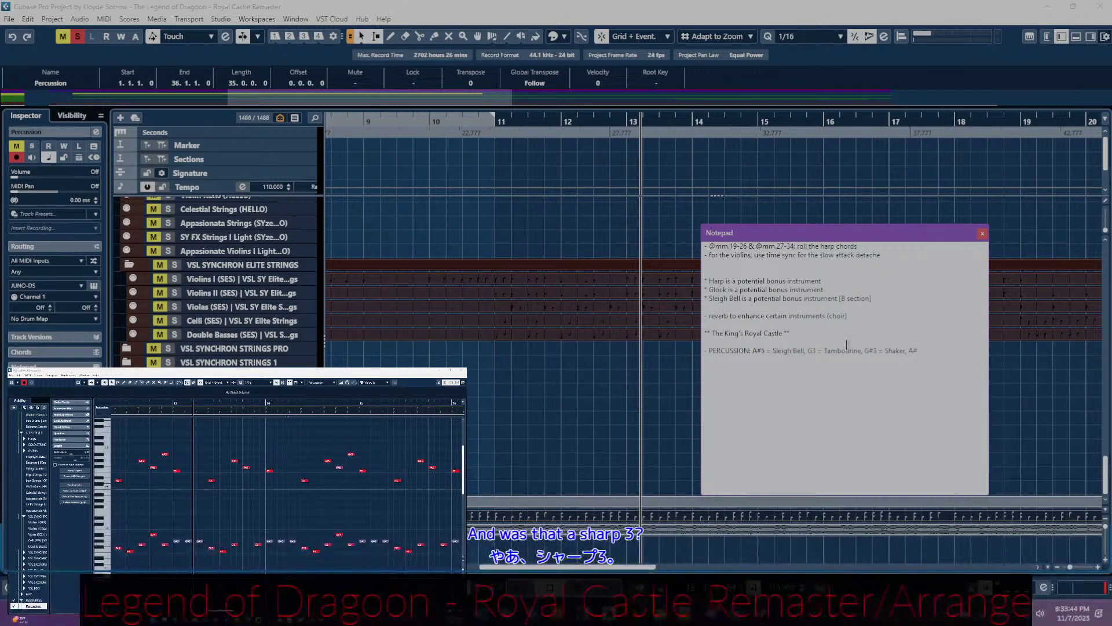
{"action": "type", "text": "3 = Sha"}
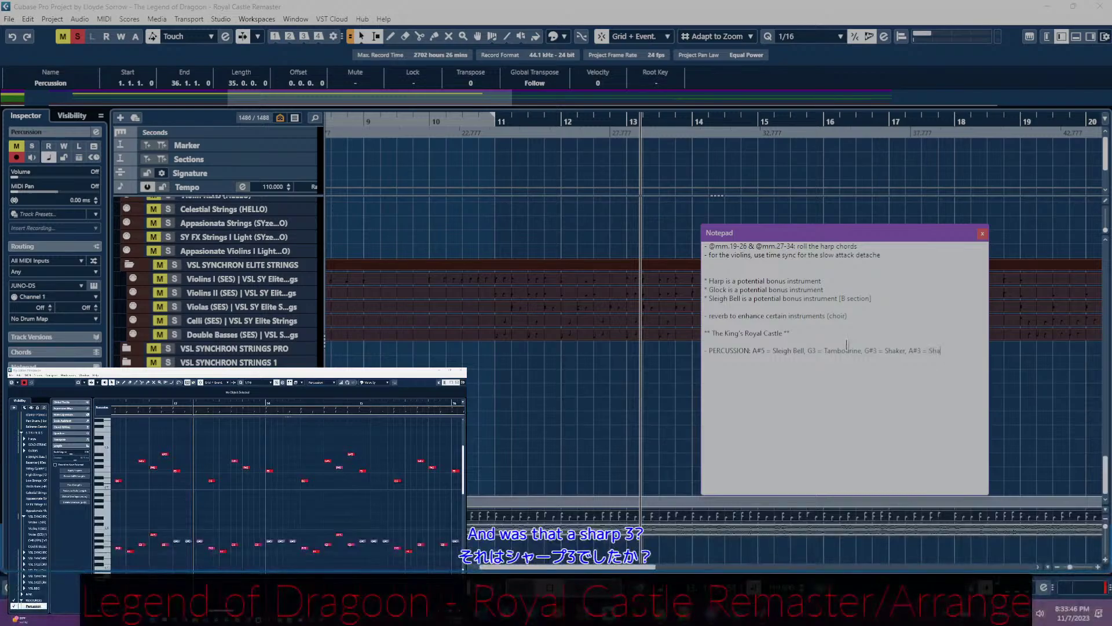
{"action": "type", "text": "ker Acc"}
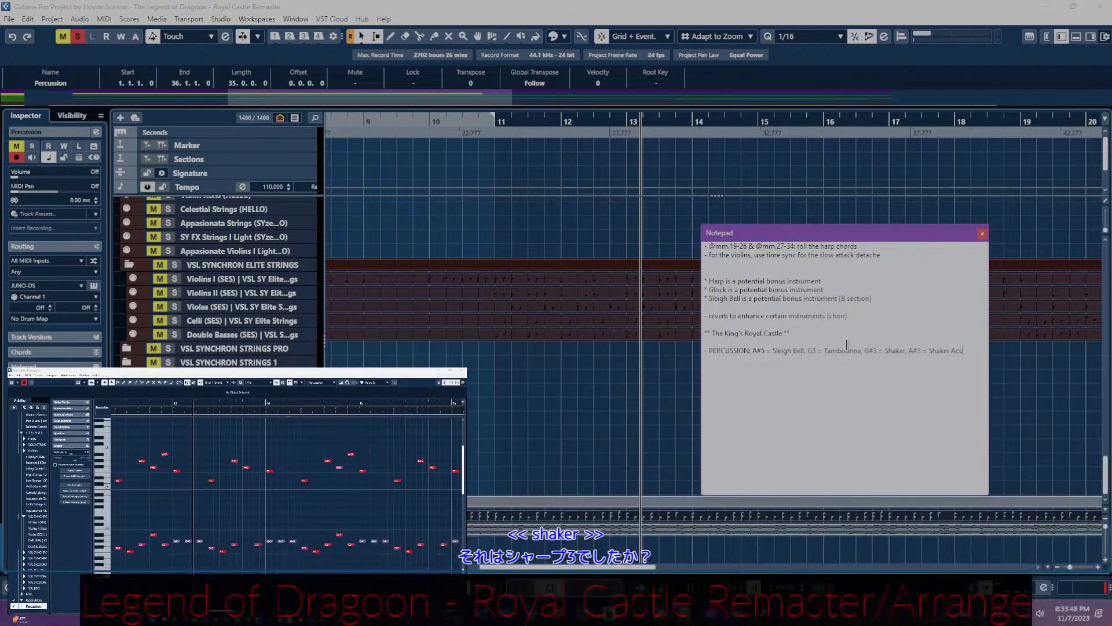
{"action": "type", "text": "ent,"}
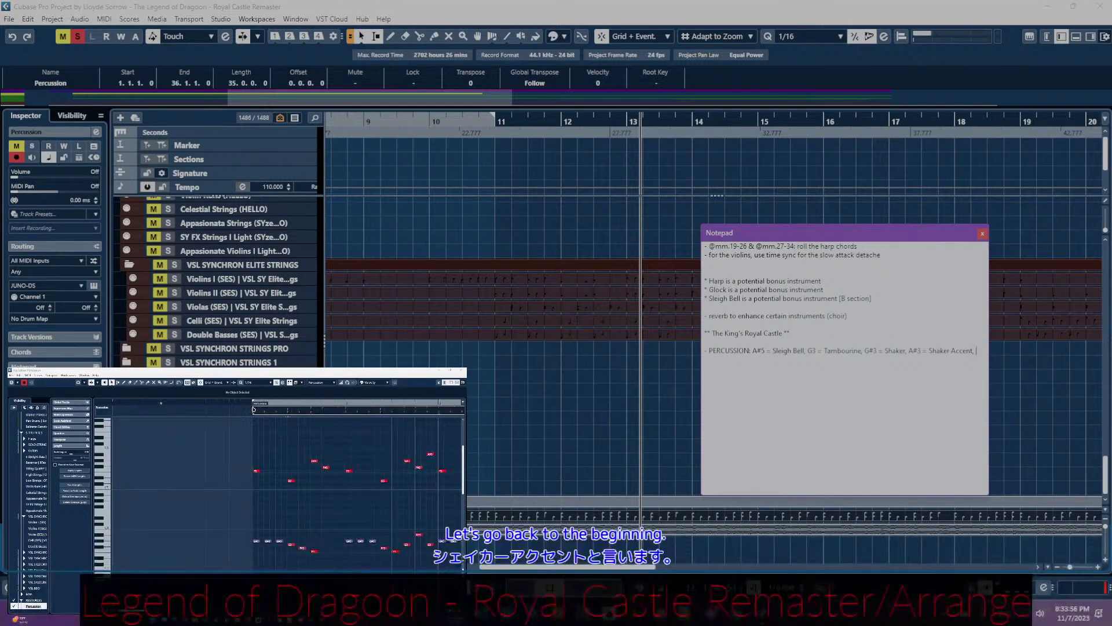
- Replay the opening bars of the percussion part repeatedly to examine the G3 sound
{"action": "key", "text": "Home"}
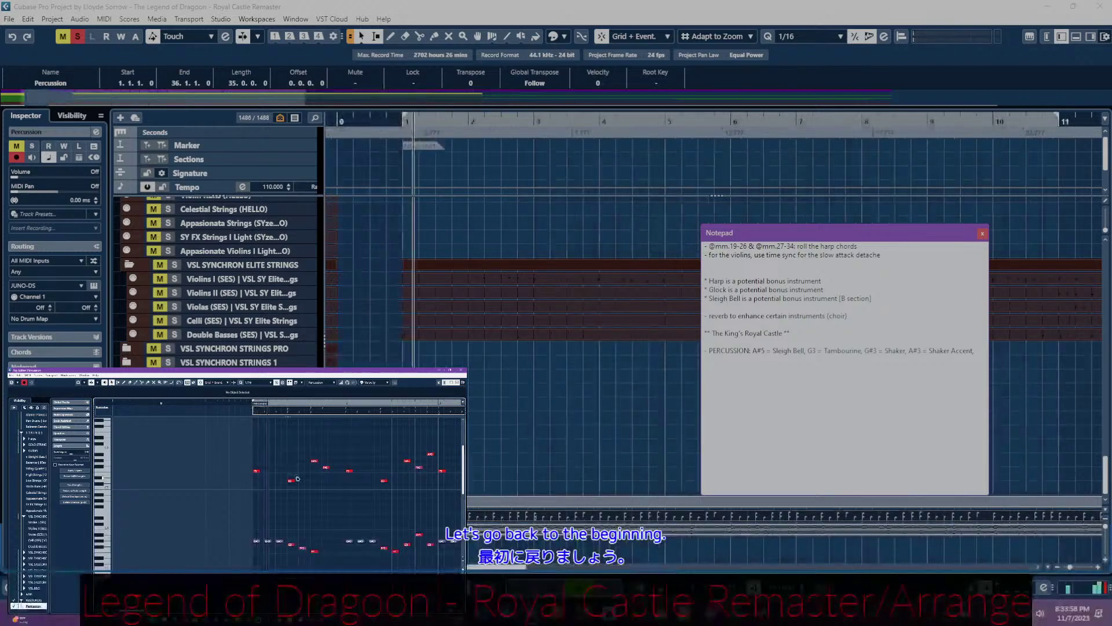
{"action": "left_click", "coordinate": [255, 408]}
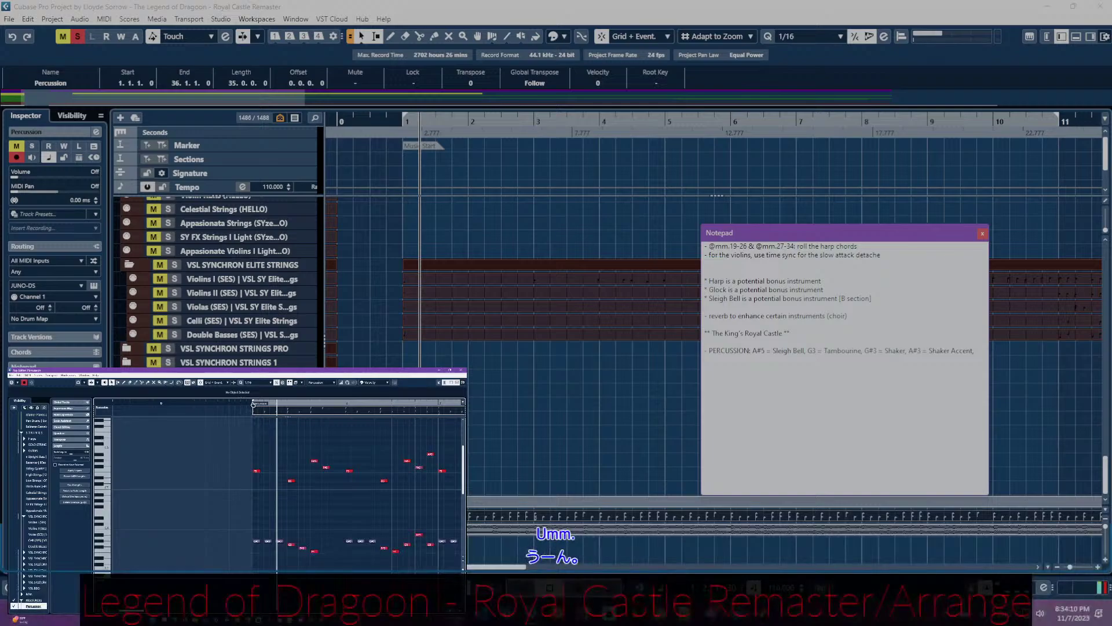
{"action": "left_click", "coordinate": [255, 408]}
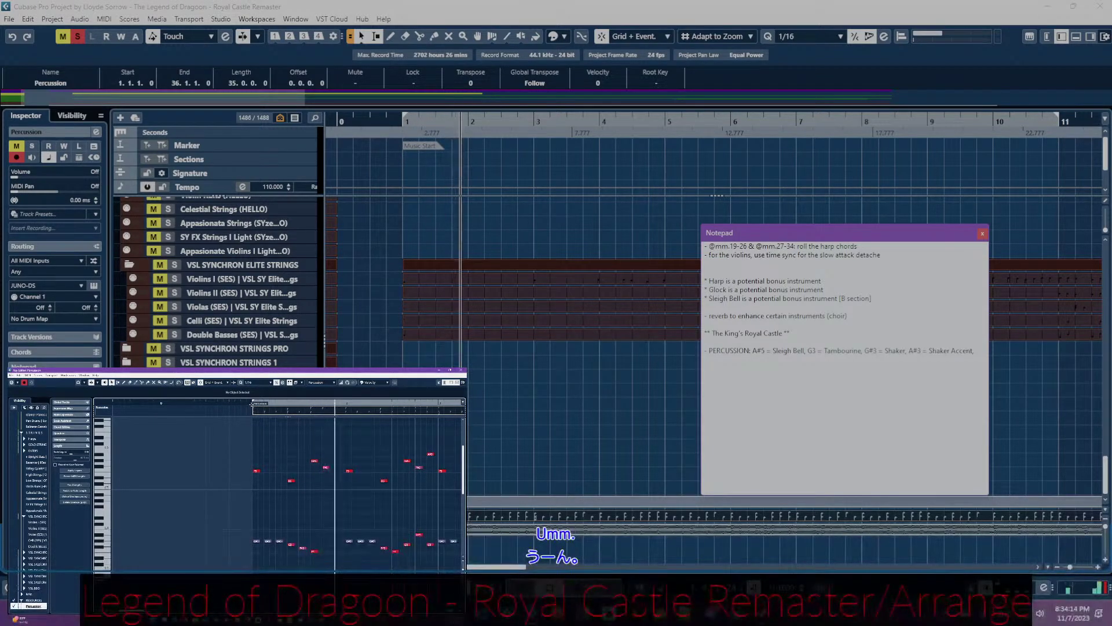
{"action": "left_click", "coordinate": [252, 405]}
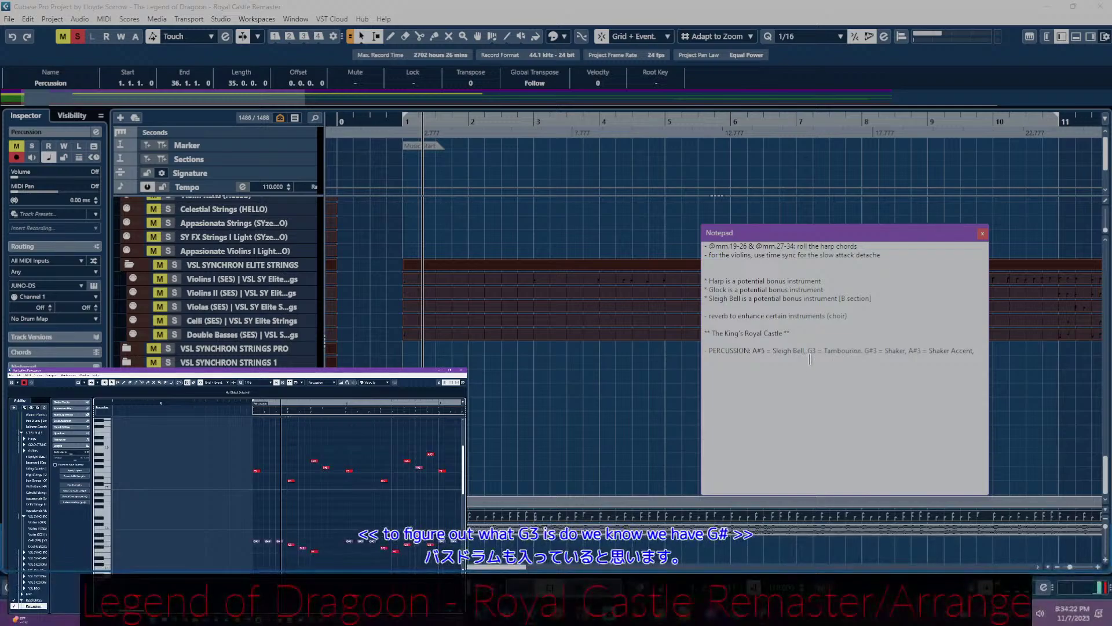
{"action": "left_click", "coordinate": [253, 404]}
{"action": "key", "text": "space"}
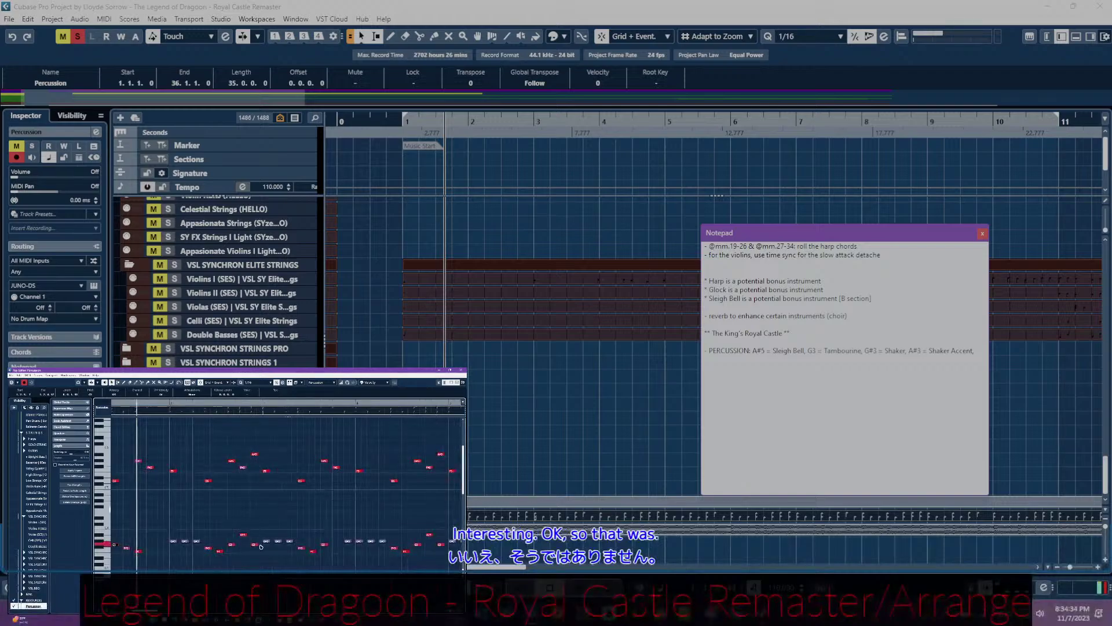
- Delete the word Tambourine from the G3 entry in the percussion note
{"action": "double_click", "coordinate": [834, 350]}
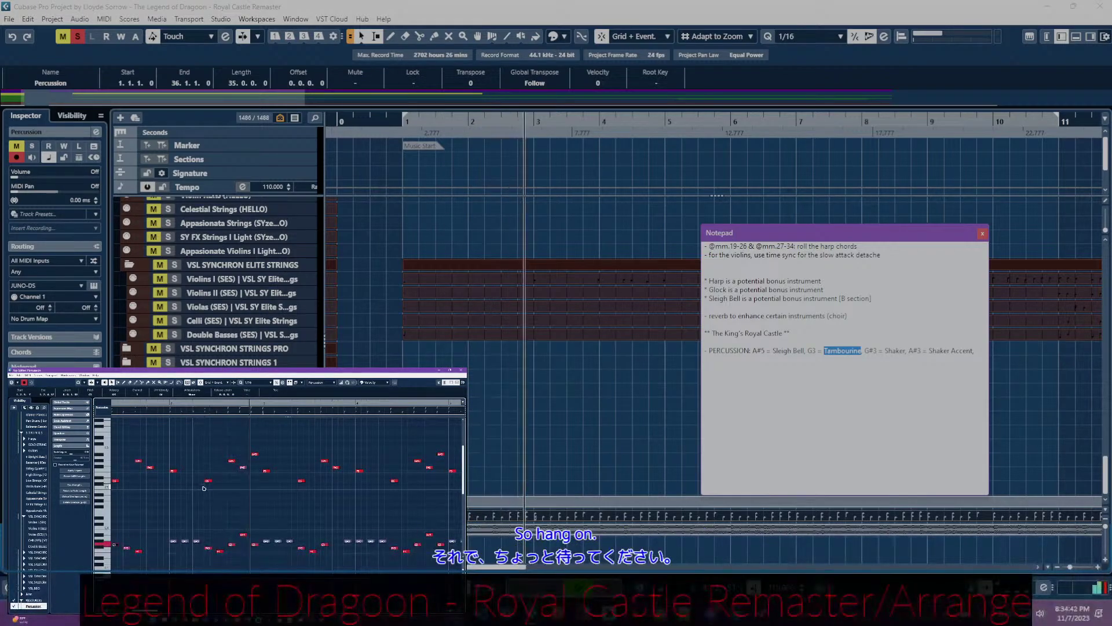
{"action": "left_click", "coordinate": [837, 351]}
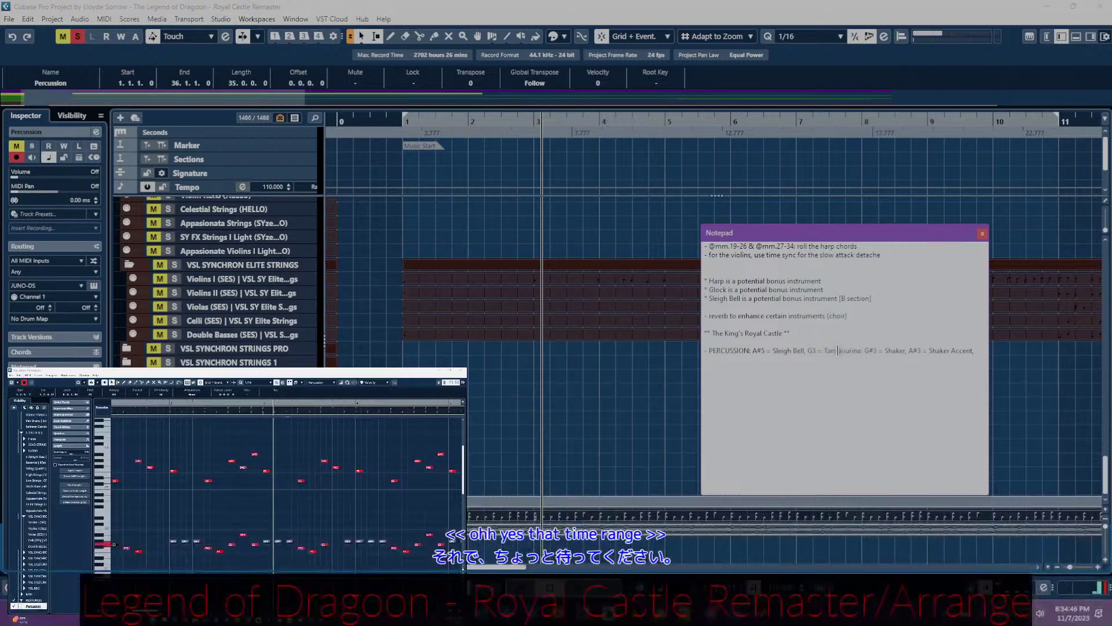
{"action": "double_click", "coordinate": [838, 351]}
{"action": "key", "text": "BackSpace"}
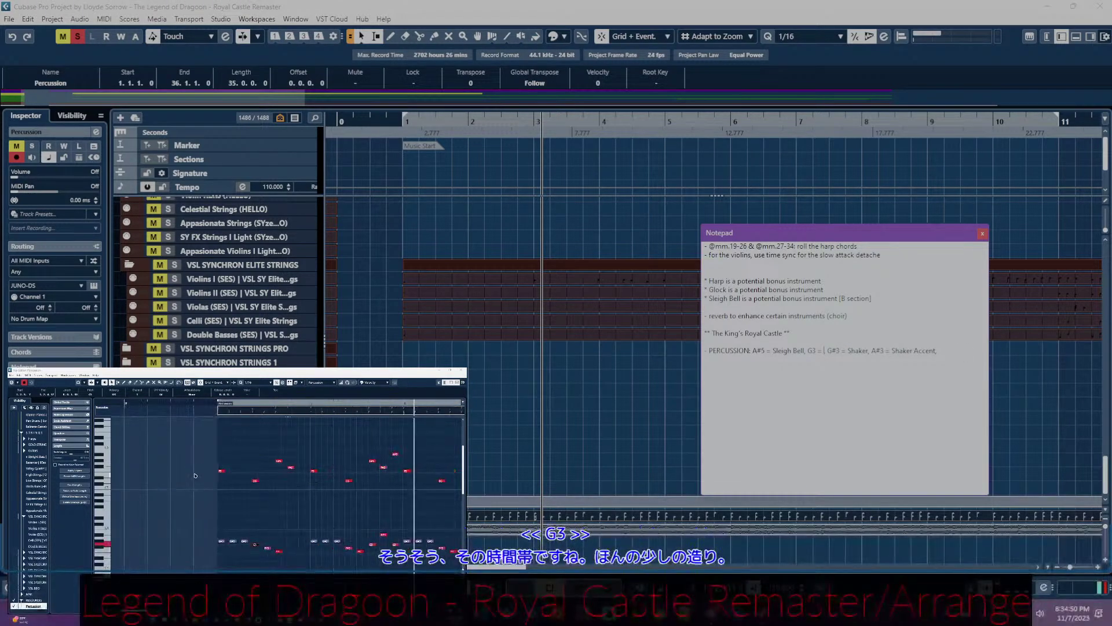
- Listen to the percussion part from the start again to identify the G3 and D5 drums
{"action": "key", "text": "space"}
{"action": "key", "text": "space"}
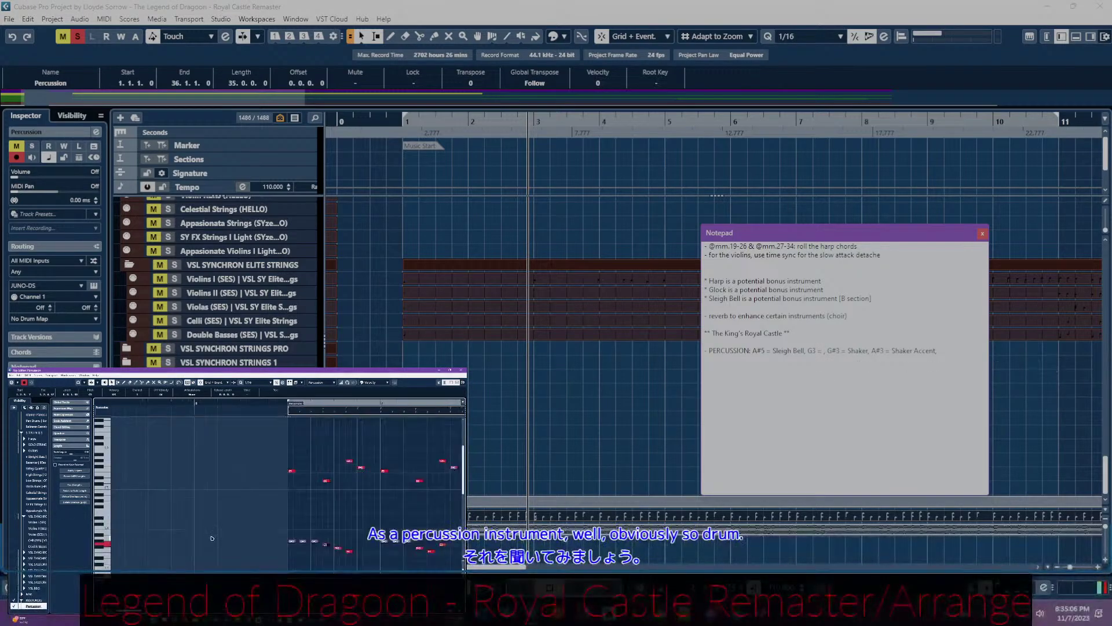
{"action": "left_click", "coordinate": [184, 404]}
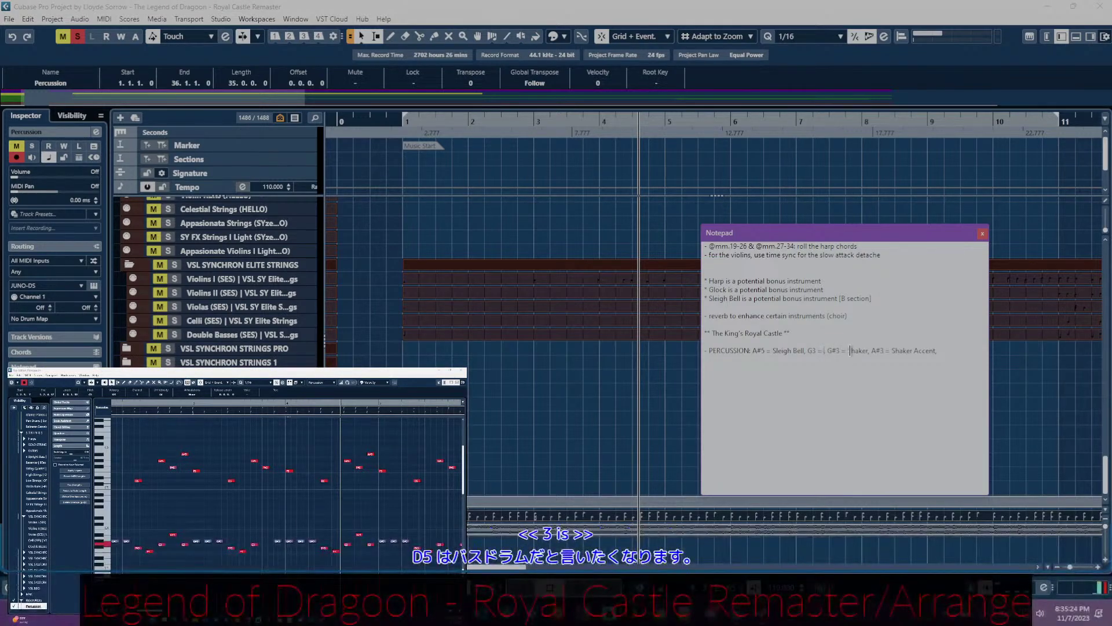
- Label the G3 entry in the percussion note as "Conga Hit 2"
{"action": "type", "text": "Conga"}
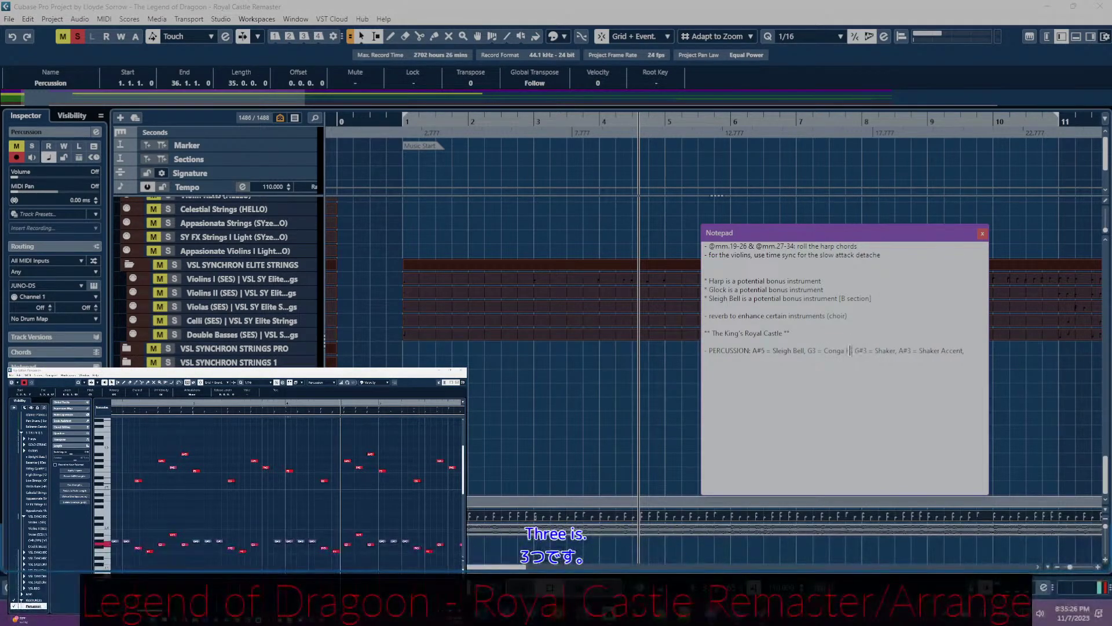
{"action": "type", "text": " Hits 2"}
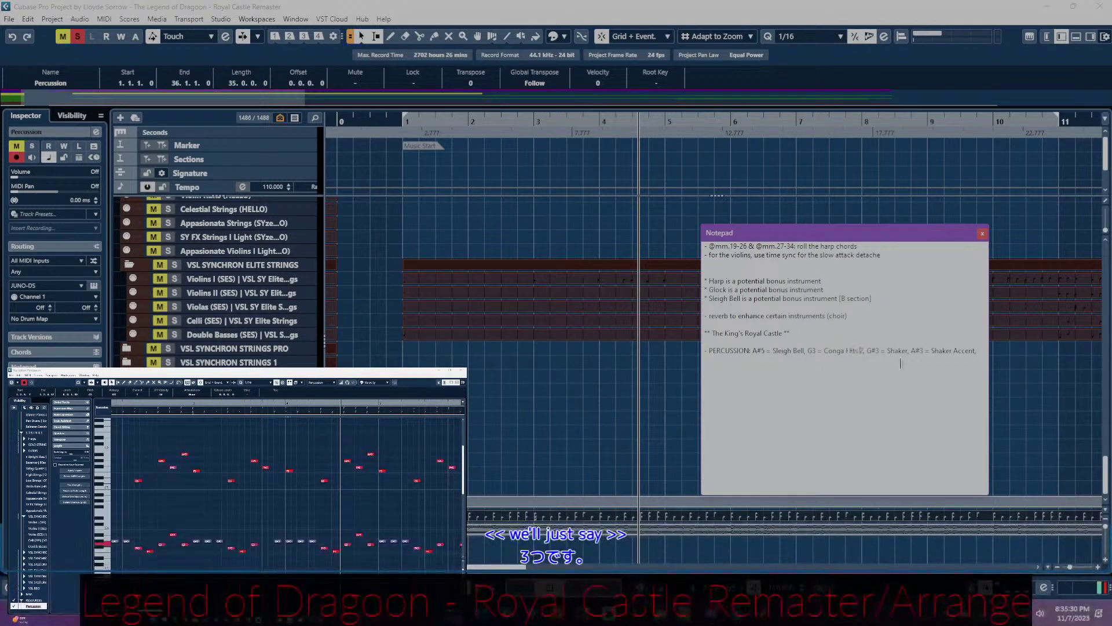
{"action": "key", "text": "BackSpace"}
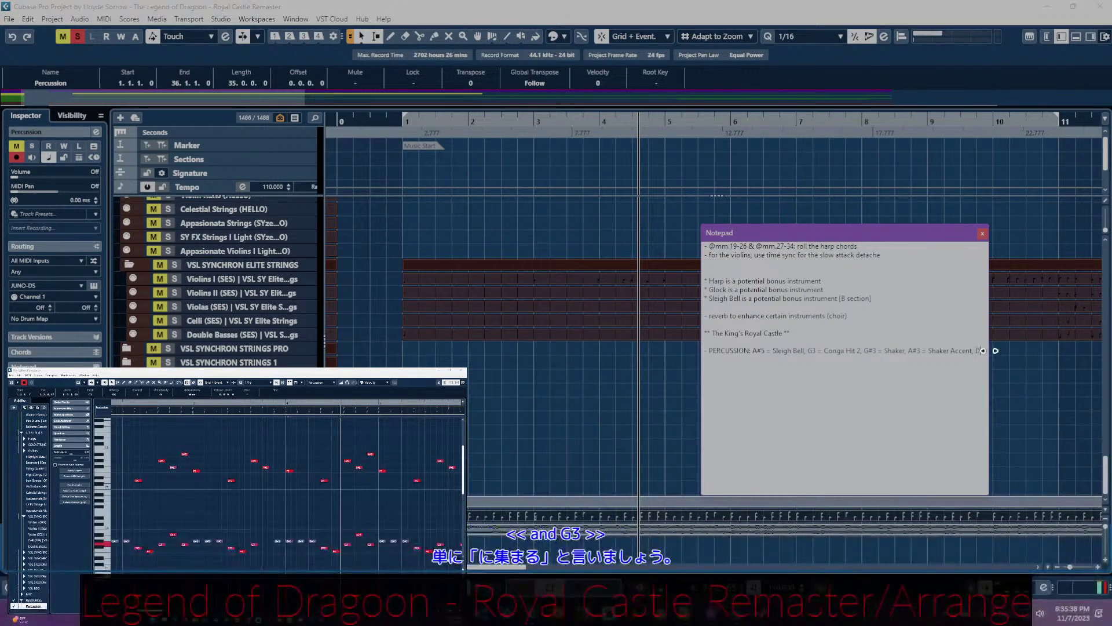
- Append "D5 = Bass Drum," to the percussion note and return to the start of the part in the key editor
{"action": "type", "text": "D3"}
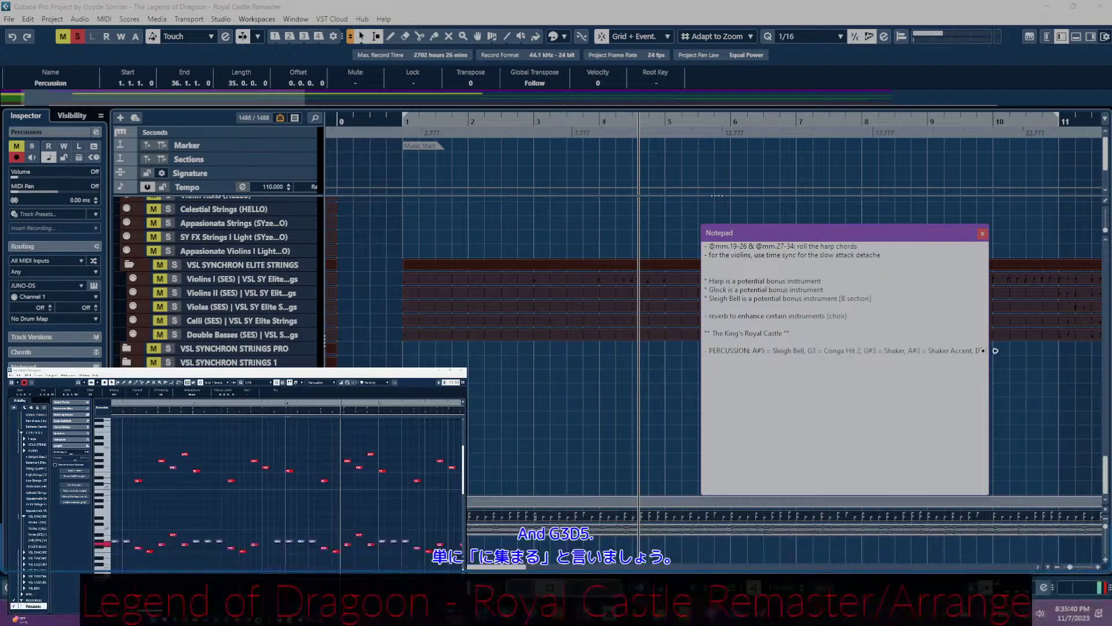
{"action": "type", "text": " = Bass Drum,"}
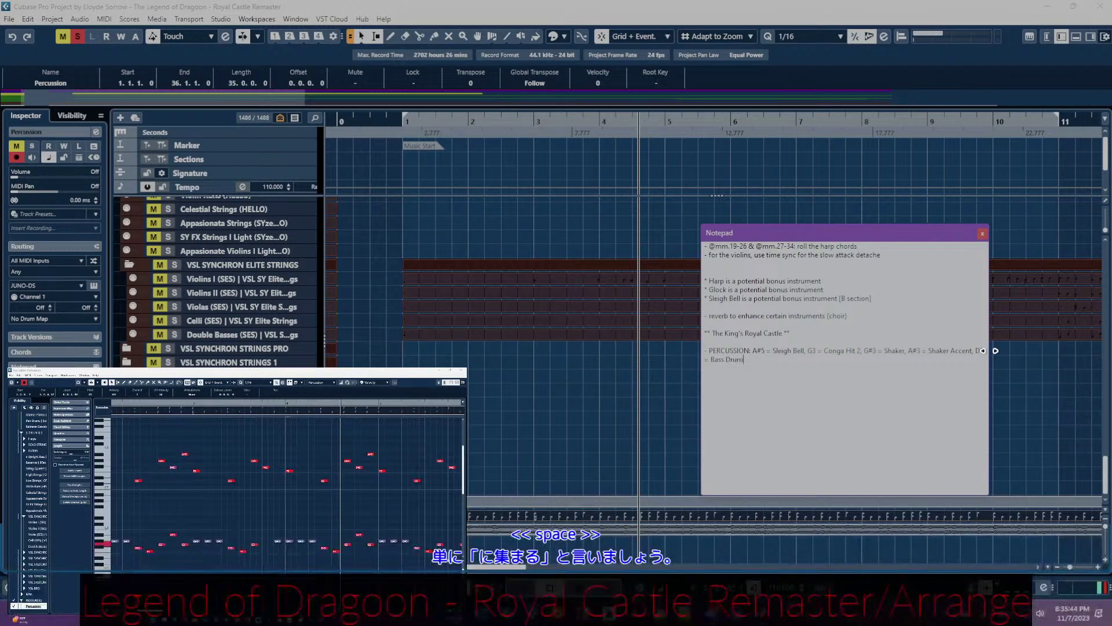
{"action": "left_click", "coordinate": [319, 379]}
{"action": "scroll", "coordinate": [243, 455], "scroll_direction": "left", "scroll_amount": 5}
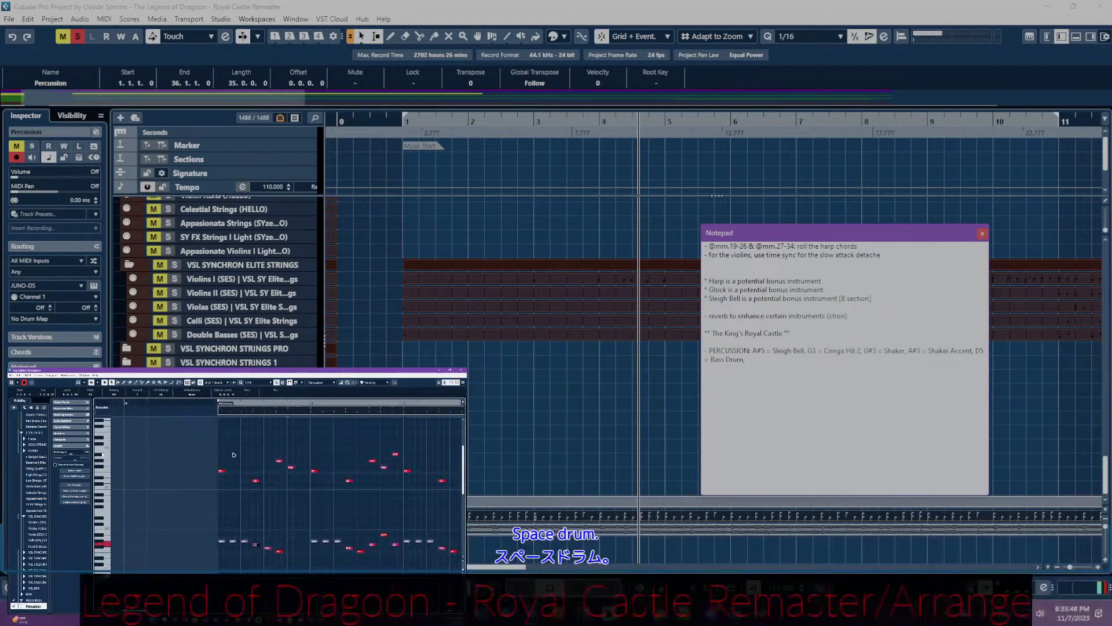
- Break the percussion note into a heading and one line per entry: A#5, G3, G#3, A#3 and D5
{"action": "left_click", "coordinate": [756, 356]}
{"action": "left_click", "coordinate": [755, 350]}
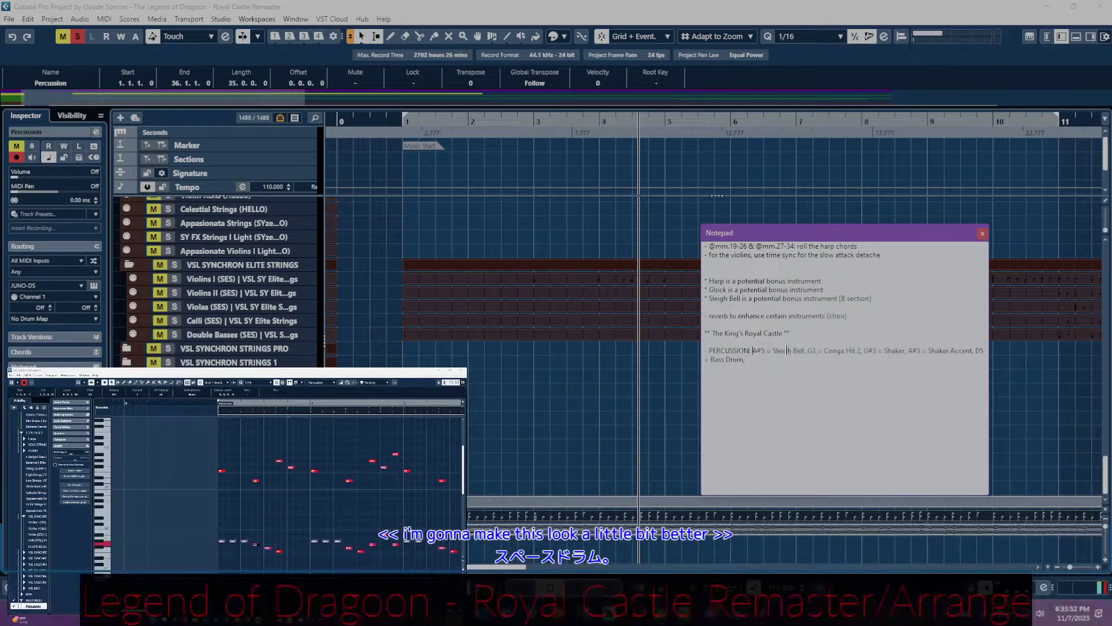
{"action": "key", "text": "Return"}
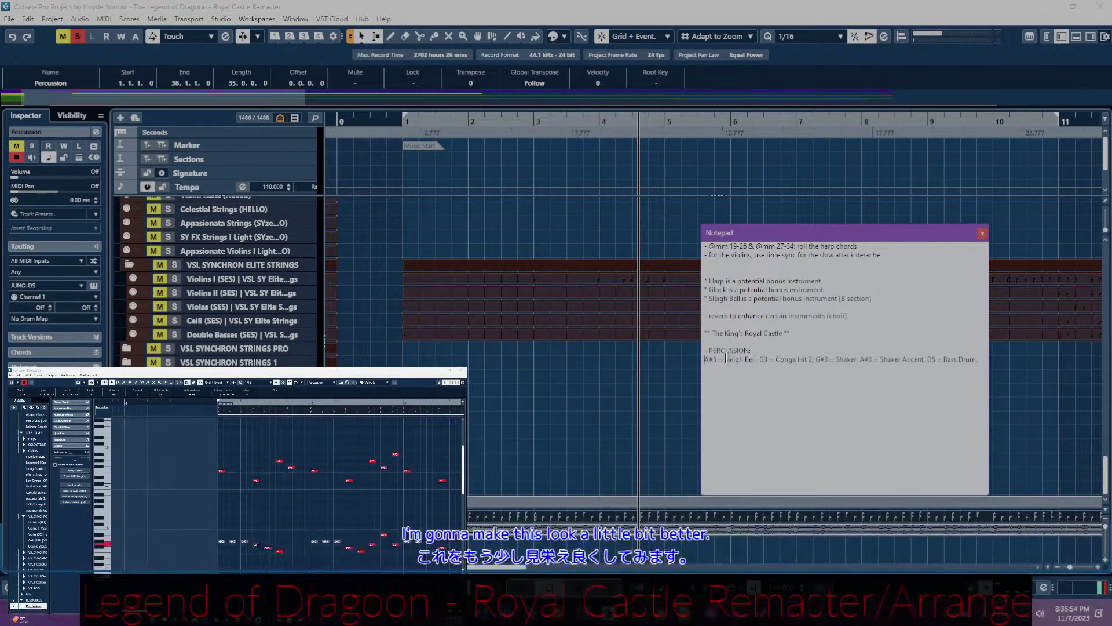
{"action": "left_click", "coordinate": [760, 360]}
{"action": "key", "text": "Return"}
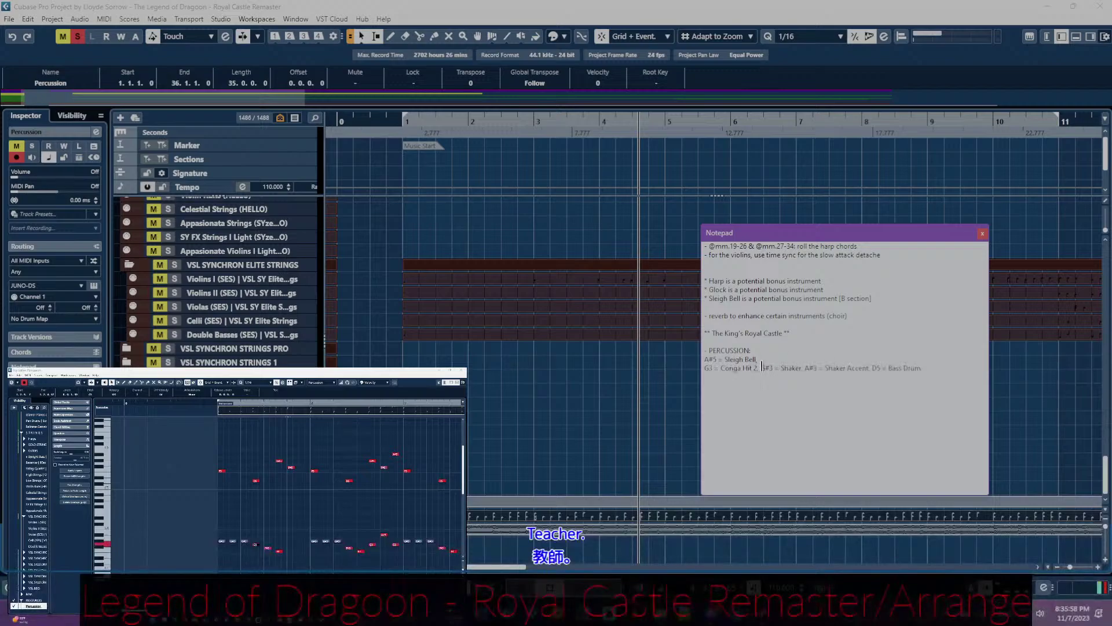
{"action": "left_click", "coordinate": [763, 368]}
{"action": "key", "text": "Return"}
{"action": "left_click", "coordinate": [774, 376]}
{"action": "key", "text": "Return"}
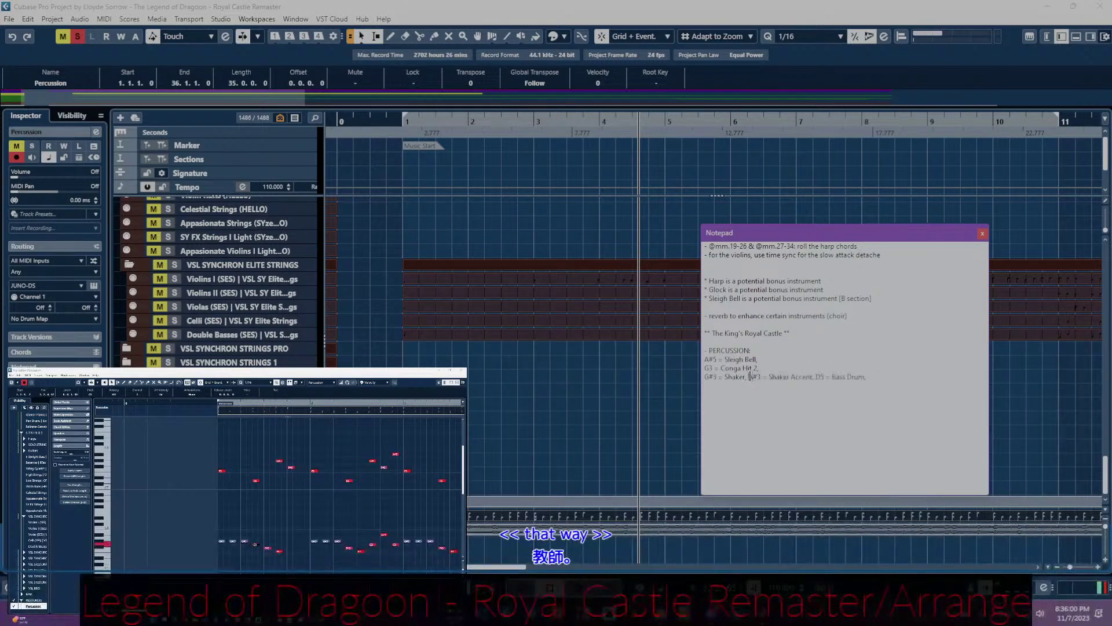
{"action": "left_click", "coordinate": [770, 385]}
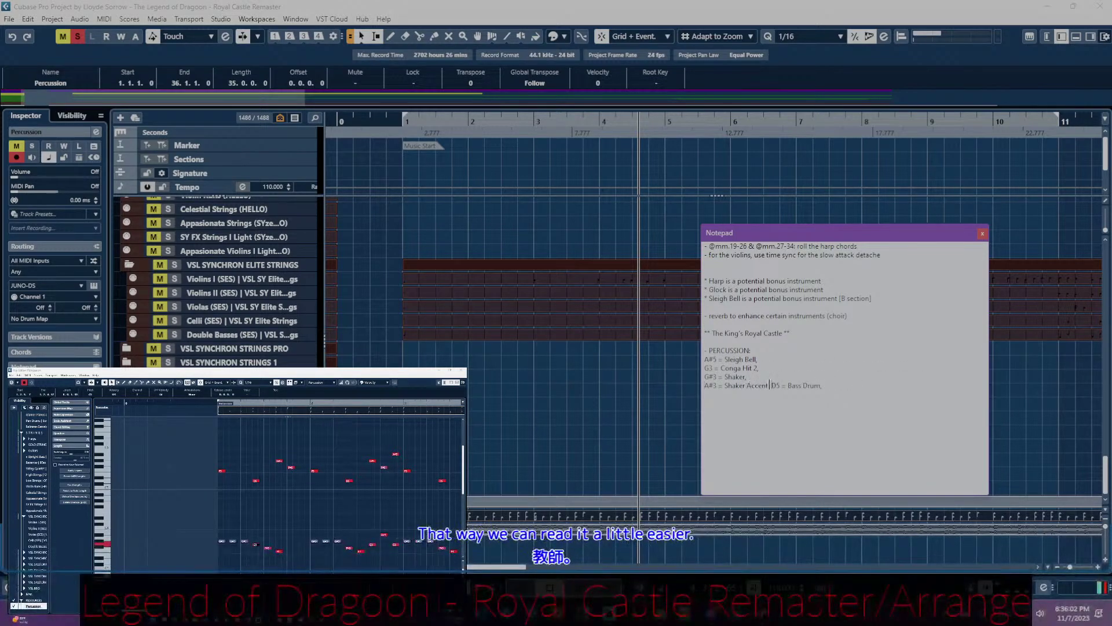
{"action": "key", "text": "Return"}
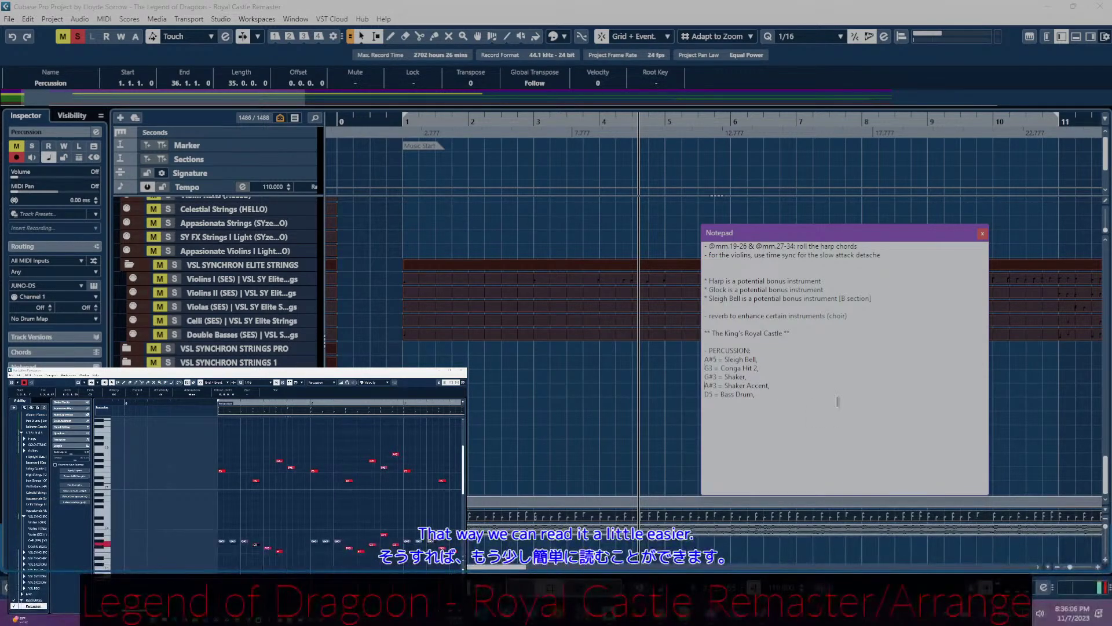
- Remove the trailing commas from all five entries in the percussion list
{"action": "key", "text": "Down"}
{"action": "key", "text": "Down"}
{"action": "key", "text": "BackSpace"}
{"action": "key", "text": "Return"}
{"action": "key", "text": "Right"}
{"action": "key", "text": "Right"}
{"action": "key", "text": "Right"}
{"action": "key", "text": "Right"}
{"action": "key", "text": "Right"}
{"action": "key", "text": "Right"}
{"action": "key", "text": "Right"}
{"action": "key", "text": "Right"}
{"action": "key", "text": "Right"}
{"action": "key", "text": "Right"}
{"action": "key", "text": "Right"}
{"action": "key", "text": "Right"}
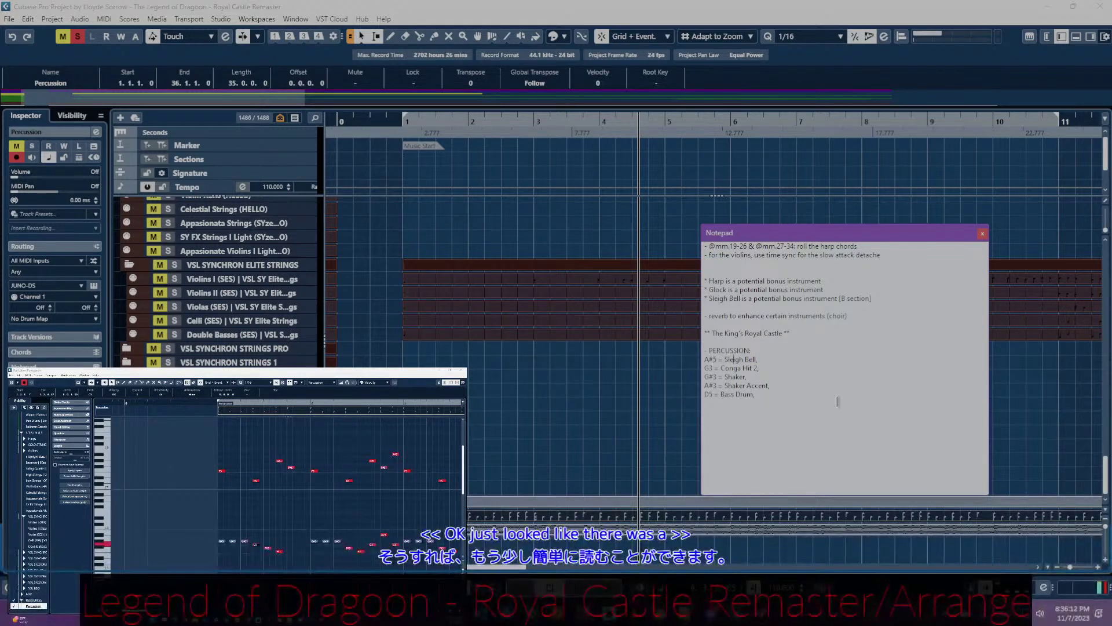
{"action": "key", "text": "Right"}
{"action": "key", "text": "Right"}
{"action": "key", "text": "End"}
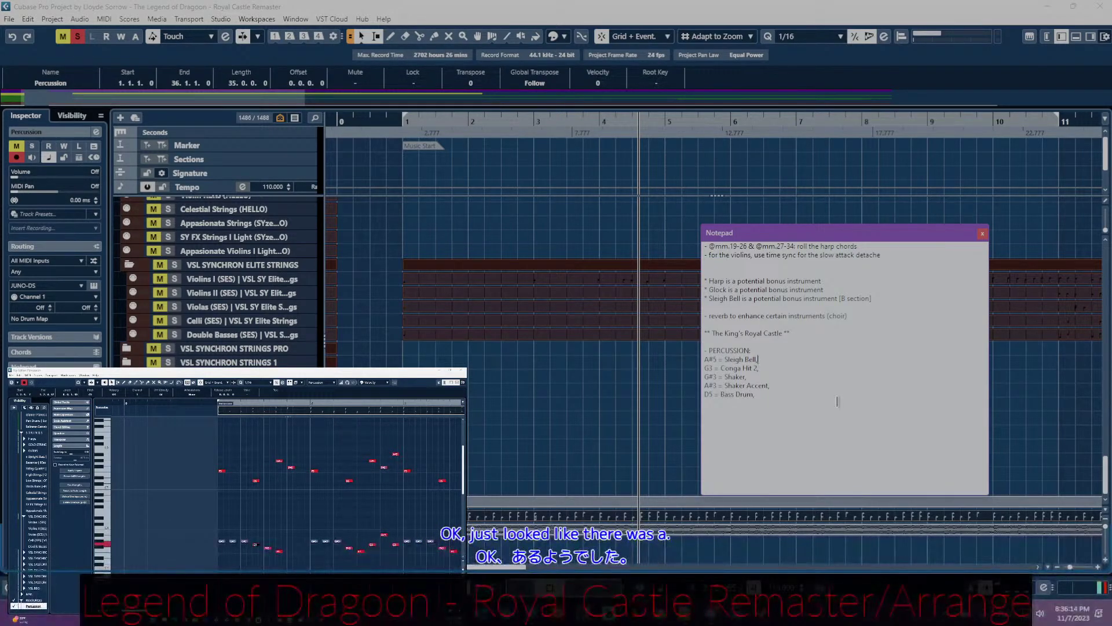
{"action": "key", "text": "Down"}
{"action": "key", "text": "BackSpace"}
{"action": "key", "text": "Down"}
{"action": "key", "text": "Down"}
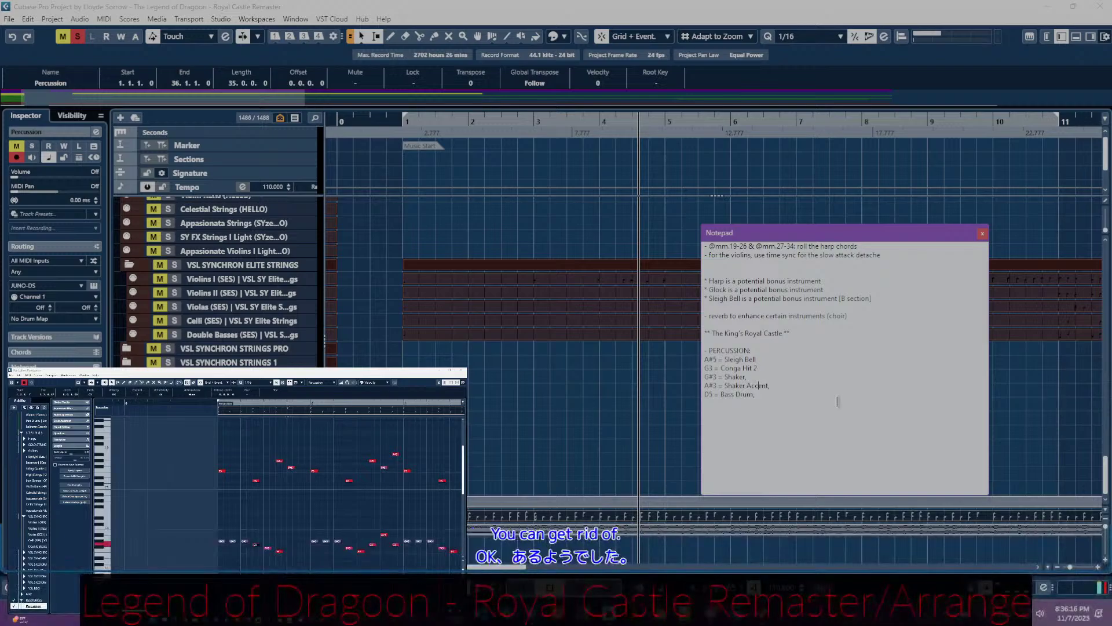
{"action": "key", "text": "End"}
{"action": "key", "text": "BackSpace"}
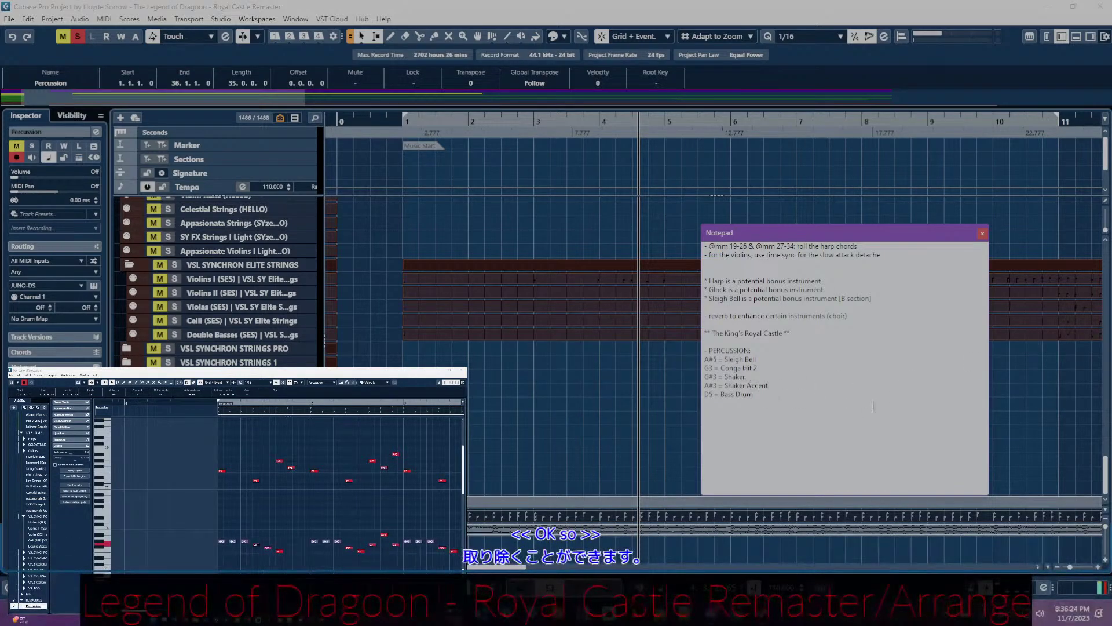
- Add the entry "F5 = Conga Hit 1" below the Bass Drum line in the percussion list
{"action": "type", "text": "F5"}
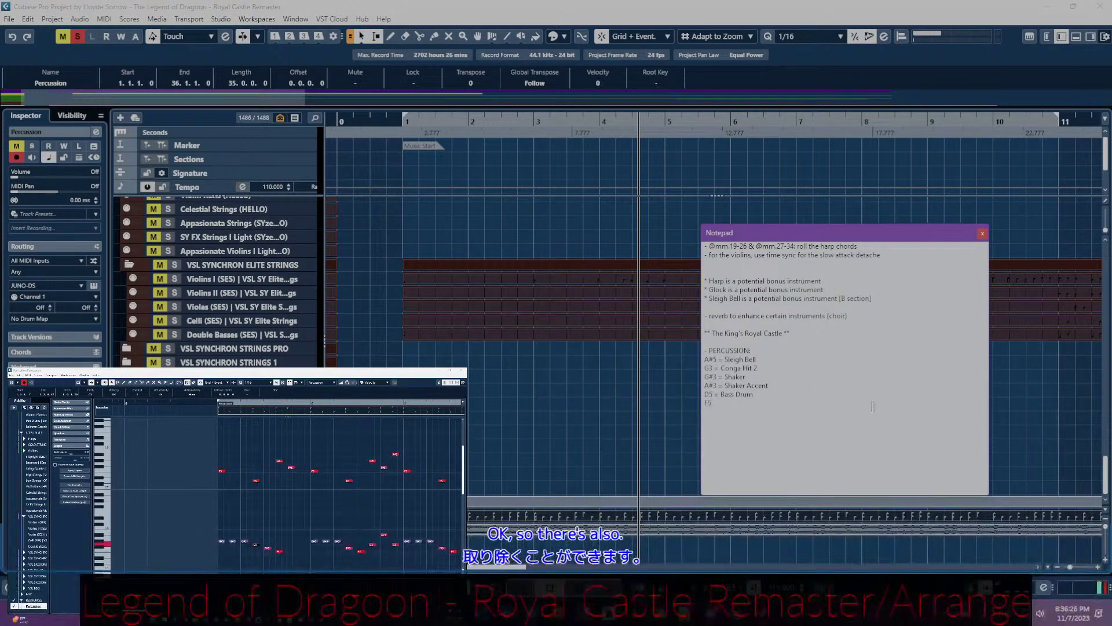
{"action": "type", "text": " = "}
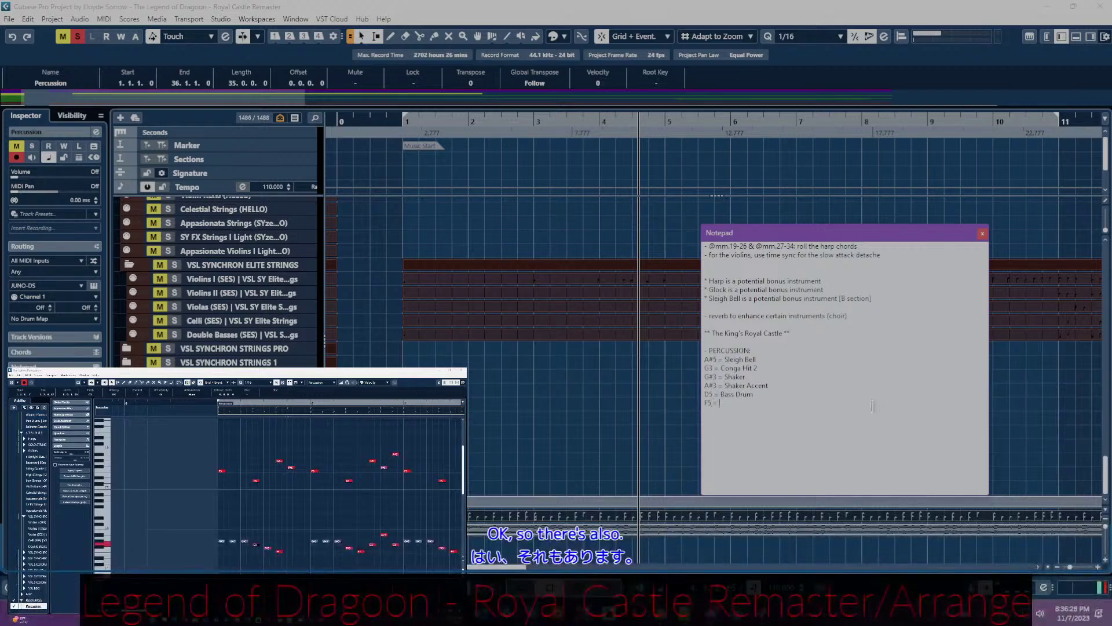
{"action": "type", "text": "Conga H"}
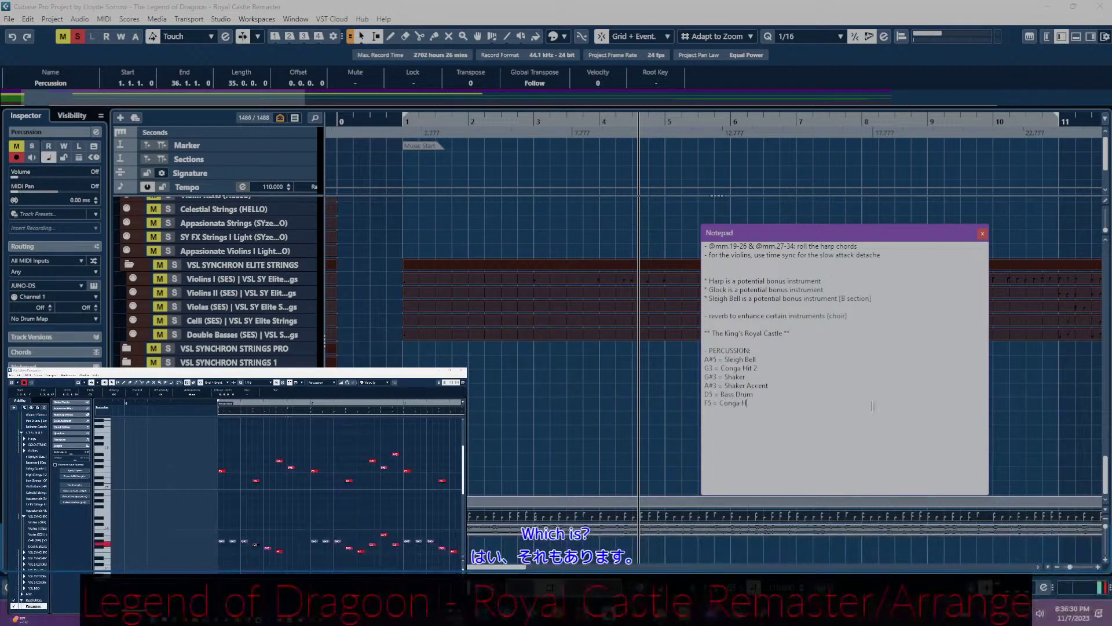
{"action": "type", "text": "it 1"}
{"action": "key", "text": "BackSpace"}
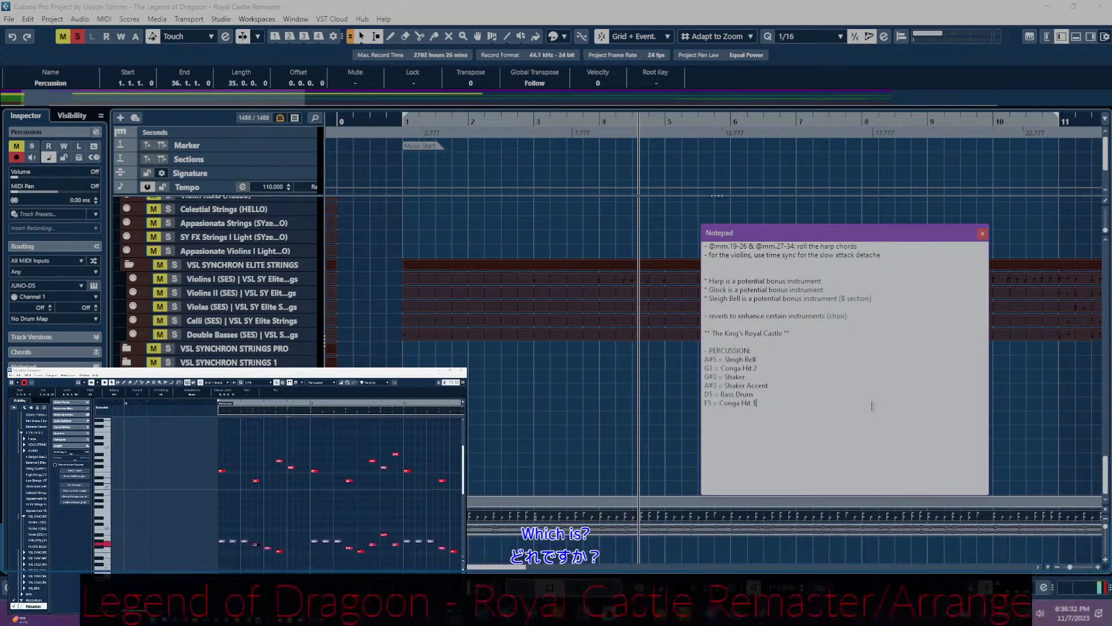
{"action": "key", "text": "Return"}
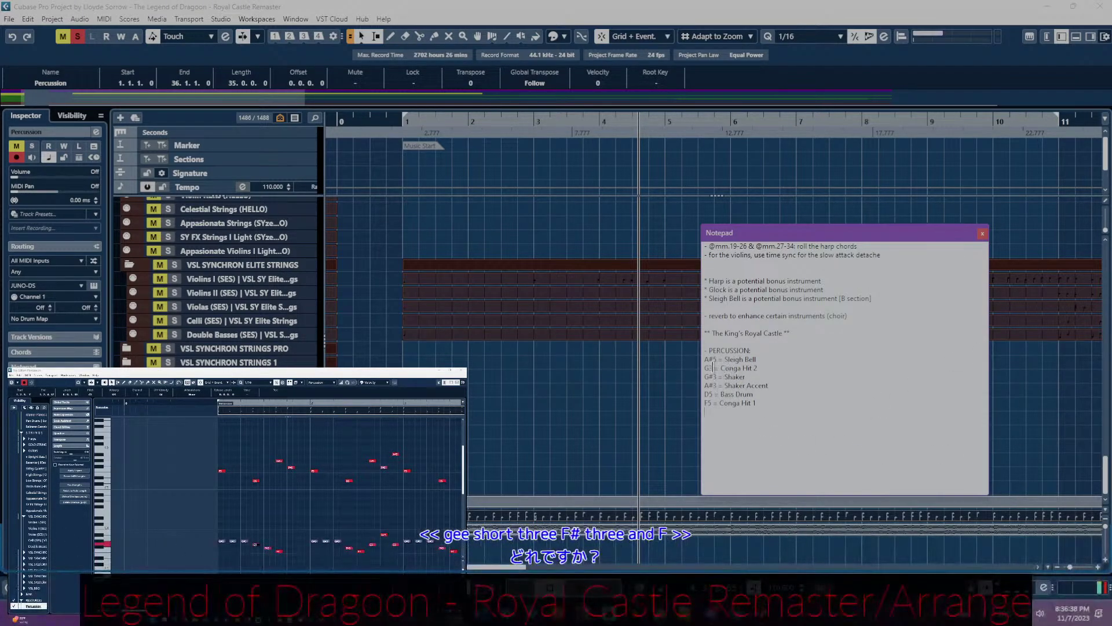
- Add unlabelled entries "F#3 =" and "F3 =" on separate lines at the end of the percussion list
{"action": "type", "text": "F"}
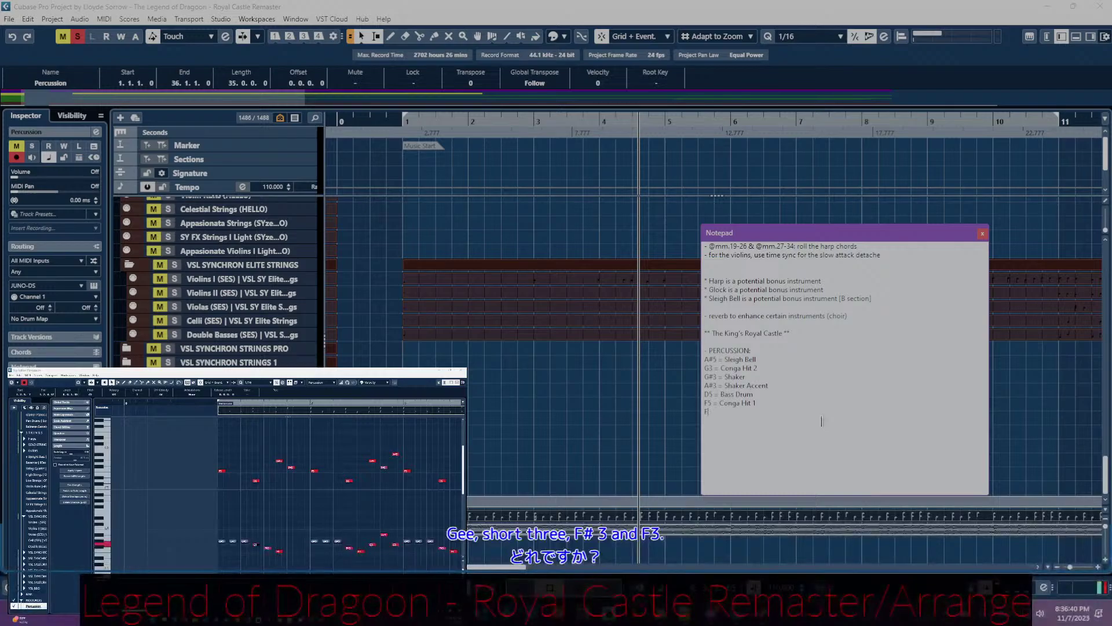
{"action": "type", "text": "#3 ="}
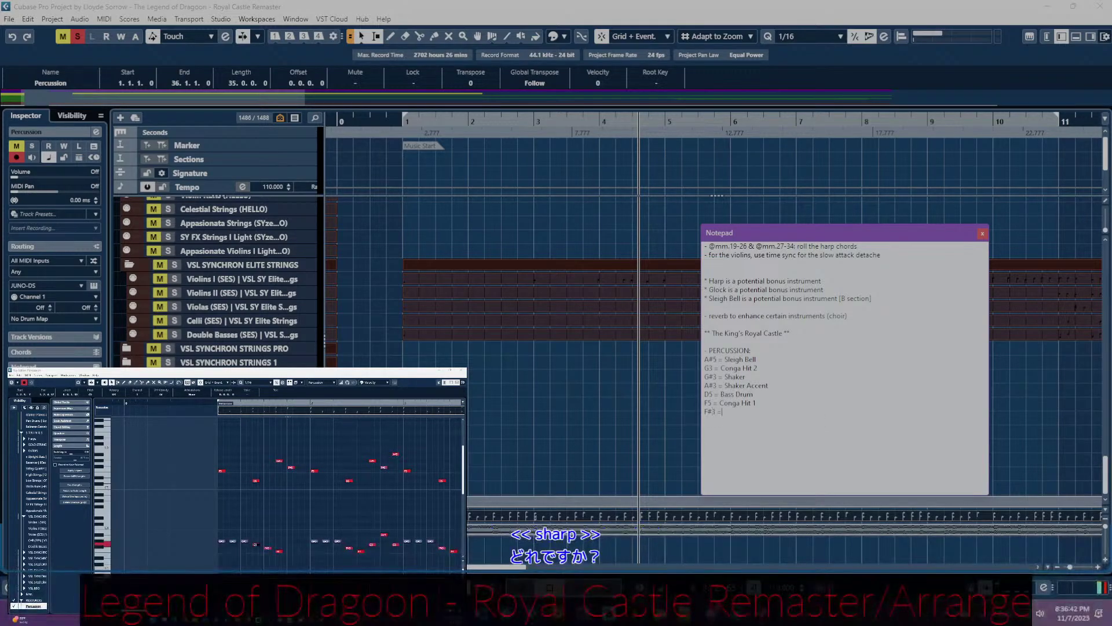
{"action": "type", "text": " F3 ="}
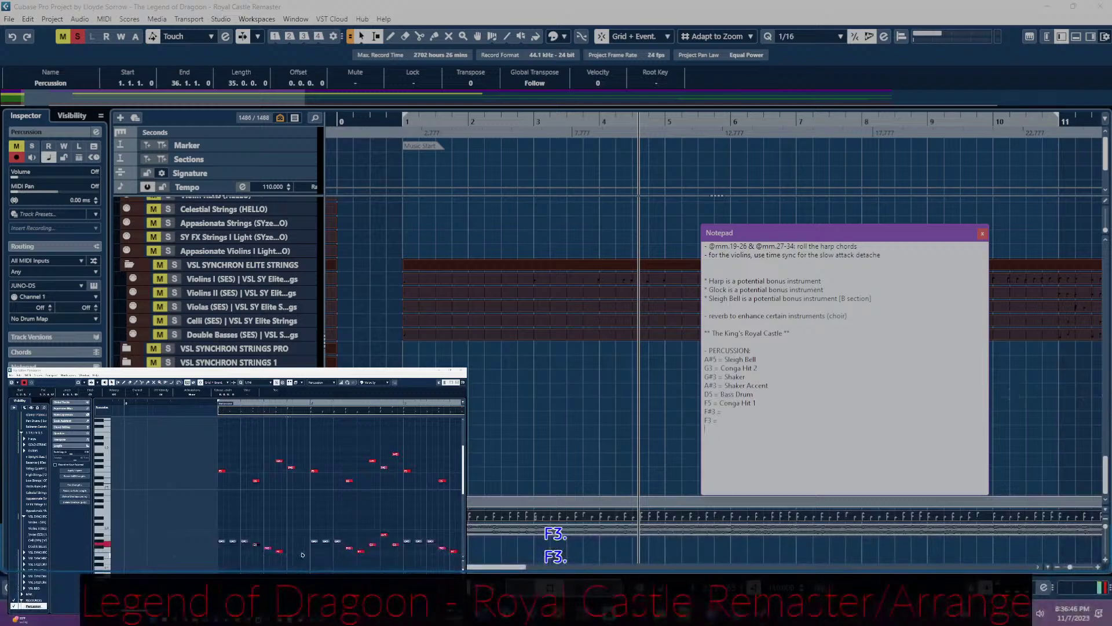
- Check the key editor for unlisted pitches and add unlabelled "G#5 =" and "F#5 =" lines to the percussion list
{"action": "scroll", "coordinate": [302, 555], "scroll_direction": "right", "scroll_amount": 2}
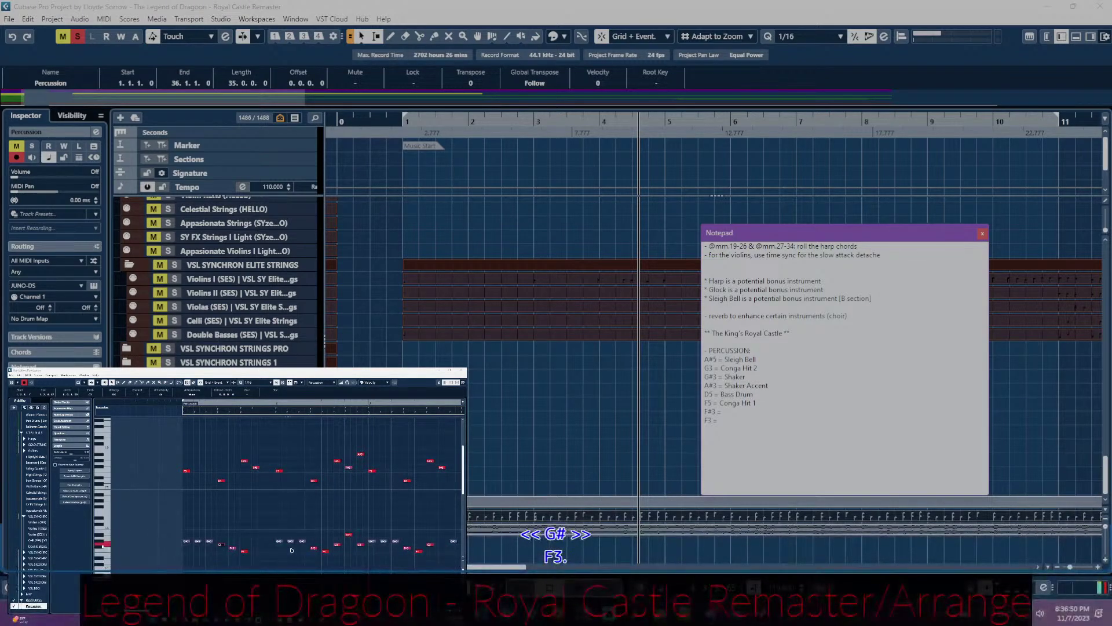
{"action": "left_click", "coordinate": [834, 438]}
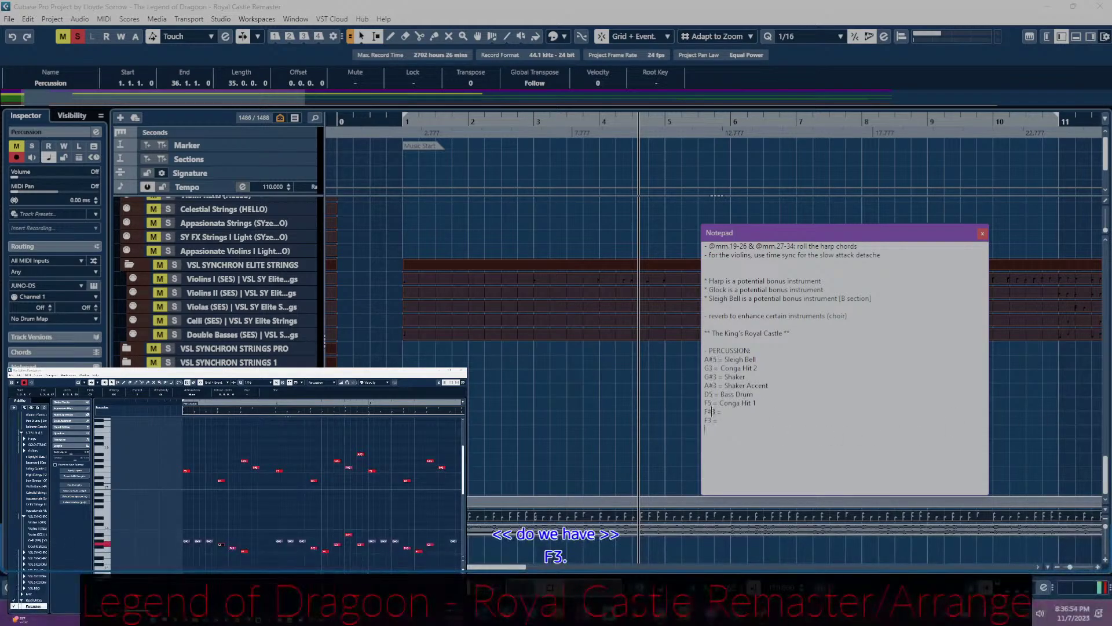
{"action": "key", "text": "BackSpace"}
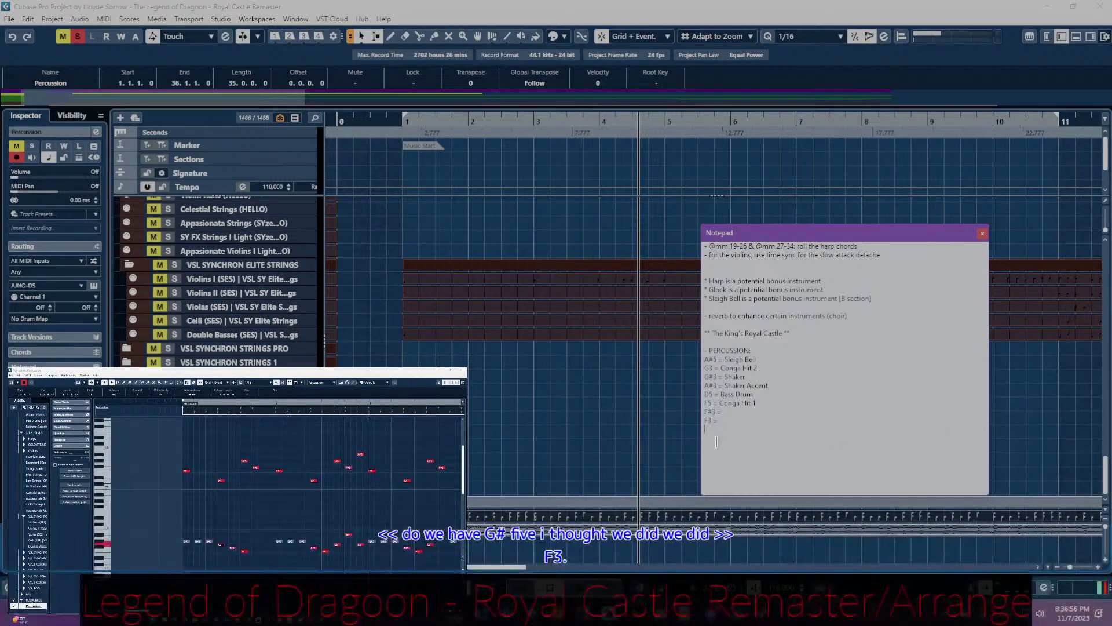
{"action": "key", "text": "Return"}
{"action": "type", "text": "G"}
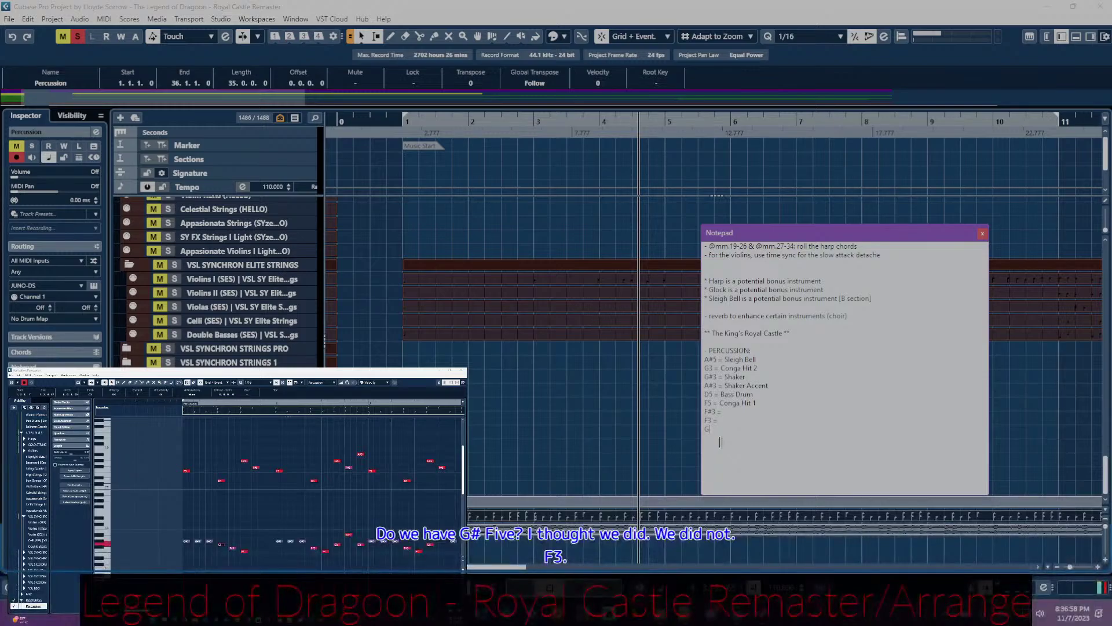
{"action": "type", "text": "#"}
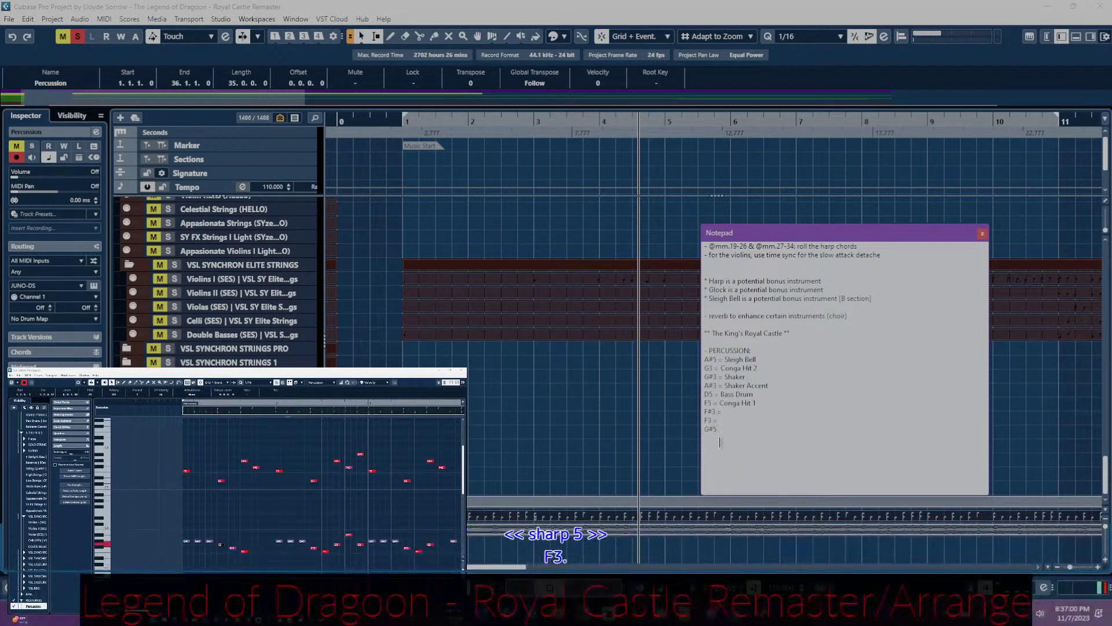
{"action": "type", "text": "5 ="}
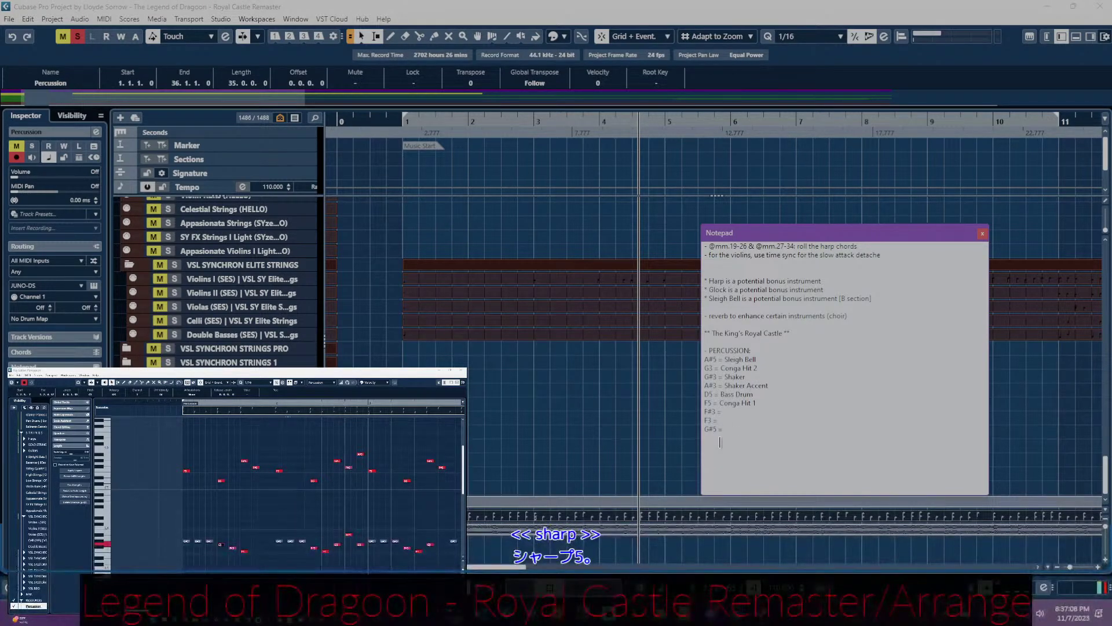
{"action": "type", "text": "F#5"}
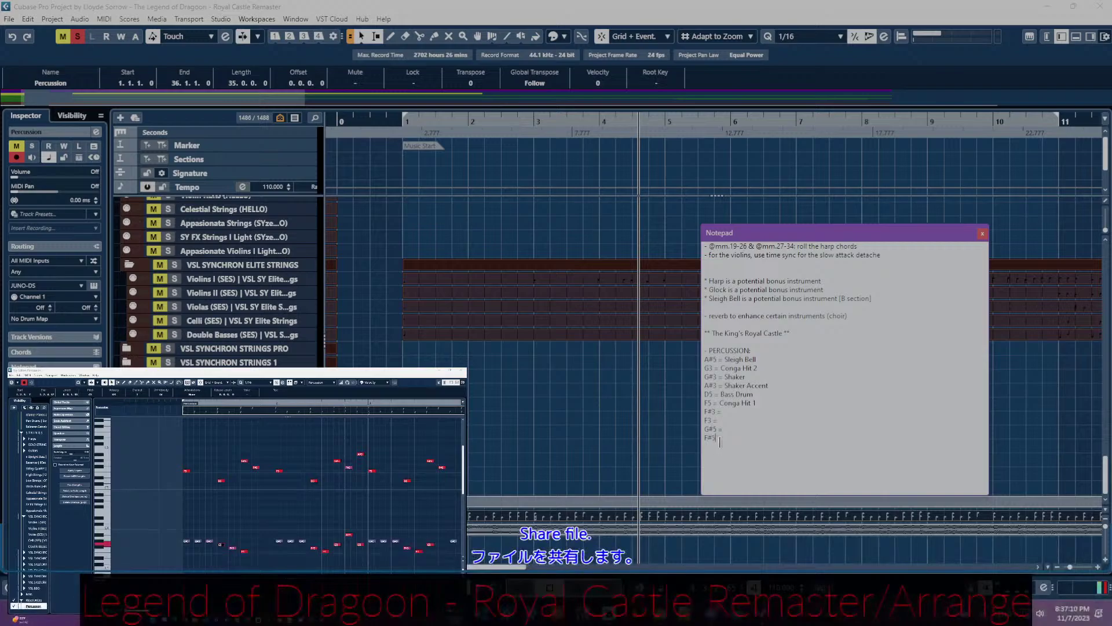
{"action": "type", "text": " ="}
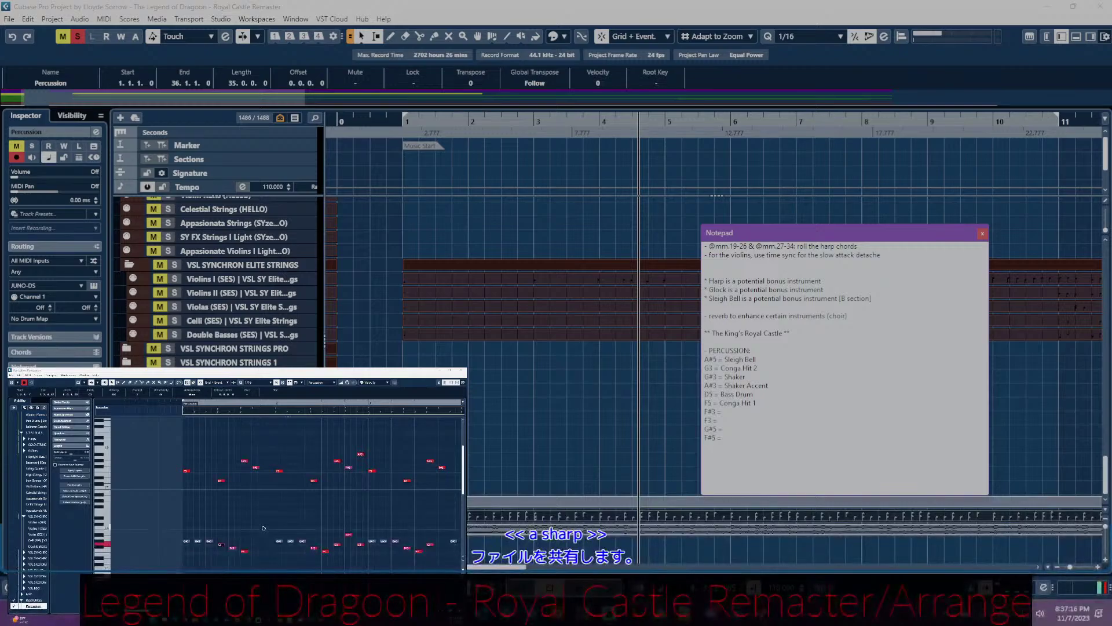
- Place the notepad over the key editor and check the rest of the percussion part for pitches missing from the list
{"action": "scroll", "coordinate": [263, 528], "scroll_direction": "right", "scroll_amount": 2}
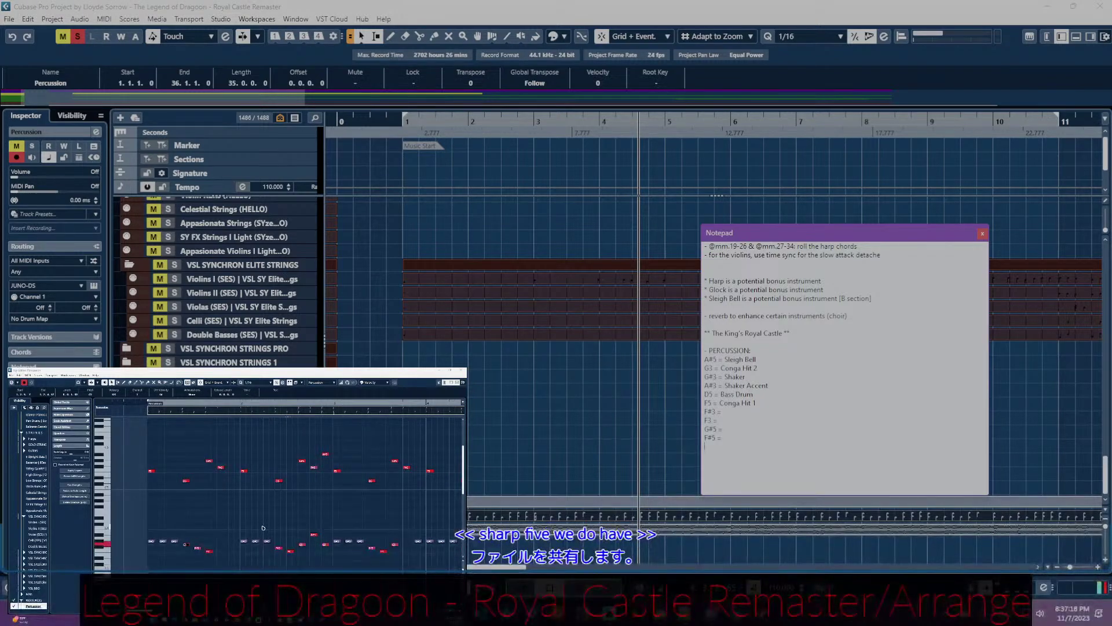
{"action": "left_click_drag", "start_coordinate": [779, 231], "coordinate": [89, 435]}
{"action": "scroll", "coordinate": [315, 507], "scroll_direction": "right", "scroll_amount": 2}
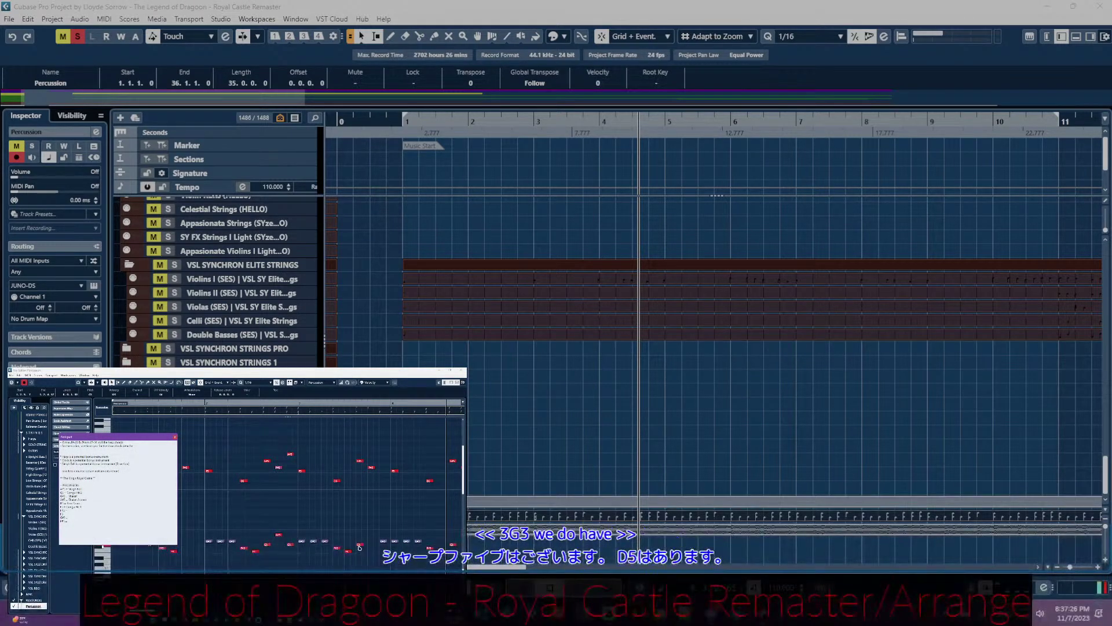
{"action": "scroll", "coordinate": [359, 546], "scroll_direction": "right", "scroll_amount": 1}
{"action": "scroll", "coordinate": [348, 546], "scroll_direction": "right", "scroll_amount": 6}
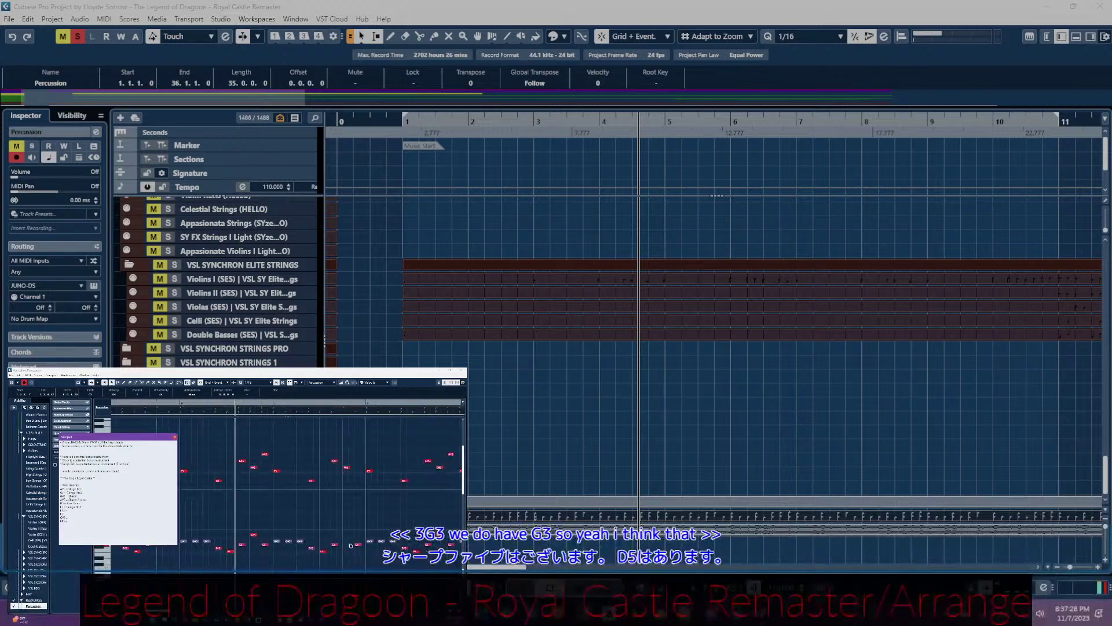
{"action": "scroll", "coordinate": [301, 549], "scroll_direction": "right", "scroll_amount": 3}
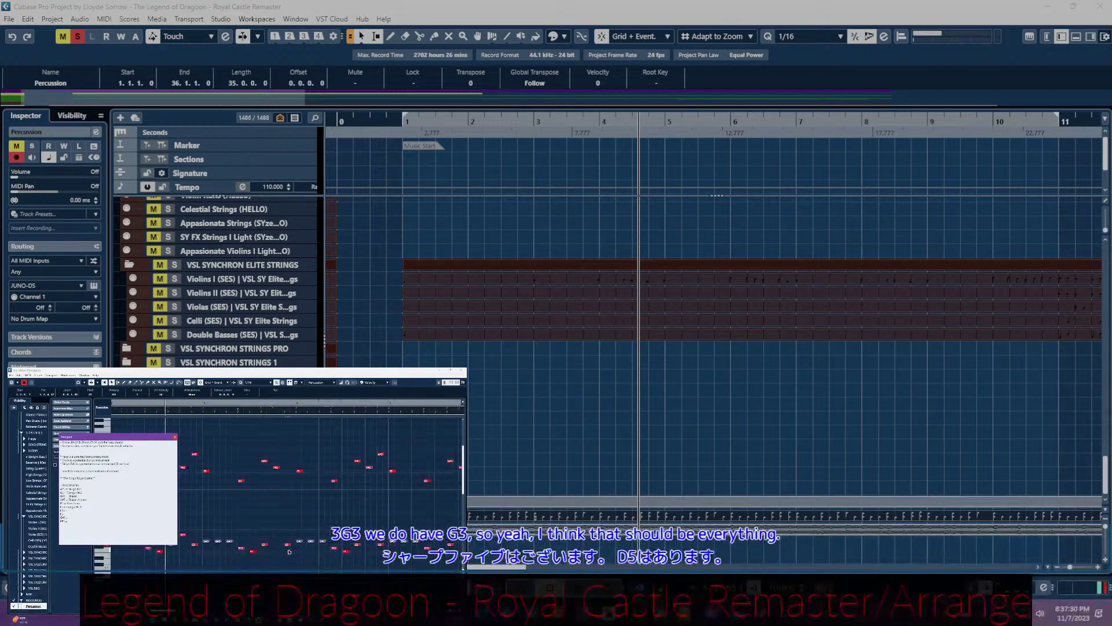
{"action": "scroll", "coordinate": [288, 551], "scroll_direction": "right", "scroll_amount": 1}
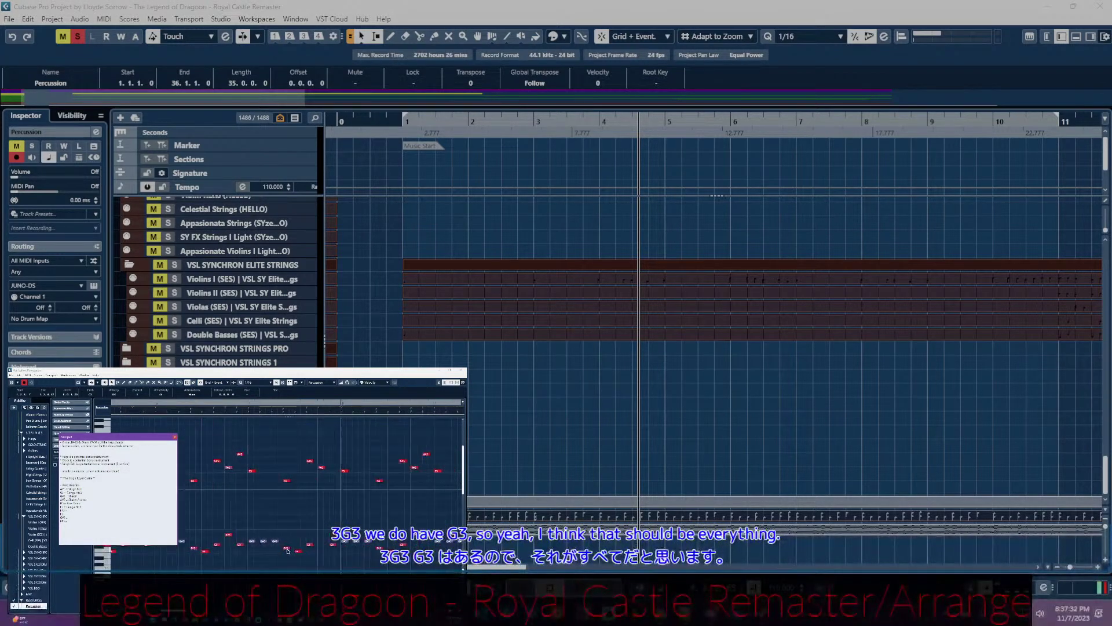
{"action": "scroll", "coordinate": [369, 499], "scroll_direction": "right", "scroll_amount": 1}
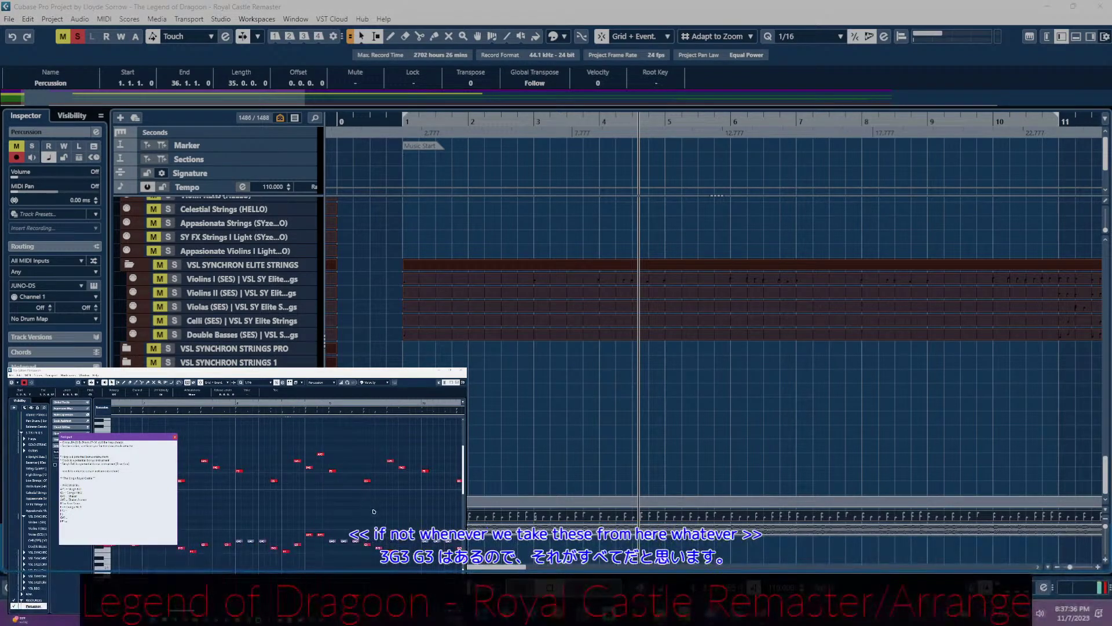
{"action": "scroll", "coordinate": [348, 513], "scroll_direction": "right", "scroll_amount": 3}
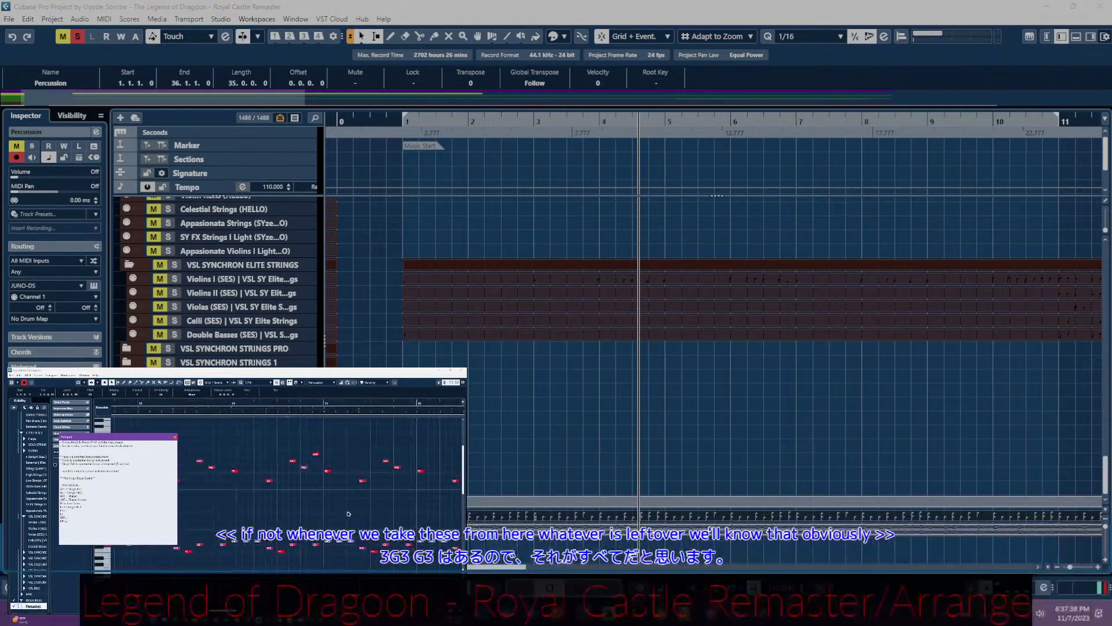
{"action": "scroll", "coordinate": [335, 516], "scroll_direction": "right", "scroll_amount": 2}
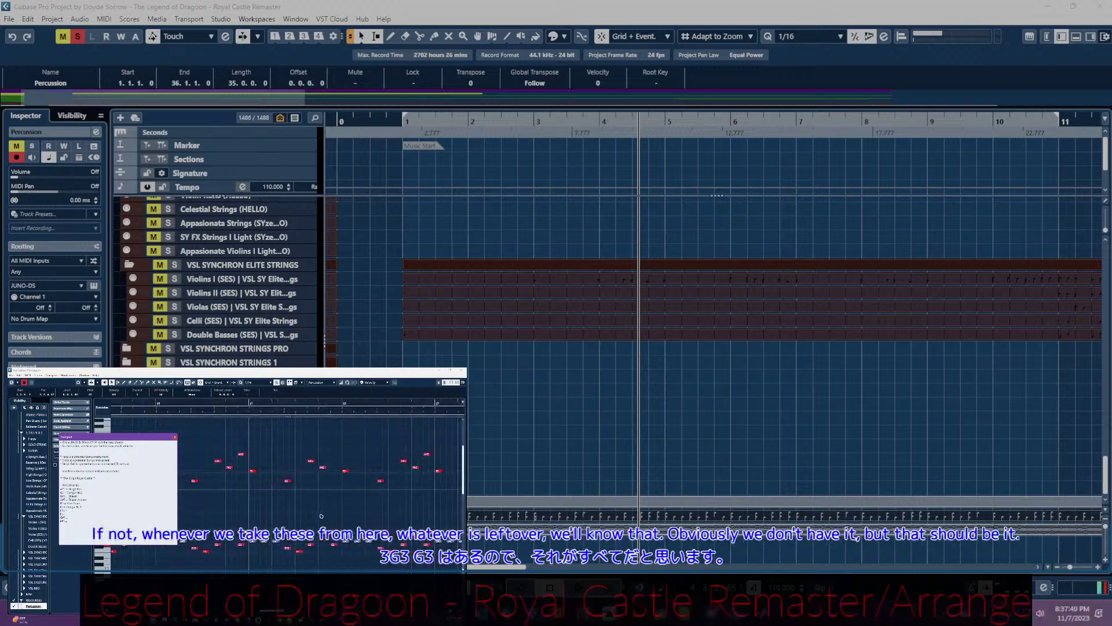
{"action": "scroll", "coordinate": [319, 517], "scroll_direction": "left", "scroll_amount": 3}
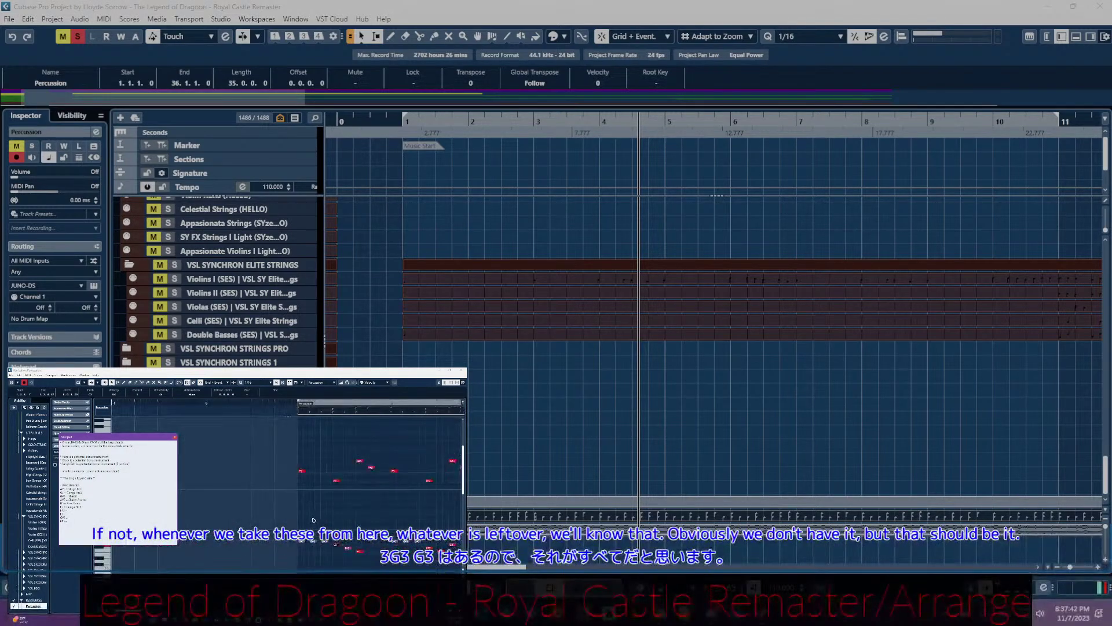
- Move the notepad clear of the notes and audition the first measure of the percussion part to identify its hits
{"action": "left_click_drag", "start_coordinate": [125, 437], "coordinate": [106, 461]}
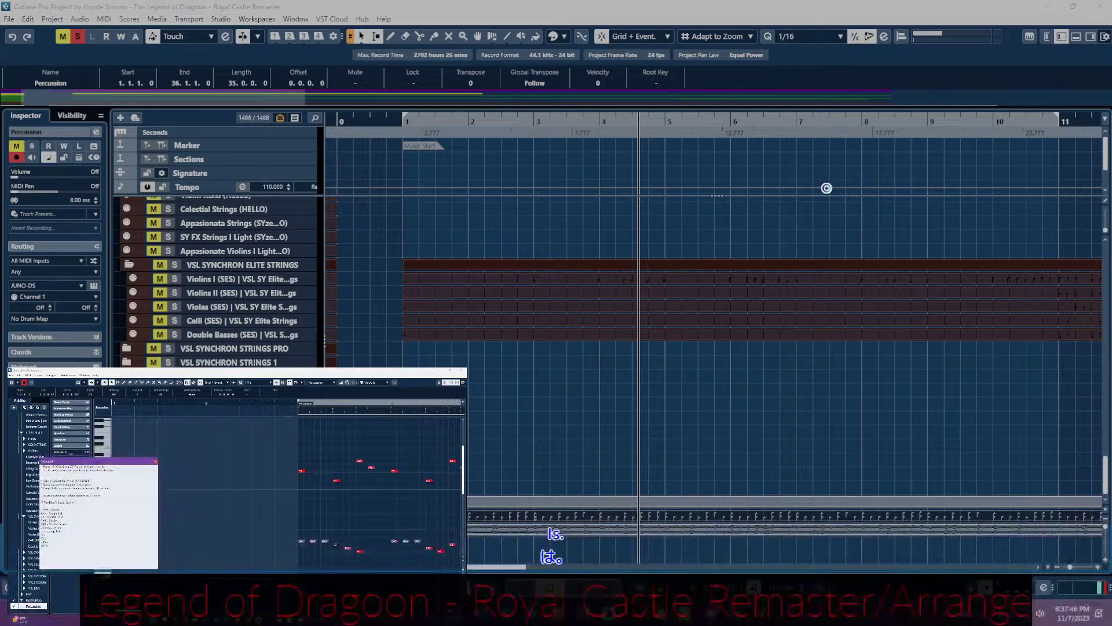
{"action": "left_click", "coordinate": [299, 412]}
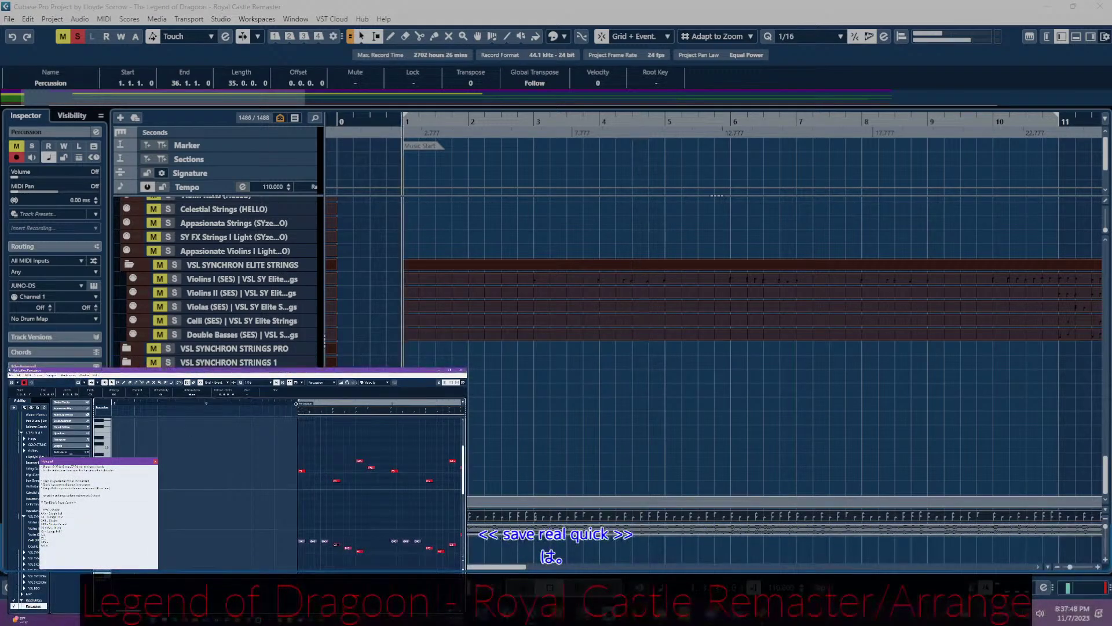
{"action": "key", "text": "space"}
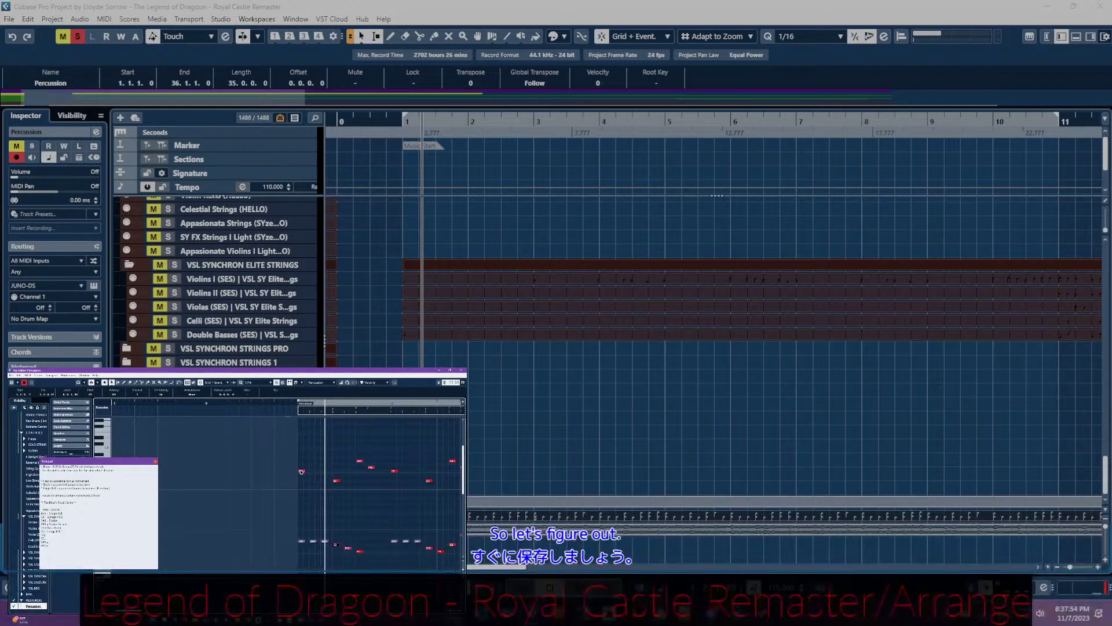
{"action": "scroll", "coordinate": [264, 492], "scroll_direction": "right", "scroll_amount": 1}
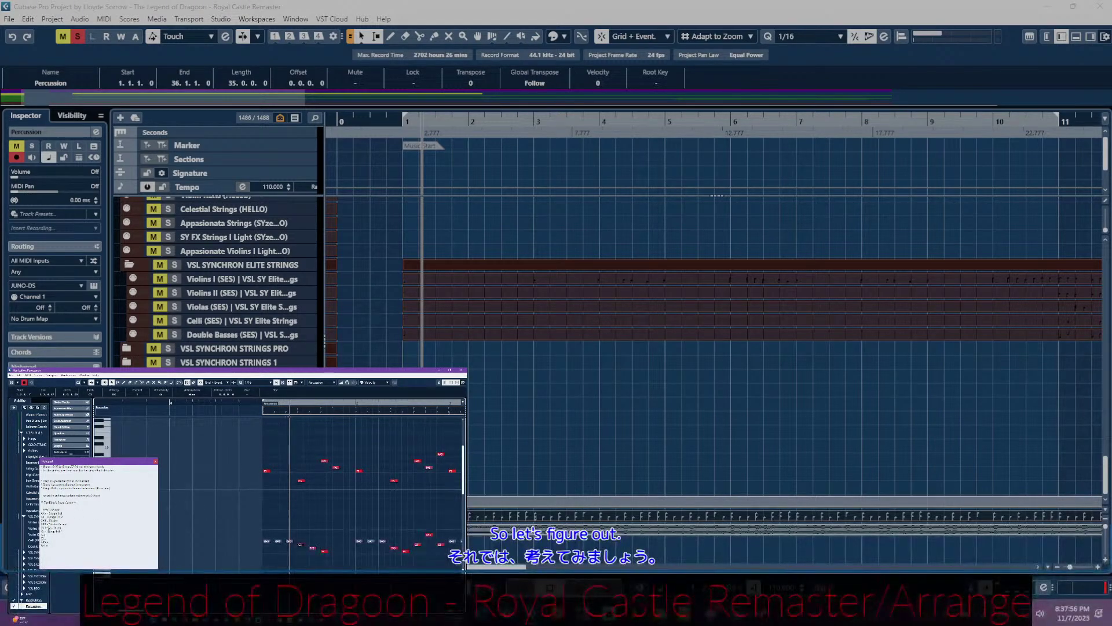
{"action": "left_click", "coordinate": [49, 534]}
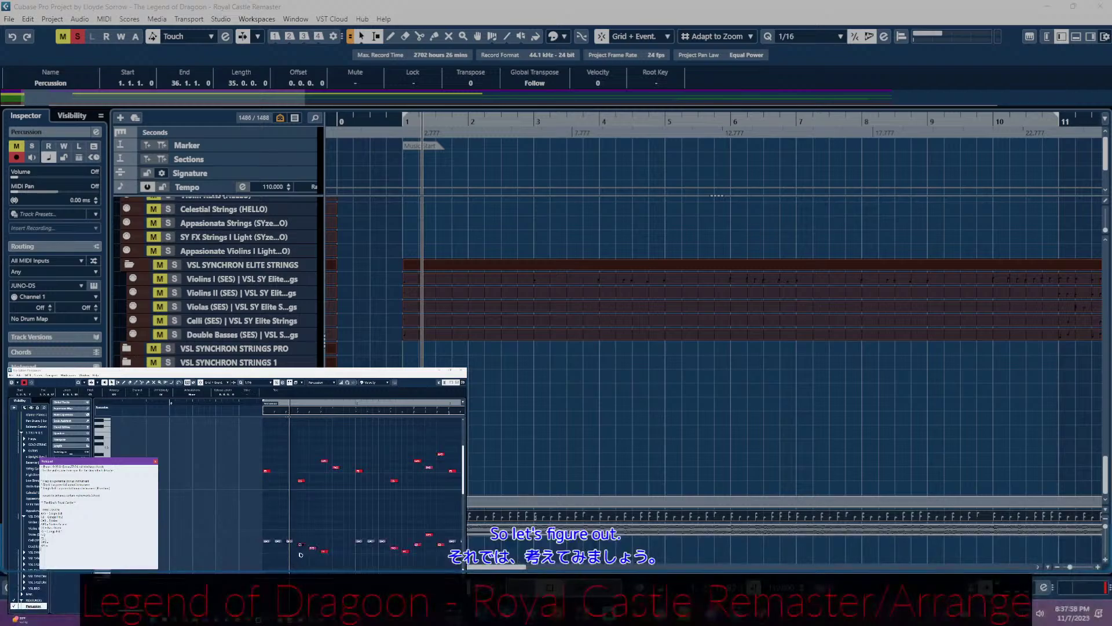
{"action": "left_click", "coordinate": [311, 410]}
{"action": "key", "text": "space"}
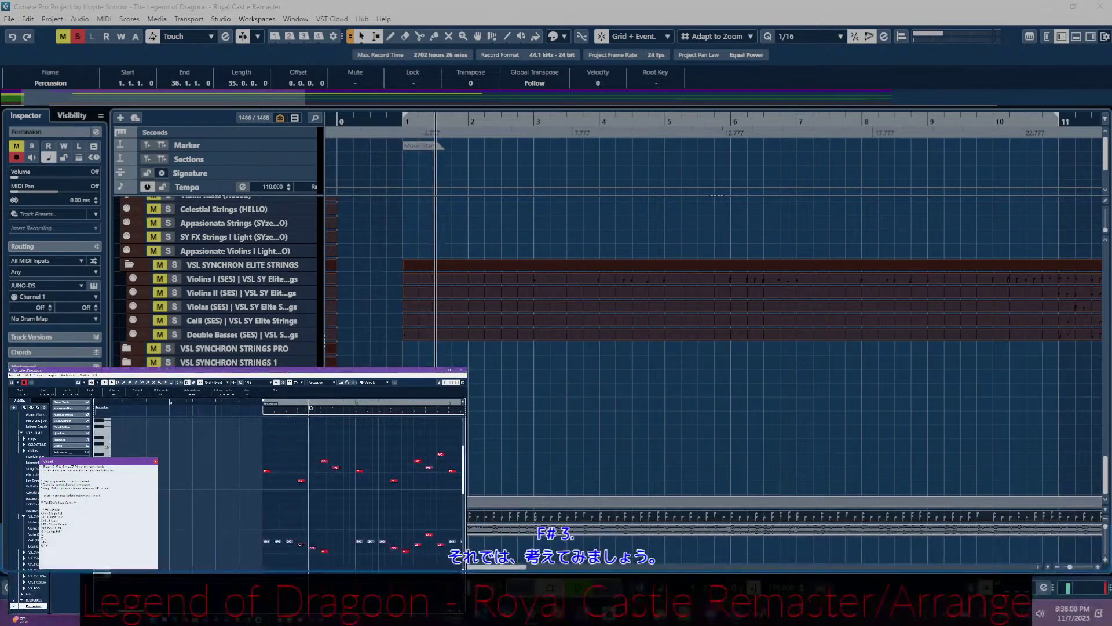
{"action": "key", "text": "space"}
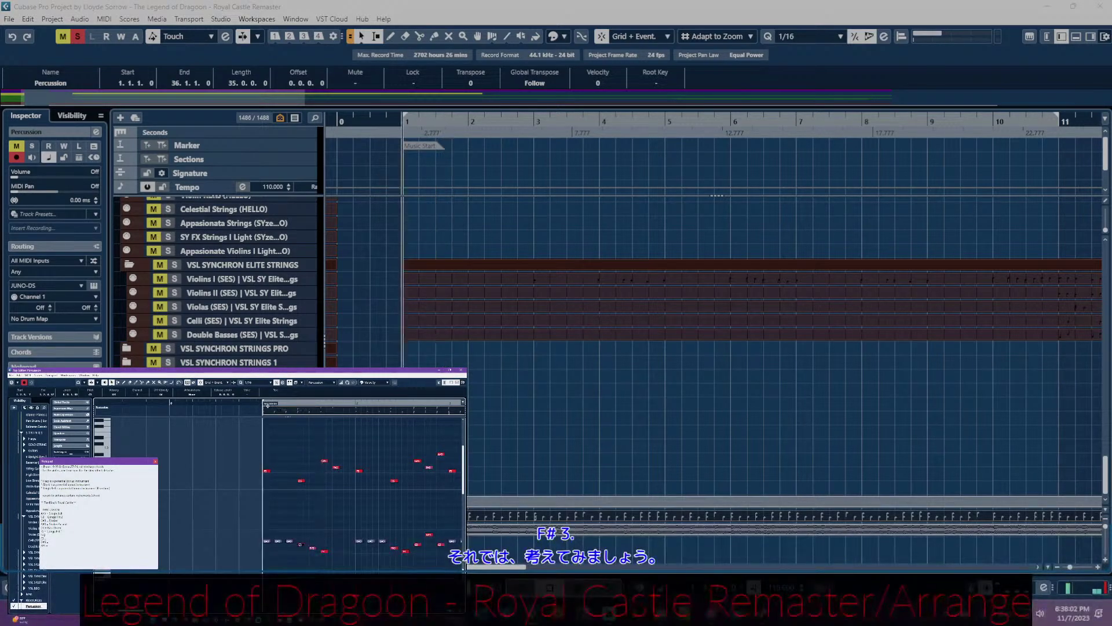
{"action": "key", "text": "space"}
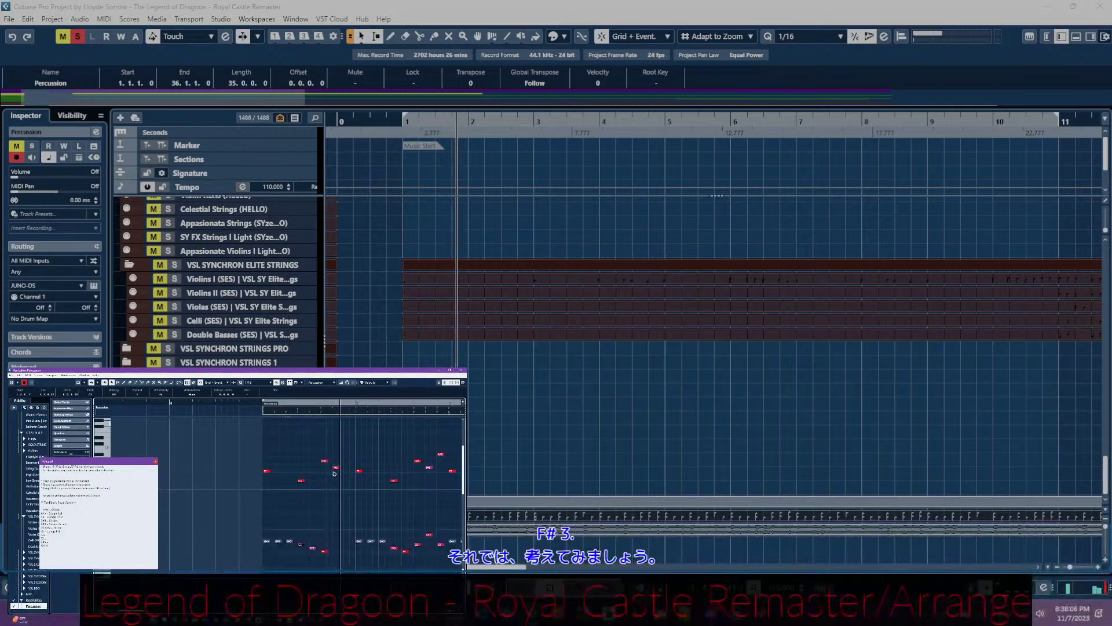
- Set the playhead at the late hit in measure 1 and label the F#5 entry as a mid muted bongo hit
{"action": "left_click", "coordinate": [333, 402]}
{"action": "left_click", "coordinate": [332, 402]}
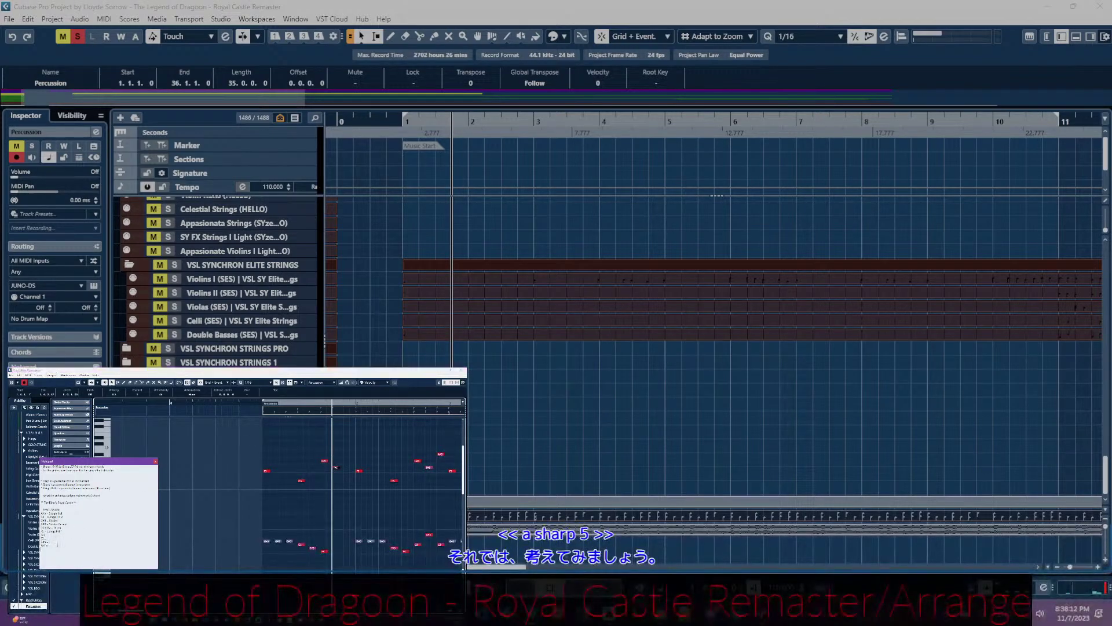
{"action": "left_click", "coordinate": [57, 545]}
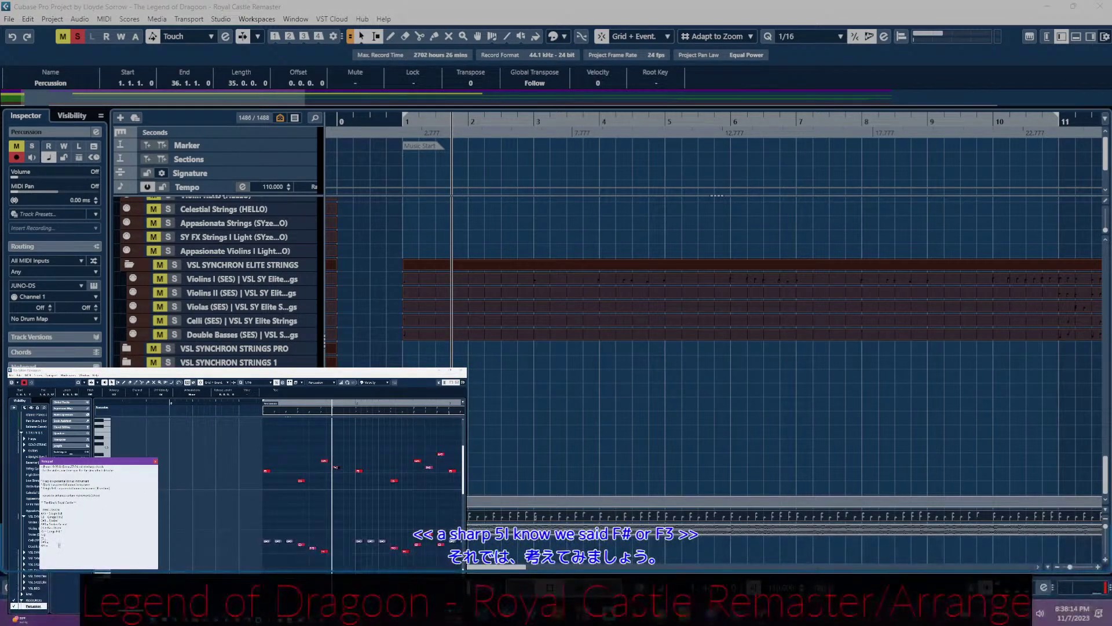
{"action": "type", "text": "A#5"}
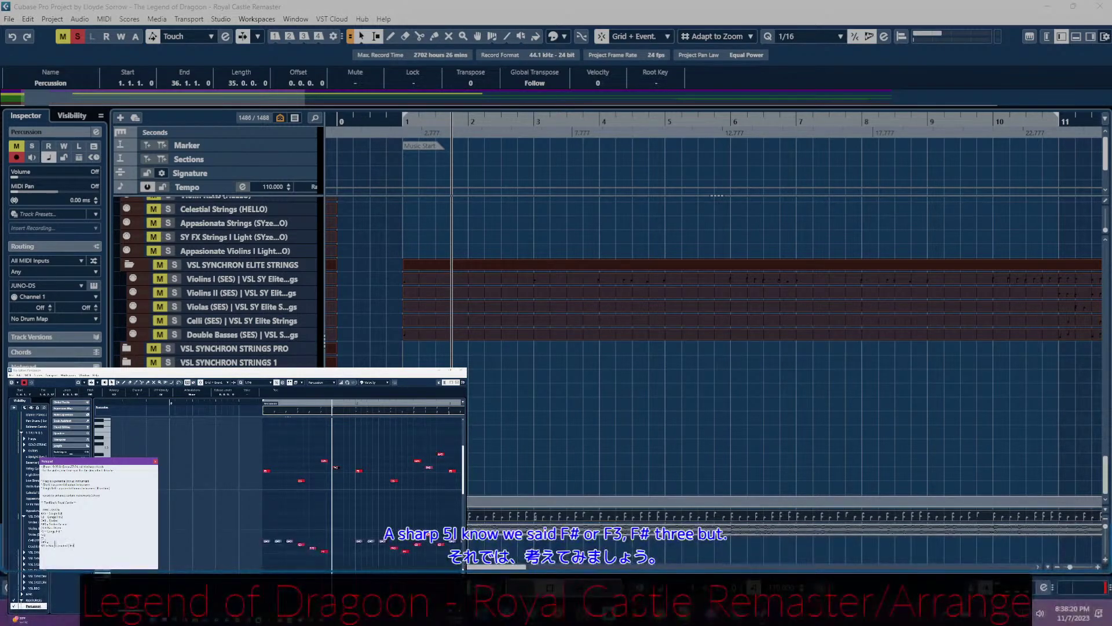
- Replay the percussion from measure 1 and complete the F3 entry as "Bongo (muted?) Hit High"
{"action": "left_click", "coordinate": [262, 405]}
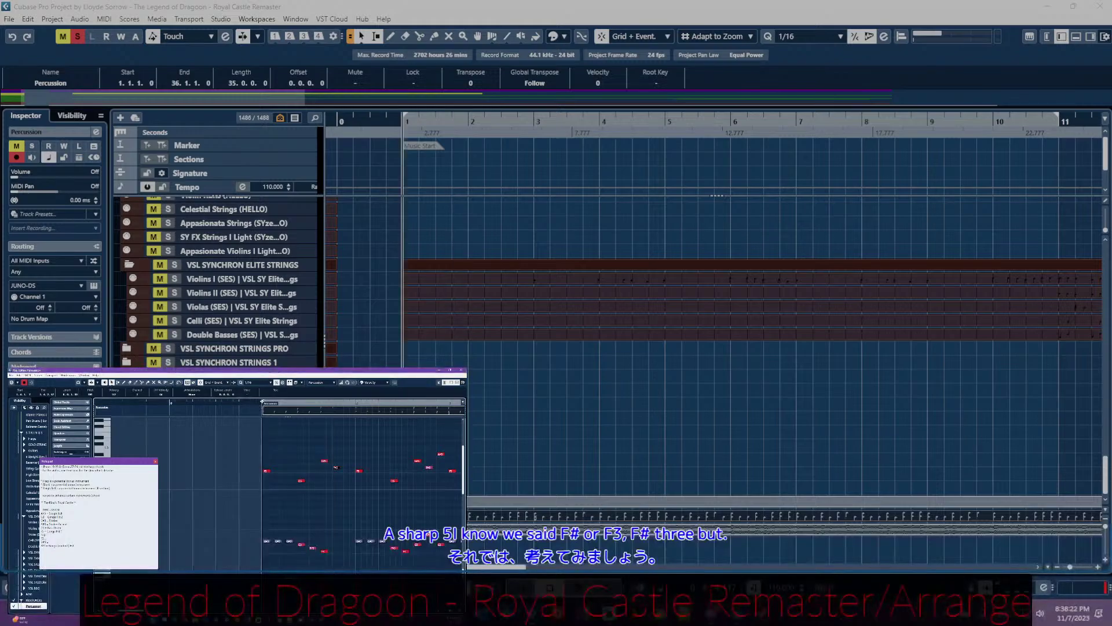
{"action": "key", "text": "space"}
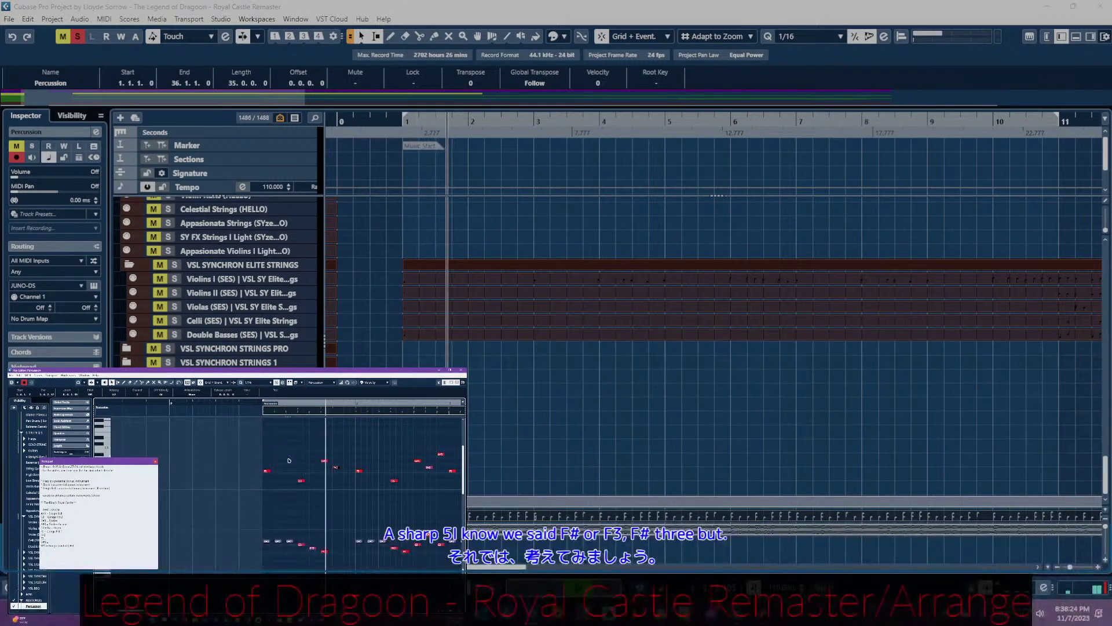
{"action": "key", "text": "space"}
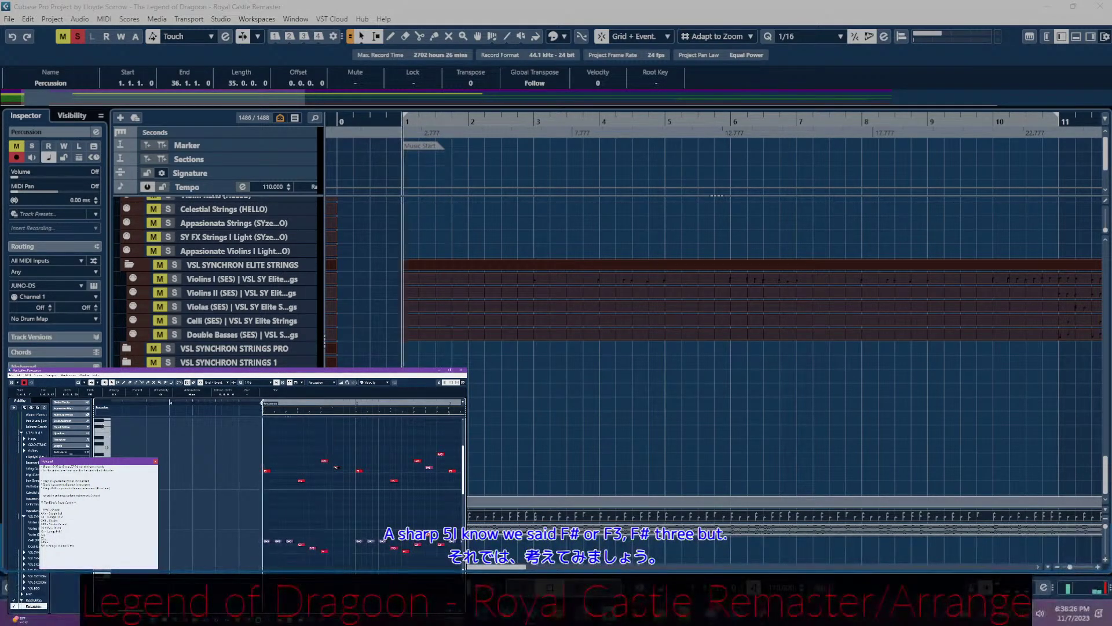
{"action": "key", "text": "space"}
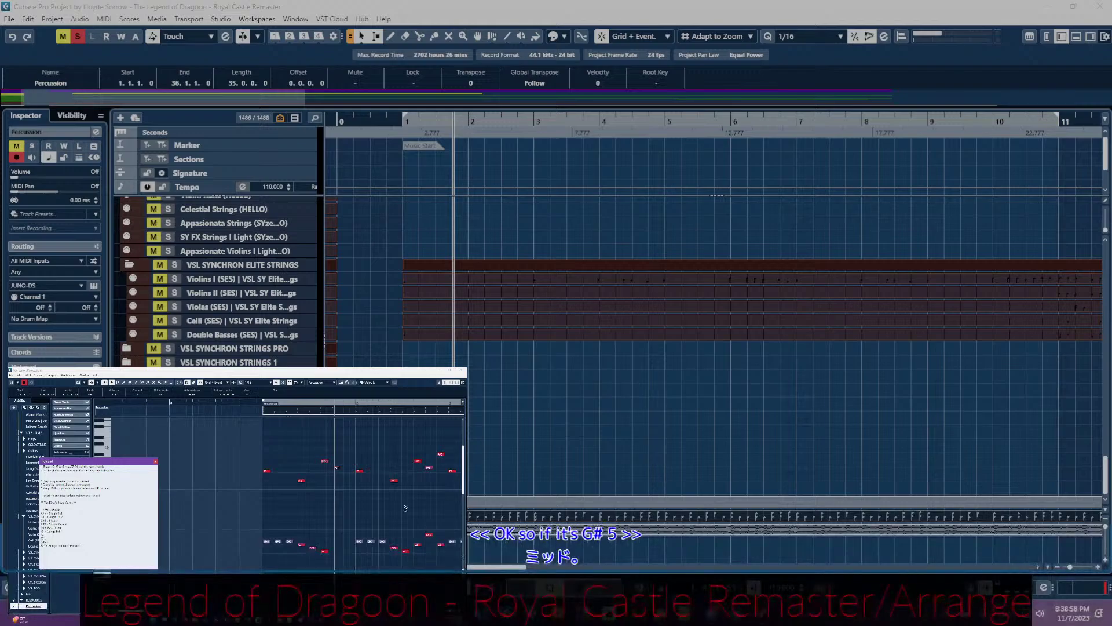
{"action": "key", "text": "space"}
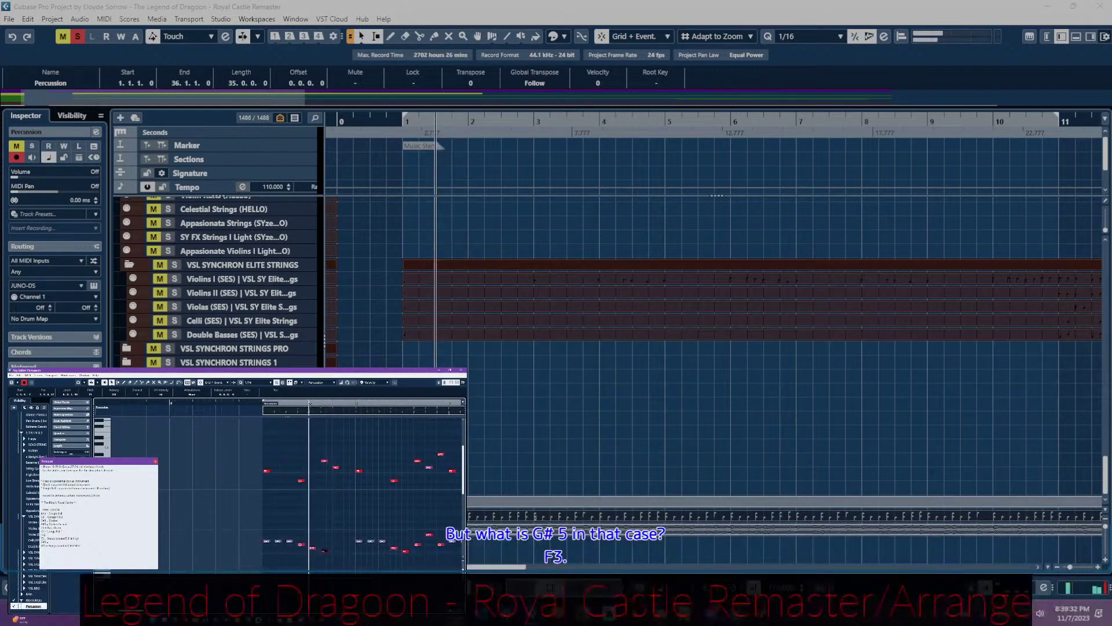
- Audition measure 1 again from its middle and from its start to identify the G#5 hit
{"action": "left_click", "coordinate": [311, 404]}
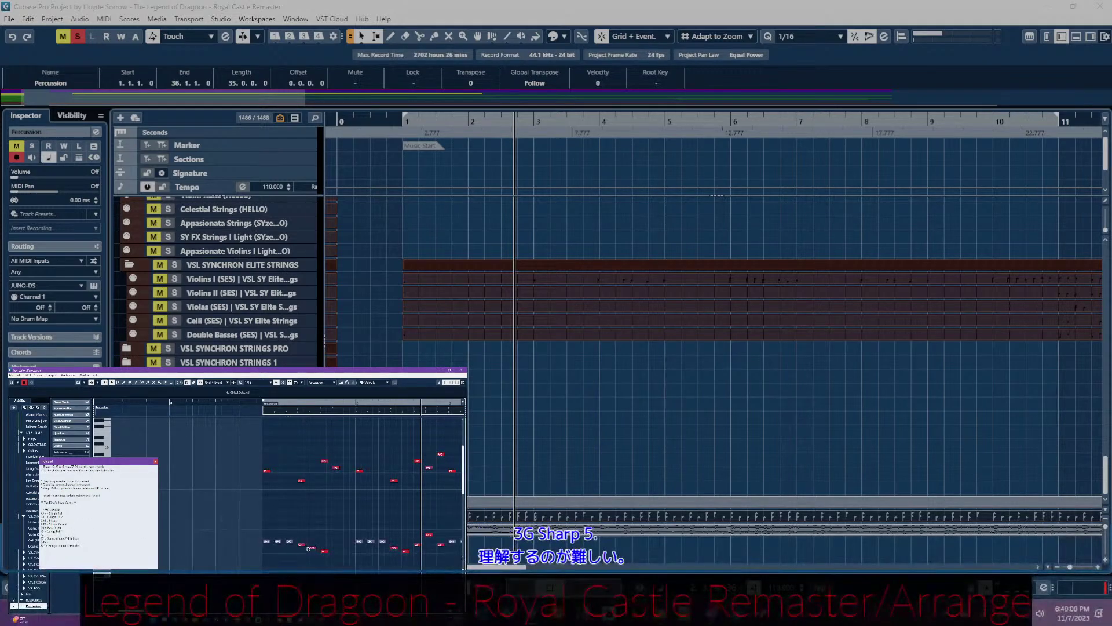
{"action": "key", "text": "space"}
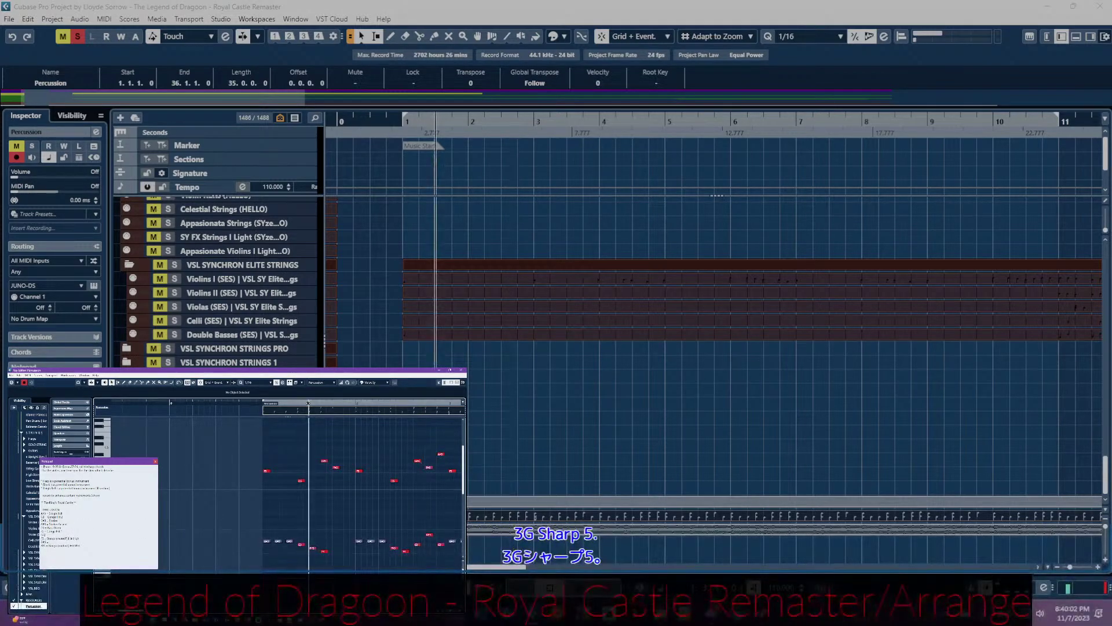
{"action": "left_click", "coordinate": [261, 402]}
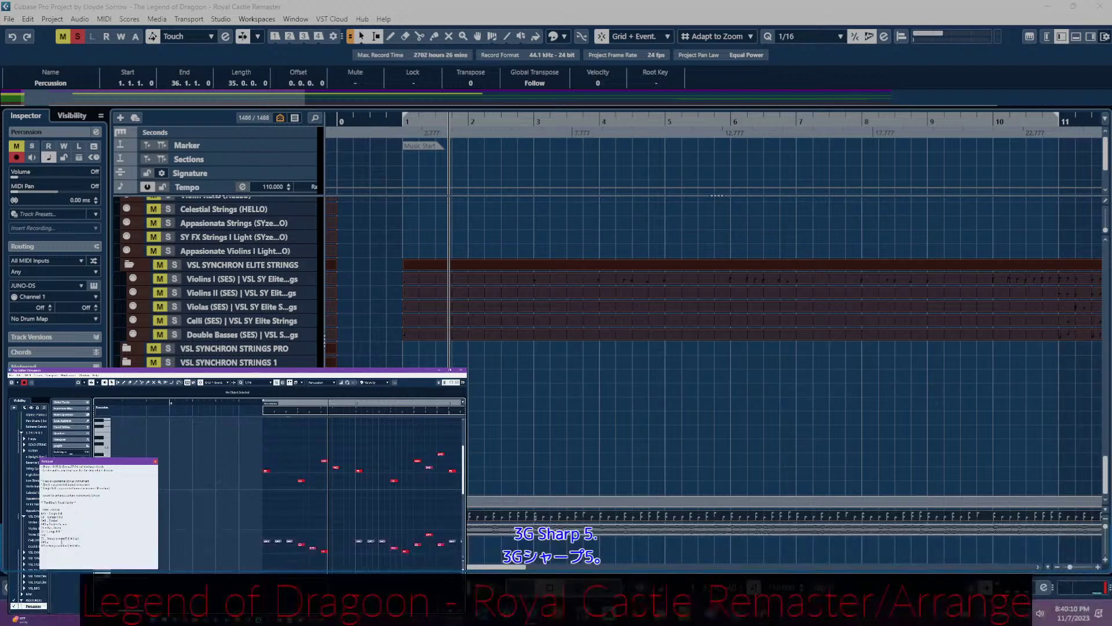
{"action": "left_click", "coordinate": [308, 408]}
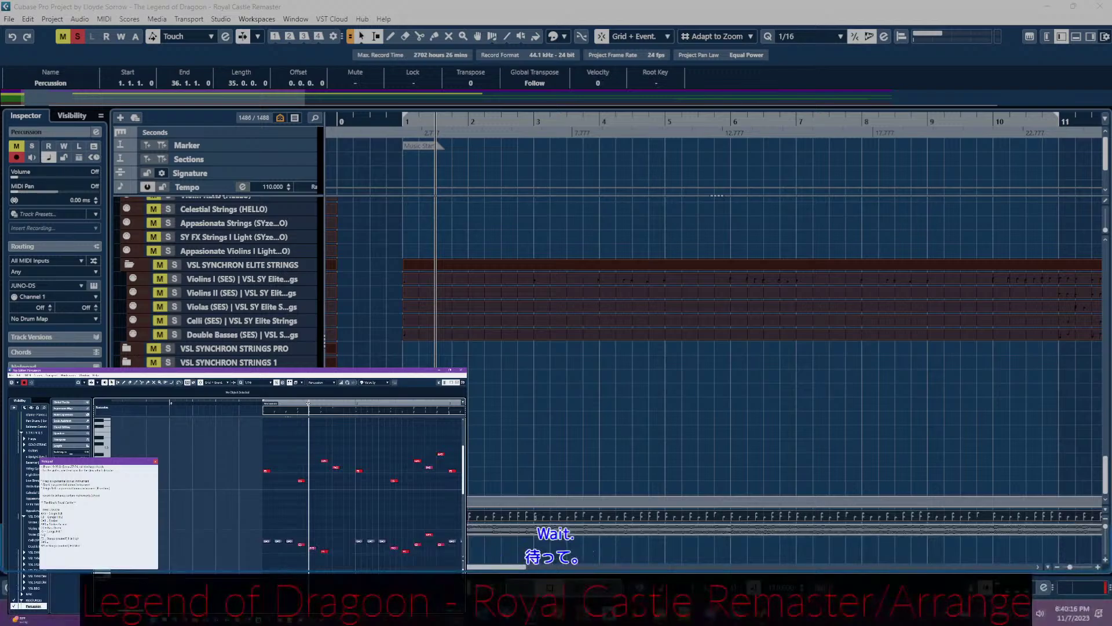
{"action": "key", "text": "space"}
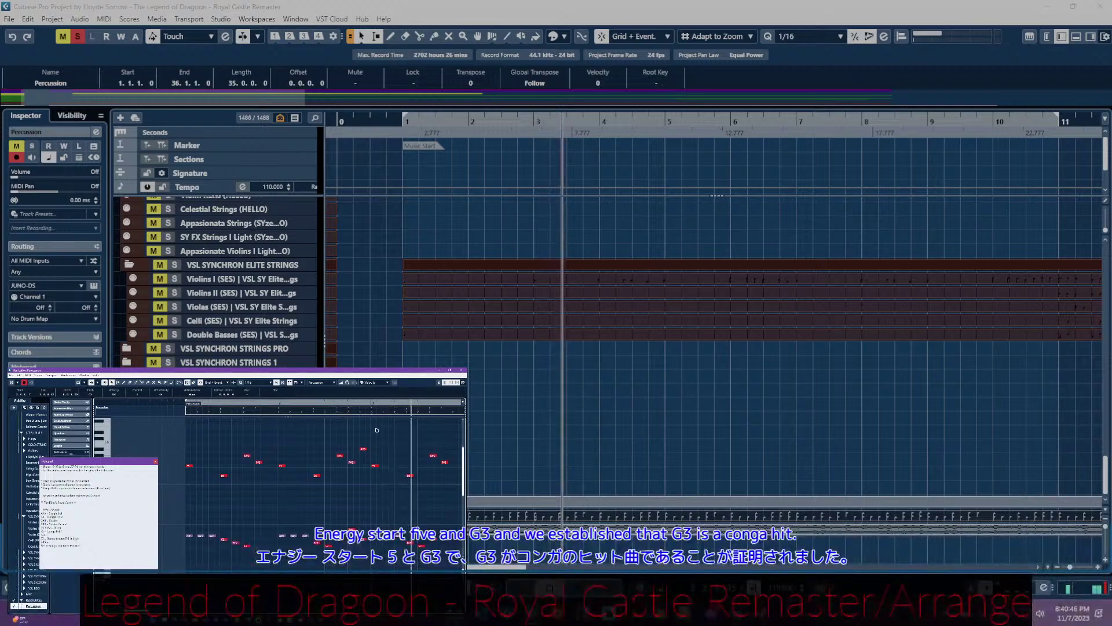
- Audition the downbeat of measure 3, find its long low note and add "D#2 = Piatti" to the percussion list
{"action": "left_click", "coordinate": [371, 407]}
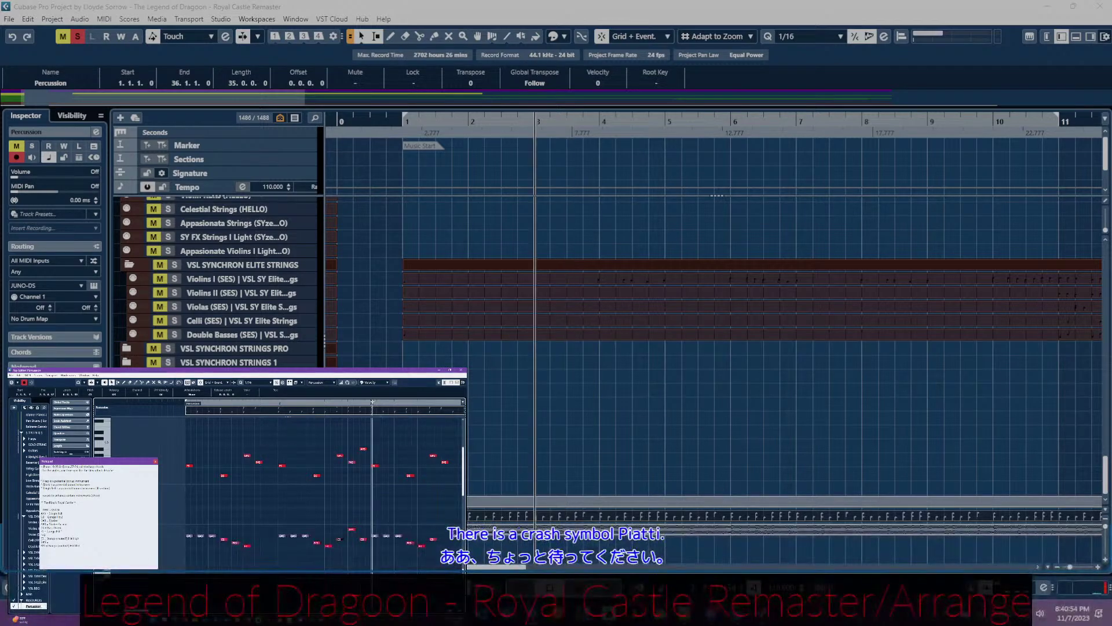
{"action": "key", "text": "space"}
{"action": "scroll", "coordinate": [367, 499], "scroll_direction": "up", "scroll_amount": 3}
{"action": "scroll", "coordinate": [367, 499], "scroll_direction": "up", "scroll_amount": 3}
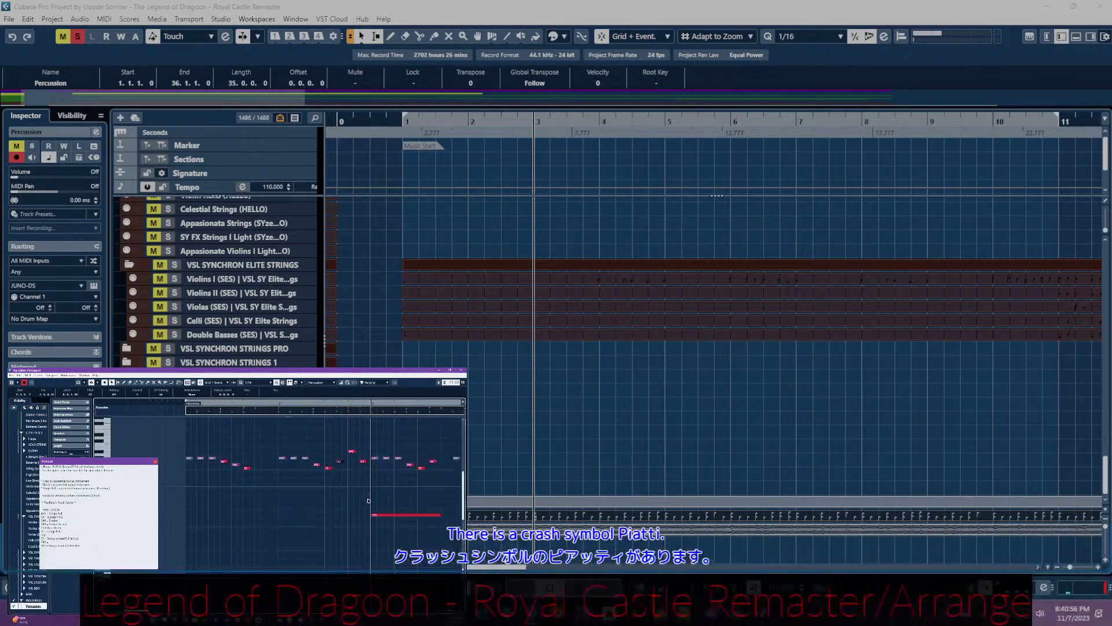
{"action": "scroll", "coordinate": [348, 504], "scroll_direction": "right", "scroll_amount": 3}
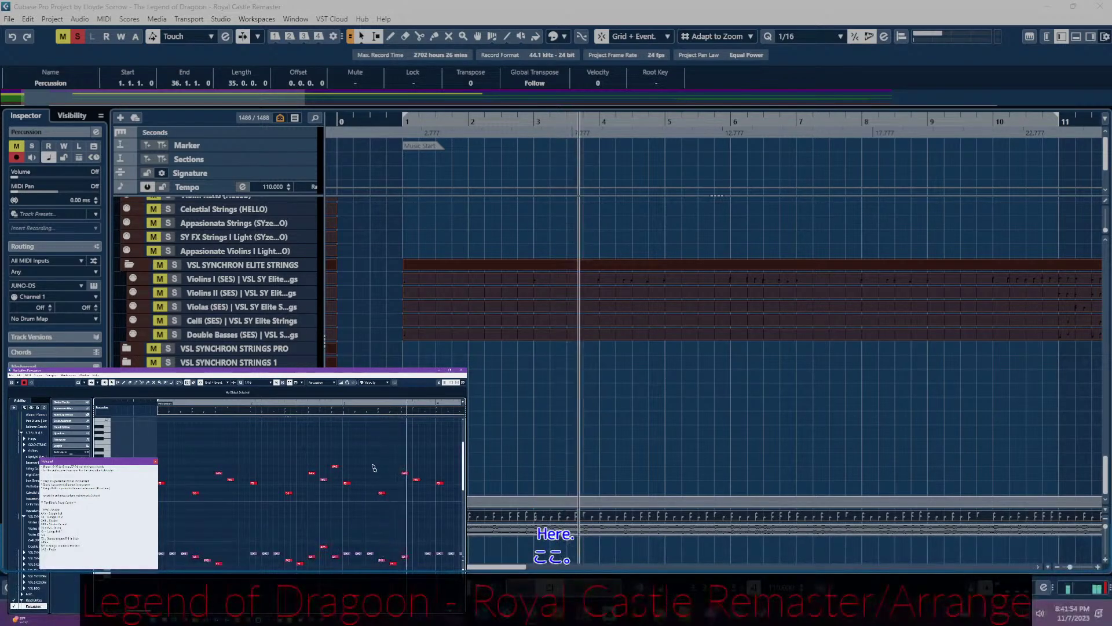
- Replay the hits in measure 3 and complete the F#3 entry as "Conga Hit 2 (muted?) Mid"
{"action": "left_click", "coordinate": [344, 404]}
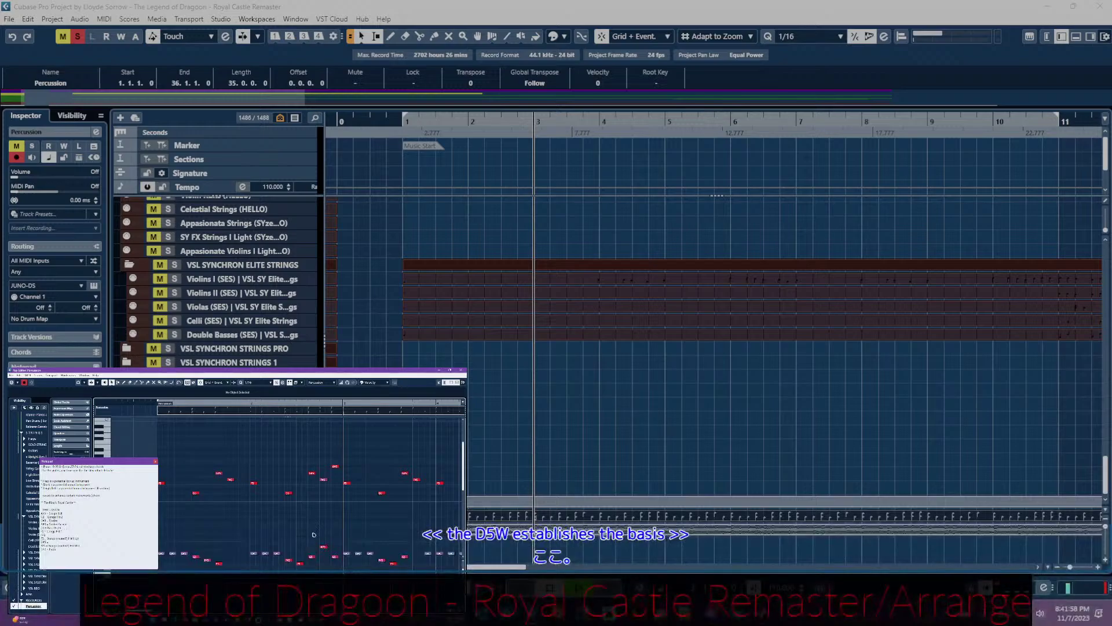
{"action": "left_click", "coordinate": [364, 402]}
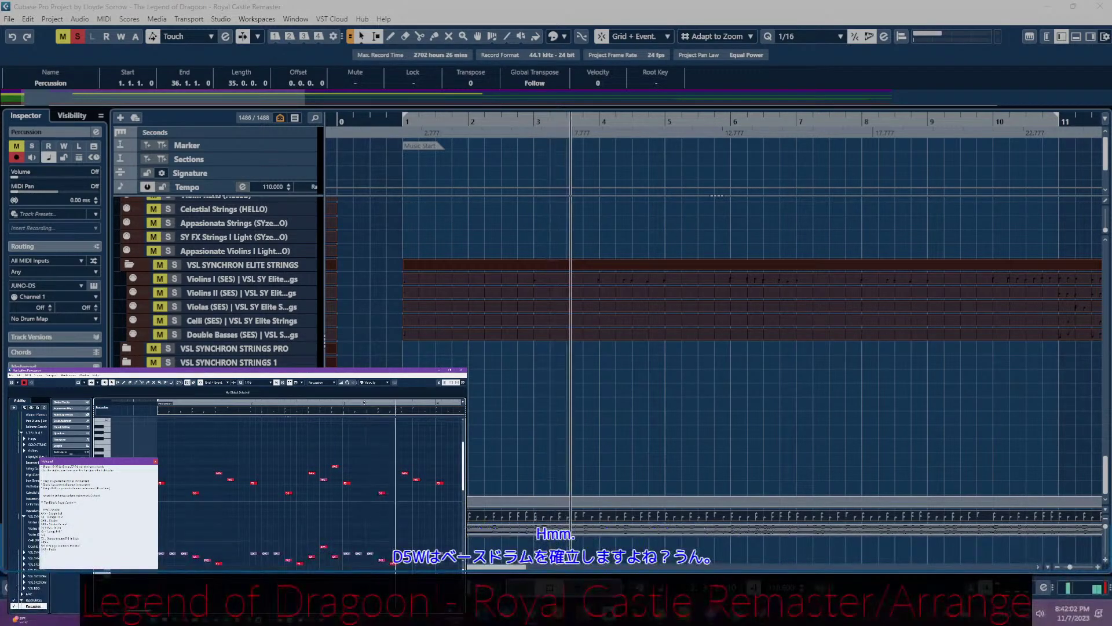
{"action": "left_click", "coordinate": [364, 402]}
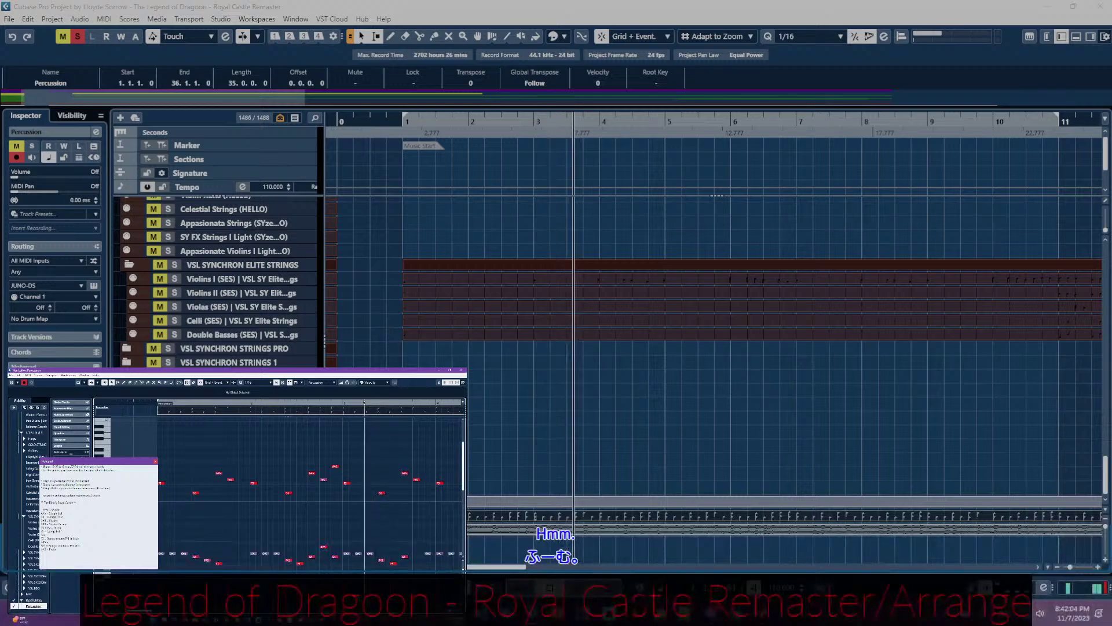
{"action": "left_click", "coordinate": [364, 402]}
{"action": "left_click", "coordinate": [365, 402]}
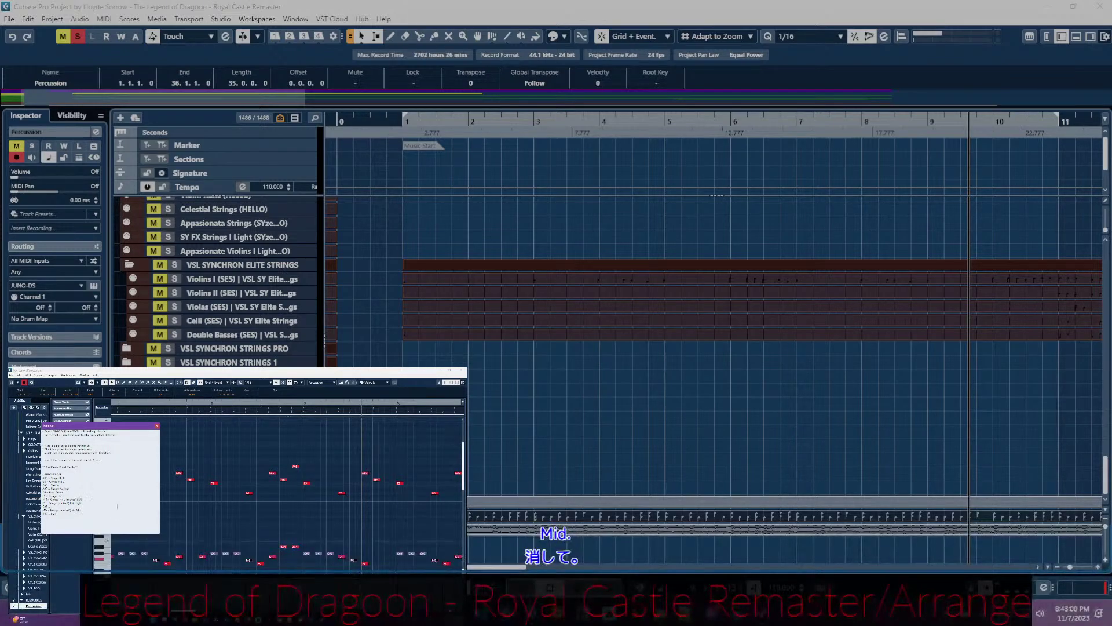
- Audition further measures of the percussion part and complete the G#5 entry as "?? Bongo or Conga Hit ??"
{"action": "left_click", "coordinate": [303, 404]}
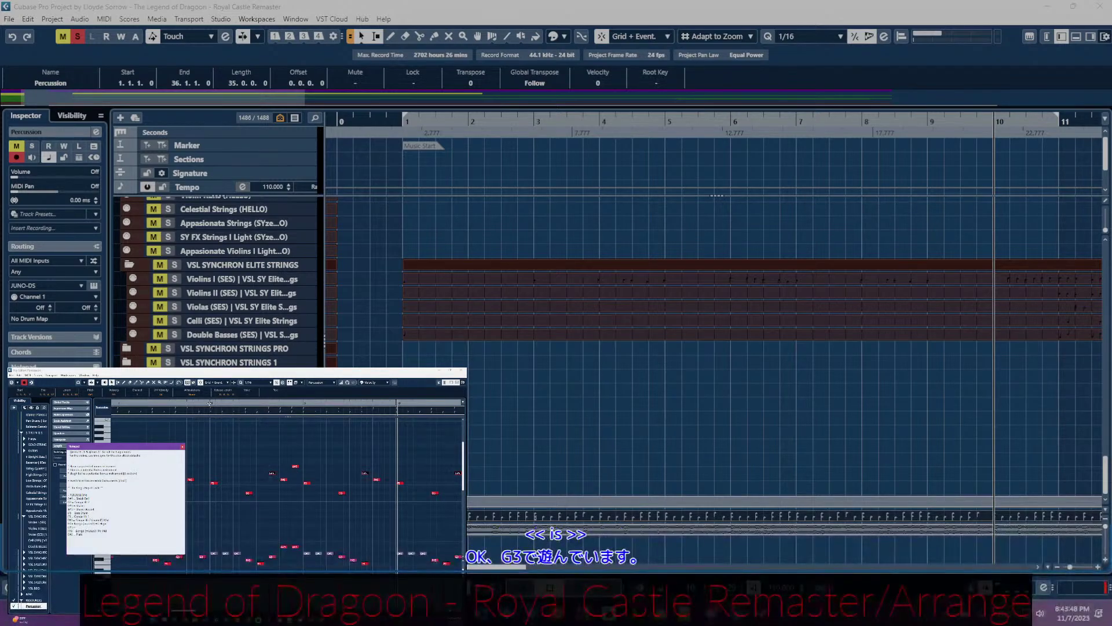
{"action": "left_click", "coordinate": [218, 408]}
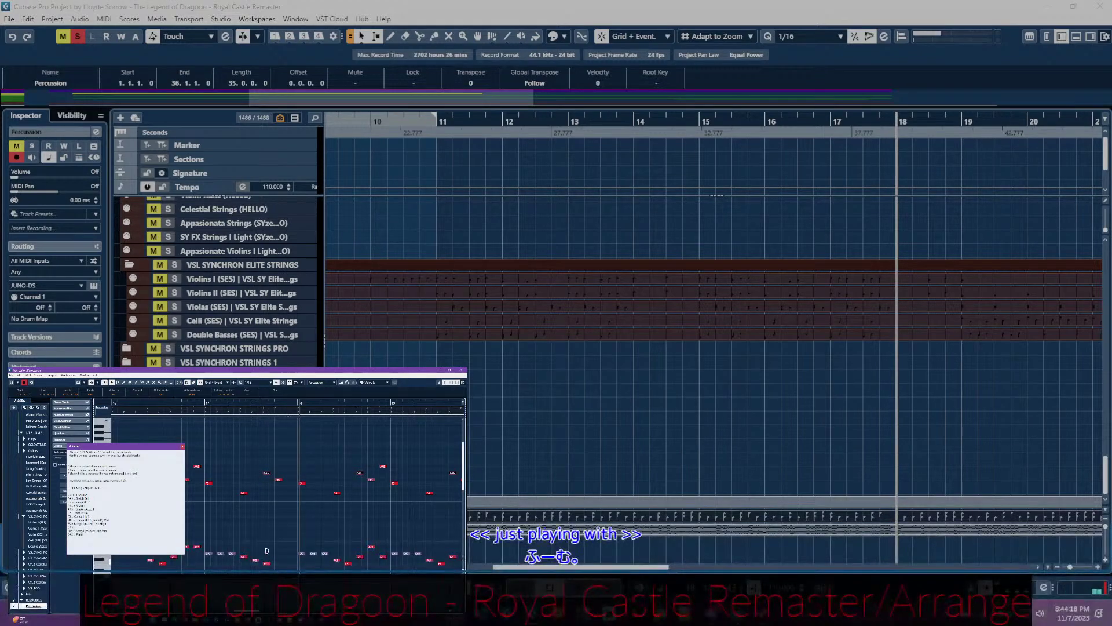
{"action": "key", "text": "Left"}
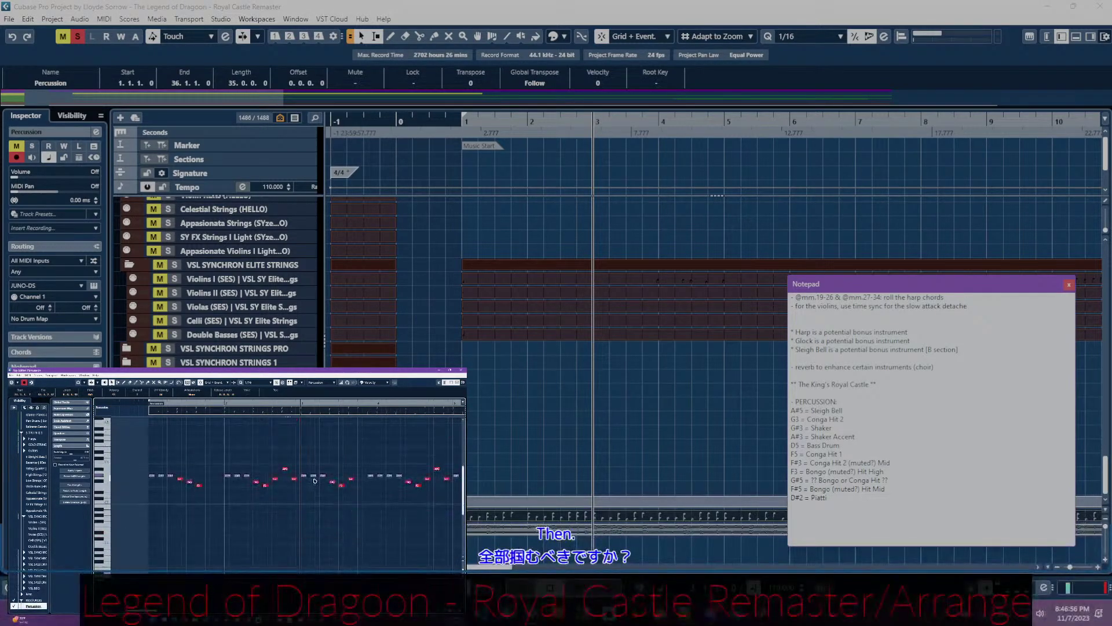
- Move the D#2 notes onto the Piatti | VSL BBO Quasar track and extend the new part's start back to measure 1
{"action": "scroll", "coordinate": [551, 384], "scroll_direction": "down", "scroll_amount": 10}
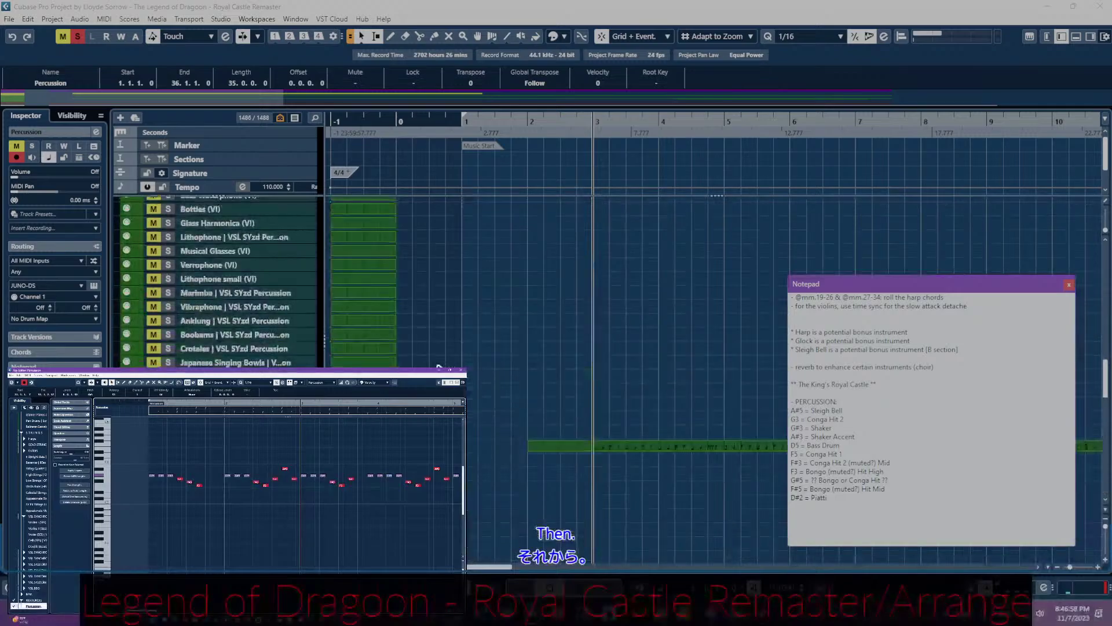
{"action": "scroll", "coordinate": [414, 345], "scroll_direction": "up", "scroll_amount": 5}
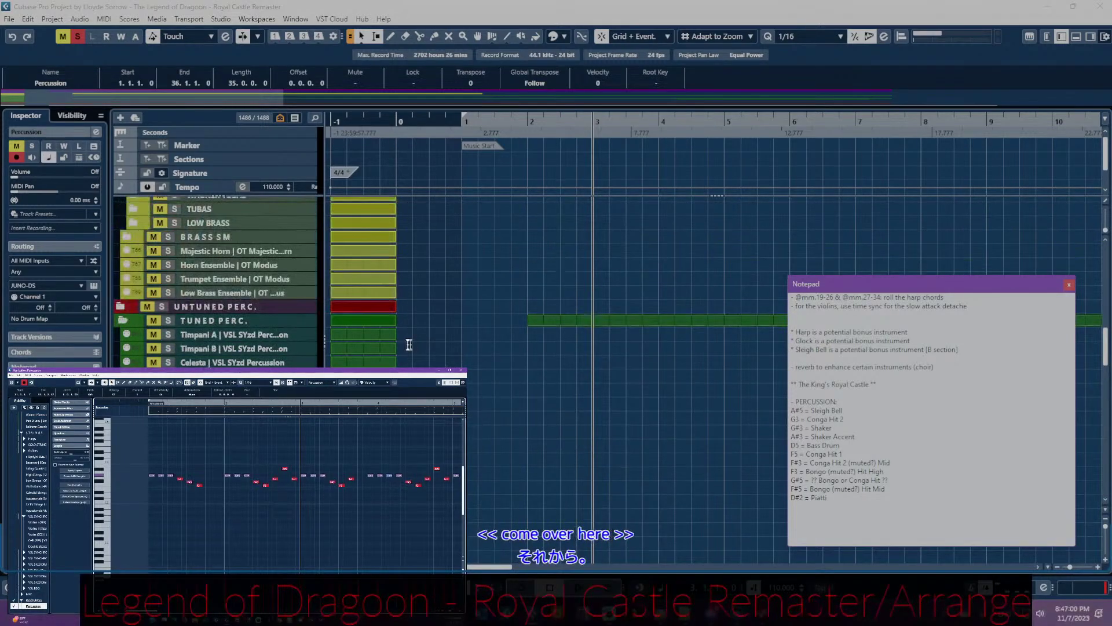
{"action": "scroll", "coordinate": [502, 347], "scroll_direction": "down", "scroll_amount": 5}
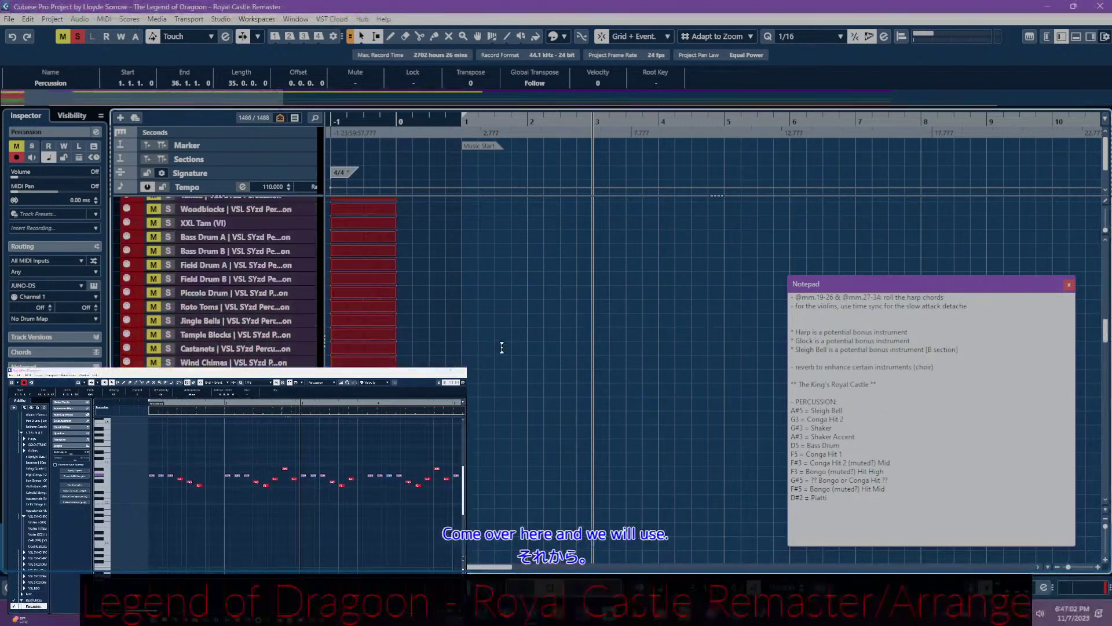
{"action": "scroll", "coordinate": [503, 345], "scroll_direction": "down", "scroll_amount": 3}
{"action": "scroll", "coordinate": [501, 346], "scroll_direction": "down", "scroll_amount": 3}
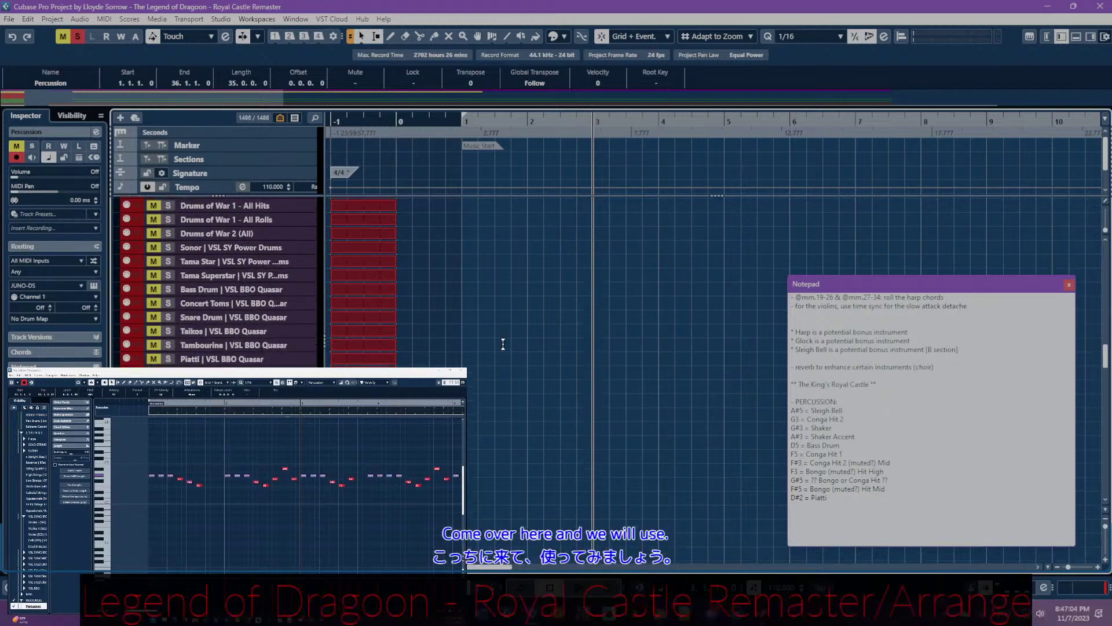
{"action": "scroll", "coordinate": [502, 348], "scroll_direction": "down", "scroll_amount": 3}
{"action": "scroll", "coordinate": [501, 348], "scroll_direction": "down", "scroll_amount": 4}
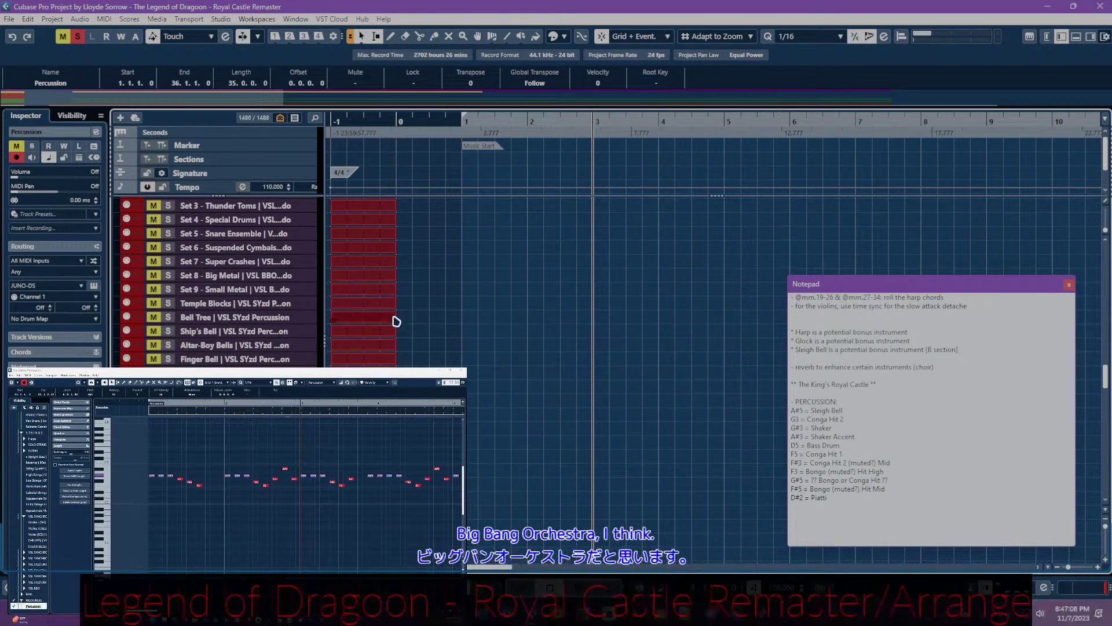
{"action": "scroll", "coordinate": [463, 350], "scroll_direction": "up", "scroll_amount": 2}
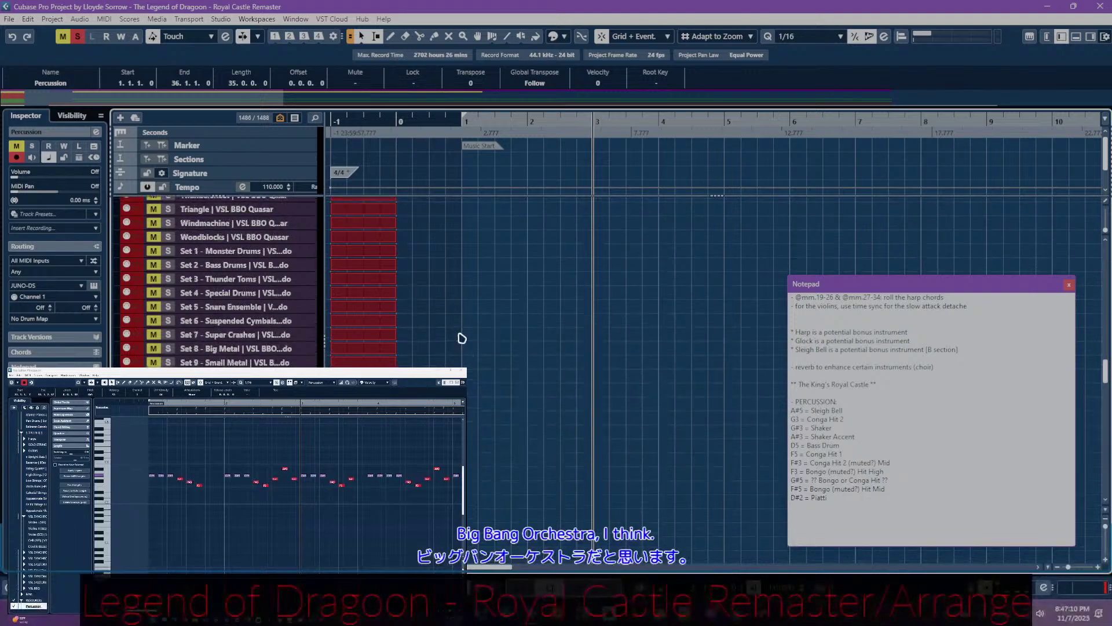
{"action": "scroll", "coordinate": [462, 339], "scroll_direction": "up", "scroll_amount": 2}
{"action": "left_click", "coordinate": [243, 214]}
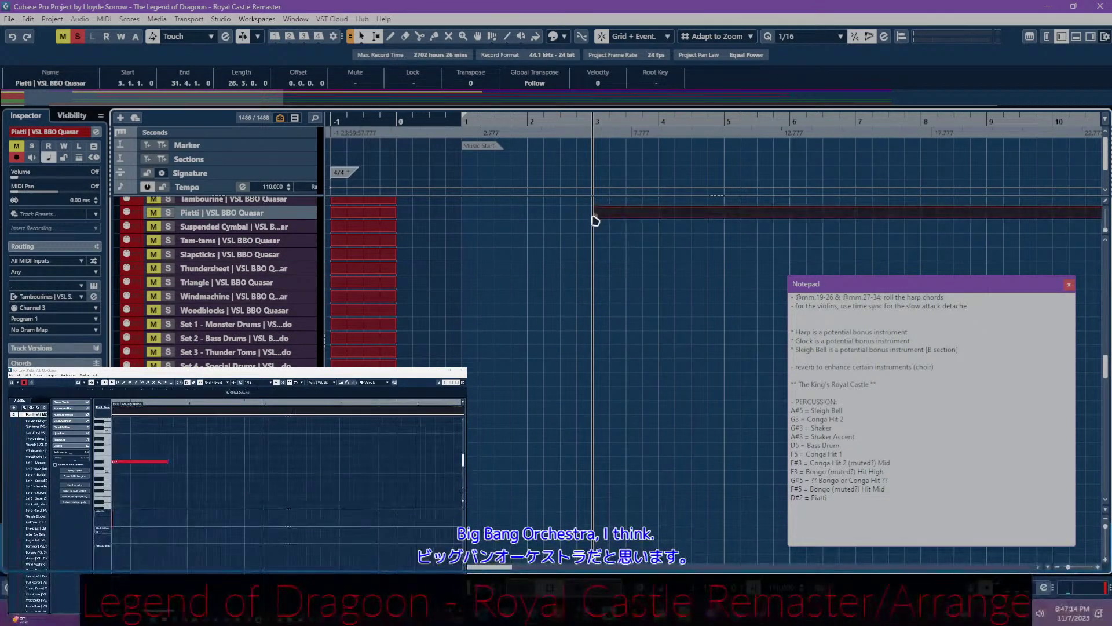
{"action": "left_click_drag", "start_coordinate": [595, 221], "coordinate": [464, 212]}
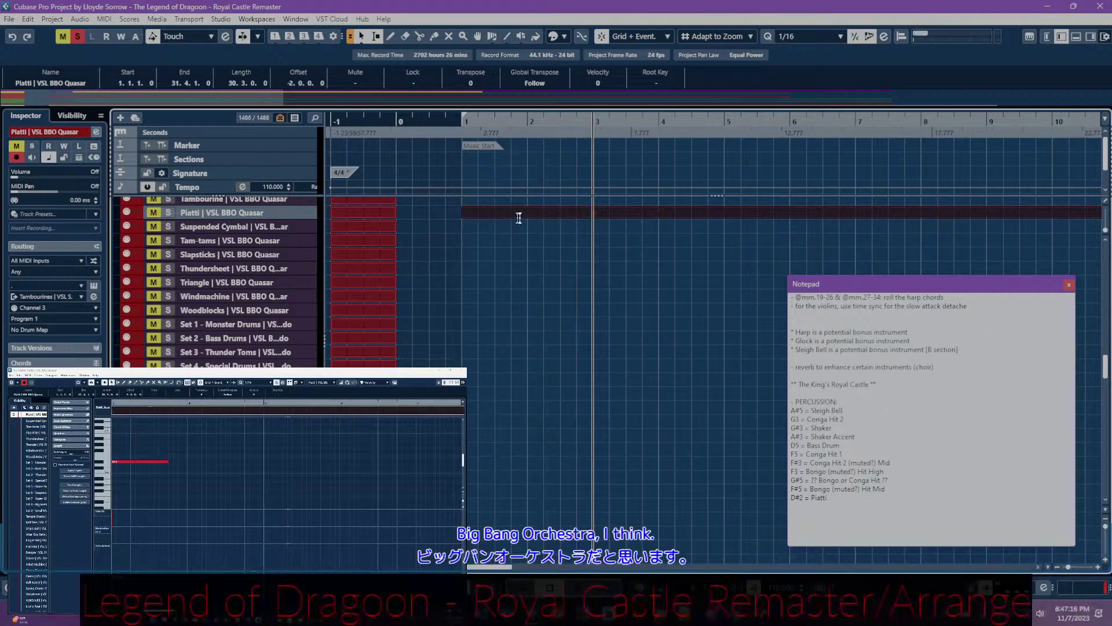
- Transpose all notes in the Piatti part to C3
{"action": "left_click", "coordinate": [204, 490]}
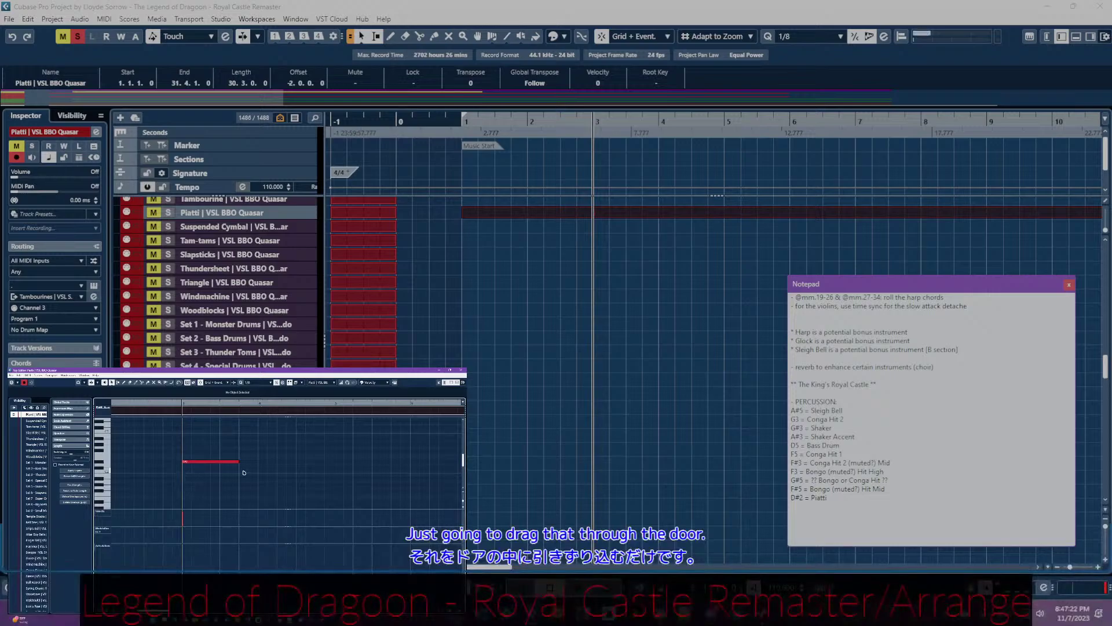
{"action": "left_click_drag", "start_coordinate": [244, 473], "coordinate": [112, 403]}
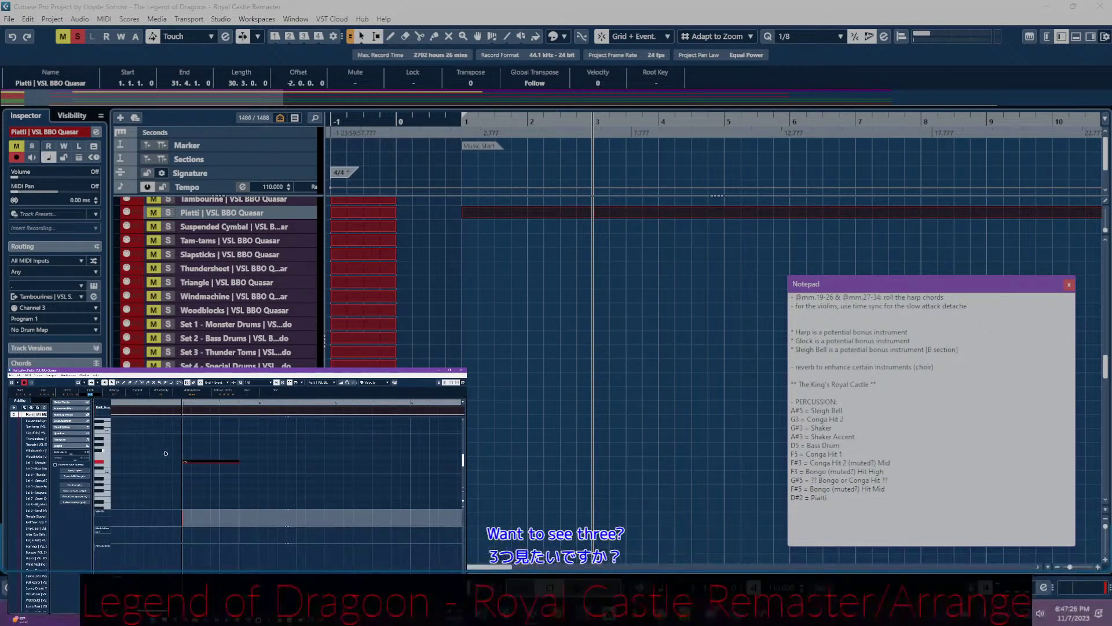
{"action": "key", "text": "shift+Up"}
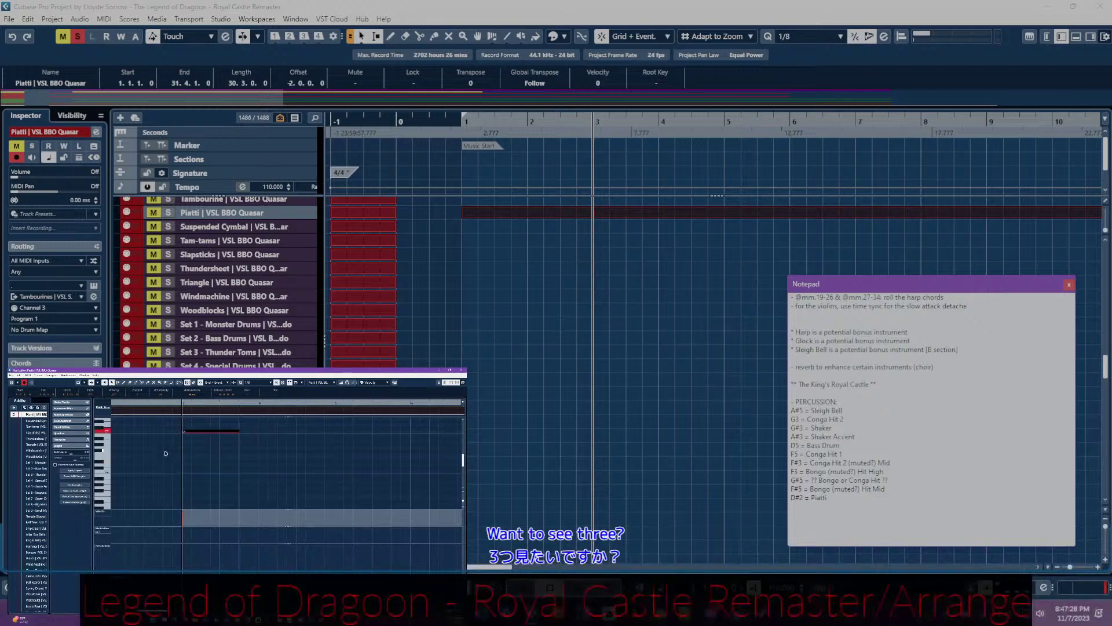
{"action": "left_click", "coordinate": [207, 462]}
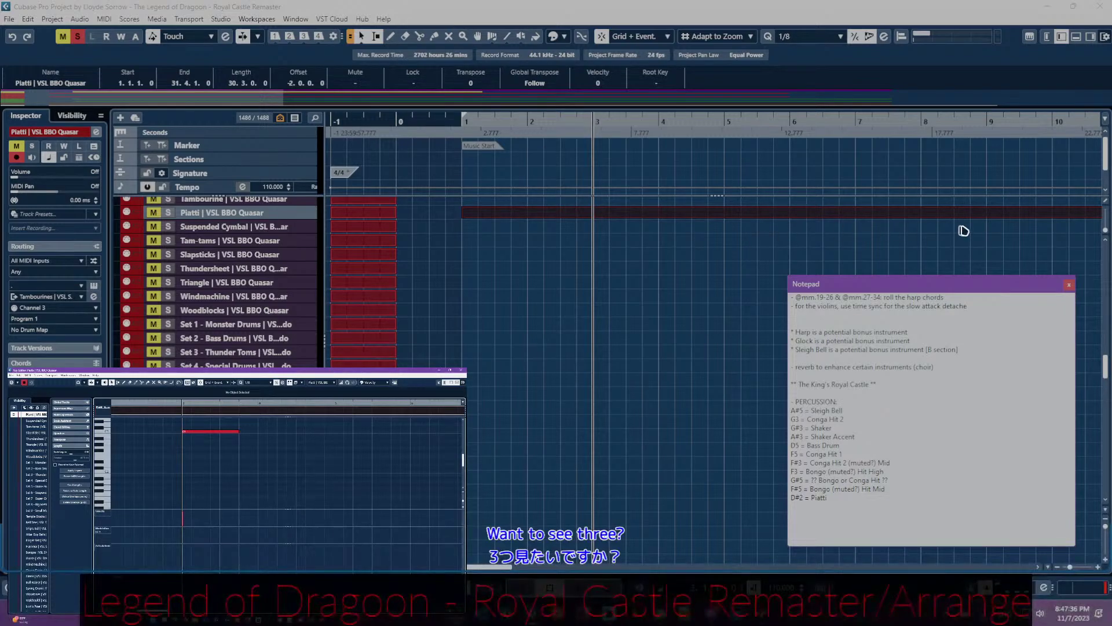
- Move the A#5 sleigh bell notes onto the Jingle Bells | VSL SYzd Percussion track and extend the new part back to measure 1
{"action": "left_click", "coordinate": [845, 496]}
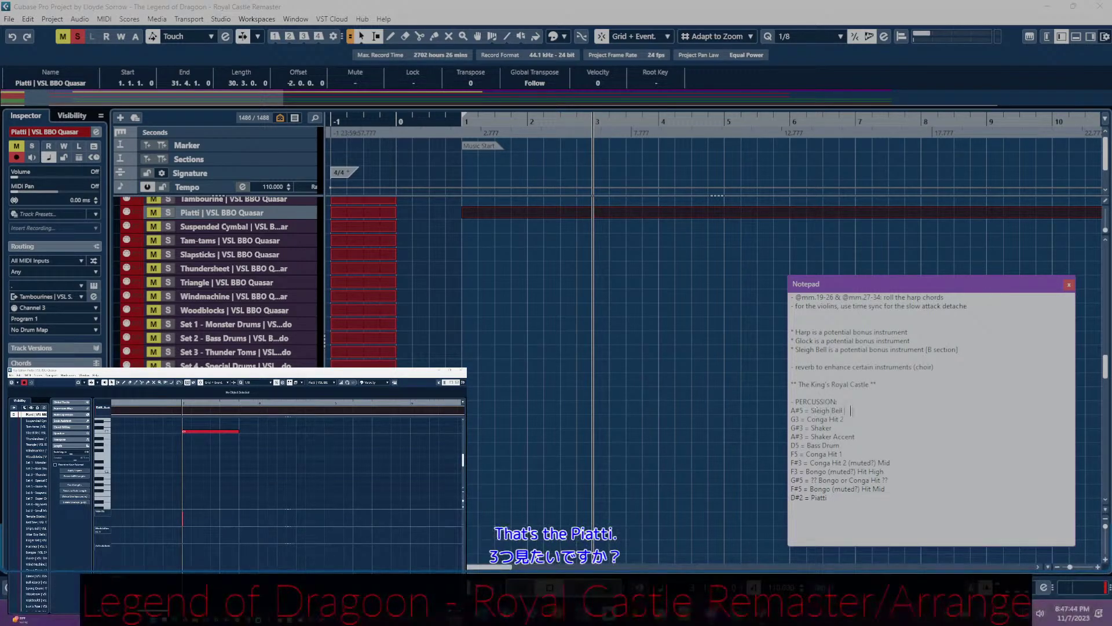
{"action": "left_click", "coordinate": [845, 410]}
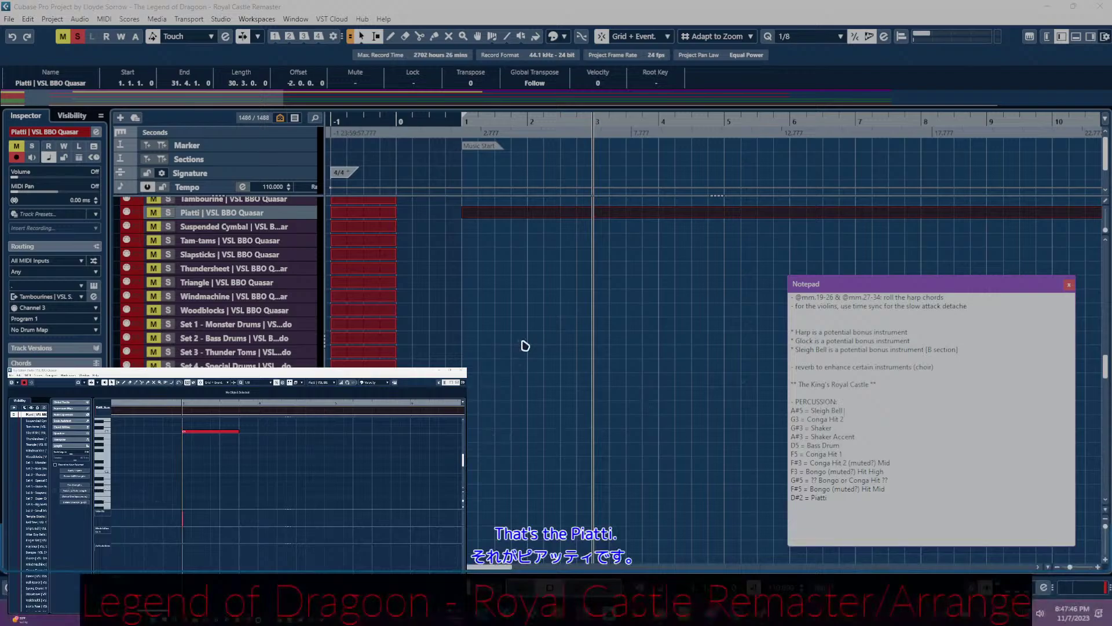
{"action": "scroll", "coordinate": [475, 368], "scroll_direction": "down", "scroll_amount": 15}
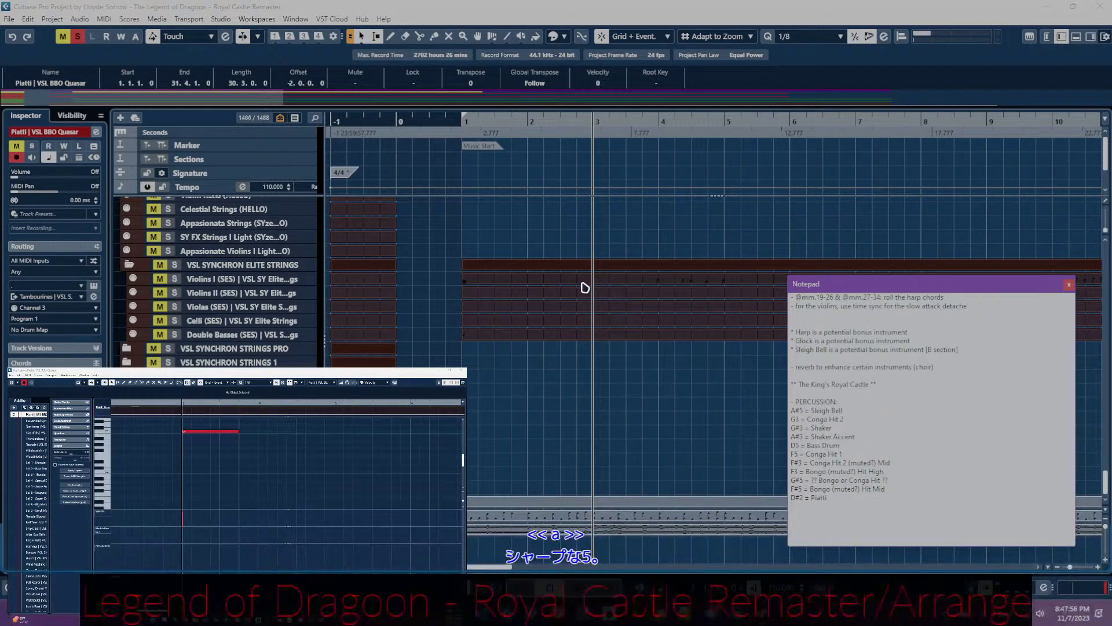
{"action": "left_click", "coordinate": [554, 520]}
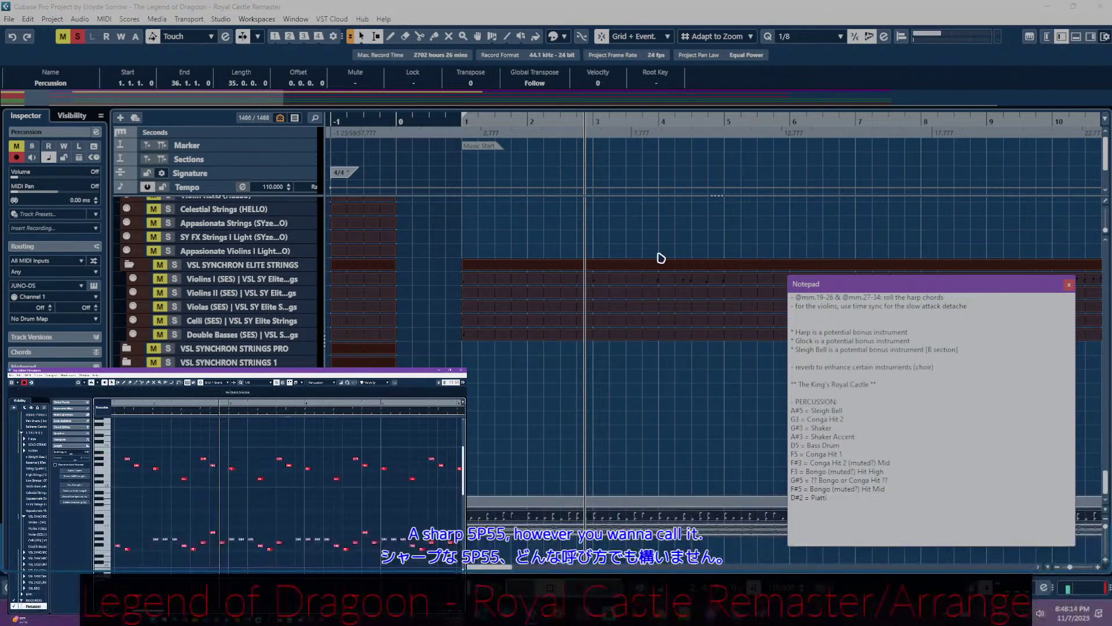
{"action": "scroll", "coordinate": [669, 292], "scroll_direction": "down", "scroll_amount": 5}
{"action": "scroll", "coordinate": [667, 292], "scroll_direction": "down", "scroll_amount": 10}
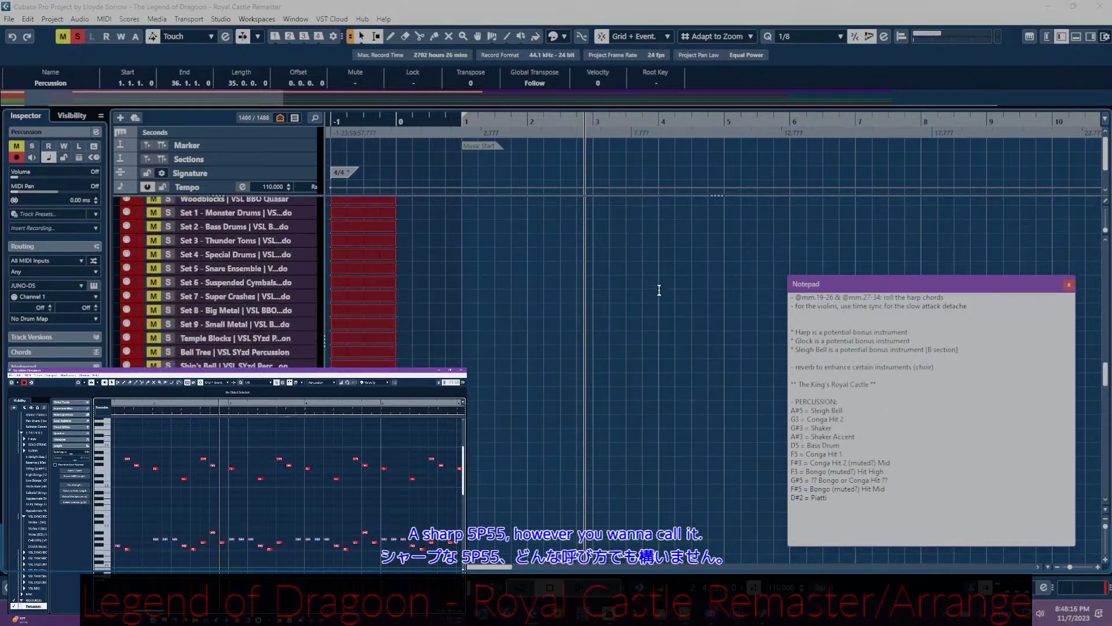
{"action": "scroll", "coordinate": [659, 291], "scroll_direction": "down", "scroll_amount": 10}
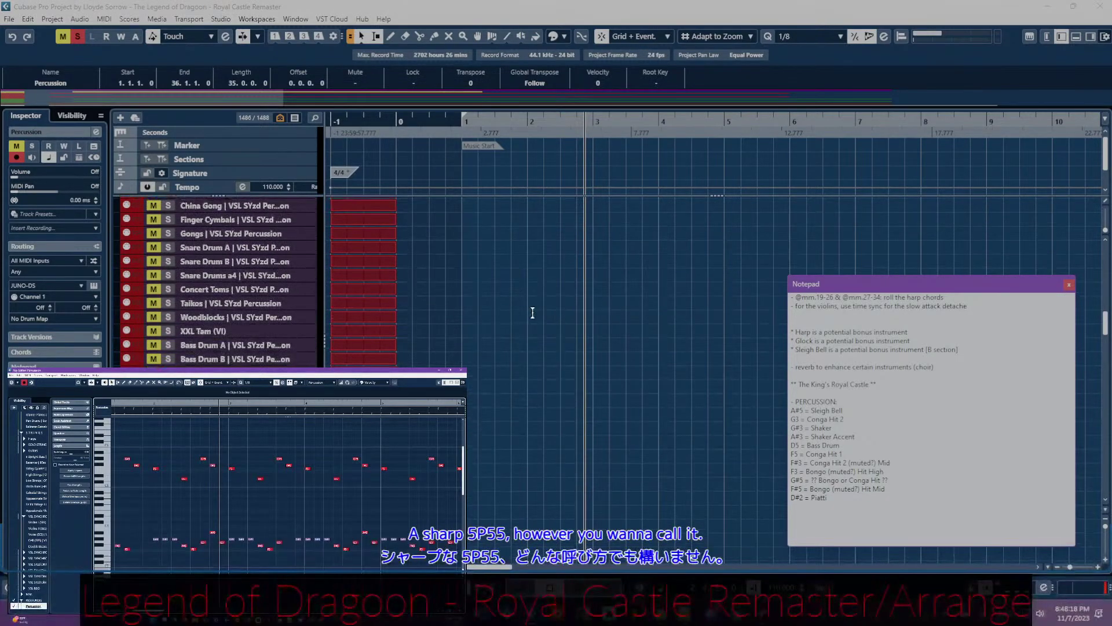
{"action": "scroll", "coordinate": [272, 348], "scroll_direction": "down", "scroll_amount": 6}
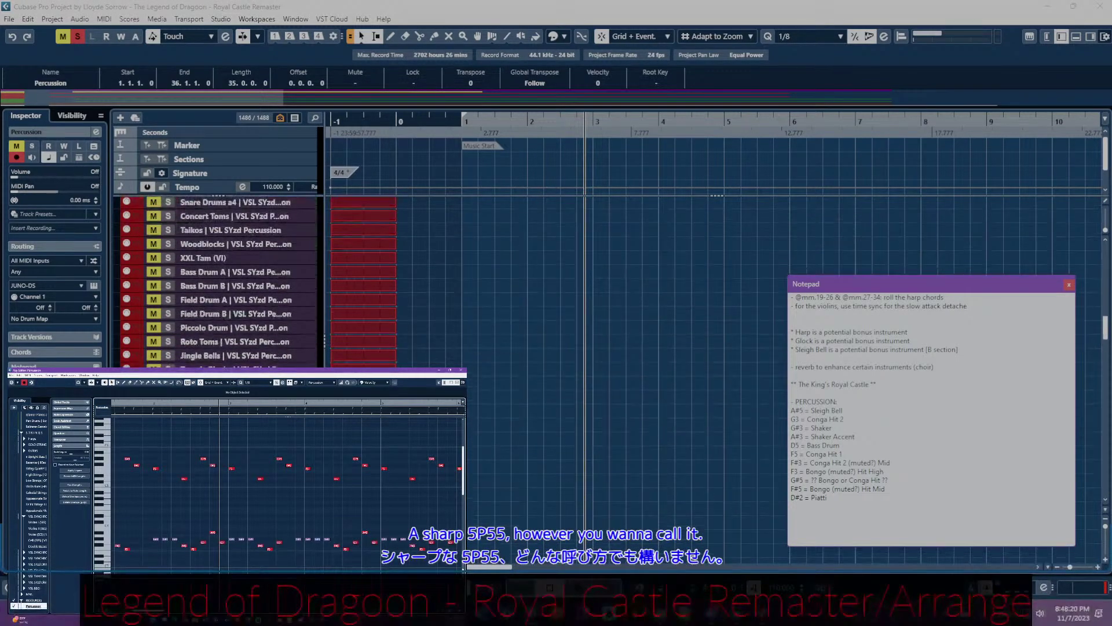
{"action": "left_click", "coordinate": [244, 359]}
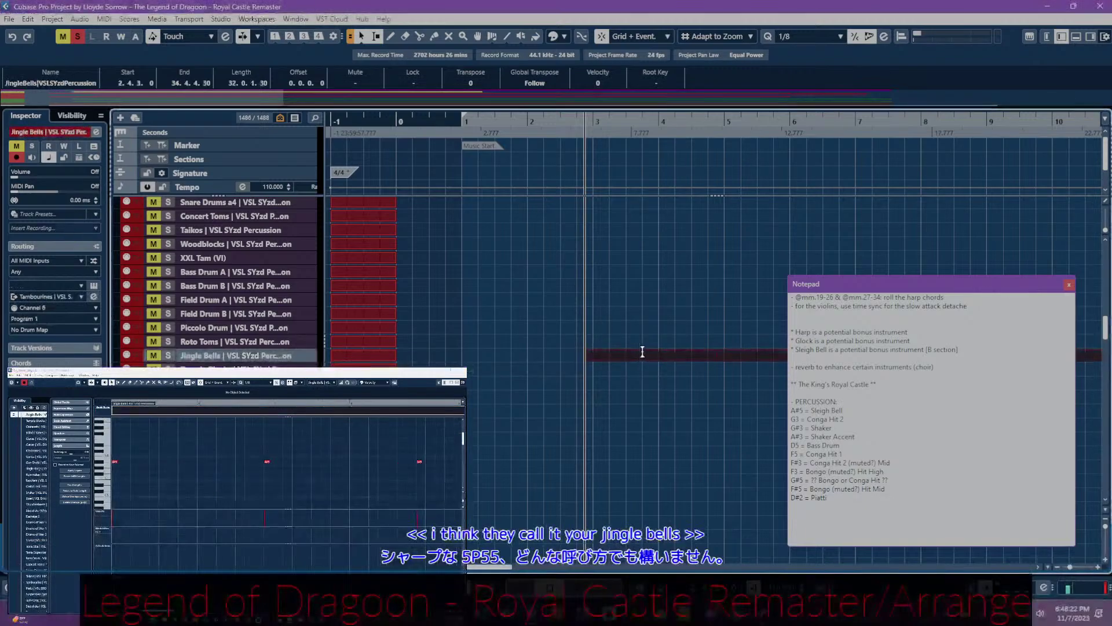
{"action": "left_click_drag", "start_coordinate": [587, 362], "coordinate": [462, 356]}
- Set the pitch of all notes in the Jingle Bells part to C3
{"action": "left_click", "coordinate": [282, 481]}
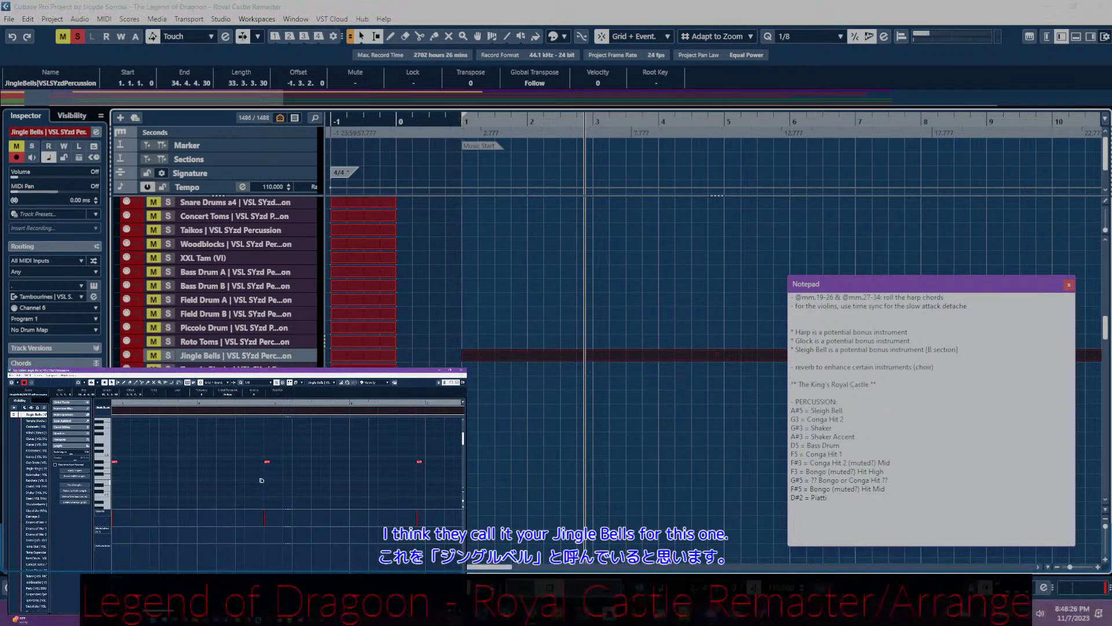
{"action": "key", "text": "ctrl+a"}
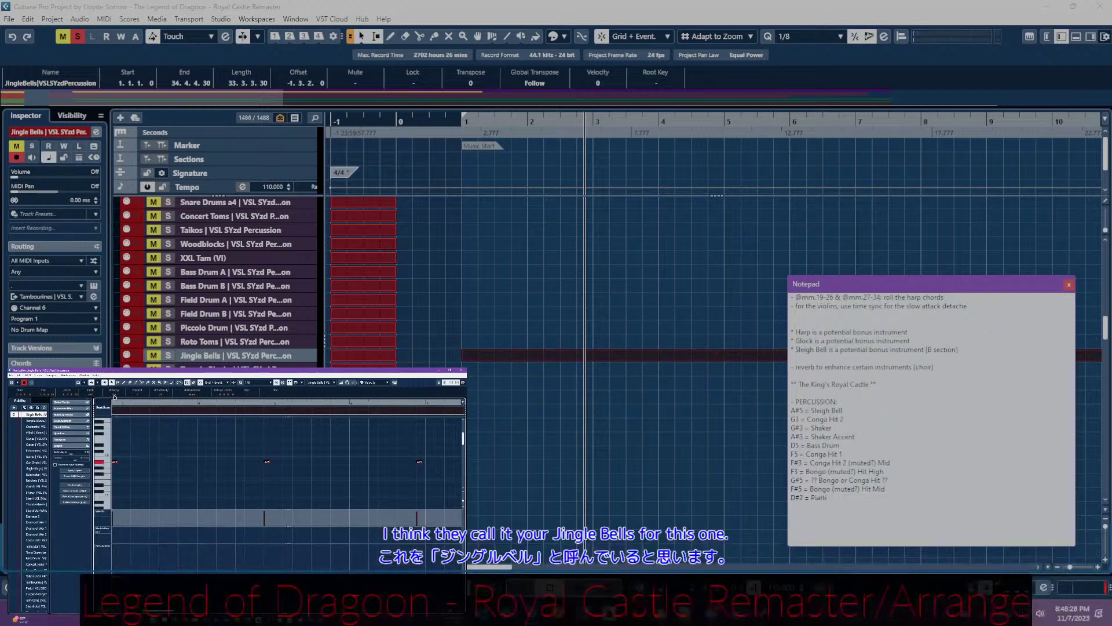
{"action": "type", "text": "c3"}
{"action": "key", "text": "Return"}
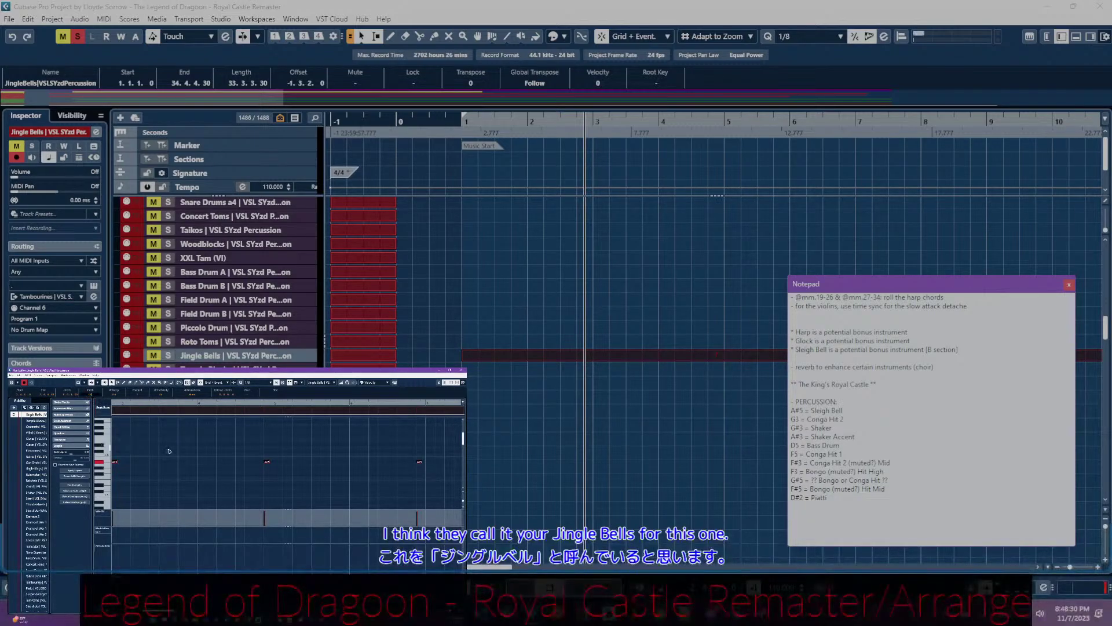
{"action": "scroll", "coordinate": [218, 468], "scroll_direction": "left", "scroll_amount": 3}
{"action": "scroll", "coordinate": [219, 468], "scroll_direction": "down", "scroll_amount": 3}
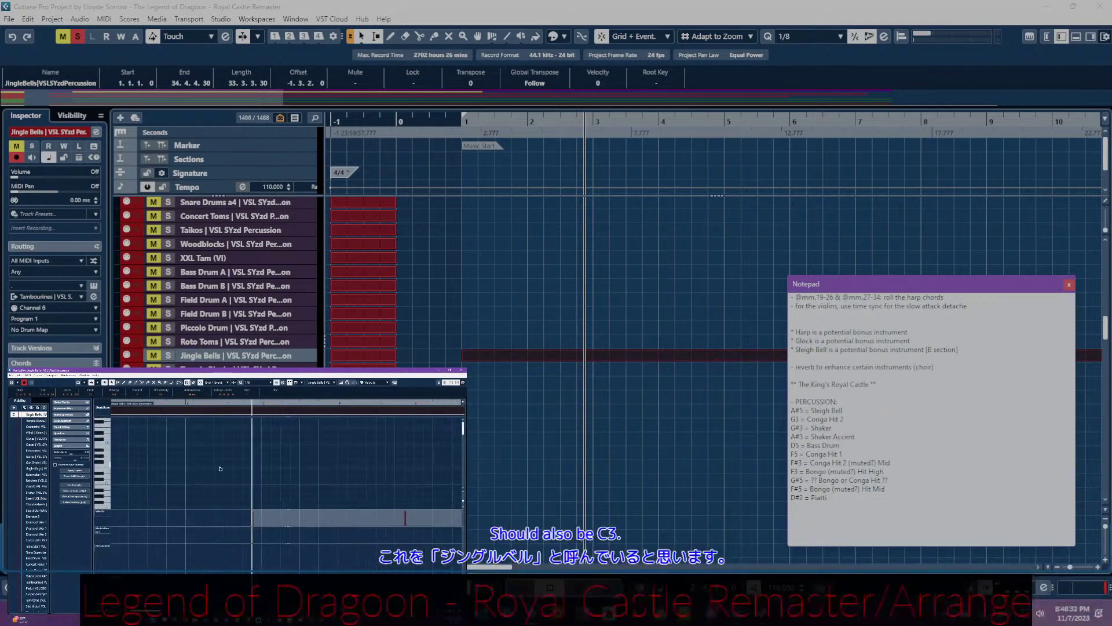
{"action": "scroll", "coordinate": [226, 467], "scroll_direction": "down", "scroll_amount": 2}
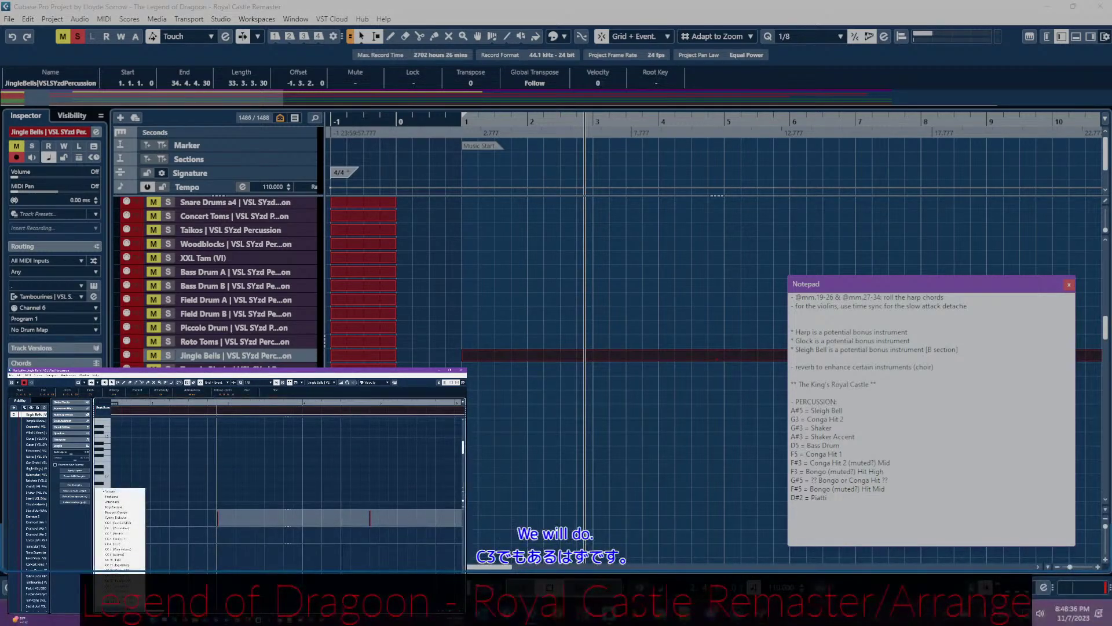
{"action": "left_click", "coordinate": [208, 548]}
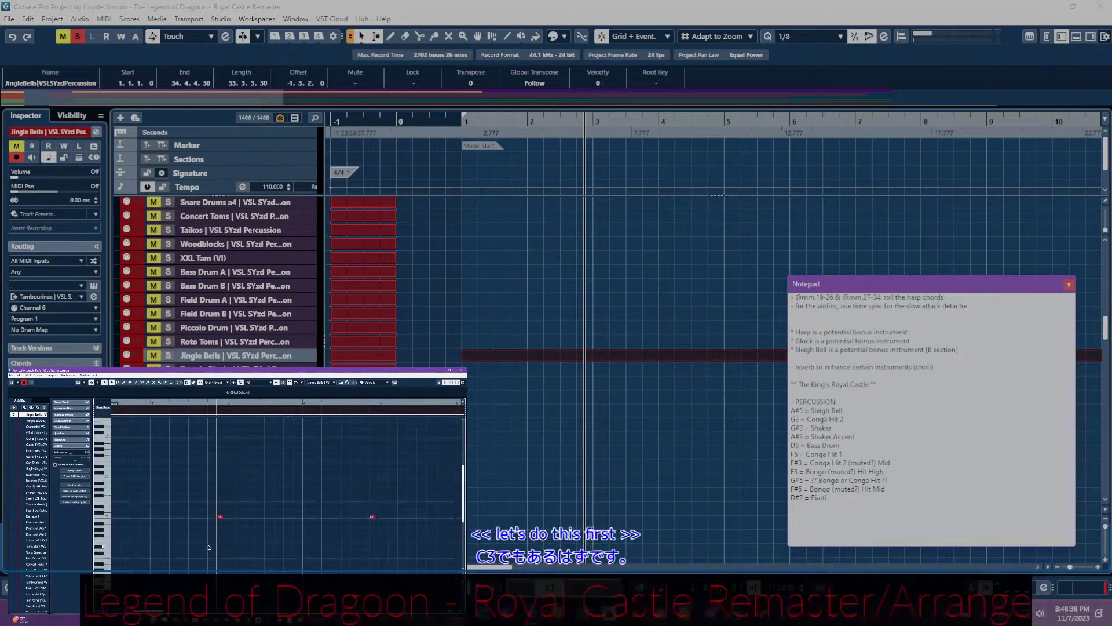
- Reopen the original percussion part, cut all its G#3 Shaker notes and place the playhead at measure 1
{"action": "scroll", "coordinate": [665, 398], "scroll_direction": "down", "scroll_amount": 5}
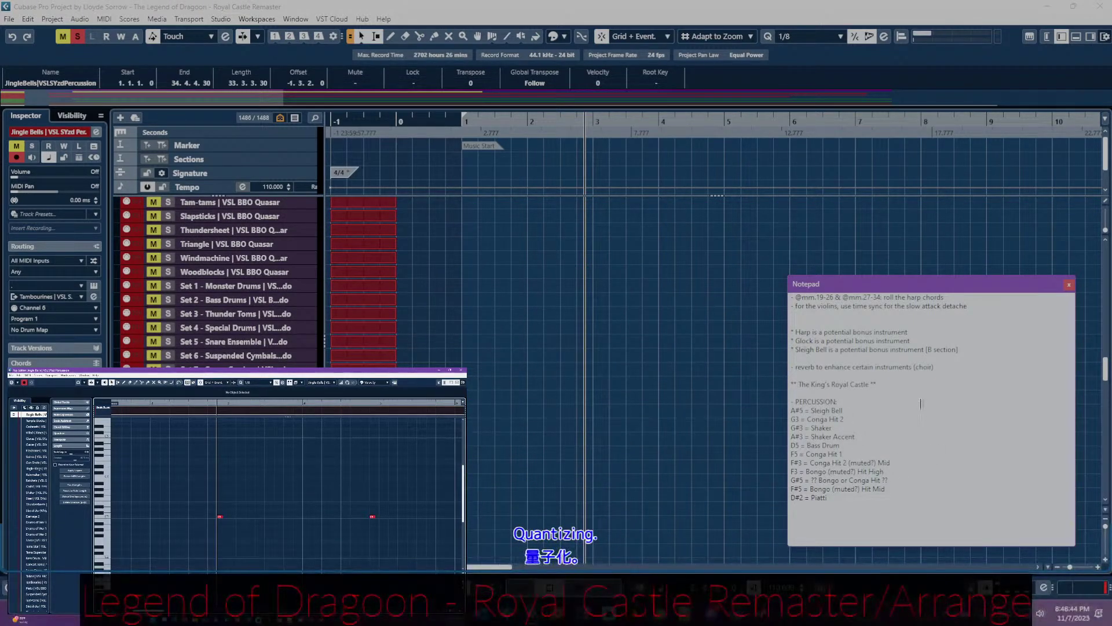
{"action": "scroll", "coordinate": [527, 423], "scroll_direction": "down", "scroll_amount": 15}
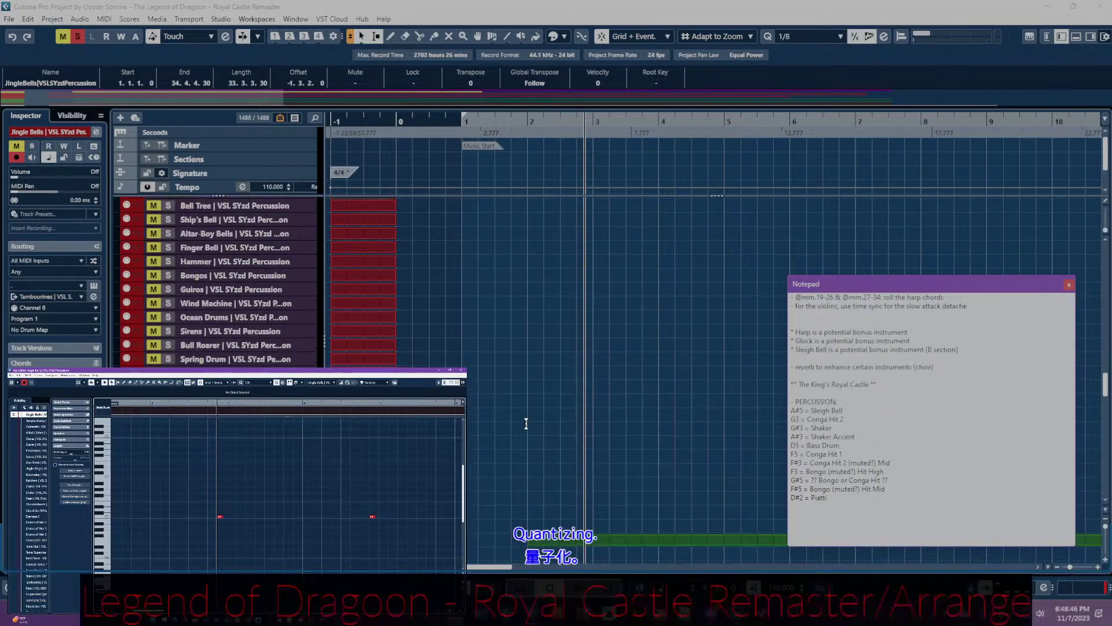
{"action": "scroll", "coordinate": [548, 425], "scroll_direction": "down", "scroll_amount": 10}
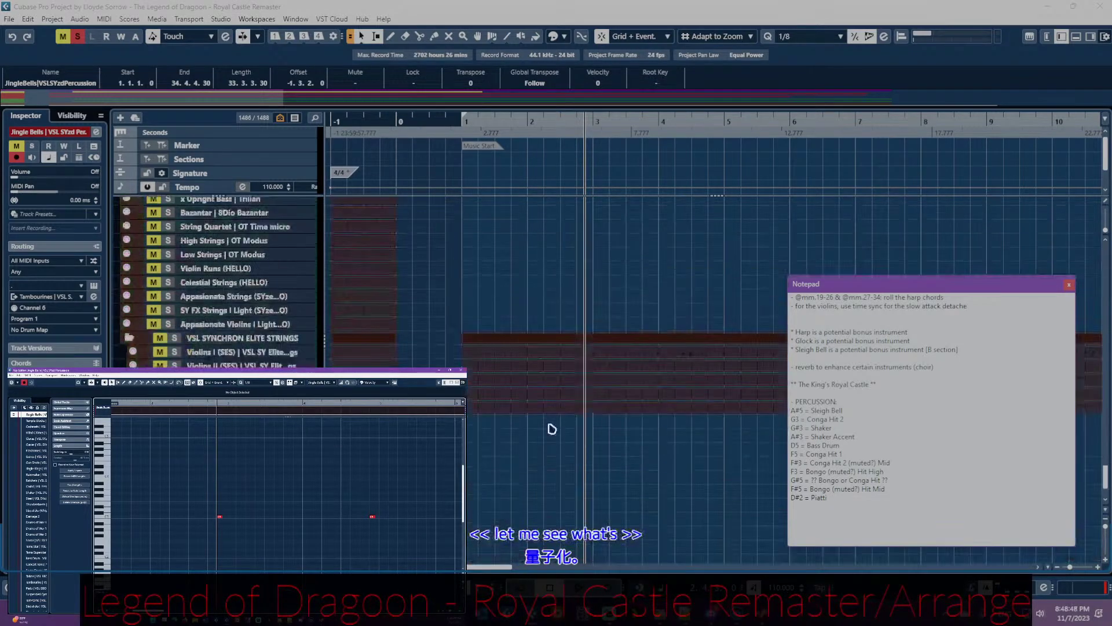
{"action": "left_click", "coordinate": [544, 524]}
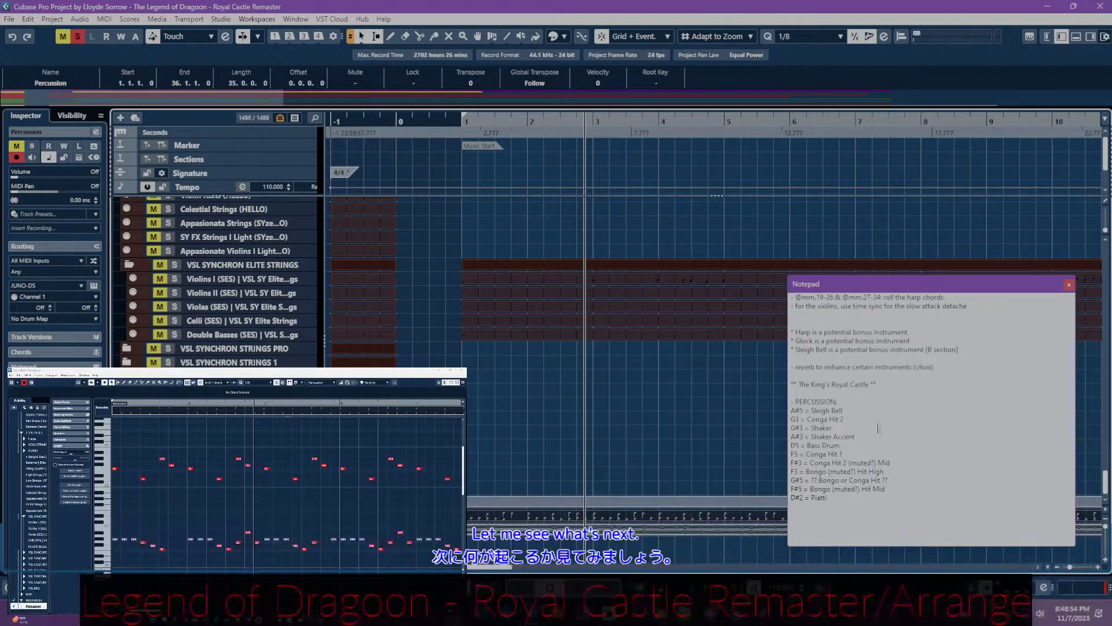
{"action": "left_click", "coordinate": [835, 431]}
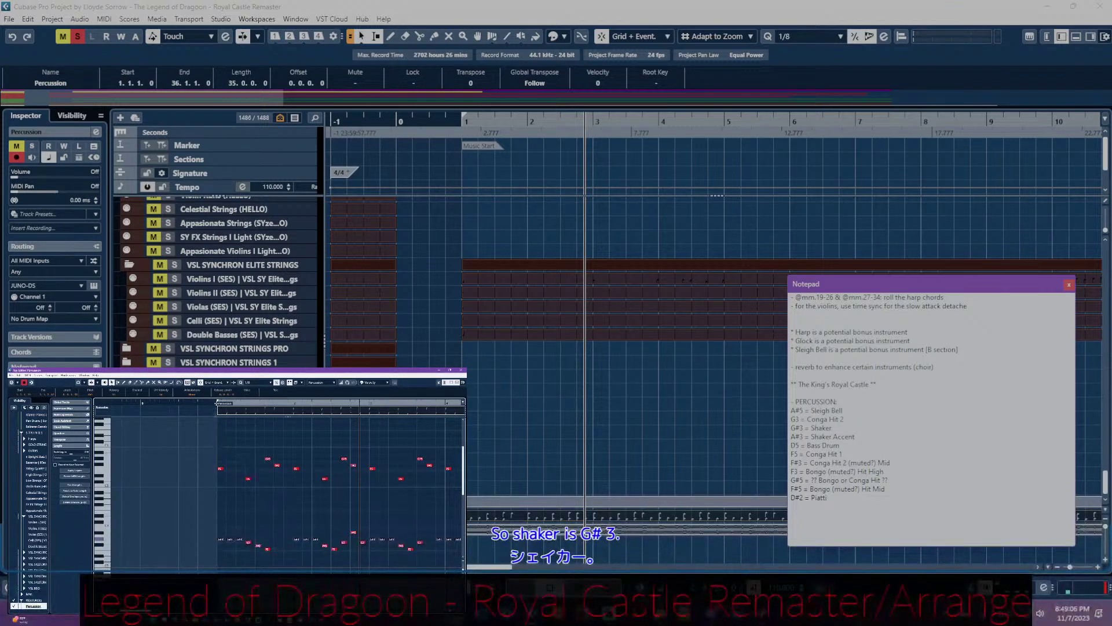
{"action": "key", "text": "space"}
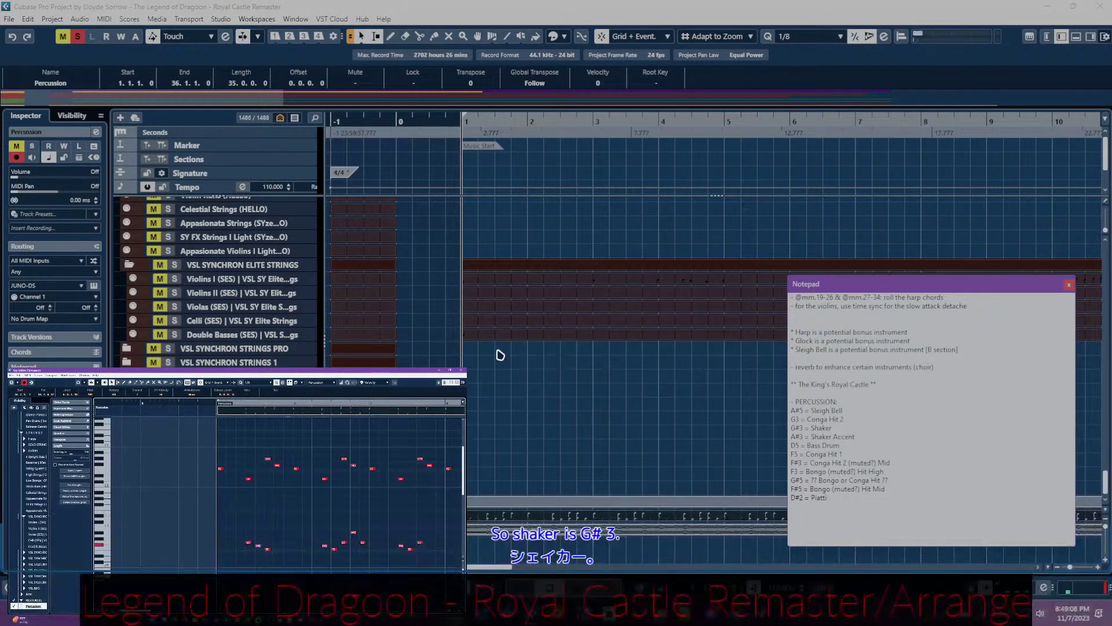
- Paste the cut G#3 notes onto the Shaker | VSL SYzd Percussion track at measure 1 and set their pitch to C3
{"action": "scroll", "coordinate": [497, 355], "scroll_direction": "up", "scroll_amount": 10}
{"action": "scroll", "coordinate": [499, 358], "scroll_direction": "up", "scroll_amount": 5}
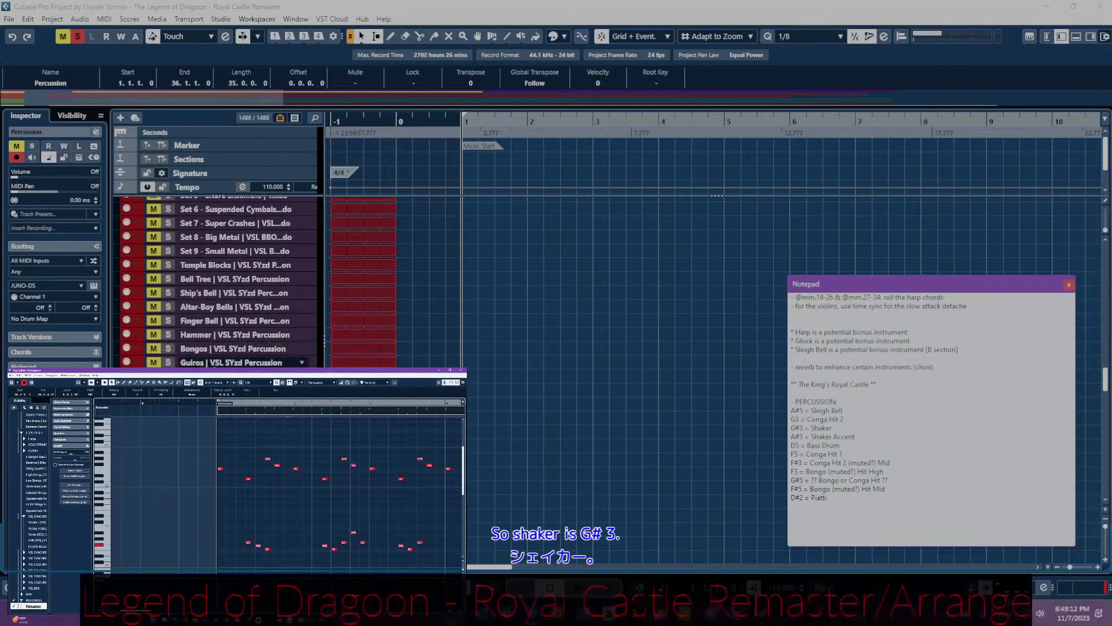
{"action": "scroll", "coordinate": [206, 320], "scroll_direction": "up", "scroll_amount": 5}
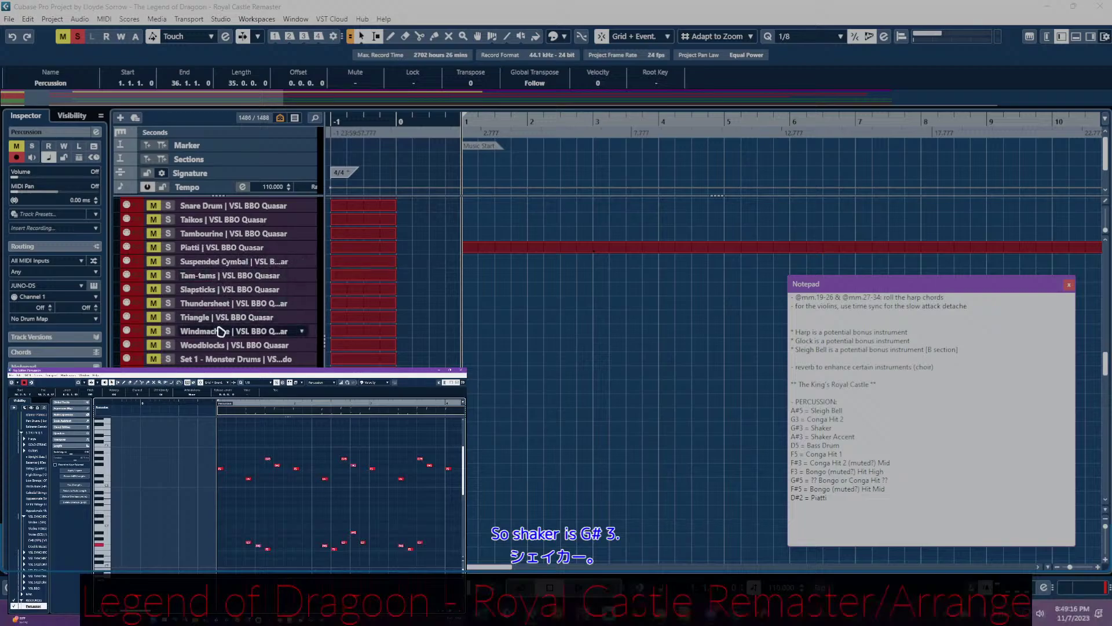
{"action": "scroll", "coordinate": [219, 324], "scroll_direction": "up", "scroll_amount": 4}
{"action": "scroll", "coordinate": [221, 330], "scroll_direction": "up", "scroll_amount": 4}
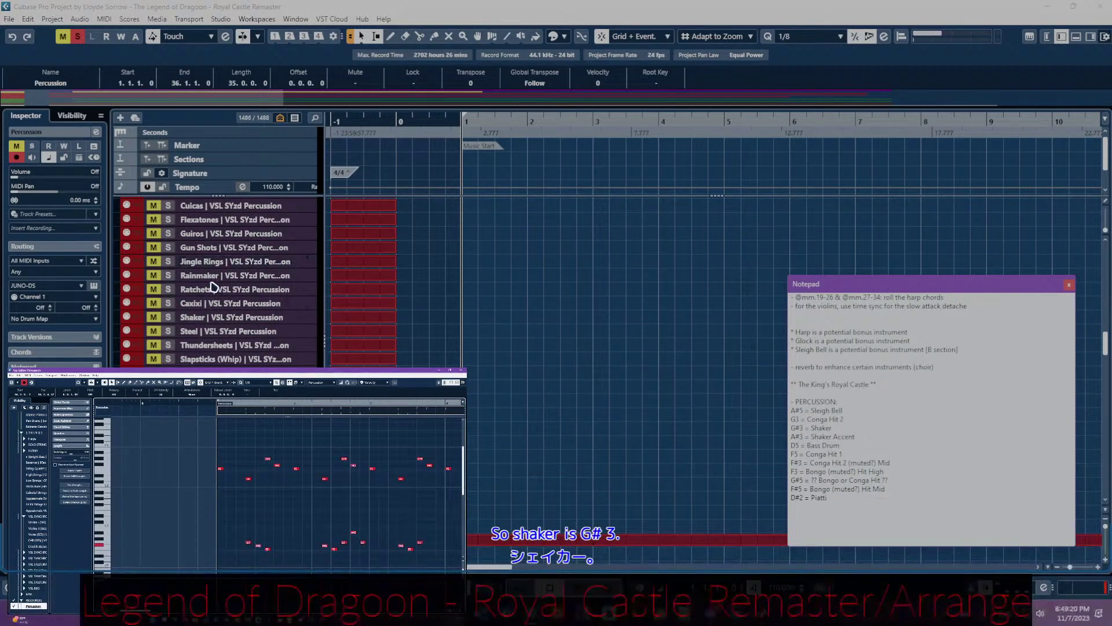
{"action": "left_click", "coordinate": [216, 318]}
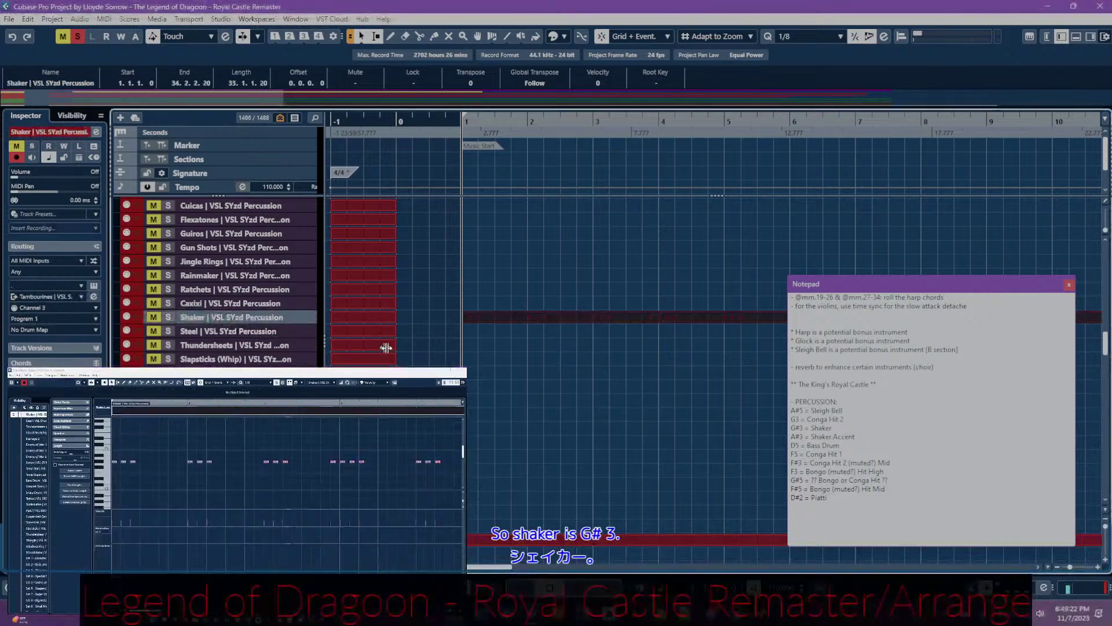
{"action": "left_click", "coordinate": [176, 477]}
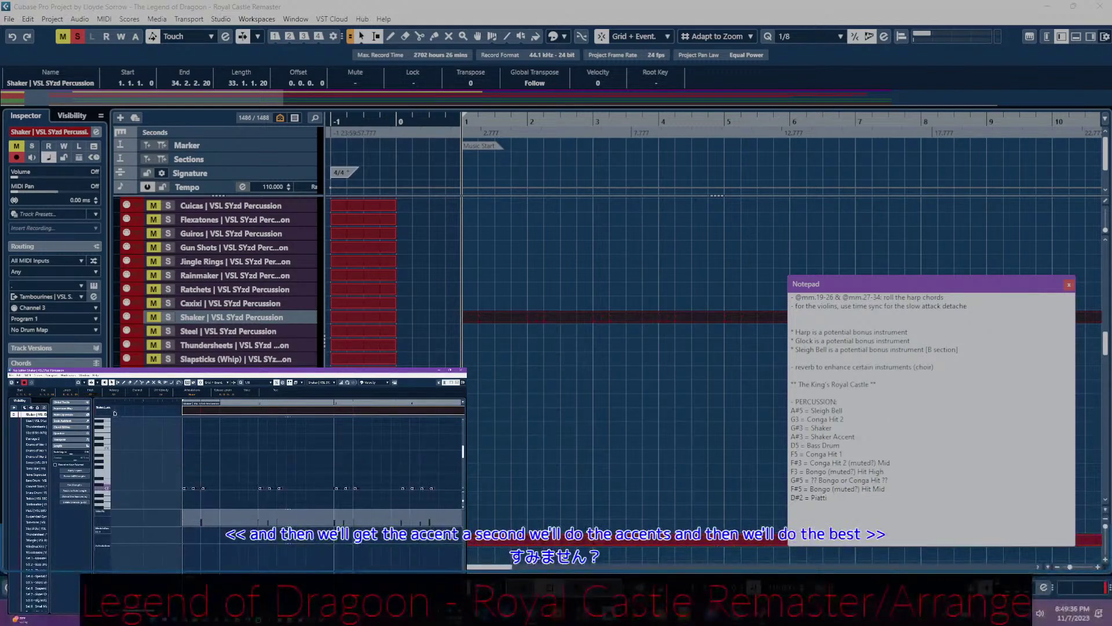
- Reopen the original percussion part, cut all its A#3 Shaker Accent notes and place the playhead at the first accent in measure 2
{"action": "scroll", "coordinate": [671, 342], "scroll_direction": "down", "scroll_amount": 15}
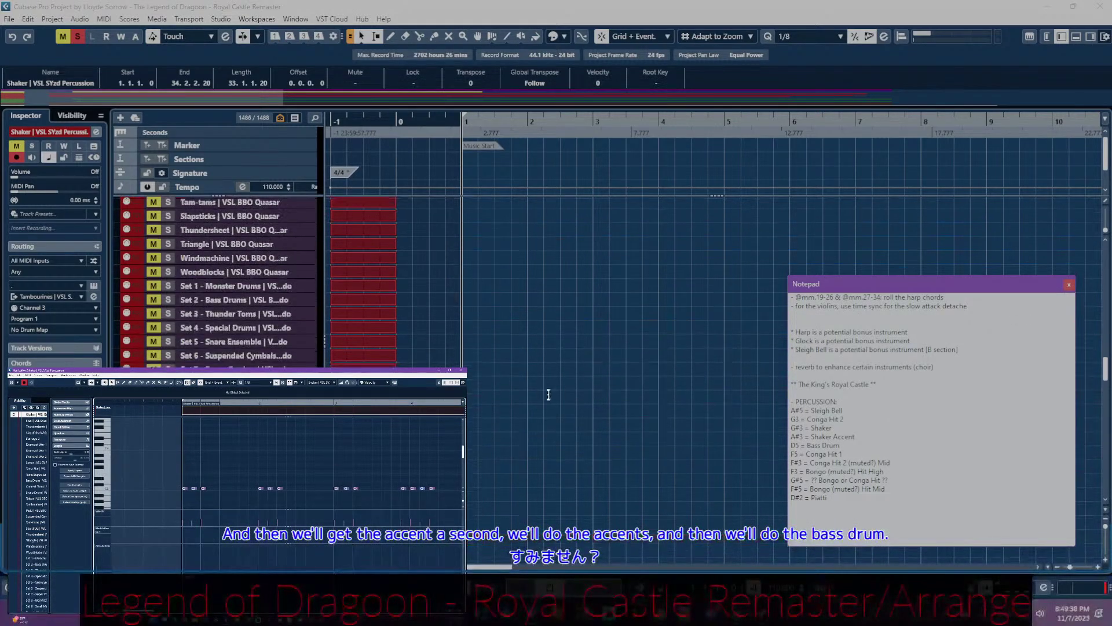
{"action": "scroll", "coordinate": [513, 409], "scroll_direction": "down", "scroll_amount": 10}
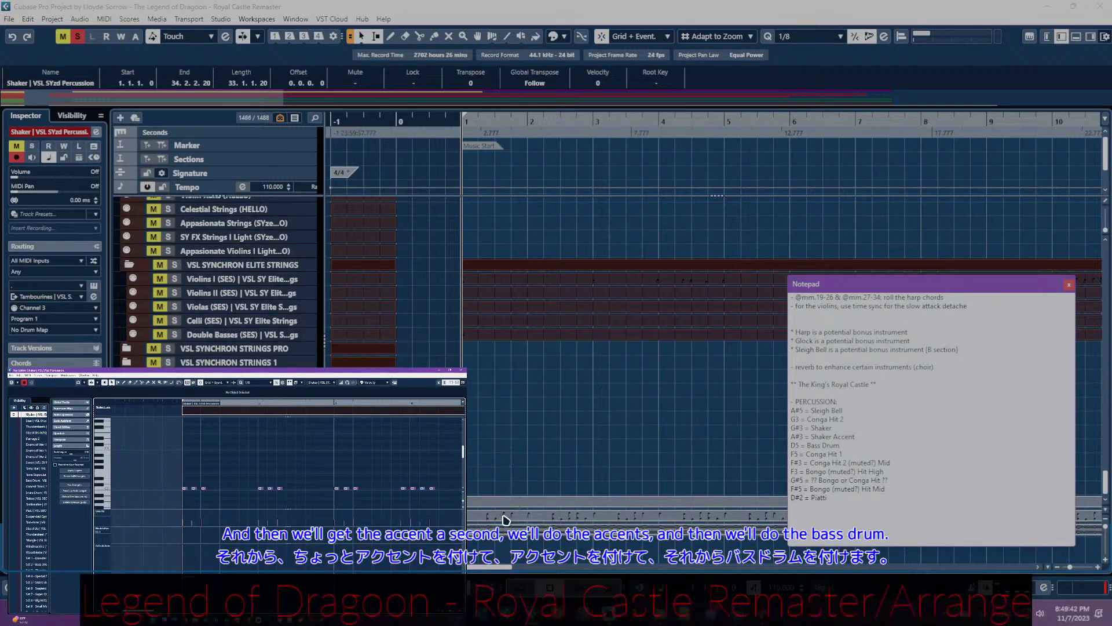
{"action": "left_click", "coordinate": [506, 520]}
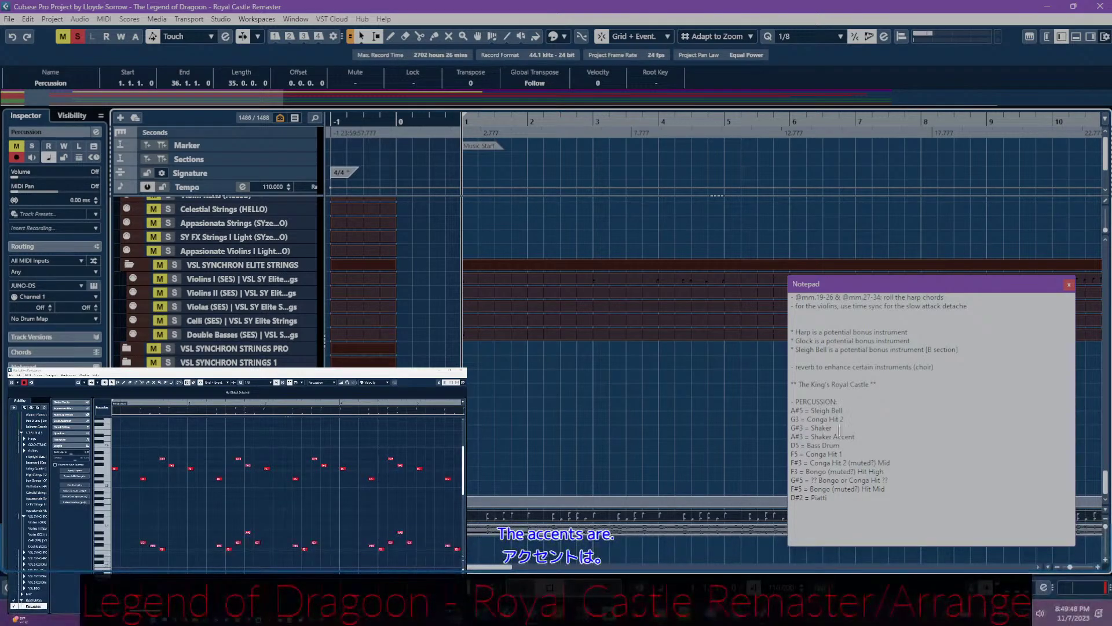
{"action": "scroll", "coordinate": [162, 508], "scroll_direction": "down", "scroll_amount": 1}
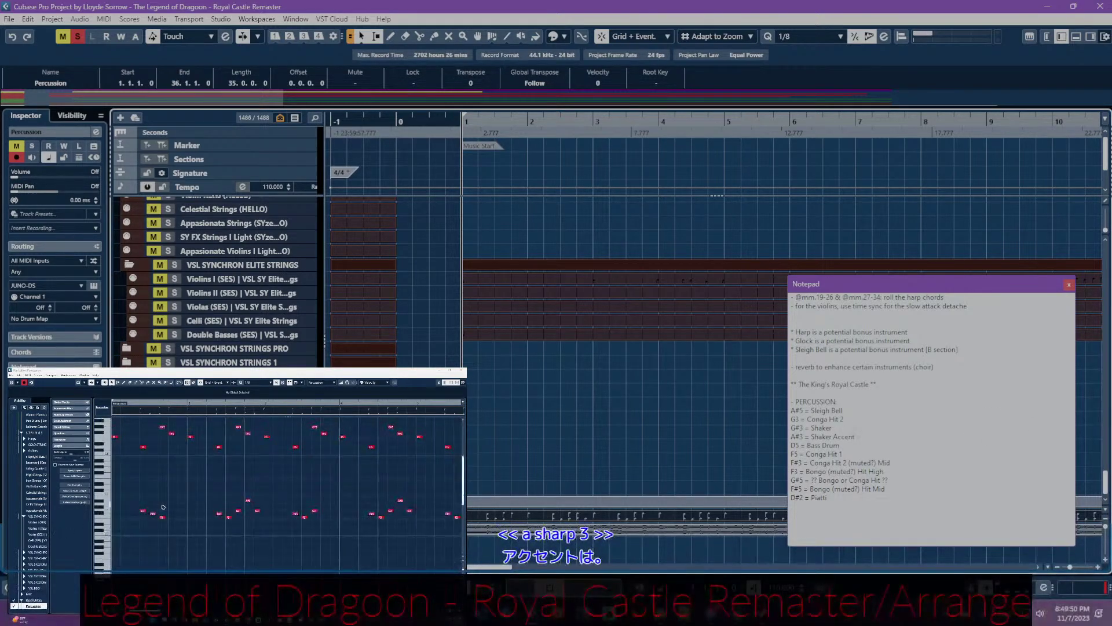
{"action": "scroll", "coordinate": [163, 508], "scroll_direction": "left", "scroll_amount": 1}
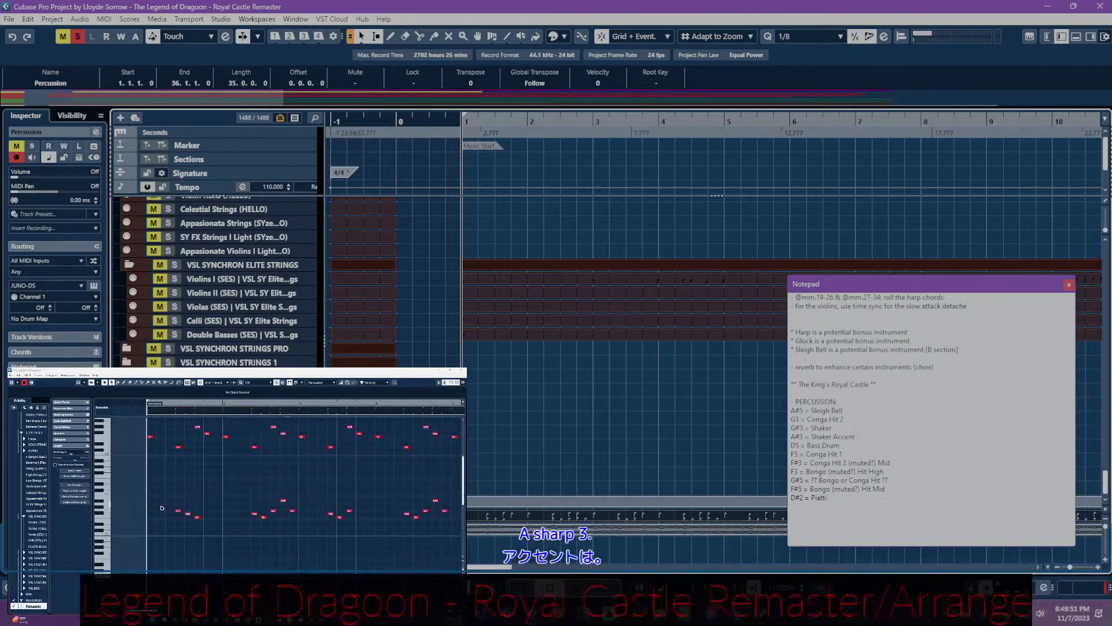
{"action": "left_click", "coordinate": [100, 502]}
{"action": "scroll", "coordinate": [231, 512], "scroll_direction": "right", "scroll_amount": 1}
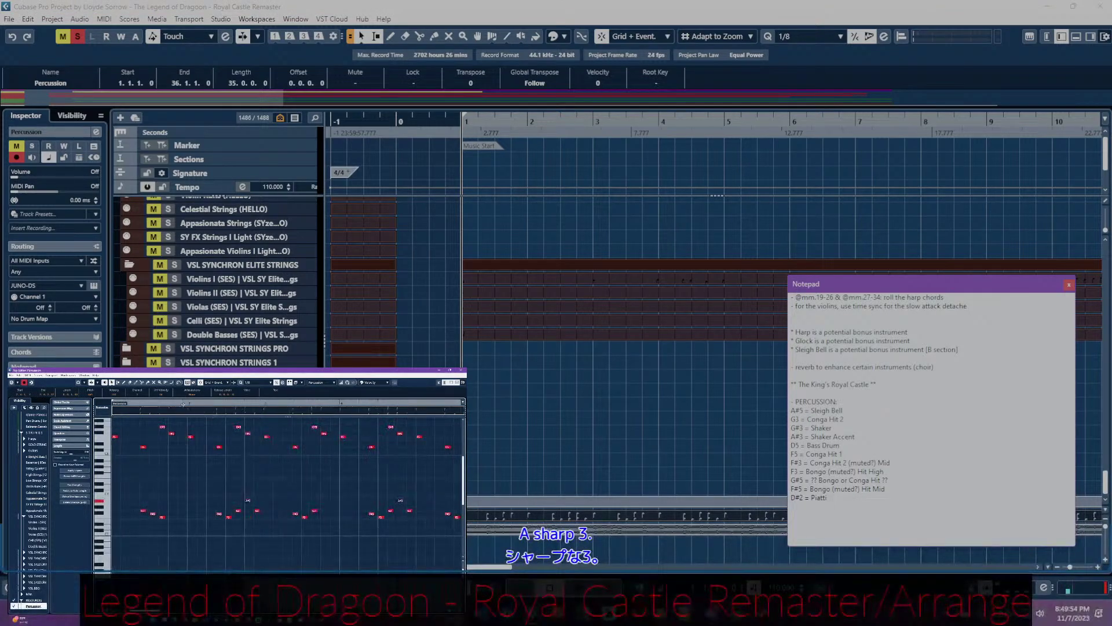
{"action": "scroll", "coordinate": [177, 439], "scroll_direction": "left", "scroll_amount": 1}
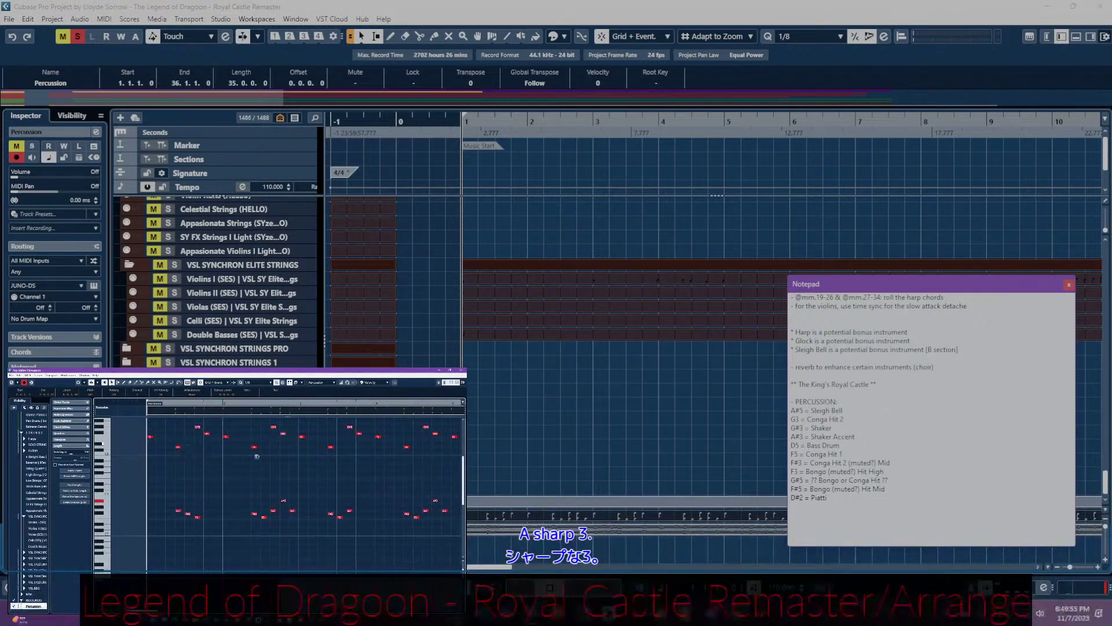
{"action": "left_click", "coordinate": [281, 403]}
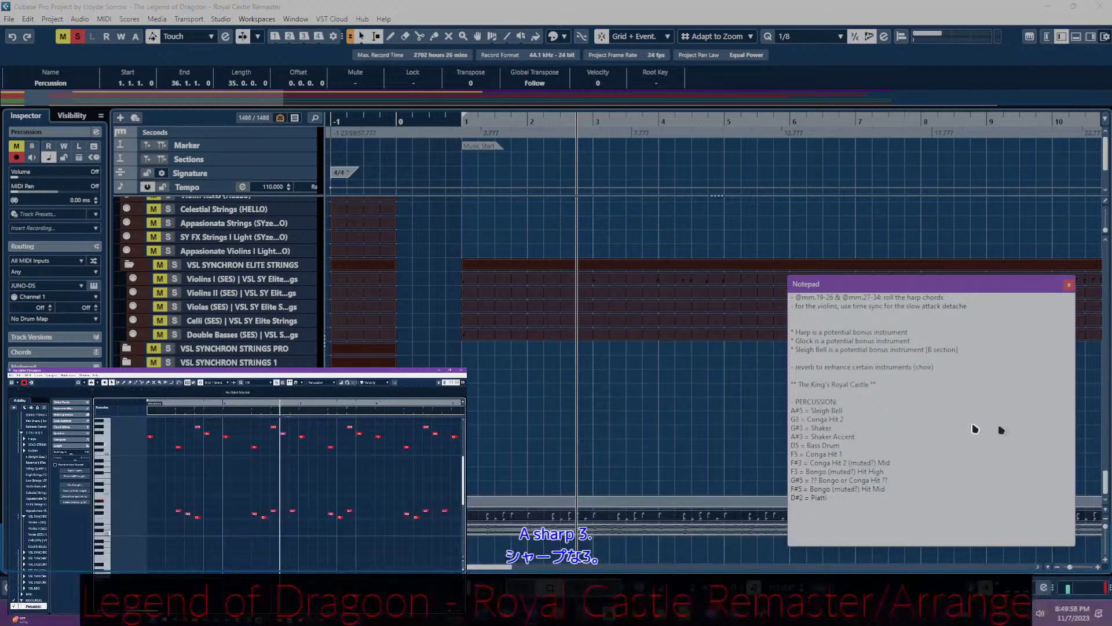
- Paste the A#3 accent notes onto the Shaker | VSL SYzd Percussion track and glue them to the existing Shaker part
{"action": "scroll", "coordinate": [489, 427], "scroll_direction": "up", "scroll_amount": 10}
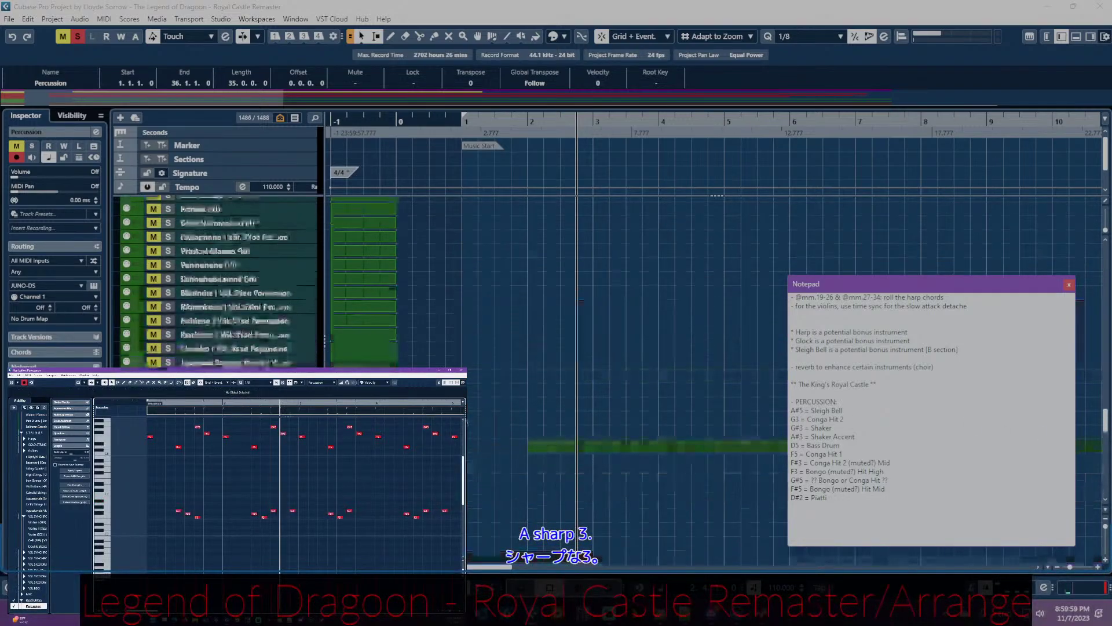
{"action": "scroll", "coordinate": [219, 284], "scroll_direction": "up", "scroll_amount": 8}
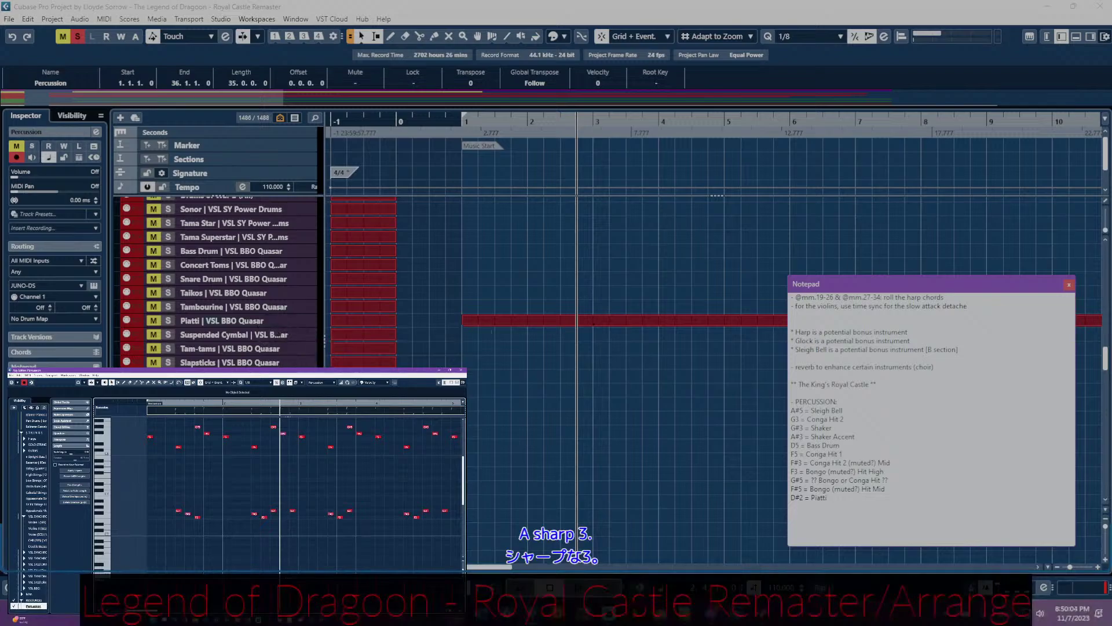
{"action": "scroll", "coordinate": [519, 427], "scroll_direction": "up", "scroll_amount": 8}
{"action": "scroll", "coordinate": [519, 430], "scroll_direction": "up", "scroll_amount": 6}
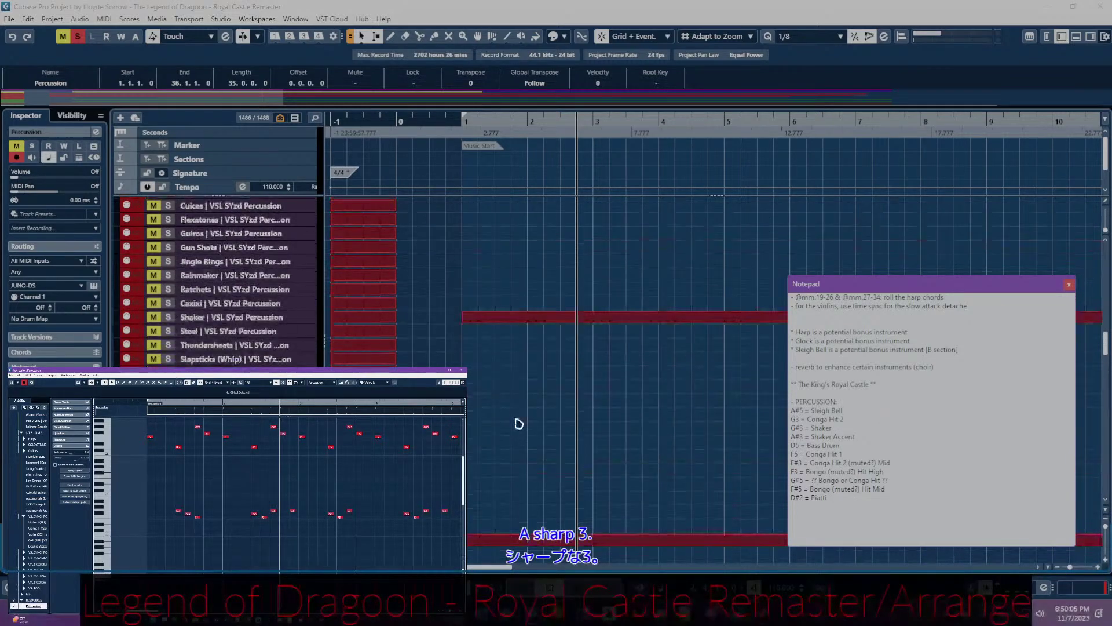
{"action": "left_click", "coordinate": [250, 318]}
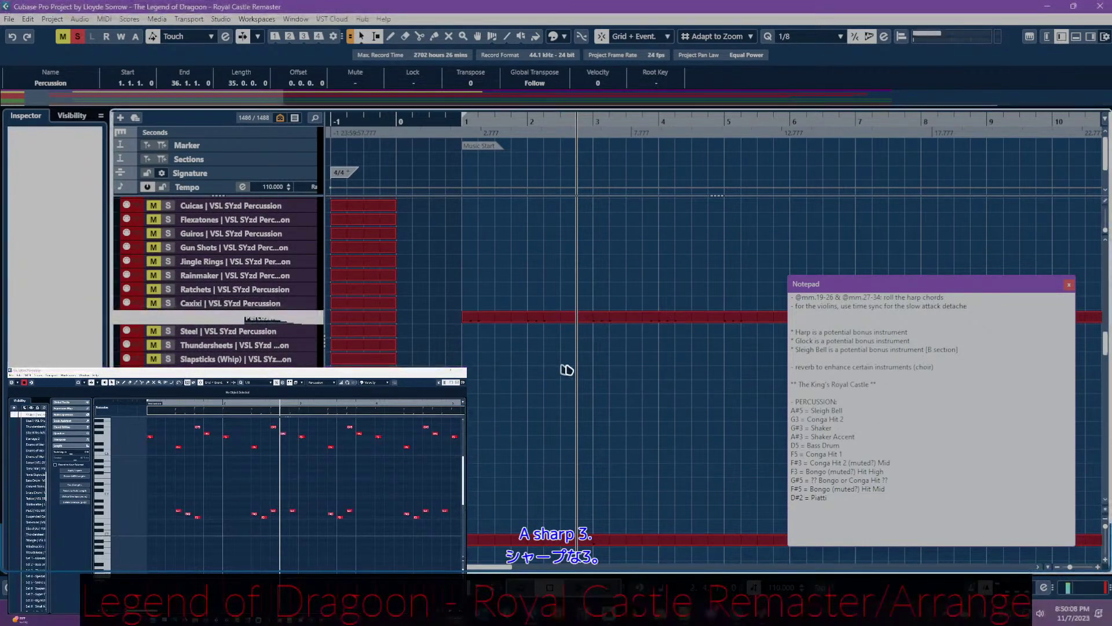
{"action": "left_click", "coordinate": [183, 494]}
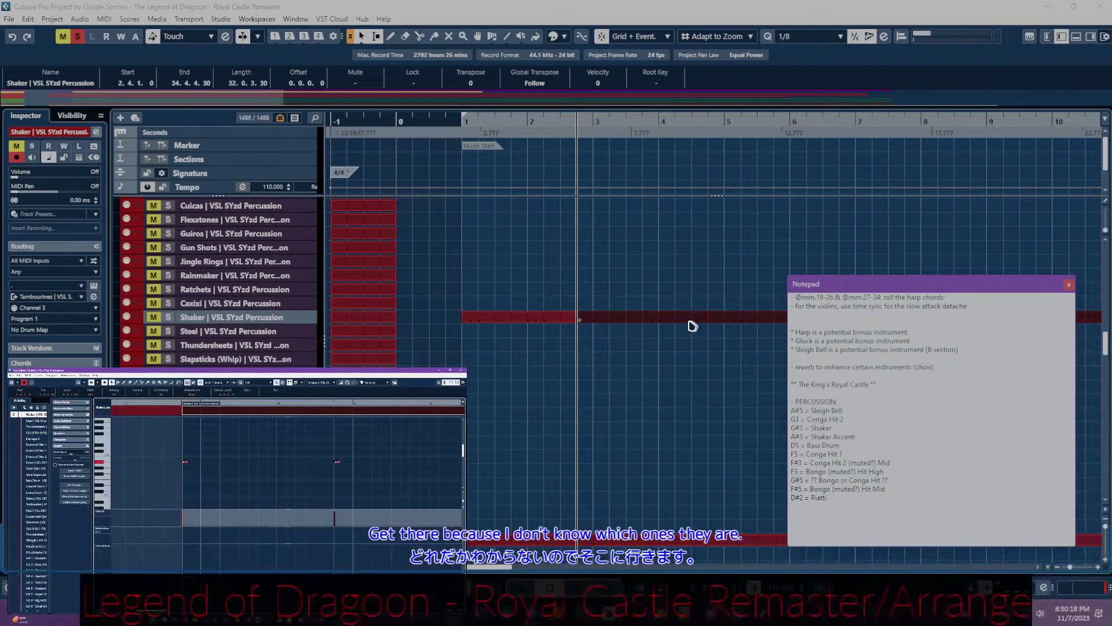
{"action": "left_click", "coordinate": [640, 319]}
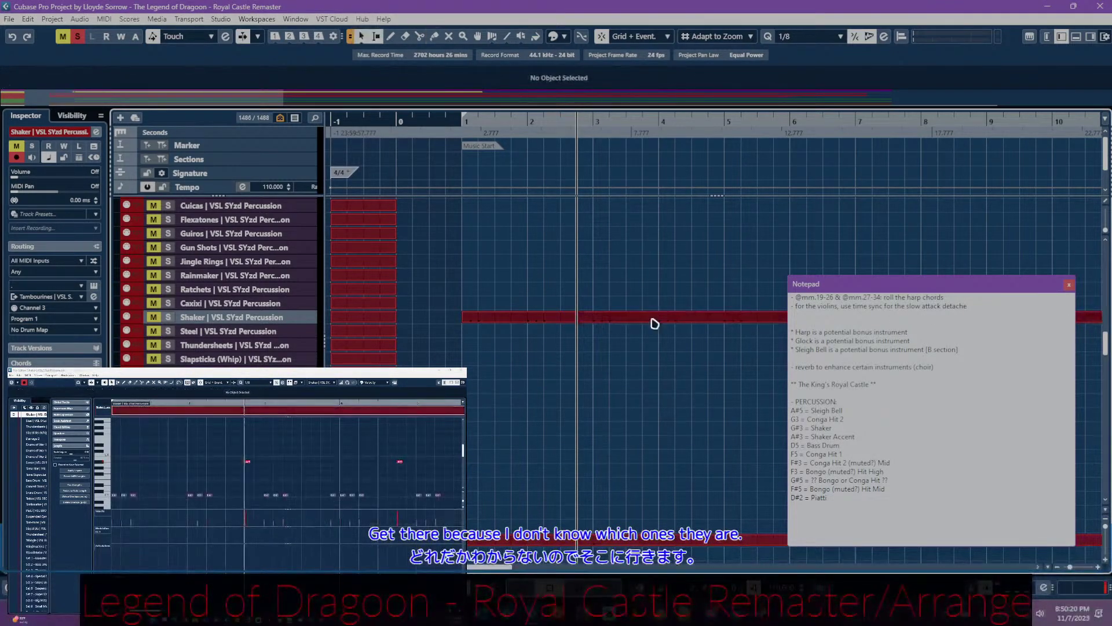
{"action": "left_click", "coordinate": [653, 321]}
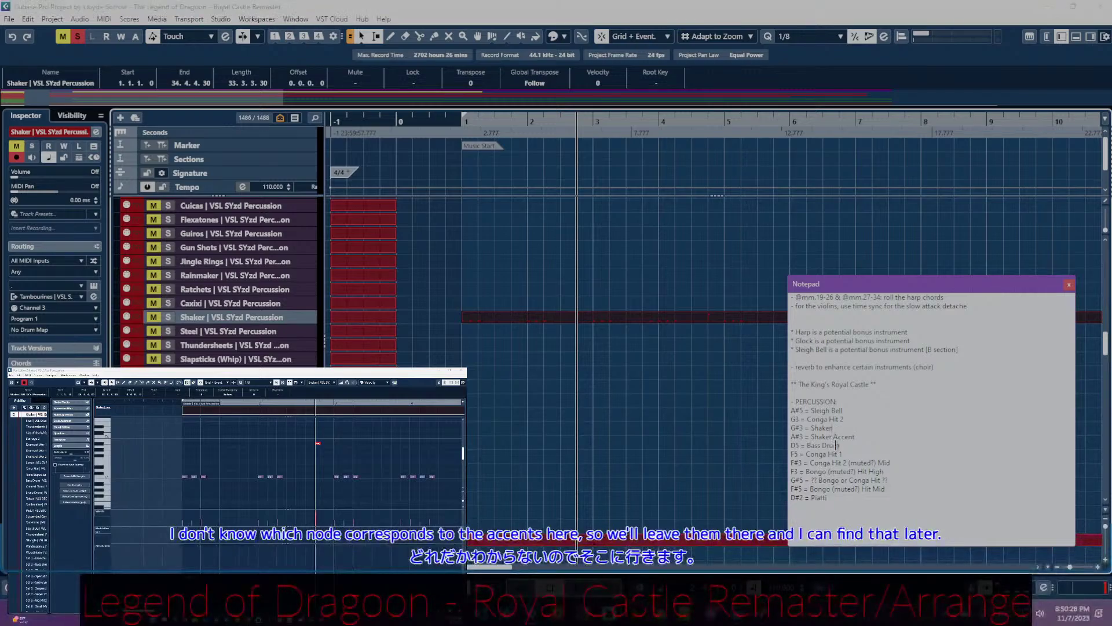
- Reopen the original percussion part, cut all its D5 Bass Drum notes and place the playhead at the first one in measure 1
{"action": "scroll", "coordinate": [471, 418], "scroll_direction": "down", "scroll_amount": 5}
{"action": "scroll", "coordinate": [470, 417], "scroll_direction": "down", "scroll_amount": 10}
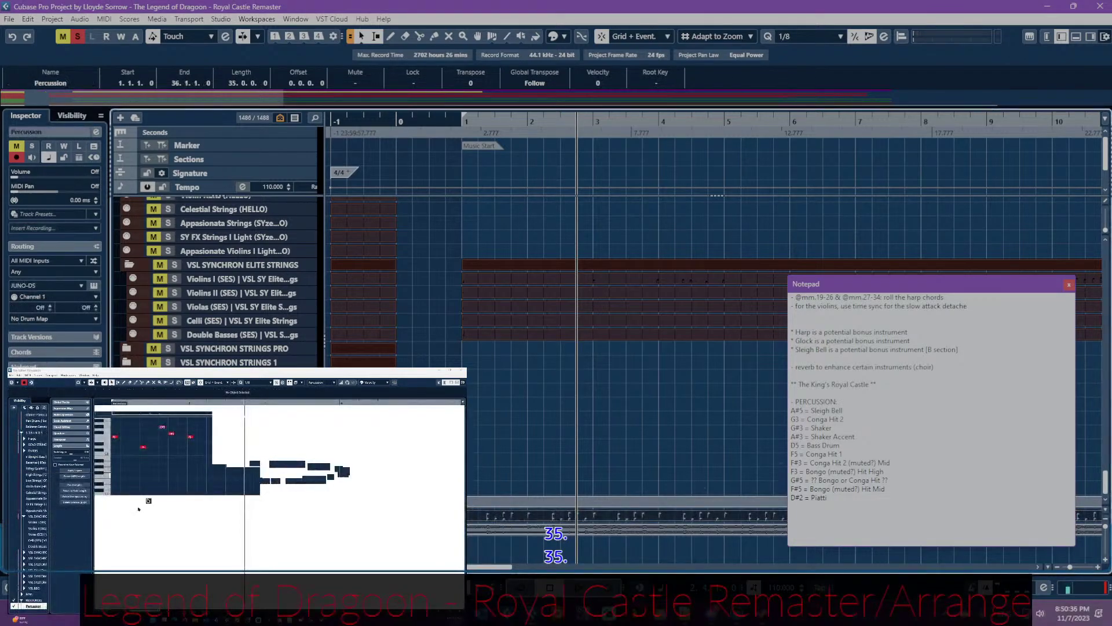
{"action": "left_click", "coordinate": [104, 448]}
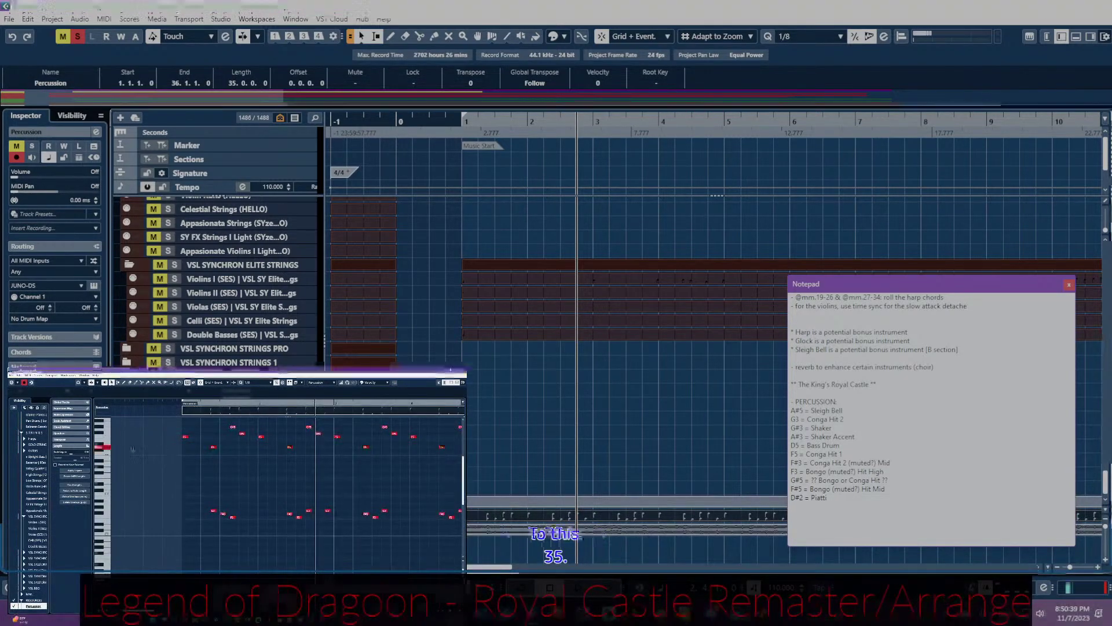
{"action": "left_click", "coordinate": [209, 405]}
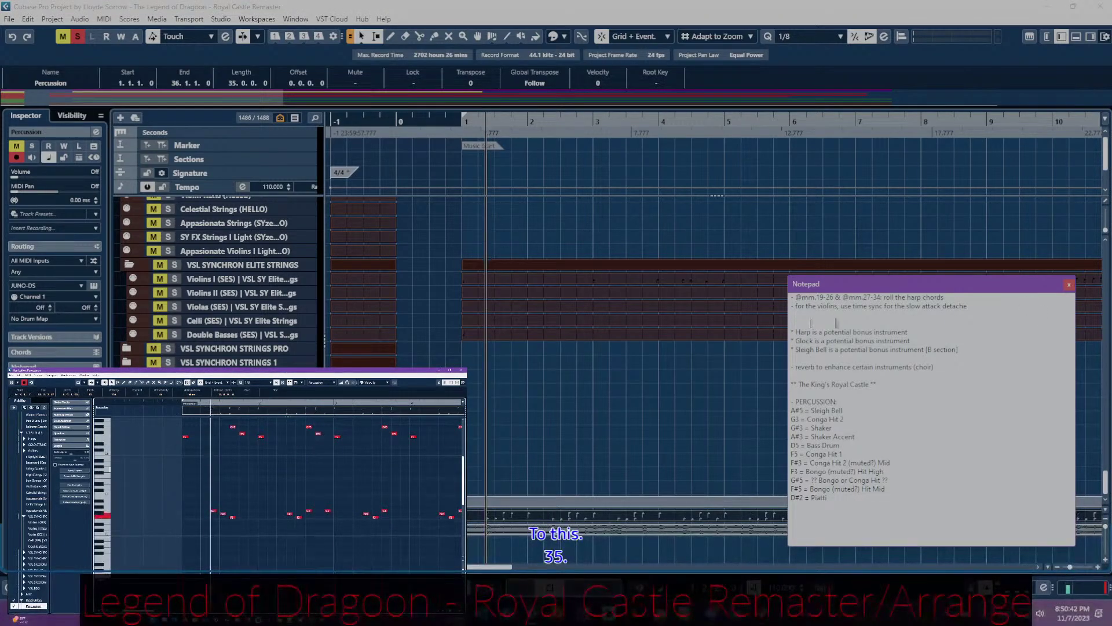
- Paste the D5 notes onto the Bass Drum | VSL BBO Quasar track and extend the new part back to measure 1
{"action": "scroll", "coordinate": [609, 348], "scroll_direction": "up", "scroll_amount": 10}
{"action": "scroll", "coordinate": [324, 278], "scroll_direction": "down", "scroll_amount": 5}
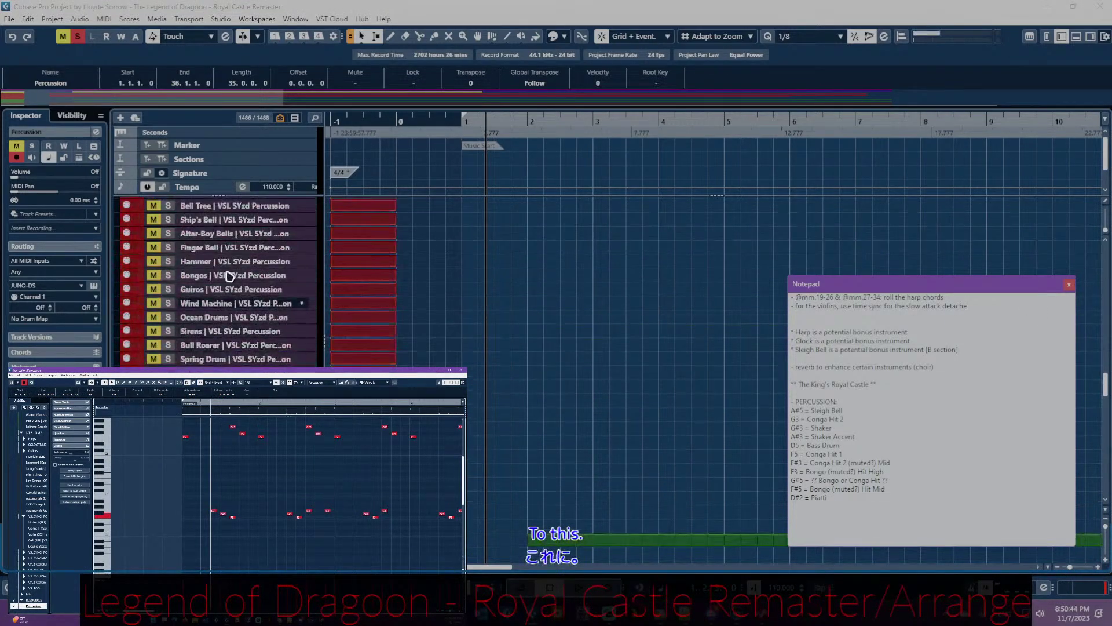
{"action": "scroll", "coordinate": [244, 235], "scroll_direction": "up", "scroll_amount": 5}
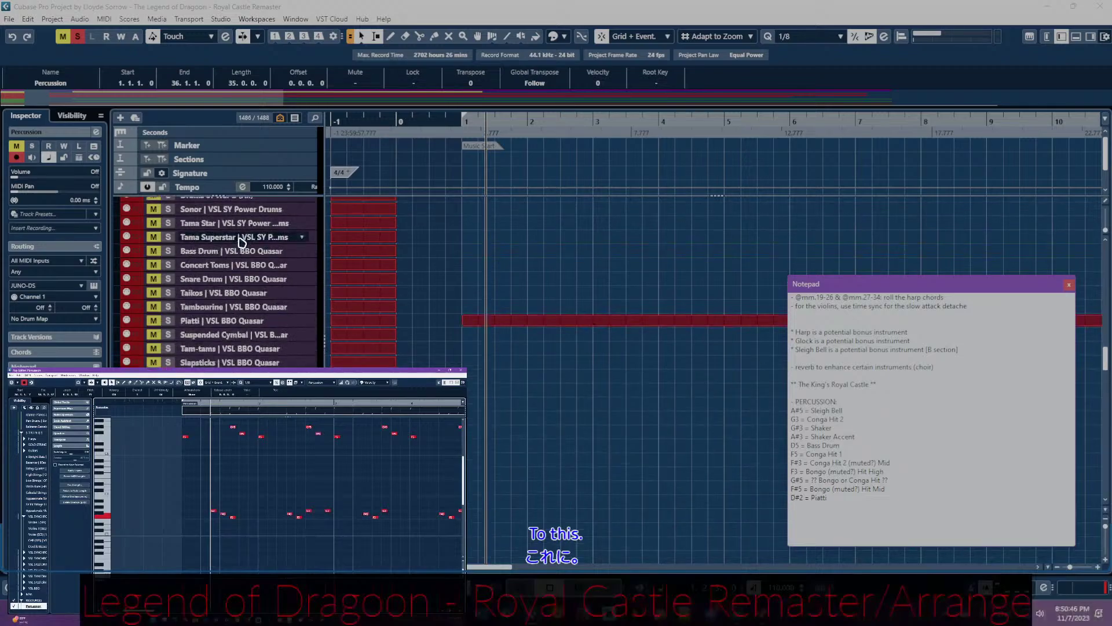
{"action": "left_click", "coordinate": [486, 252]}
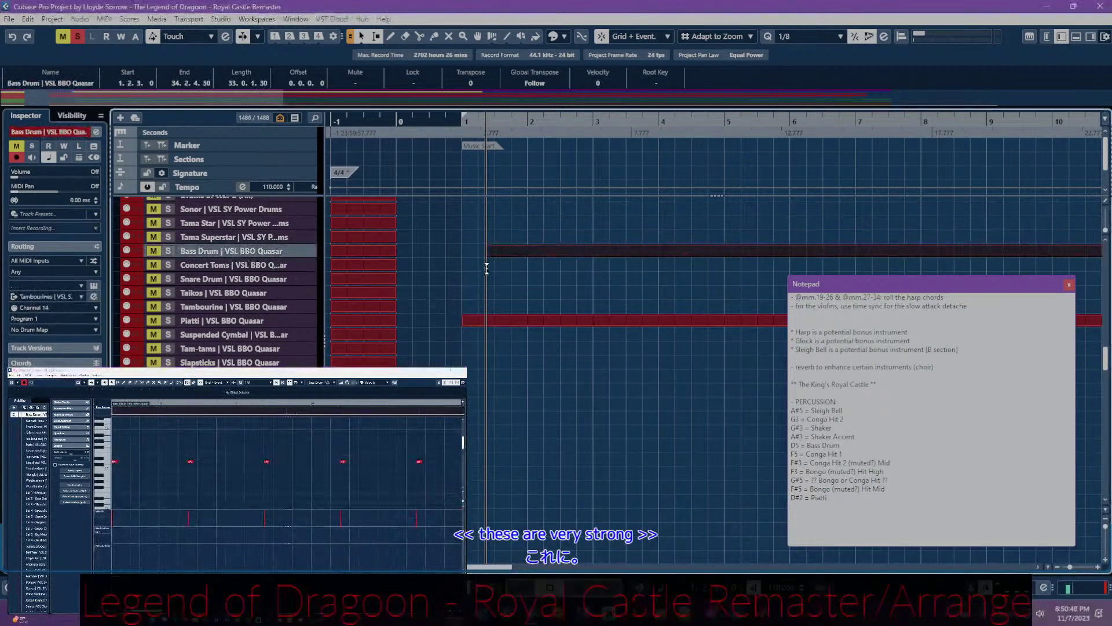
{"action": "left_click_drag", "start_coordinate": [491, 260], "coordinate": [463, 260]}
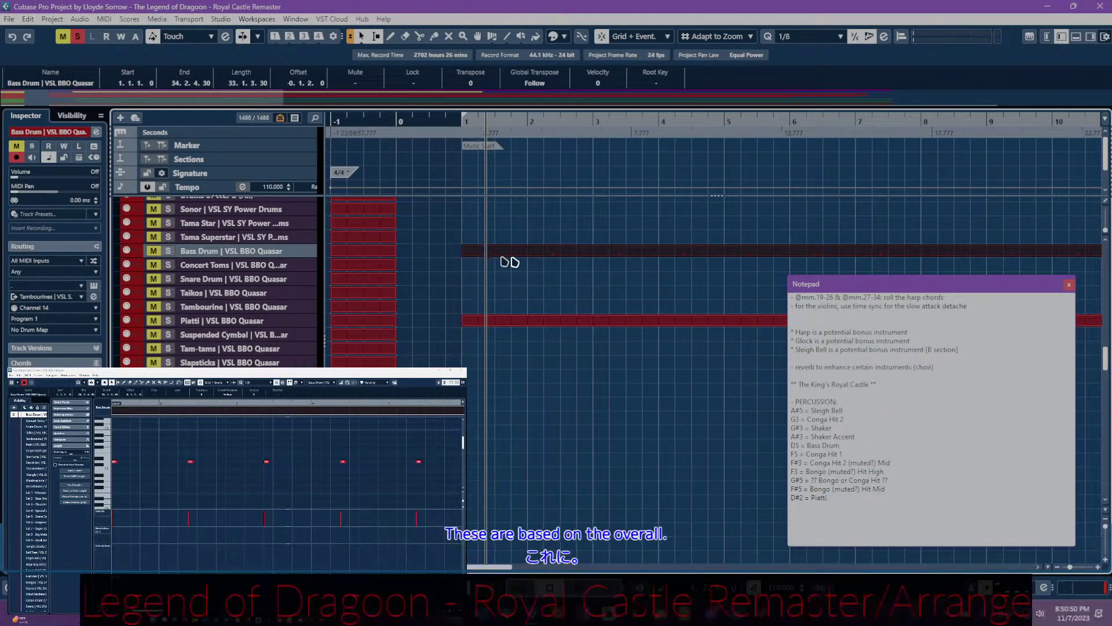
- Set the pitch of all notes in the Bass Drum part to C3
{"action": "left_click", "coordinate": [246, 478]}
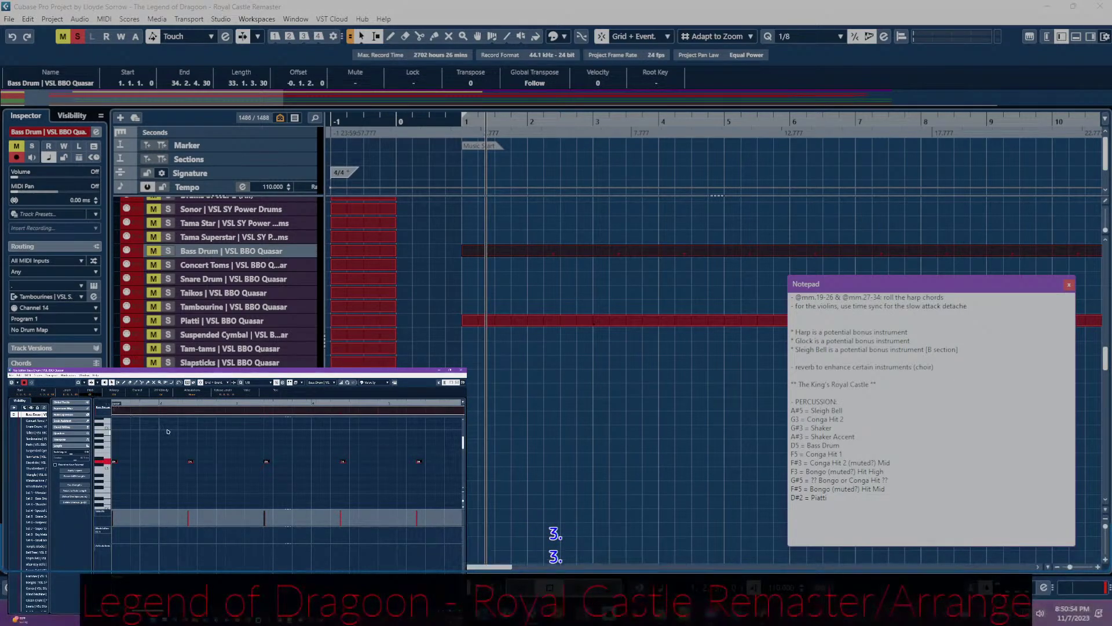
{"action": "scroll", "coordinate": [174, 440], "scroll_direction": "down", "scroll_amount": 5}
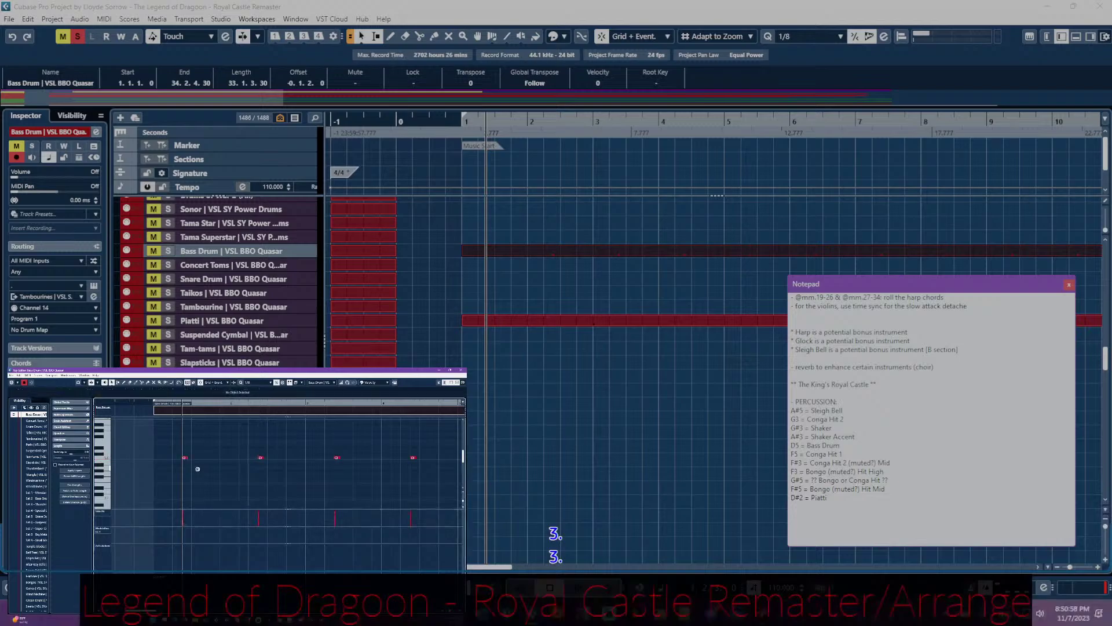
{"action": "scroll", "coordinate": [199, 469], "scroll_direction": "down", "scroll_amount": 2}
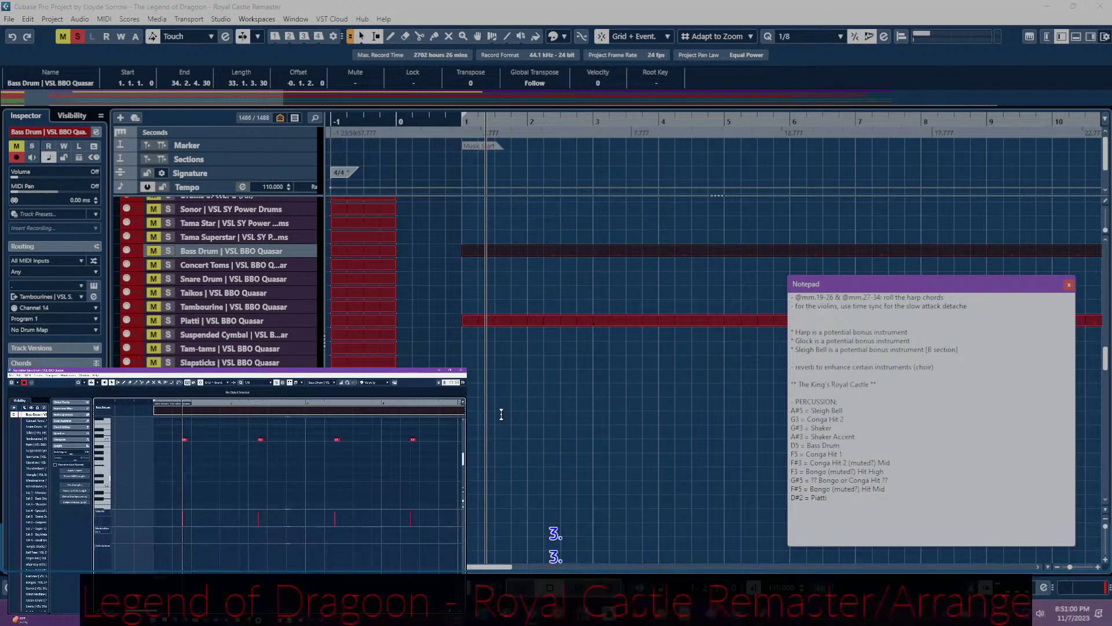
- Reopen the original percussion part and examine its remaining bongo and conga notes
{"action": "scroll", "coordinate": [500, 411], "scroll_direction": "down", "scroll_amount": 10}
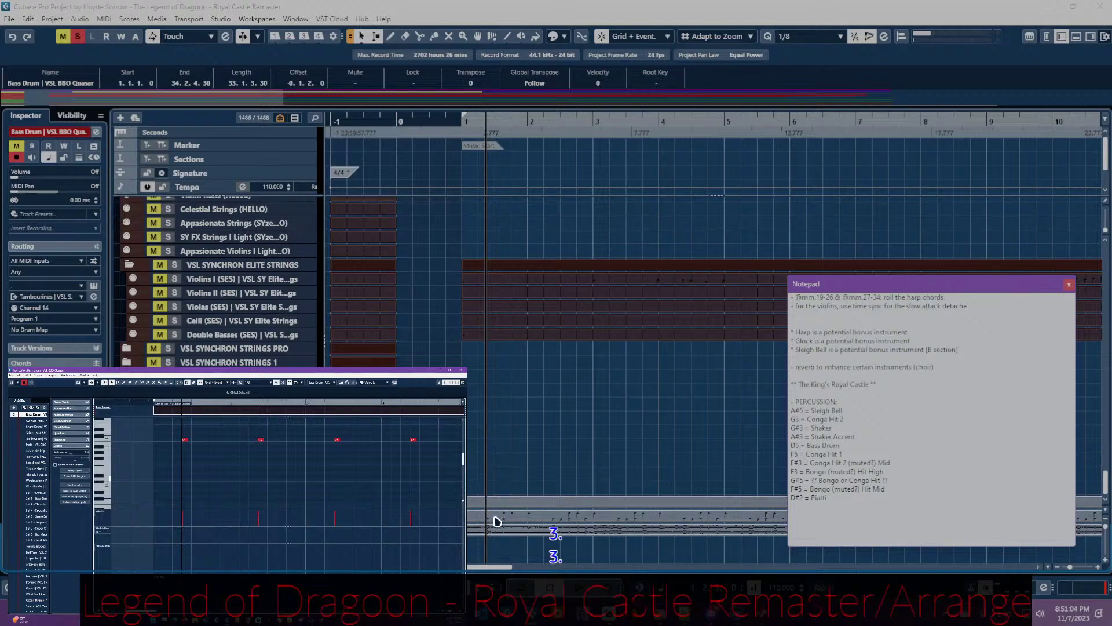
{"action": "left_click", "coordinate": [497, 520]}
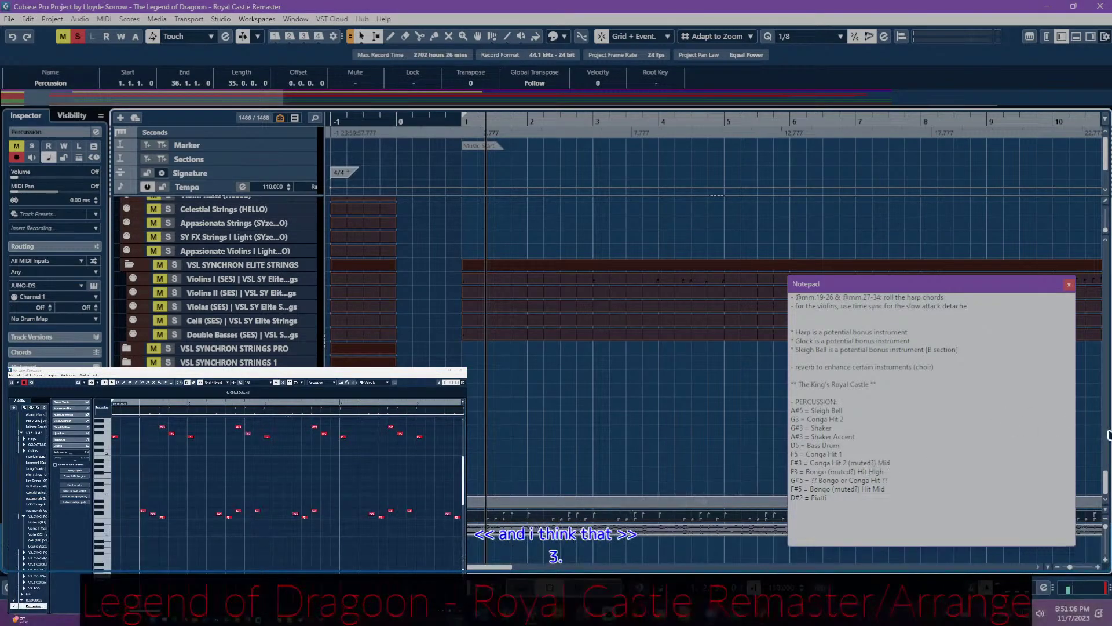
{"action": "scroll", "coordinate": [201, 508], "scroll_direction": "left", "scroll_amount": 2}
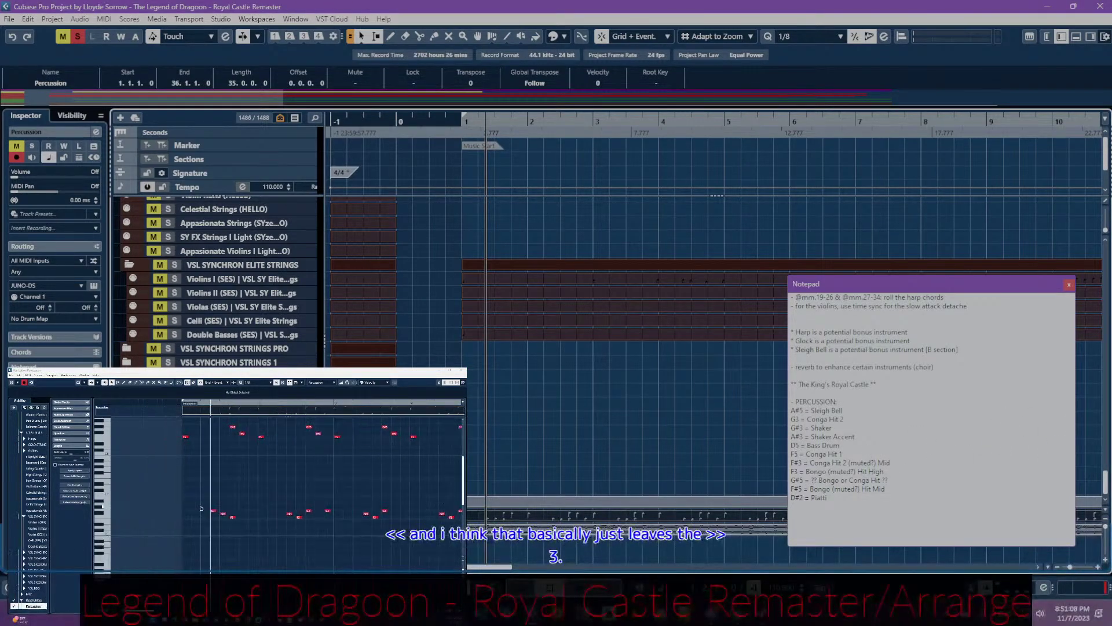
{"action": "scroll", "coordinate": [191, 475], "scroll_direction": "up", "scroll_amount": 2}
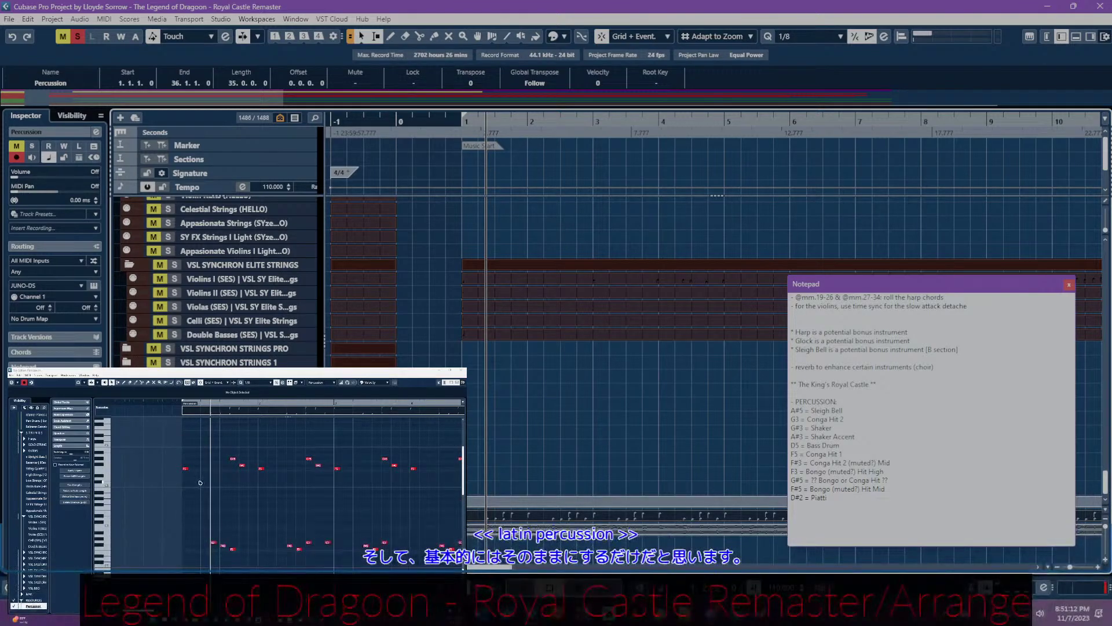
{"action": "scroll", "coordinate": [199, 484], "scroll_direction": "right", "scroll_amount": 1}
{"action": "scroll", "coordinate": [200, 485], "scroll_direction": "right", "scroll_amount": 2}
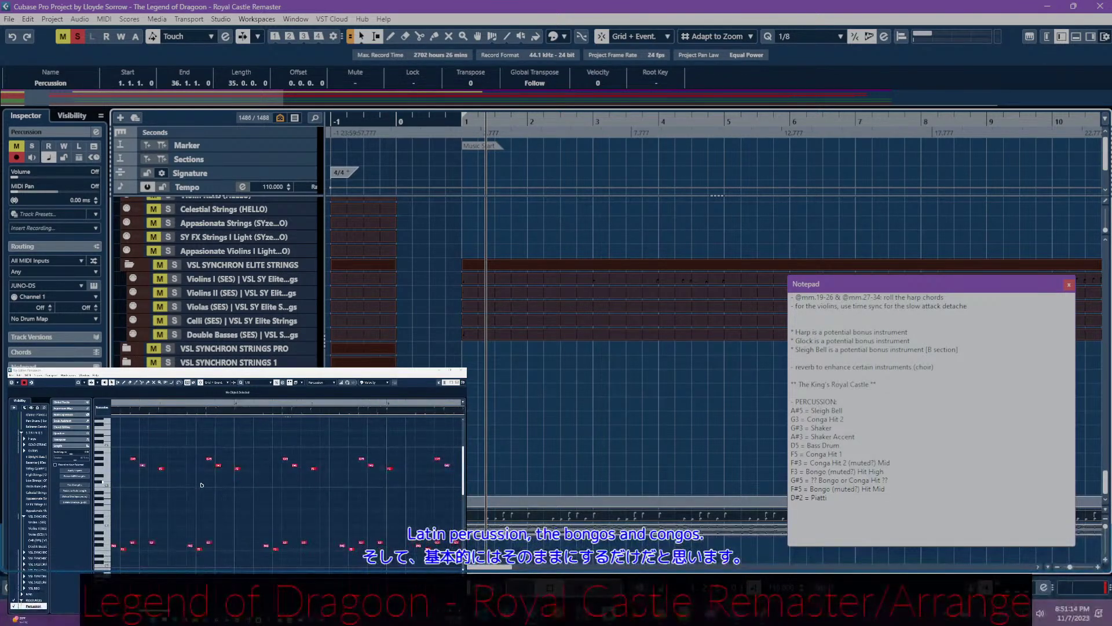
- Close the project notes and look through the untuned percussion tracks for suitable bongo and conga instruments
{"action": "scroll", "coordinate": [201, 484], "scroll_direction": "left", "scroll_amount": 2}
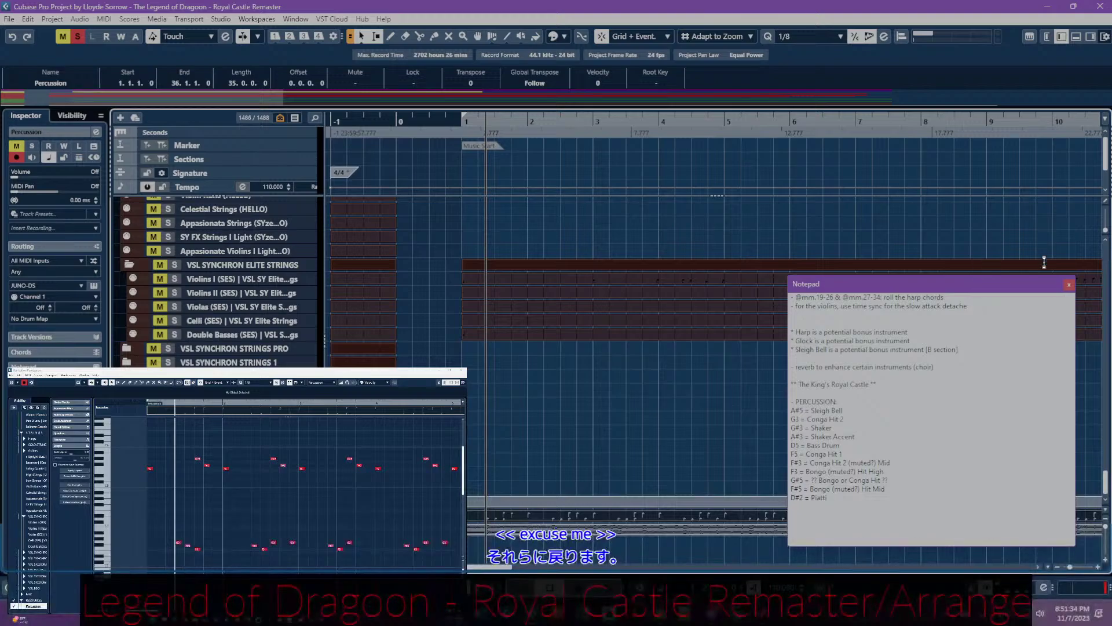
{"action": "left_click", "coordinate": [1069, 284]}
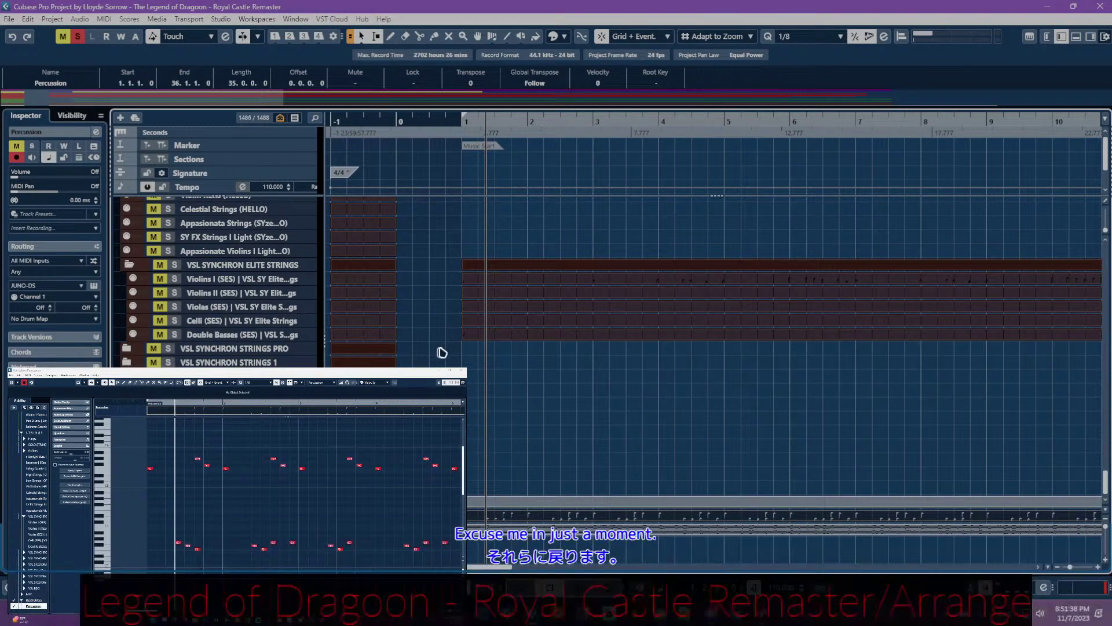
{"action": "scroll", "coordinate": [442, 353], "scroll_direction": "down", "scroll_amount": 15}
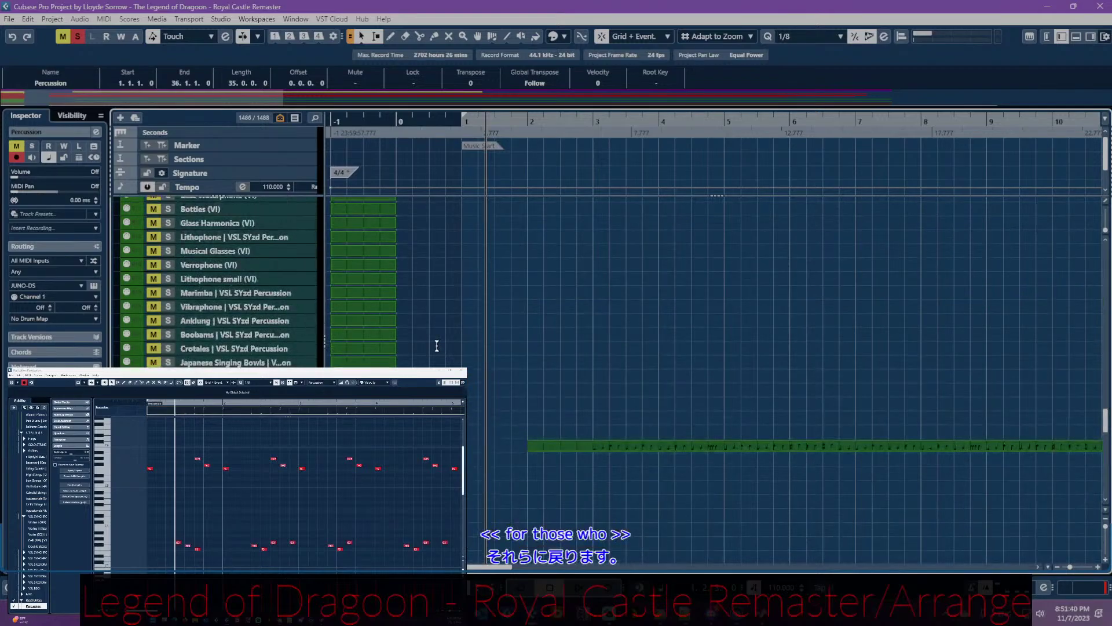
{"action": "scroll", "coordinate": [437, 345], "scroll_direction": "down", "scroll_amount": 10}
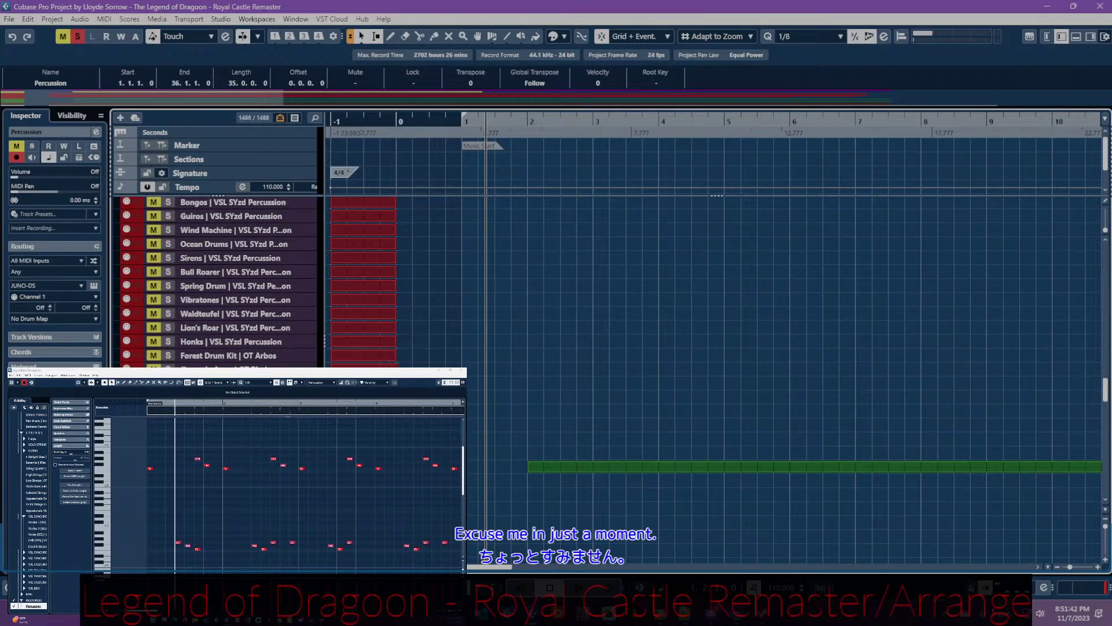
{"action": "scroll", "coordinate": [244, 311], "scroll_direction": "down", "scroll_amount": 10}
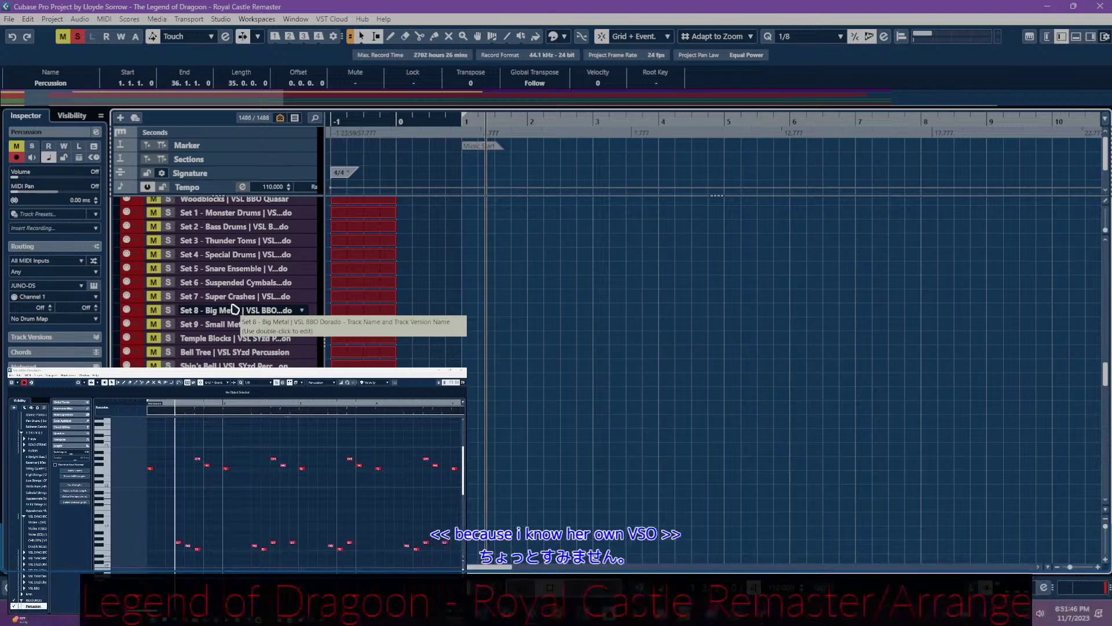
{"action": "scroll", "coordinate": [235, 310], "scroll_direction": "up", "scroll_amount": 10}
{"action": "scroll", "coordinate": [234, 309], "scroll_direction": "up", "scroll_amount": 3}
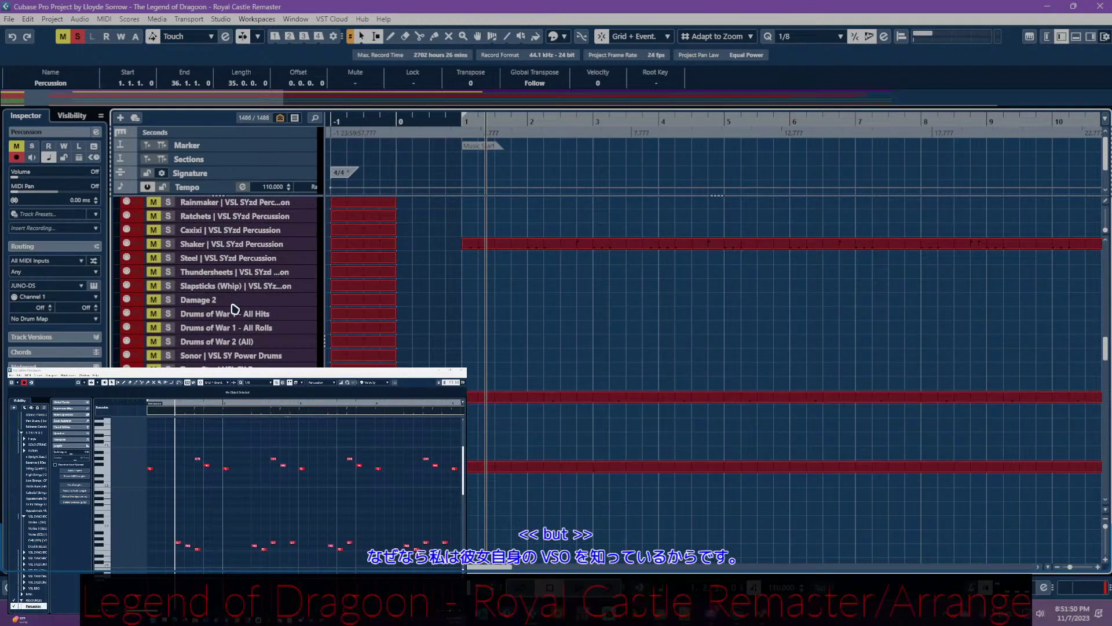
{"action": "scroll", "coordinate": [234, 308], "scroll_direction": "up", "scroll_amount": 6}
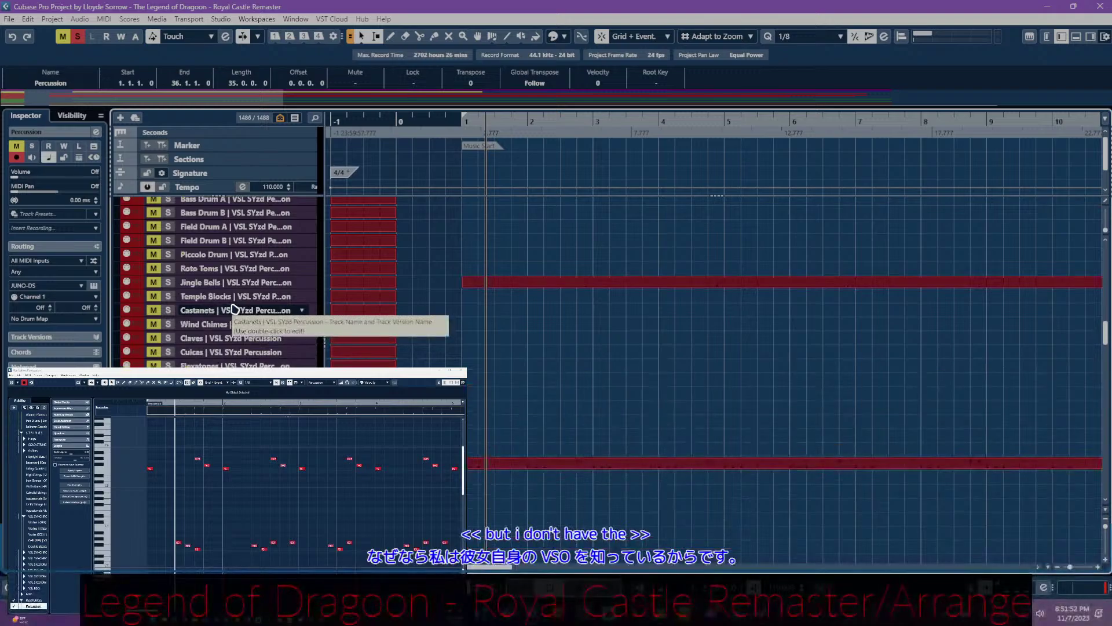
{"action": "scroll", "coordinate": [235, 309], "scroll_direction": "up", "scroll_amount": 3}
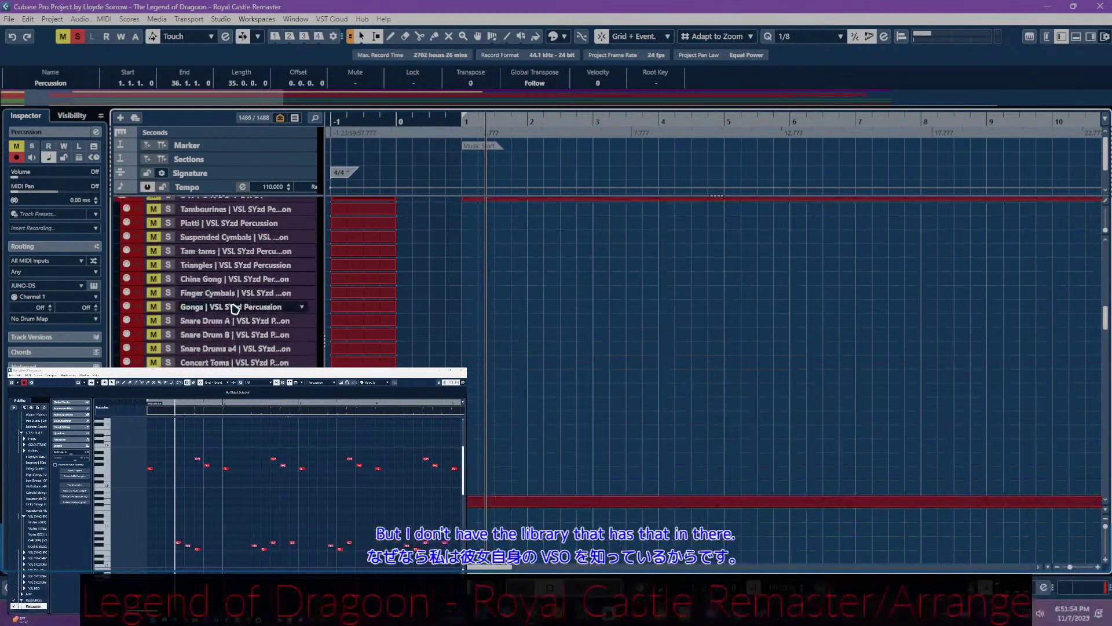
{"action": "scroll", "coordinate": [234, 309], "scroll_direction": "down", "scroll_amount": 6}
{"action": "scroll", "coordinate": [235, 308], "scroll_direction": "down", "scroll_amount": 10}
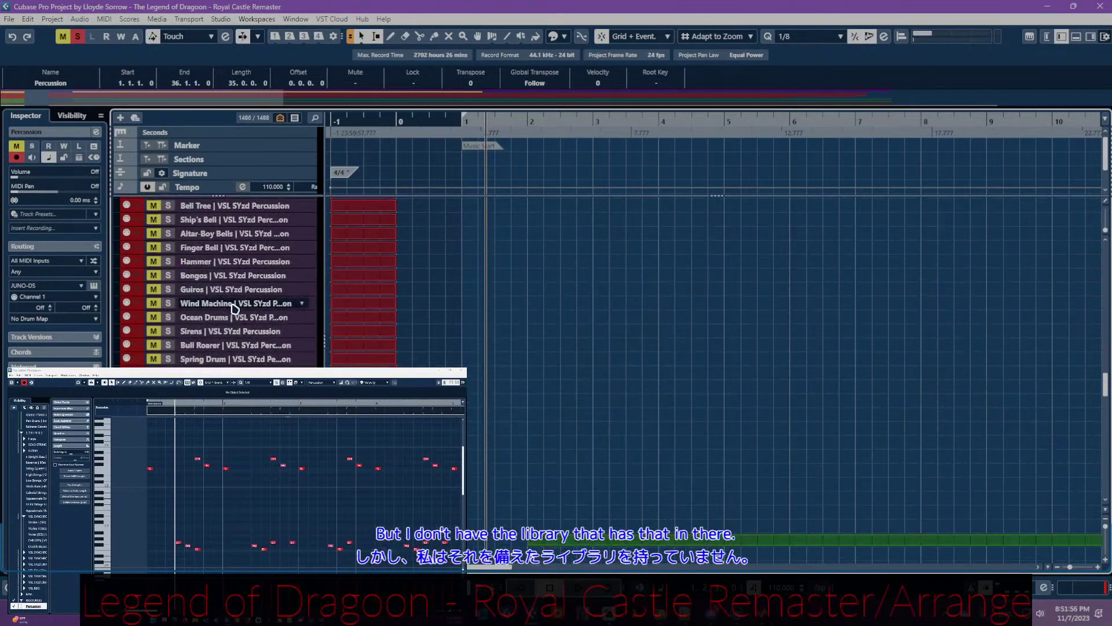
{"action": "scroll", "coordinate": [199, 296], "scroll_direction": "up", "scroll_amount": 3}
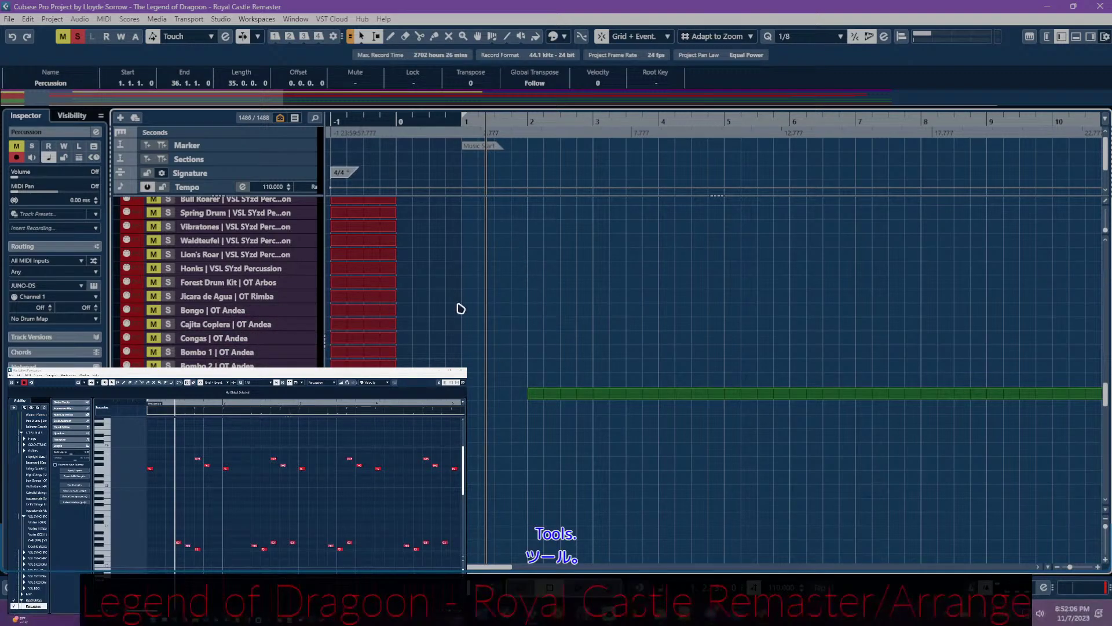
{"action": "scroll", "coordinate": [462, 311], "scroll_direction": "down", "scroll_amount": 3}
{"action": "scroll", "coordinate": [461, 304], "scroll_direction": "up", "scroll_amount": 3}
{"action": "scroll", "coordinate": [559, 348], "scroll_direction": "down", "scroll_amount": 10}
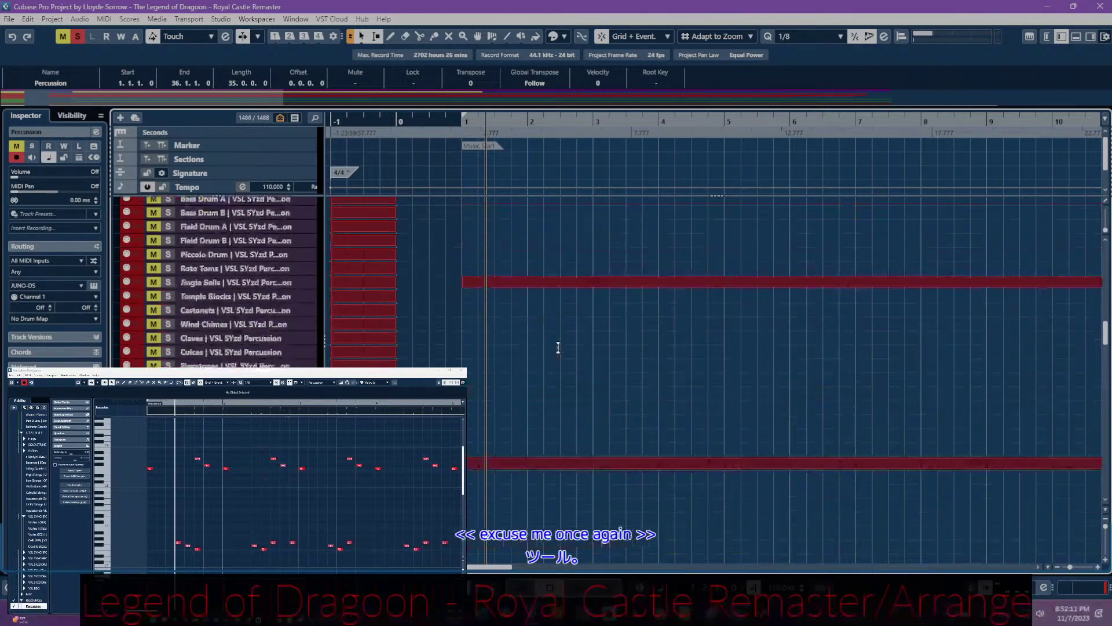
{"action": "scroll", "coordinate": [407, 270], "scroll_direction": "down", "scroll_amount": 10}
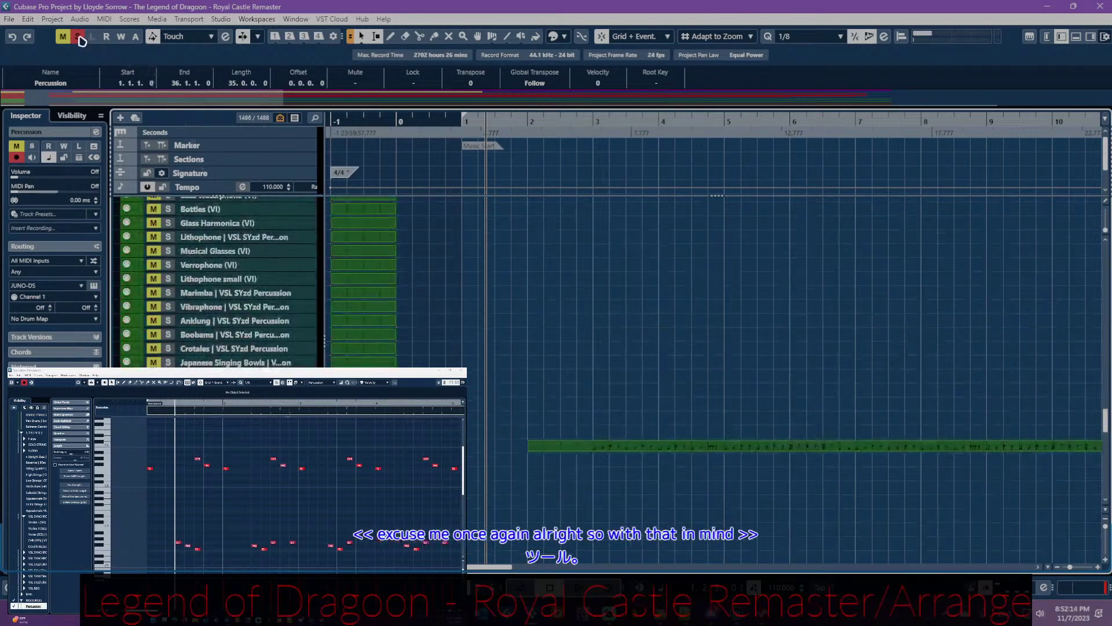
- Turn off all track solos and select the part on the Piatti | VSL BBO Quasar track
{"action": "scroll", "coordinate": [579, 315], "scroll_direction": "down", "scroll_amount": 10}
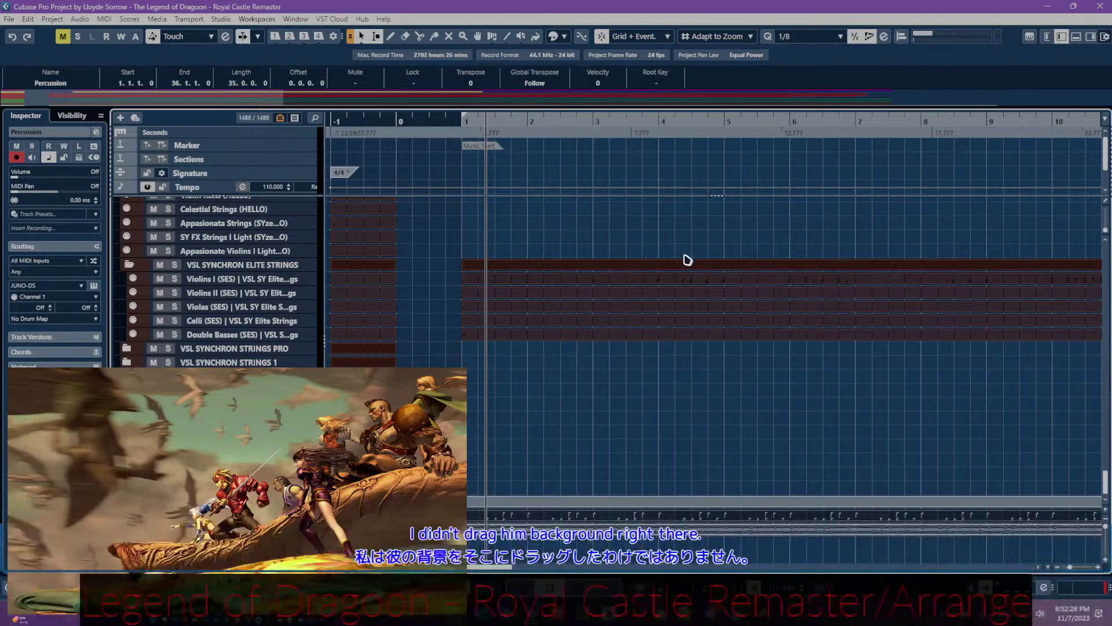
{"action": "scroll", "coordinate": [637, 415], "scroll_direction": "up", "scroll_amount": 15}
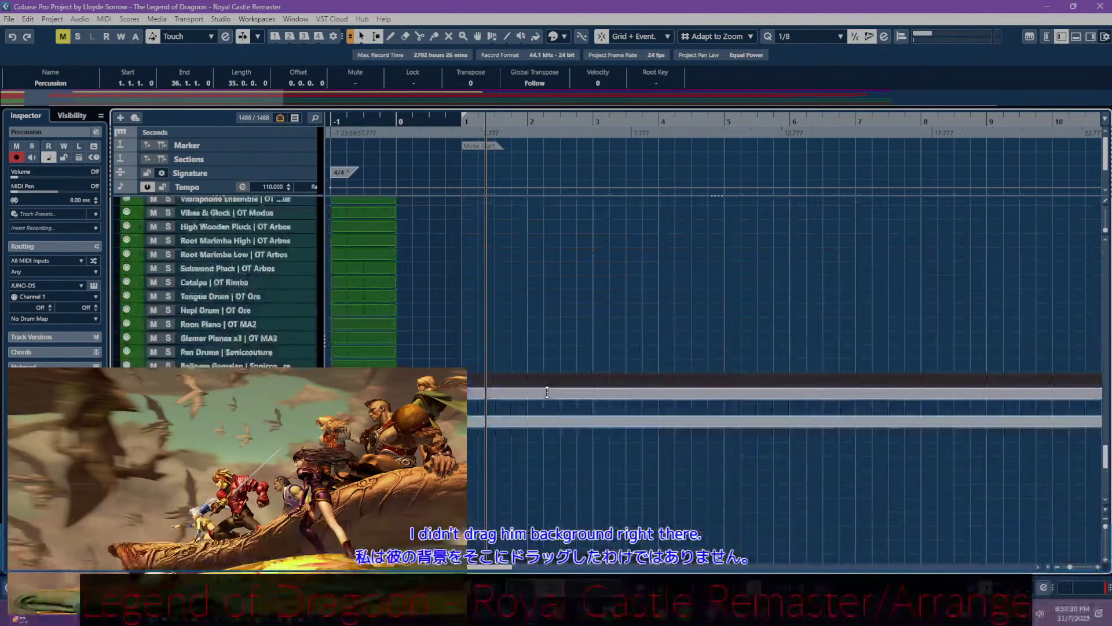
{"action": "scroll", "coordinate": [499, 386], "scroll_direction": "down", "scroll_amount": 15}
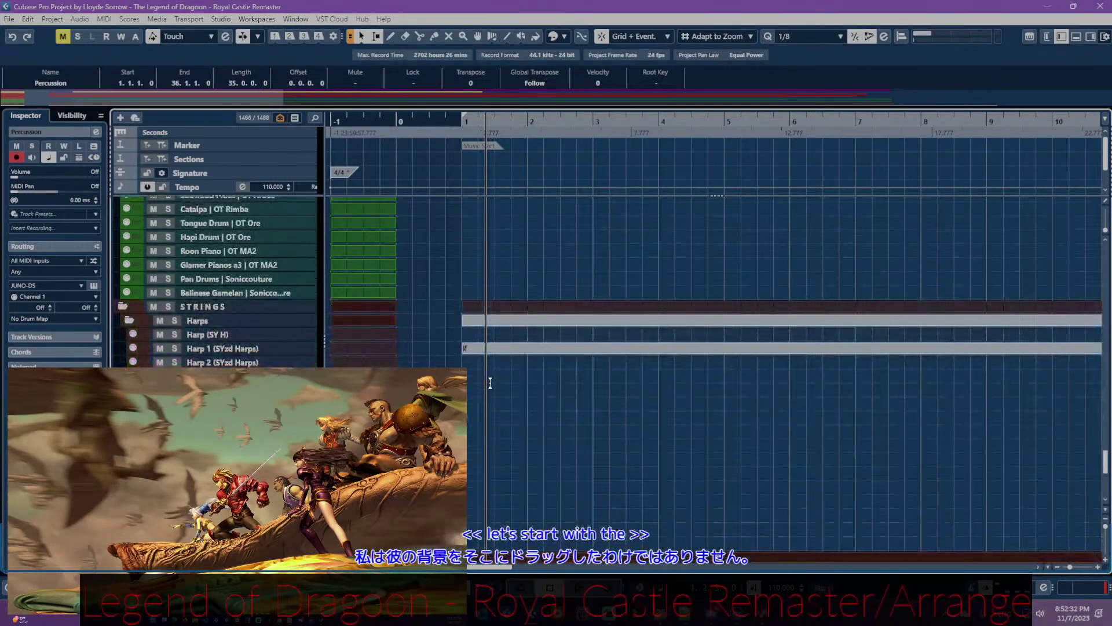
{"action": "scroll", "coordinate": [489, 383], "scroll_direction": "down", "scroll_amount": 5}
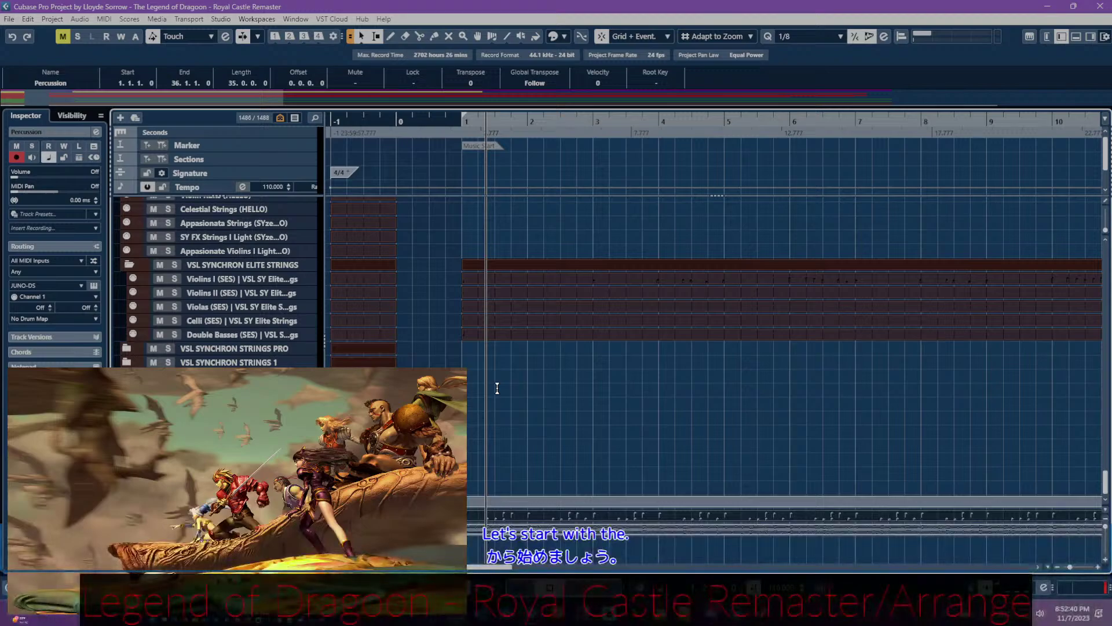
{"action": "scroll", "coordinate": [498, 388], "scroll_direction": "up", "scroll_amount": 10}
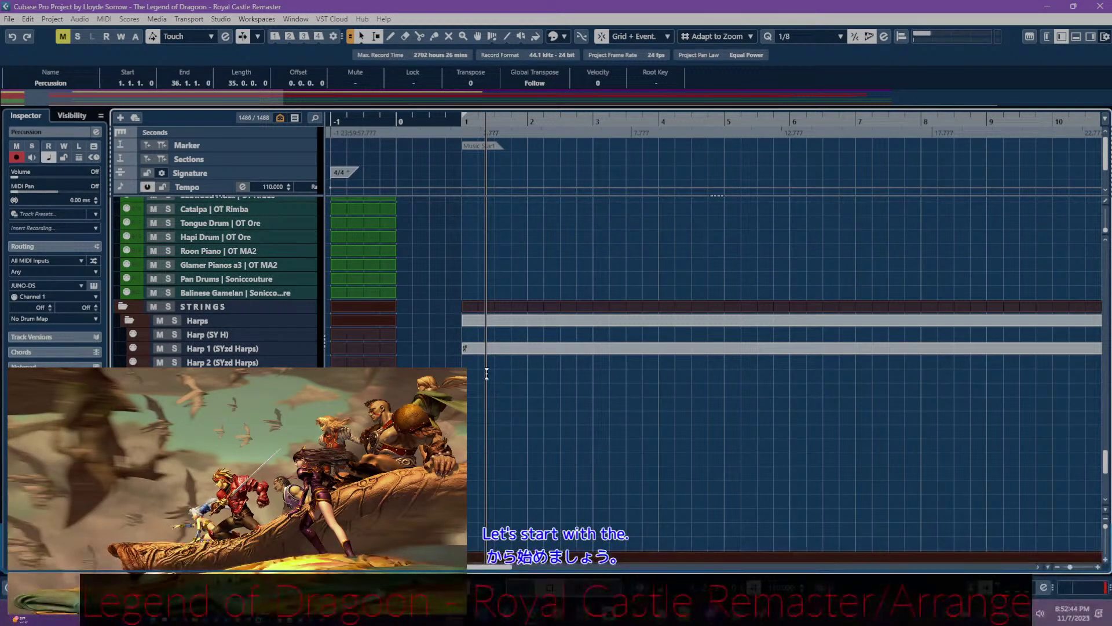
{"action": "scroll", "coordinate": [486, 374], "scroll_direction": "up", "scroll_amount": 15}
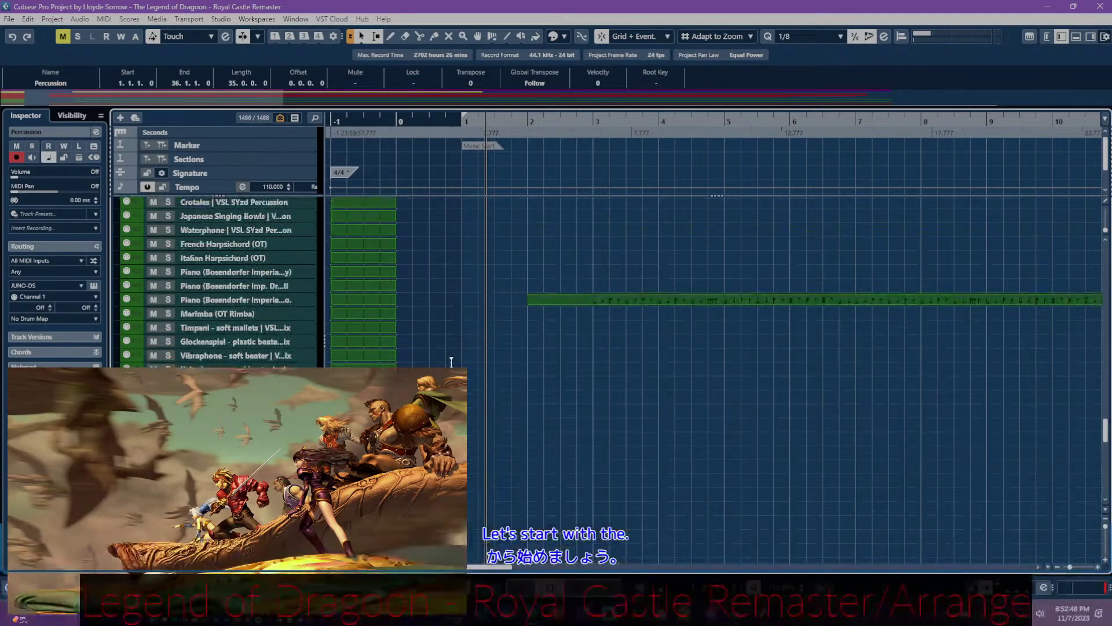
{"action": "scroll", "coordinate": [437, 366], "scroll_direction": "down", "scroll_amount": 15}
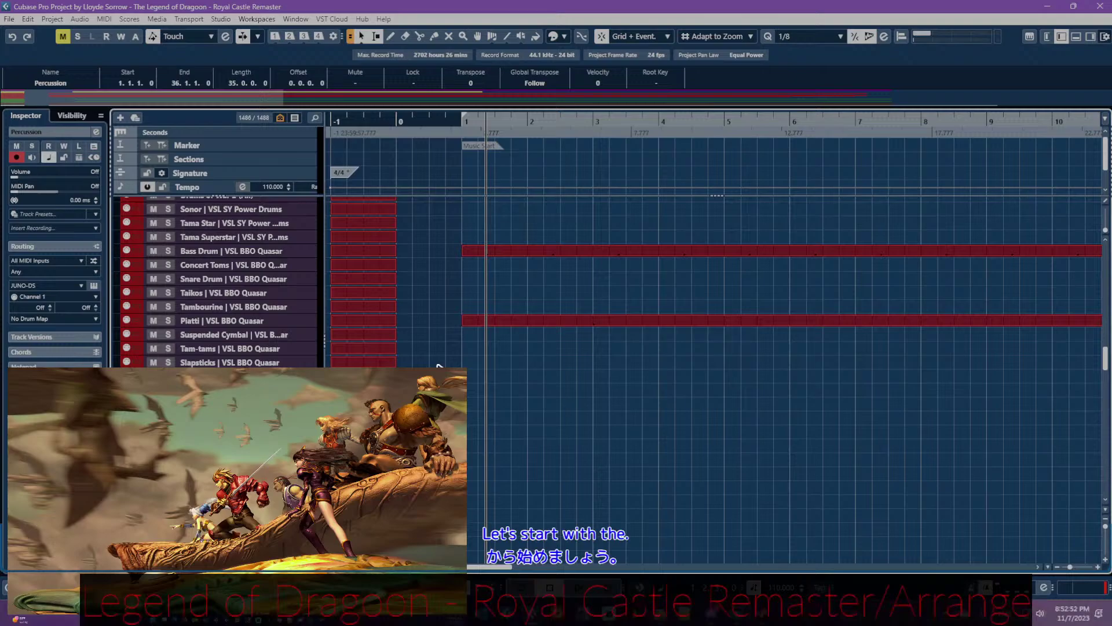
{"action": "scroll", "coordinate": [458, 347], "scroll_direction": "right", "scroll_amount": 3}
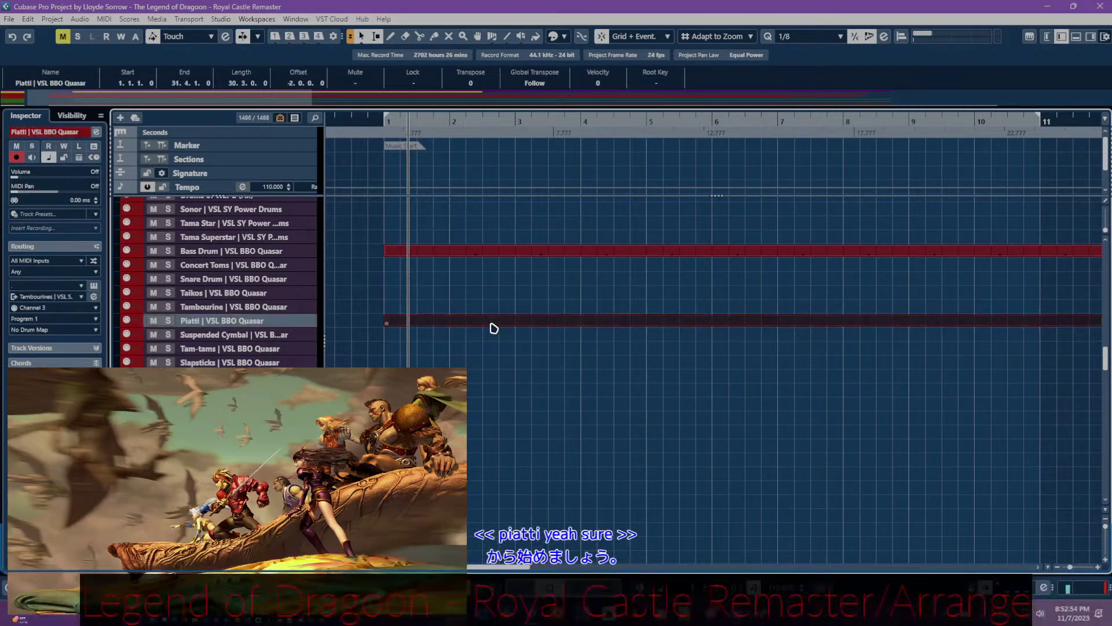
{"action": "left_click", "coordinate": [490, 325]}
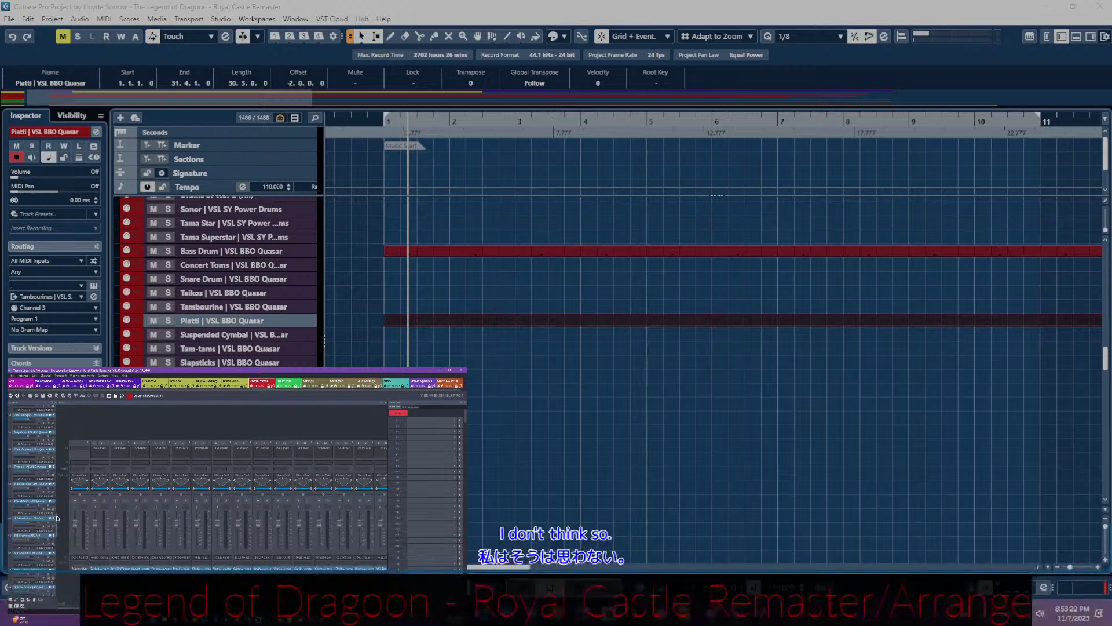
- Reopen the project notes and add "* Triangle is a potential bonus instrument (B section)" below the Sleigh Bell line
{"action": "left_click", "coordinate": [684, 5]}
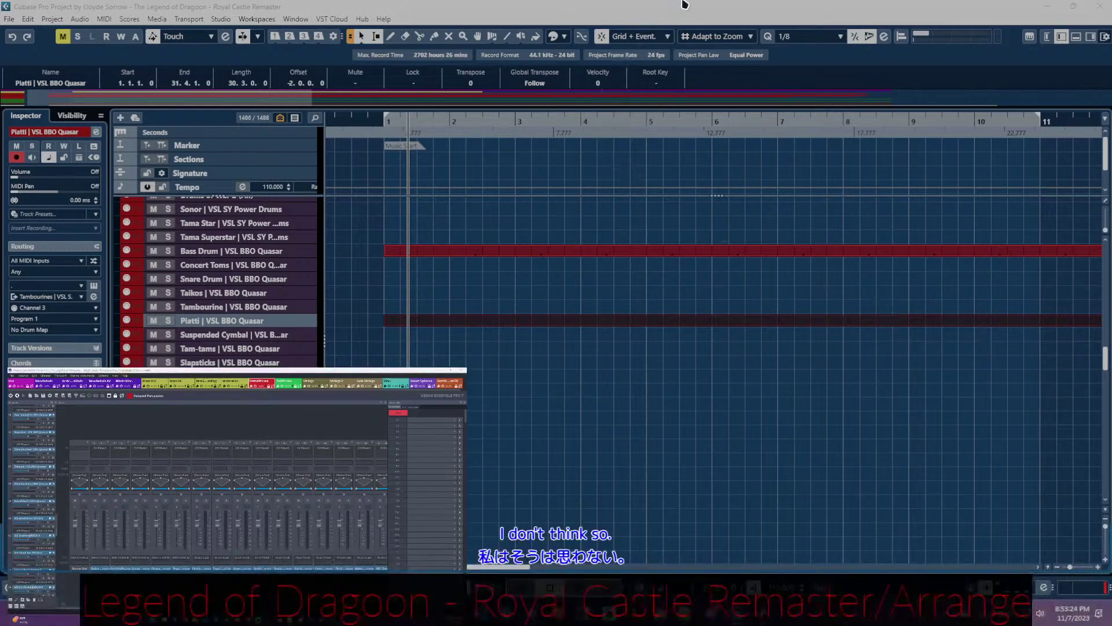
{"action": "left_click", "coordinate": [54, 19]}
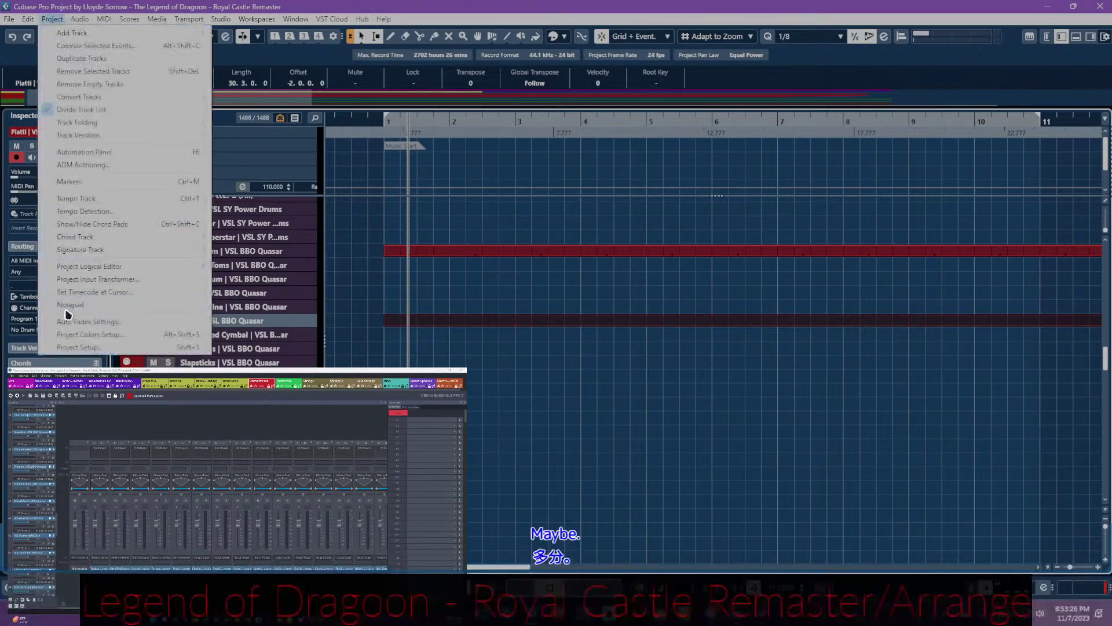
{"action": "left_click", "coordinate": [93, 309]}
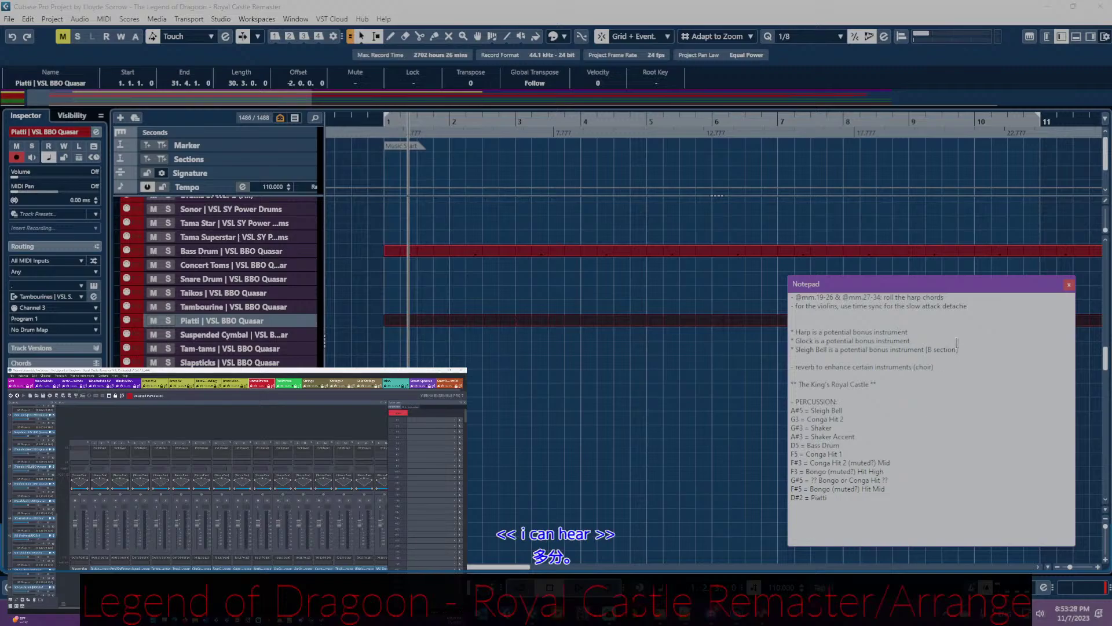
{"action": "left_click_drag", "start_coordinate": [960, 349], "coordinate": [926, 349]}
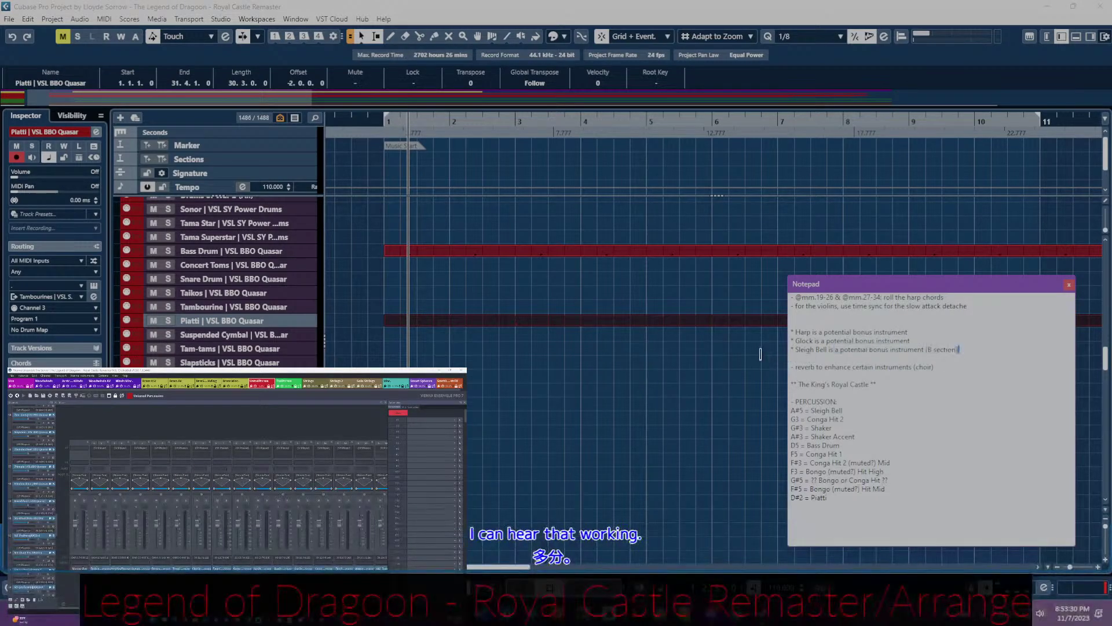
{"action": "key", "text": "shift+Home"}
{"action": "left_click", "coordinate": [961, 350]}
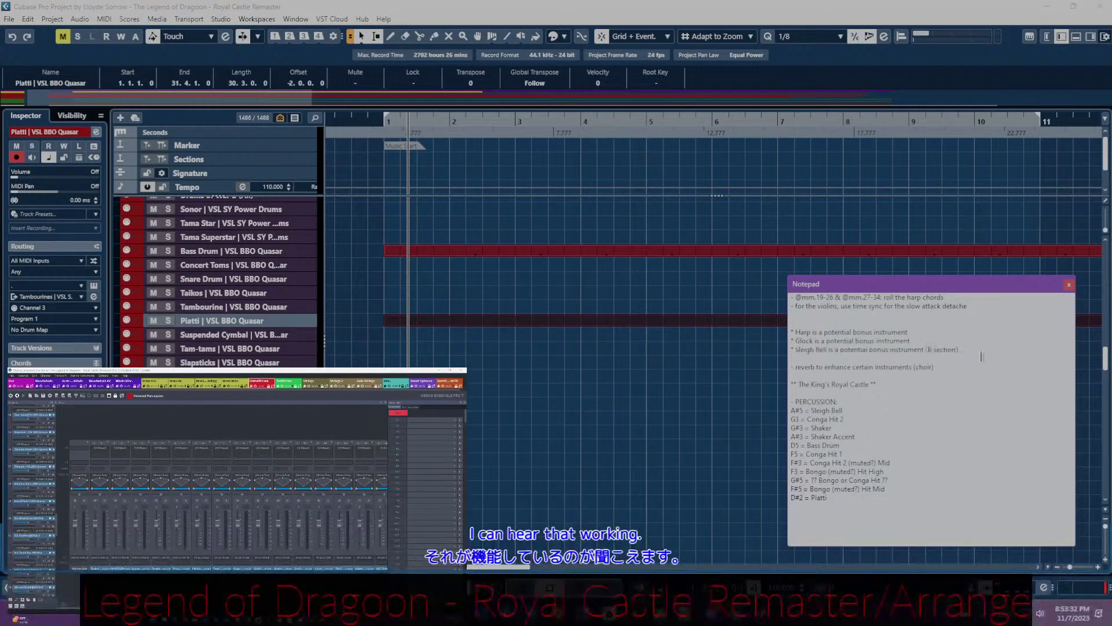
{"action": "key", "text": "Return"}
{"action": "type", "text": "Sleigh Bell is a potential bonus instrument (B section)"}
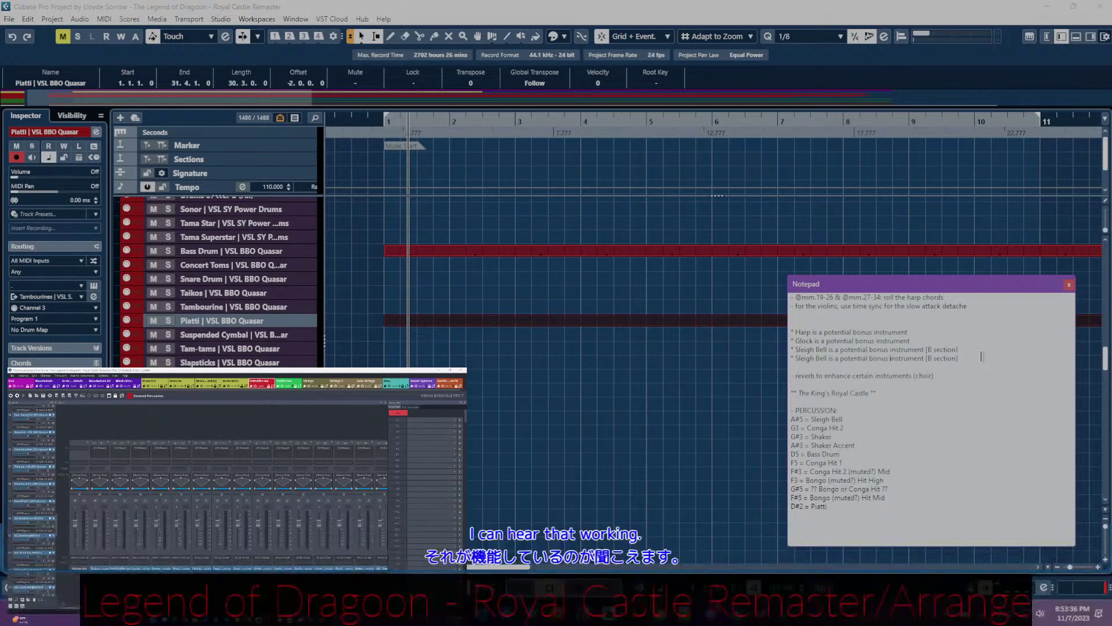
{"action": "key", "text": "ctrl+Left"}
{"action": "key", "text": "ctrl+shift+Left"}
{"action": "type", "text": "Triangle"}
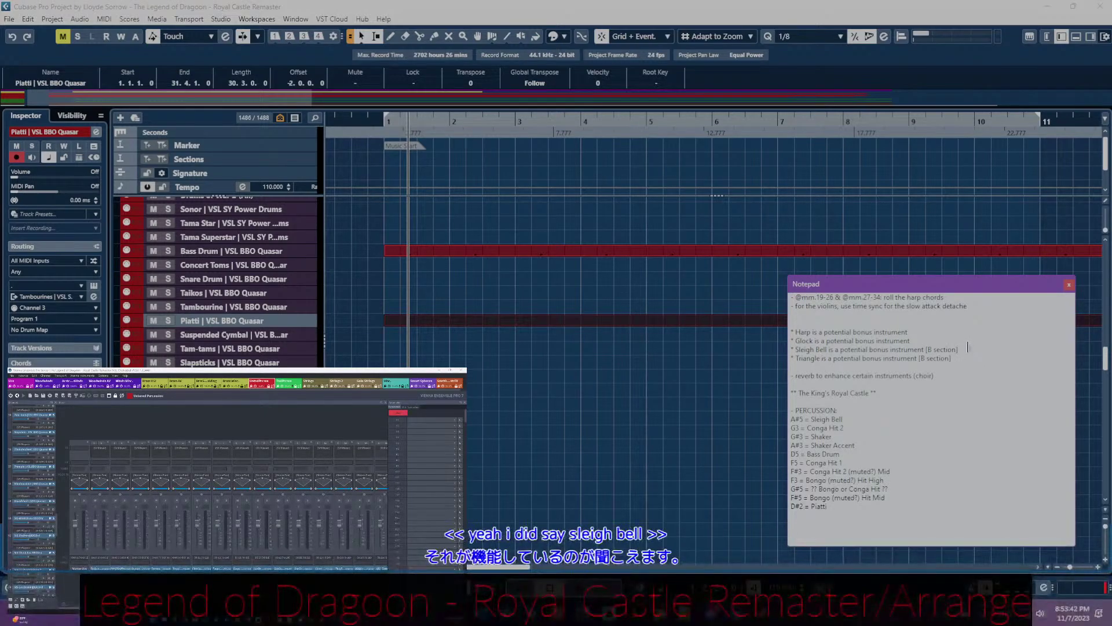
- Delete the line about Sleigh Bell as a potential bonus instrument from the project notes
{"action": "left_click_drag", "start_coordinate": [968, 347], "coordinate": [789, 350]}
{"action": "key", "text": "BackSpace"}
{"action": "key", "text": "BackSpace"}
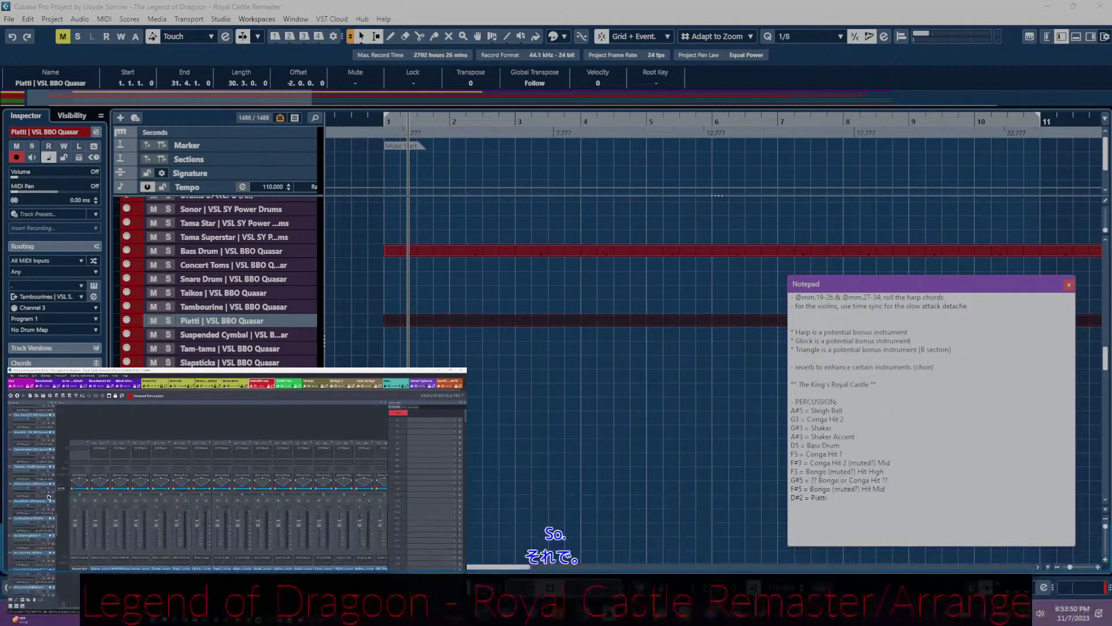
- Add the line "- double the sleigh bell with a Tambourine hit" below the violins note in the project notes
{"action": "left_click", "coordinate": [56, 529]}
{"action": "scroll", "coordinate": [57, 521], "scroll_direction": "down", "scroll_amount": 5}
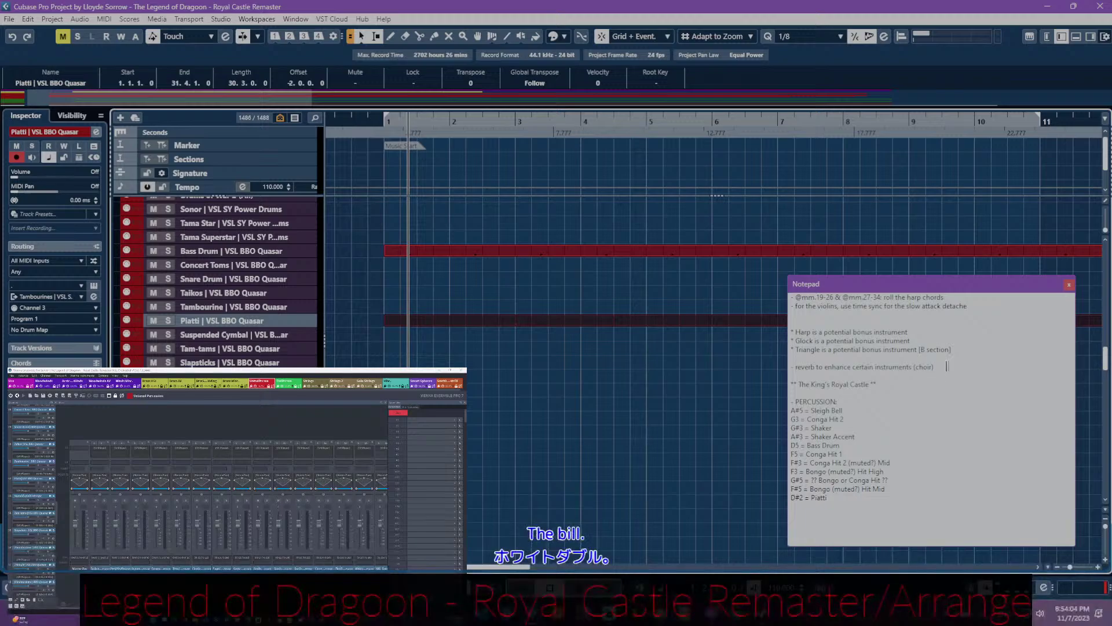
{"action": "left_click", "coordinate": [980, 306]}
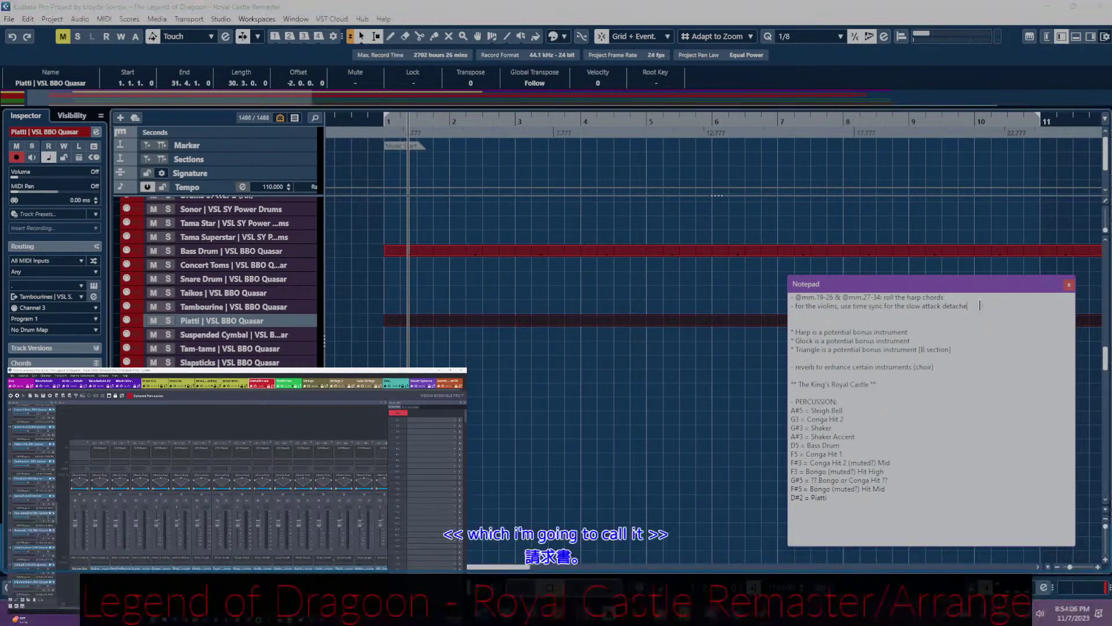
{"action": "key", "text": "Return"}
{"action": "type", "text": "*"}
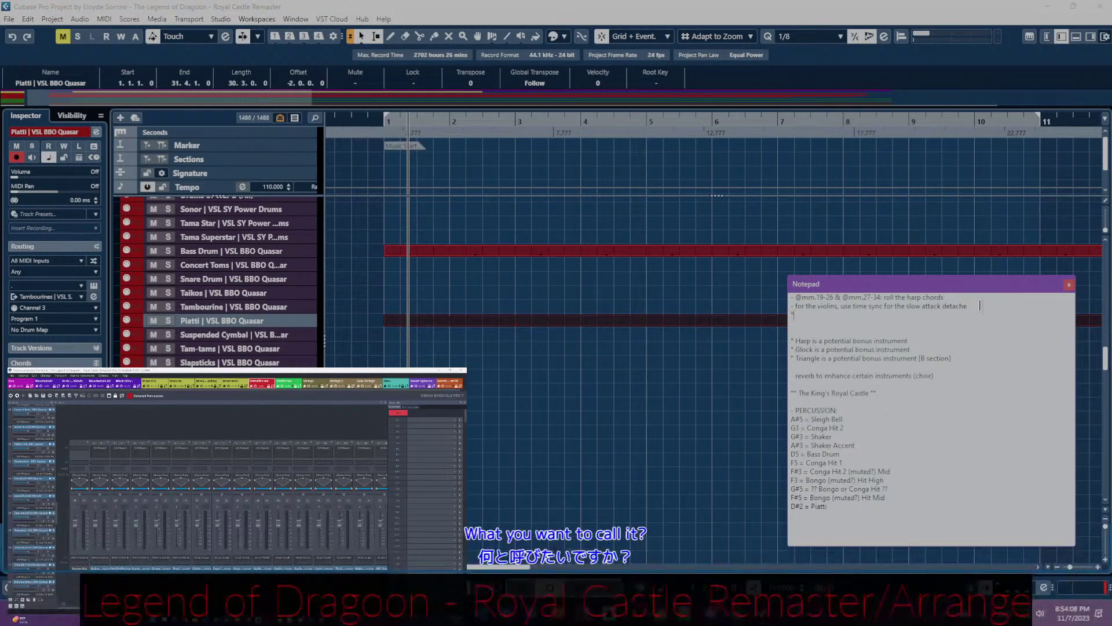
{"action": "key", "text": "BackSpace"}
{"action": "type", "text": "- dp"}
{"action": "type", "text": "o"}
{"action": "type", "text": "uble the sleigh"}
{"action": "type", "text": " bell with "}
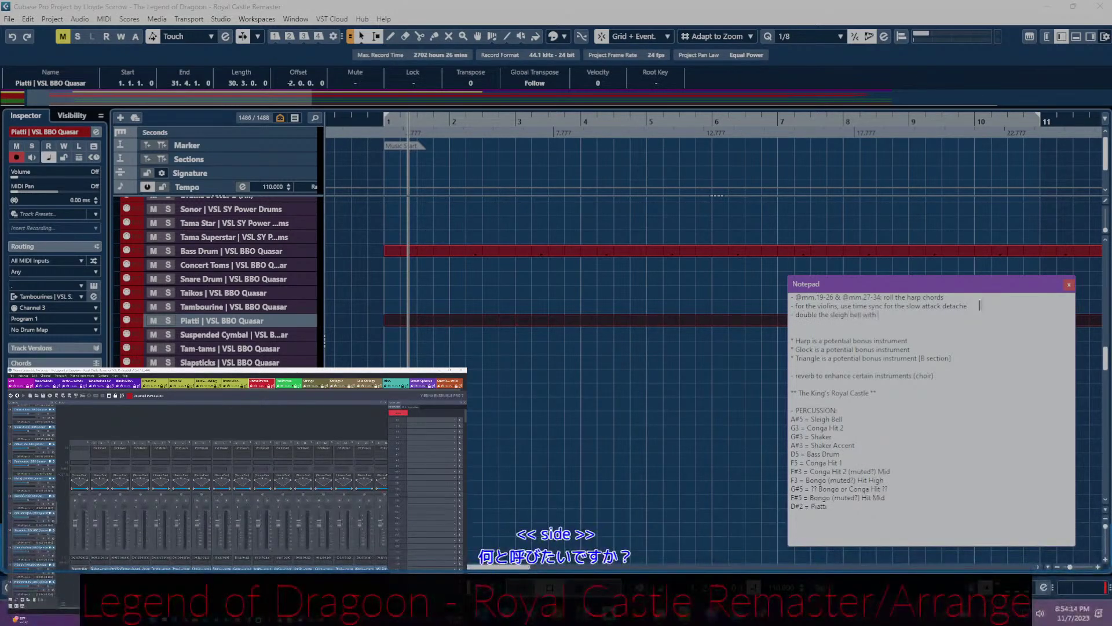
{"action": "type", "text": "a Tambourin"}
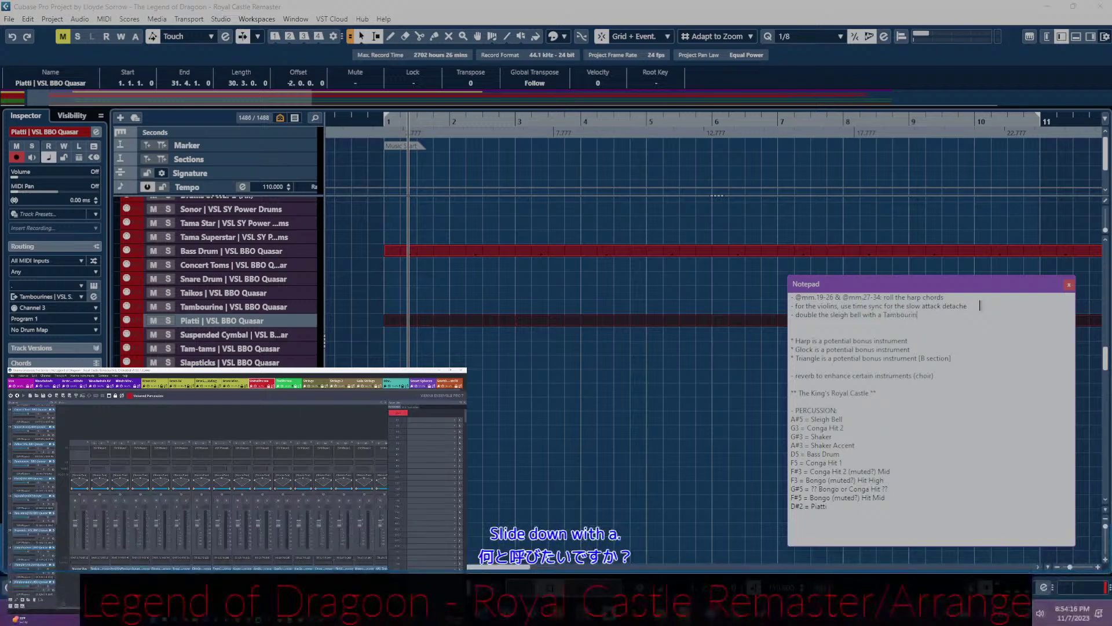
{"action": "type", "text": "e hit"}
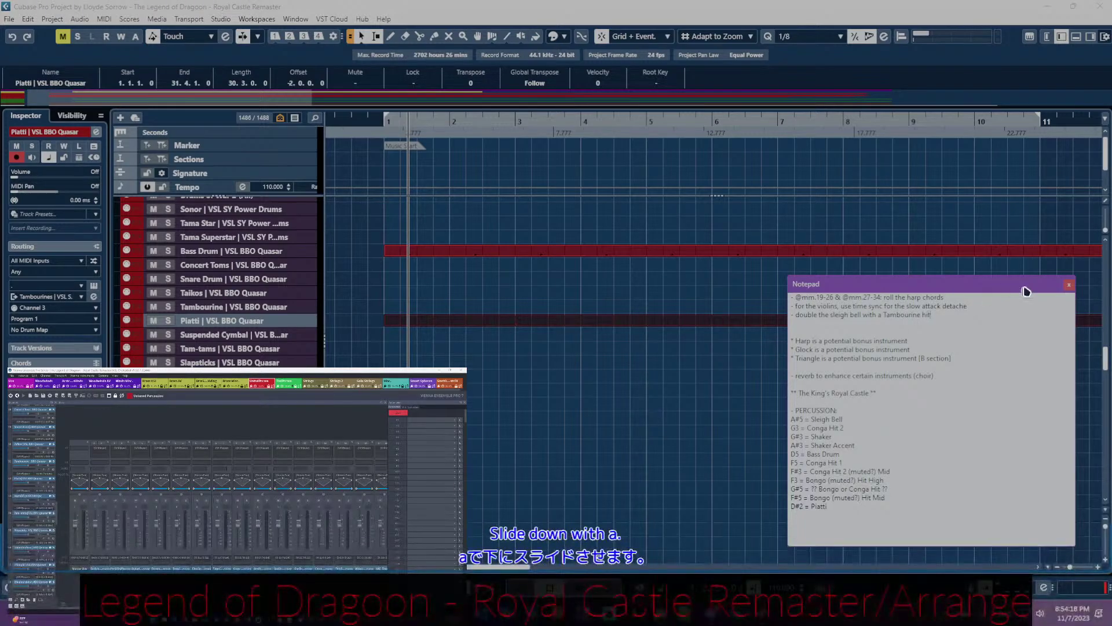
- Duplicate the Triangle line in the project notes and change the copy to "* Tam-tam is a potential bonus instrument (B section)"
{"action": "left_click", "coordinate": [54, 470]}
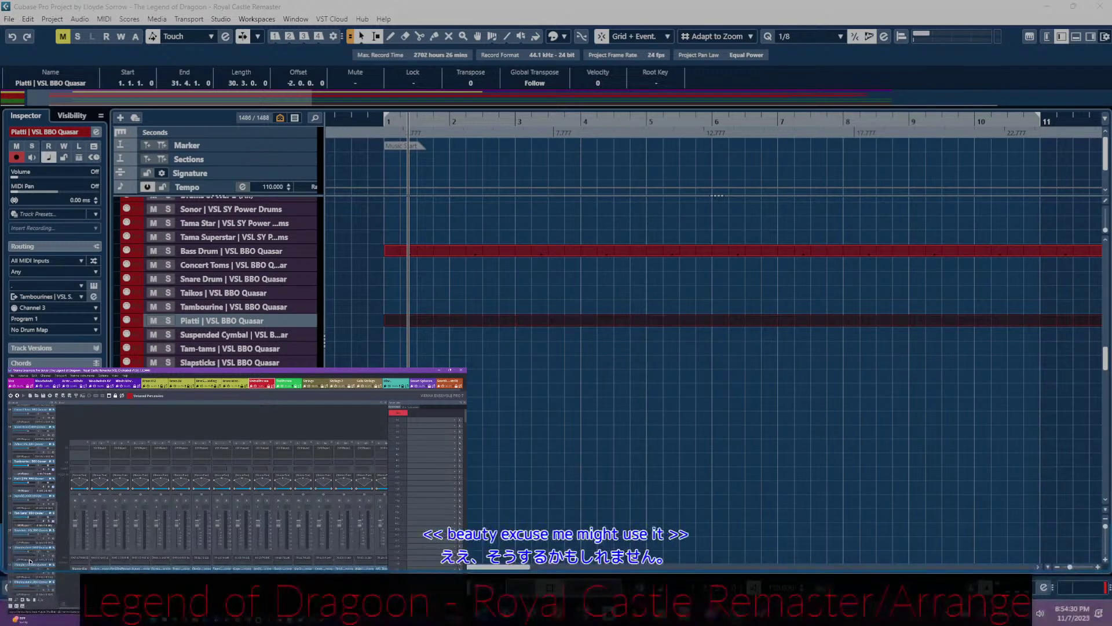
{"action": "left_click", "coordinate": [527, 3]}
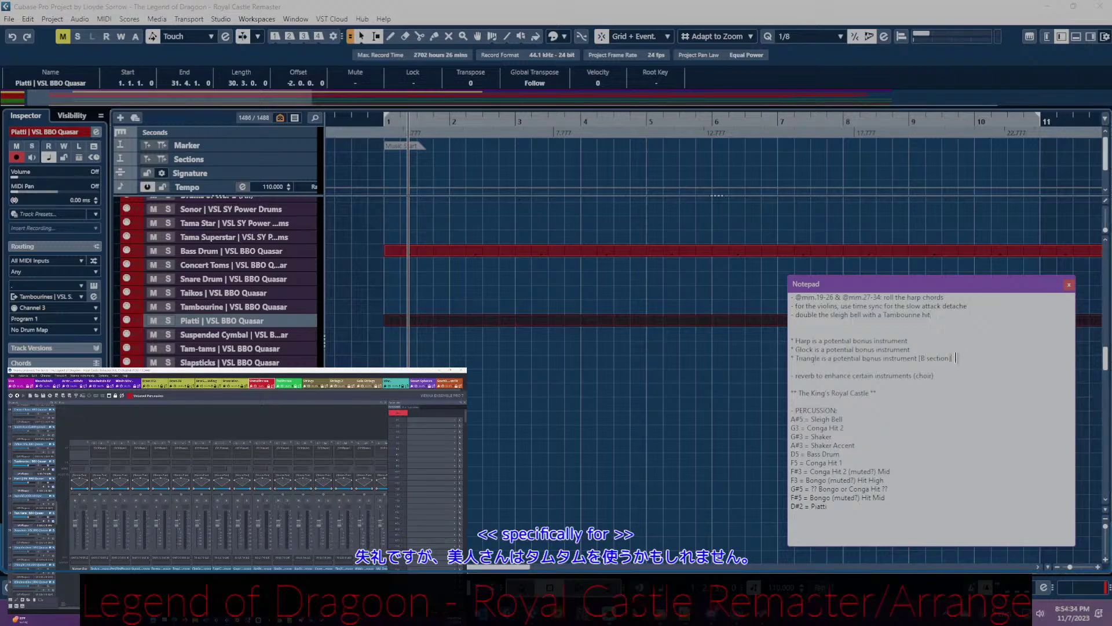
{"action": "left_click_drag", "start_coordinate": [957, 358], "coordinate": [788, 357]}
{"action": "key", "text": "ctrl+c"}
{"action": "left_click", "coordinate": [951, 360]}
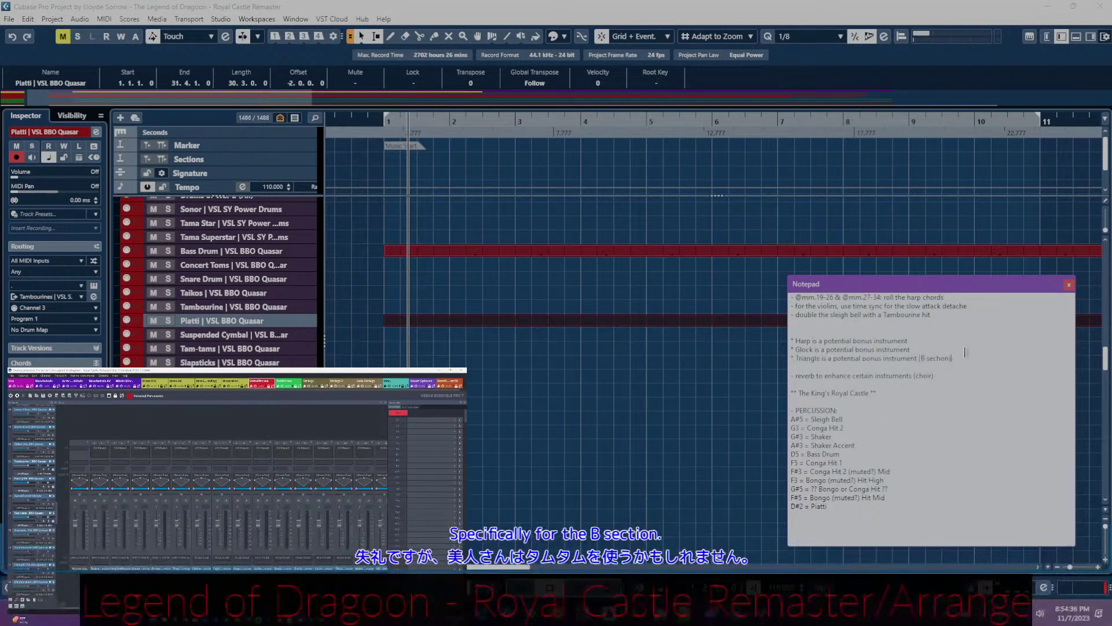
{"action": "key", "text": "Return"}
{"action": "key", "text": "ctrl+v"}
{"action": "key", "text": "Home"}
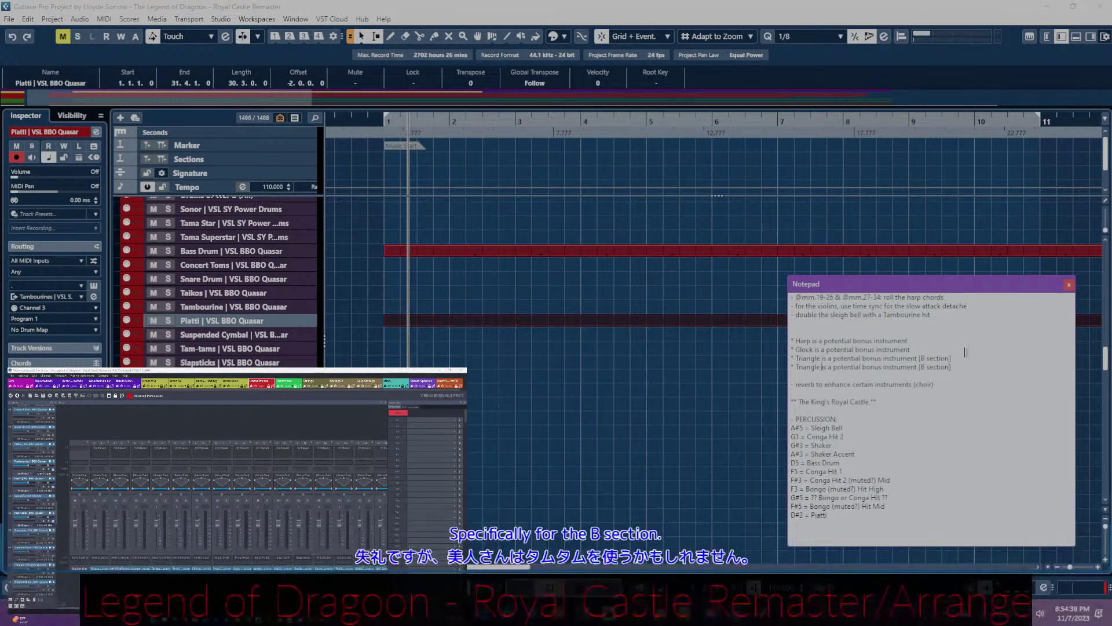
{"action": "key", "text": "ctrl+Right"}
{"action": "key", "text": "ctrl+shift+Right"}
{"action": "type", "text": "Tam-tam"}
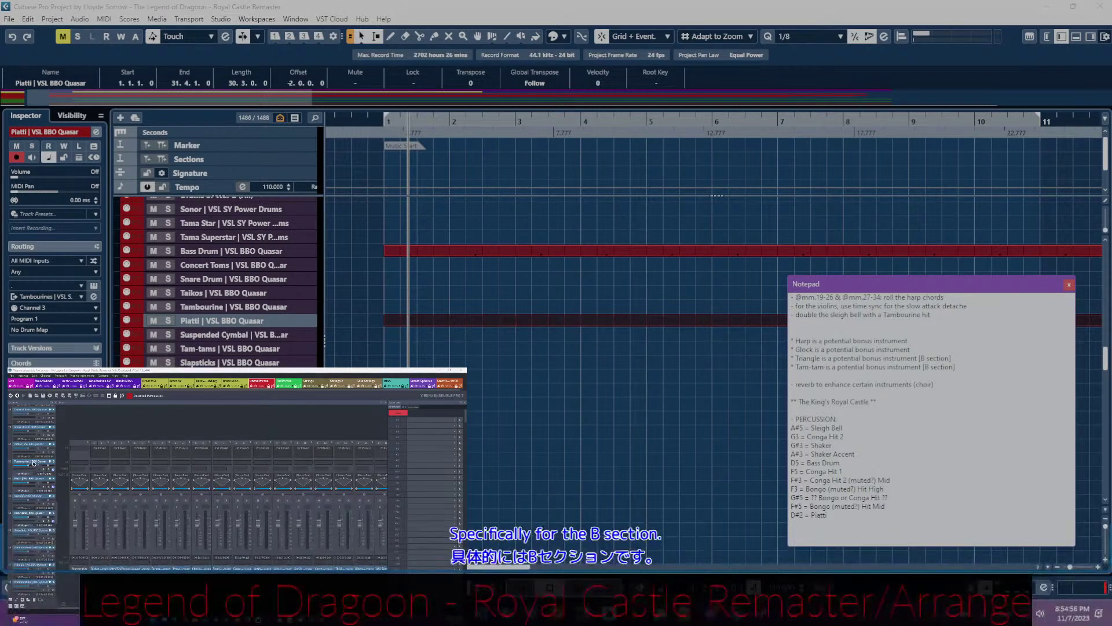
- Open the Piatti instrument's Synchron Player in Vienna Ensemble Pro and return to the Piatti | VSL BBO Quasar track in Cubase
{"action": "double_click", "coordinate": [33, 463]}
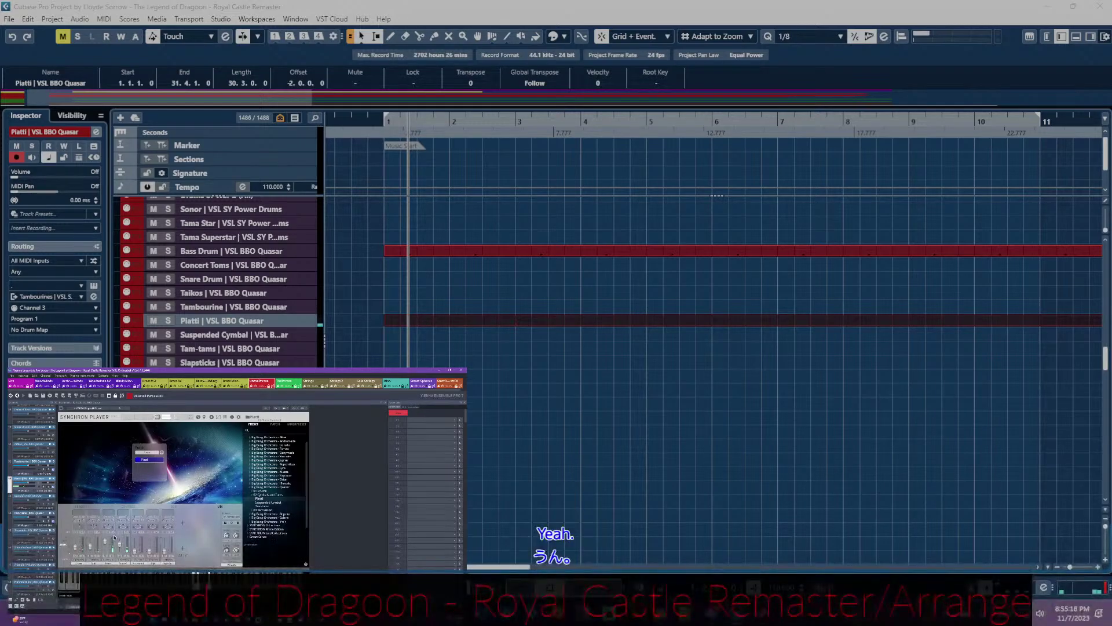
{"action": "left_click", "coordinate": [273, 322]}
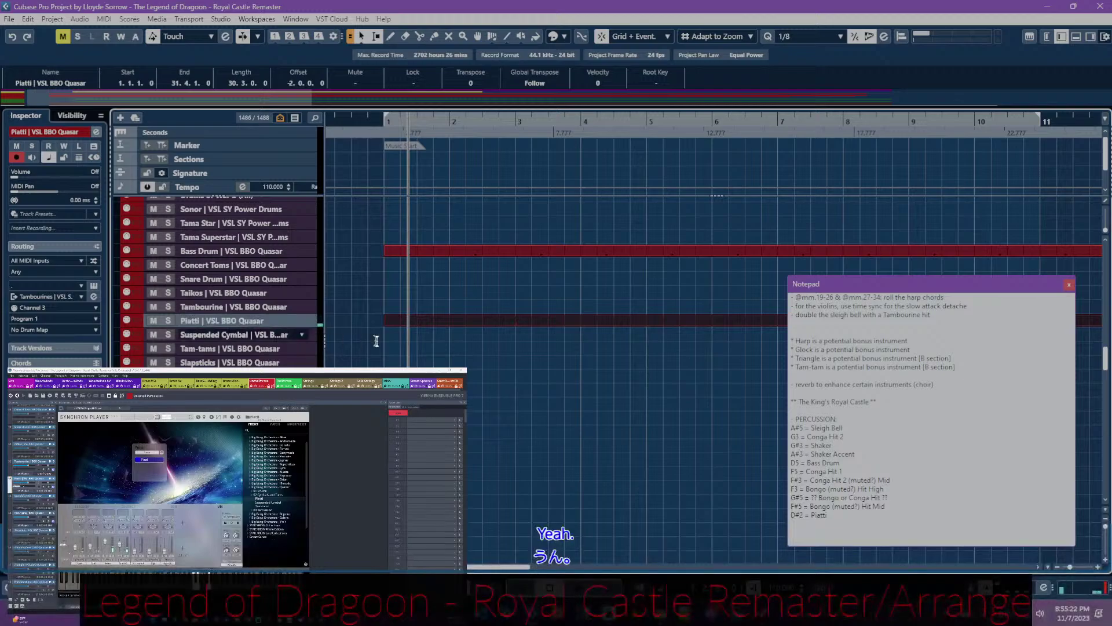
- Look through the percussion, harp, string, choir and woodwind tracks, checking the Flutes | VSL BBO Orion track
{"action": "scroll", "coordinate": [504, 360], "scroll_direction": "down", "scroll_amount": 5}
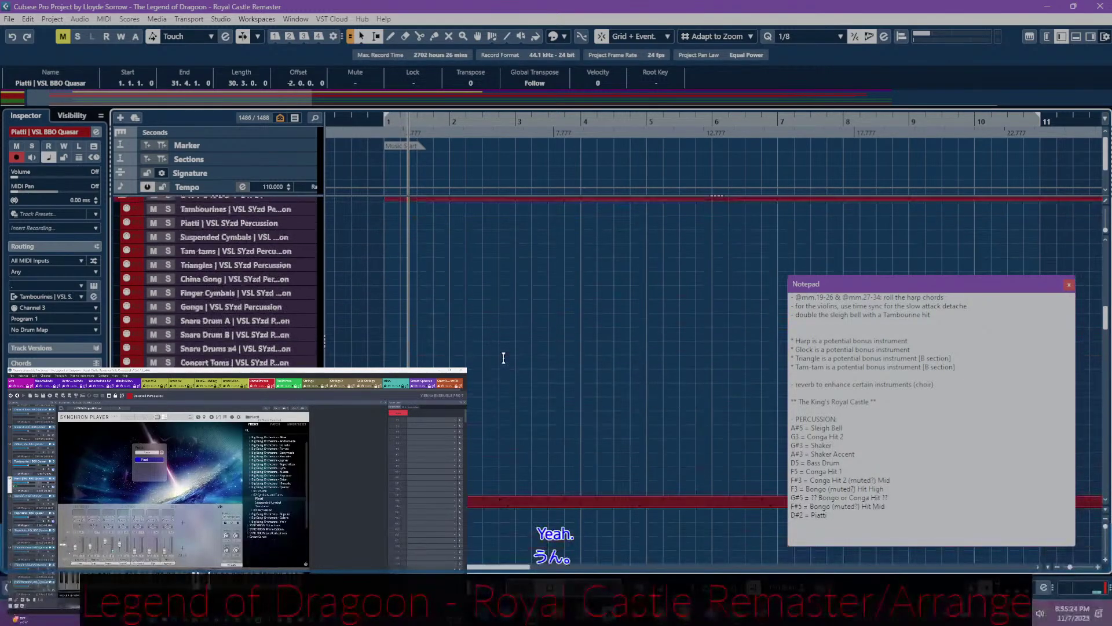
{"action": "scroll", "coordinate": [503, 361], "scroll_direction": "down", "scroll_amount": 10}
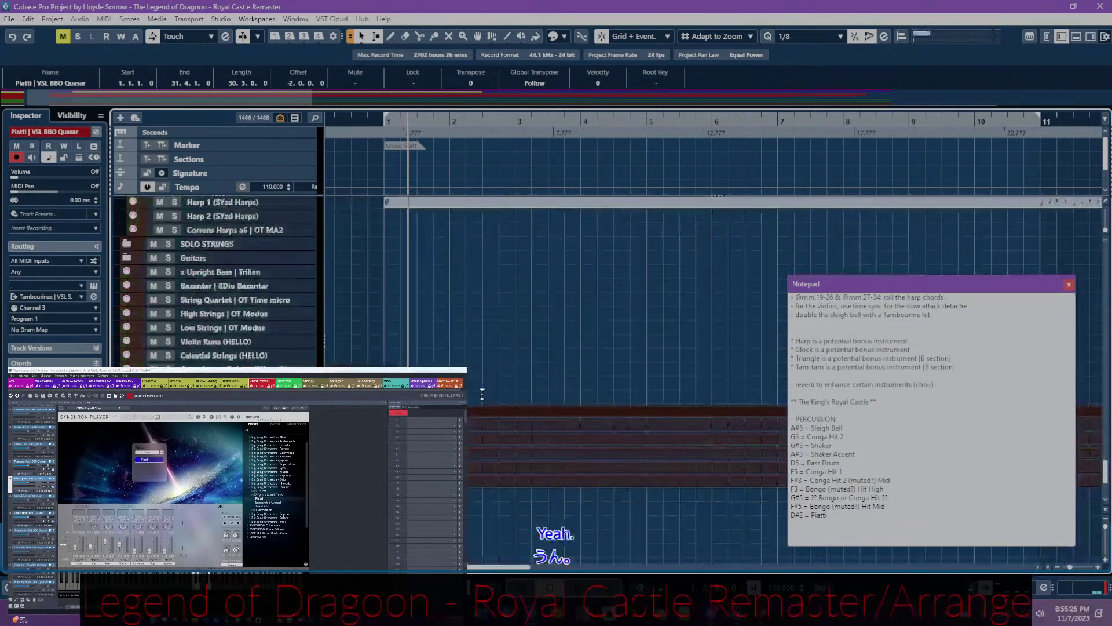
{"action": "scroll", "coordinate": [484, 400], "scroll_direction": "down", "scroll_amount": 12}
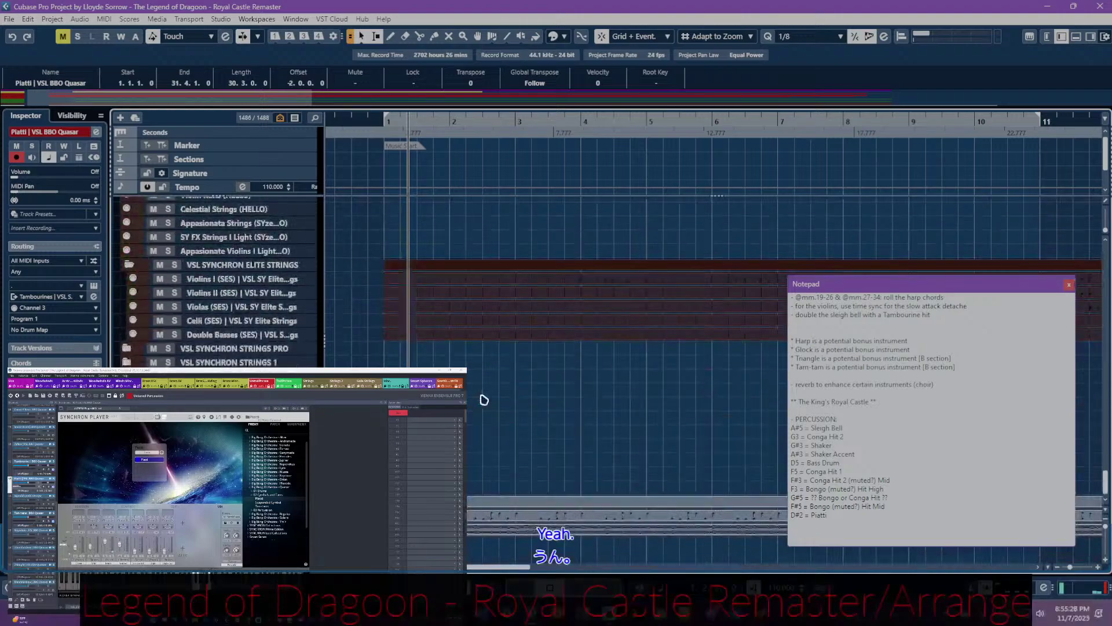
{"action": "scroll", "coordinate": [486, 400], "scroll_direction": "down", "scroll_amount": 12}
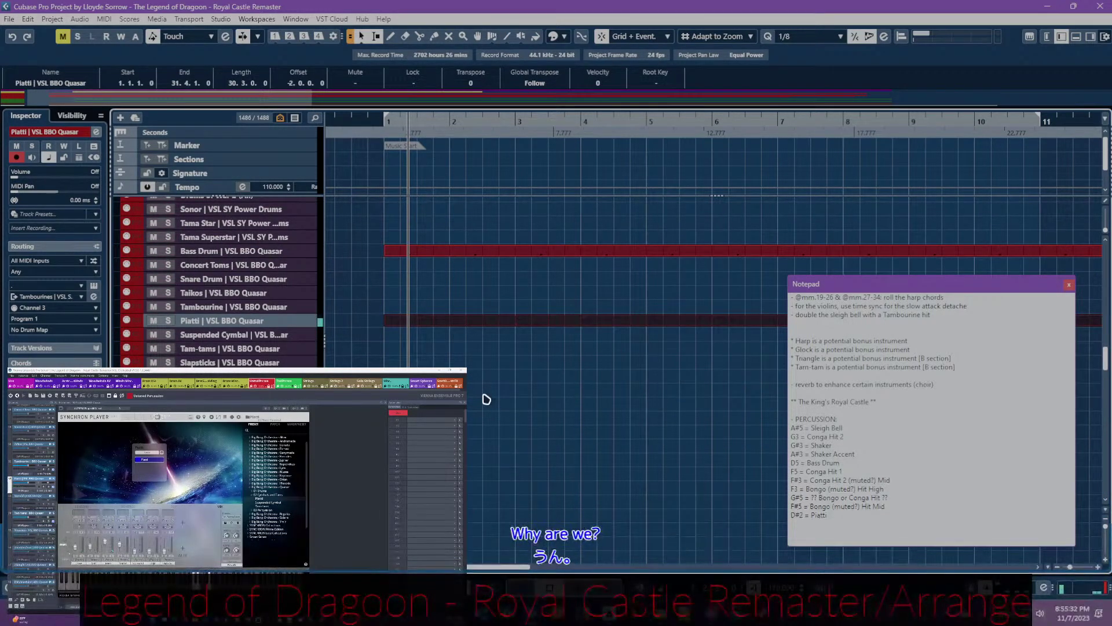
{"action": "scroll", "coordinate": [486, 398], "scroll_direction": "up", "scroll_amount": 15}
{"action": "scroll", "coordinate": [485, 396], "scroll_direction": "up", "scroll_amount": 10}
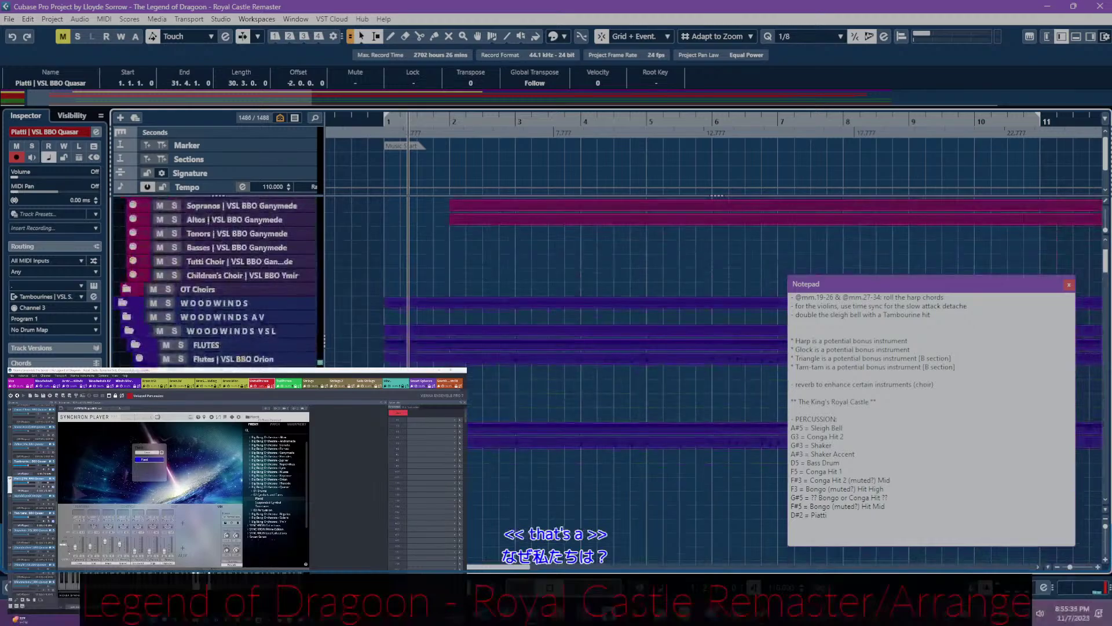
{"action": "left_click", "coordinate": [287, 359]}
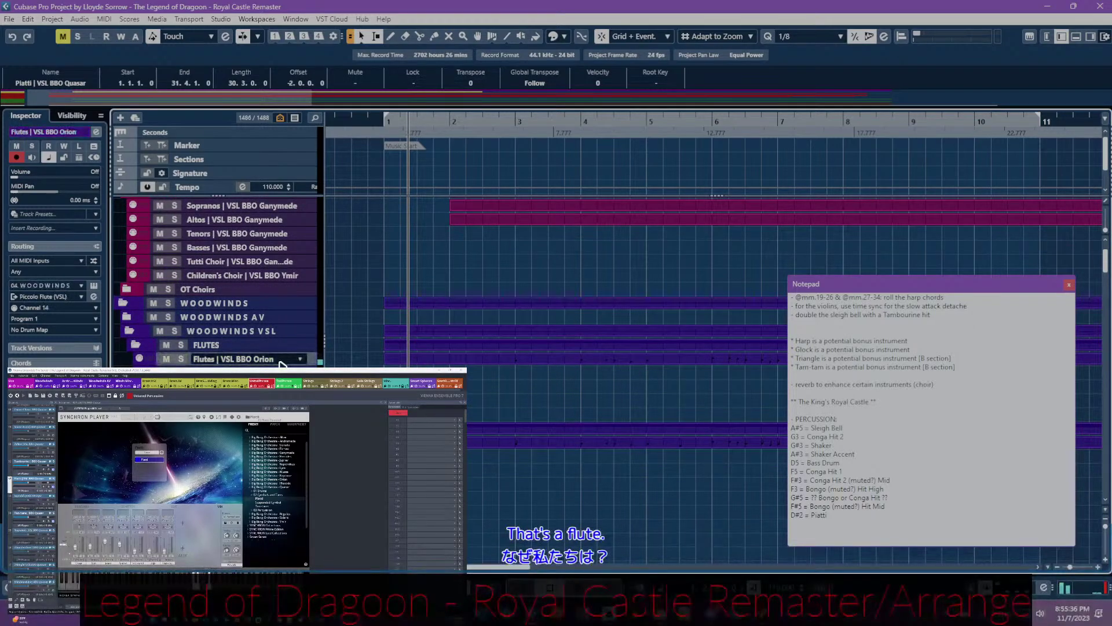
{"action": "scroll", "coordinate": [217, 283], "scroll_direction": "down", "scroll_amount": 20}
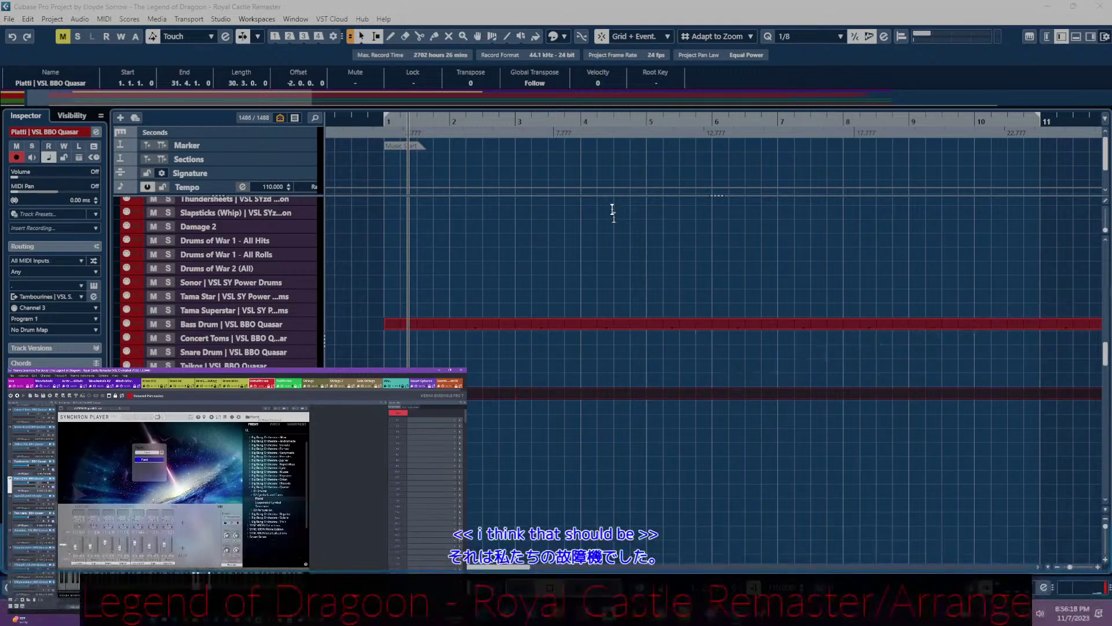
- Save the project and inspect the C3 note at bar 3 in the Piatti part
{"action": "key", "text": "ctrl+s"}
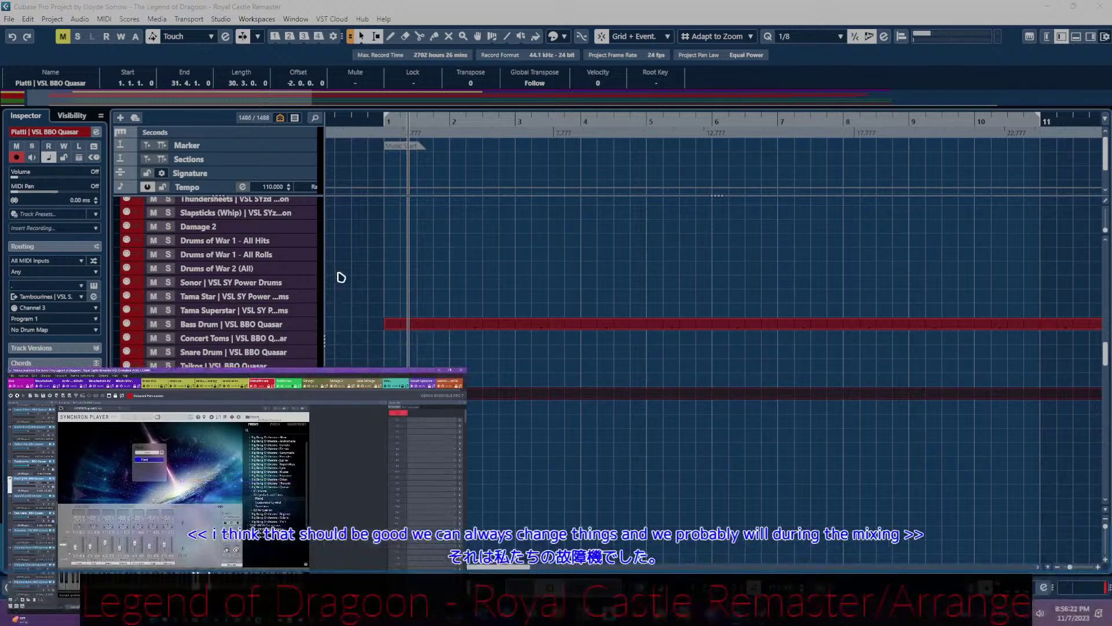
{"action": "key", "text": "alt+n"}
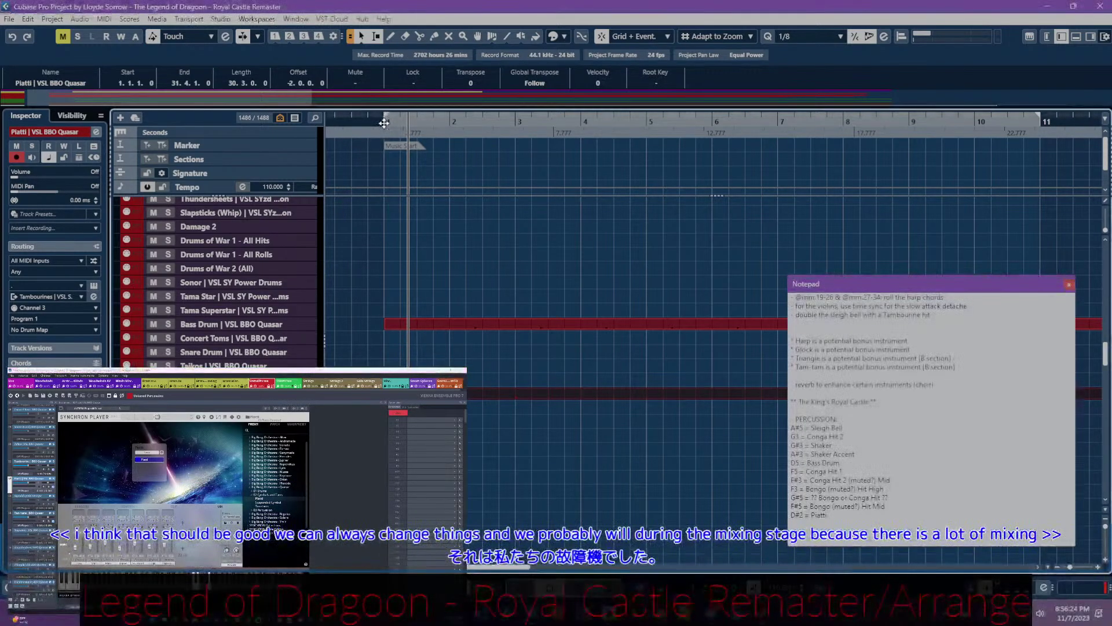
{"action": "double_click", "coordinate": [515, 398]}
{"action": "left_click", "coordinate": [410, 292]}
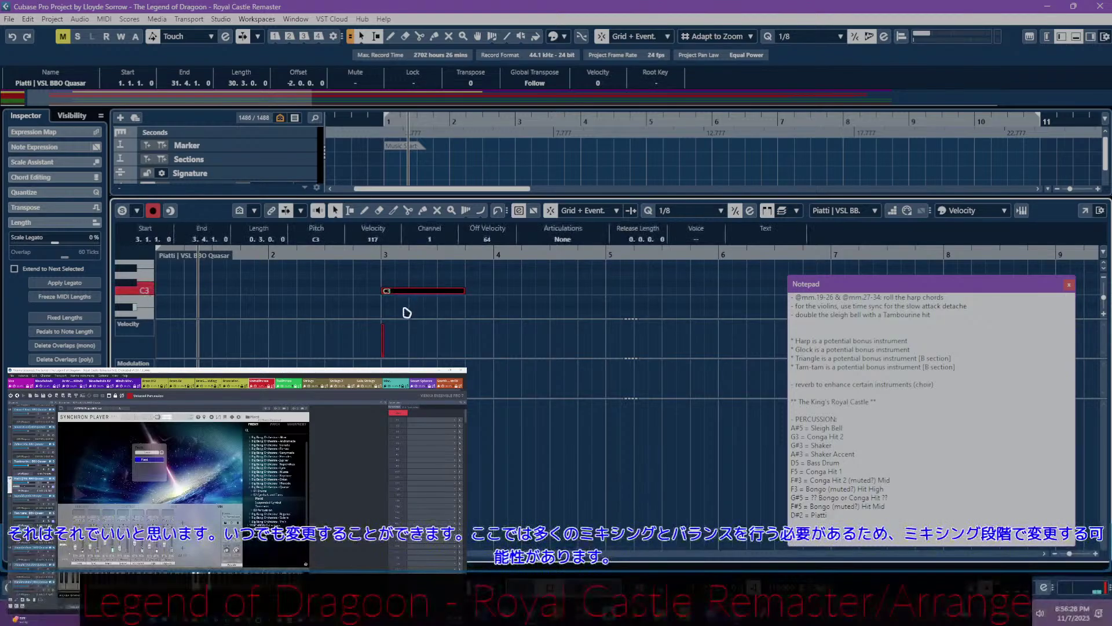
{"action": "key", "text": "Return"}
- Play the arrangement from bar 1, and replay the first Piatti hit from bar 2 with its part open
{"action": "left_click", "coordinate": [385, 123]}
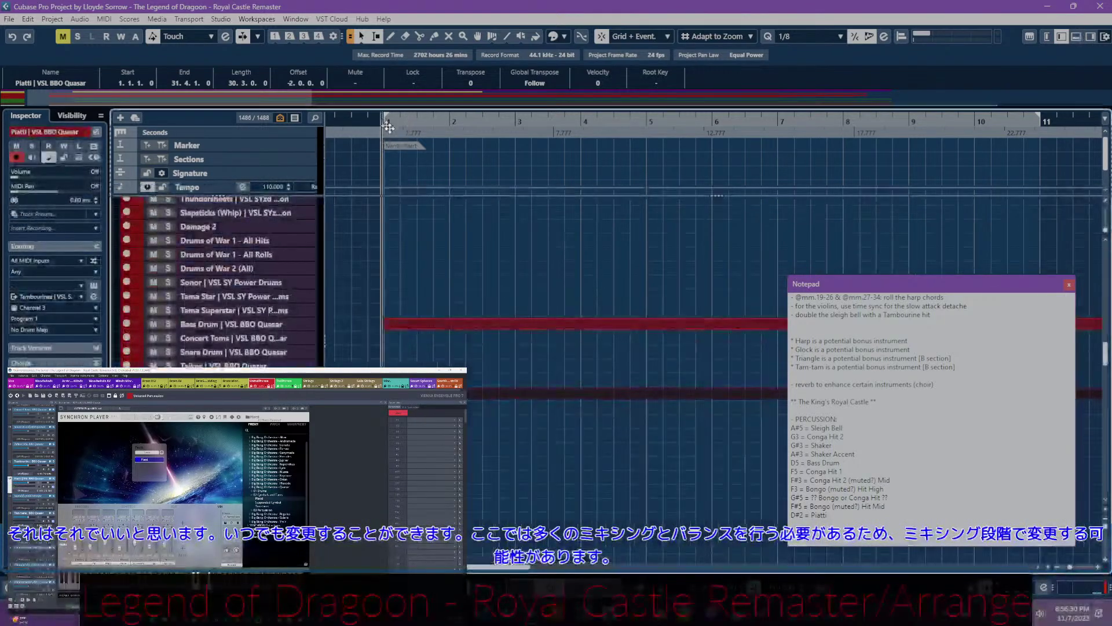
{"action": "key", "text": "space"}
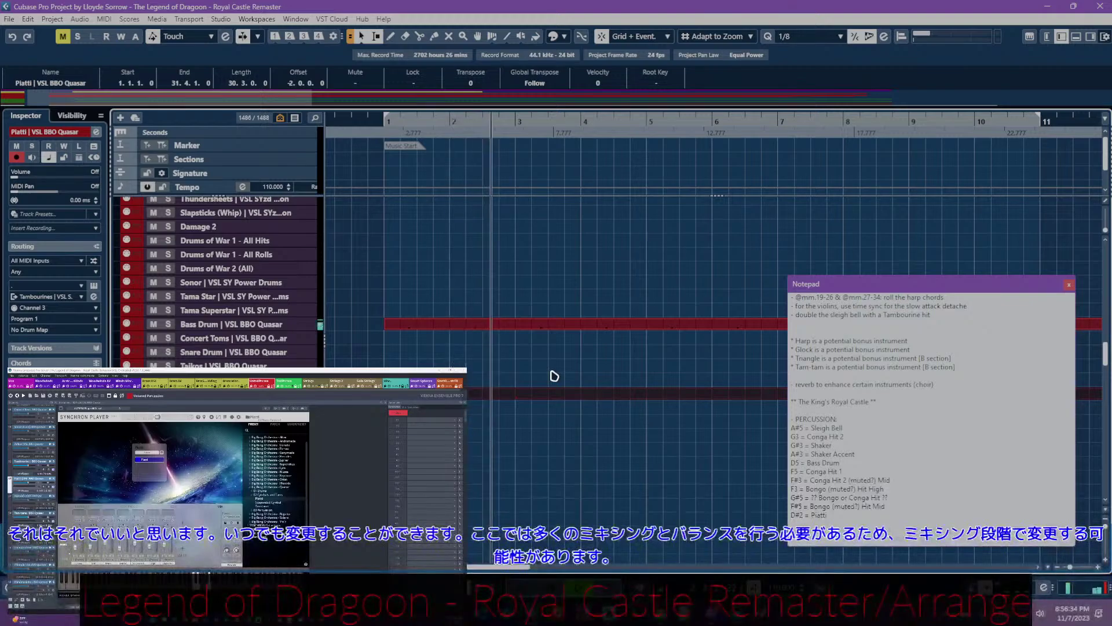
{"action": "double_click", "coordinate": [525, 400]}
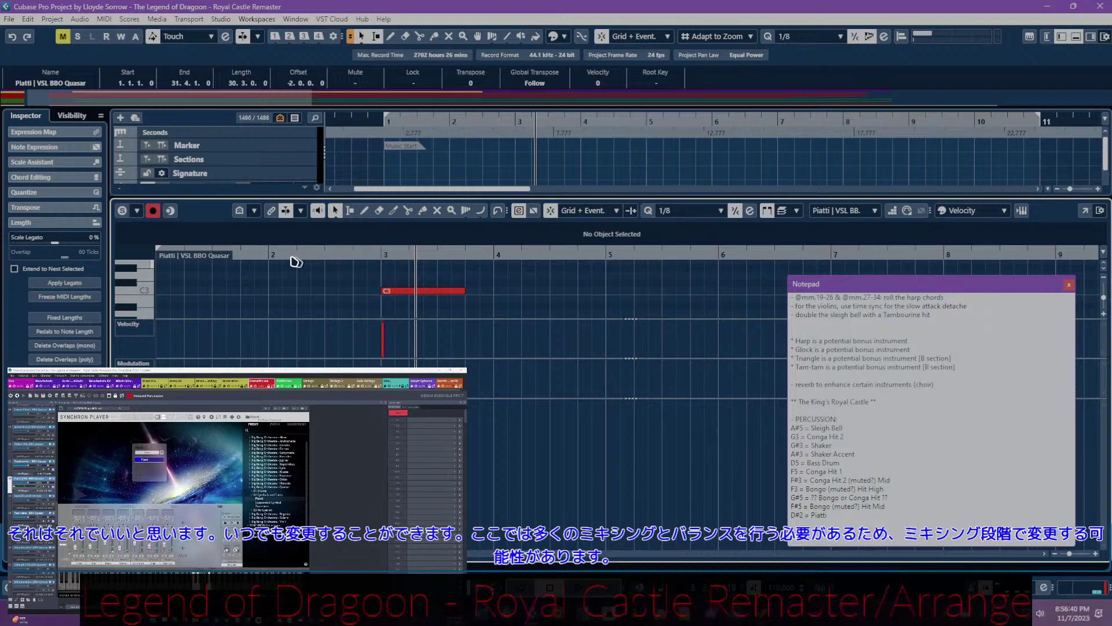
{"action": "left_click", "coordinate": [268, 253]}
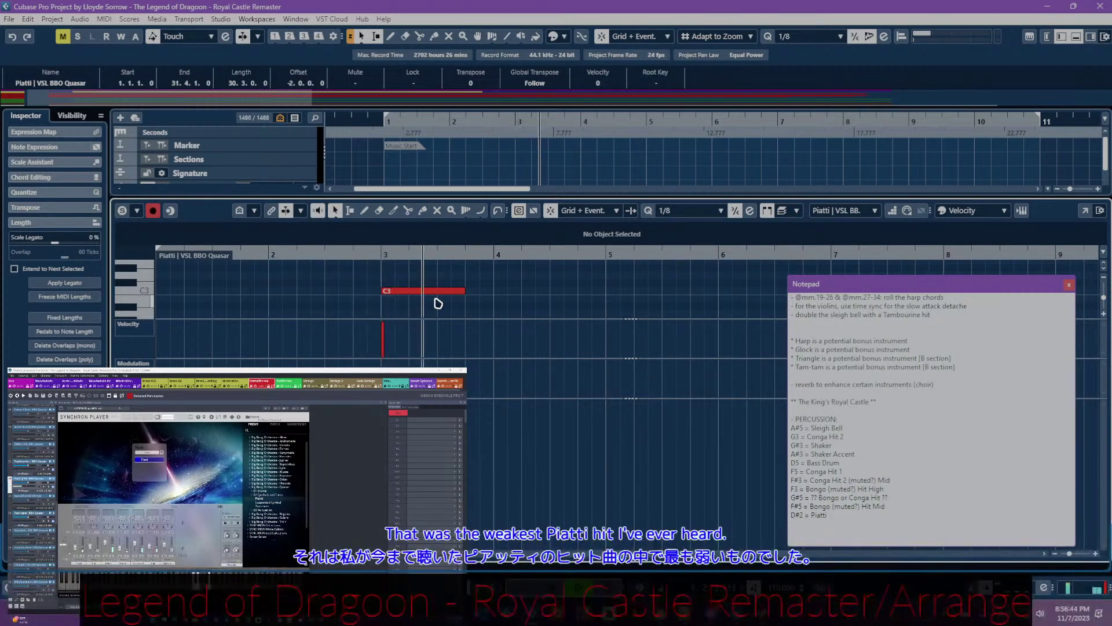
- Examine the velocities of the remaining Piatti notes through the end of the part and close the part's editor
{"action": "scroll", "coordinate": [438, 303], "scroll_direction": "right", "scroll_amount": 10}
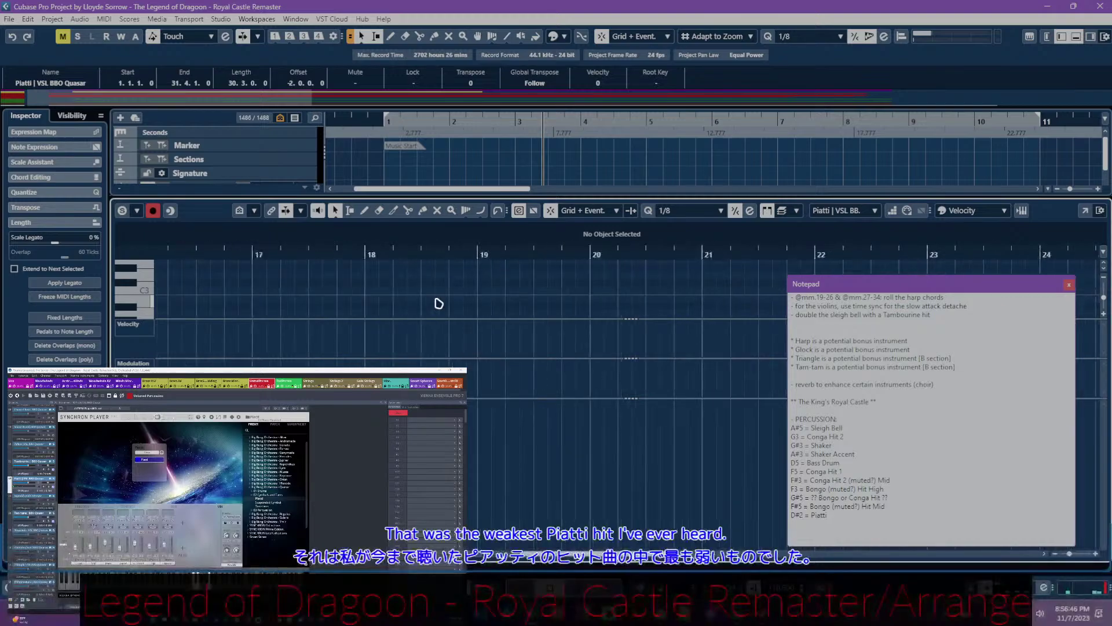
{"action": "scroll", "coordinate": [438, 303], "scroll_direction": "right", "scroll_amount": 7}
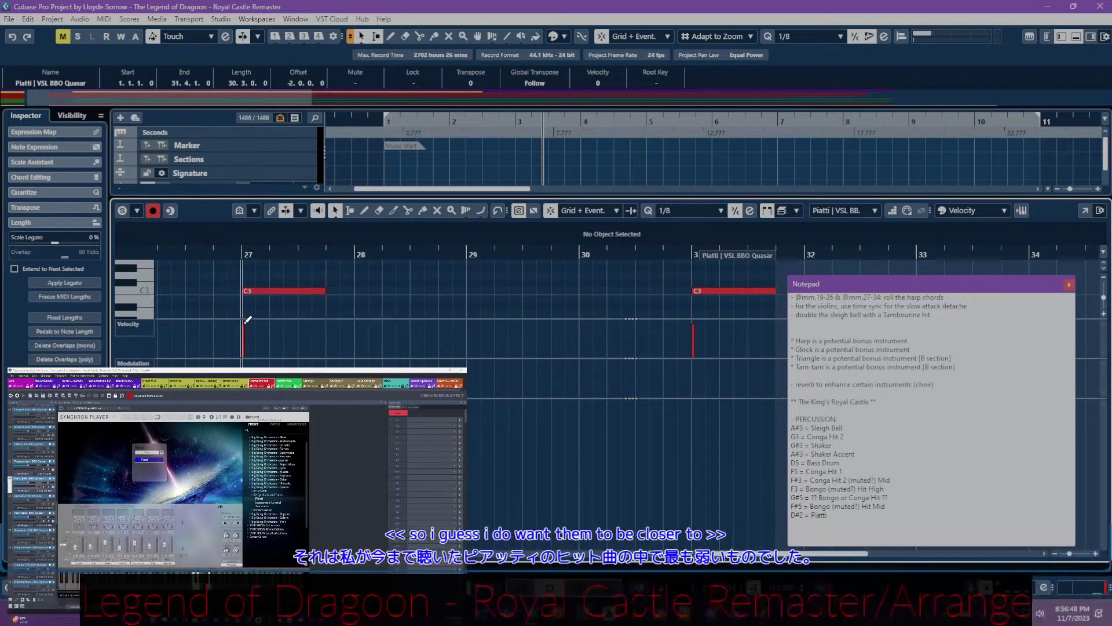
{"action": "scroll", "coordinate": [459, 330], "scroll_direction": "right", "scroll_amount": 2}
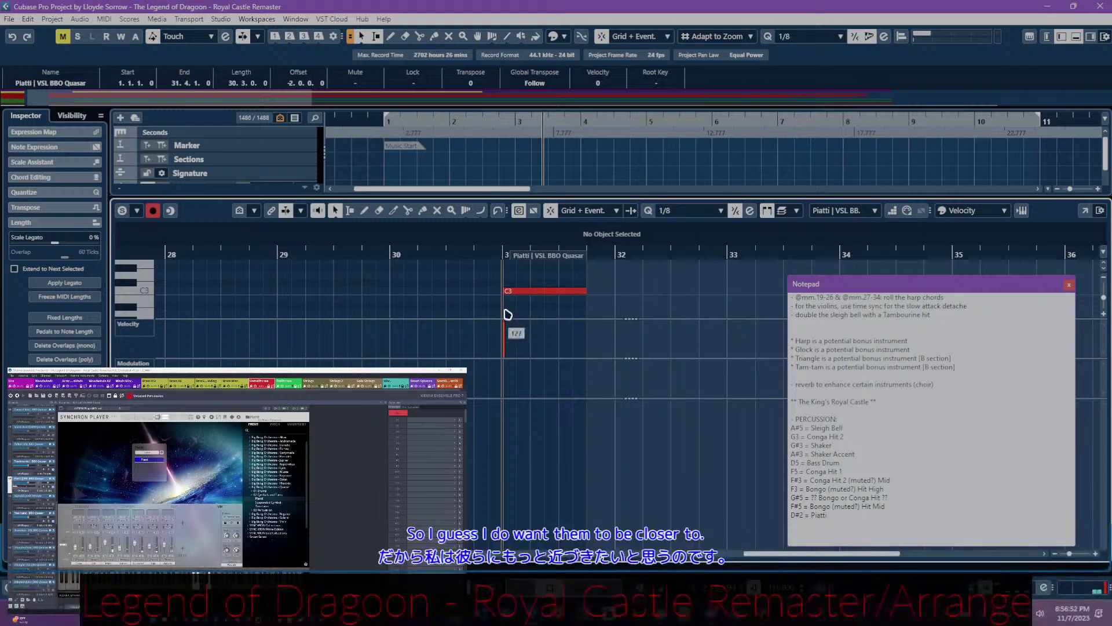
{"action": "scroll", "coordinate": [516, 305], "scroll_direction": "left", "scroll_amount": 15}
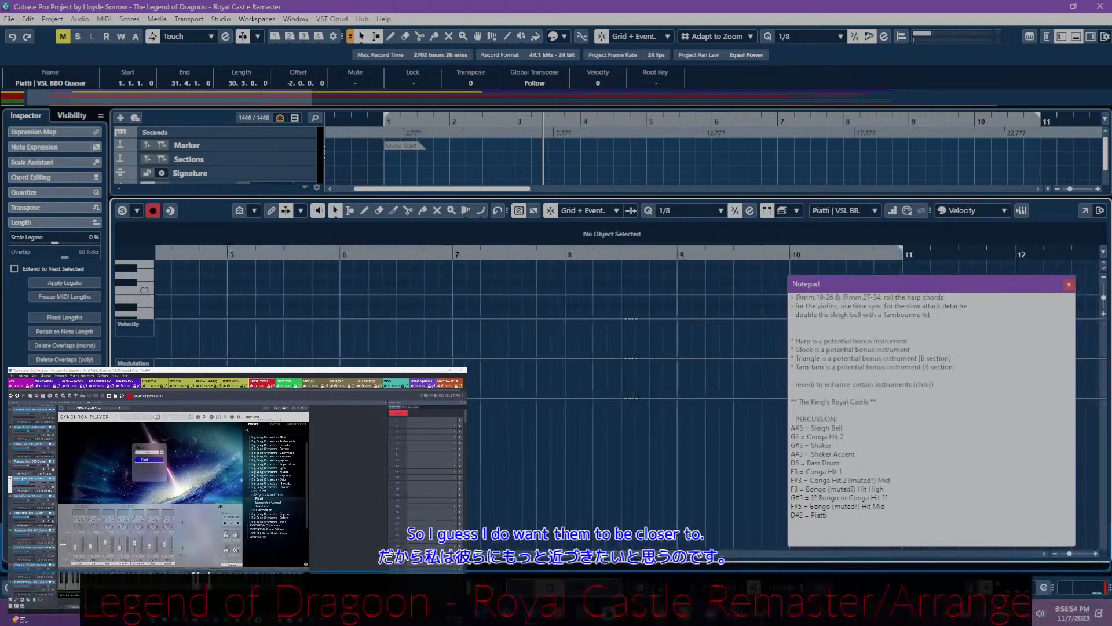
{"action": "key", "text": "ctrl+alt+e"}
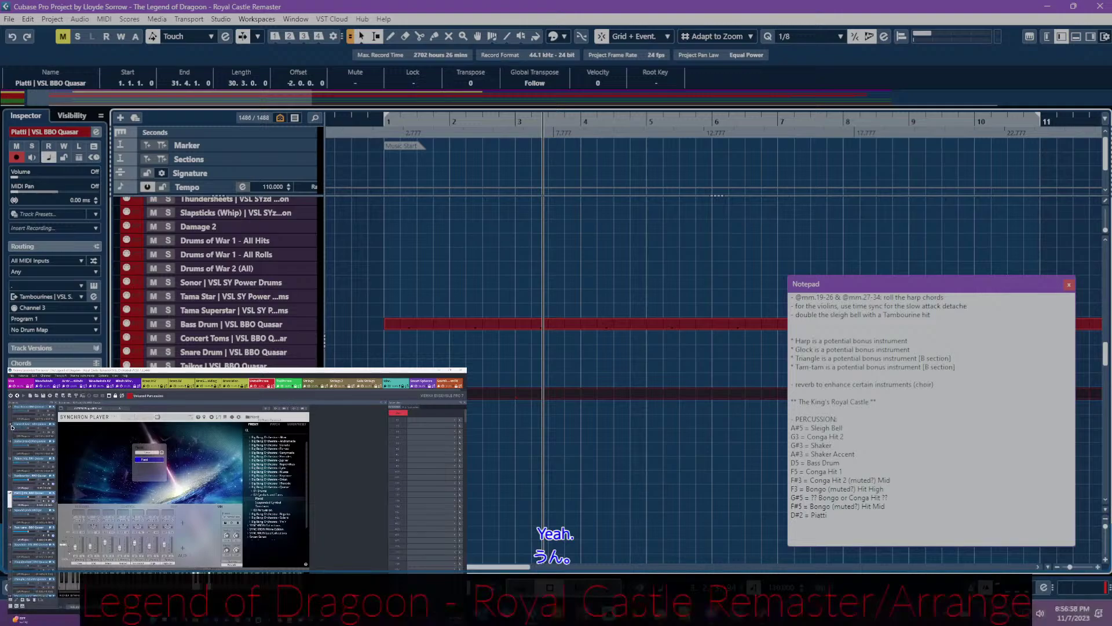
- Select the Bass Drum | VSL BBO Quasar track and show its Synchron Player mixer in Vienna Ensemble Pro
{"action": "left_click", "coordinate": [39, 407]}
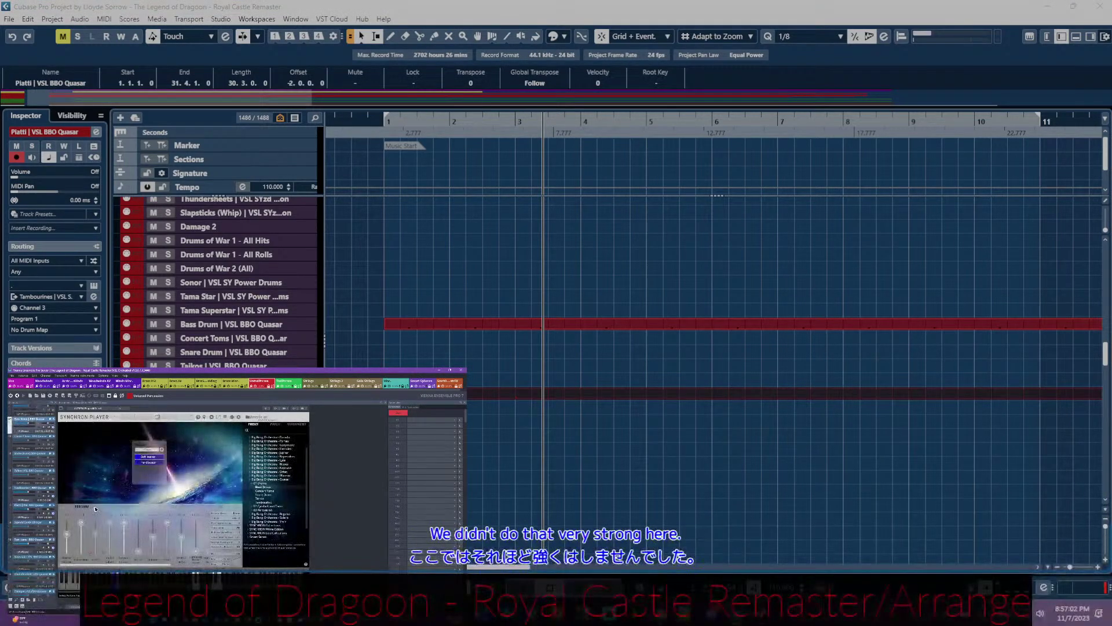
{"action": "left_click", "coordinate": [238, 326]}
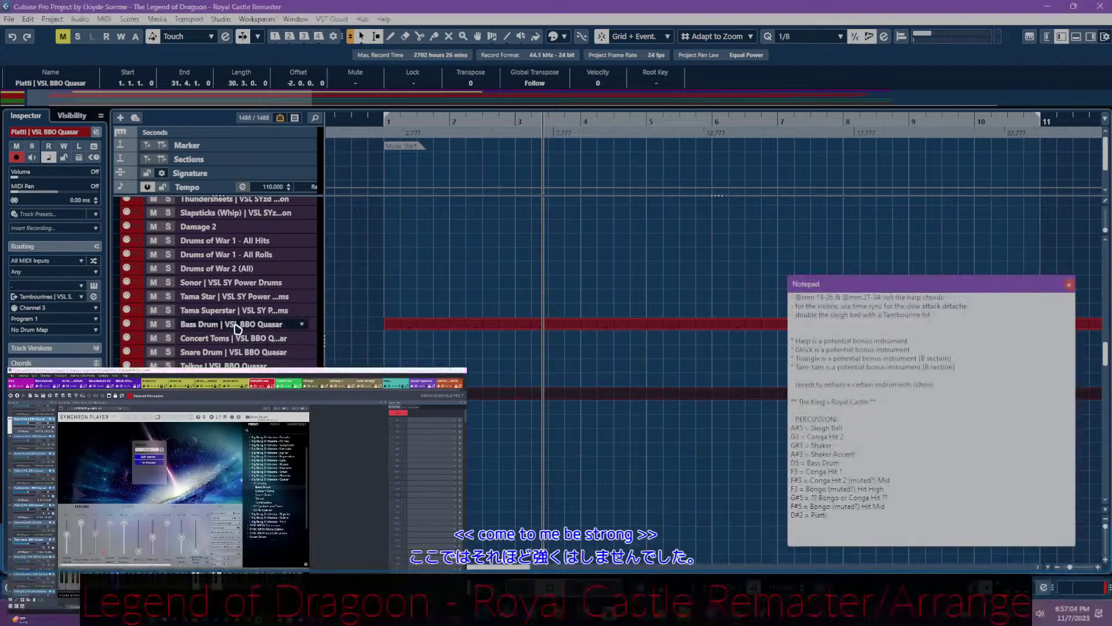
{"action": "left_click", "coordinate": [238, 325]}
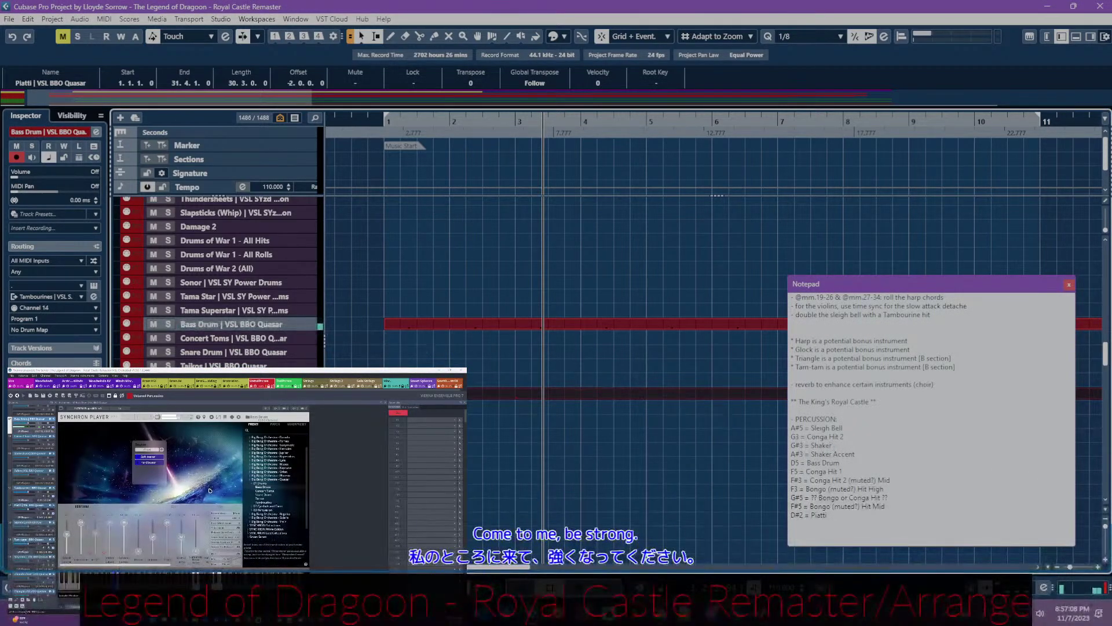
{"action": "left_click", "coordinate": [219, 505]}
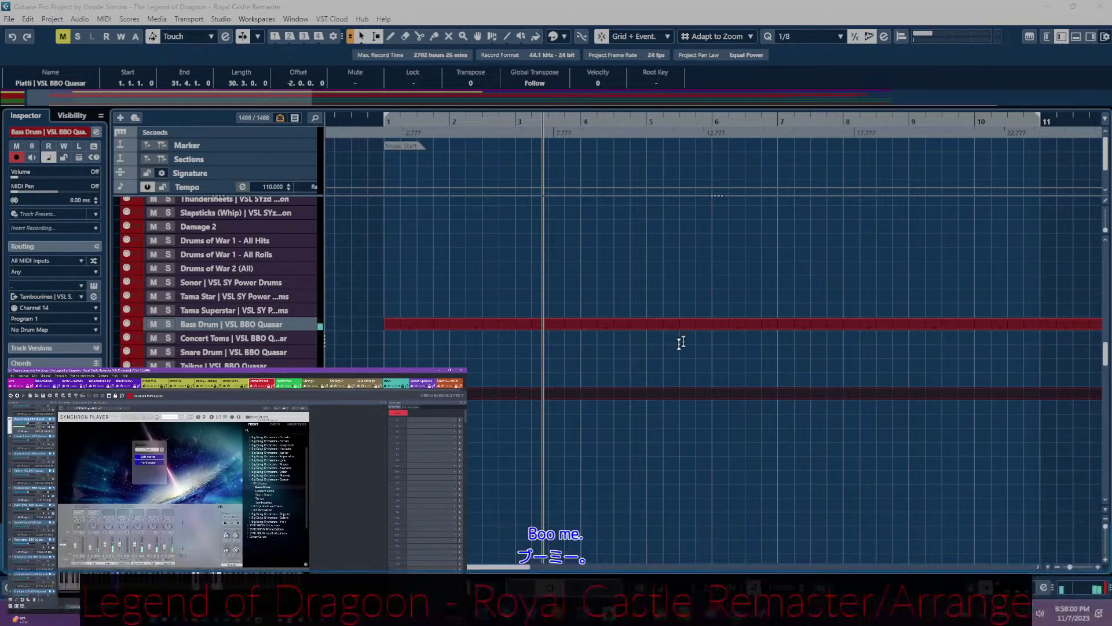
- Play the arrangement from bar 1 to hear the bass drum with the other instruments
{"action": "left_click", "coordinate": [390, 122]}
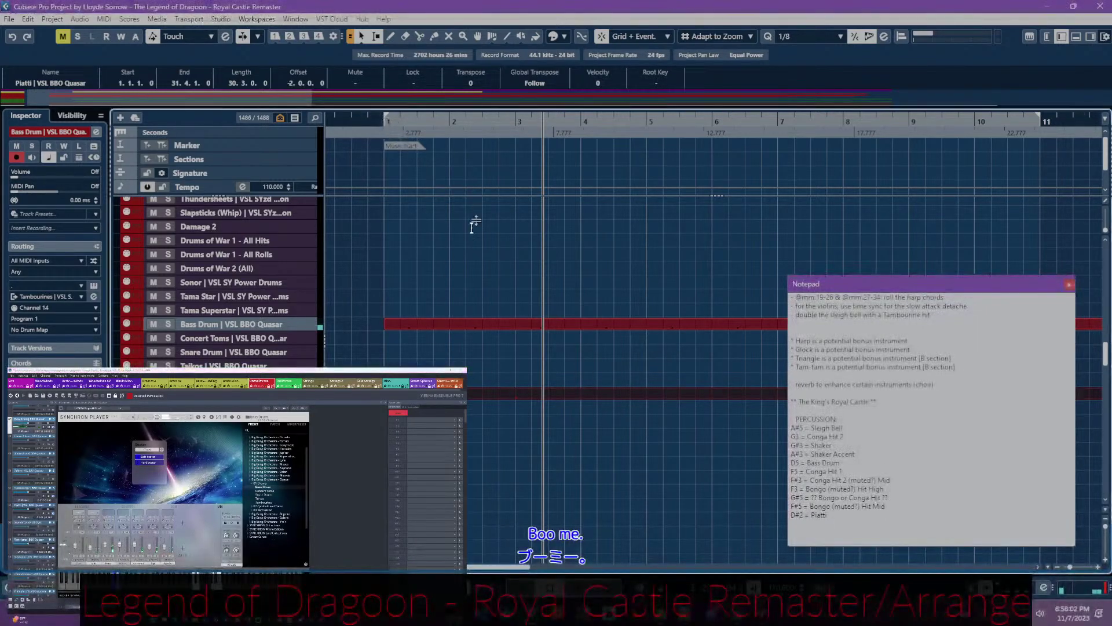
{"action": "left_click", "coordinate": [385, 125]}
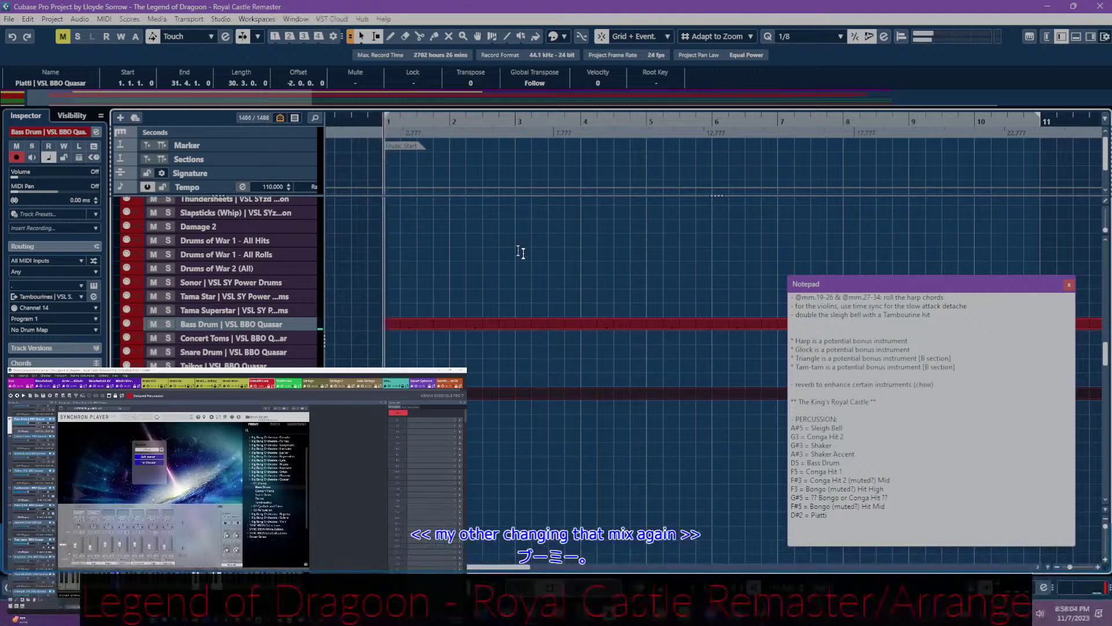
{"action": "key", "text": "space"}
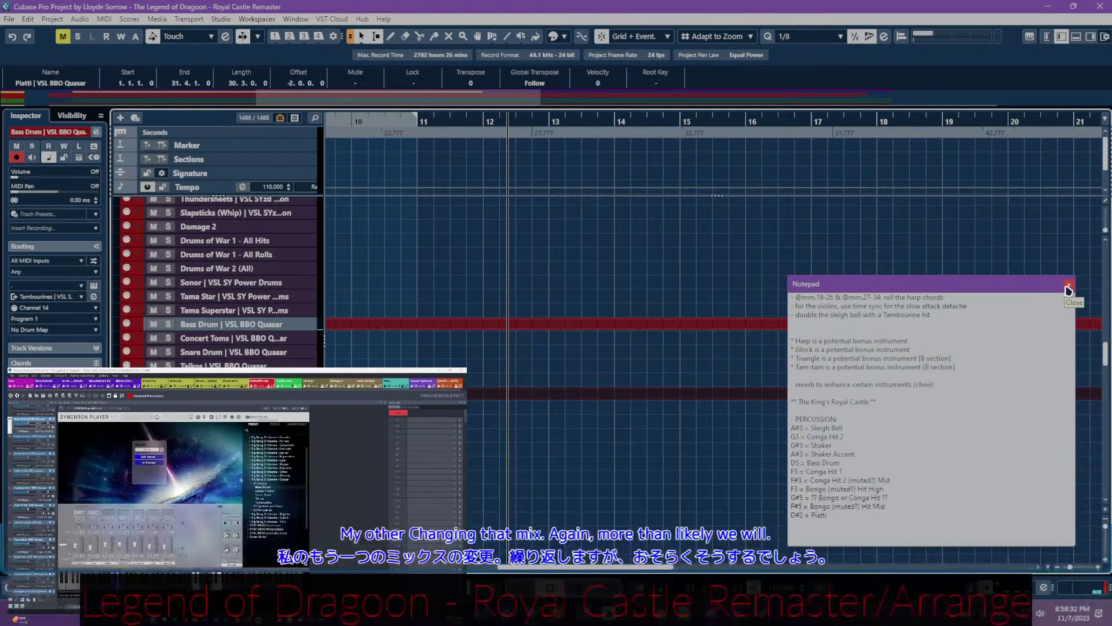
- Move the project notes window clear of the arrangement and bring the VSL SYzd percussion tracks around Jingle Bells into view
{"action": "left_click", "coordinate": [1047, 288]}
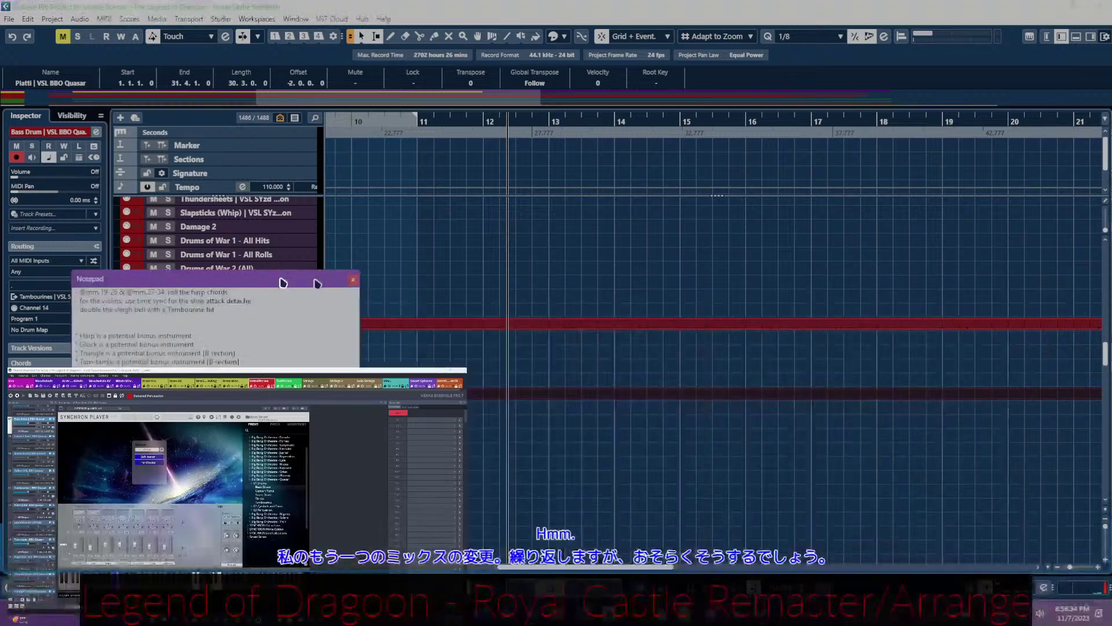
{"action": "scroll", "coordinate": [578, 369], "scroll_direction": "down", "scroll_amount": 15}
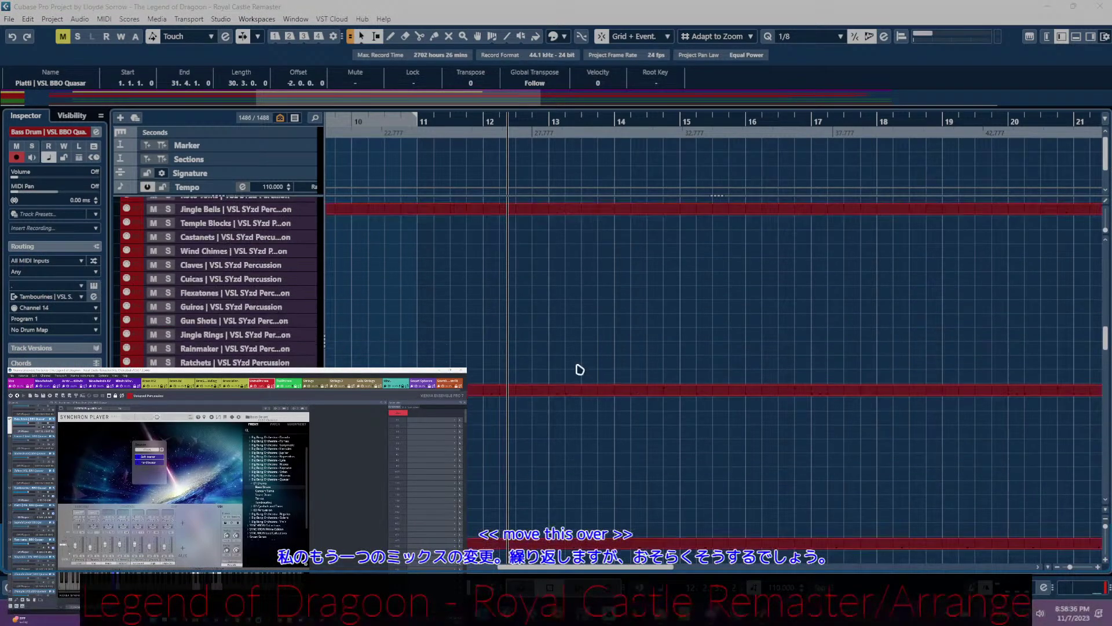
- Open the Clarinets | VSL BBO Orion part and examine how low its notes go through to the end of the part
{"action": "left_click", "coordinate": [523, 303]}
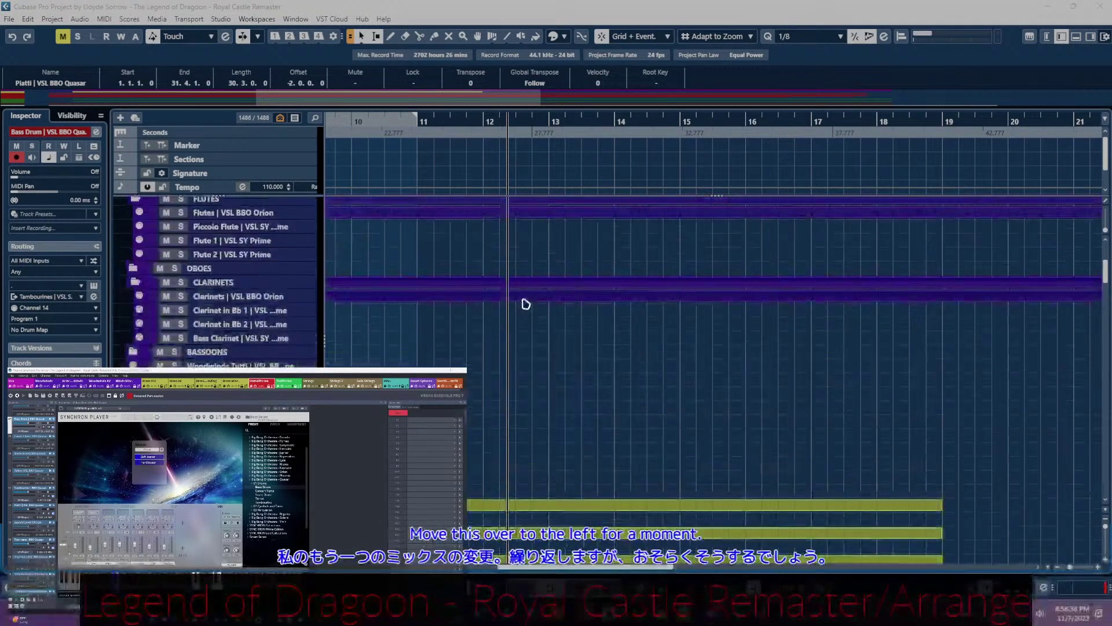
{"action": "double_click", "coordinate": [526, 304]}
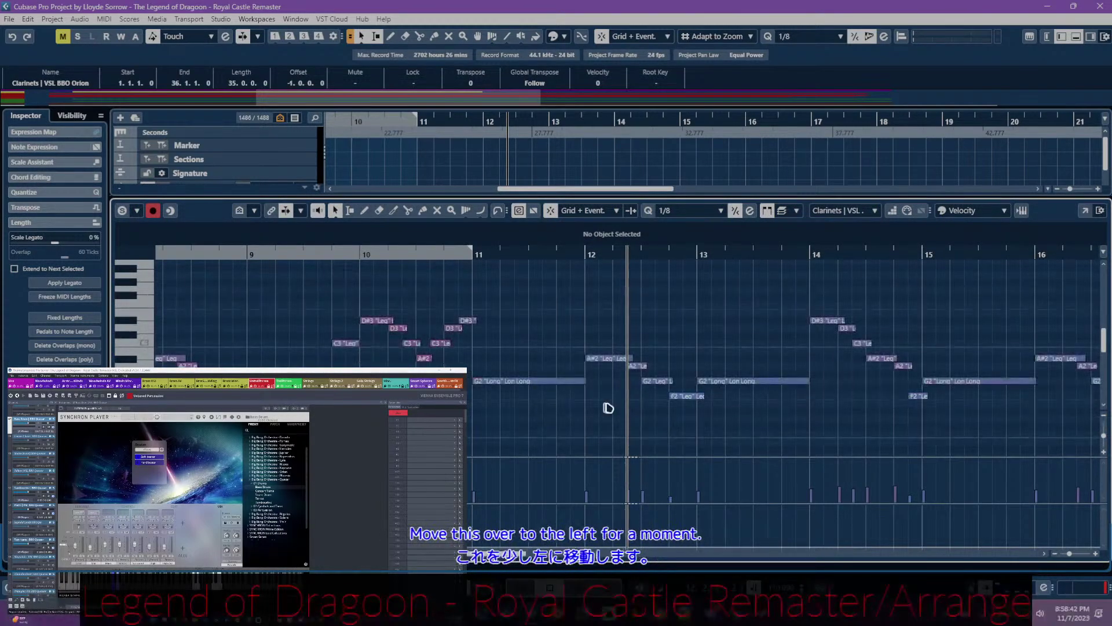
{"action": "scroll", "coordinate": [658, 411], "scroll_direction": "right", "scroll_amount": 5}
{"action": "scroll", "coordinate": [657, 411], "scroll_direction": "right", "scroll_amount": 5}
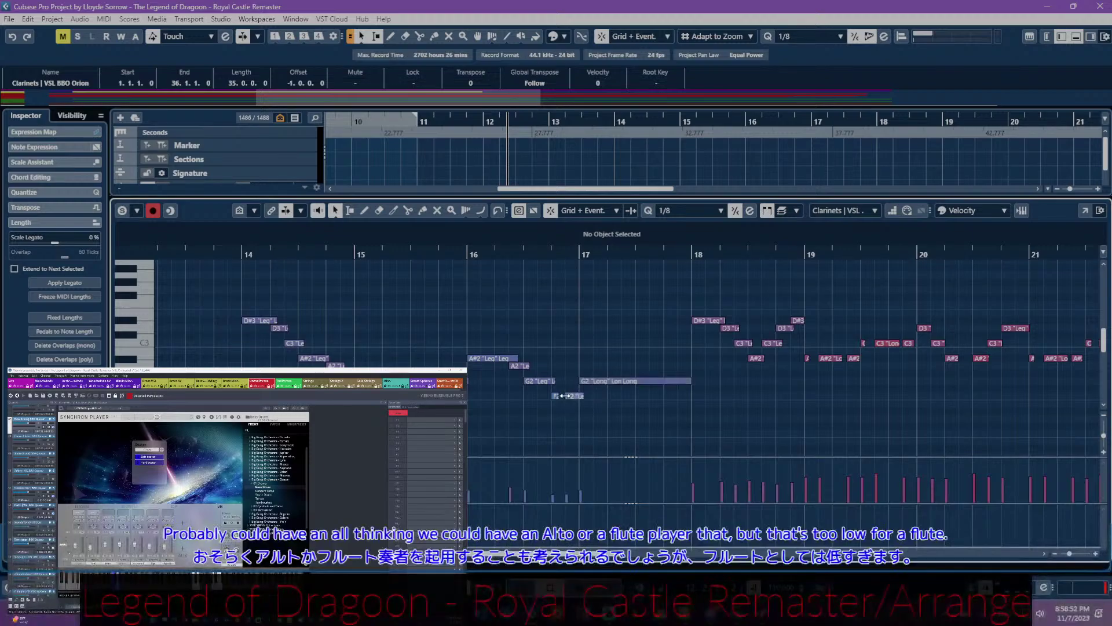
{"action": "scroll", "coordinate": [603, 392], "scroll_direction": "right", "scroll_amount": 4}
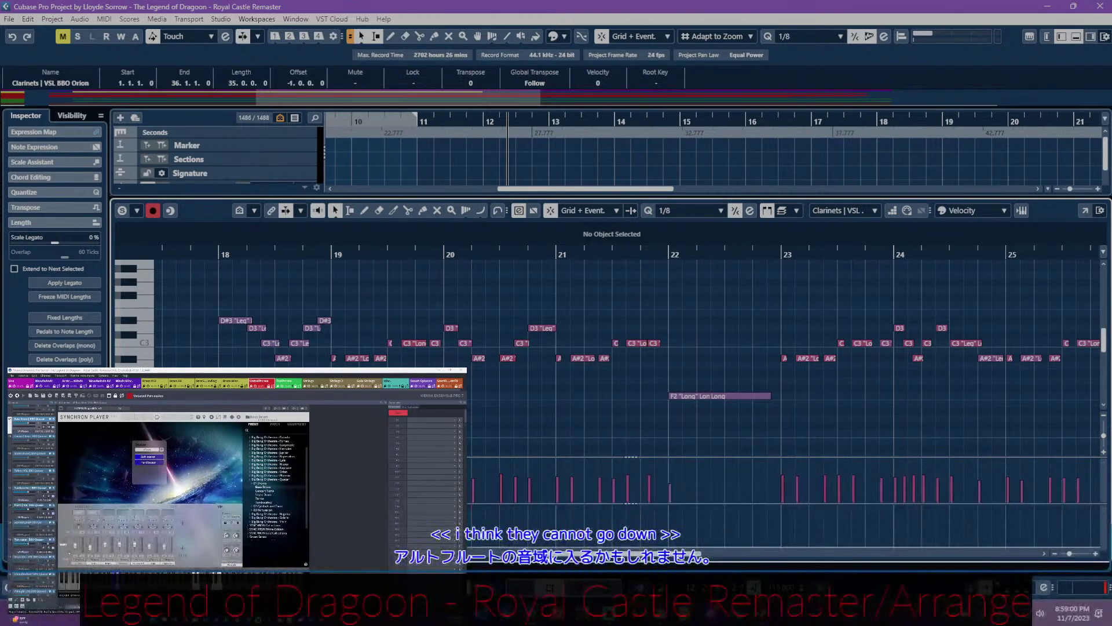
{"action": "scroll", "coordinate": [694, 400], "scroll_direction": "right", "scroll_amount": 5}
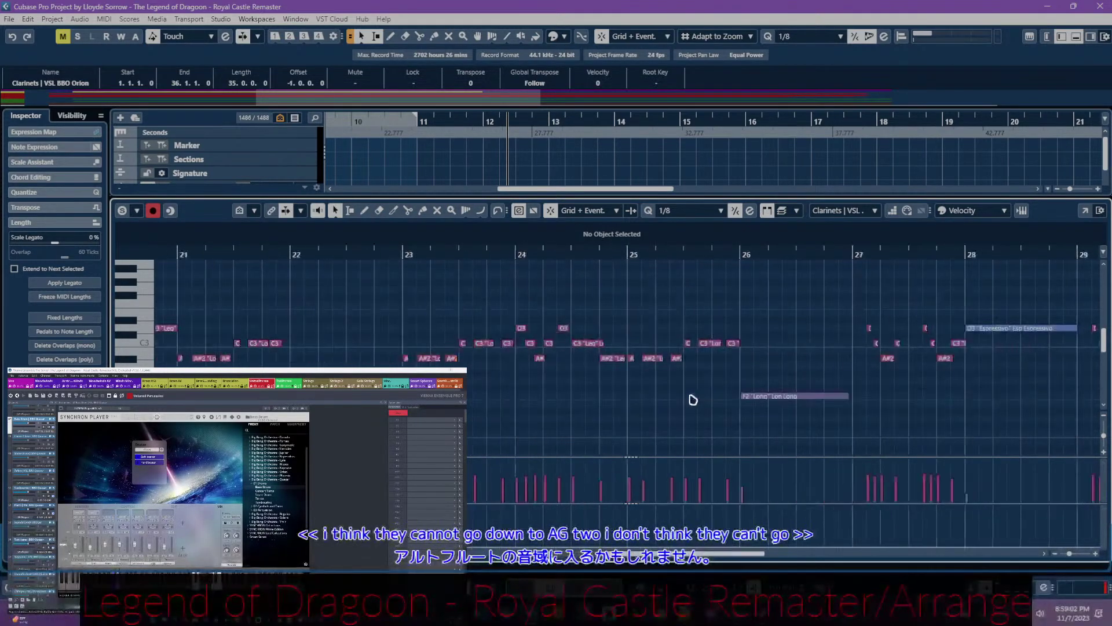
{"action": "scroll", "coordinate": [649, 395], "scroll_direction": "right", "scroll_amount": 5}
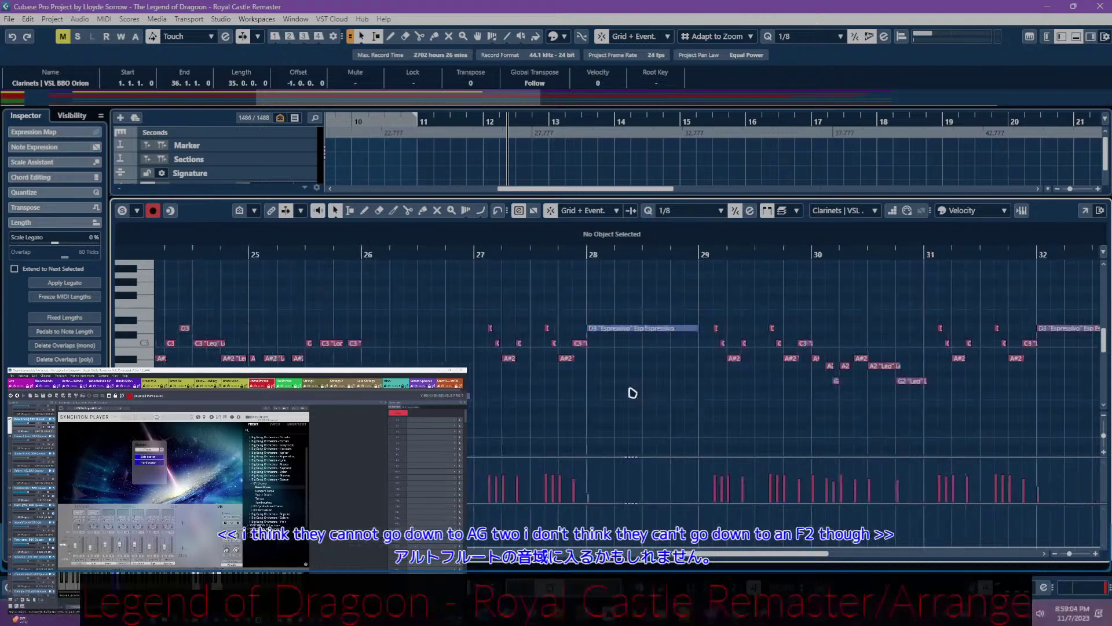
{"action": "scroll", "coordinate": [633, 393], "scroll_direction": "right", "scroll_amount": 8}
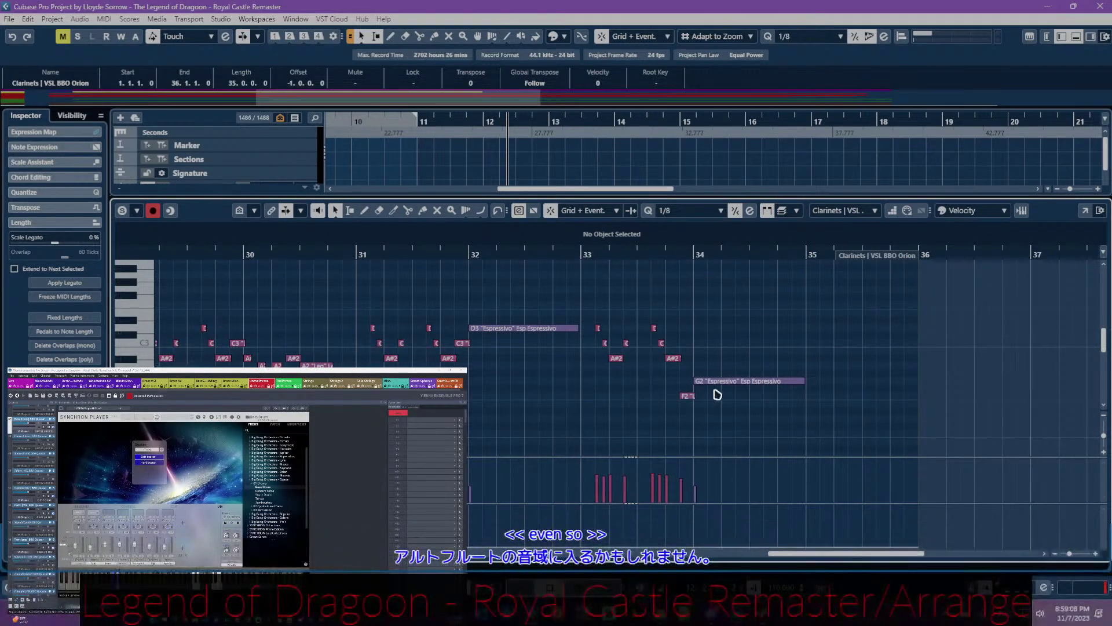
{"action": "scroll", "coordinate": [719, 394], "scroll_direction": "left", "scroll_amount": 5}
{"action": "scroll", "coordinate": [729, 396], "scroll_direction": "left", "scroll_amount": 10}
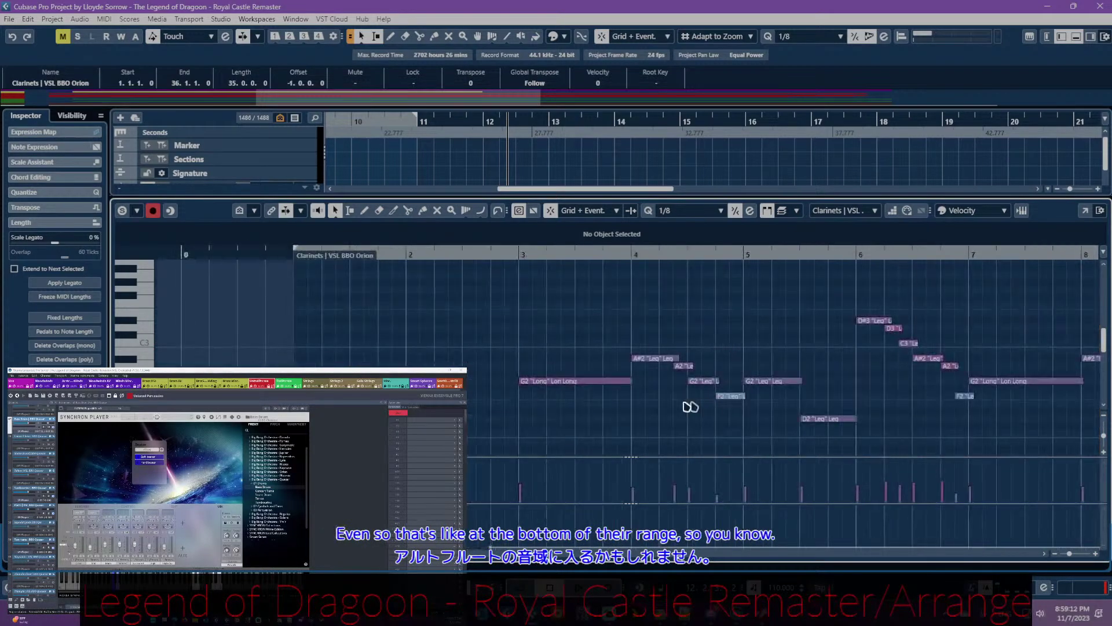
- Play the arrangement from bar 3 to hear the clarinets' opening phrase and close the part's editor
{"action": "left_click", "coordinate": [560, 380]}
{"action": "left_click", "coordinate": [521, 253]}
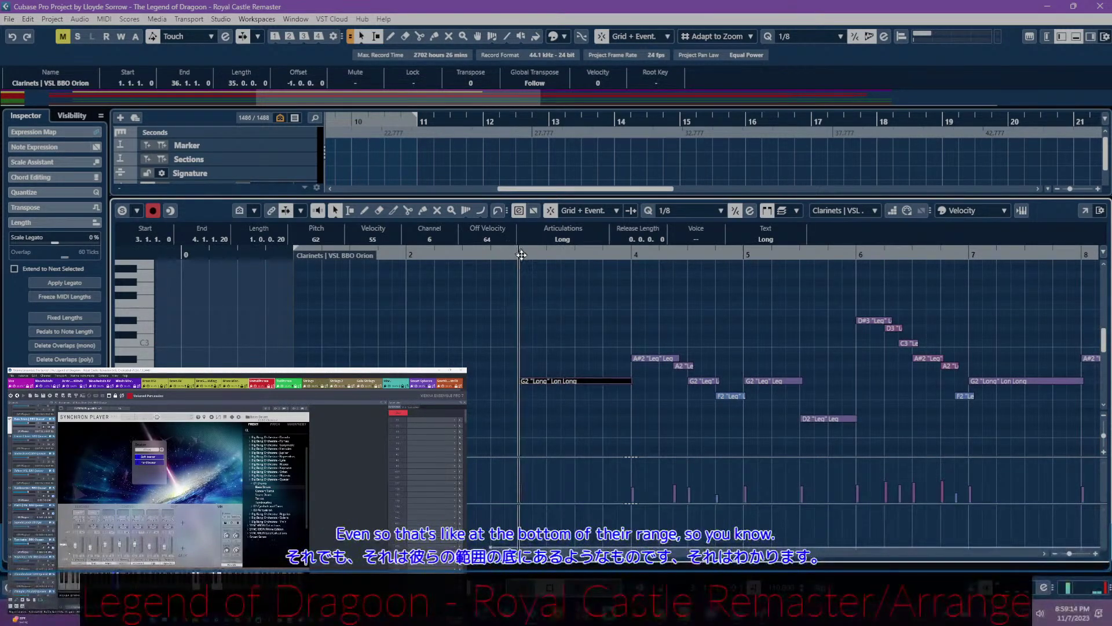
{"action": "key", "text": "space"}
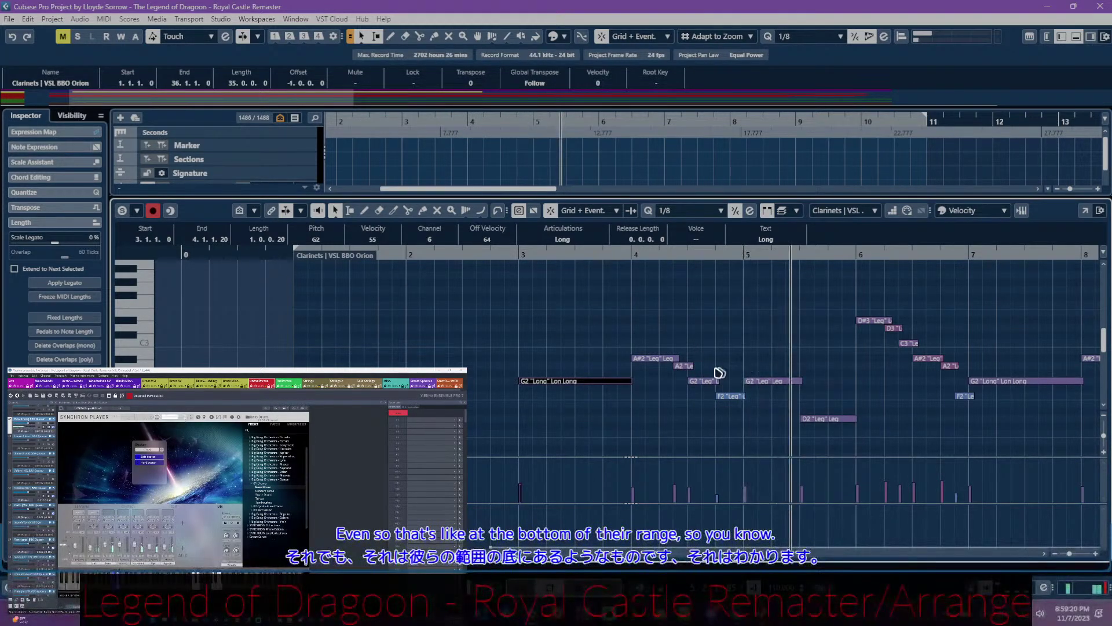
{"action": "key", "text": "Return"}
- Reopen the Clarinets | VSL BBO Orion part, check its D2 notes around bars 5 and 9 and its F2 note at bar 22, and close the editor
{"action": "scroll", "coordinate": [676, 402], "scroll_direction": "down", "scroll_amount": 15}
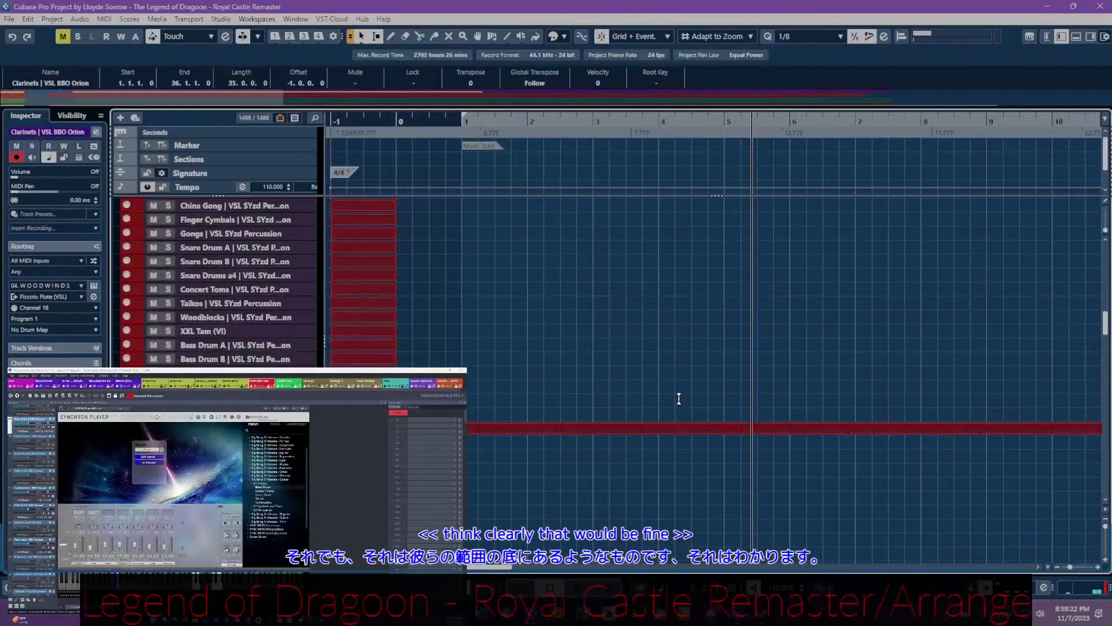
{"action": "scroll", "coordinate": [461, 318], "scroll_direction": "up", "scroll_amount": 5}
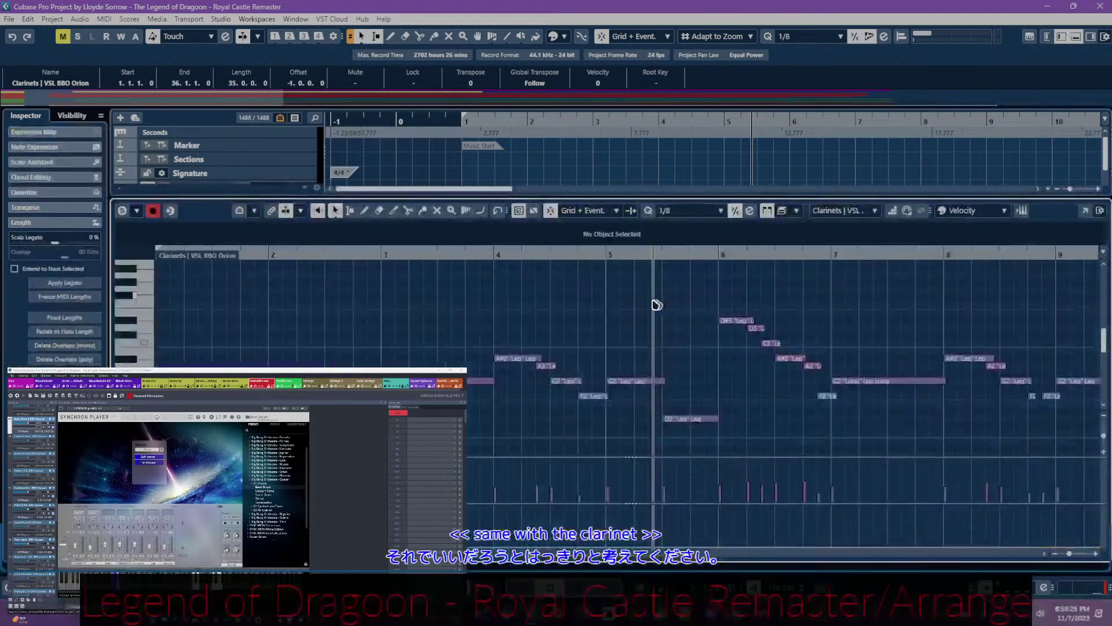
{"action": "key", "text": "Return"}
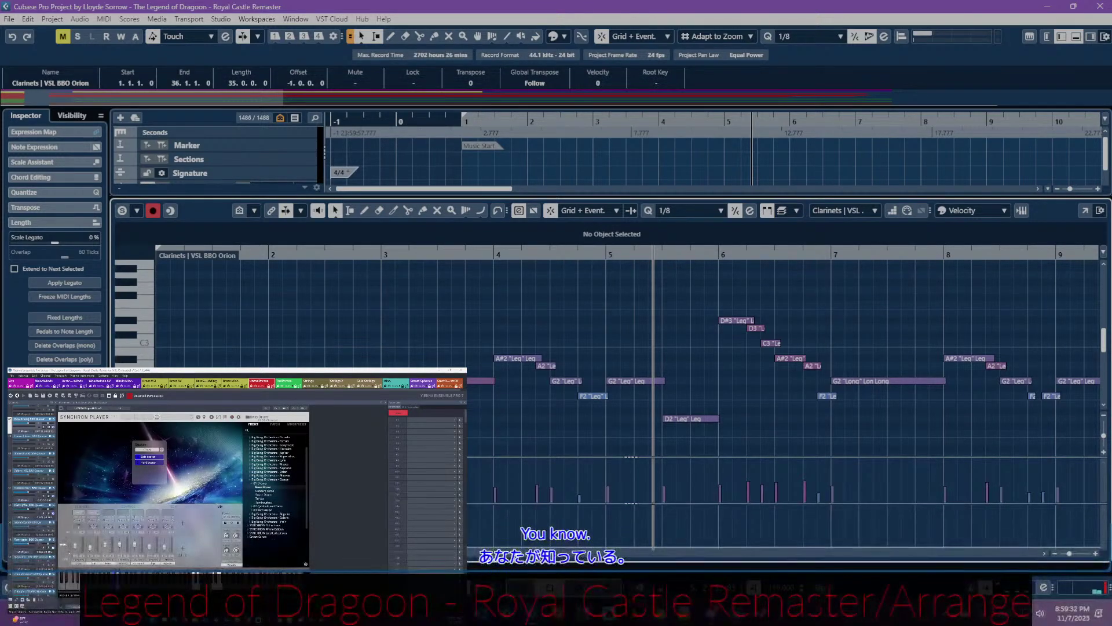
{"action": "scroll", "coordinate": [608, 377], "scroll_direction": "right", "scroll_amount": 3}
{"action": "left_click", "coordinate": [489, 423]}
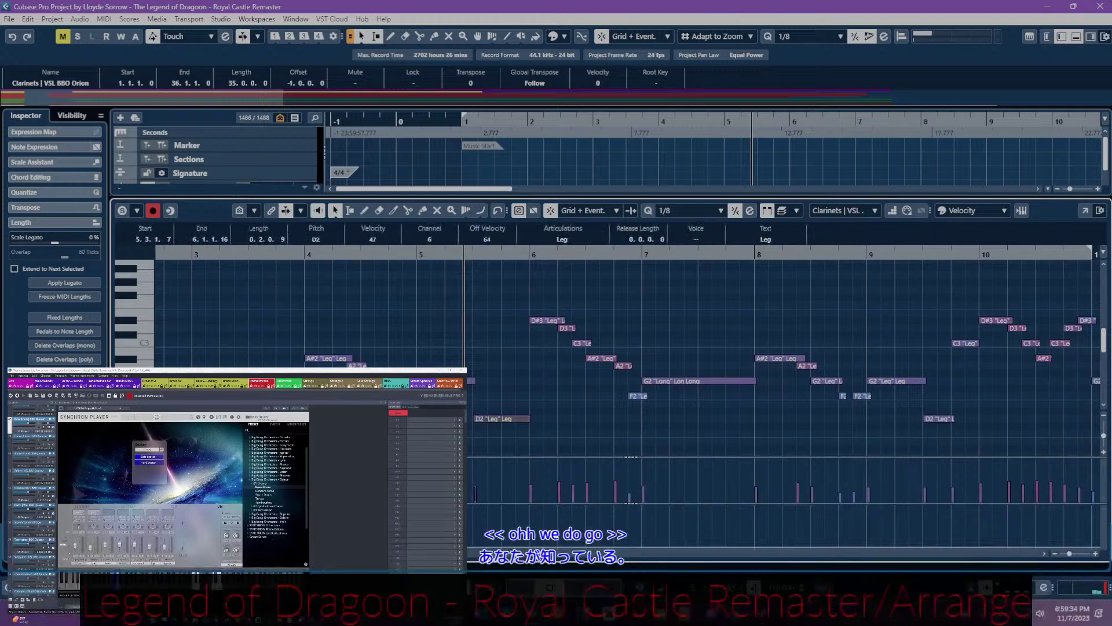
{"action": "scroll", "coordinate": [490, 423], "scroll_direction": "right", "scroll_amount": 3}
{"action": "left_click", "coordinate": [648, 422]}
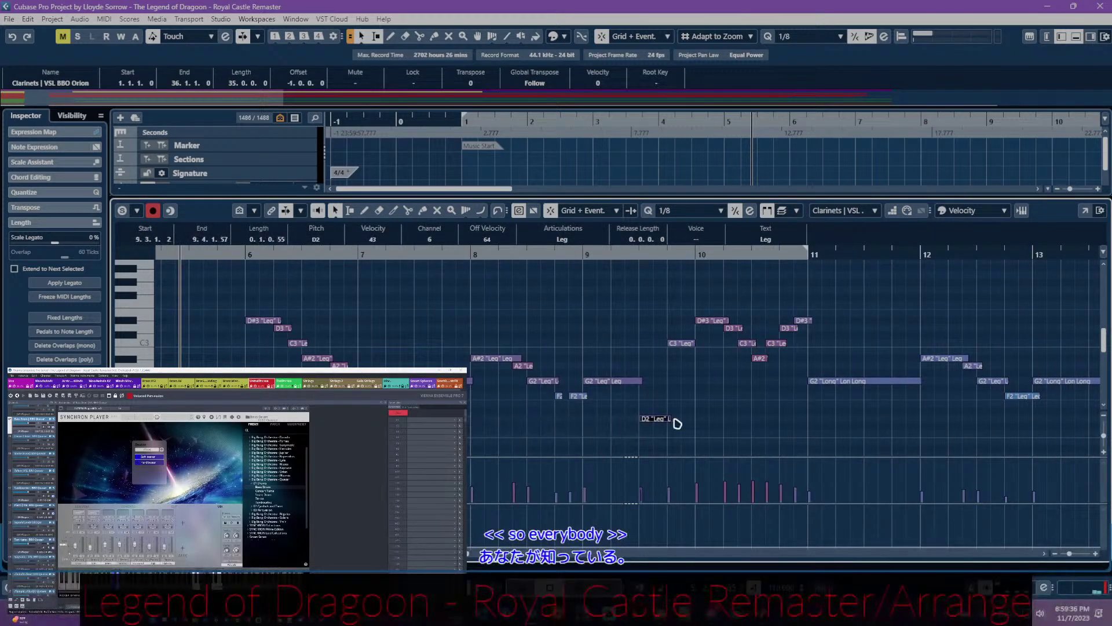
{"action": "scroll", "coordinate": [672, 423], "scroll_direction": "right", "scroll_amount": 10}
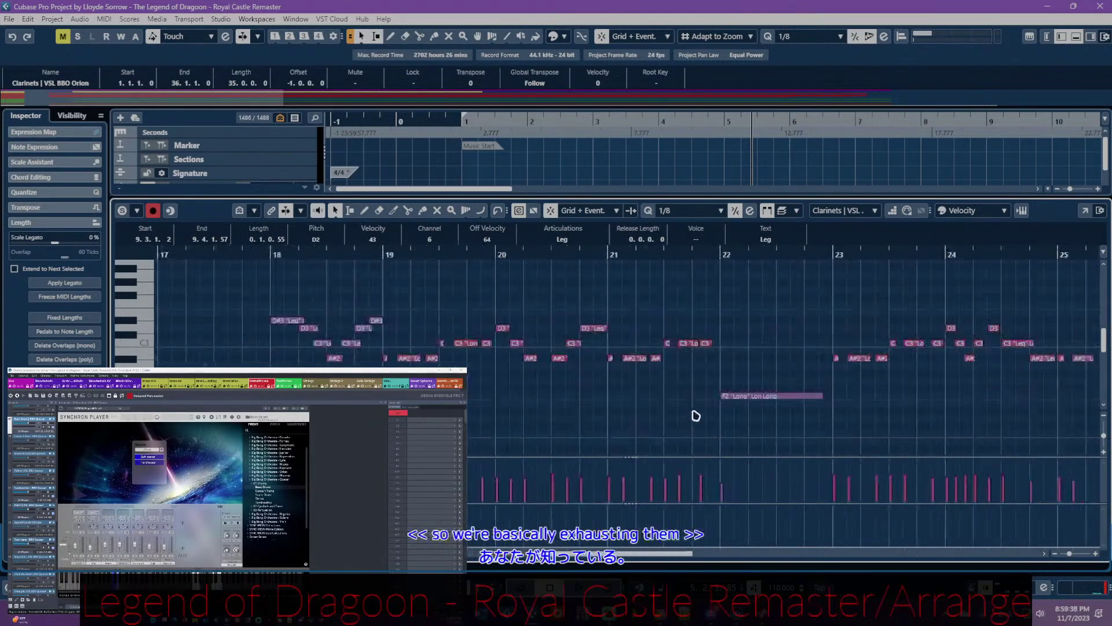
{"action": "left_click", "coordinate": [727, 396]}
{"action": "key", "text": "Return"}
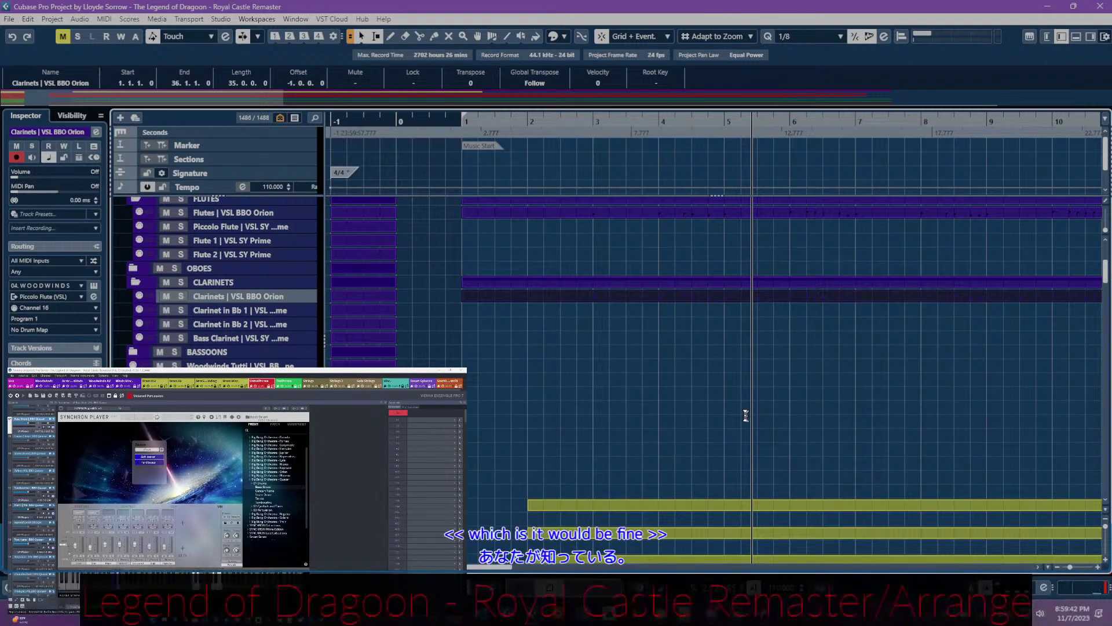
- Open the Shaker | VSL SYzd Percussion part for note editing and show the edit page of its Synchron Player in Vienna Ensemble Pro
{"action": "scroll", "coordinate": [683, 398], "scroll_direction": "down", "scroll_amount": 3}
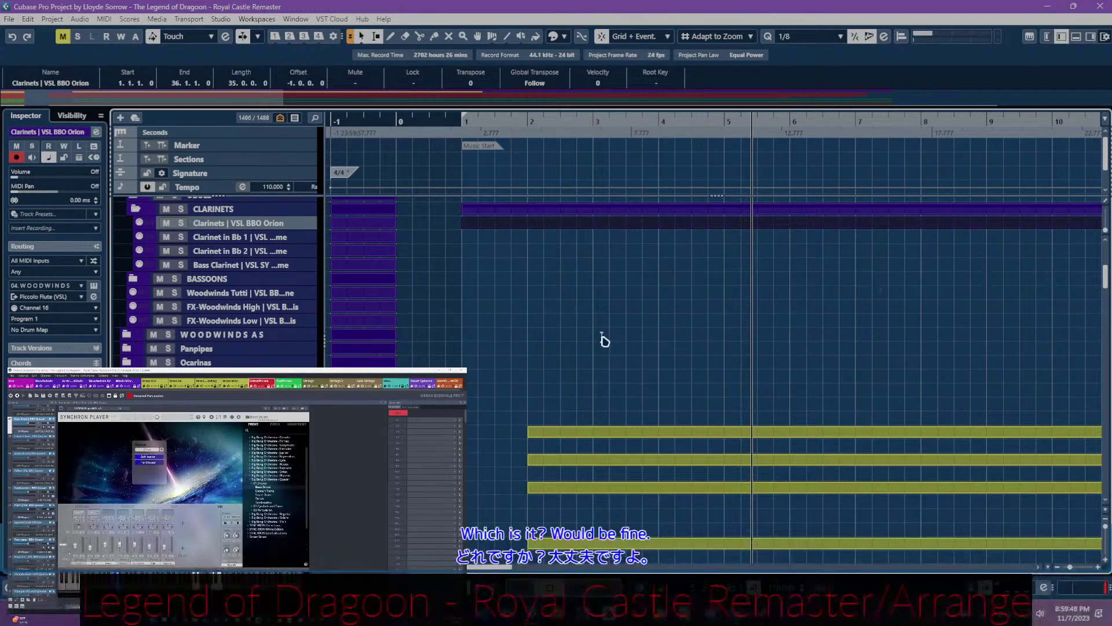
{"action": "scroll", "coordinate": [537, 342], "scroll_direction": "down", "scroll_amount": 3}
{"action": "scroll", "coordinate": [537, 342], "scroll_direction": "down", "scroll_amount": 10}
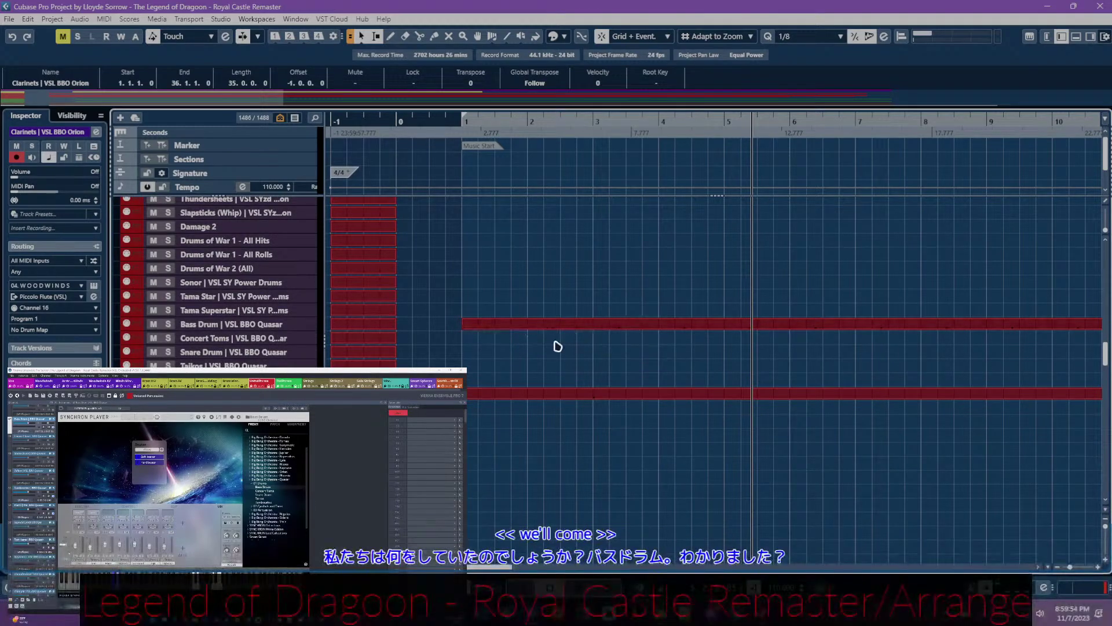
{"action": "scroll", "coordinate": [487, 365], "scroll_direction": "up", "scroll_amount": 3}
{"action": "scroll", "coordinate": [486, 371], "scroll_direction": "up", "scroll_amount": 2}
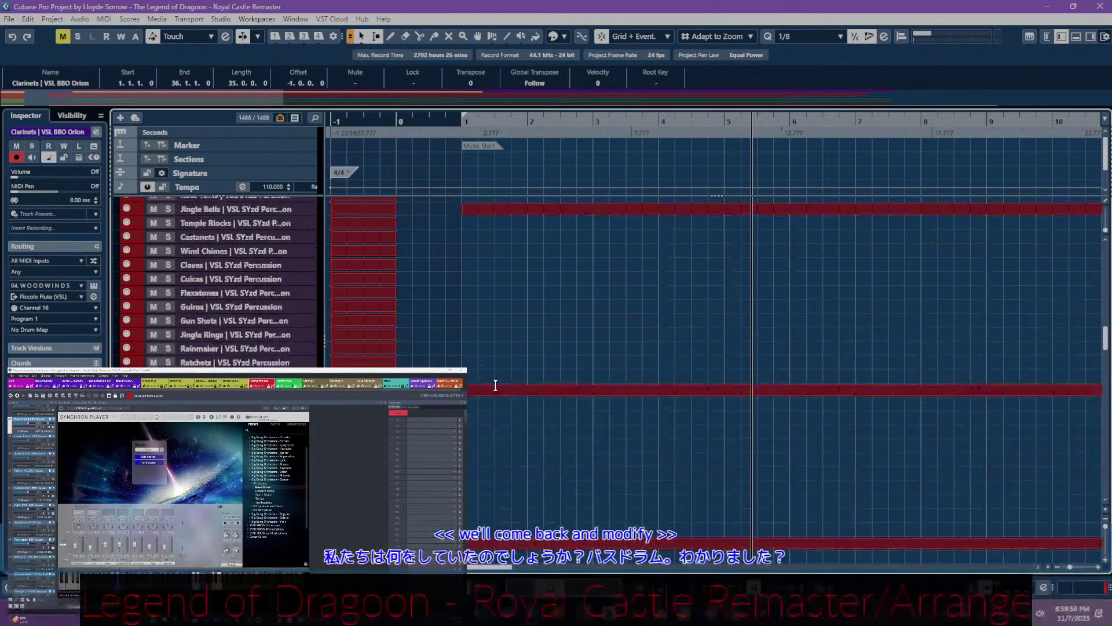
{"action": "left_click", "coordinate": [490, 392]}
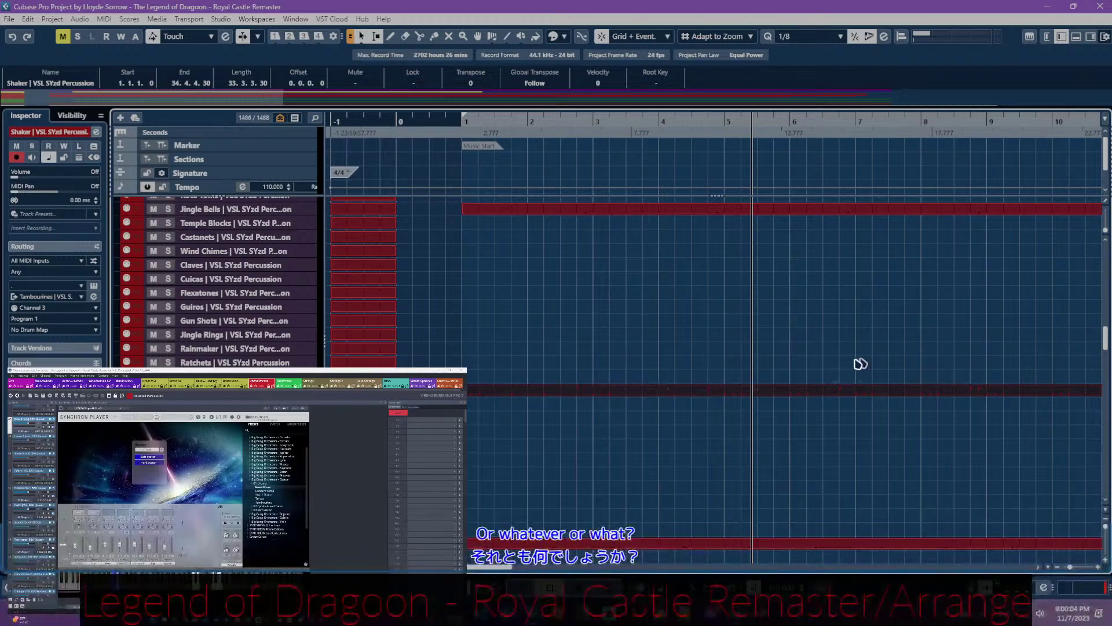
{"action": "double_click", "coordinate": [588, 394]}
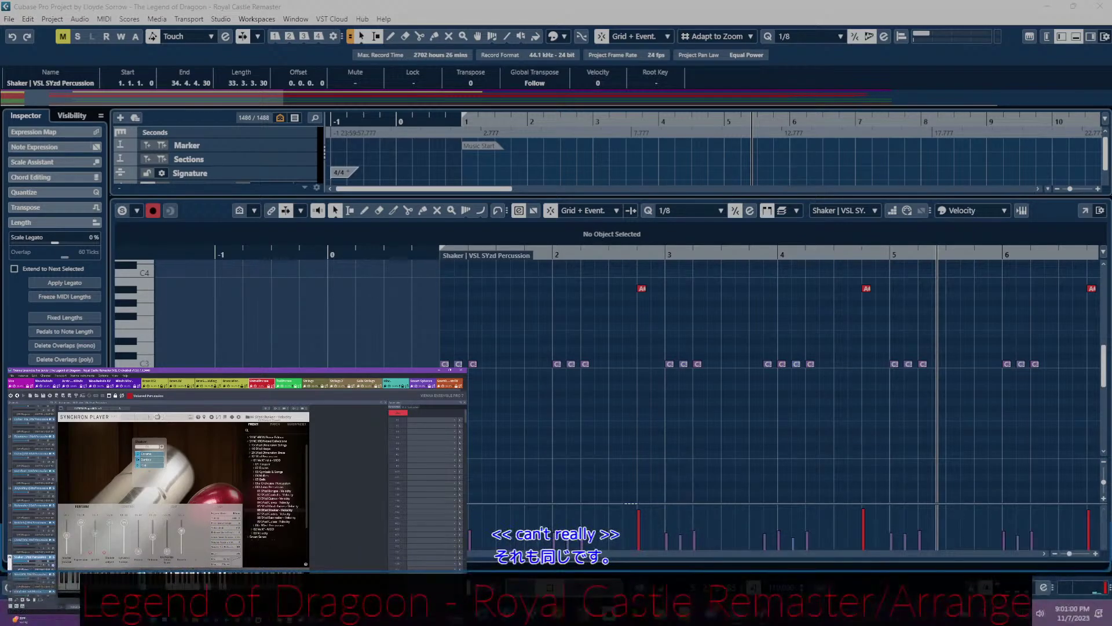
{"action": "left_click", "coordinate": [174, 506]}
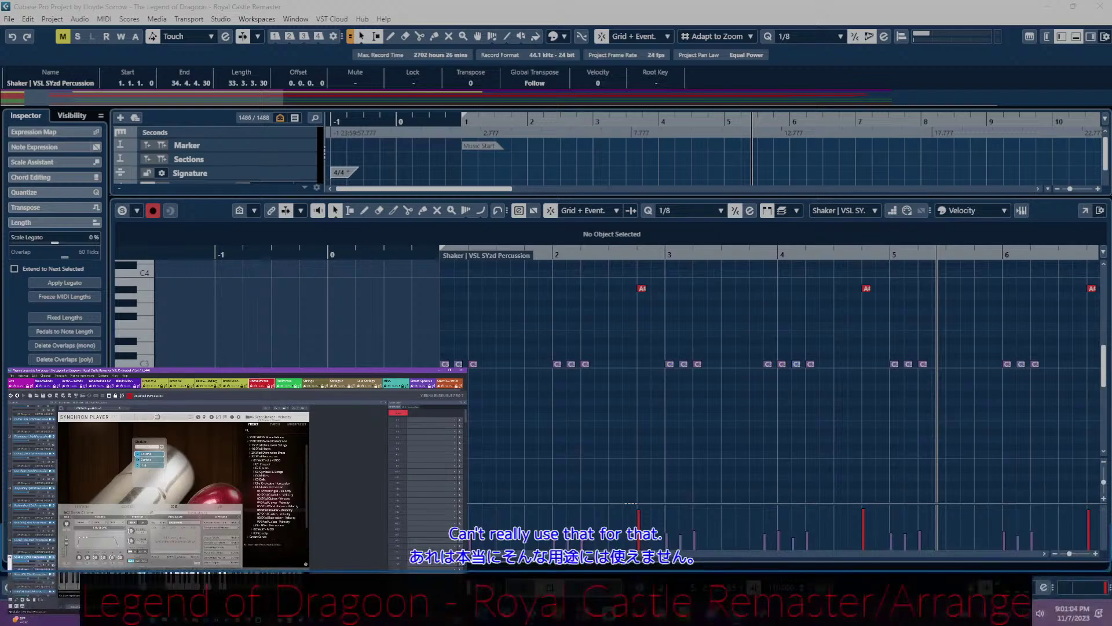
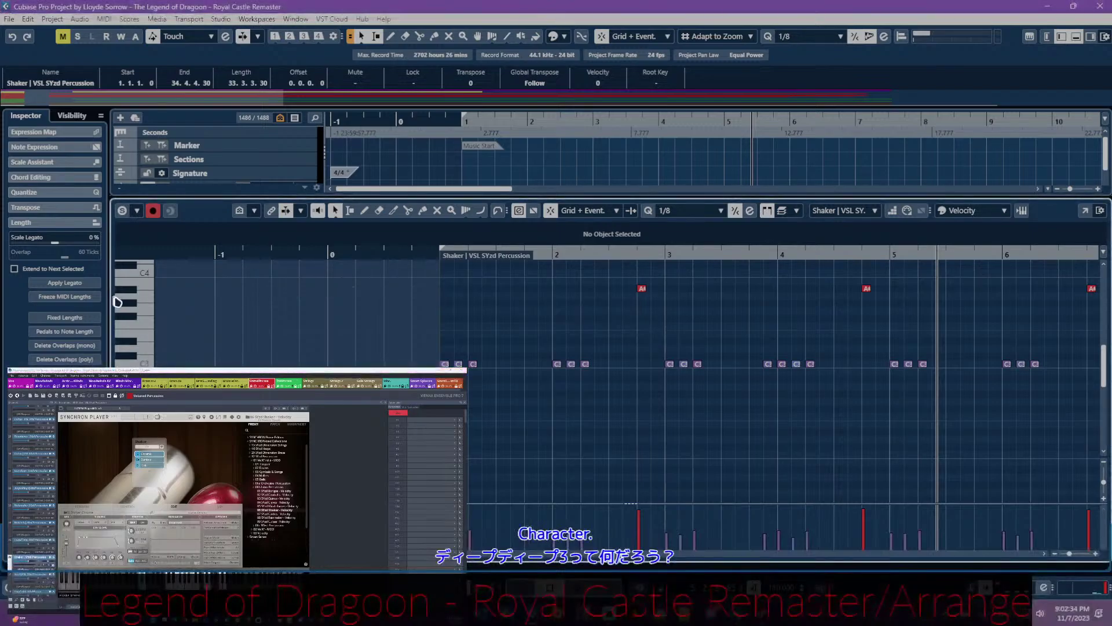
- Transpose all A#3 notes of the Shaker part down three semitones to G3 and raise their velocities to about the maximum
{"action": "left_click", "coordinate": [129, 289]}
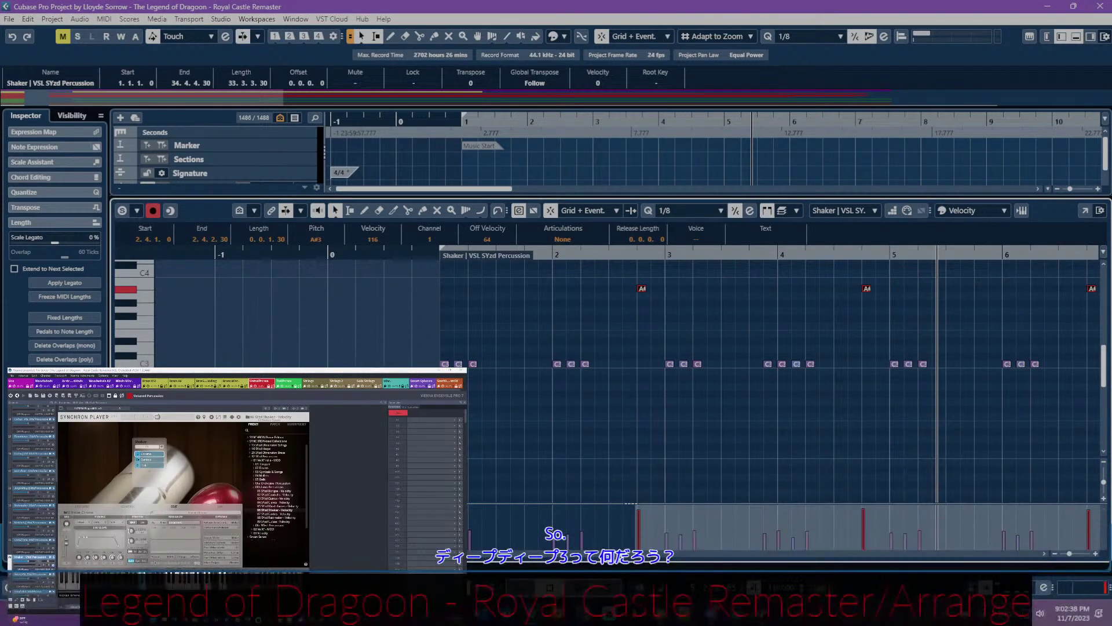
{"action": "key", "text": "Down"}
{"action": "key", "text": "Down"}
{"action": "key", "text": "Down"}
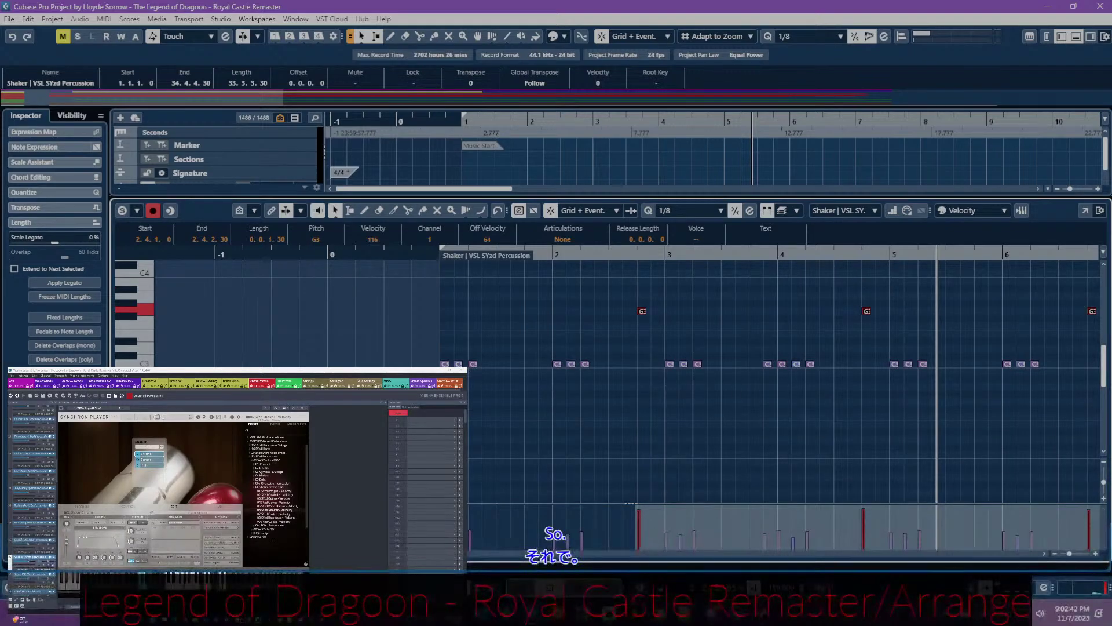
{"action": "key", "text": "alt+Tab"}
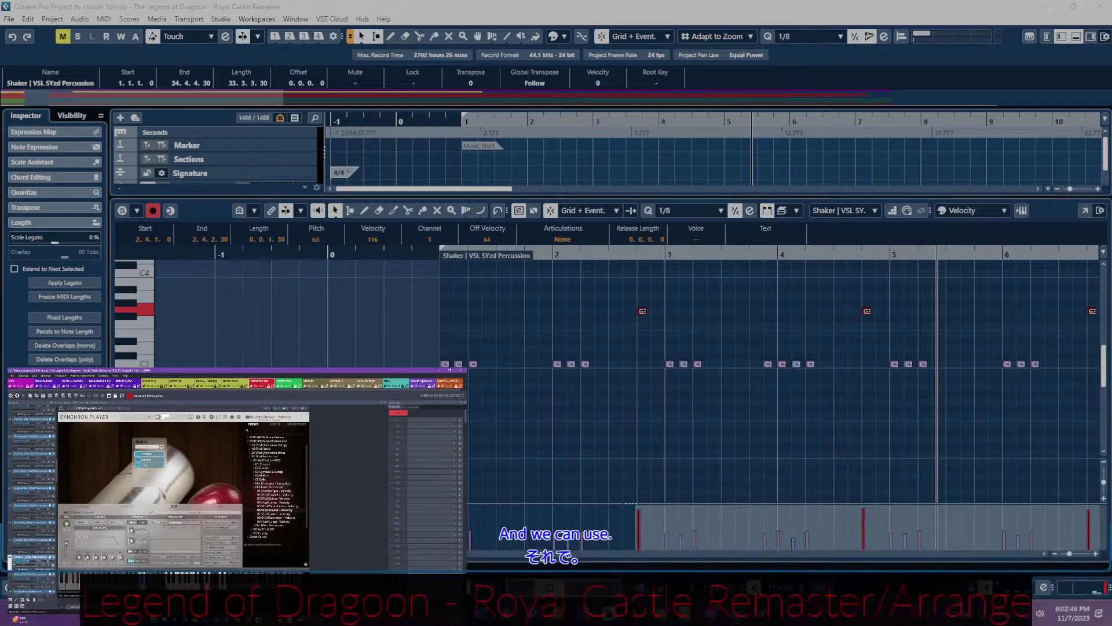
{"action": "left_click", "coordinate": [681, 503]}
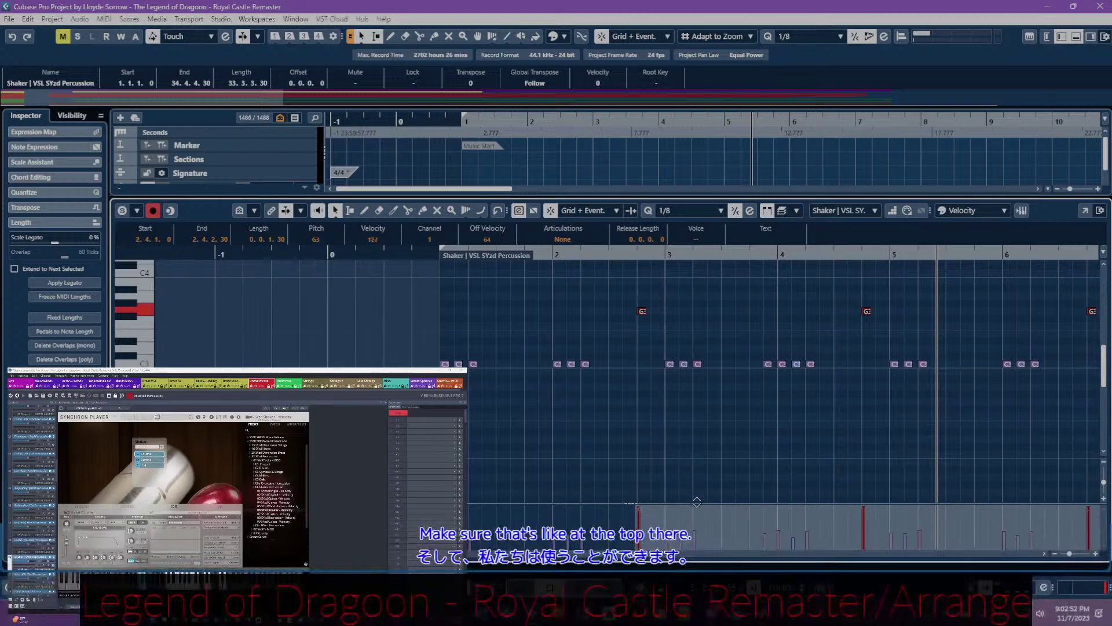
{"action": "left_click_drag", "start_coordinate": [695, 508], "coordinate": [697, 502]}
- Raise the velocities of all C3 notes in the Shaker part to about 82 on the first note while playing the part from bar 1
{"action": "left_click", "coordinate": [139, 360]}
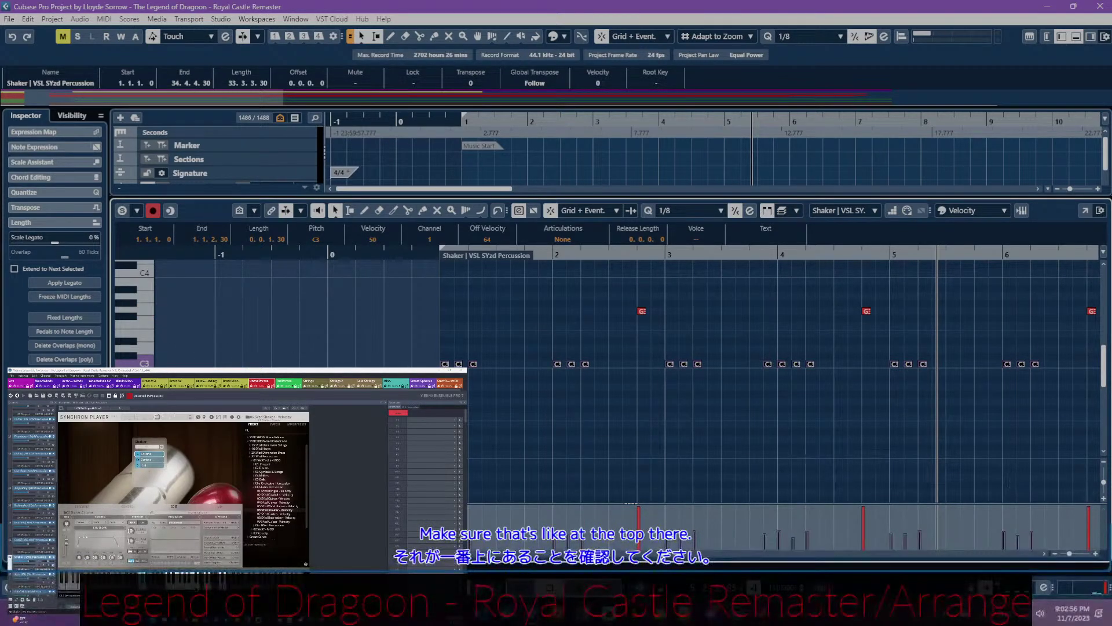
{"action": "left_click", "coordinate": [198, 587]}
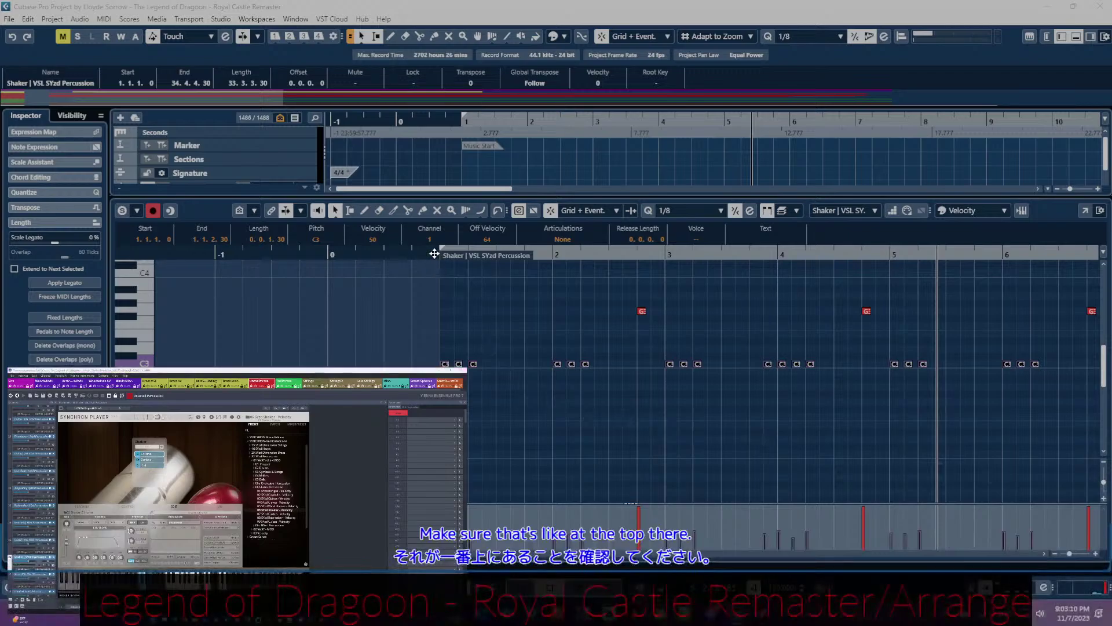
{"action": "left_click", "coordinate": [455, 260]}
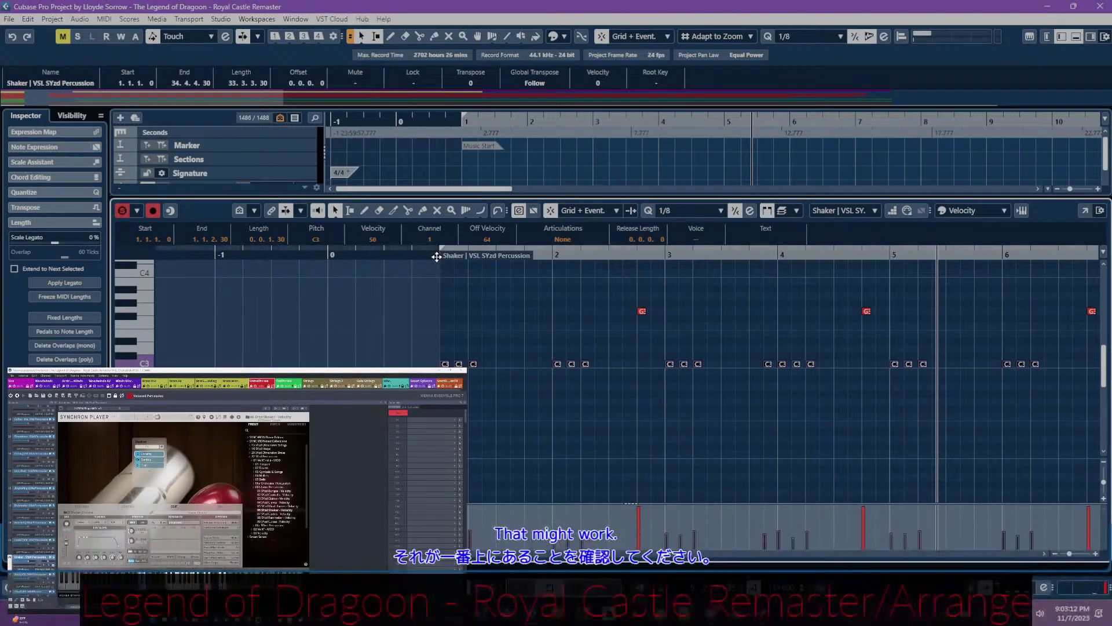
{"action": "double_click", "coordinate": [435, 253]}
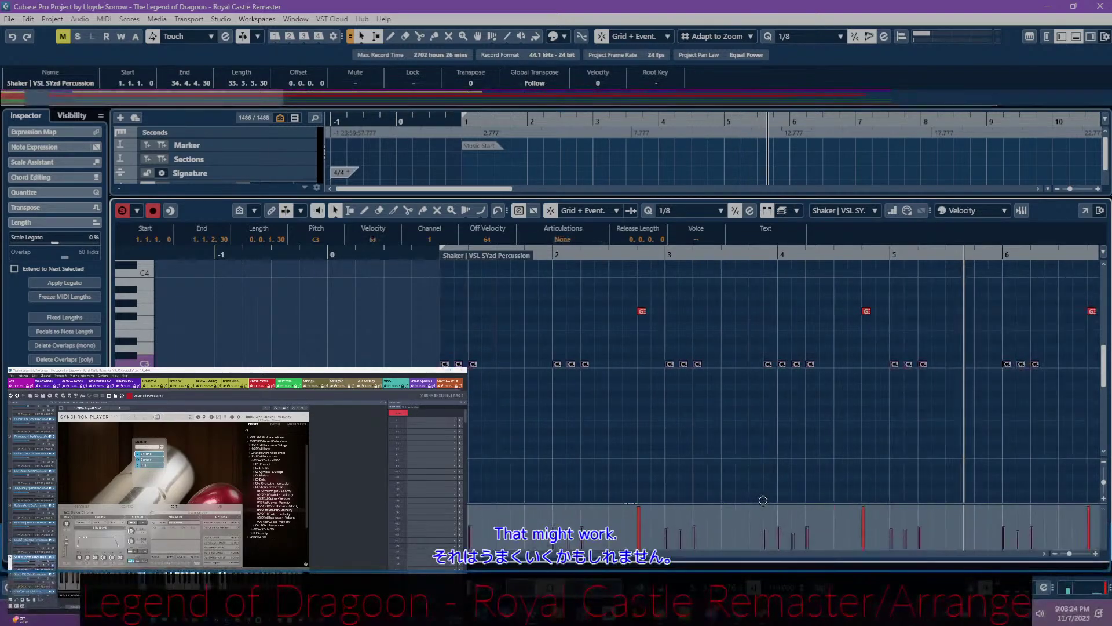
{"action": "key", "text": "space"}
{"action": "key", "text": "space"}
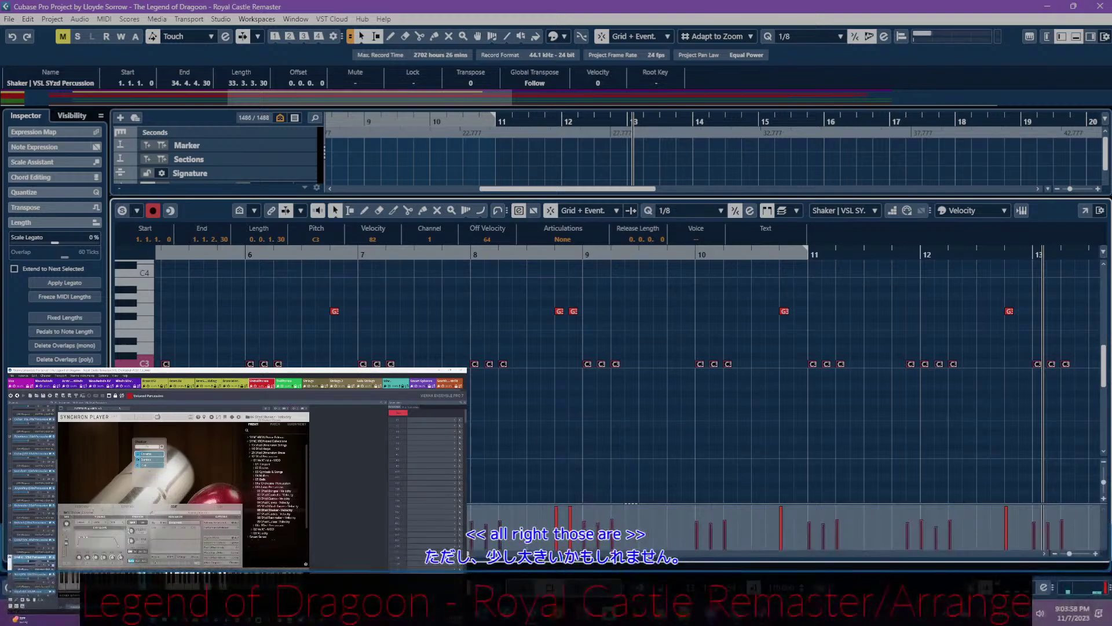
- Close the Shaker part's editor and select the Jingle Bells | VSL SYzd Percussion part in the arrangement
{"action": "left_click", "coordinate": [512, 315]}
{"action": "key", "text": "Return"}
{"action": "scroll", "coordinate": [516, 329], "scroll_direction": "left", "scroll_amount": 10}
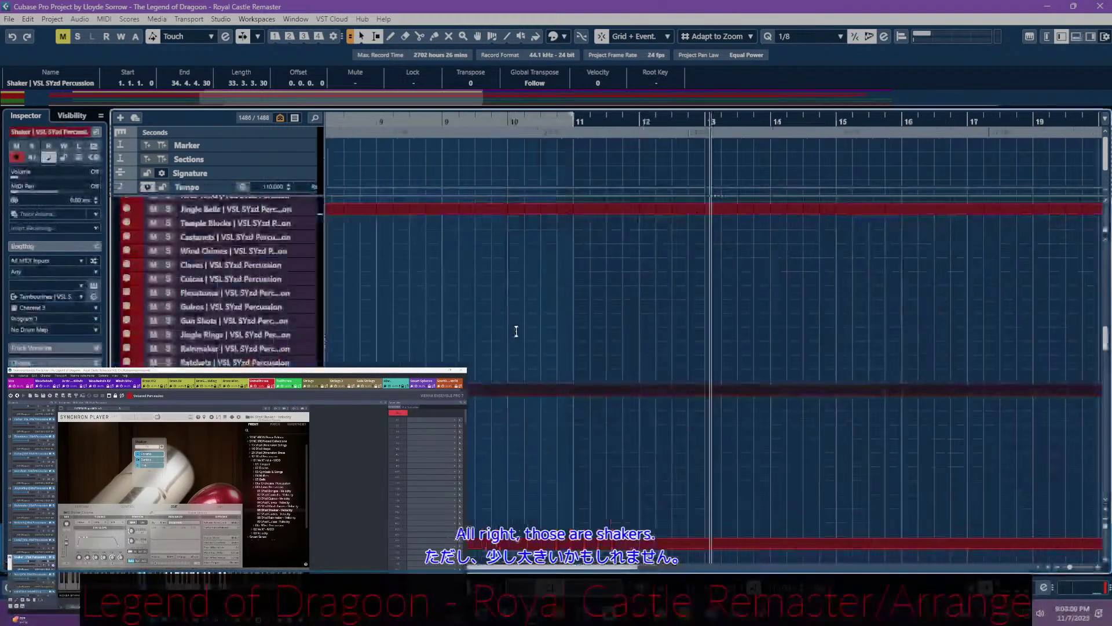
{"action": "scroll", "coordinate": [519, 339], "scroll_direction": "up", "scroll_amount": 5}
{"action": "left_click", "coordinate": [486, 432]}
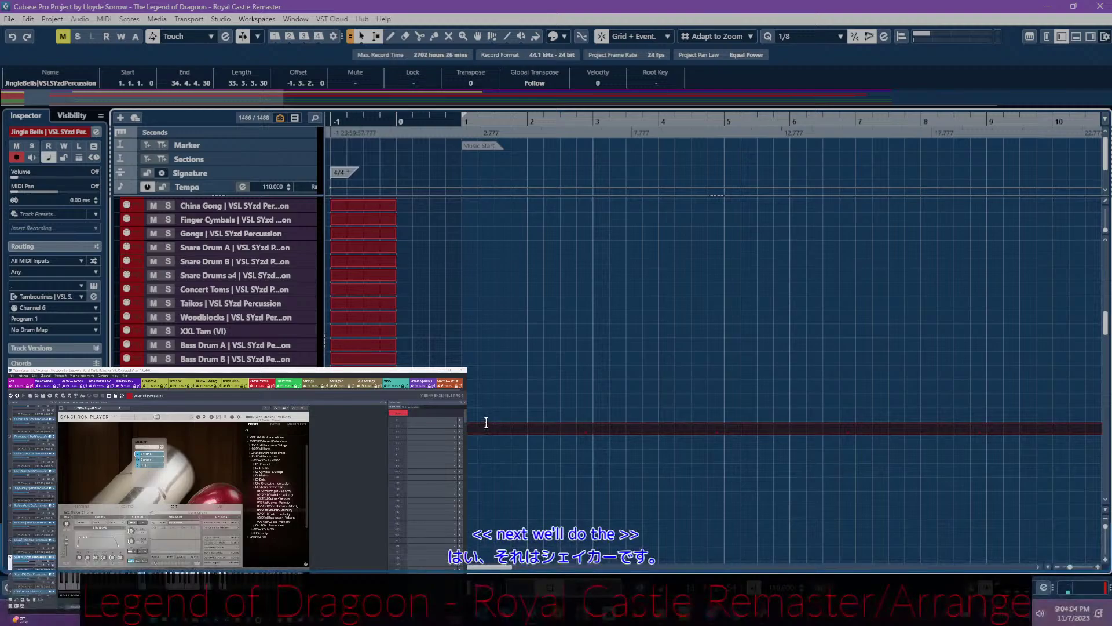
- Show the Jingle Rings instrument's Synchron Player in Vienna Ensemble Pro and choose the first jingle ring in its articulation list
{"action": "key", "text": "Return"}
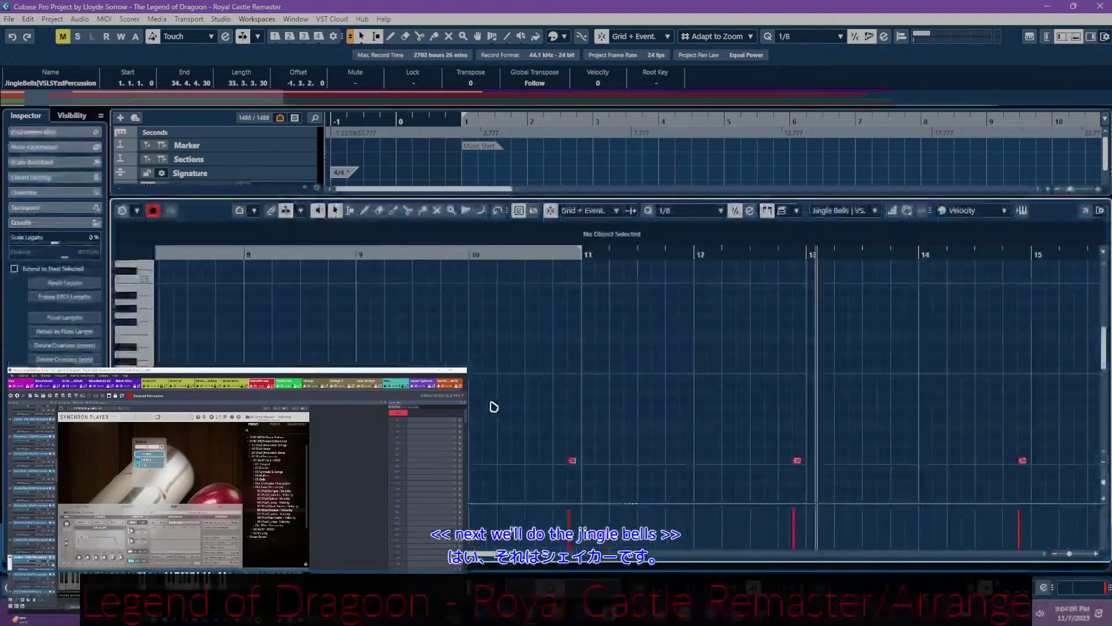
{"action": "scroll", "coordinate": [554, 412], "scroll_direction": "left", "scroll_amount": 5}
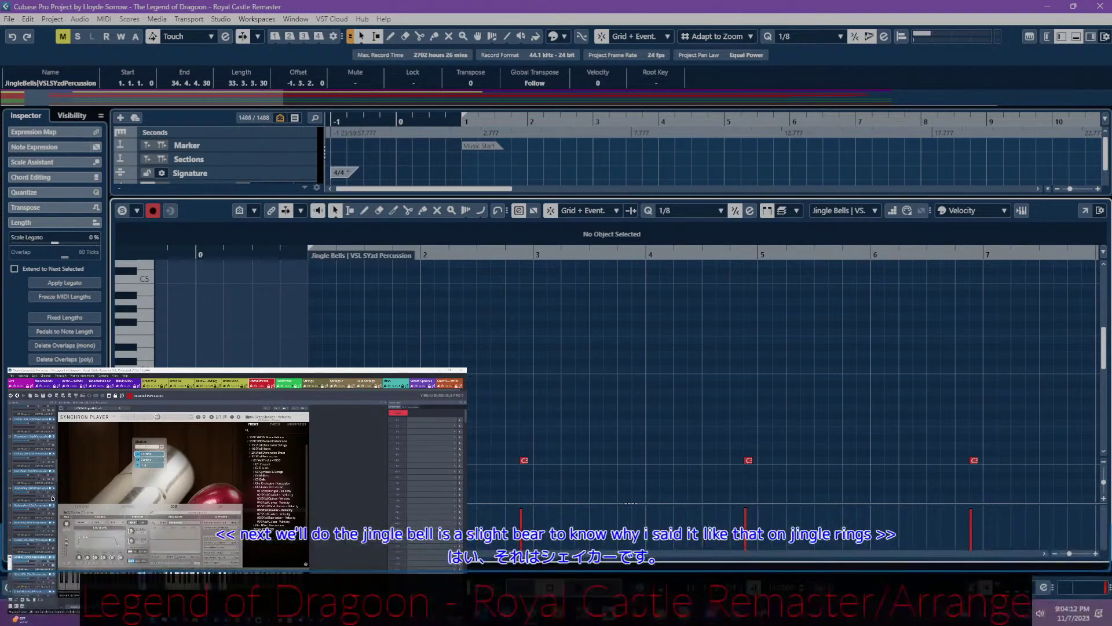
{"action": "left_click", "coordinate": [42, 490]}
{"action": "left_click", "coordinate": [42, 491]}
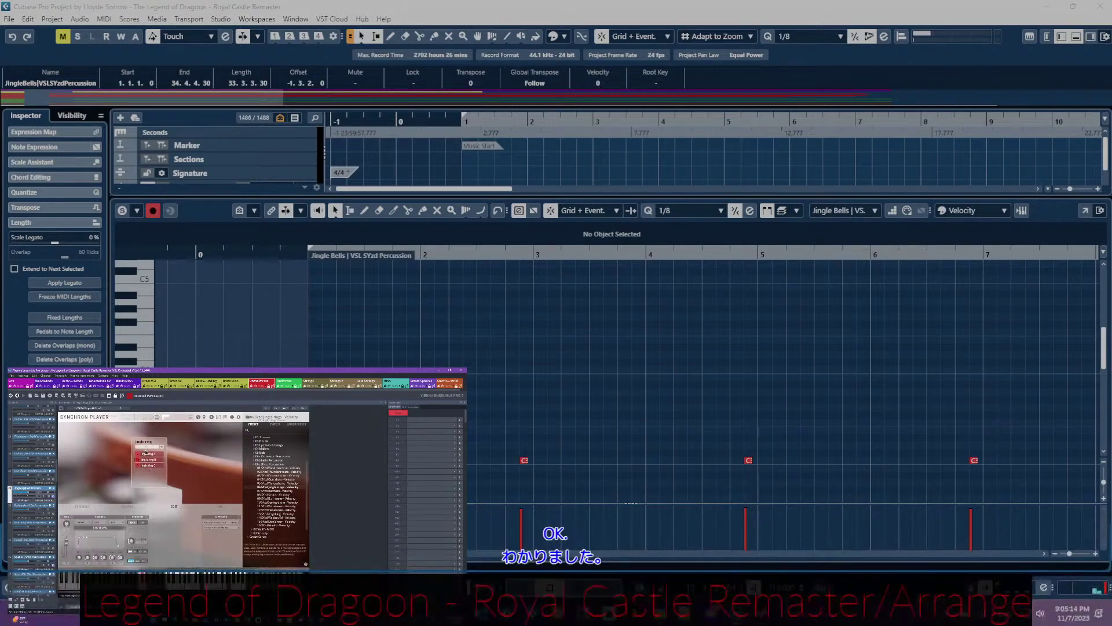
{"action": "left_click", "coordinate": [147, 453]}
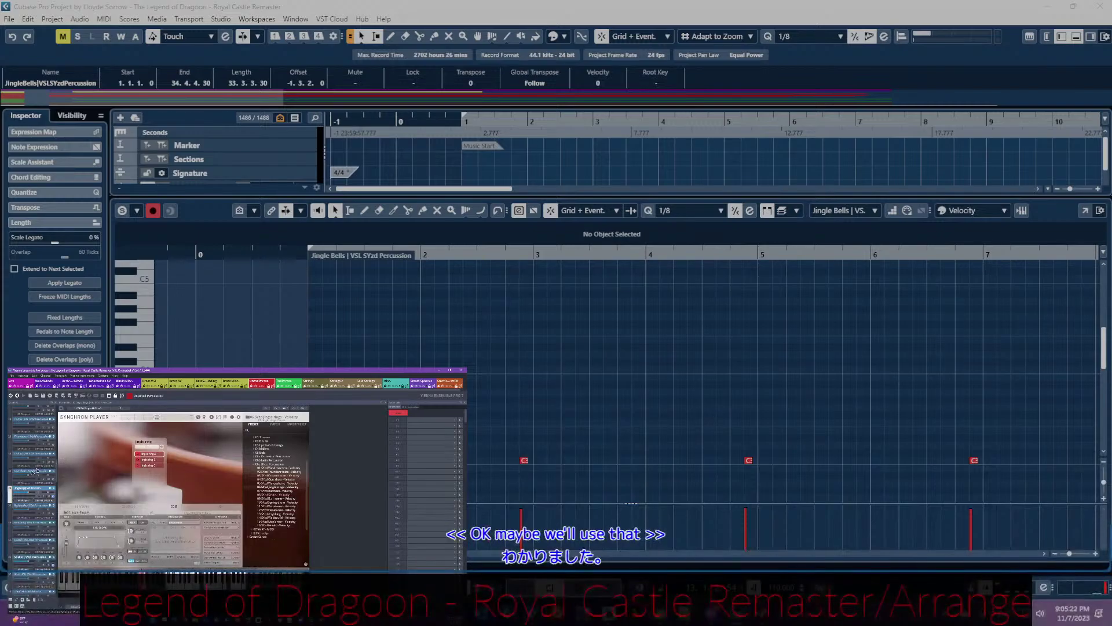
{"action": "left_click", "coordinate": [572, 386]}
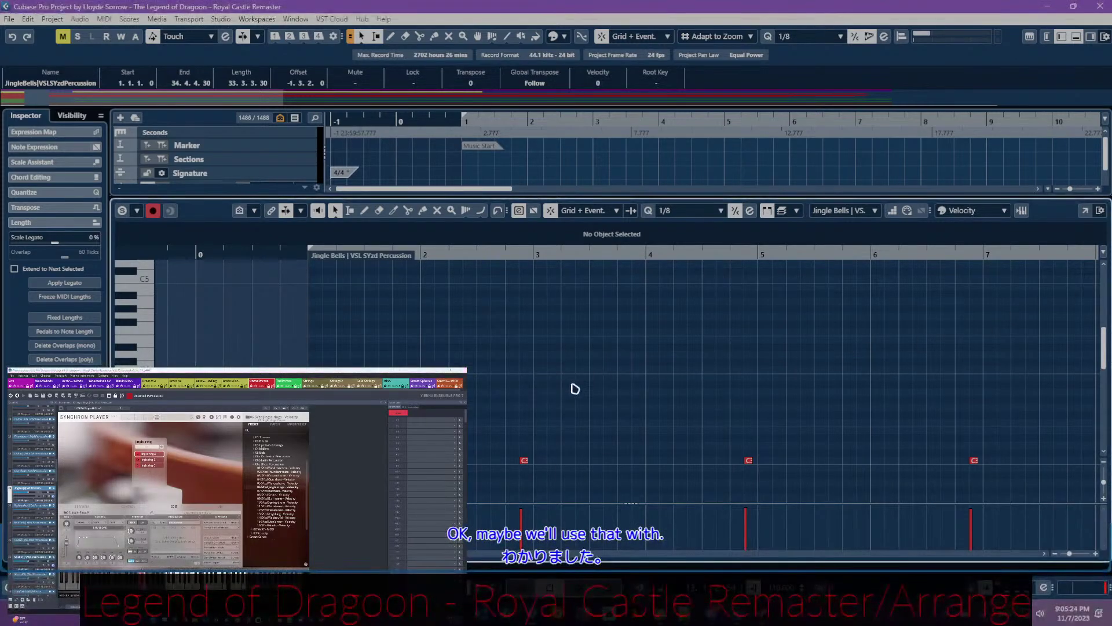
{"action": "key", "text": "ctrl+e"}
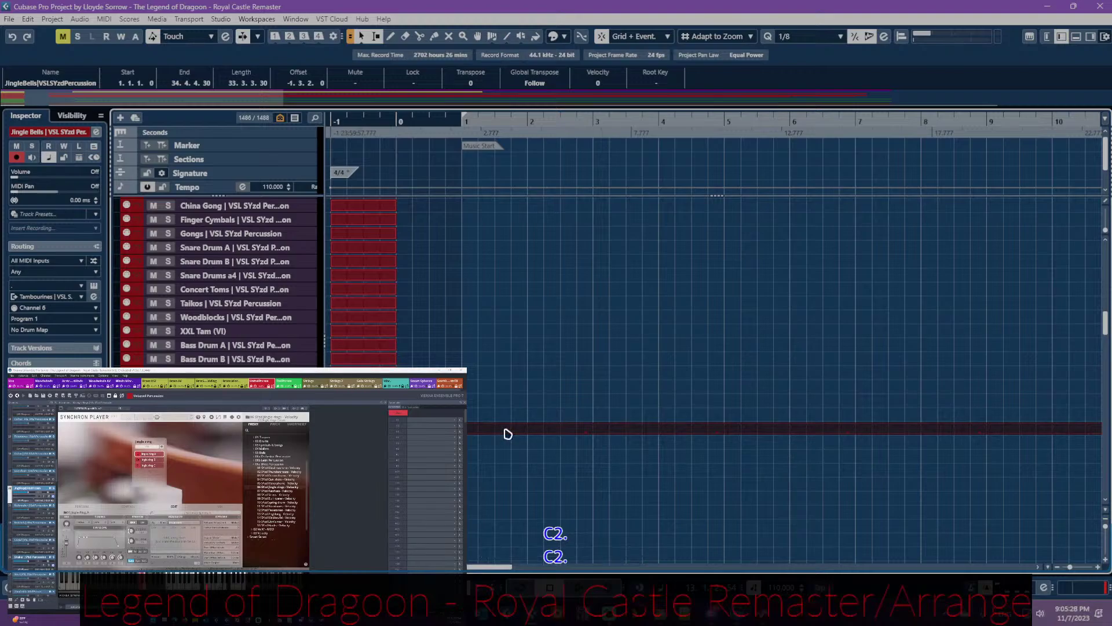
- Transpose all C3 notes of the Jingle Rings | VSL SYzd Percussion part down an octave to C2 and lower their velocities to about 70
{"action": "left_click_drag", "start_coordinate": [506, 429], "coordinate": [516, 554]}
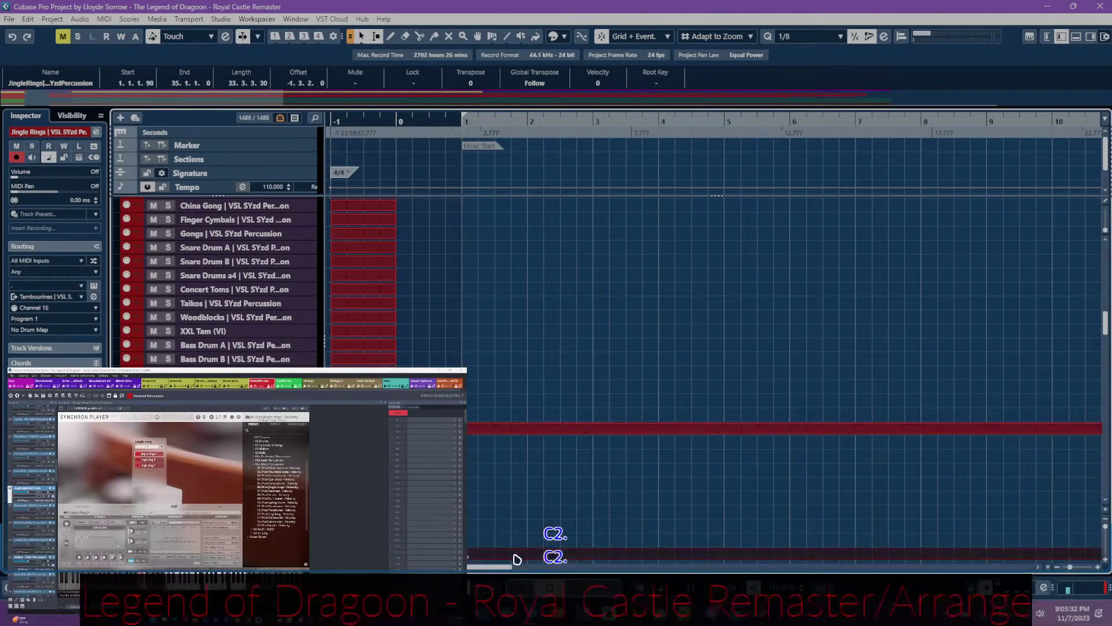
{"action": "double_click", "coordinate": [515, 559]}
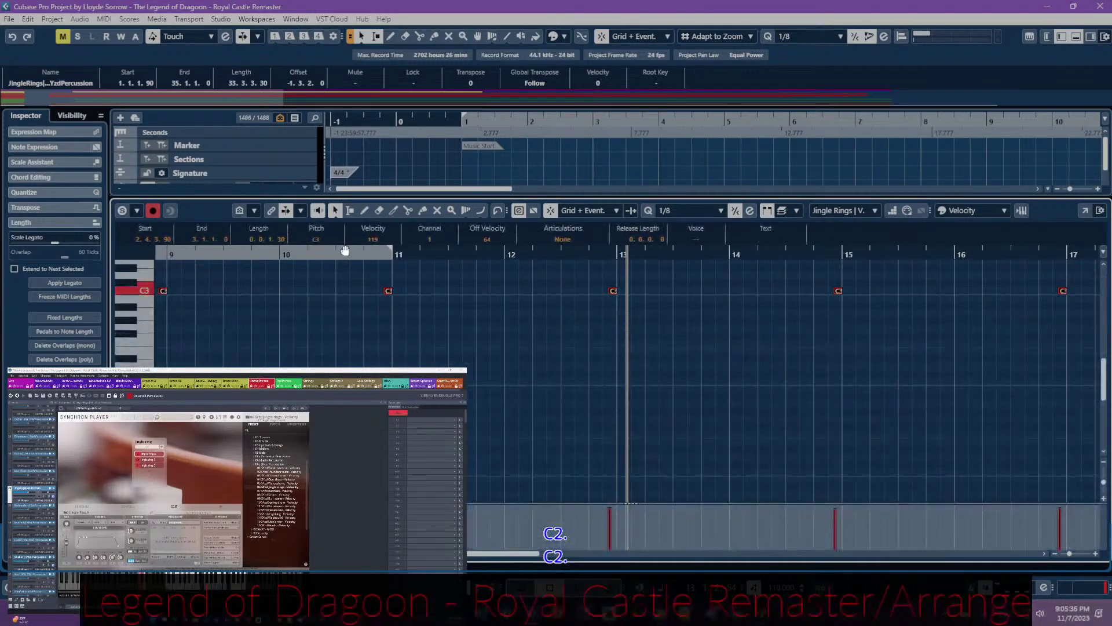
{"action": "key", "text": "ctrl+a"}
{"action": "key", "text": "shift+Down"}
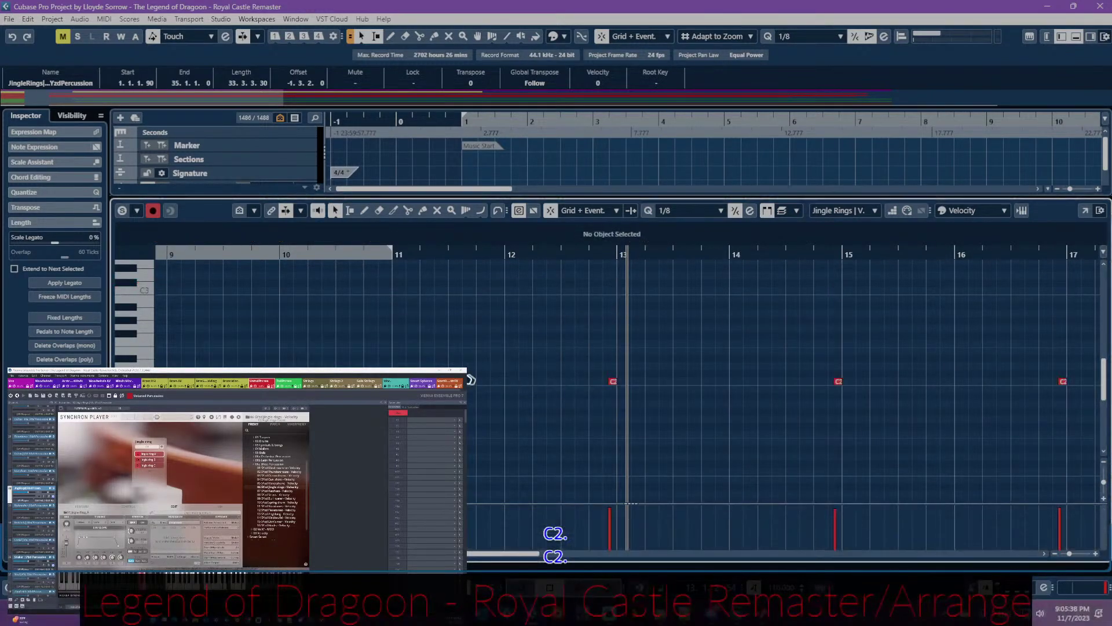
{"action": "left_click", "coordinate": [371, 361]}
{"action": "scroll", "coordinate": [371, 362], "scroll_direction": "left", "scroll_amount": 3}
{"action": "key", "text": "ctrl+a"}
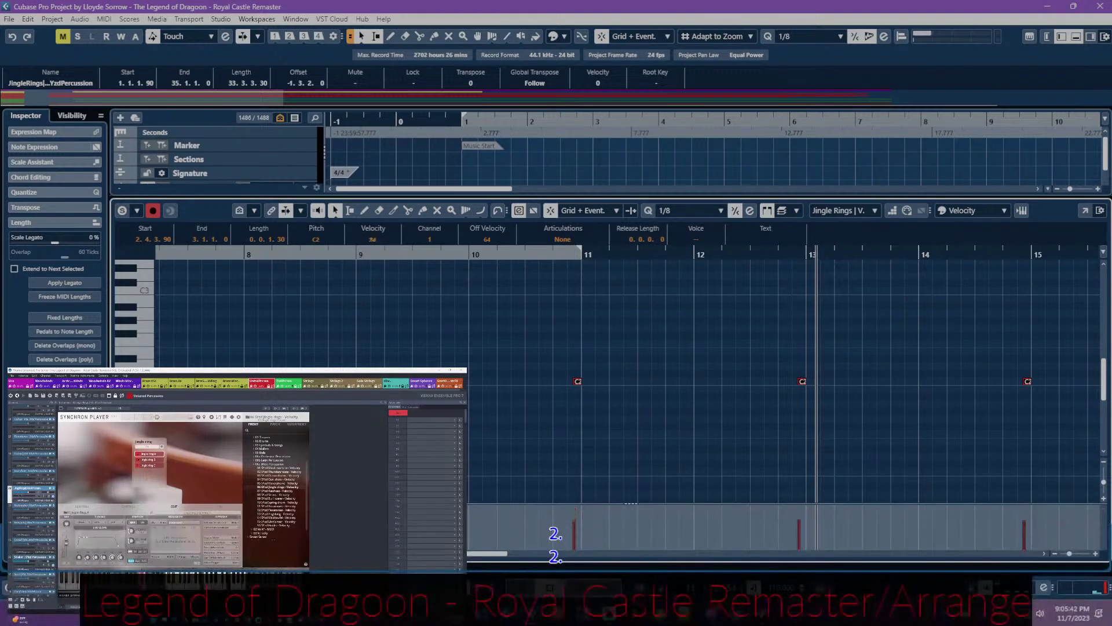
{"action": "key", "text": "ctrl+shift+a"}
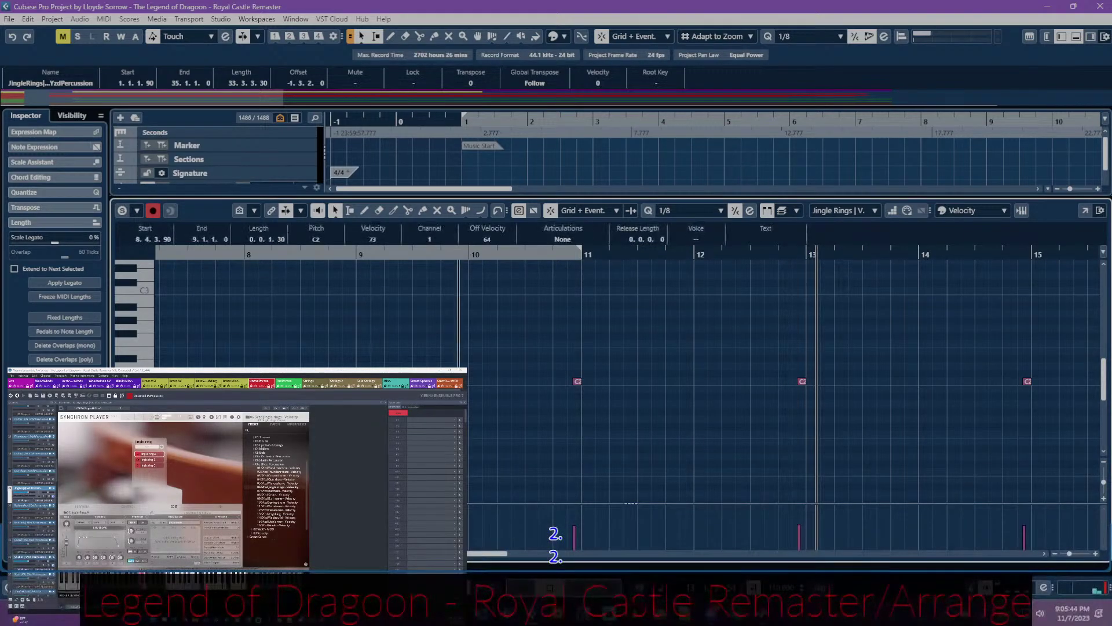
{"action": "key", "text": "ctrl+e"}
- Open the Jingle Bells | VSL SYzd Percussion part for note editing and show its Synchron Player in Vienna Ensemble Pro
{"action": "scroll", "coordinate": [525, 414], "scroll_direction": "up", "scroll_amount": 3}
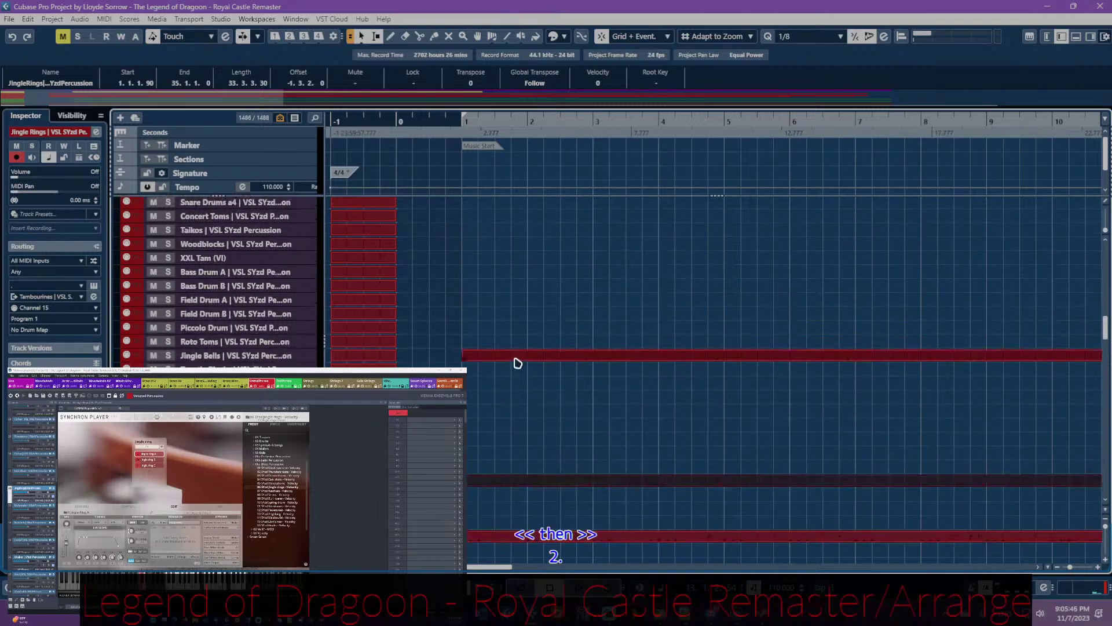
{"action": "double_click", "coordinate": [517, 359]}
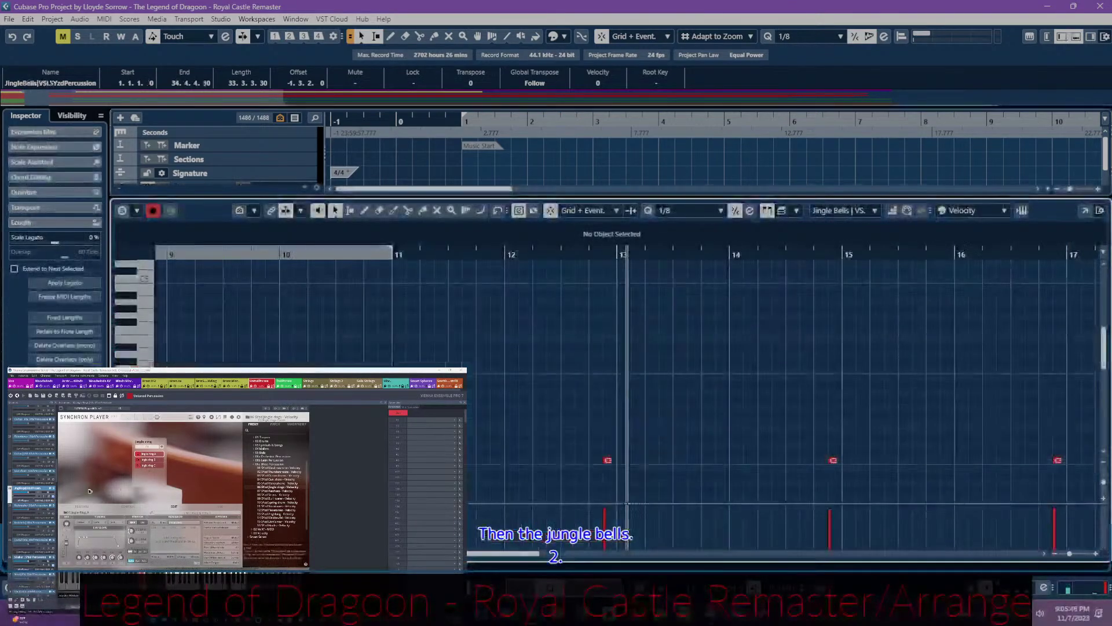
{"action": "left_click", "coordinate": [51, 468]}
{"action": "scroll", "coordinate": [55, 464], "scroll_direction": "up", "scroll_amount": 4}
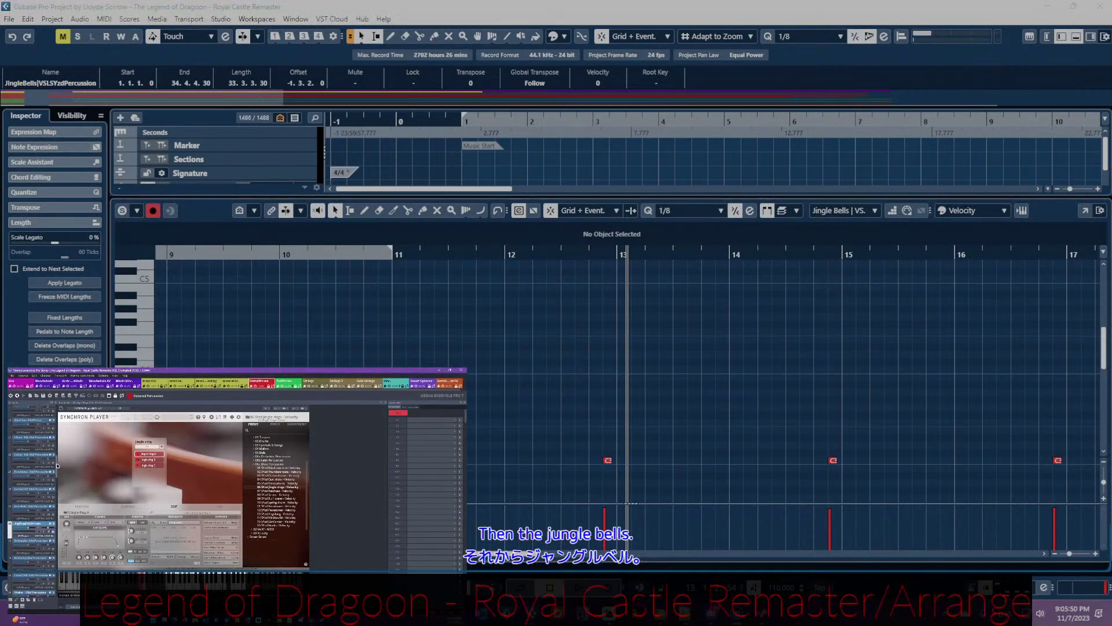
{"action": "scroll", "coordinate": [58, 459], "scroll_direction": "up", "scroll_amount": 2}
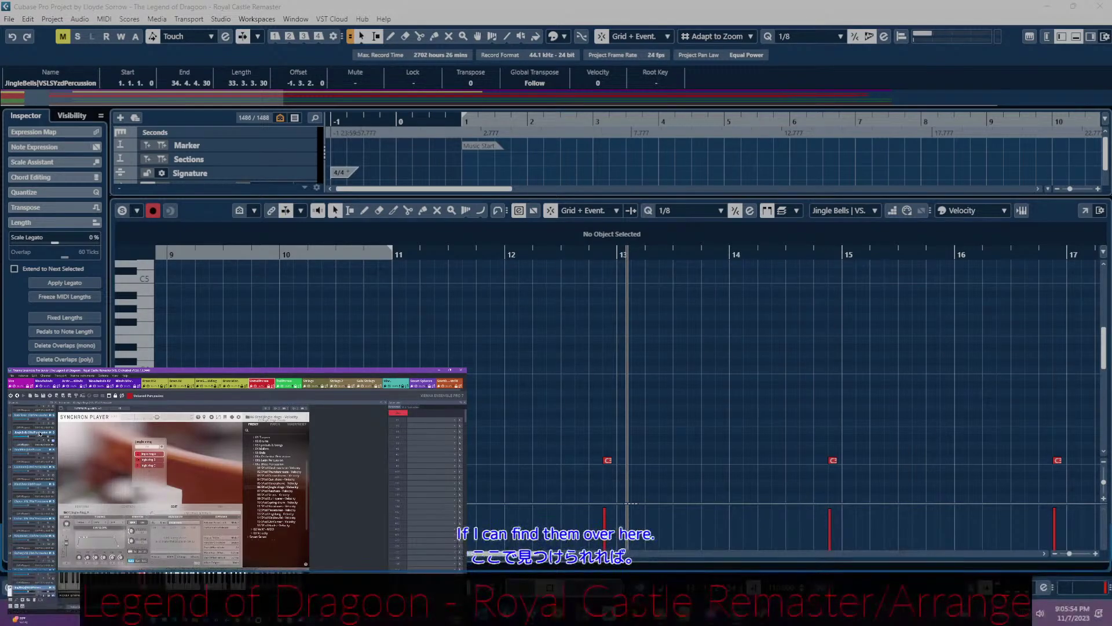
{"action": "left_click", "coordinate": [39, 432]}
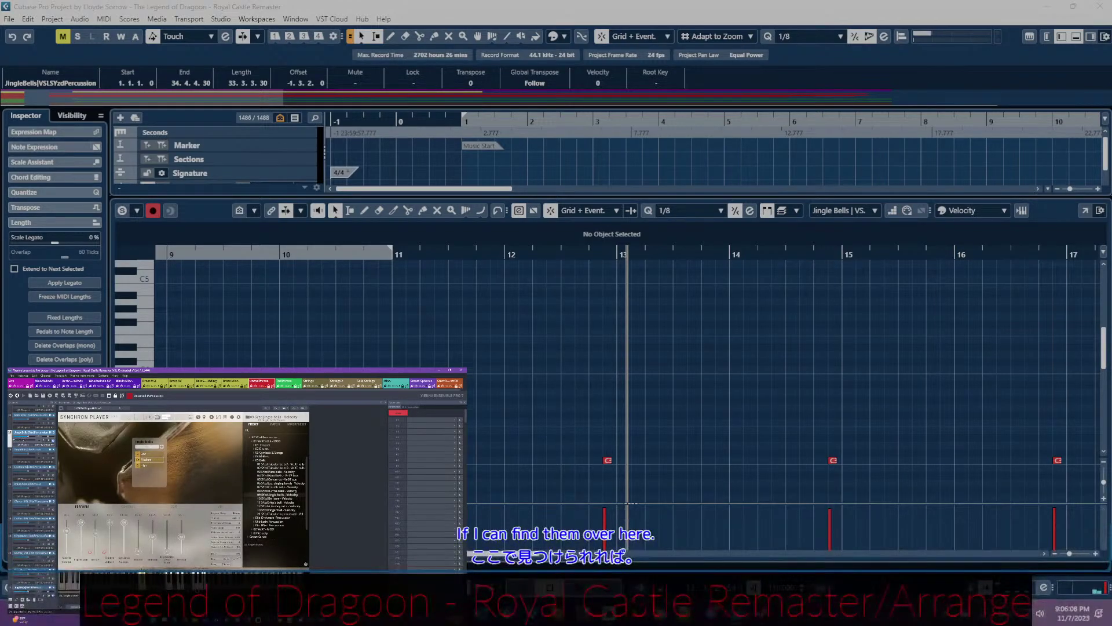
- Play back the Jingle Bells part to hear its C3 notes, and close its editor
{"action": "scroll", "coordinate": [470, 476], "scroll_direction": "down", "scroll_amount": 3}
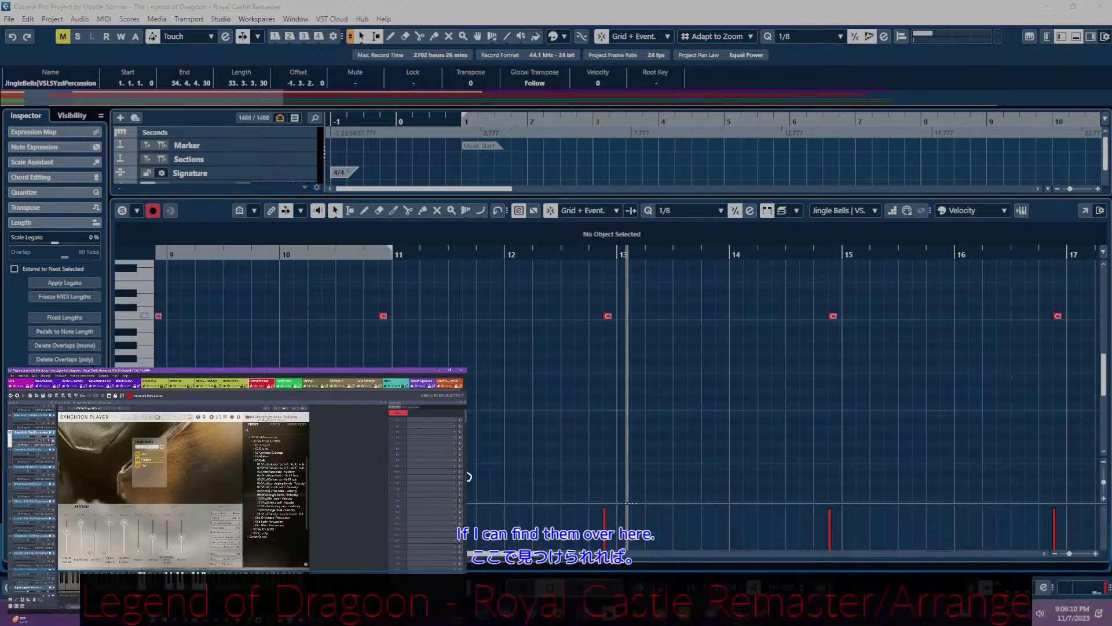
{"action": "scroll", "coordinate": [631, 503], "scroll_direction": "left", "scroll_amount": 10}
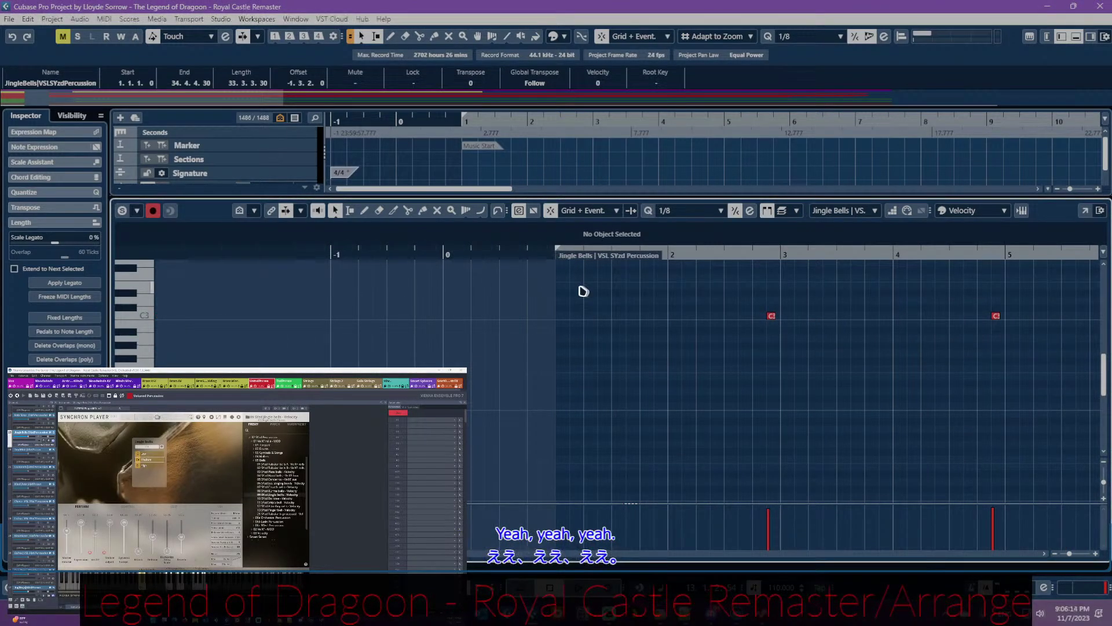
{"action": "key", "text": "space"}
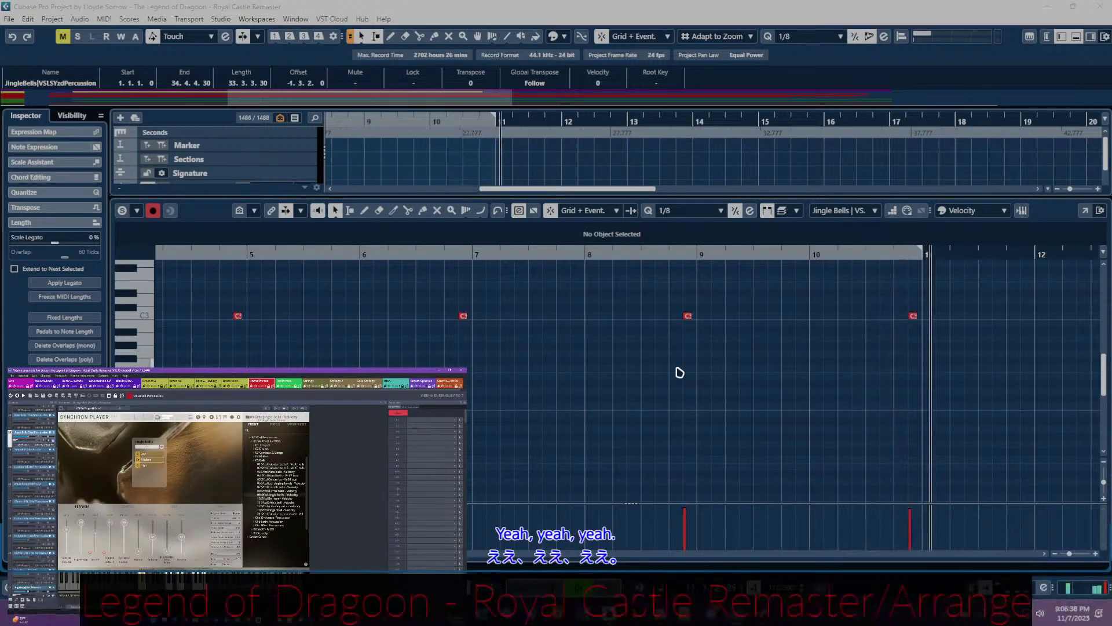
{"action": "left_click", "coordinate": [914, 316]}
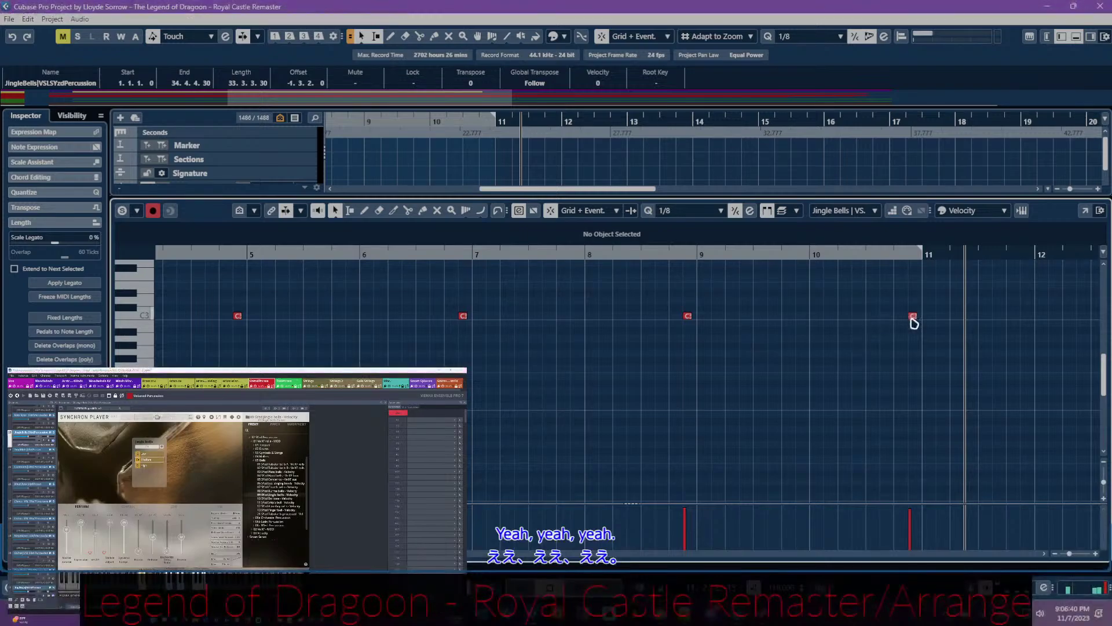
{"action": "key", "text": "ctrl+e"}
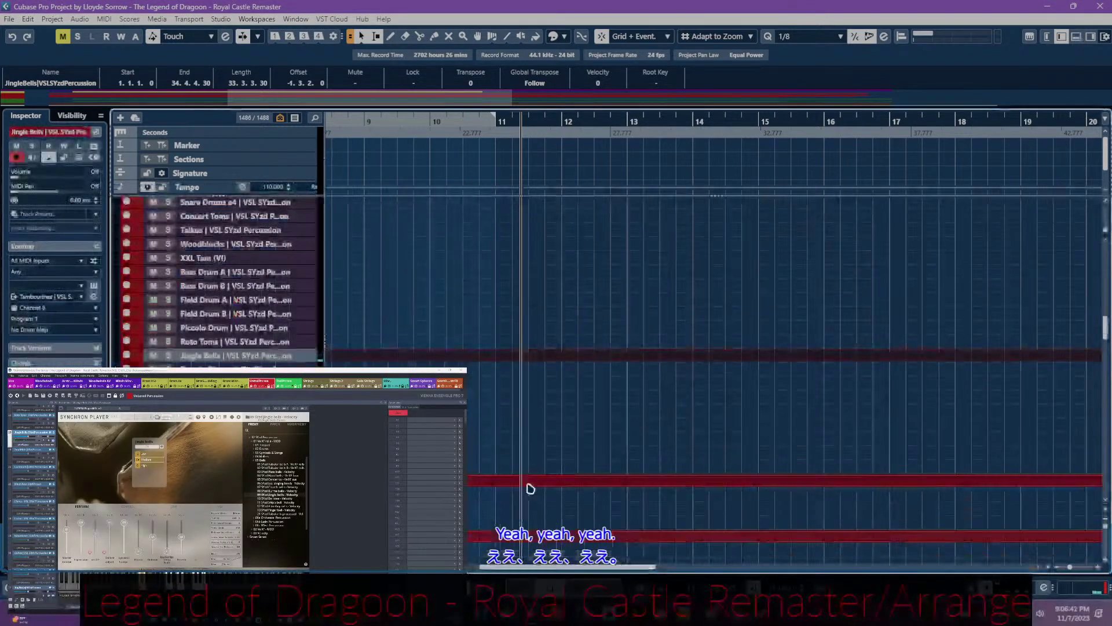
- Open the Jingle Bells and Jingle Rings parts together, play them from between bars 8 and 9, and inspect the Jingle Rings note before bar 11
{"action": "left_click", "coordinate": [539, 480]}
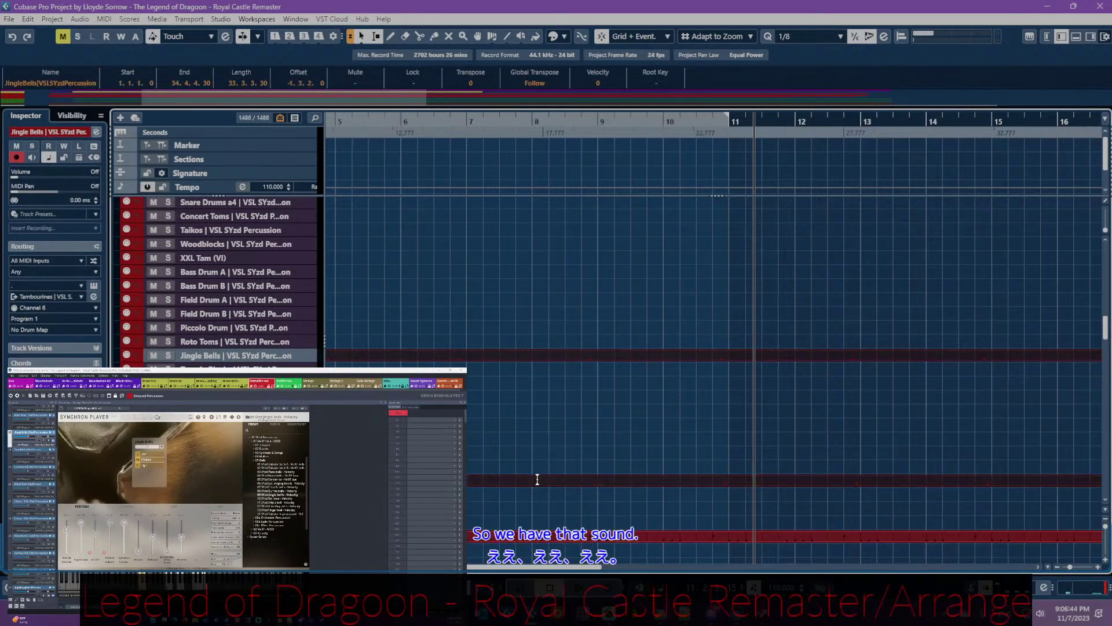
{"action": "double_click", "coordinate": [537, 480]}
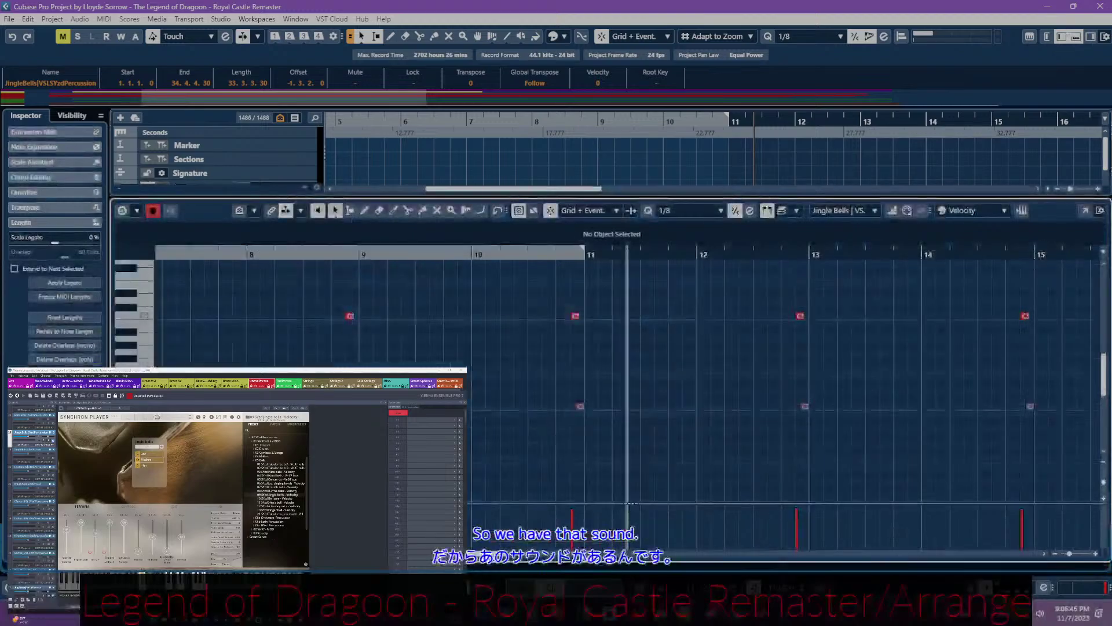
{"action": "left_click", "coordinate": [324, 254]}
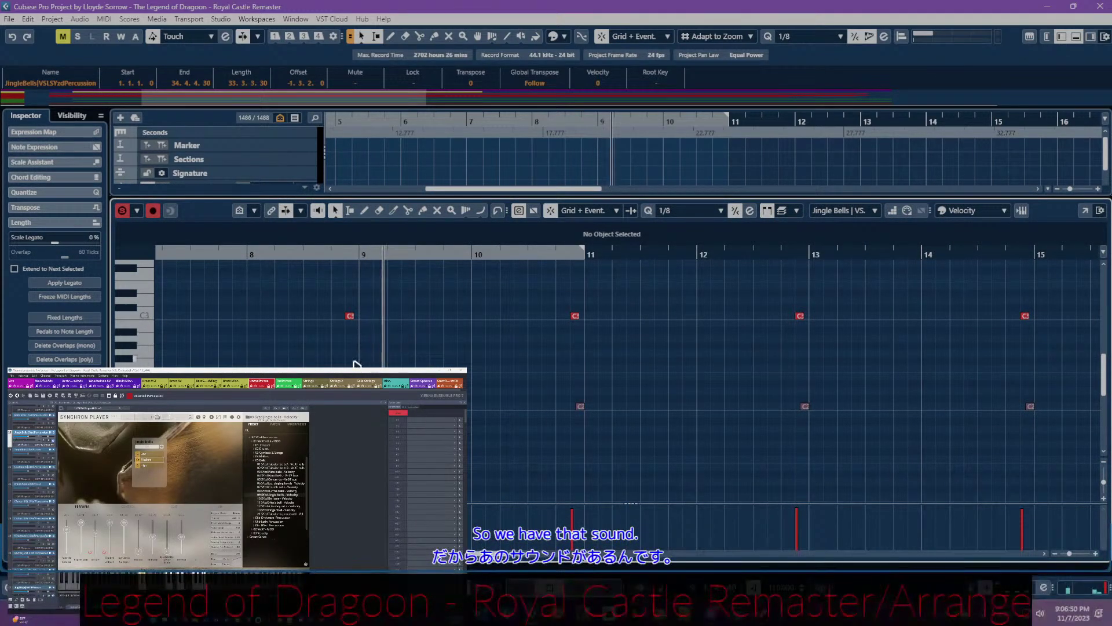
{"action": "left_click", "coordinate": [580, 407]}
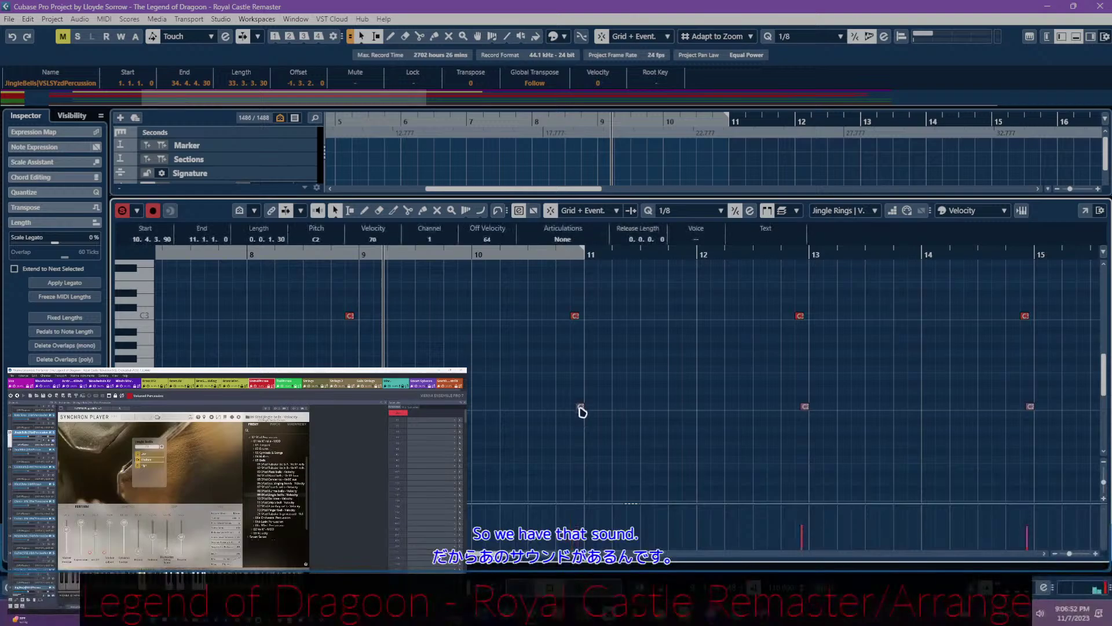
{"action": "scroll", "coordinate": [529, 409], "scroll_direction": "left", "scroll_amount": 5}
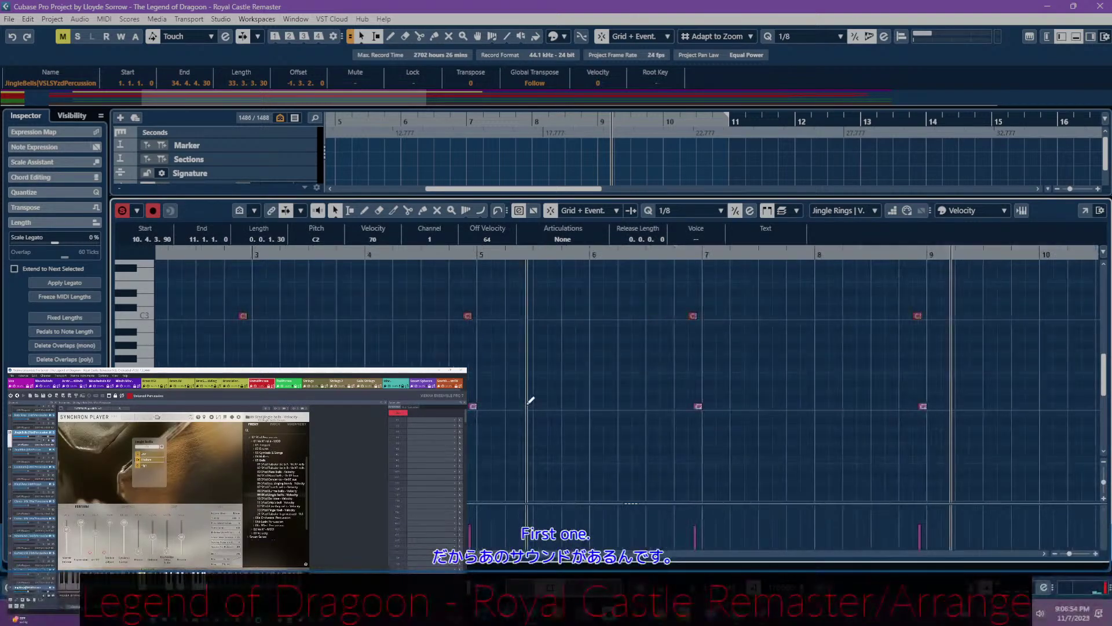
{"action": "key", "text": "ctrl+e"}
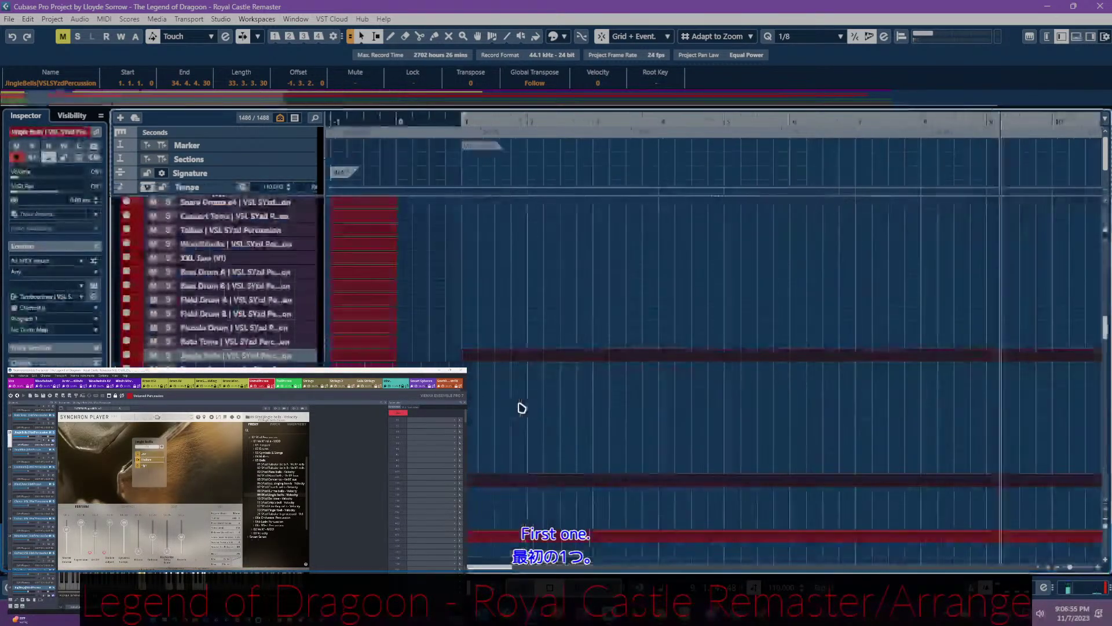
- Reopen the Jingle Rings and Jingle Bells parts together in one editor and play them from just before bar 3
{"action": "left_click", "coordinate": [496, 481]}
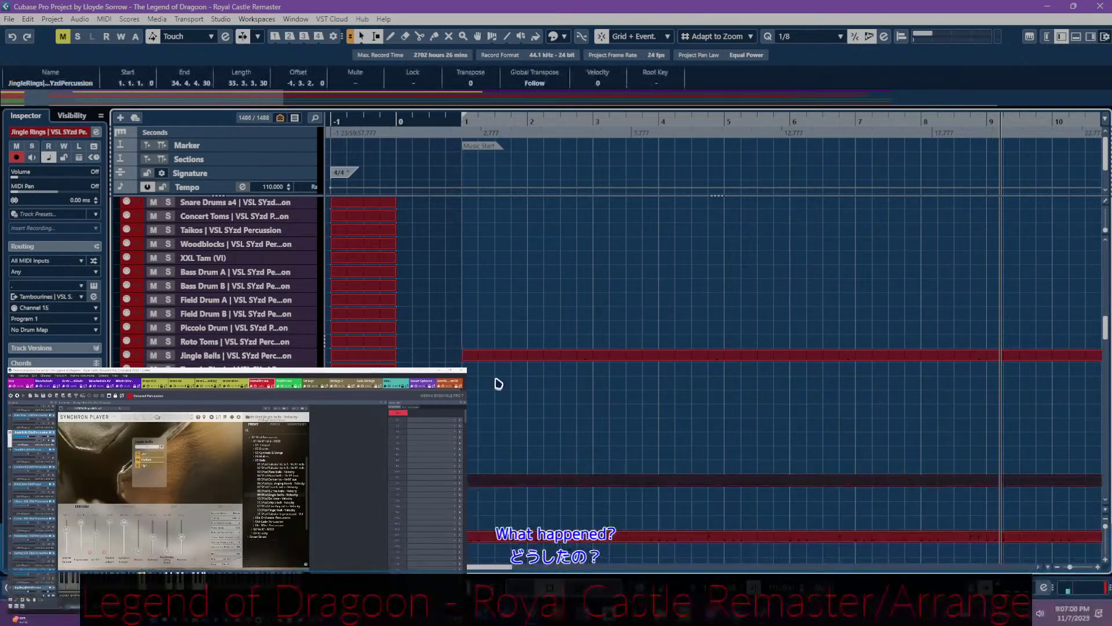
{"action": "double_click", "coordinate": [495, 359]}
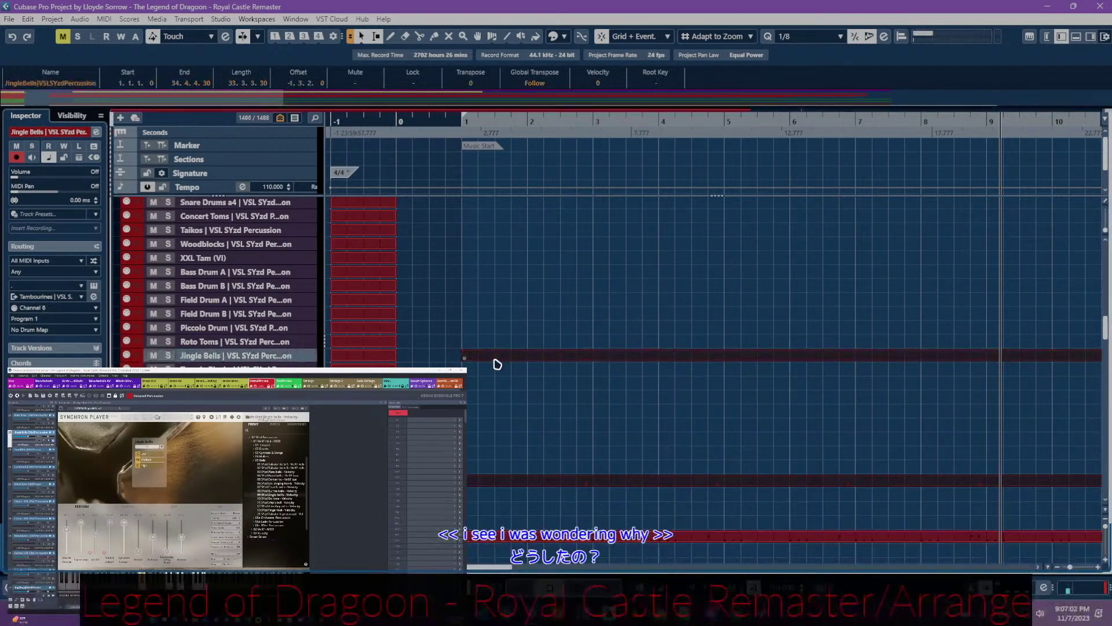
{"action": "left_click", "coordinate": [359, 255]}
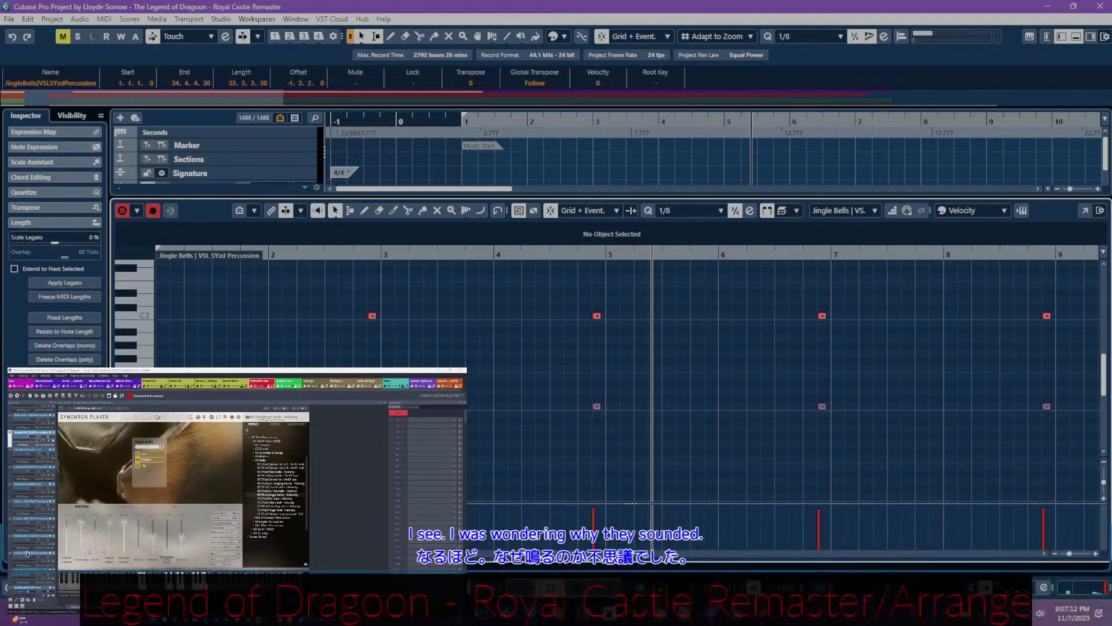
- Show the Jingle Rings Synchron Player, choose the second jingle ring and compare it with the bells by playing from just before bar 5
{"action": "left_click", "coordinate": [28, 583]}
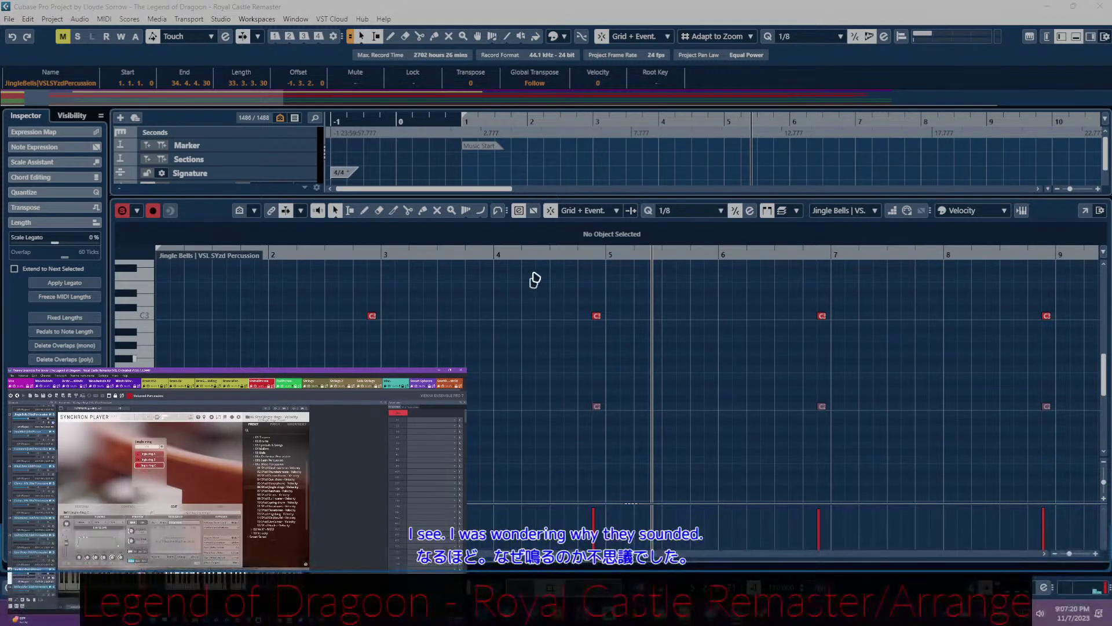
{"action": "left_click", "coordinate": [571, 256]}
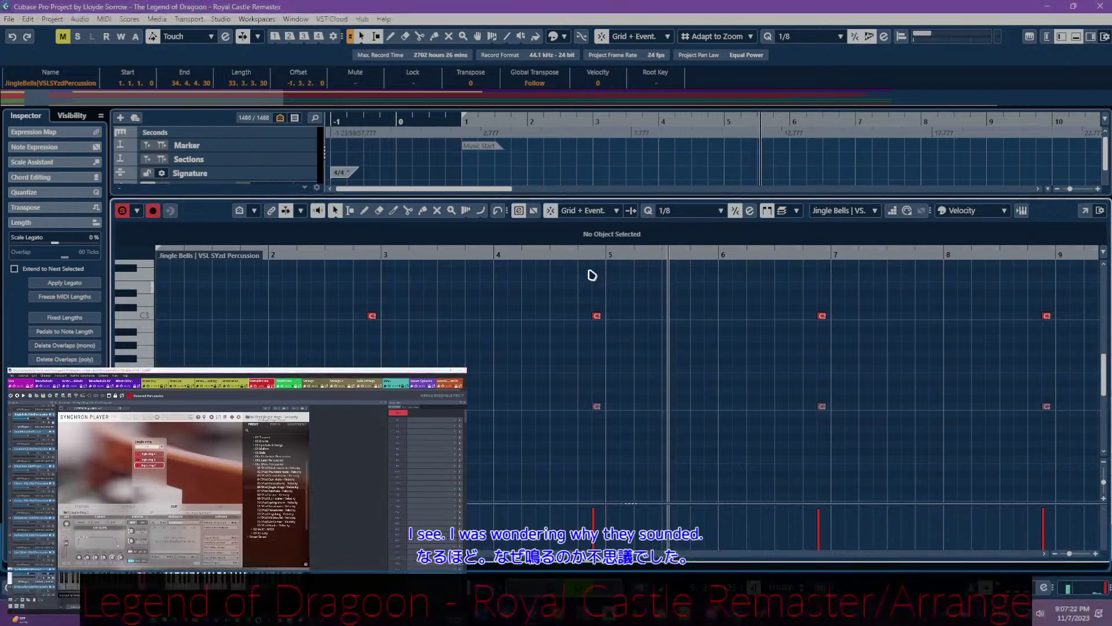
{"action": "left_click", "coordinate": [574, 254]}
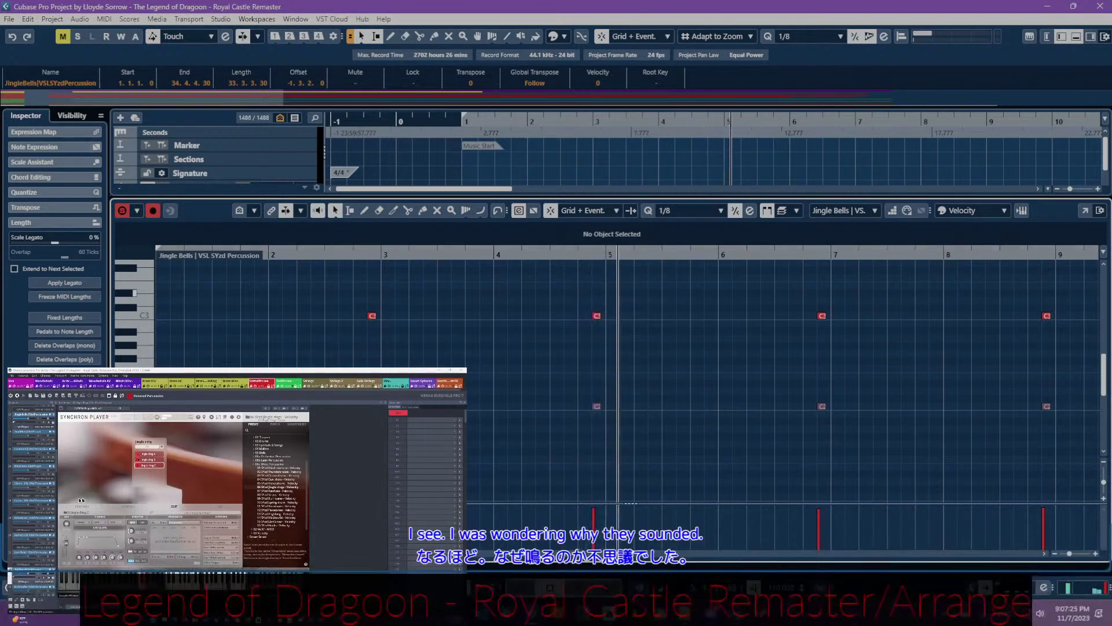
{"action": "left_click", "coordinate": [150, 462]}
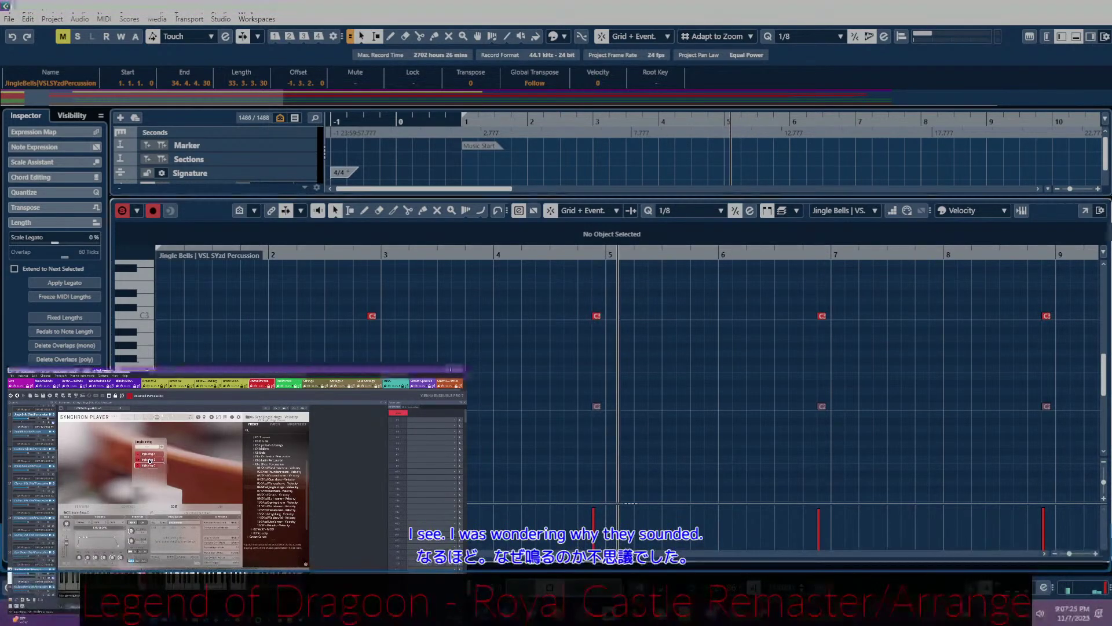
{"action": "left_click", "coordinate": [576, 256]}
{"action": "left_click", "coordinate": [576, 256]}
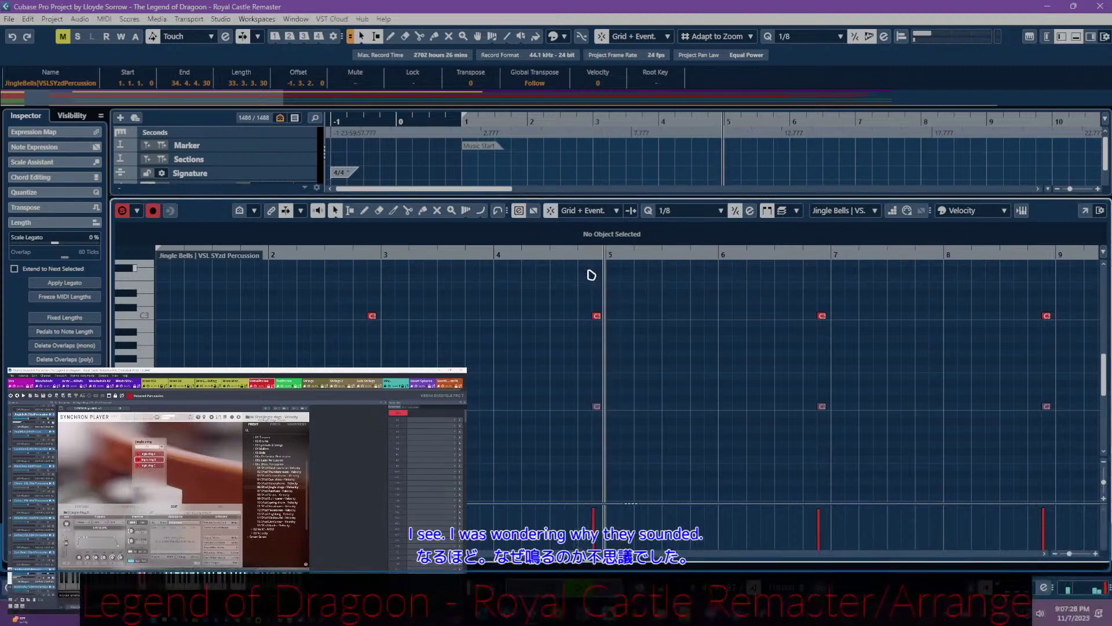
- Compare the first and third jingle rings by playing from just before bar 5, leaving the third one chosen
{"action": "left_click", "coordinate": [576, 256]}
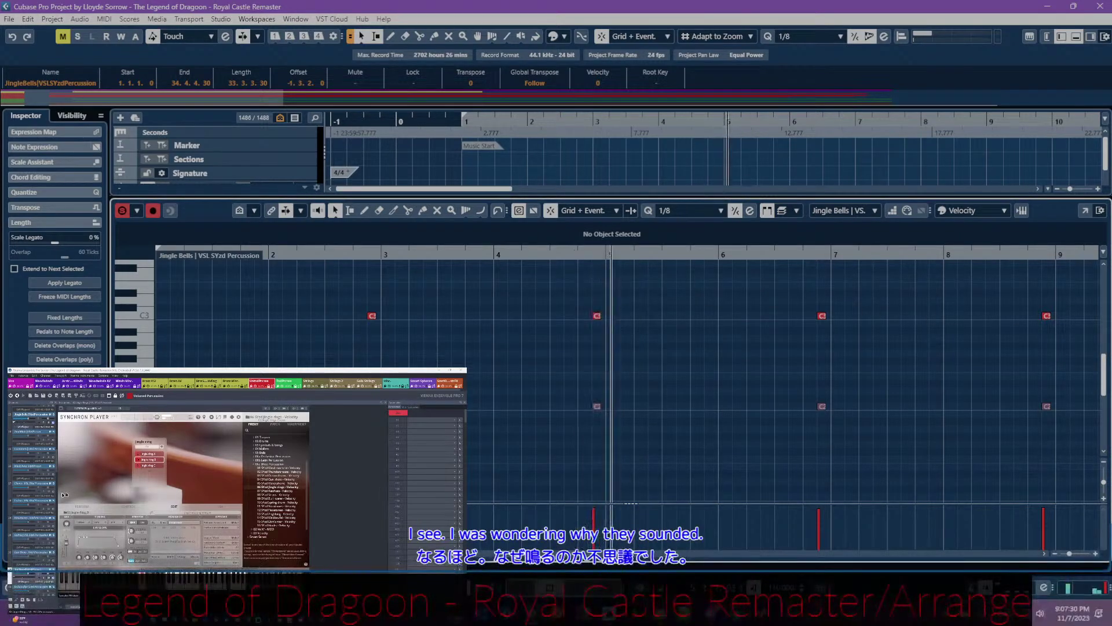
{"action": "left_click", "coordinate": [148, 454]}
{"action": "left_click", "coordinate": [577, 255]}
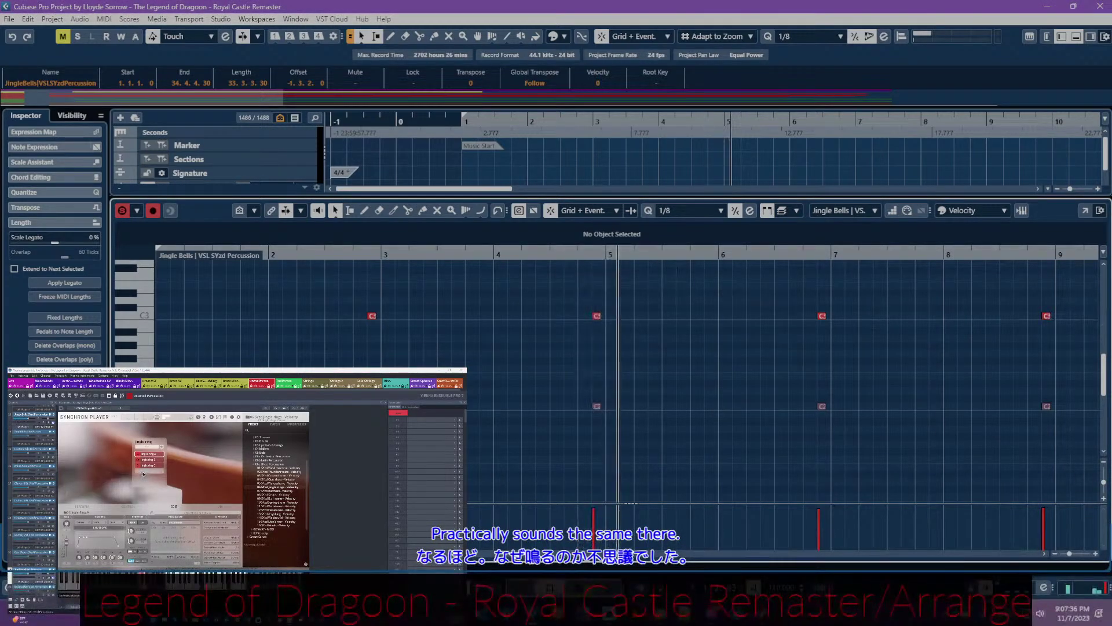
{"action": "left_click", "coordinate": [150, 465]}
{"action": "left_click", "coordinate": [576, 255]}
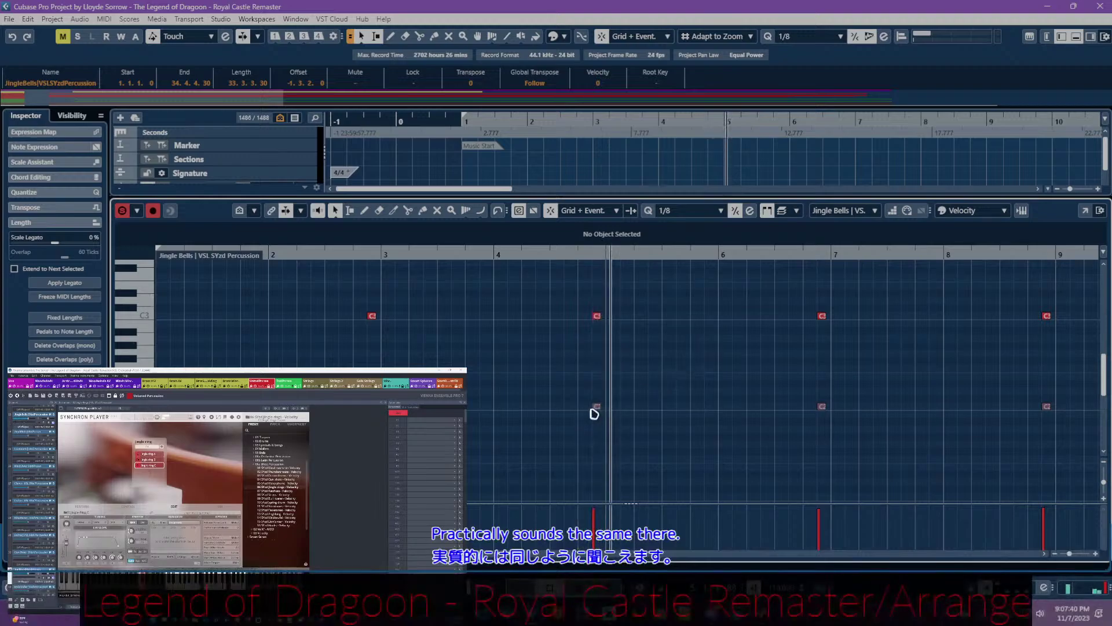
- Lower the velocities of the C2 Jingle Rings notes to about 53, play them from just before bar 5, and close the editor
{"action": "left_click", "coordinate": [597, 407]}
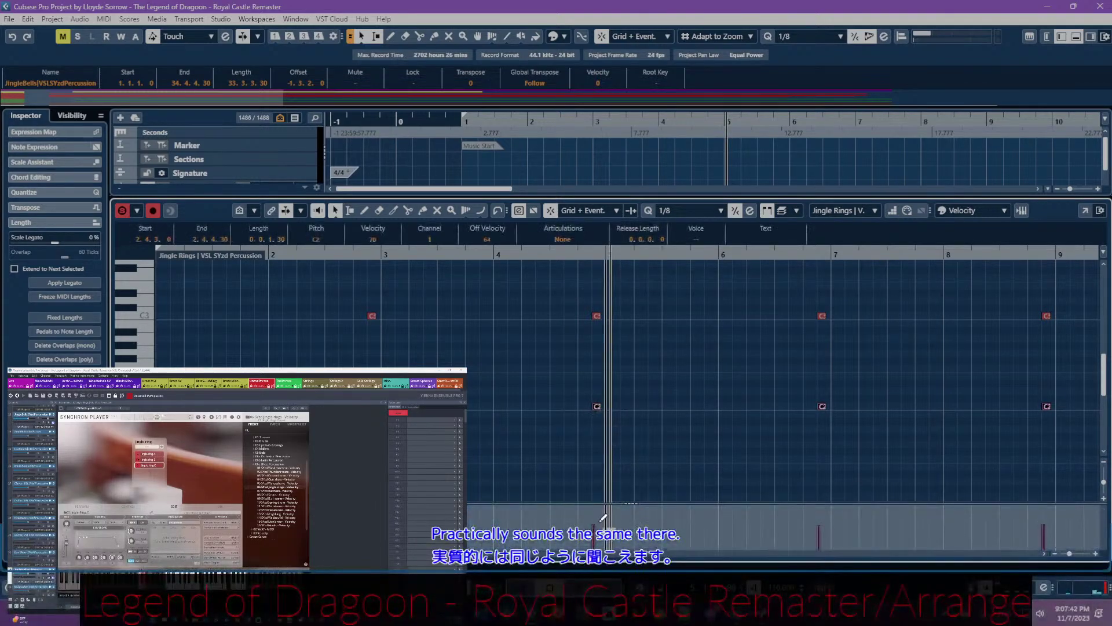
{"action": "left_click_drag", "start_coordinate": [621, 512], "coordinate": [613, 401]}
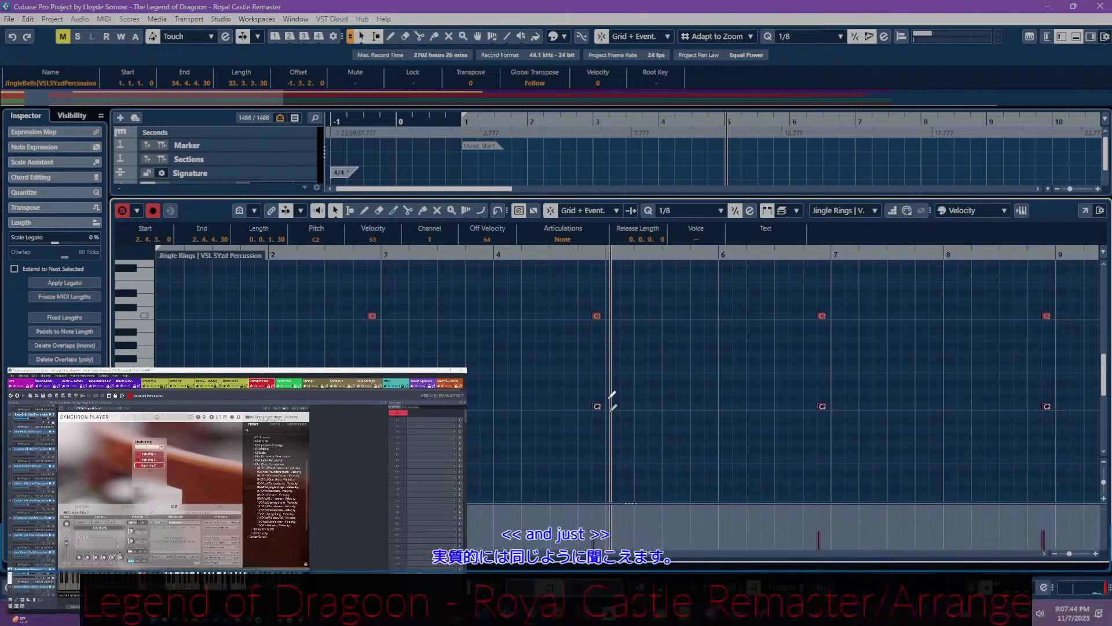
{"action": "left_click", "coordinate": [573, 252]}
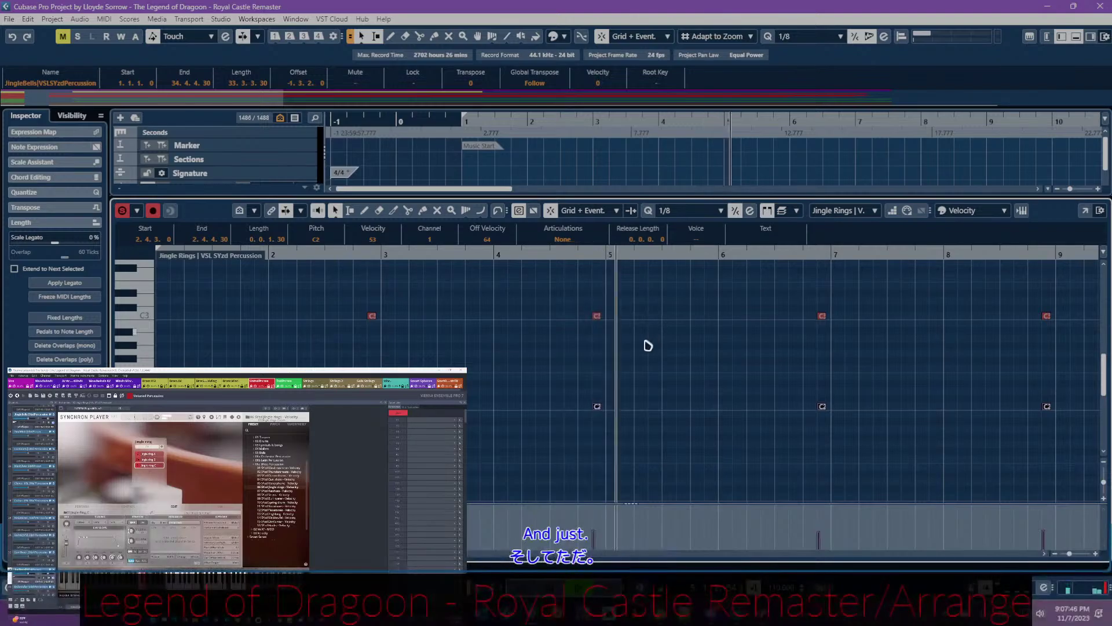
{"action": "left_click", "coordinate": [640, 354]}
{"action": "key", "text": "ctrl+e"}
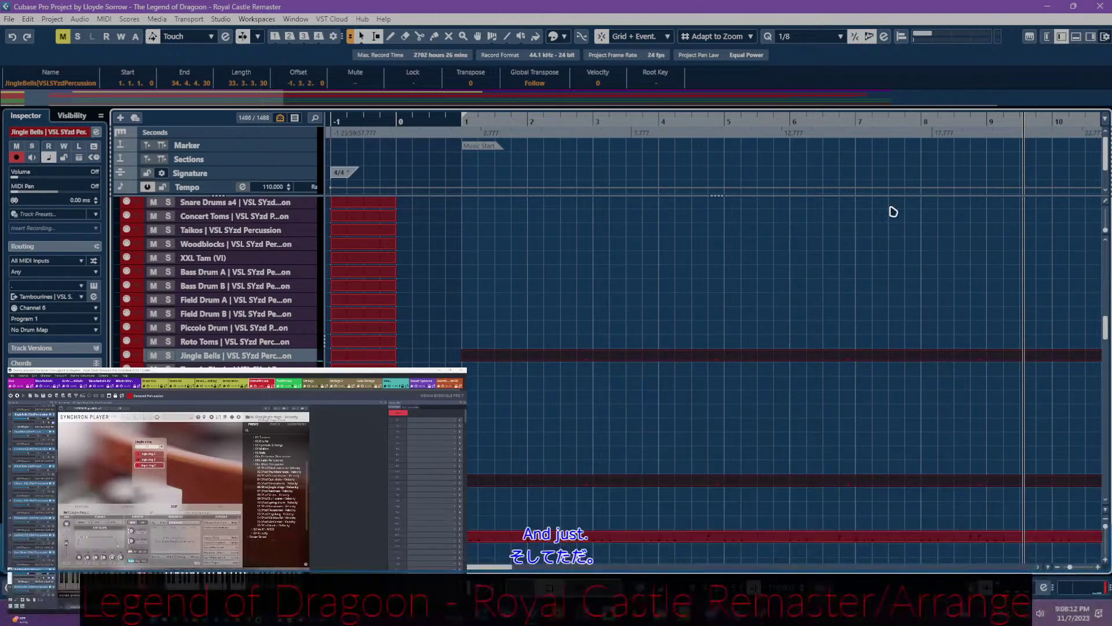
- Look through the project's tracks, from the untuned percussion down to the strings and back up
{"action": "scroll", "coordinate": [711, 373], "scroll_direction": "down", "scroll_amount": 15}
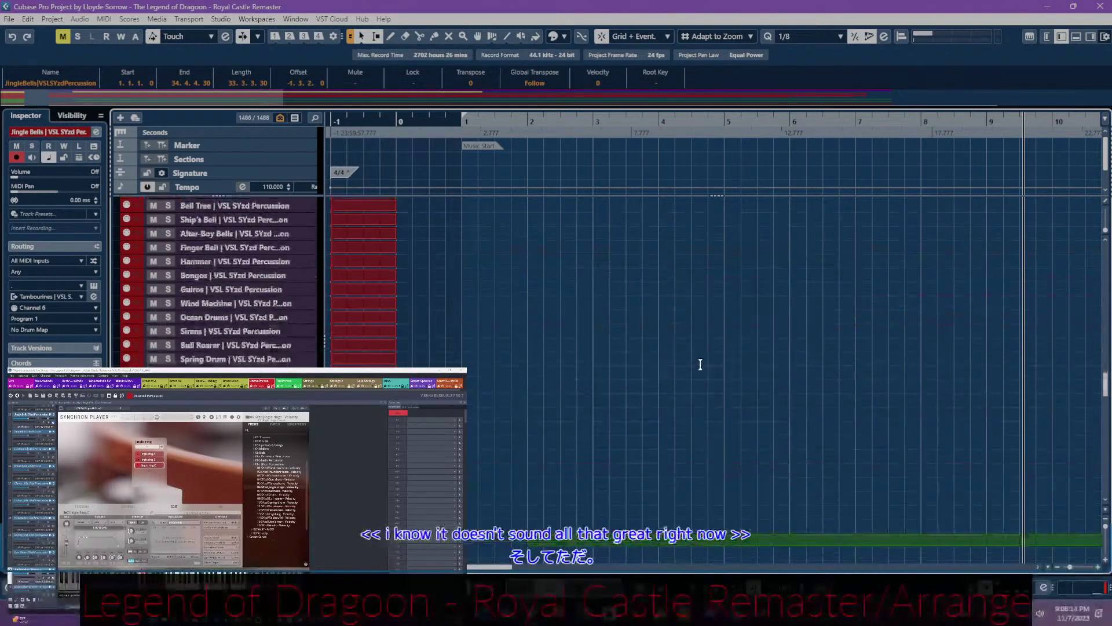
{"action": "scroll", "coordinate": [722, 342], "scroll_direction": "up", "scroll_amount": 5}
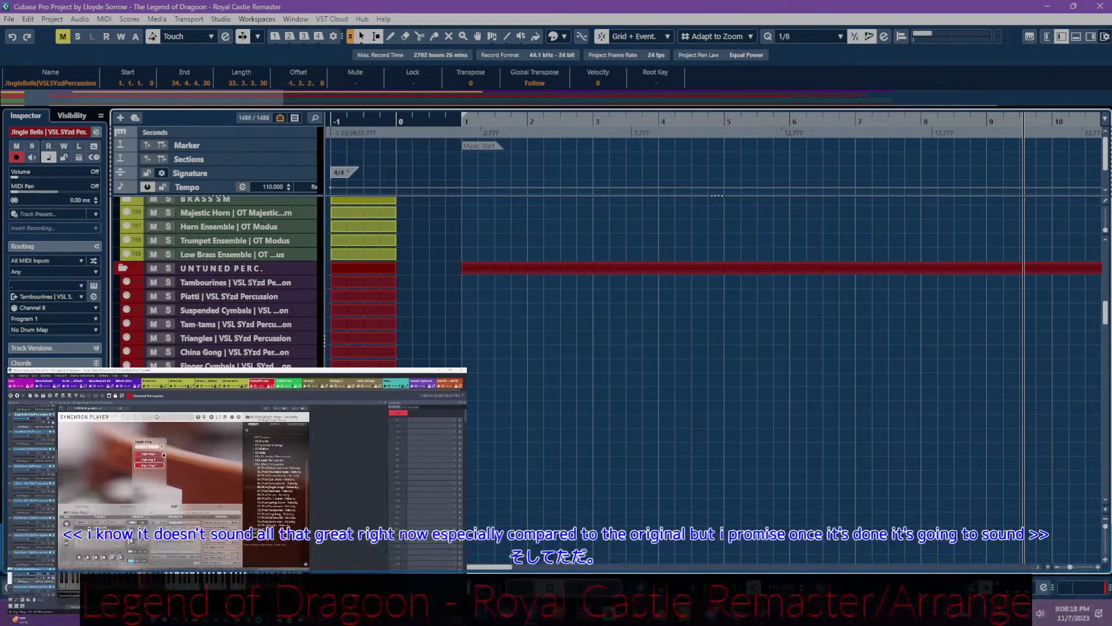
{"action": "scroll", "coordinate": [548, 319], "scroll_direction": "up", "scroll_amount": 2}
{"action": "scroll", "coordinate": [544, 323], "scroll_direction": "down", "scroll_amount": 6}
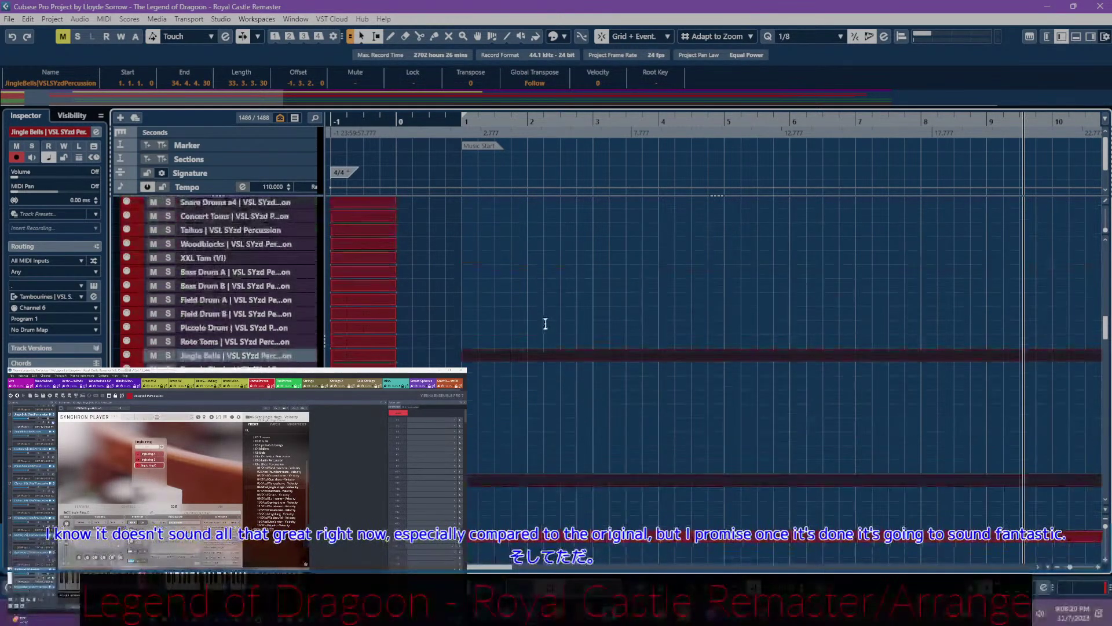
{"action": "scroll", "coordinate": [508, 332], "scroll_direction": "up", "scroll_amount": 4}
{"action": "scroll", "coordinate": [530, 330], "scroll_direction": "right", "scroll_amount": 10}
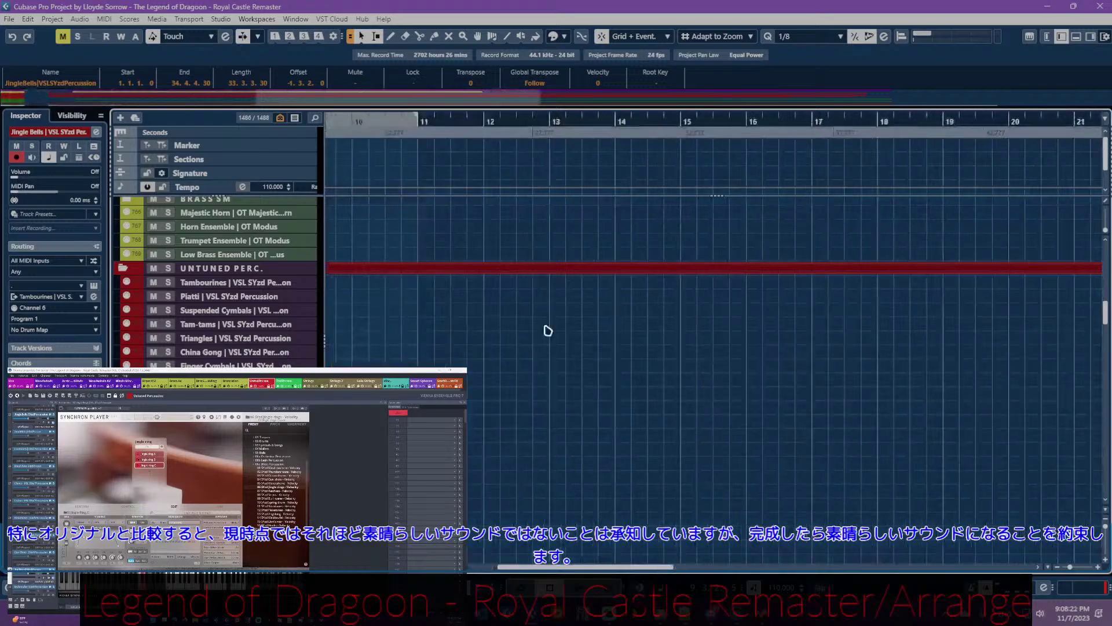
{"action": "scroll", "coordinate": [548, 332], "scroll_direction": "left", "scroll_amount": 10}
{"action": "scroll", "coordinate": [566, 315], "scroll_direction": "down", "scroll_amount": 8}
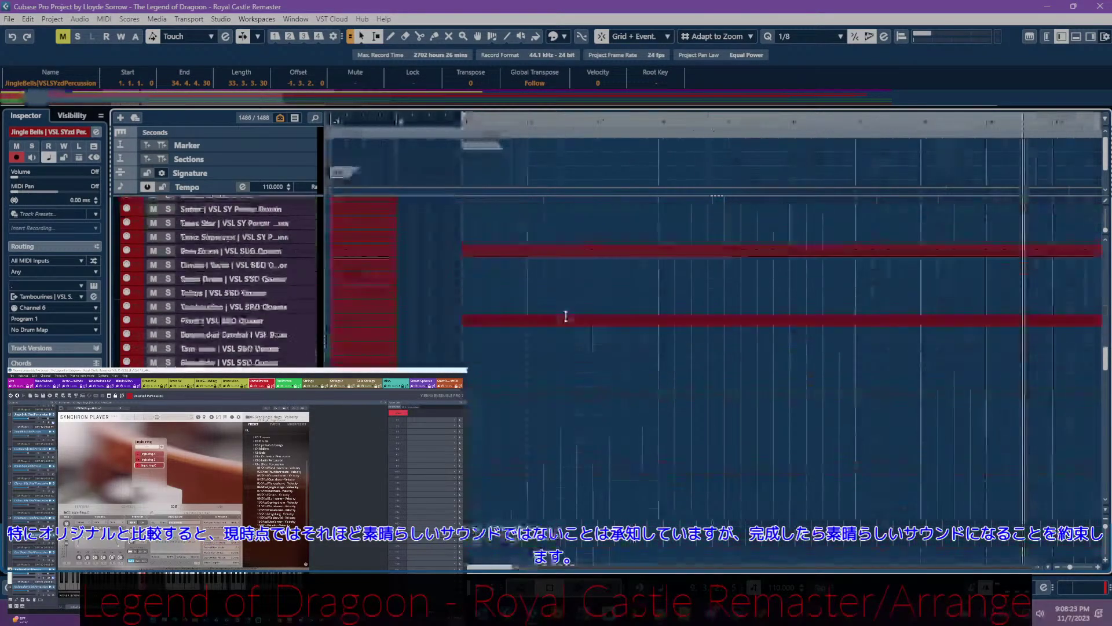
{"action": "scroll", "coordinate": [570, 321], "scroll_direction": "down", "scroll_amount": 10}
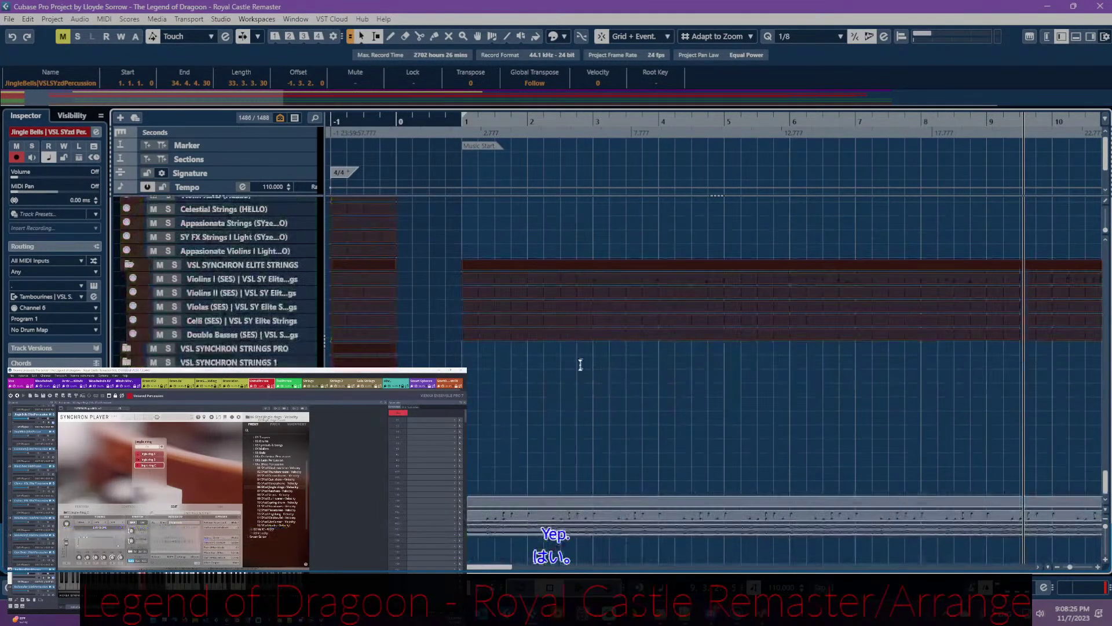
{"action": "scroll", "coordinate": [510, 440], "scroll_direction": "up", "scroll_amount": 10}
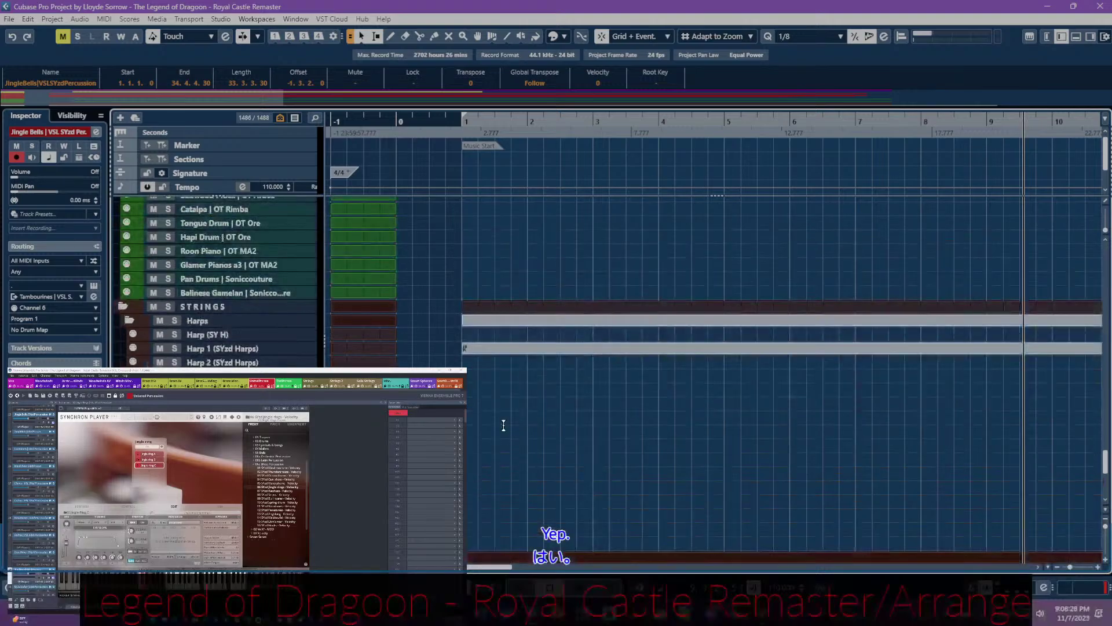
{"action": "scroll", "coordinate": [567, 407], "scroll_direction": "up", "scroll_amount": 10}
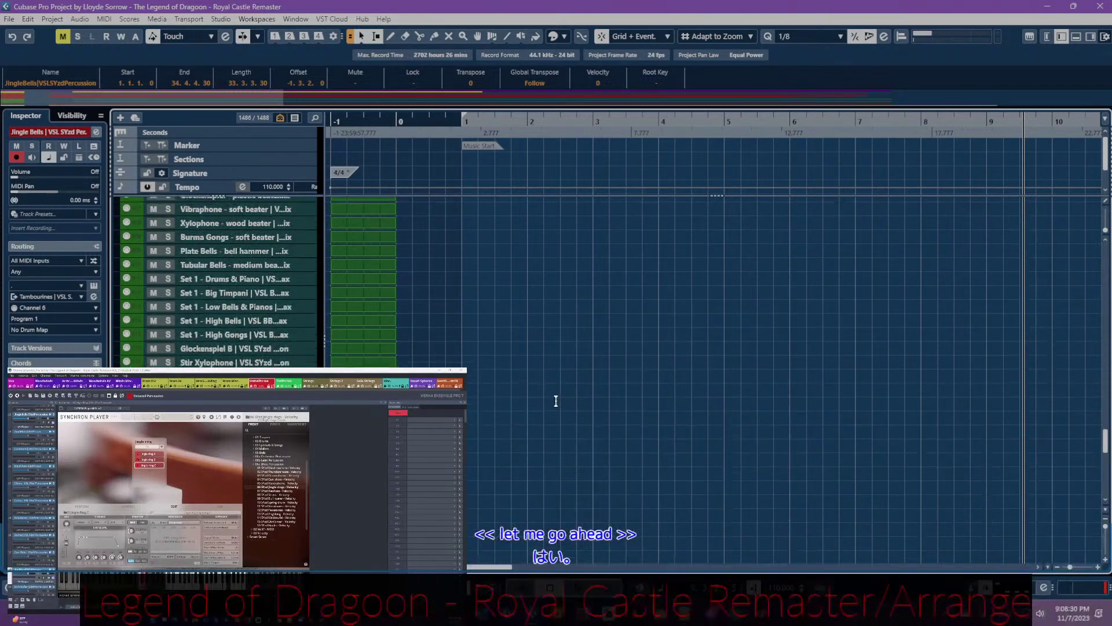
{"action": "scroll", "coordinate": [574, 348], "scroll_direction": "up", "scroll_amount": 5}
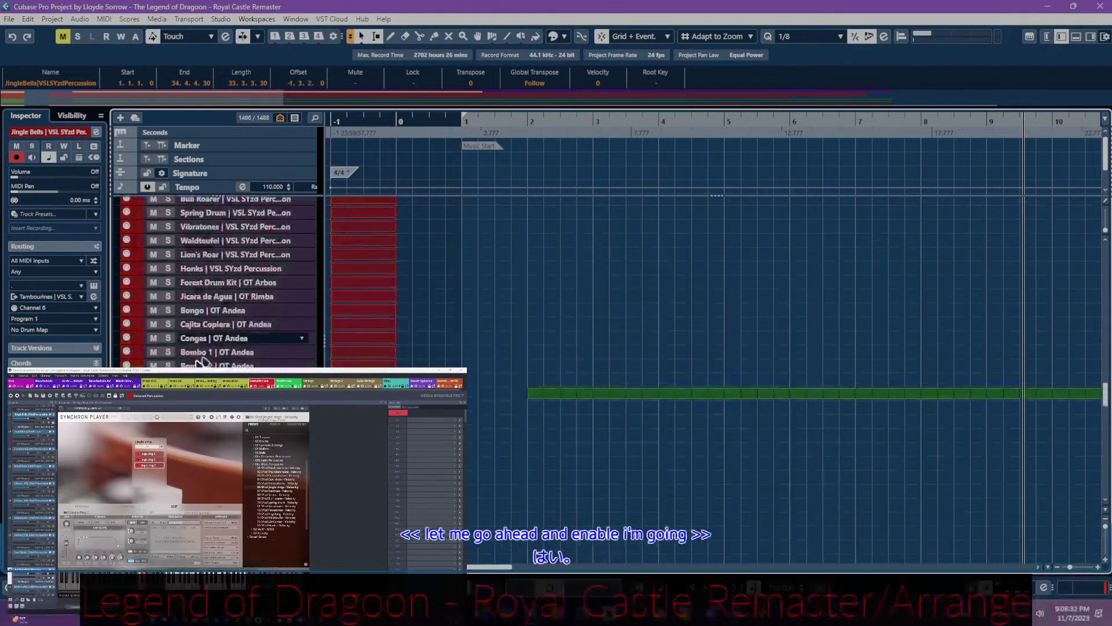
- Collapse the TUNED PERC. and STRINGS folders while keeping the untuned percussion tracks open
{"action": "scroll", "coordinate": [538, 390], "scroll_direction": "down", "scroll_amount": 5}
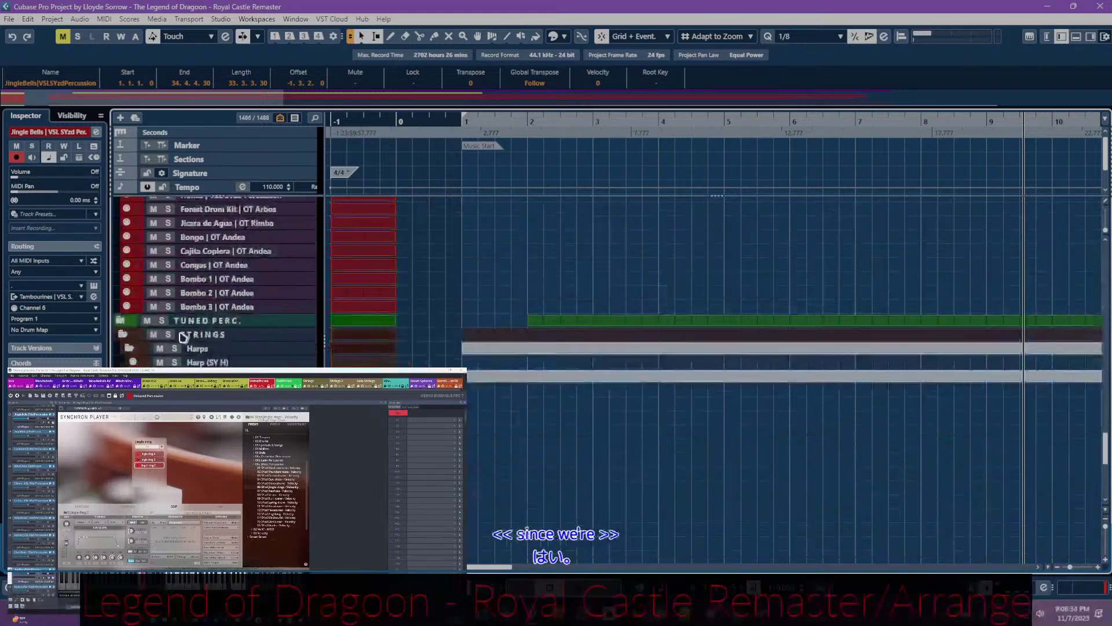
{"action": "left_click", "coordinate": [128, 338]}
{"action": "scroll", "coordinate": [539, 353], "scroll_direction": "up", "scroll_amount": 5}
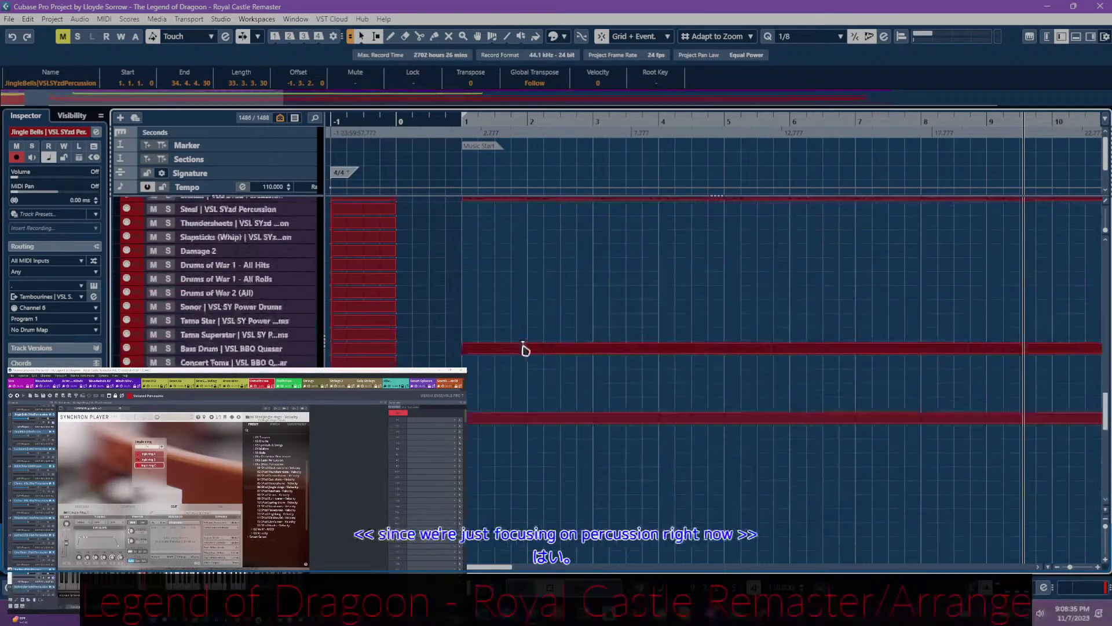
{"action": "scroll", "coordinate": [510, 346], "scroll_direction": "up", "scroll_amount": 10}
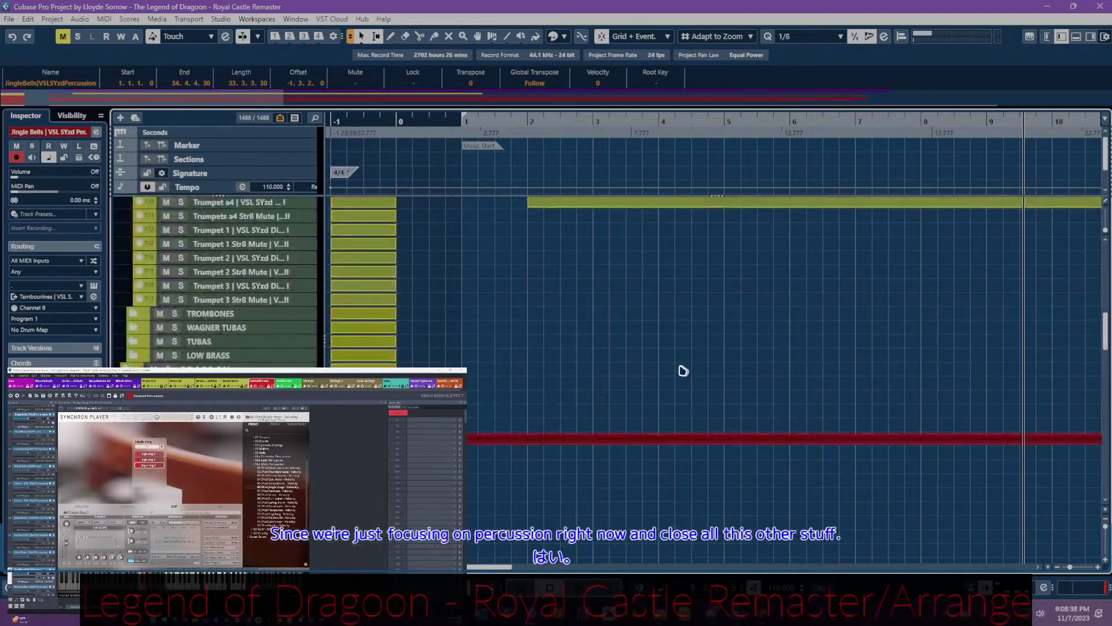
{"action": "scroll", "coordinate": [637, 373], "scroll_direction": "down", "scroll_amount": 12}
{"action": "scroll", "coordinate": [590, 376], "scroll_direction": "down", "scroll_amount": 10}
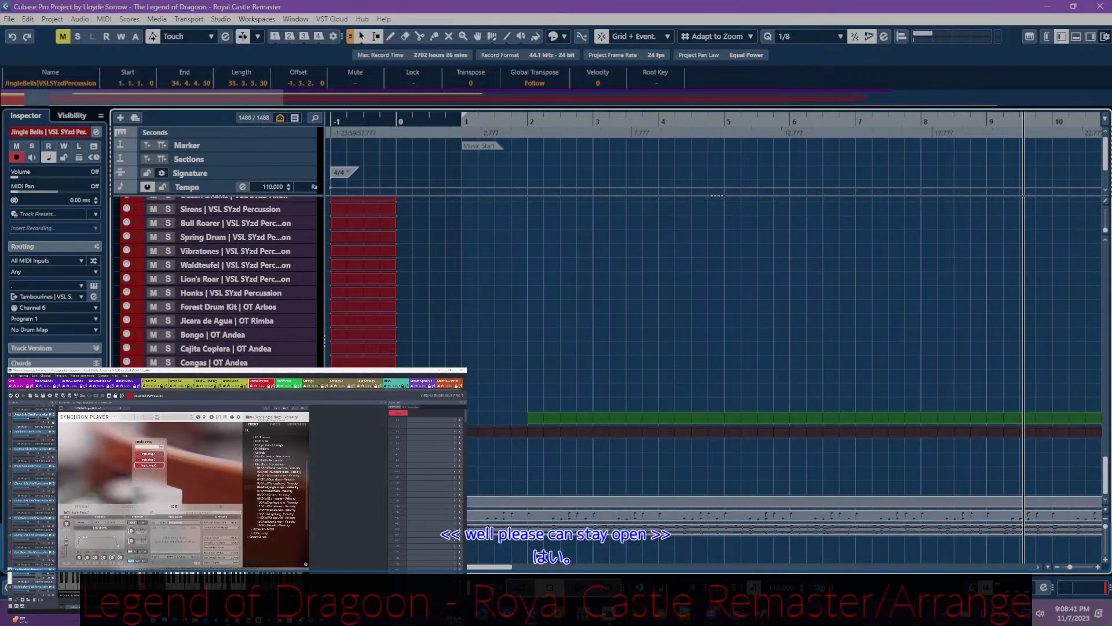
- Select the Congas (OT Andea) track, and in Vienna Ensemble Pro set the bongo and conga SINE Player instruments to the Omni MIDI channel
{"action": "left_click", "coordinate": [229, 362]}
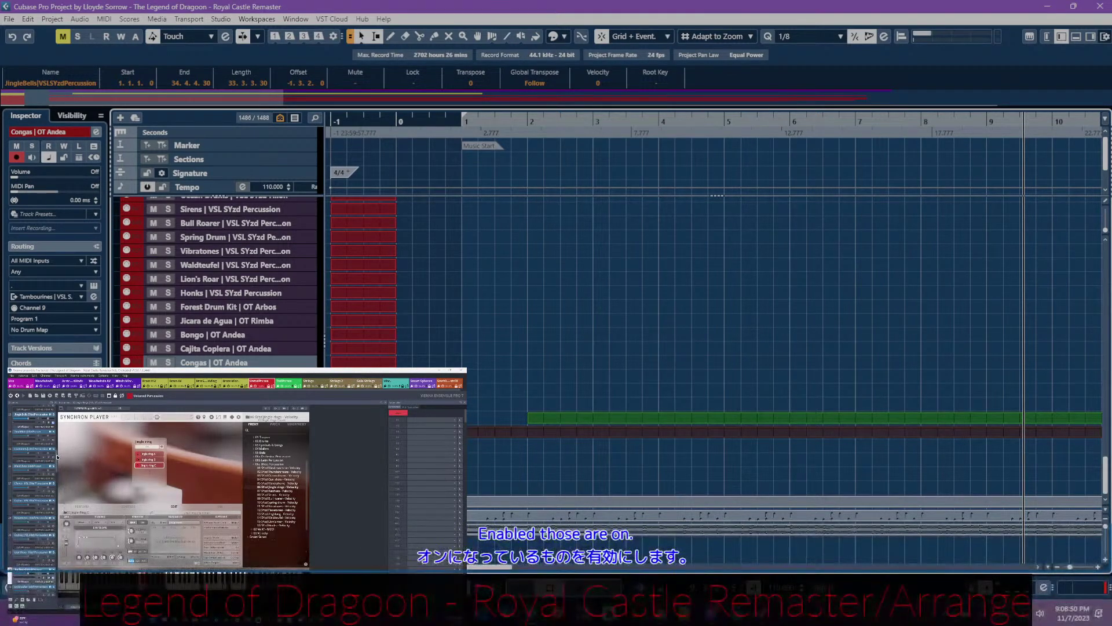
{"action": "left_click", "coordinate": [70, 487]}
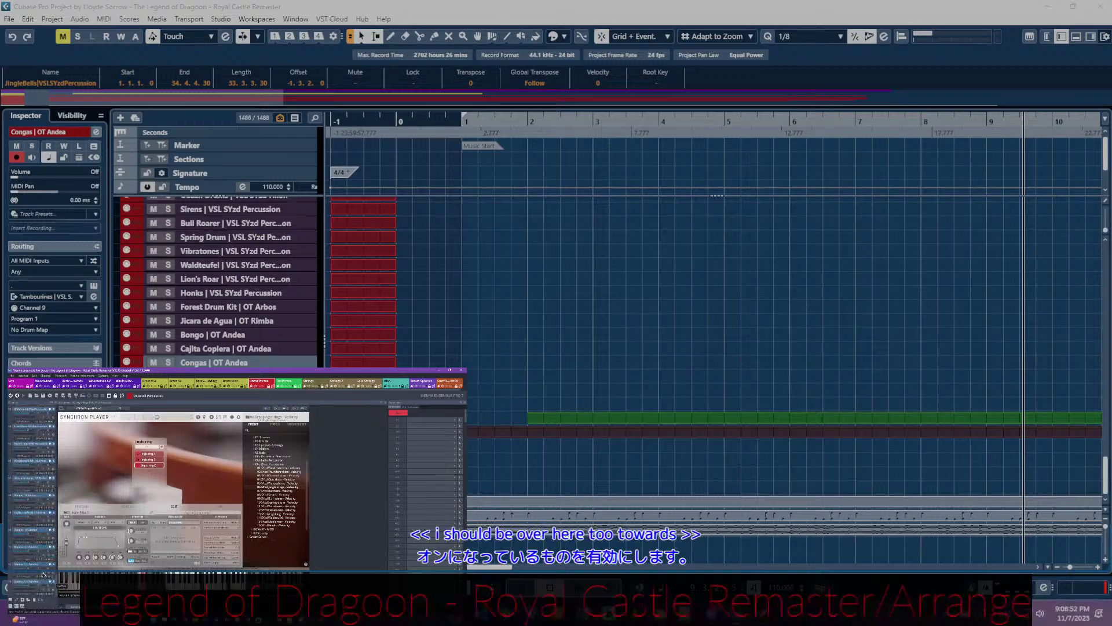
{"action": "left_click", "coordinate": [41, 496]}
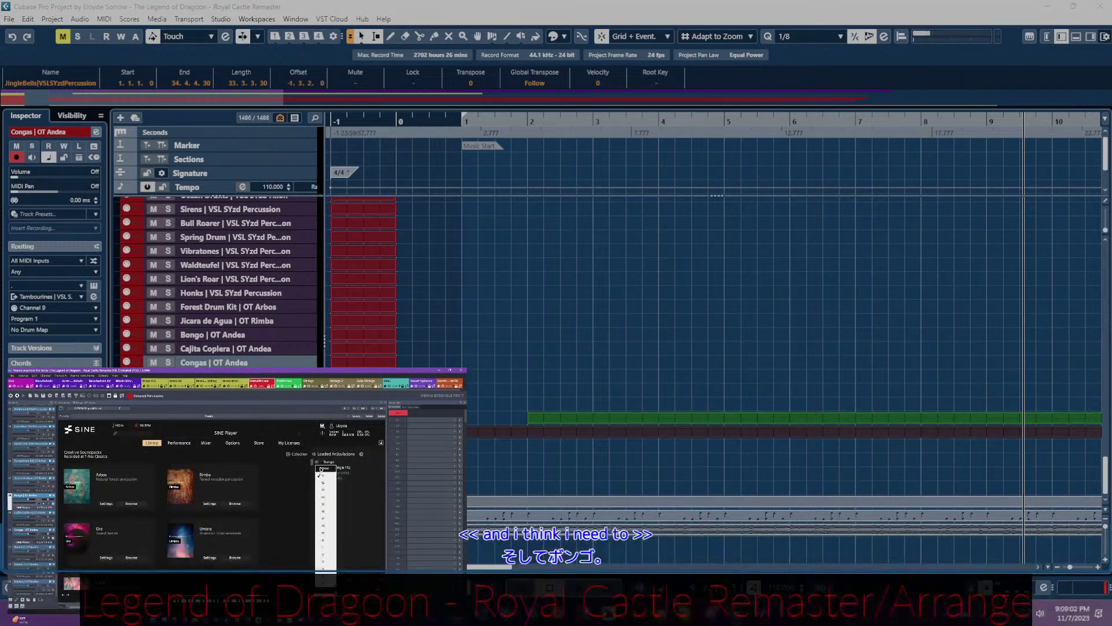
{"action": "left_click", "coordinate": [34, 530]}
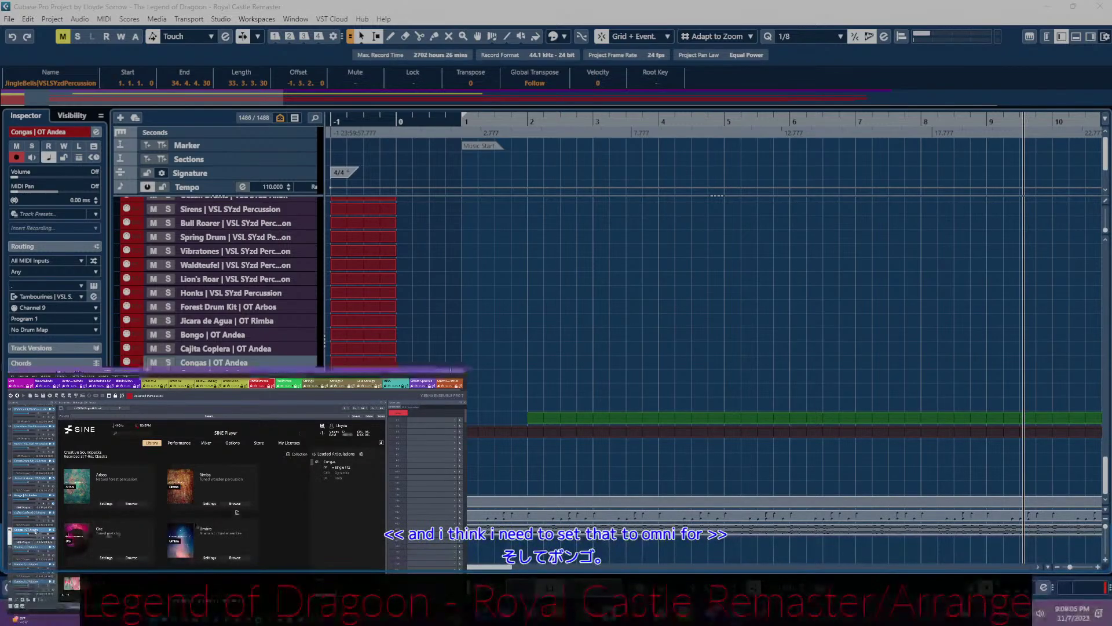
{"action": "left_click", "coordinate": [320, 467]}
{"action": "left_click", "coordinate": [322, 468]}
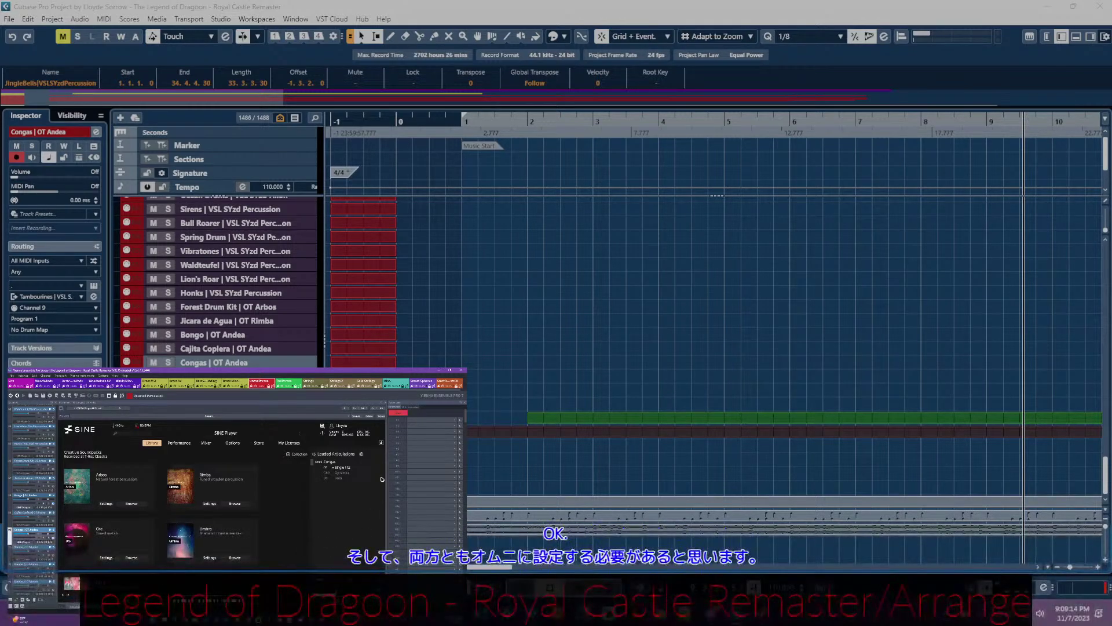
- Return to the bongo instrument's SINE Player and look through its instrument library
{"action": "scroll", "coordinate": [385, 475], "scroll_direction": "down", "scroll_amount": 1}
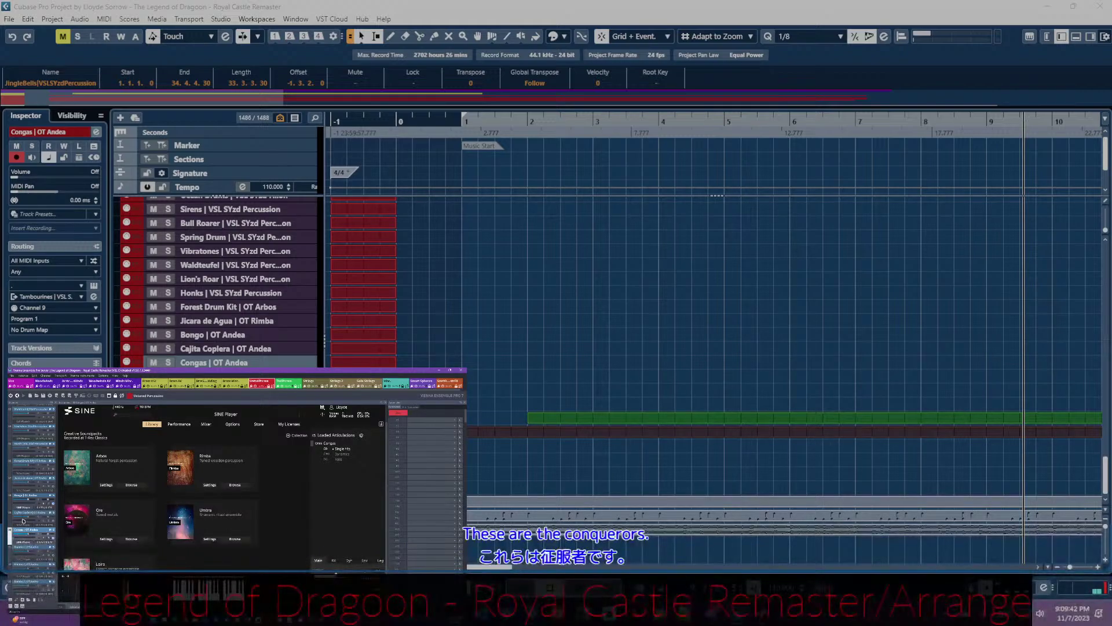
{"action": "left_click", "coordinate": [22, 496]}
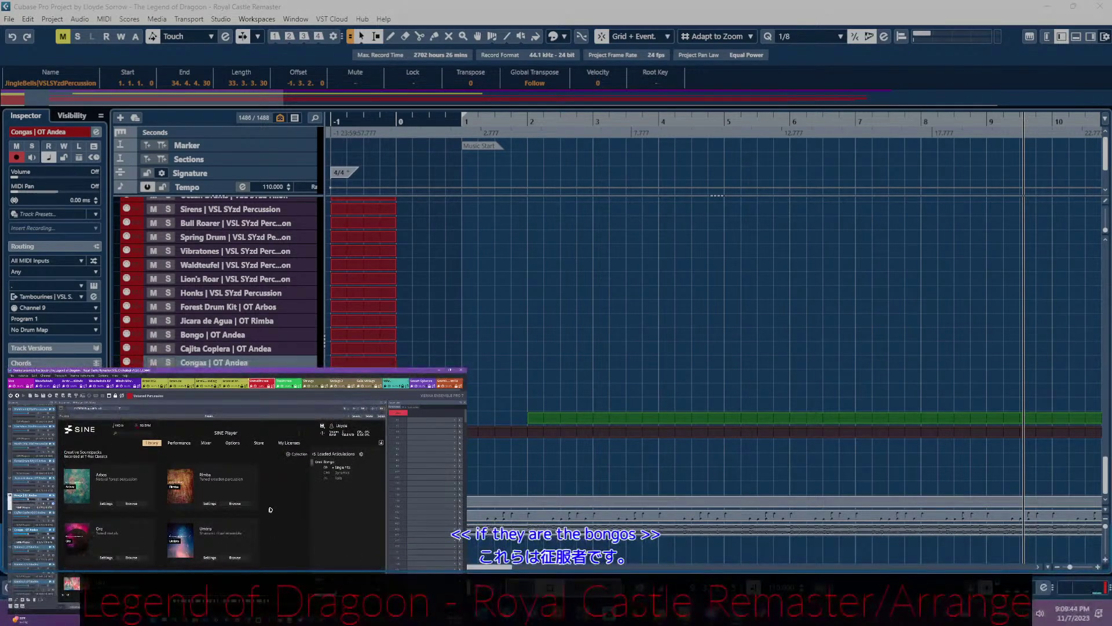
{"action": "scroll", "coordinate": [273, 513], "scroll_direction": "down", "scroll_amount": 3}
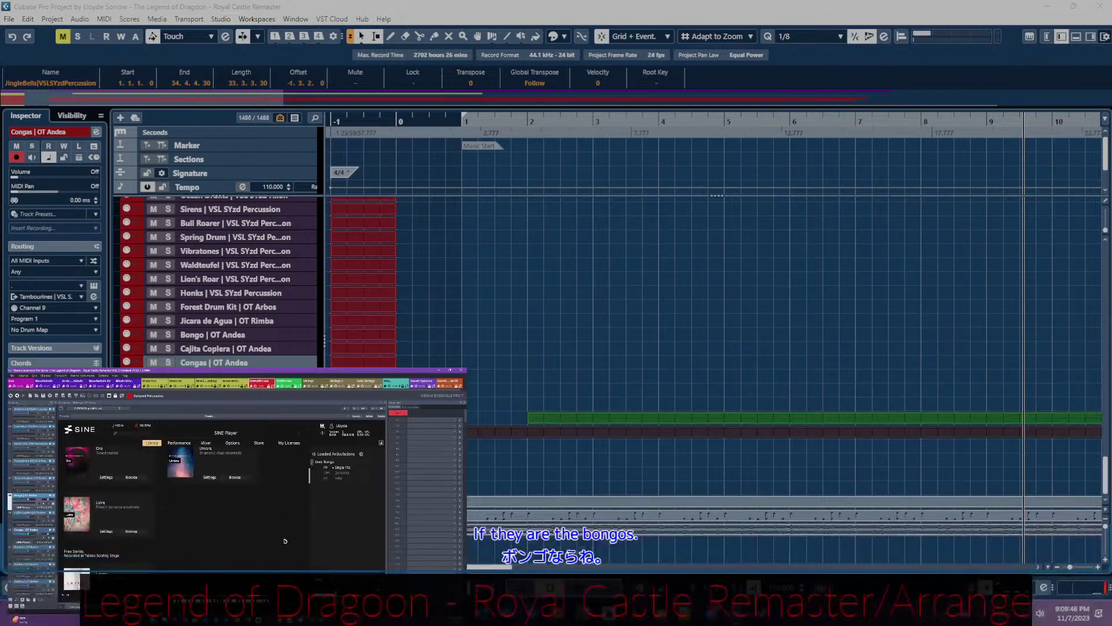
{"action": "scroll", "coordinate": [285, 541], "scroll_direction": "down", "scroll_amount": 3}
{"action": "scroll", "coordinate": [367, 538], "scroll_direction": "down", "scroll_amount": 1}
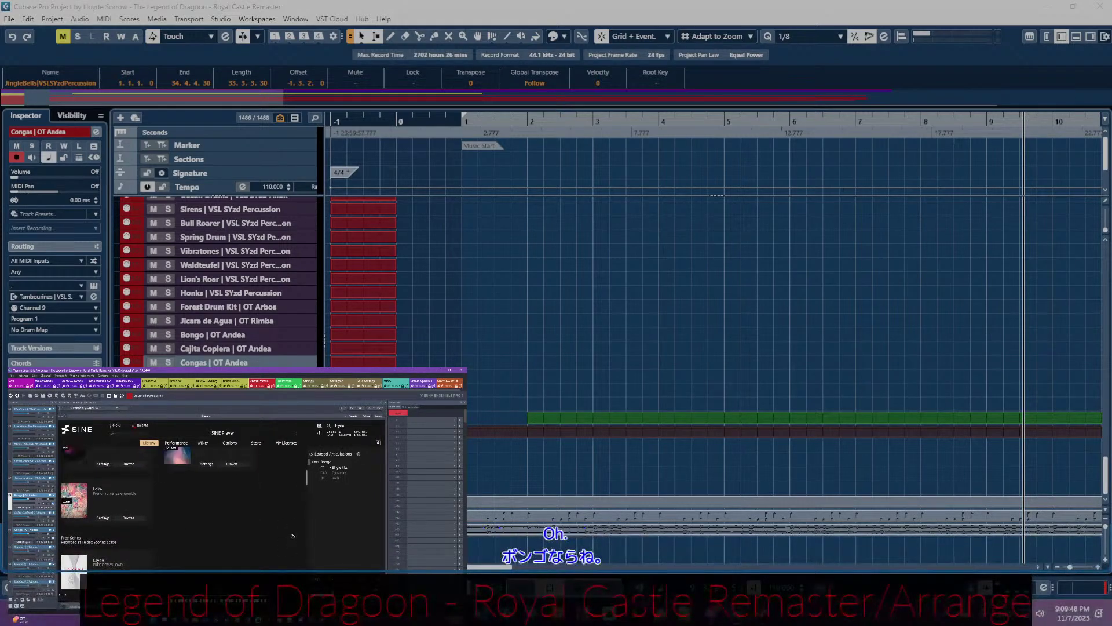
{"action": "scroll", "coordinate": [384, 538], "scroll_direction": "down", "scroll_amount": 1}
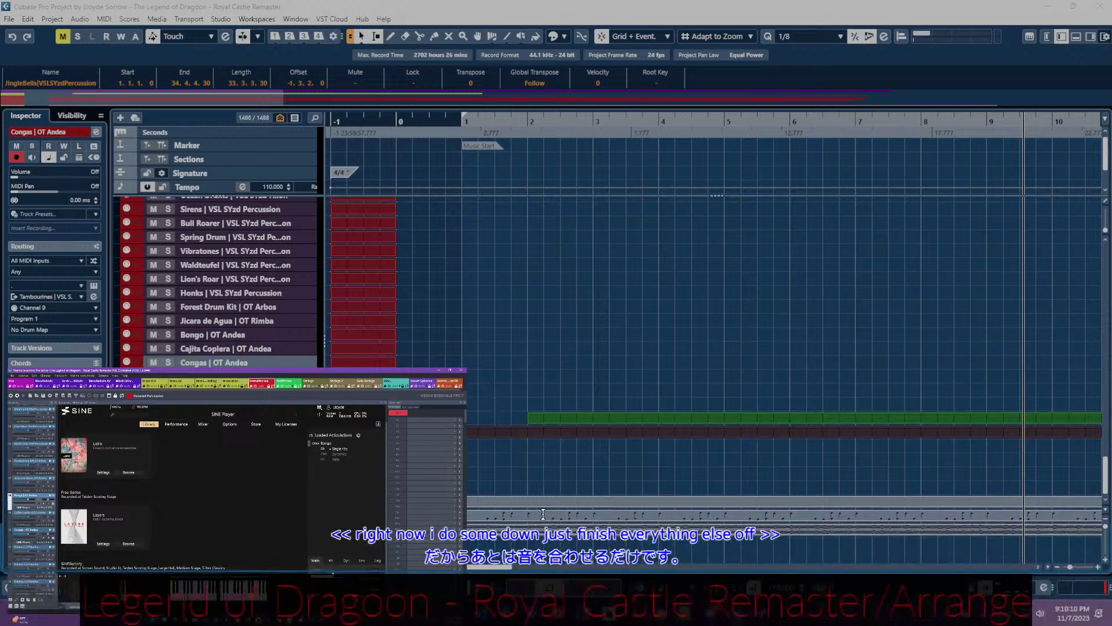
{"action": "scroll", "coordinate": [529, 427], "scroll_direction": "up", "scroll_amount": 15}
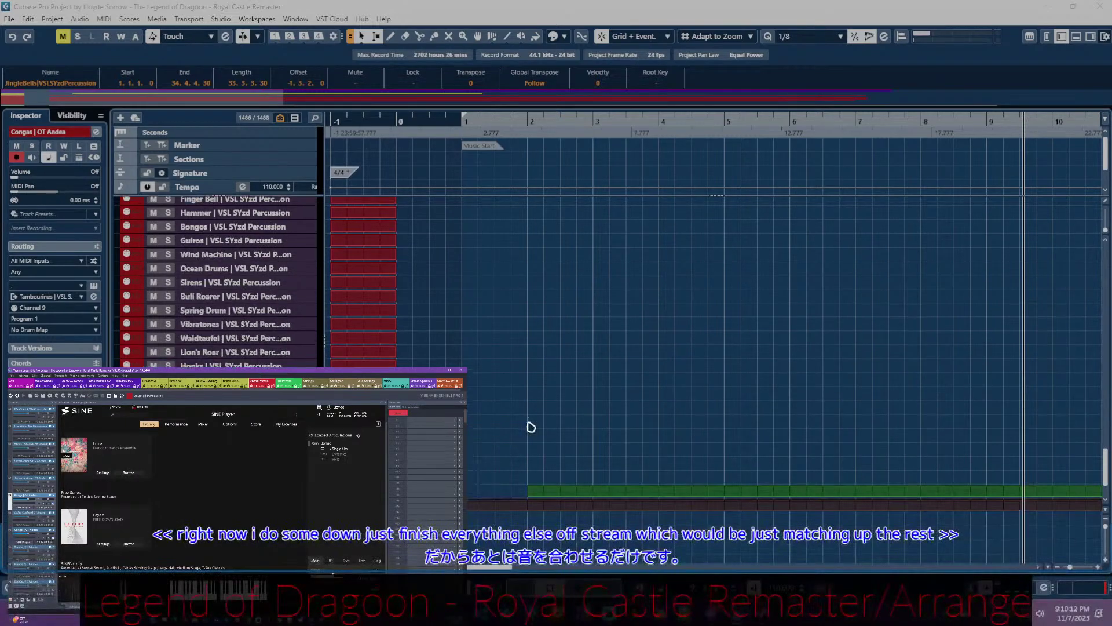
{"action": "scroll", "coordinate": [487, 401], "scroll_direction": "up", "scroll_amount": 15}
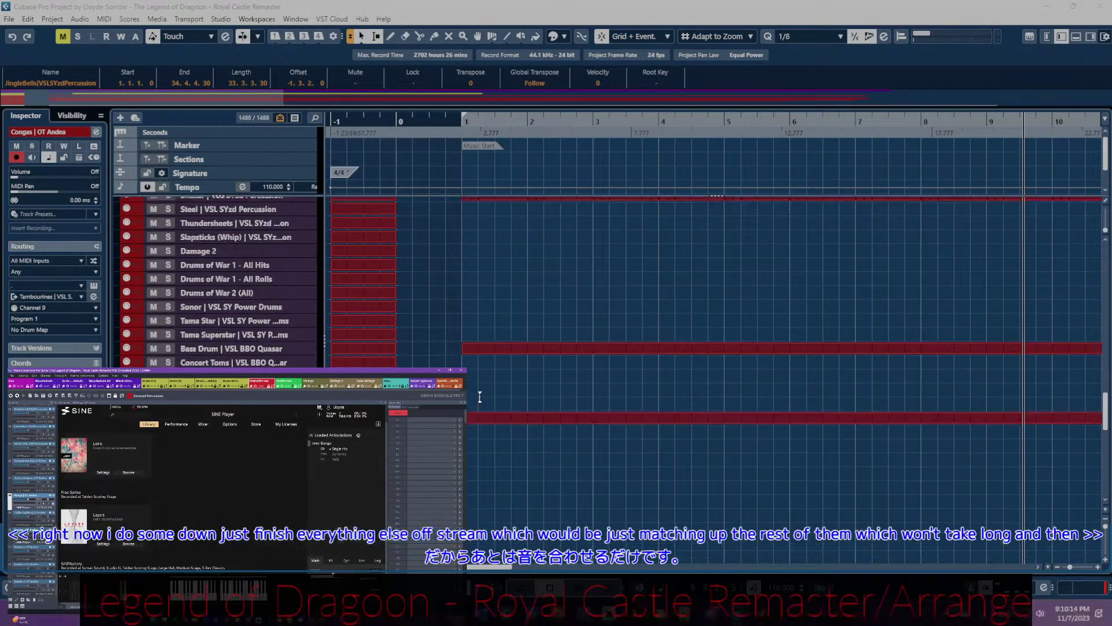
{"action": "scroll", "coordinate": [480, 396], "scroll_direction": "up", "scroll_amount": 10}
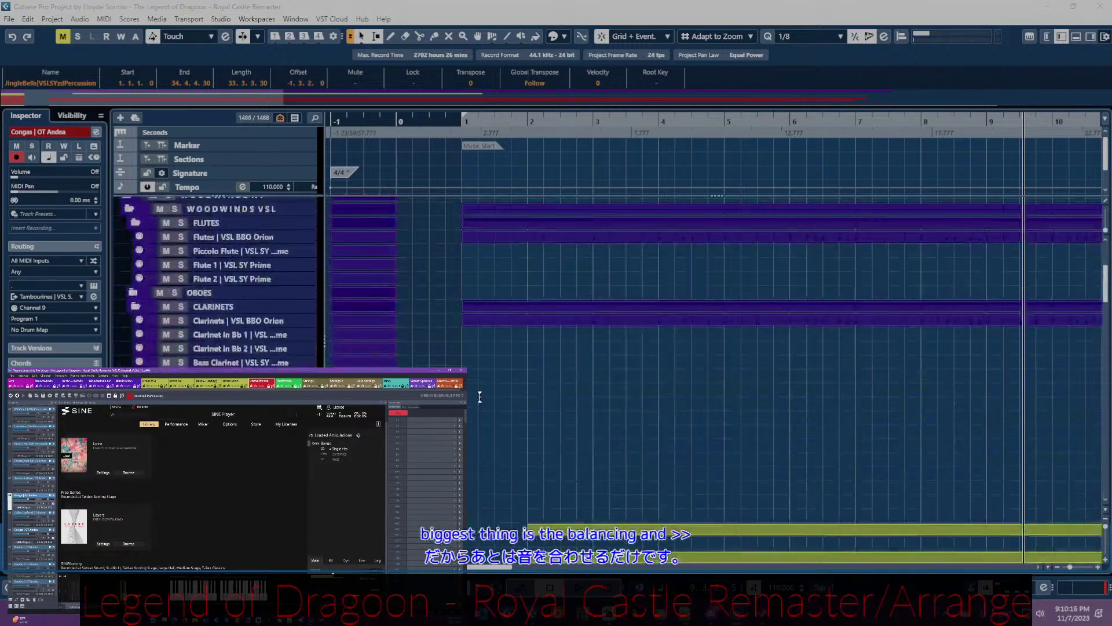
{"action": "scroll", "coordinate": [555, 415], "scroll_direction": "down", "scroll_amount": 15}
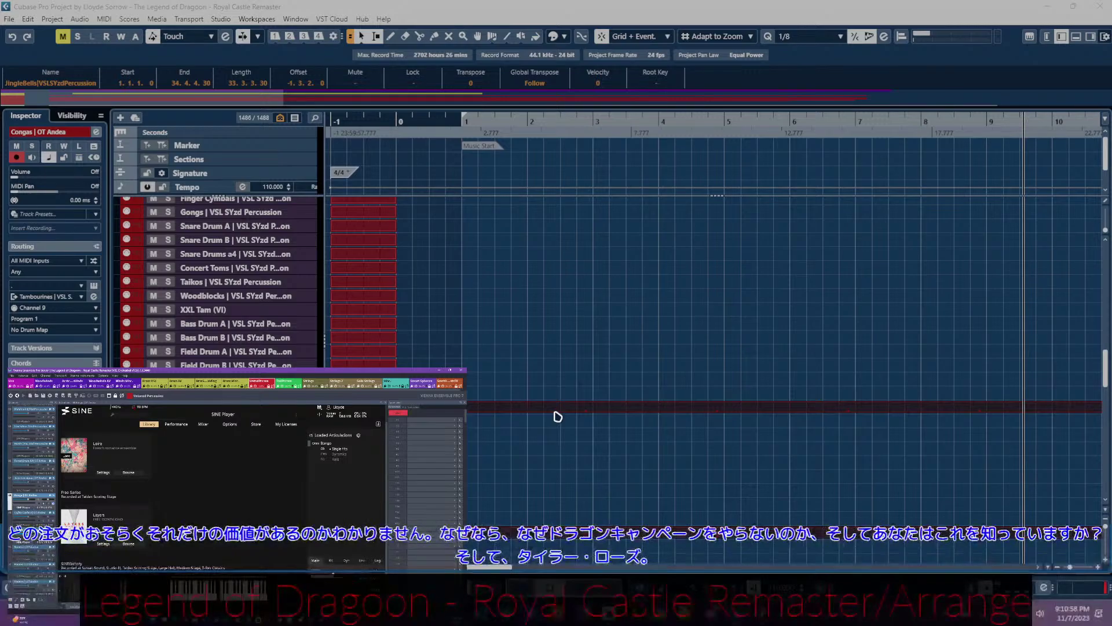
{"action": "left_click", "coordinate": [558, 416]}
{"action": "scroll", "coordinate": [557, 416], "scroll_direction": "down", "scroll_amount": 4}
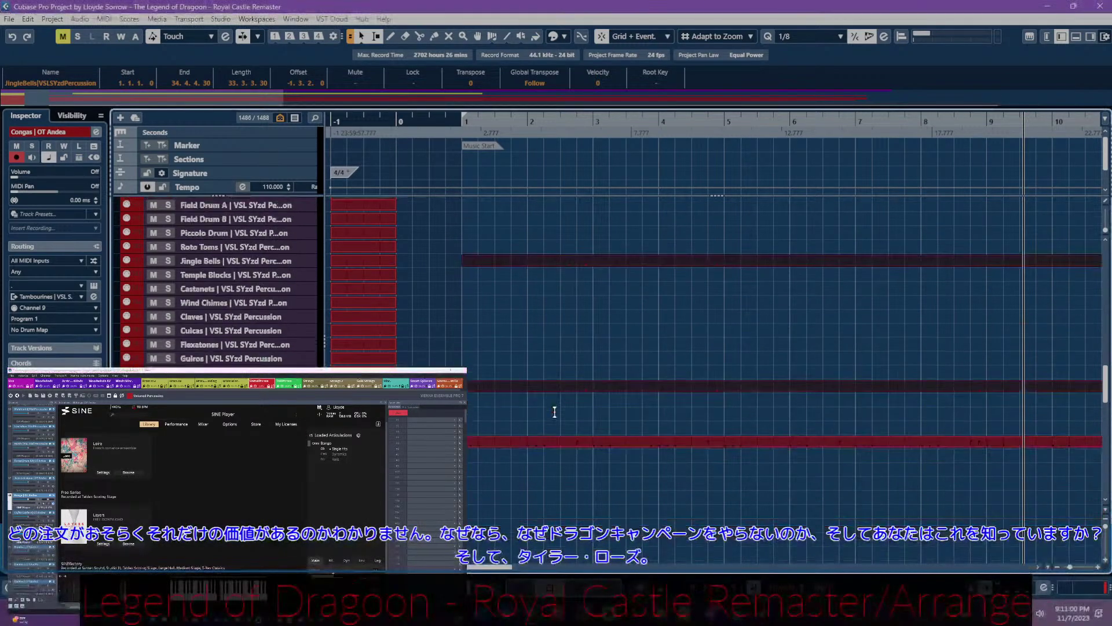
- Look through the untuned percussion tracks and bring the Notepad with the percussion note list over the arrangement
{"action": "scroll", "coordinate": [558, 416], "scroll_direction": "down", "scroll_amount": 4}
{"action": "scroll", "coordinate": [551, 418], "scroll_direction": "up", "scroll_amount": 4}
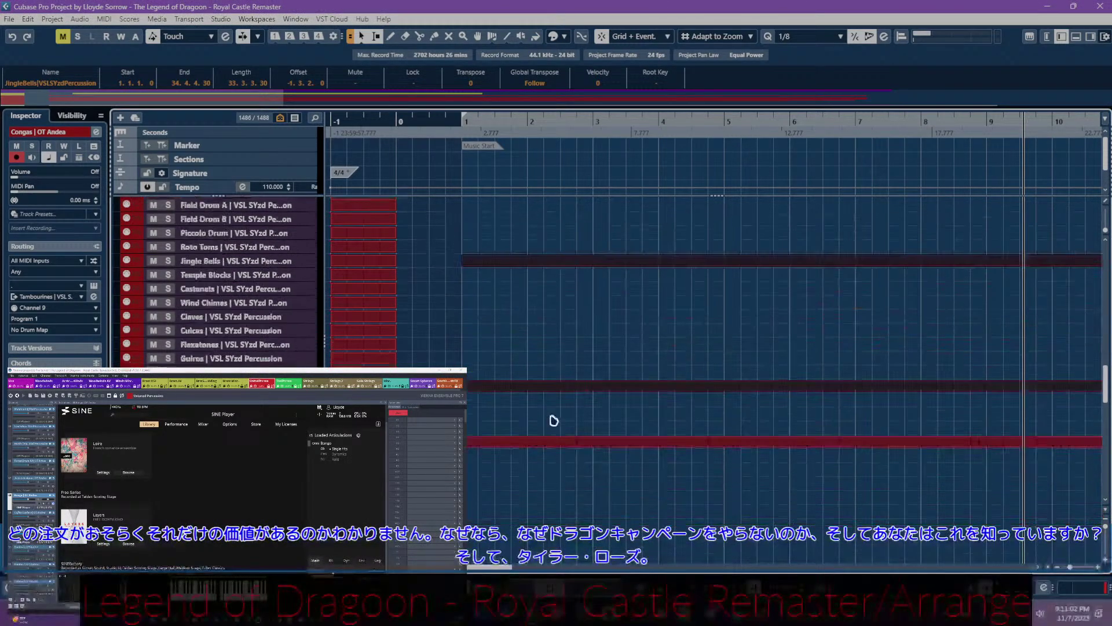
{"action": "scroll", "coordinate": [549, 418], "scroll_direction": "down", "scroll_amount": 3}
{"action": "scroll", "coordinate": [510, 416], "scroll_direction": "up", "scroll_amount": 5}
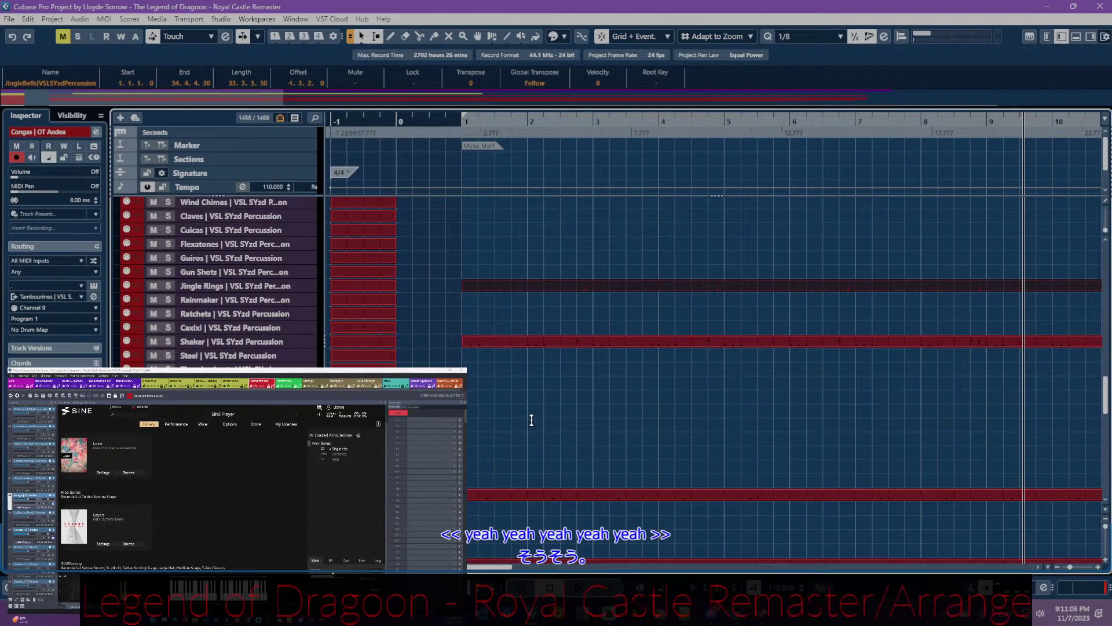
{"action": "scroll", "coordinate": [531, 420], "scroll_direction": "down", "scroll_amount": 4}
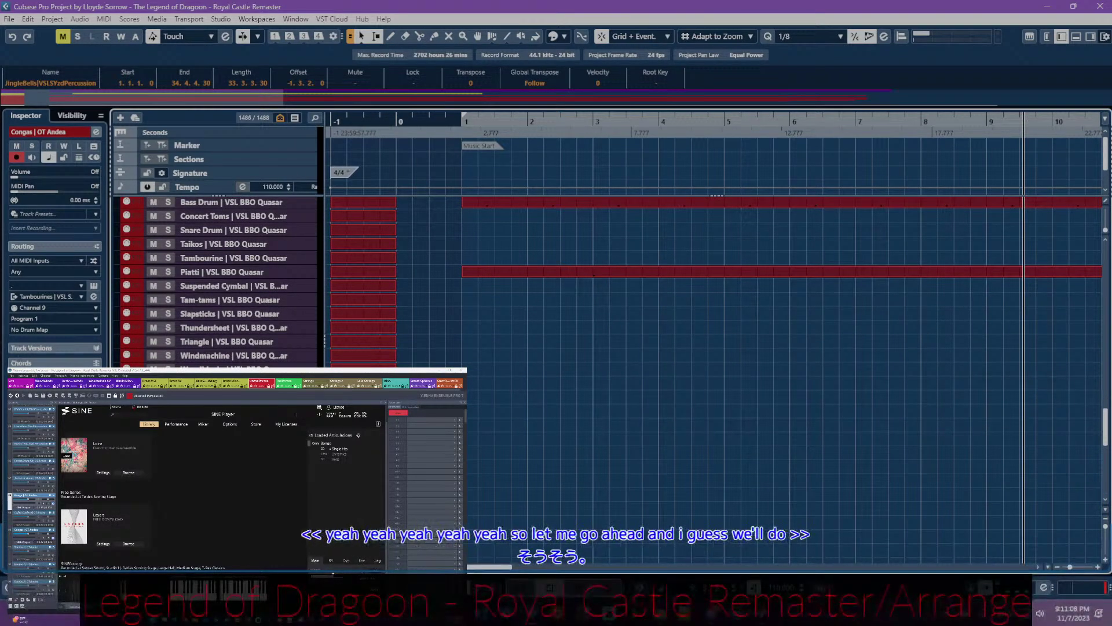
{"action": "left_click_drag", "start_coordinate": [174, 380], "coordinate": [735, 261]}
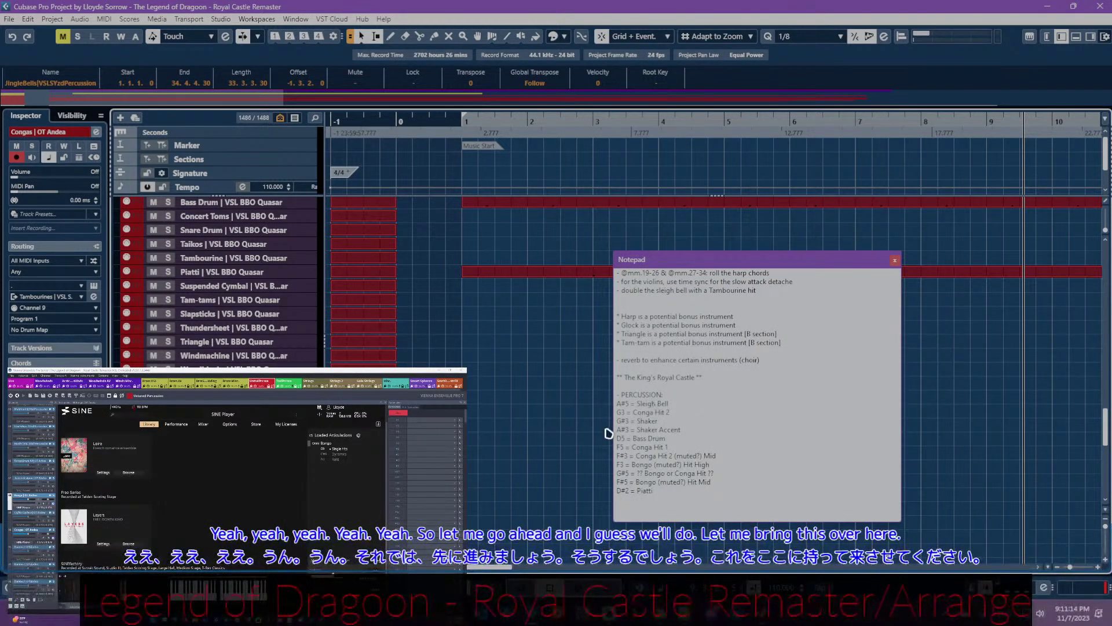
- Play the soloed Royal Castle reference track from bar 1, and open the Percussion part to compare its first hit with the note list
{"action": "scroll", "coordinate": [530, 441], "scroll_direction": "down", "scroll_amount": 5}
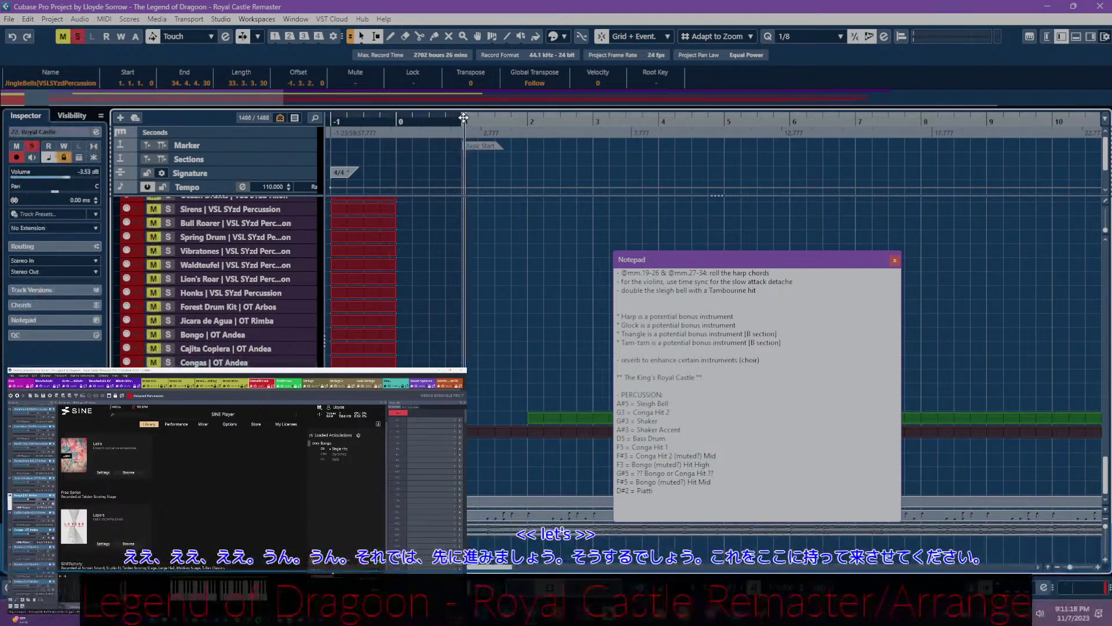
{"action": "left_click", "coordinate": [462, 138]}
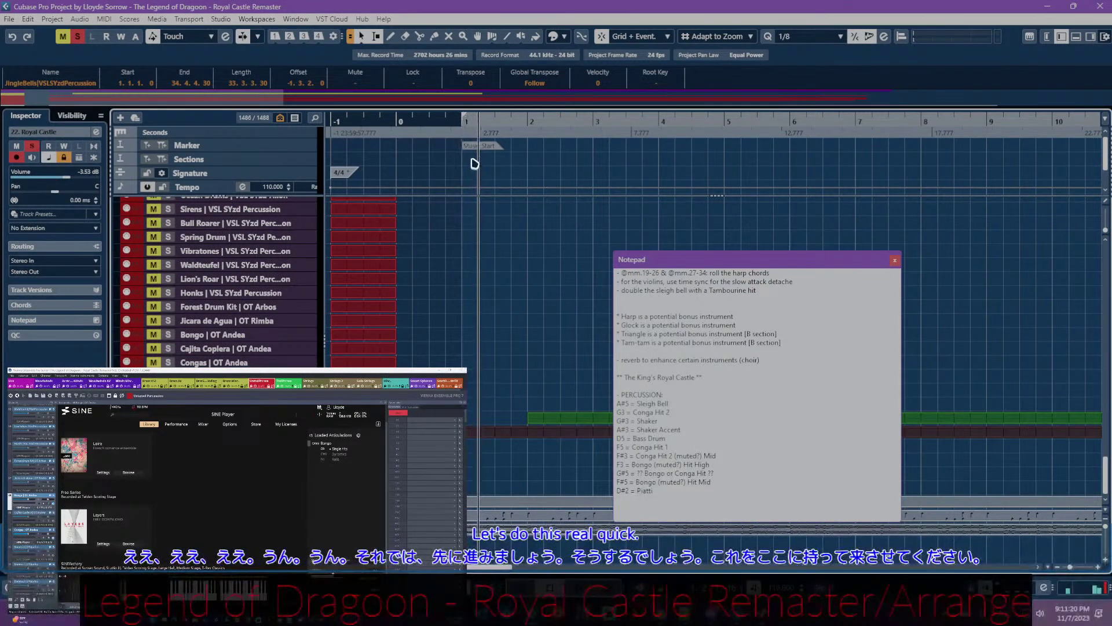
{"action": "left_click", "coordinate": [463, 122]}
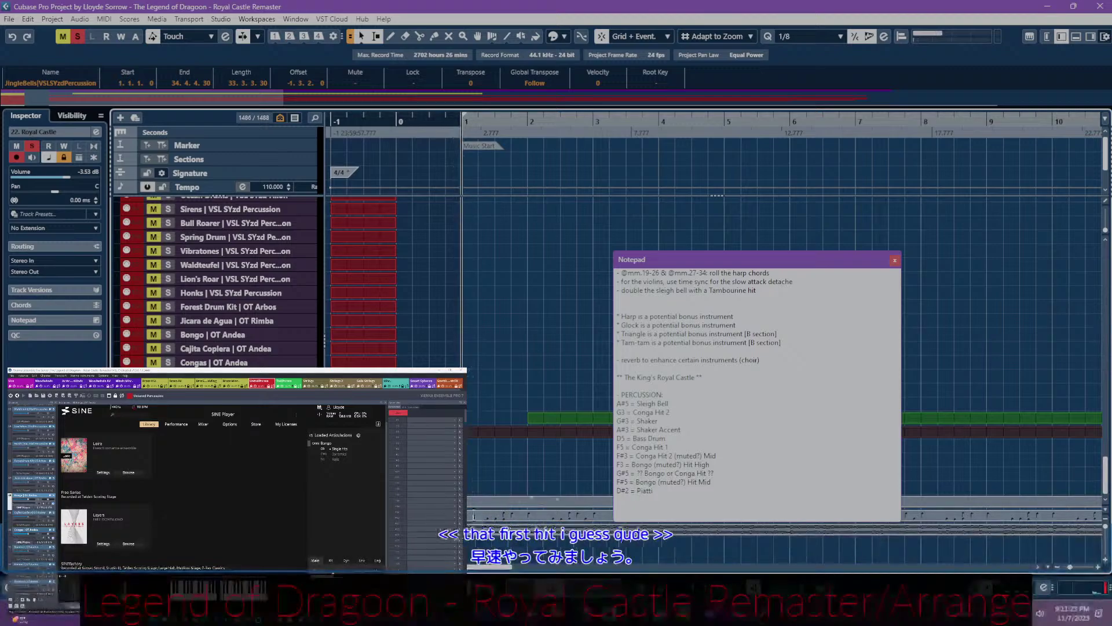
{"action": "double_click", "coordinate": [474, 515]}
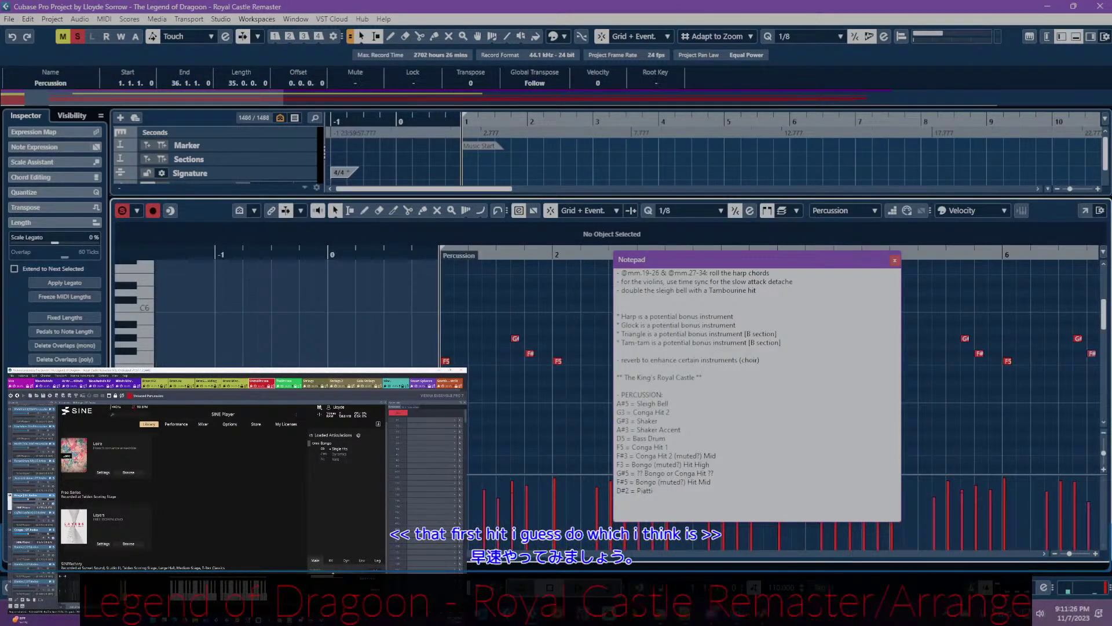
{"action": "left_click", "coordinate": [621, 447]}
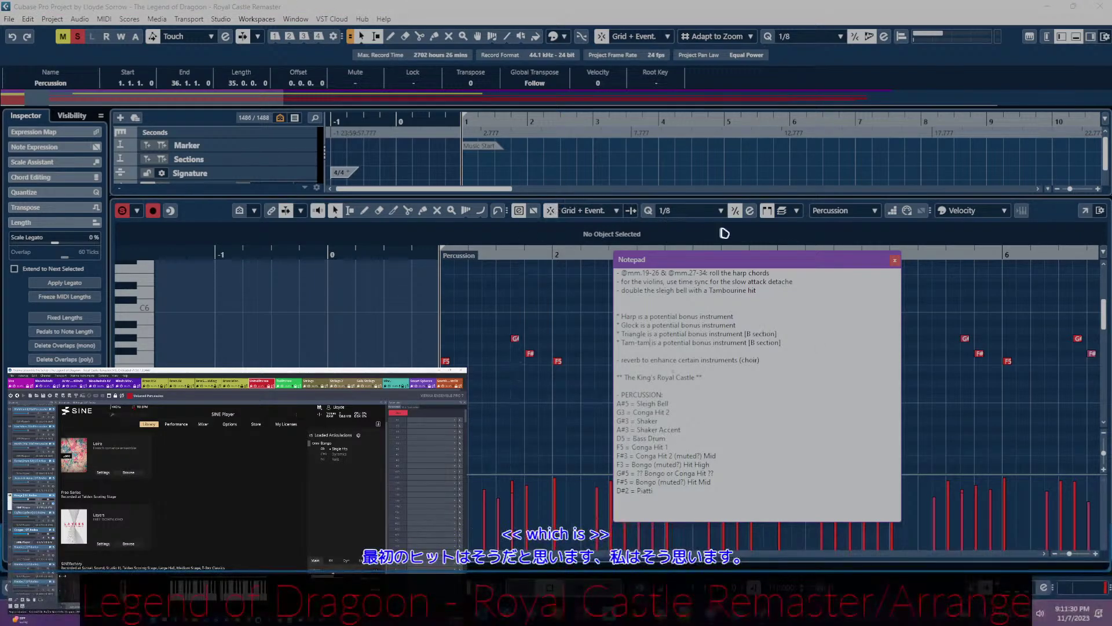
{"action": "left_click", "coordinate": [531, 5]}
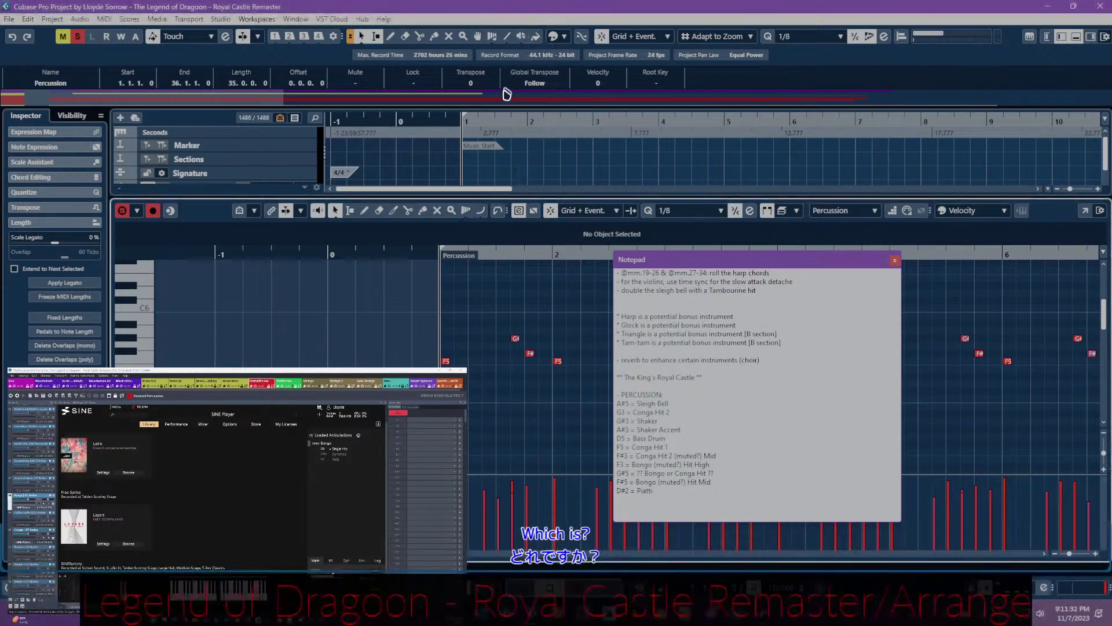
- Close the Percussion part's editor and replay the opening hit of the reference track
{"action": "key", "text": "Return"}
{"action": "key", "text": "space"}
{"action": "key", "text": "space"}
{"action": "left_click", "coordinate": [203, 599]}
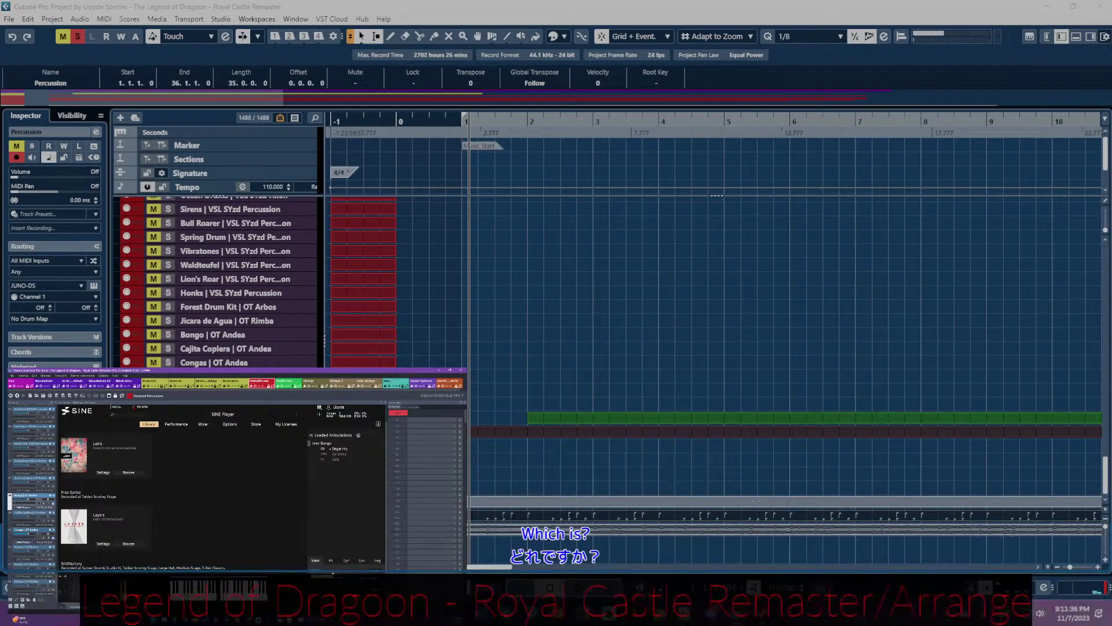
{"action": "key", "text": "alt+Tab"}
{"action": "key", "text": "alt+Tab"}
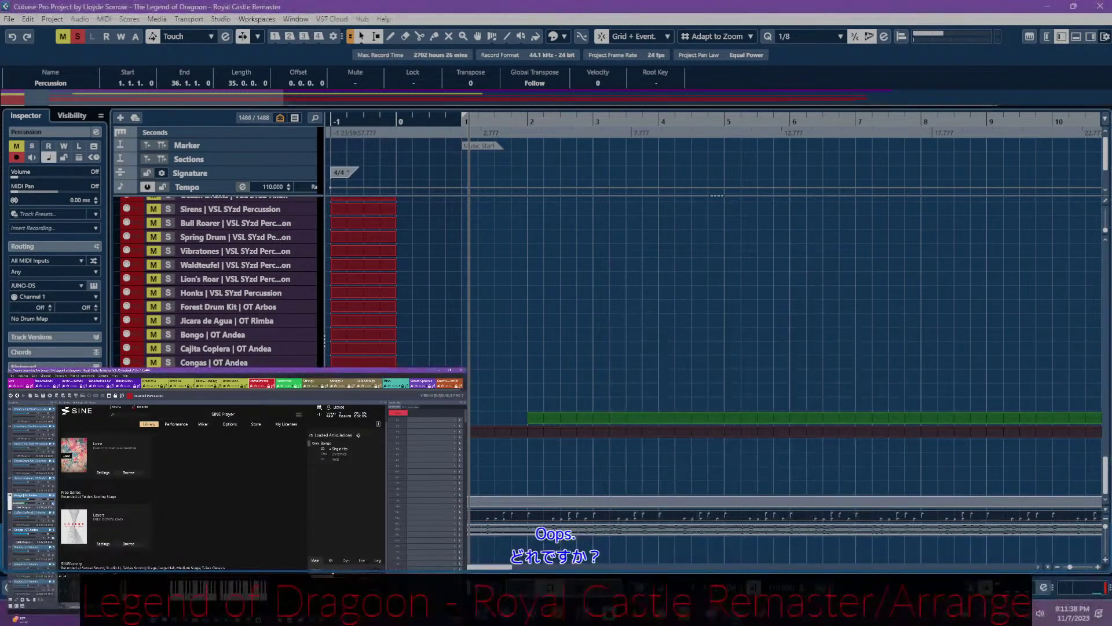
{"action": "key", "text": "alt+Tab"}
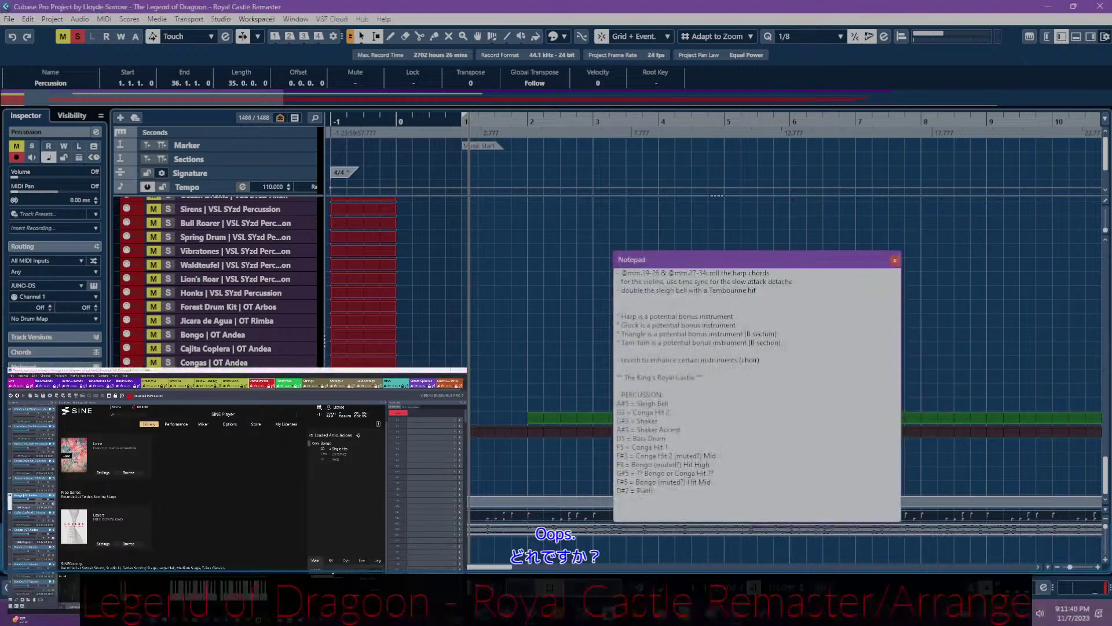
- Clear the solo, and in Vienna Ensemble Pro open the congas' SINE Player and view its library
{"action": "key", "text": "alt+Tab"}
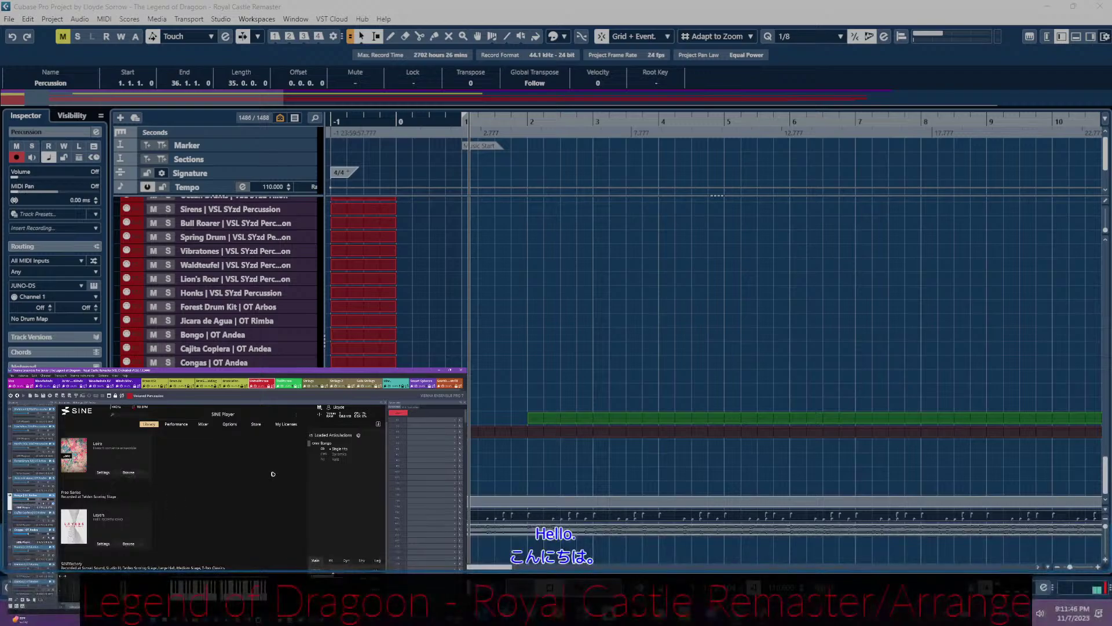
{"action": "double_click", "coordinate": [33, 542]}
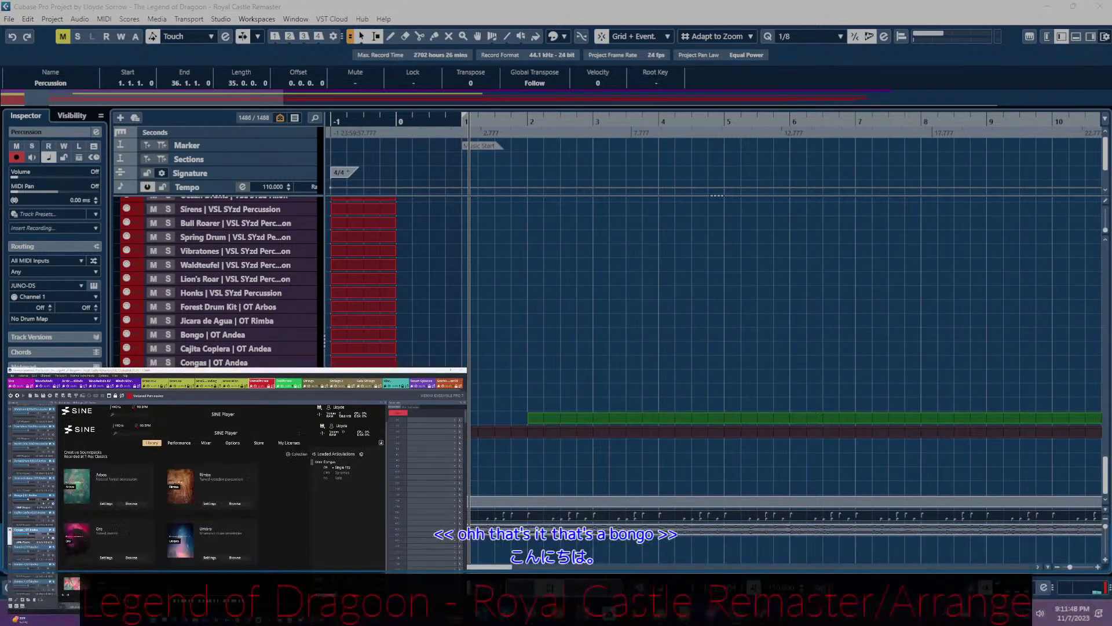
{"action": "scroll", "coordinate": [388, 510], "scroll_direction": "down", "scroll_amount": 2}
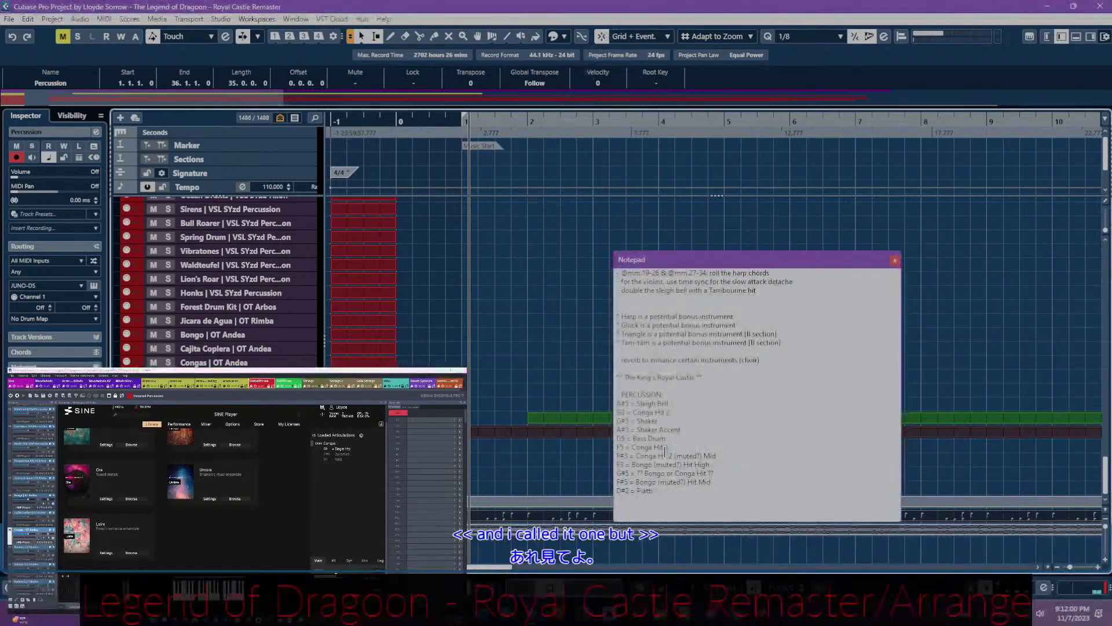
- In the Notepad's percussion list, rename the F5 entry to "Conga Hit Low"
{"action": "left_click", "coordinate": [670, 447]}
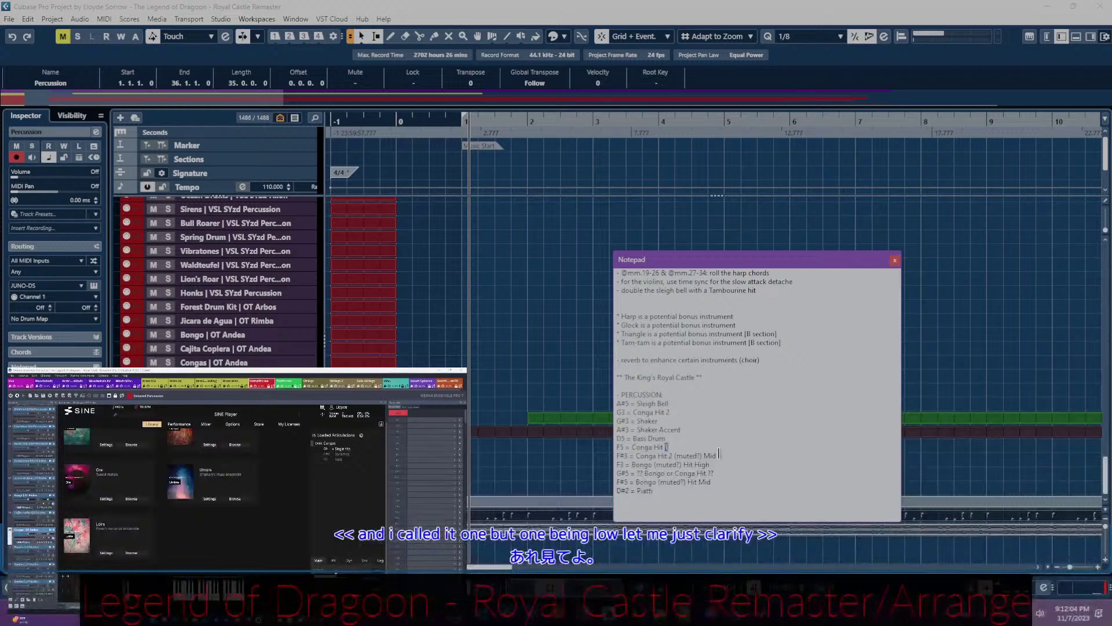
{"action": "key", "text": "BackSpace"}
{"action": "type", "text": "Low"}
{"action": "key", "text": "Down"}
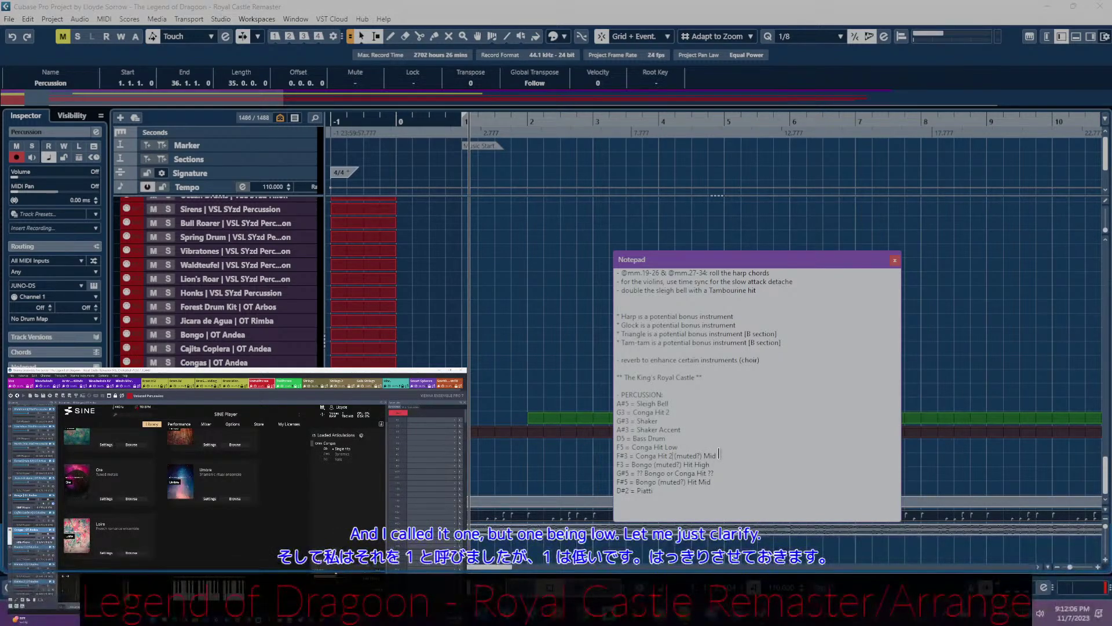
- Reword the muted conga entry in the percussion list to "Conga Hit Mid (muted?)" and close the Notepad
{"action": "left_click", "coordinate": [719, 455]}
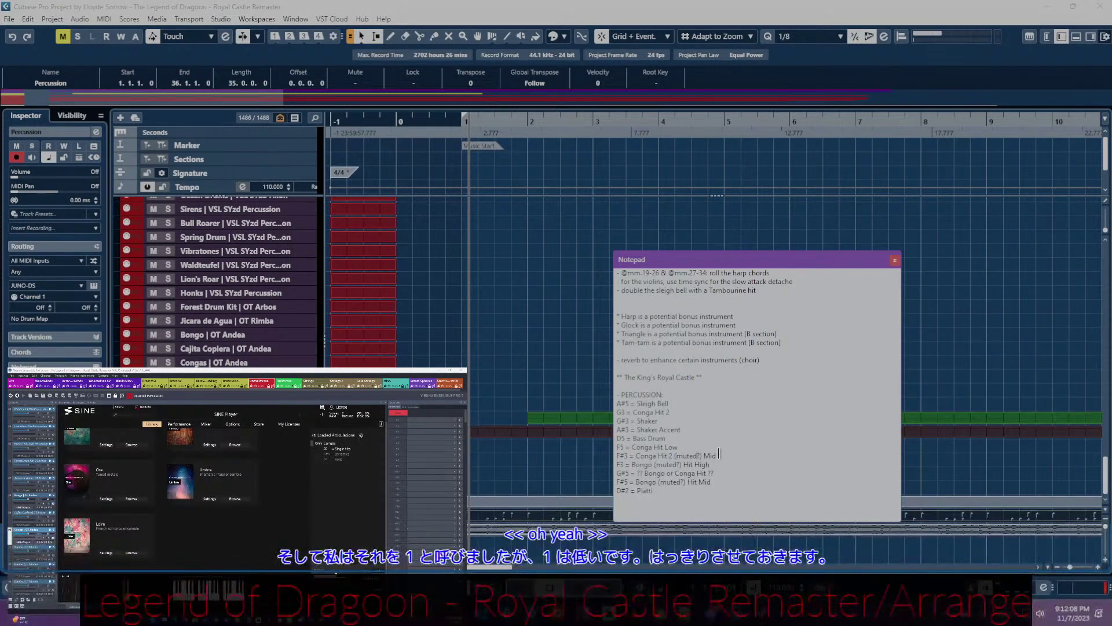
{"action": "key", "text": "BackSpace"}
{"action": "key", "text": "BackSpace"}
{"action": "key", "text": "BackSpace"}
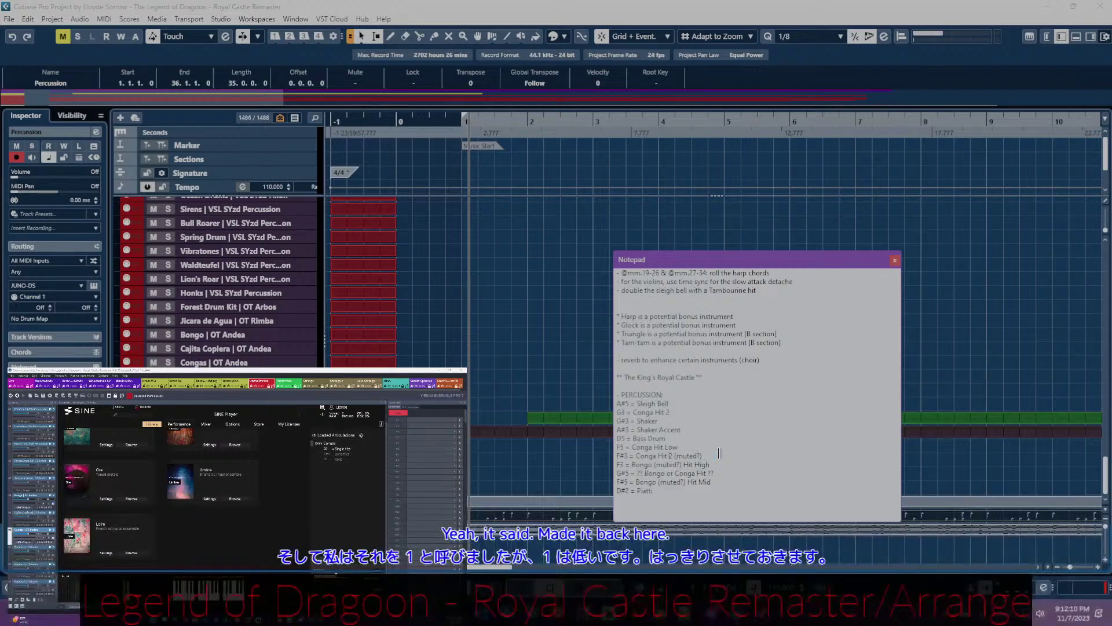
{"action": "type", "text": "Mid"}
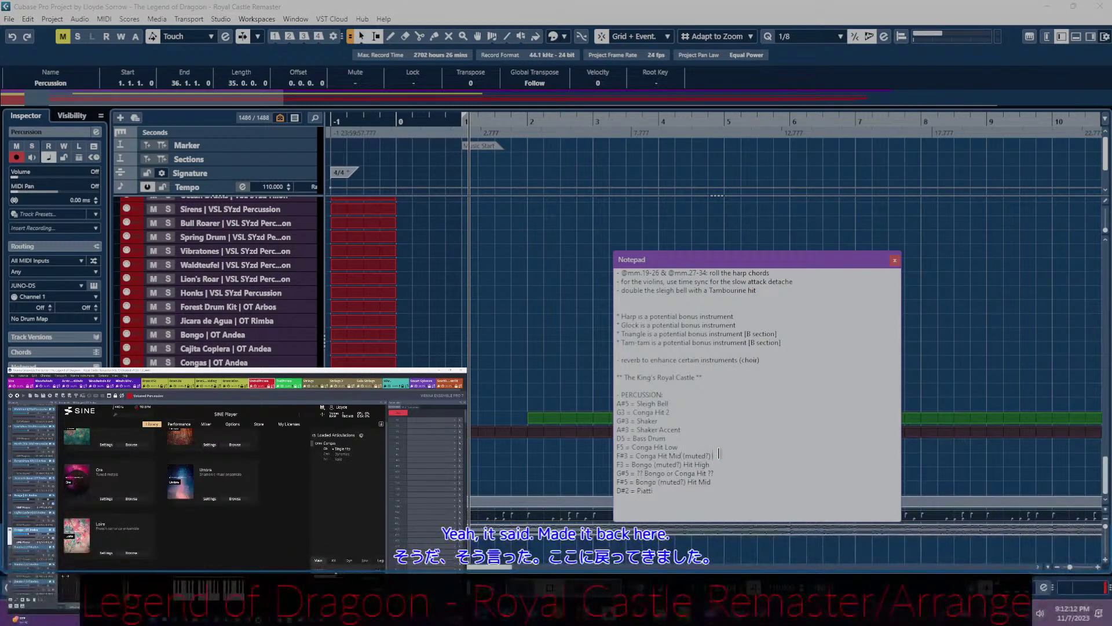
{"action": "left_click", "coordinate": [897, 262]}
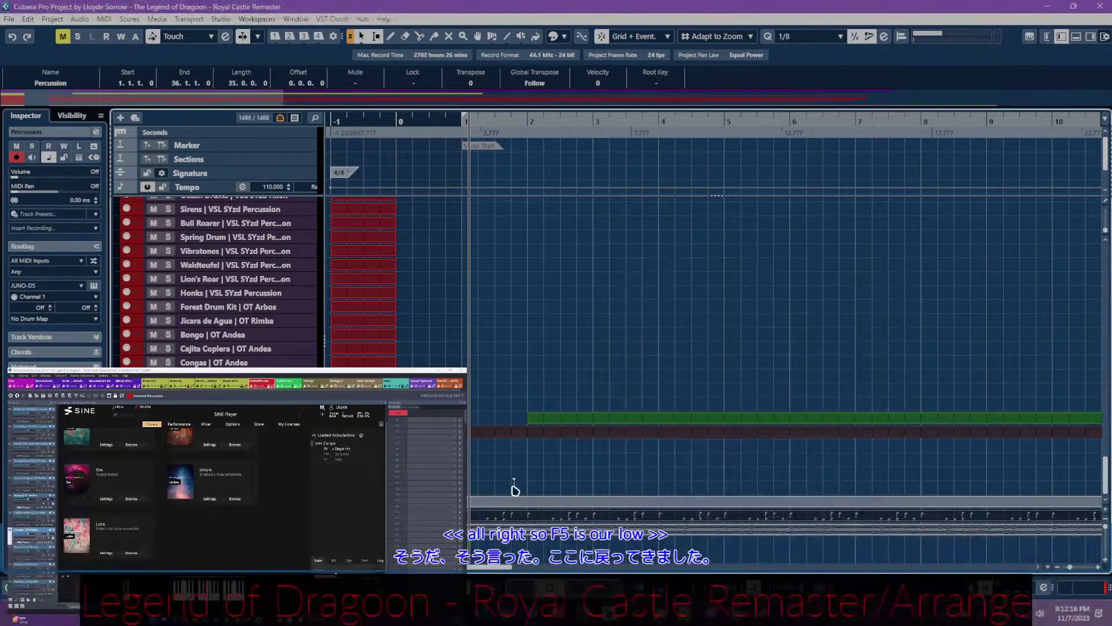
- Cut all F5 notes from the Percussion part and paste them onto the Congas (OT Andea) track at bar 1
{"action": "double_click", "coordinate": [488, 520]}
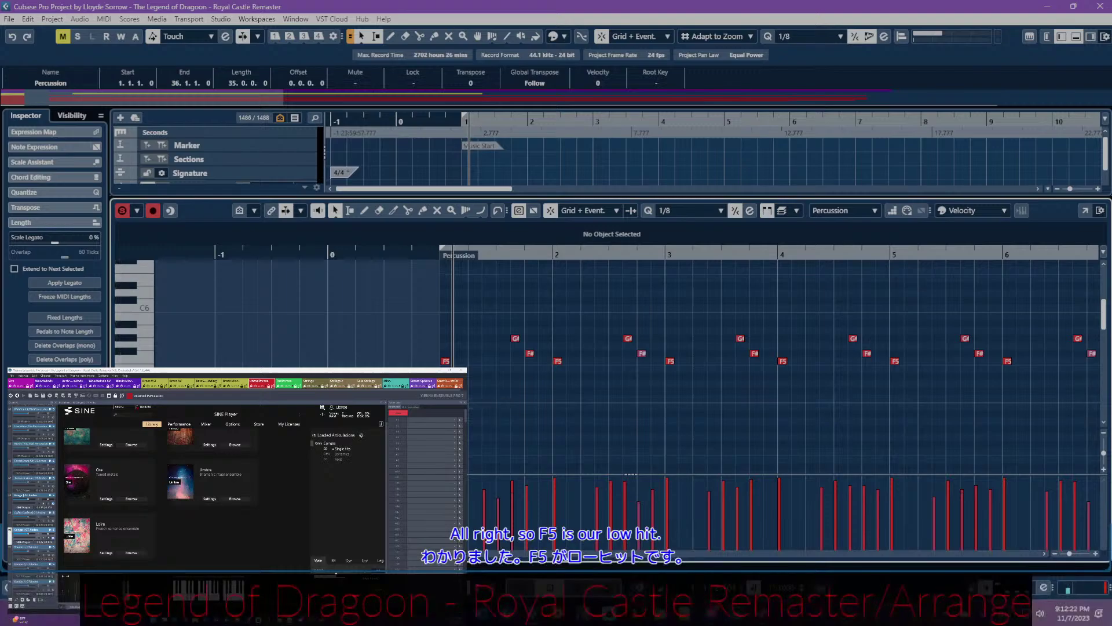
{"action": "left_click", "coordinate": [145, 363]}
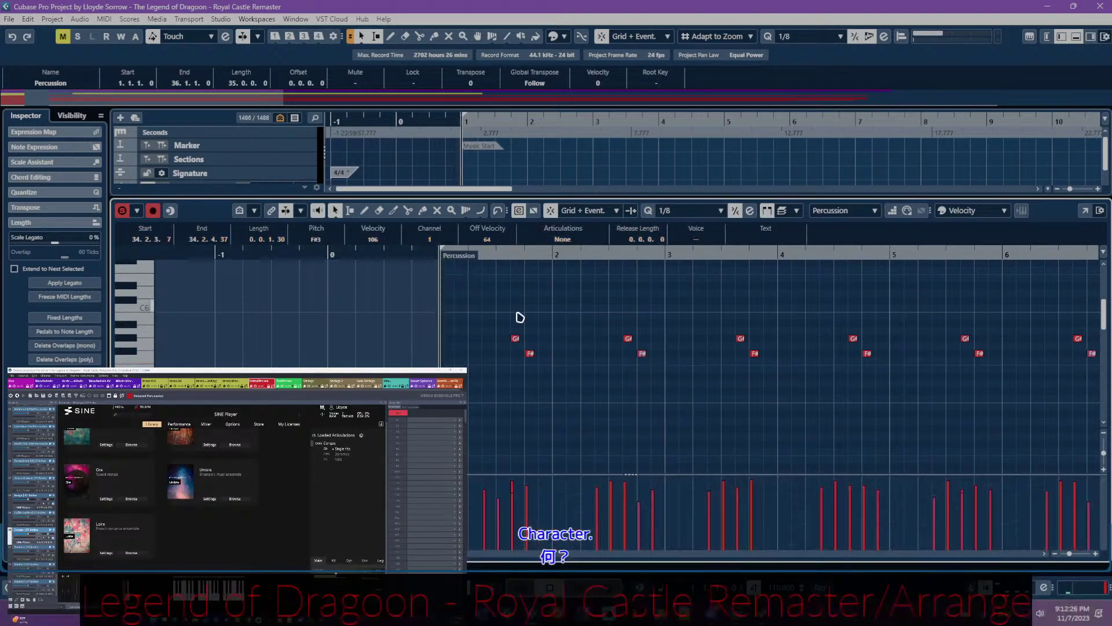
{"action": "key", "text": "ctrl+e"}
{"action": "scroll", "coordinate": [718, 196], "scroll_direction": "down", "scroll_amount": 10}
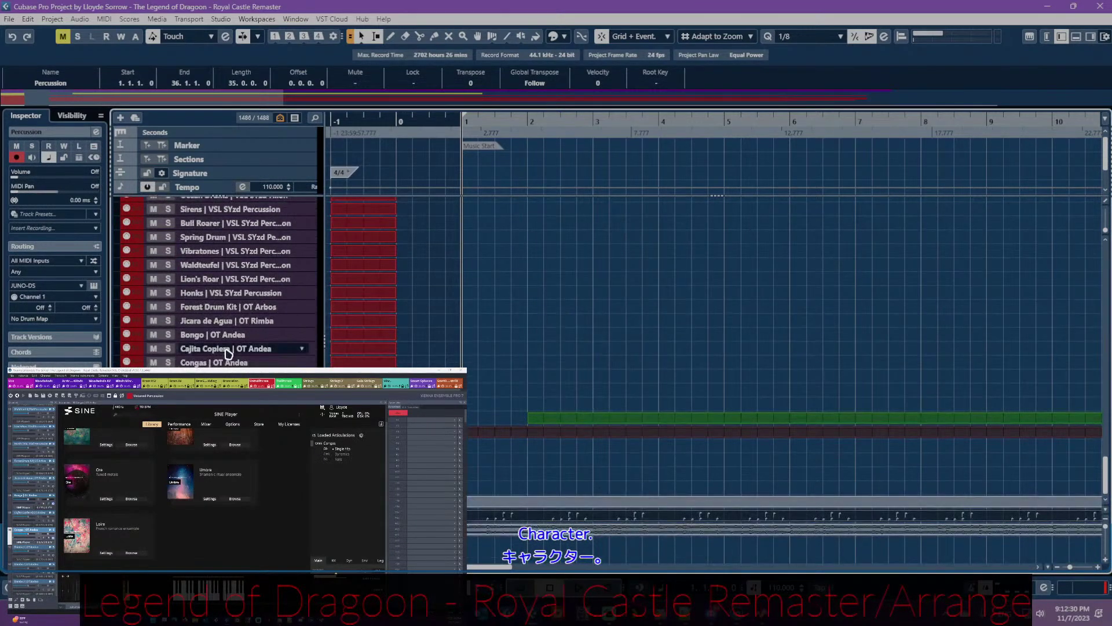
{"action": "left_click", "coordinate": [557, 391]}
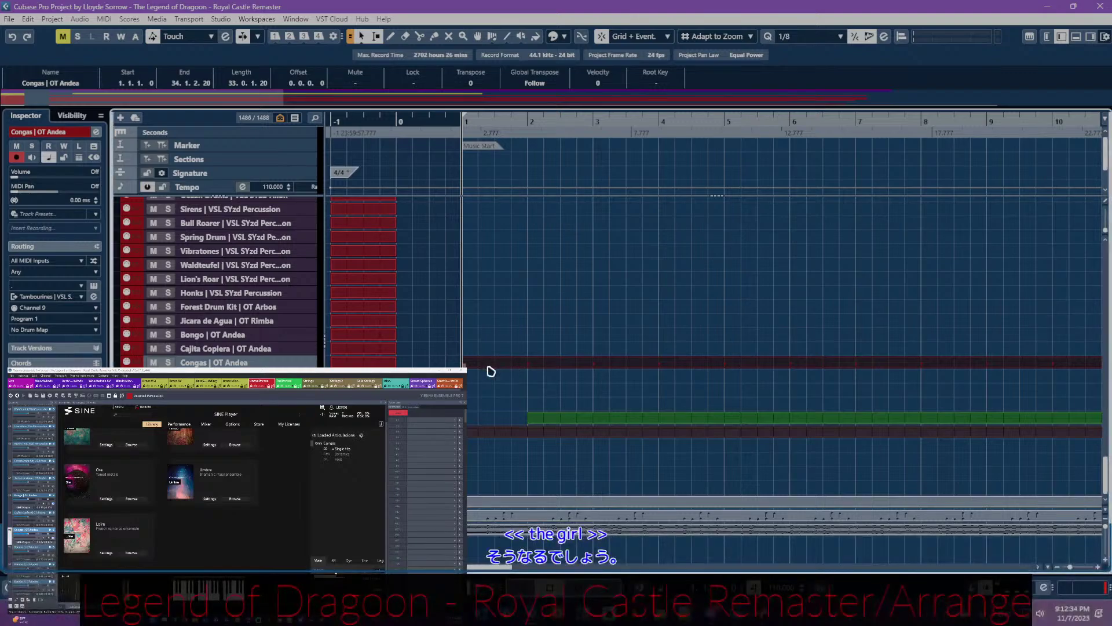
- Open the Congas part, check the congas' instrument in Vienna Ensemble Pro, and set the pitch of all F5 notes to C2
{"action": "double_click", "coordinate": [490, 366]}
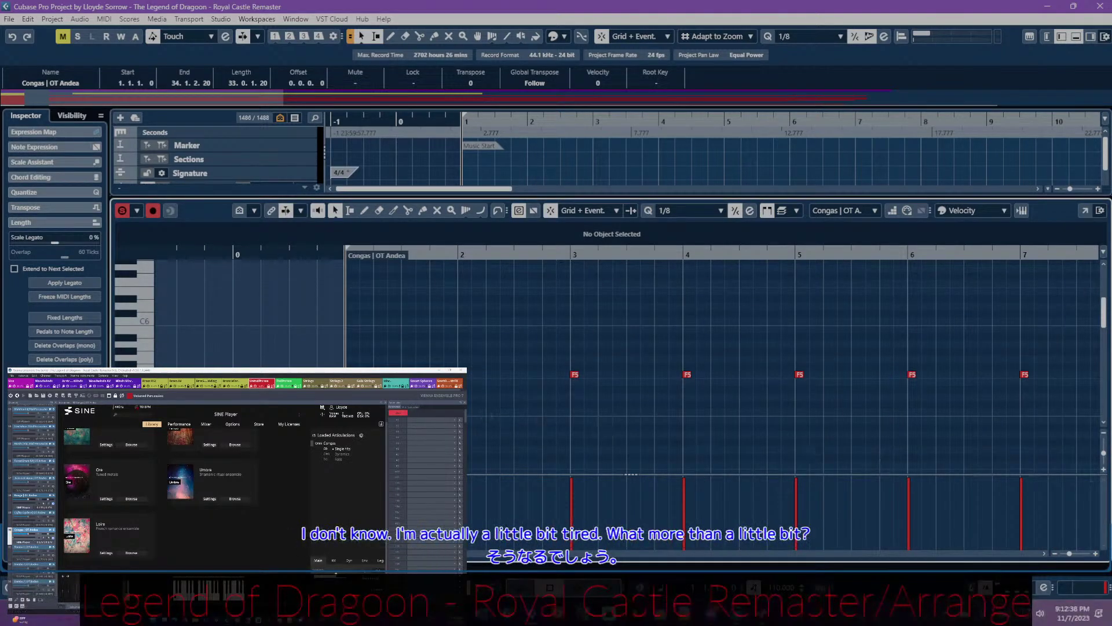
{"action": "key", "text": "alt+Tab"}
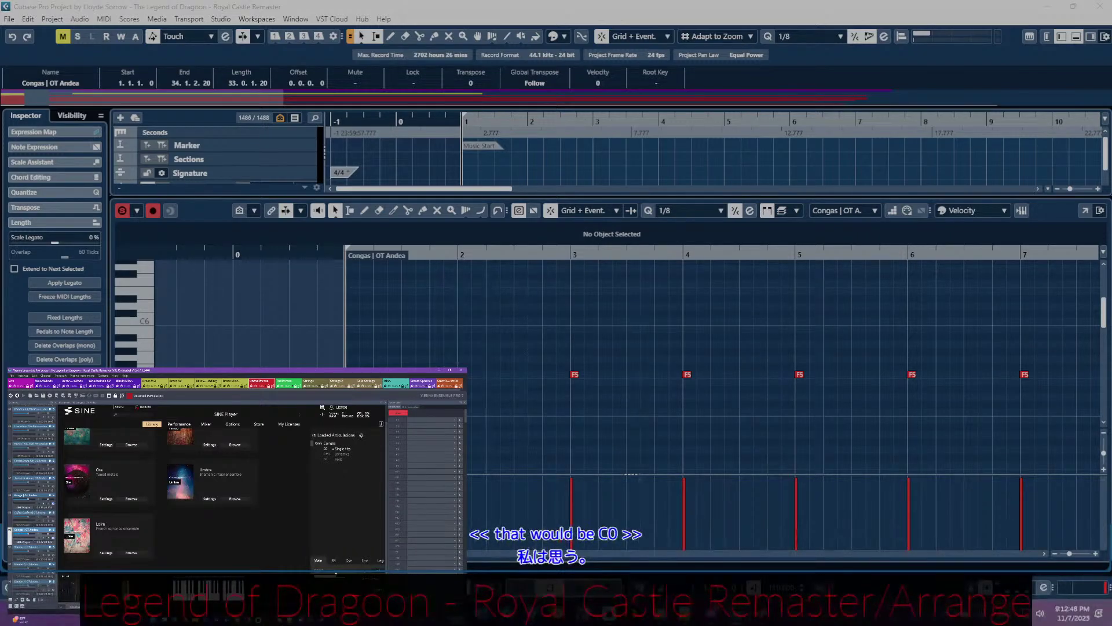
{"action": "left_click", "coordinate": [279, 257]}
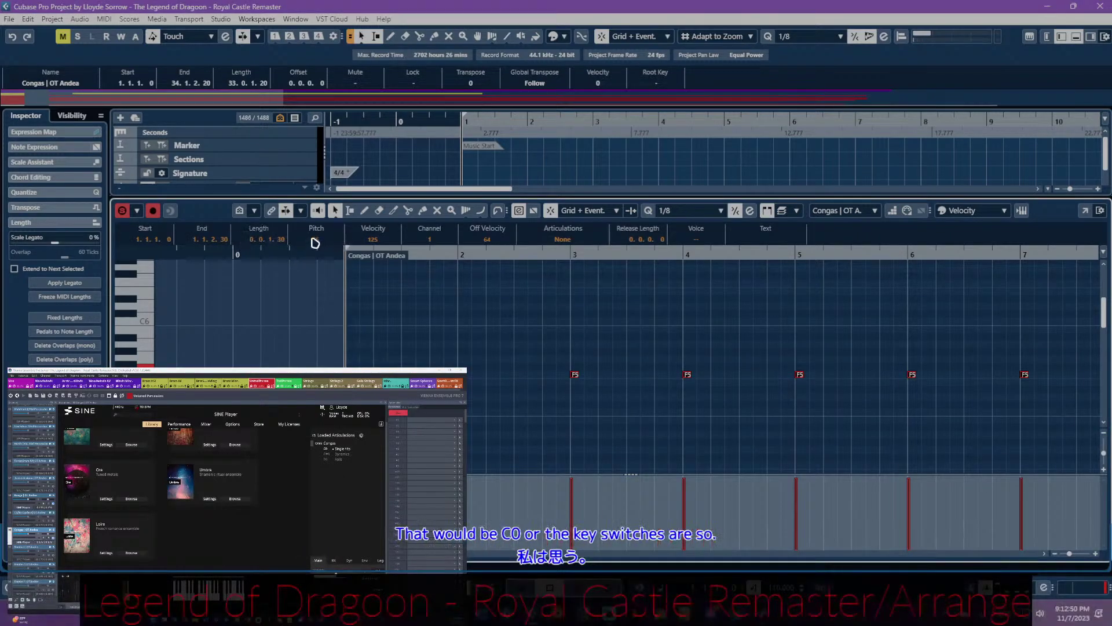
{"action": "left_click", "coordinate": [316, 238]}
{"action": "type", "text": "C0"}
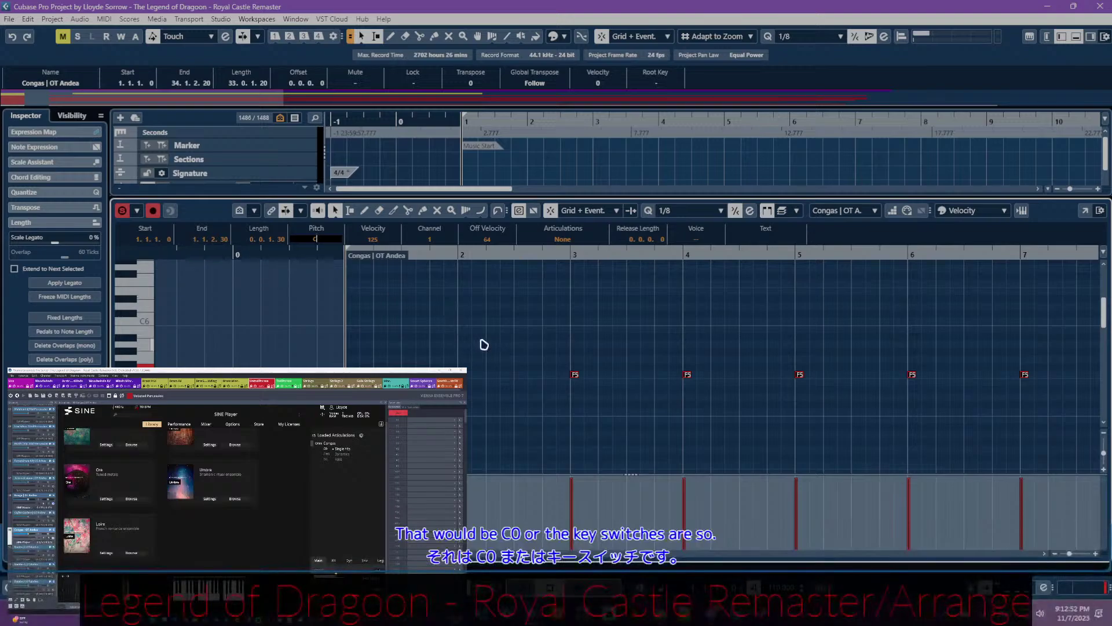
{"action": "key", "text": "Return"}
{"action": "scroll", "coordinate": [524, 326], "scroll_direction": "down", "scroll_amount": 5}
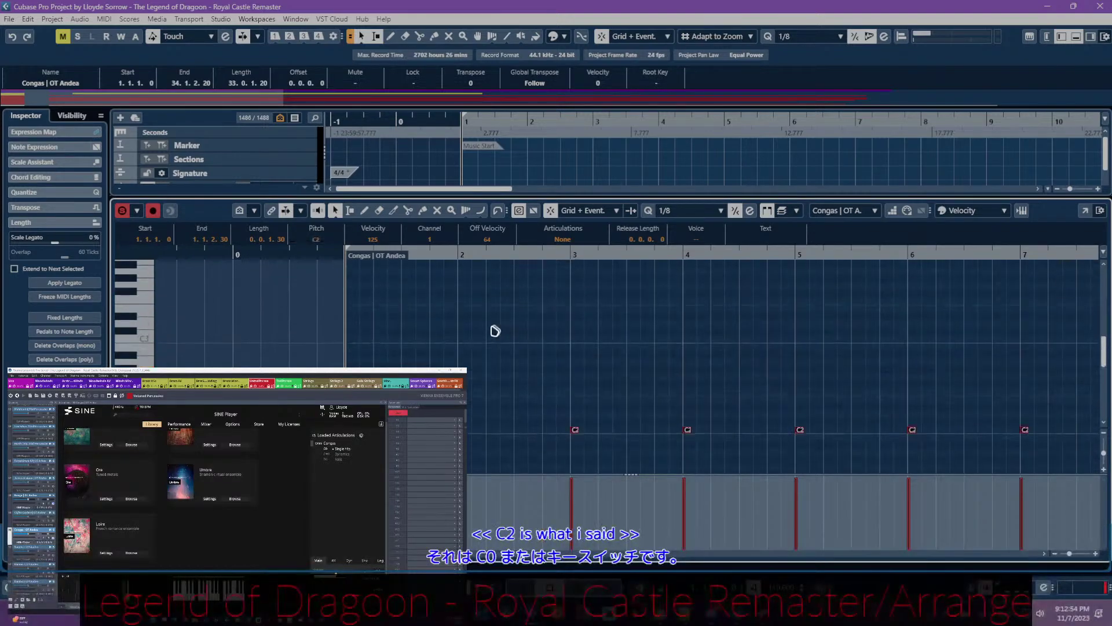
{"action": "left_click", "coordinate": [356, 359]}
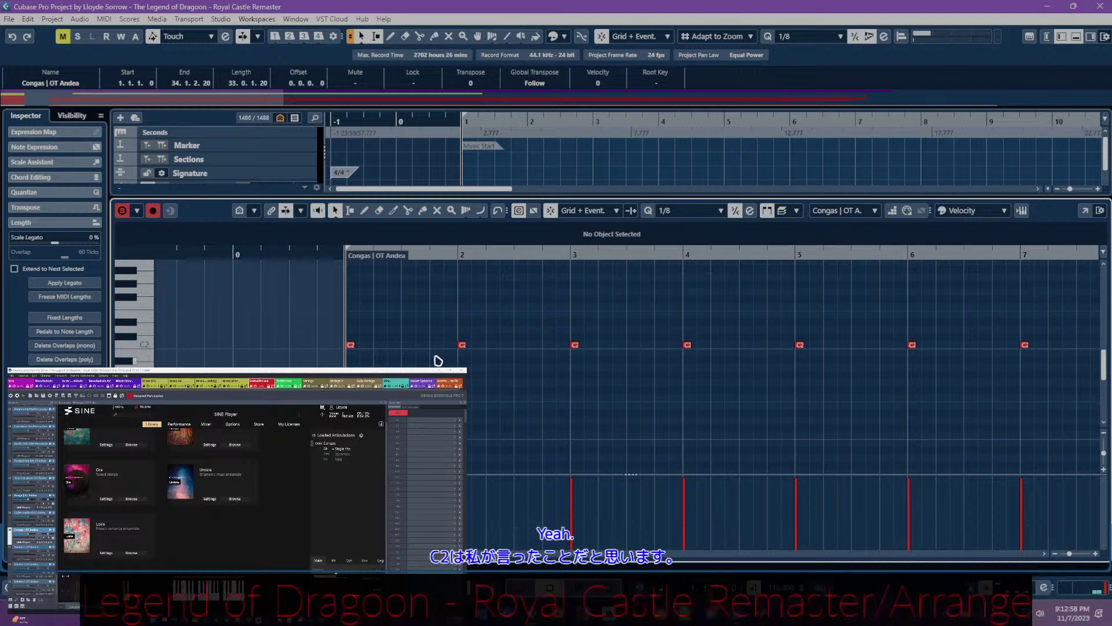
- Switch the note editor from the Congas part to the Percussion part and shrink its velocity lane
{"action": "key", "text": "ctrl+e"}
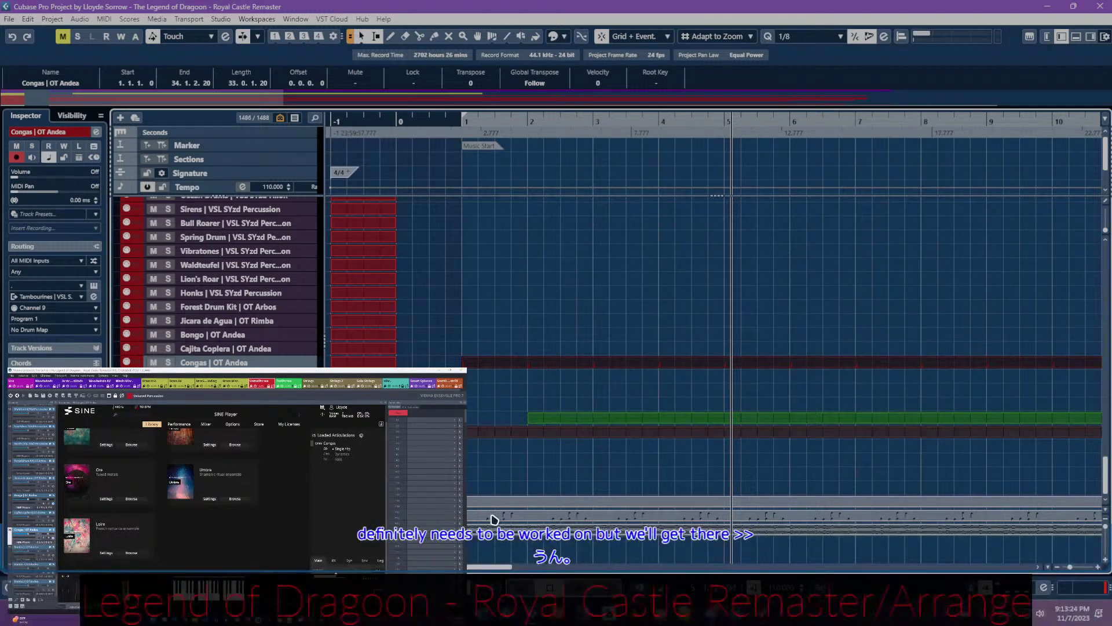
{"action": "key", "text": "Up"}
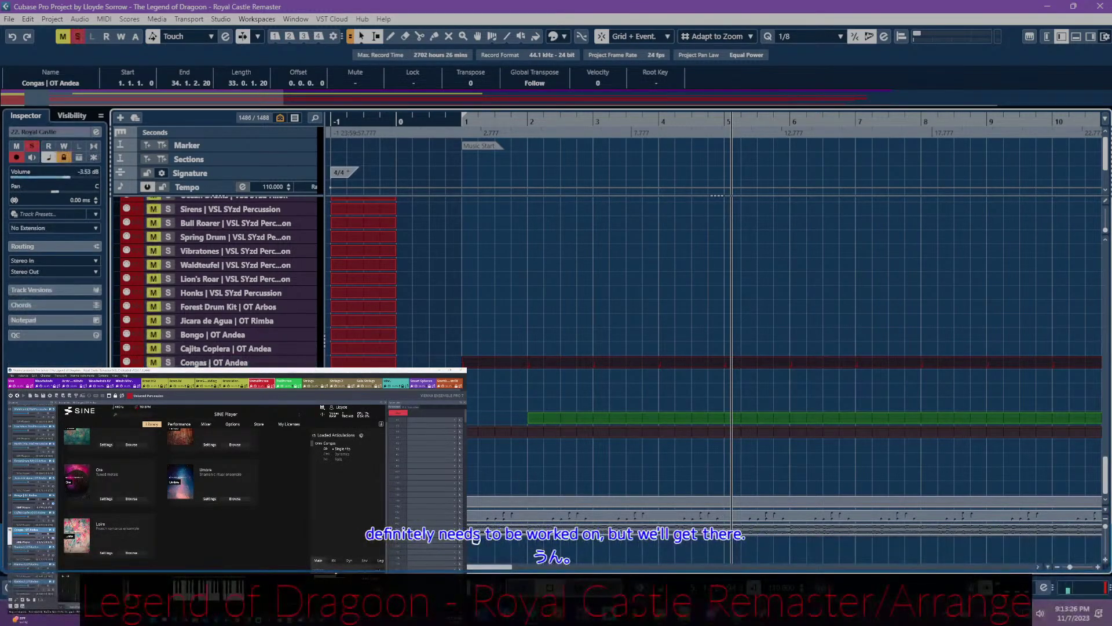
{"action": "key", "text": "Return"}
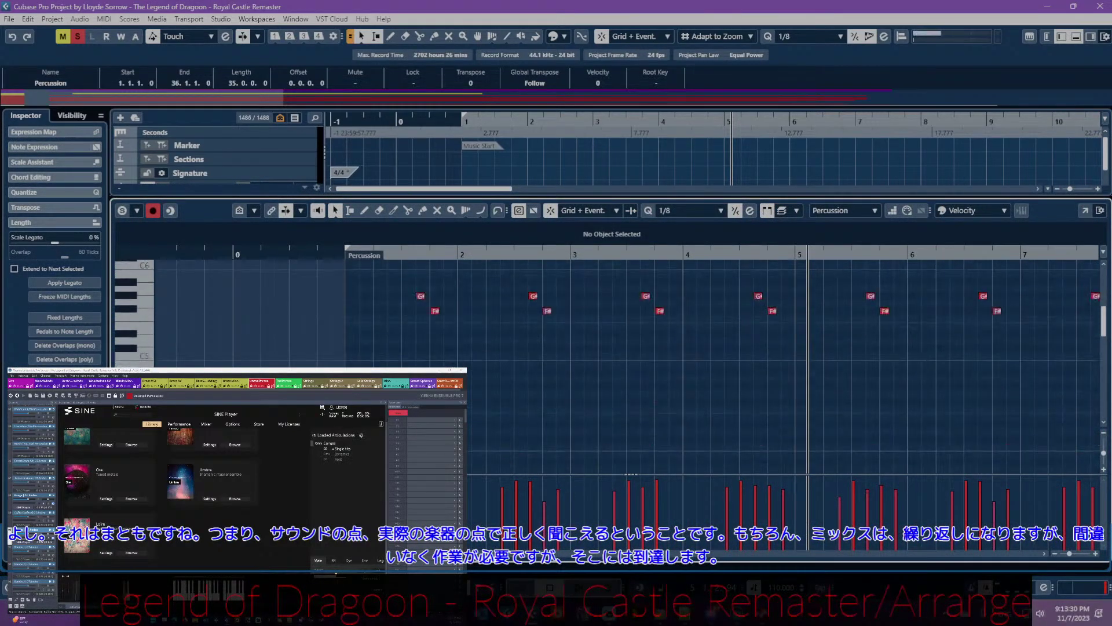
{"action": "left_click_drag", "start_coordinate": [469, 474], "coordinate": [468, 511]}
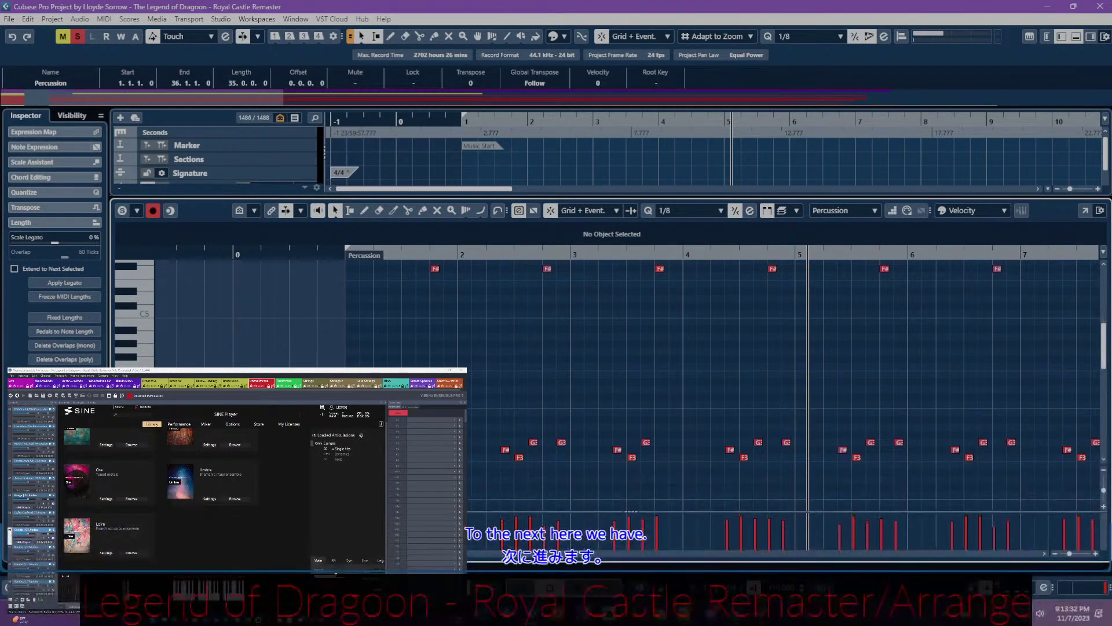
{"action": "scroll", "coordinate": [359, 273], "scroll_direction": "up", "scroll_amount": 2}
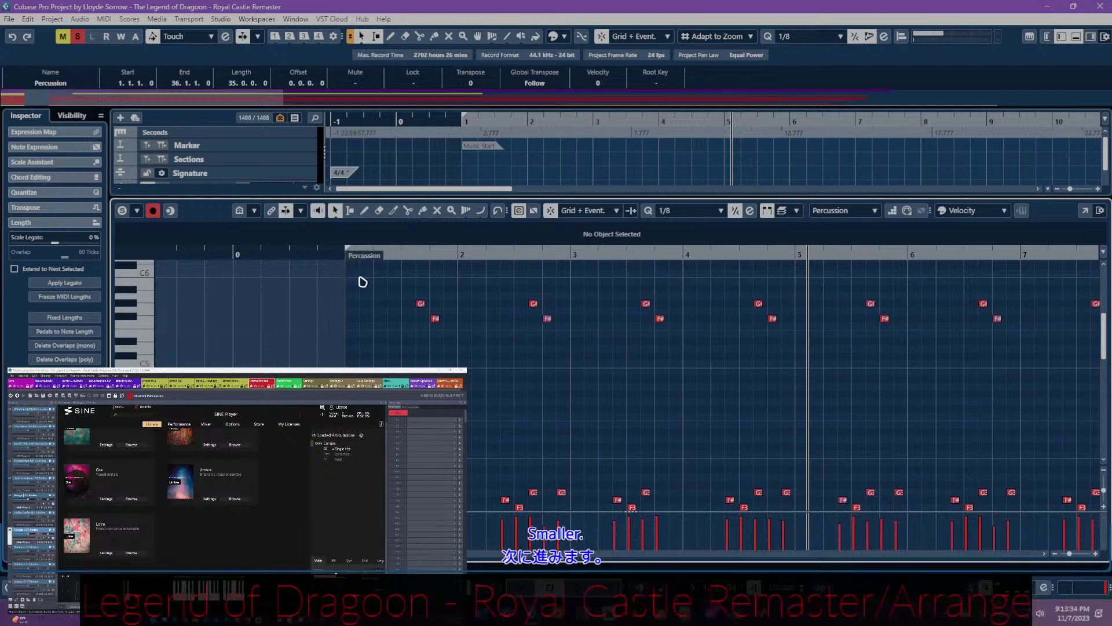
- Play the Percussion part from the start of bar 1 and replay it
{"action": "left_click", "coordinate": [347, 251]}
{"action": "key", "text": "space"}
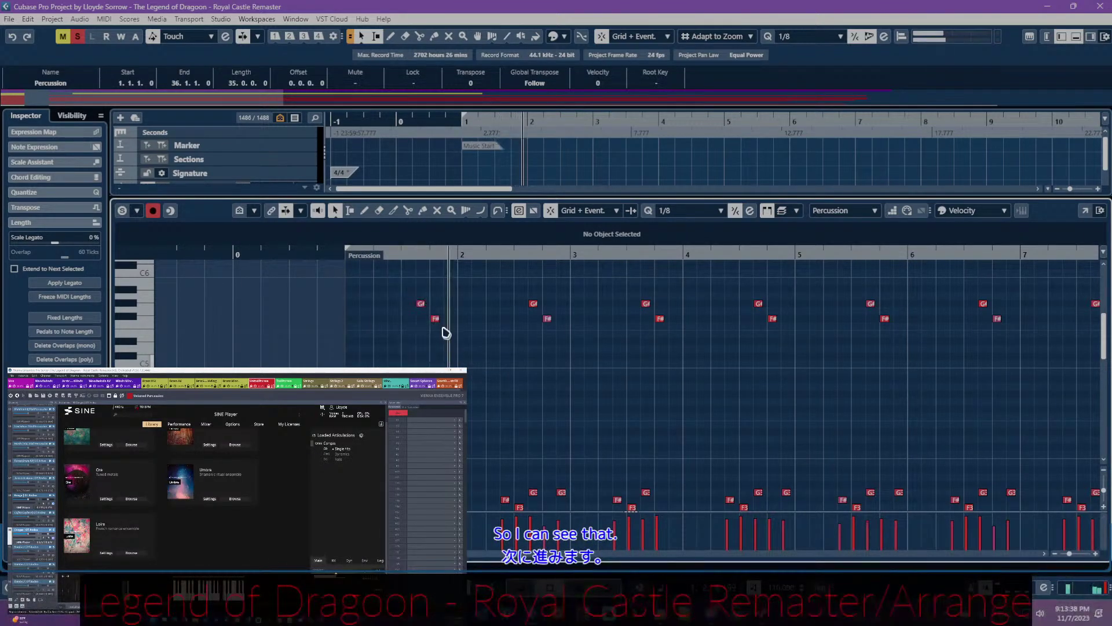
{"action": "left_click", "coordinate": [347, 252]}
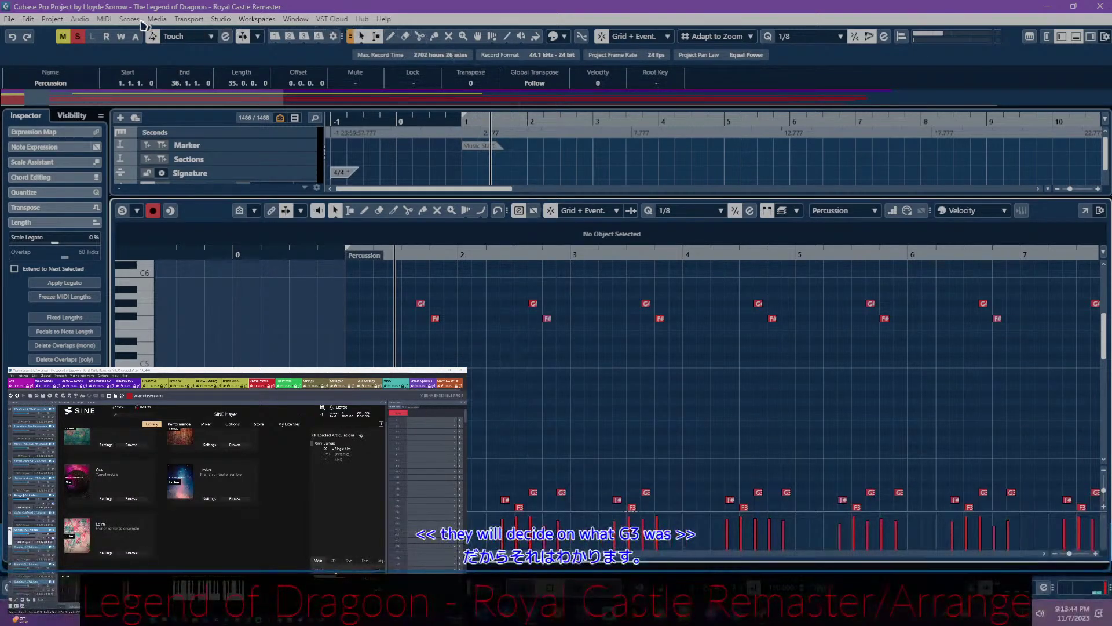
- Open the project notepad containing the percussion note mapping
{"action": "left_click", "coordinate": [80, 20]}
{"action": "mouse_move", "coordinate": [52, 19]}
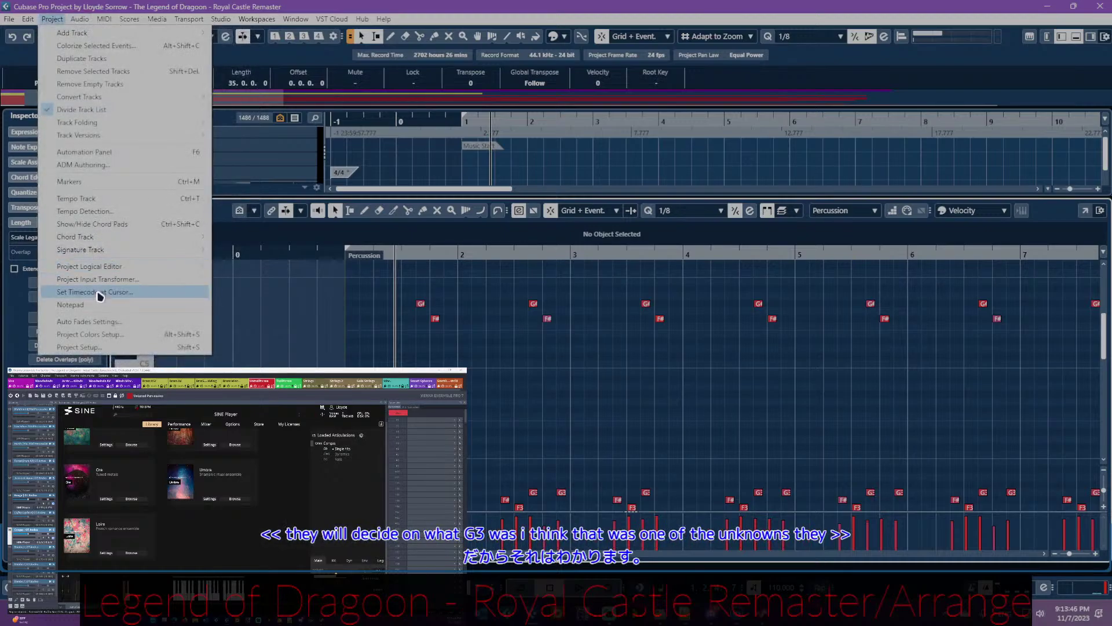
{"action": "left_click", "coordinate": [166, 306]}
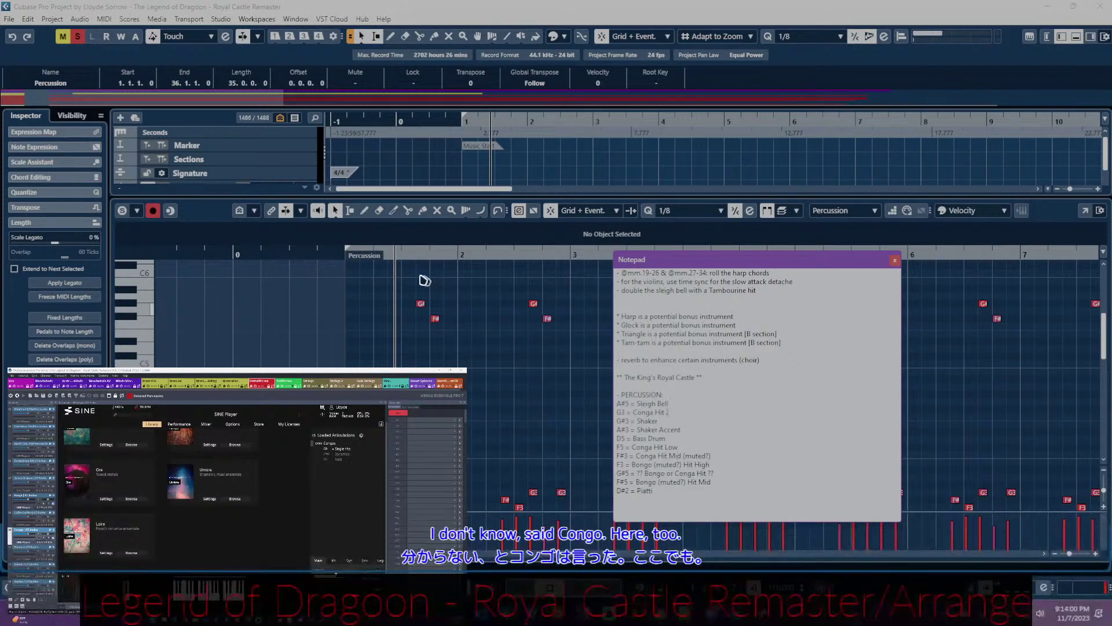
- Play the opening of the Percussion part repeatedly while comparing its G#5 and F#5 hits with the notepad's instrument list
{"action": "left_click", "coordinate": [437, 288]}
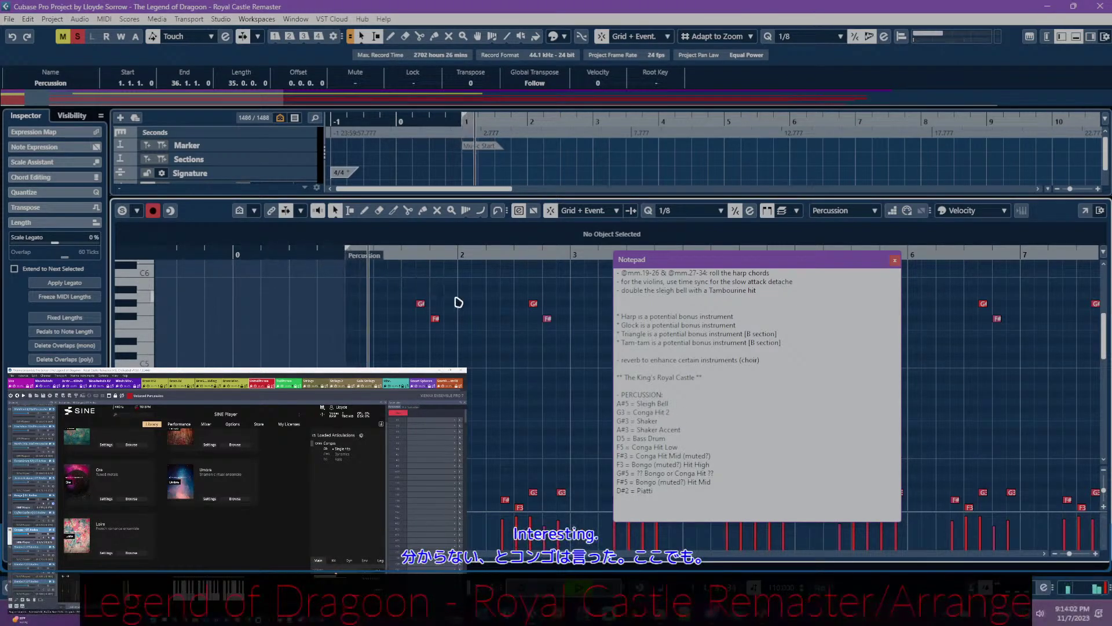
{"action": "scroll", "coordinate": [430, 333], "scroll_direction": "up", "scroll_amount": 2}
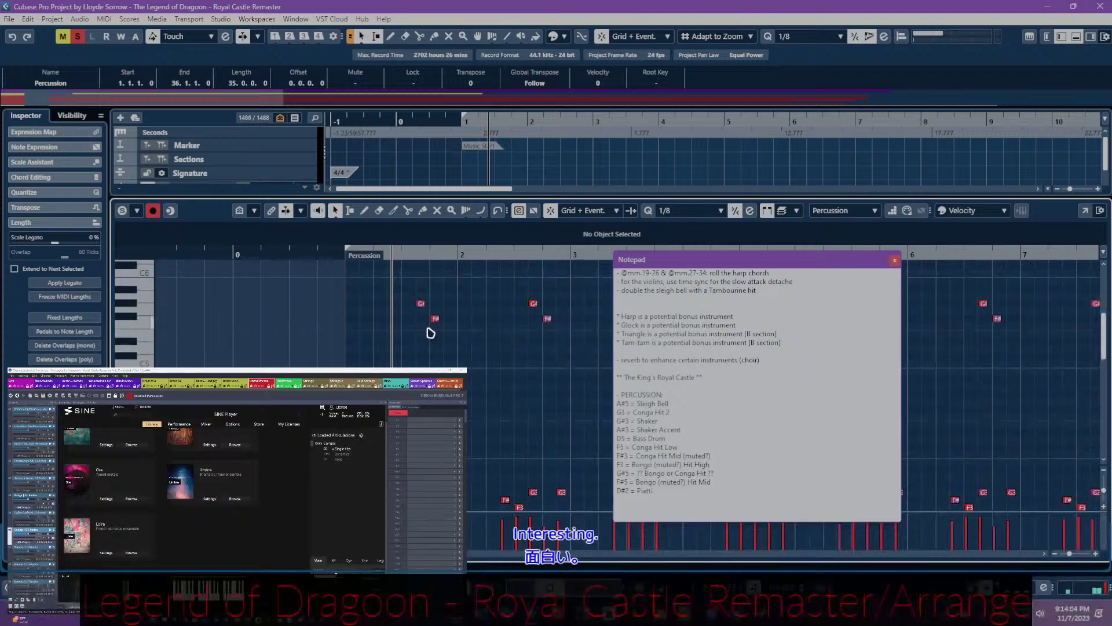
{"action": "key", "text": "space"}
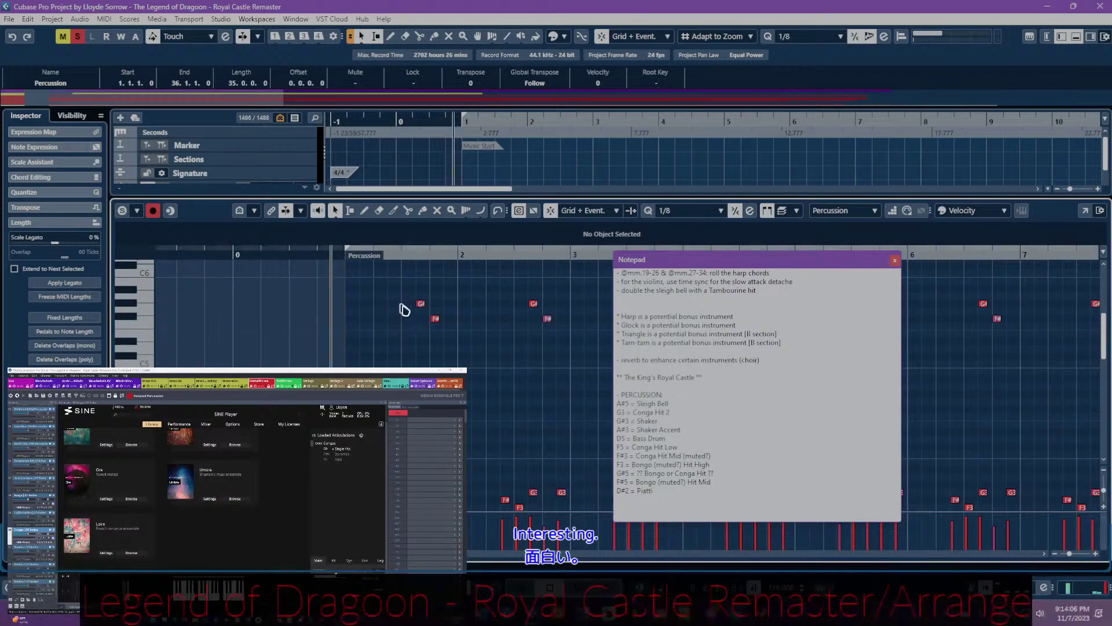
{"action": "scroll", "coordinate": [414, 324], "scroll_direction": "down", "scroll_amount": 3}
{"action": "key", "text": "space"}
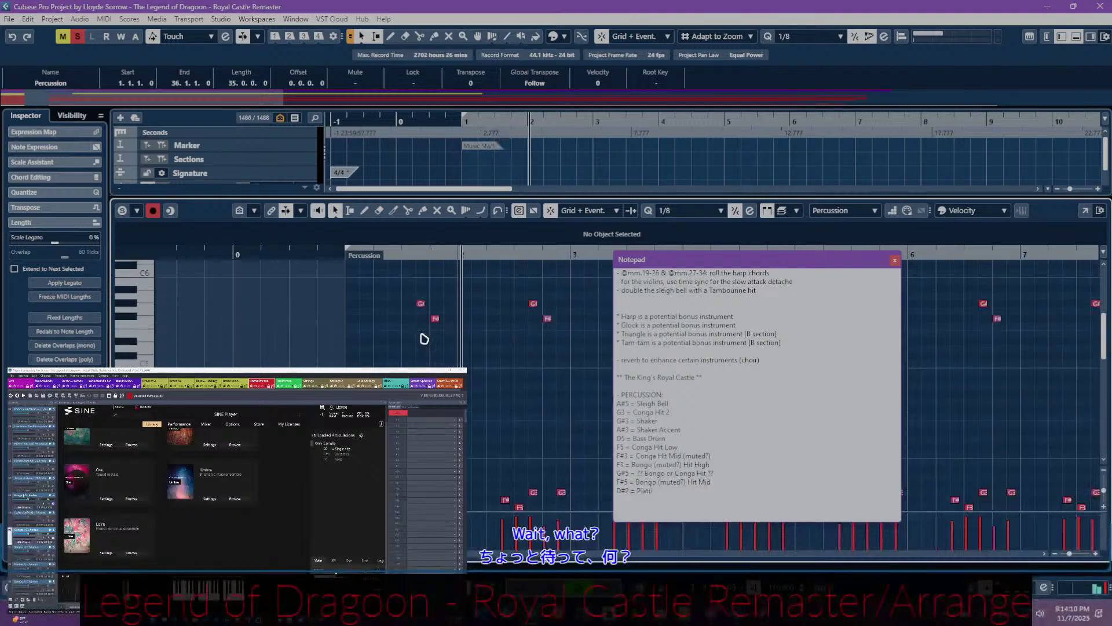
{"action": "scroll", "coordinate": [424, 339], "scroll_direction": "down", "scroll_amount": 2}
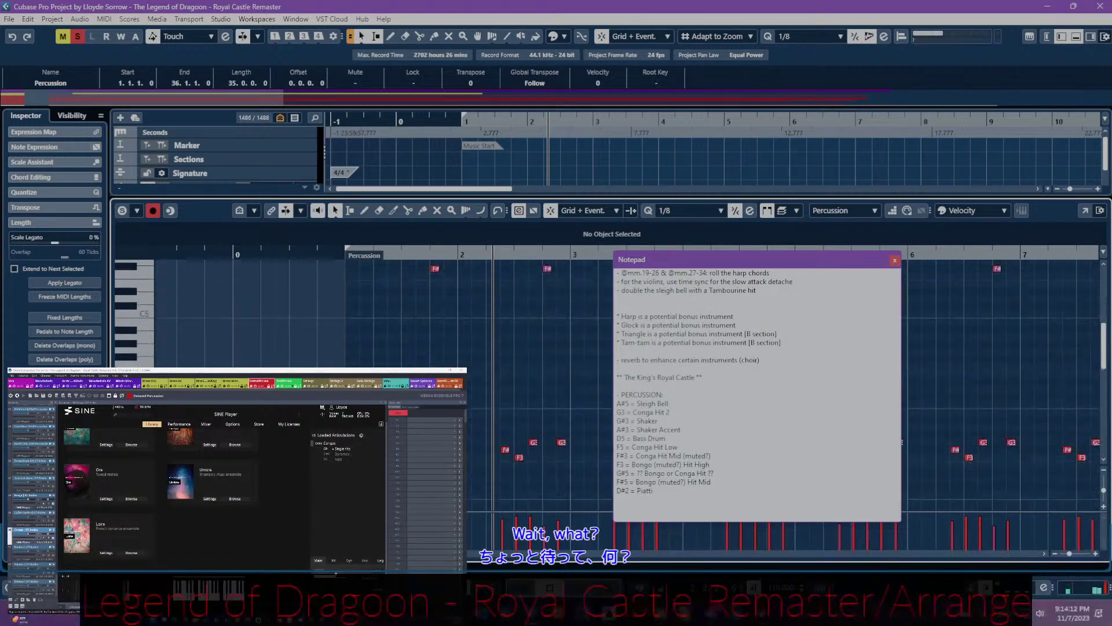
{"action": "scroll", "coordinate": [436, 322], "scroll_direction": "up", "scroll_amount": 2}
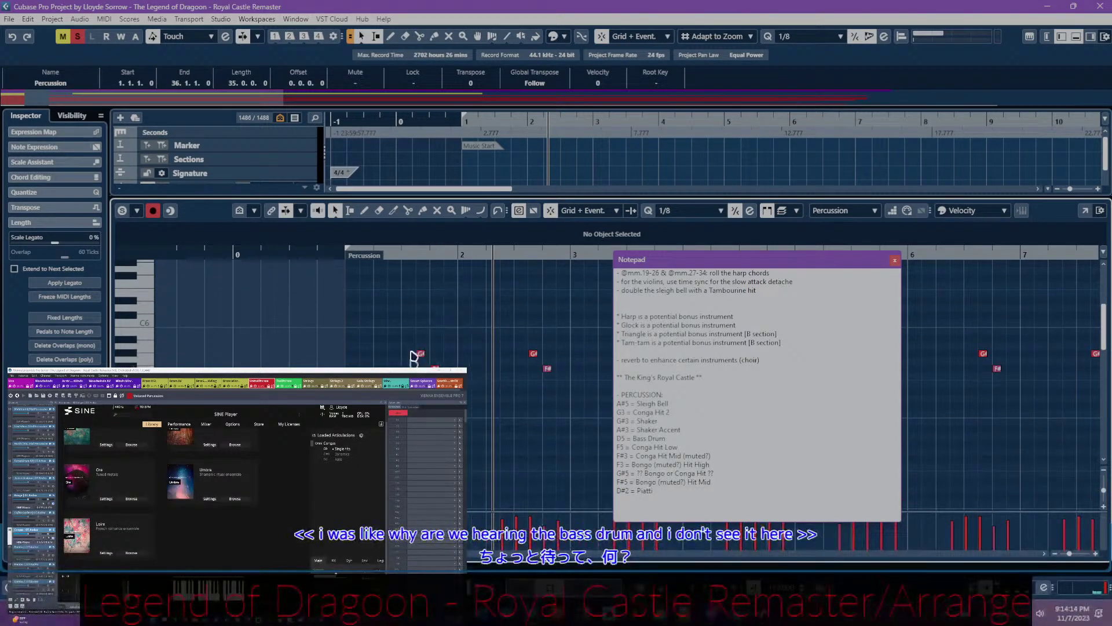
{"action": "key", "text": "space"}
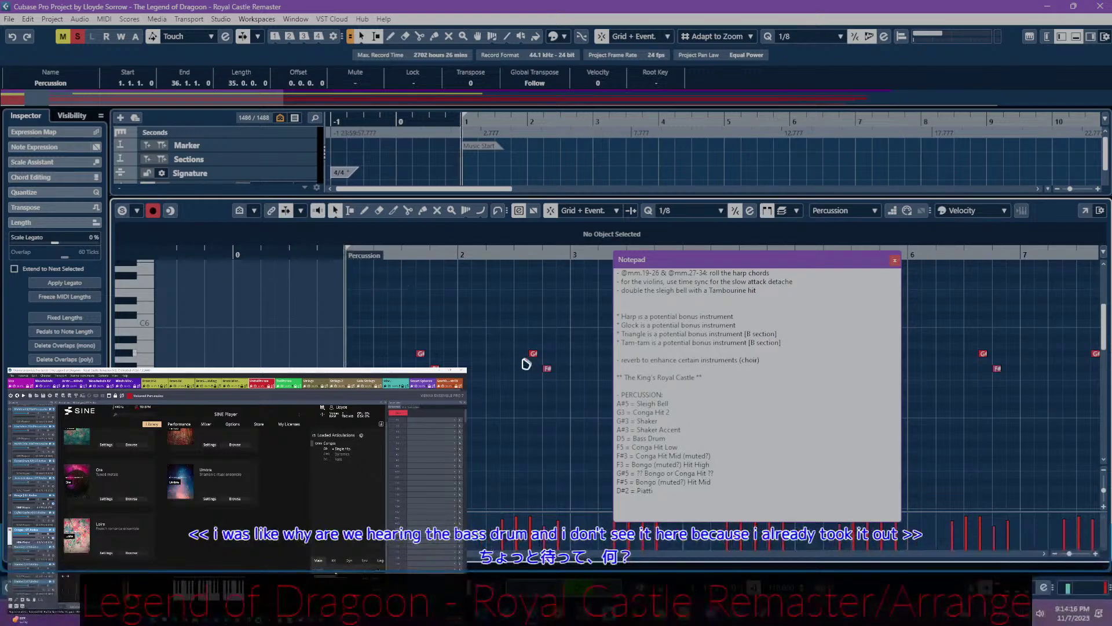
{"action": "scroll", "coordinate": [521, 365], "scroll_direction": "down", "scroll_amount": 3}
{"action": "key", "text": "space"}
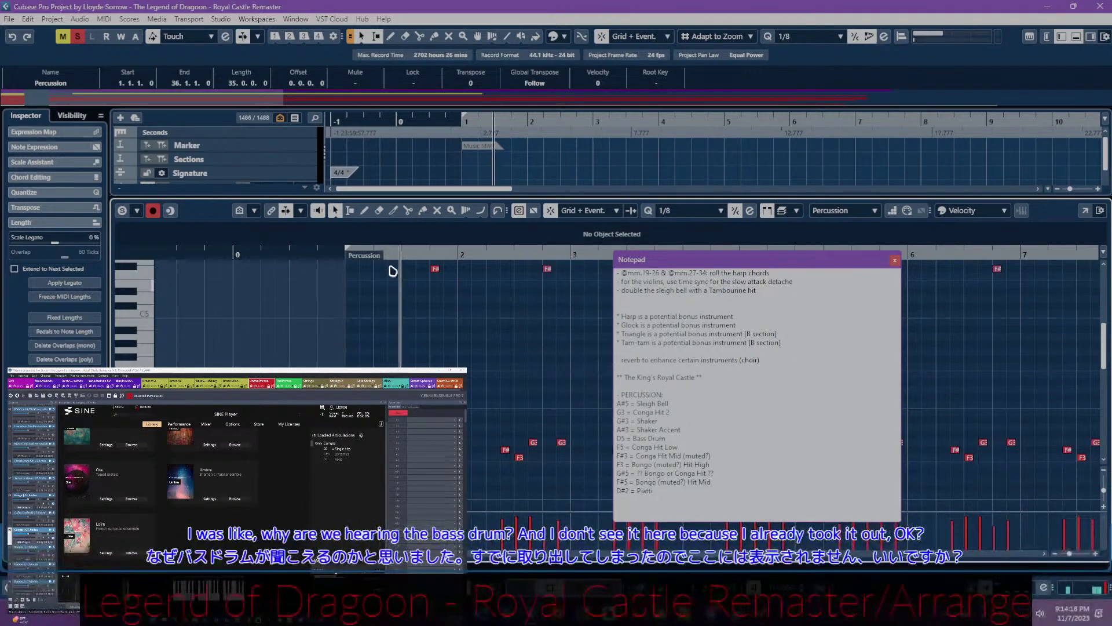
- Replay bar 1 of the Percussion part from several positions to single out its high notes
{"action": "left_click", "coordinate": [401, 252]}
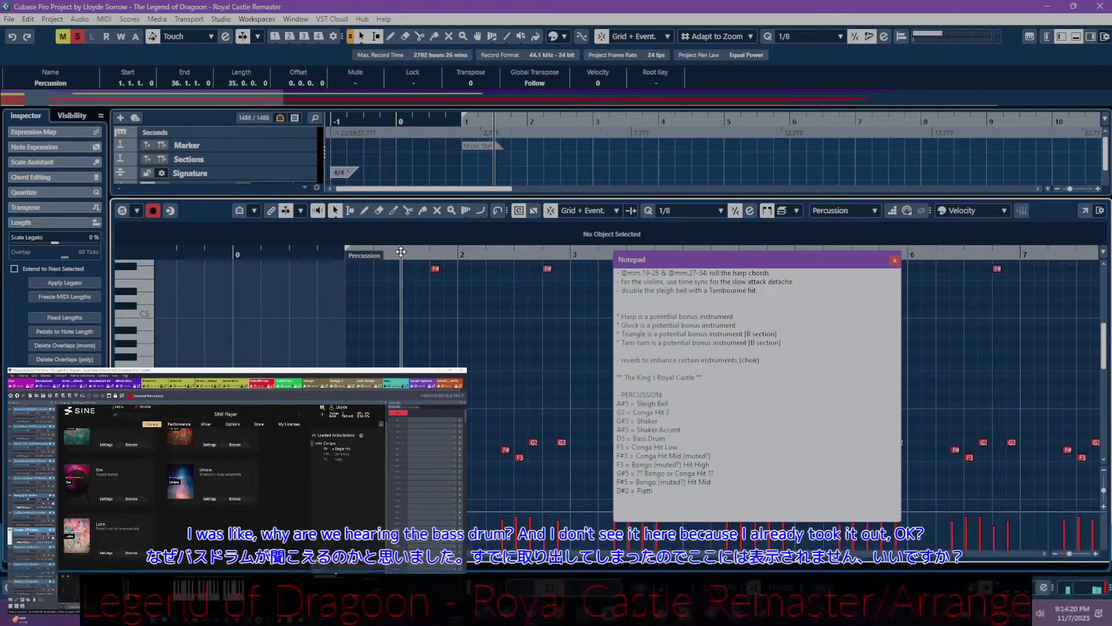
{"action": "left_click", "coordinate": [390, 256]}
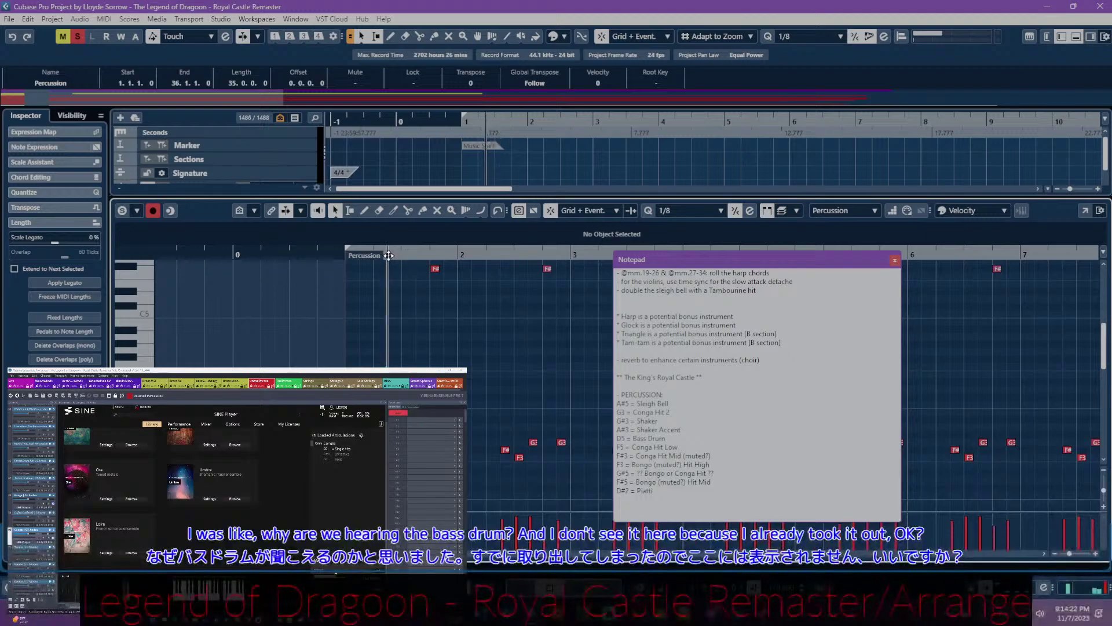
{"action": "left_click", "coordinate": [410, 257]}
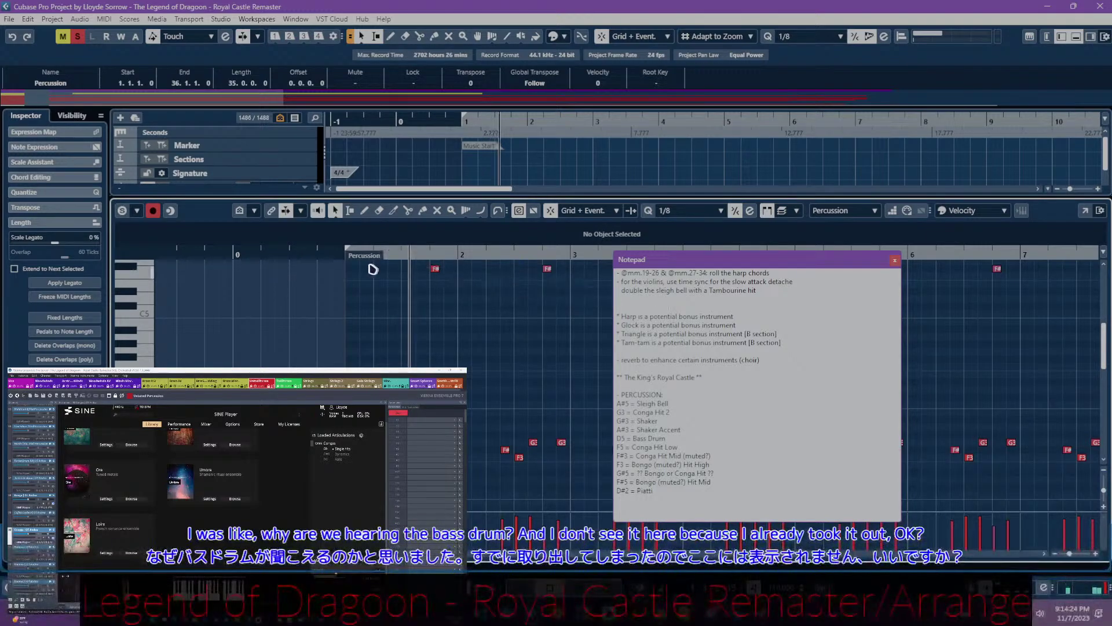
{"action": "left_click", "coordinate": [341, 256]}
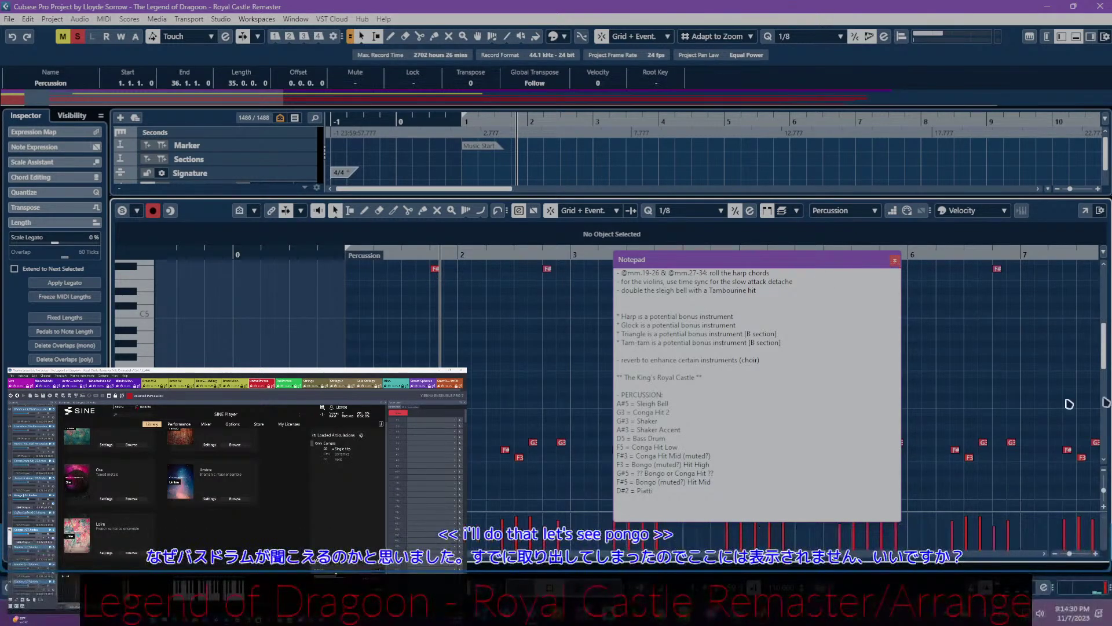
{"action": "scroll", "coordinate": [432, 351], "scroll_direction": "up", "scroll_amount": 2}
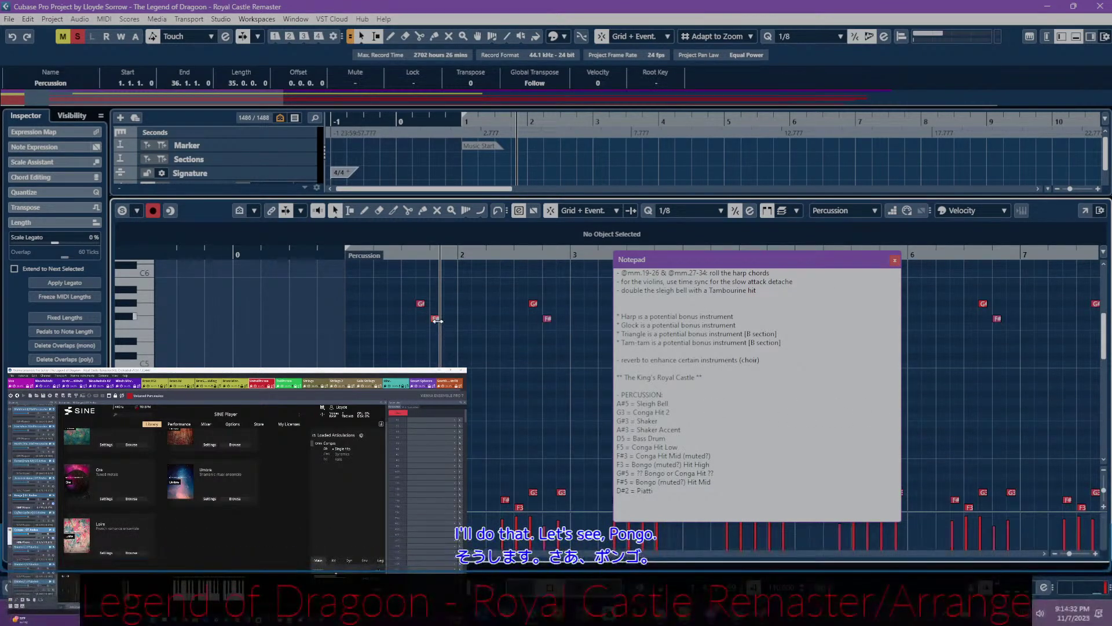
- Bring up the bongo instrument in SINE Player, replay the bar 1 hit, and close the Percussion part's editor
{"action": "left_click", "coordinate": [25, 496]}
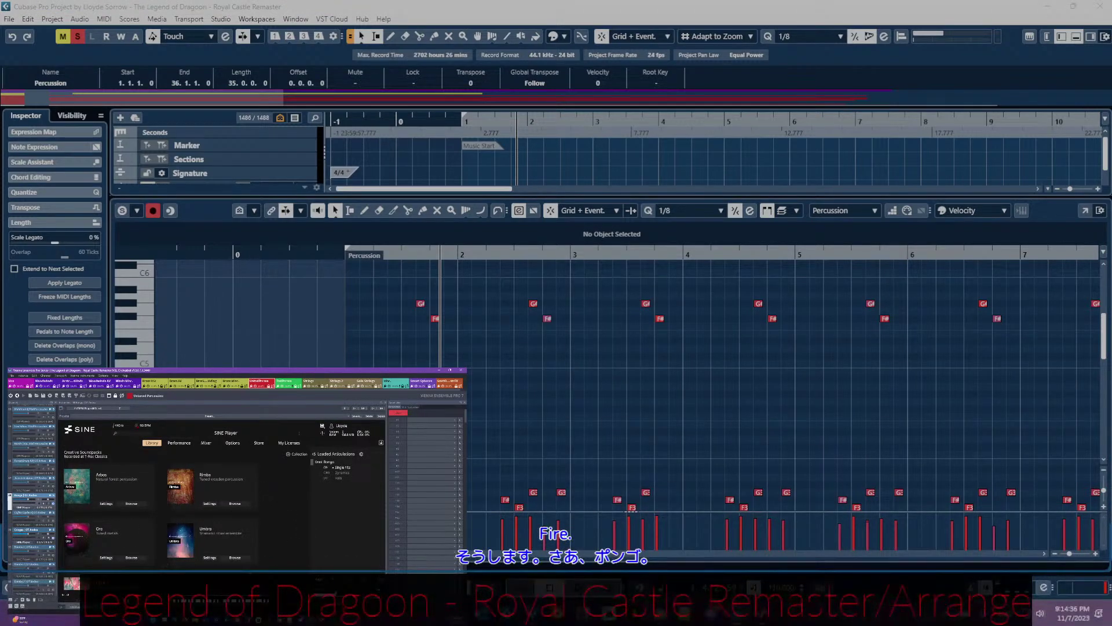
{"action": "left_click", "coordinate": [415, 258]}
{"action": "left_click", "coordinate": [417, 255]}
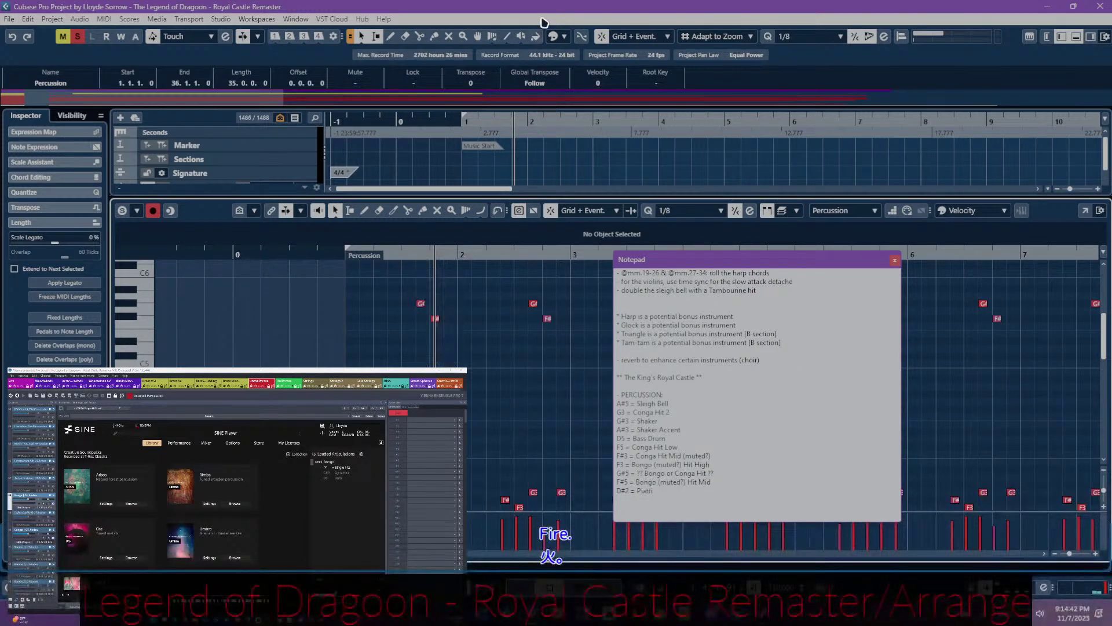
{"action": "key", "text": "ctrl+e"}
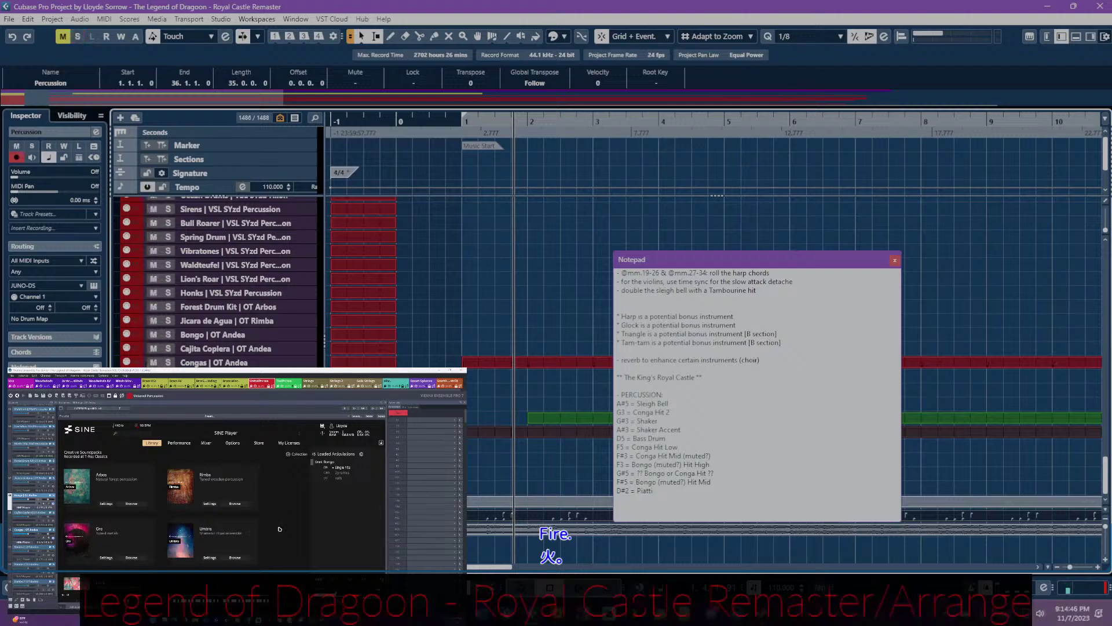
{"action": "left_click", "coordinate": [387, 498]}
{"action": "scroll", "coordinate": [387, 488], "scroll_direction": "down", "scroll_amount": 1}
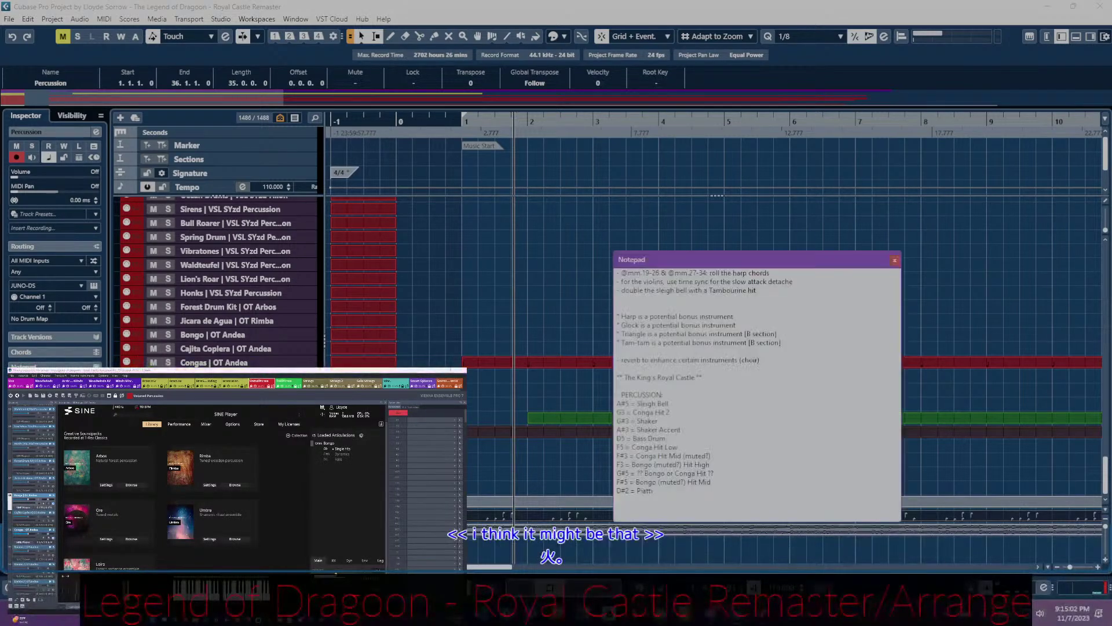
- Play the soloed Royal Castle reference track from bar 1 and replay it
{"action": "left_click", "coordinate": [462, 121]}
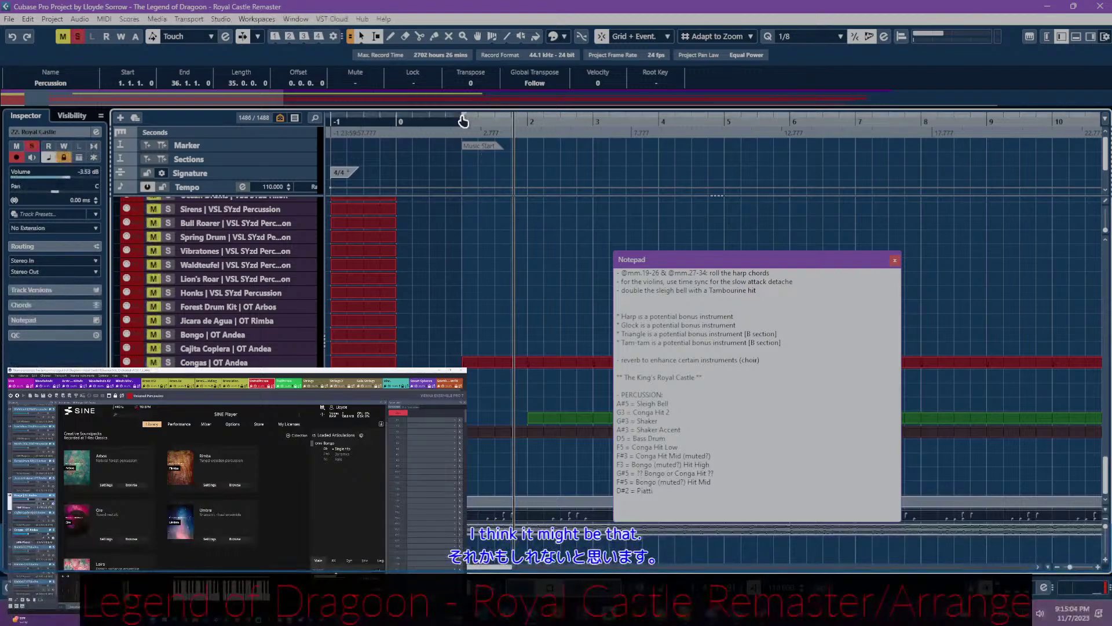
{"action": "key", "text": "space"}
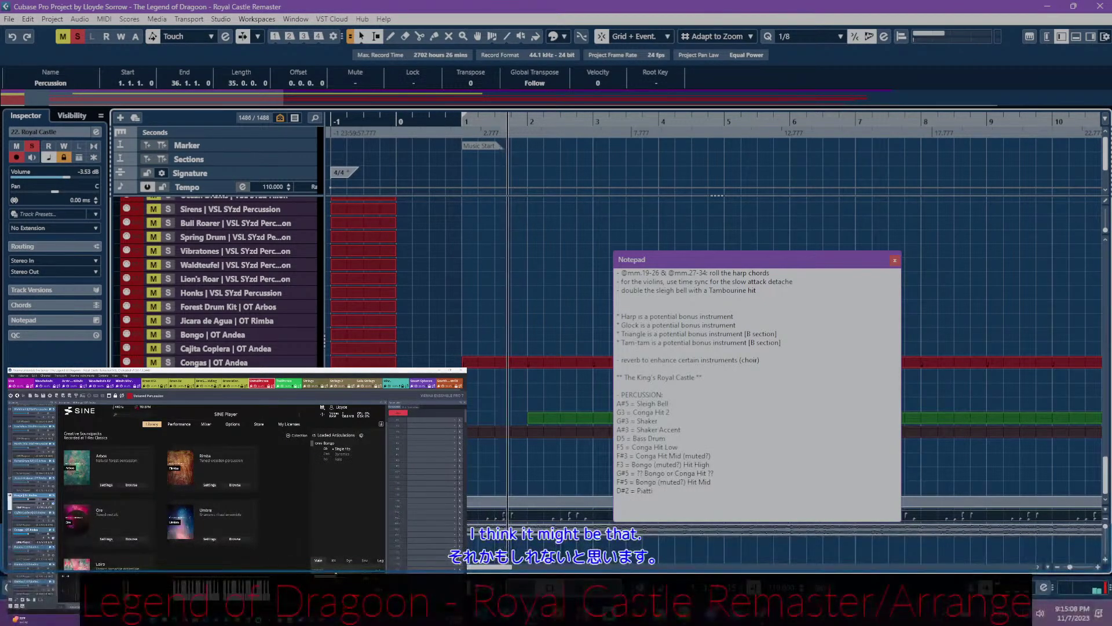
{"action": "left_click", "coordinate": [462, 121]}
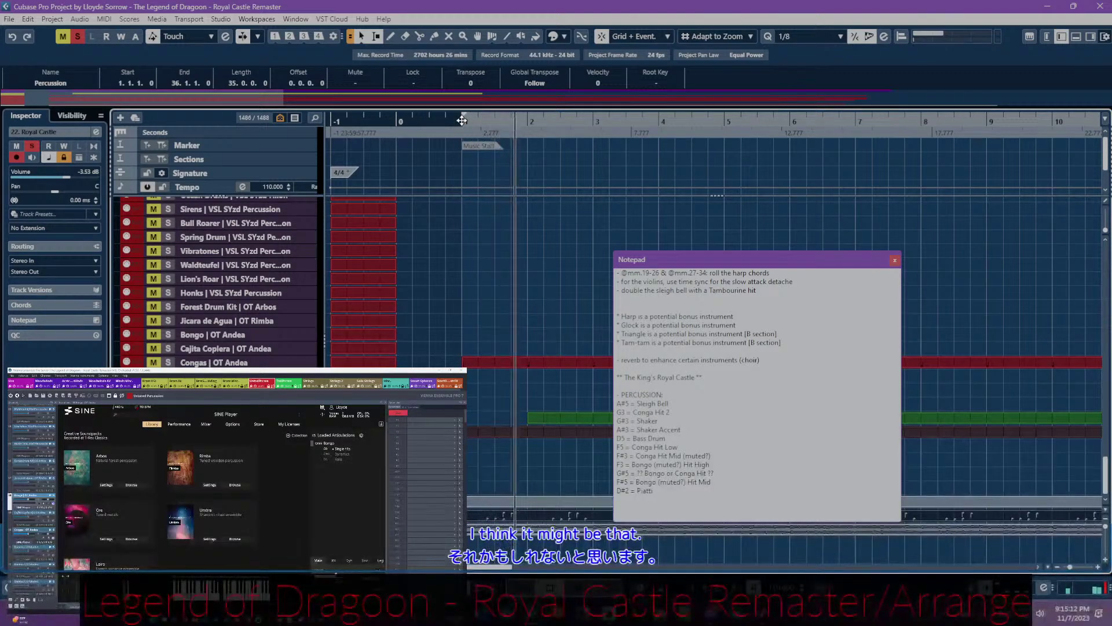
- Unsolo and mute the Royal Castle reference track
{"action": "key", "text": "s"}
{"action": "key", "text": "m"}
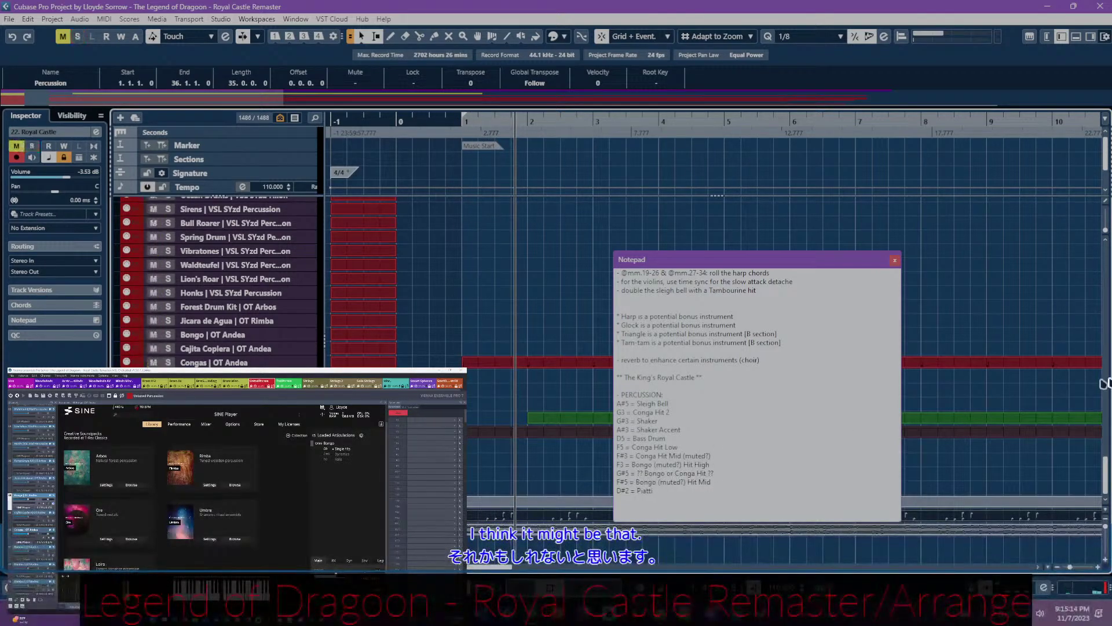
{"action": "key", "text": "Escape"}
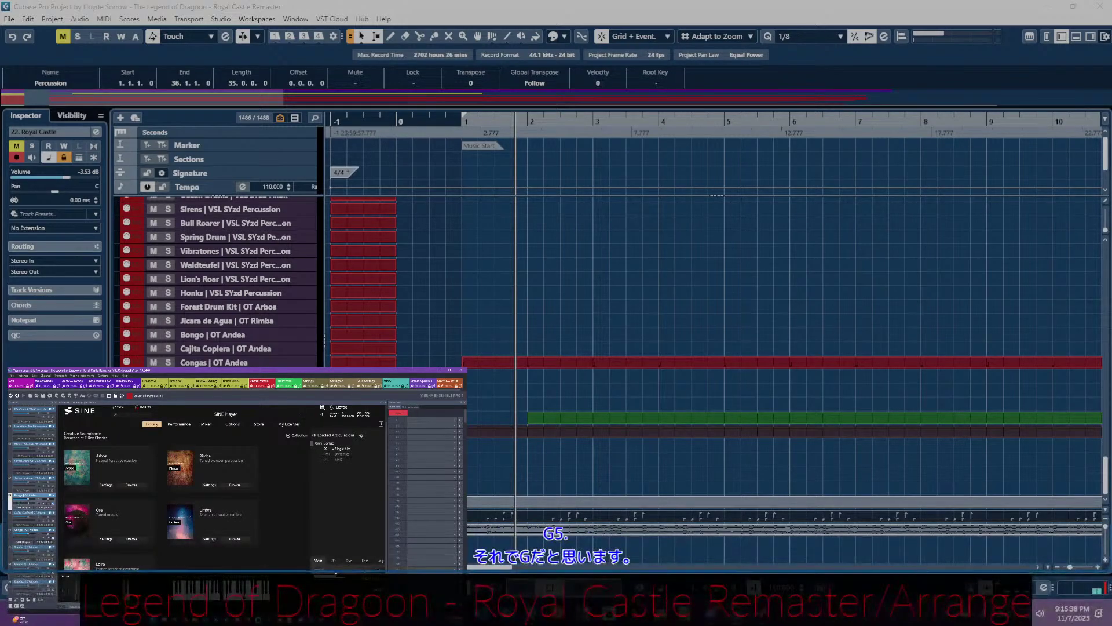
- Reopen the Percussion part, select the G#5 and F#5 notes in bars 1 and 2, and close the notepad
{"action": "left_click", "coordinate": [505, 522]}
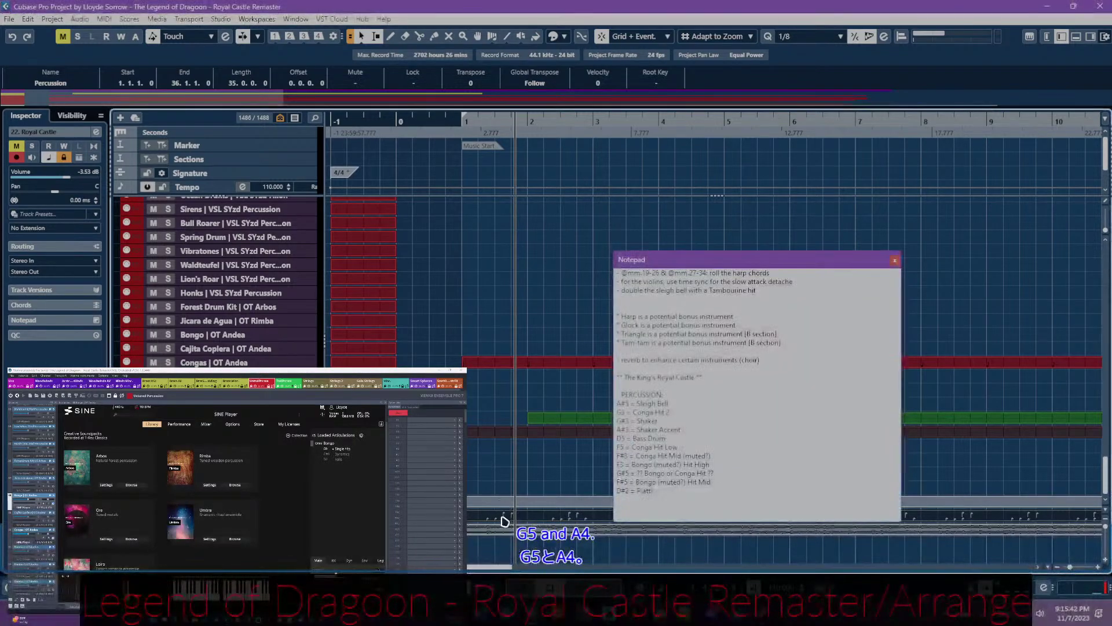
{"action": "double_click", "coordinate": [506, 521]}
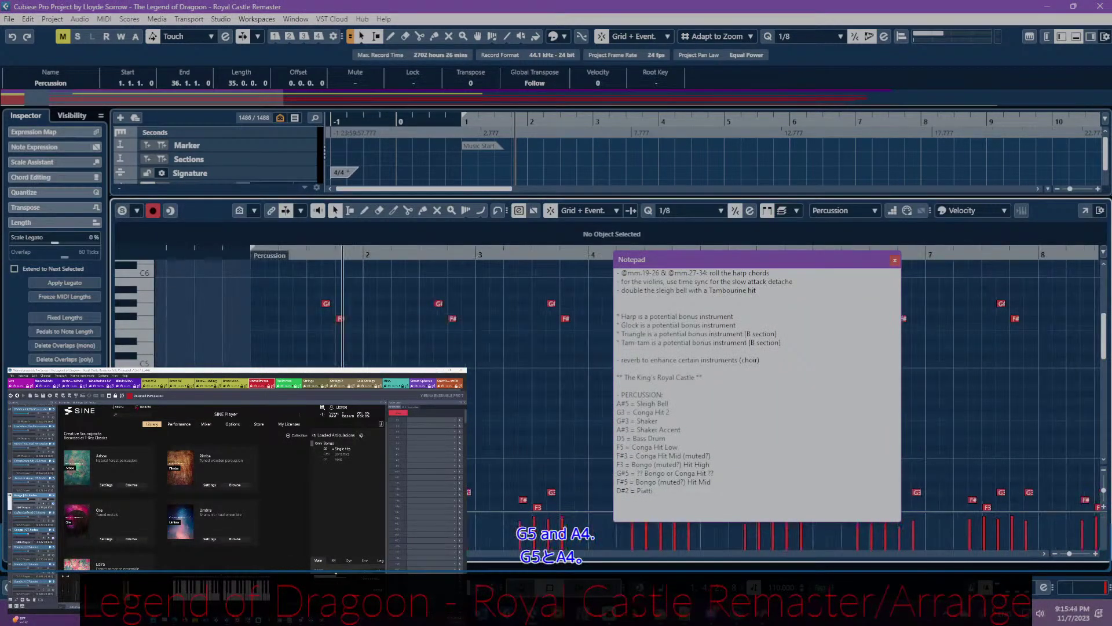
{"action": "left_click", "coordinate": [343, 253]}
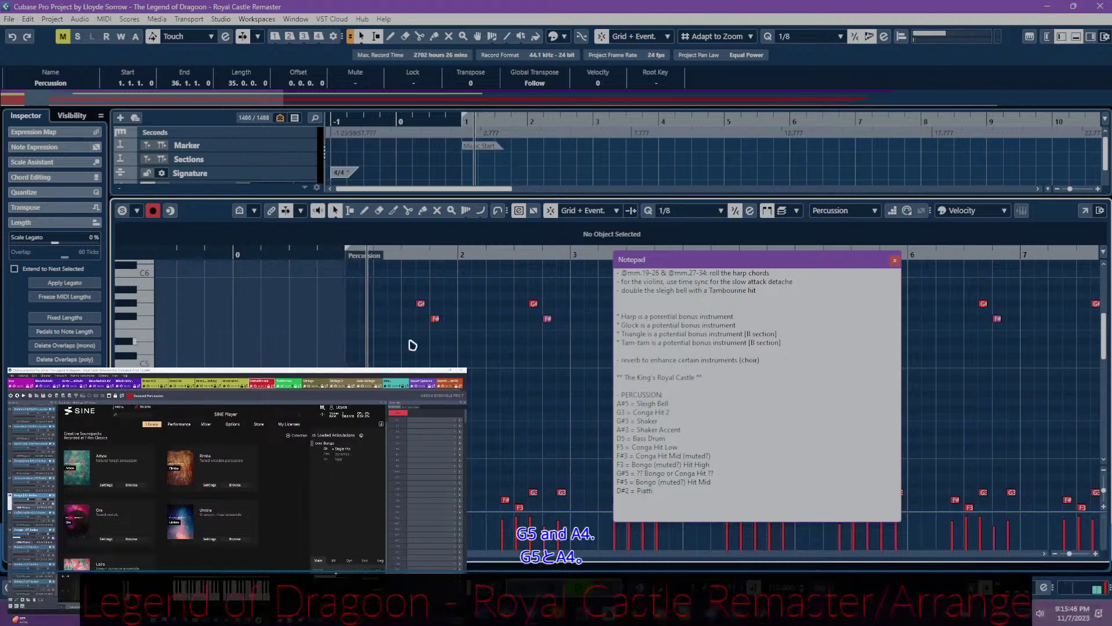
{"action": "left_click_drag", "start_coordinate": [406, 291], "coordinate": [586, 341]}
{"action": "left_click", "coordinate": [895, 264]}
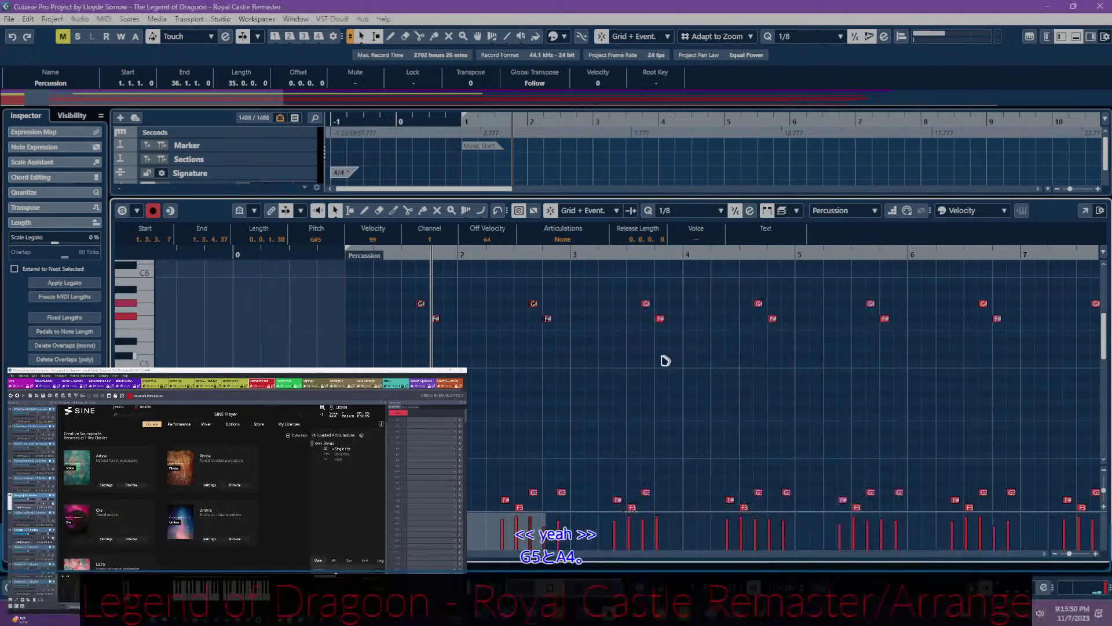
- Cut all G#5 and F#5 notes from the Percussion part and close its editor
{"action": "scroll", "coordinate": [665, 363], "scroll_direction": "right", "scroll_amount": 3}
{"action": "left_click_drag", "start_coordinate": [431, 289], "coordinate": [725, 353]}
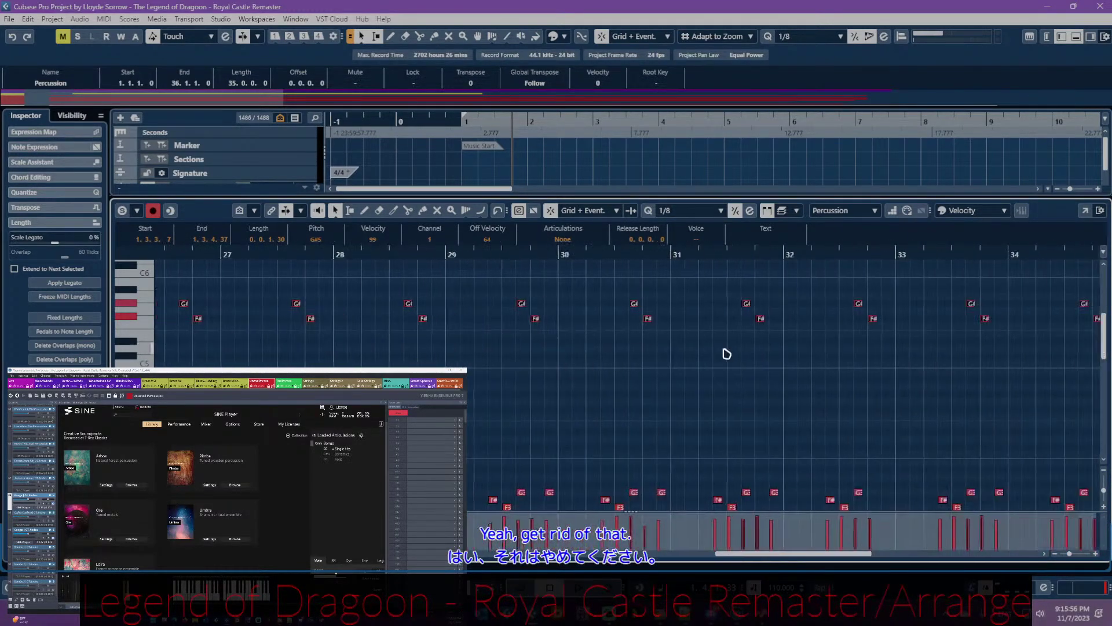
{"action": "scroll", "coordinate": [608, 368], "scroll_direction": "left", "scroll_amount": 3}
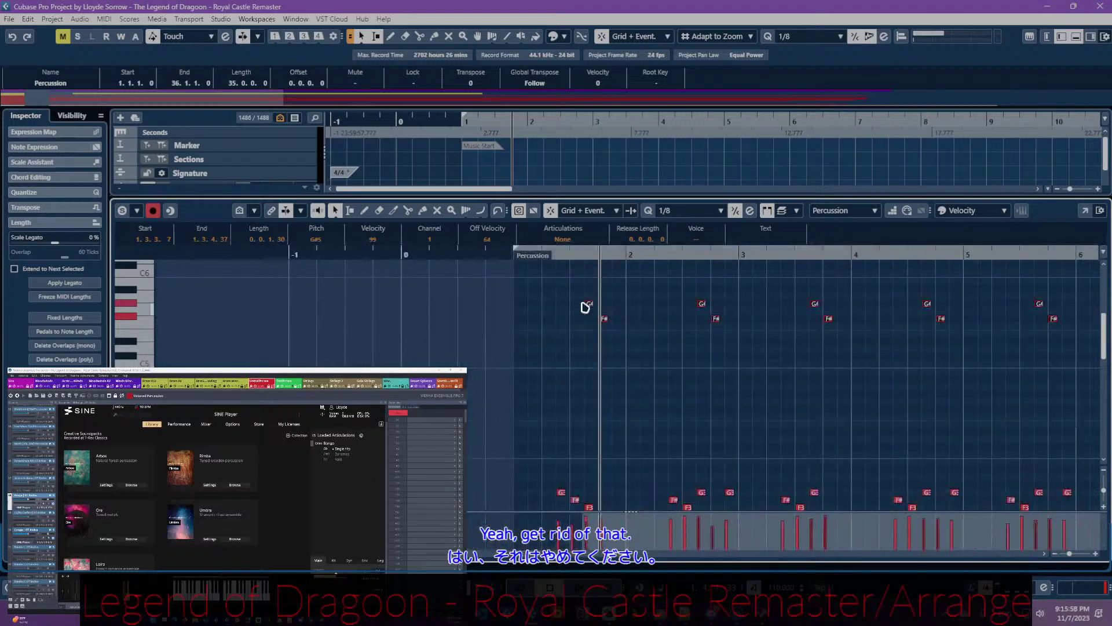
{"action": "left_click", "coordinate": [630, 308]}
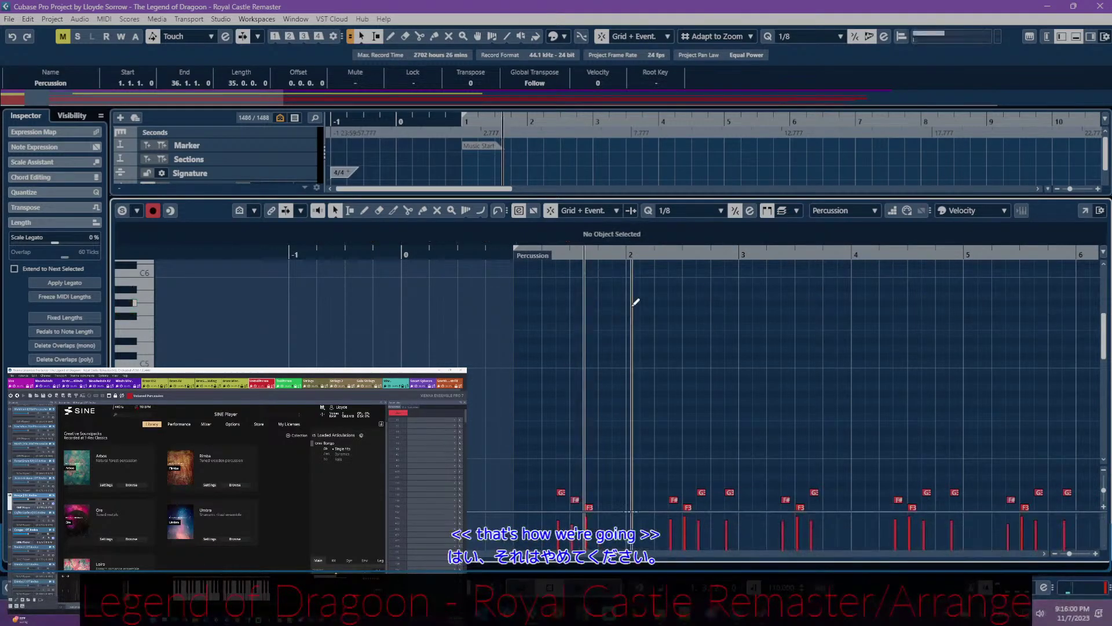
{"action": "key", "text": "ctrl+alt+e"}
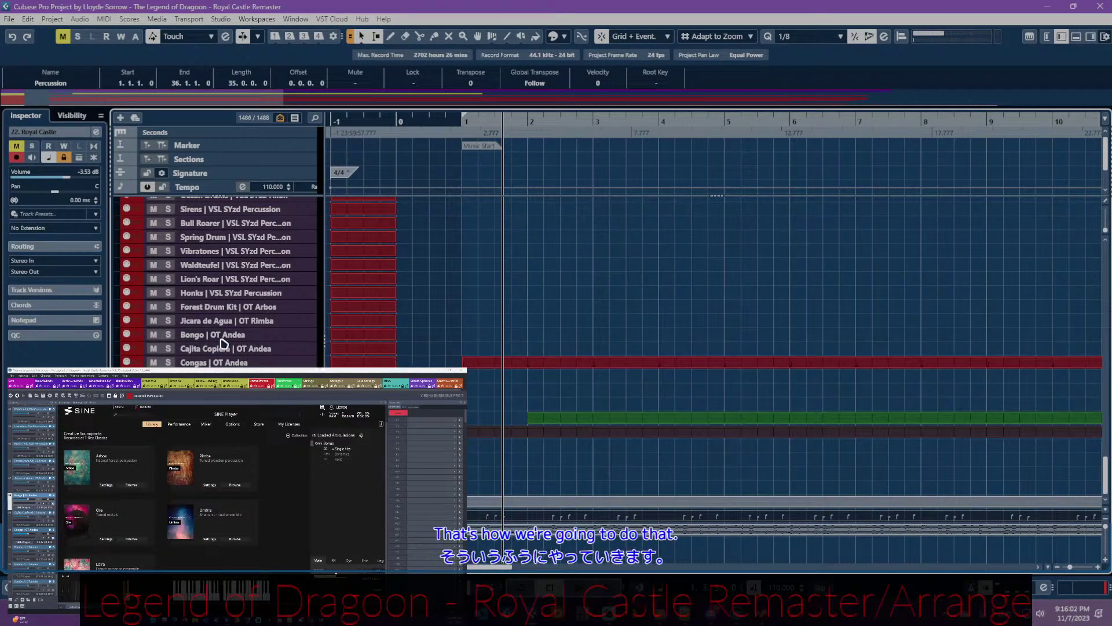
- Paste the cut notes onto the Bongo | OT Andea track and extend the part's start to bar 1
{"action": "left_click", "coordinate": [273, 335]}
{"action": "left_click", "coordinate": [608, 341]}
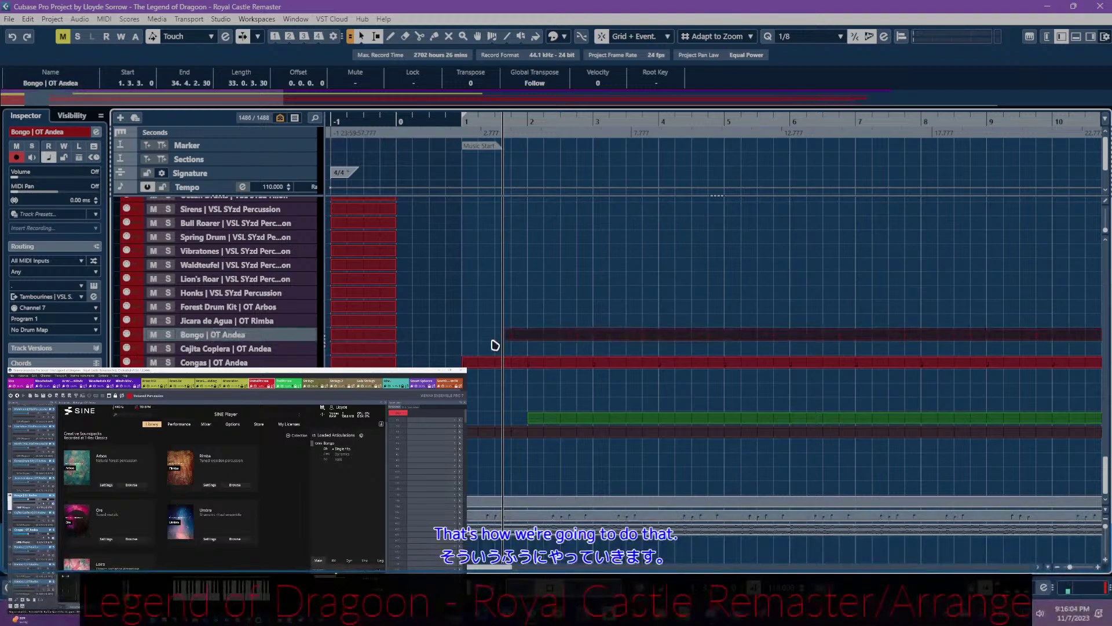
{"action": "left_click_drag", "start_coordinate": [503, 339], "coordinate": [463, 339]}
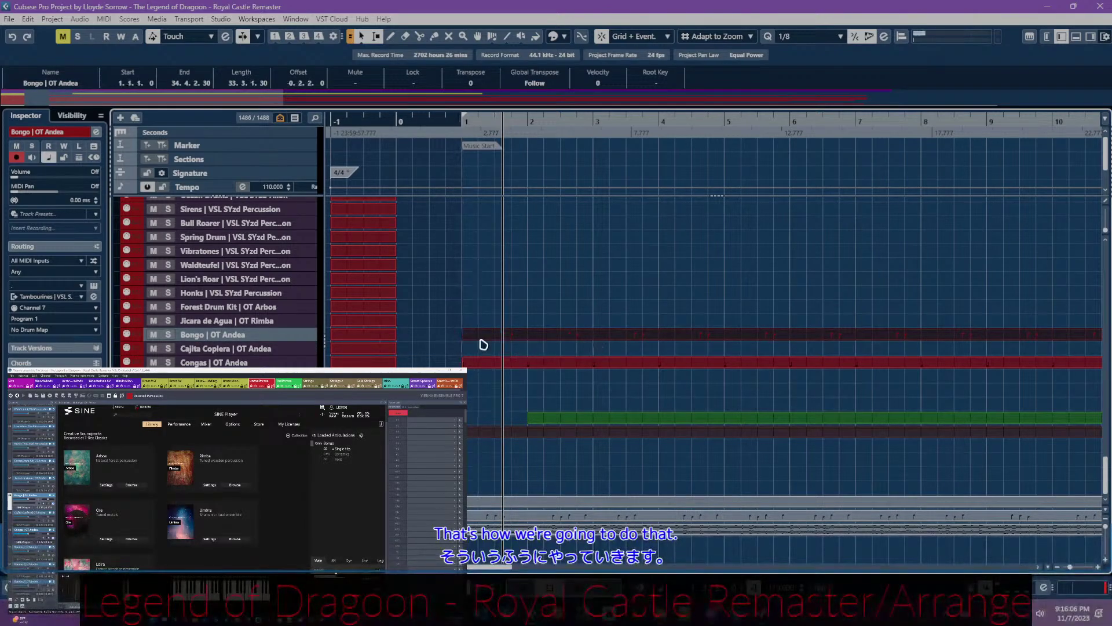
- Transpose the Bongo part's G#5 notes to G5 and its F#5 notes to A4, and play the part
{"action": "double_click", "coordinate": [492, 343]}
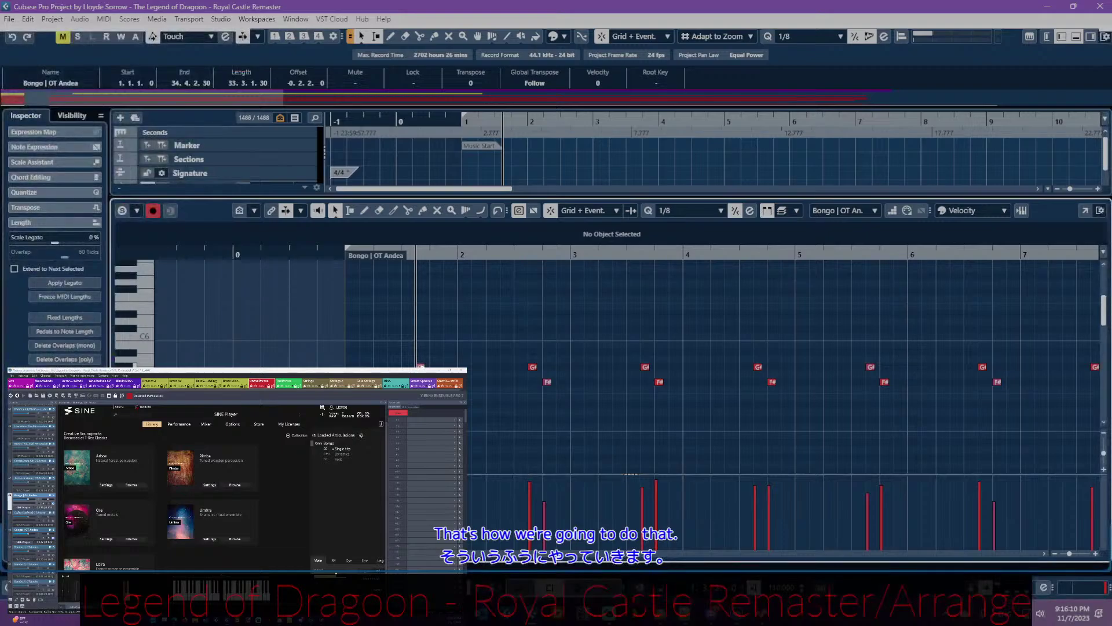
{"action": "left_click", "coordinate": [133, 367], "text": "ctrl"}
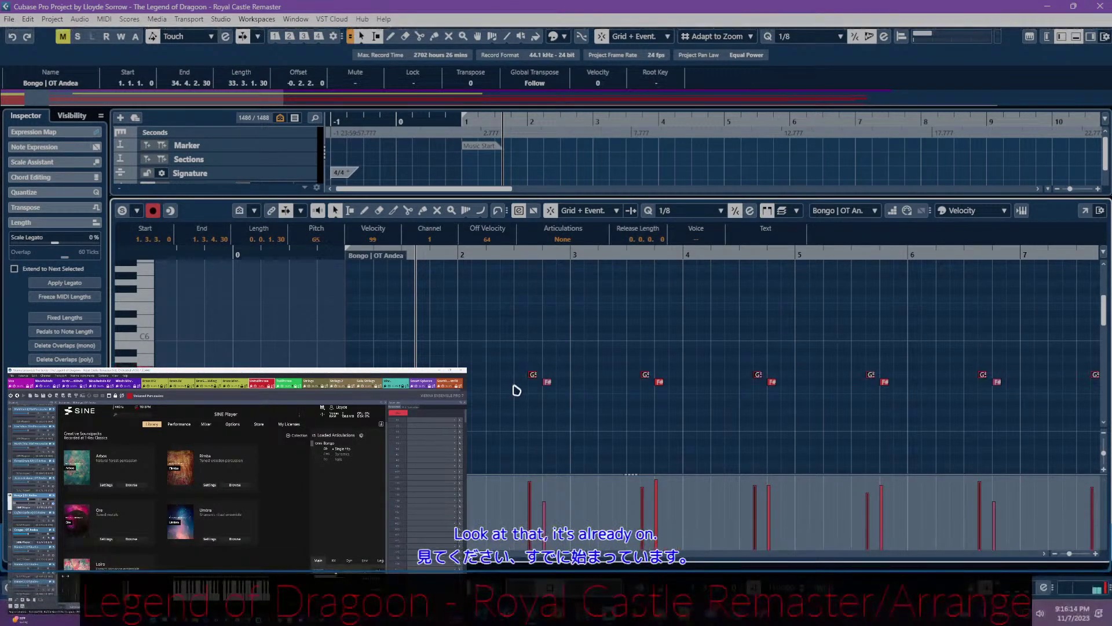
{"action": "left_click", "coordinate": [131, 382], "text": "ctrl"}
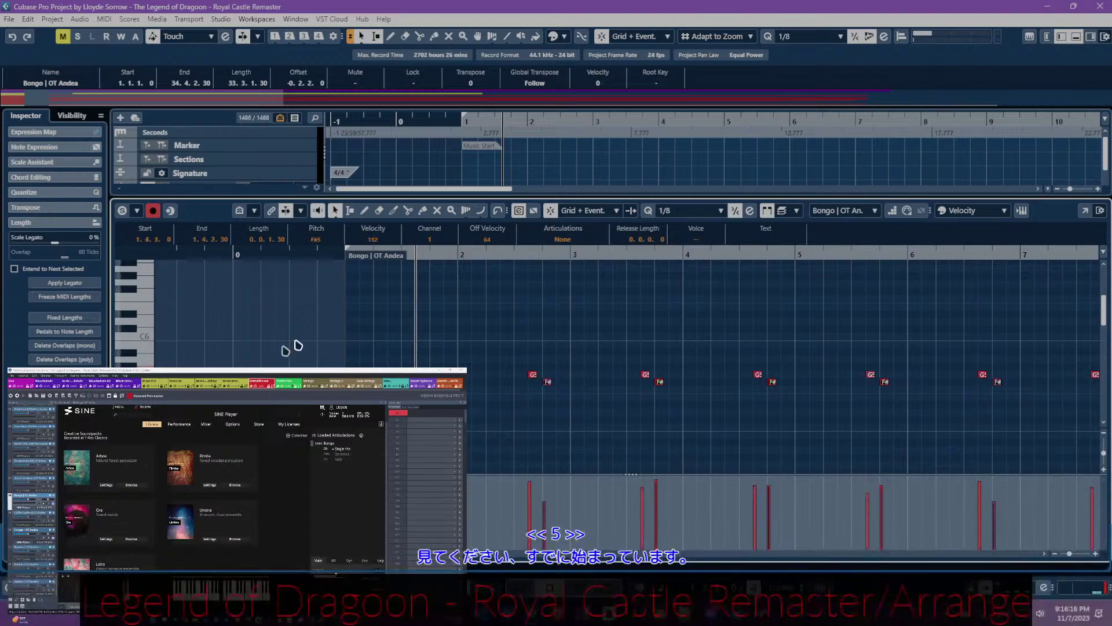
{"action": "left_click", "coordinate": [317, 239]}
{"action": "type", "text": "A4"}
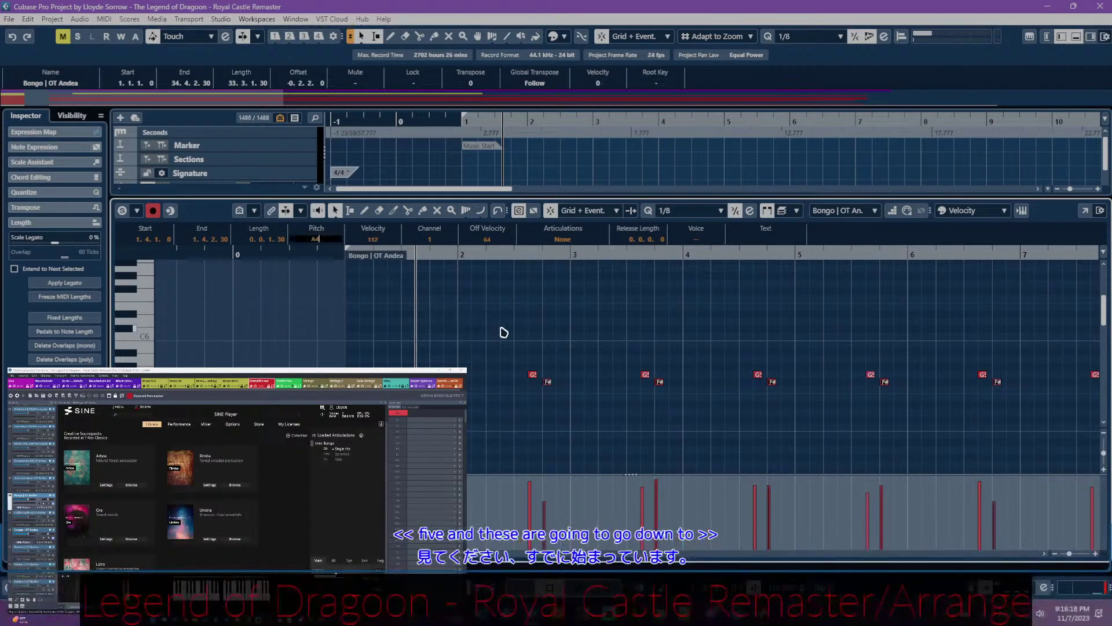
{"action": "key", "text": "Return"}
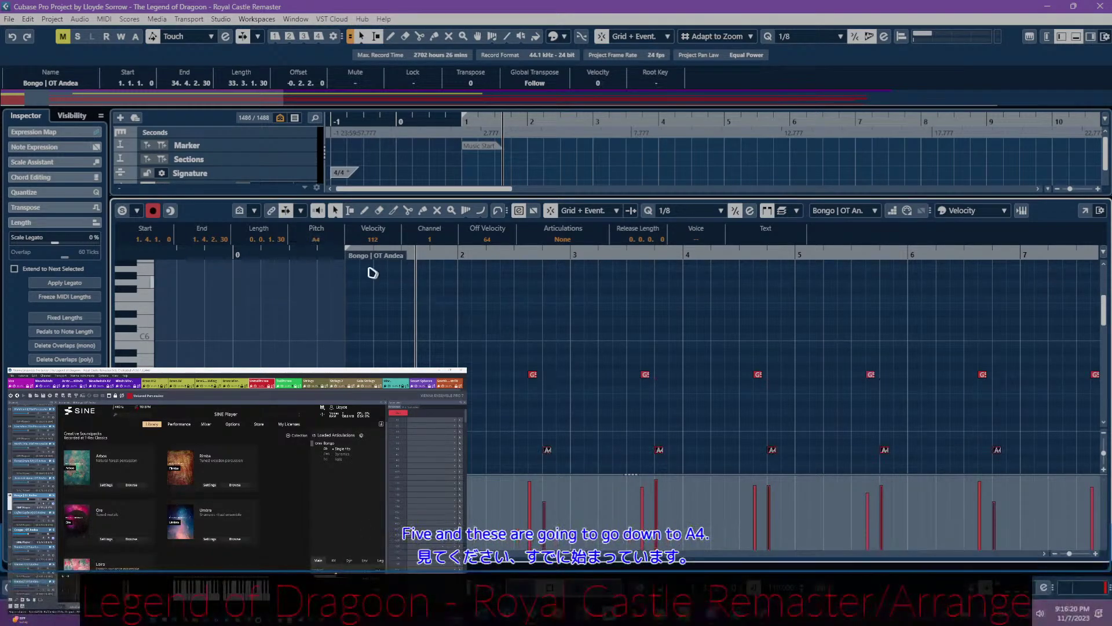
{"action": "key", "text": "space"}
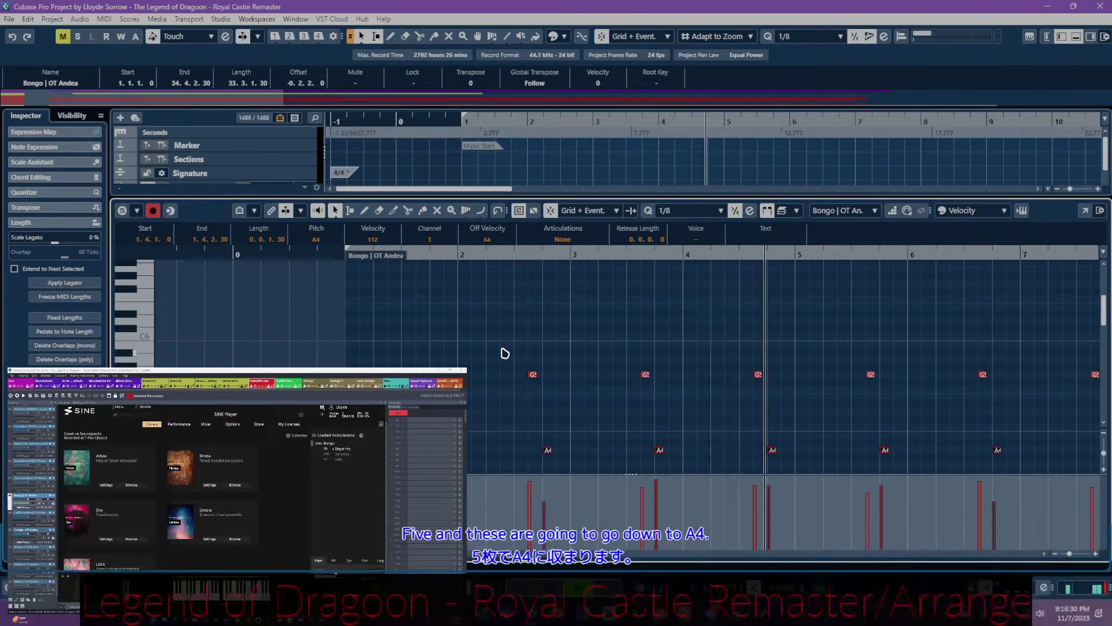
{"action": "scroll", "coordinate": [527, 368], "scroll_direction": "down", "scroll_amount": 2}
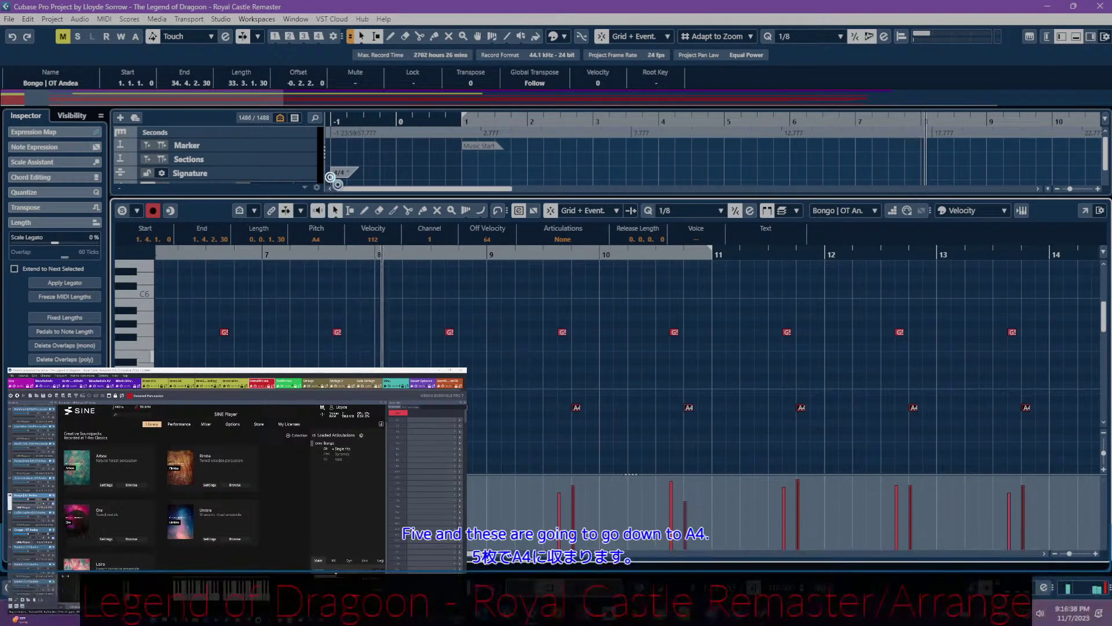
- Shorten the G#5 and F#5 entries in the project notepad to "Bongo" and close the notepad
{"action": "left_click", "coordinate": [76, 20]}
{"action": "left_click", "coordinate": [110, 304]}
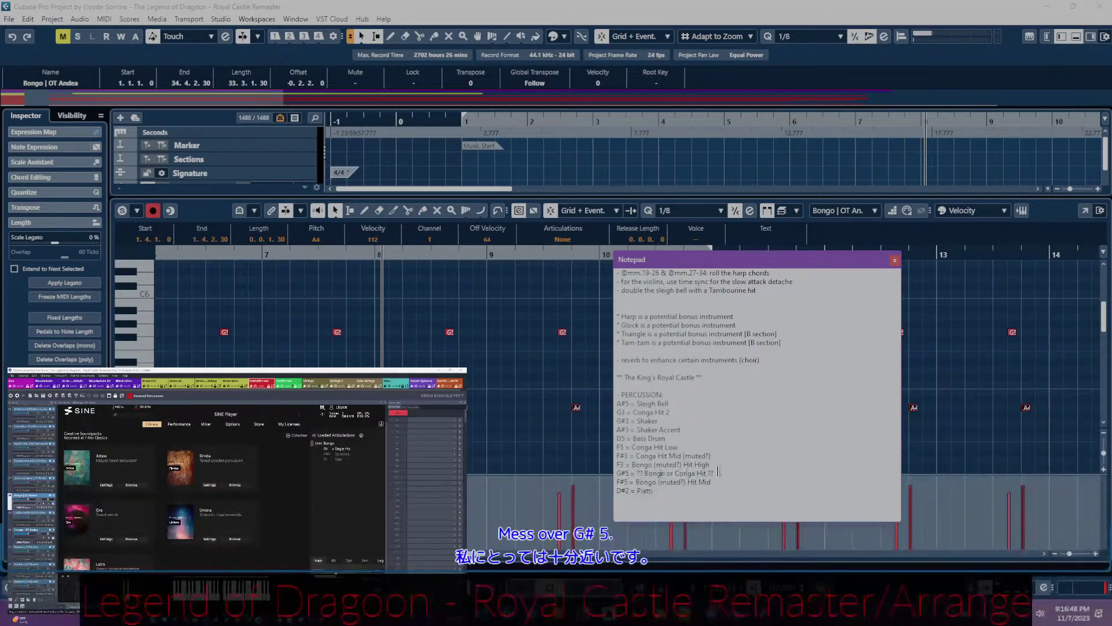
{"action": "left_click_drag", "start_coordinate": [718, 473], "coordinate": [674, 473]}
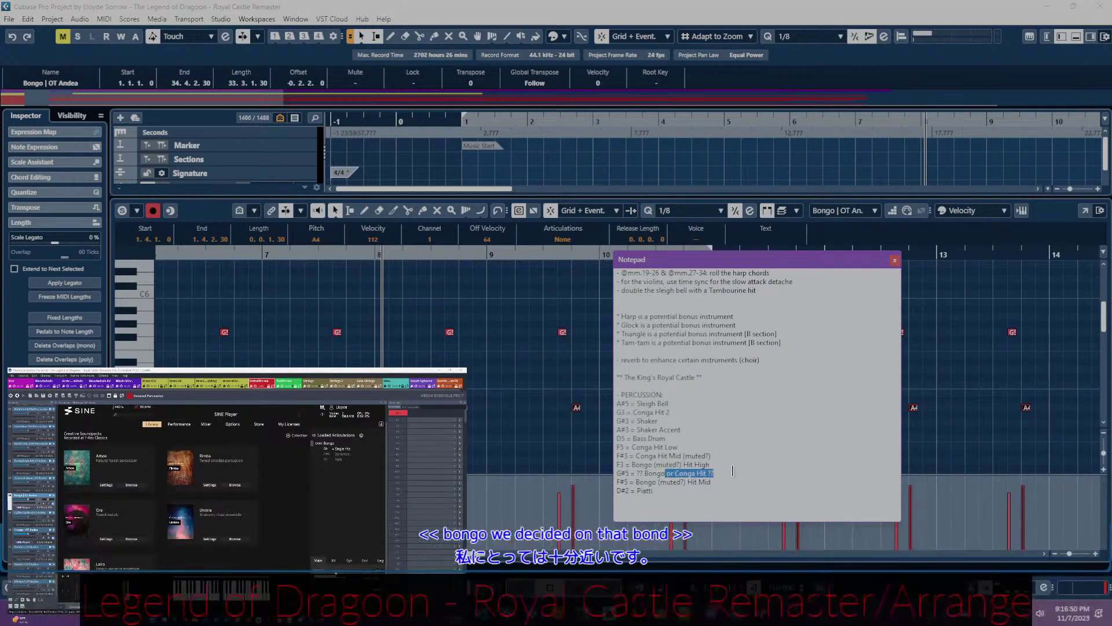
{"action": "key", "text": "BackSpace"}
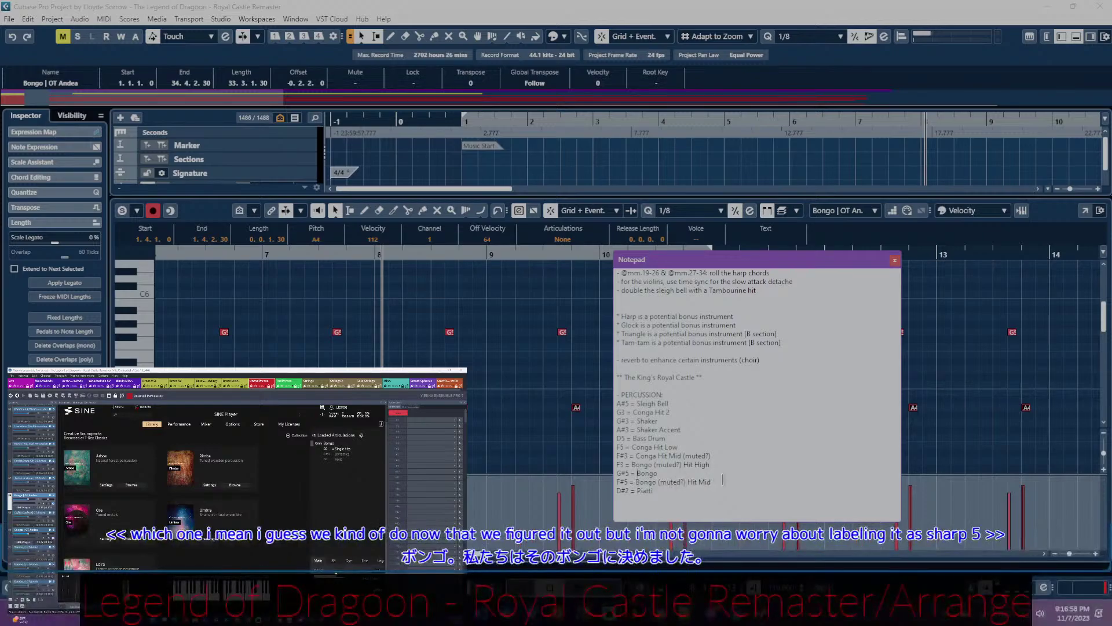
{"action": "left_click_drag", "start_coordinate": [710, 482], "coordinate": [657, 483]}
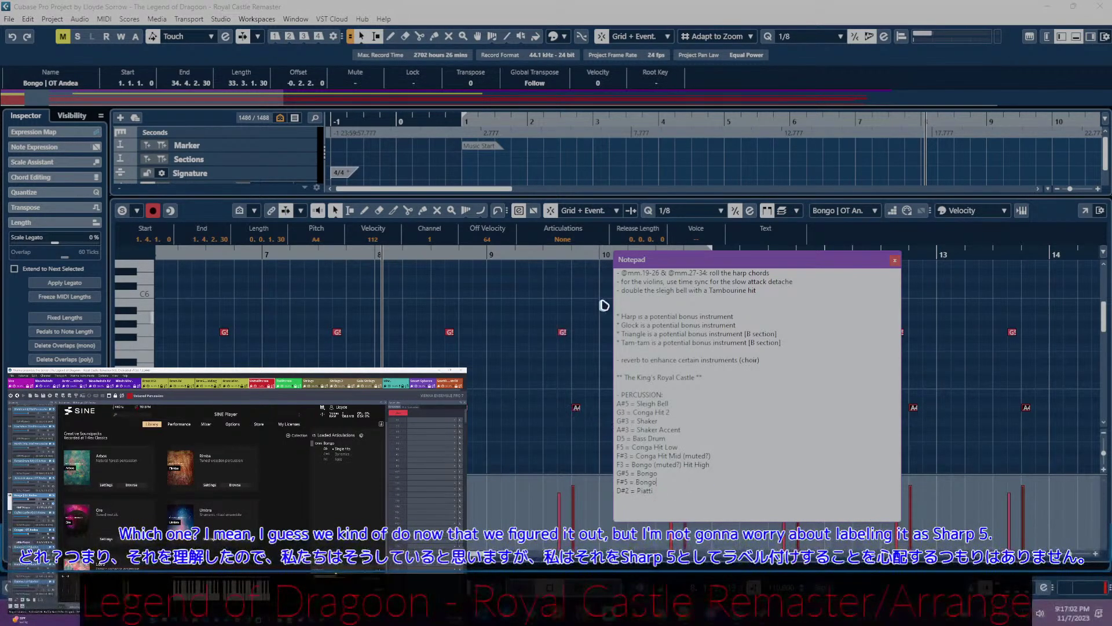
{"action": "left_click_drag", "start_coordinate": [789, 259], "coordinate": [832, 256]}
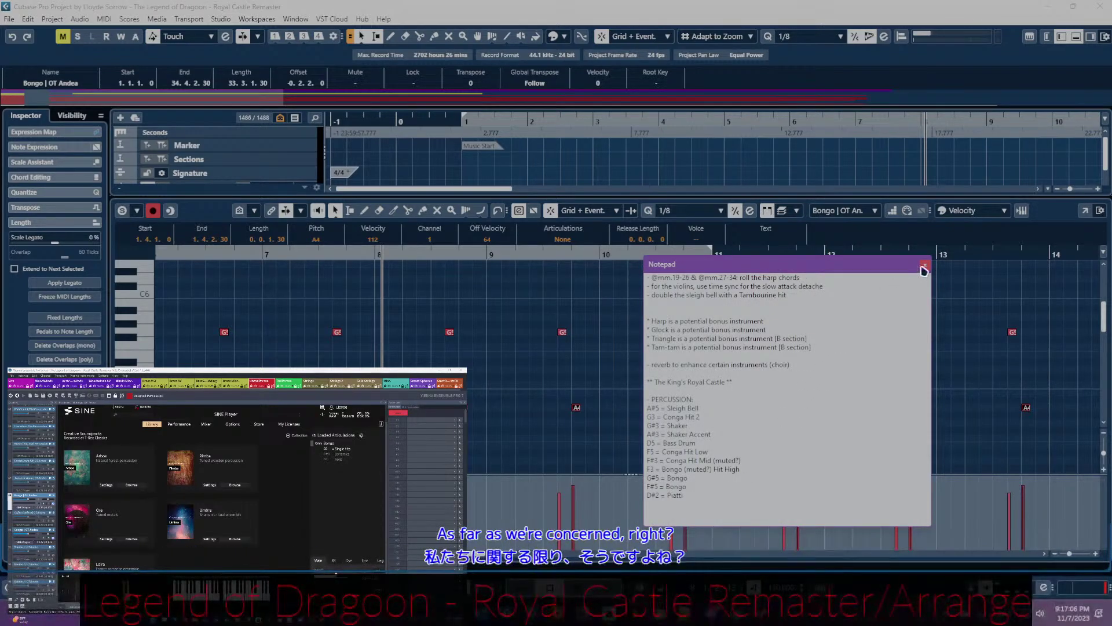
{"action": "left_click", "coordinate": [923, 266]}
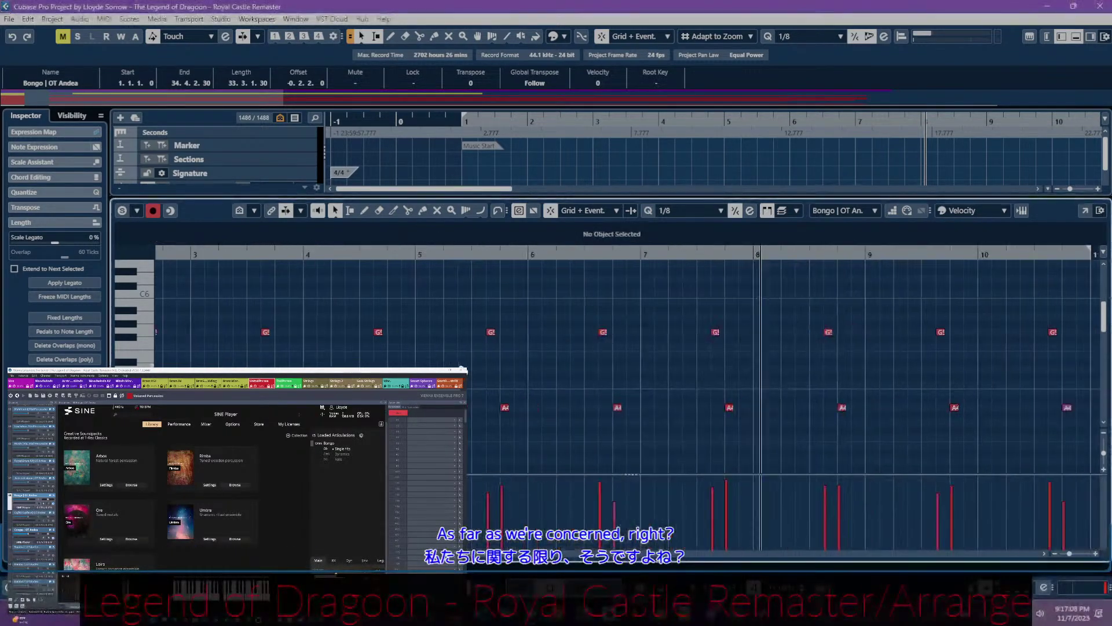
- Reopen the Percussion part and look through its remaining G3, F#3 and F3 notes
{"action": "key", "text": "ctrl+e"}
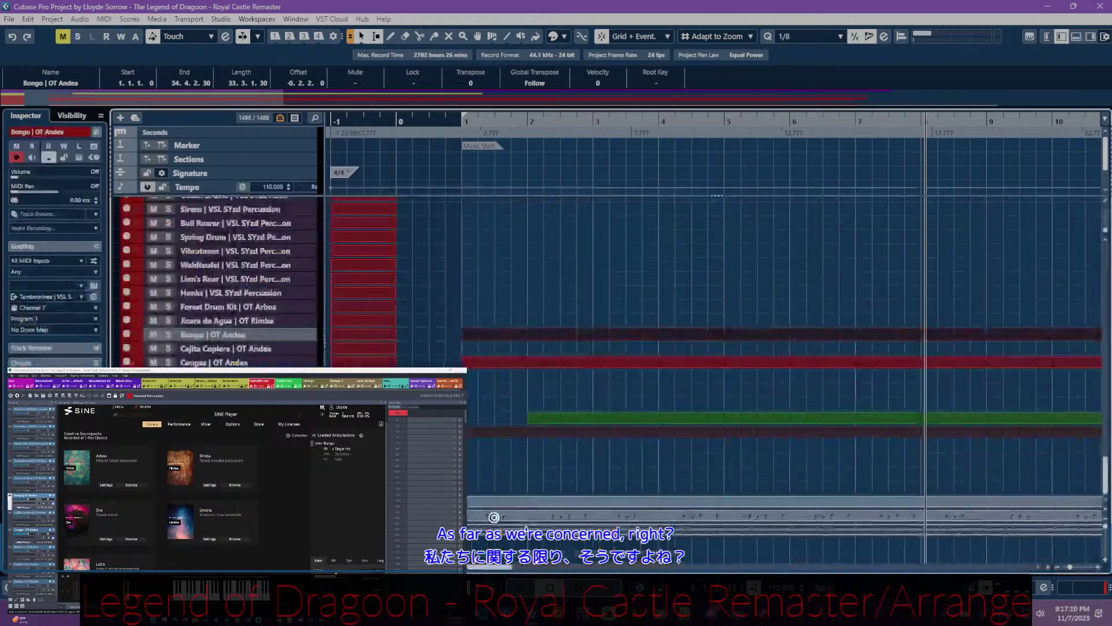
{"action": "double_click", "coordinate": [496, 520]}
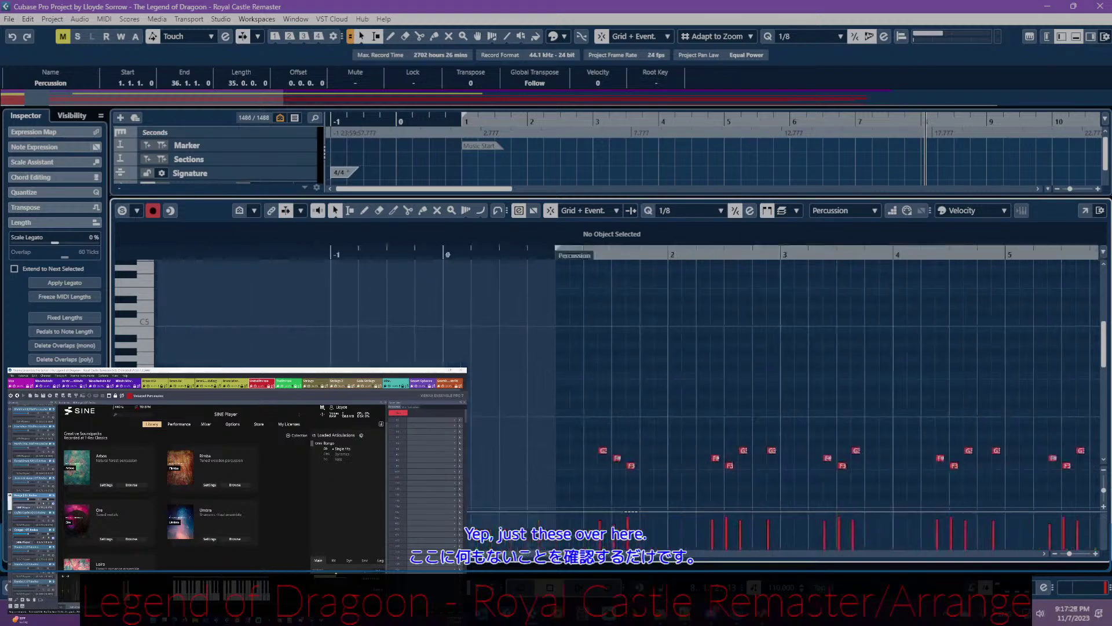
{"action": "left_click", "coordinate": [270, 256]}
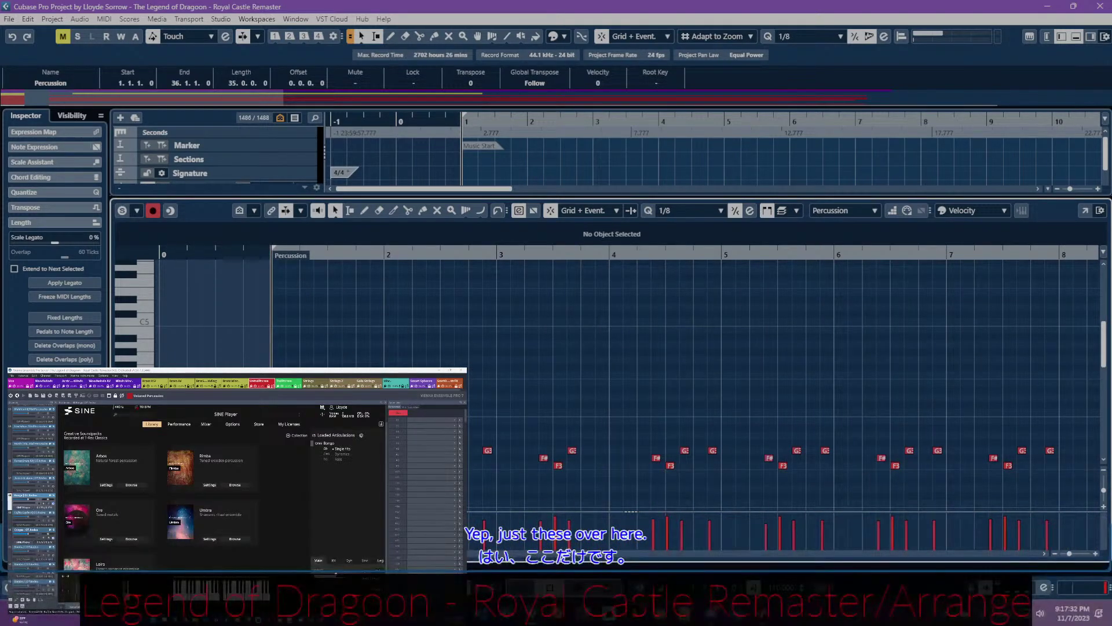
{"action": "scroll", "coordinate": [352, 363], "scroll_direction": "up", "scroll_amount": 2}
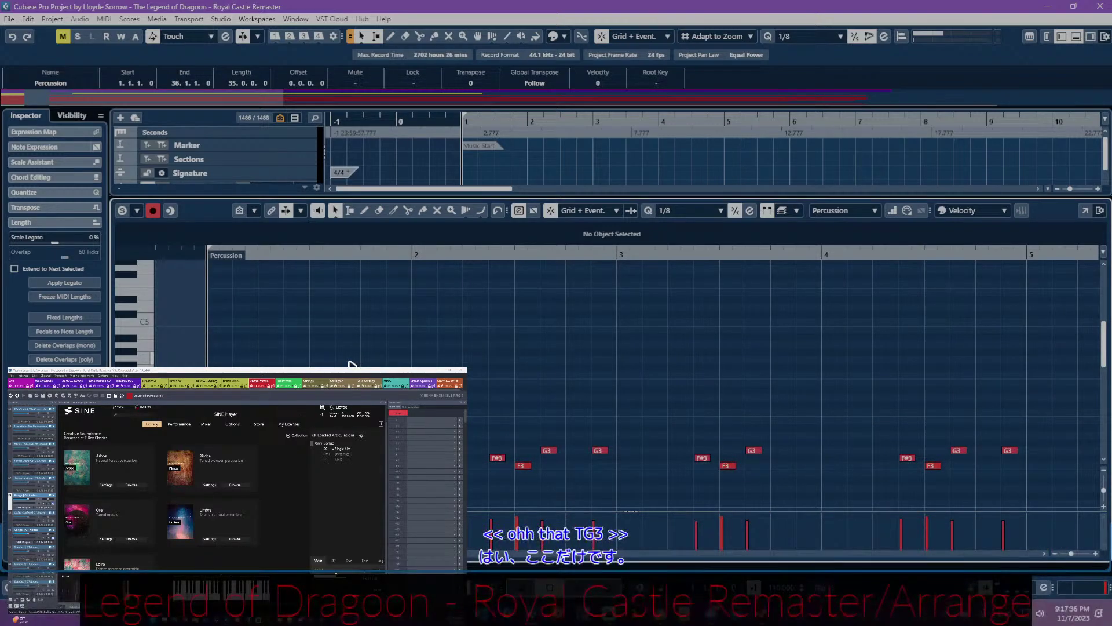
{"action": "scroll", "coordinate": [351, 364], "scroll_direction": "down", "scroll_amount": 1}
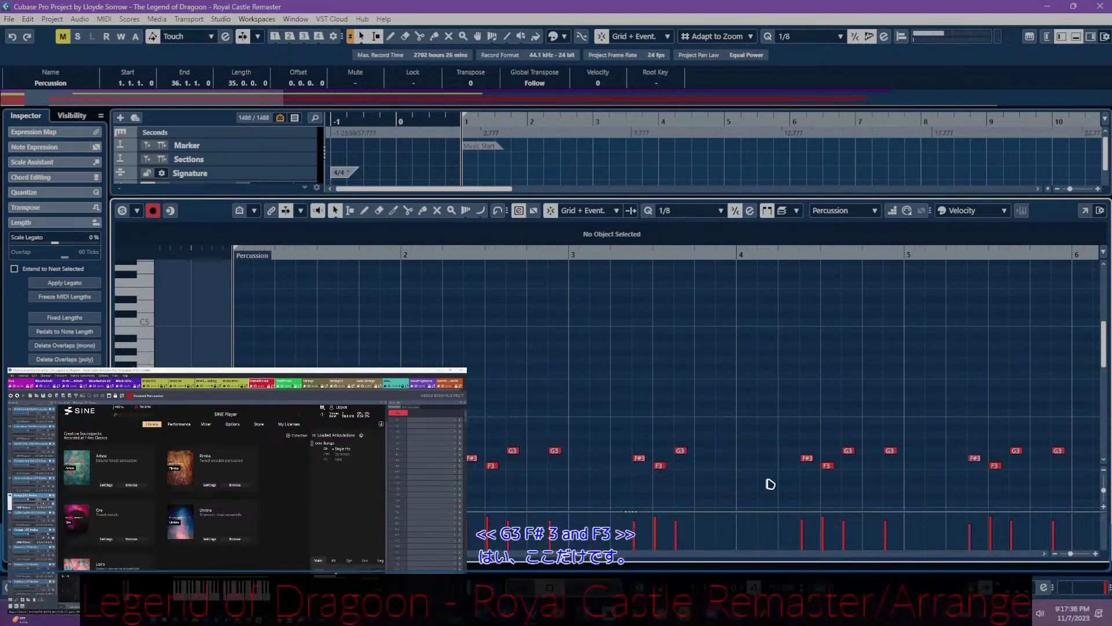
{"action": "scroll", "coordinate": [733, 478], "scroll_direction": "right", "scroll_amount": 2}
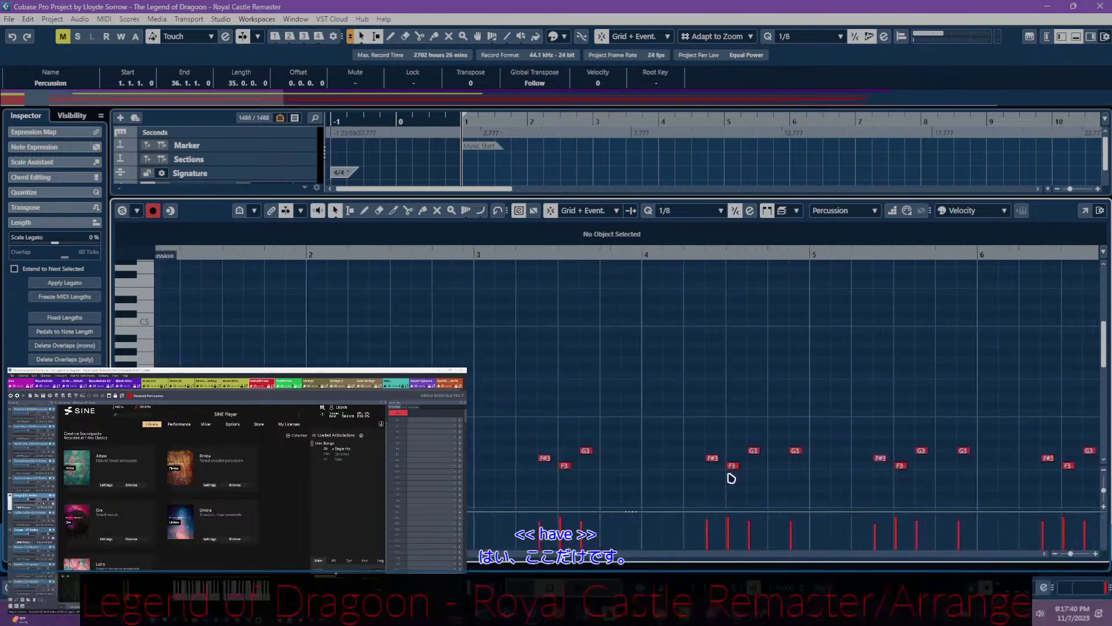
{"action": "scroll", "coordinate": [732, 478], "scroll_direction": "right", "scroll_amount": 15}
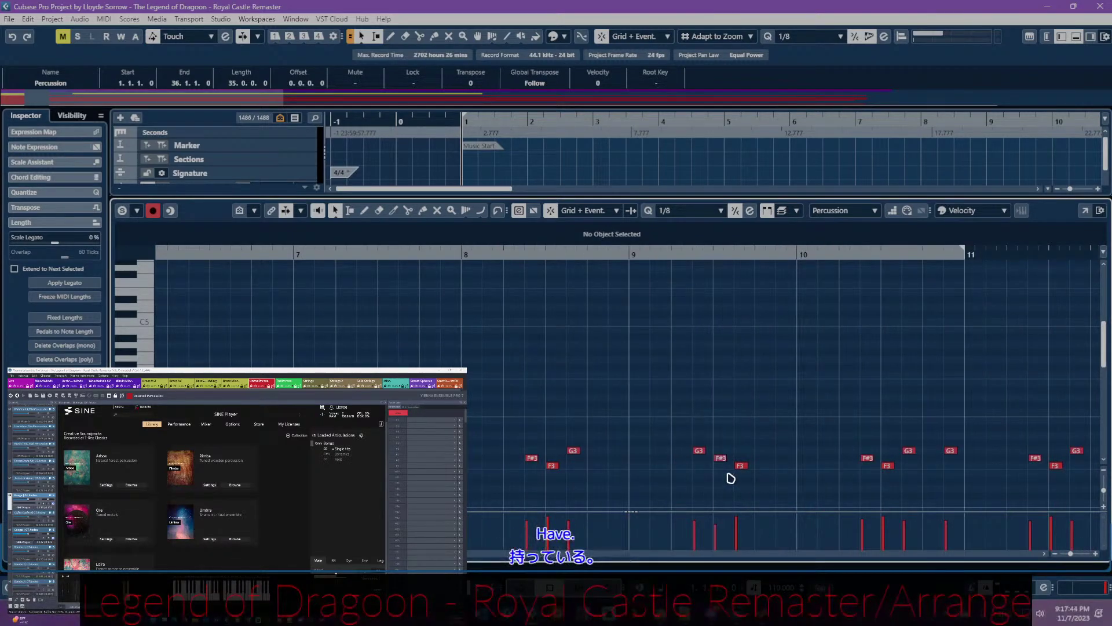
{"action": "scroll", "coordinate": [730, 478], "scroll_direction": "left", "scroll_amount": 20}
{"action": "scroll", "coordinate": [665, 390], "scroll_direction": "down", "scroll_amount": 3}
- Open the project notepad, move it aside, and bring up the congas instrument in SINE Player
{"action": "left_click", "coordinate": [52, 19]}
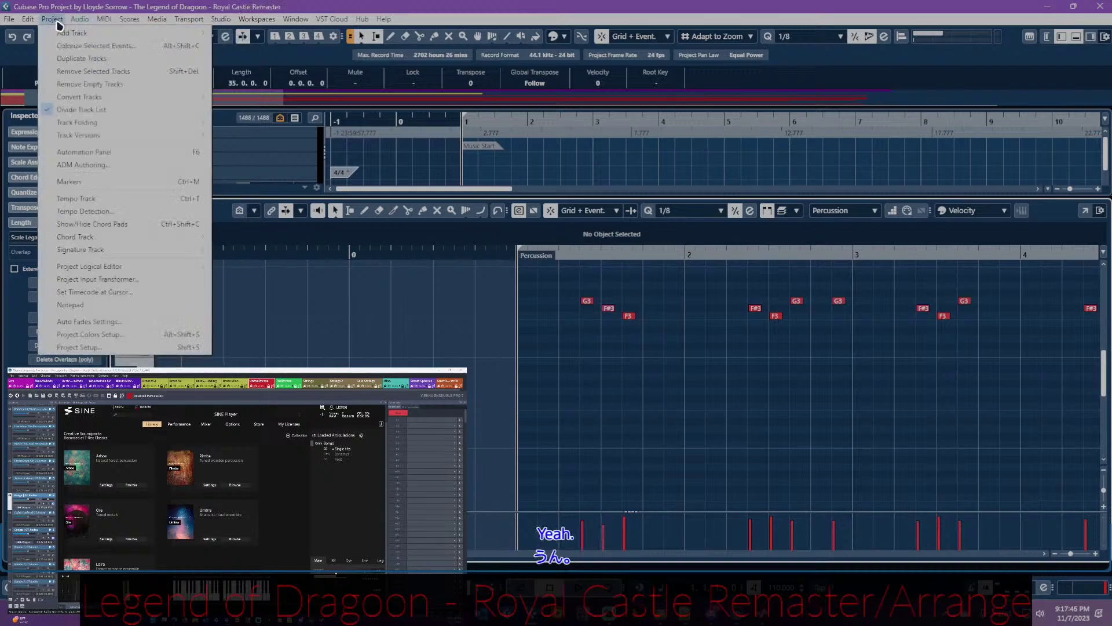
{"action": "left_click", "coordinate": [64, 290]}
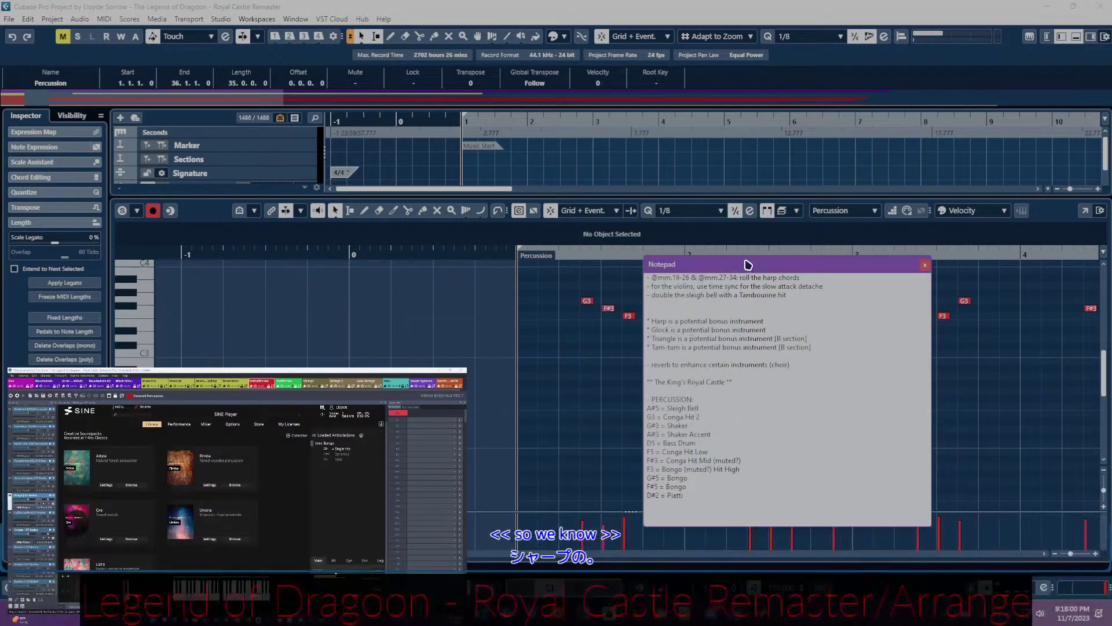
{"action": "left_click_drag", "start_coordinate": [748, 265], "coordinate": [821, 275]}
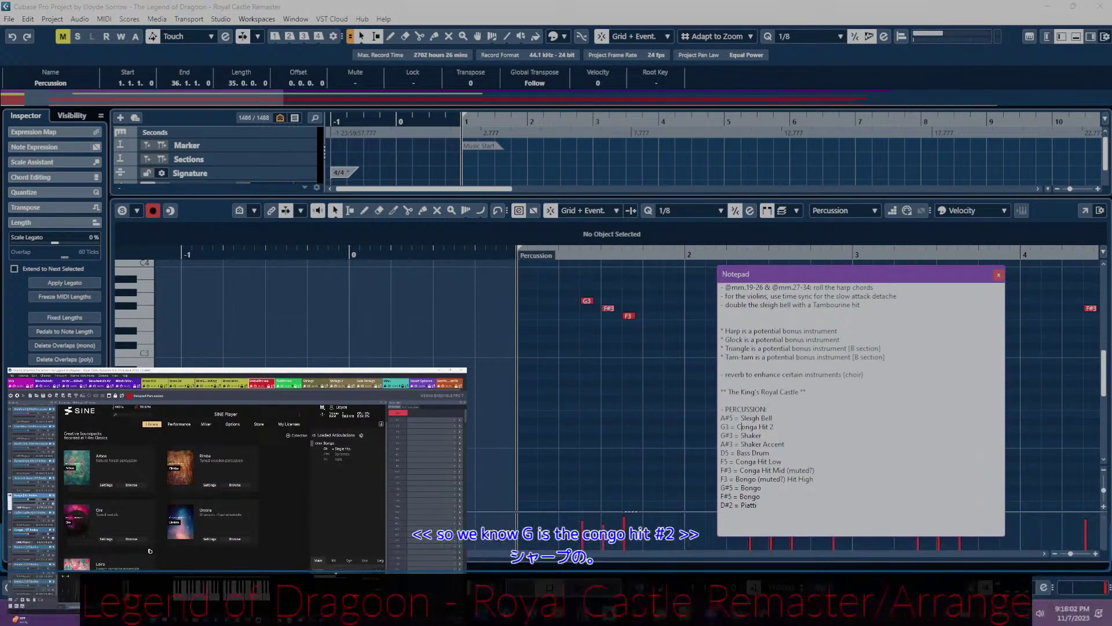
{"action": "left_click", "coordinate": [26, 531]}
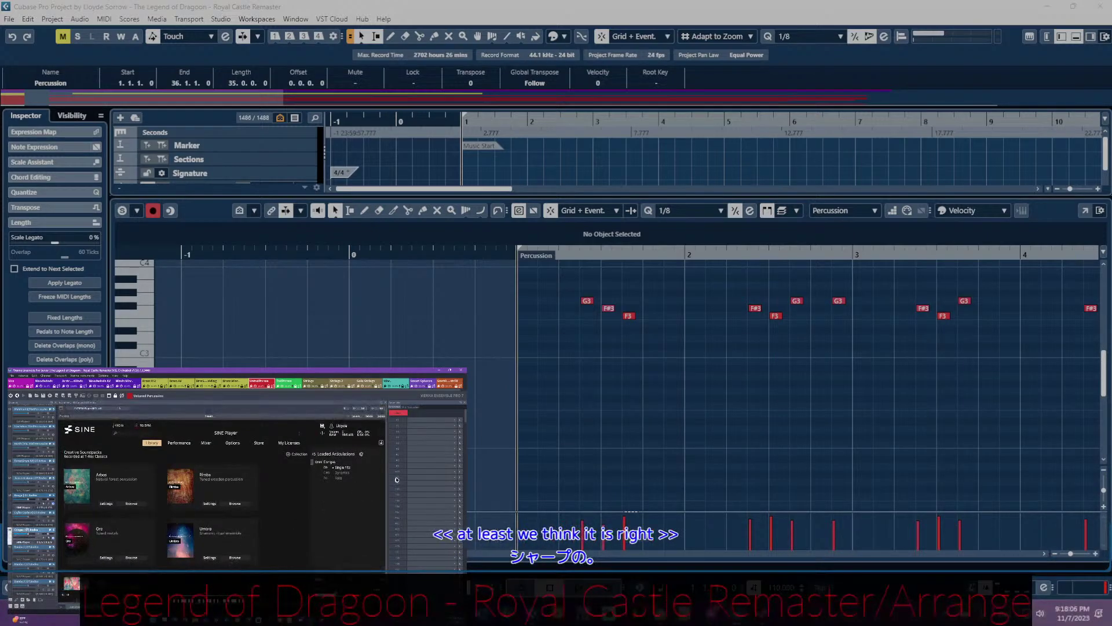
{"action": "left_click_drag", "start_coordinate": [386, 477], "coordinate": [385, 529]}
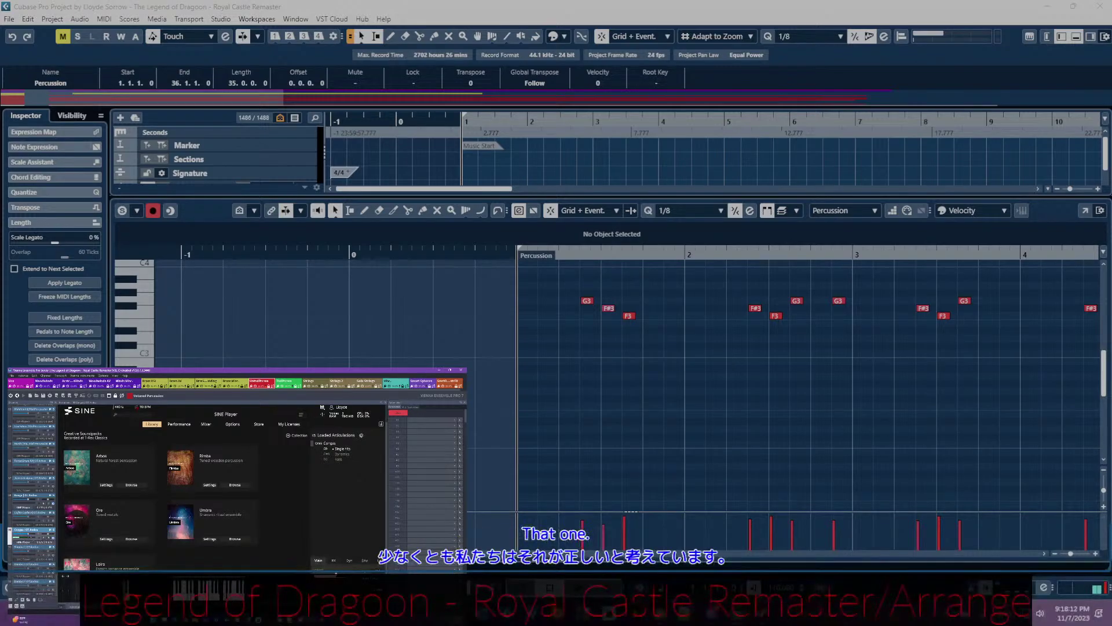
- Solo the Royal Castle reference track, reopen the Percussion part, and play from bar 1
{"action": "left_click", "coordinate": [610, 422]}
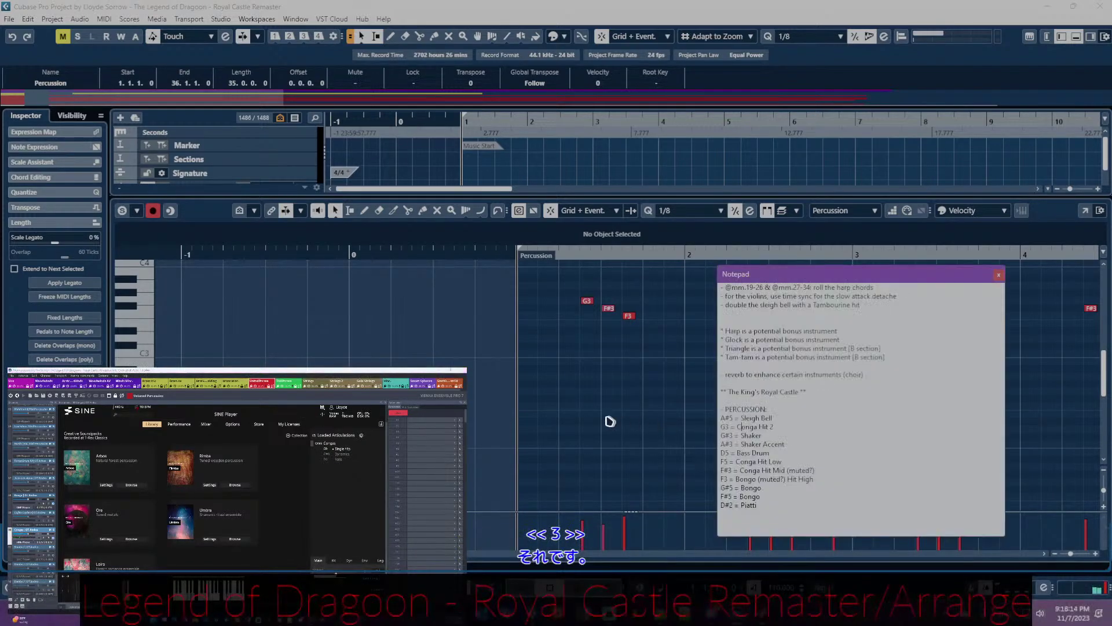
{"action": "key", "text": "alt+e"}
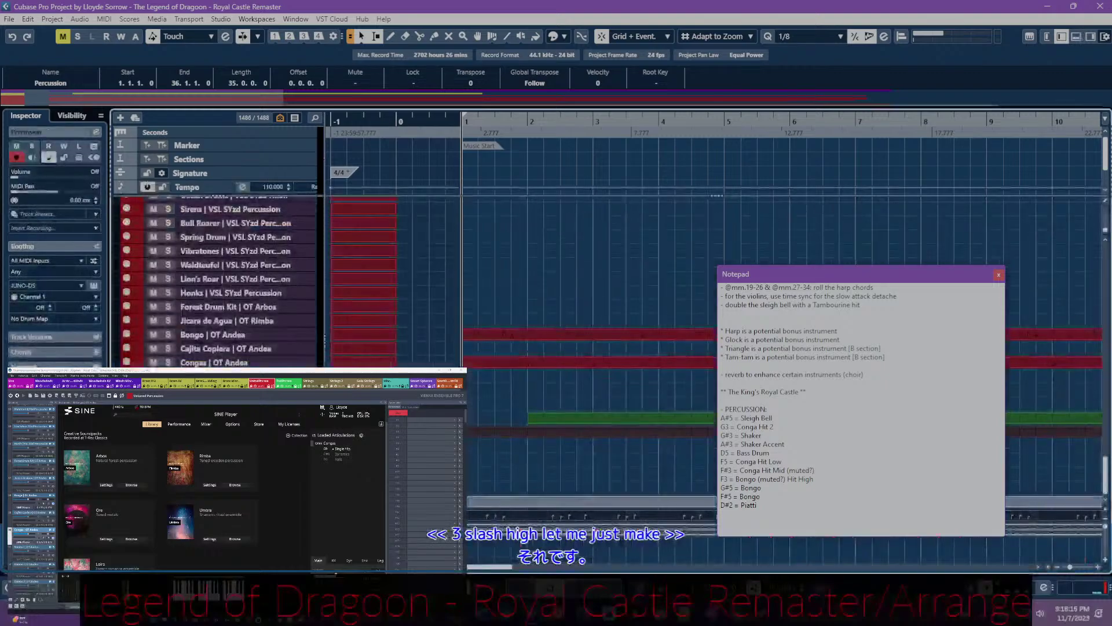
{"action": "key", "text": "s"}
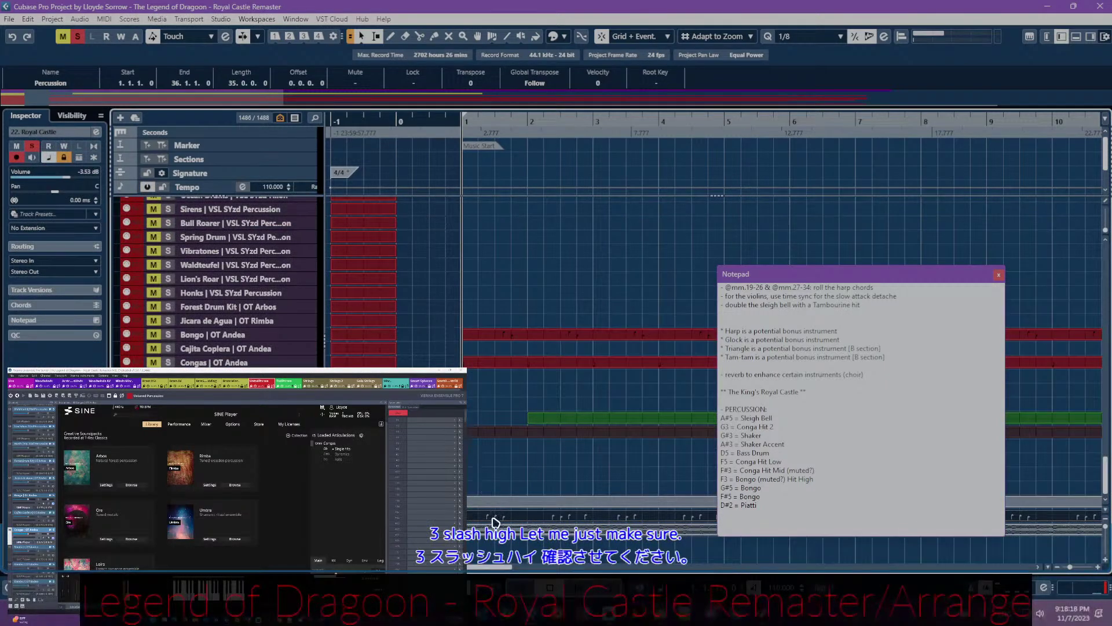
{"action": "double_click", "coordinate": [494, 520]}
{"action": "key", "text": "space"}
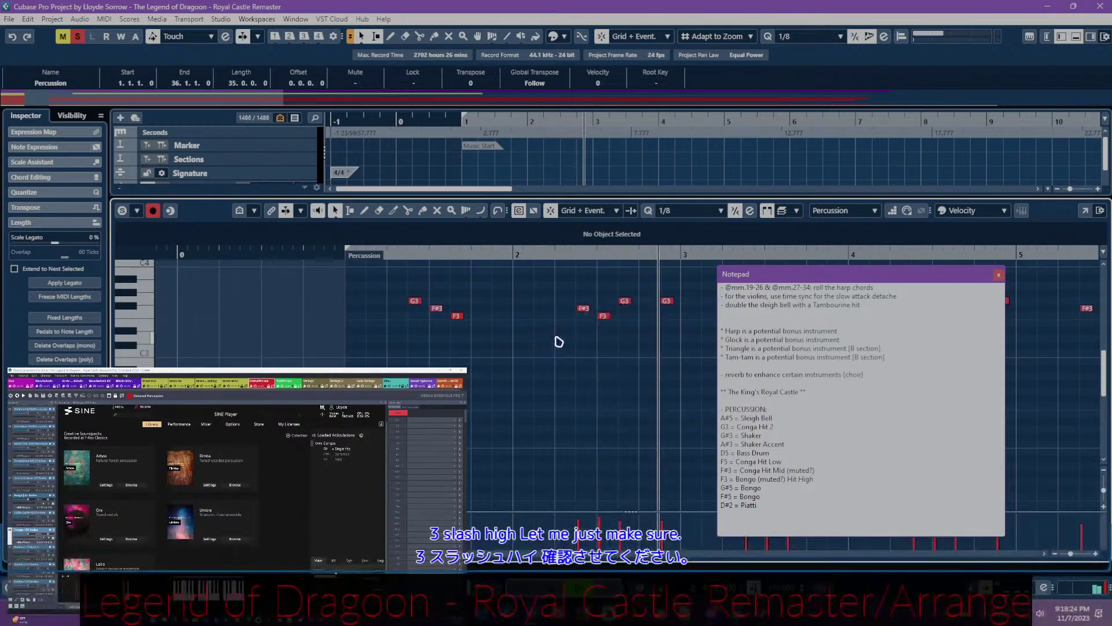
- Replay the reference from bar 1, unsolo and mute the Royal Castle track, and reopen the Percussion part
{"action": "left_click", "coordinate": [342, 251]}
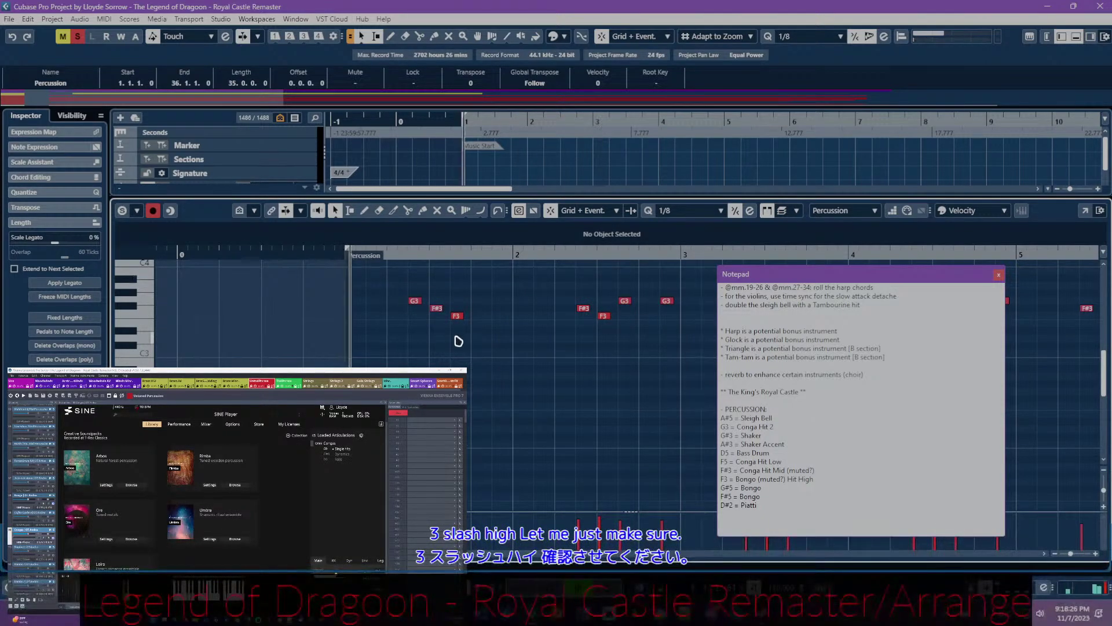
{"action": "key", "text": "ctrl+e"}
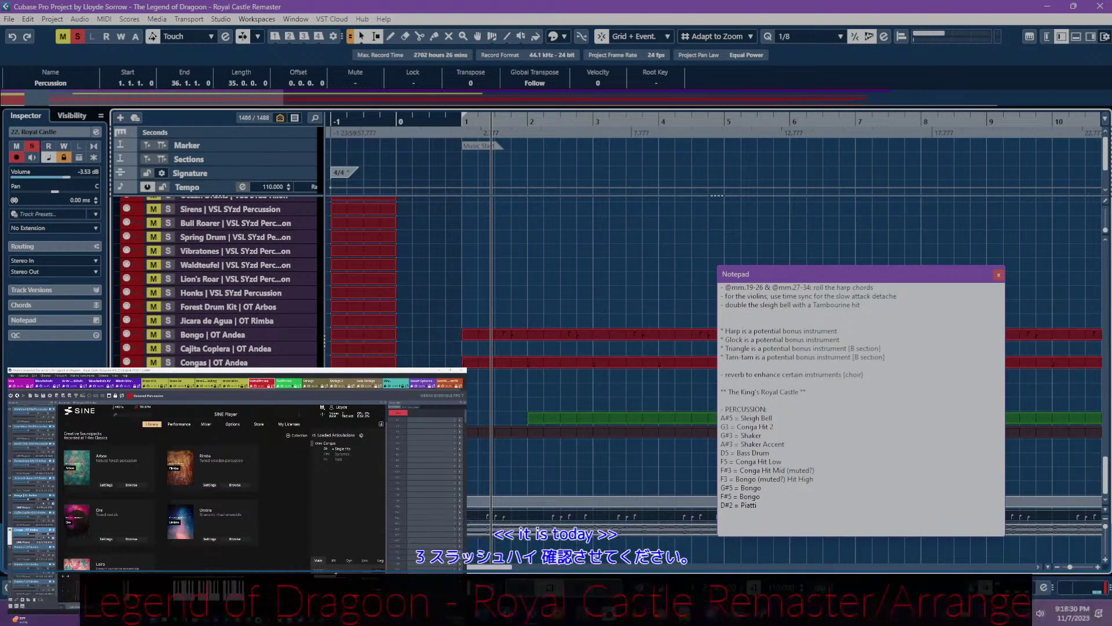
{"action": "key", "text": "s"}
{"action": "key", "text": "m"}
{"action": "key", "text": "ctrl+e"}
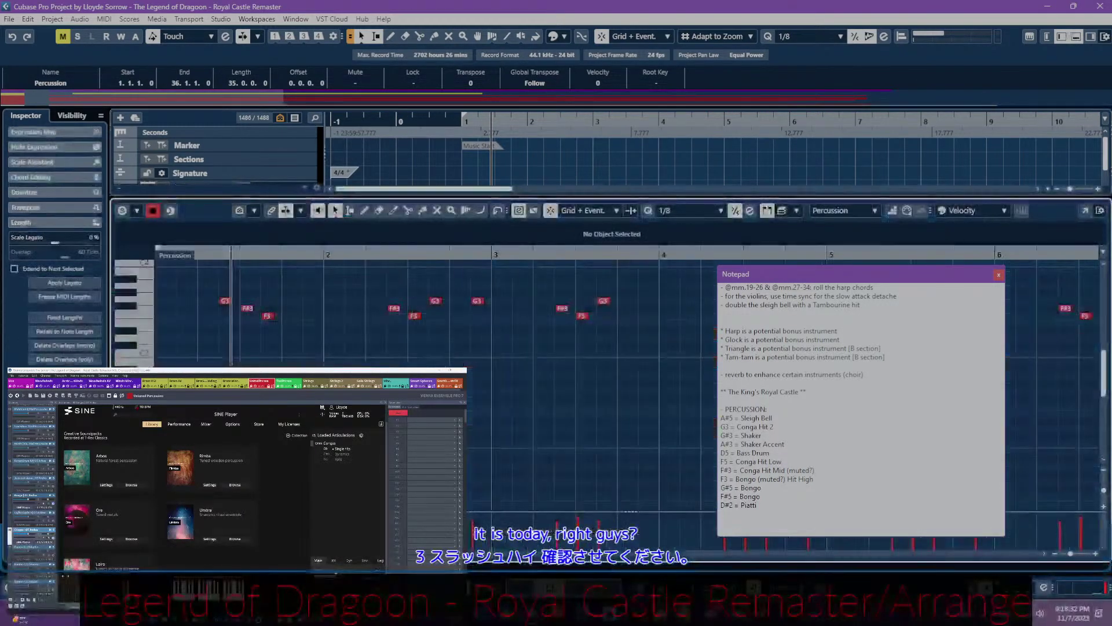
- Move all G3 notes from the Percussion part into the Congas | OT Andea part and open that part
{"action": "left_click", "coordinate": [149, 300]}
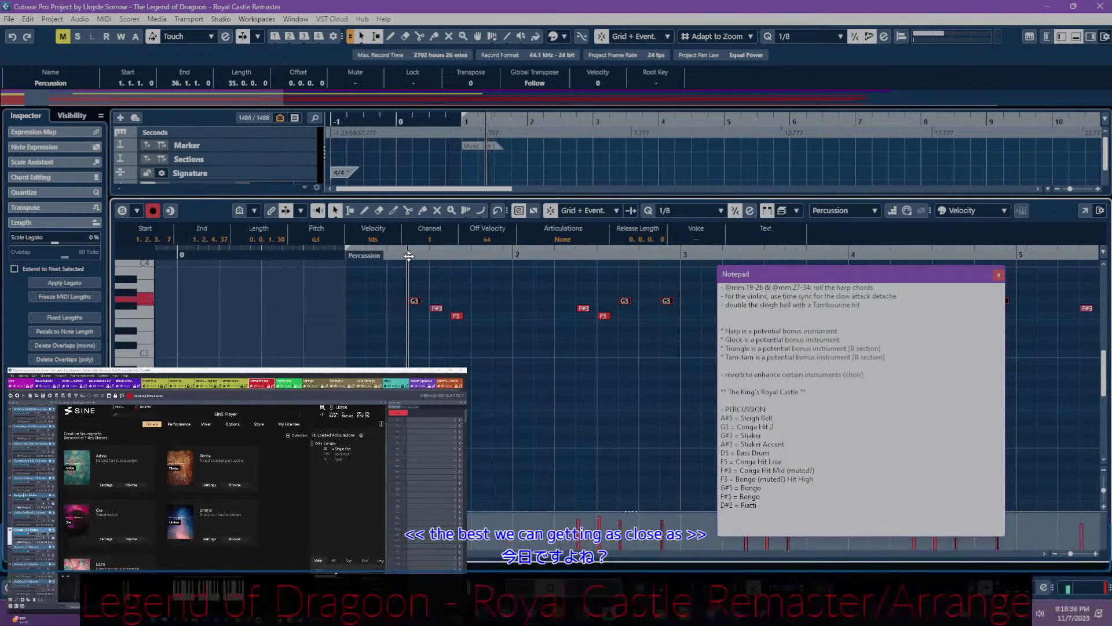
{"action": "key", "text": "Delete"}
{"action": "key", "text": "Return"}
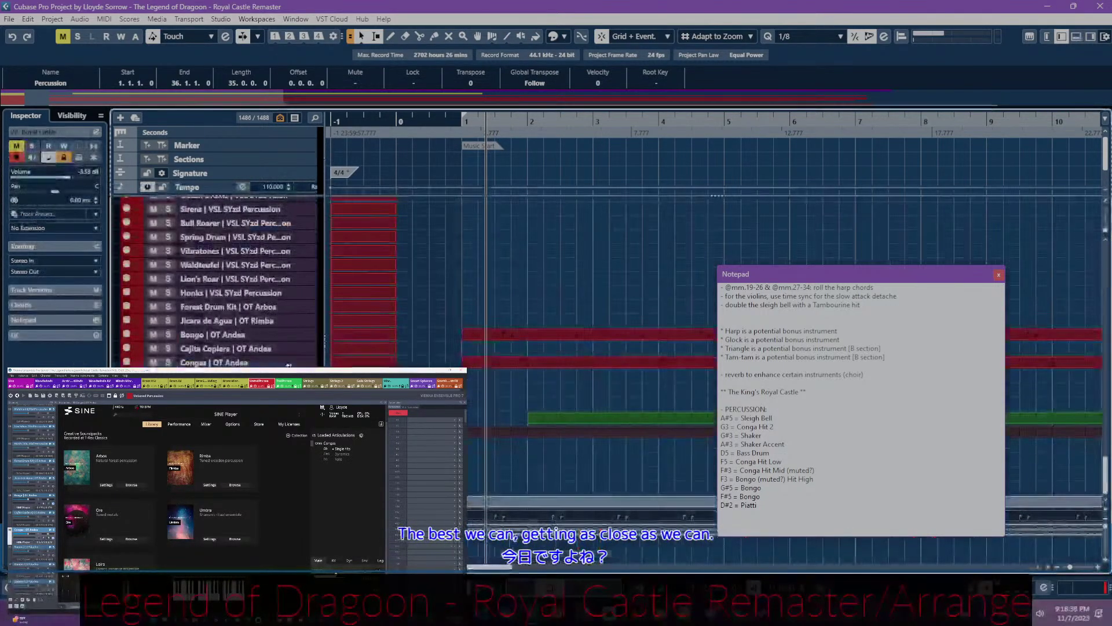
{"action": "left_click", "coordinate": [240, 362]}
{"action": "left_click", "coordinate": [506, 365]}
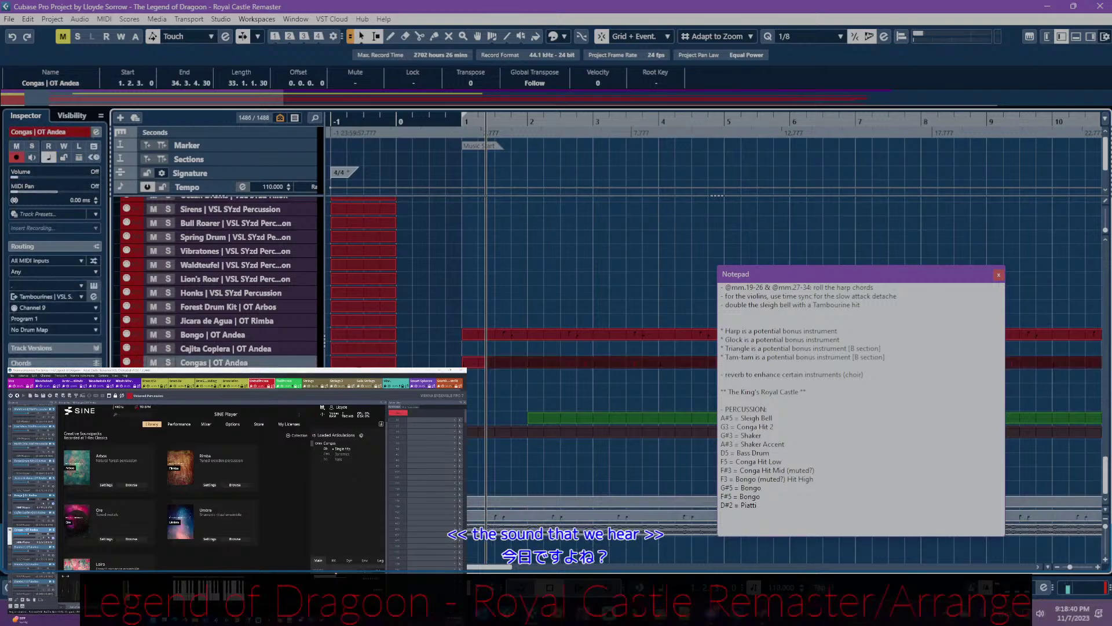
{"action": "left_click", "coordinate": [522, 371]}
{"action": "double_click", "coordinate": [522, 366]}
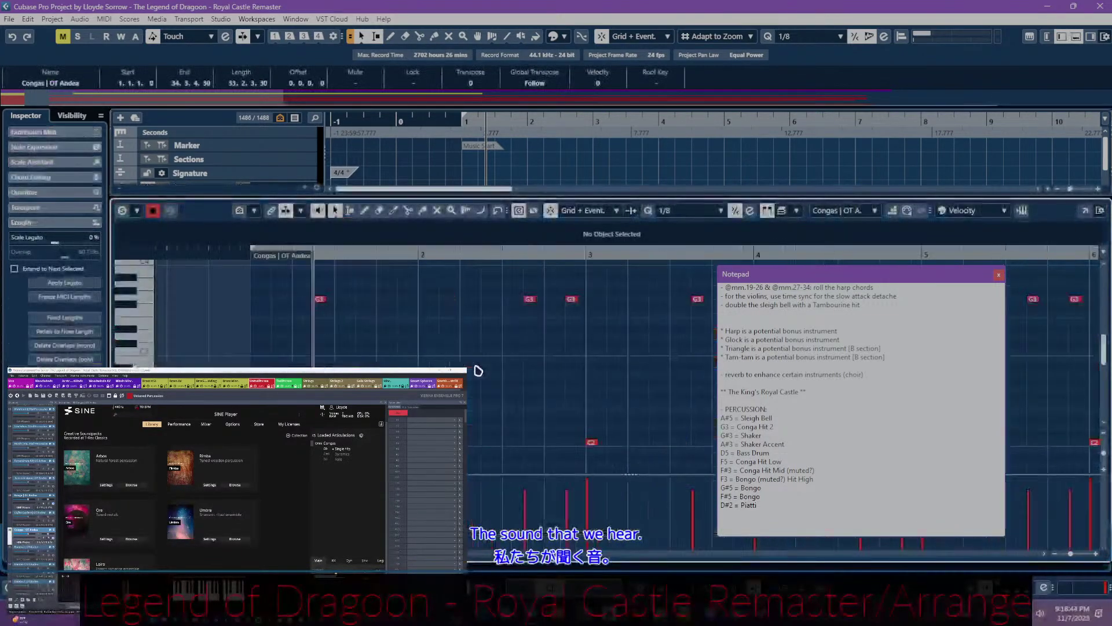
- Transpose the moved G3 conga notes to C3 after checking SINE Player, and play the part from bar 1
{"action": "left_click", "coordinate": [320, 301]}
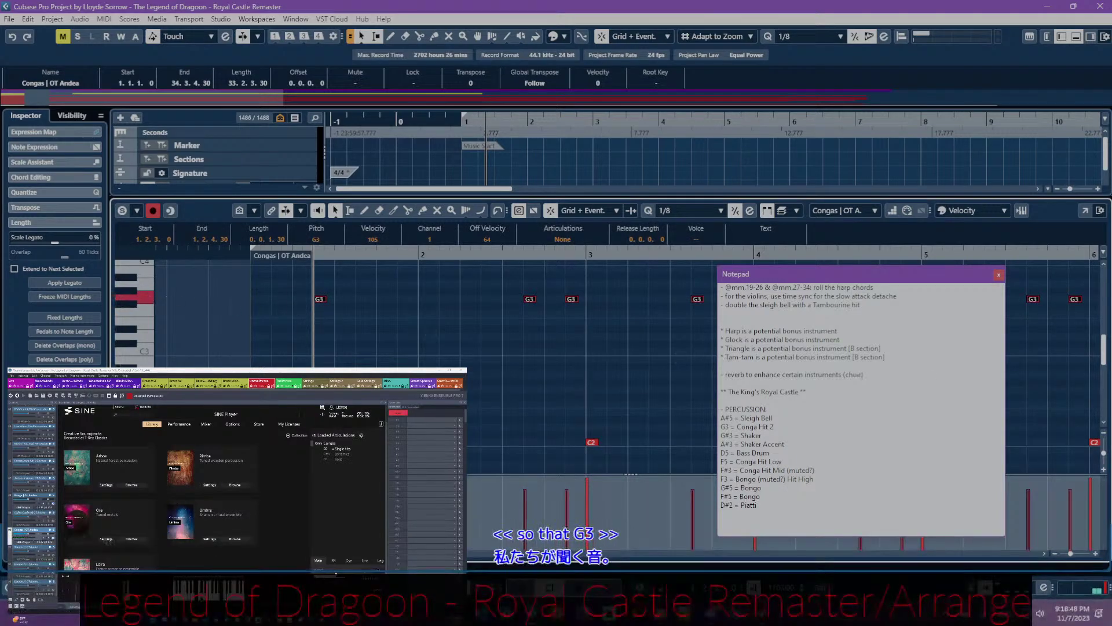
{"action": "key", "text": "alt+Tab"}
{"action": "left_click", "coordinate": [623, 10]}
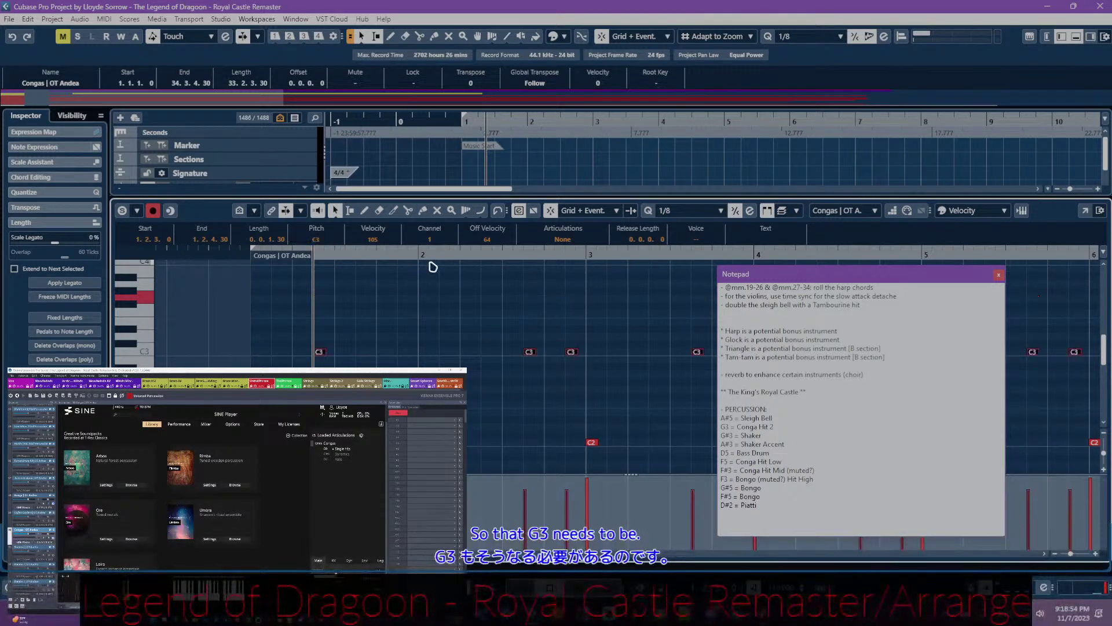
{"action": "left_click", "coordinate": [296, 286]}
{"action": "left_click", "coordinate": [258, 257]}
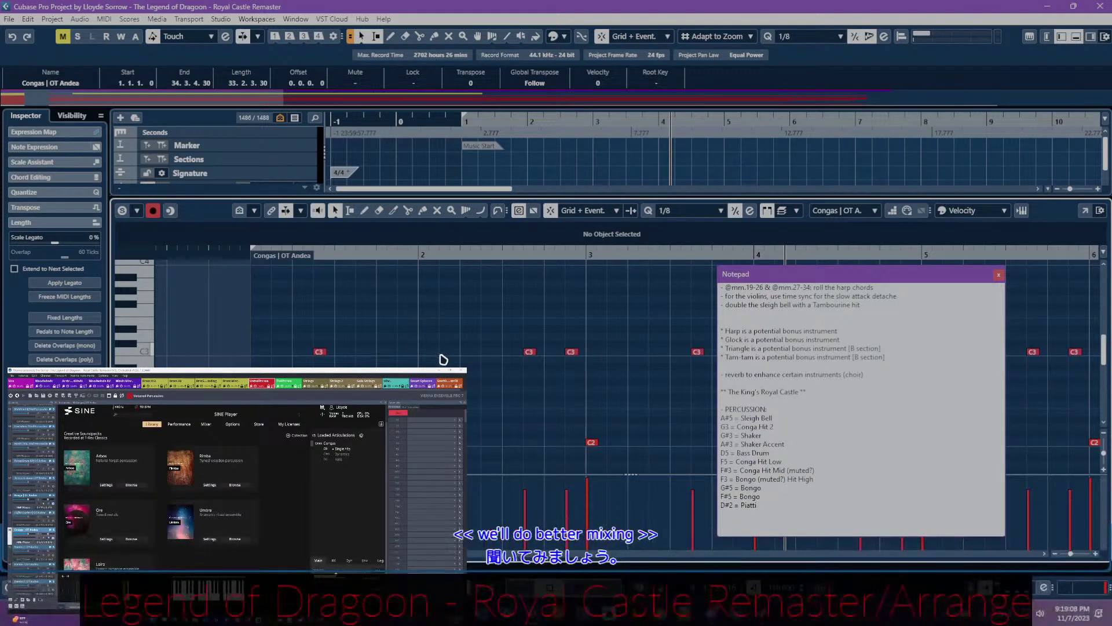
- Reopen the Percussion part, compare its remaining F#3 and F3 notes with the notepad list, and return to bar 1
{"action": "key", "text": "ctrl+alt+e"}
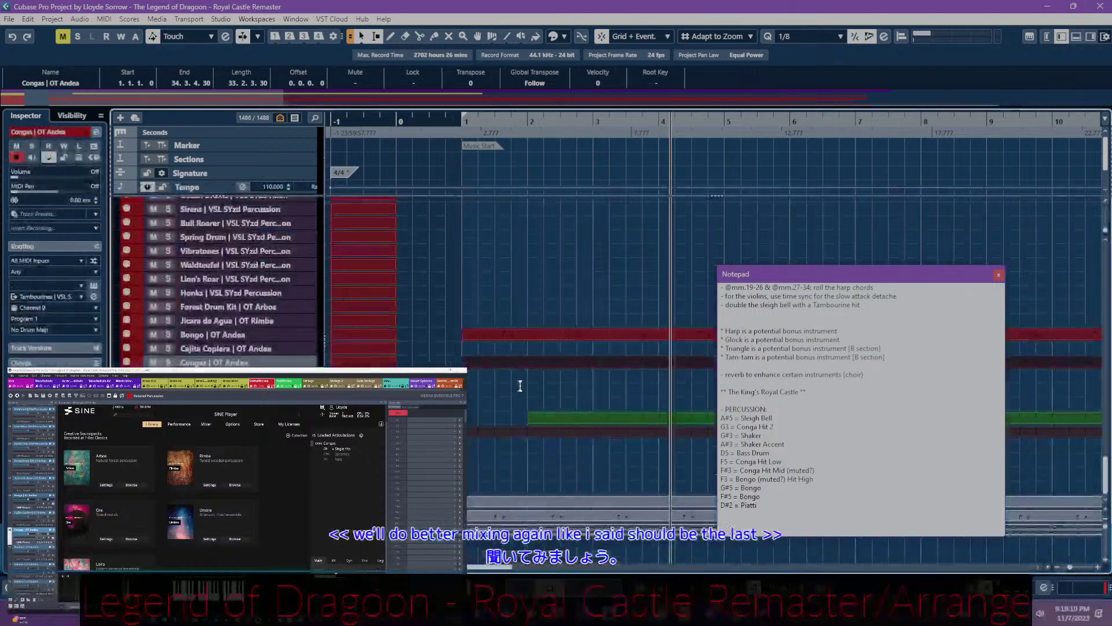
{"action": "double_click", "coordinate": [550, 519]}
{"action": "scroll", "coordinate": [479, 398], "scroll_direction": "left", "scroll_amount": 2}
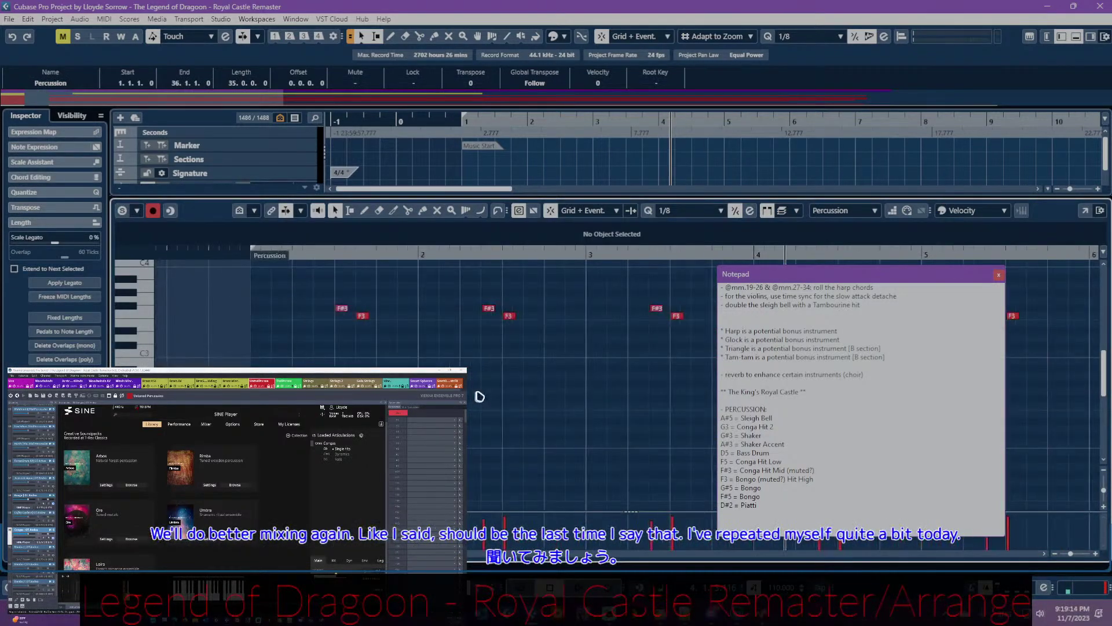
{"action": "left_click", "coordinate": [752, 471]}
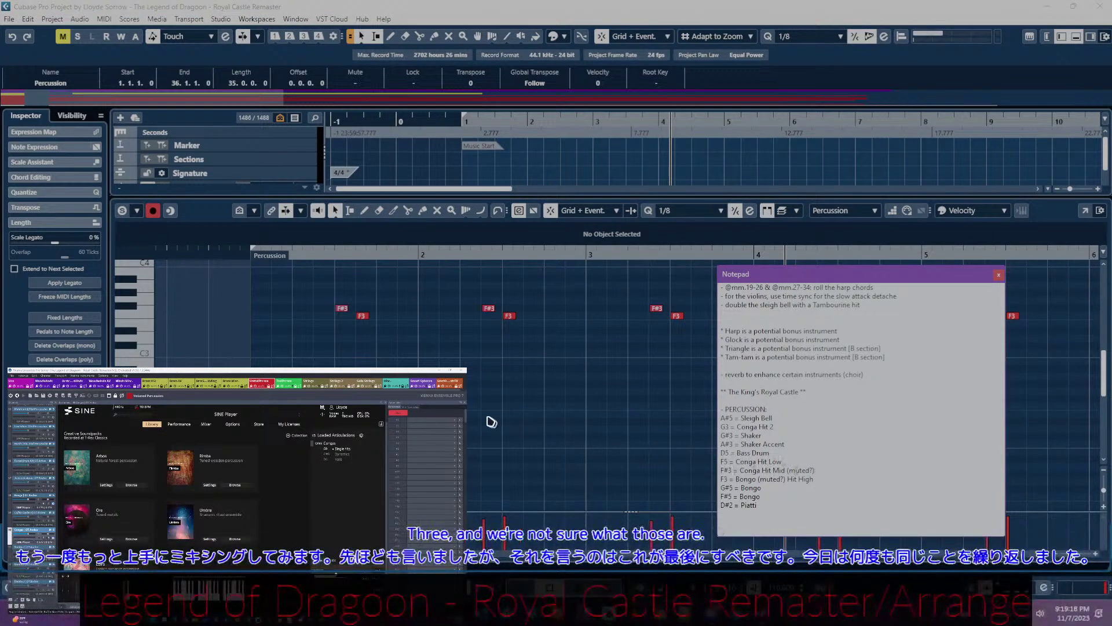
{"action": "left_click", "coordinate": [251, 254]}
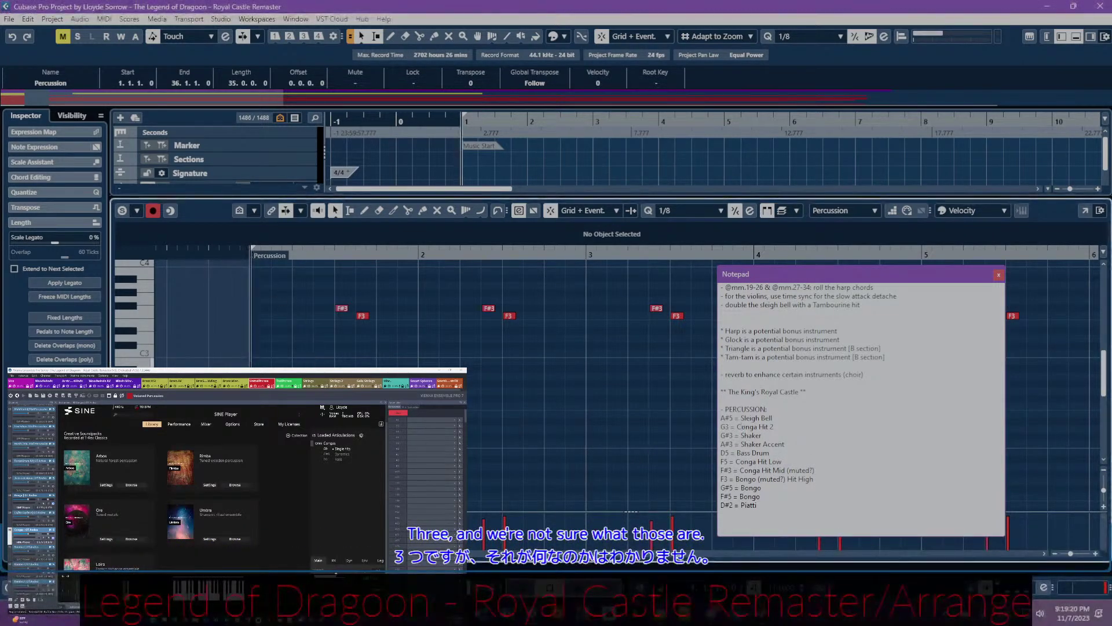
- Solo the Royal Castle reference track and replay bar 1 with the Percussion part open to identify F#3 and F3
{"action": "key", "text": "ctrl+alt+b"}
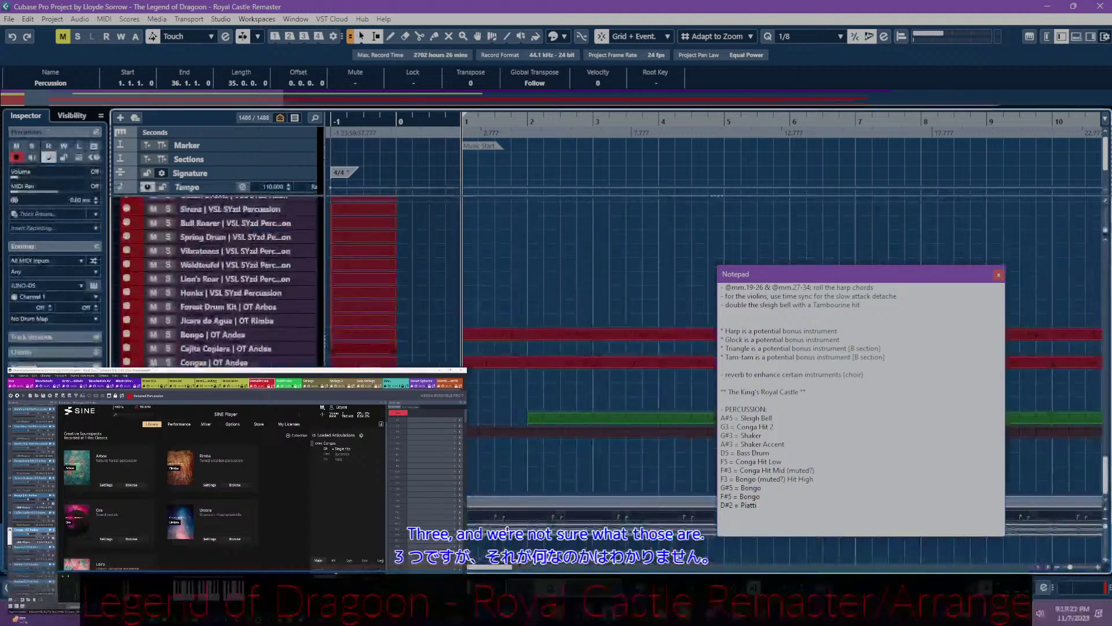
{"action": "key", "text": "s"}
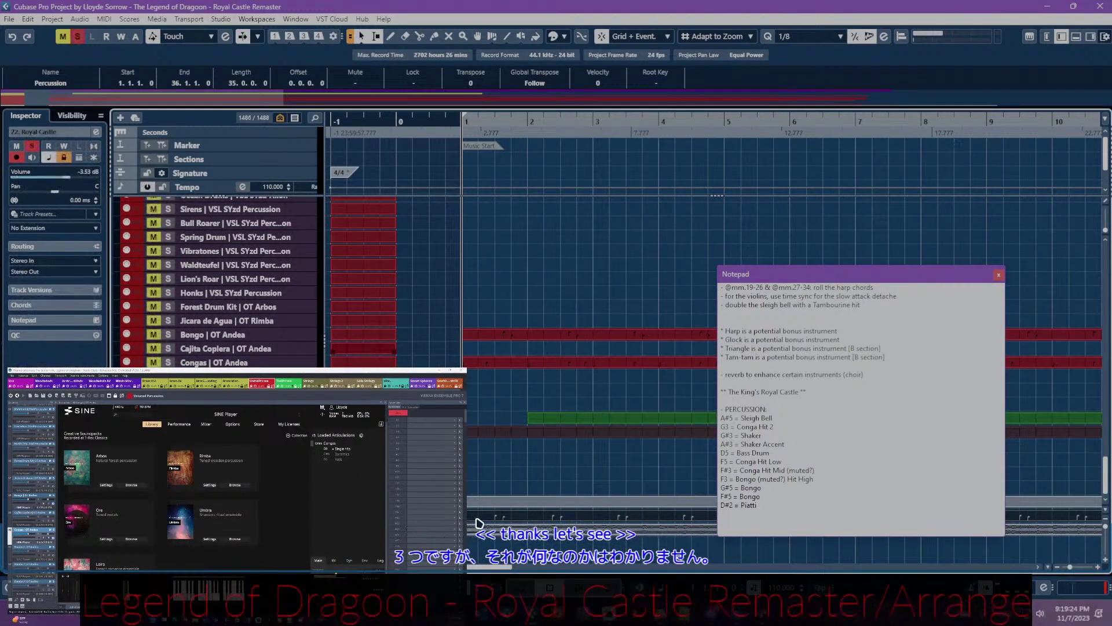
{"action": "double_click", "coordinate": [479, 517]}
{"action": "key", "text": "space"}
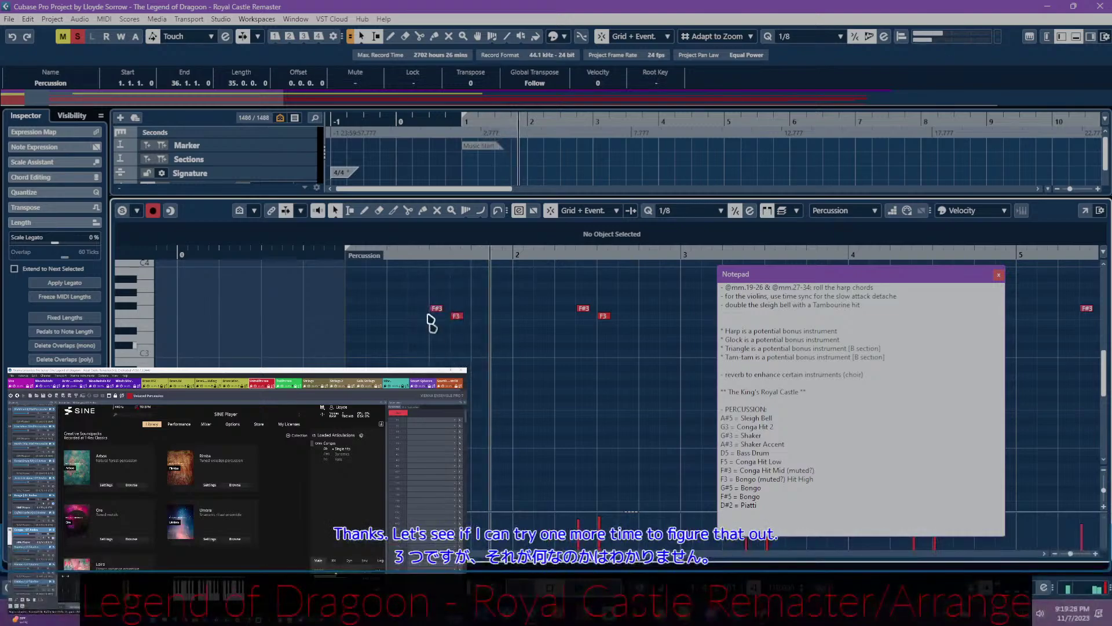
{"action": "left_click", "coordinate": [430, 256]}
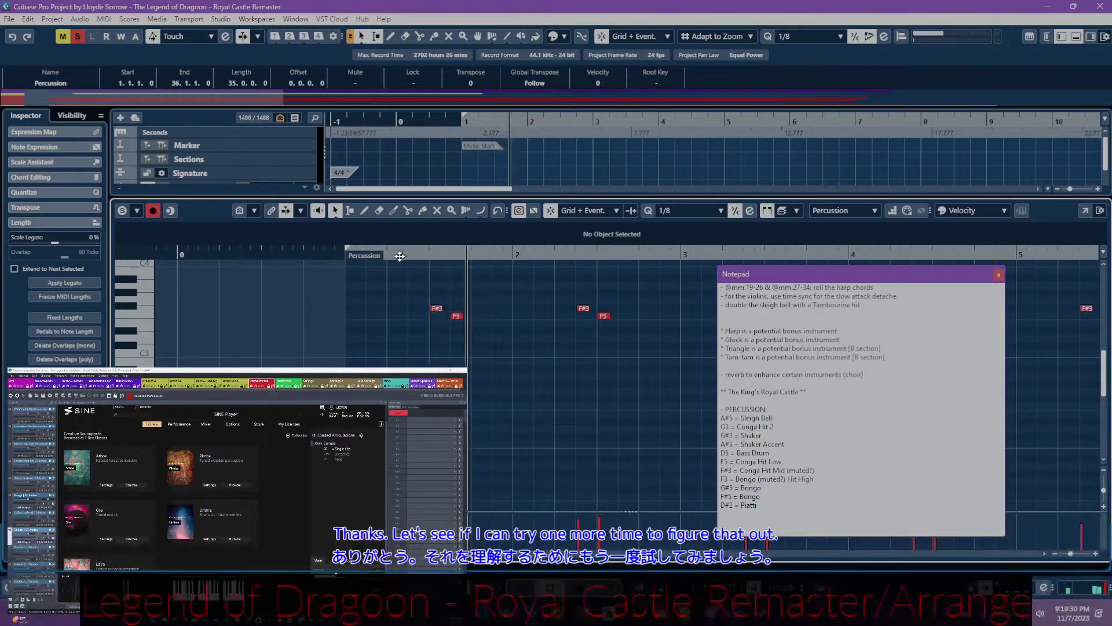
{"action": "left_click", "coordinate": [344, 255]}
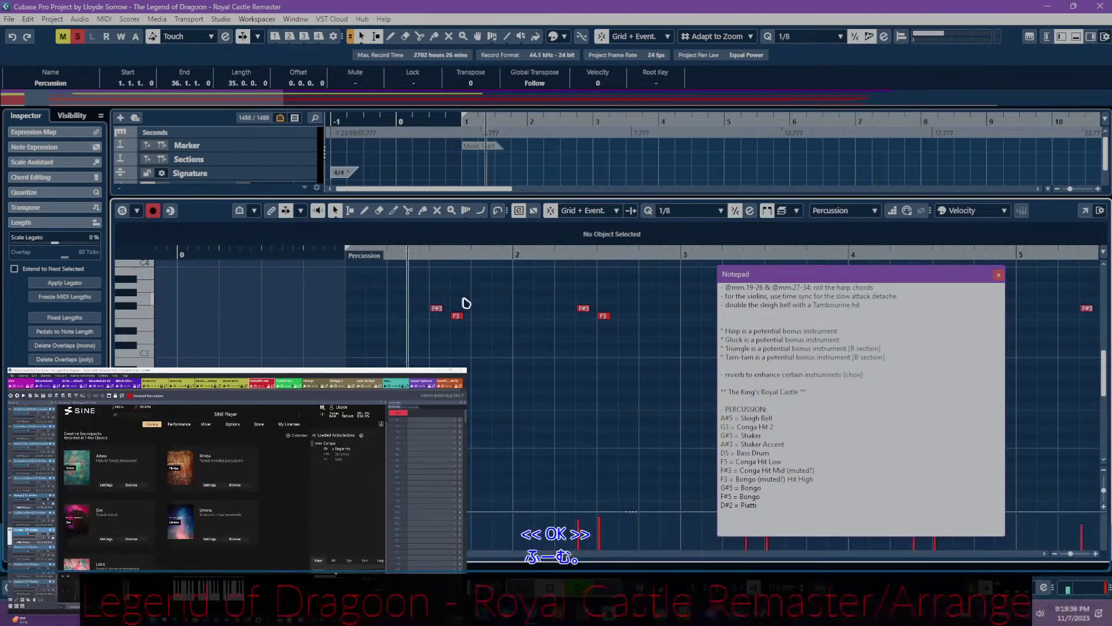
- Mute the Royal Castle track, select the Congas | OT Andea track, and switch to SINE Player to audition conga hits
{"action": "key", "text": "ctrl+e"}
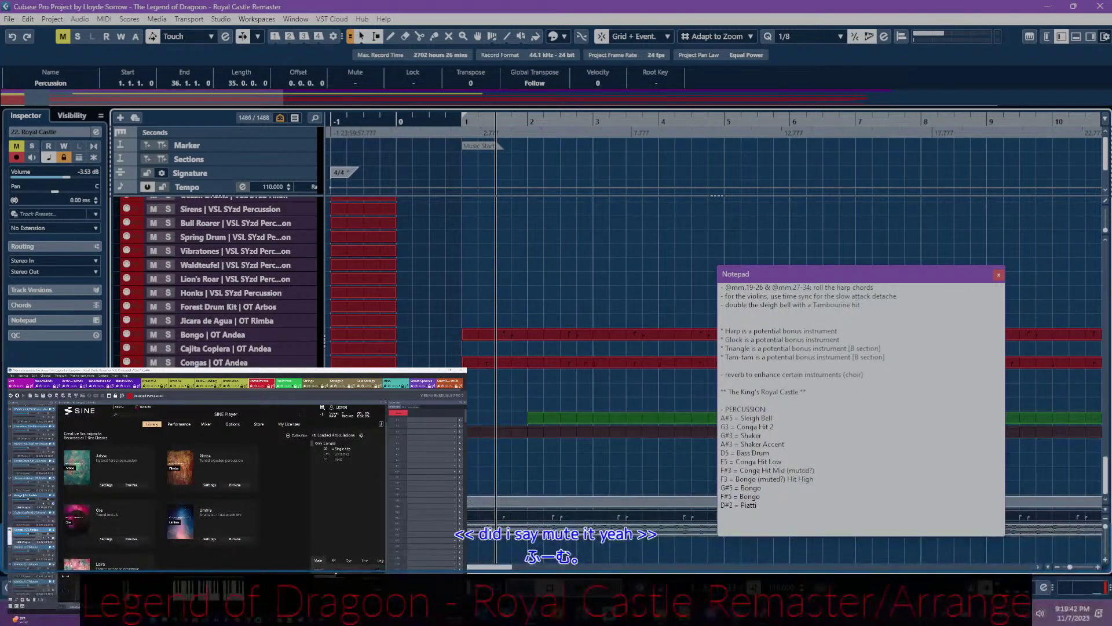
{"action": "left_click", "coordinate": [223, 362]}
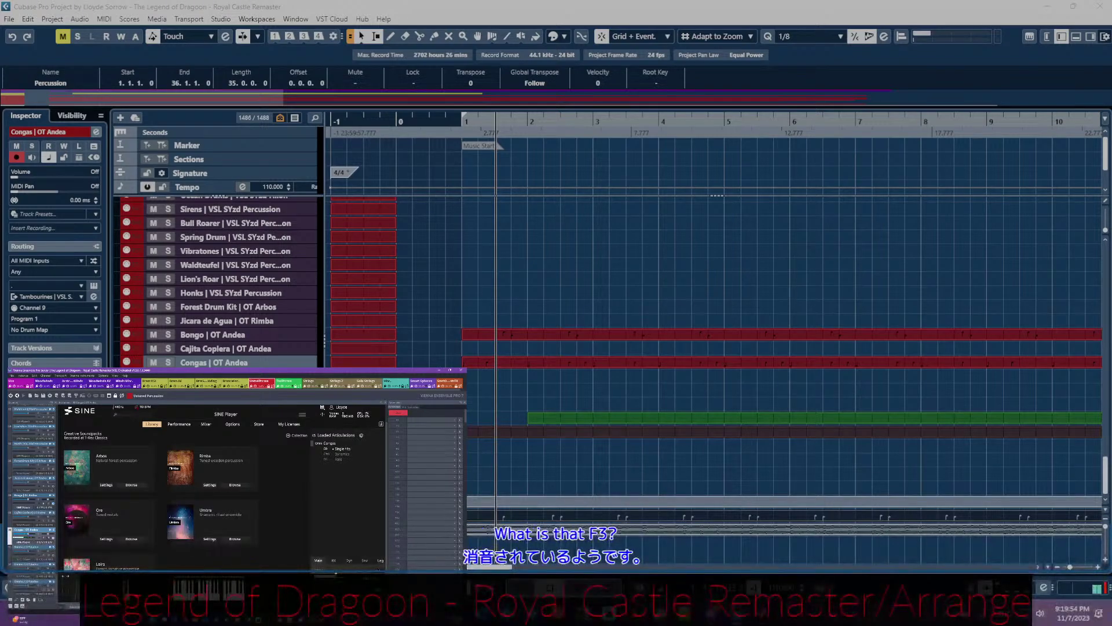
{"action": "key", "text": "alt+Tab"}
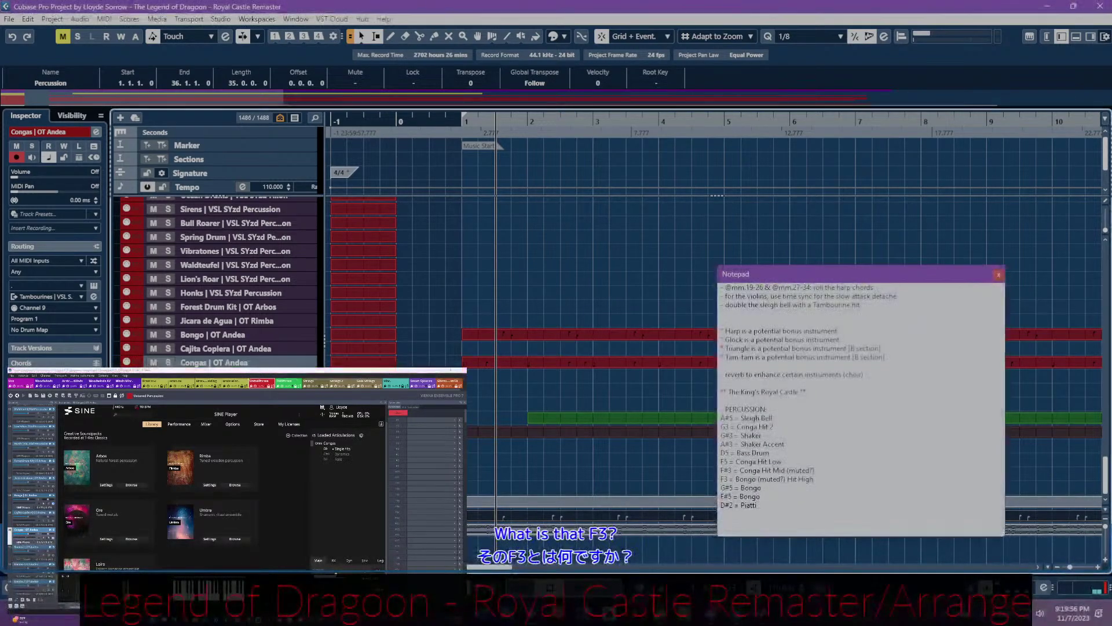
- Solo the reference track again, reopen the Percussion part, and replay the passage just before the first F#3 note
{"action": "left_click", "coordinate": [168, 529]}
{"action": "left_click", "coordinate": [464, 122]}
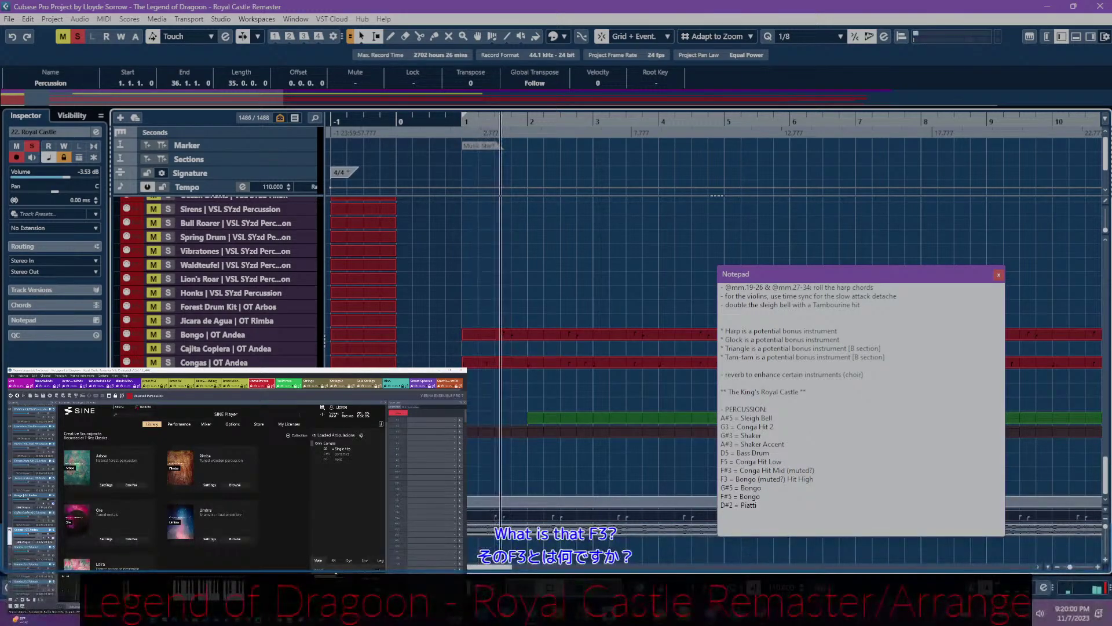
{"action": "double_click", "coordinate": [524, 514]}
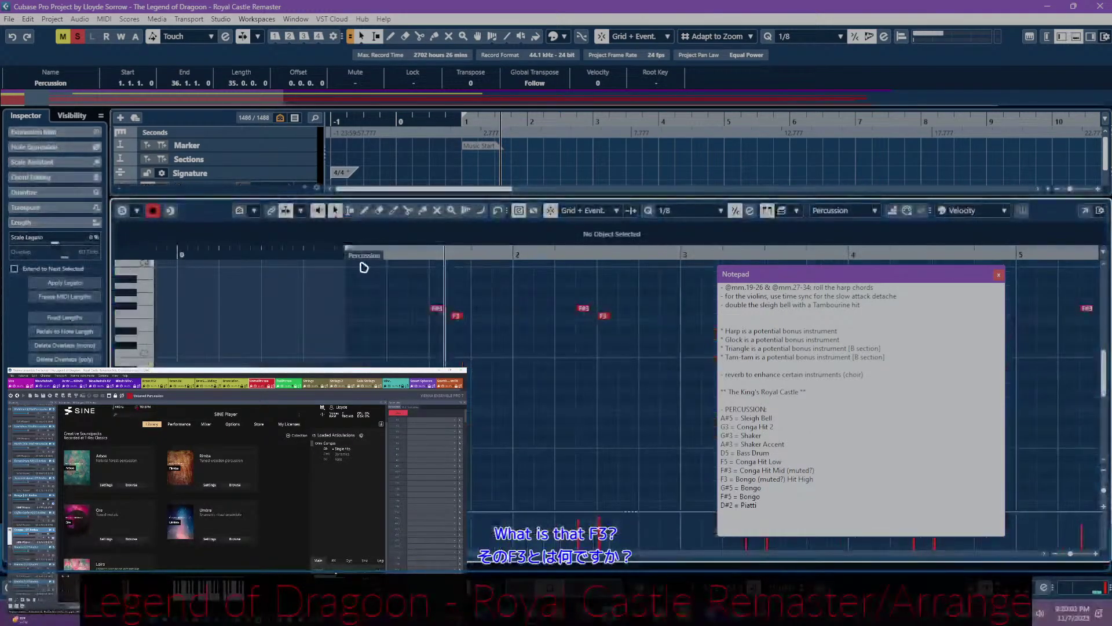
{"action": "key", "text": "space"}
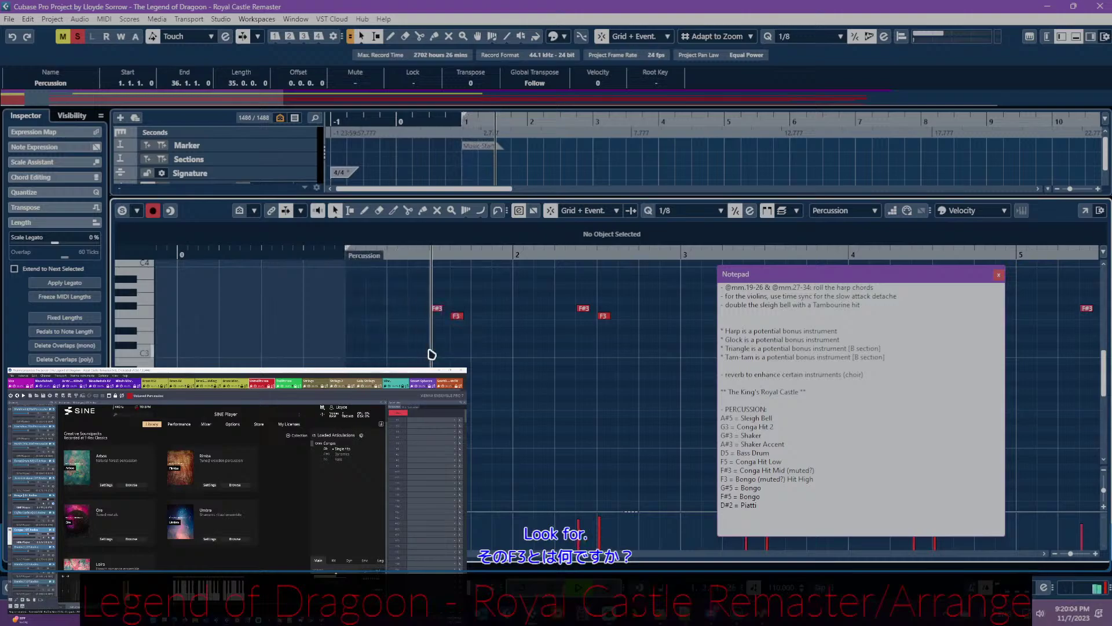
{"action": "left_click", "coordinate": [408, 255]}
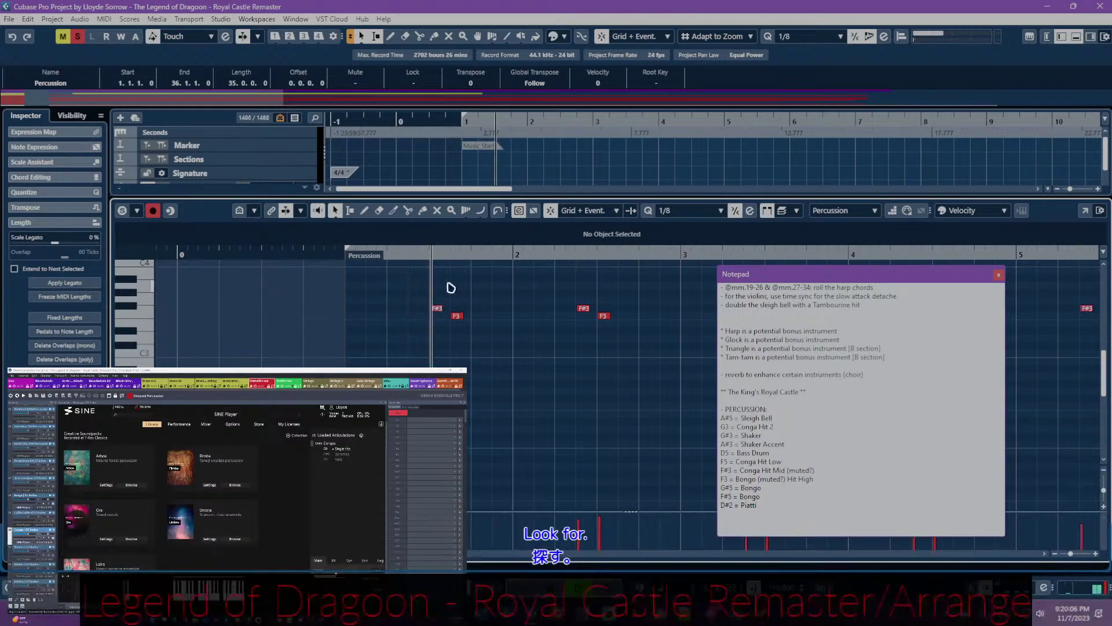
{"action": "left_click", "coordinate": [399, 258]}
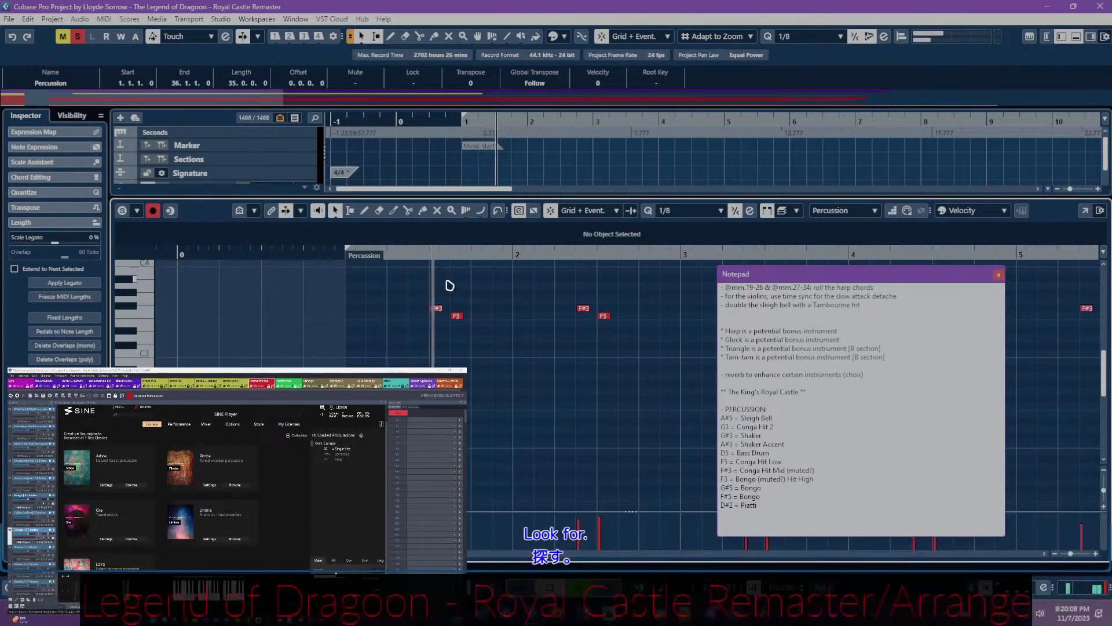
- Audition conga hits in SINE Player with the reference muted, then solo the reference and recheck the first F3 note
{"action": "key", "text": "ctrl+e"}
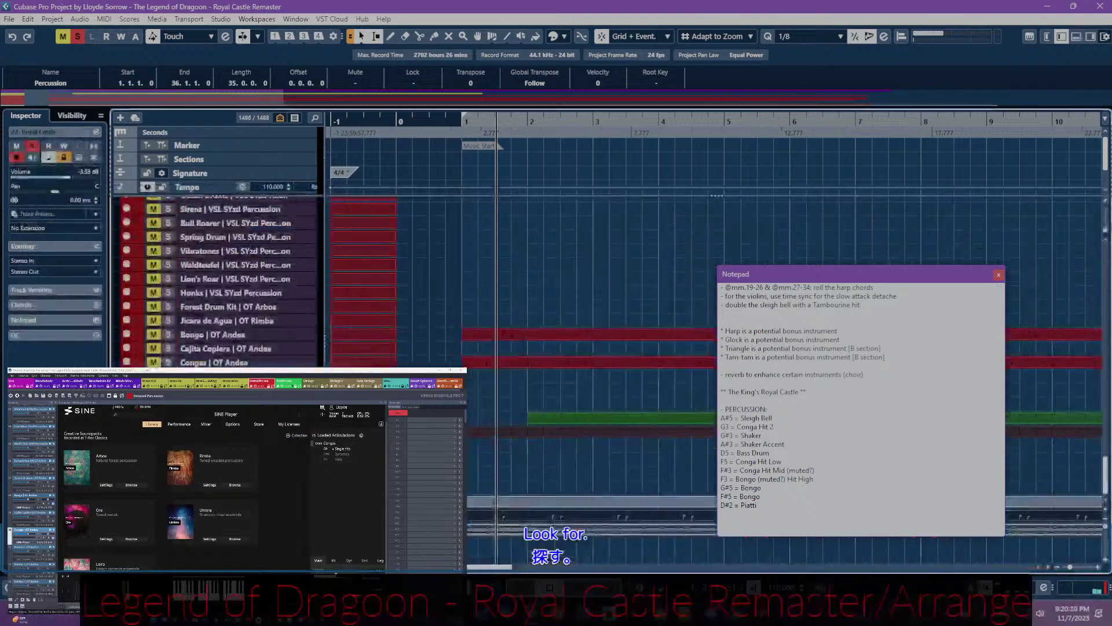
{"action": "key", "text": "alt+Tab"}
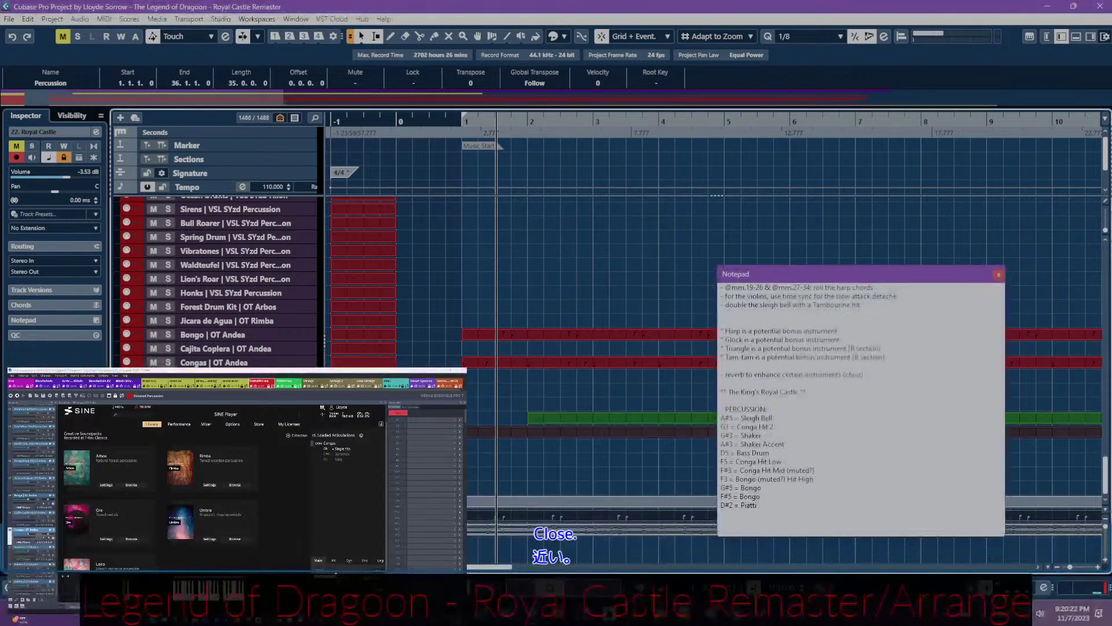
{"action": "key", "text": "m"}
{"action": "key", "text": "s"}
{"action": "double_click", "coordinate": [510, 524]}
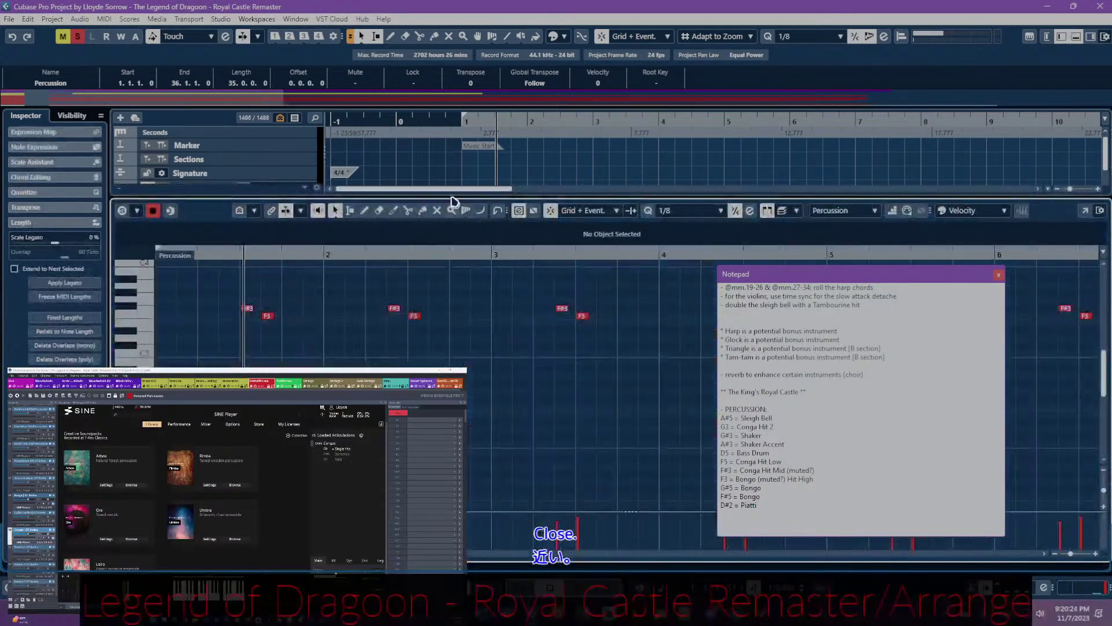
{"action": "scroll", "coordinate": [360, 282], "scroll_direction": "left", "scroll_amount": 2}
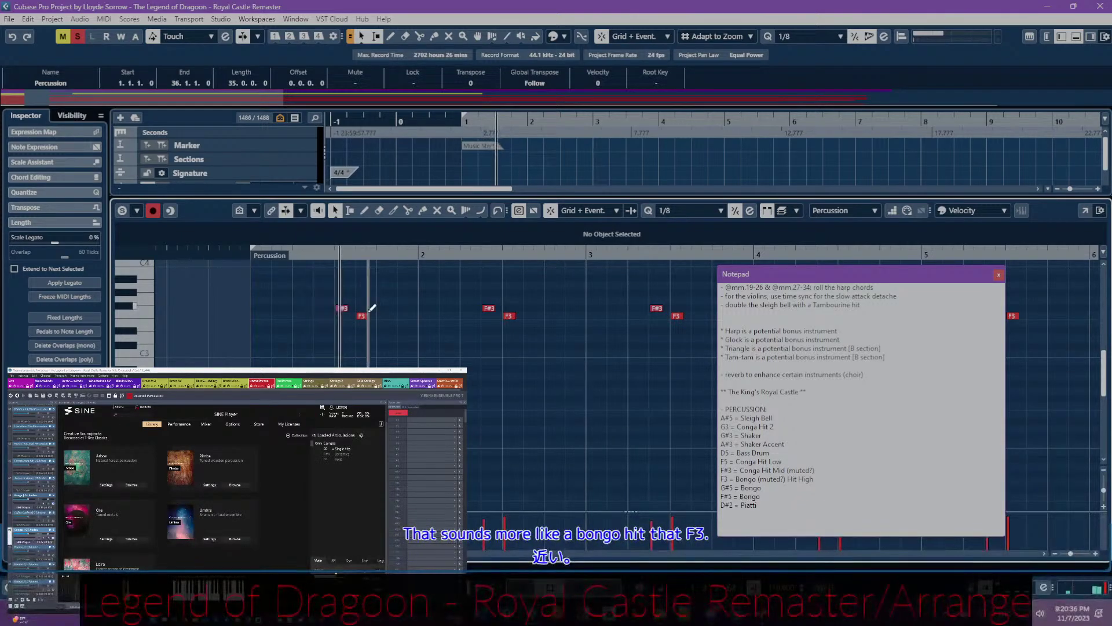
- Unsolo and mute the Royal Castle track and switch to SINE Player to compare a hit against F3
{"action": "key", "text": "ctrl+e"}
{"action": "key", "text": "s"}
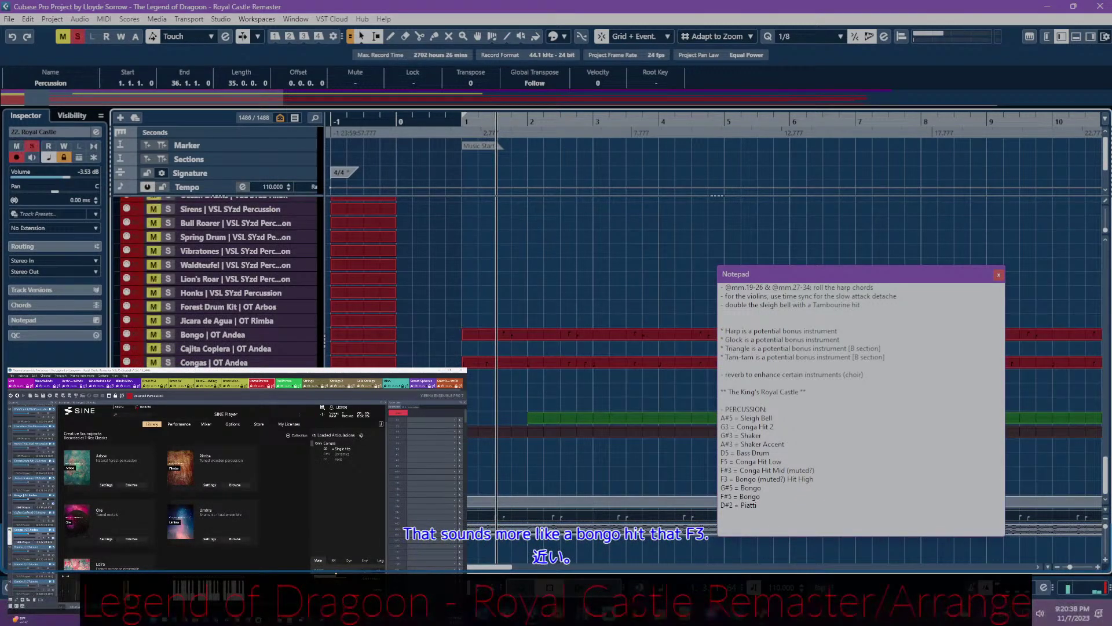
{"action": "key", "text": "m"}
{"action": "key", "text": "alt+Tab"}
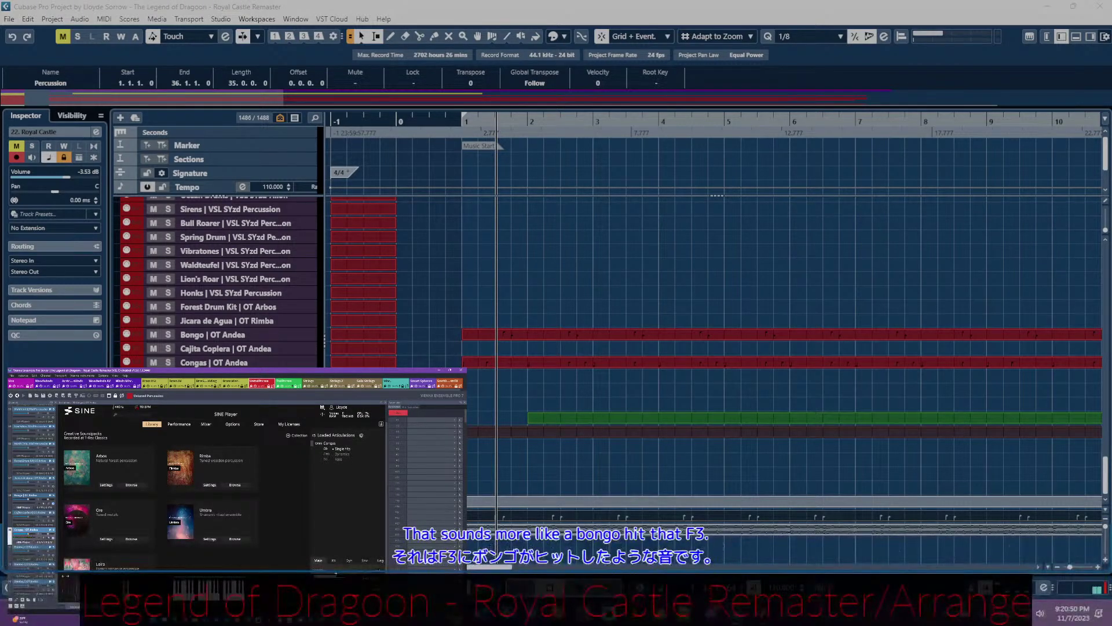
- Replay the soloed reference just before the first F#3 in the Percussion part, then mute the reference and switch to SINE Player to compare
{"action": "left_click", "coordinate": [504, 523]}
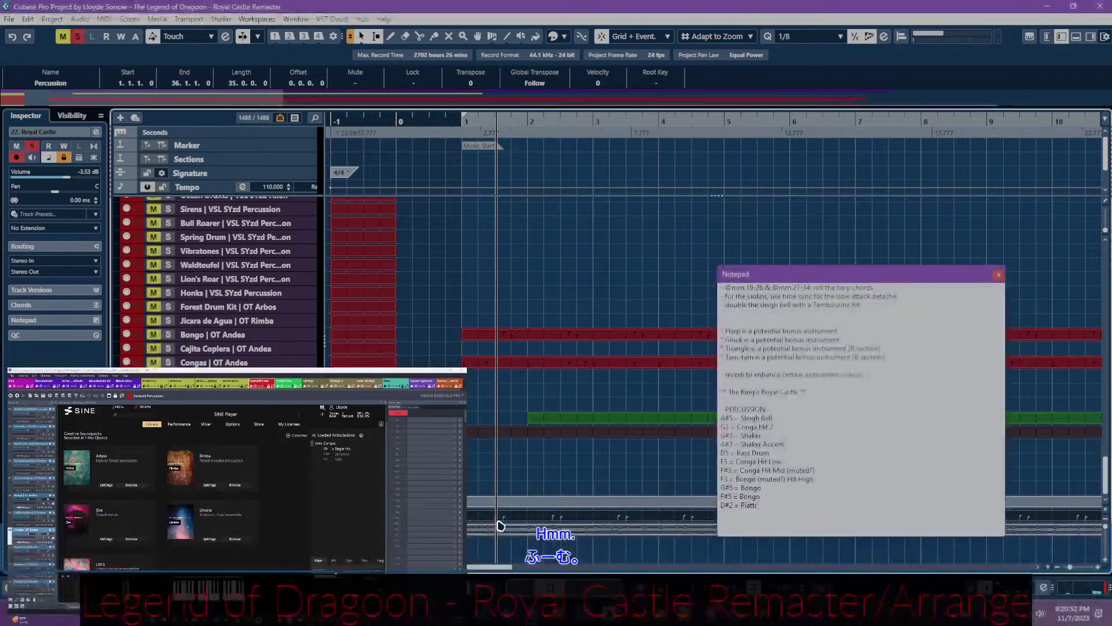
{"action": "double_click", "coordinate": [504, 523]}
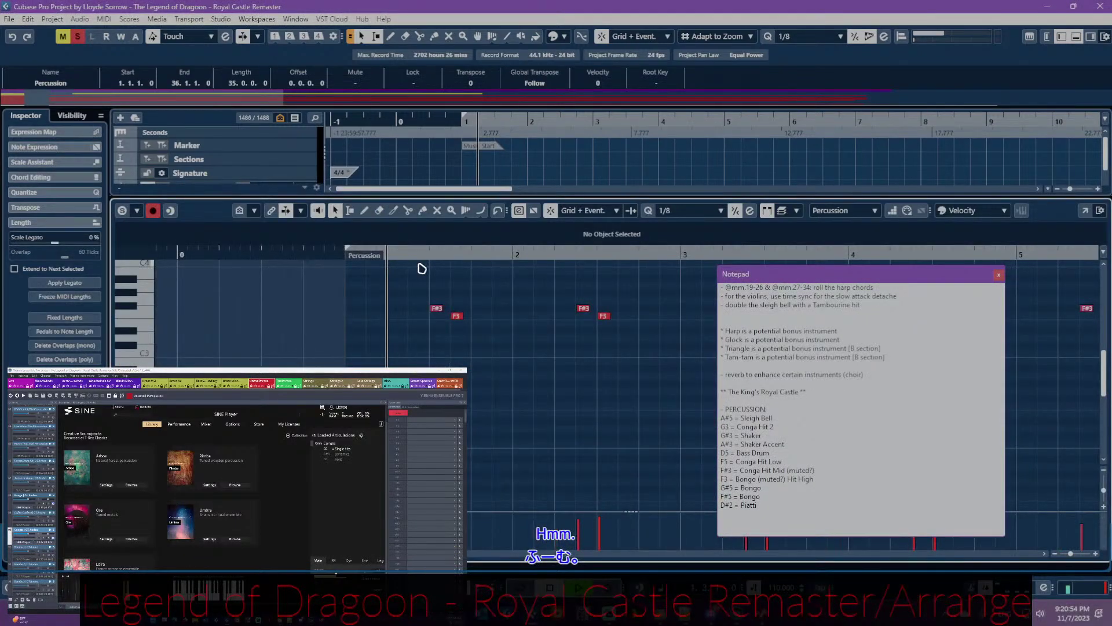
{"action": "left_click", "coordinate": [413, 255]}
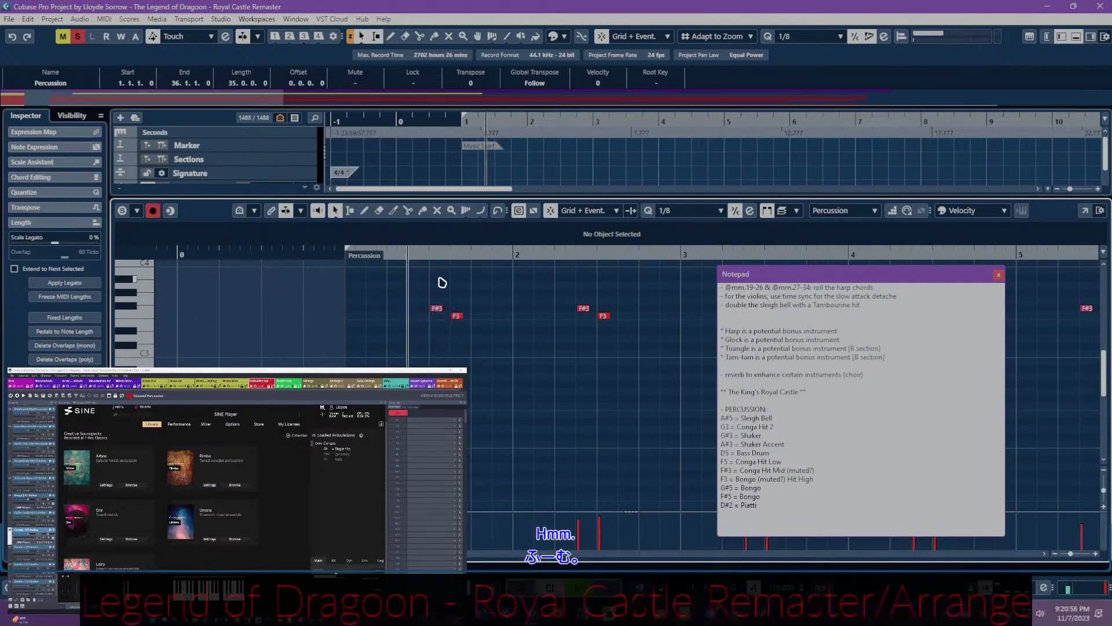
{"action": "left_click", "coordinate": [421, 255]}
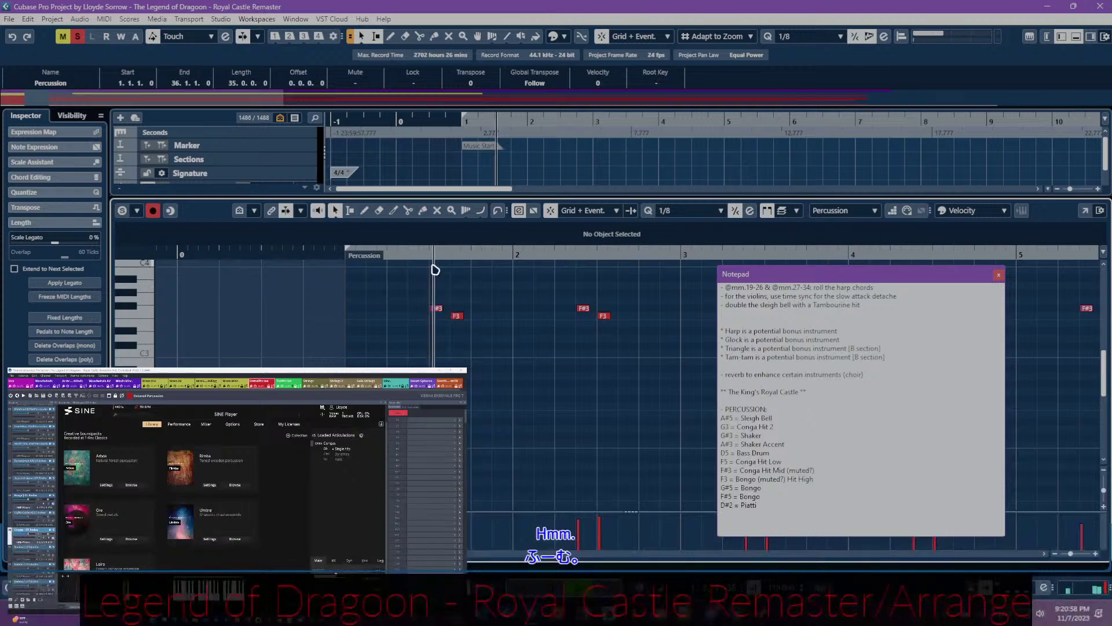
{"action": "left_click", "coordinate": [401, 255]}
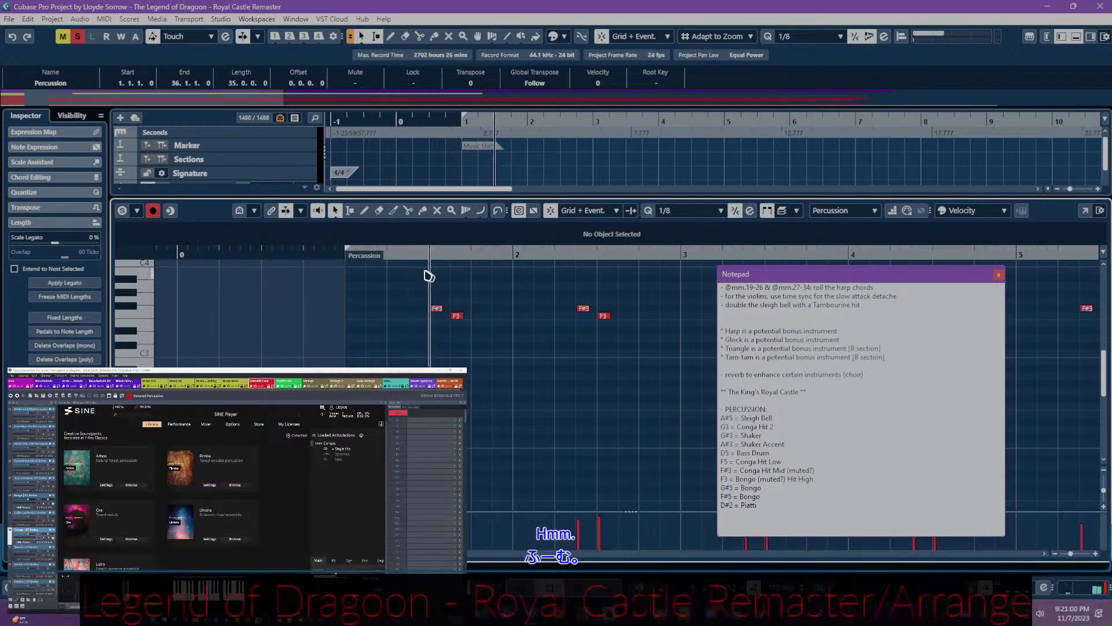
{"action": "left_click", "coordinate": [405, 255]}
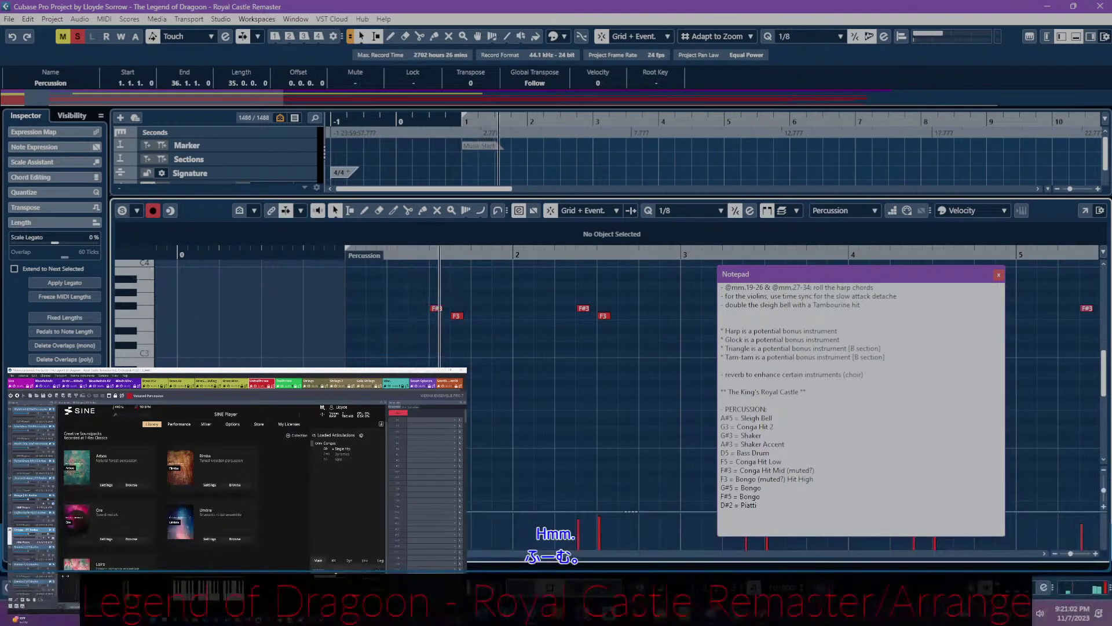
{"action": "left_click", "coordinate": [387, 255]}
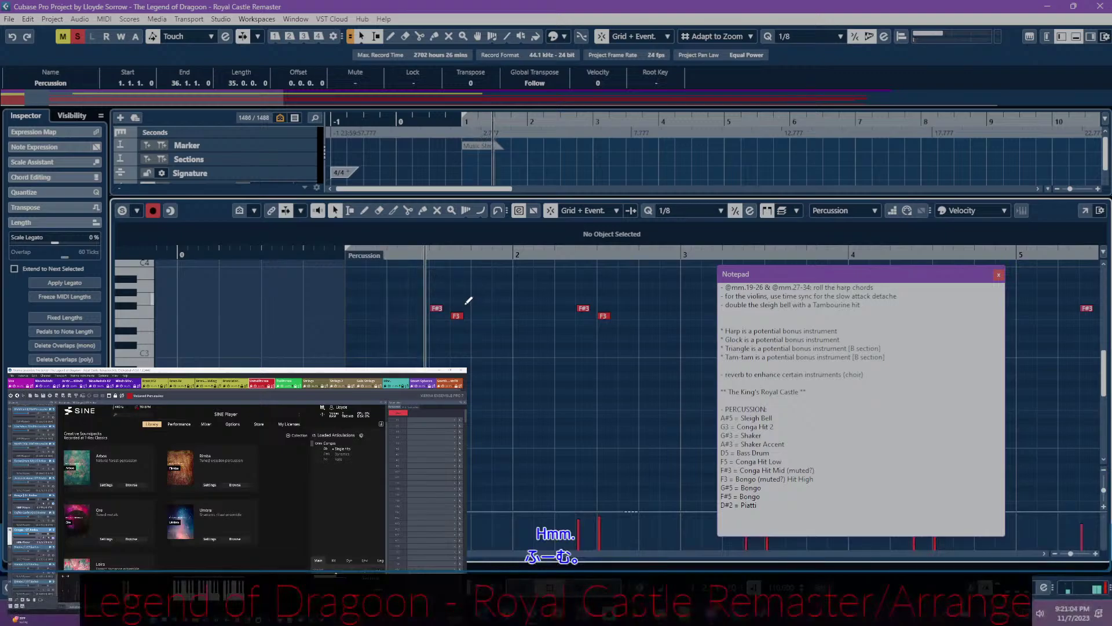
{"action": "key", "text": "ctrl+e"}
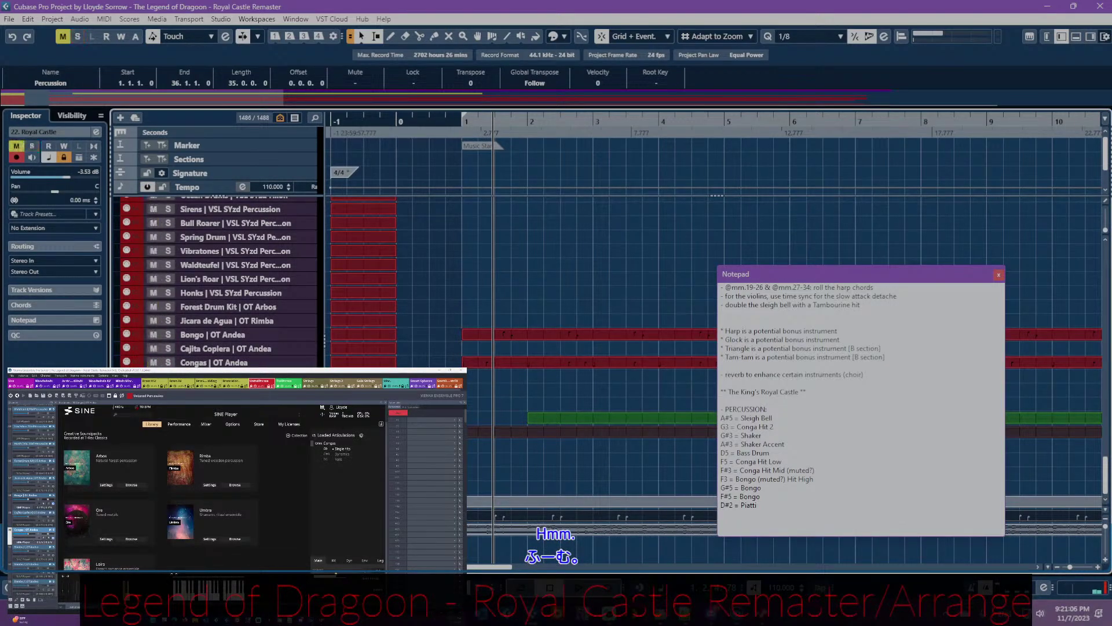
{"action": "key", "text": "alt+Tab"}
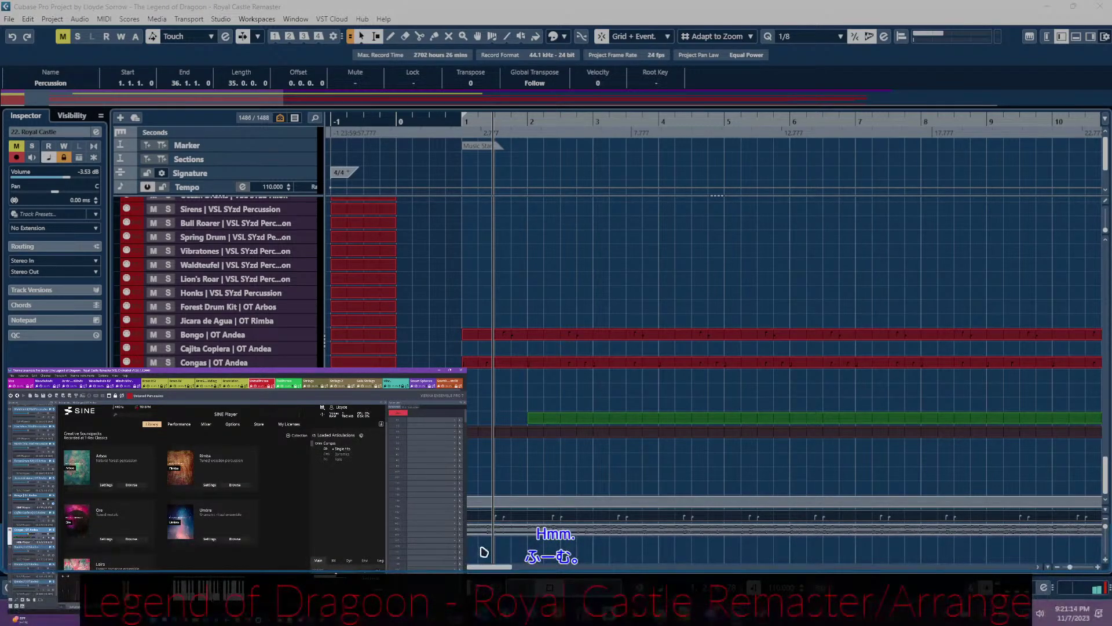
- Move the F#3 notes from the Percussion part to the Congas | OT Andea track as F3 conga hits
{"action": "left_click", "coordinate": [525, 519]}
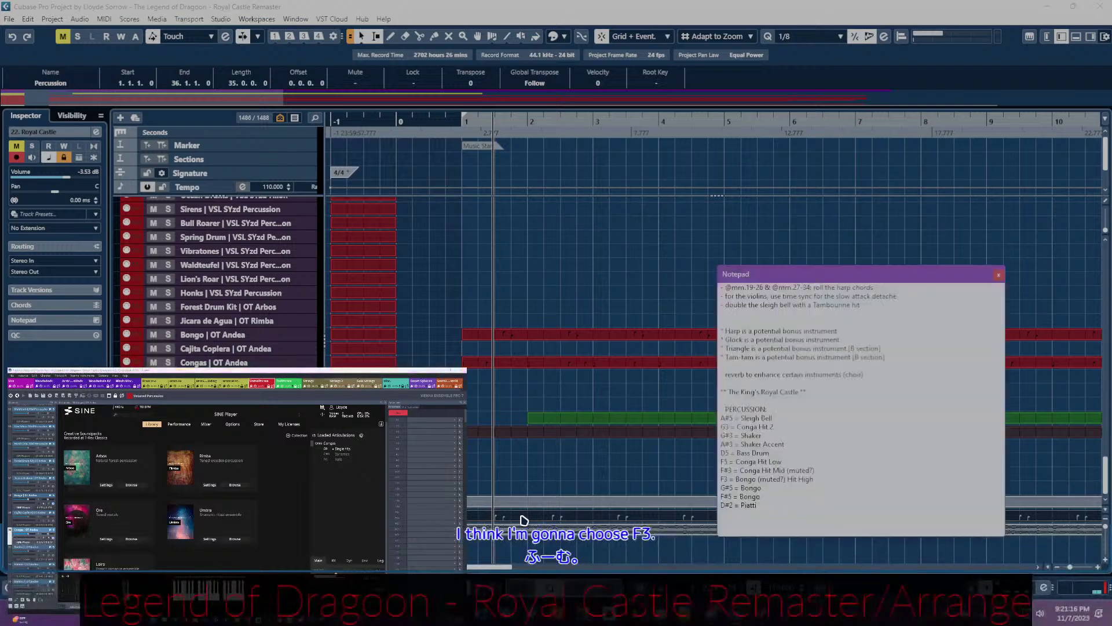
{"action": "double_click", "coordinate": [485, 520]}
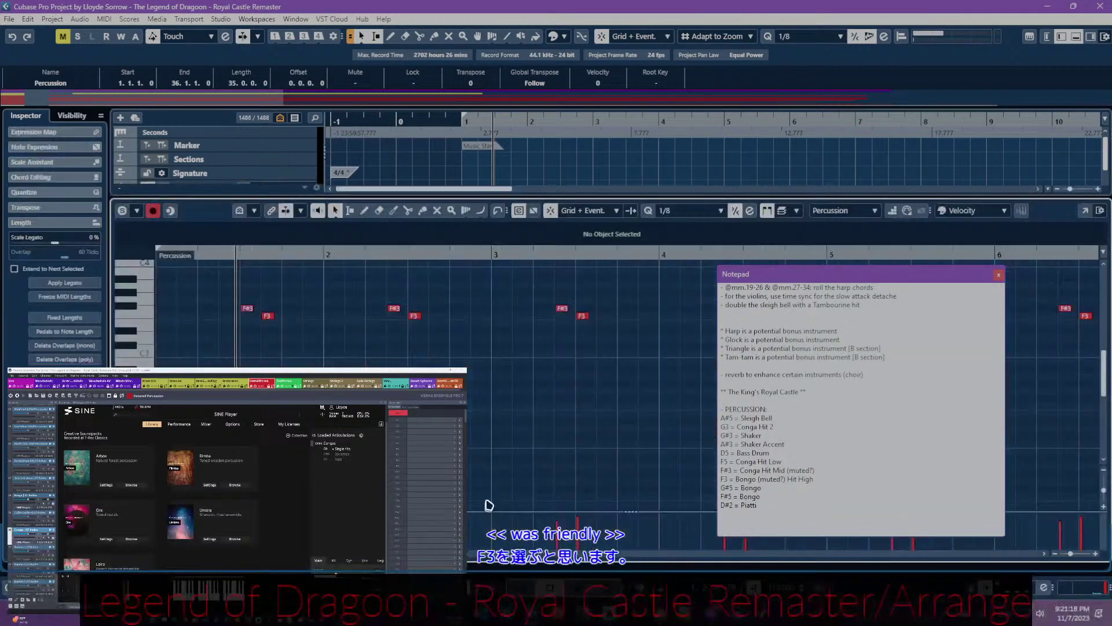
{"action": "left_click", "coordinate": [246, 309]}
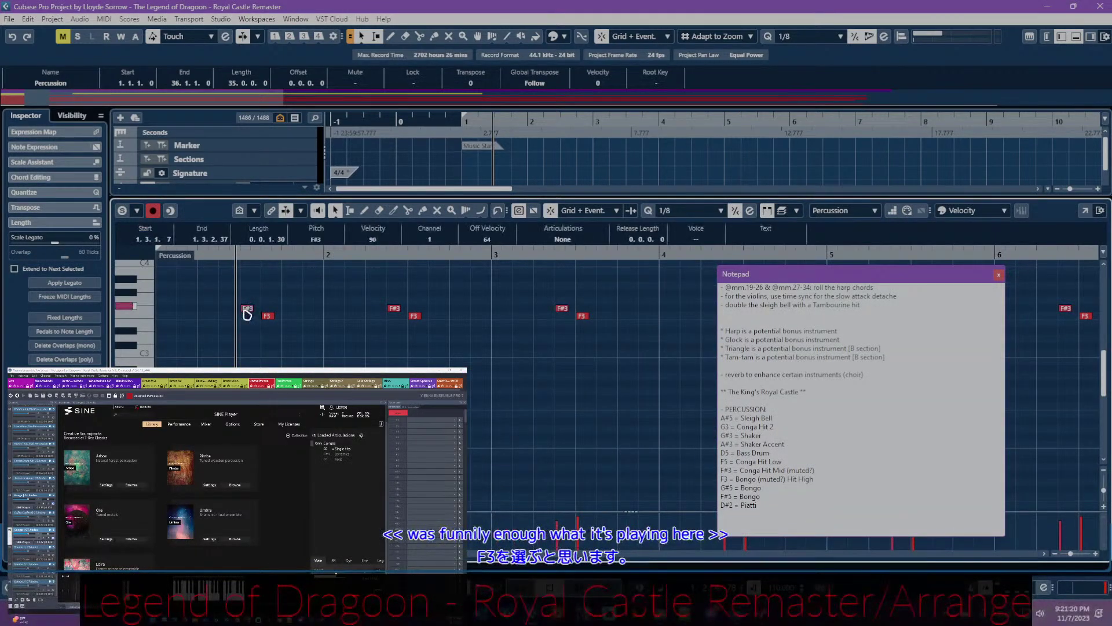
{"action": "scroll", "coordinate": [286, 323], "scroll_direction": "left", "scroll_amount": 2}
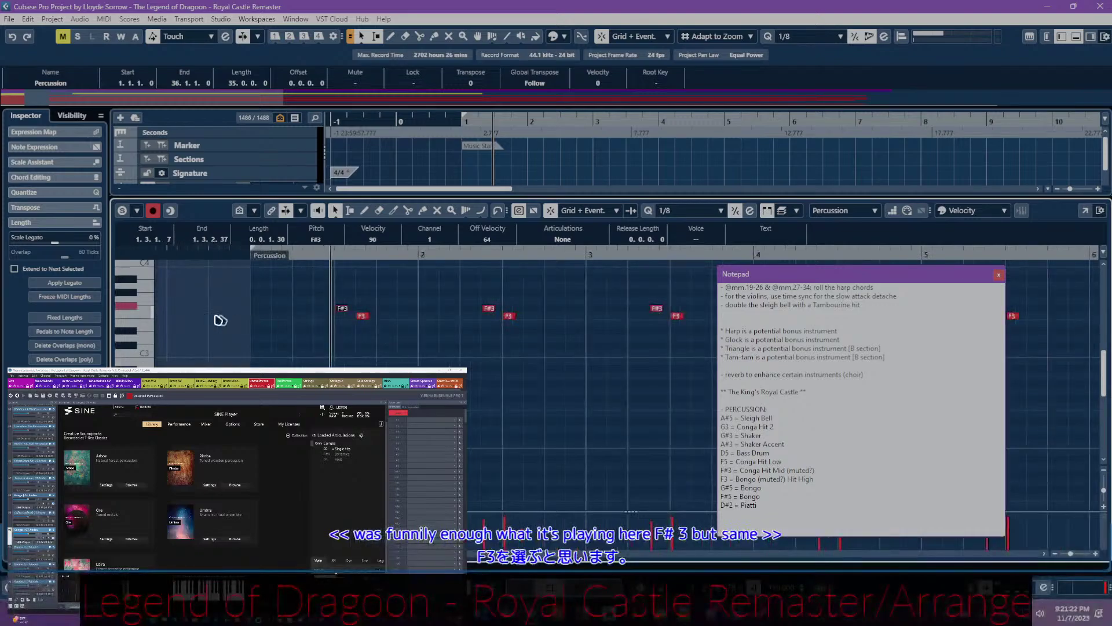
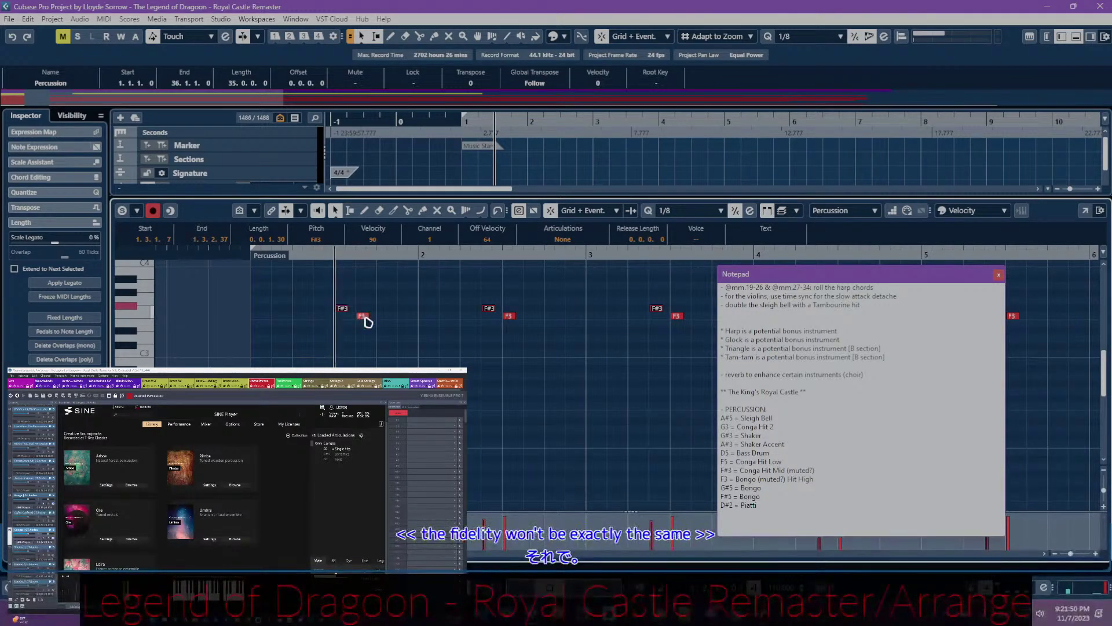
{"action": "key", "text": "Return"}
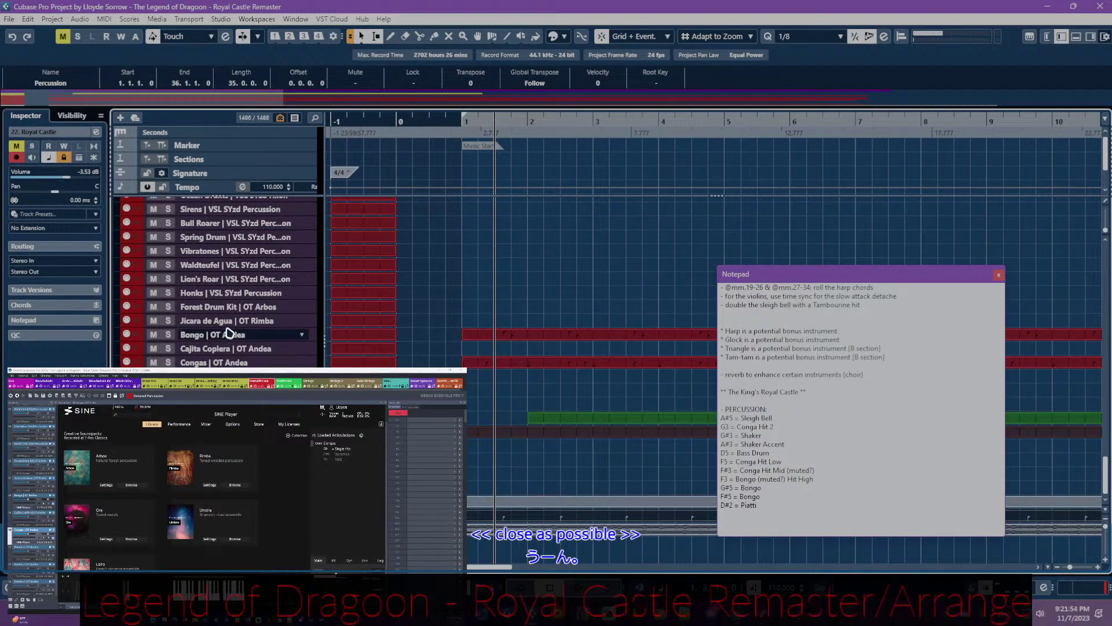
{"action": "left_click", "coordinate": [212, 364]}
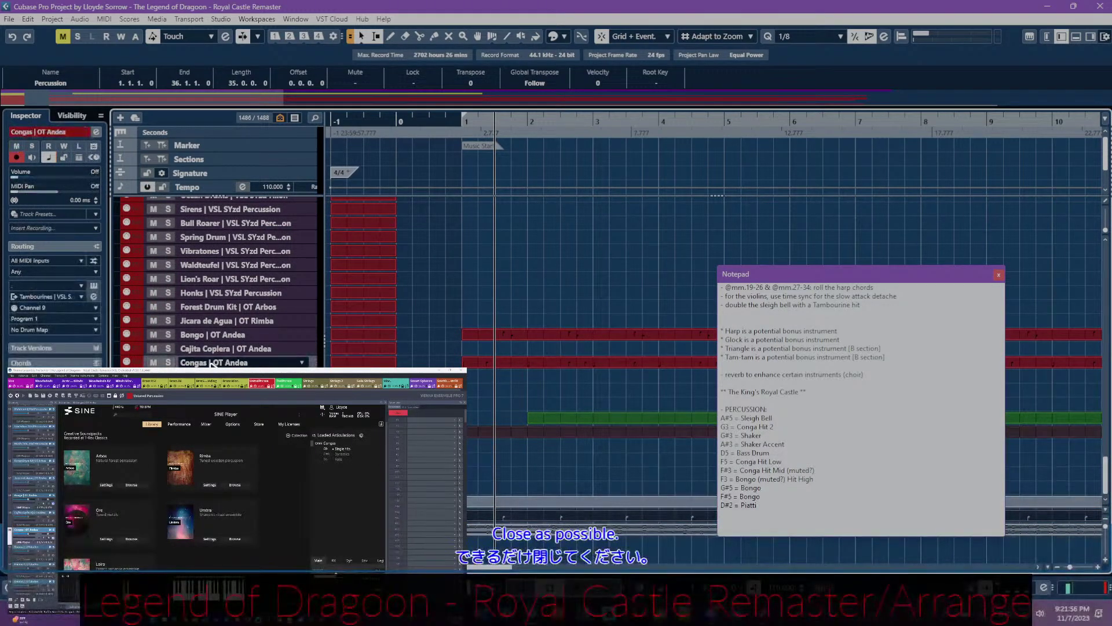
{"action": "left_click", "coordinate": [504, 365]}
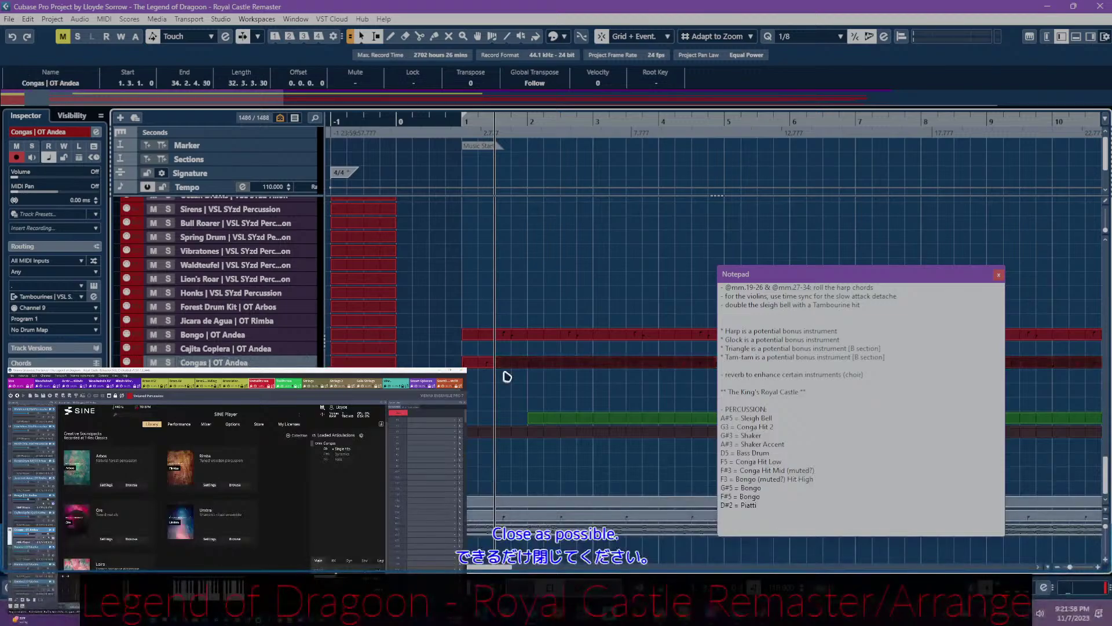
{"action": "double_click", "coordinate": [510, 366]}
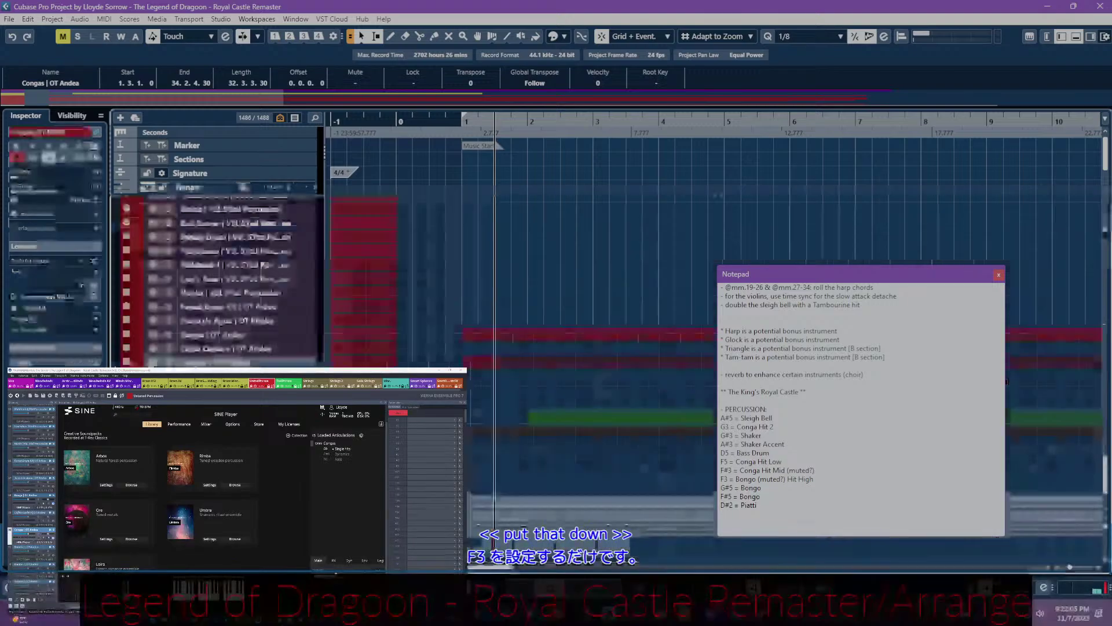
{"action": "left_click", "coordinate": [518, 369]}
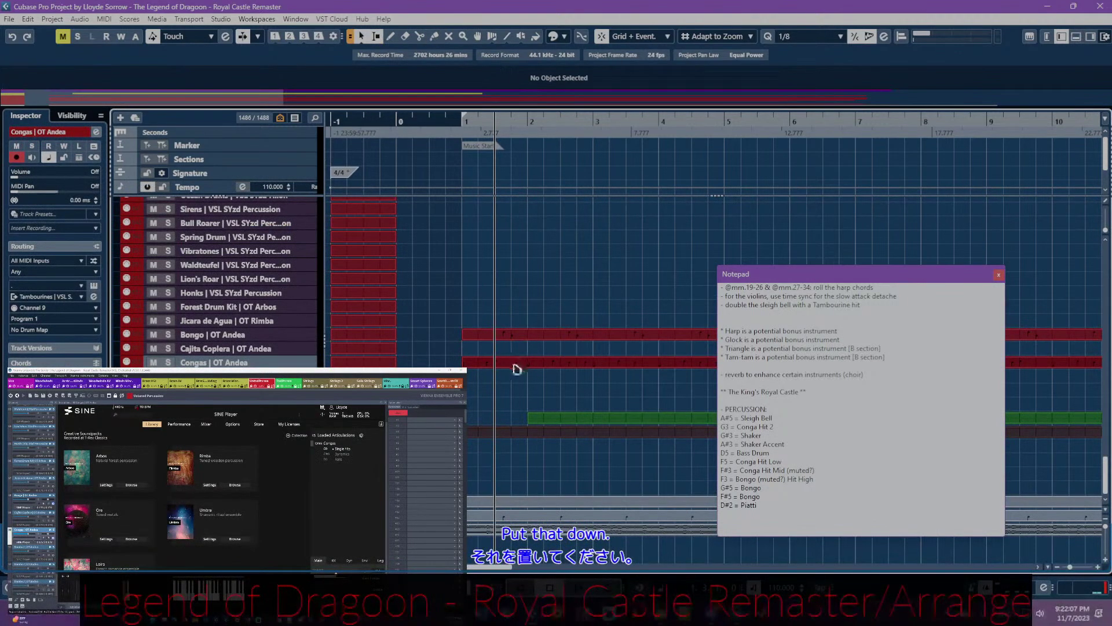
{"action": "left_click", "coordinate": [514, 365]}
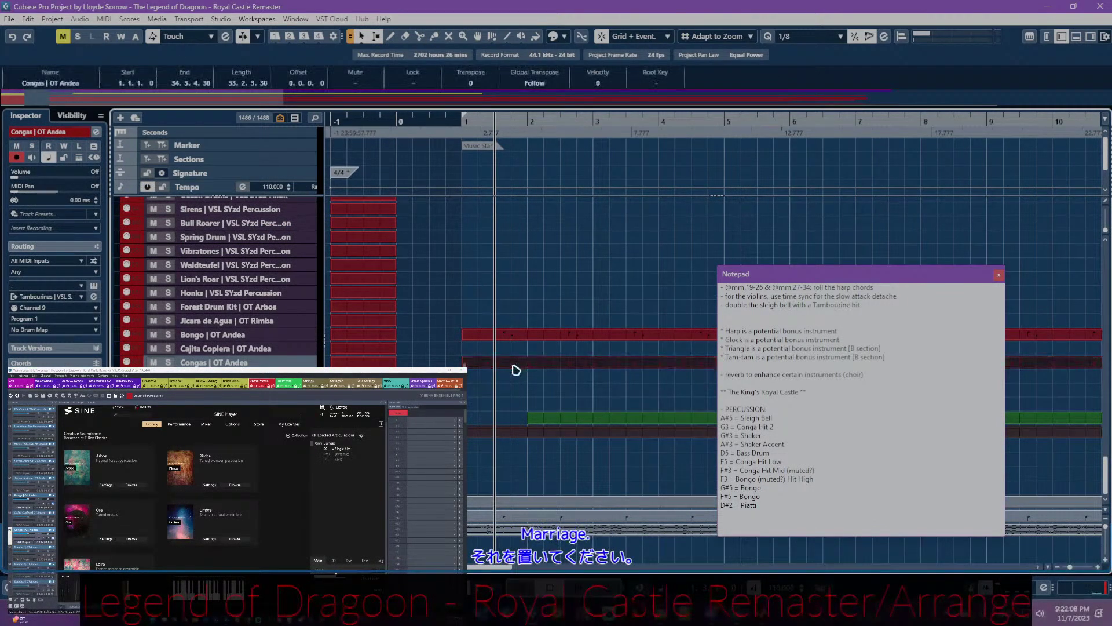
- Play back the updated congas, then solo the Royal Castle reference and replay its opening bars for comparison
{"action": "key", "text": "space"}
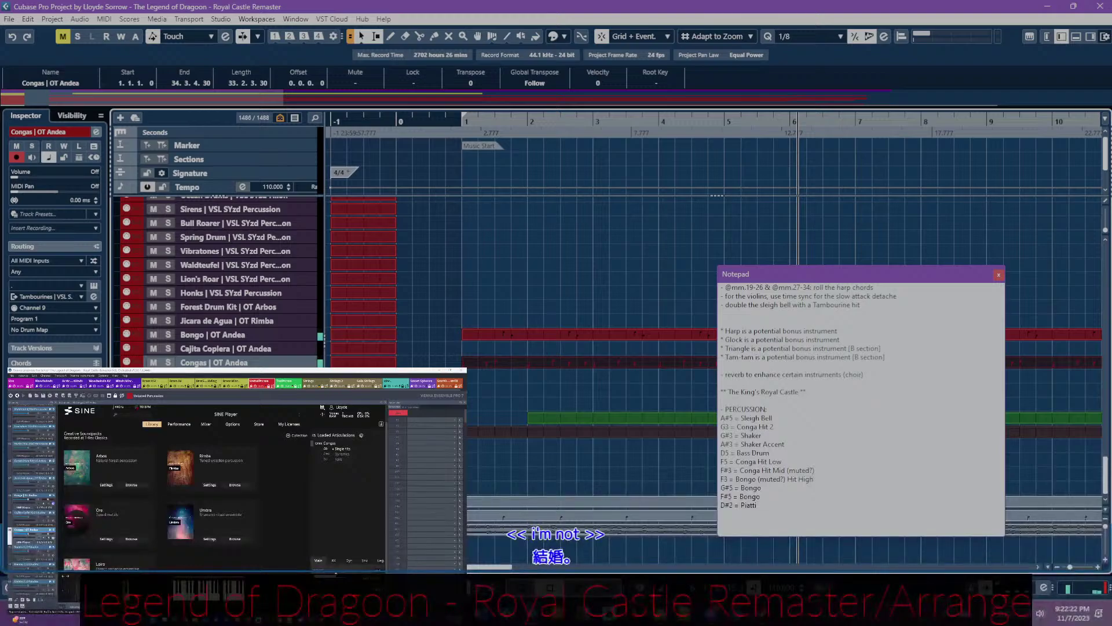
{"action": "left_click", "coordinate": [168, 504]}
{"action": "key", "text": "space"}
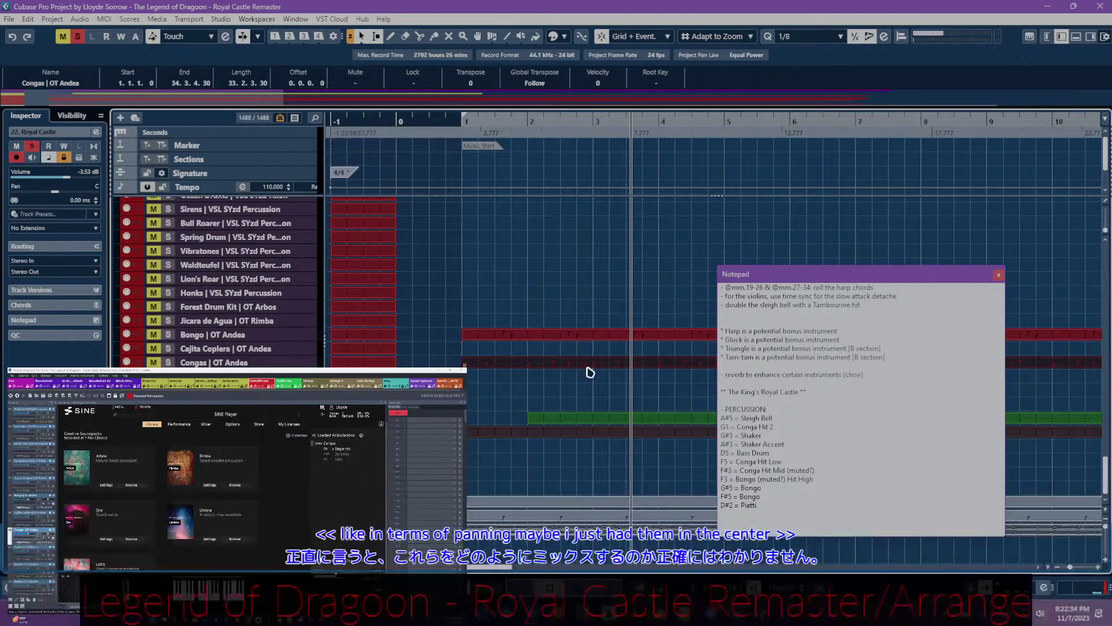
{"action": "key", "text": "space"}
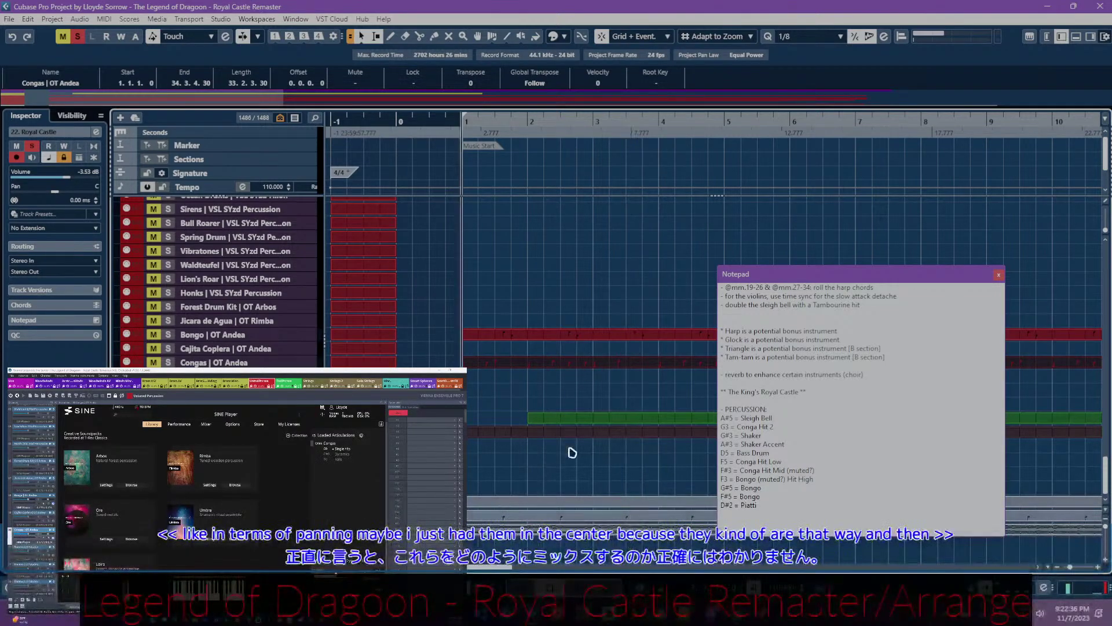
{"action": "key", "text": "space"}
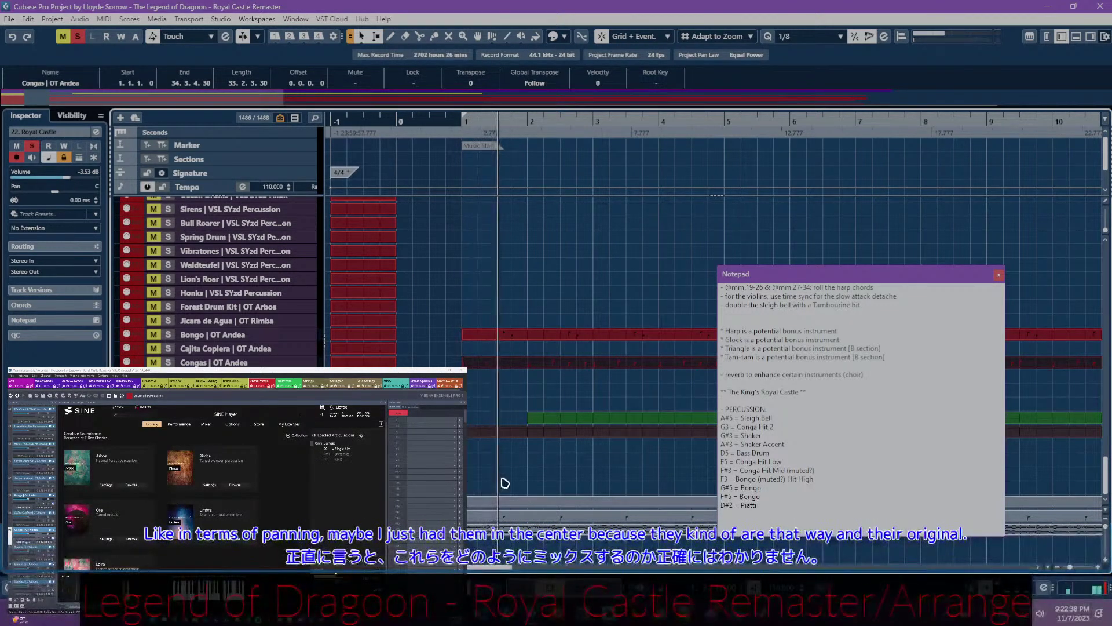
{"action": "key", "text": "space"}
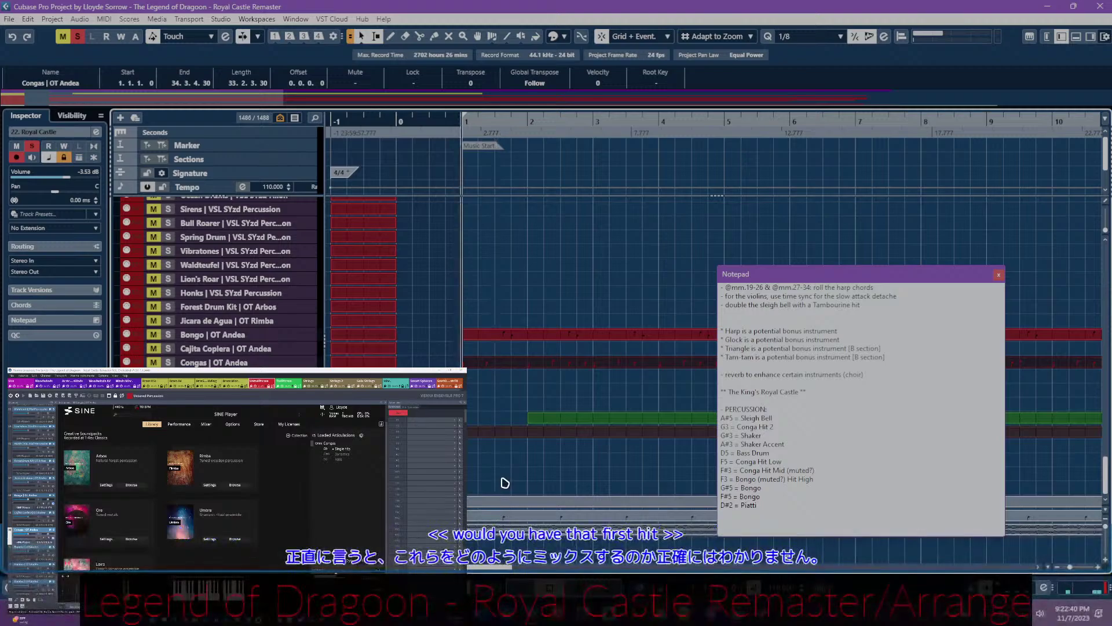
{"action": "key", "text": "space"}
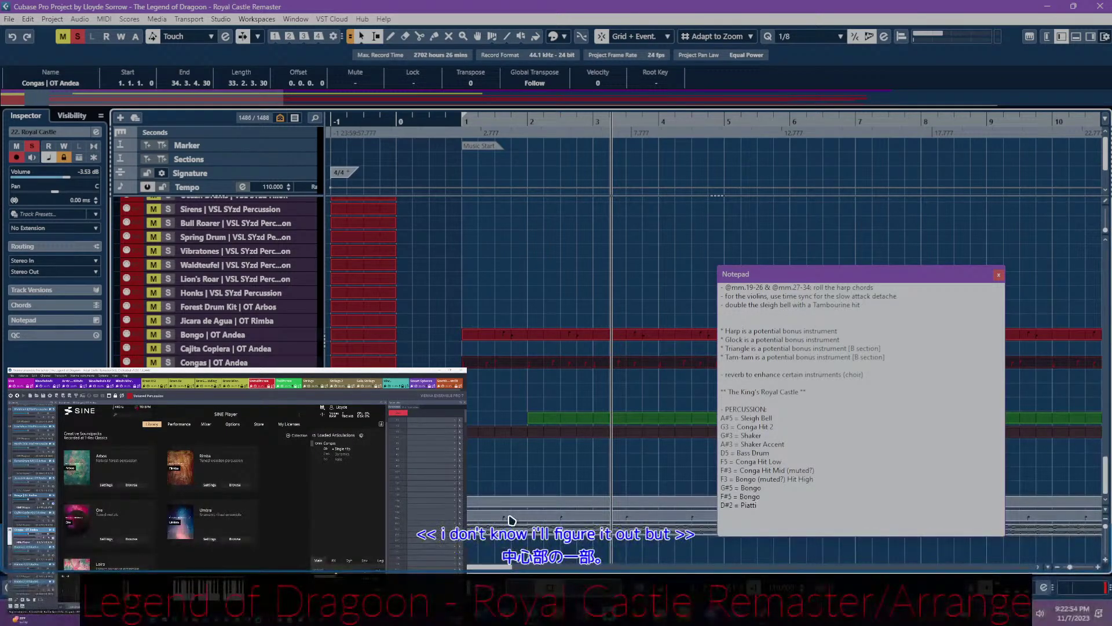
- Reopen the Percussion part, replay the reference just before the first F3 note, and unsolo the reference to audition a match
{"action": "double_click", "coordinate": [512, 541]}
{"action": "left_click", "coordinate": [430, 254]}
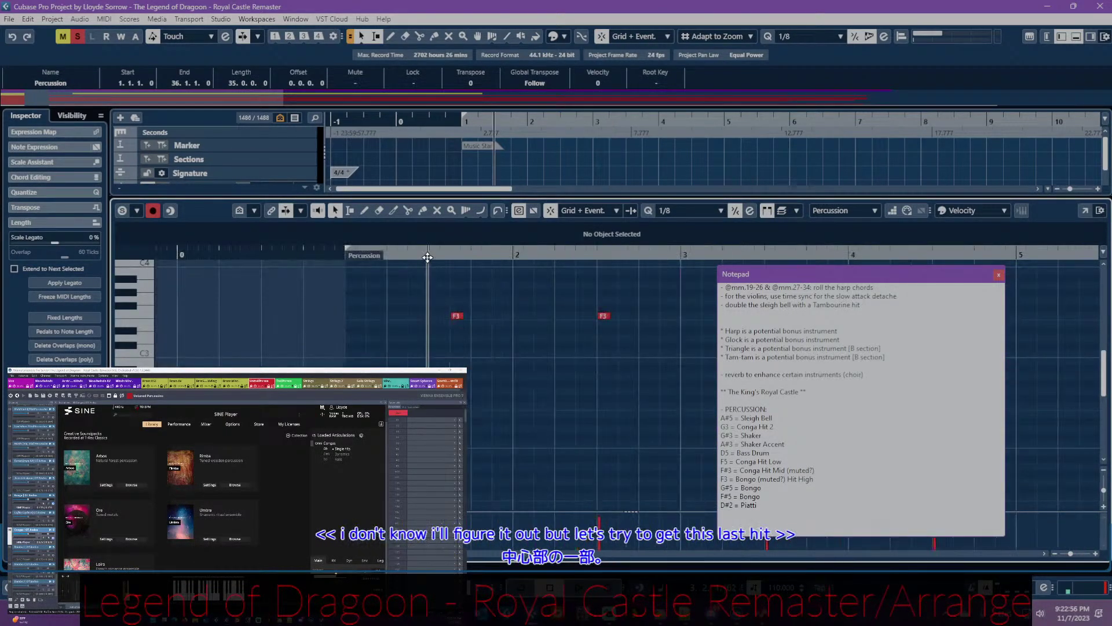
{"action": "key", "text": "space"}
{"action": "key", "text": "space"}
{"action": "left_click", "coordinate": [437, 252]}
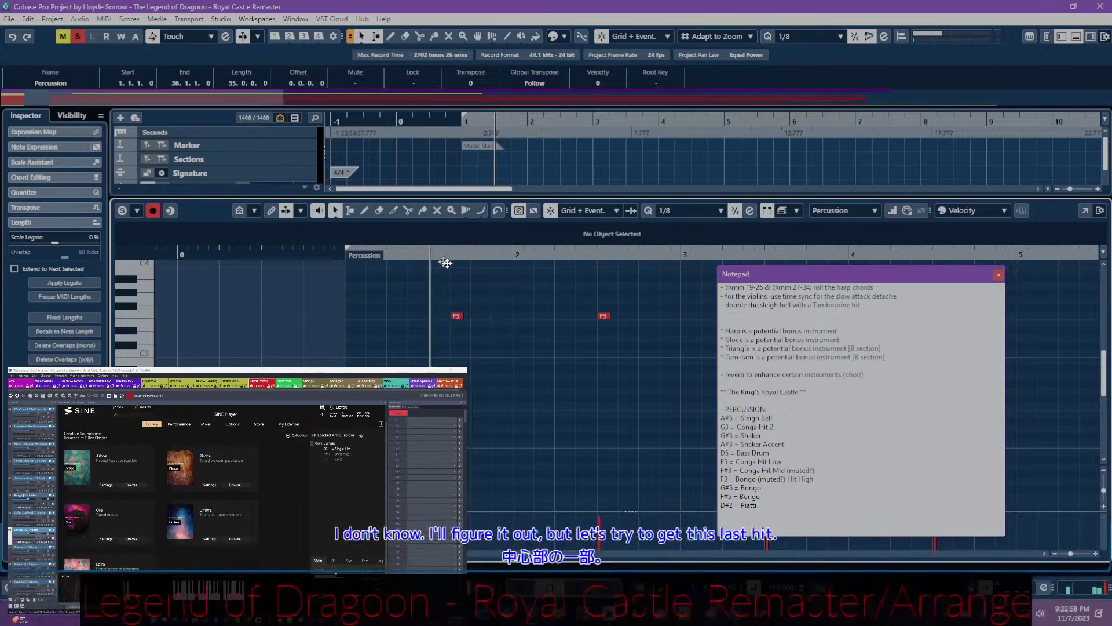
{"action": "key", "text": "space"}
{"action": "key", "text": "space"}
{"action": "key", "text": "Return"}
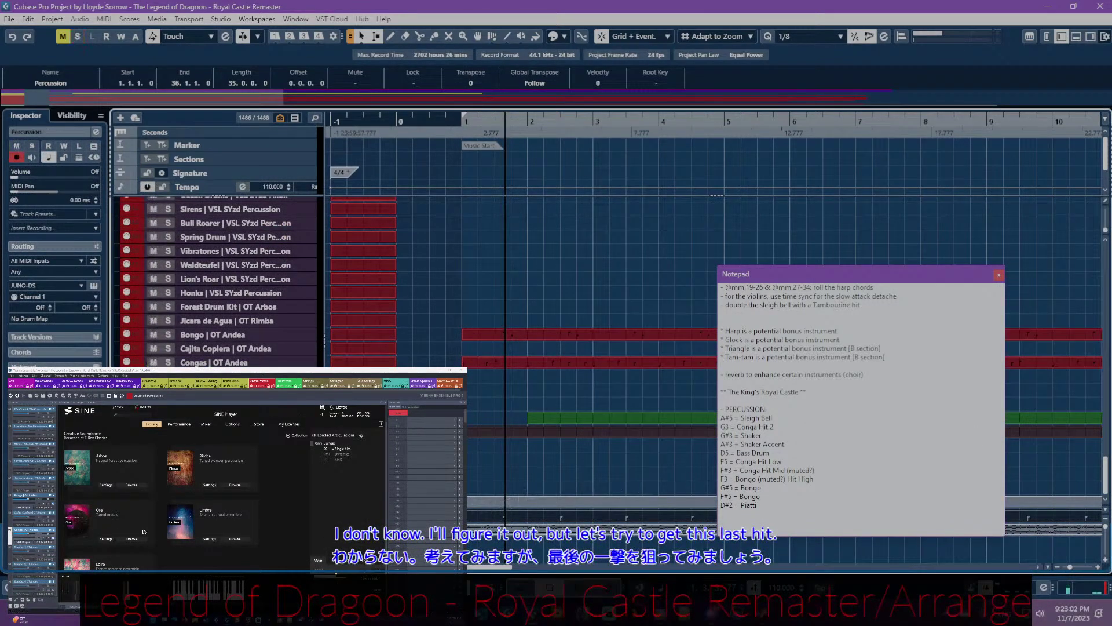
- Solo the Royal Castle reference, mute the part on the Bongo | OT Andea track, and solo the Bongo track
{"action": "key", "text": "Escape"}
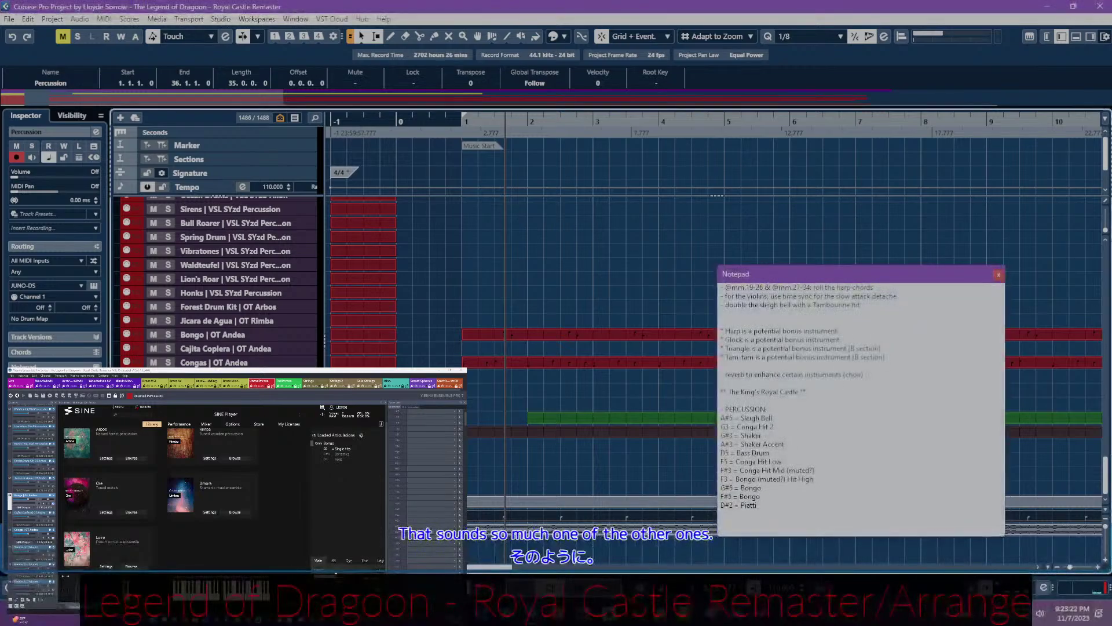
{"action": "key", "text": "s"}
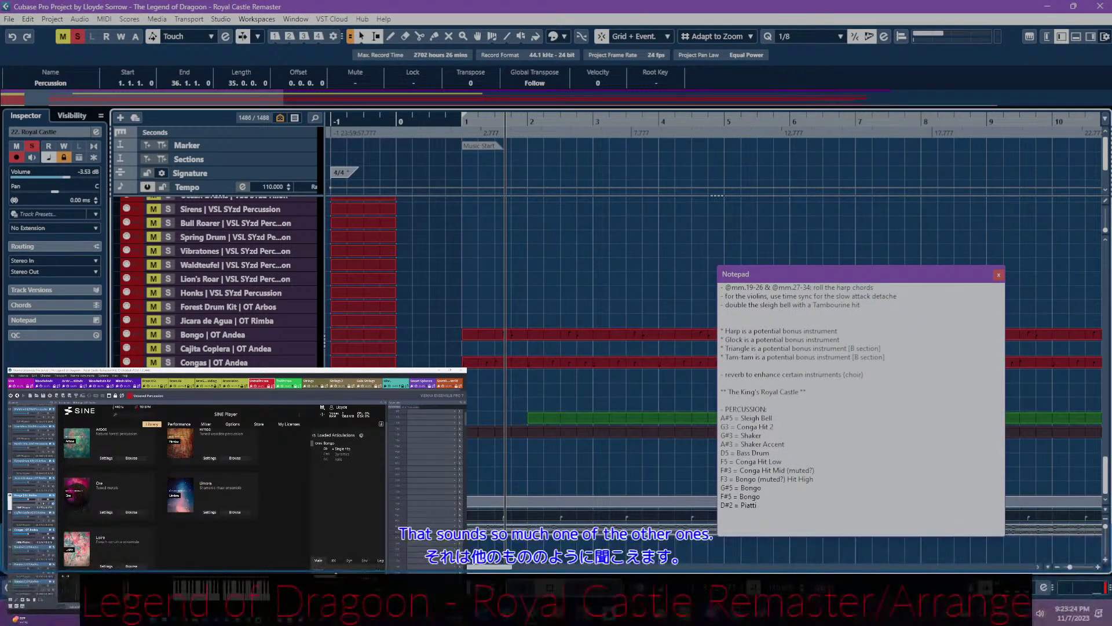
{"action": "key", "text": "7"}
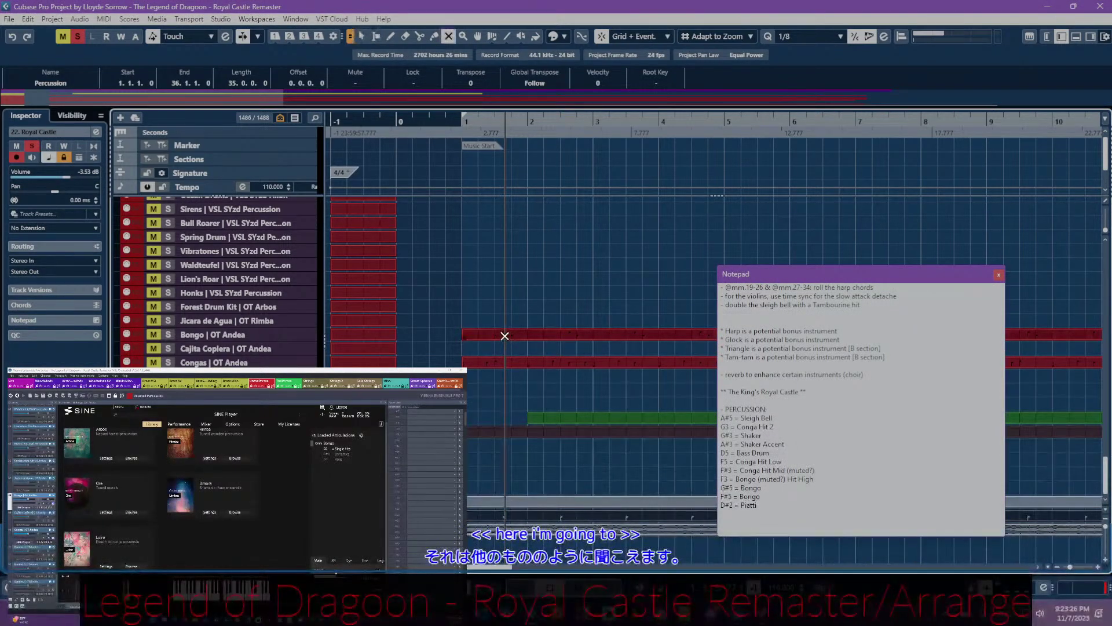
{"action": "left_click", "coordinate": [505, 335]}
{"action": "key", "text": "1"}
{"action": "key", "text": "s"}
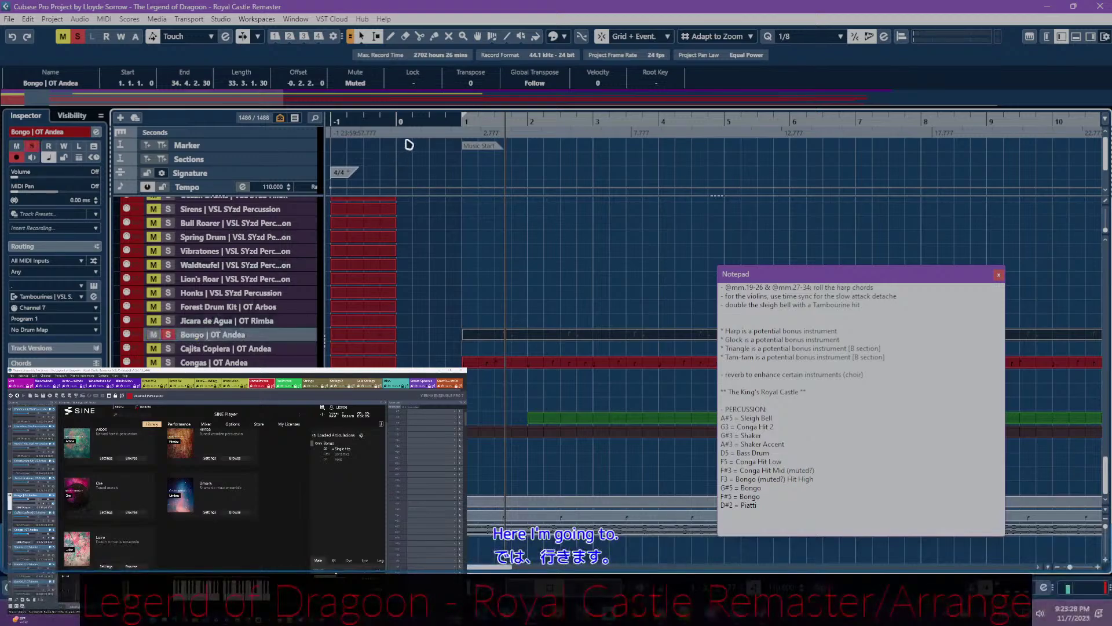
- Play the soloed tracks from bar 1 and switch to SINE Player to compare a bongo hit with F3
{"action": "left_click", "coordinate": [460, 121]}
{"action": "key", "text": "space"}
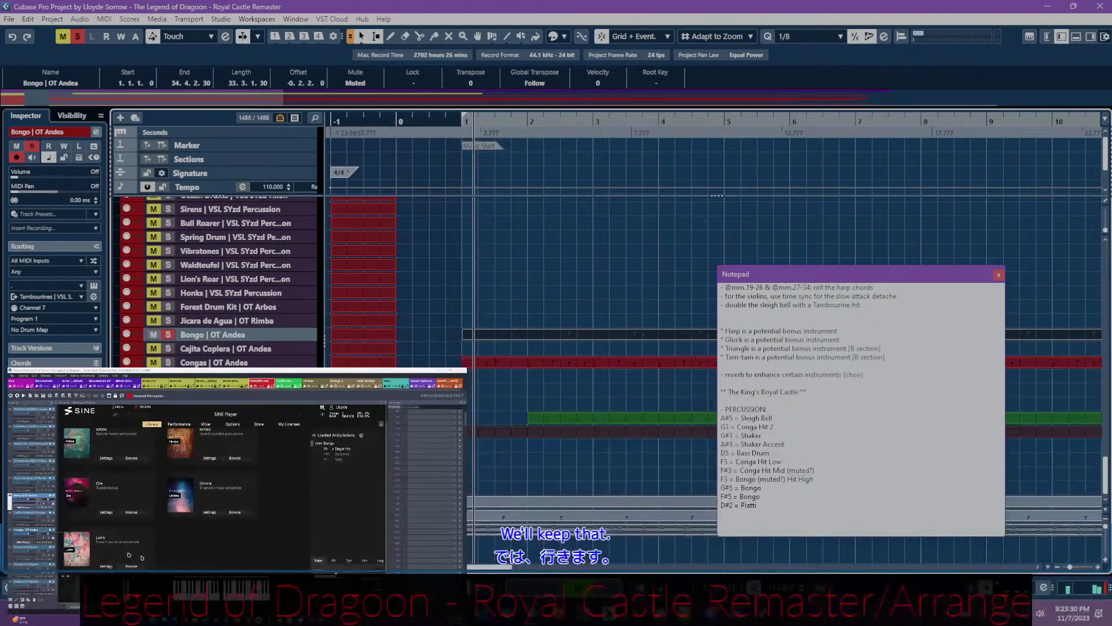
{"action": "key", "text": "alt+Tab"}
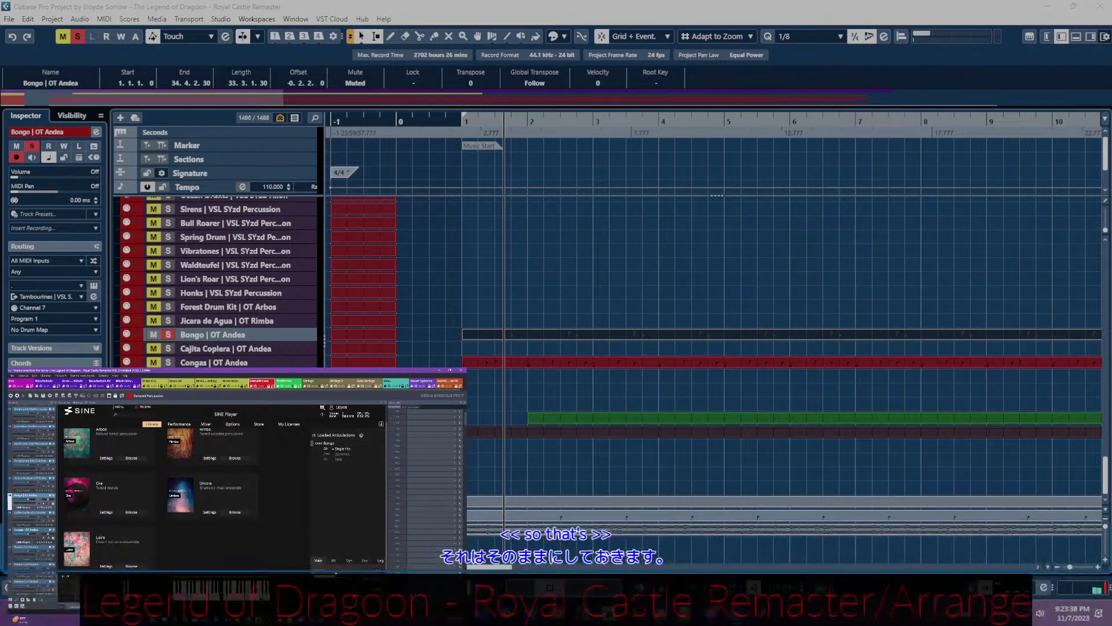
- Cut the F3 notes from the Percussion part and paste them onto the Bongo | OT Andea track starting at 1.3.3
{"action": "left_click", "coordinate": [510, 521]}
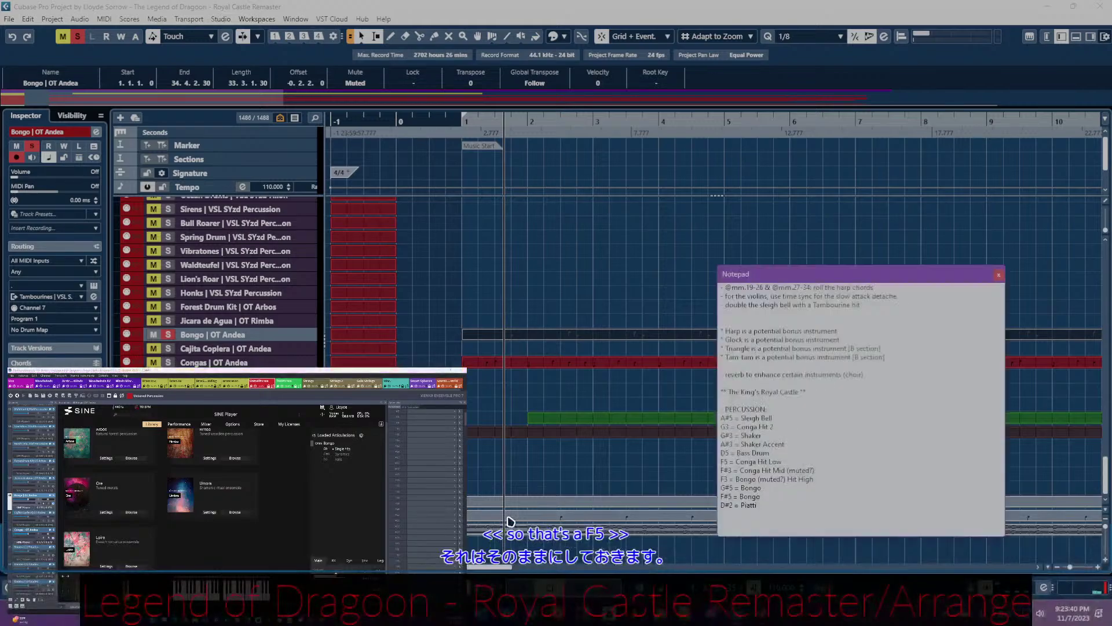
{"action": "double_click", "coordinate": [510, 521]}
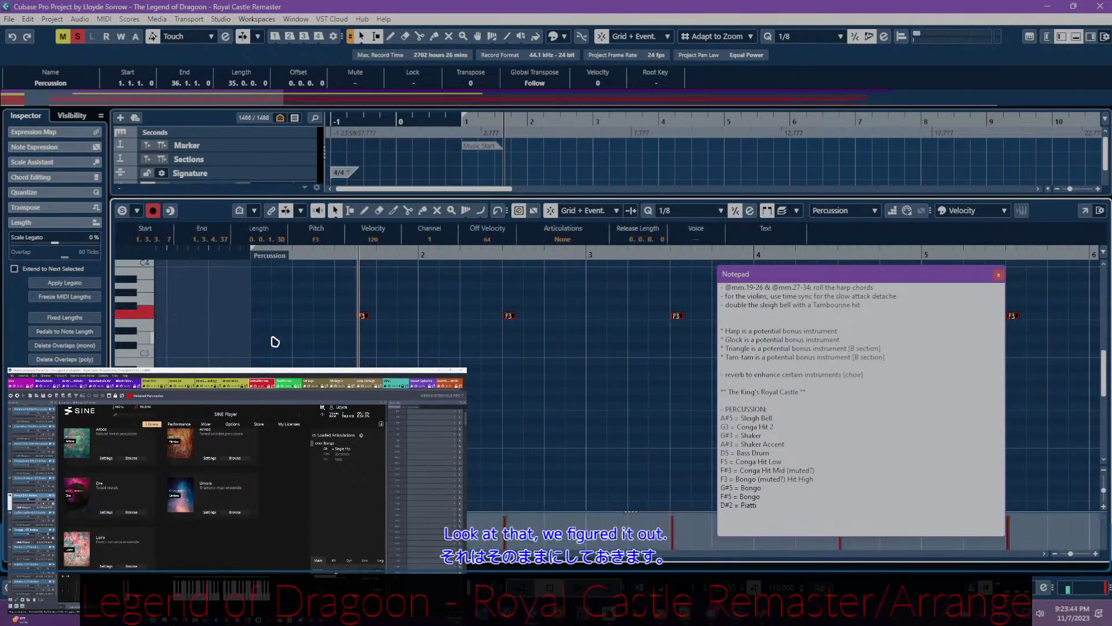
{"action": "left_click", "coordinate": [363, 316]}
{"action": "left_click", "coordinate": [402, 297]}
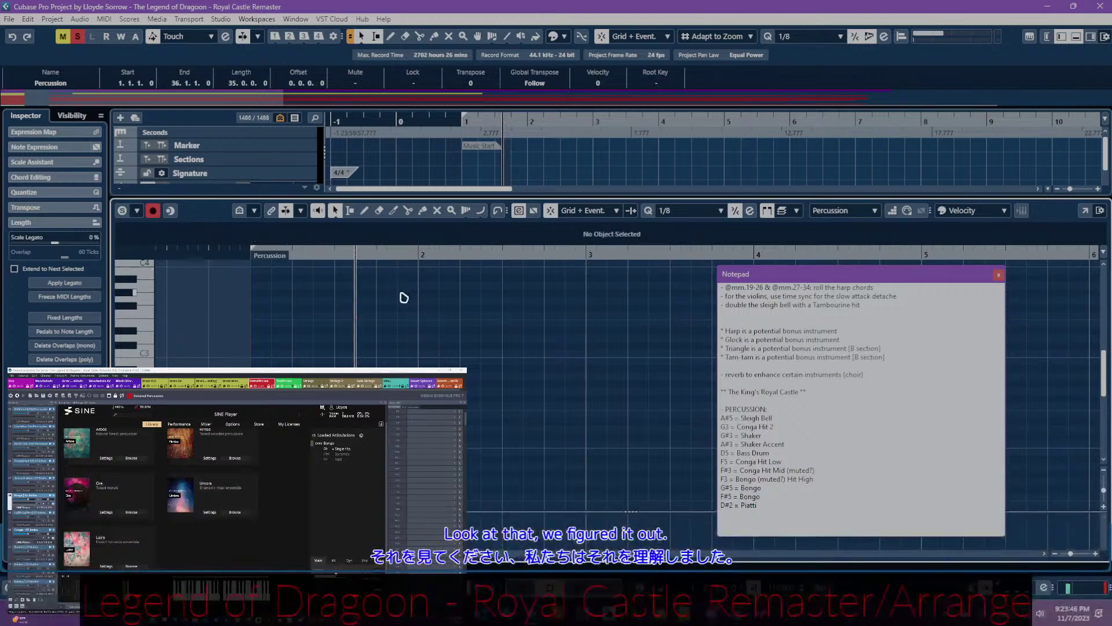
{"action": "key", "text": "ctrl+e"}
{"action": "left_click", "coordinate": [244, 334]}
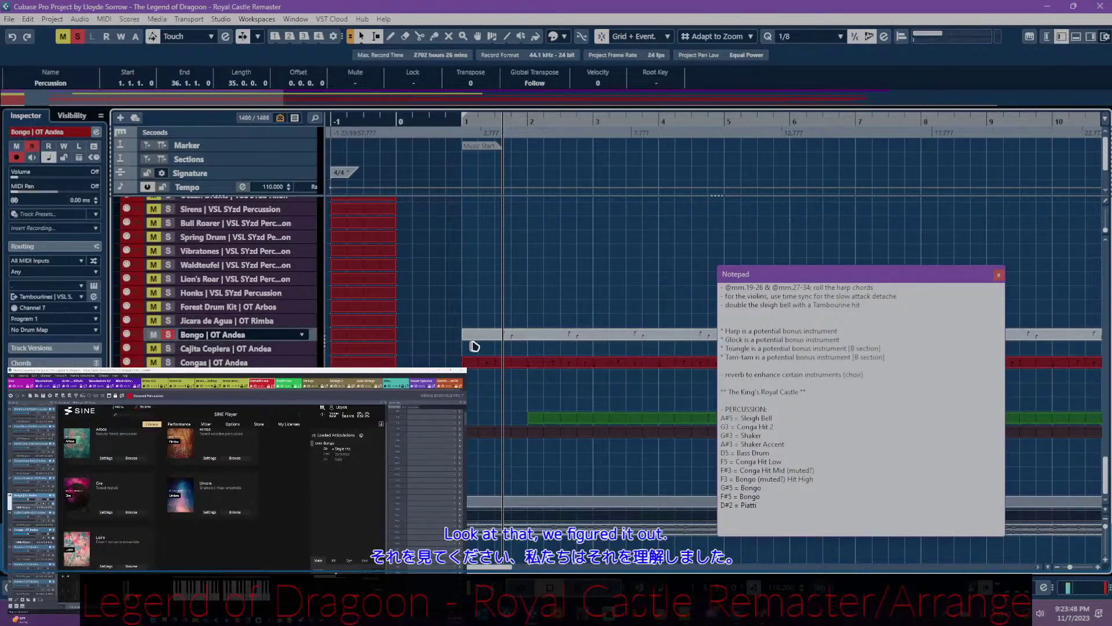
{"action": "left_click", "coordinate": [498, 338]}
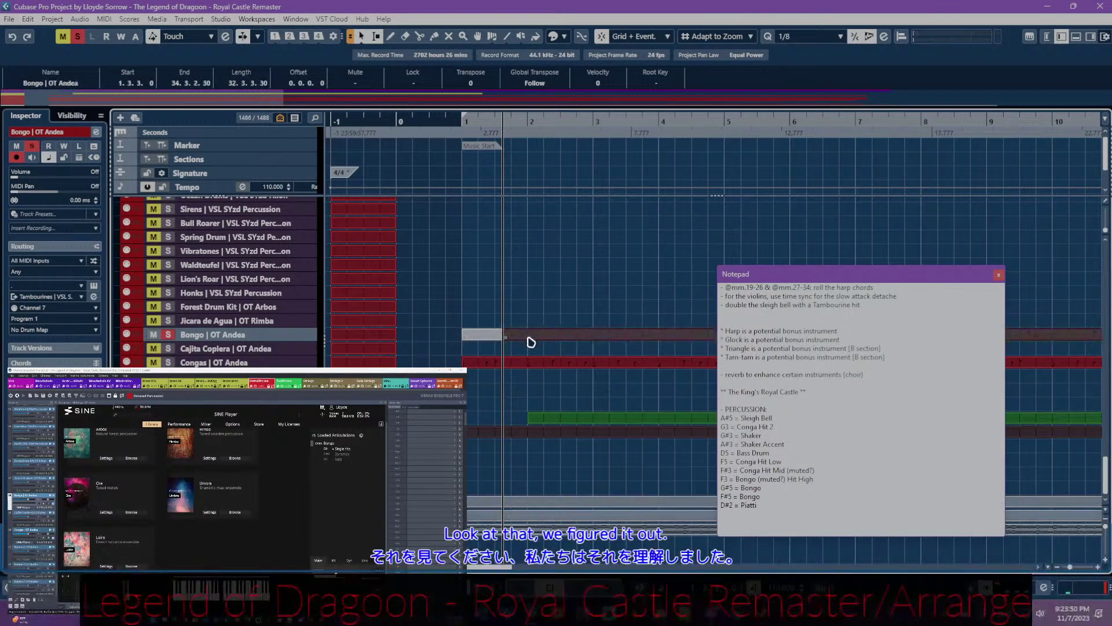
- Transpose all the pasted bongo notes up two octaves to F5 and glue their part to the existing Bongo part
{"action": "key", "text": "ctrl+e"}
{"action": "key", "text": "ctrl+a"}
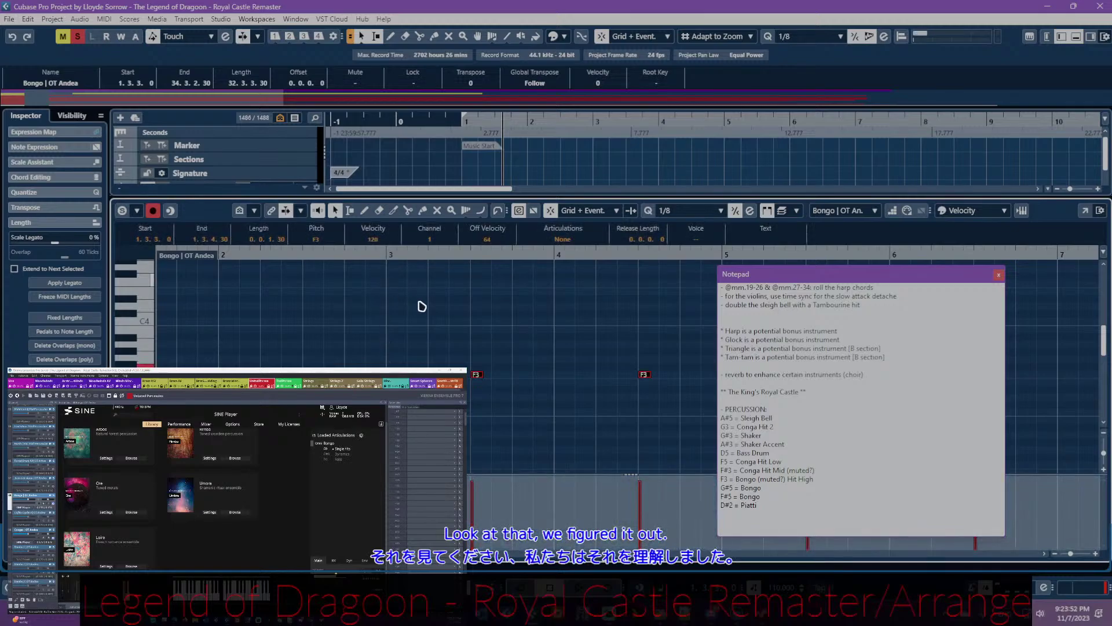
{"action": "key", "text": "shift+Up"}
{"action": "key", "text": "shift+Up"}
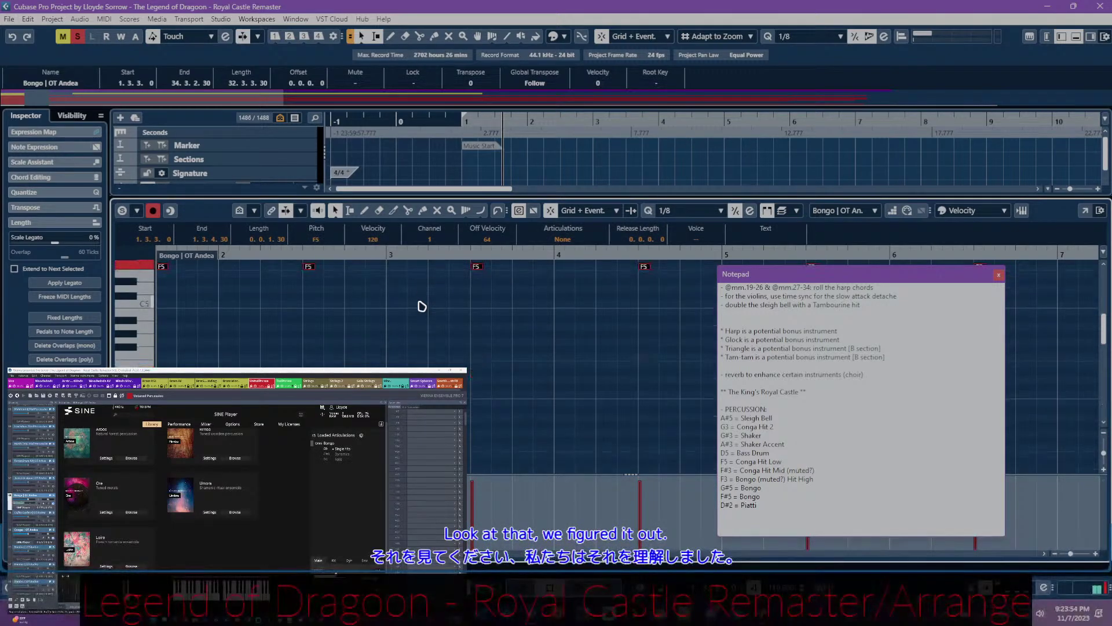
{"action": "key", "text": "ctrl+e"}
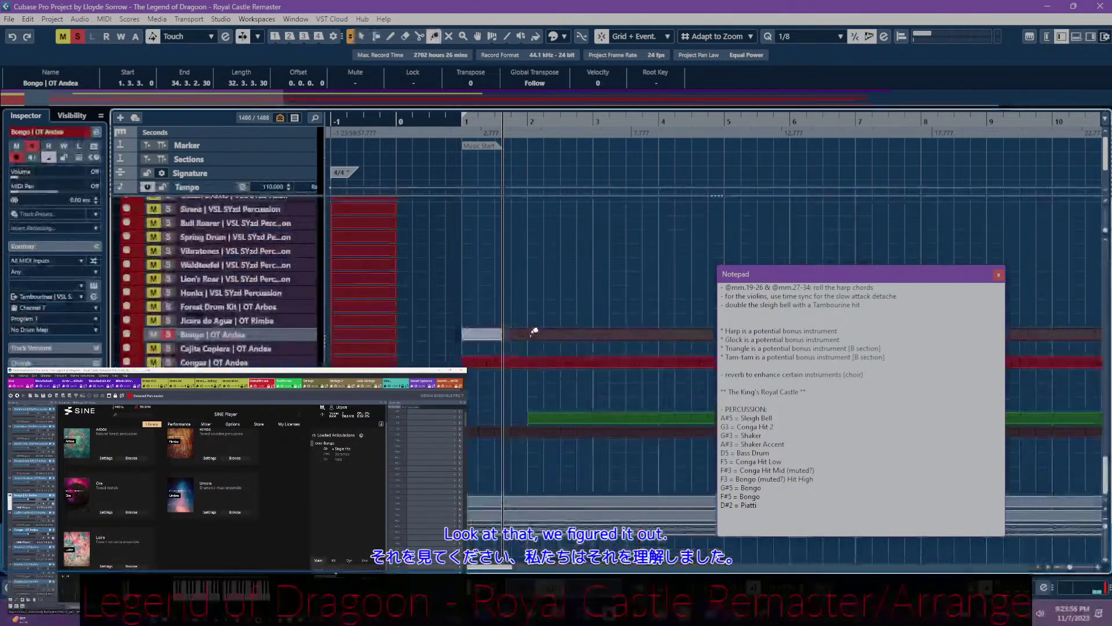
{"action": "key", "text": "1"}
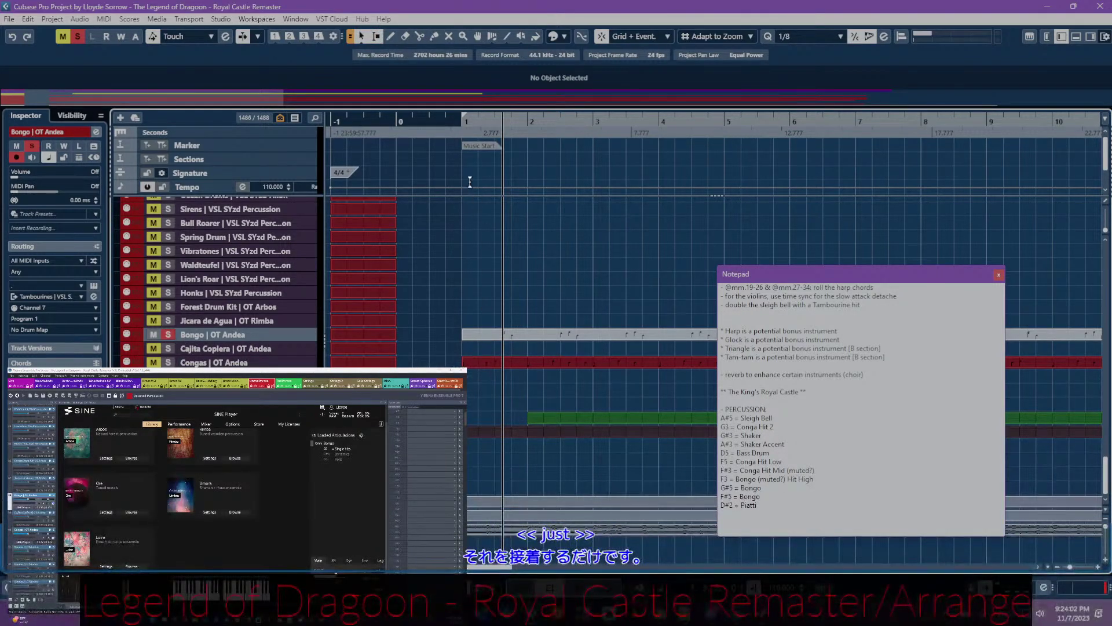
- Play the merged Bongo part from bar 1 and switch to SINE Player to compare its bongo hits with F5
{"action": "left_click", "coordinate": [466, 221]}
{"action": "key", "text": "space"}
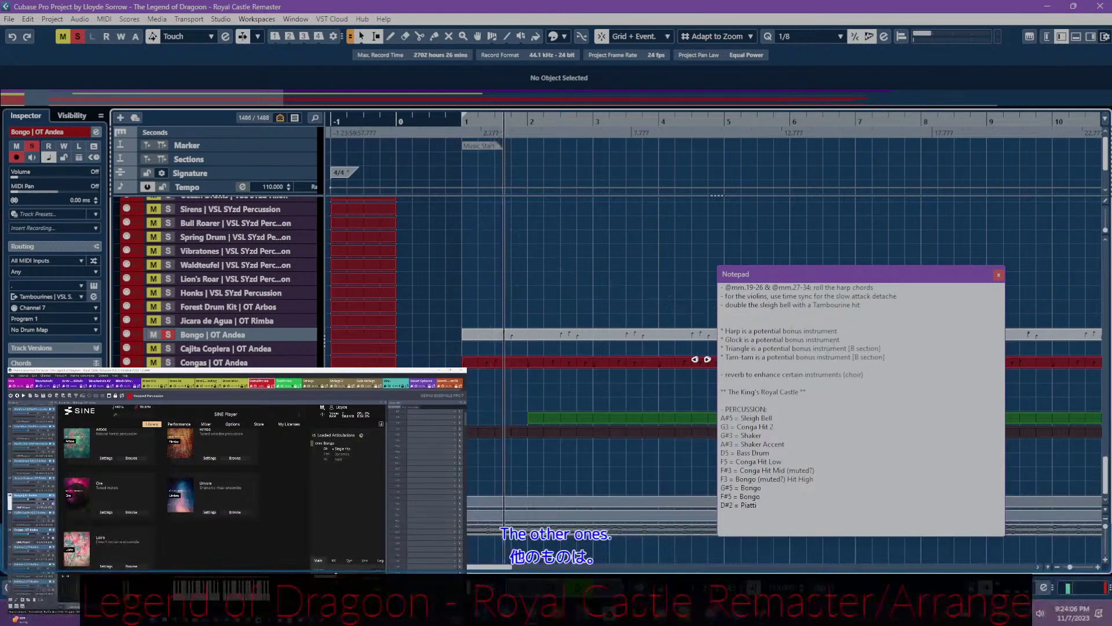
{"action": "left_click", "coordinate": [492, 120]}
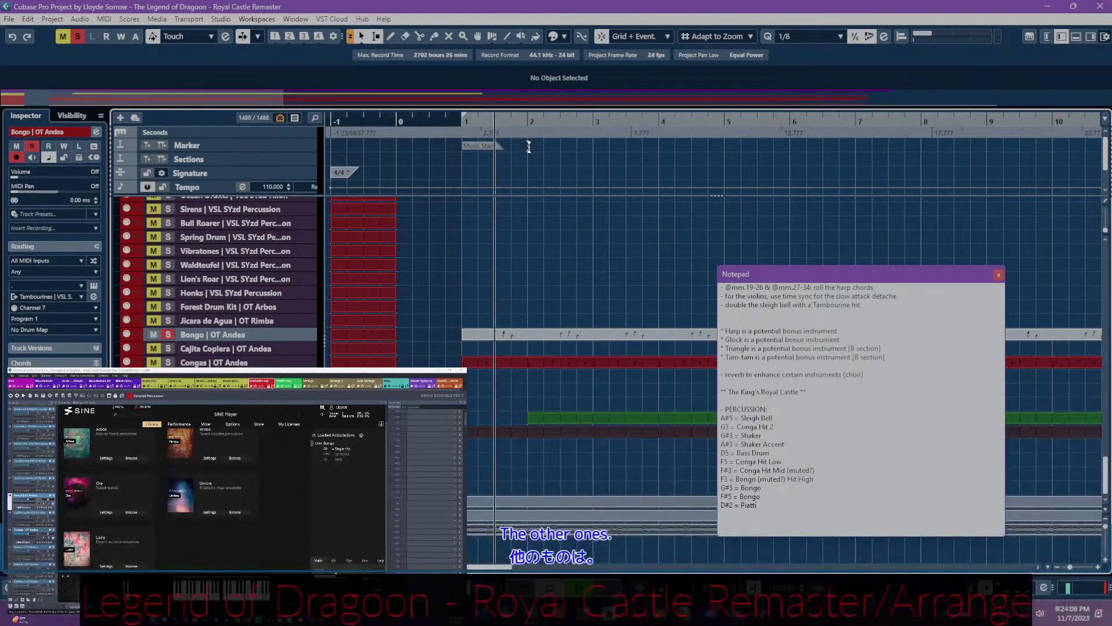
{"action": "key", "text": "alt+Tab"}
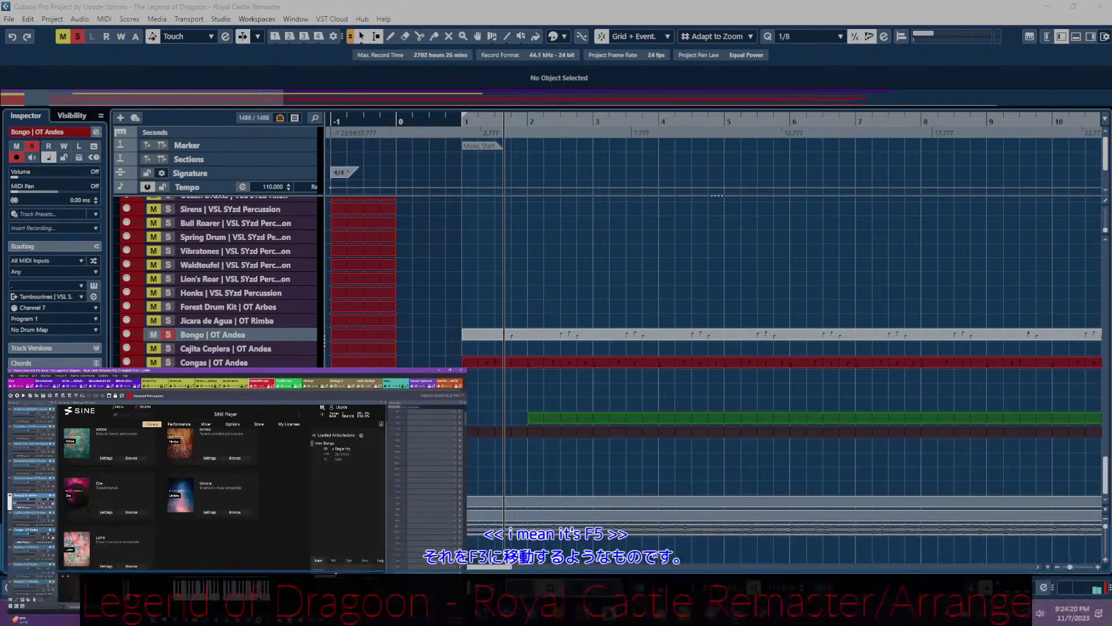
{"action": "key", "text": "space"}
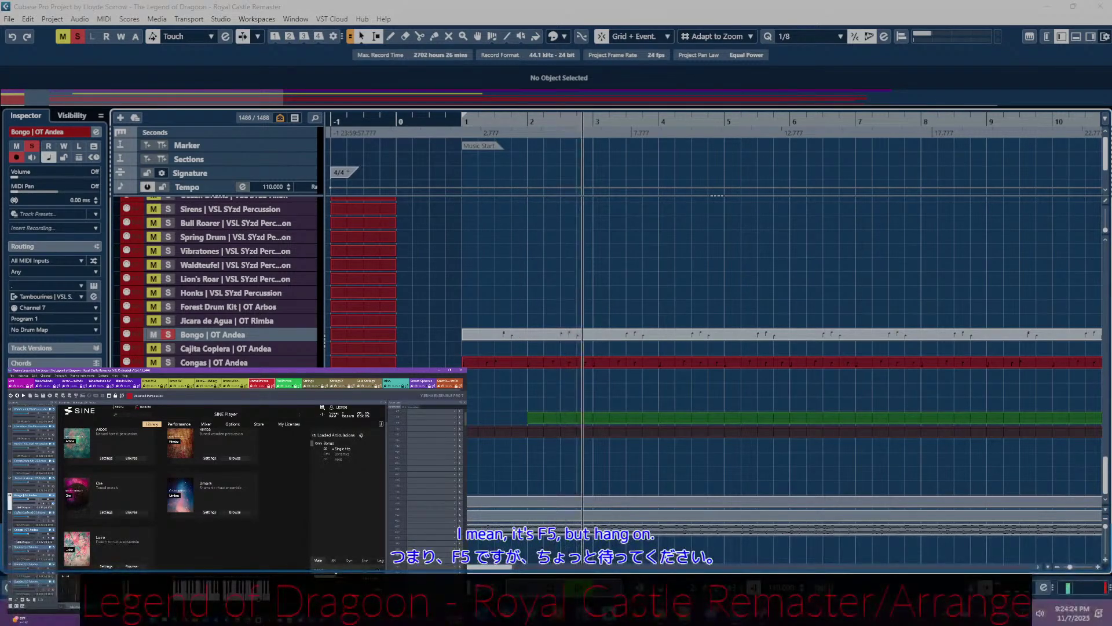
{"action": "key", "text": "alt+Tab"}
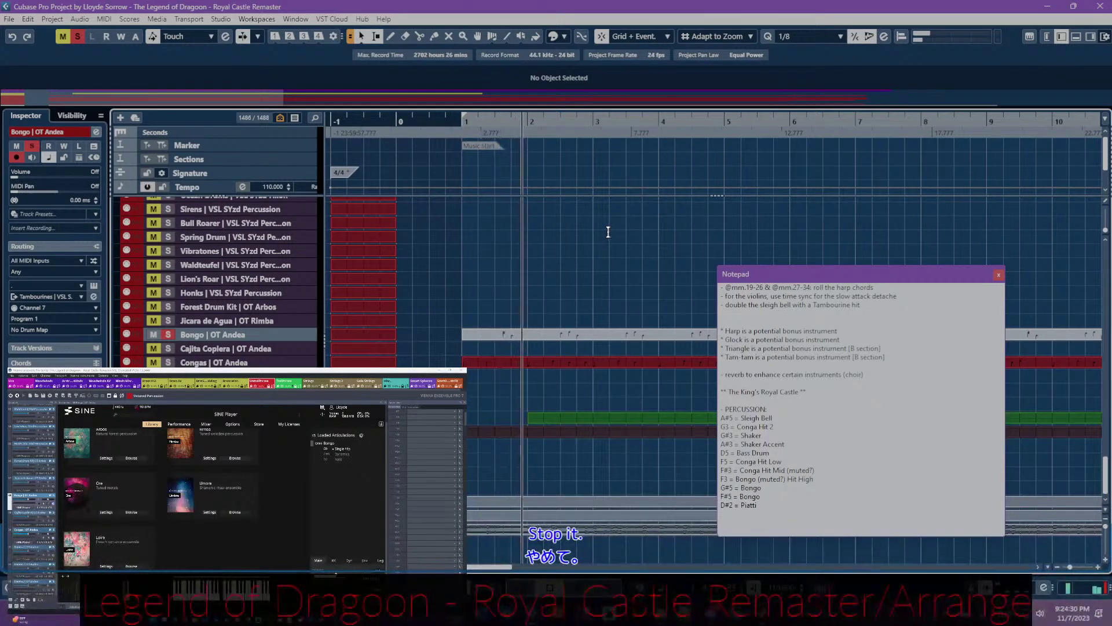
{"action": "key", "text": "alt+Tab"}
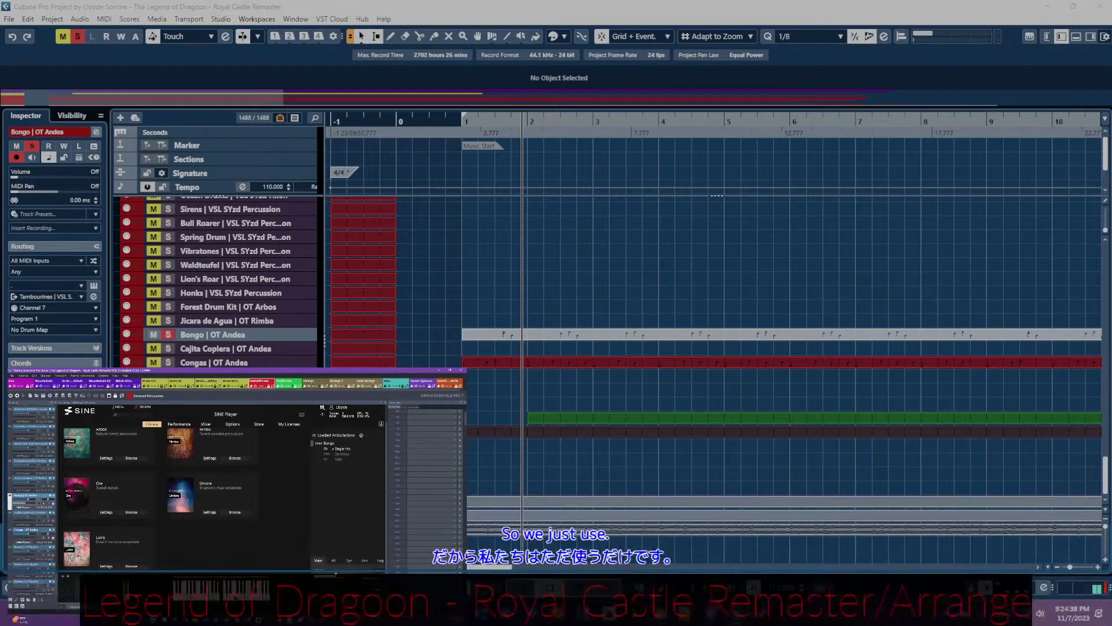
- Replay the opening bar several times, alternating with SINE Player to find a better bongo hit for the F5 notes
{"action": "left_click", "coordinate": [473, 127]}
{"action": "key", "text": "space"}
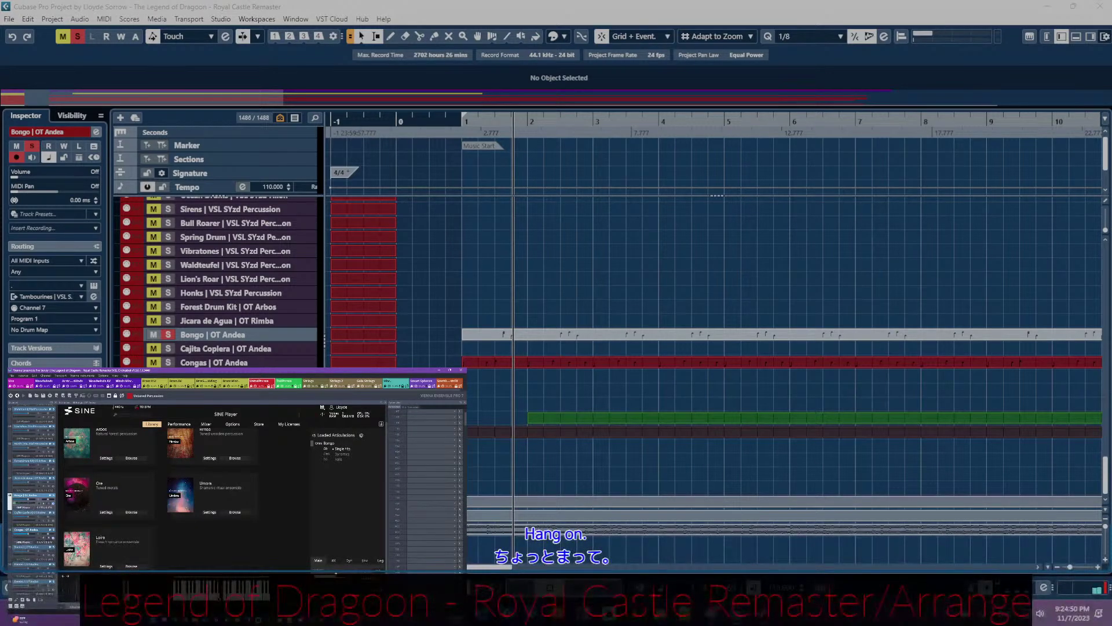
{"action": "left_click", "coordinate": [562, 5]}
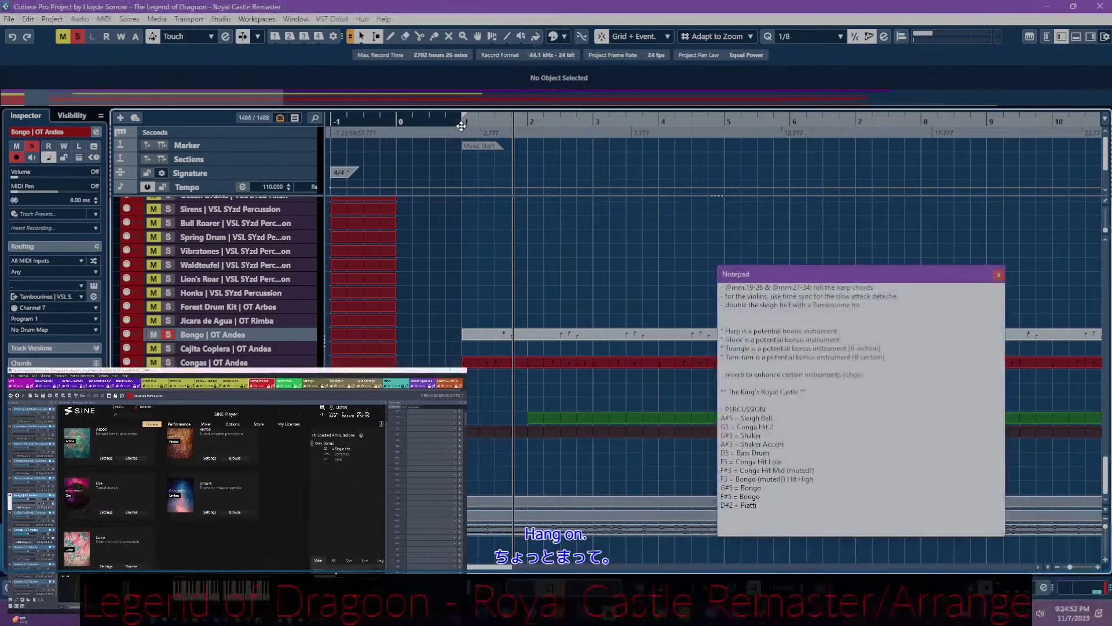
{"action": "key", "text": "space"}
{"action": "key", "text": "space"}
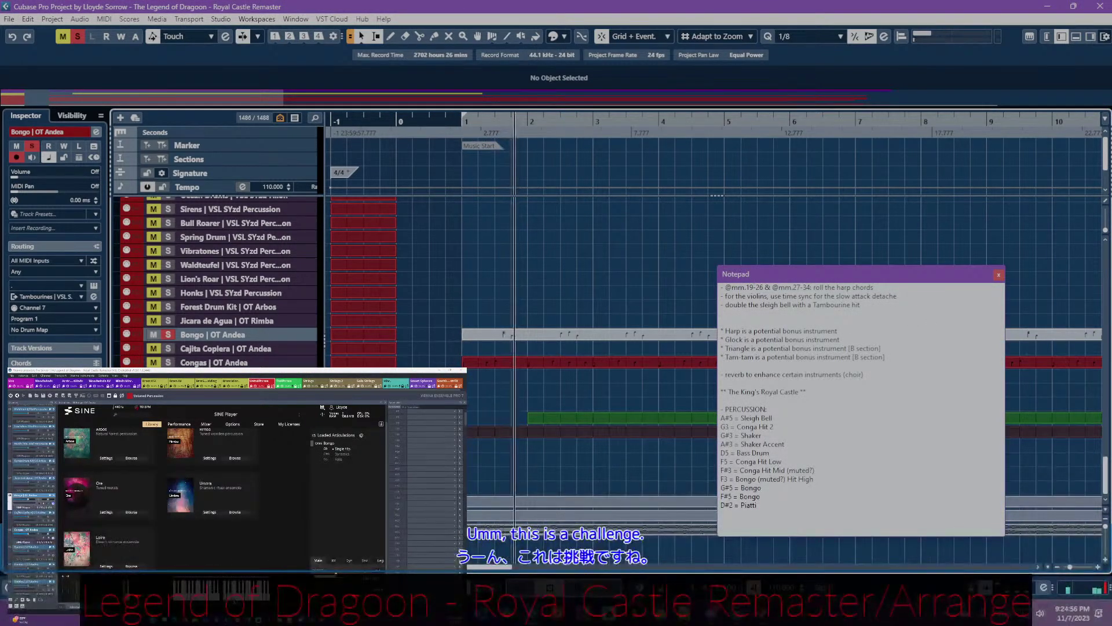
{"action": "key", "text": "alt+Tab"}
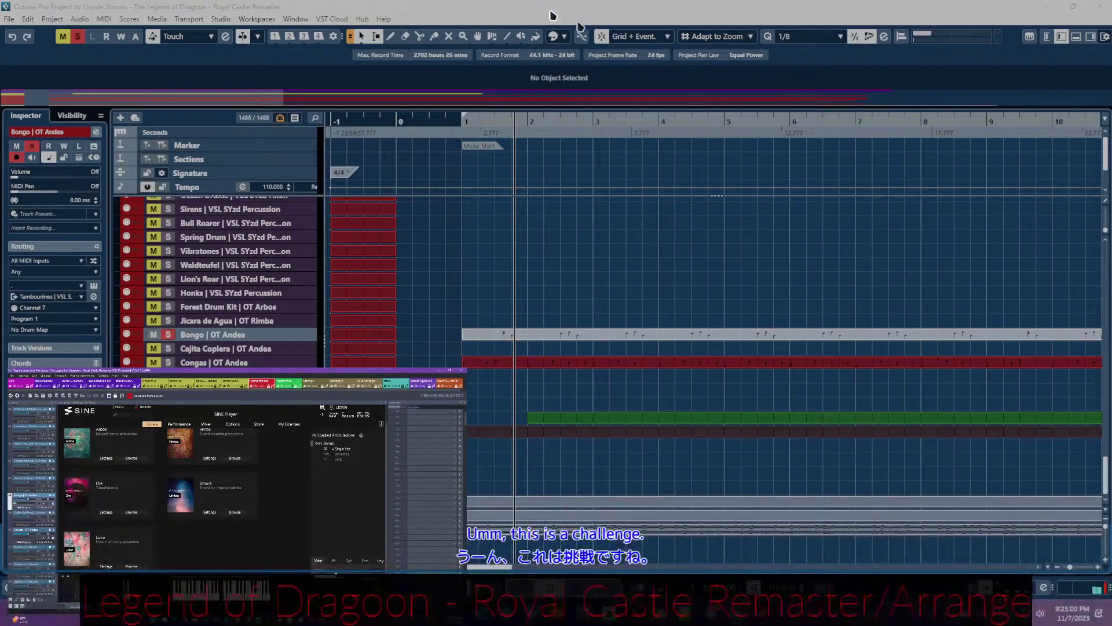
{"action": "left_click", "coordinate": [464, 125]}
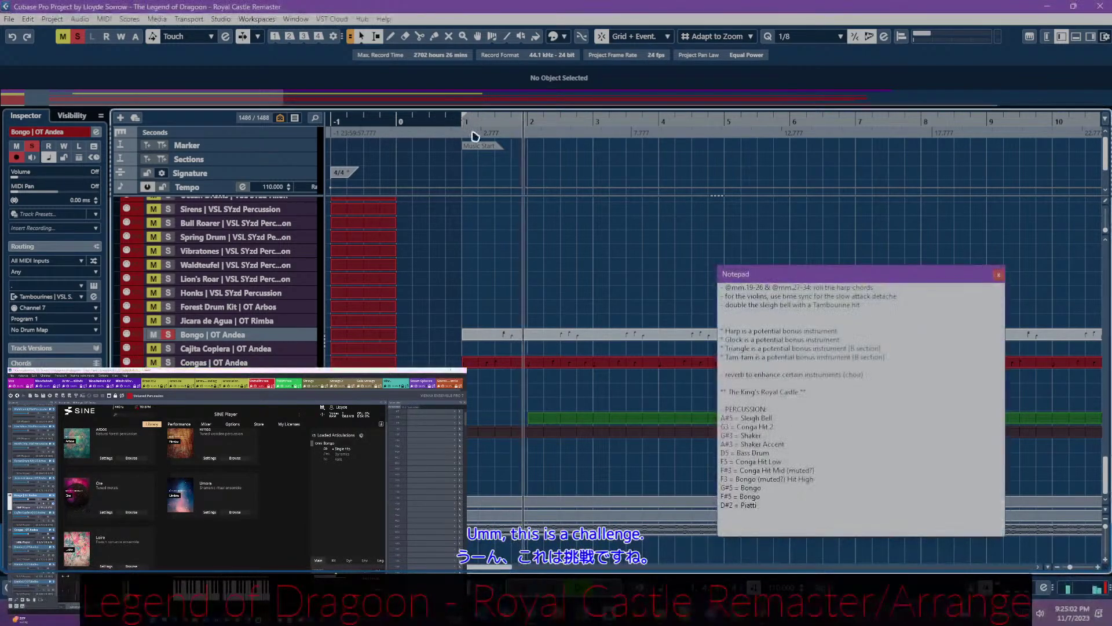
{"action": "left_click", "coordinate": [461, 127]}
{"action": "key", "text": "space"}
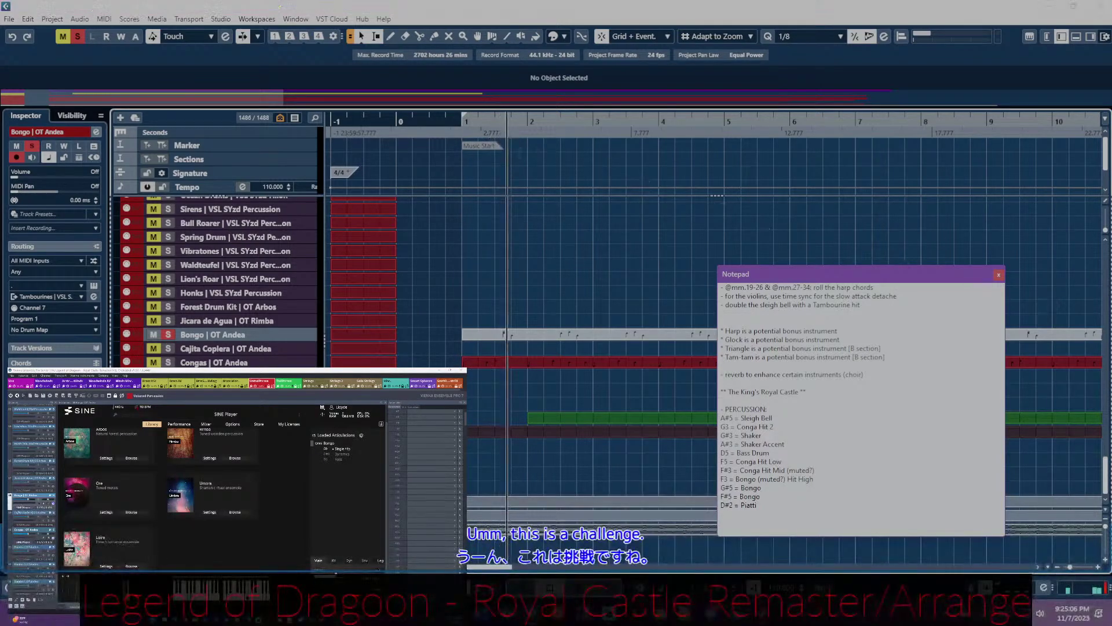
{"action": "key", "text": "alt+Tab"}
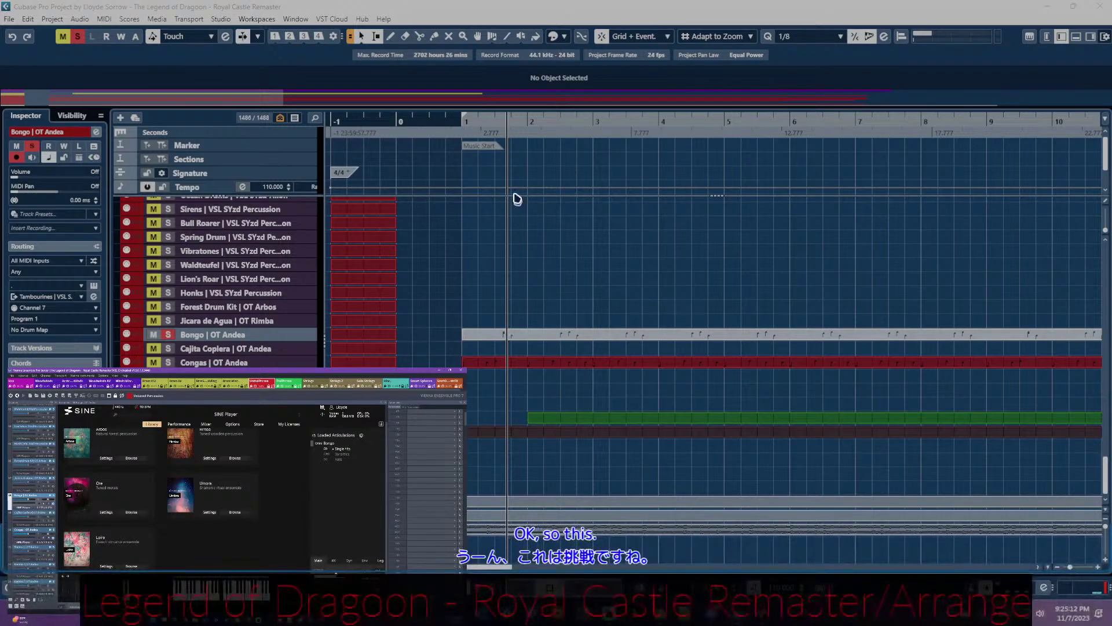
- Open the merged Bongo part in the Key Editor and replay bar 1 to compare its first hits with SINE Player
{"action": "key", "text": "alt+Tab"}
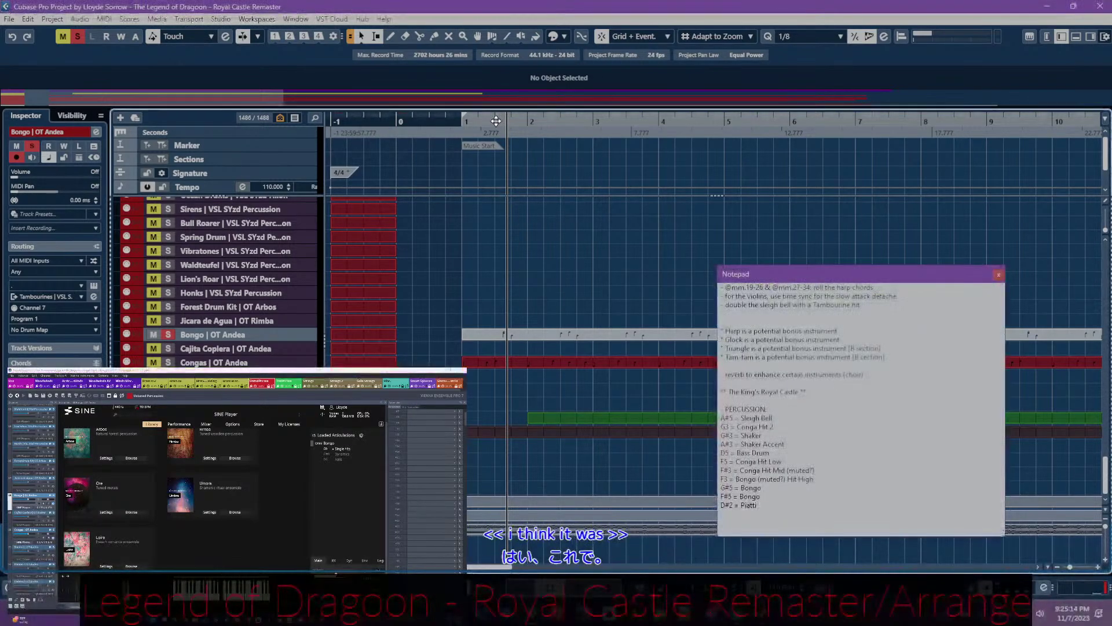
{"action": "left_click", "coordinate": [496, 120]}
{"action": "left_click_drag", "start_coordinate": [496, 121], "coordinate": [507, 214]}
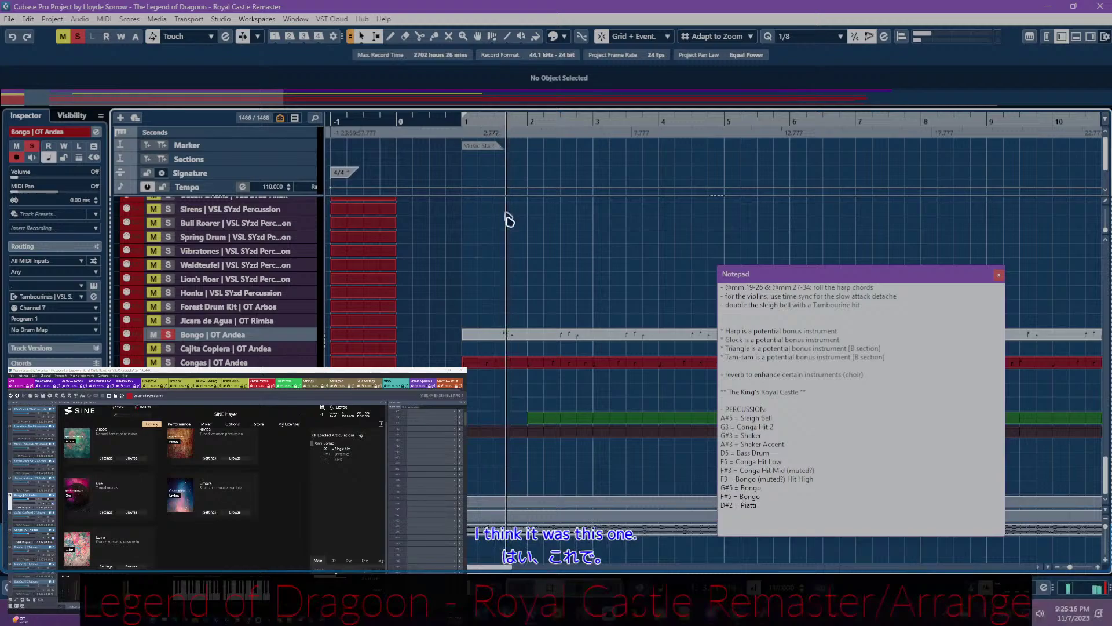
{"action": "double_click", "coordinate": [507, 339]}
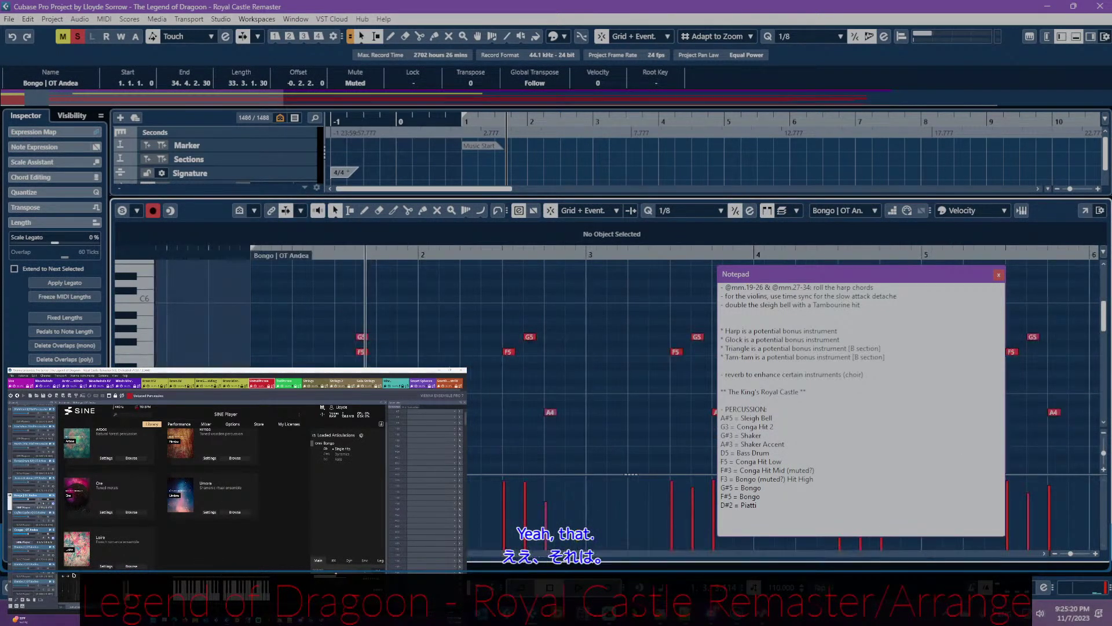
{"action": "key", "text": "Escape"}
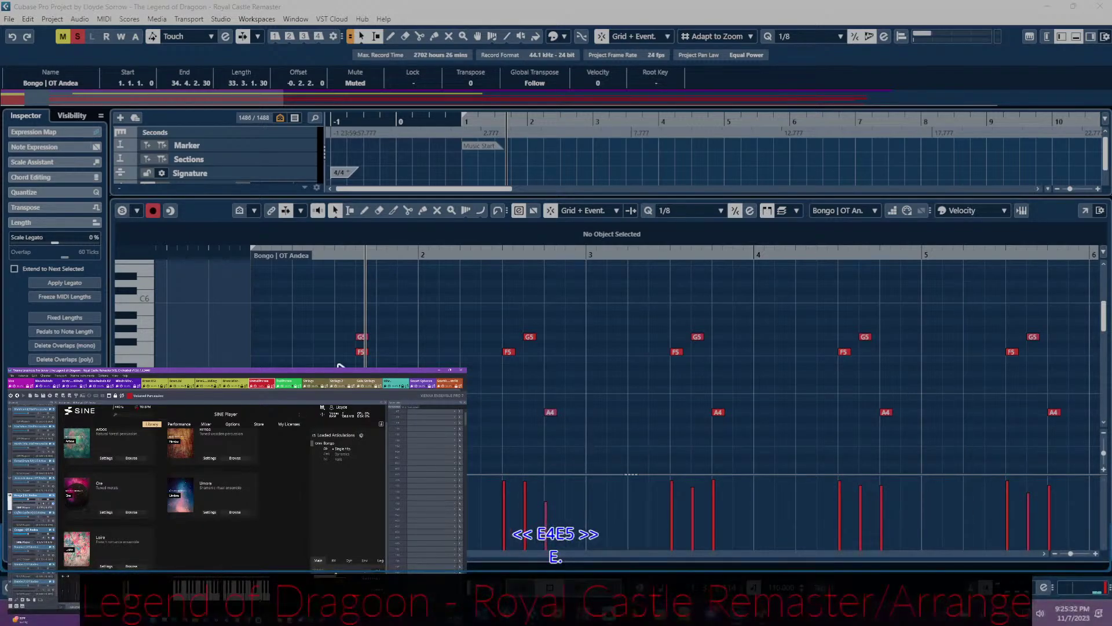
{"action": "key", "text": "ctrl+n"}
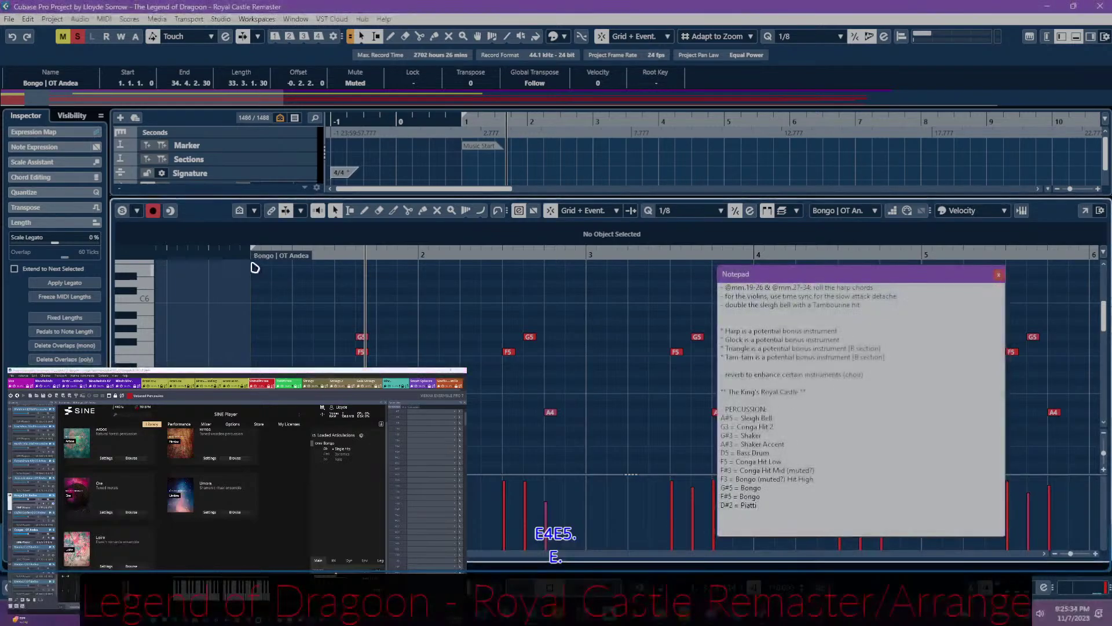
{"action": "key", "text": "space"}
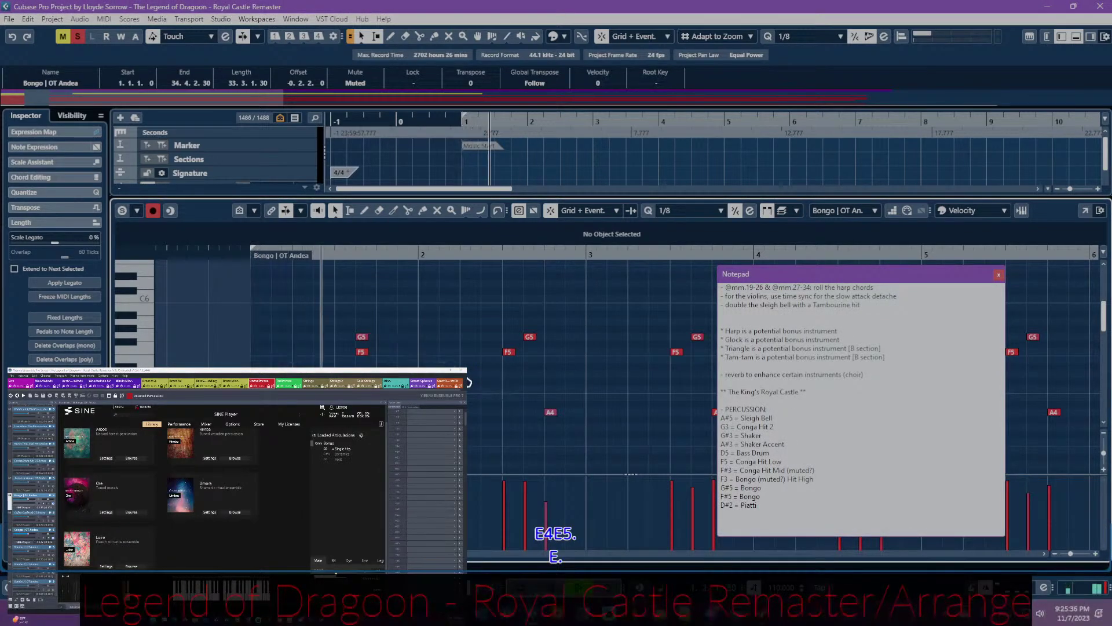
- Transpose all the F5 notes in the Bongo part down a semitone to E5
{"action": "left_click", "coordinate": [361, 351]}
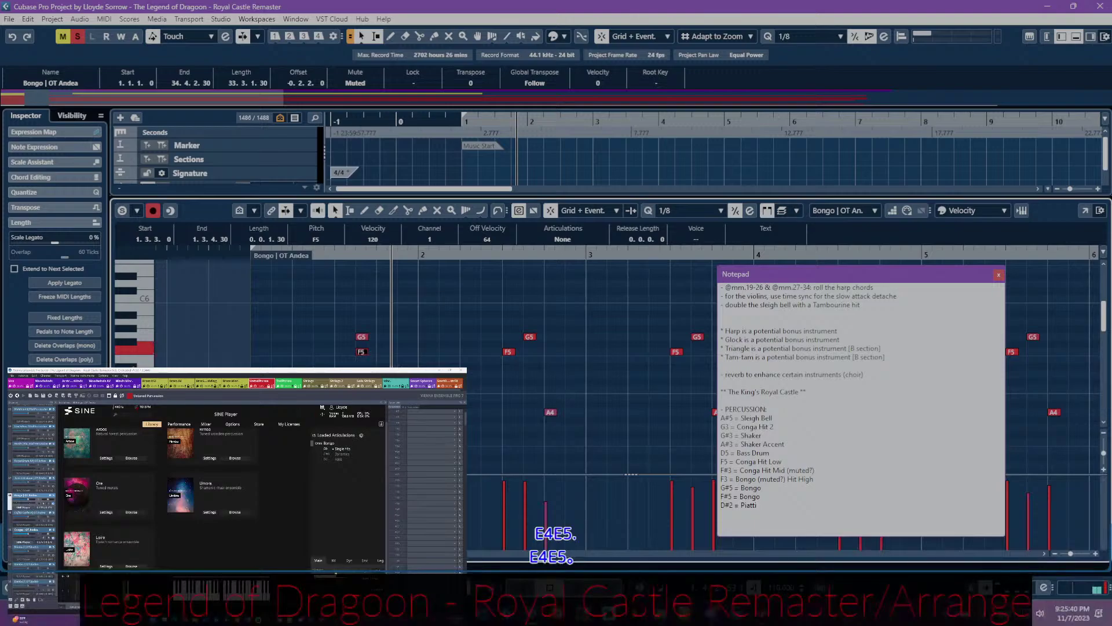
{"action": "key", "text": "Down"}
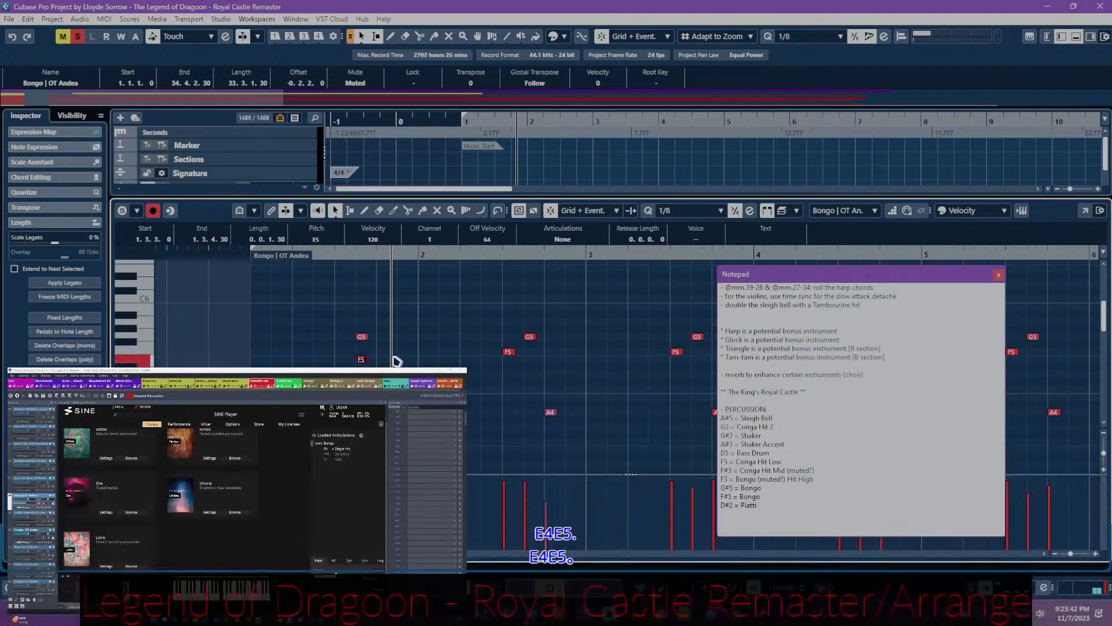
{"action": "key", "text": "Up"}
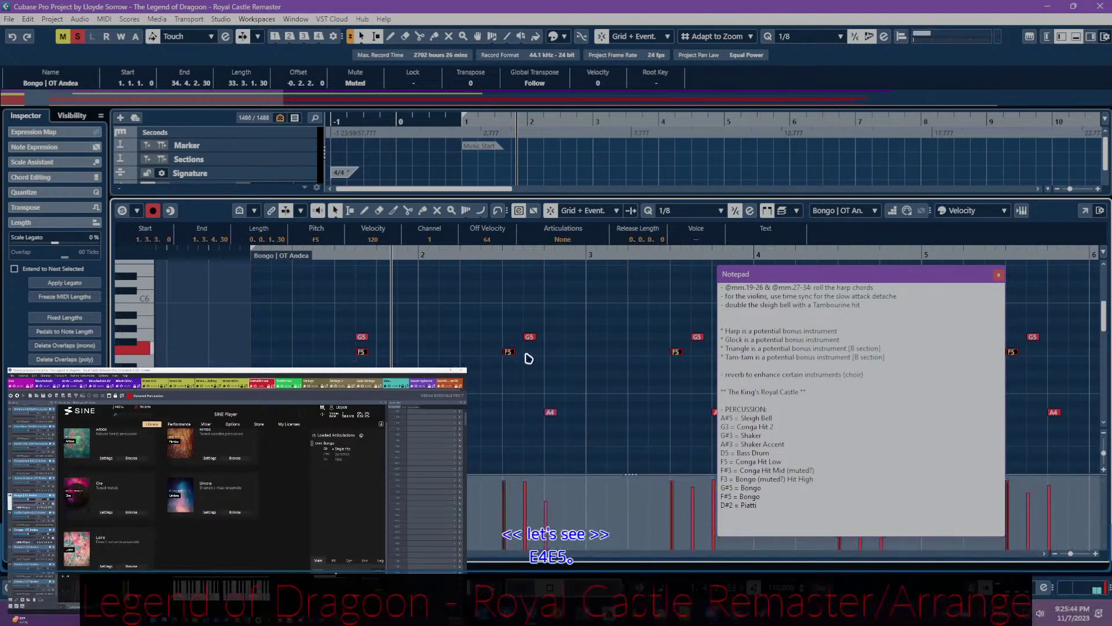
{"action": "key", "text": "Down"}
- Audition the first G5 note, play the revised Bongo part from bar 1, and close the editor
{"action": "left_click", "coordinate": [359, 337]}
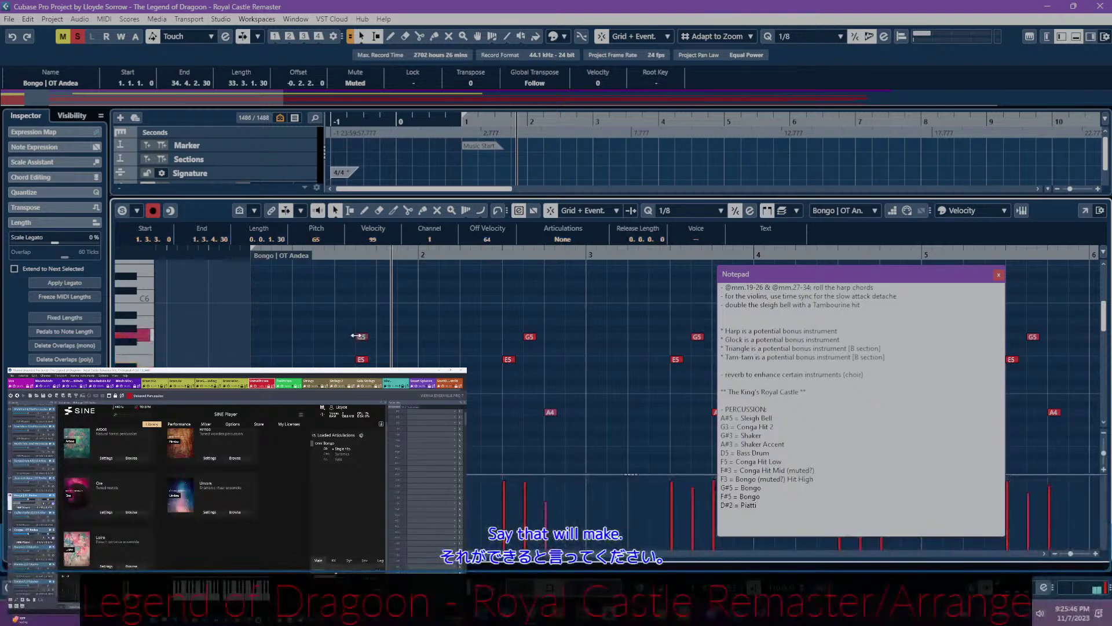
{"action": "key", "text": "space"}
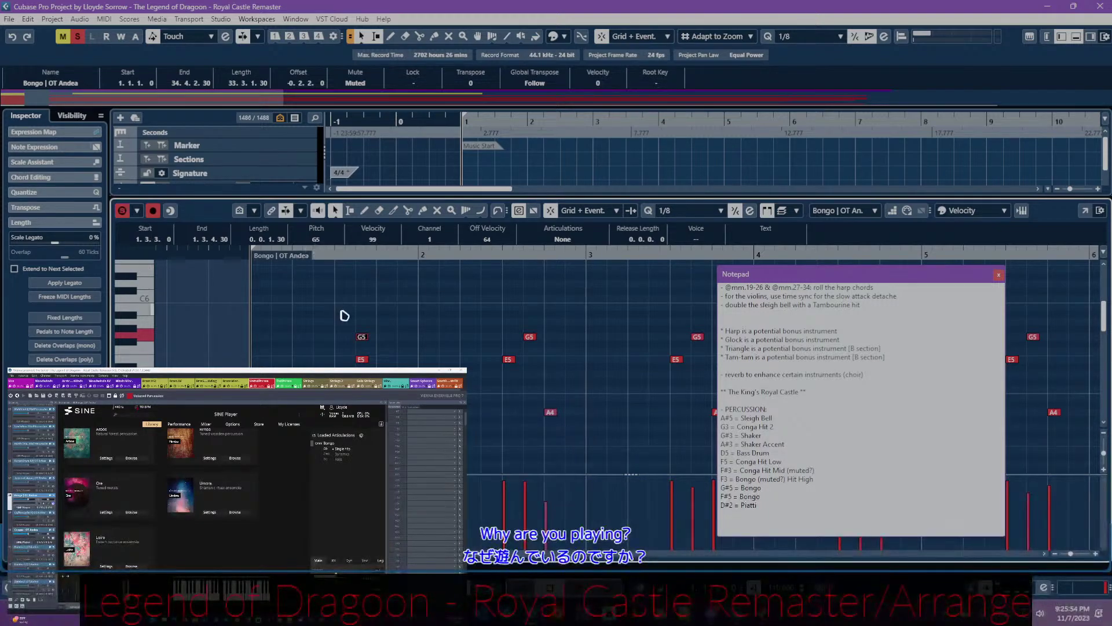
{"action": "key", "text": "space"}
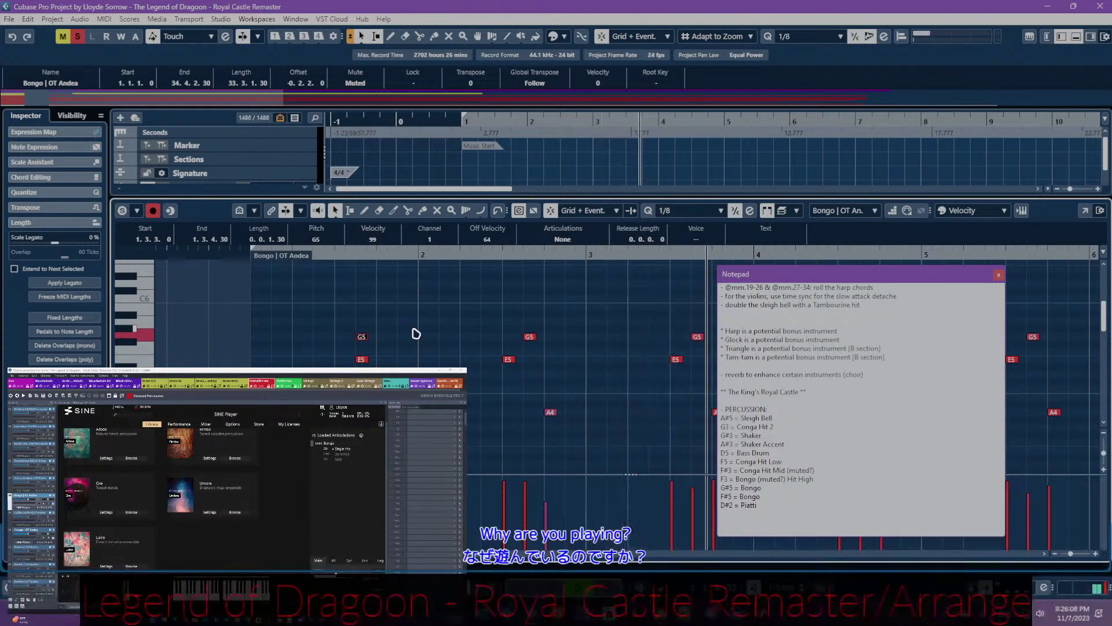
{"action": "key", "text": "ctrl+e"}
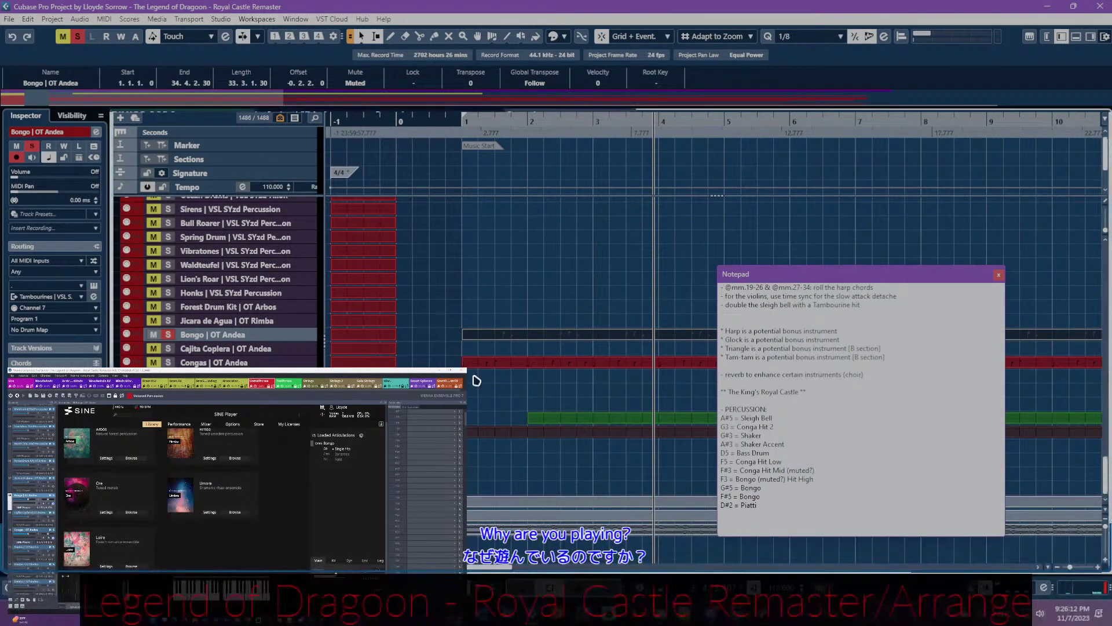
- Unmute the Bongo part, turn off the solo on its track, and select the Congas part
{"action": "key", "text": "7"}
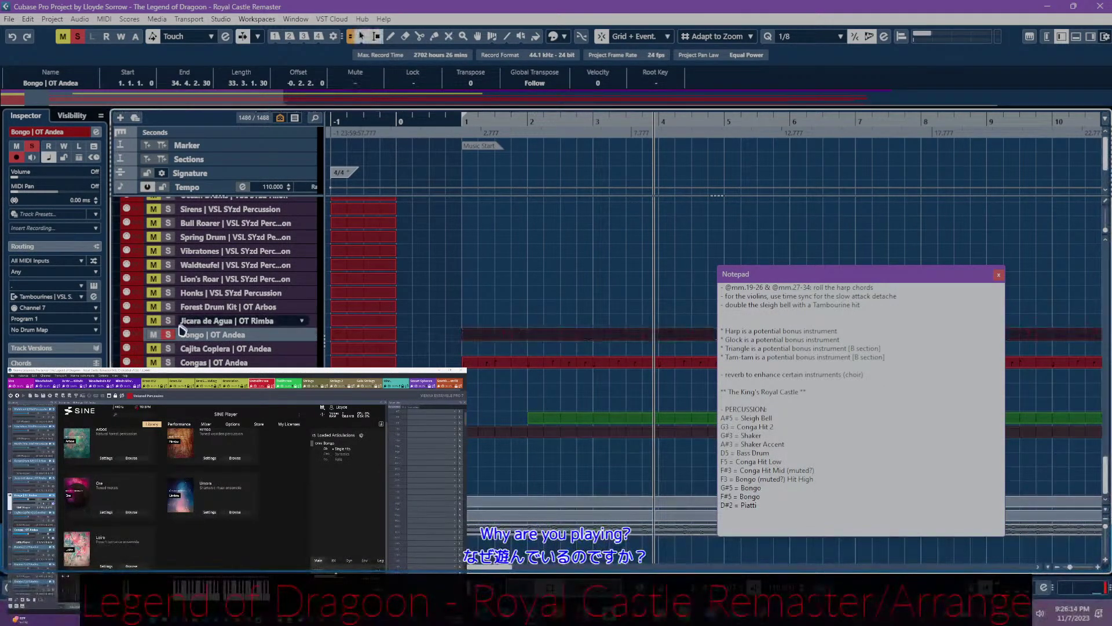
{"action": "left_click", "coordinate": [169, 336]}
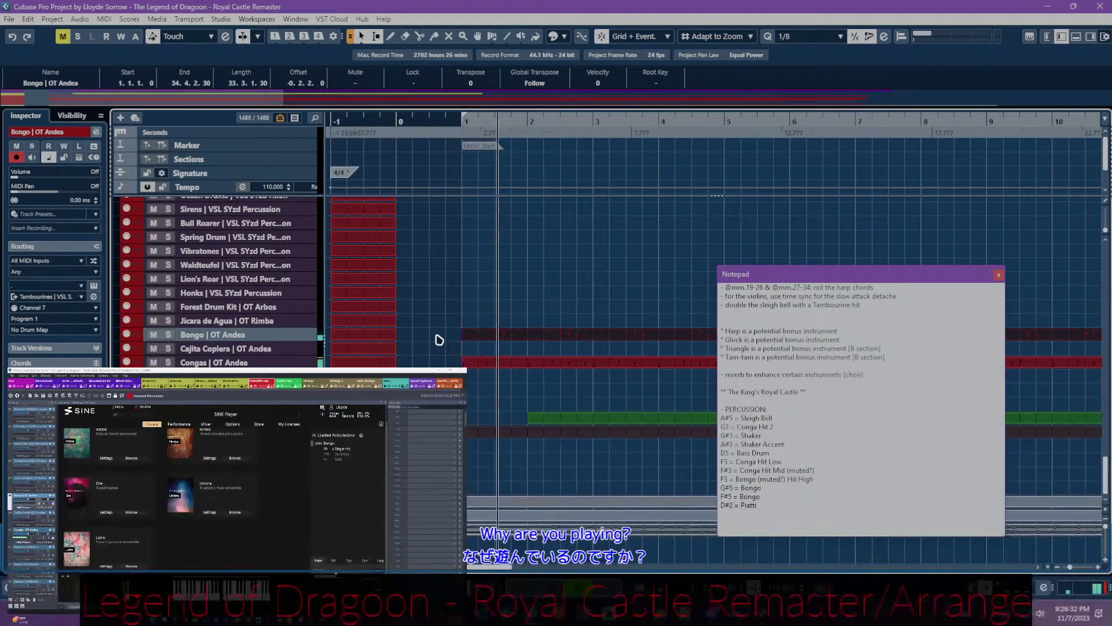
{"action": "left_click", "coordinate": [488, 368]}
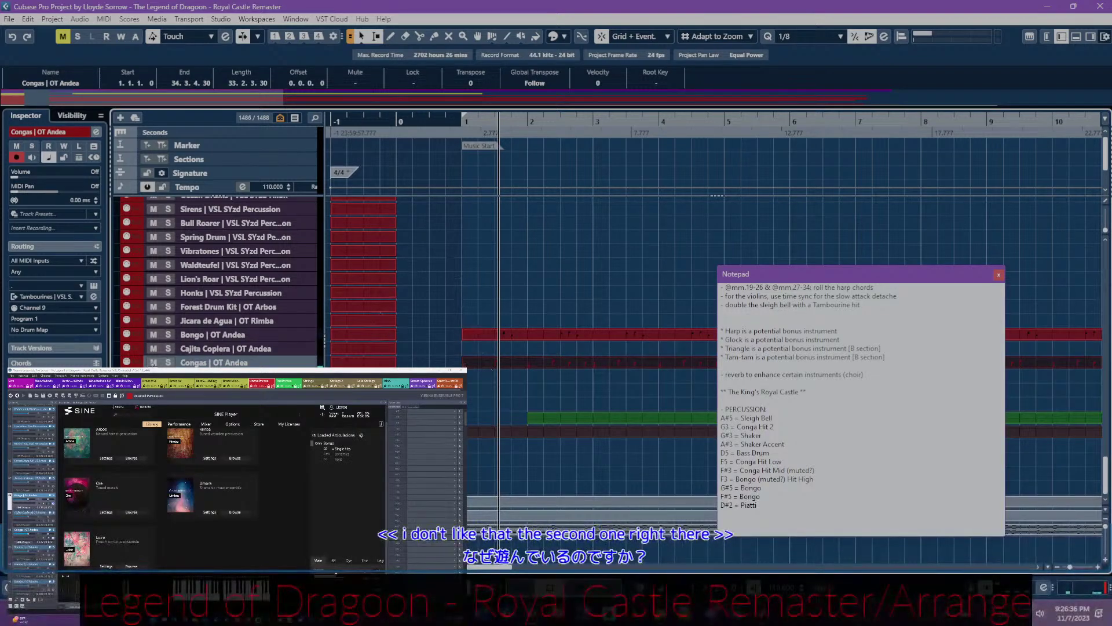
- Solo the 22. Royal Castle reference track, replay bar 1 several times to study its opening drum hits, and mute the reference again
{"action": "key", "text": "s"}
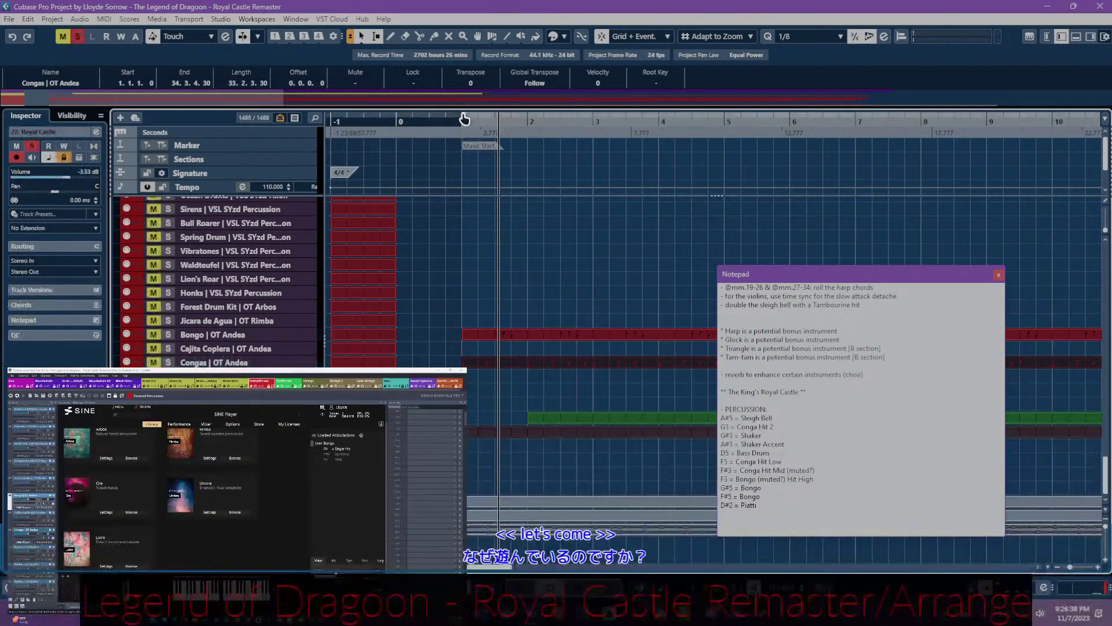
{"action": "left_click", "coordinate": [460, 118]}
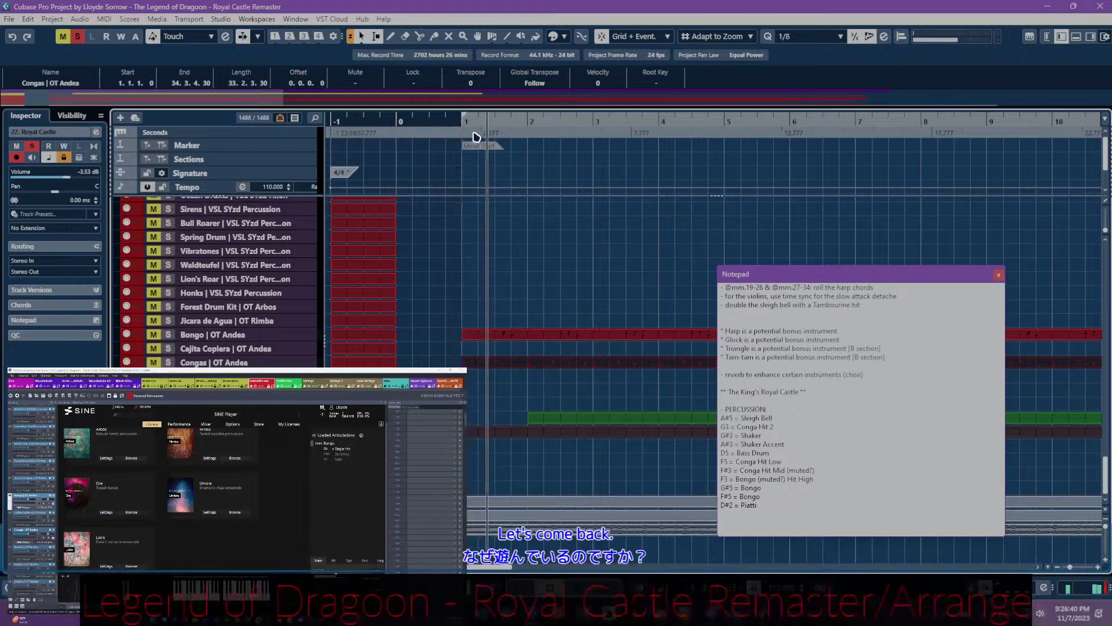
{"action": "left_click", "coordinate": [463, 121]}
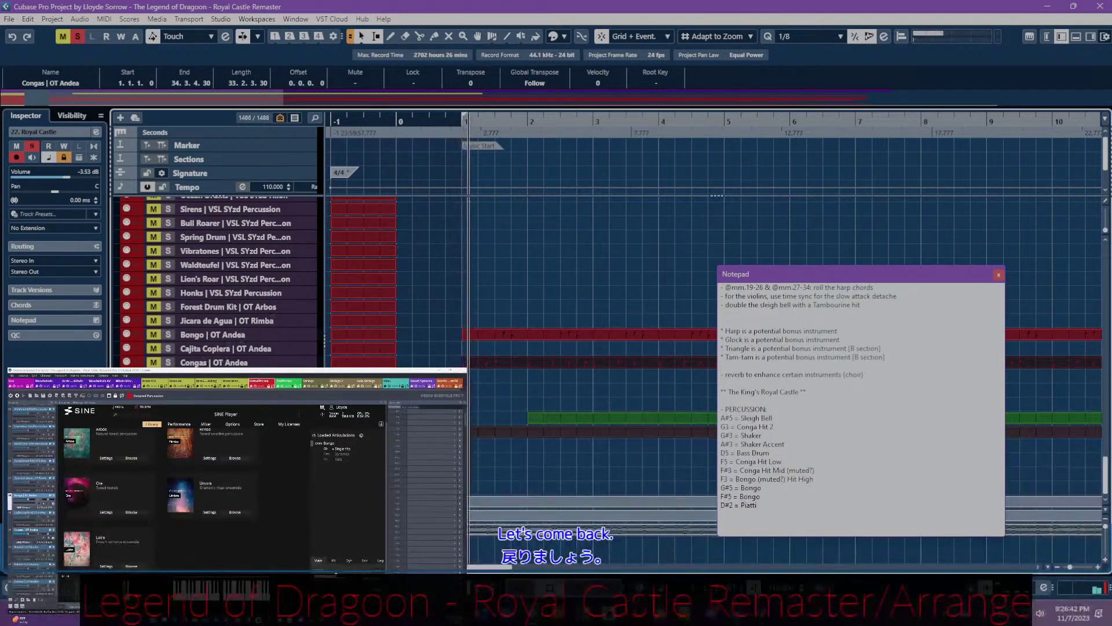
{"action": "left_click", "coordinate": [461, 133]}
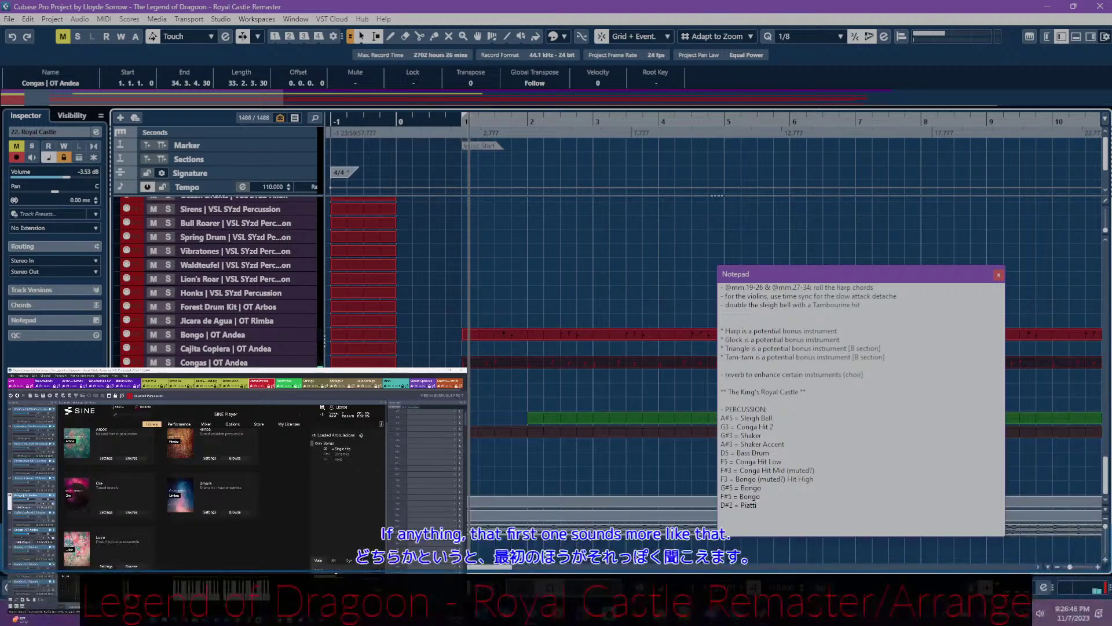
{"action": "key", "text": "m"}
{"action": "key", "text": "s"}
{"action": "left_click", "coordinate": [461, 123]}
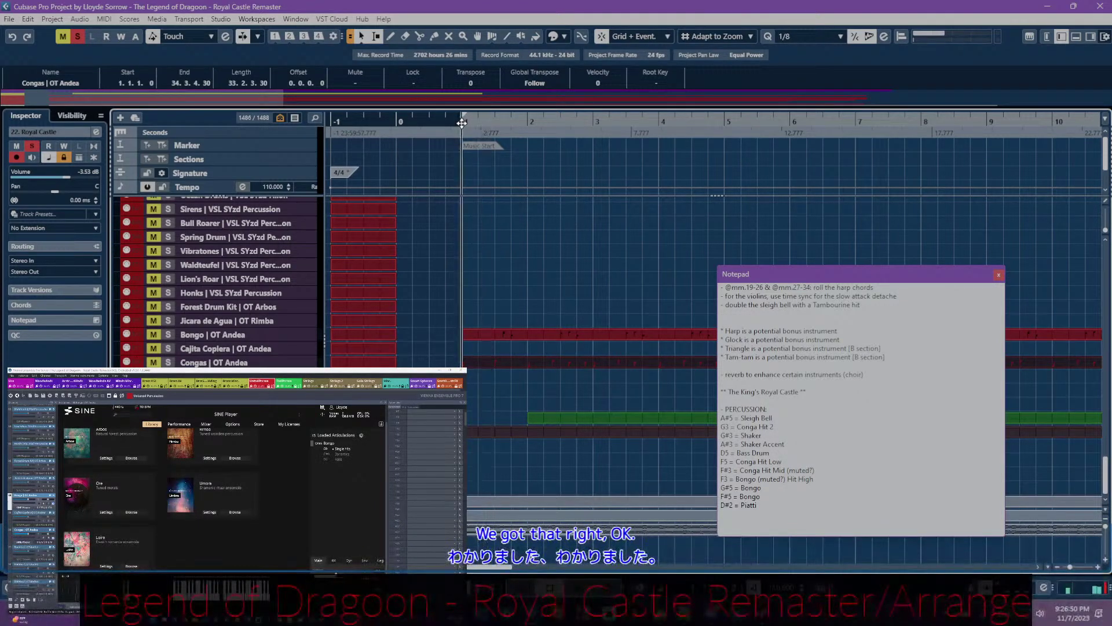
{"action": "left_click", "coordinate": [463, 123]}
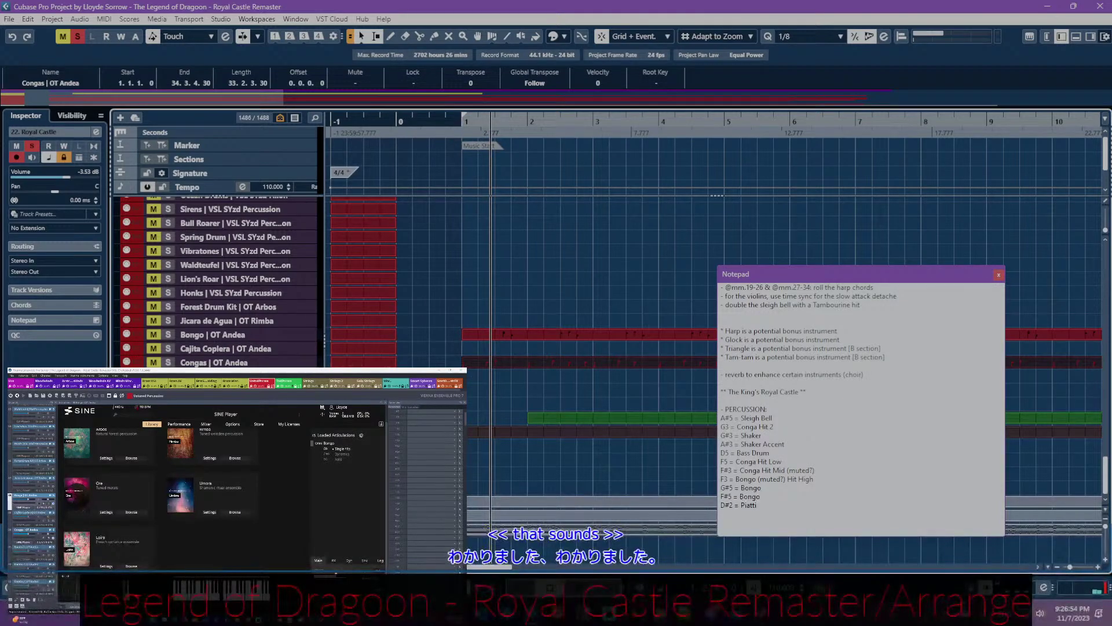
{"action": "key", "text": "m"}
{"action": "key", "text": "s"}
- Transpose all the C3 notes in the Congas part up to E3 and close the Key Editor
{"action": "left_click", "coordinate": [413, 360]}
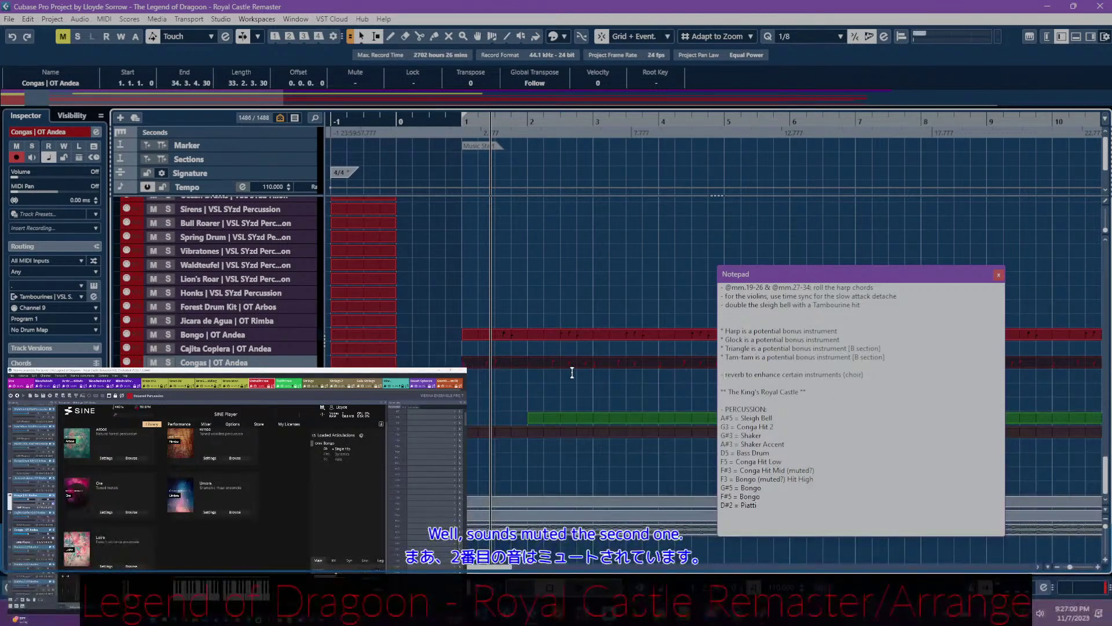
{"action": "double_click", "coordinate": [522, 365]}
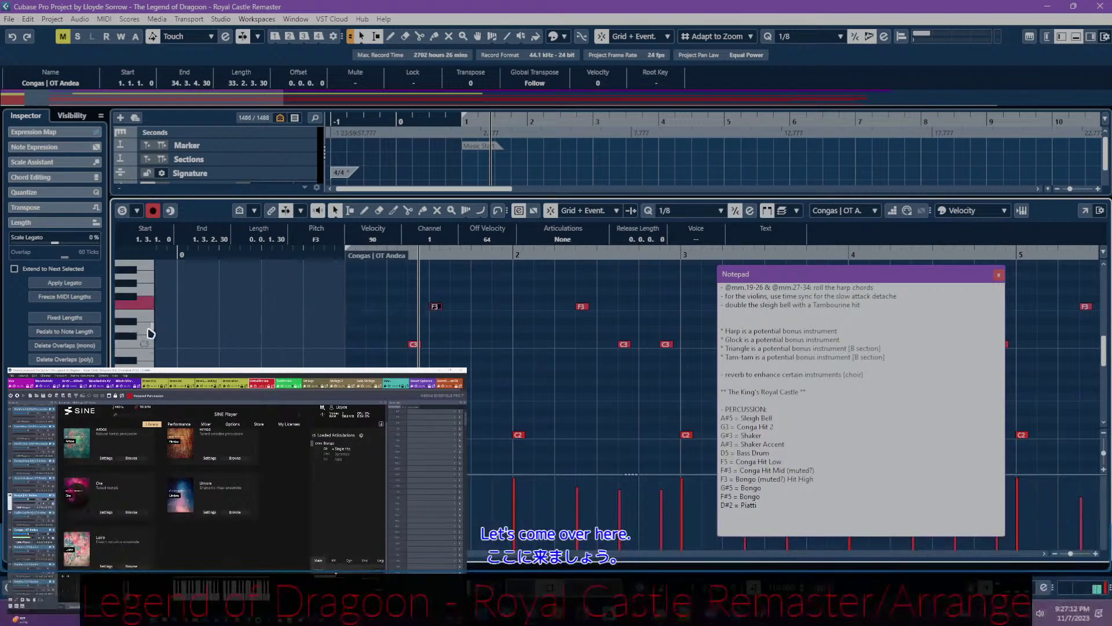
{"action": "left_click", "coordinate": [411, 345]}
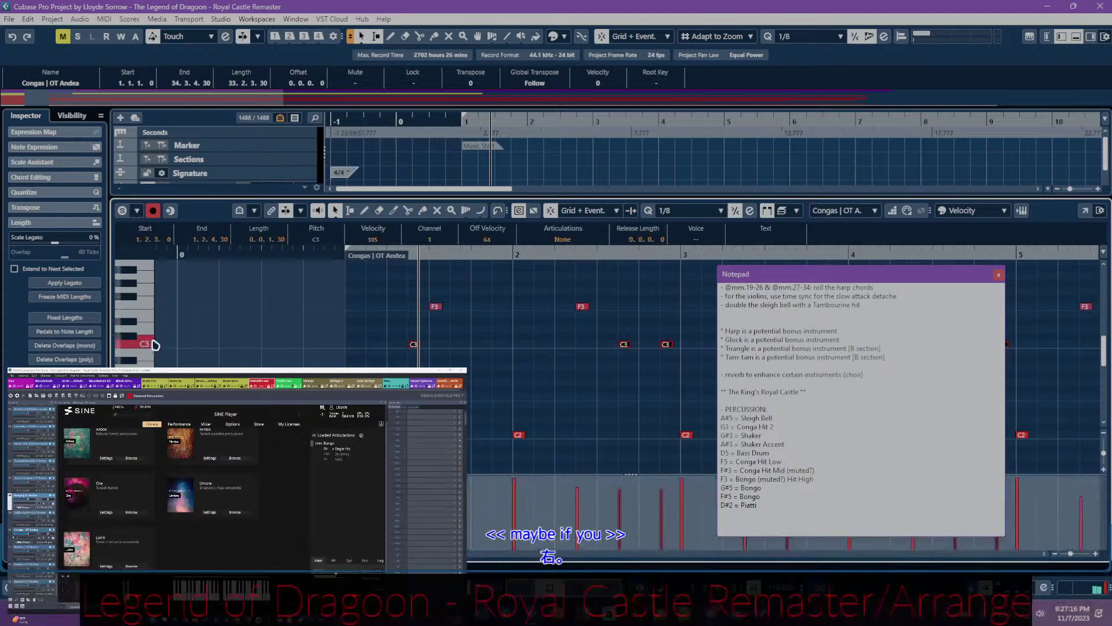
{"action": "key", "text": "Up"}
{"action": "key", "text": "Up"}
{"action": "key", "text": "Up"}
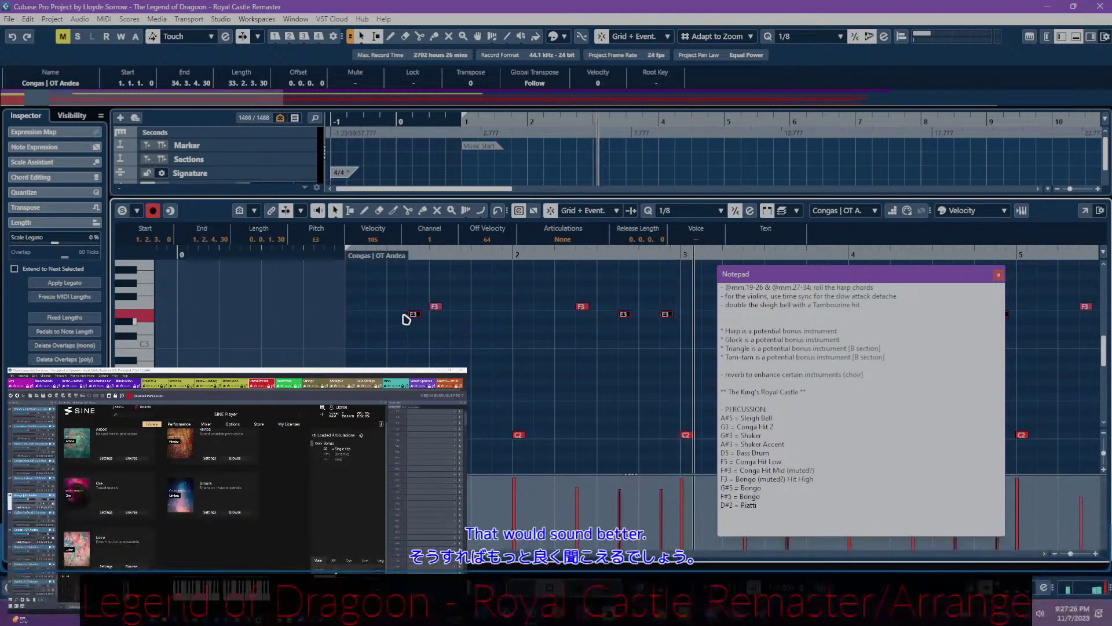
{"action": "key", "text": "ctrl+e"}
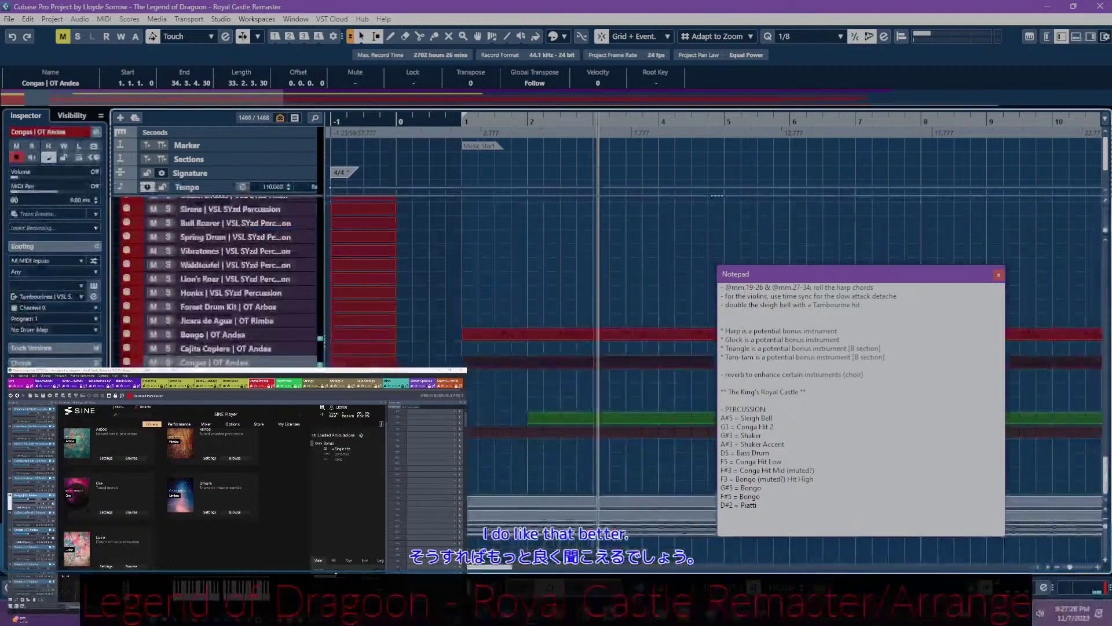
- Play the revised percussion and compare it with the soloed 22. Royal Castle reference track
{"action": "key", "text": "space"}
{"action": "key", "text": "space"}
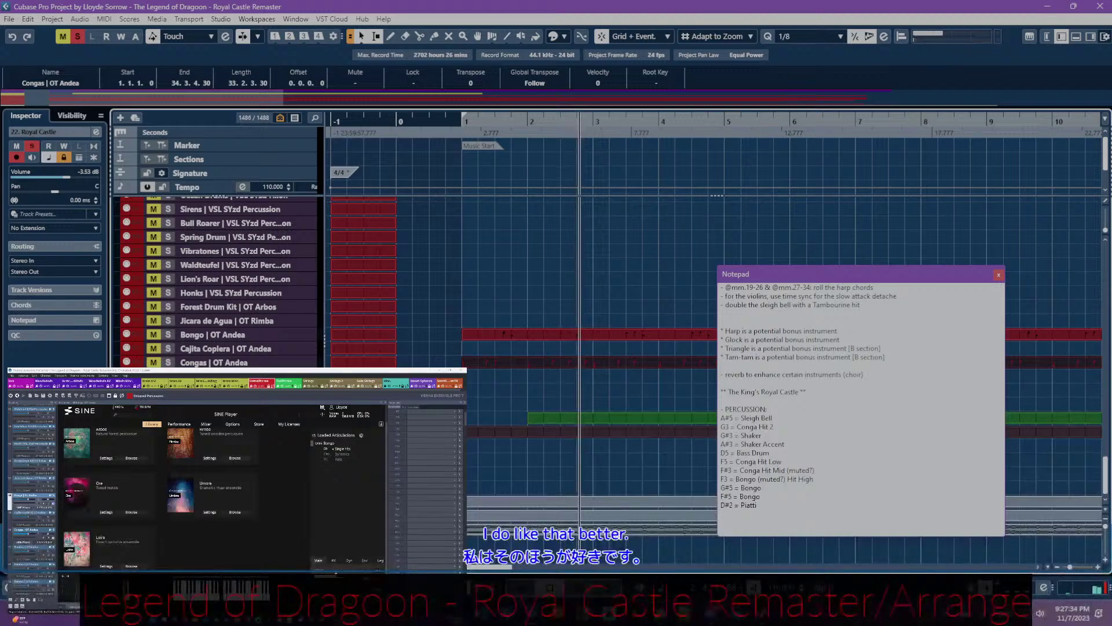
{"action": "key", "text": "s"}
{"action": "key", "text": "m"}
{"action": "key", "text": "space"}
{"action": "key", "text": "space"}
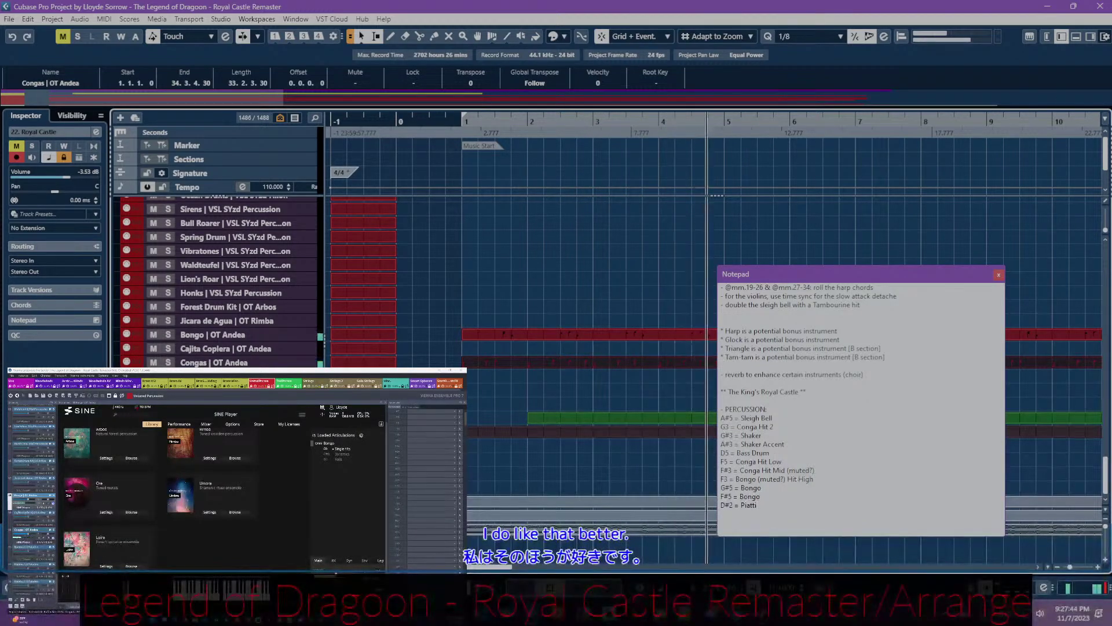
- Open the Bongo part in the Key Editor and transpose all its G5 notes down two octaves to G3
{"action": "left_click", "coordinate": [565, 339]}
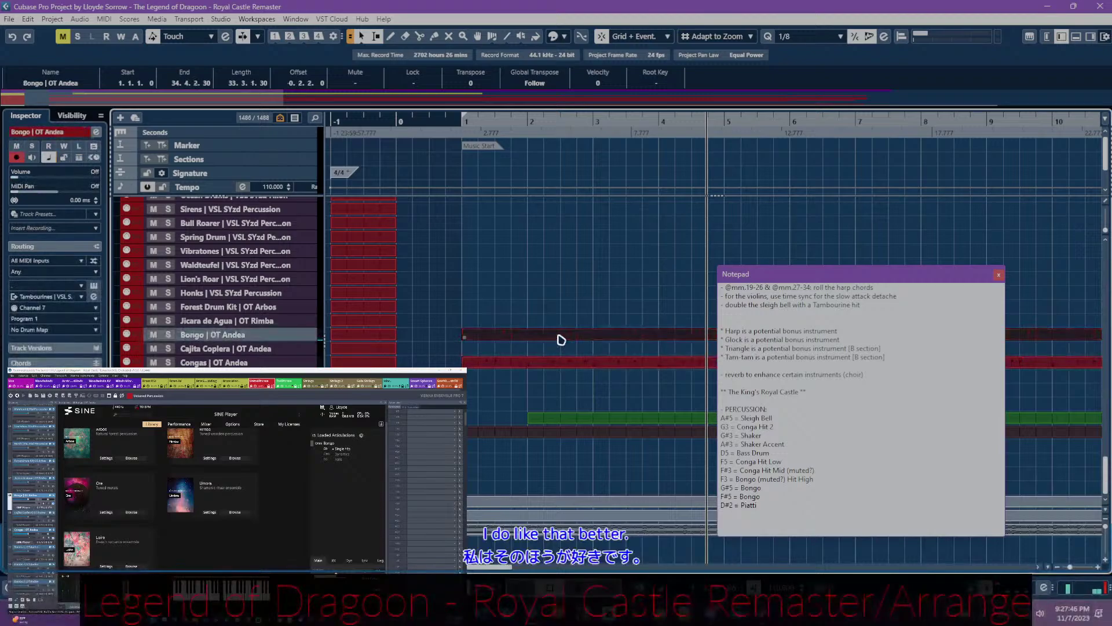
{"action": "double_click", "coordinate": [561, 340]}
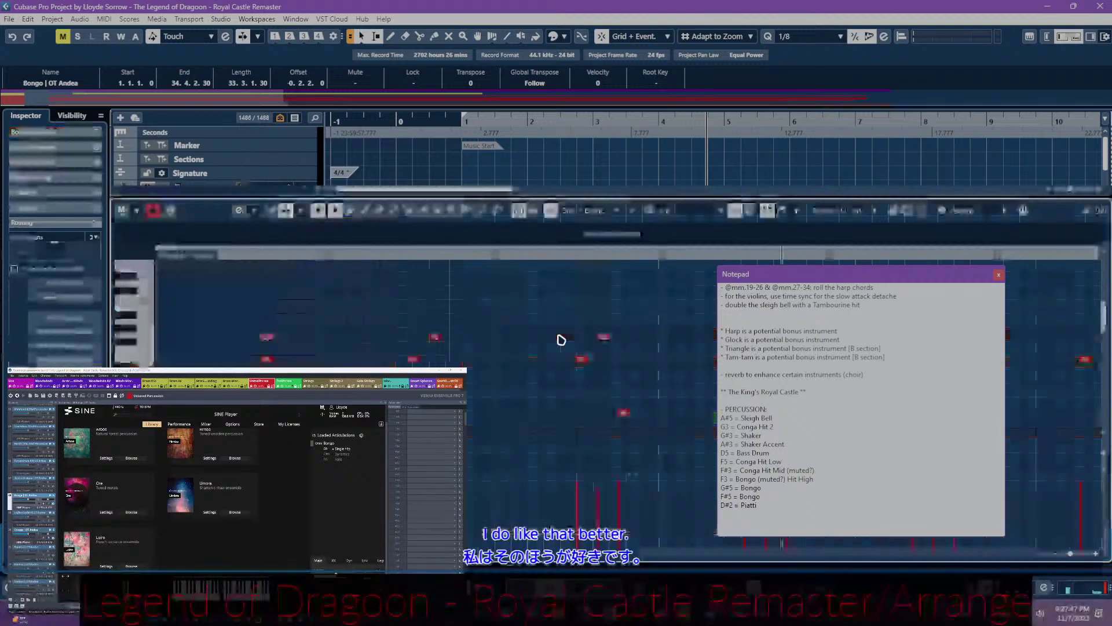
{"action": "left_click", "coordinate": [436, 338]}
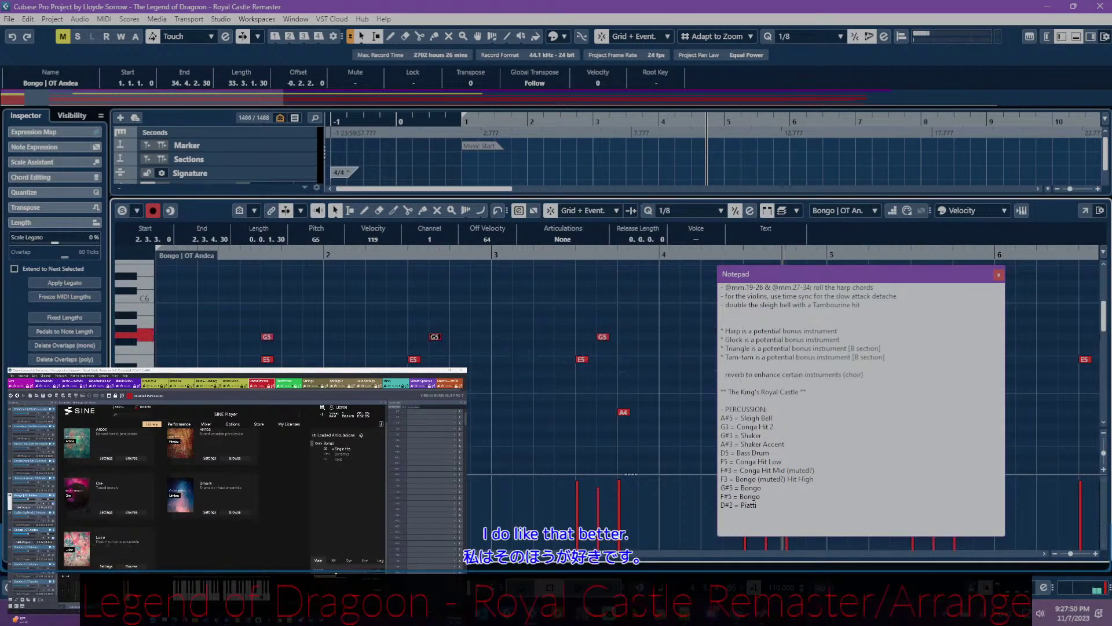
{"action": "key", "text": "alt+Tab"}
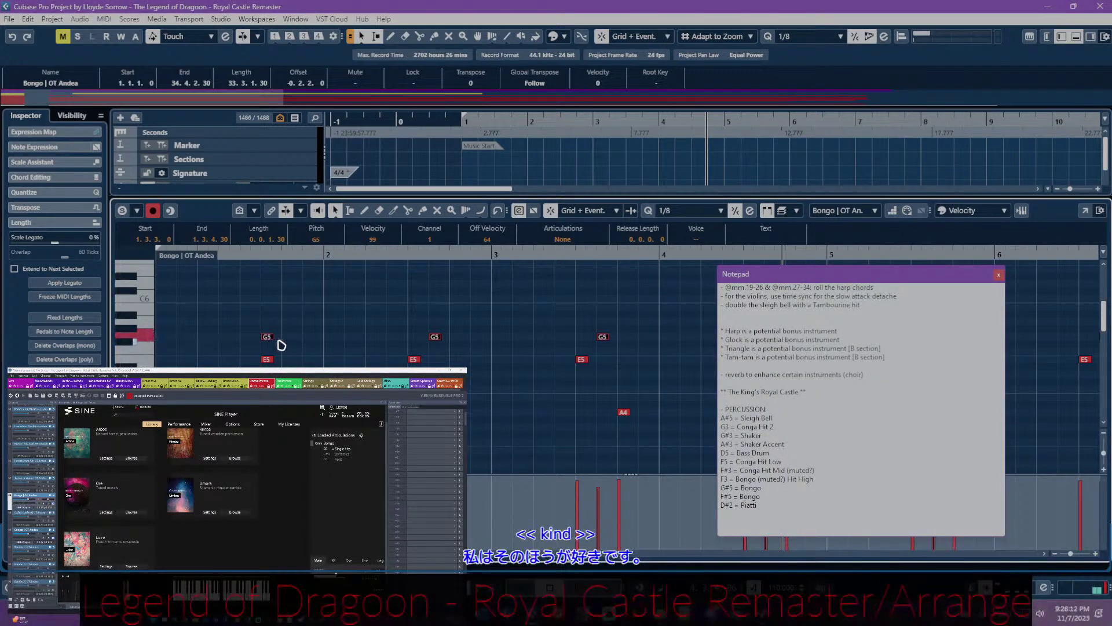
{"action": "scroll", "coordinate": [281, 344], "scroll_direction": "down", "scroll_amount": 3}
{"action": "scroll", "coordinate": [283, 346], "scroll_direction": "left", "scroll_amount": 5}
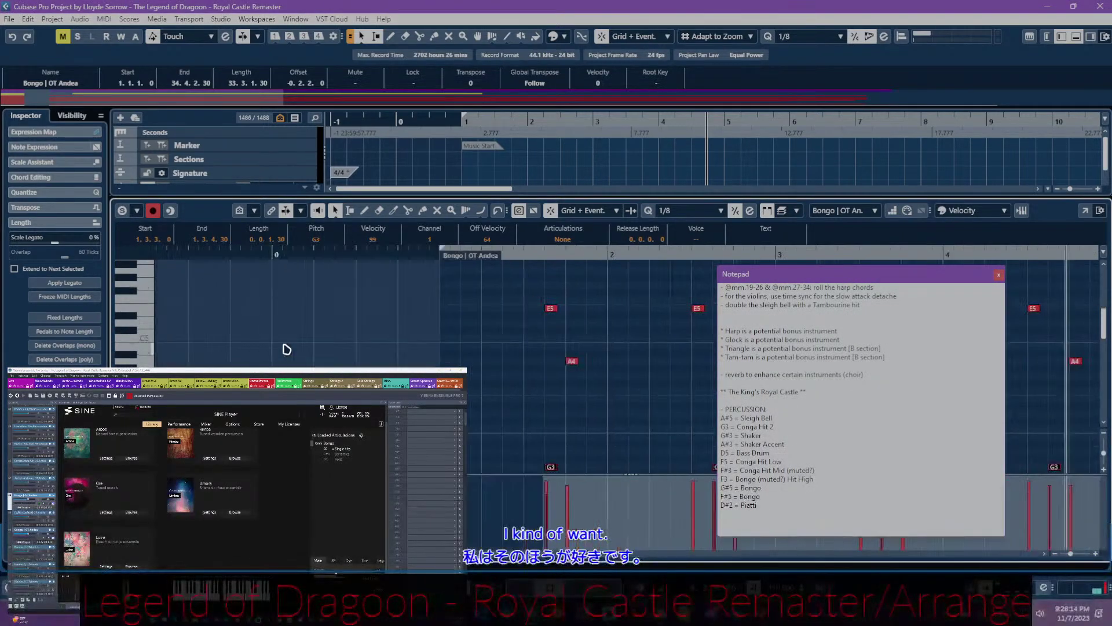
- Play the Bongo part and try its G3 notes back at G5 to compare the two hits
{"action": "key", "text": "space"}
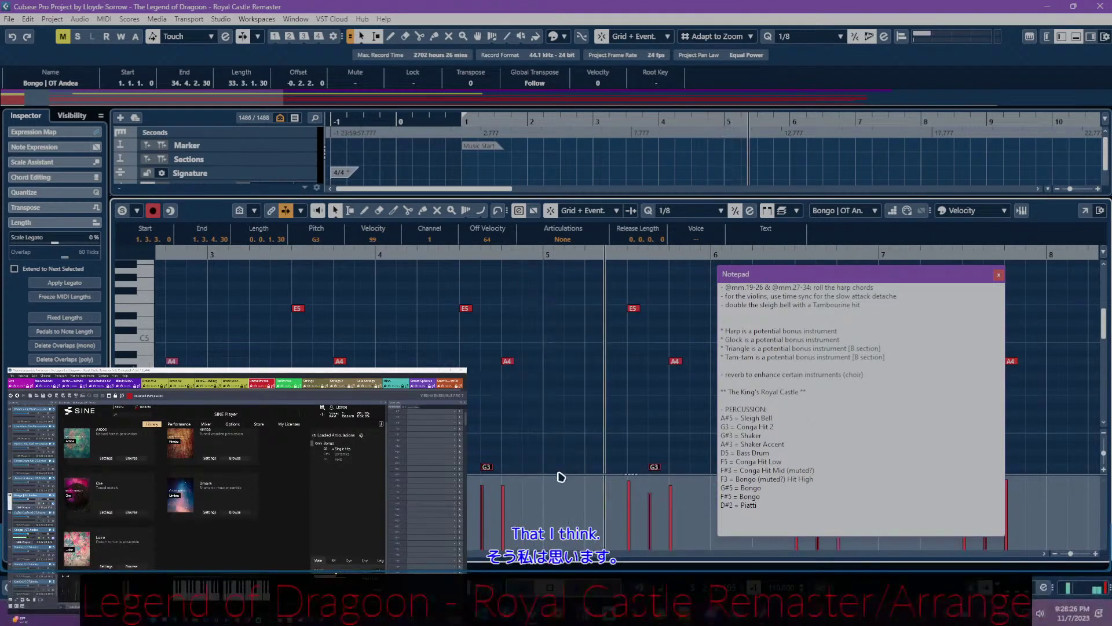
{"action": "left_click_drag", "start_coordinate": [550, 473], "coordinate": [552, 480]}
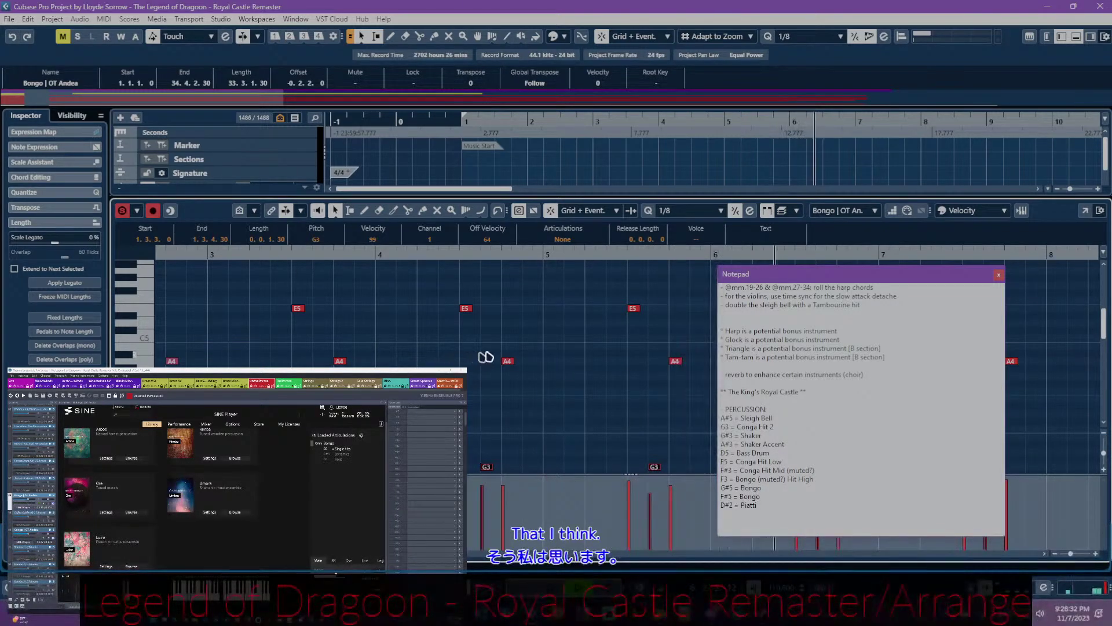
{"action": "left_click_drag", "start_coordinate": [776, 283], "coordinate": [426, 282]}
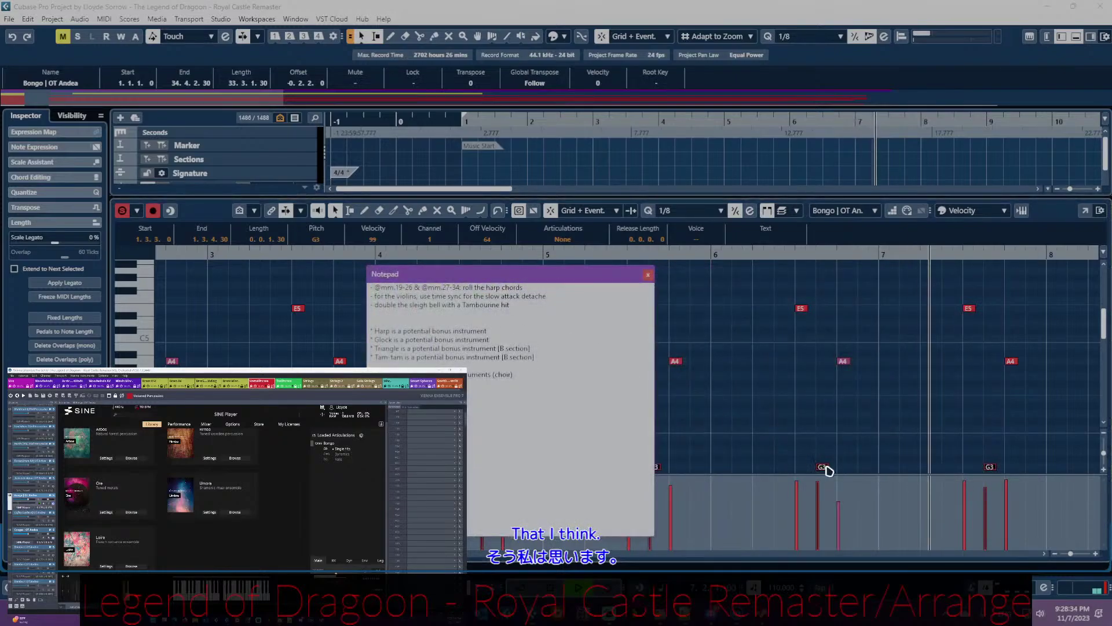
{"action": "left_click", "coordinate": [825, 471]}
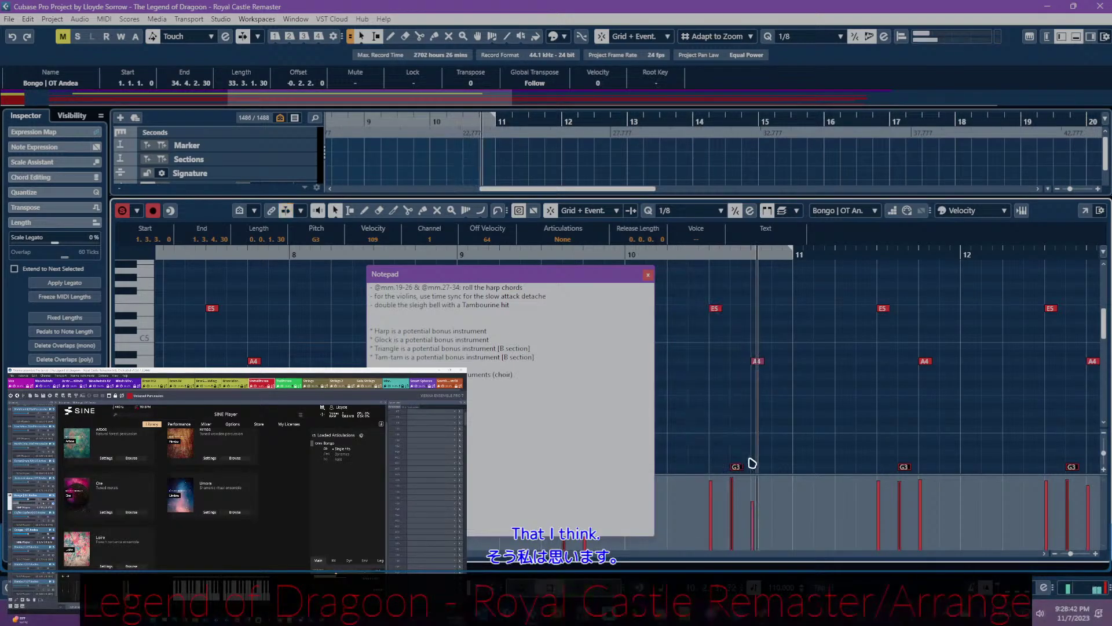
{"action": "key", "text": "shift+Up"}
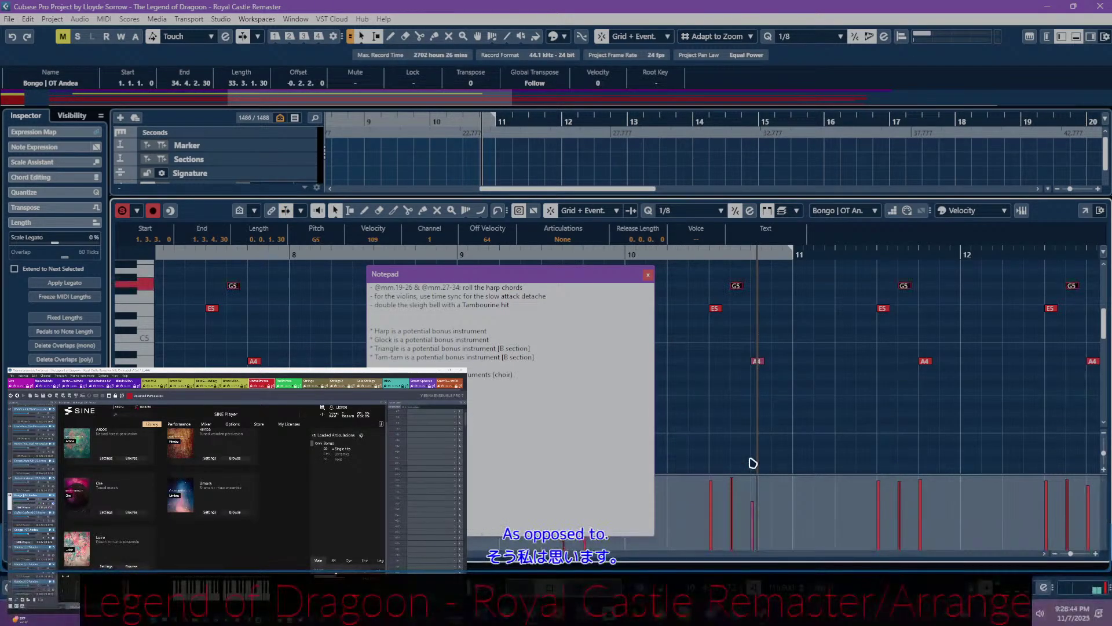
{"action": "key", "text": "KP_Decimal"}
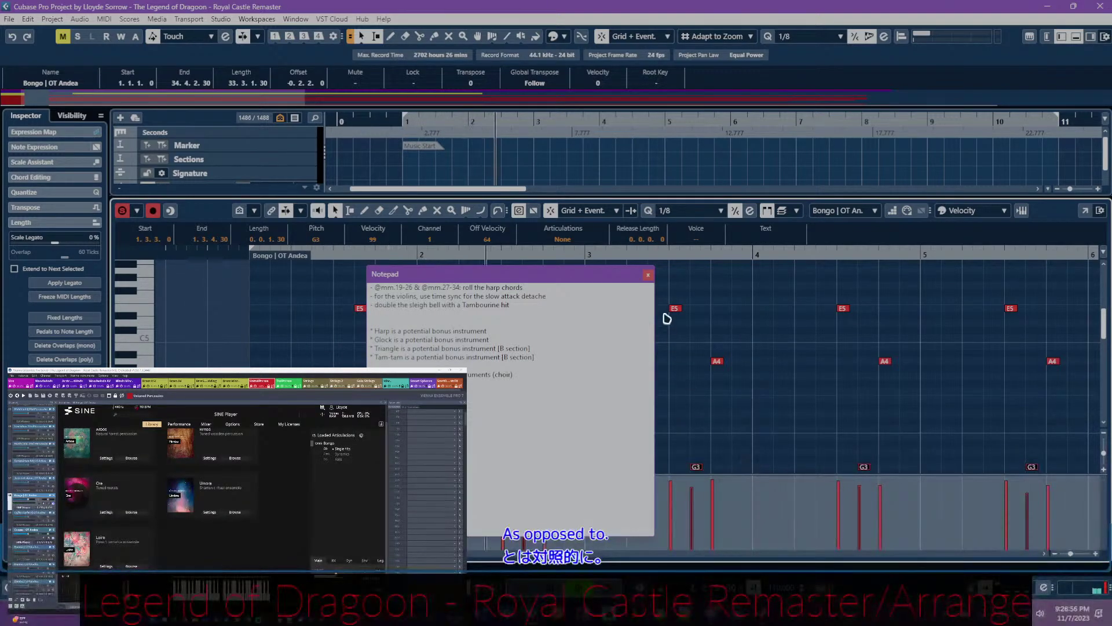
- Close the Notepad and raise the velocities of all G3 notes in the Bongo part for more even dynamics
{"action": "left_click", "coordinate": [647, 276]}
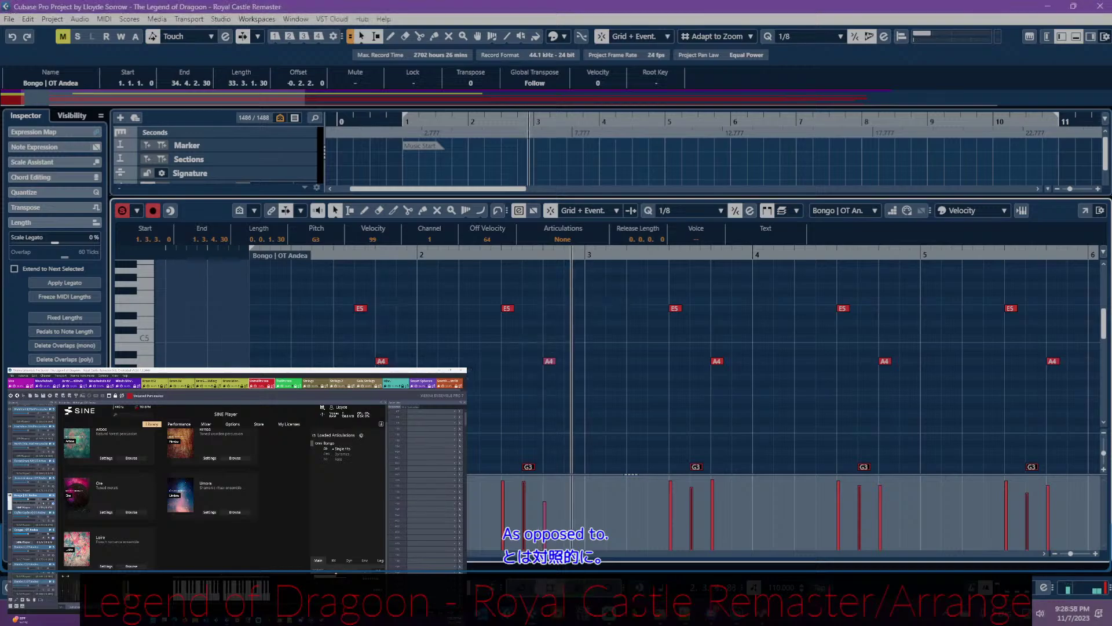
{"action": "key", "text": "g"}
{"action": "key", "text": "g"}
{"action": "key", "text": "g"}
{"action": "key", "text": "g"}
{"action": "key", "text": "g"}
{"action": "key", "text": "g"}
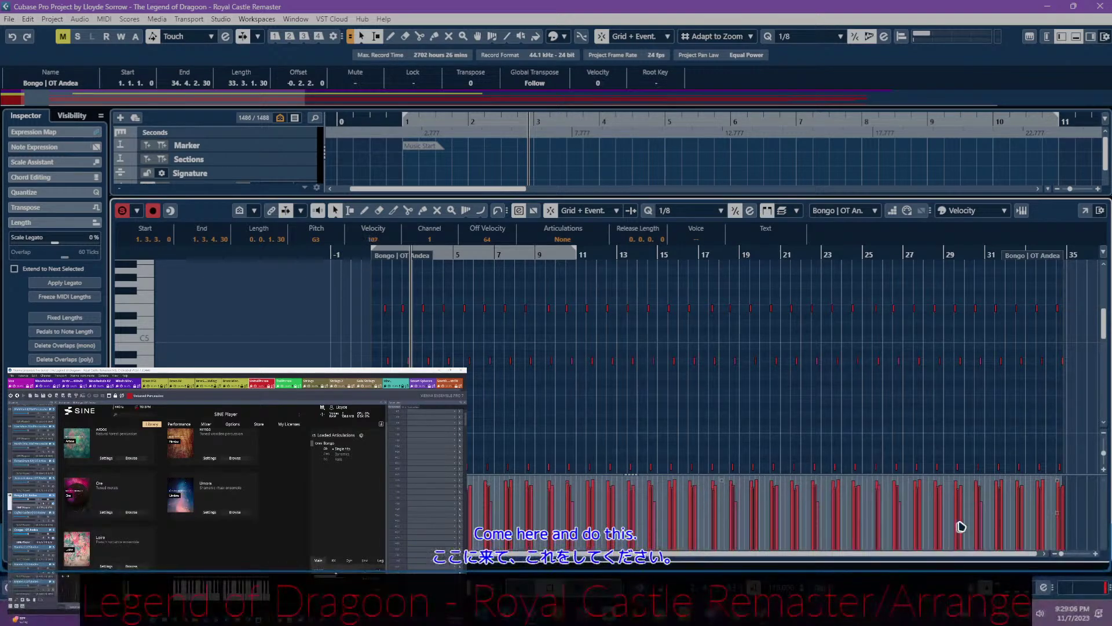
{"action": "scroll", "coordinate": [708, 415], "scroll_direction": "up", "scroll_amount": 5}
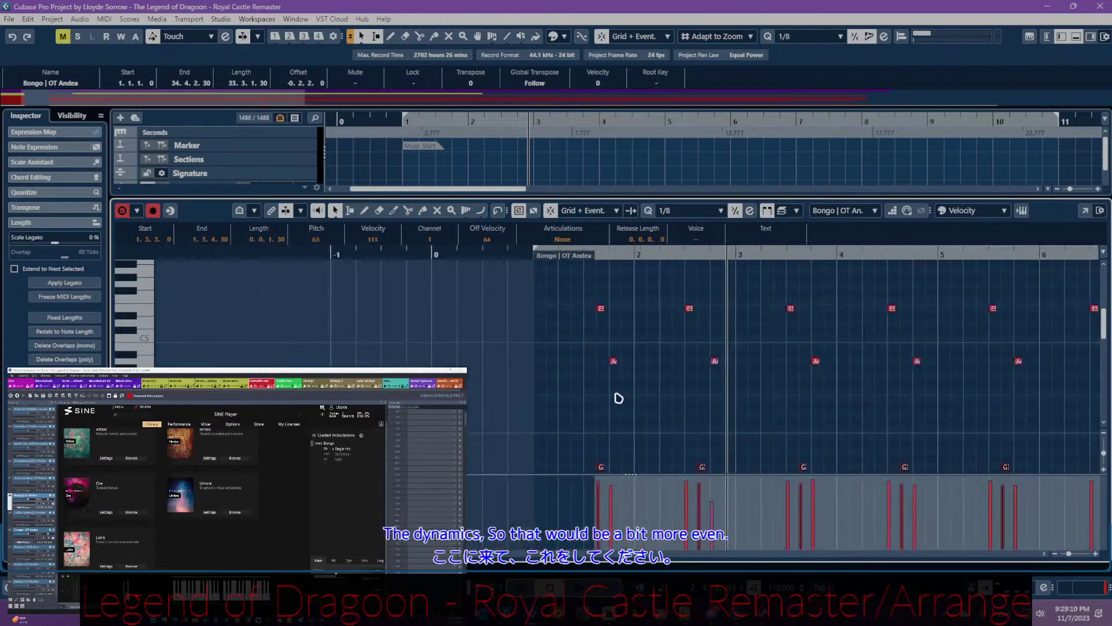
{"action": "left_click", "coordinate": [579, 318]}
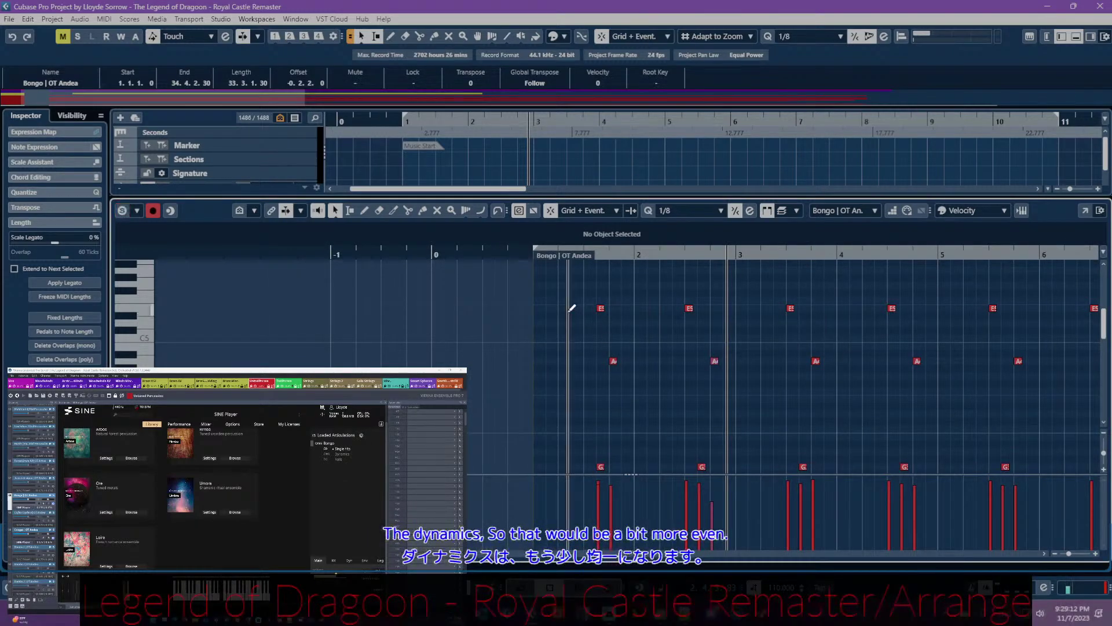
{"action": "key", "text": "ctrl+e"}
{"action": "scroll", "coordinate": [503, 485], "scroll_direction": "down", "scroll_amount": 5}
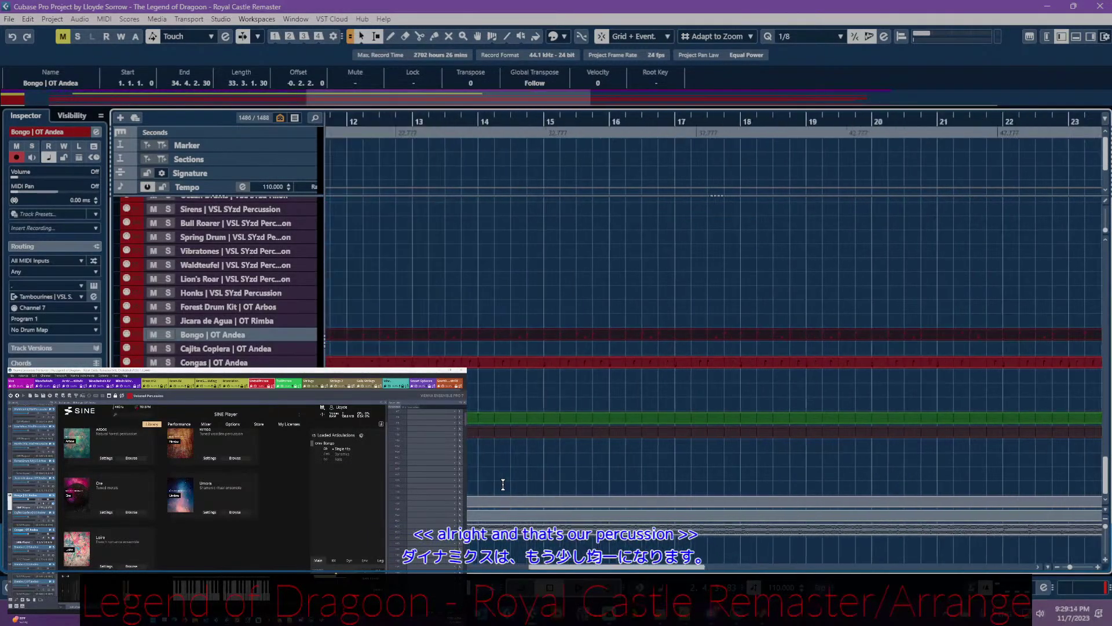
{"action": "scroll", "coordinate": [509, 483], "scroll_direction": "up", "scroll_amount": 5}
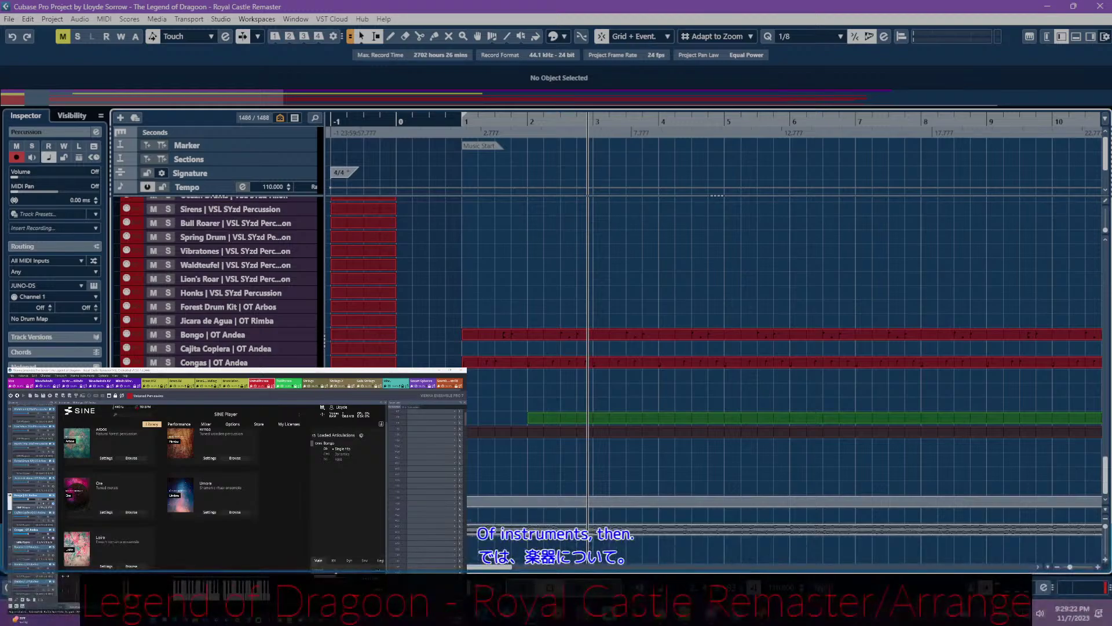
{"action": "scroll", "coordinate": [695, 278], "scroll_direction": "up", "scroll_amount": 1}
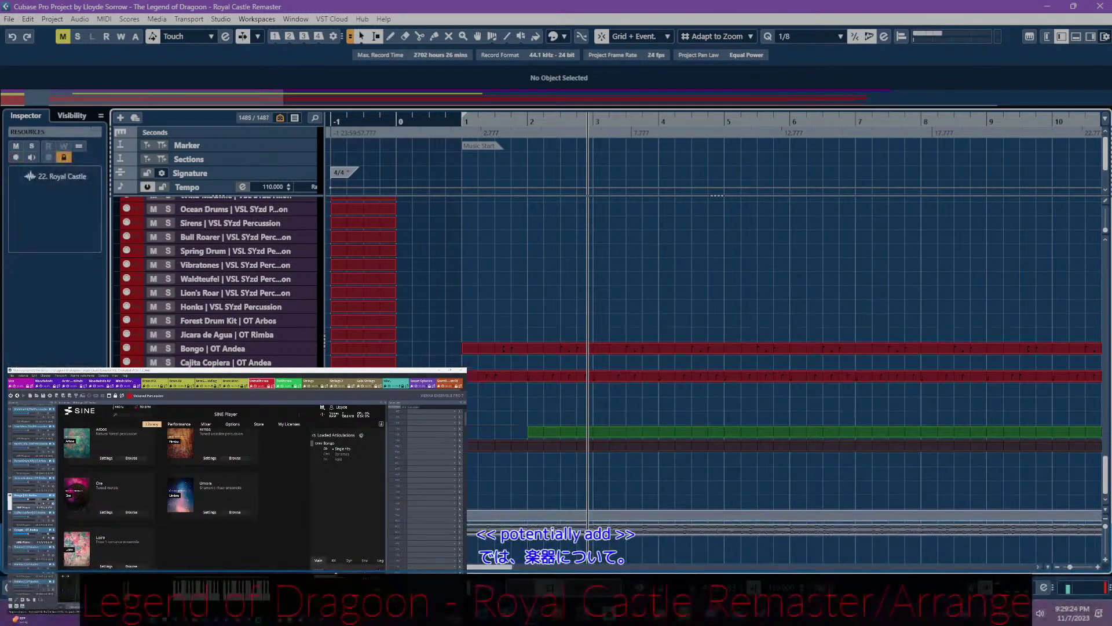
{"action": "scroll", "coordinate": [695, 278], "scroll_direction": "up", "scroll_amount": 1}
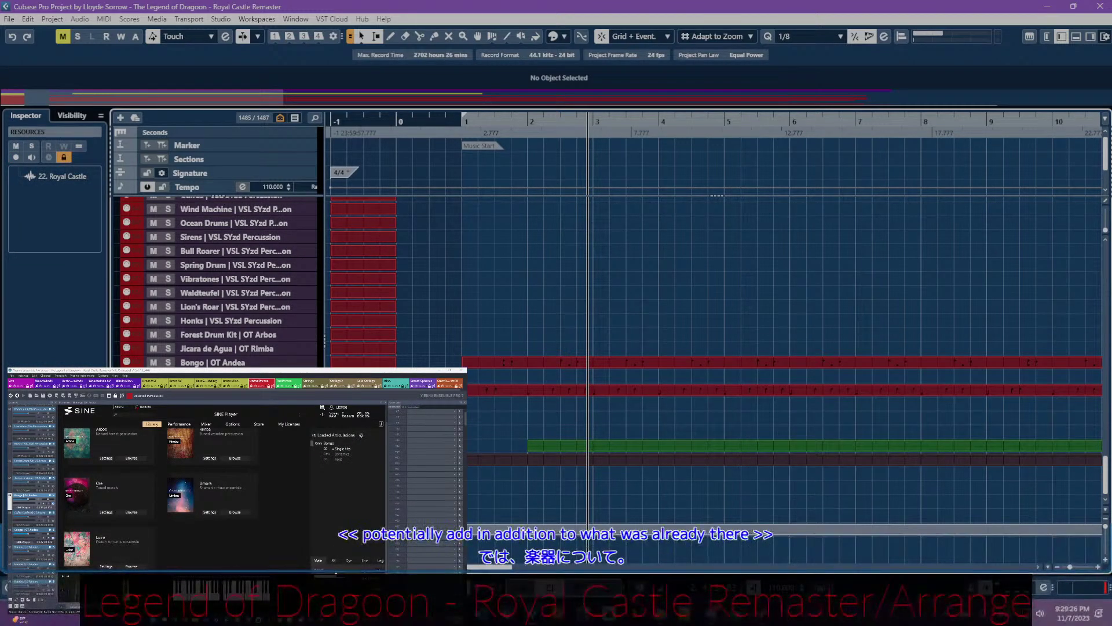
- Open the project Notepad and review the potential bonus instruments, focusing on the harp and glockenspiel entries
{"action": "scroll", "coordinate": [696, 278], "scroll_direction": "up", "scroll_amount": 5}
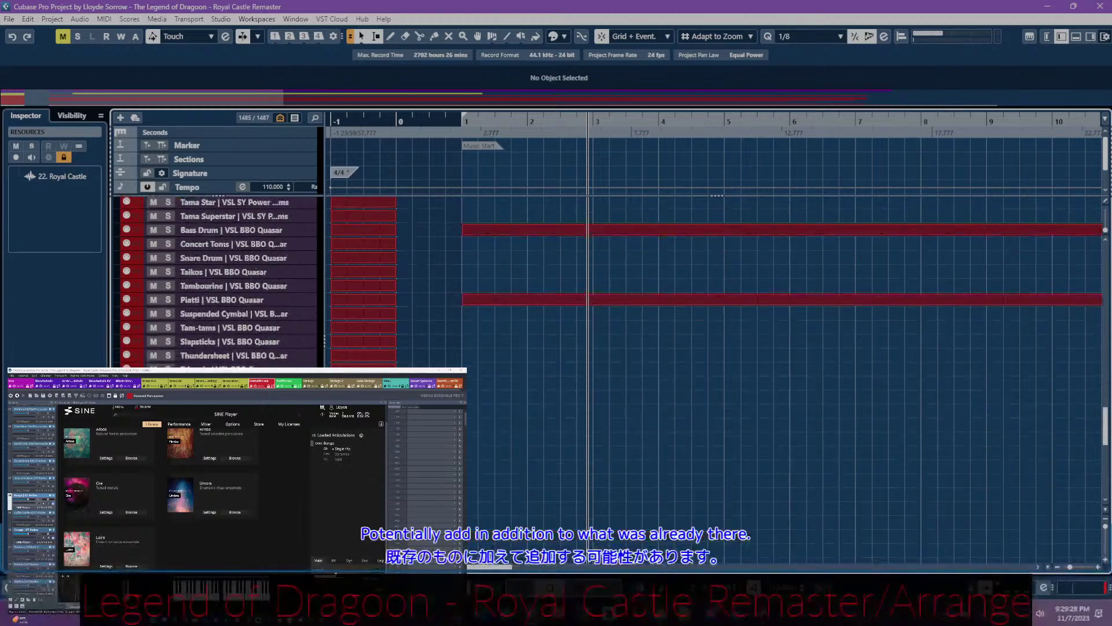
{"action": "left_click", "coordinate": [148, 22]}
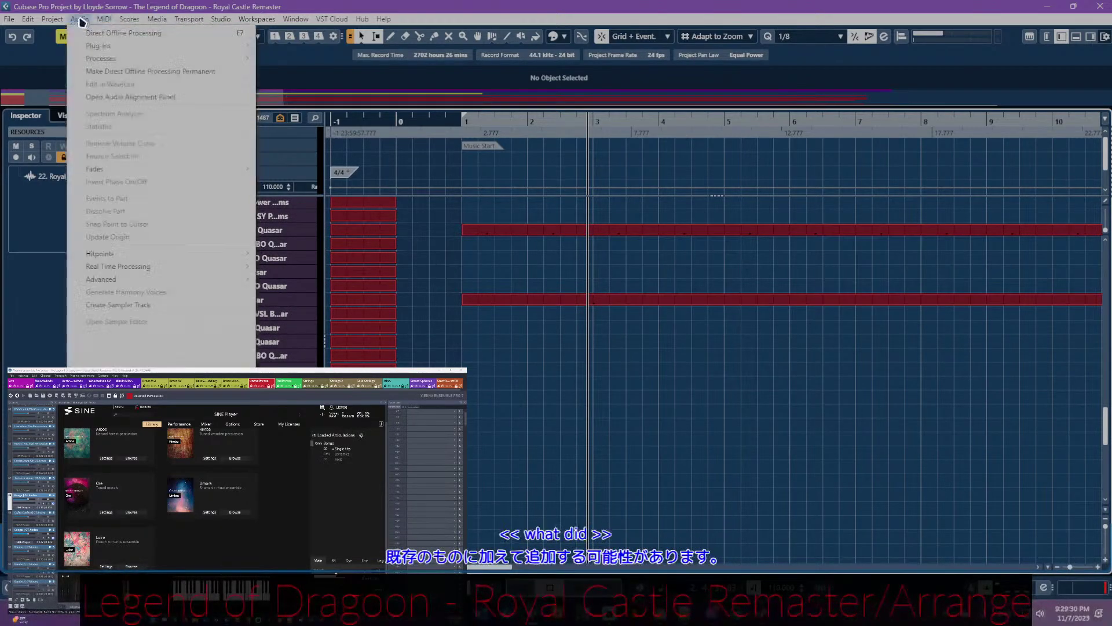
{"action": "left_click", "coordinate": [109, 306]}
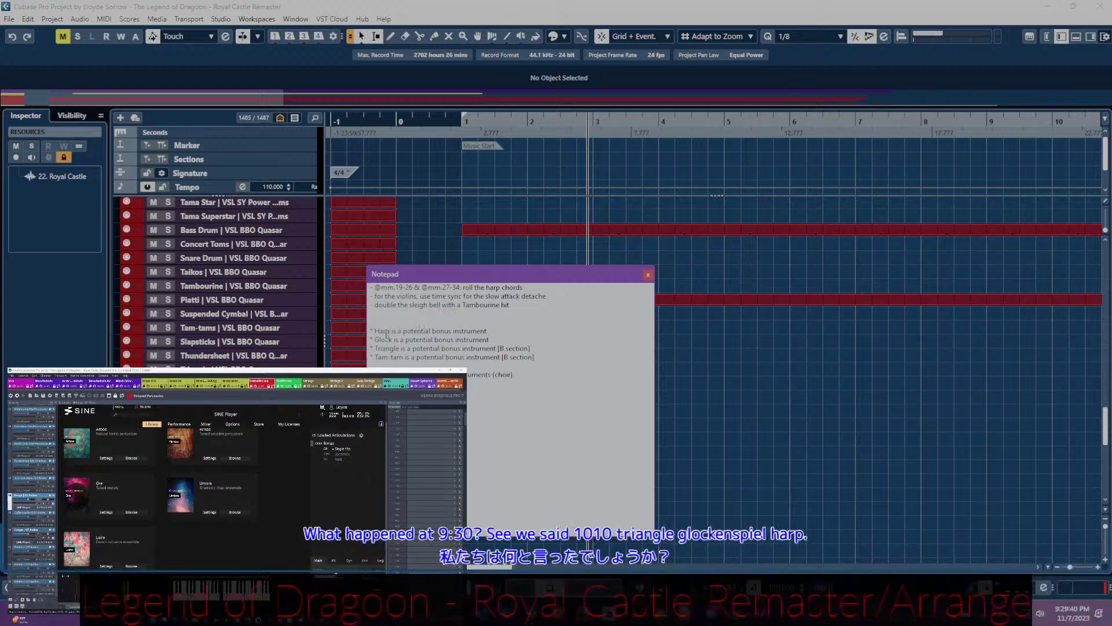
{"action": "left_click_drag", "start_coordinate": [488, 339], "coordinate": [370, 331]}
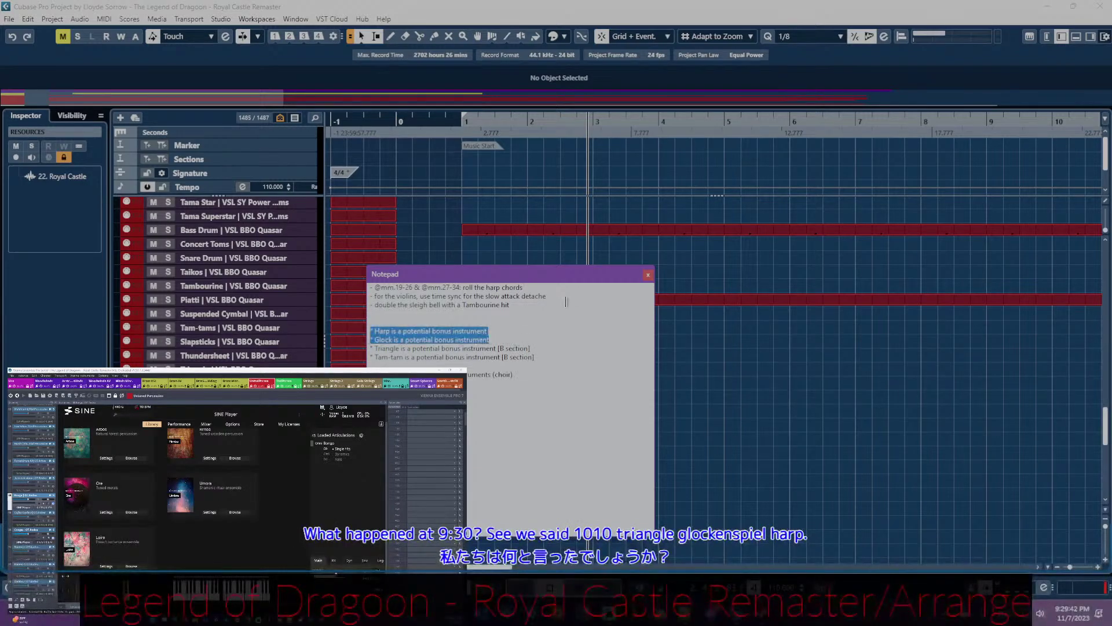
{"action": "left_click", "coordinate": [648, 274]}
- Expand the TUNED PERC. folder and unmute the Glockenspiel - plastic beater part starting at bar 27
{"action": "scroll", "coordinate": [606, 377], "scroll_direction": "down", "scroll_amount": 10}
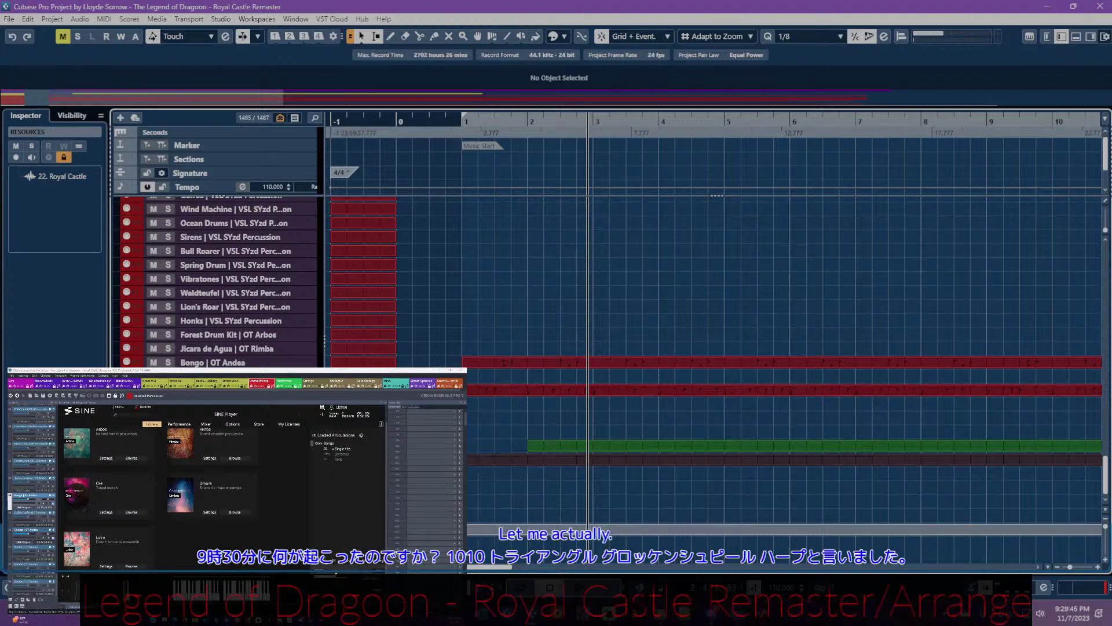
{"action": "scroll", "coordinate": [318, 362], "scroll_direction": "down", "scroll_amount": 5}
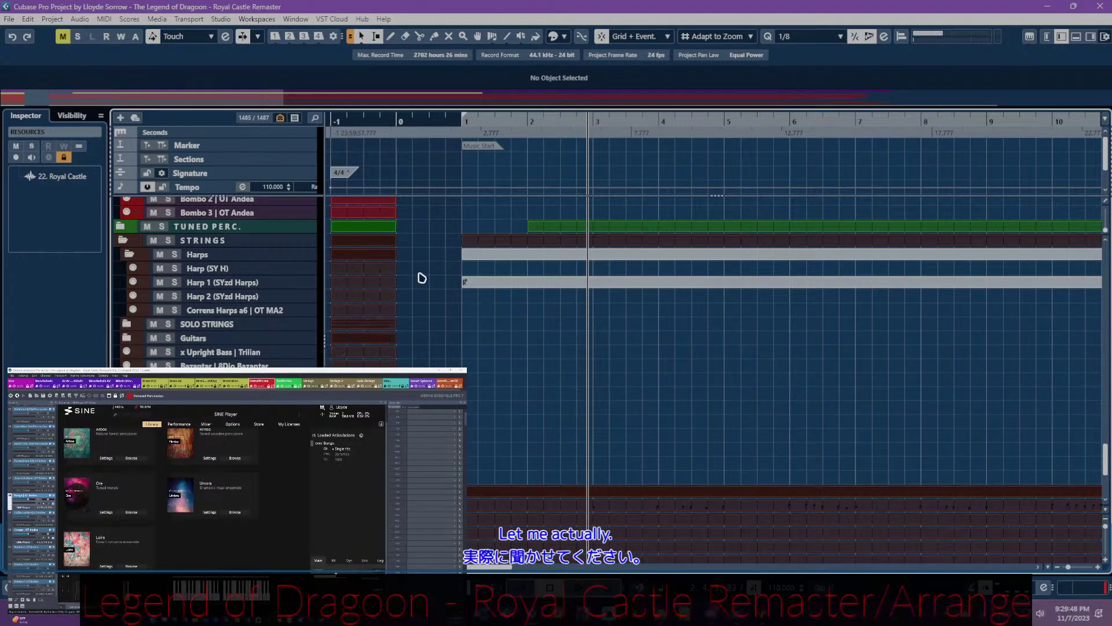
{"action": "left_click", "coordinate": [121, 226]}
{"action": "scroll", "coordinate": [718, 319], "scroll_direction": "right", "scroll_amount": 5}
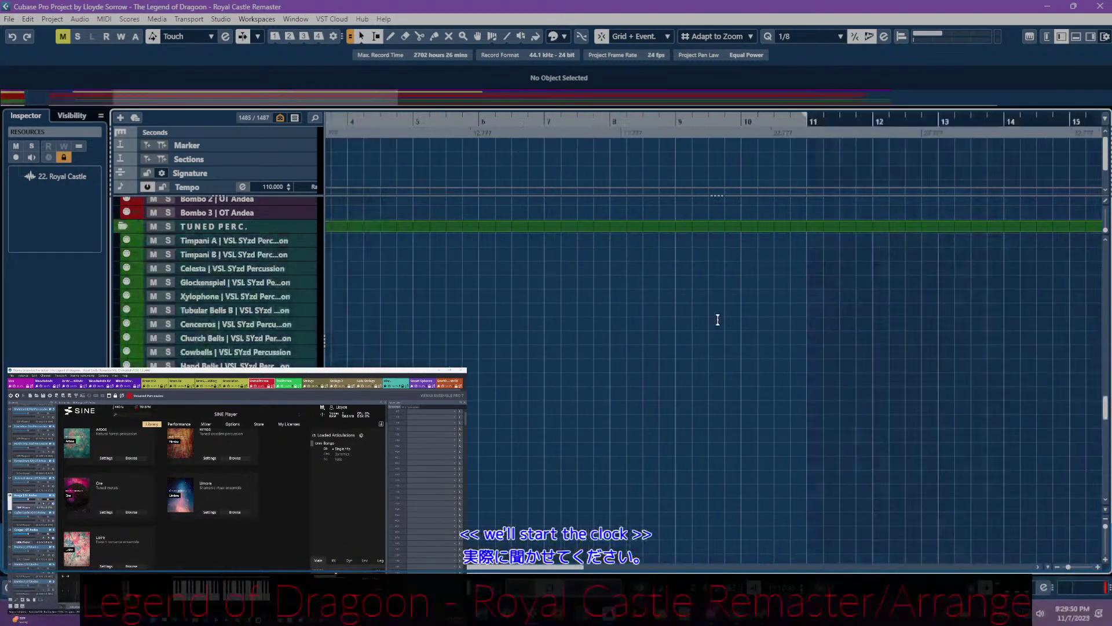
{"action": "scroll", "coordinate": [720, 325], "scroll_direction": "right", "scroll_amount": 8}
{"action": "scroll", "coordinate": [728, 328], "scroll_direction": "down", "scroll_amount": 5}
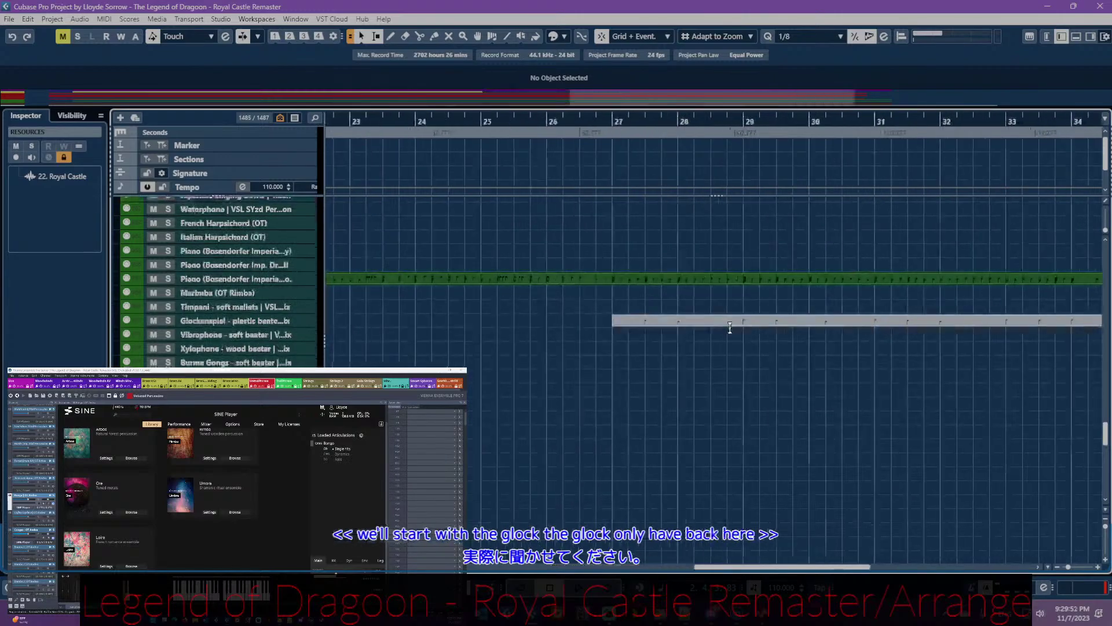
{"action": "scroll", "coordinate": [728, 327], "scroll_direction": "right", "scroll_amount": 2}
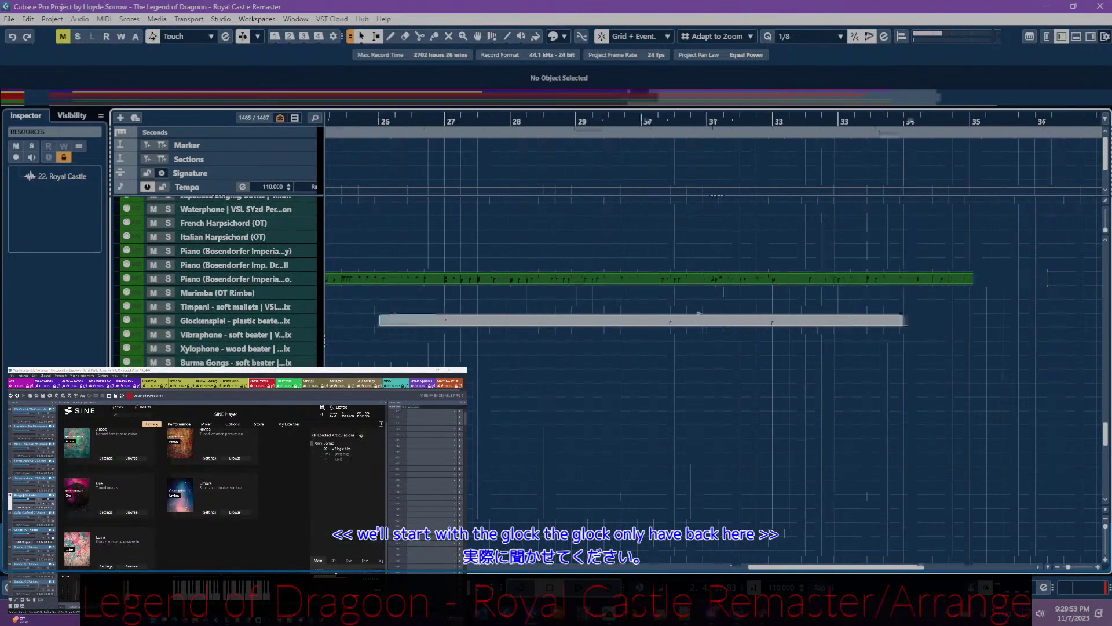
{"action": "key", "text": "7"}
{"action": "left_click", "coordinate": [615, 321]}
{"action": "key", "text": "1"}
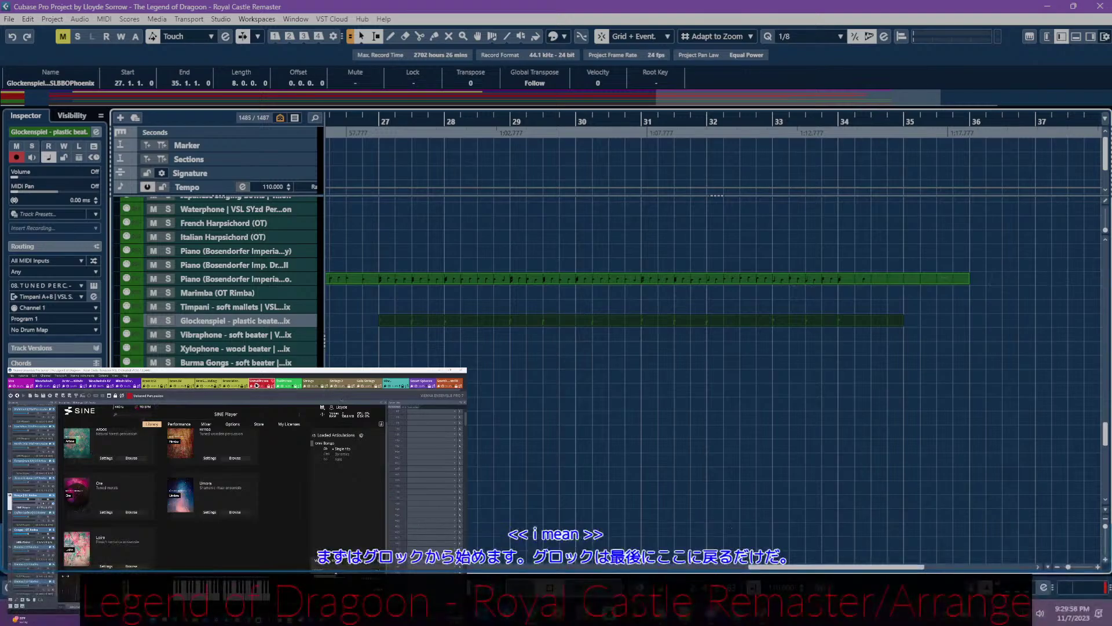
- Switch to Vienna Ensemble Pro, enable the plastic-beater glockenspiel in the tuned percussion instance, check its mic mix and save
{"action": "left_click", "coordinate": [287, 381]}
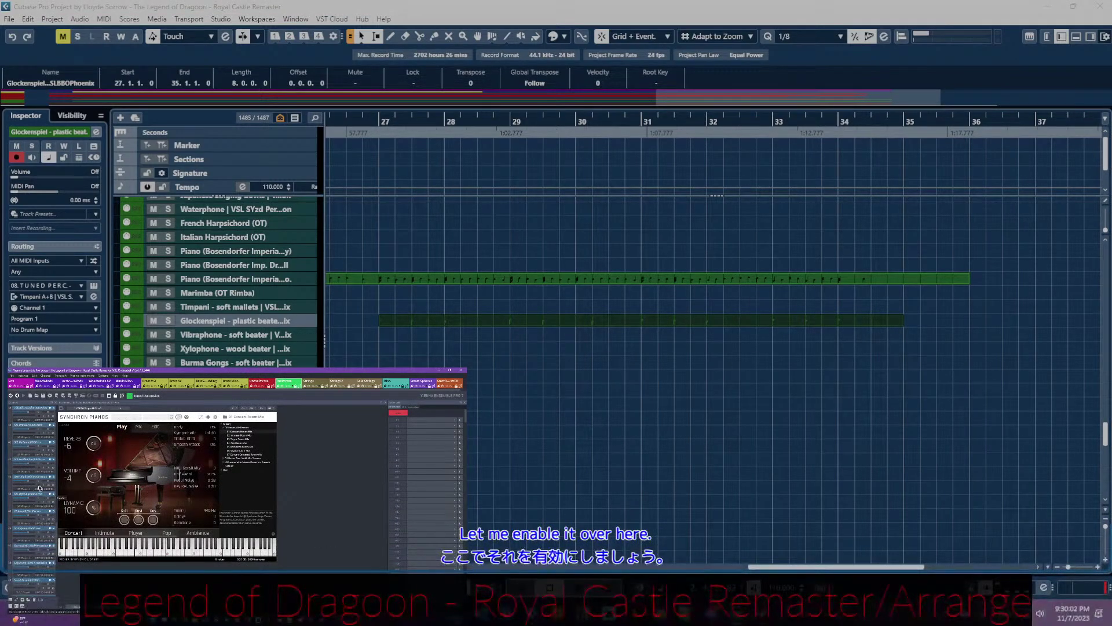
{"action": "scroll", "coordinate": [14, 439], "scroll_direction": "down", "scroll_amount": 5}
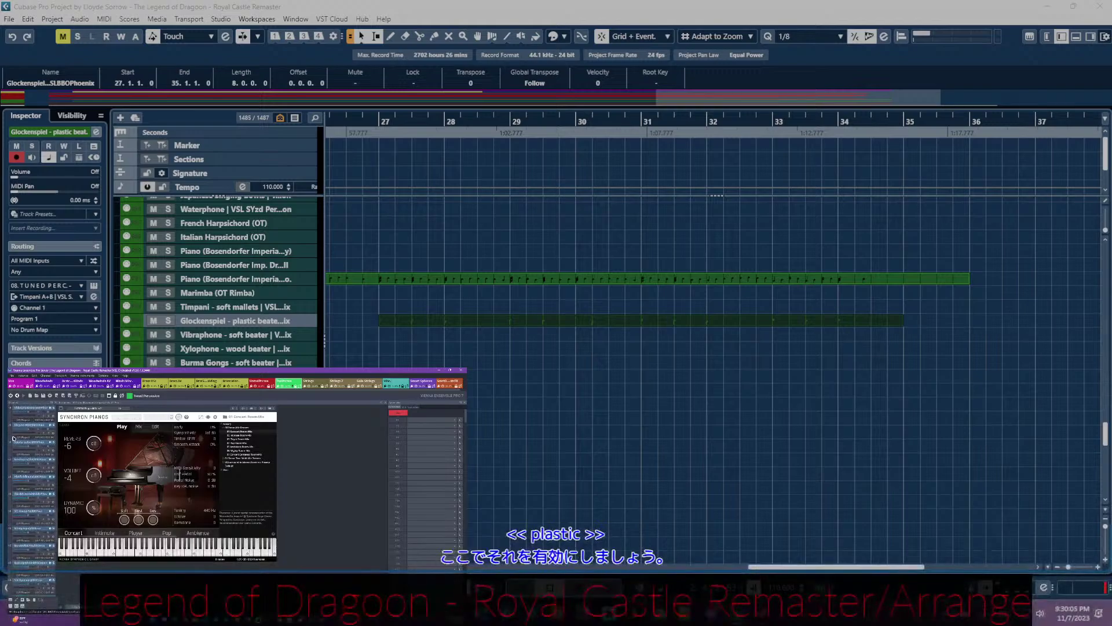
{"action": "left_click", "coordinate": [37, 407]}
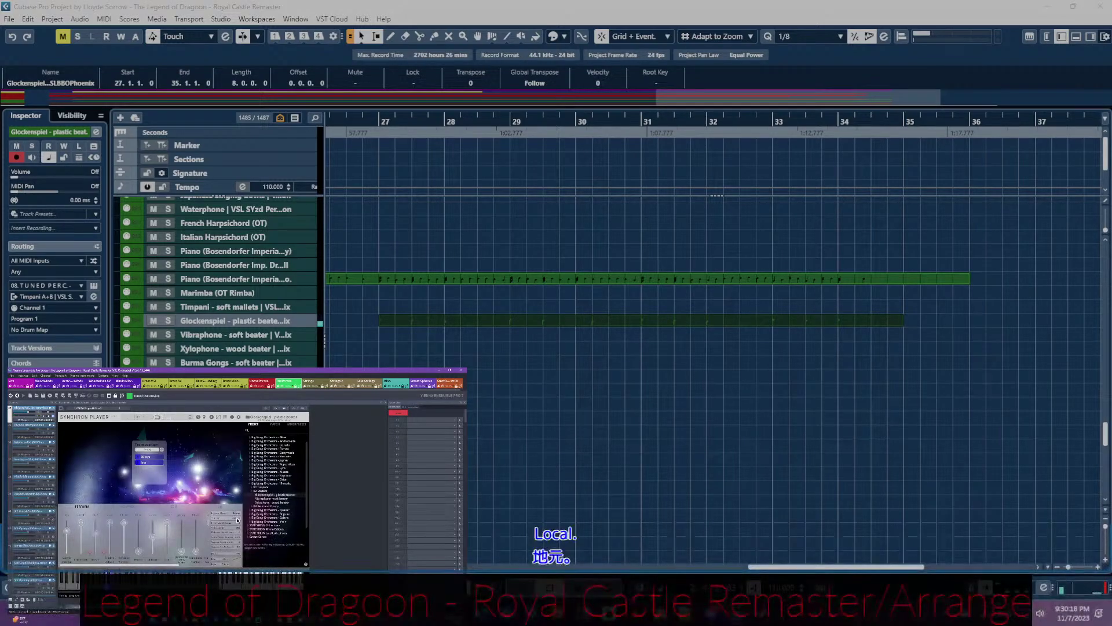
{"action": "left_click", "coordinate": [217, 507]}
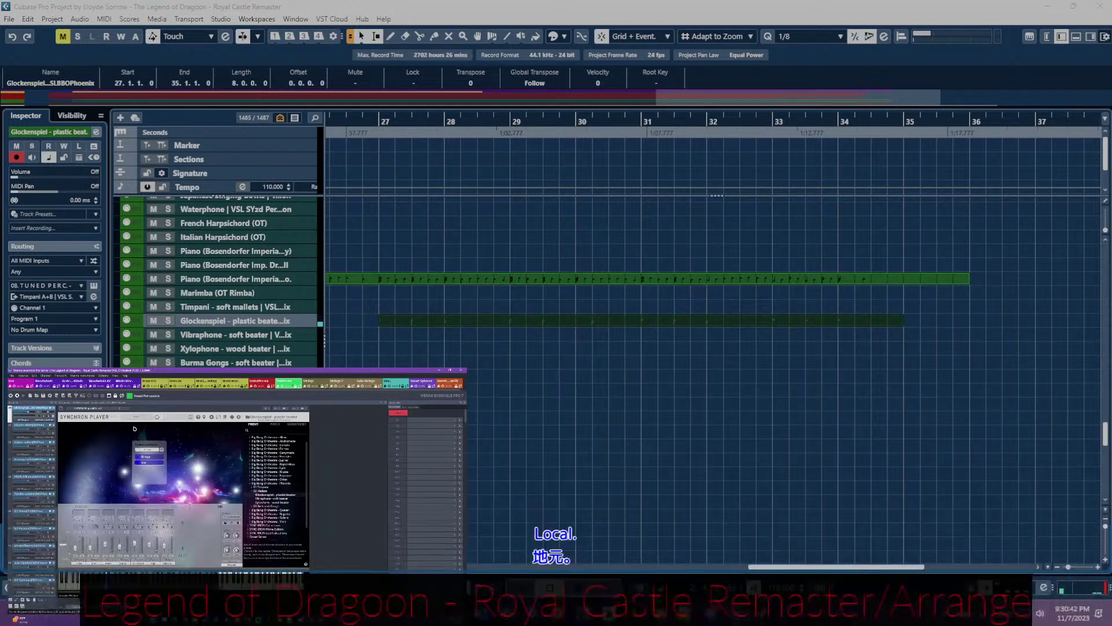
{"action": "key", "text": "ctrl+s"}
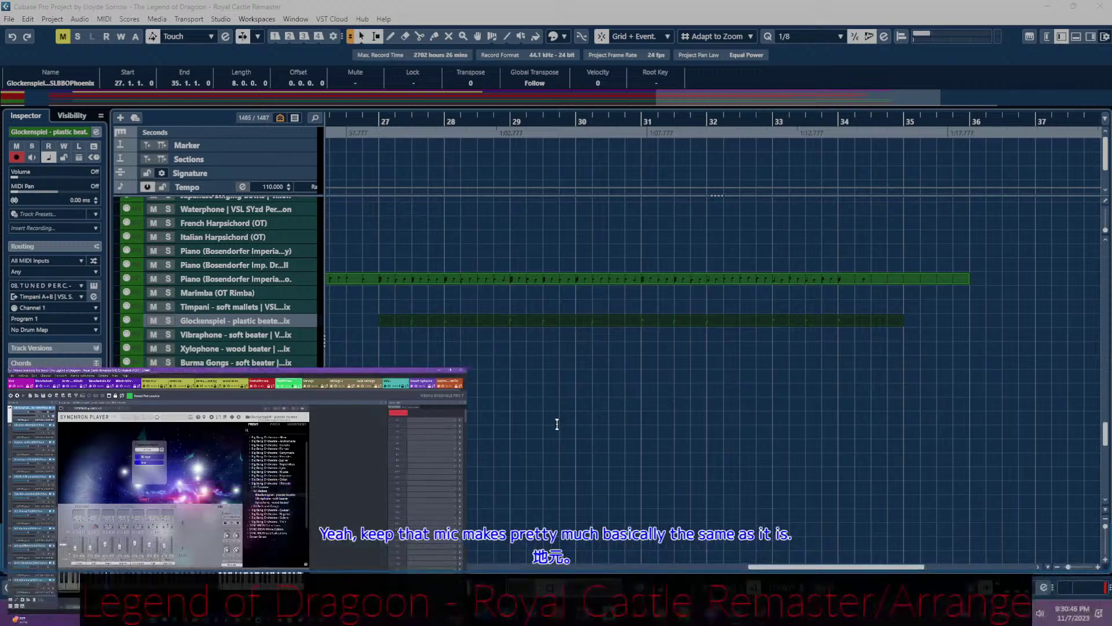
- Open the Glockenspiel part in the Key Editor, transpose all its notes up one octave and play the opening phrase
{"action": "double_click", "coordinate": [460, 322]}
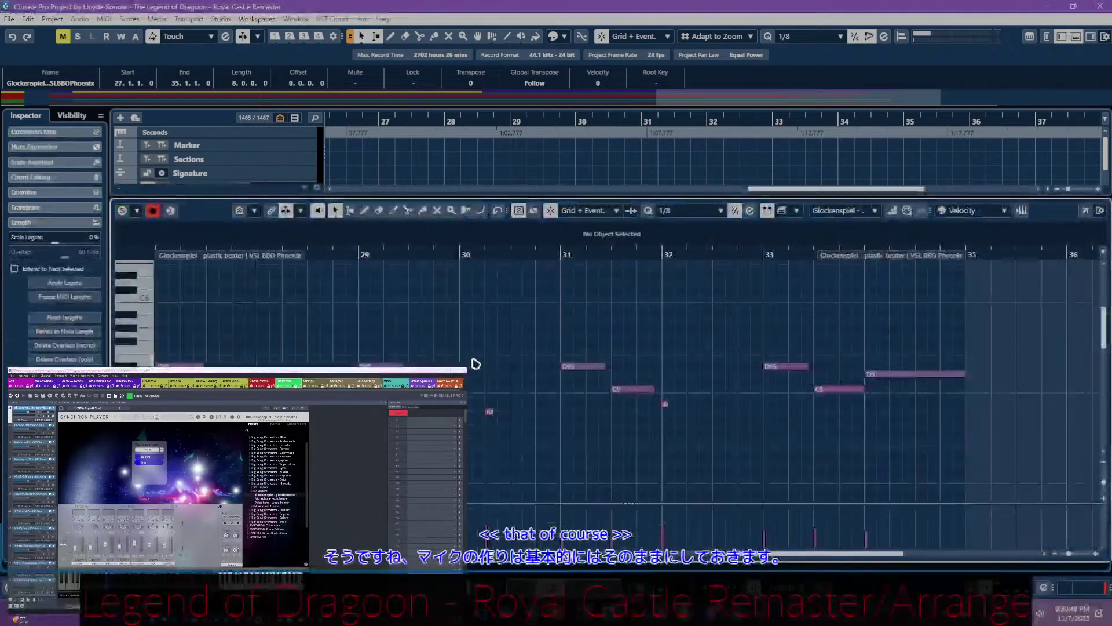
{"action": "key", "text": "ctrl+a"}
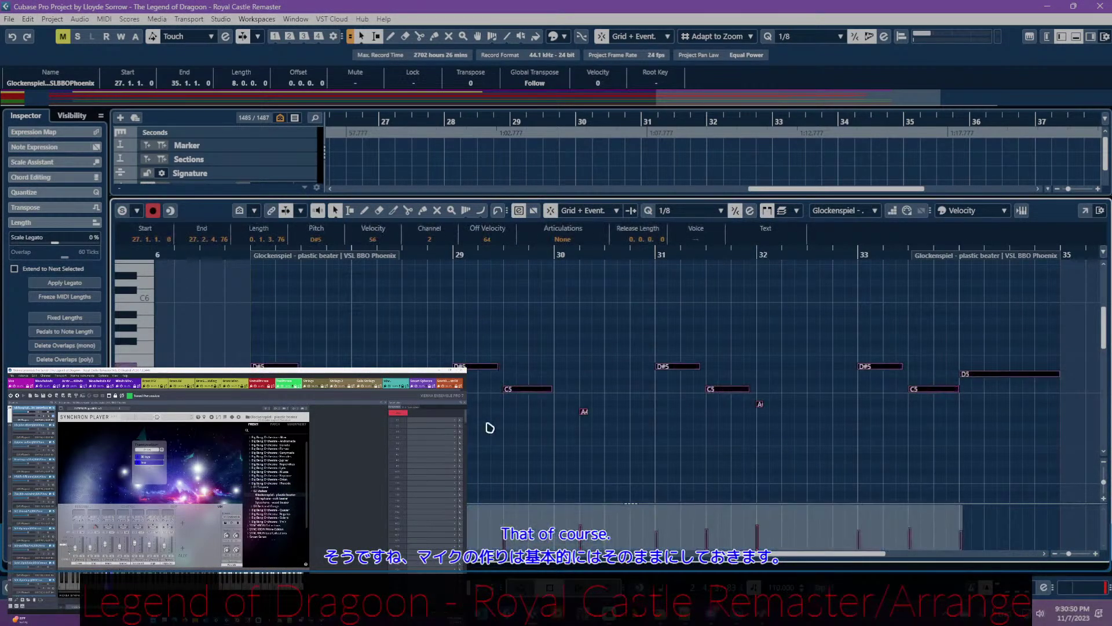
{"action": "key", "text": "shift+Up"}
{"action": "scroll", "coordinate": [487, 418], "scroll_direction": "left", "scroll_amount": 3}
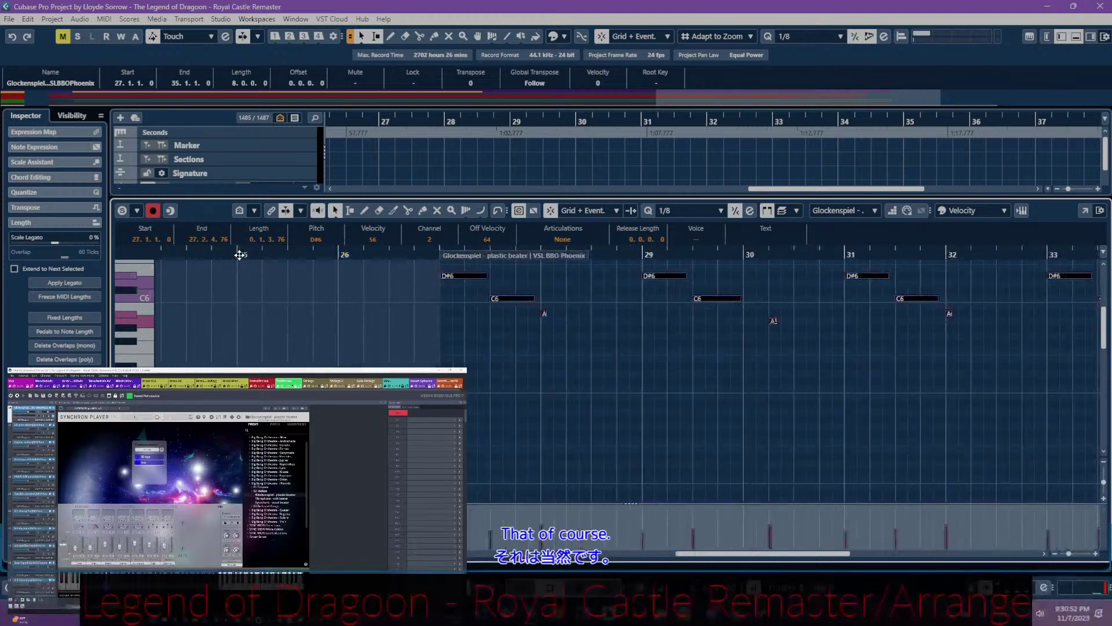
{"action": "key", "text": "space"}
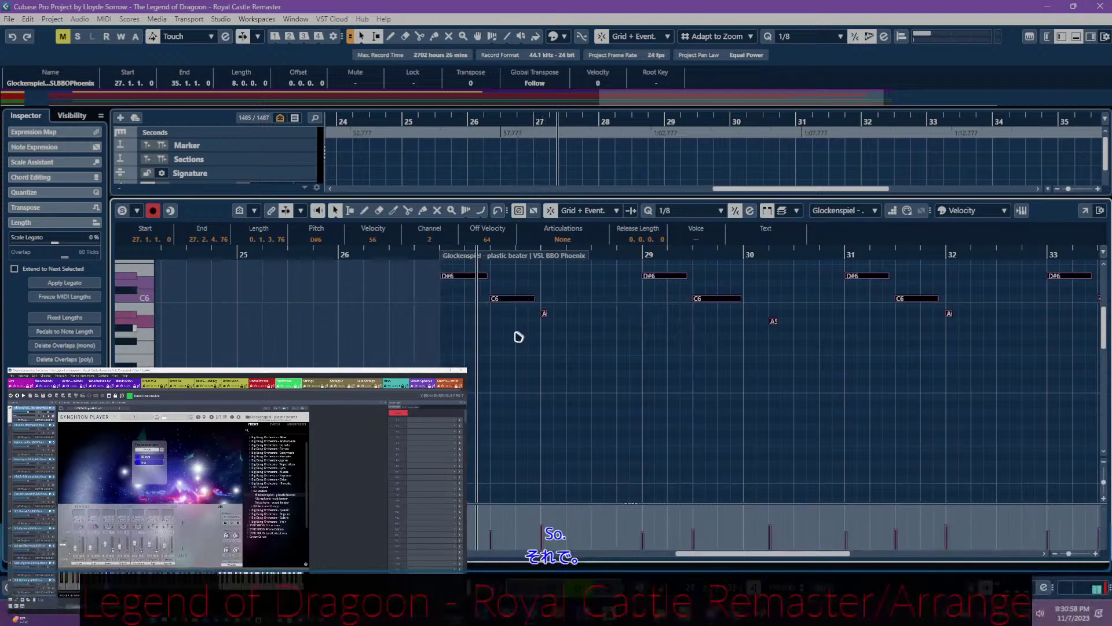
{"action": "left_click", "coordinate": [491, 449]}
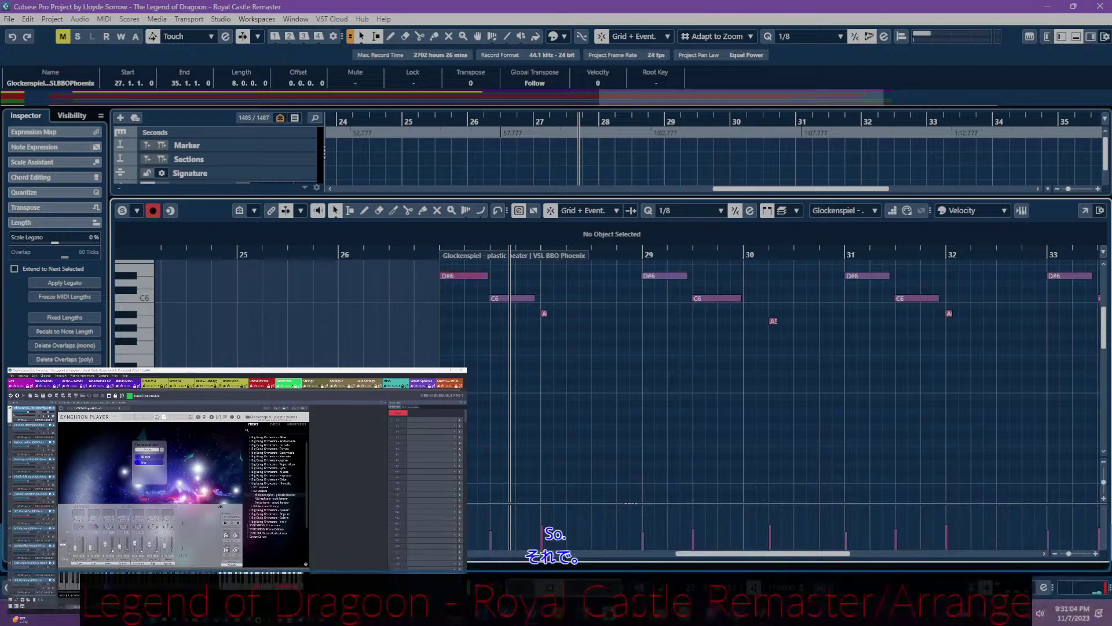
{"action": "left_click", "coordinate": [437, 255]}
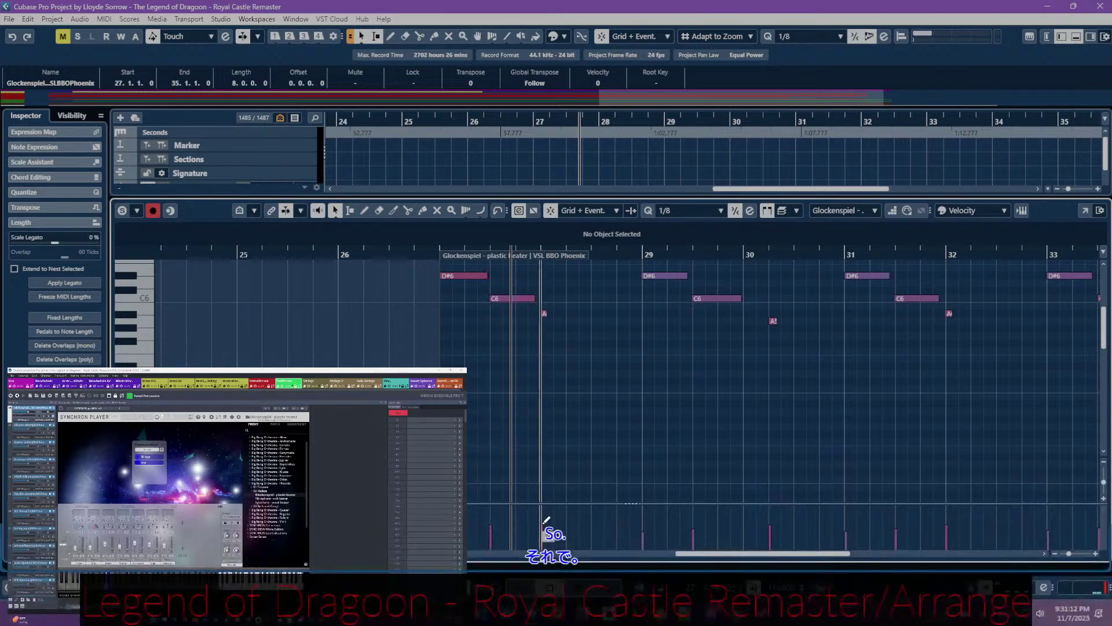
- Lengthen the short A#5 note ending the first glockenspiel phrase to 0.2.0.0
{"action": "scroll", "coordinate": [510, 377], "scroll_direction": "right", "scroll_amount": 2}
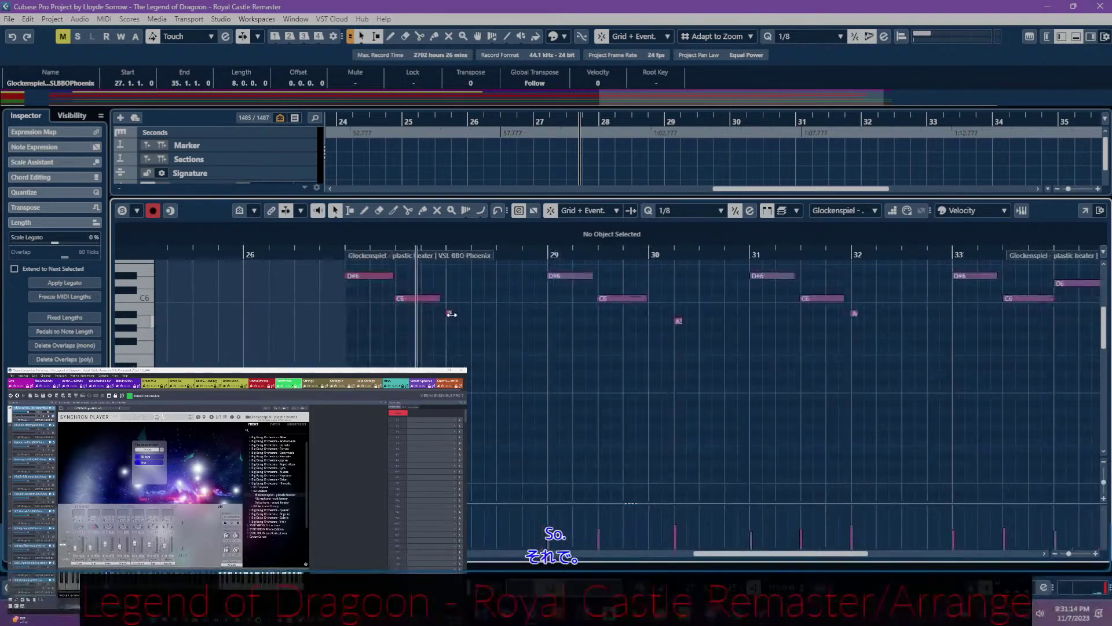
{"action": "left_click", "coordinate": [450, 314]}
{"action": "left_click_drag", "start_coordinate": [470, 318], "coordinate": [496, 318]}
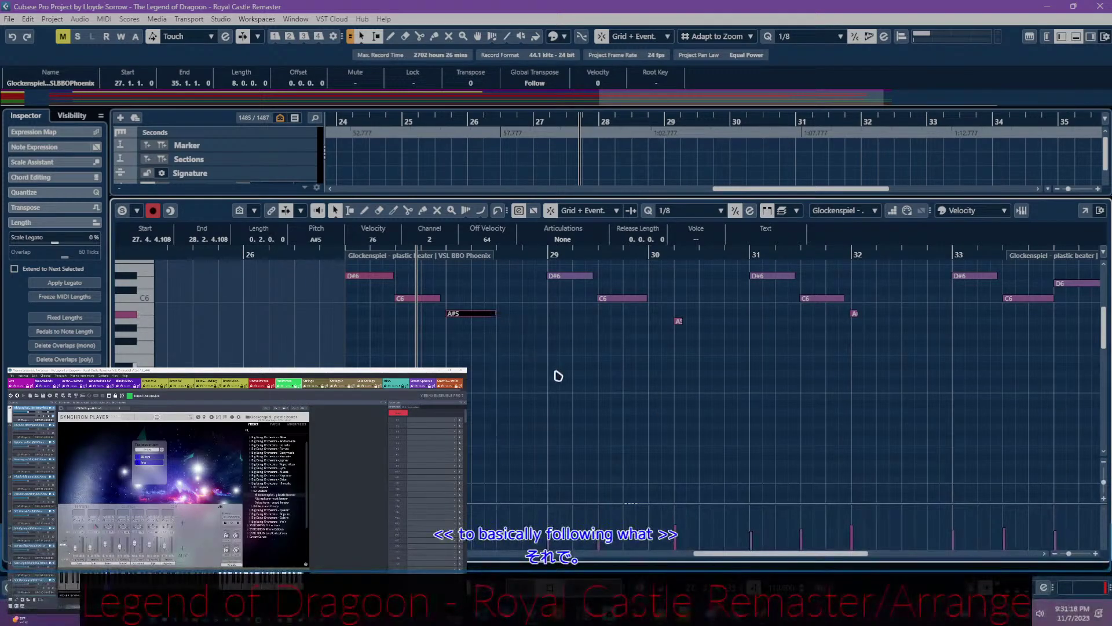
- Audition the first glockenspiel phrase's D#6 and C6 notes and the closing D6 at bar 34 to compare the phrase endings
{"action": "scroll", "coordinate": [510, 331], "scroll_direction": "up", "scroll_amount": 3}
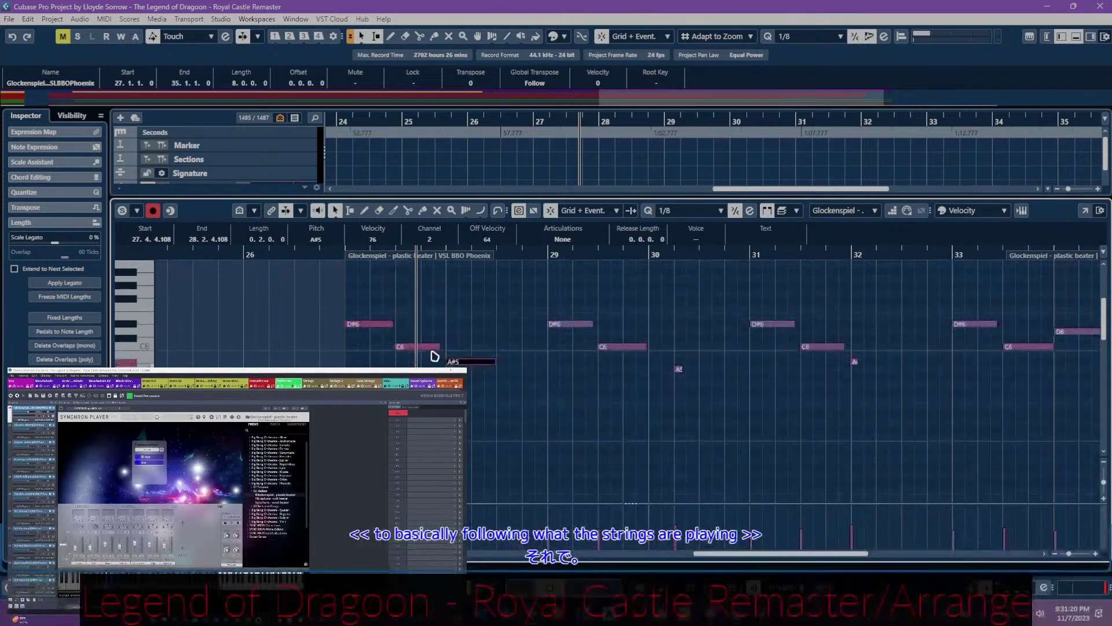
{"action": "left_click", "coordinate": [369, 324]}
{"action": "left_click", "coordinate": [419, 348]}
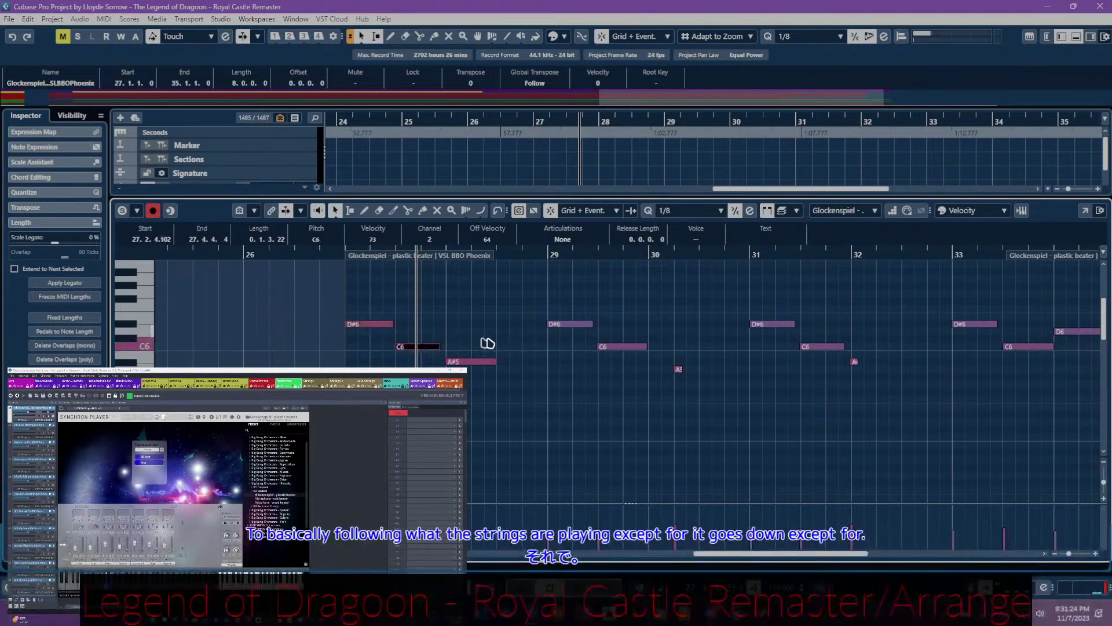
{"action": "key", "text": "g"}
{"action": "left_click", "coordinate": [886, 332]}
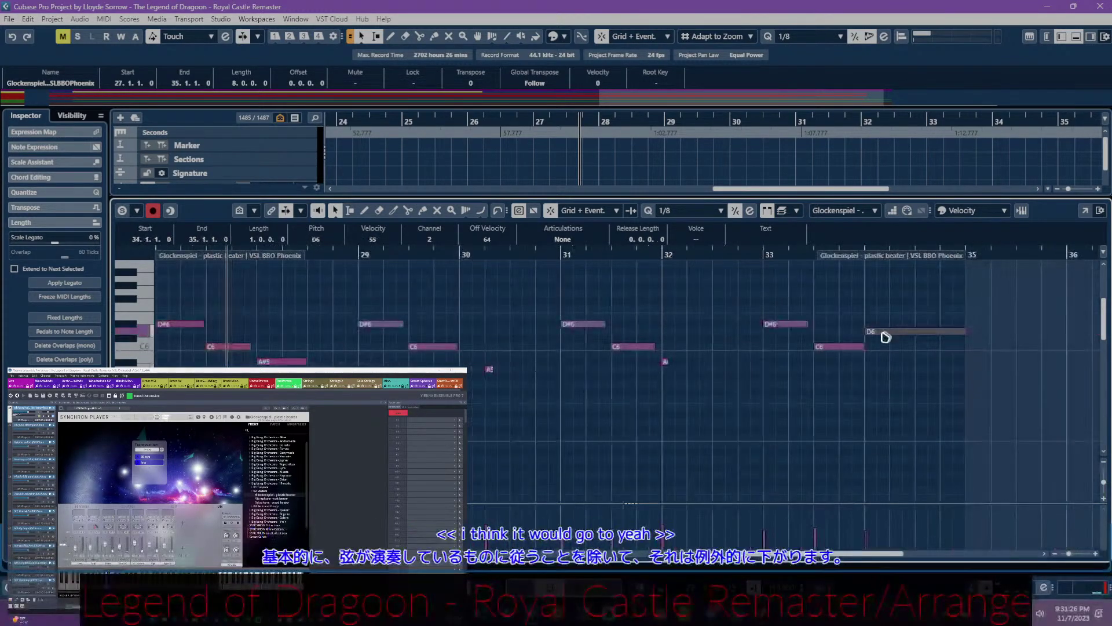
{"action": "key", "text": "h"}
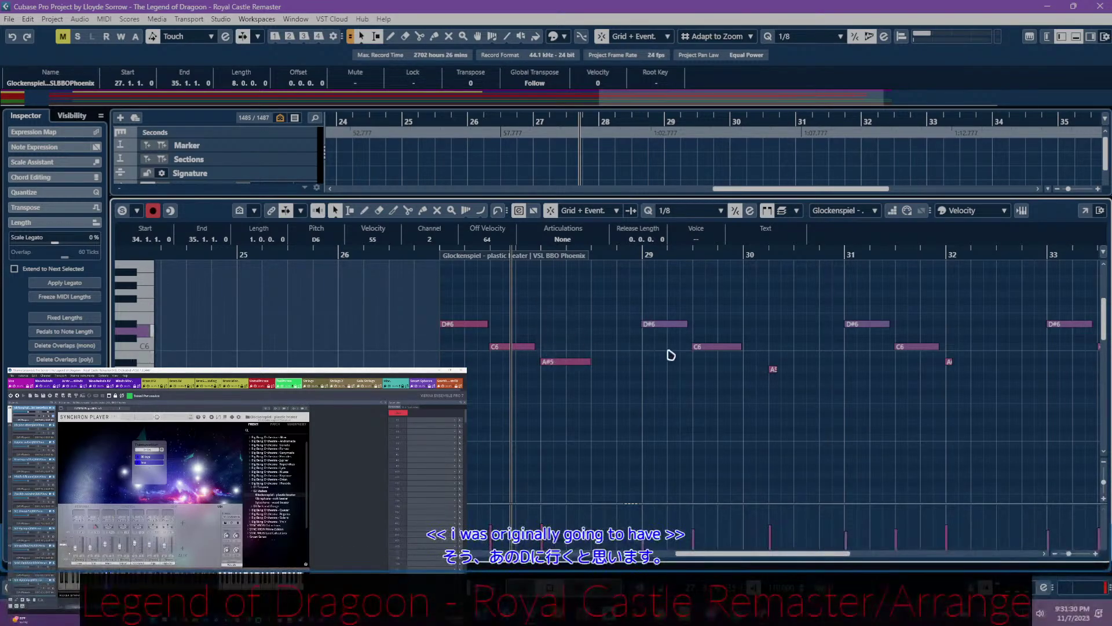
{"action": "scroll", "coordinate": [671, 368], "scroll_direction": "right", "scroll_amount": 6}
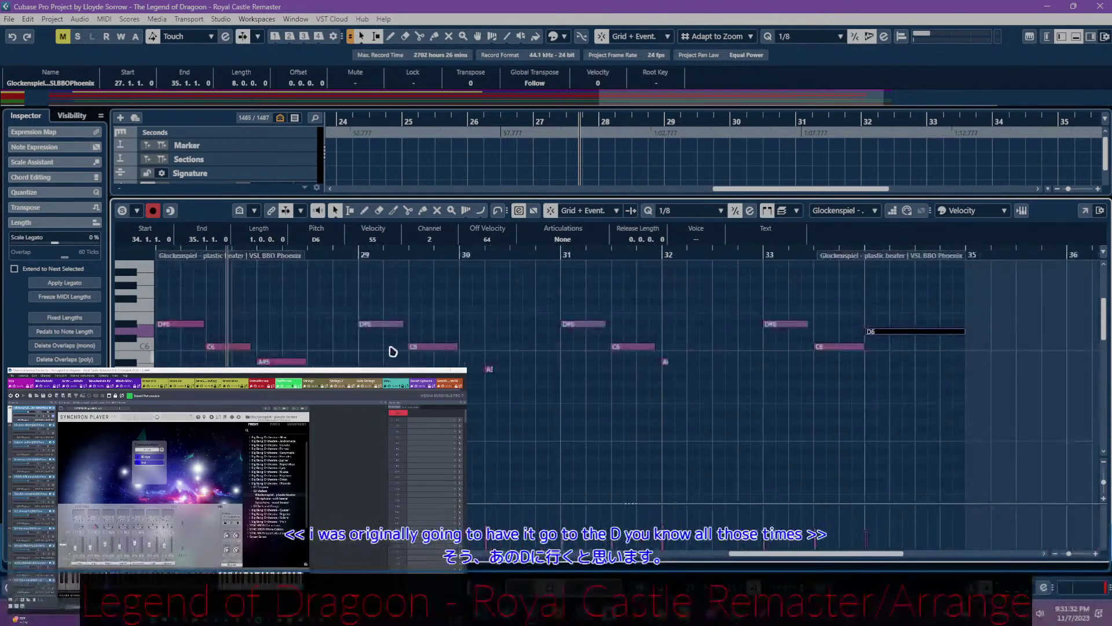
{"action": "scroll", "coordinate": [388, 353], "scroll_direction": "left", "scroll_amount": 2}
{"action": "scroll", "coordinate": [388, 354], "scroll_direction": "left", "scroll_amount": 2}
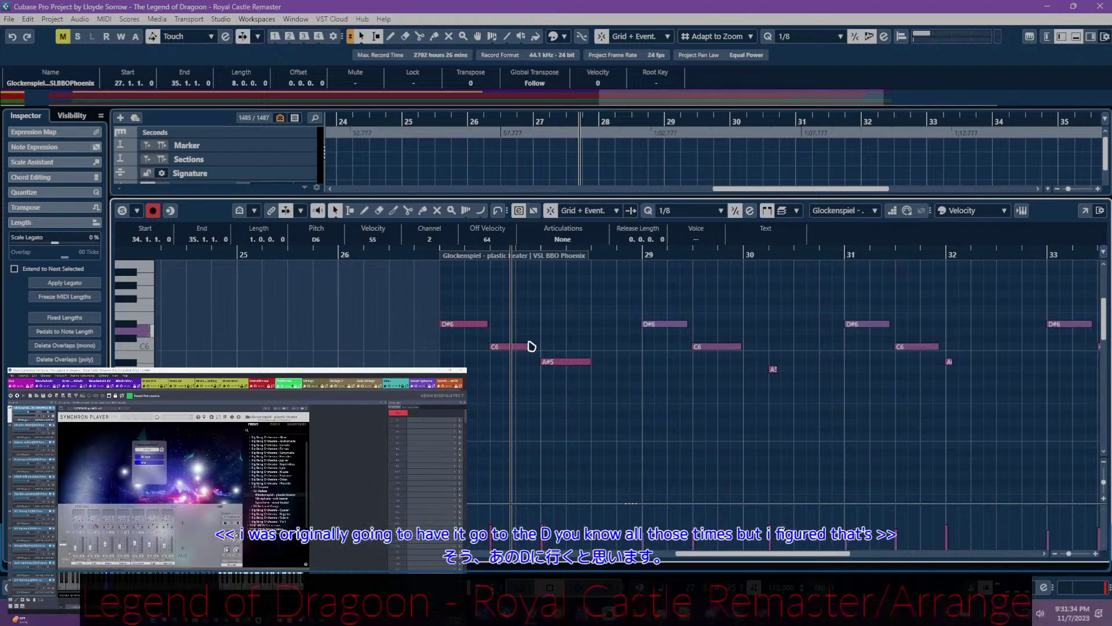
- Audition the A#5, A5 and A#5 endings of the first three glockenspiel phrases, followed by the last phrase's D#6, C6 and D6
{"action": "left_click", "coordinate": [555, 362]}
{"action": "scroll", "coordinate": [687, 423], "scroll_direction": "right", "scroll_amount": 2}
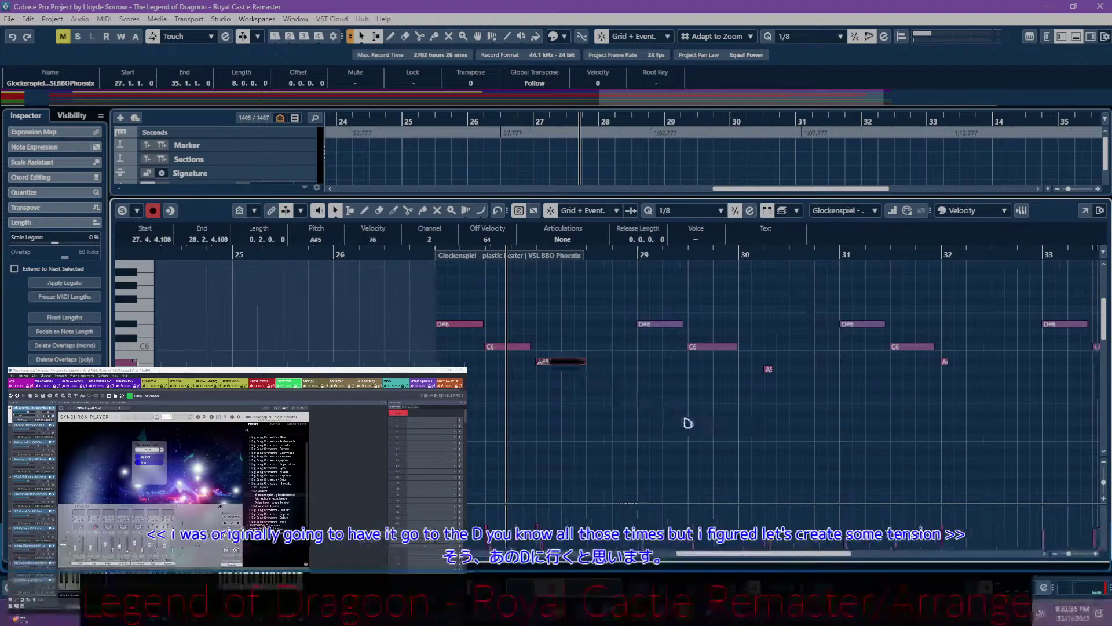
{"action": "left_click", "coordinate": [688, 370]}
{"action": "scroll", "coordinate": [670, 422], "scroll_direction": "right", "scroll_amount": 3}
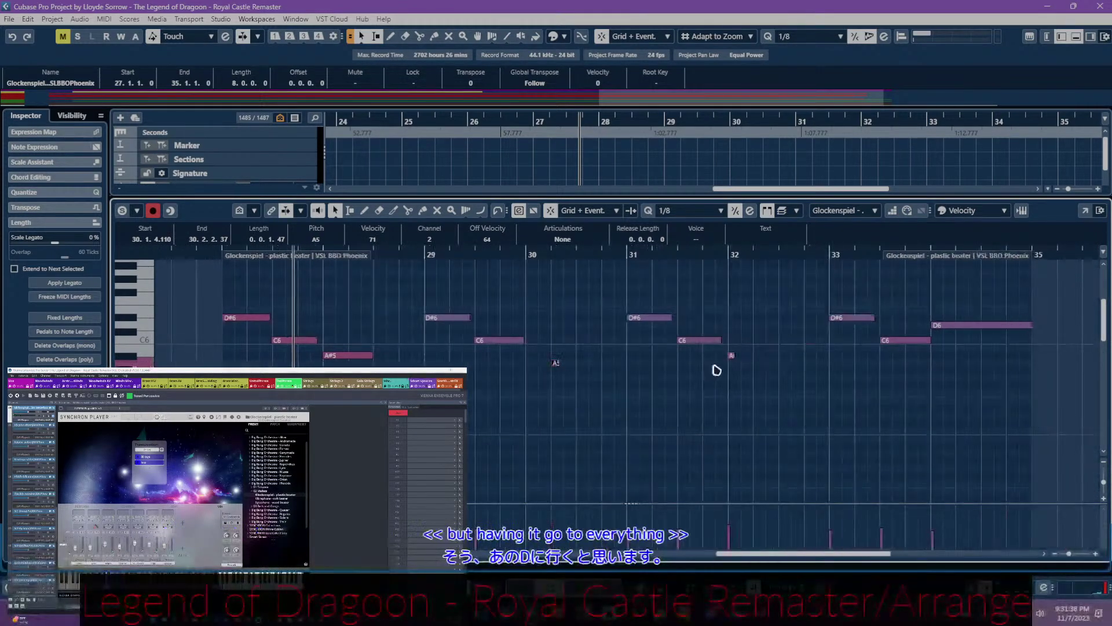
{"action": "left_click", "coordinate": [732, 356]}
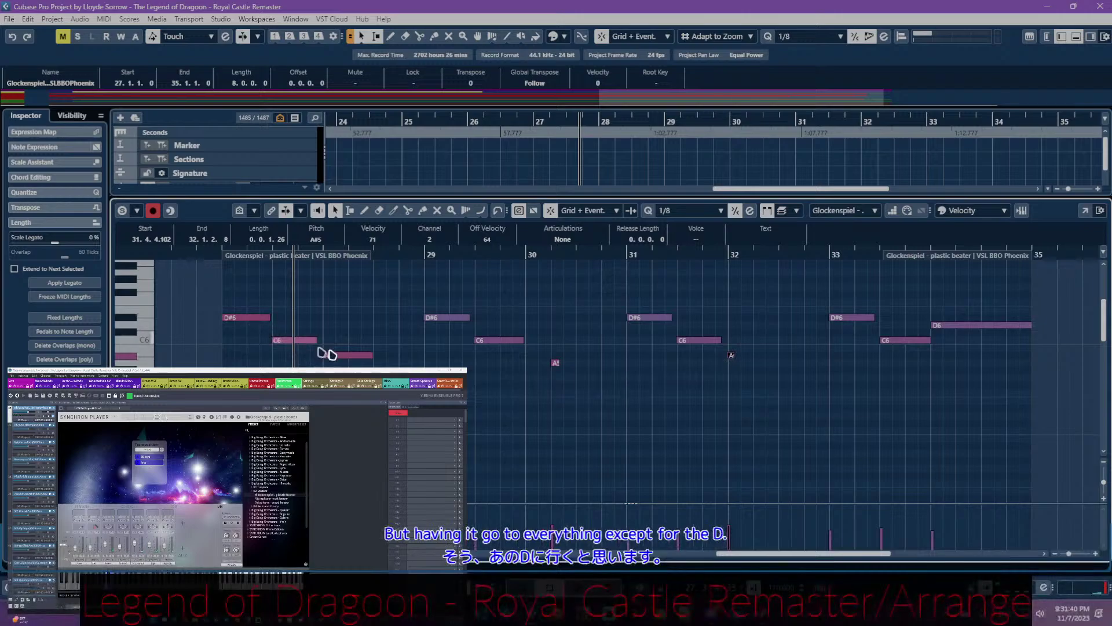
{"action": "scroll", "coordinate": [638, 386], "scroll_direction": "right", "scroll_amount": 5}
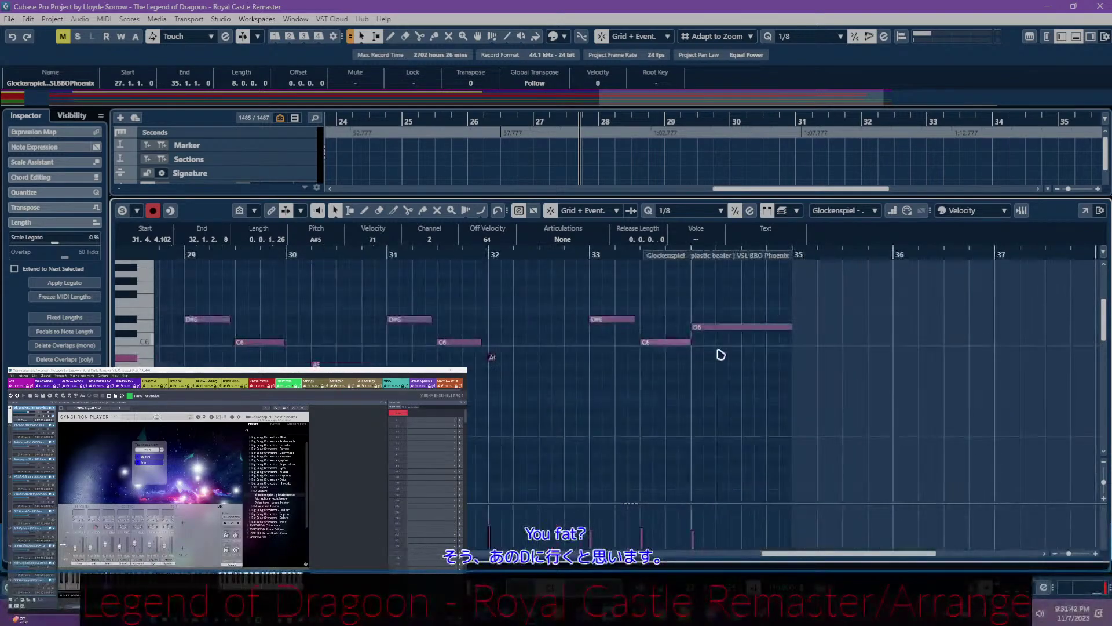
{"action": "left_click", "coordinate": [620, 321]}
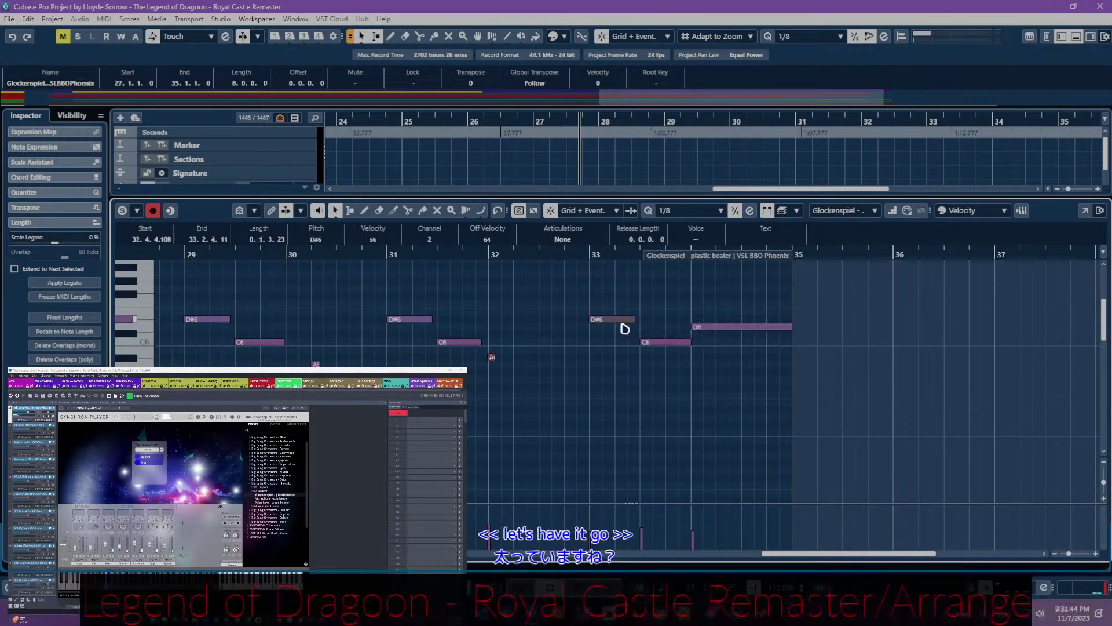
{"action": "left_click", "coordinate": [665, 343]}
{"action": "left_click", "coordinate": [718, 328]}
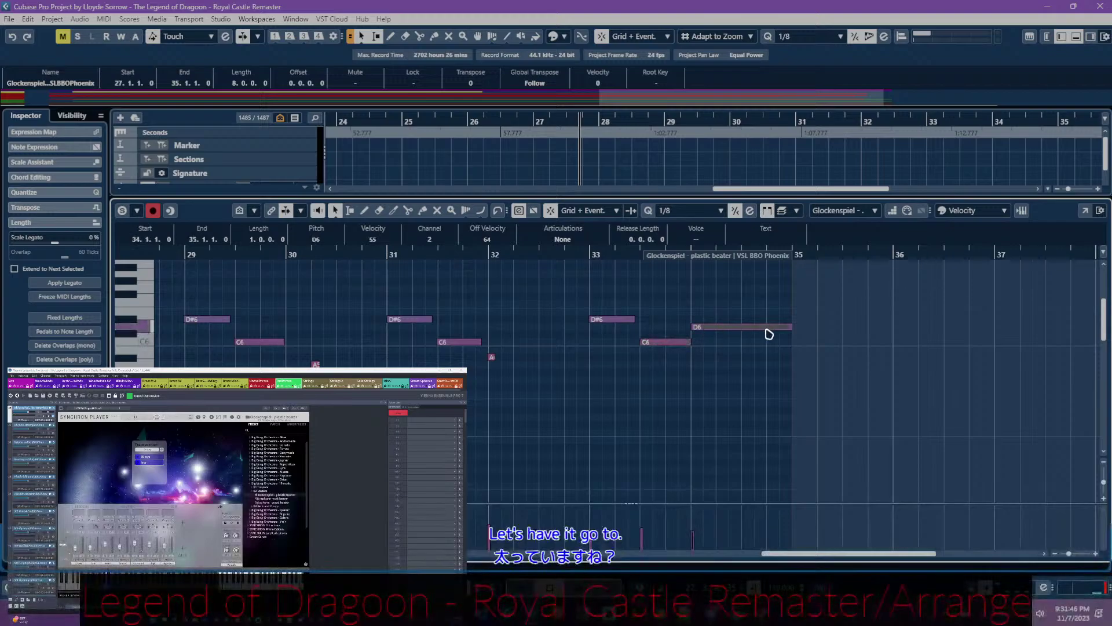
- Lengthen the short A5 at bar 30 and the short A#5 at bar 32 in the glockenspiel part to 0.2.0.0
{"action": "scroll", "coordinate": [695, 323], "scroll_direction": "left", "scroll_amount": 10}
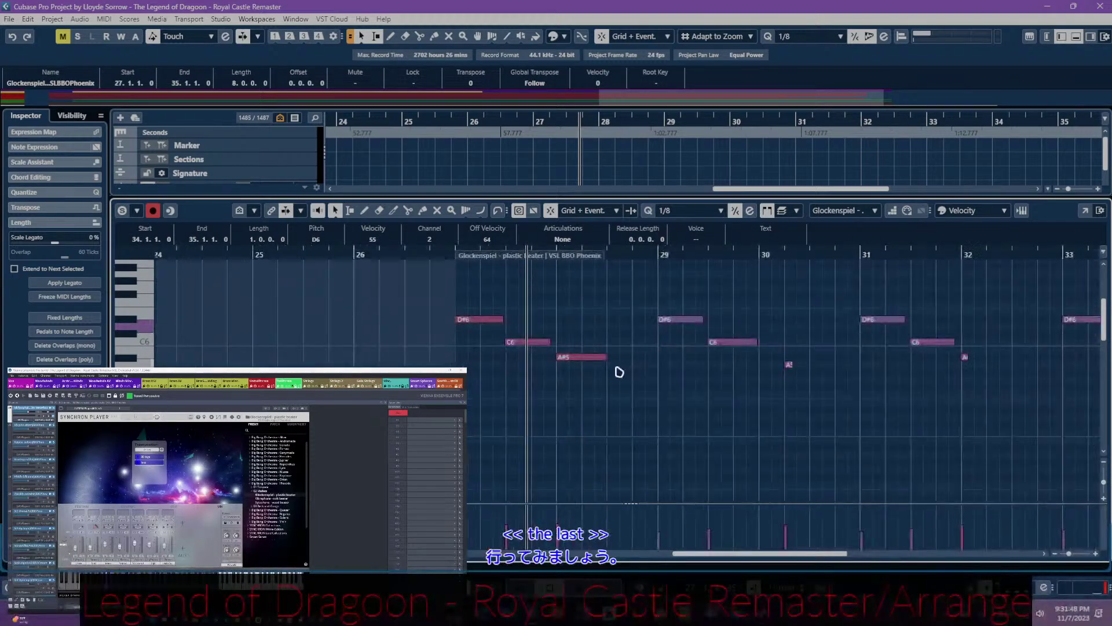
{"action": "scroll", "coordinate": [648, 372], "scroll_direction": "right", "scroll_amount": 2}
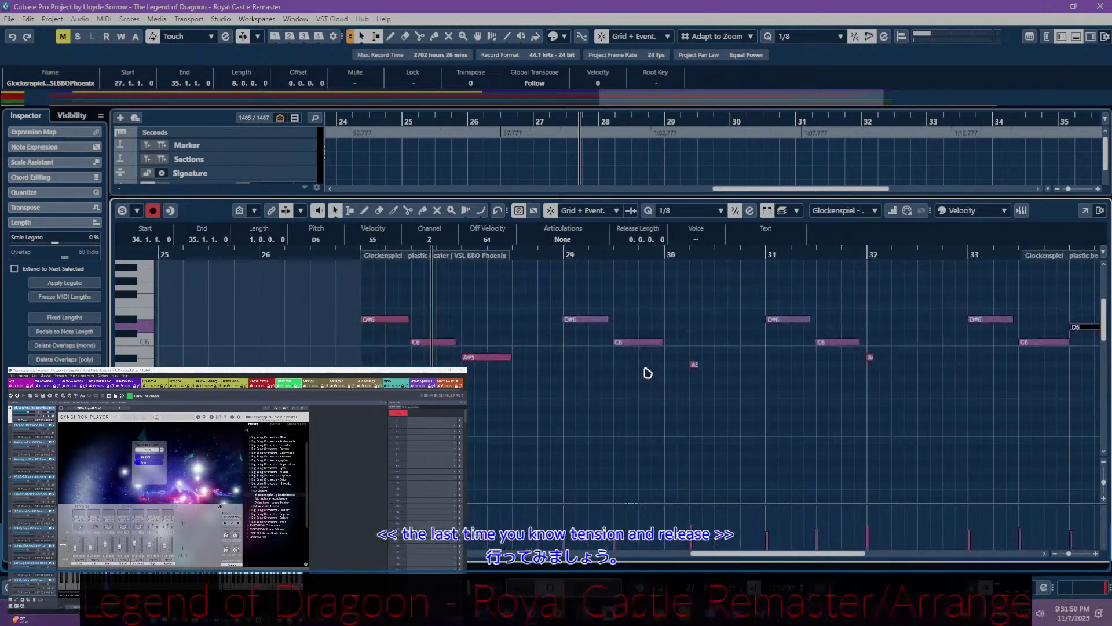
{"action": "left_click_drag", "start_coordinate": [697, 364], "coordinate": [742, 365]}
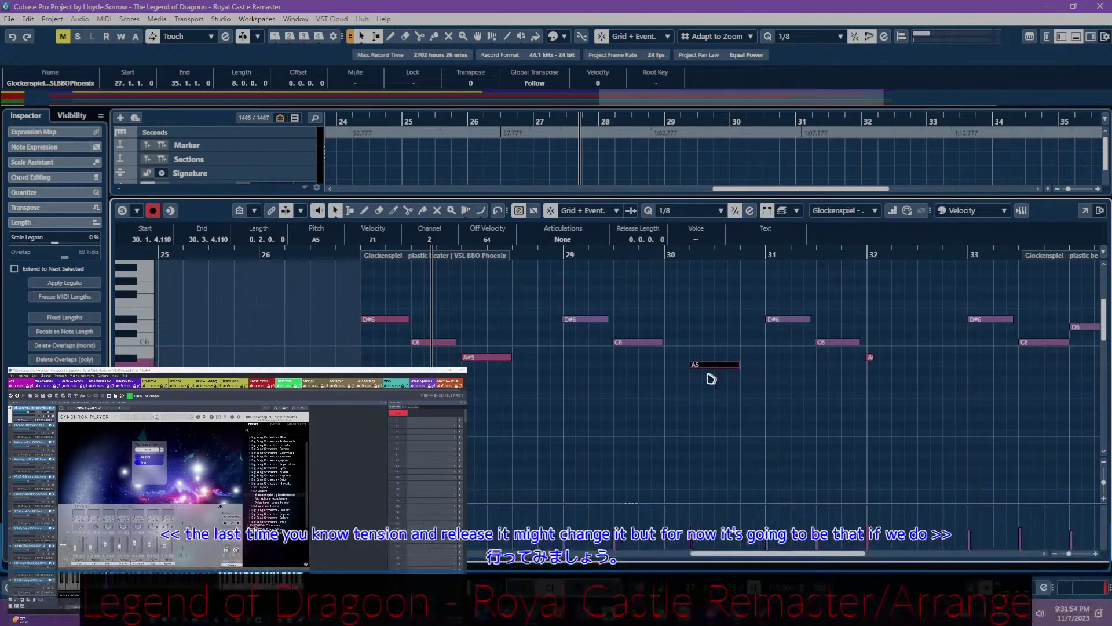
{"action": "scroll", "coordinate": [777, 392], "scroll_direction": "right", "scroll_amount": 6}
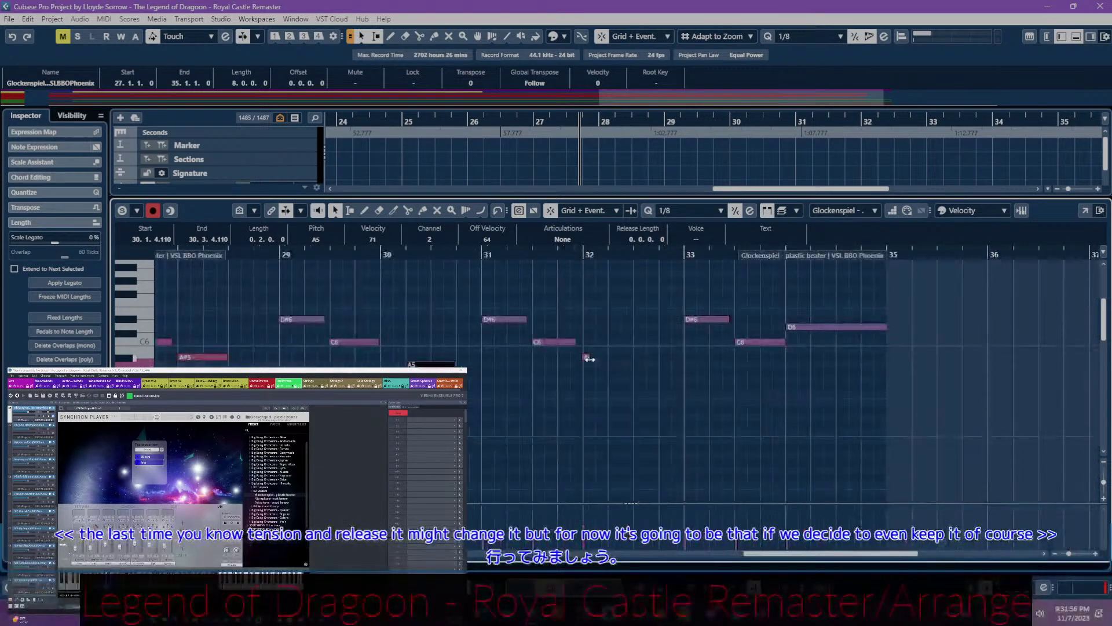
{"action": "left_click_drag", "start_coordinate": [587, 357], "coordinate": [636, 363]}
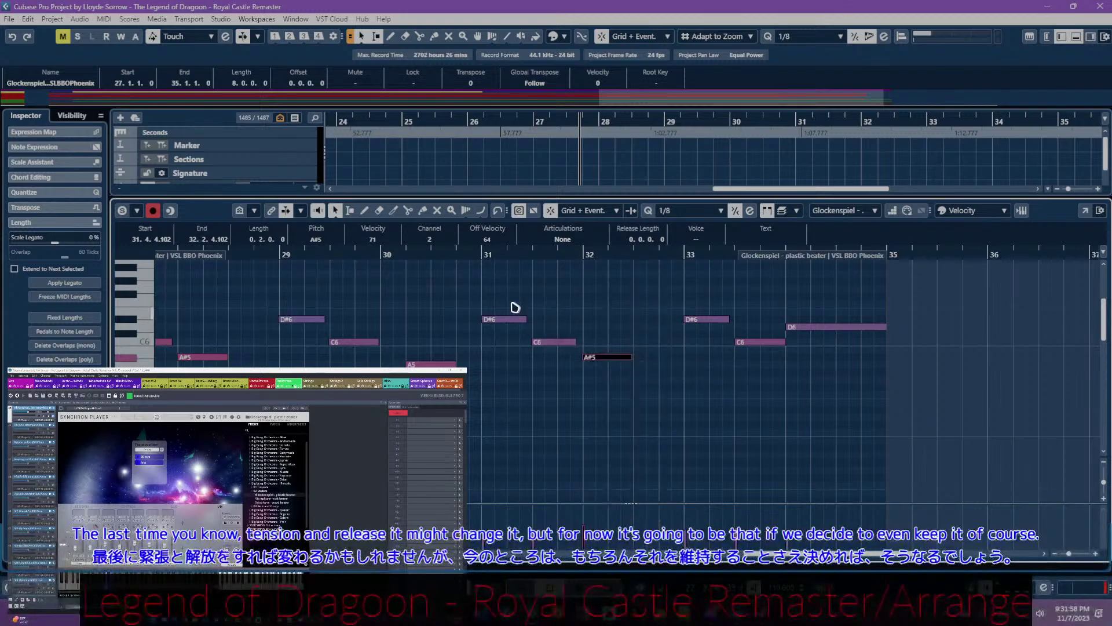
- Adjust the velocities of the glockenspiel notes in the phrases up to bar 34, setting the closing D6 to 62
{"action": "scroll", "coordinate": [556, 407], "scroll_direction": "left", "scroll_amount": 8}
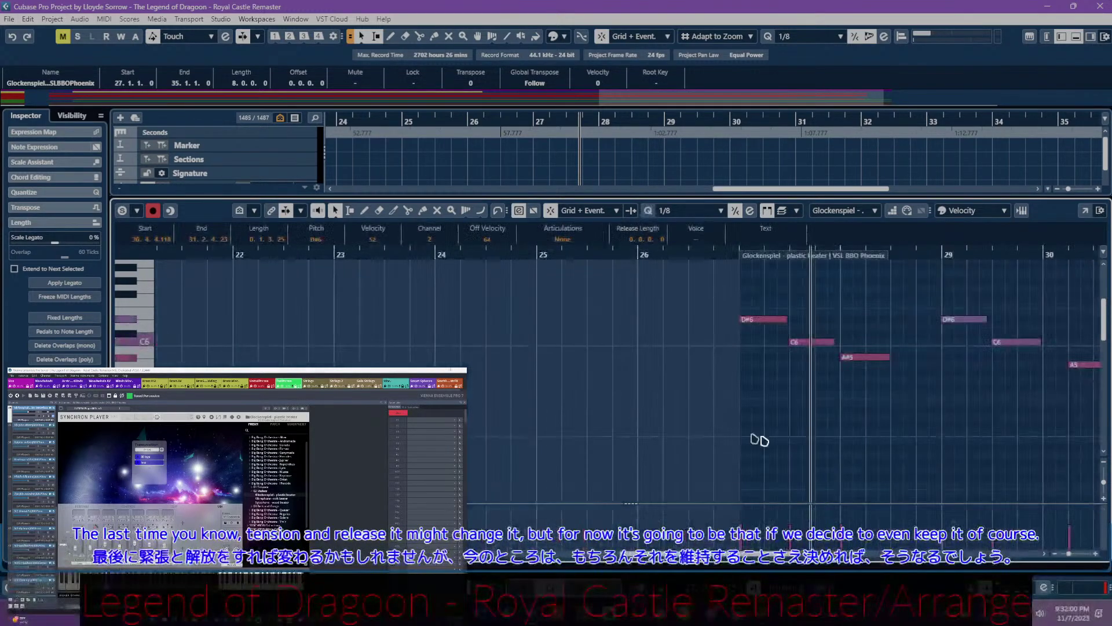
{"action": "left_click", "coordinate": [660, 359]}
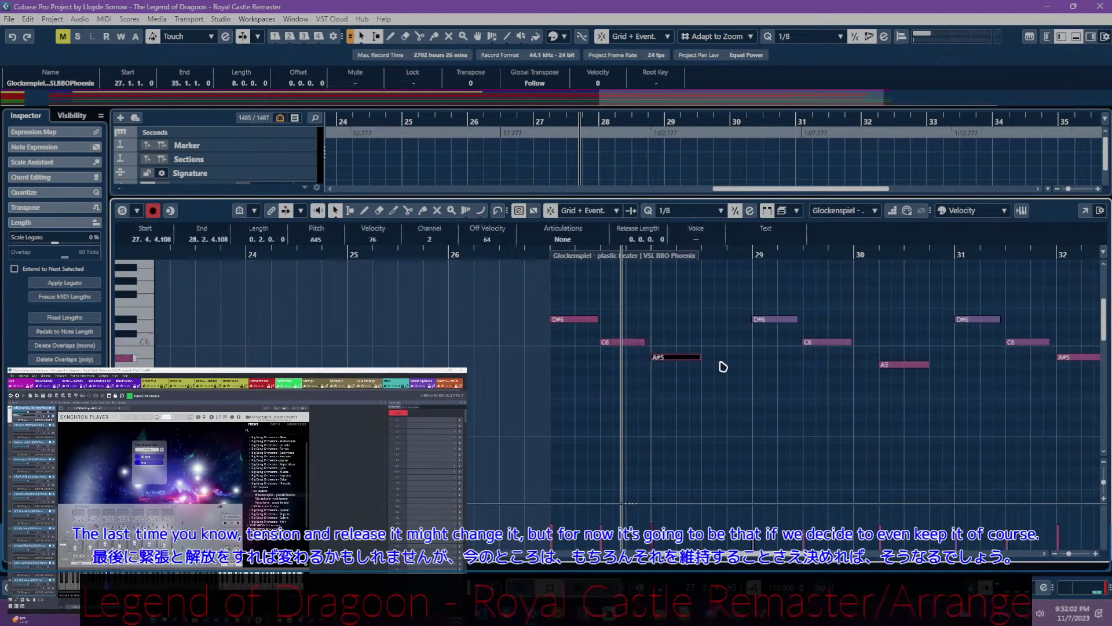
{"action": "scroll", "coordinate": [682, 355], "scroll_direction": "right", "scroll_amount": 4}
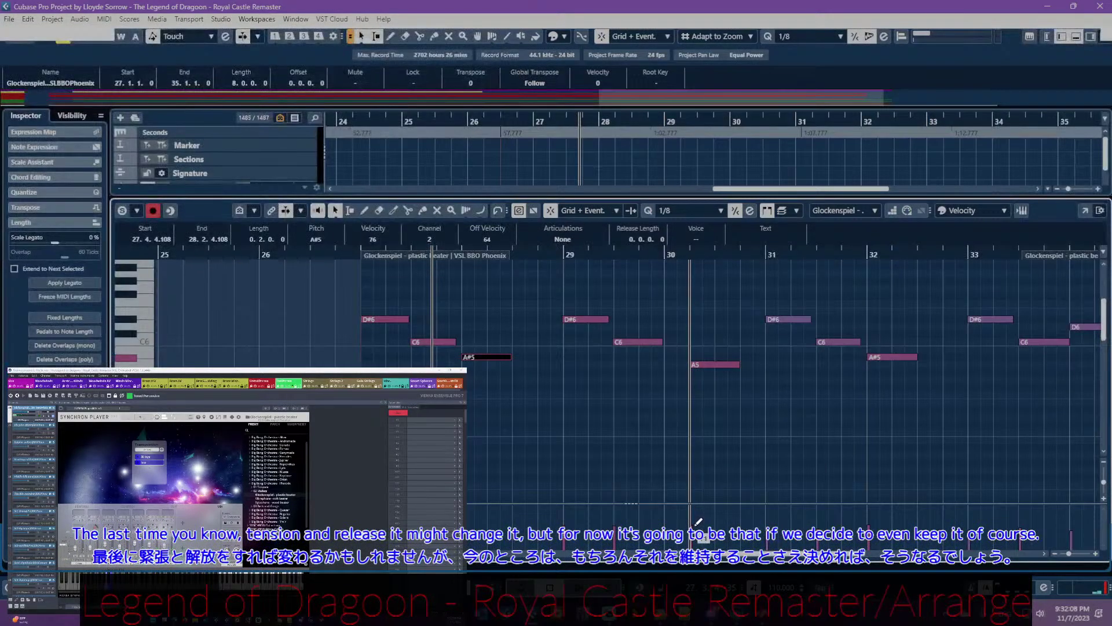
{"action": "scroll", "coordinate": [724, 450], "scroll_direction": "right", "scroll_amount": 4}
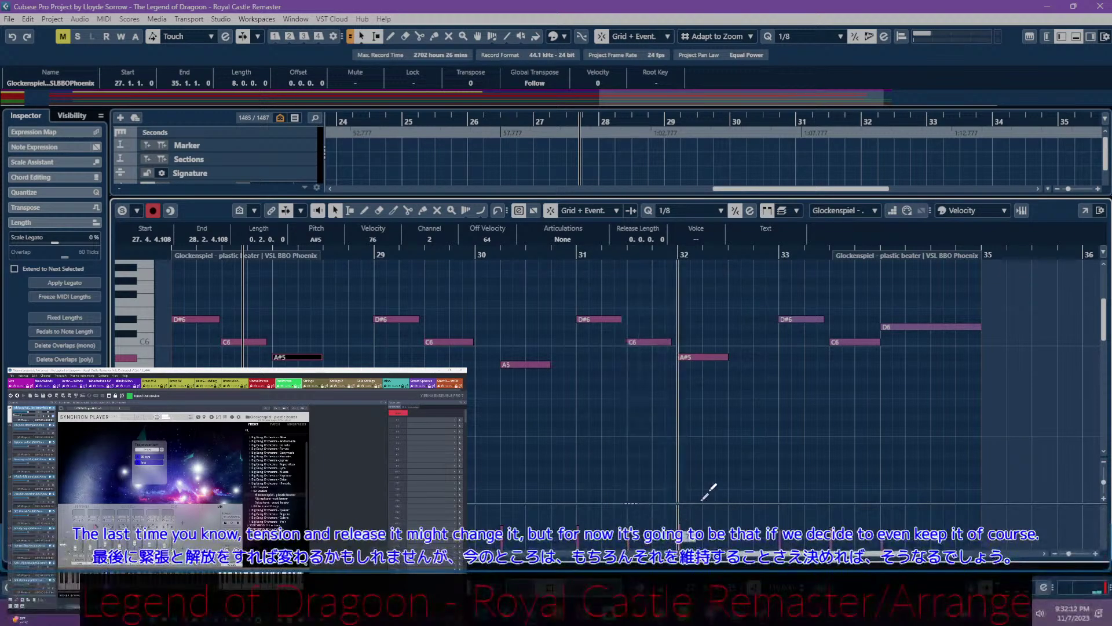
{"action": "scroll", "coordinate": [741, 458], "scroll_direction": "right", "scroll_amount": 4}
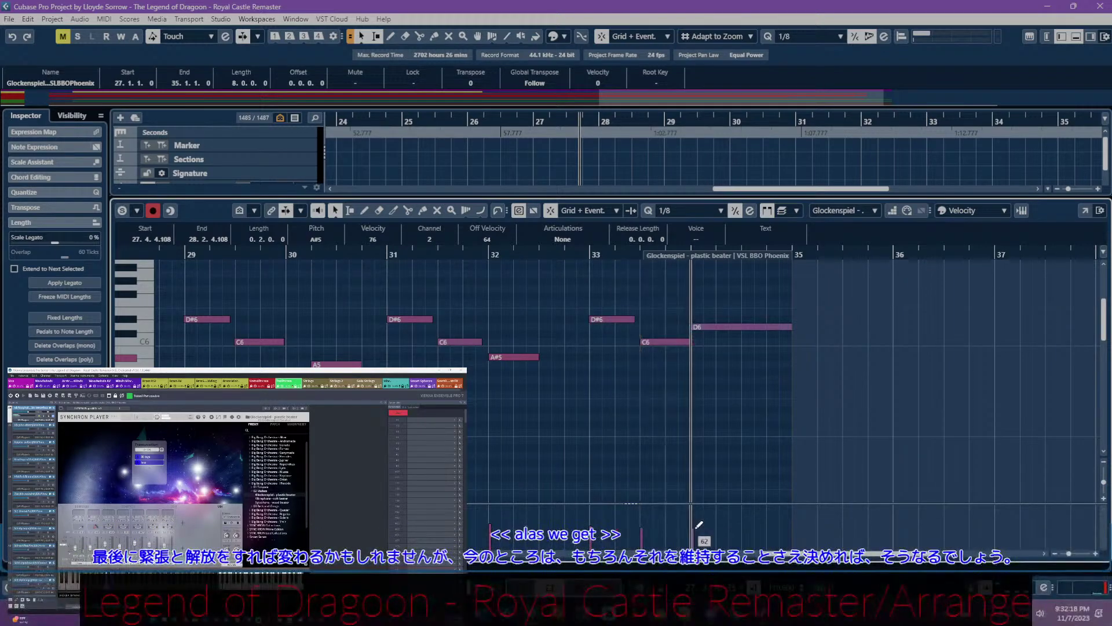
- Play the arrangement from bar 22 through the edited glockenspiel phrases to bar 34
{"action": "scroll", "coordinate": [618, 437], "scroll_direction": "left", "scroll_amount": 10}
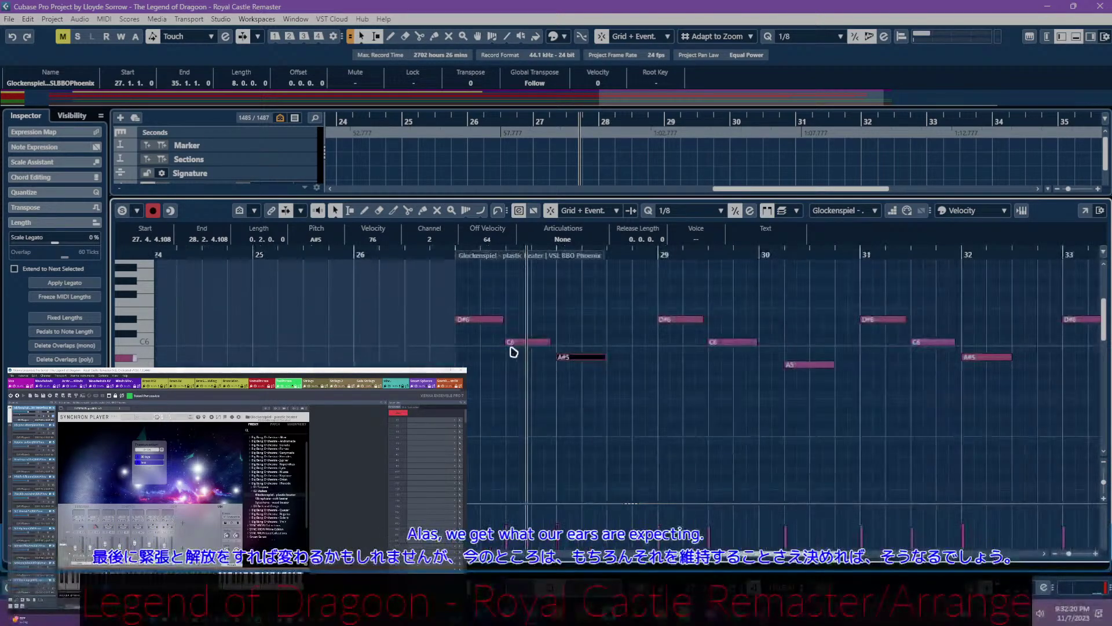
{"action": "scroll", "coordinate": [446, 302], "scroll_direction": "left", "scroll_amount": 3}
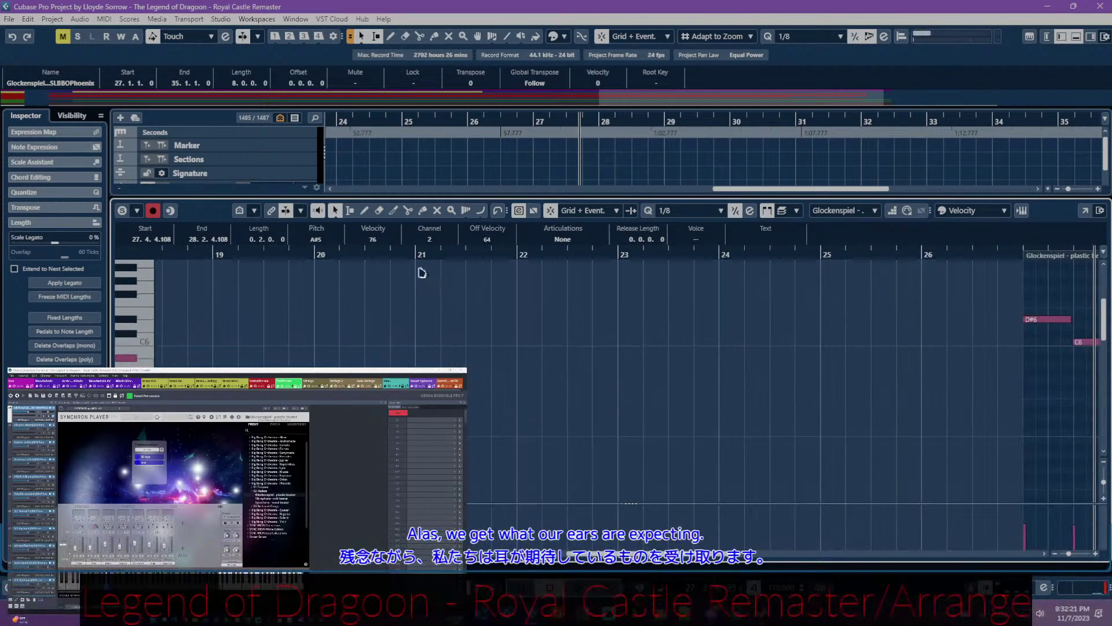
{"action": "left_click", "coordinate": [519, 252]}
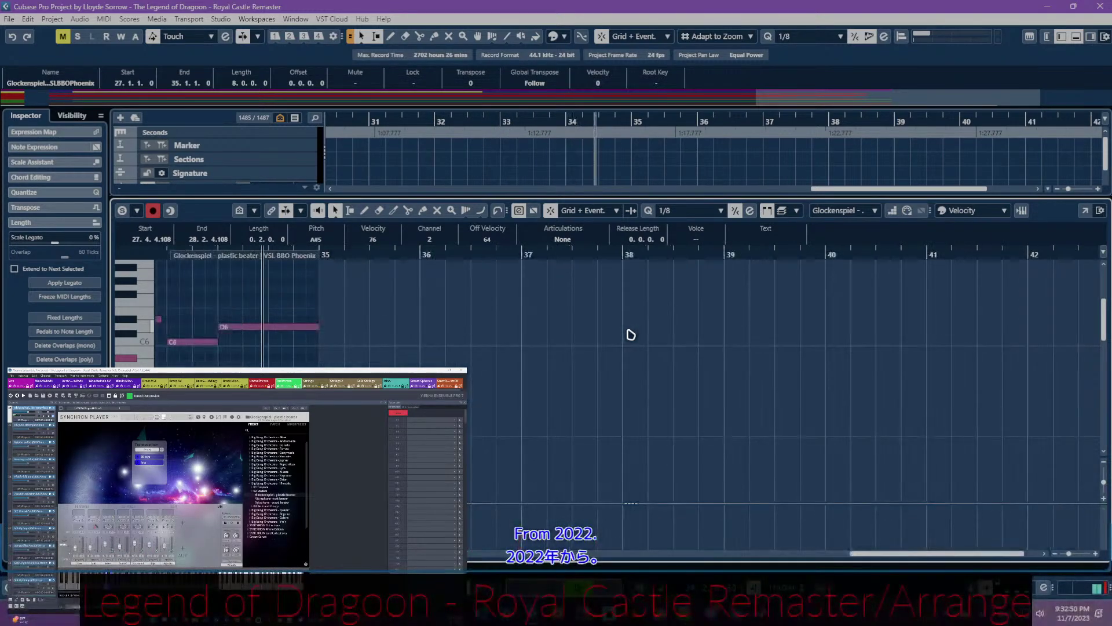
- Shorten the closing glockenspiel D6 to 0.3.3.97, close the editor and trim the Bosendorfer piano part's end to bar 35
{"action": "left_click", "coordinate": [317, 325]}
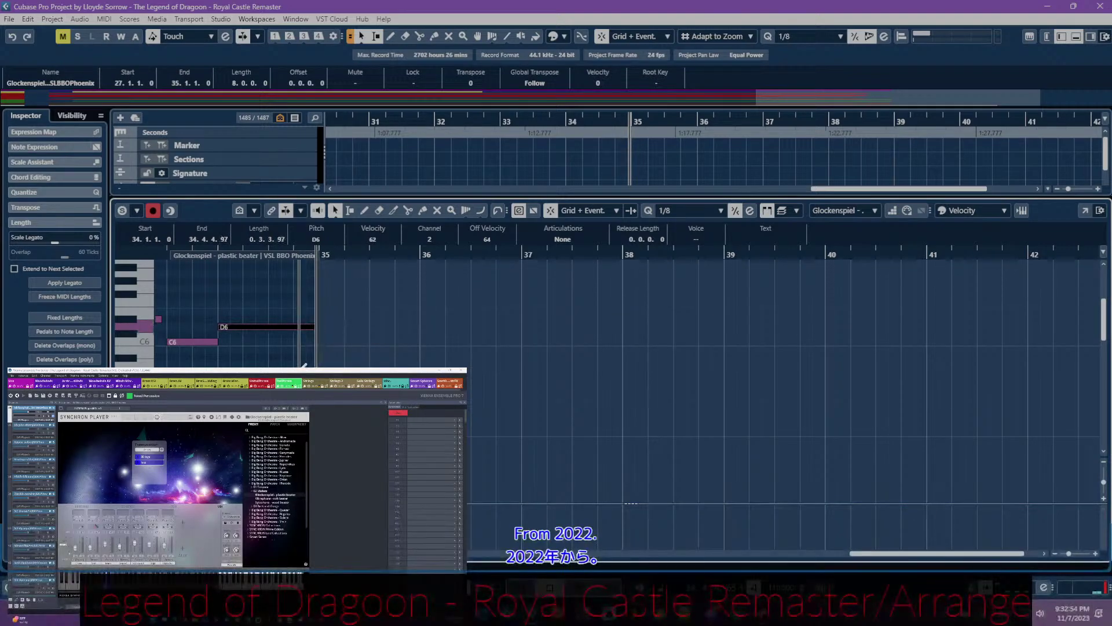
{"action": "key", "text": "Return"}
{"action": "scroll", "coordinate": [618, 371], "scroll_direction": "left", "scroll_amount": 1}
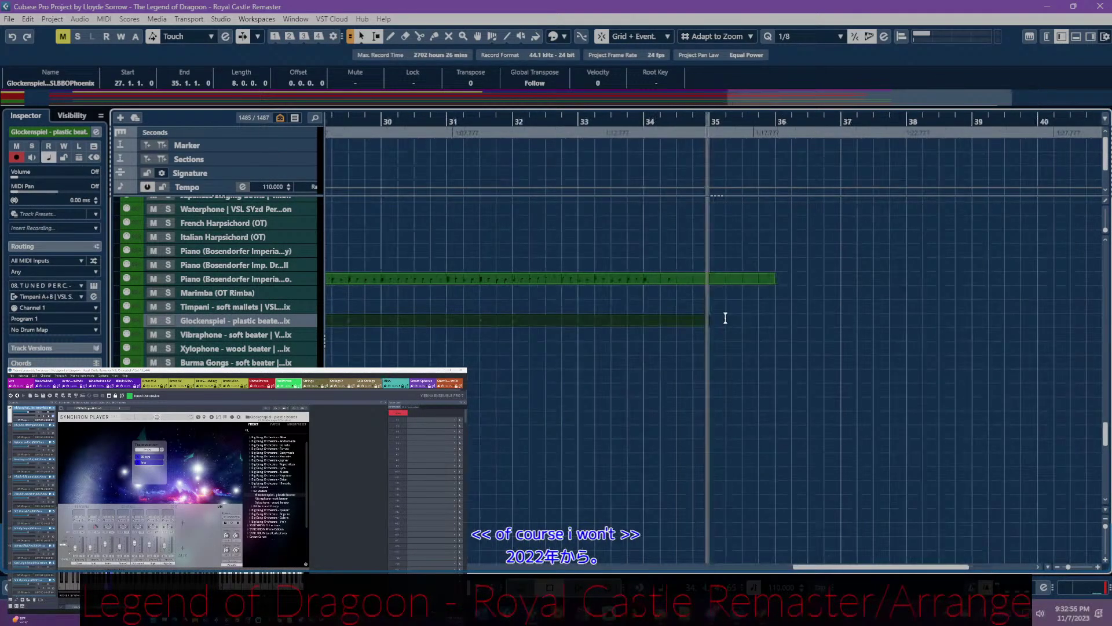
{"action": "left_click_drag", "start_coordinate": [772, 283], "coordinate": [714, 292]}
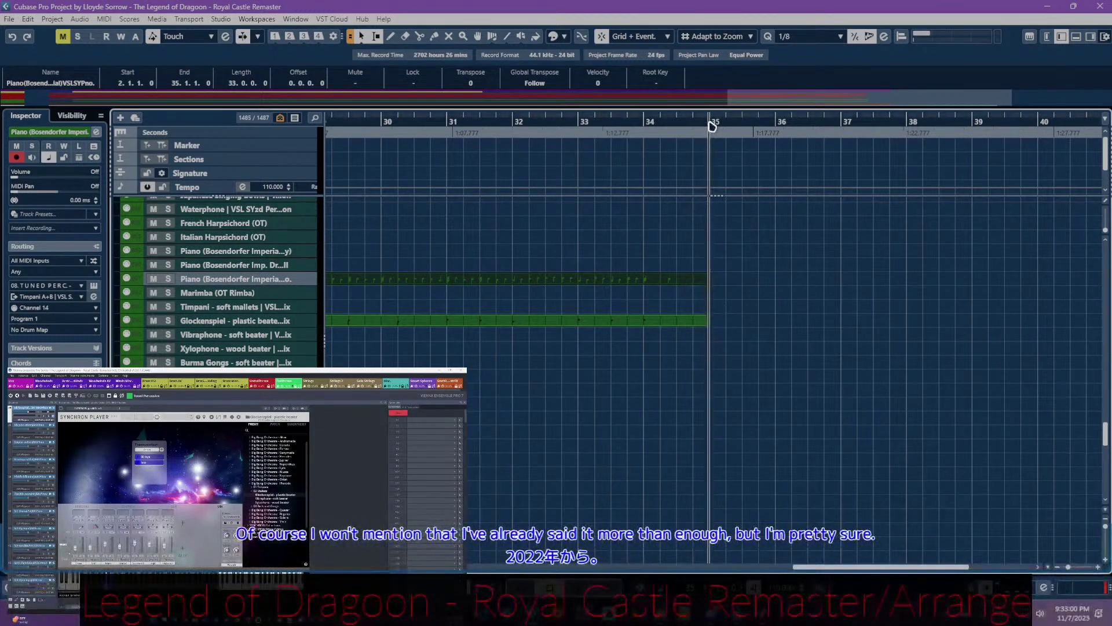
- Unmute the Harp 1 (SYzd Harps) part in the Strings folder and select it
{"action": "scroll", "coordinate": [658, 368], "scroll_direction": "left", "scroll_amount": 5}
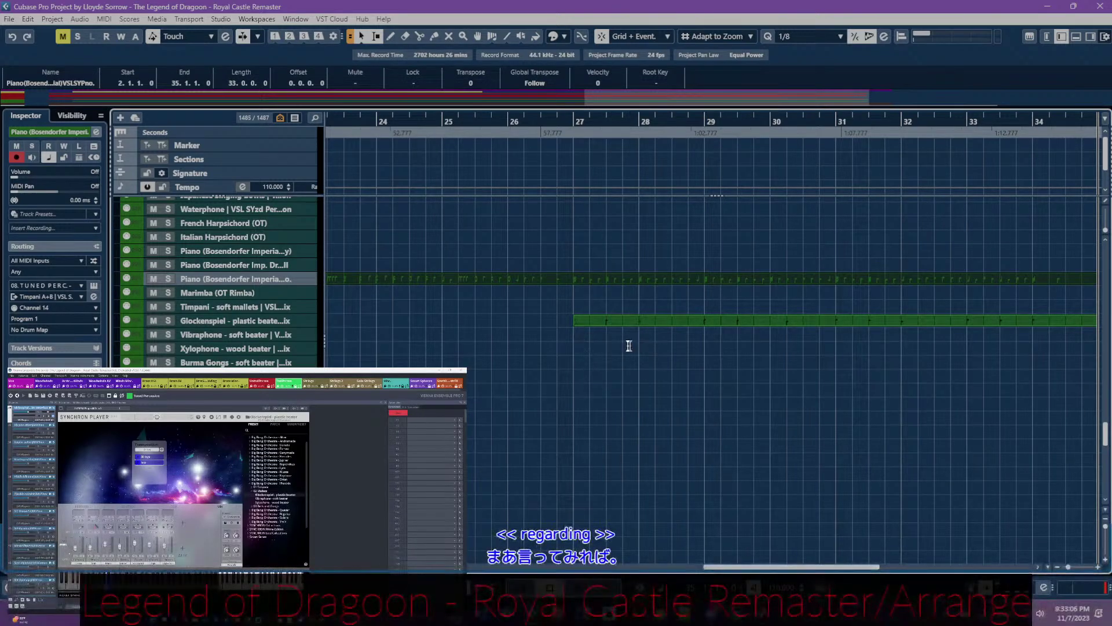
{"action": "scroll", "coordinate": [629, 346], "scroll_direction": "left", "scroll_amount": 15}
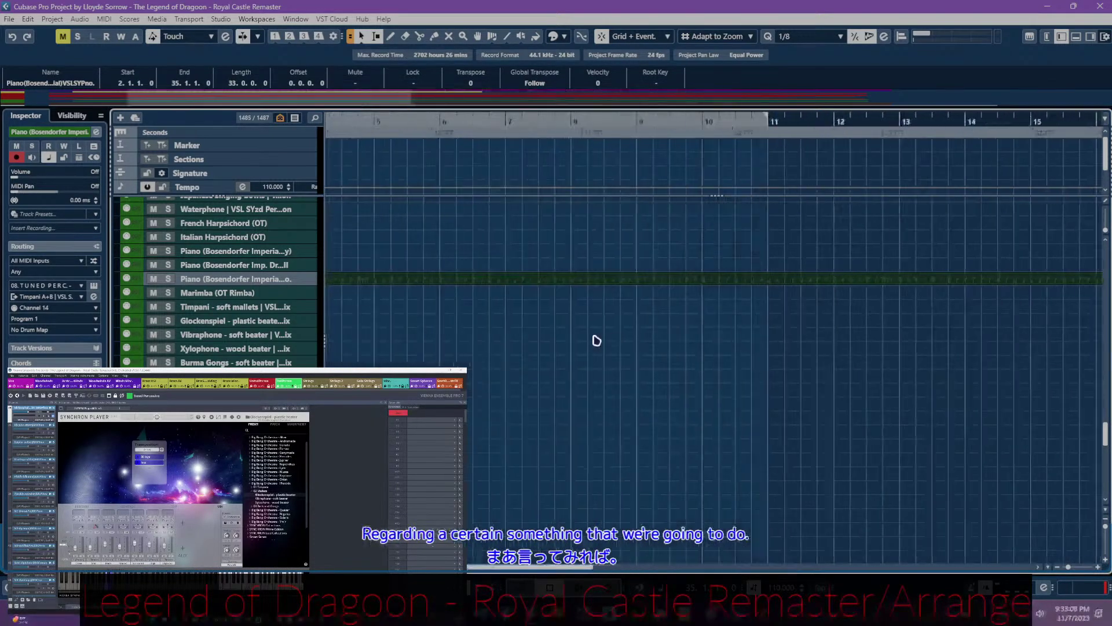
{"action": "scroll", "coordinate": [594, 341], "scroll_direction": "left", "scroll_amount": 5}
{"action": "scroll", "coordinate": [591, 340], "scroll_direction": "right", "scroll_amount": 1}
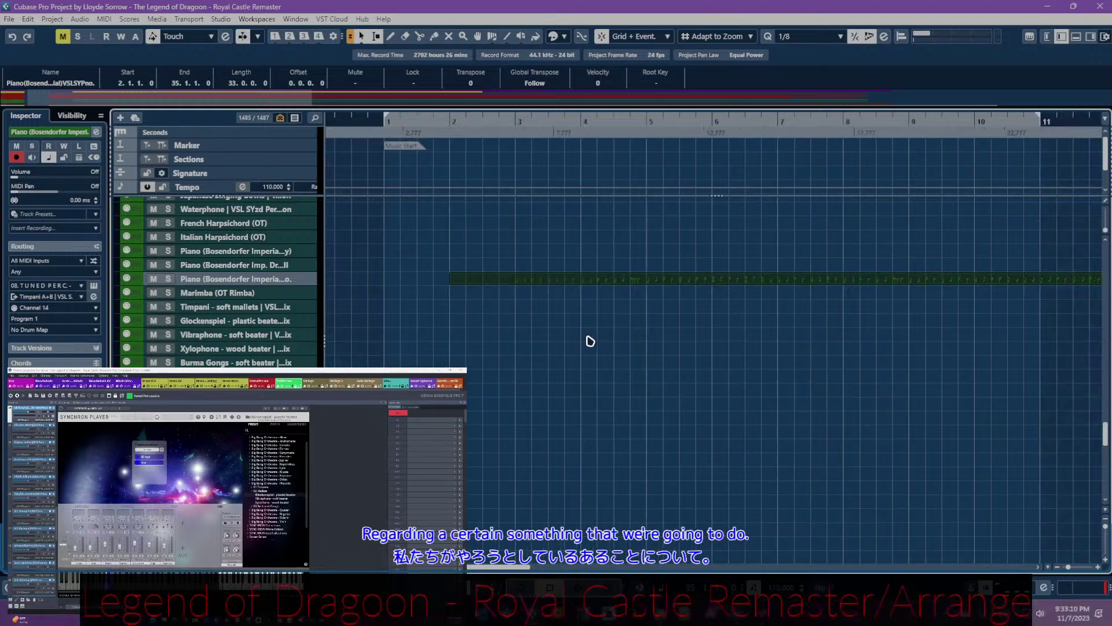
{"action": "scroll", "coordinate": [590, 340], "scroll_direction": "down", "scroll_amount": 10}
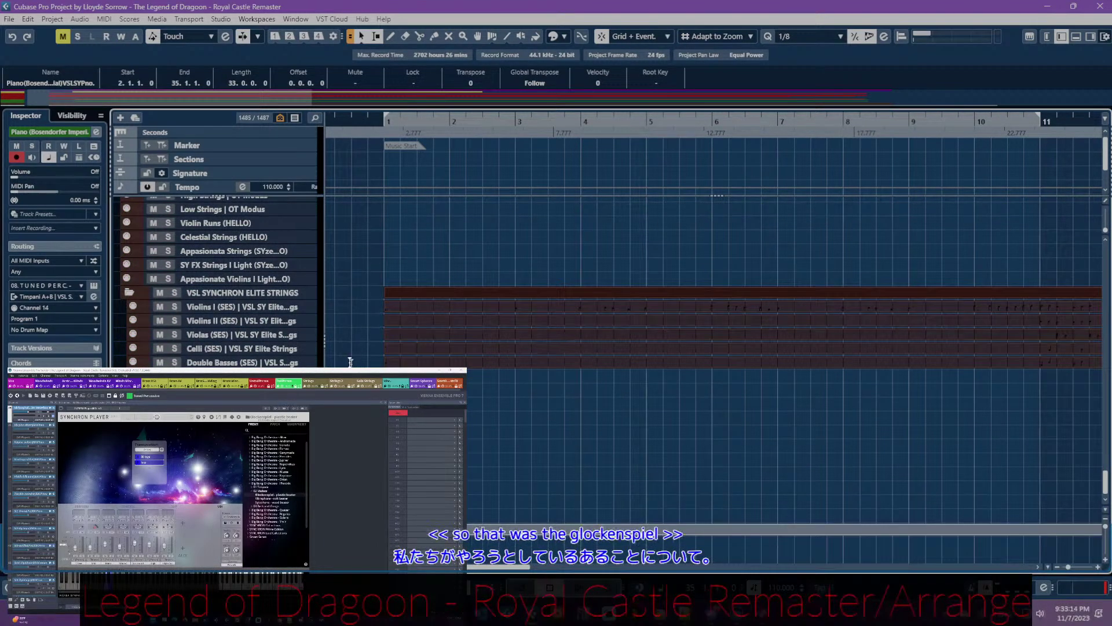
{"action": "scroll", "coordinate": [350, 324], "scroll_direction": "up", "scroll_amount": 10}
{"action": "left_click", "coordinate": [322, 349]}
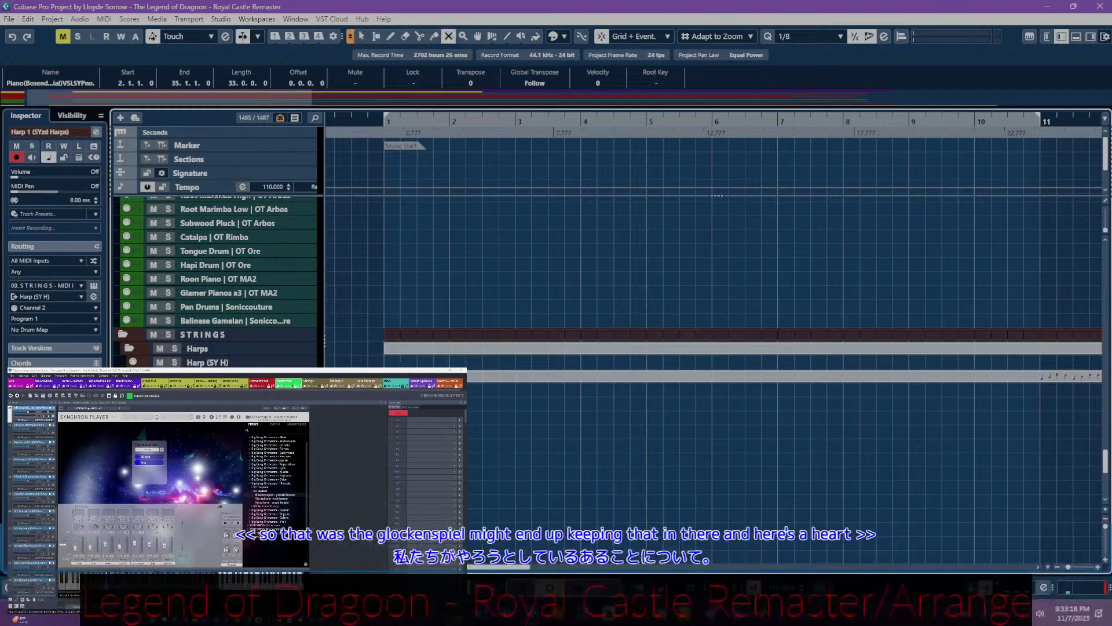
{"action": "left_click", "coordinate": [512, 391]}
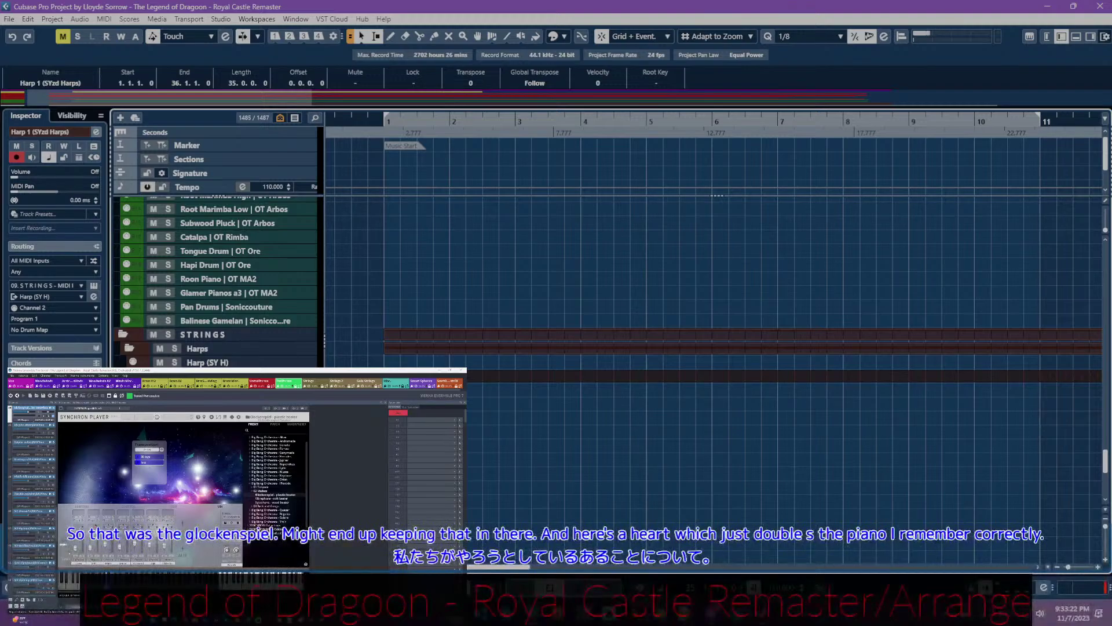
- Solo the Harp 1 track and play it from bar 1
{"action": "key", "text": "s"}
{"action": "left_click", "coordinate": [379, 121]}
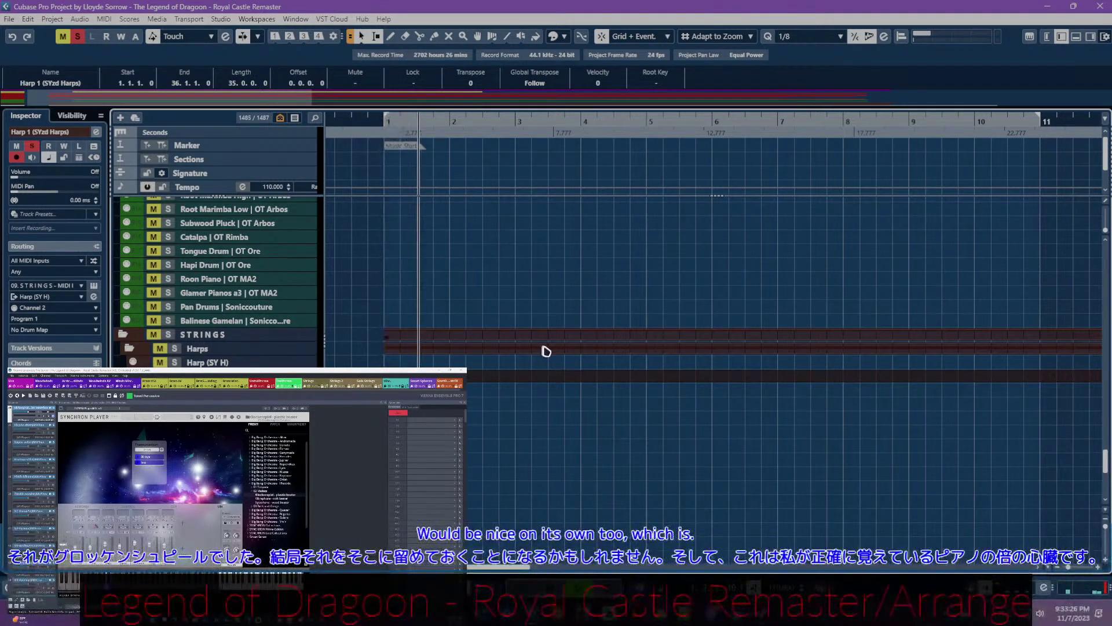
{"action": "scroll", "coordinate": [638, 389], "scroll_direction": "right", "scroll_amount": 5}
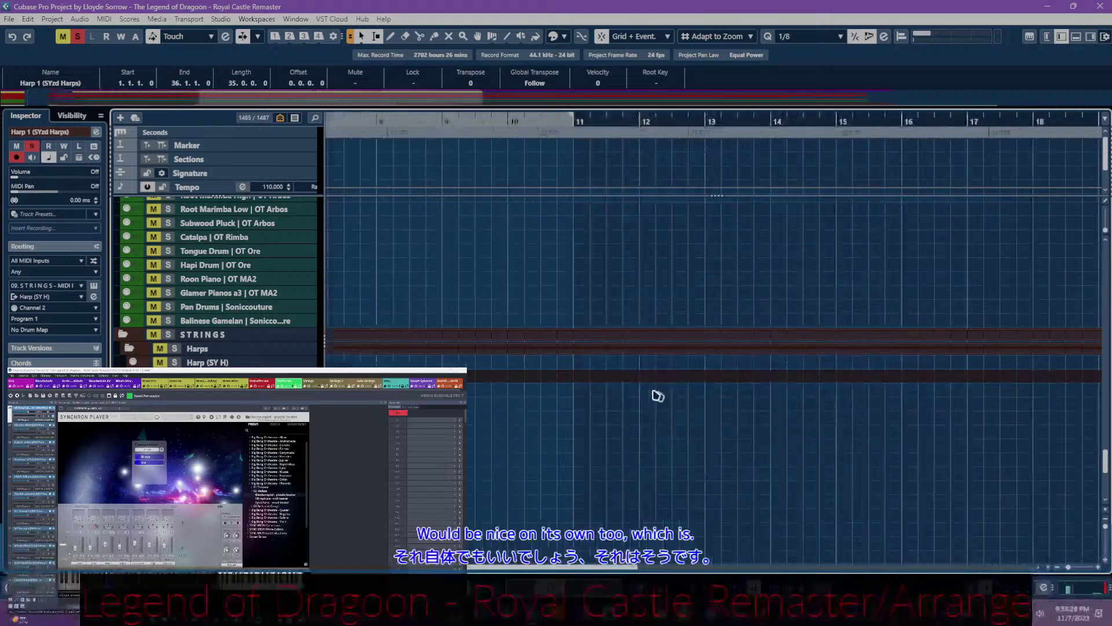
- Open the Harp 1 part in the Key Editor and play it from bar 11 to examine its notes
{"action": "double_click", "coordinate": [553, 384]}
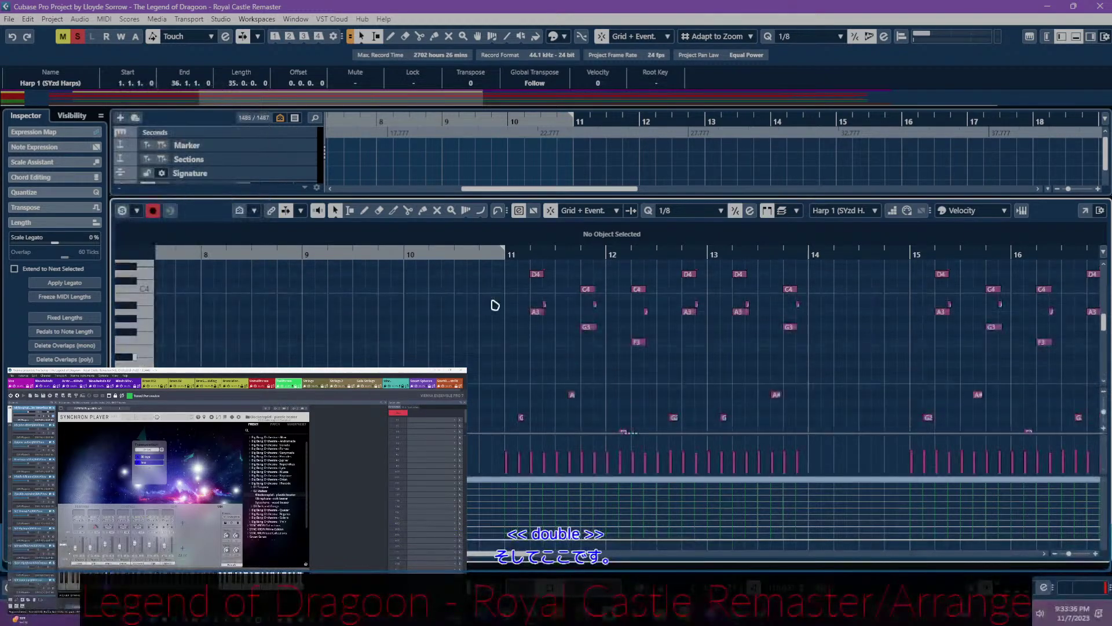
{"action": "left_click", "coordinate": [505, 258]}
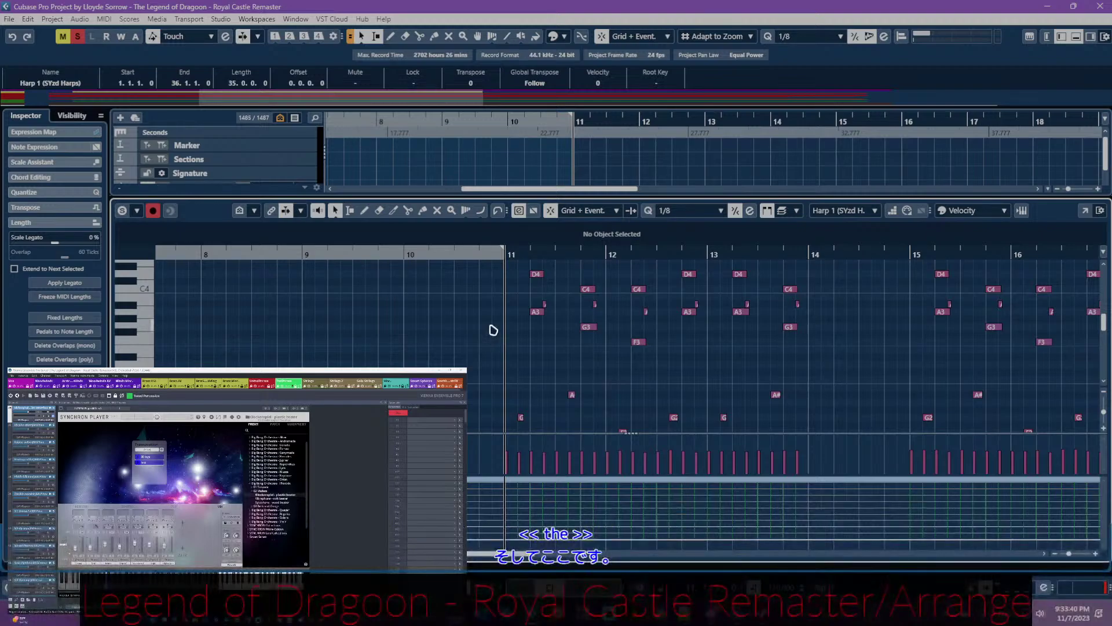
{"action": "key", "text": "space"}
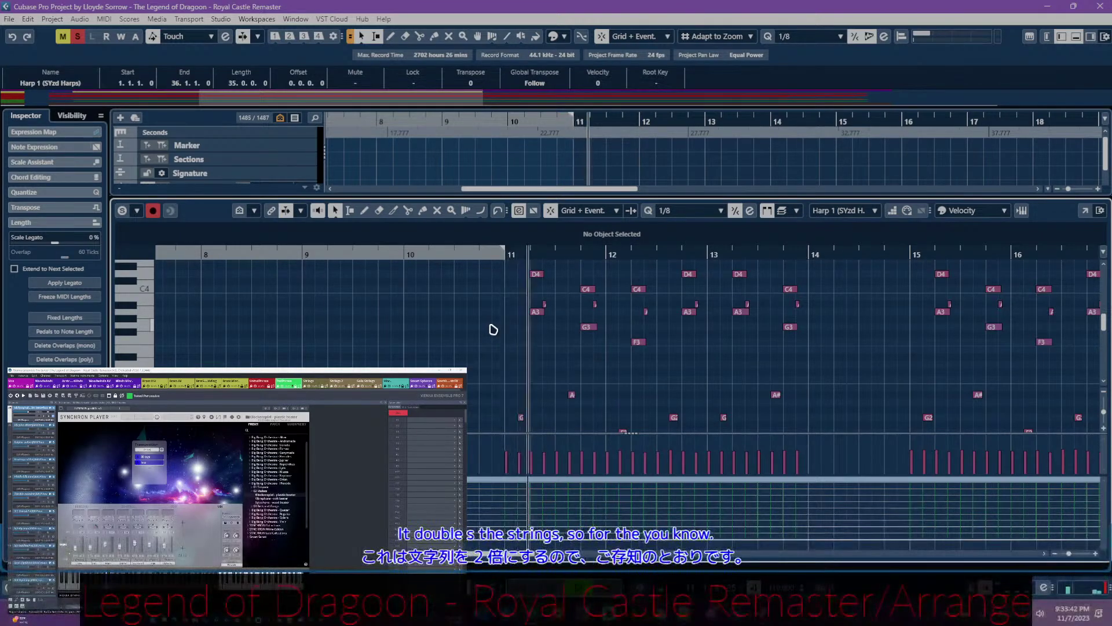
{"action": "scroll", "coordinate": [493, 330], "scroll_direction": "down", "scroll_amount": 2}
{"action": "scroll", "coordinate": [521, 326], "scroll_direction": "down", "scroll_amount": 3}
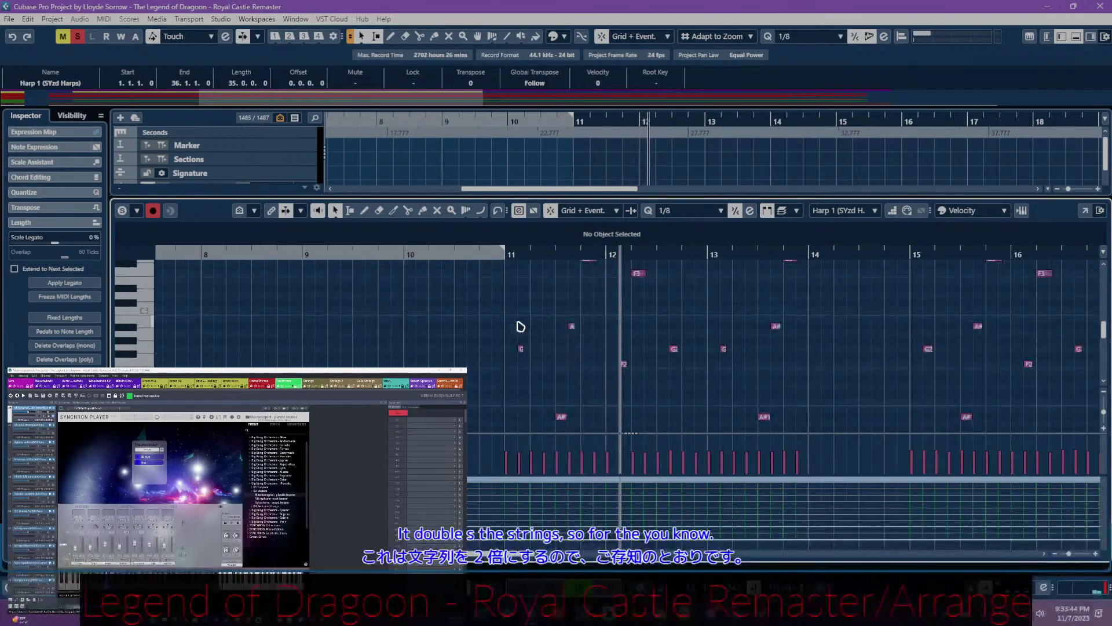
{"action": "scroll", "coordinate": [527, 325], "scroll_direction": "up", "scroll_amount": 5}
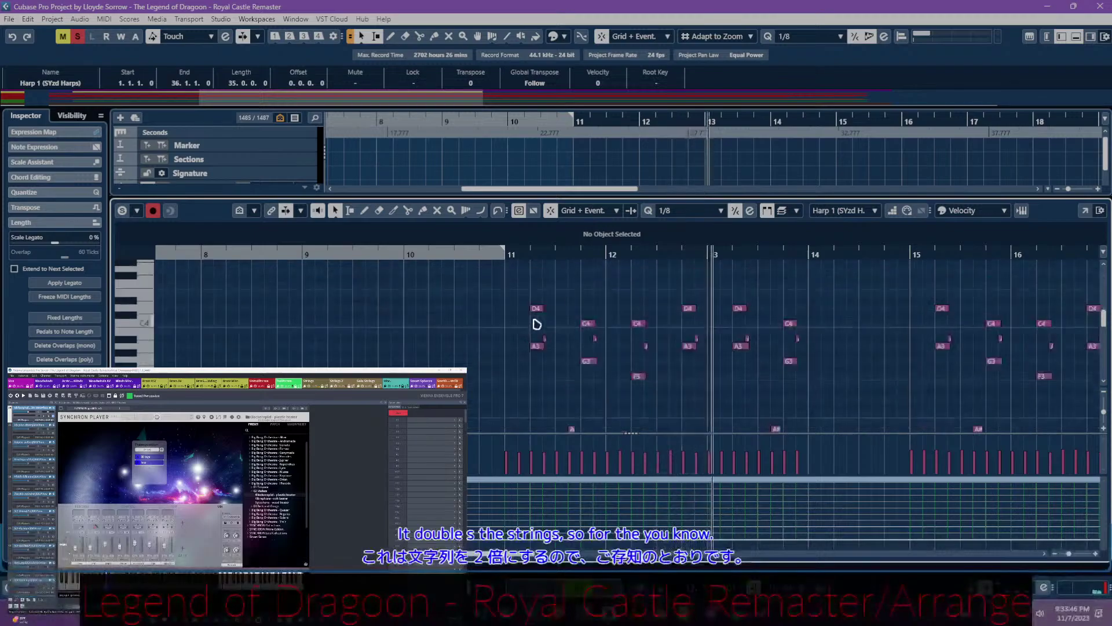
{"action": "scroll", "coordinate": [754, 339], "scroll_direction": "down", "scroll_amount": 2}
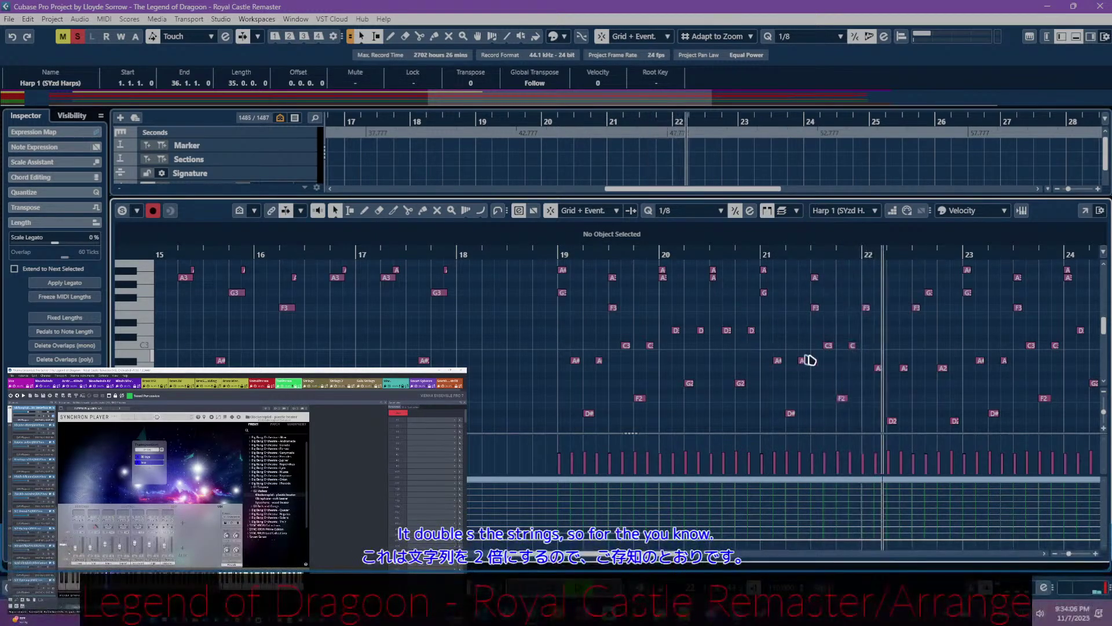
{"action": "scroll", "coordinate": [807, 361], "scroll_direction": "up", "scroll_amount": 3}
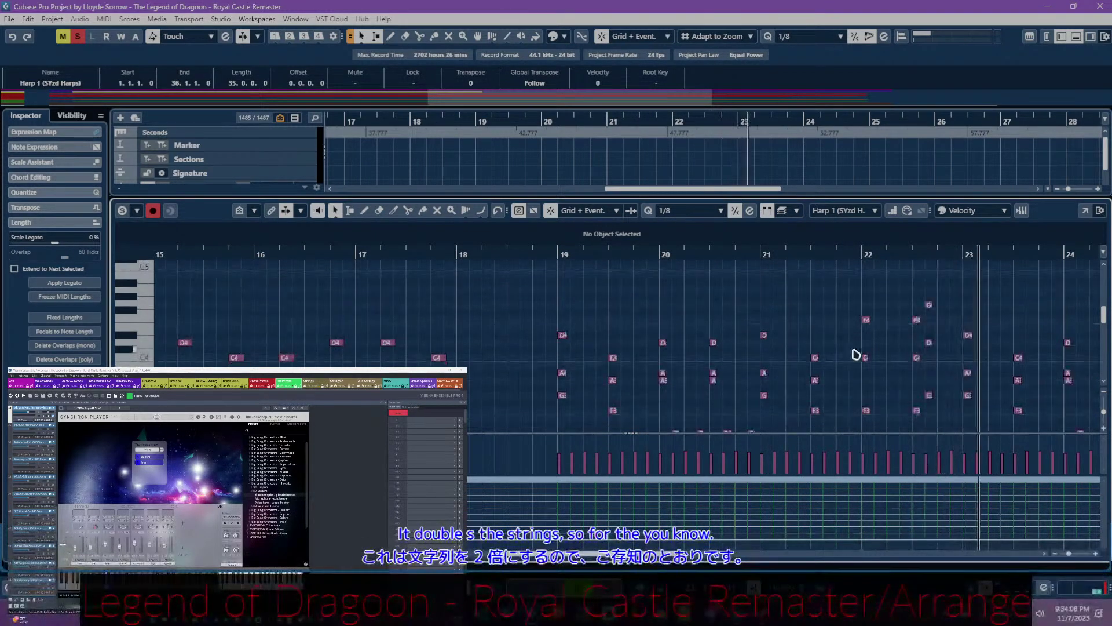
{"action": "scroll", "coordinate": [857, 355], "scroll_direction": "down", "scroll_amount": 2}
{"action": "scroll", "coordinate": [857, 354], "scroll_direction": "up", "scroll_amount": 2}
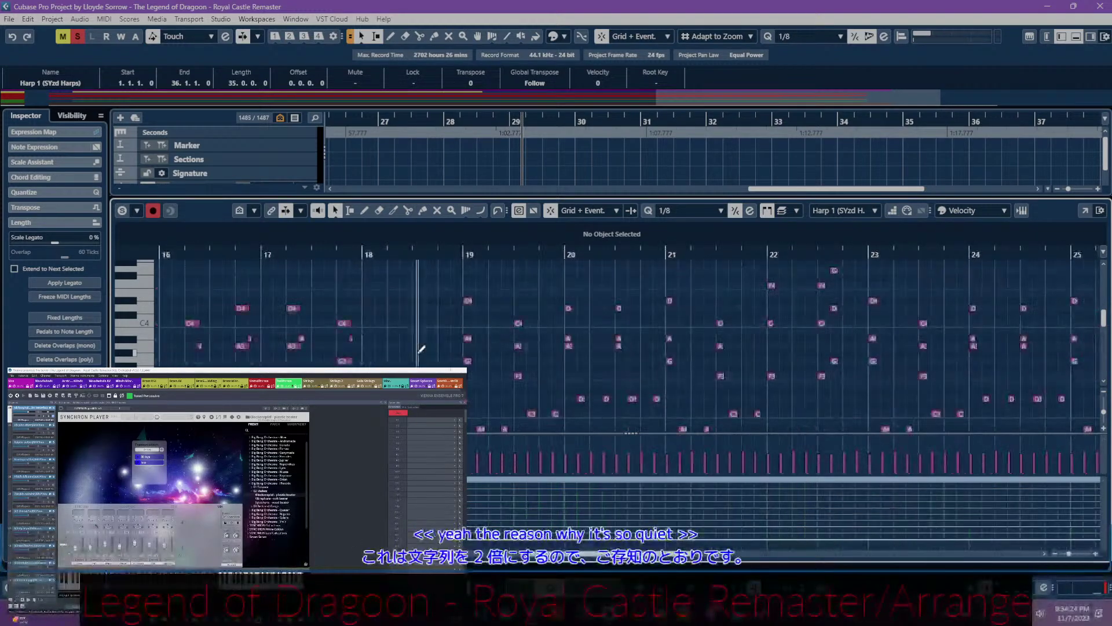
- Close the Key Editor, unsolo Harp 1 and play the full arrangement from bar 1
{"action": "key", "text": "ctrl+e"}
{"action": "key", "text": "space"}
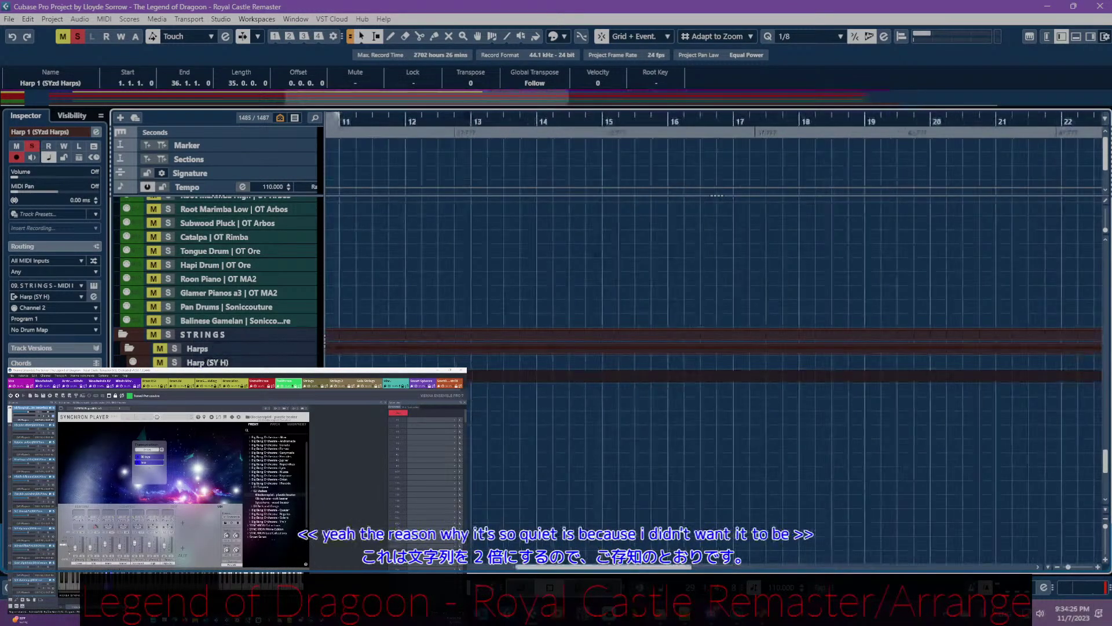
{"action": "key", "text": "Home"}
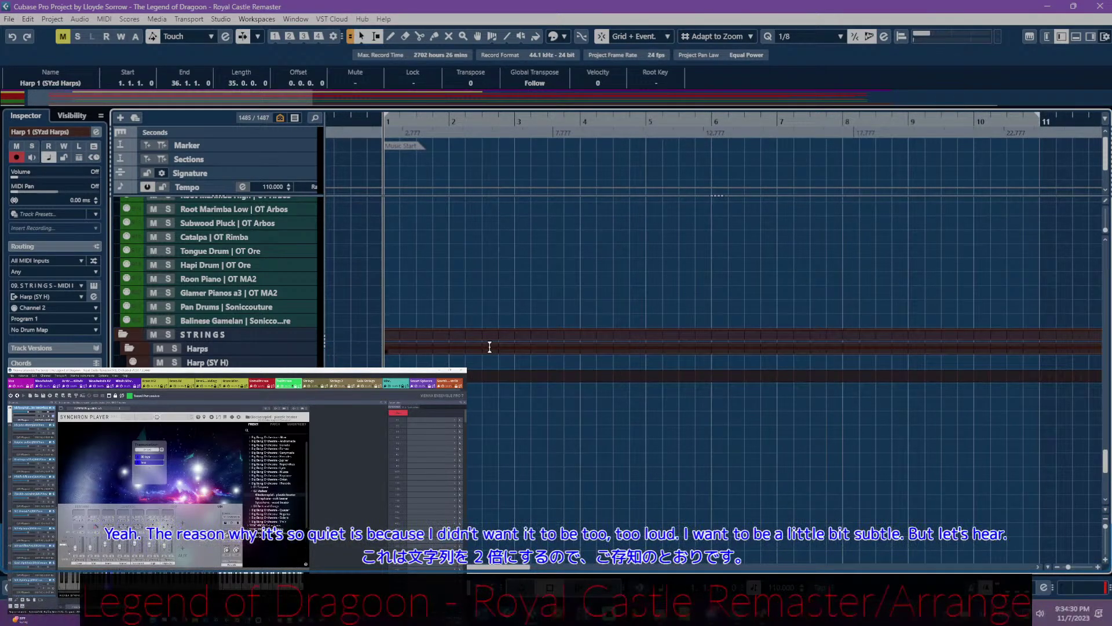
{"action": "key", "text": "space"}
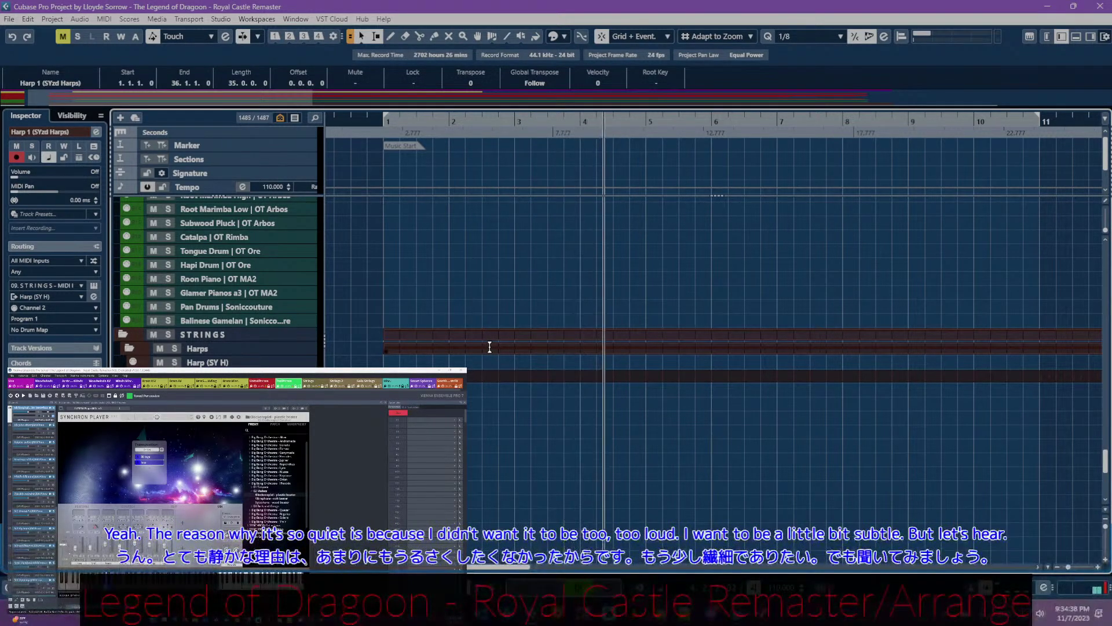
- Open the Harp 1 part in the Key Editor, follow its notes during playback, close the editor and stop
{"action": "double_click", "coordinate": [489, 349]}
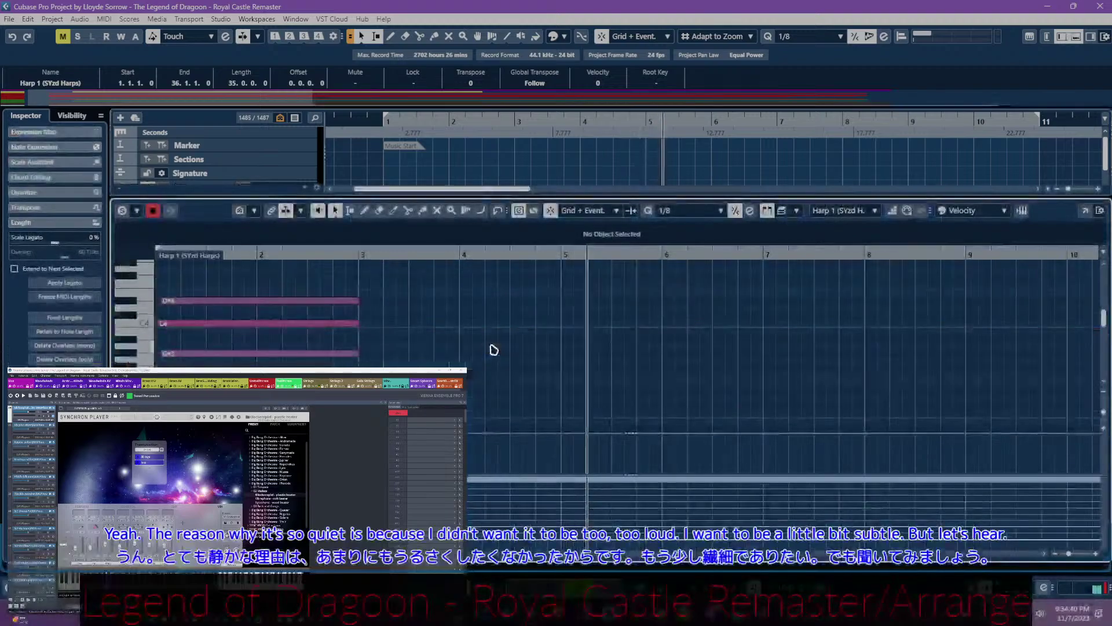
{"action": "scroll", "coordinate": [612, 313], "scroll_direction": "up", "scroll_amount": 3}
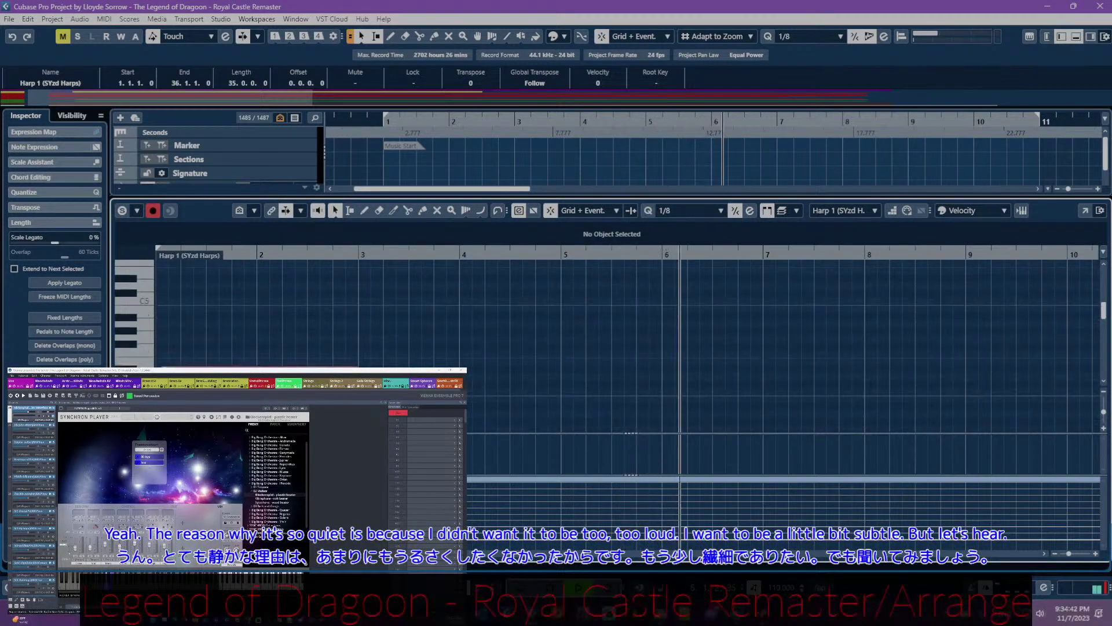
{"action": "left_click", "coordinate": [134, 440]}
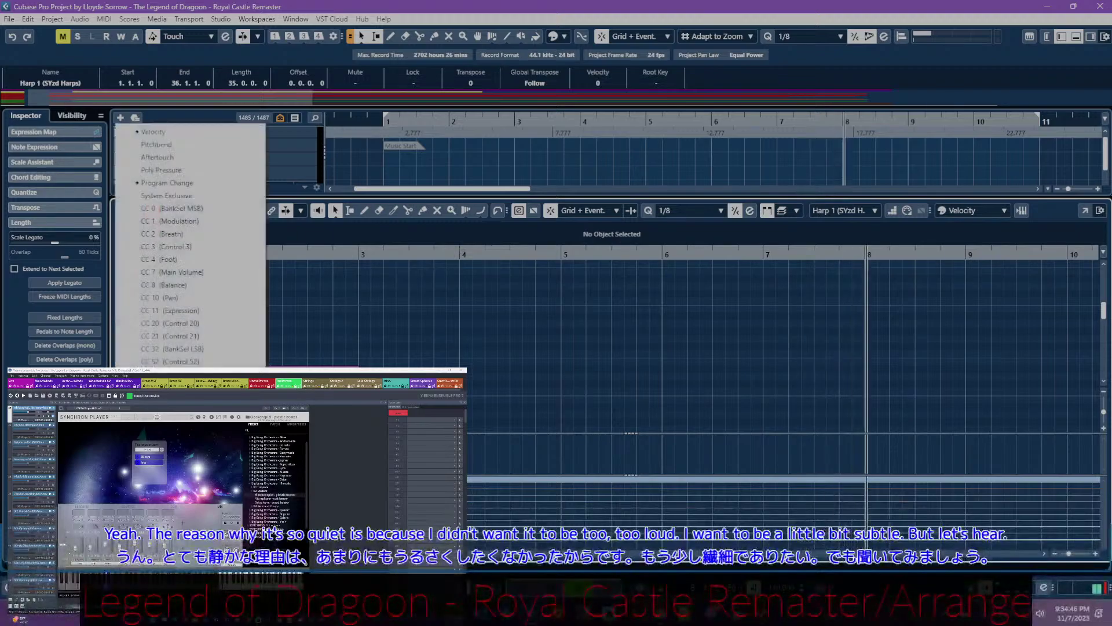
{"action": "key", "text": "Escape"}
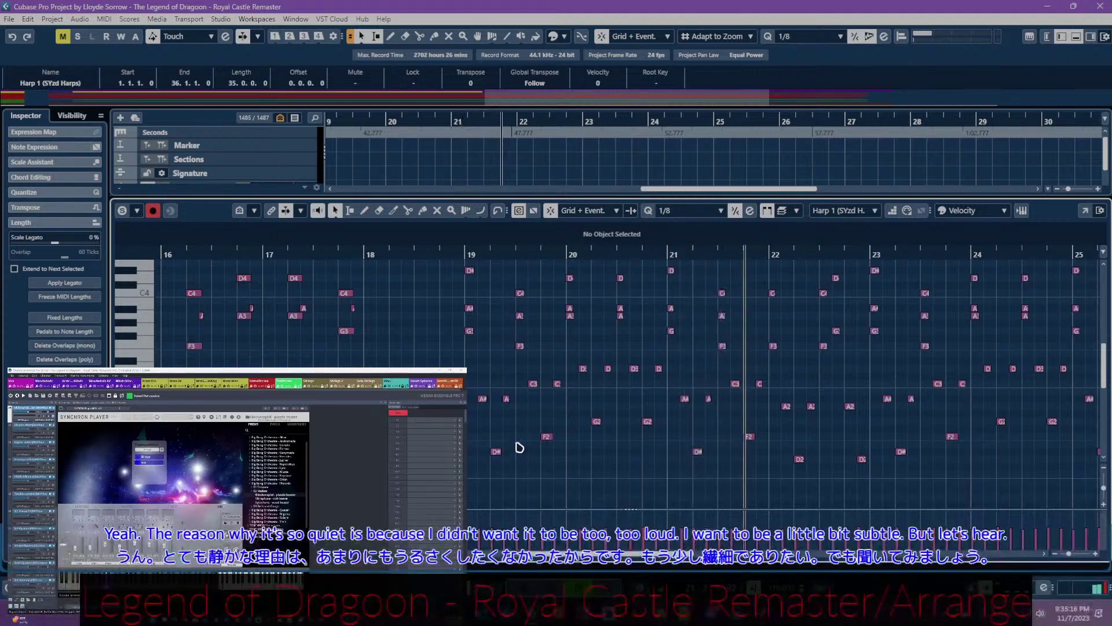
{"action": "key", "text": "ctrl+e"}
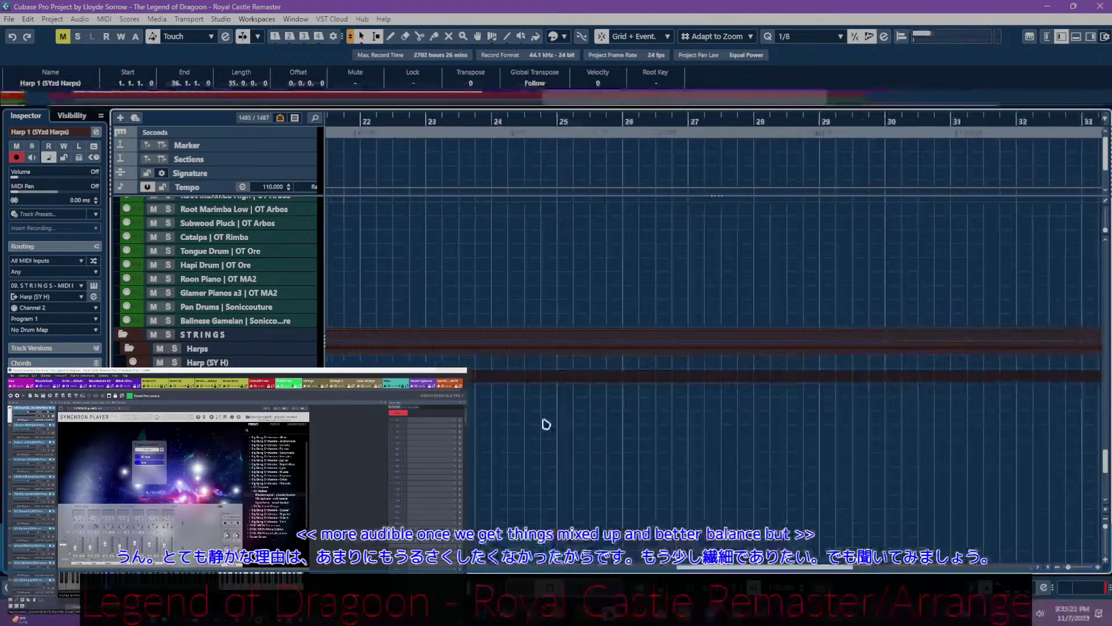
{"action": "key", "text": "space"}
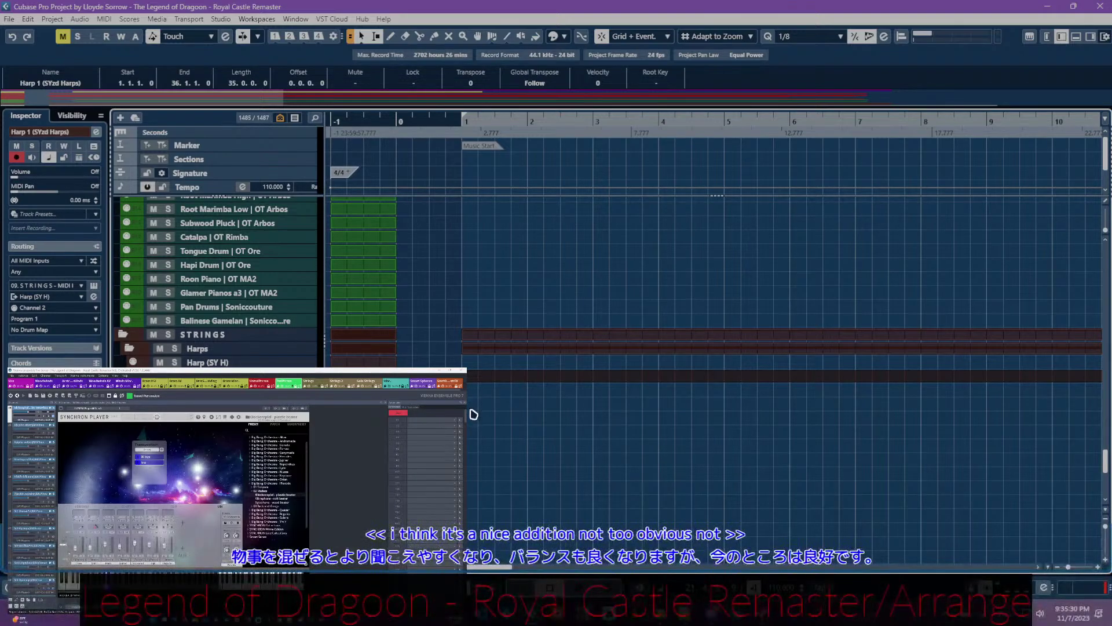
{"action": "key", "text": "Return"}
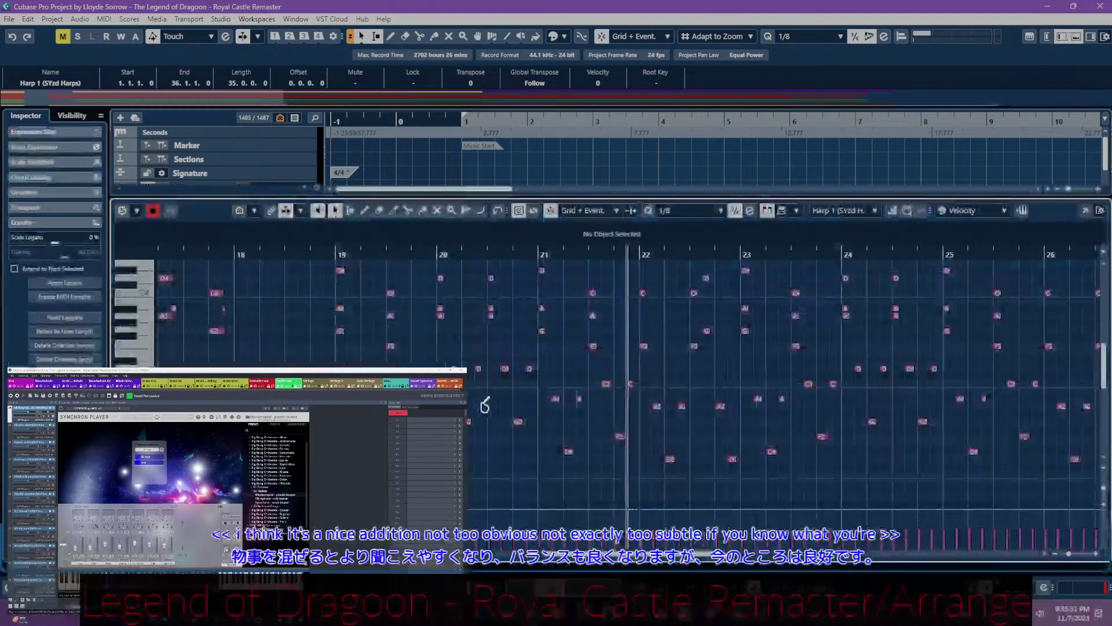
{"action": "key", "text": "Return"}
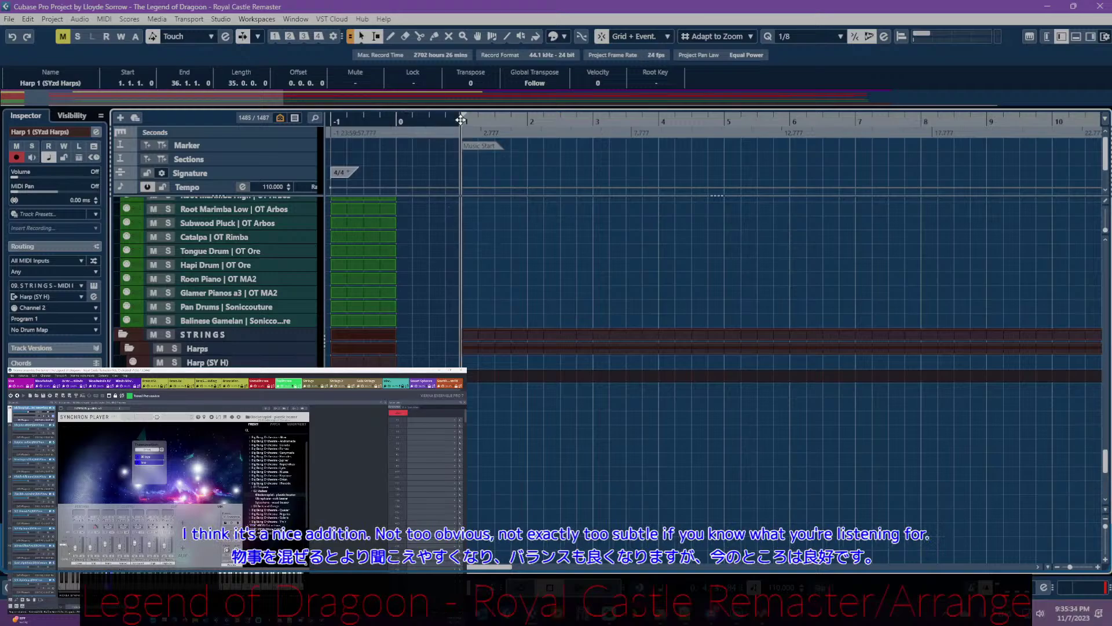
{"action": "left_click", "coordinate": [125, 22]}
{"action": "left_click", "coordinate": [53, 20]}
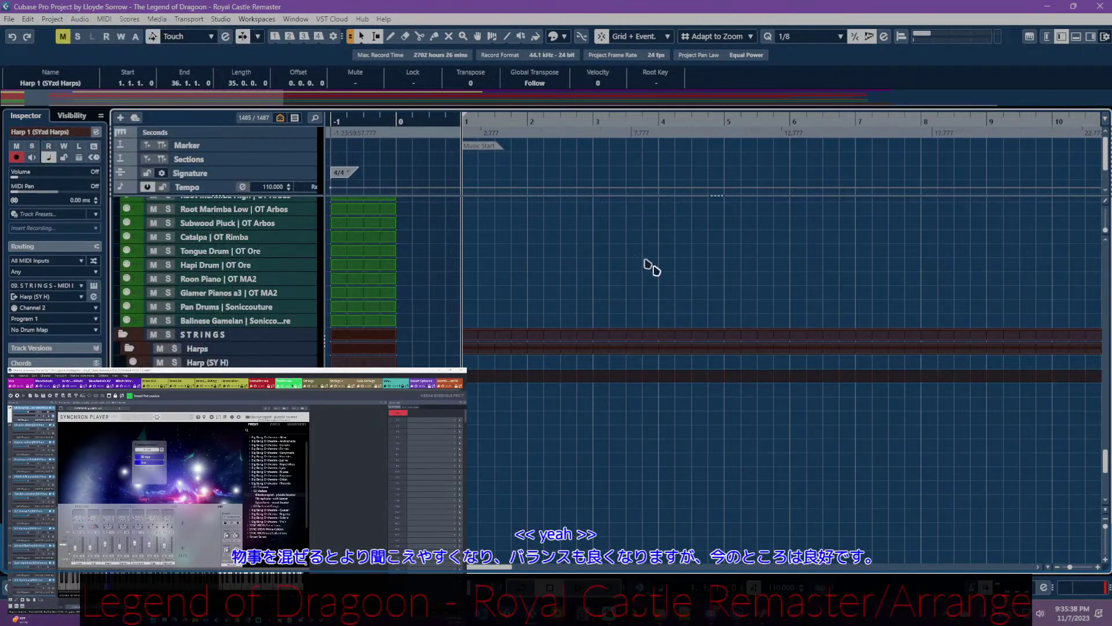
- Audition the arrangement from around bar 10 and again from bar 16 to find where the B section begins
{"action": "scroll", "coordinate": [654, 331], "scroll_direction": "right", "scroll_amount": 5}
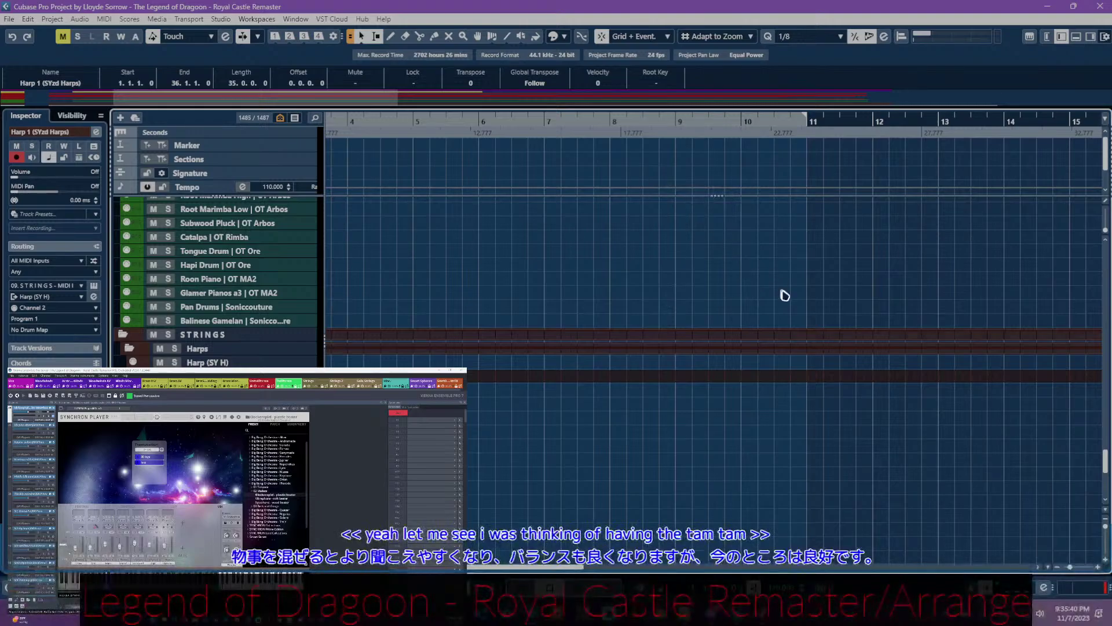
{"action": "scroll", "coordinate": [724, 173], "scroll_direction": "right", "scroll_amount": 1}
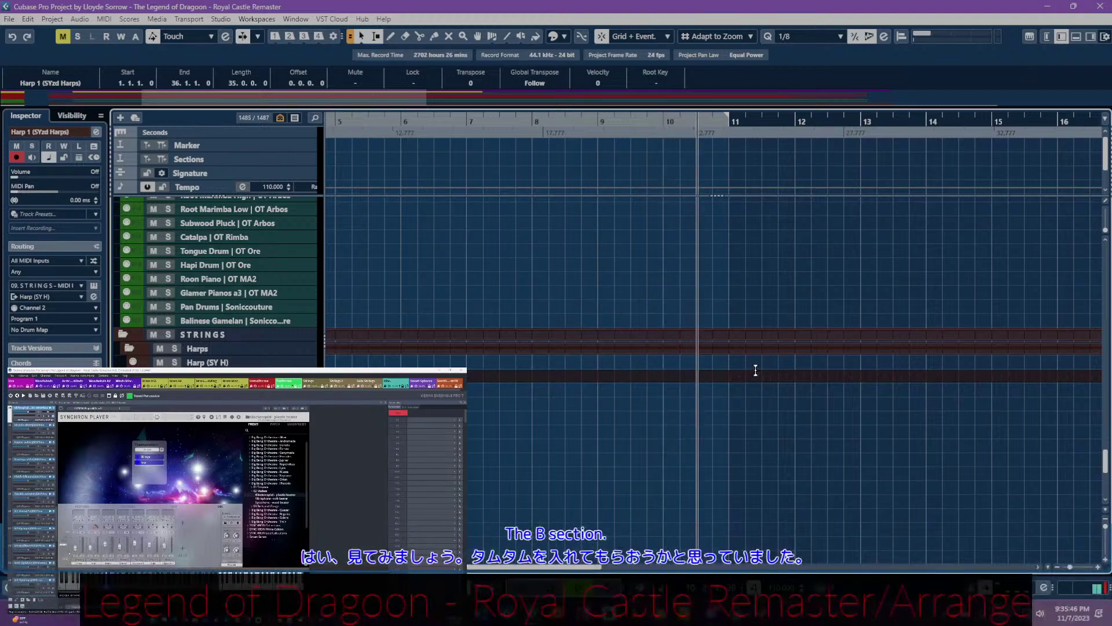
{"action": "scroll", "coordinate": [786, 388], "scroll_direction": "right", "scroll_amount": 4}
{"action": "scroll", "coordinate": [840, 348], "scroll_direction": "right", "scroll_amount": 1}
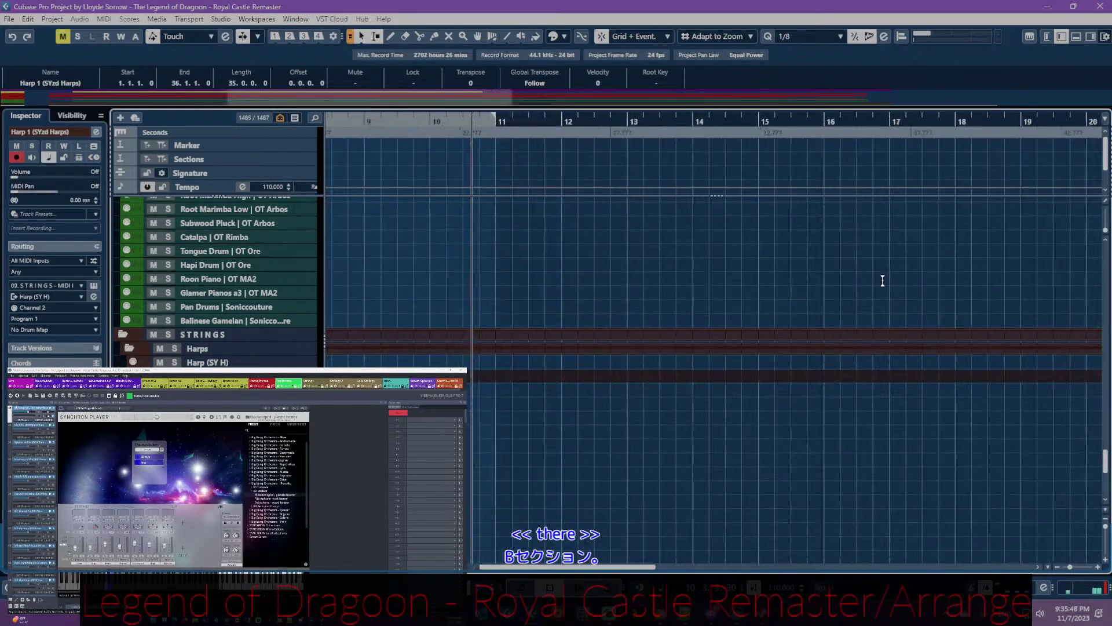
{"action": "left_click", "coordinate": [823, 118]}
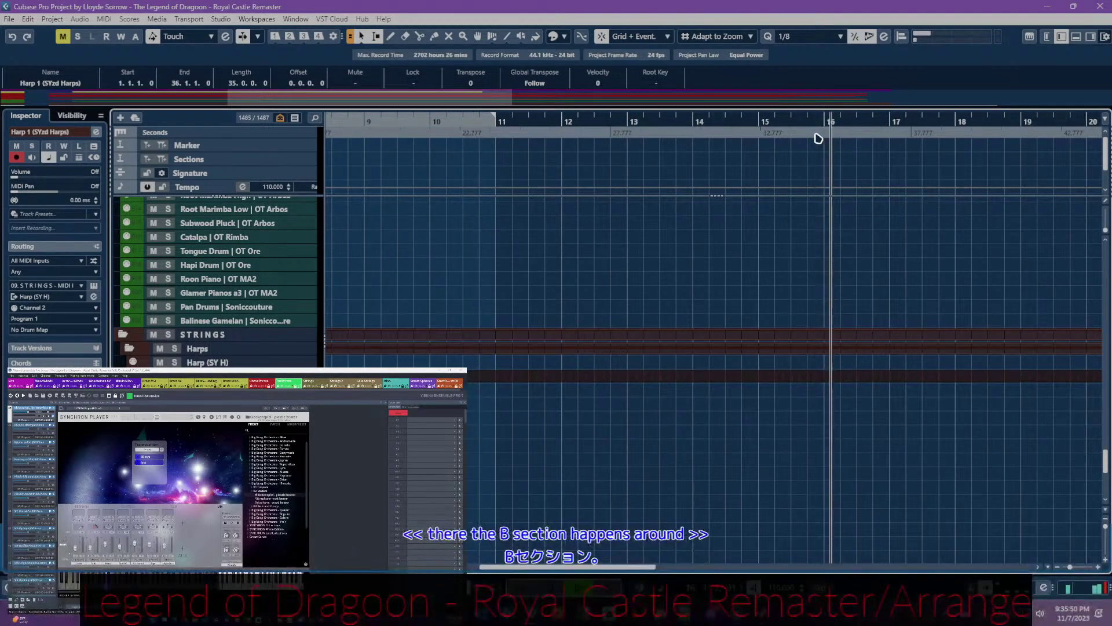
{"action": "scroll", "coordinate": [824, 315], "scroll_direction": "right", "scroll_amount": 5}
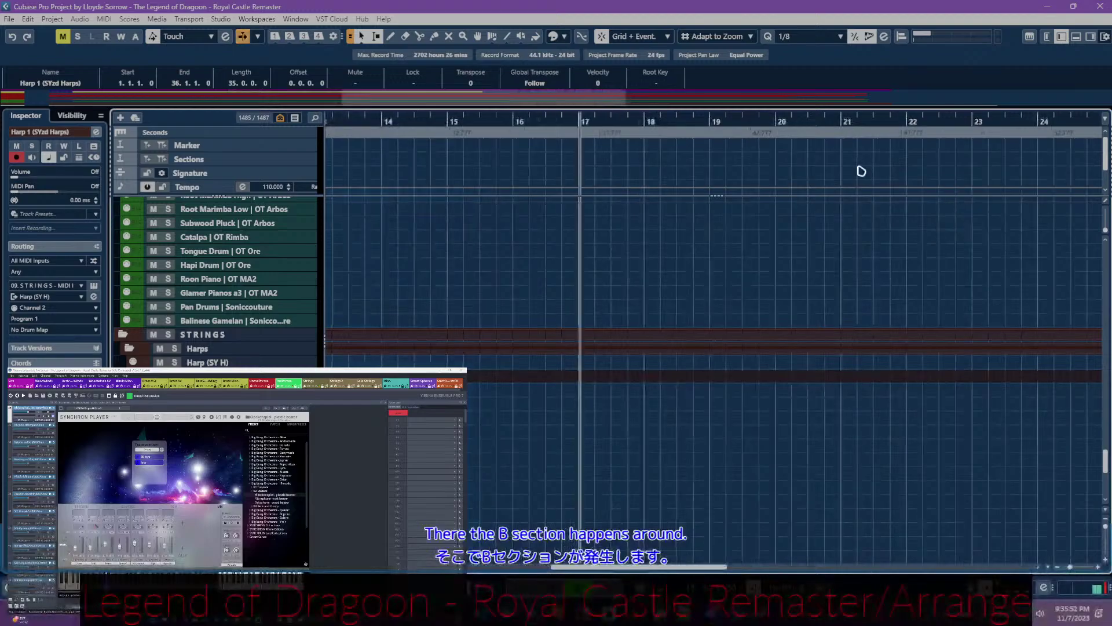
{"action": "scroll", "coordinate": [843, 230], "scroll_direction": "right", "scroll_amount": 2}
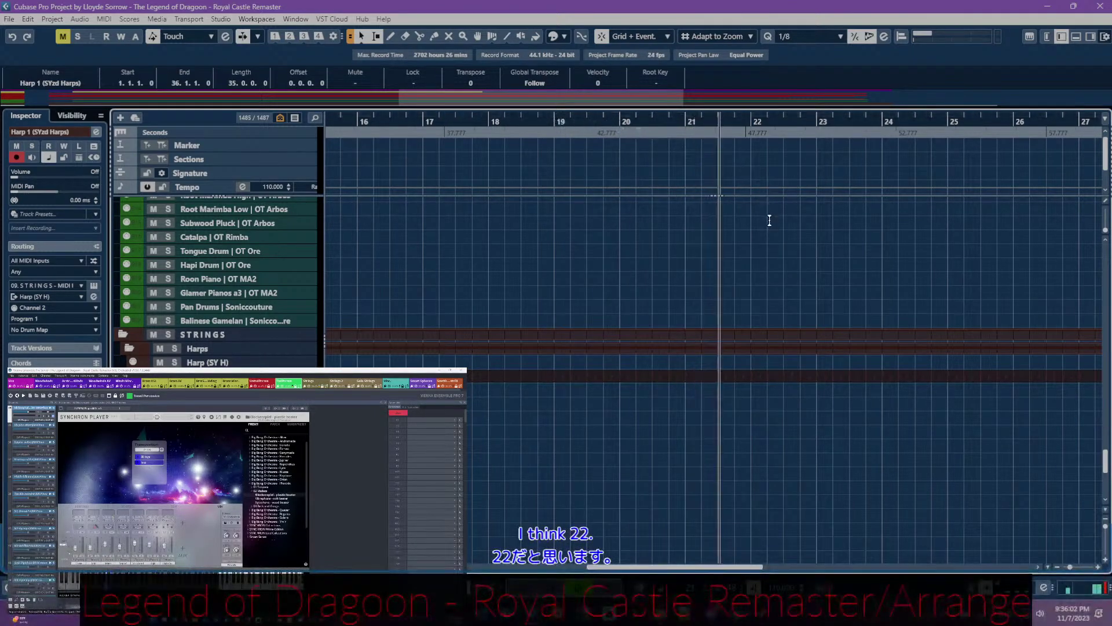
- Replay the transition around bars 18 and 19, and place the project cursor at the start of bar 19
{"action": "left_click", "coordinate": [554, 120]}
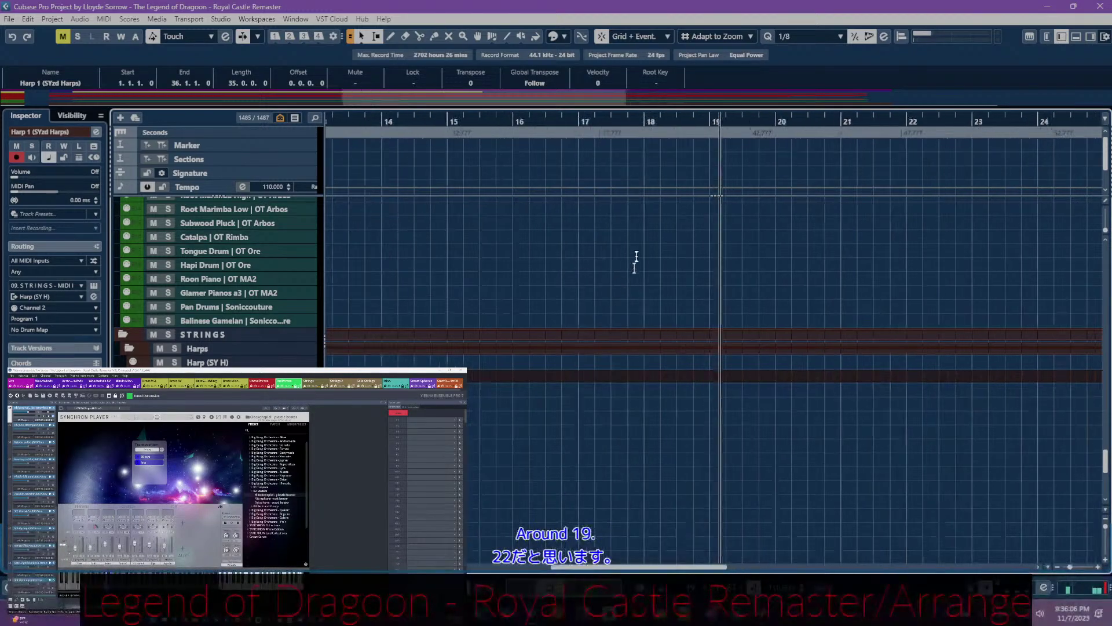
{"action": "left_click", "coordinate": [644, 119]}
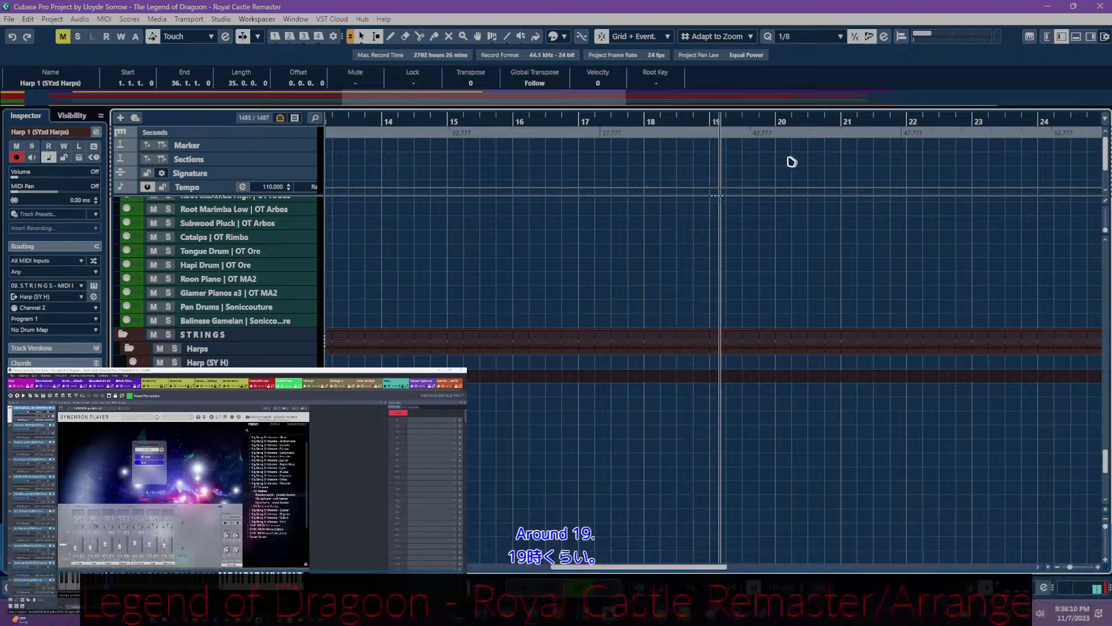
{"action": "left_click", "coordinate": [709, 121]}
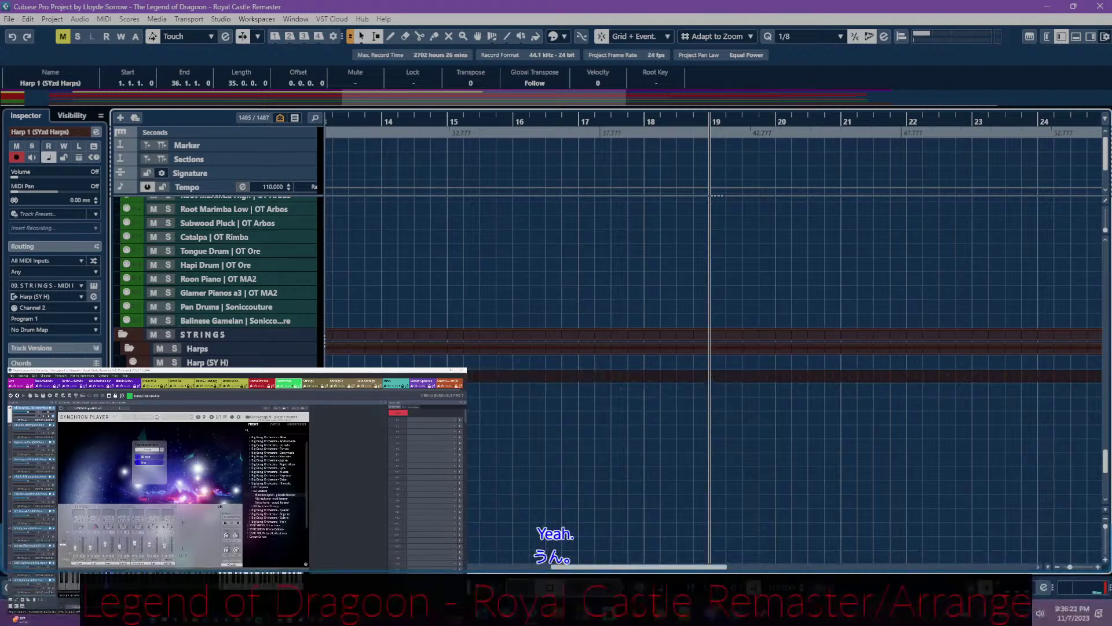
- Find the Tam-tams | VSL BBO Quasar track among the percussion tracks and select it
{"action": "scroll", "coordinate": [429, 356], "scroll_direction": "down", "scroll_amount": 10}
{"action": "scroll", "coordinate": [428, 356], "scroll_direction": "down", "scroll_amount": 15}
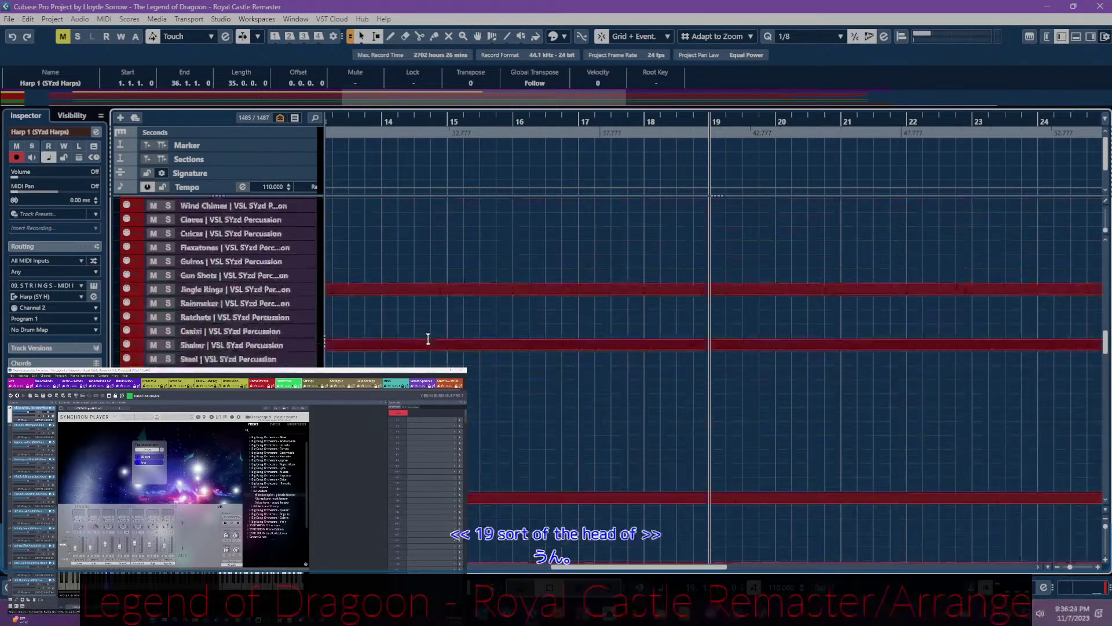
{"action": "scroll", "coordinate": [430, 343], "scroll_direction": "down", "scroll_amount": 15}
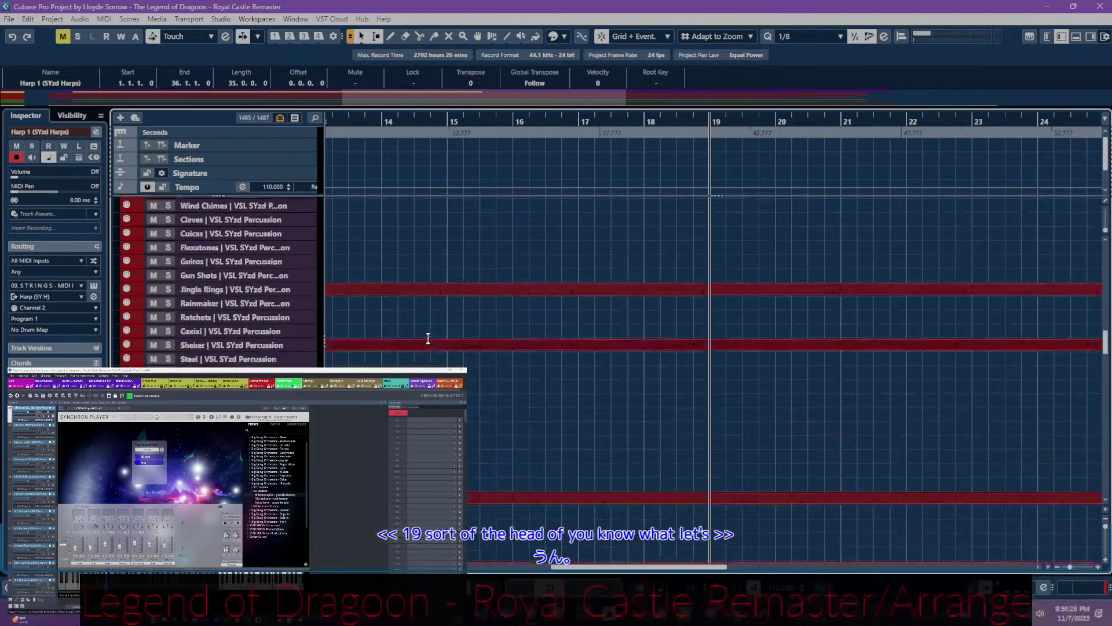
{"action": "scroll", "coordinate": [431, 342], "scroll_direction": "down", "scroll_amount": 10}
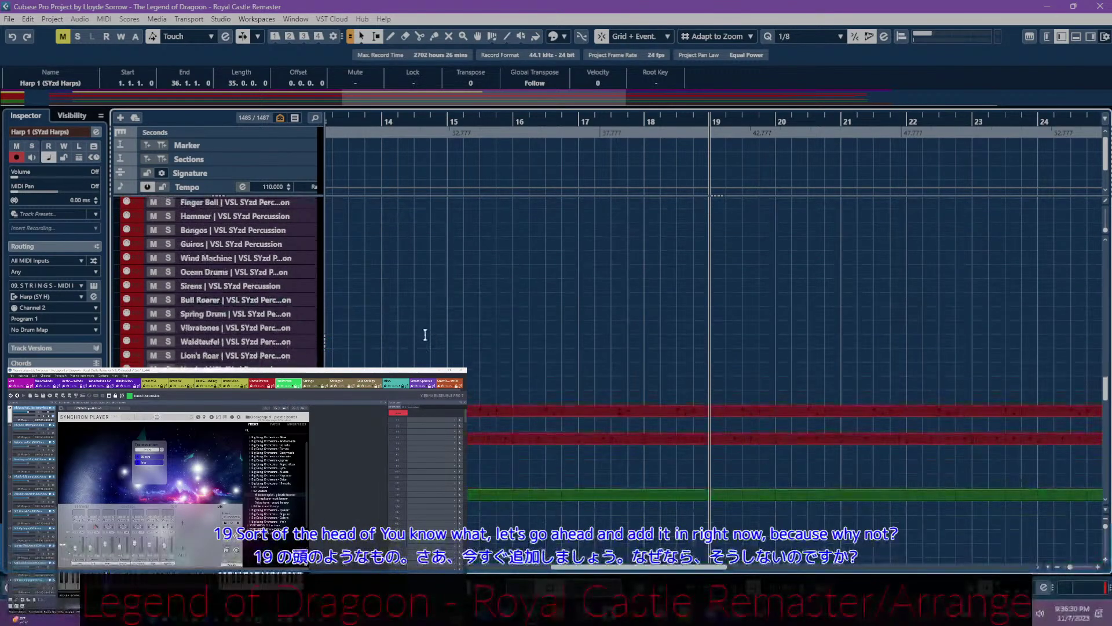
{"action": "scroll", "coordinate": [422, 332], "scroll_direction": "up", "scroll_amount": 5}
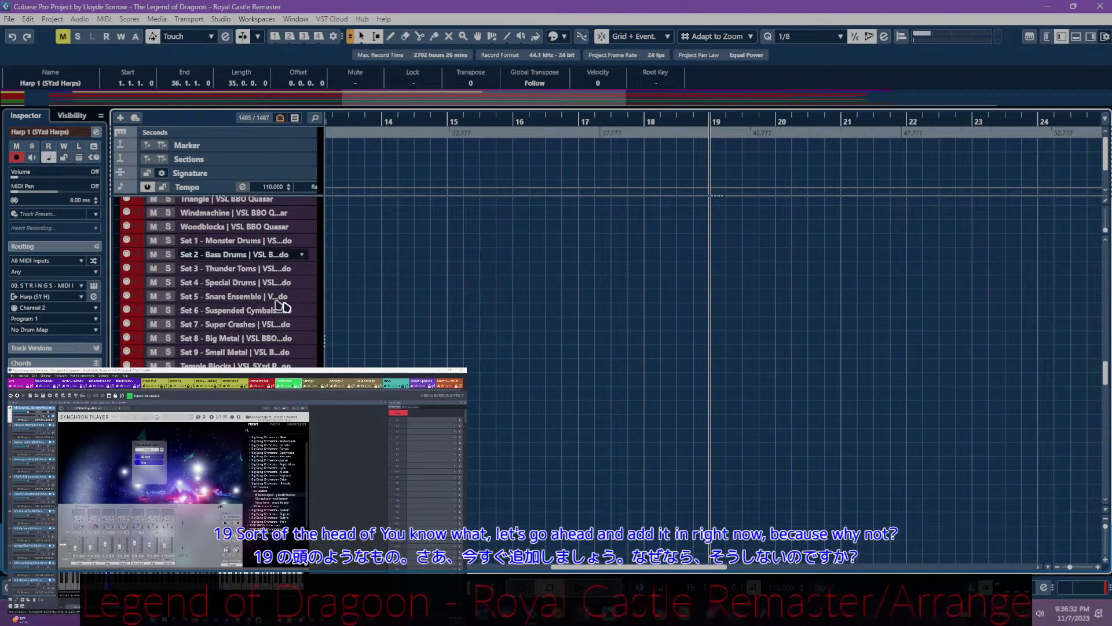
{"action": "scroll", "coordinate": [283, 305], "scroll_direction": "up", "scroll_amount": 3}
{"action": "scroll", "coordinate": [232, 235], "scroll_direction": "up", "scroll_amount": 3}
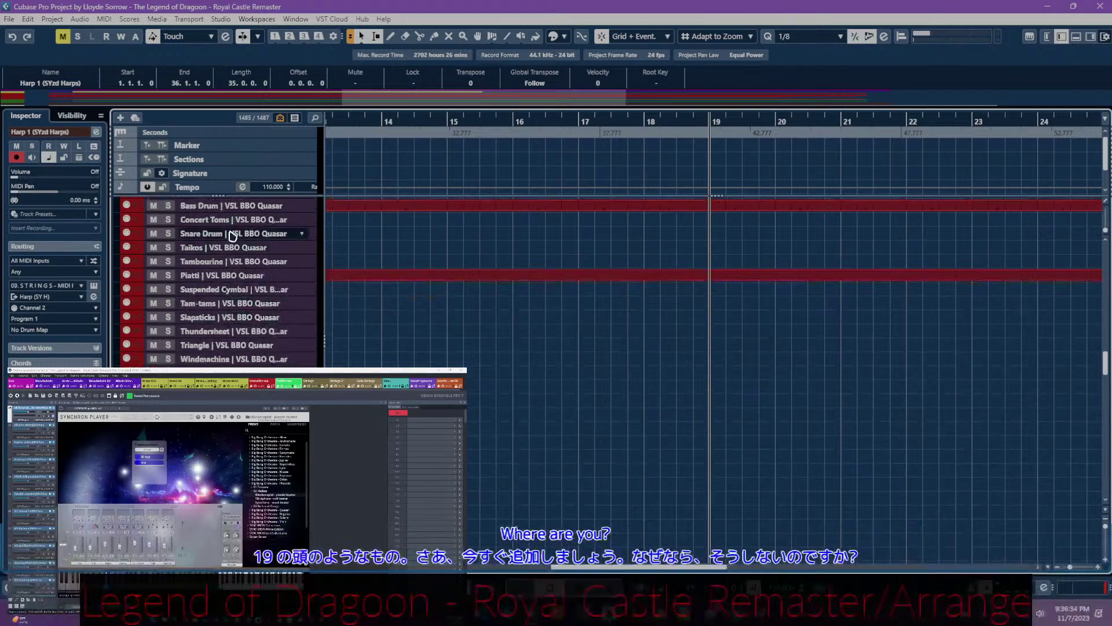
{"action": "left_click", "coordinate": [226, 307]}
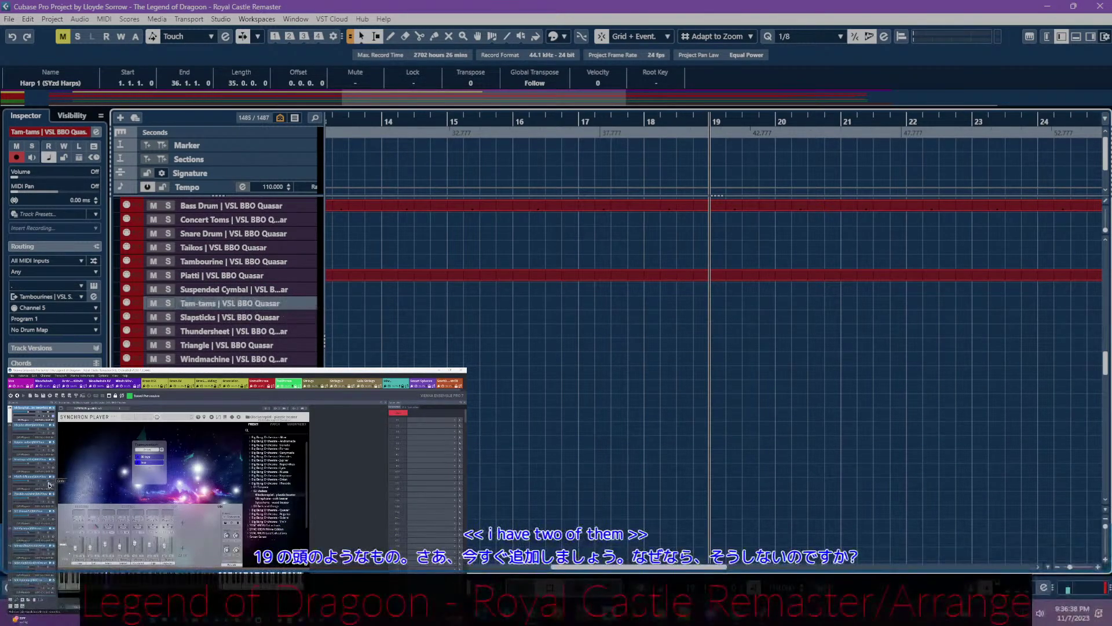
- Switch to Vienna Ensemble Pro, open the percussion instance and select the Tam-tams channel to show its Synchron Player
{"action": "left_click", "coordinate": [262, 381]}
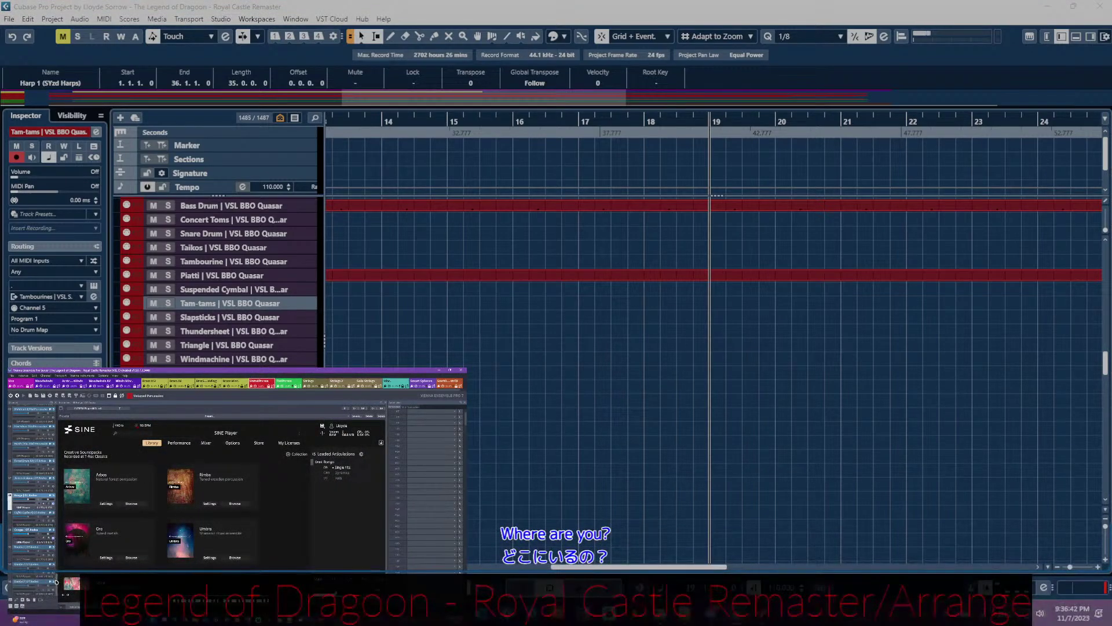
{"action": "scroll", "coordinate": [55, 581], "scroll_direction": "down", "scroll_amount": 5}
{"action": "scroll", "coordinate": [57, 568], "scroll_direction": "down", "scroll_amount": 3}
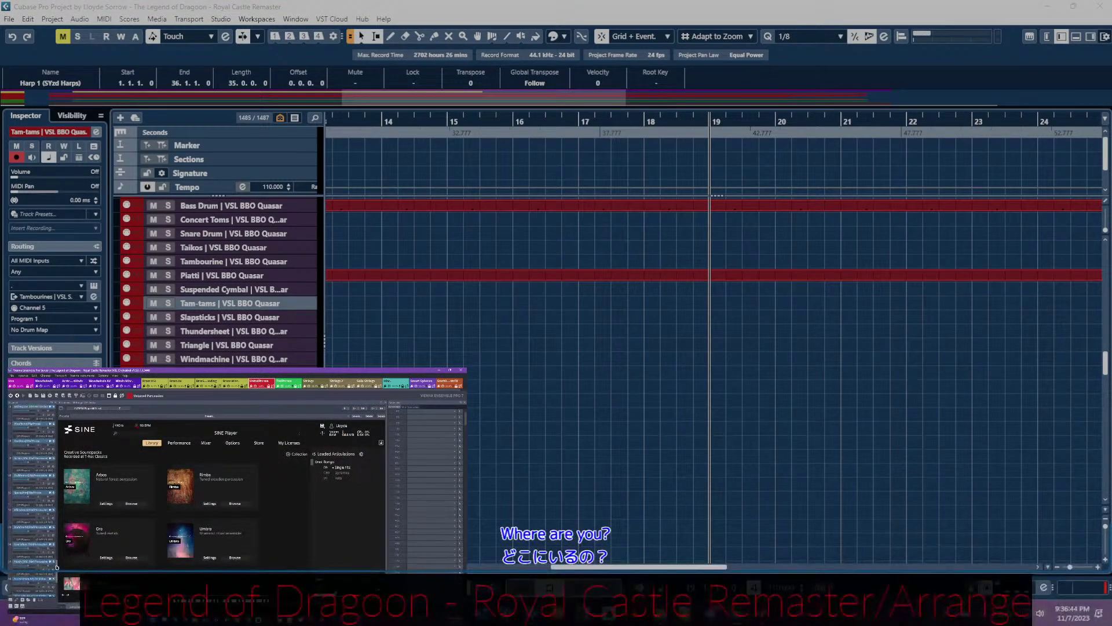
{"action": "scroll", "coordinate": [57, 567], "scroll_direction": "down", "scroll_amount": 5}
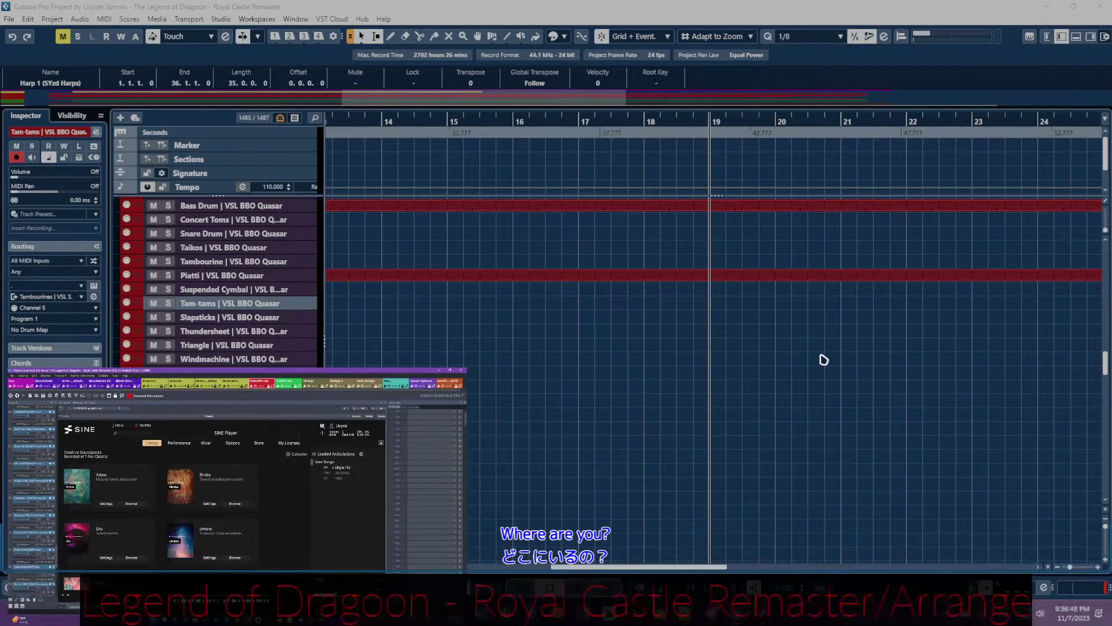
{"action": "scroll", "coordinate": [792, 328], "scroll_direction": "up", "scroll_amount": 3}
{"action": "scroll", "coordinate": [762, 350], "scroll_direction": "up", "scroll_amount": 3}
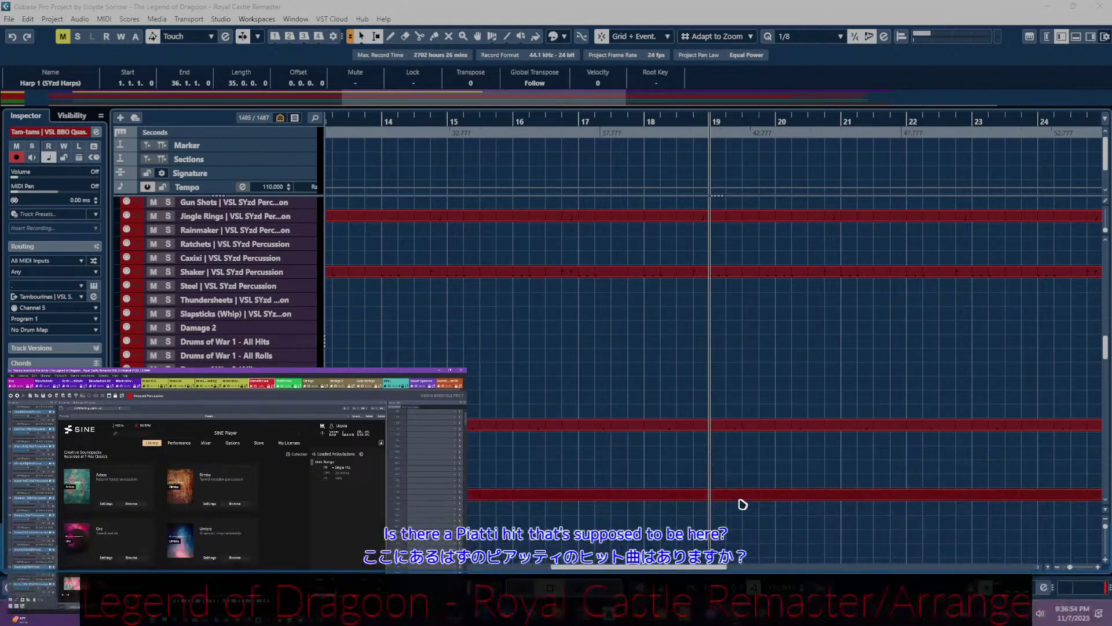
{"action": "scroll", "coordinate": [740, 494], "scroll_direction": "down", "scroll_amount": 3}
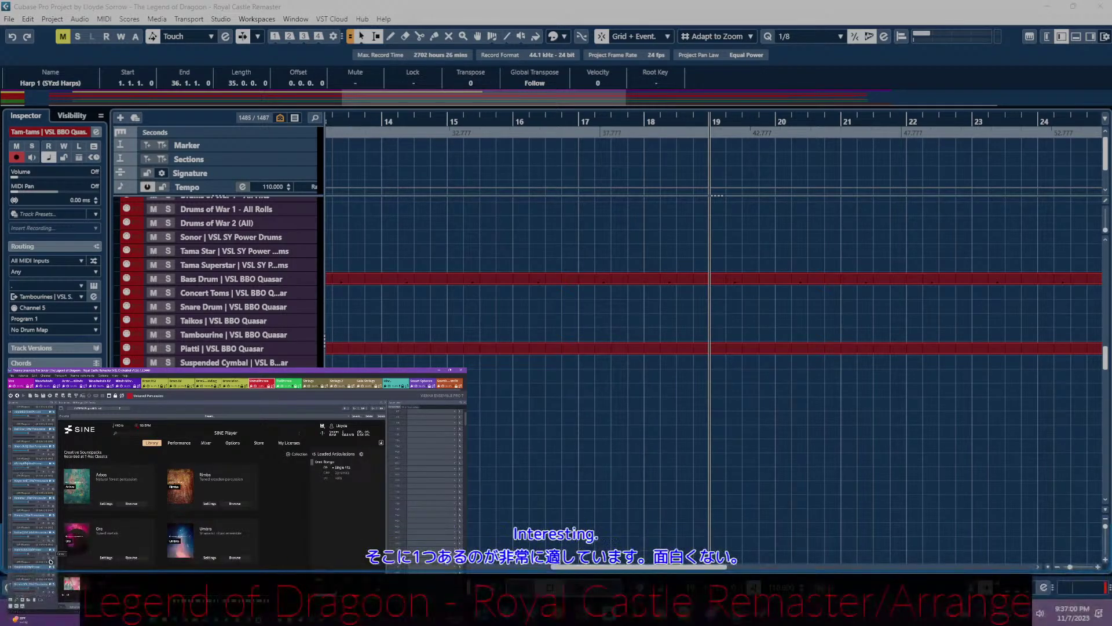
{"action": "scroll", "coordinate": [55, 555], "scroll_direction": "down", "scroll_amount": 10}
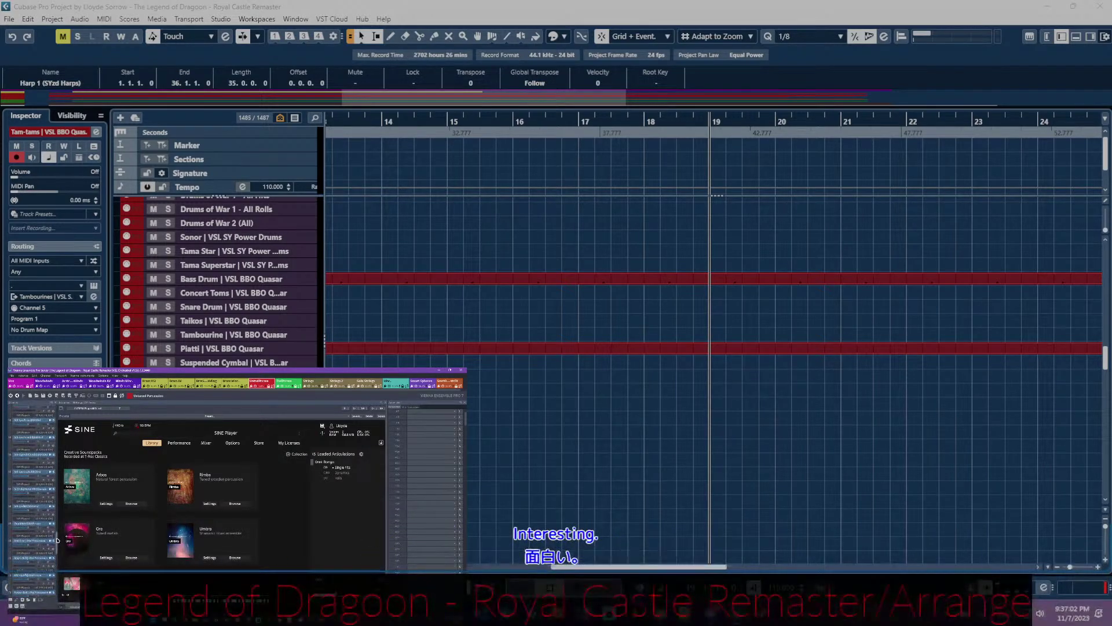
{"action": "scroll", "coordinate": [57, 532], "scroll_direction": "down", "scroll_amount": 8}
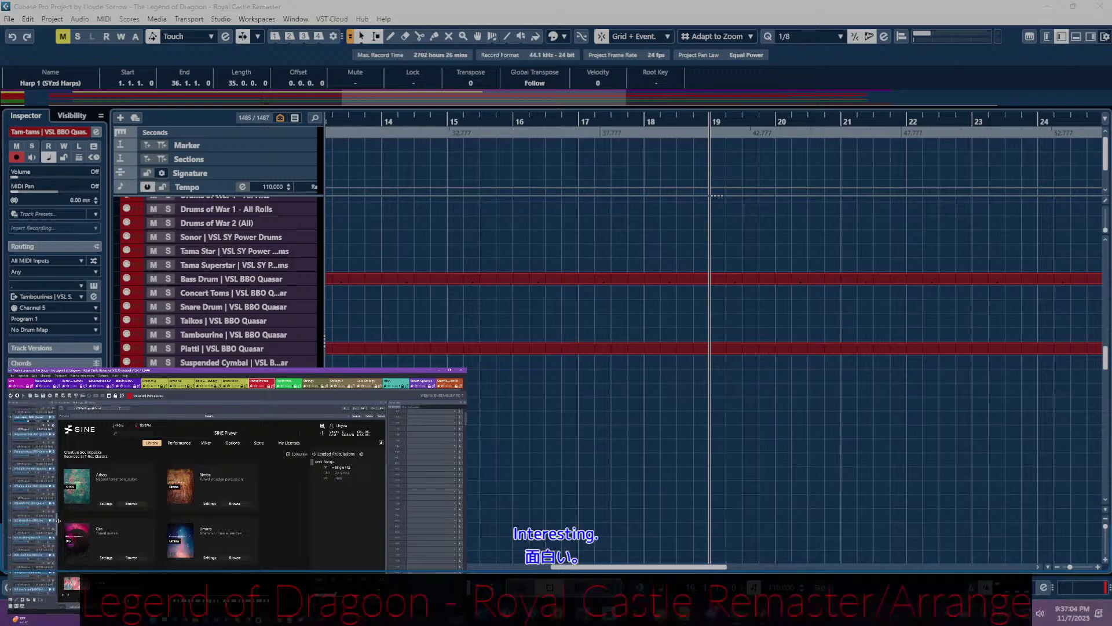
{"action": "scroll", "coordinate": [59, 520], "scroll_direction": "down", "scroll_amount": 5}
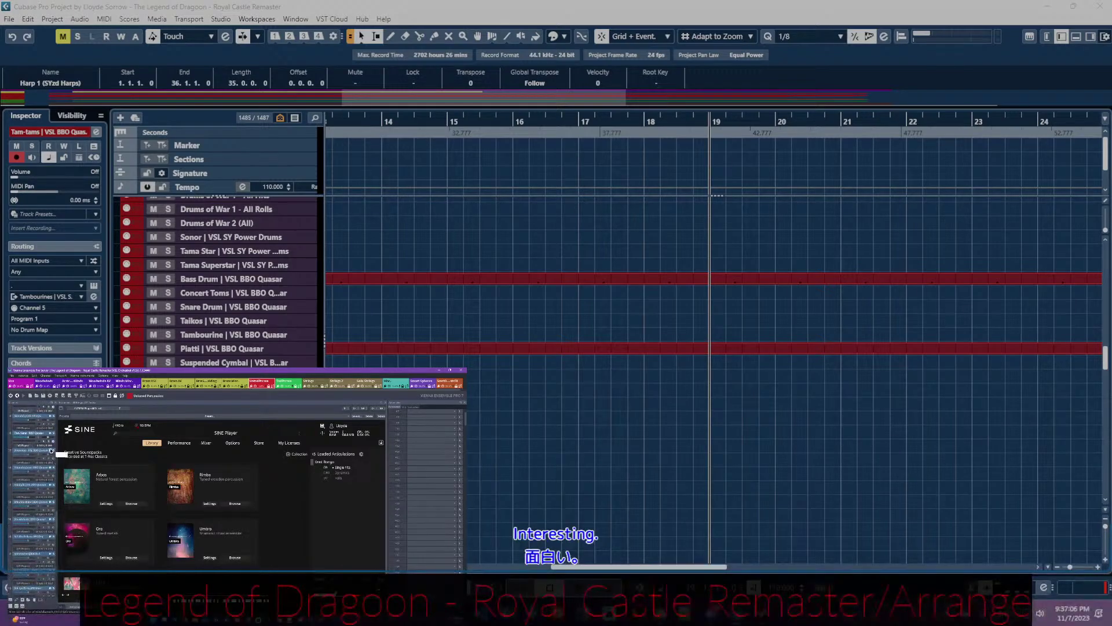
{"action": "left_click", "coordinate": [40, 432]}
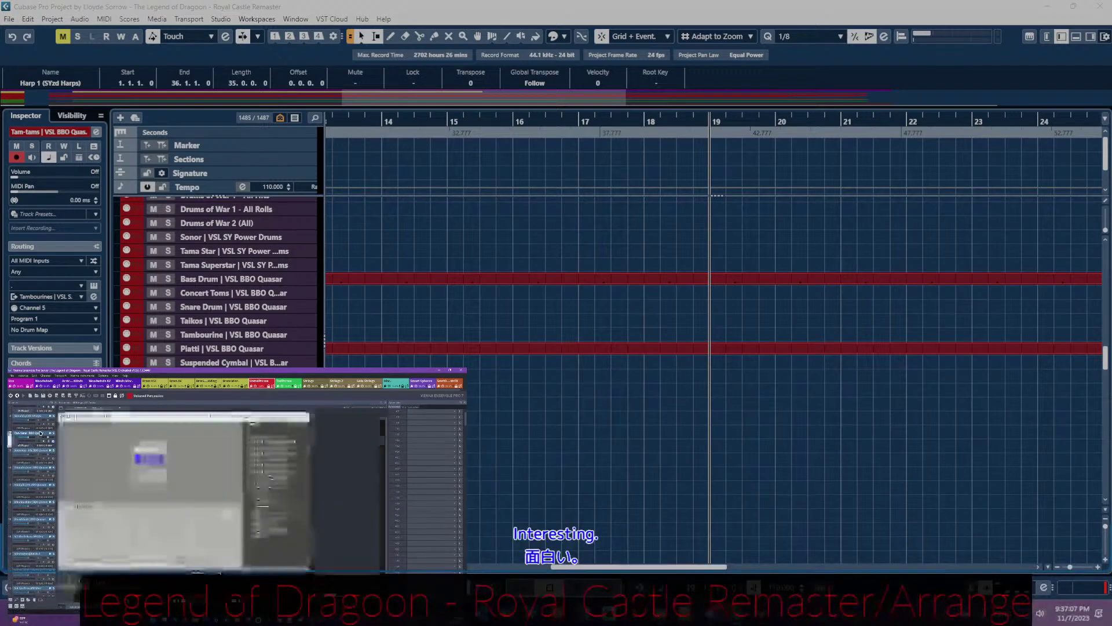
- Return to Cubase, create a MIDI part on the Tam-tams track from bar 19 to bar 22, and switch back to its Synchron Player
{"action": "left_click", "coordinate": [730, 336]}
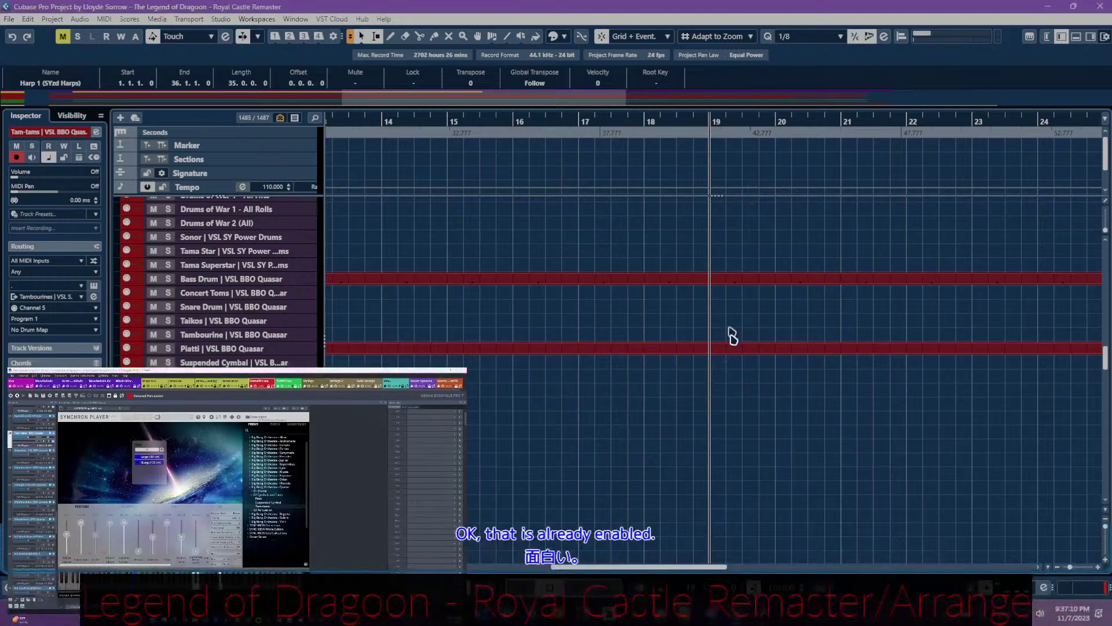
{"action": "left_click_drag", "start_coordinate": [716, 372], "coordinate": [901, 371]}
{"action": "left_click", "coordinate": [218, 506]}
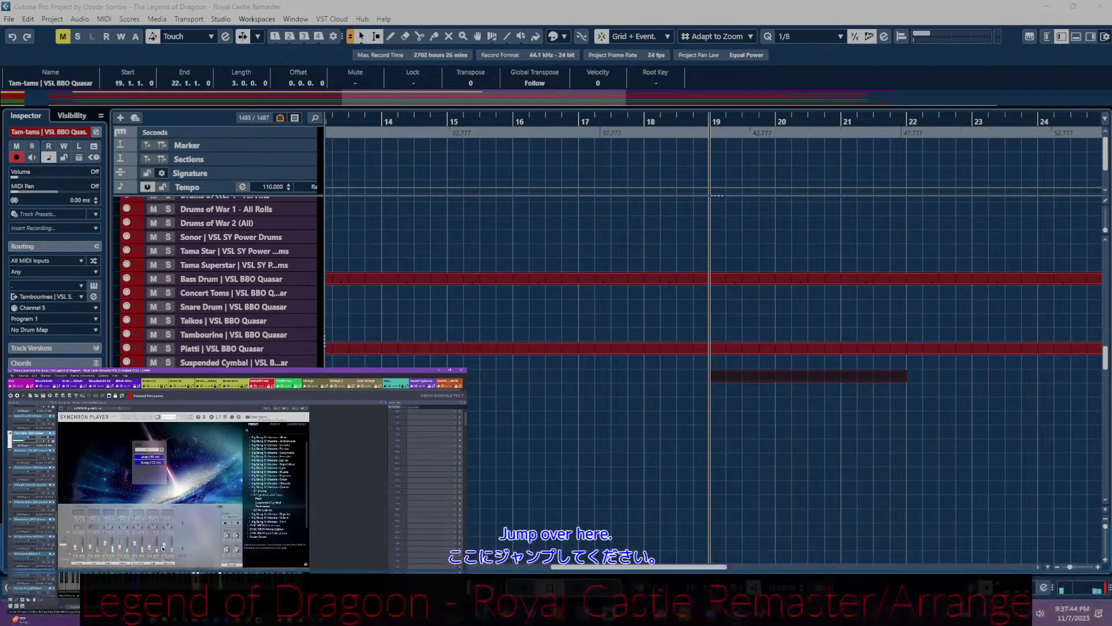
- Open the Tam-tams part, draw a C3 note from bar 19 to bar 22, and close the editor
{"action": "double_click", "coordinate": [737, 380]}
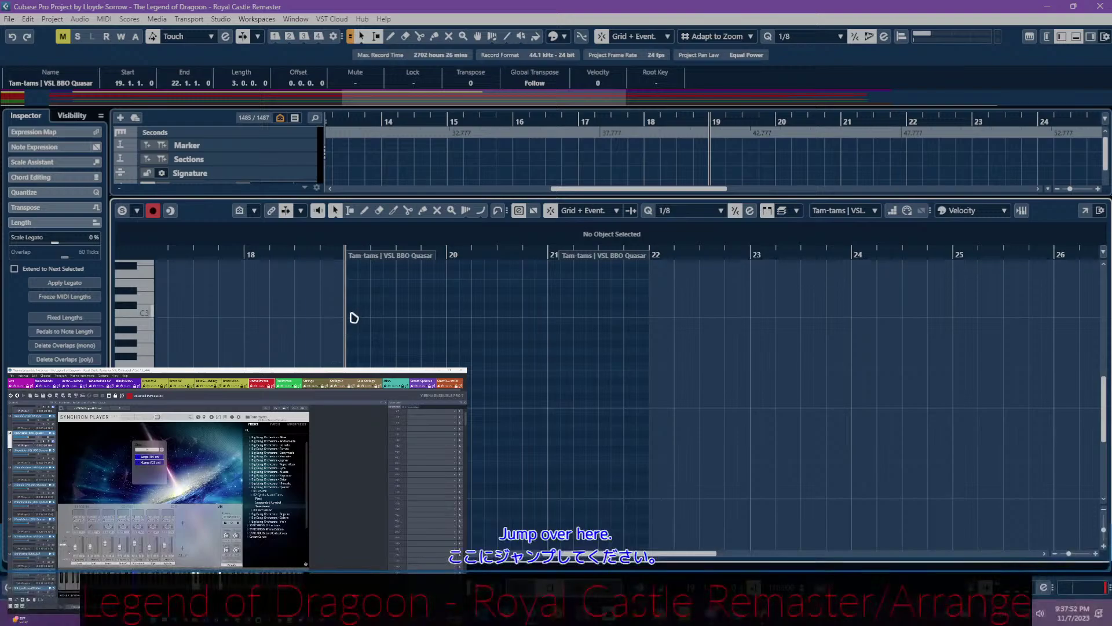
{"action": "left_click_drag", "start_coordinate": [353, 318], "coordinate": [649, 320]}
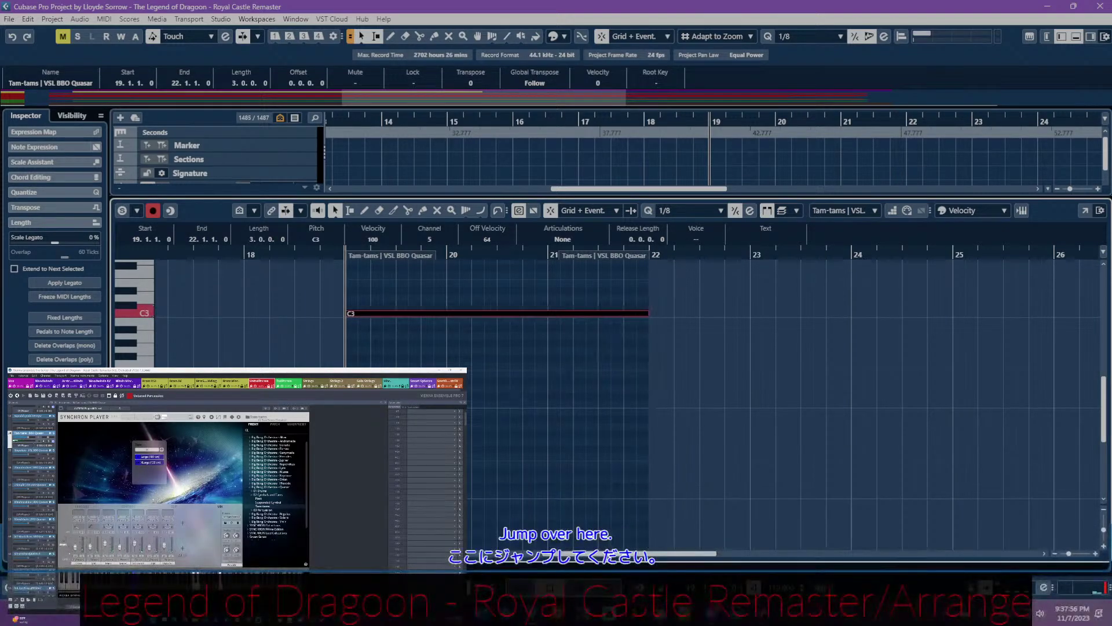
{"action": "left_click", "coordinate": [120, 553]}
{"action": "left_click", "coordinate": [162, 510]}
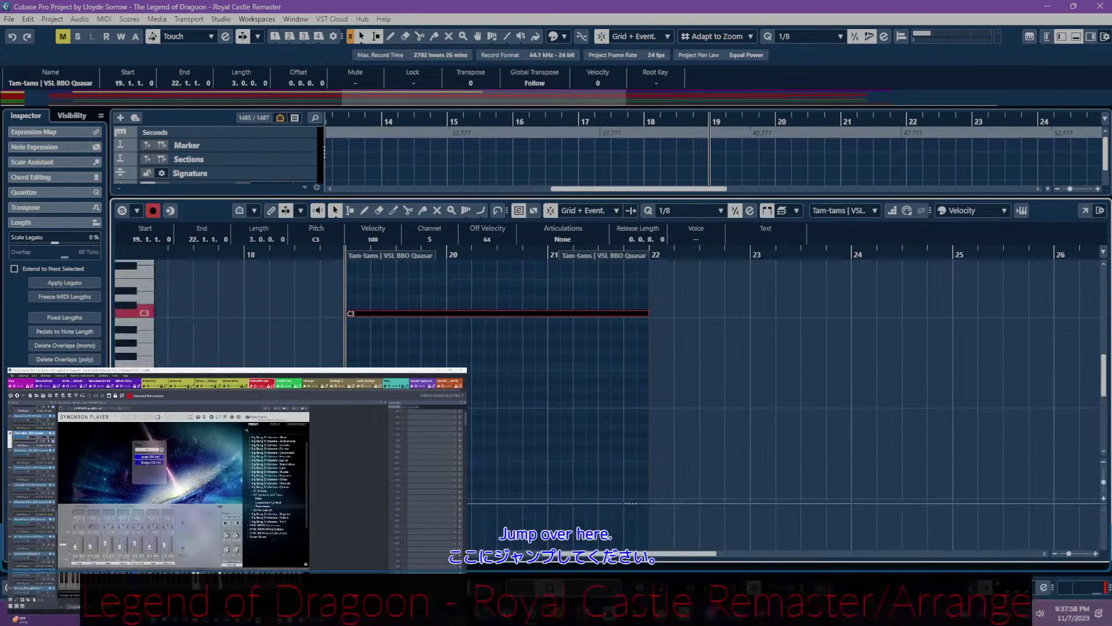
{"action": "key", "text": "ctrl+alt+e"}
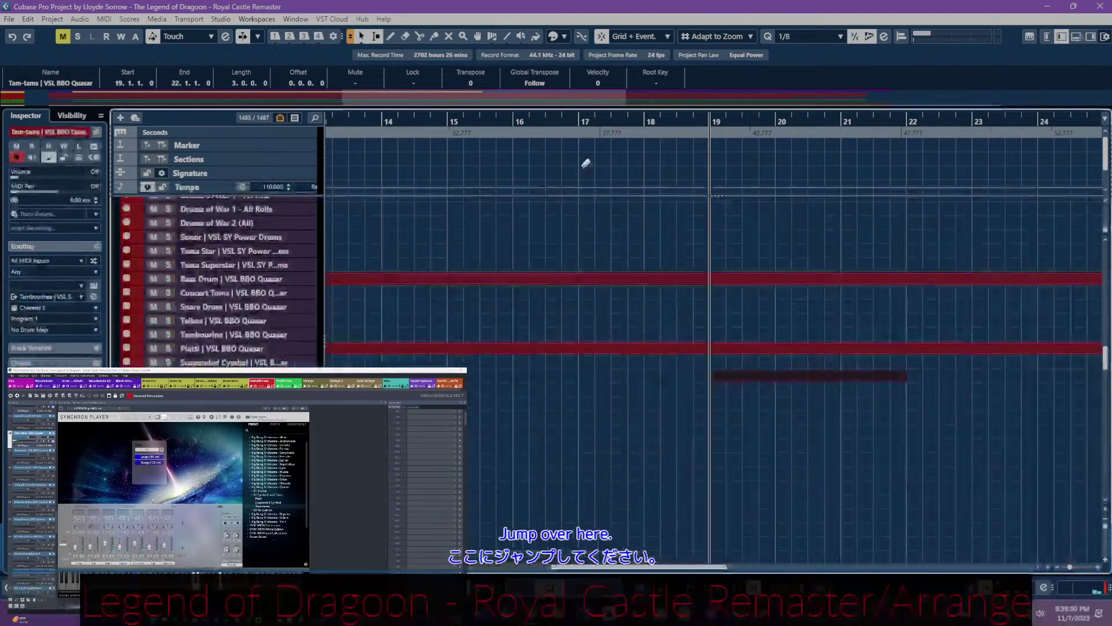
- Play back the tam-tam entry from bar 16, and place a copy of its three-bar part at bar 27
{"action": "left_click", "coordinate": [514, 120]}
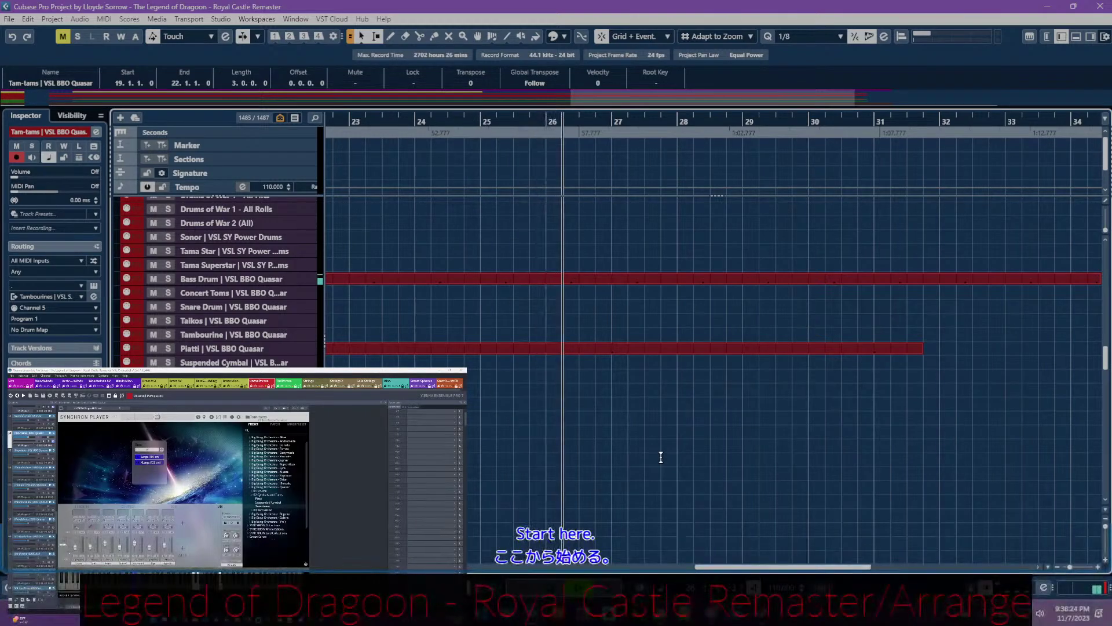
{"action": "scroll", "coordinate": [603, 426], "scroll_direction": "left", "scroll_amount": 6}
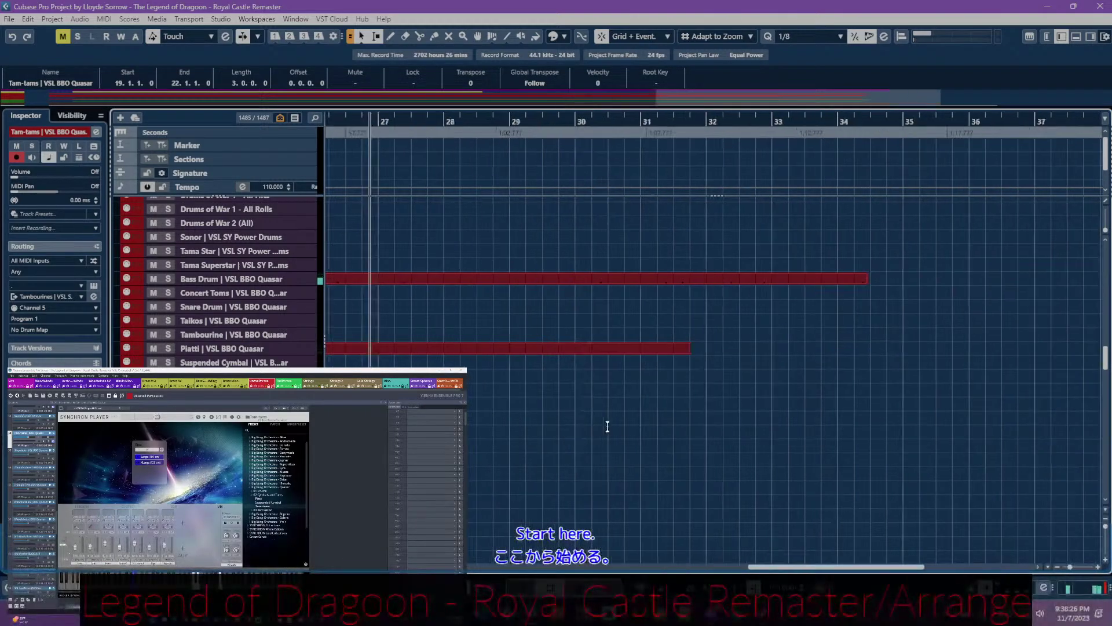
{"action": "left_click", "coordinate": [677, 123]}
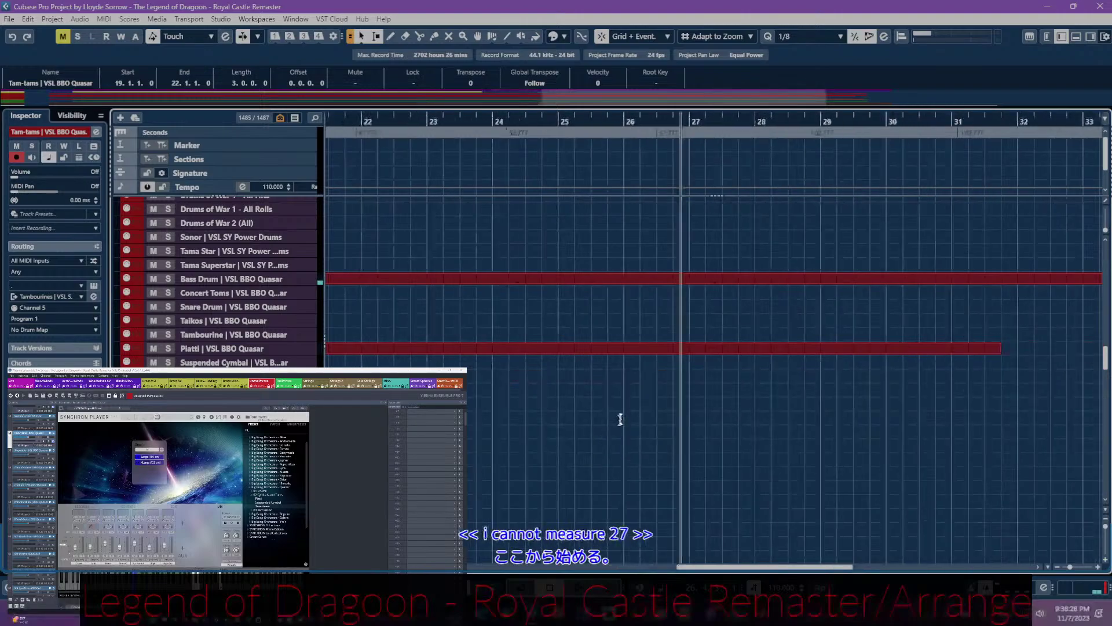
{"action": "key", "text": "space"}
{"action": "left_click", "coordinate": [637, 189]}
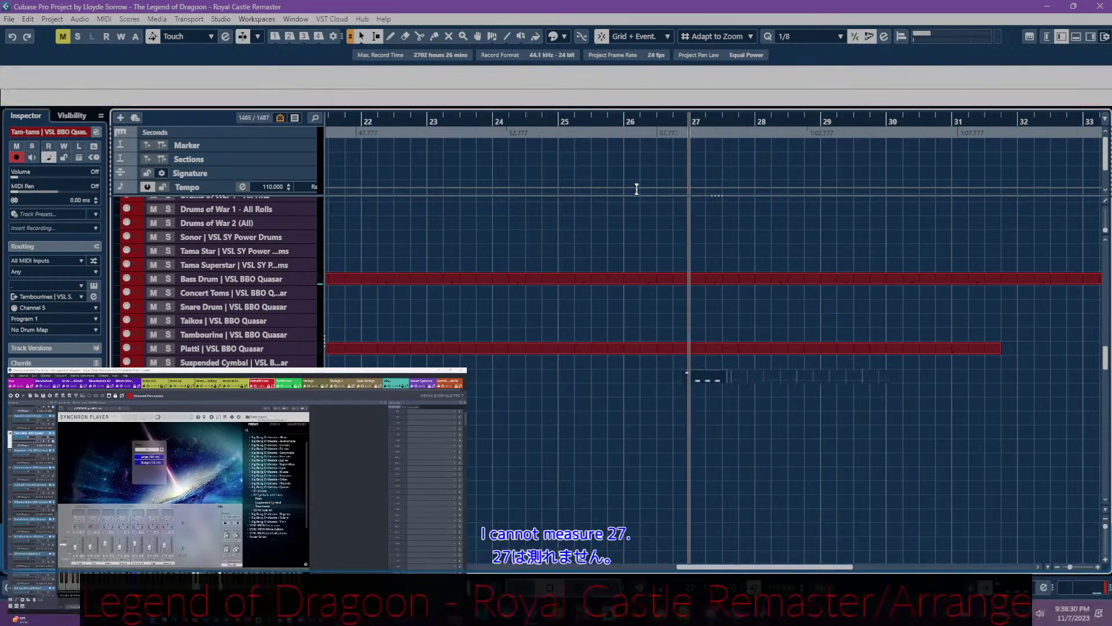
- Play back the arrangement from about bar 25 through the ending, and return the view to the start of the project
{"action": "left_click", "coordinate": [555, 122]}
{"action": "key", "text": "space"}
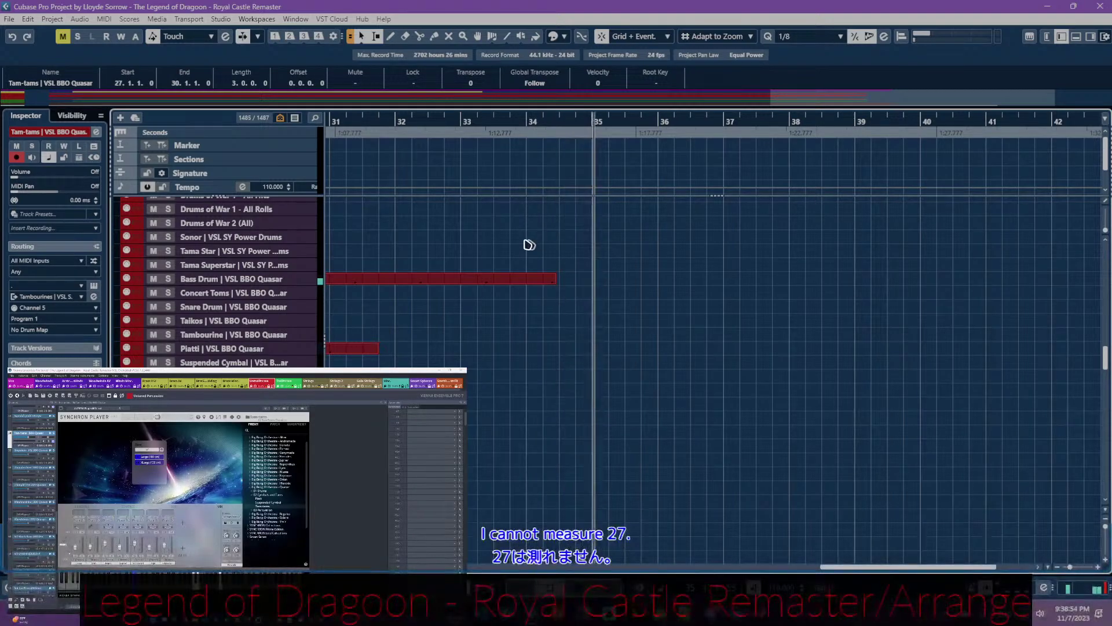
{"action": "scroll", "coordinate": [539, 289], "scroll_direction": "down", "scroll_amount": 15}
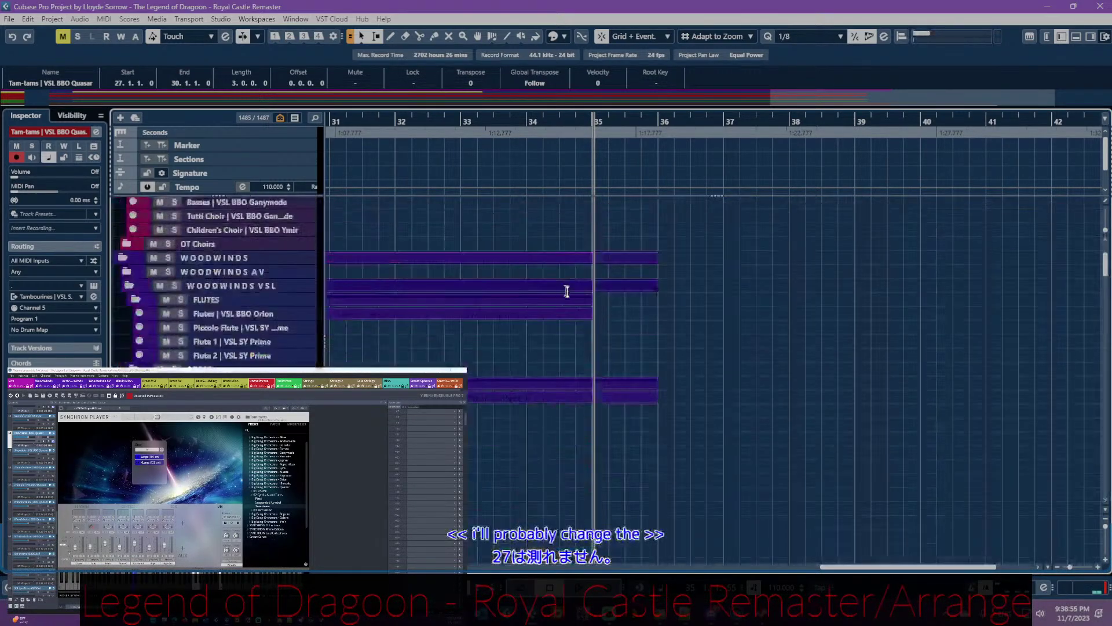
{"action": "scroll", "coordinate": [559, 321], "scroll_direction": "up", "scroll_amount": 15}
{"action": "scroll", "coordinate": [559, 324], "scroll_direction": "left", "scroll_amount": 10}
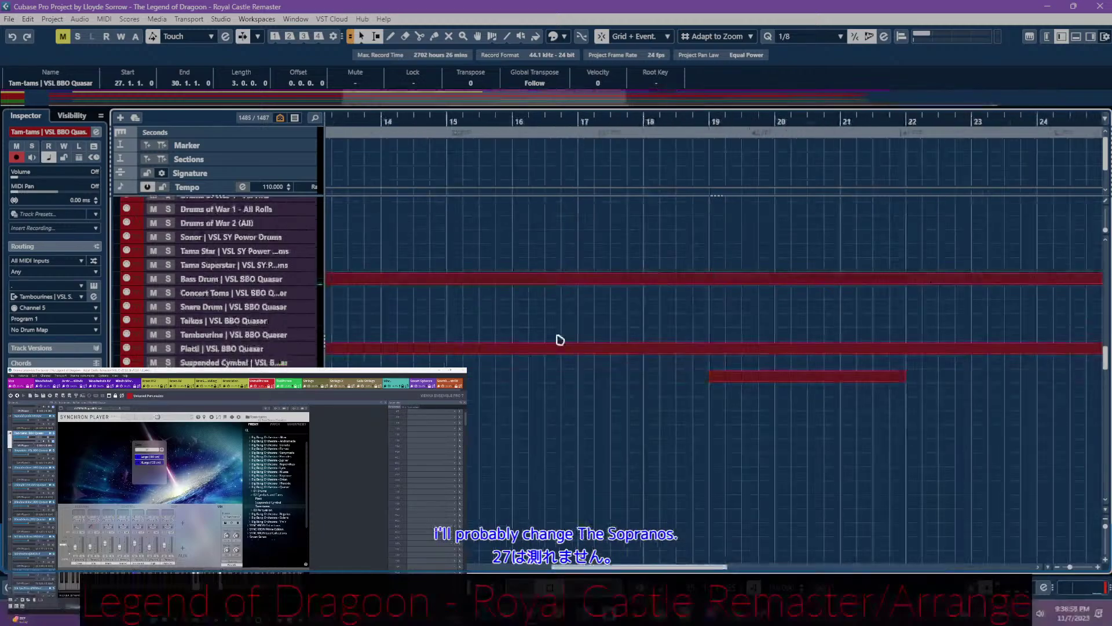
{"action": "scroll", "coordinate": [558, 339], "scroll_direction": "left", "scroll_amount": 7}
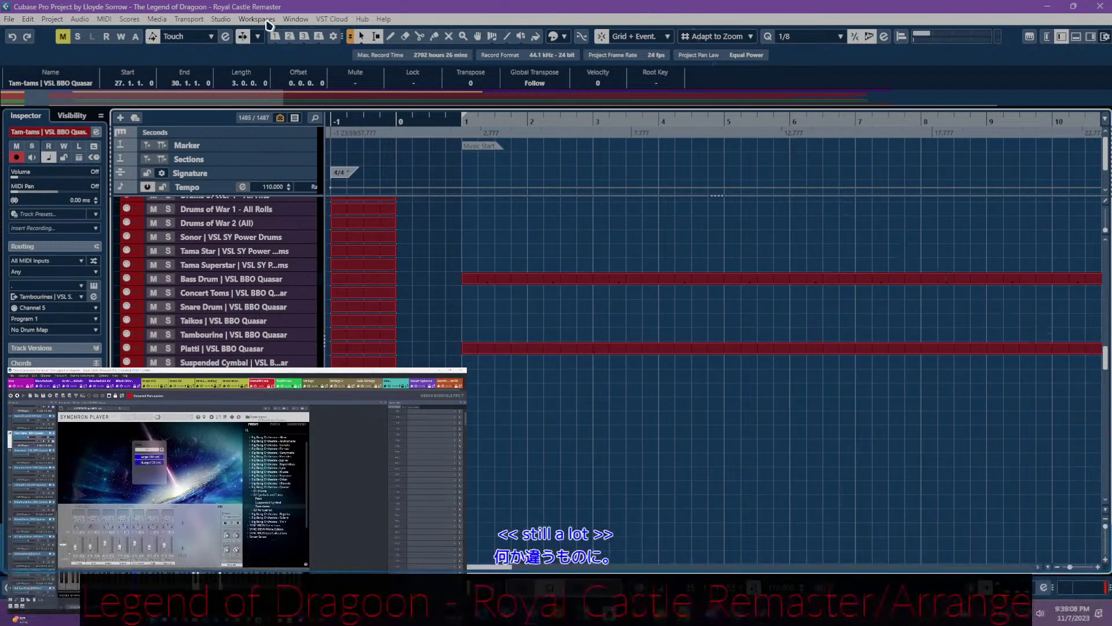
- In the project notepad, replace the sleigh-bell doubling line with a note to change the choir's final articulation to a noticeable but unaccented attack
{"action": "left_click", "coordinate": [157, 19]}
{"action": "mouse_move", "coordinate": [78, 21]}
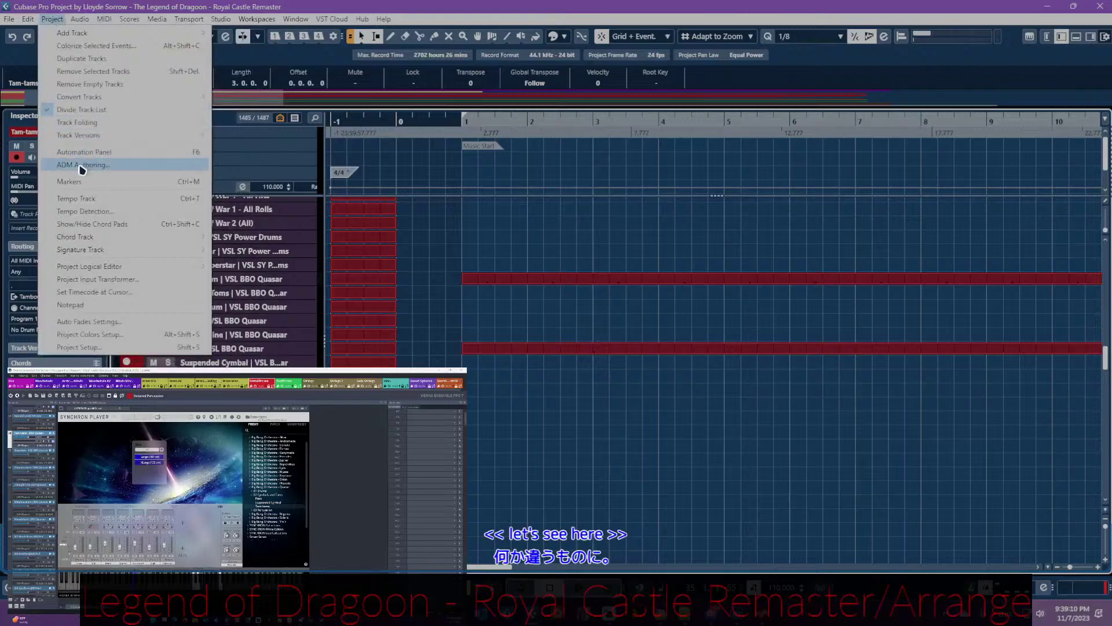
{"action": "key", "text": "alt+Tab"}
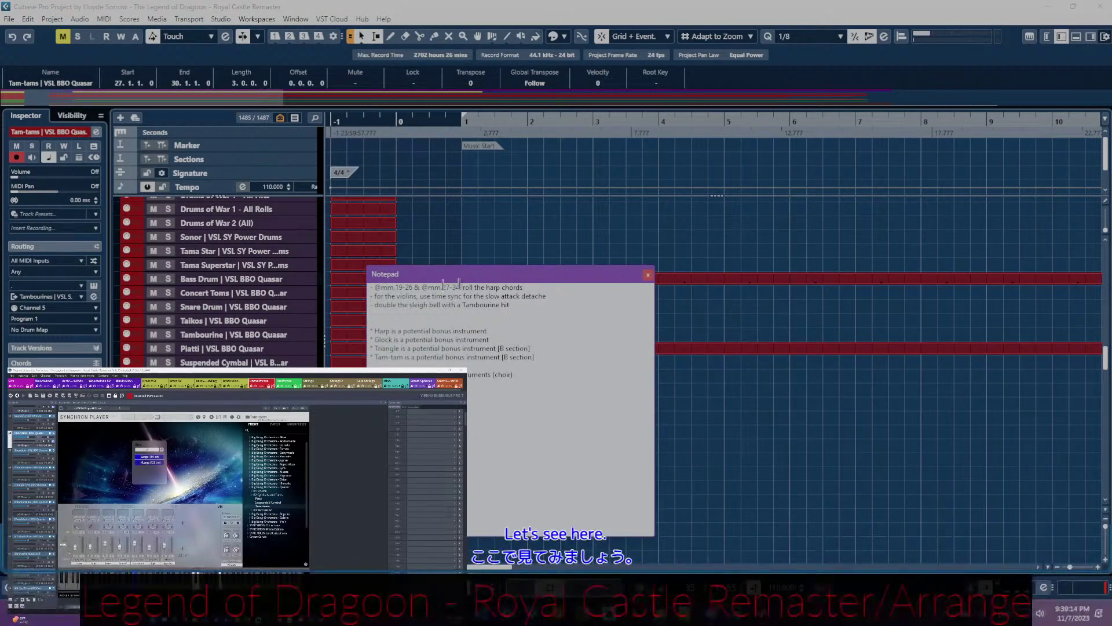
{"action": "key", "text": "shift+Home"}
{"action": "type", "text": "- ch"}
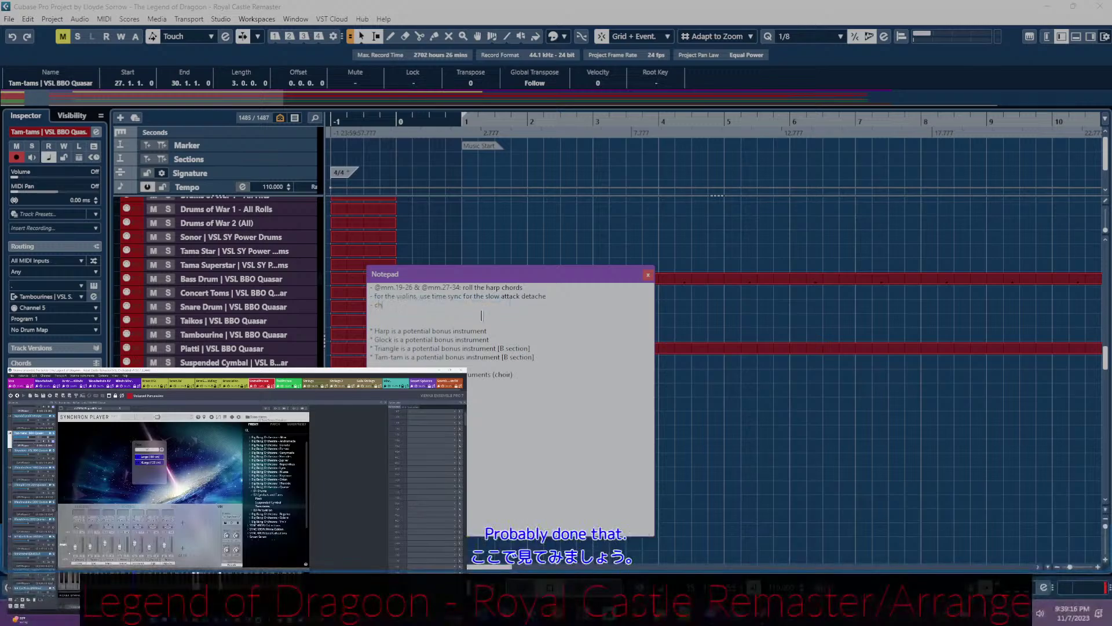
{"action": "type", "text": "ange the final note articulation for the choir. Should be more of a noticeabl"}
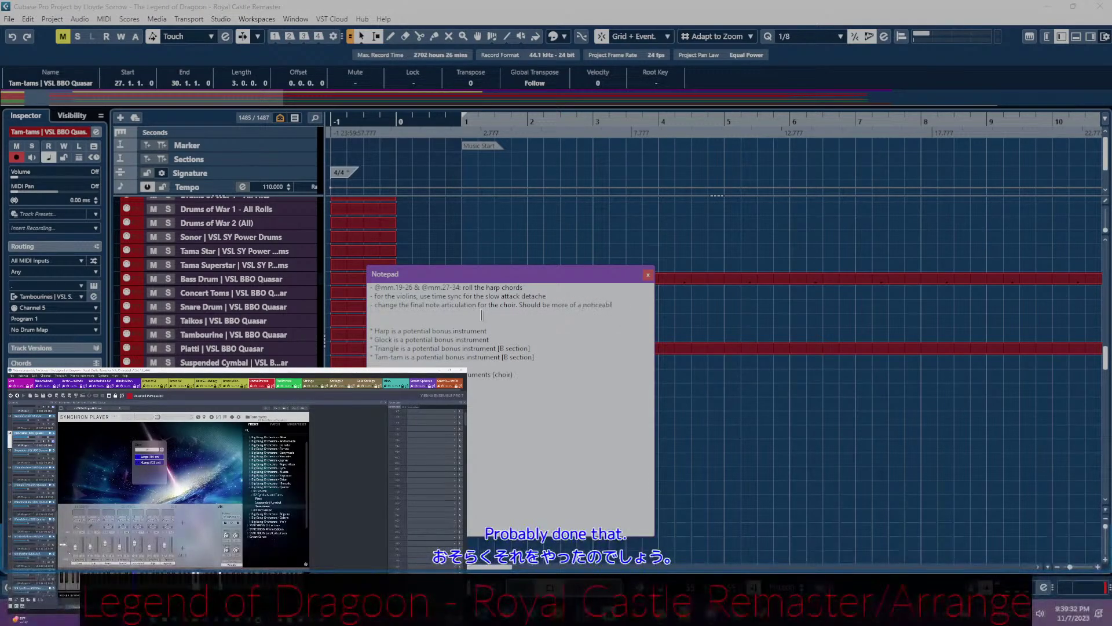
{"action": "type", "text": "e attack, but not as if i"}
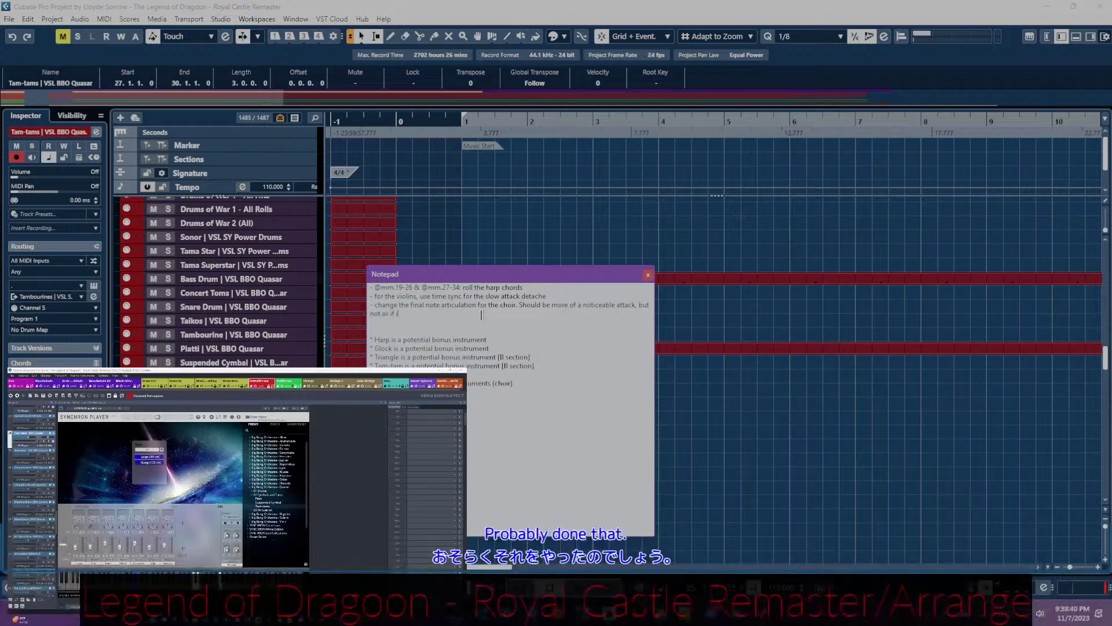
{"action": "type", "text": "t were an accent."}
{"action": "left_click_drag", "start_coordinate": [503, 349], "coordinate": [344, 337]}
{"action": "key", "text": "Delete"}
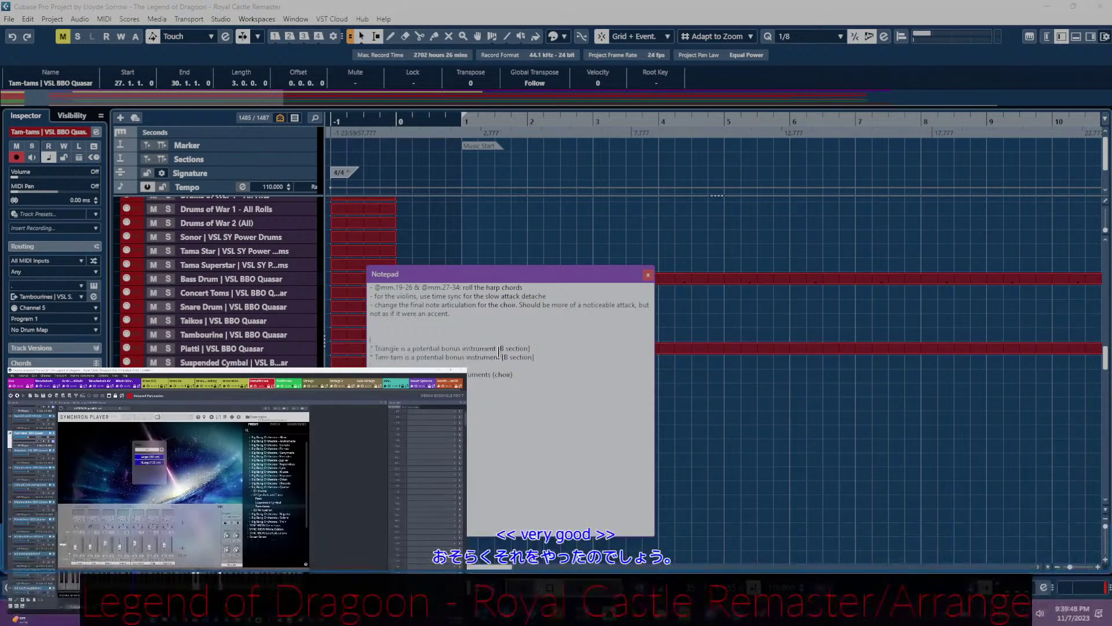
{"action": "key", "text": "ctrl+z"}
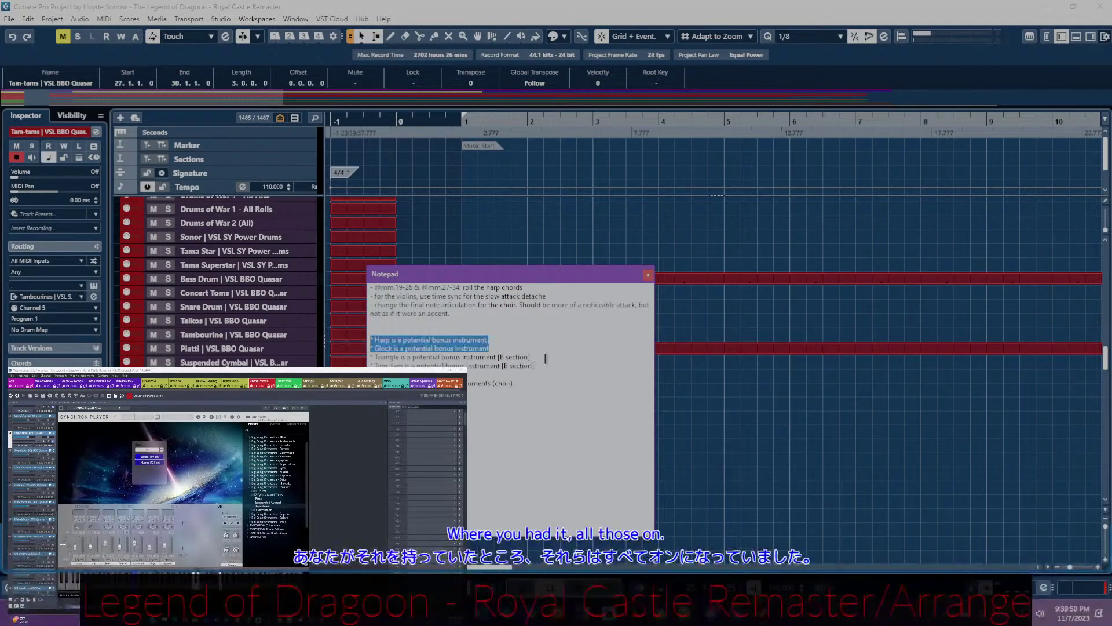
- Remove the word "potential" from the Harp, Triangle and Tam-tam bonus instrument lines in the notepad
{"action": "left_click", "coordinate": [461, 346]}
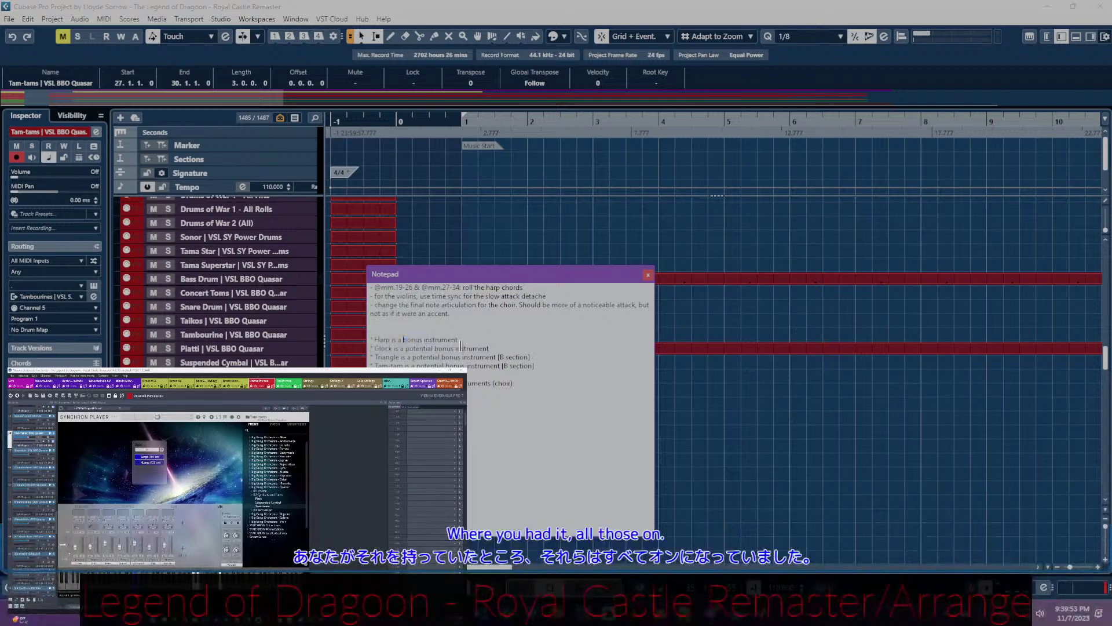
{"action": "double_click", "coordinate": [429, 357]}
{"action": "key", "text": "BackSpace"}
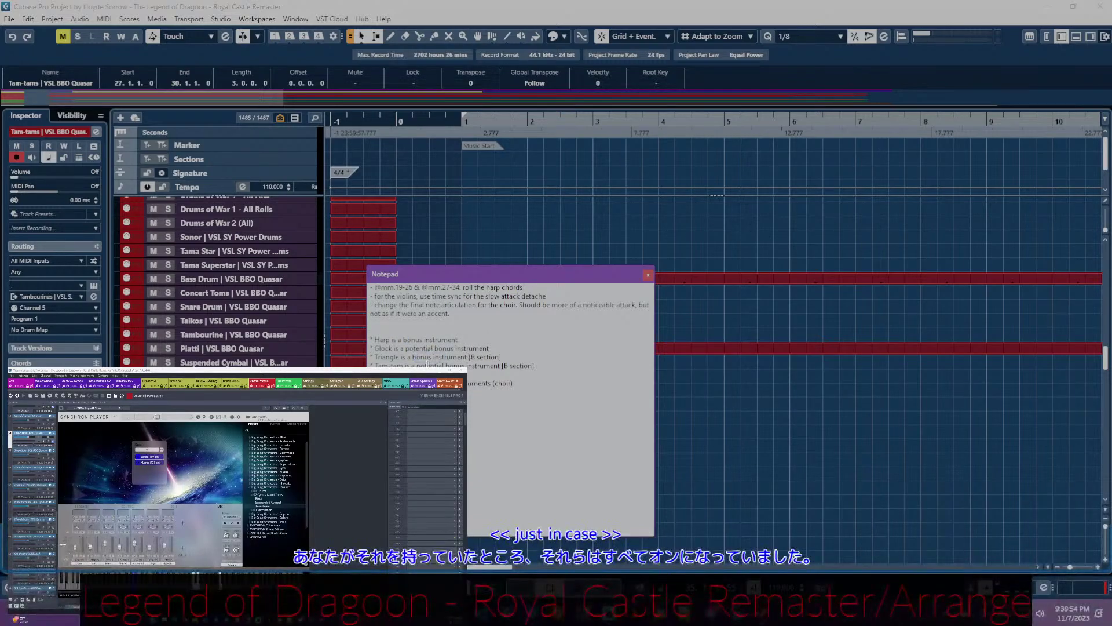
{"action": "double_click", "coordinate": [428, 366]}
{"action": "key", "text": "BackSpace"}
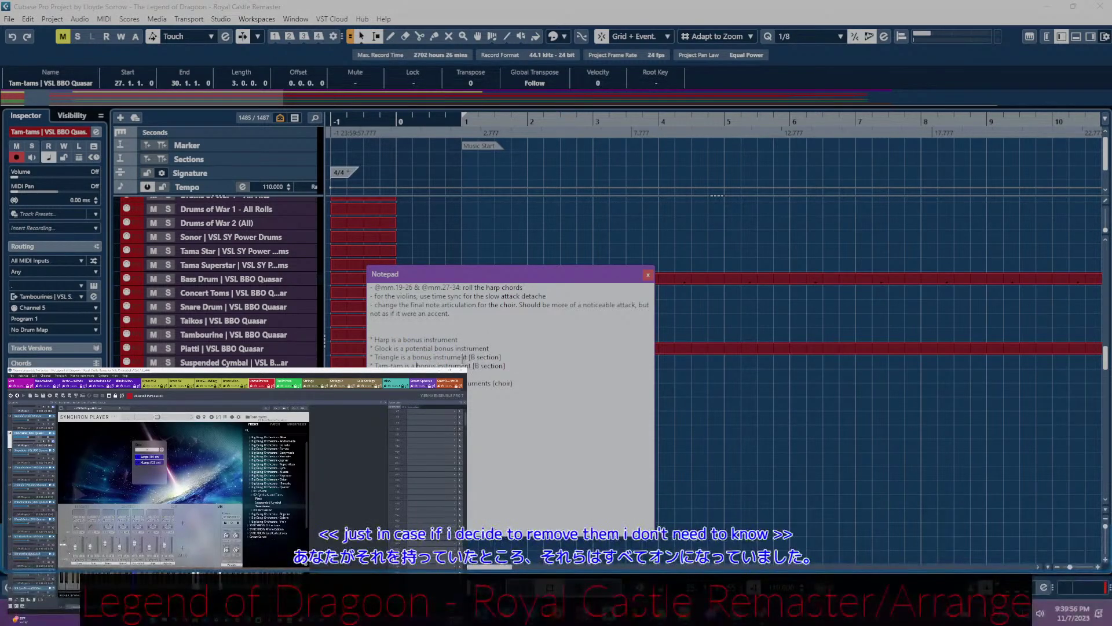
- Mark the Triangle bonus instrument line with double asterisks at its beginning and end
{"action": "left_click", "coordinate": [374, 357]}
{"action": "type", "text": "*"}
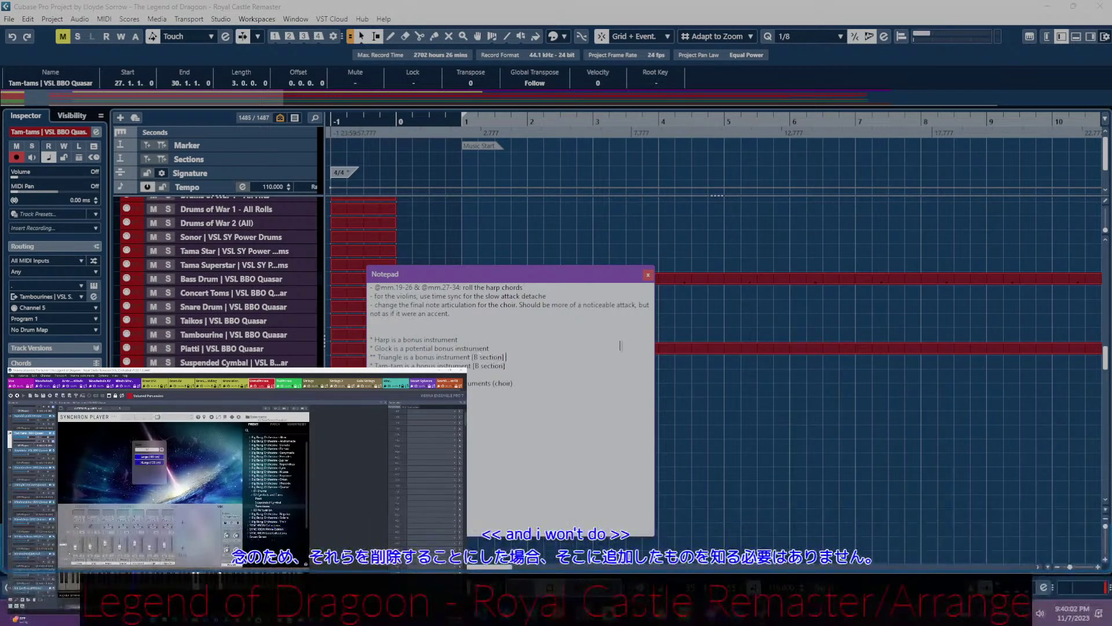
{"action": "key", "text": "End"}
{"action": "type", "text": "**"}
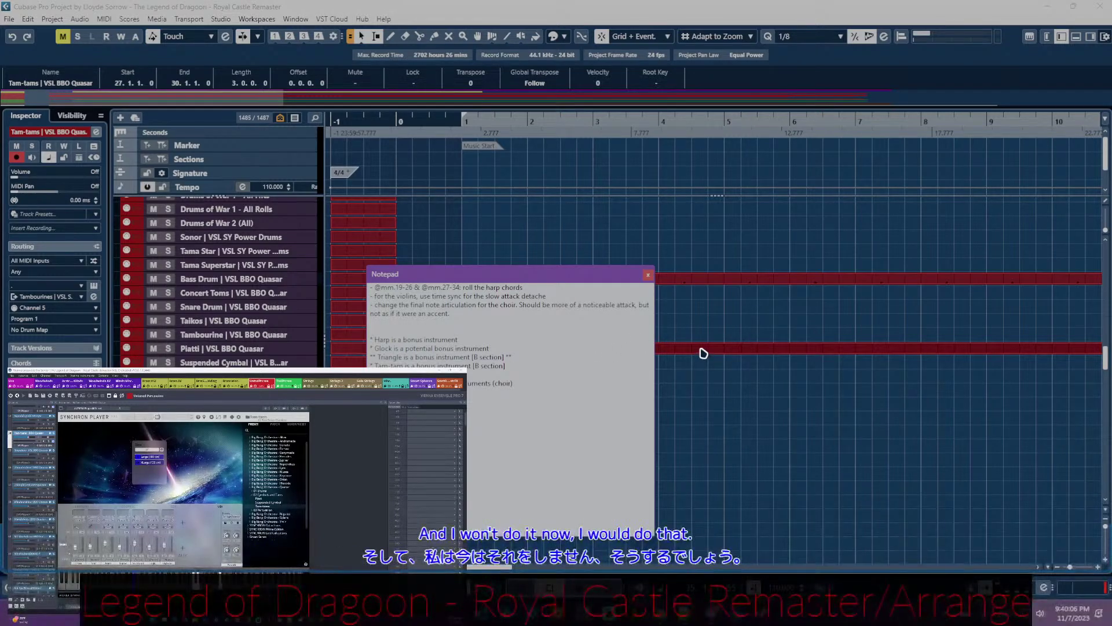
- Move the notepad aside to review the full notes beside the arrangement, and close it
{"action": "left_click_drag", "start_coordinate": [547, 280], "coordinate": [629, 293]}
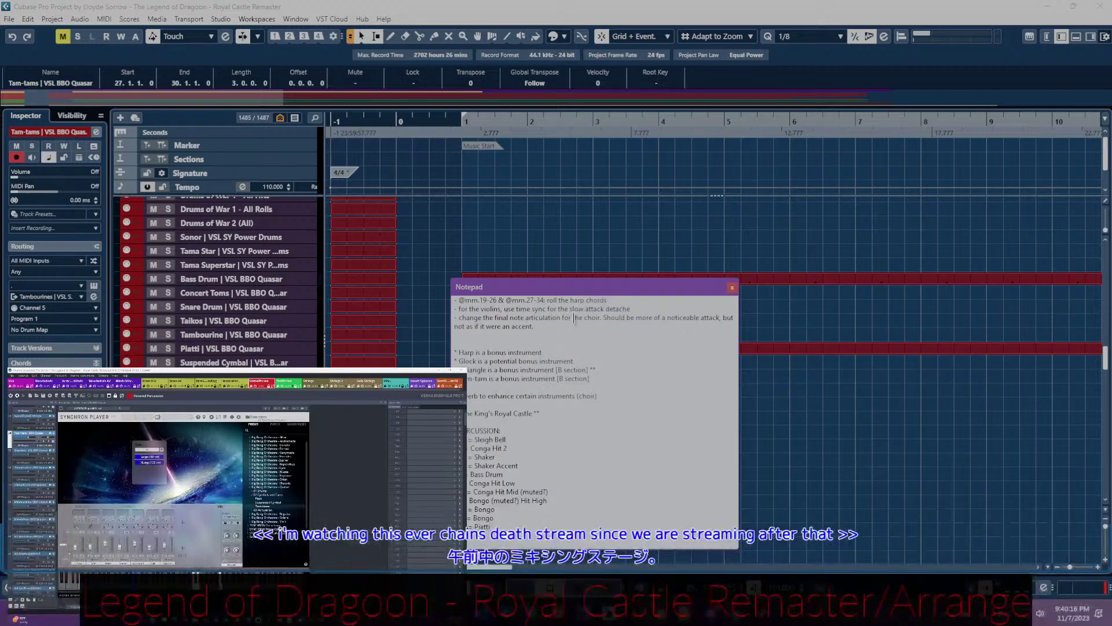
{"action": "left_click_drag", "start_coordinate": [572, 293], "coordinate": [700, 220]}
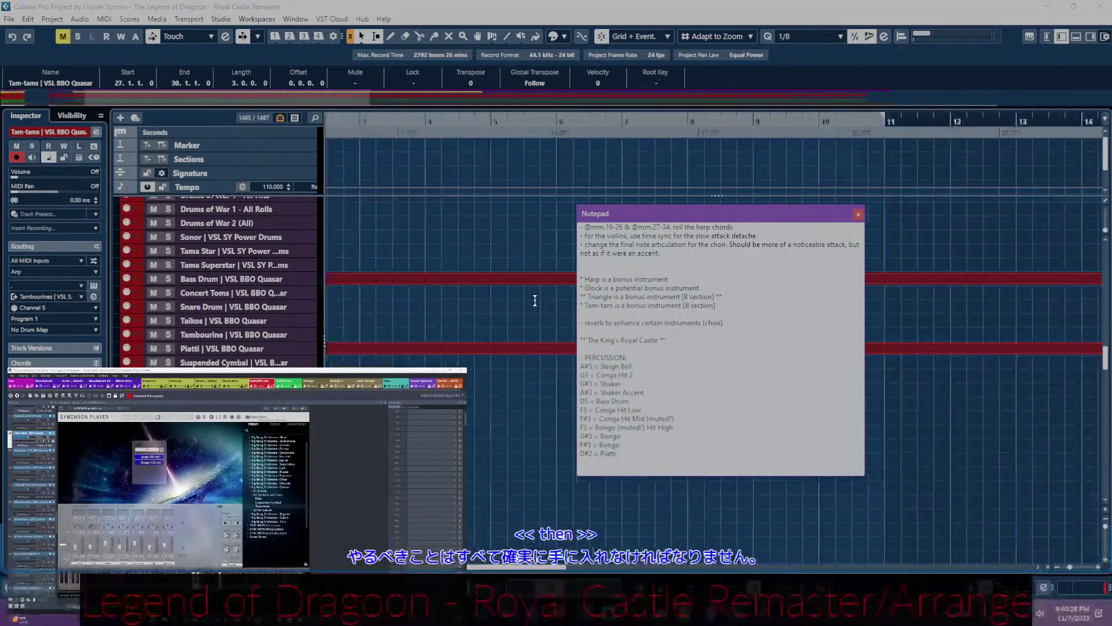
{"action": "scroll", "coordinate": [529, 316], "scroll_direction": "down", "scroll_amount": 10}
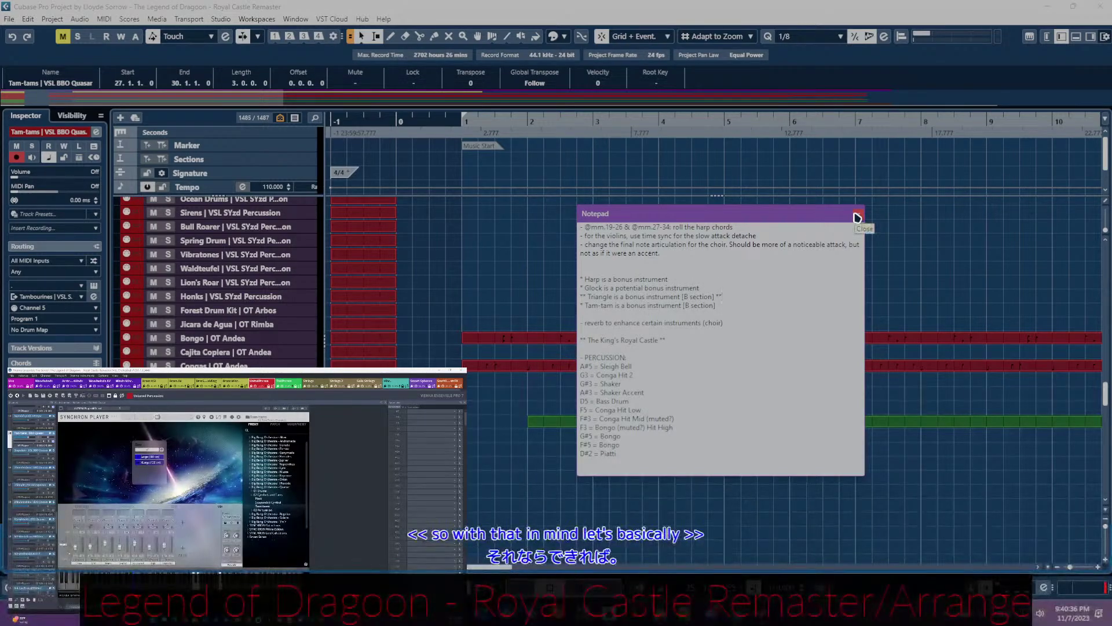
{"action": "left_click_drag", "start_coordinate": [828, 213], "coordinate": [1040, 285]}
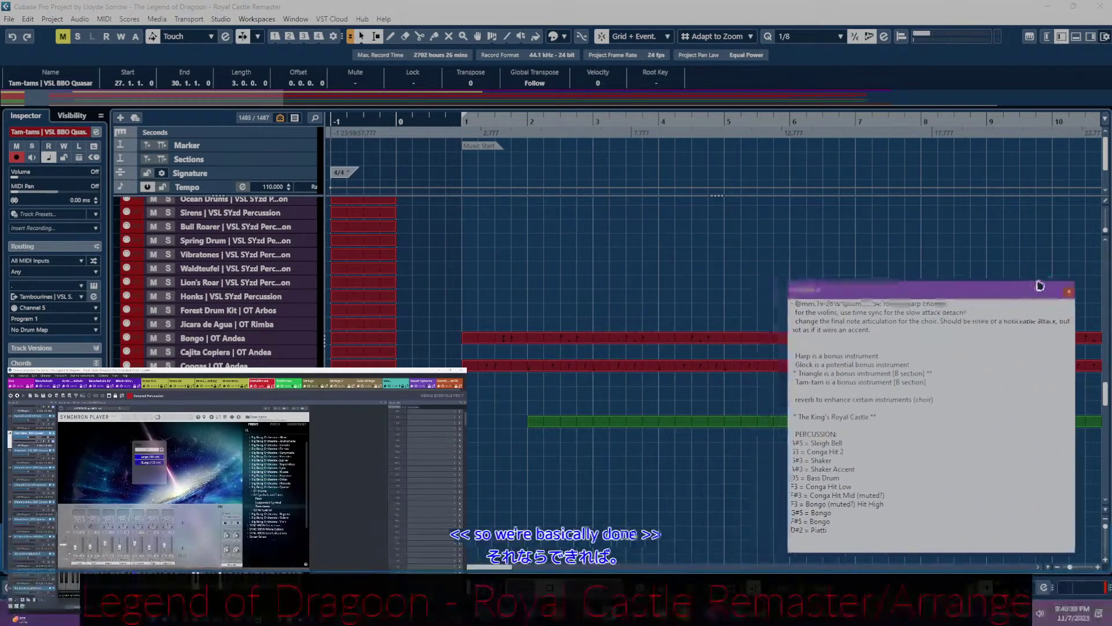
{"action": "left_click", "coordinate": [1069, 294]}
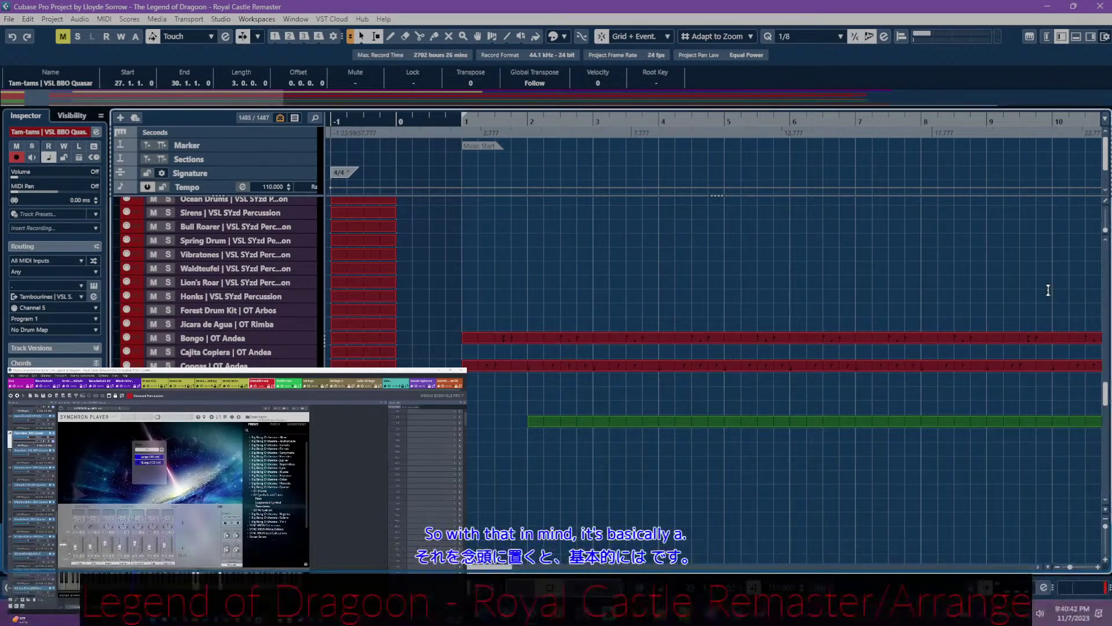
- Look through the percussion, harp and string tracks, and place the project cursor at bar 1 for the final playthrough
{"action": "scroll", "coordinate": [533, 328], "scroll_direction": "up", "scroll_amount": 5}
{"action": "scroll", "coordinate": [533, 328], "scroll_direction": "down", "scroll_amount": 10}
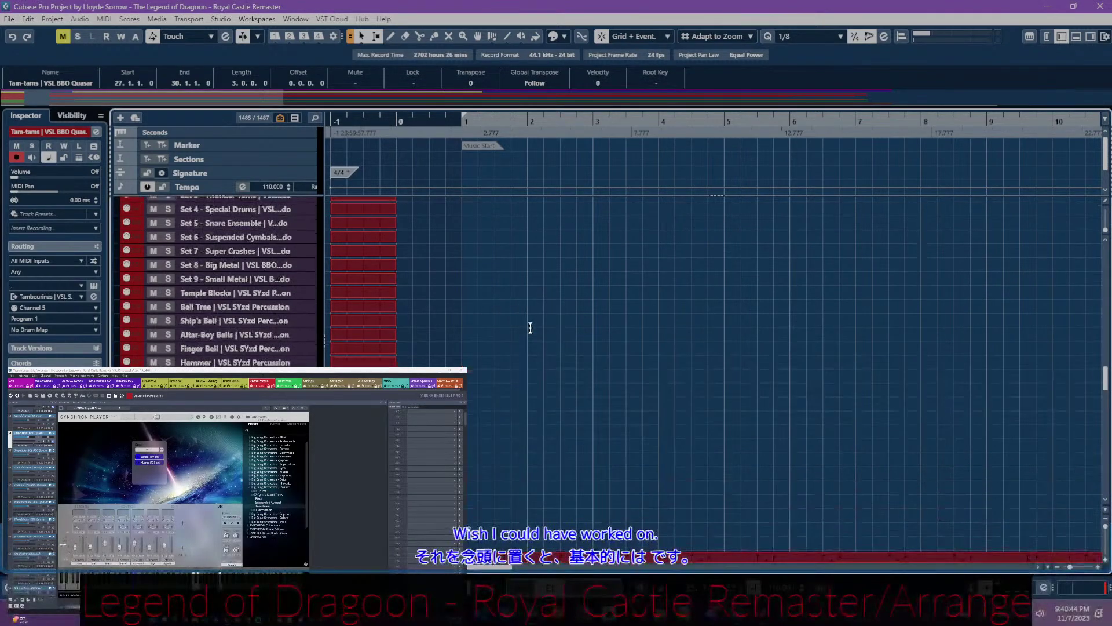
{"action": "scroll", "coordinate": [533, 330], "scroll_direction": "down", "scroll_amount": 5}
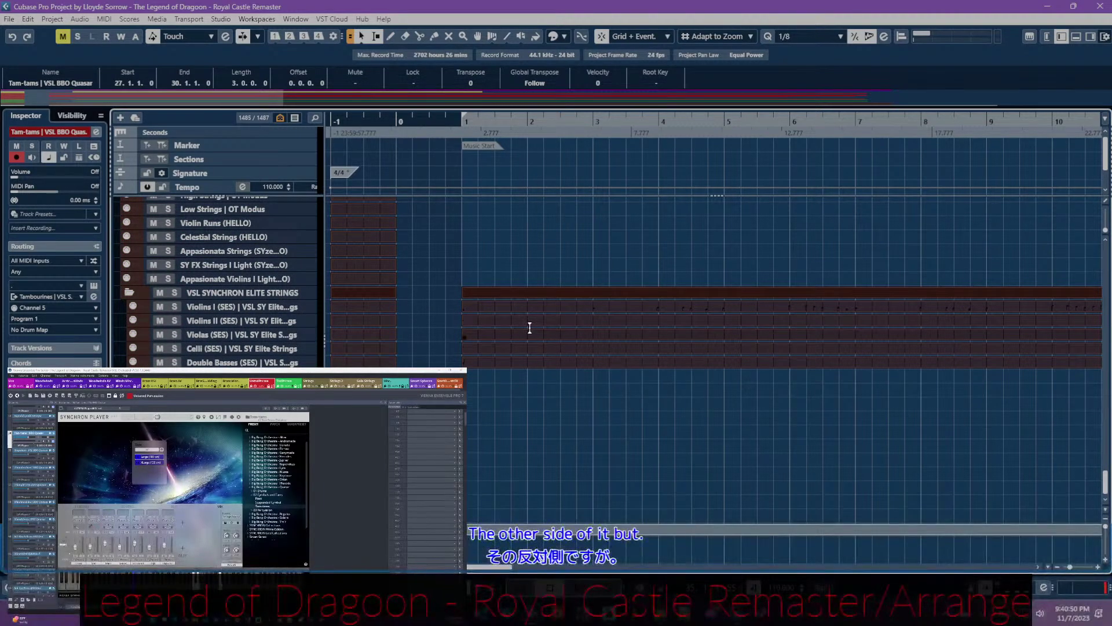
{"action": "scroll", "coordinate": [529, 327], "scroll_direction": "up", "scroll_amount": 6}
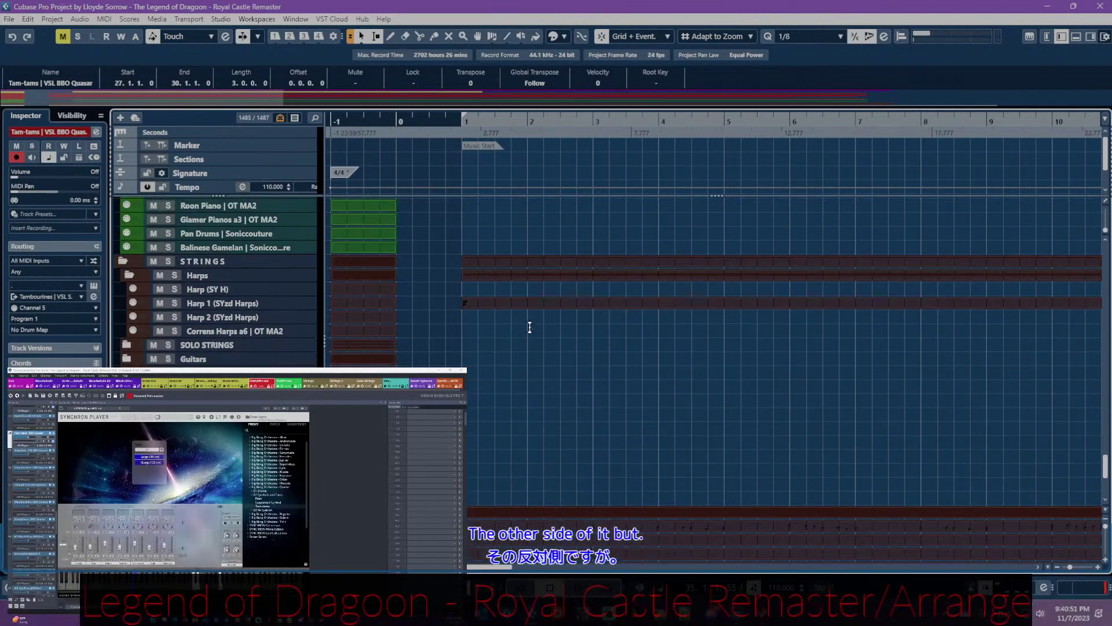
{"action": "left_click", "coordinate": [458, 124]}
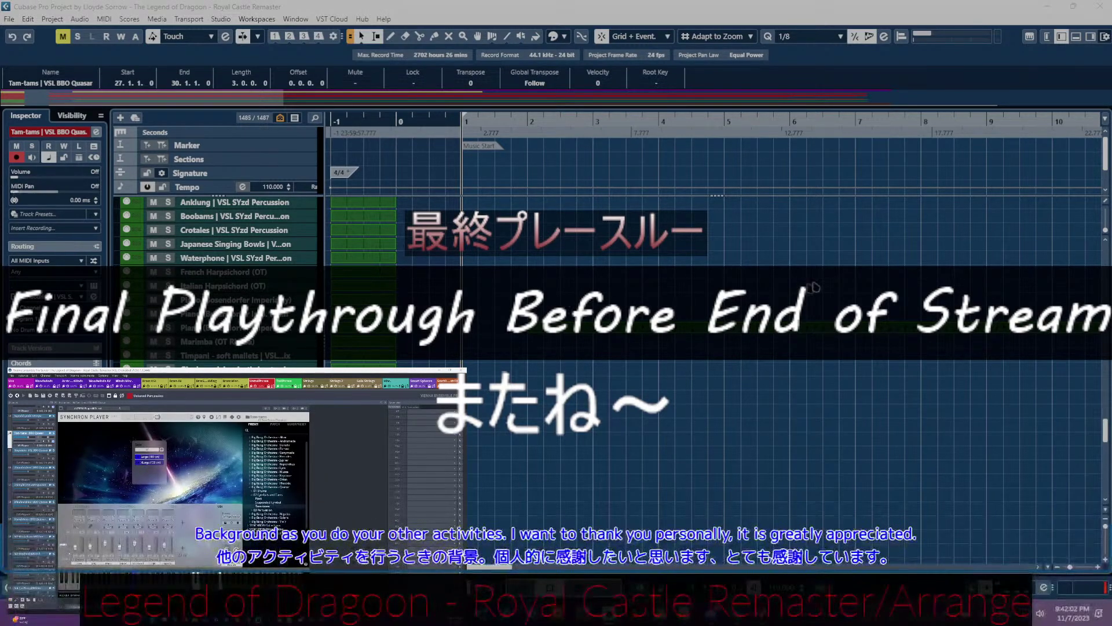
{"action": "scroll", "coordinate": [519, 275], "scroll_direction": "down", "scroll_amount": 3}
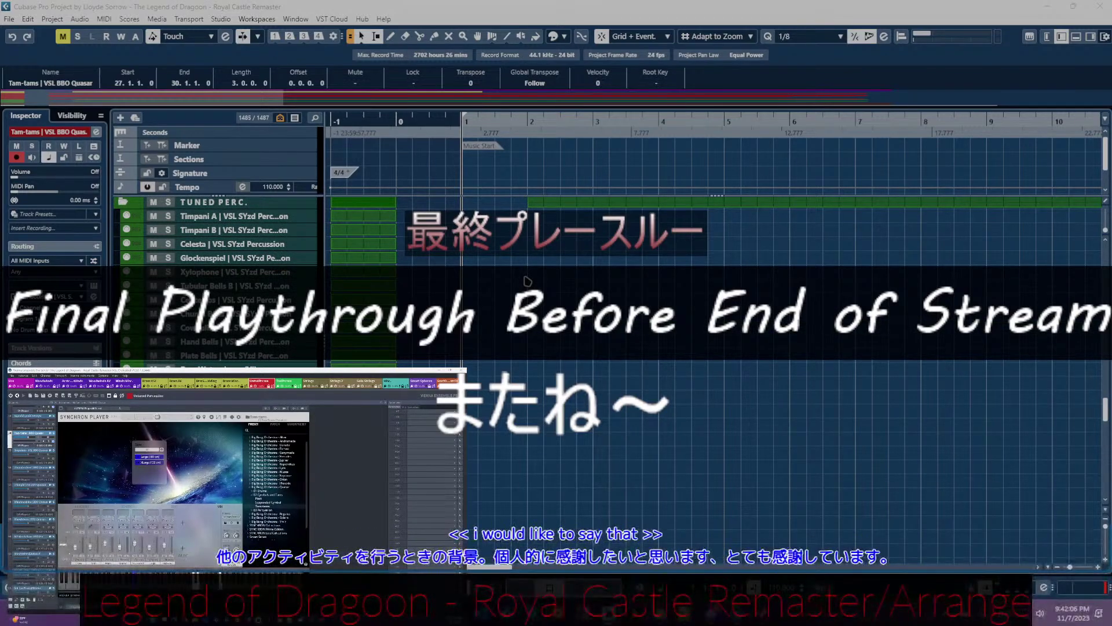
{"action": "scroll", "coordinate": [528, 281], "scroll_direction": "down", "scroll_amount": 4}
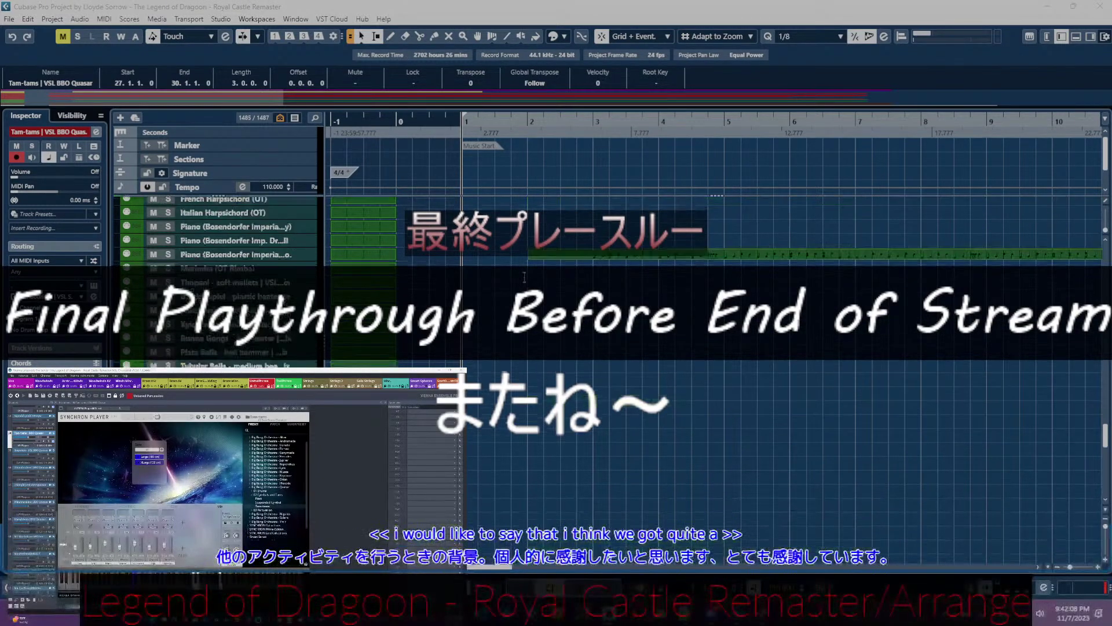
- Solo the Synchron Elite Strings, audition their melody with the Violins I part open in the Key Editor, and clear all solos
{"action": "scroll", "coordinate": [527, 281], "scroll_direction": "down", "scroll_amount": 3}
{"action": "scroll", "coordinate": [524, 278], "scroll_direction": "up", "scroll_amount": 3}
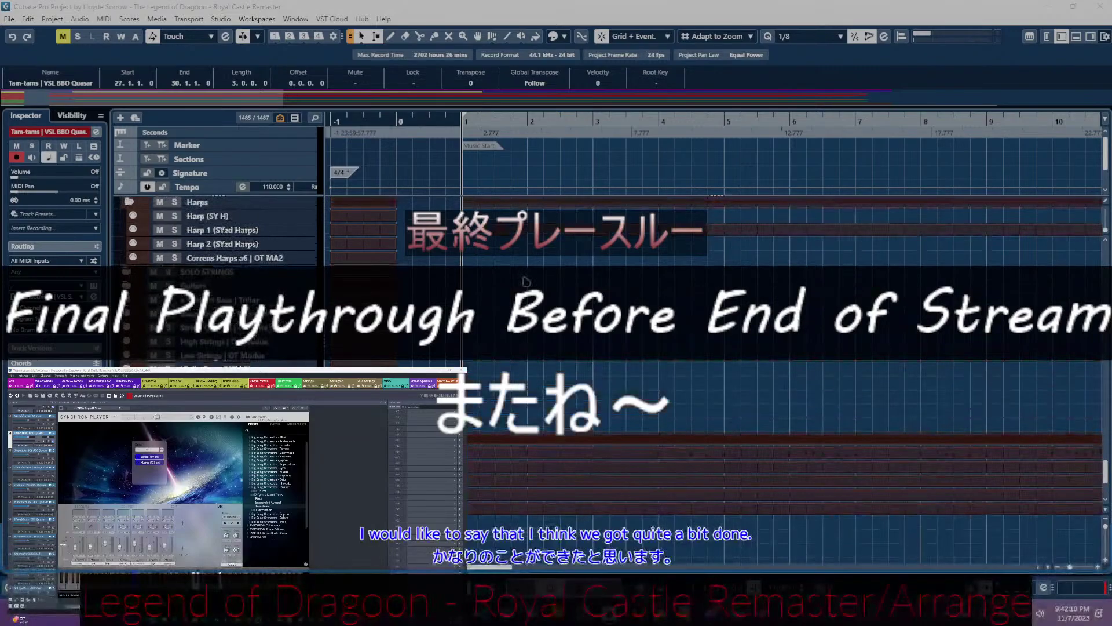
{"action": "scroll", "coordinate": [523, 277], "scroll_direction": "down", "scroll_amount": 3}
{"action": "scroll", "coordinate": [523, 277], "scroll_direction": "up", "scroll_amount": 3}
{"action": "scroll", "coordinate": [523, 277], "scroll_direction": "down", "scroll_amount": 3}
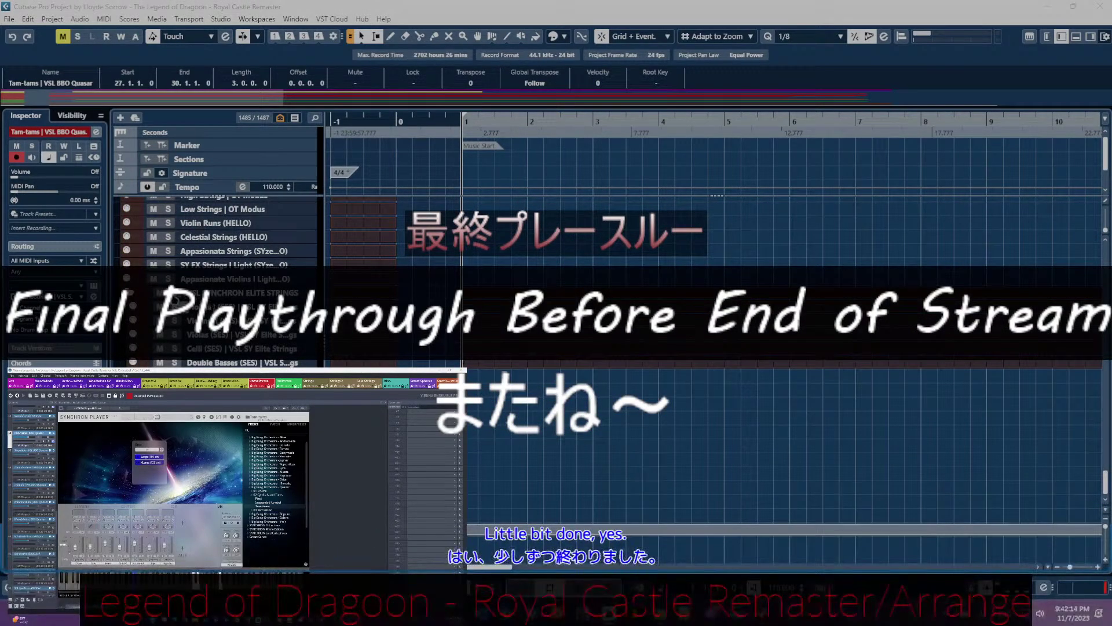
{"action": "left_click", "coordinate": [243, 293]}
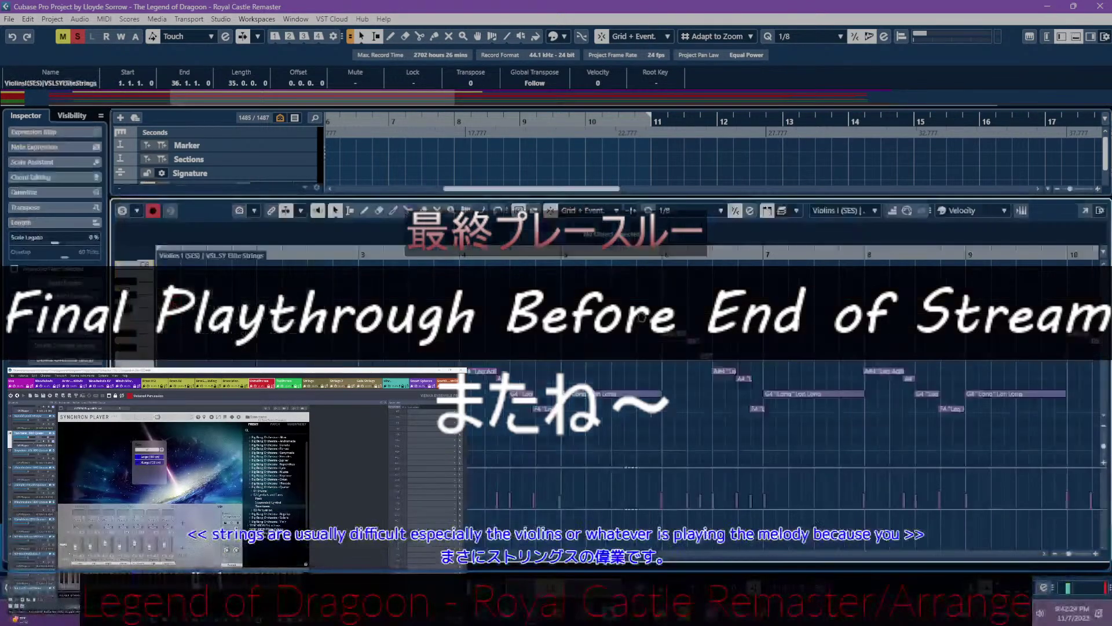
{"action": "double_click", "coordinate": [643, 316]}
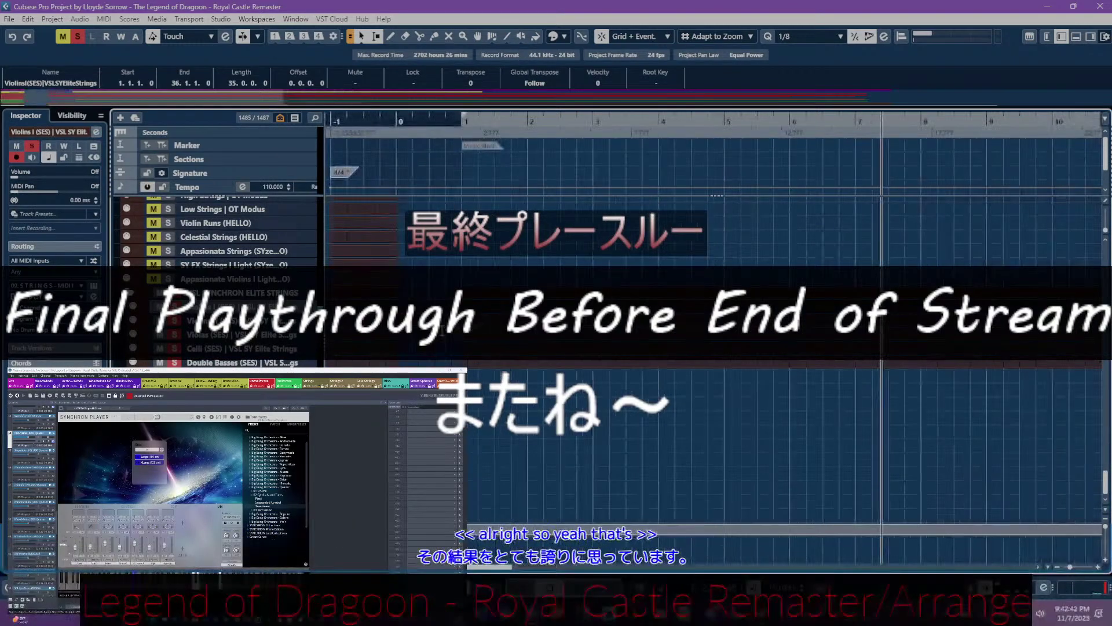
{"action": "left_click", "coordinate": [78, 38]}
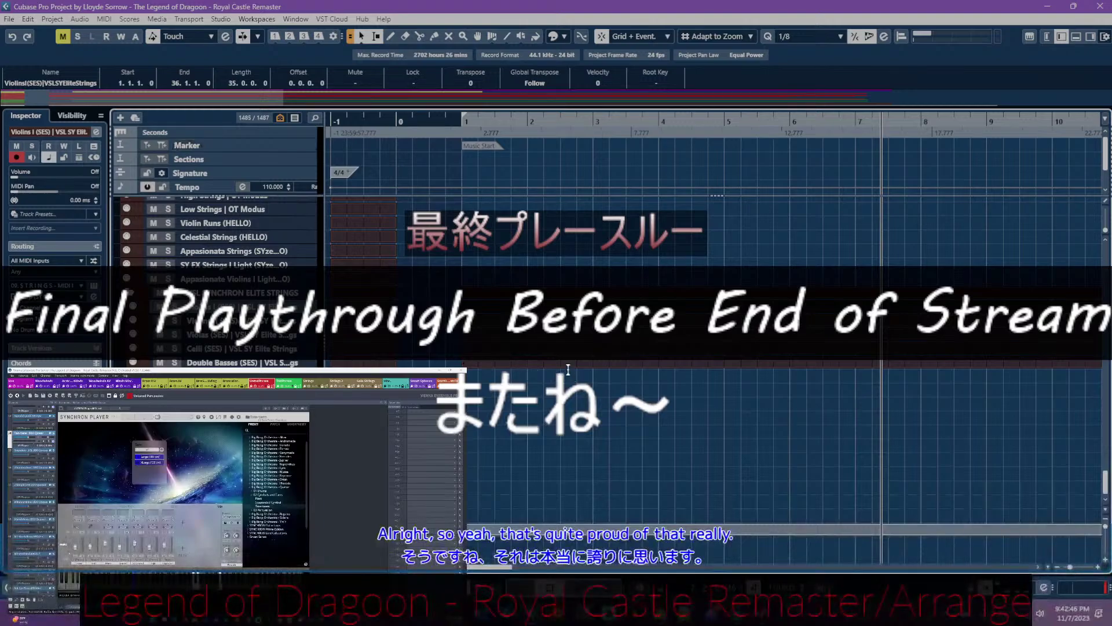
- Look over the string and percussion tracks along the timeline through the end of the arrangement near bar 36
{"action": "scroll", "coordinate": [560, 368], "scroll_direction": "up", "scroll_amount": 5}
{"action": "scroll", "coordinate": [560, 368], "scroll_direction": "up", "scroll_amount": 5}
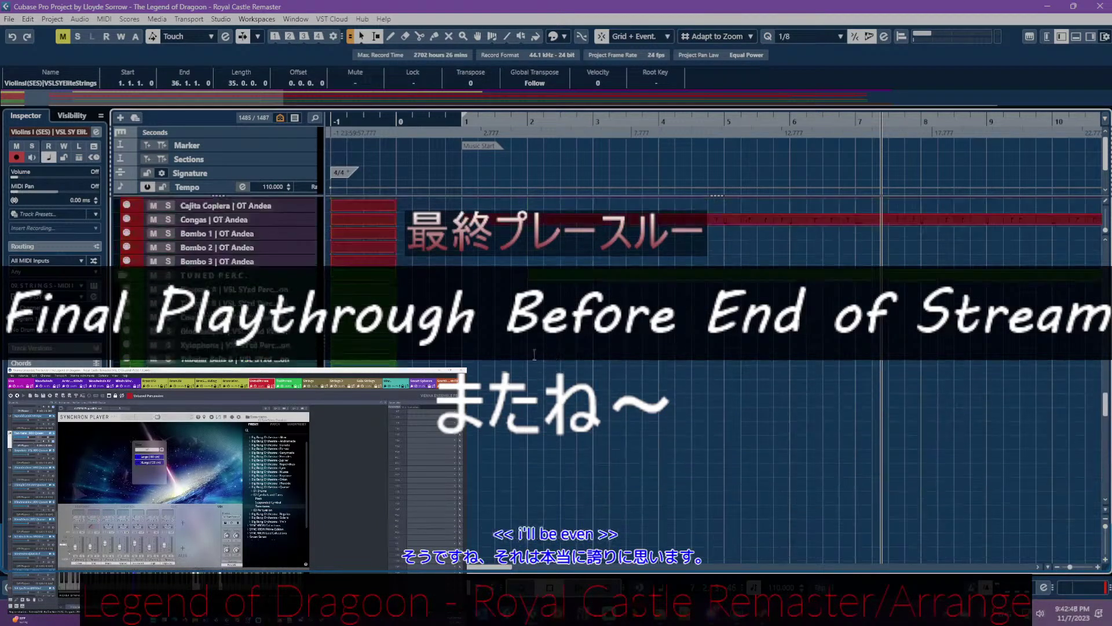
{"action": "scroll", "coordinate": [536, 358], "scroll_direction": "down", "scroll_amount": 8}
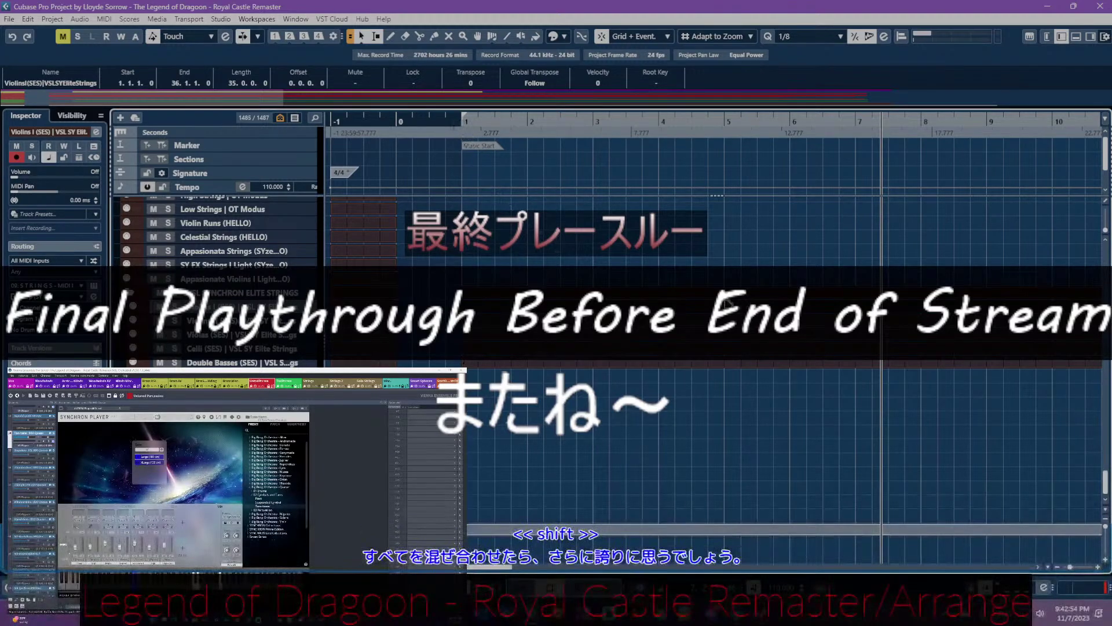
{"action": "scroll", "coordinate": [727, 303], "scroll_direction": "right", "scroll_amount": 5}
{"action": "scroll", "coordinate": [689, 300], "scroll_direction": "right", "scroll_amount": 14}
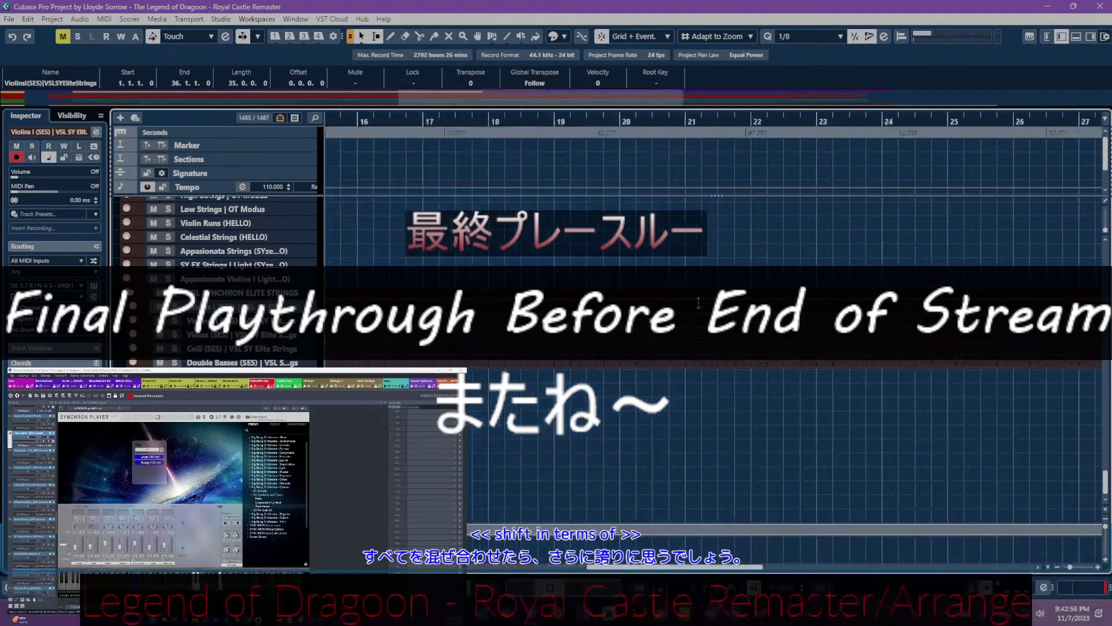
{"action": "scroll", "coordinate": [690, 301], "scroll_direction": "right", "scroll_amount": 10}
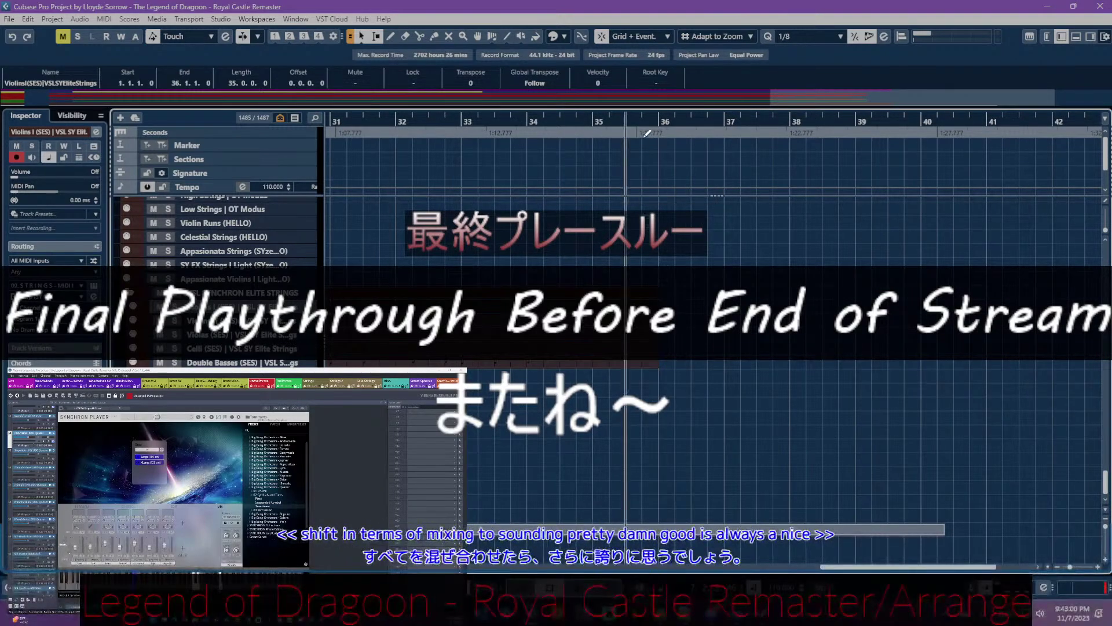
{"action": "left_click", "coordinate": [658, 122]}
{"action": "scroll", "coordinate": [631, 264], "scroll_direction": "left", "scroll_amount": 20}
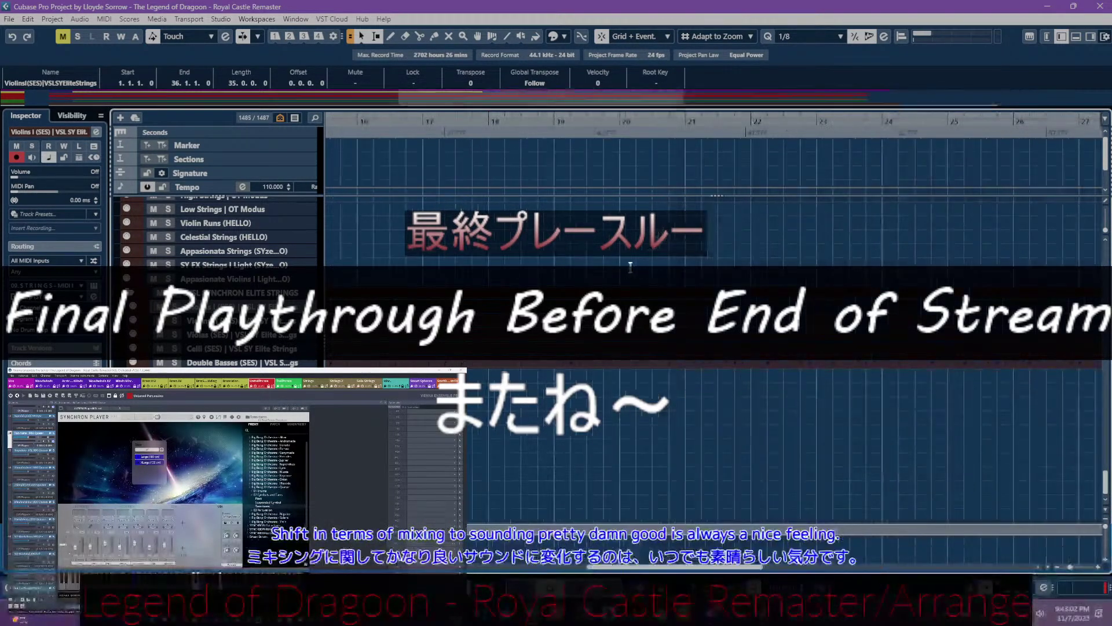
{"action": "scroll", "coordinate": [218, 278], "scroll_direction": "down", "scroll_amount": 15}
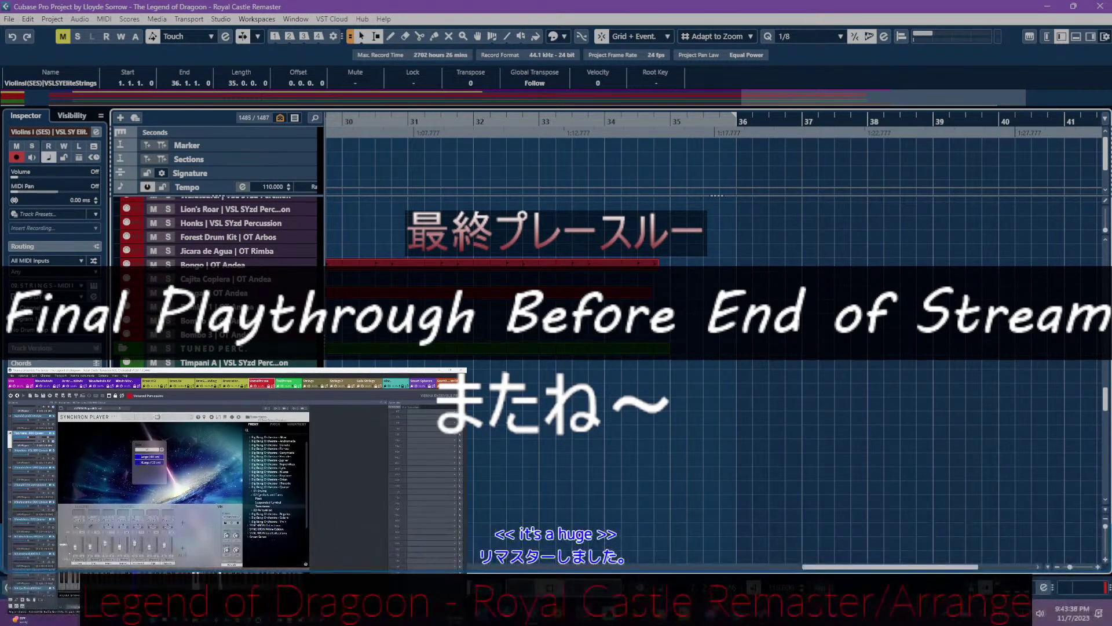
{"action": "scroll", "coordinate": [506, 316], "scroll_direction": "left", "scroll_amount": 17}
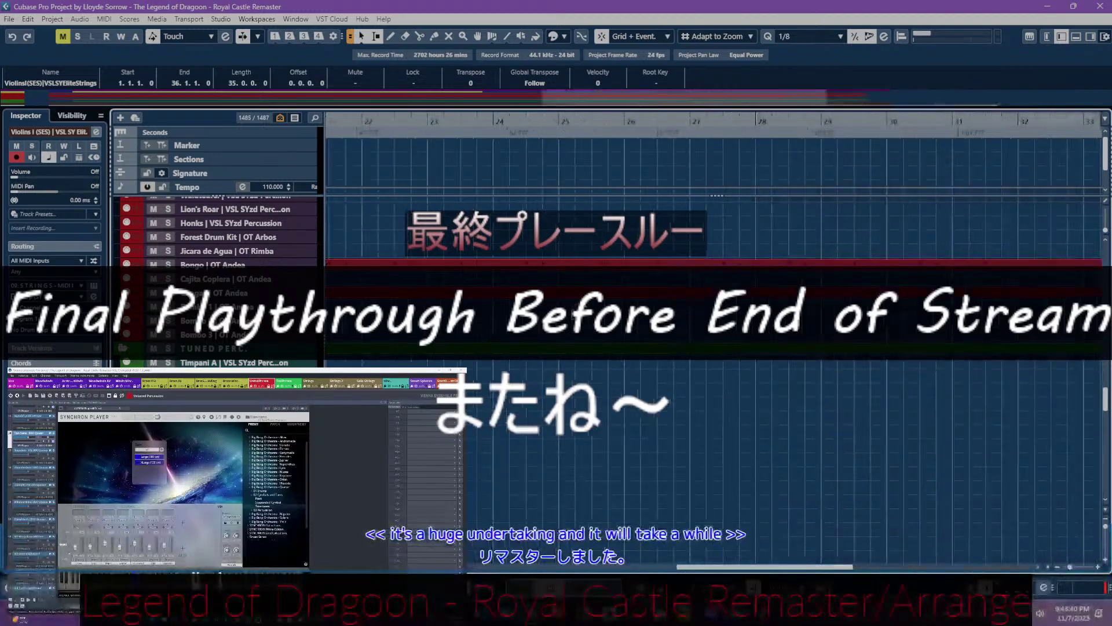
{"action": "scroll", "coordinate": [506, 316], "scroll_direction": "left", "scroll_amount": 5}
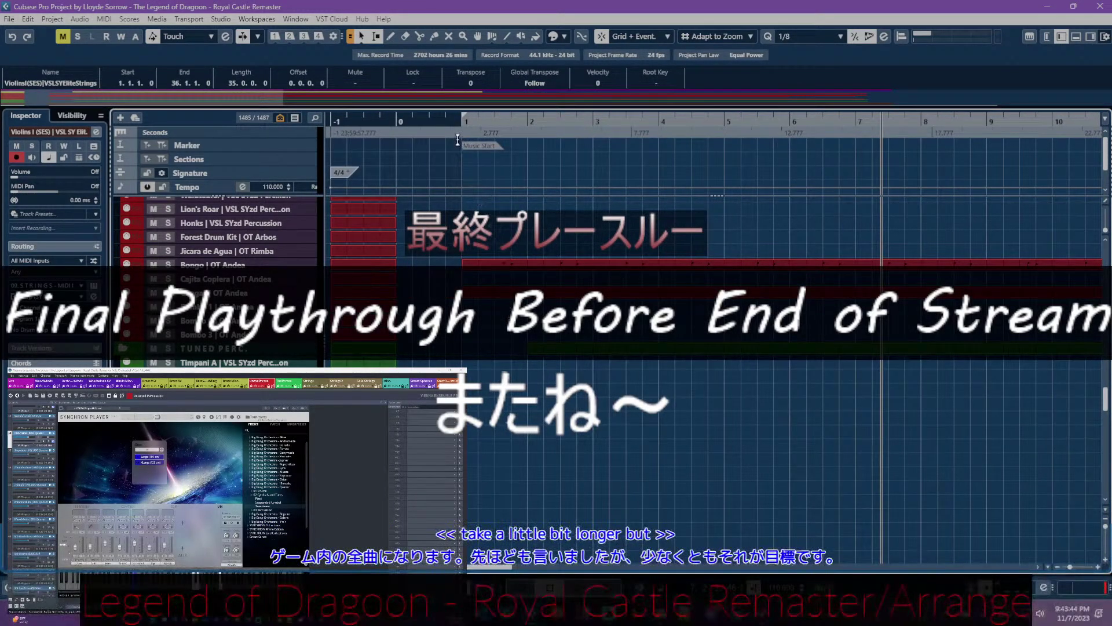
- Return the project cursor to bar 1 and start playback of the full arrangement
{"action": "left_click", "coordinate": [460, 119]}
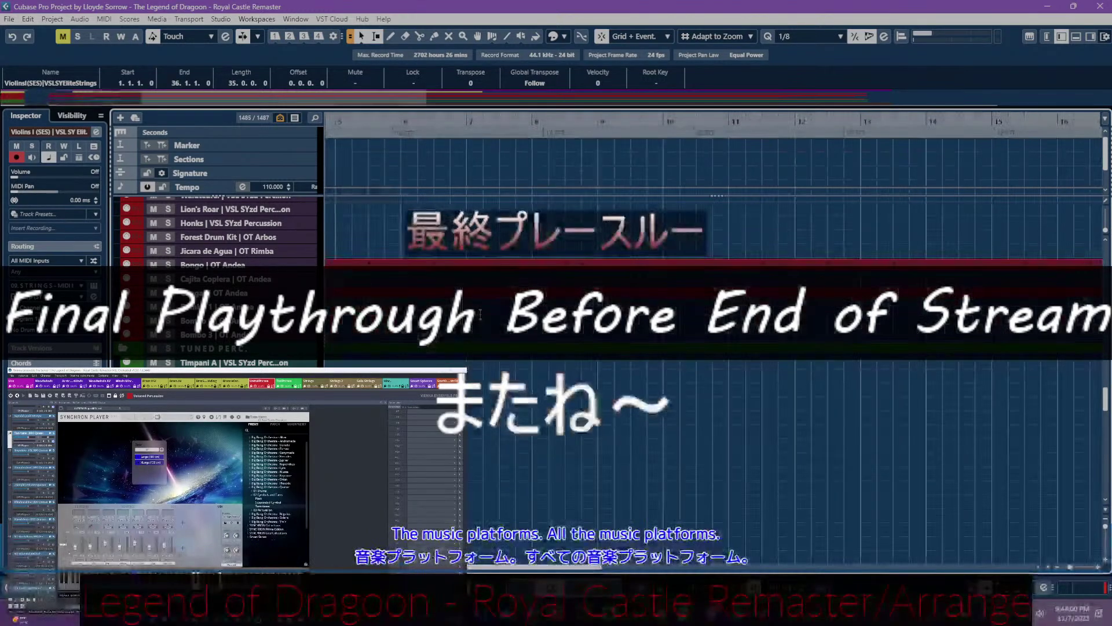
{"action": "scroll", "coordinate": [479, 313], "scroll_direction": "right", "scroll_amount": 10}
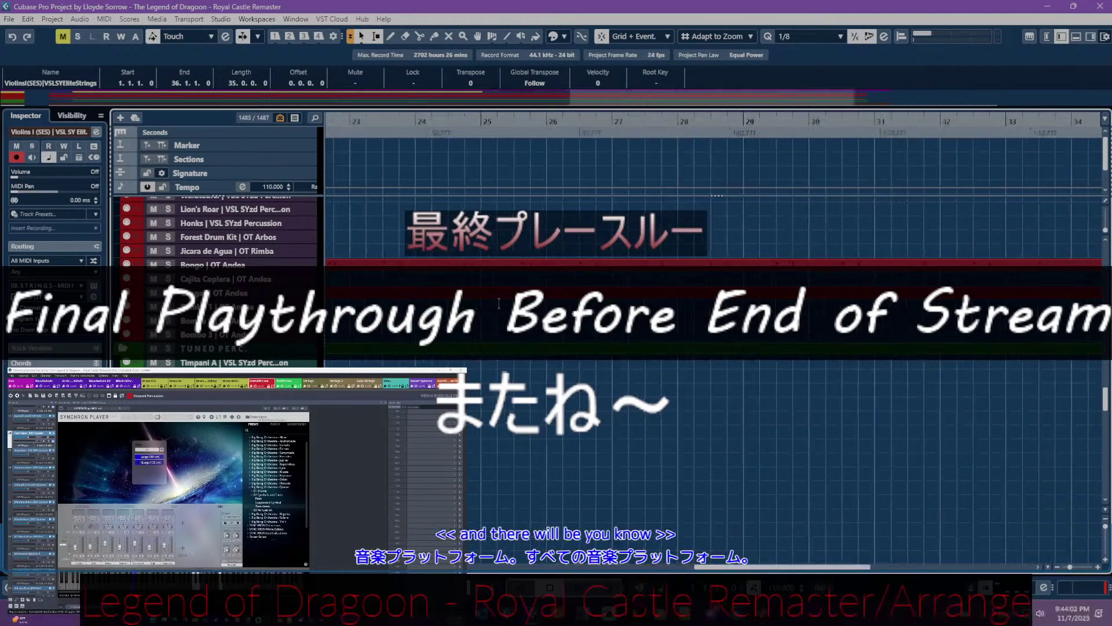
{"action": "scroll", "coordinate": [495, 304], "scroll_direction": "right", "scroll_amount": 5}
{"action": "scroll", "coordinate": [710, 533], "scroll_direction": "right", "scroll_amount": 2}
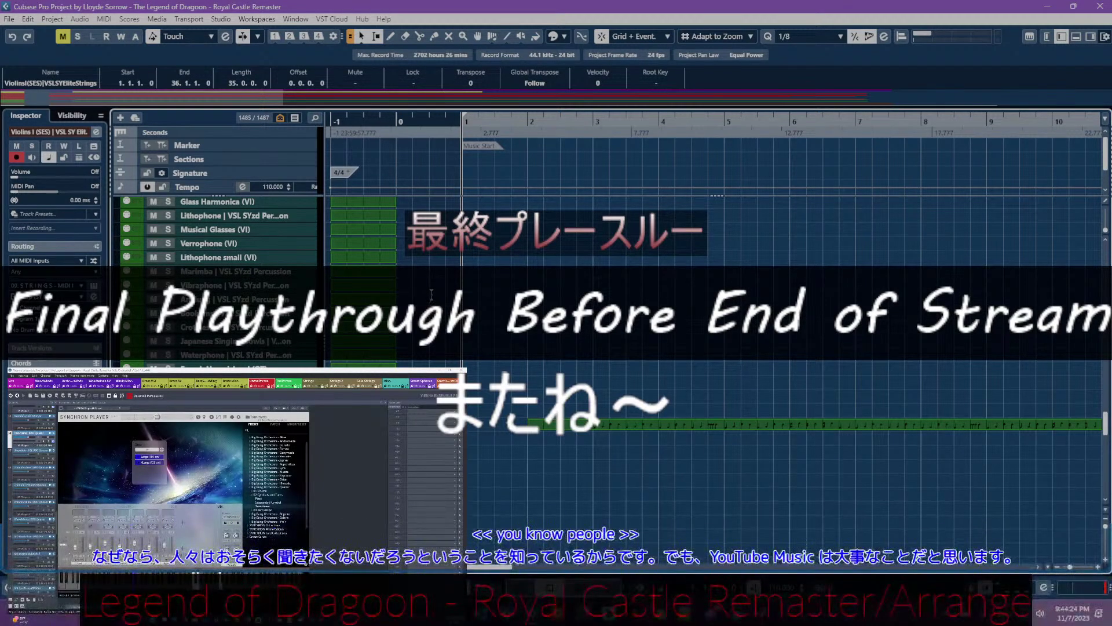
{"action": "scroll", "coordinate": [490, 300], "scroll_direction": "down", "scroll_amount": 10}
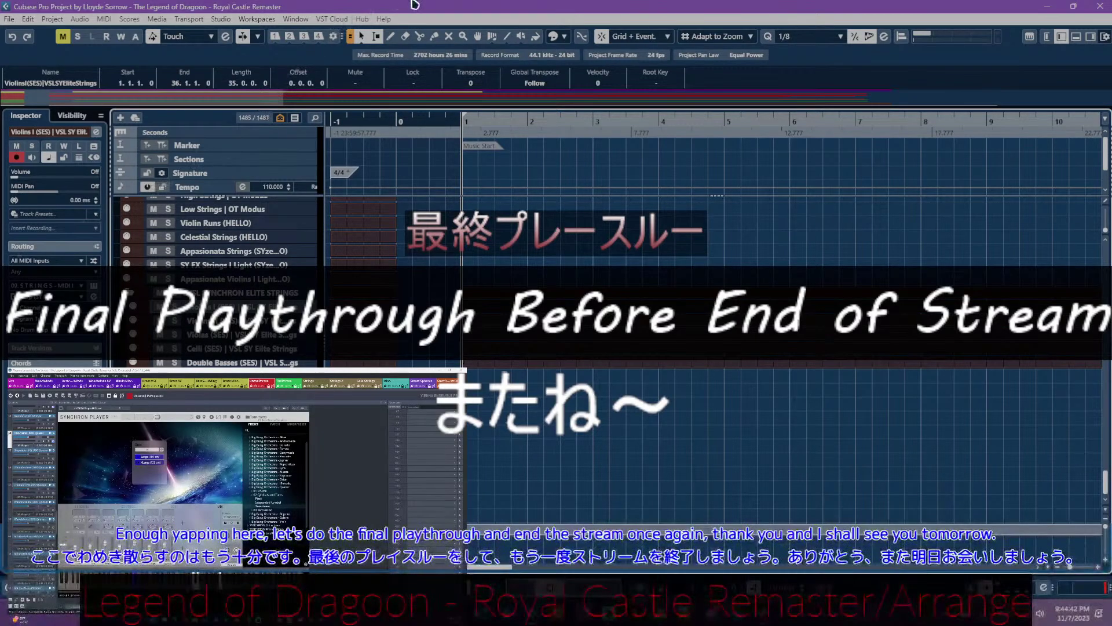
{"action": "key", "text": "space"}
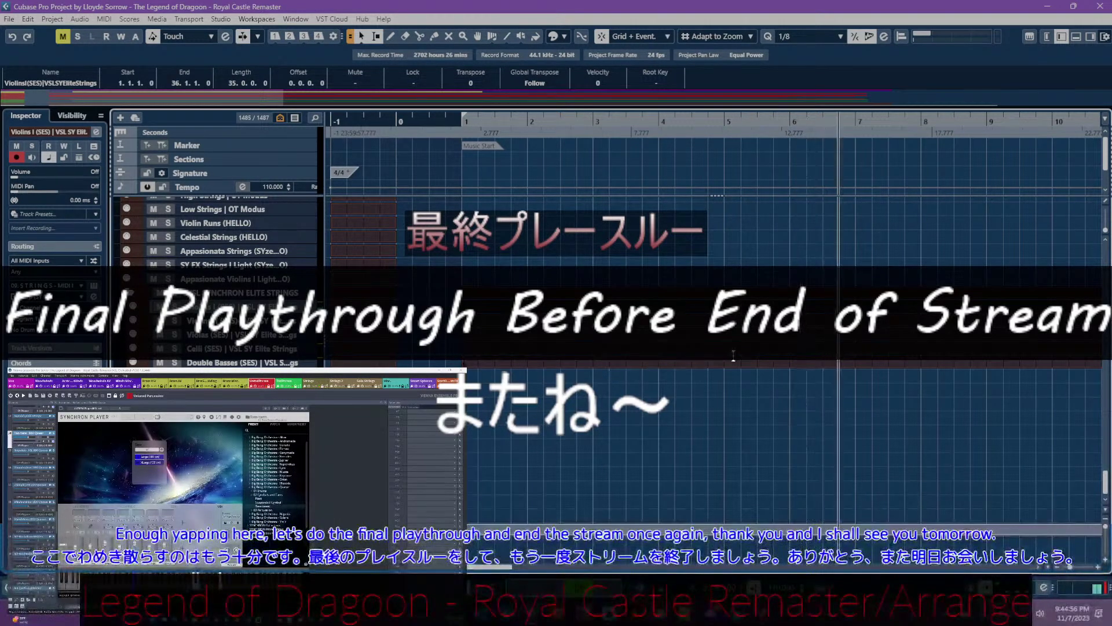
- Review the percussion, woodwind and brass tracks while the arrangement plays through
{"action": "scroll", "coordinate": [736, 359], "scroll_direction": "up", "scroll_amount": 4}
{"action": "scroll", "coordinate": [736, 359], "scroll_direction": "up", "scroll_amount": 8}
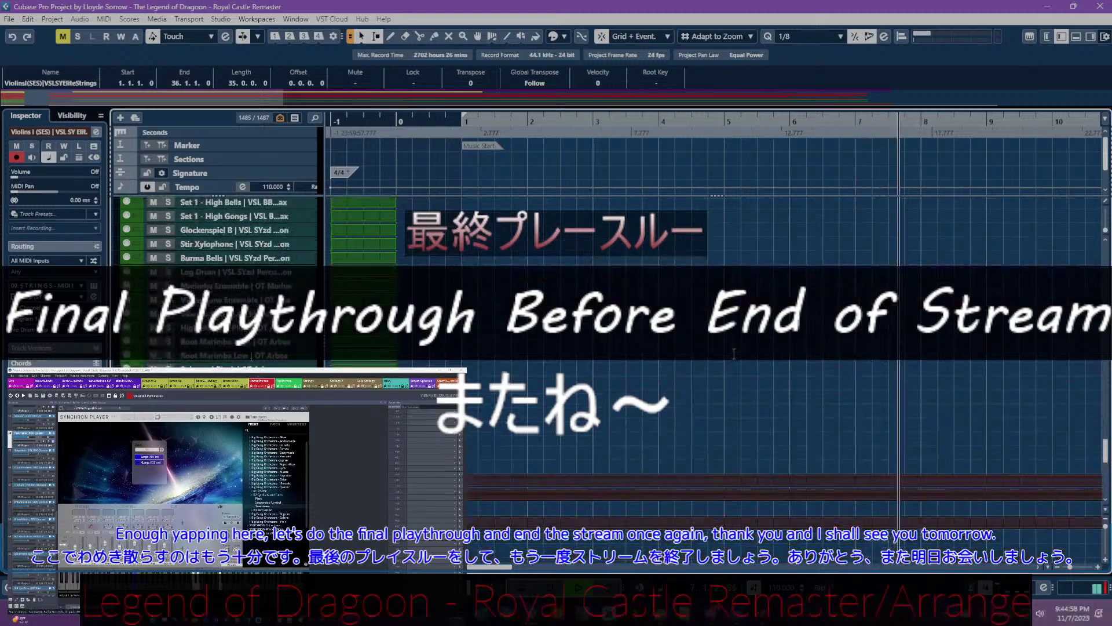
{"action": "scroll", "coordinate": [734, 353], "scroll_direction": "up", "scroll_amount": 8}
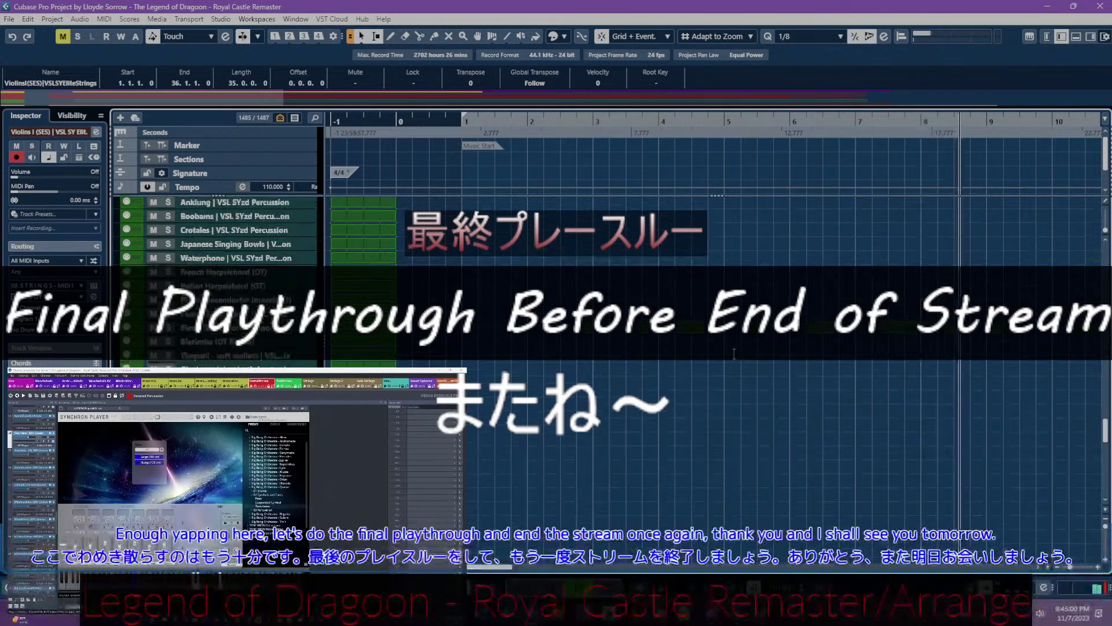
{"action": "scroll", "coordinate": [737, 354], "scroll_direction": "up", "scroll_amount": 6}
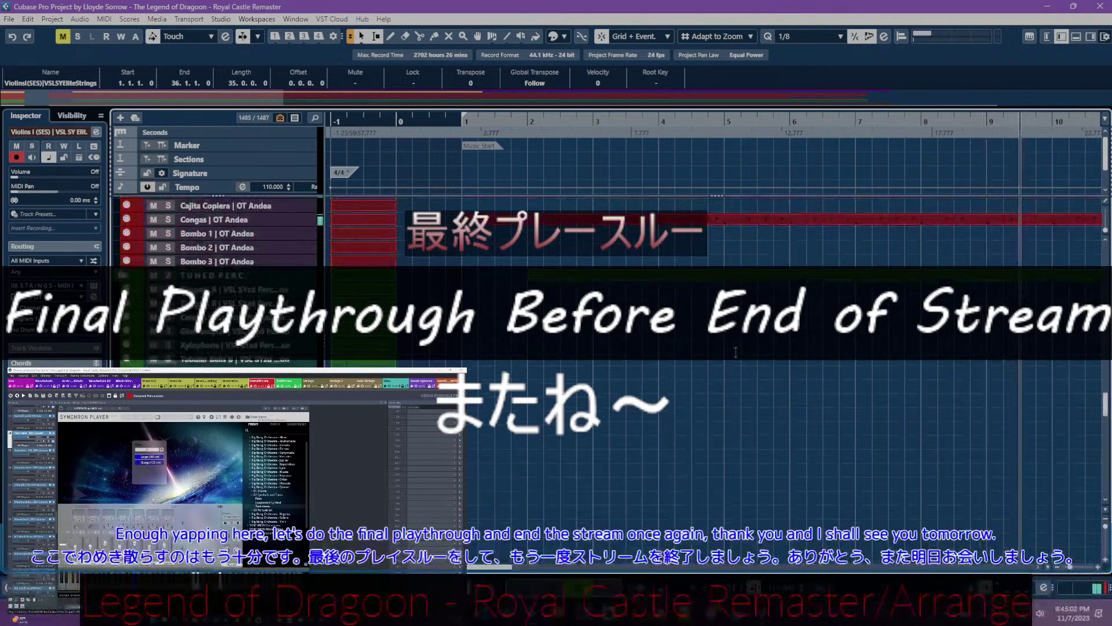
{"action": "scroll", "coordinate": [736, 353], "scroll_direction": "up", "scroll_amount": 5}
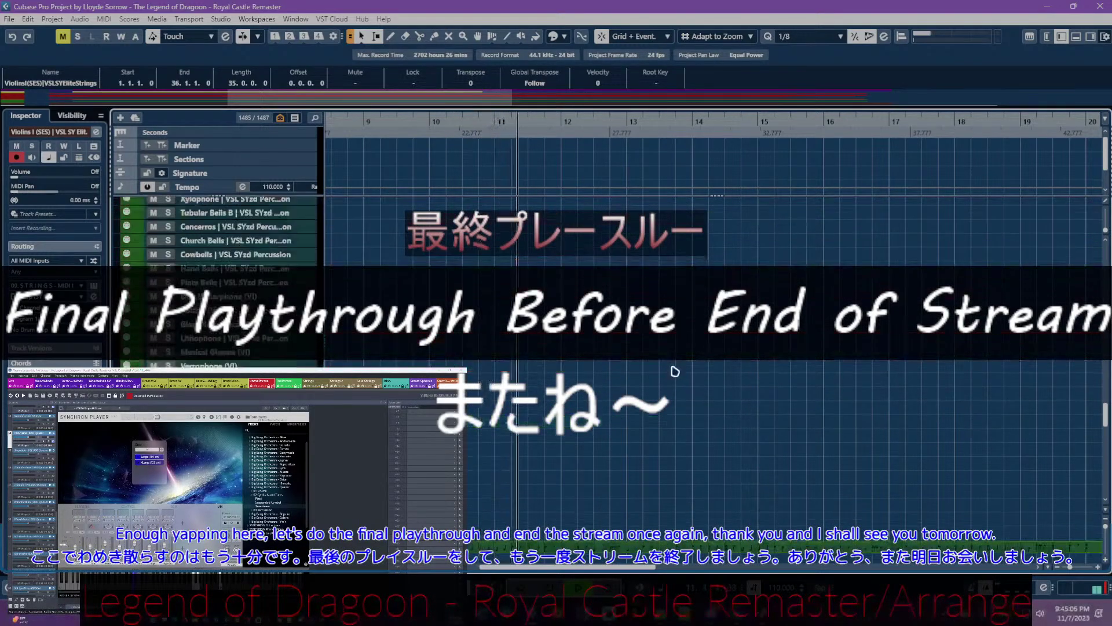
{"action": "scroll", "coordinate": [678, 369], "scroll_direction": "up", "scroll_amount": 5}
{"action": "scroll", "coordinate": [685, 365], "scroll_direction": "up", "scroll_amount": 10}
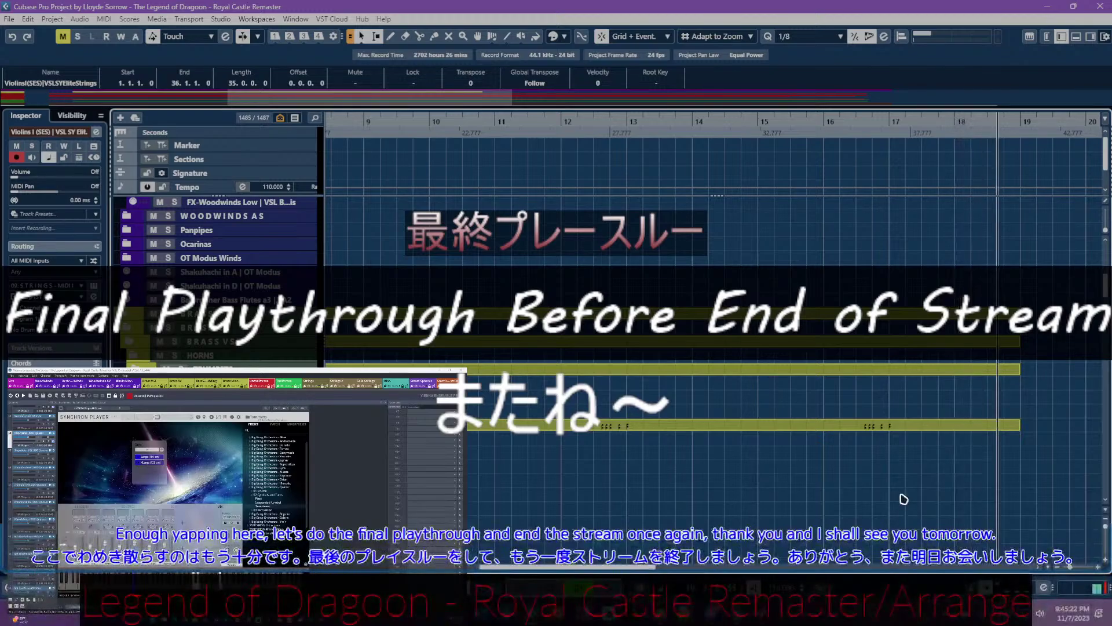
{"action": "scroll", "coordinate": [657, 459], "scroll_direction": "down", "scroll_amount": 5}
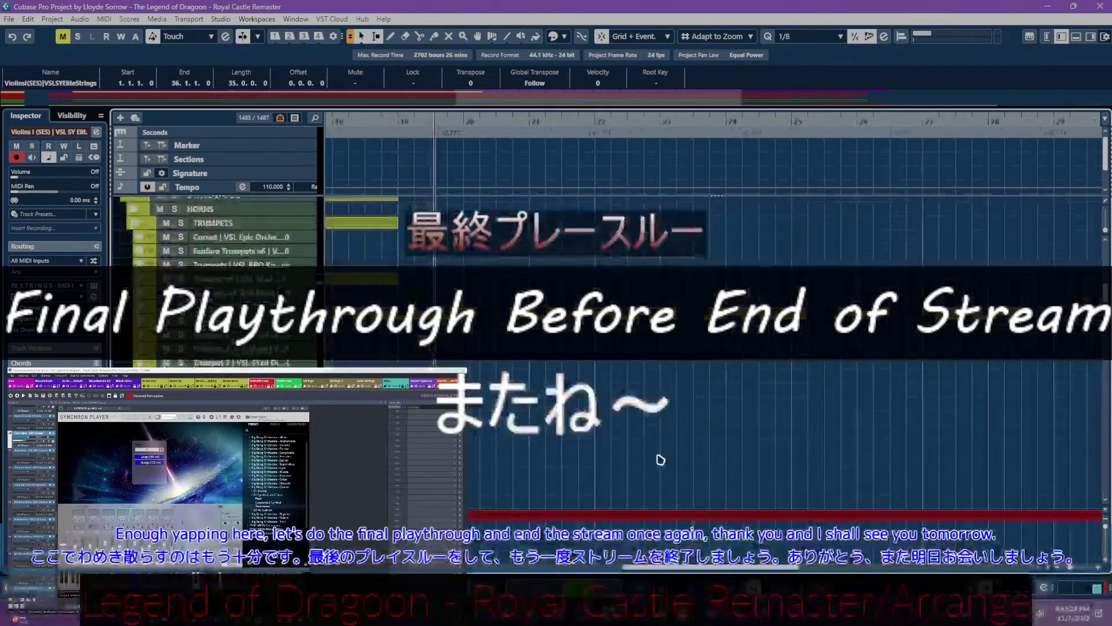
{"action": "scroll", "coordinate": [598, 429], "scroll_direction": "down", "scroll_amount": 6}
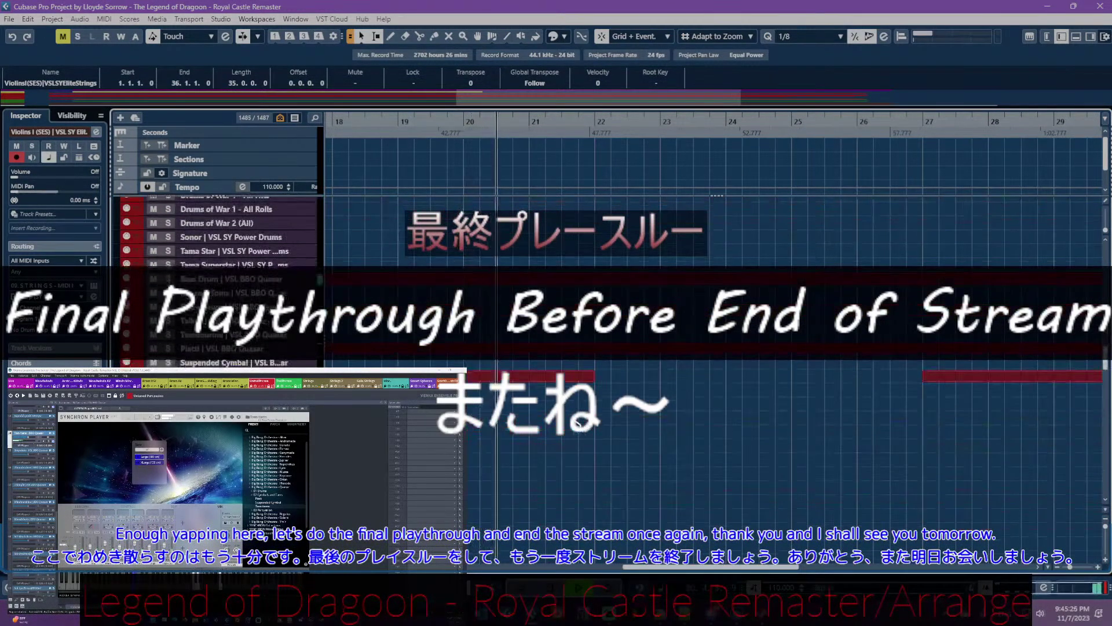
{"action": "scroll", "coordinate": [577, 424], "scroll_direction": "up", "scroll_amount": 5}
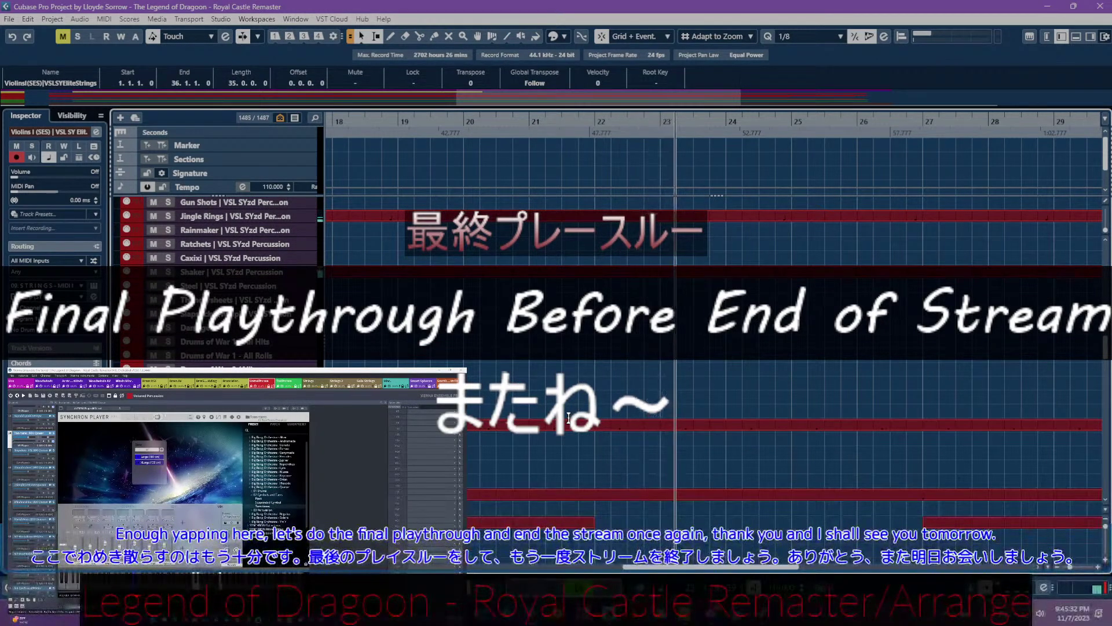
{"action": "scroll", "coordinate": [695, 400], "scroll_direction": "down", "scroll_amount": 5}
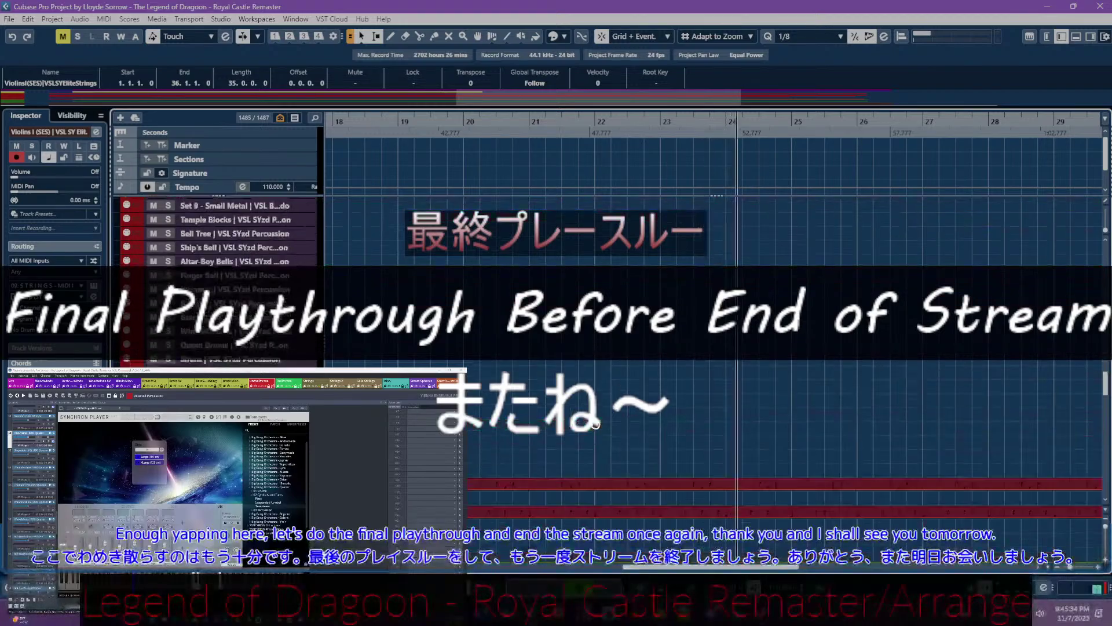
{"action": "scroll", "coordinate": [701, 394], "scroll_direction": "down", "scroll_amount": 5}
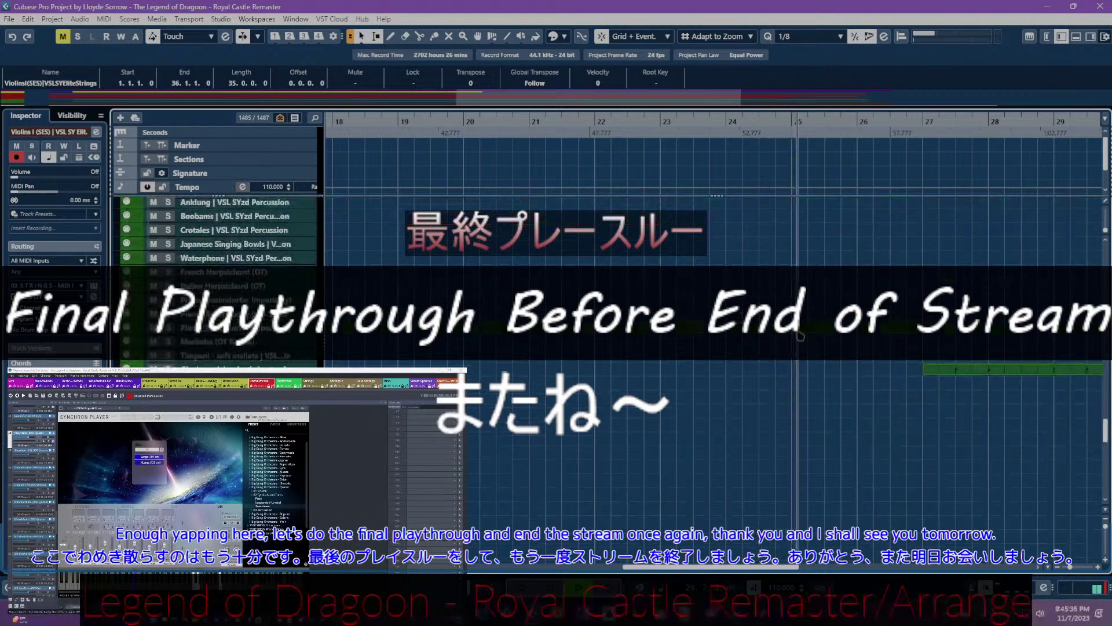